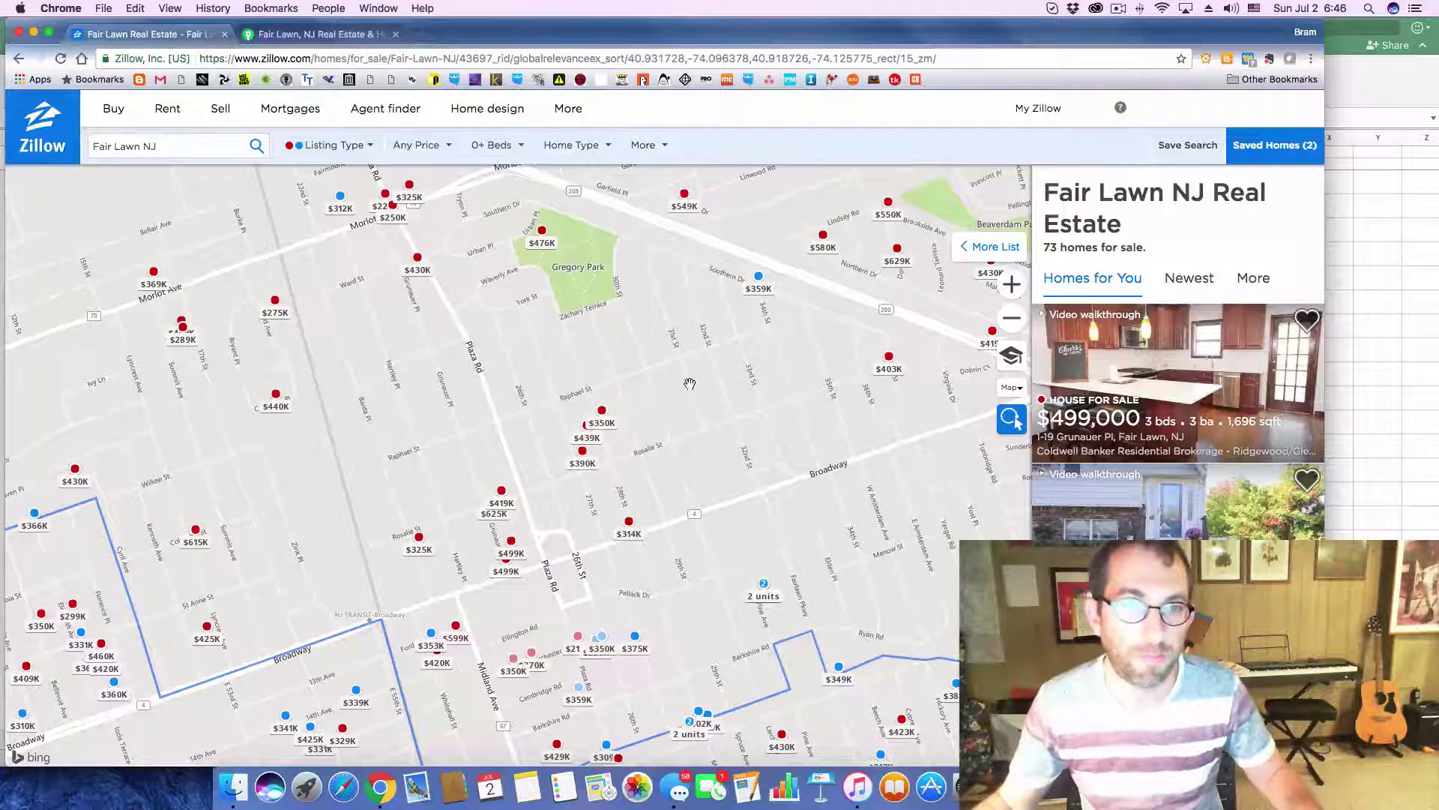
scroll(501, 480, down, 5)
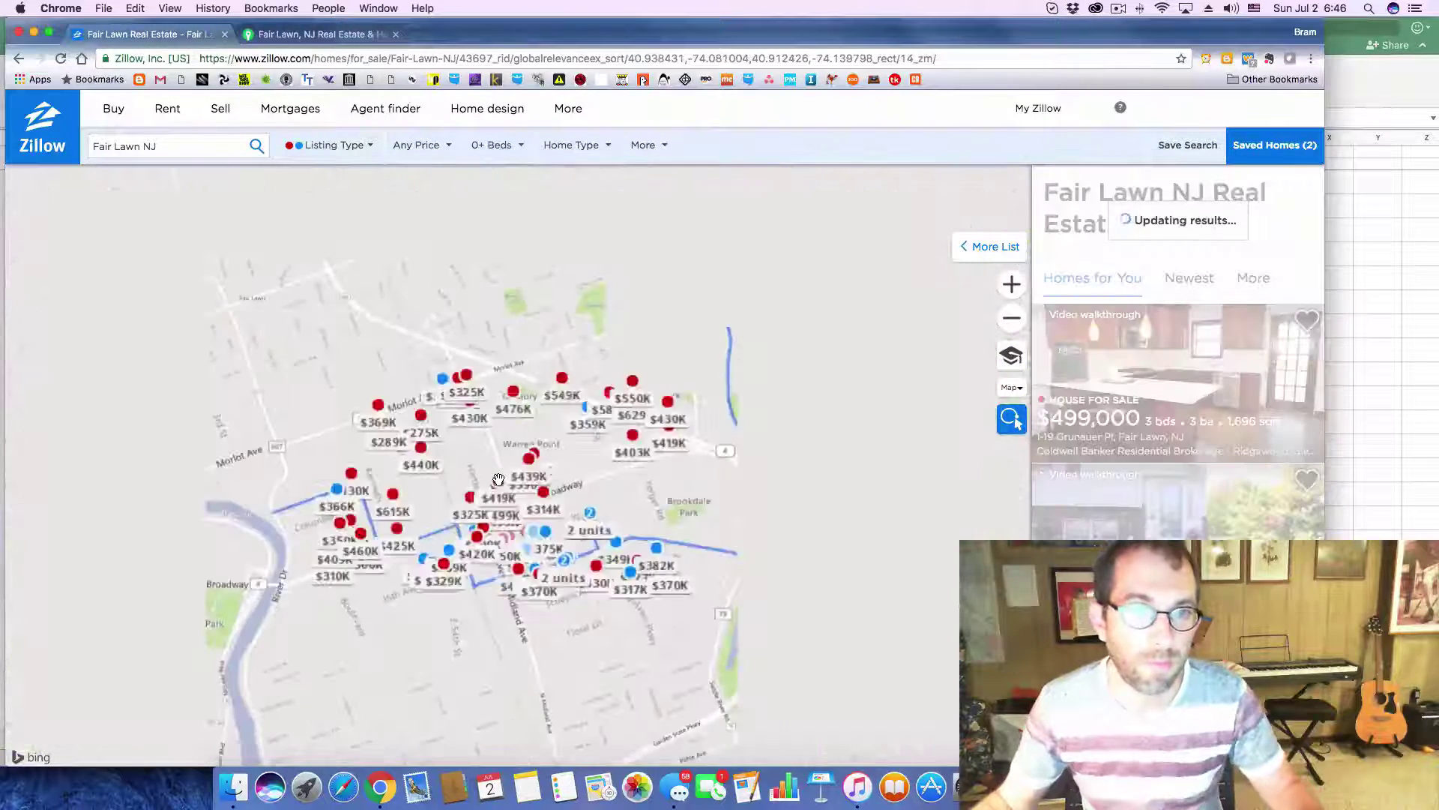
scroll(498, 478, up, 5)
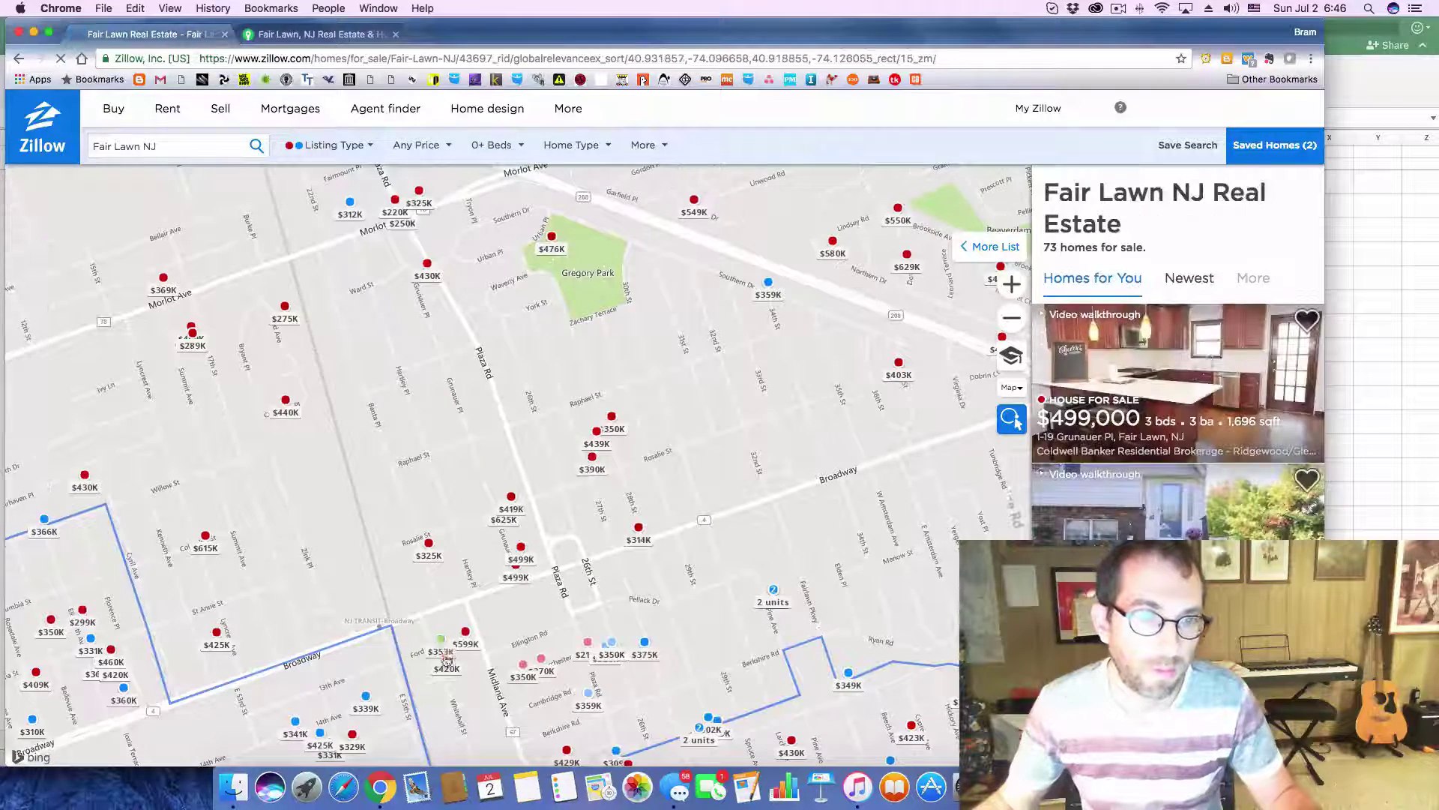
click(449, 669)
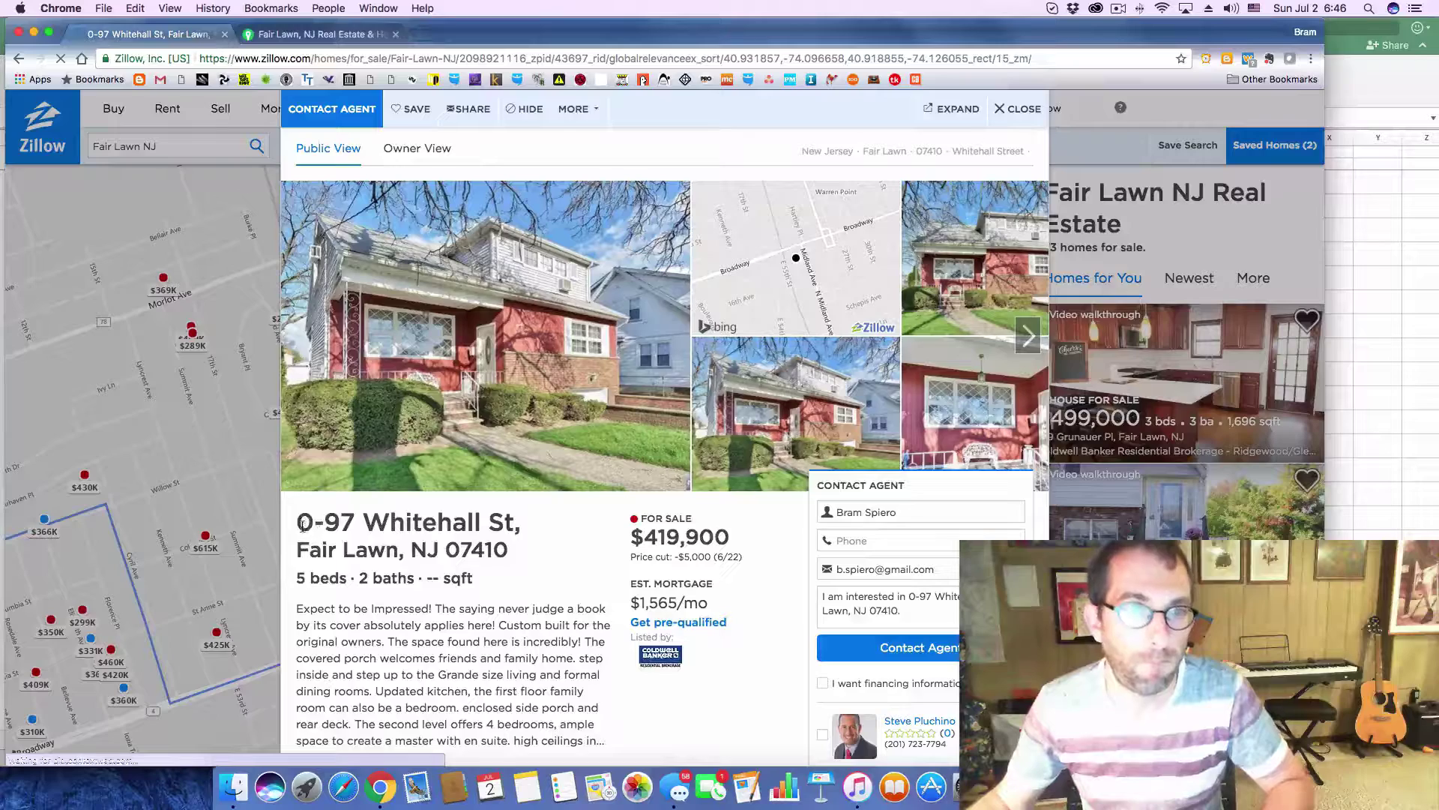
drag(303, 525, 505, 553)
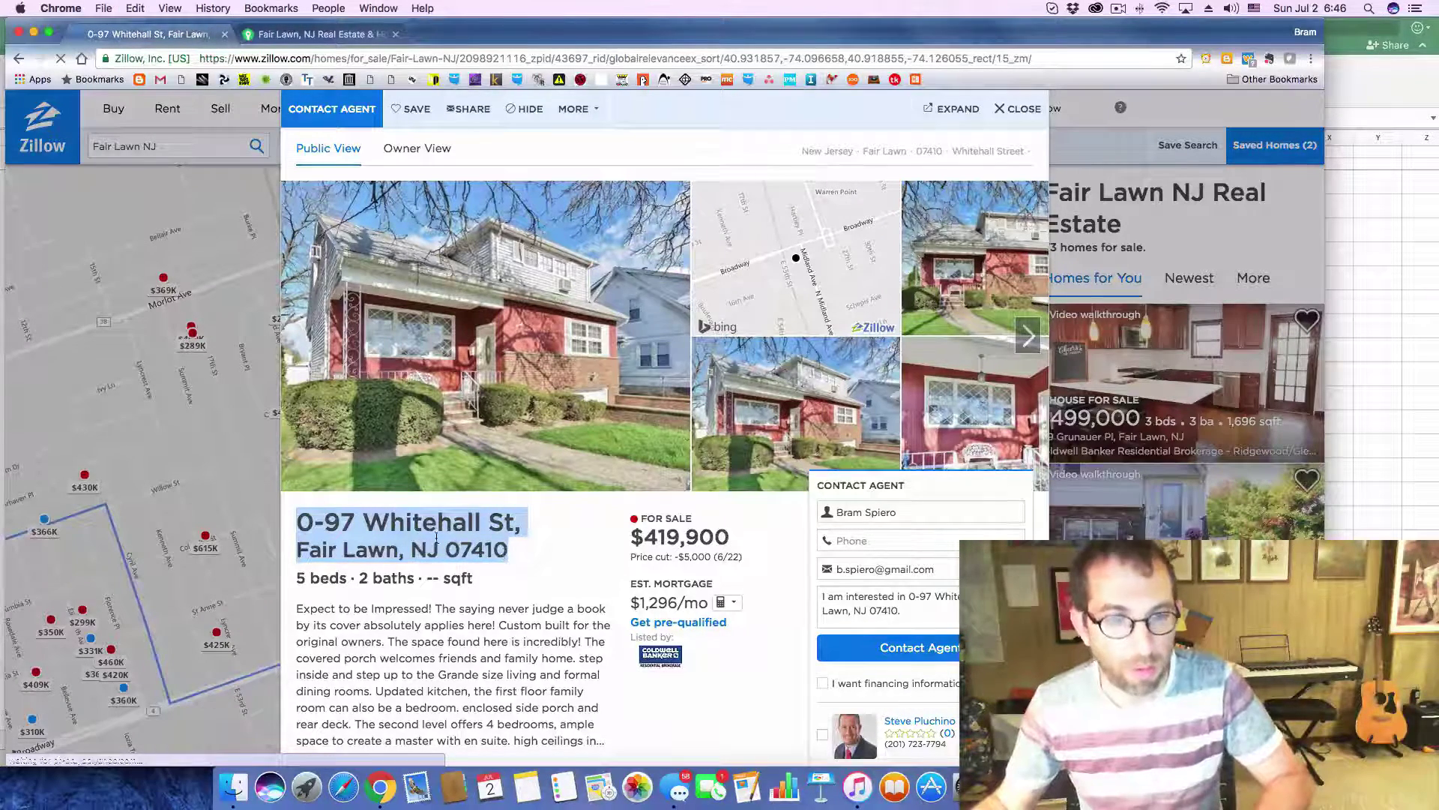
key(super+Tab)
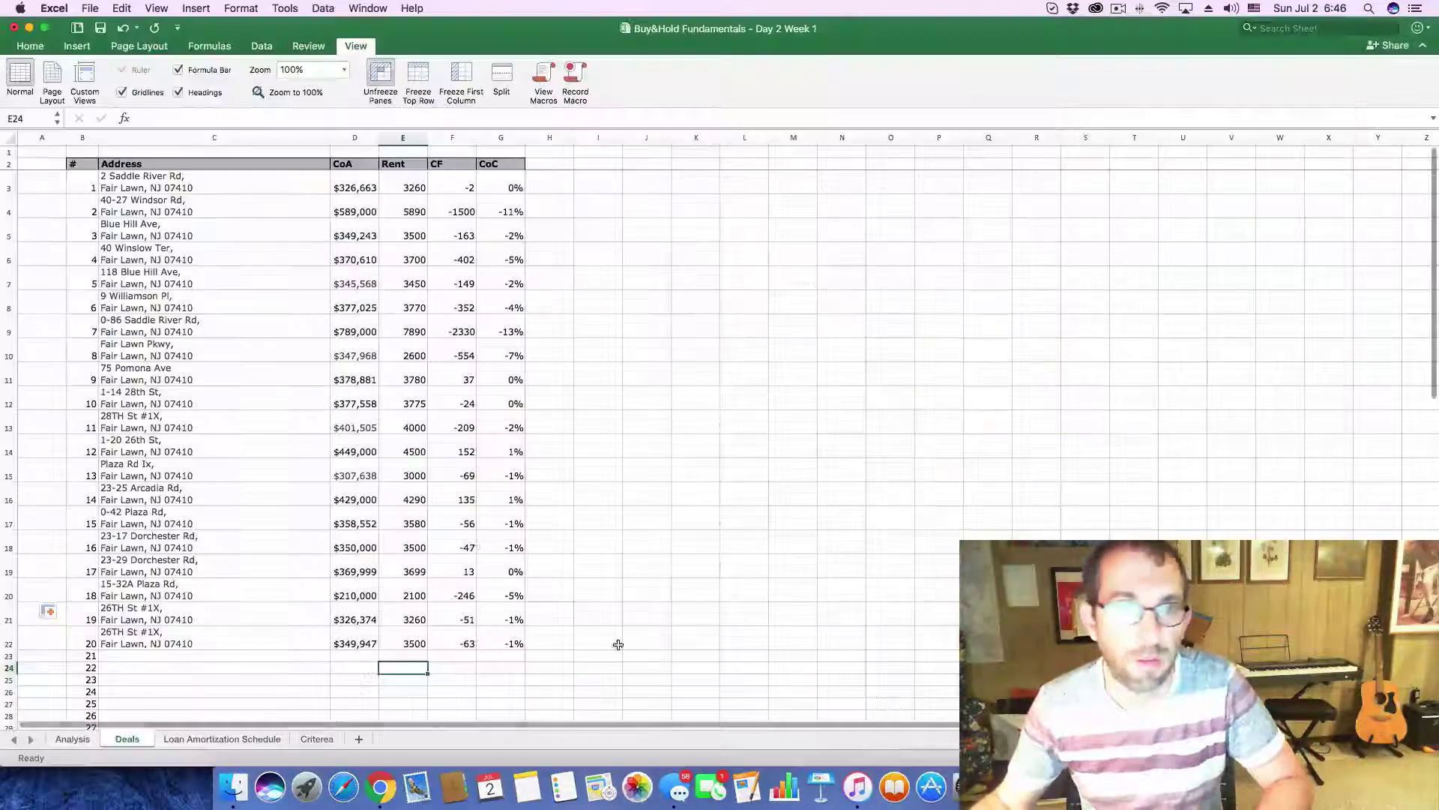
- Paste the copied Whitehall St address into C23 for entry 21 on the Deals sheet
scroll(218, 540, down, 3)
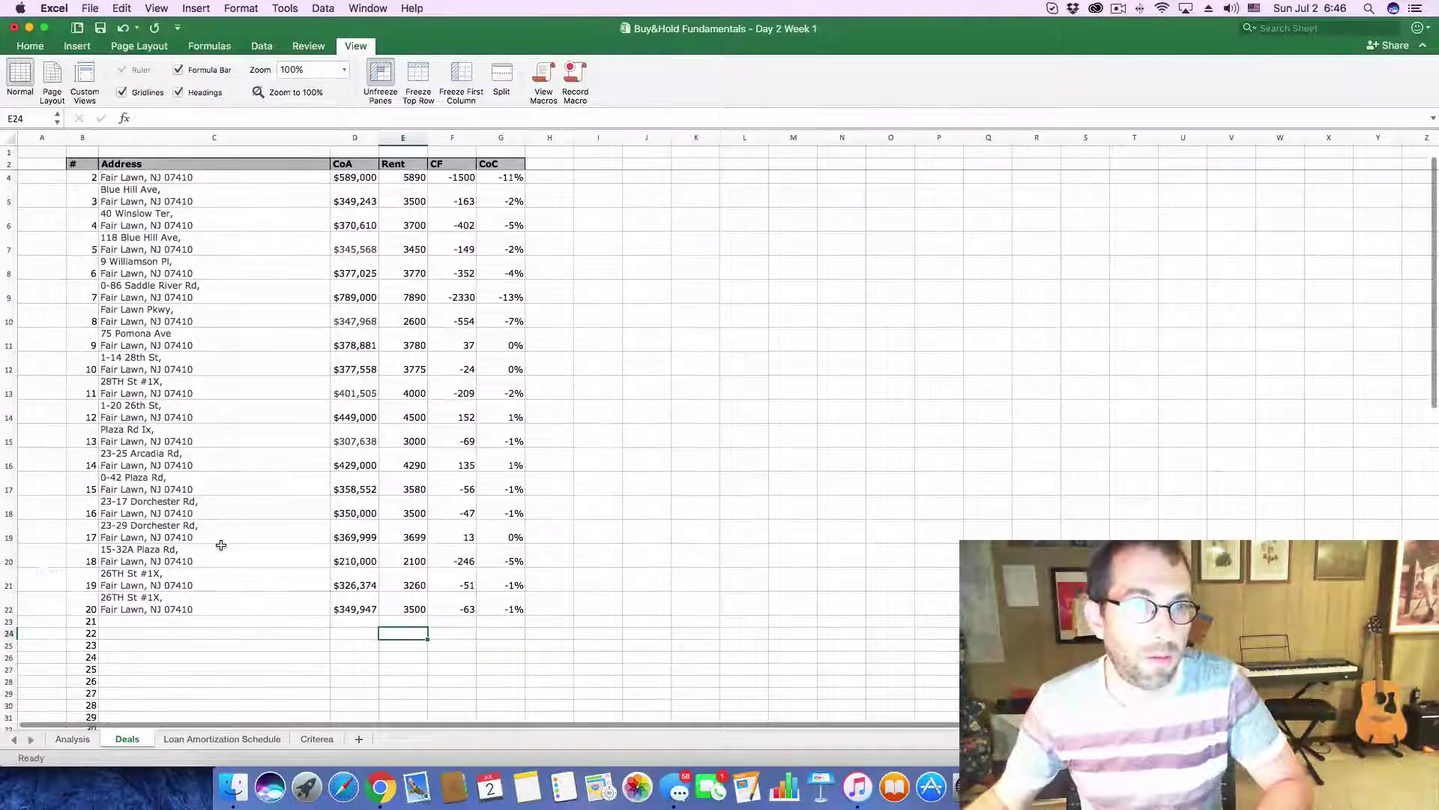
scroll(221, 545, down, 10)
click(218, 416)
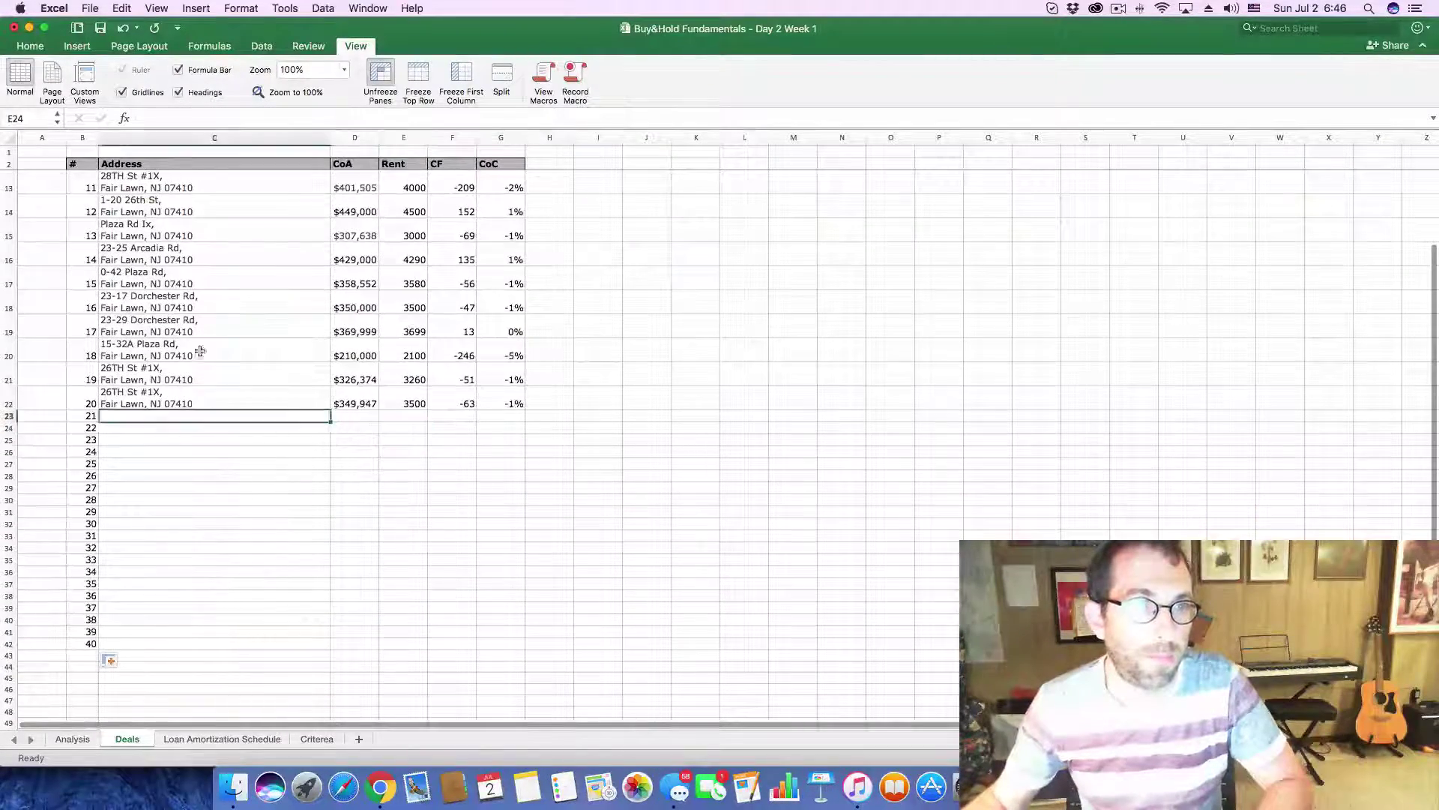
click(274, 113)
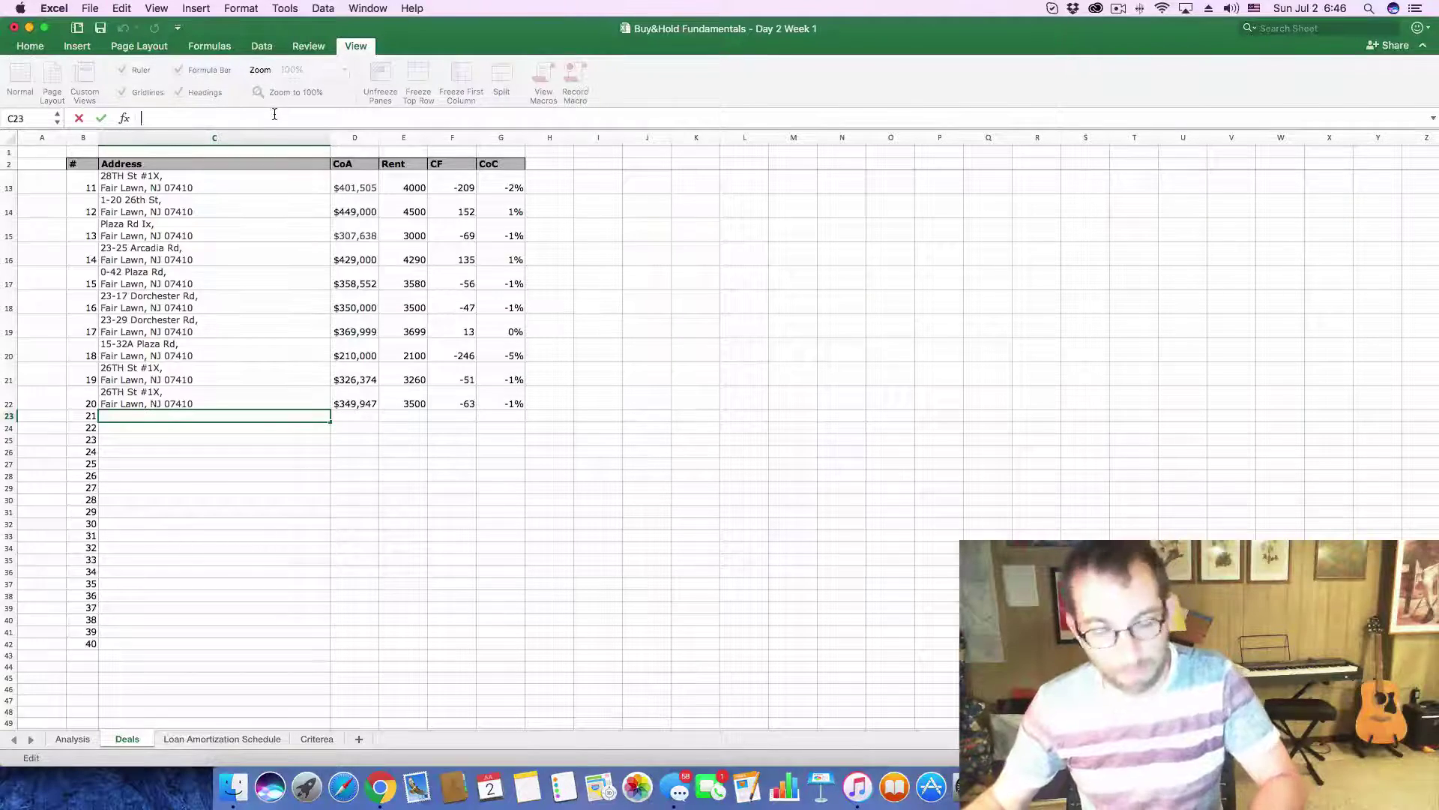
text(Fair Lawn, NJ 07410)
- Select the $419,900 asking price on the Zillow listing
key(super+Tab)
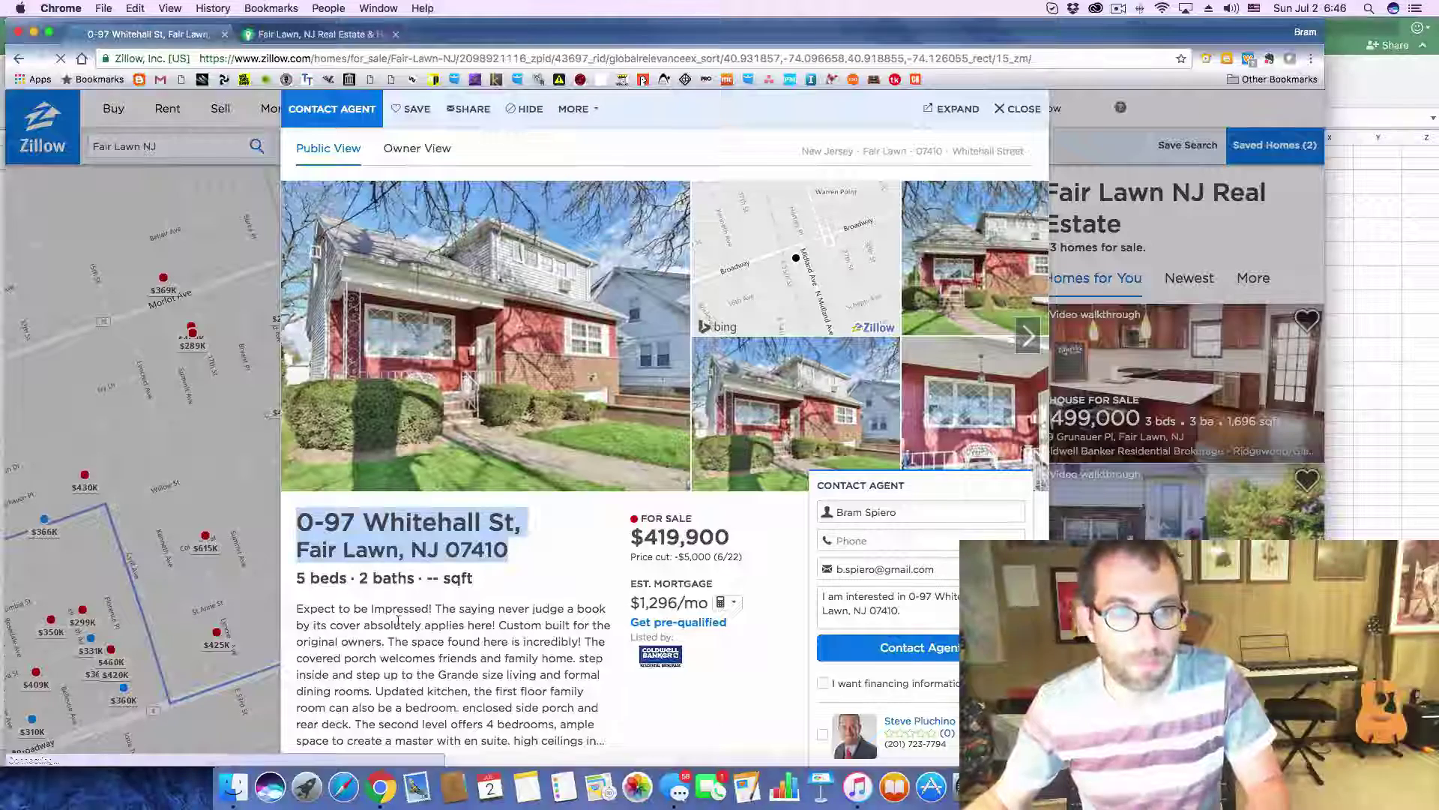
drag(646, 536, 731, 539)
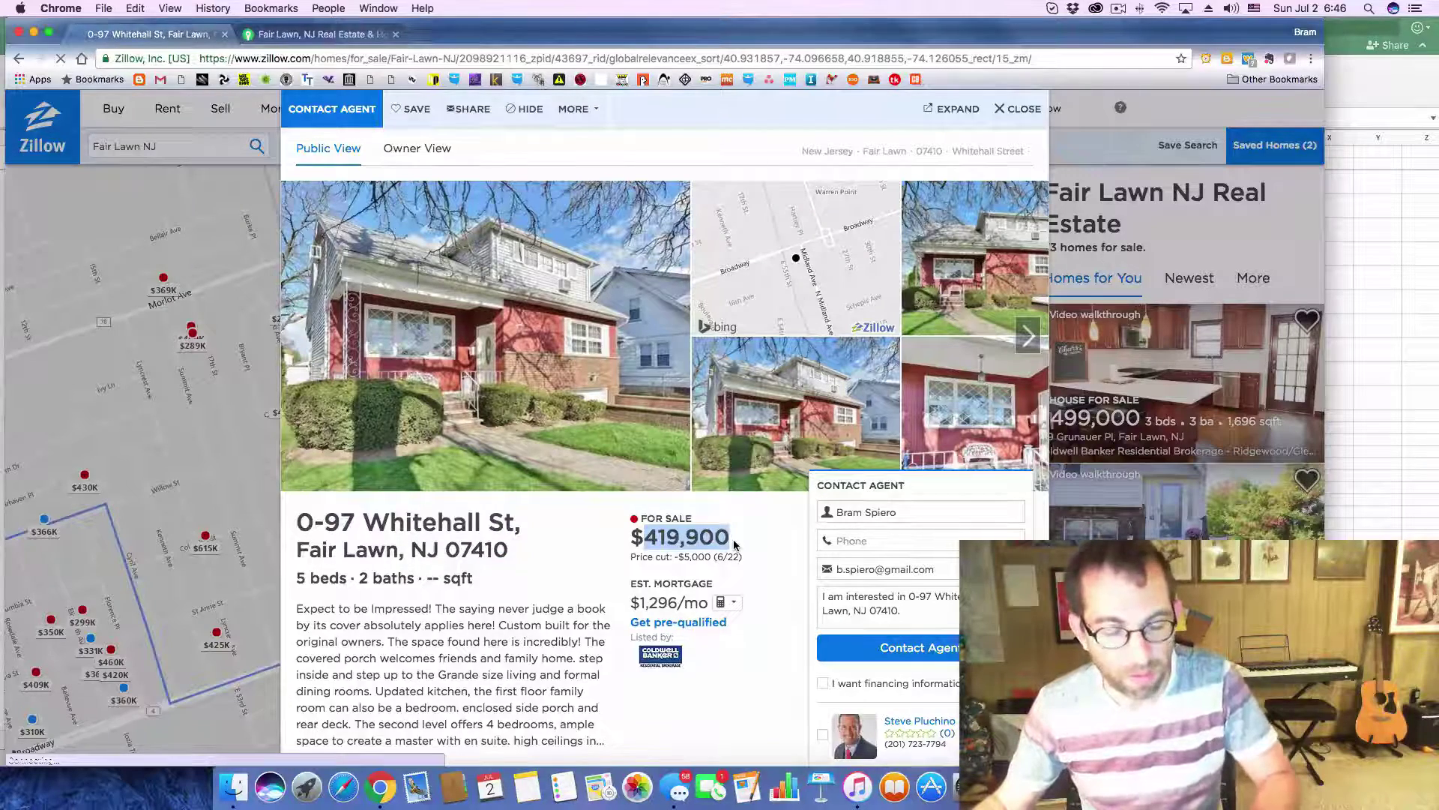
key(super+Tab)
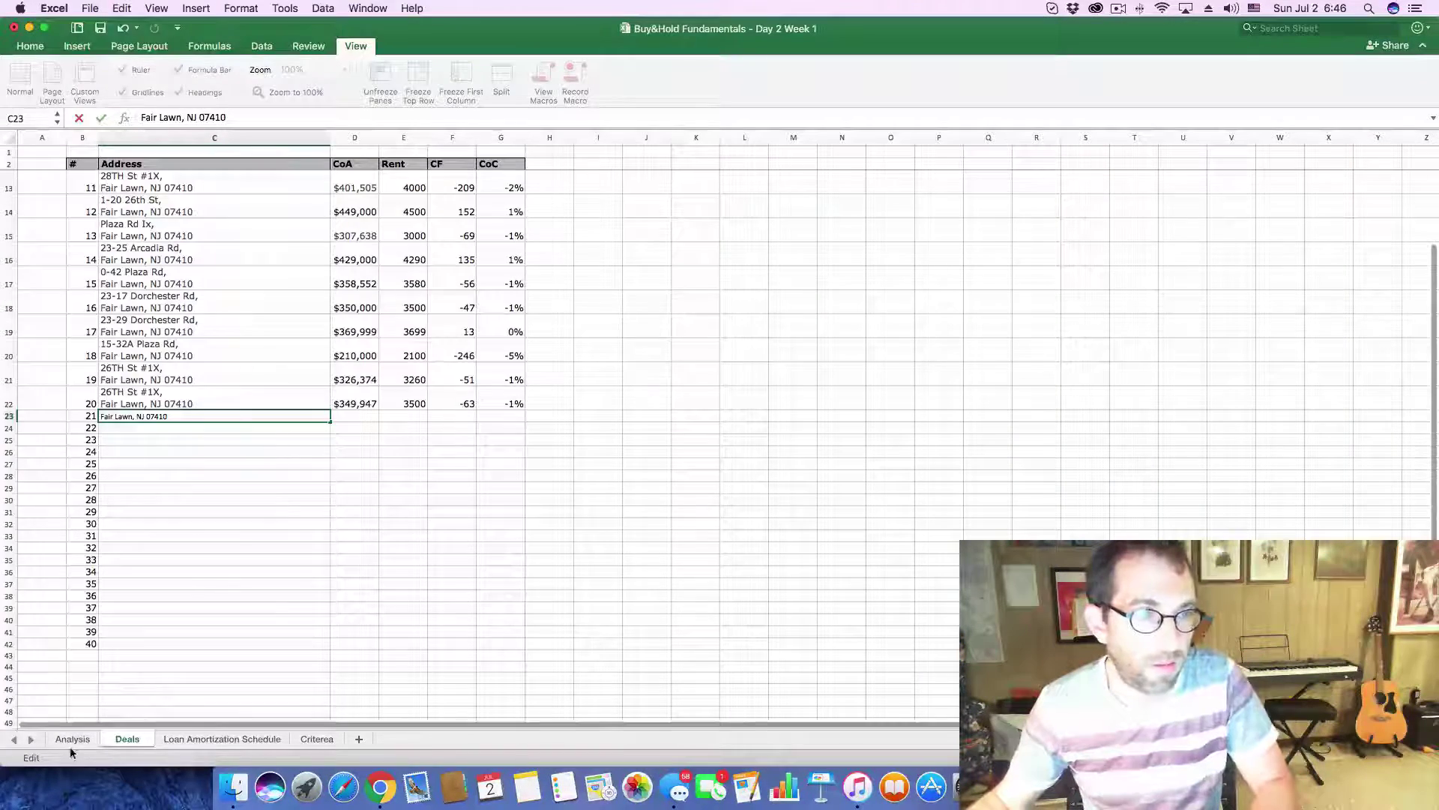
- Replace the Analysis sheet's purchase price in C3 with 419,900
click(72, 739)
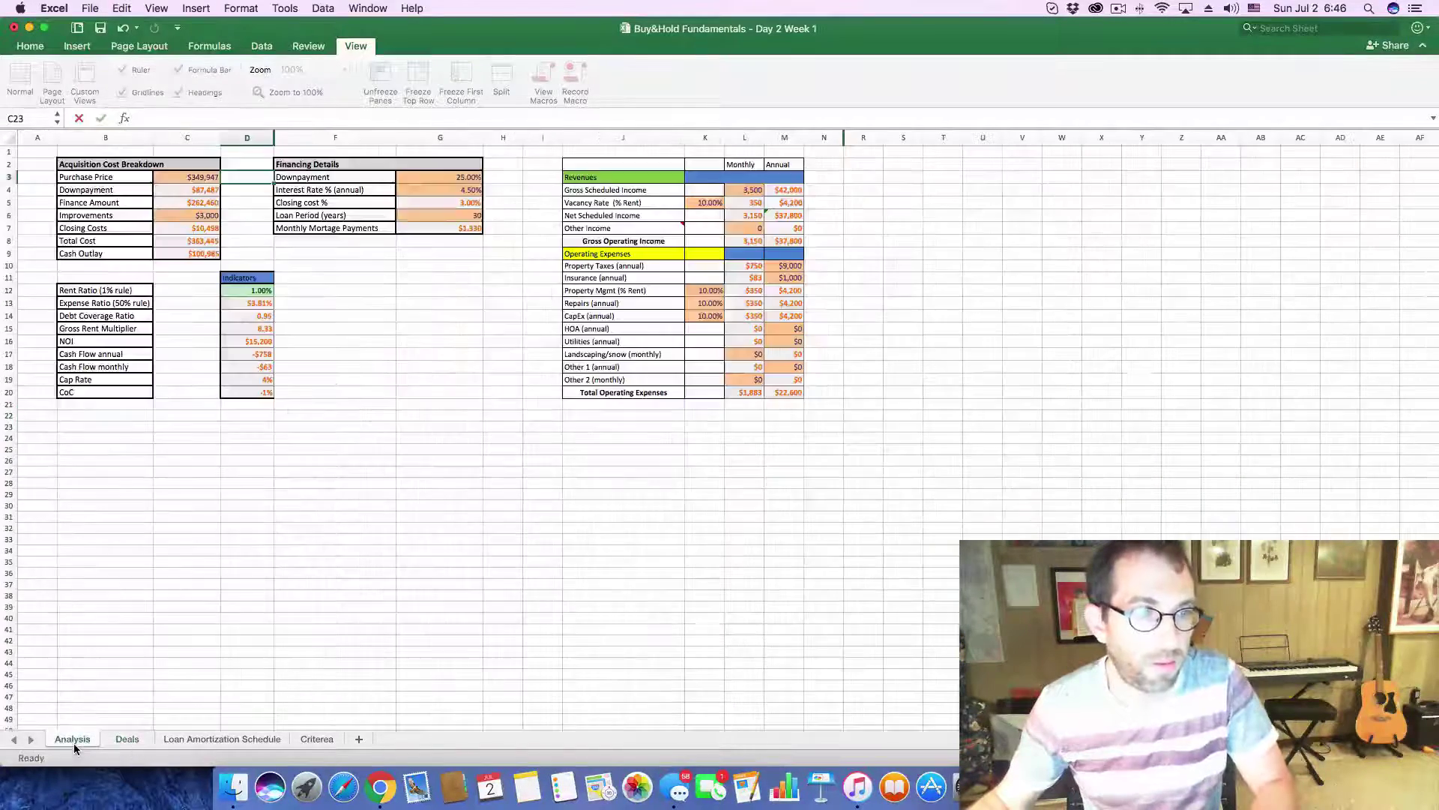
click(207, 177)
double_click(198, 118)
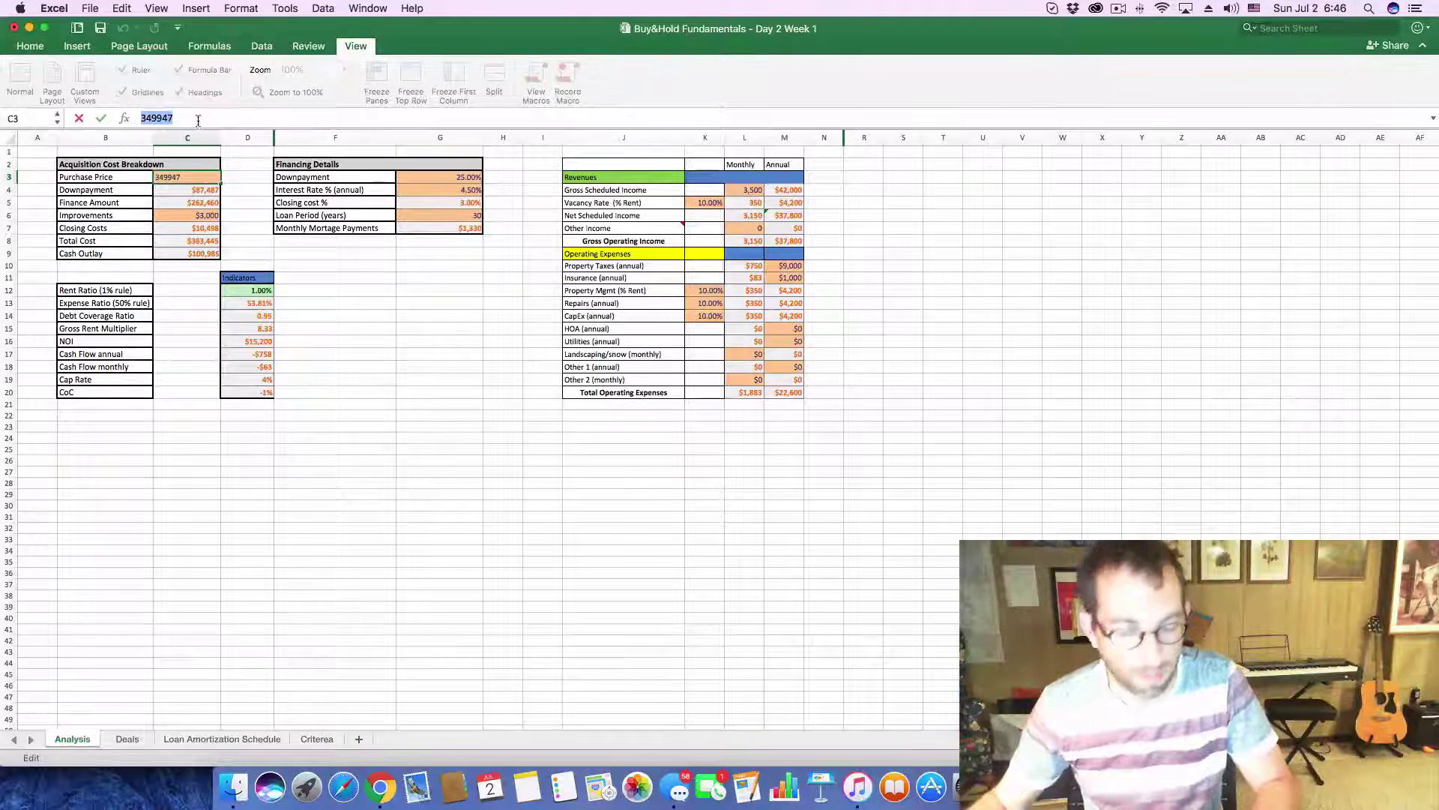
text(419,900)
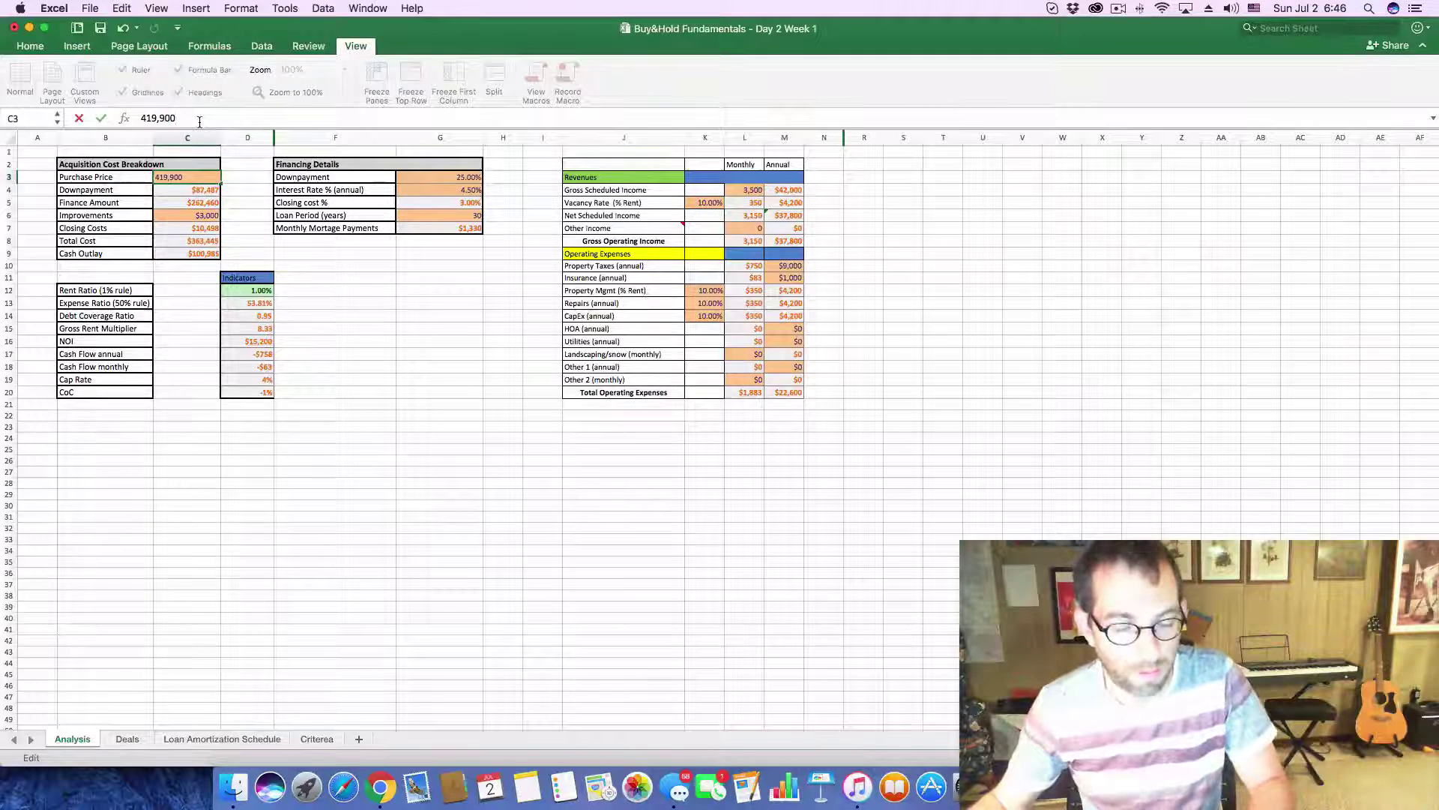
- Expand the listing's Home Value section on Zillow to check the Zestimate
key(super+Tab)
scroll(540, 551, down, 10)
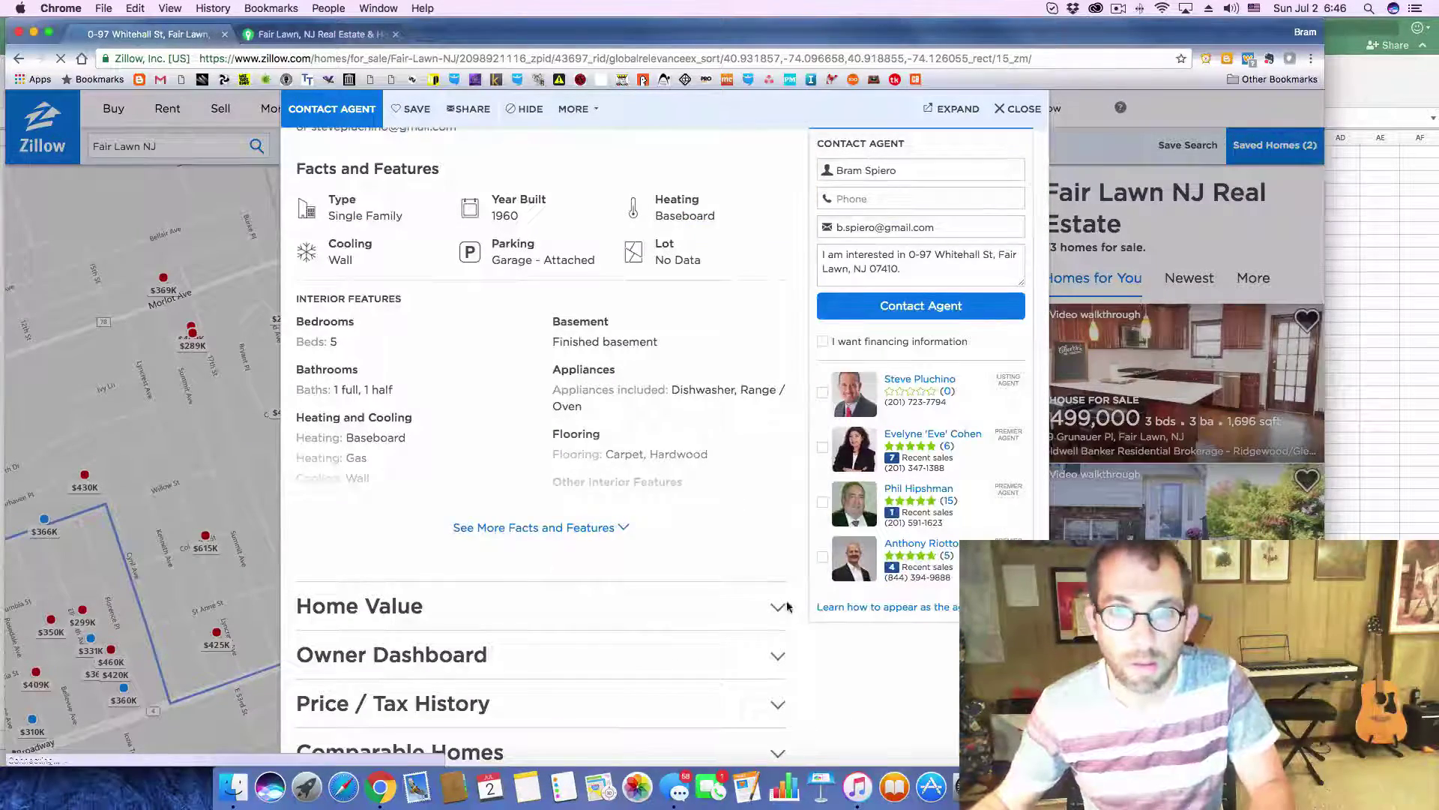
click(777, 607)
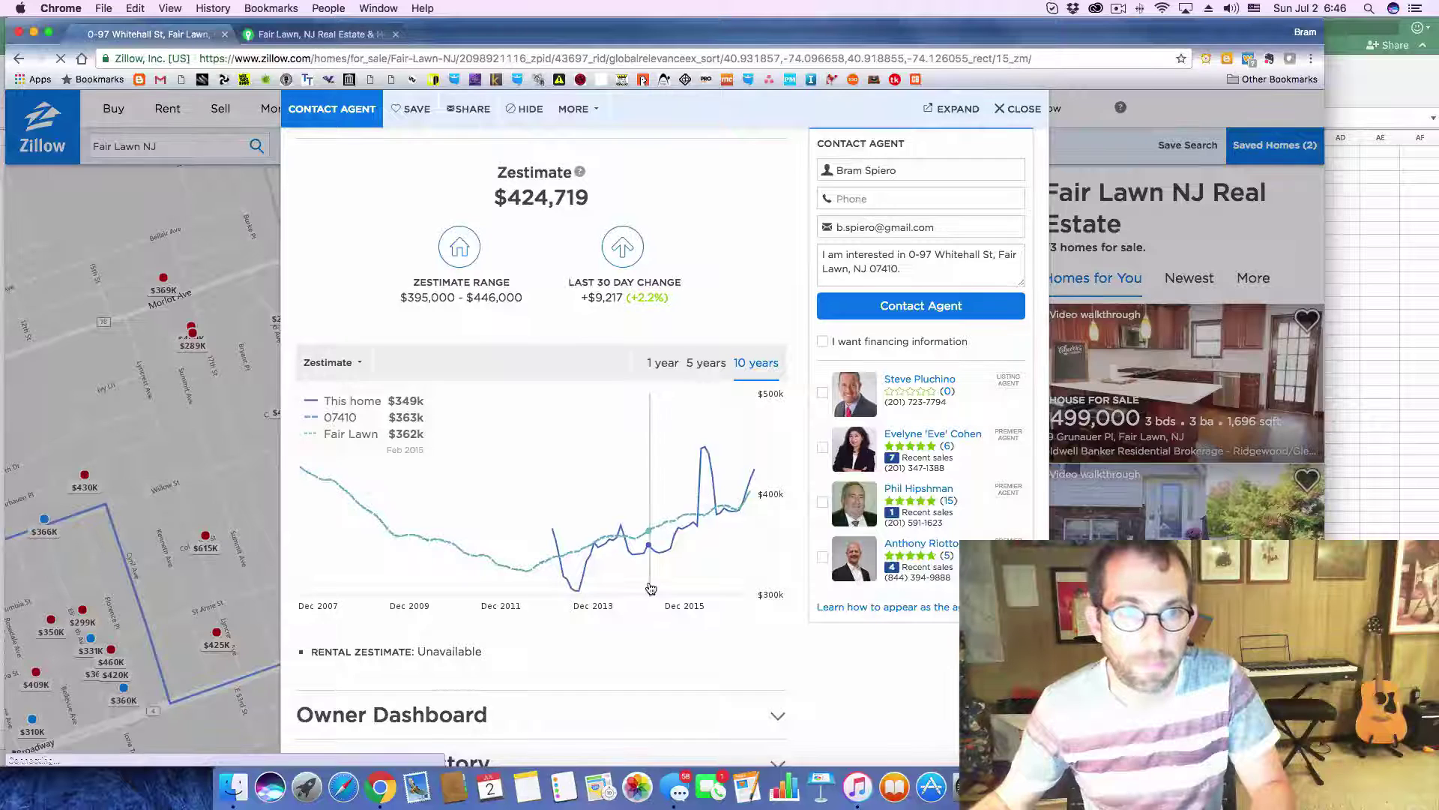
key(super+Tab)
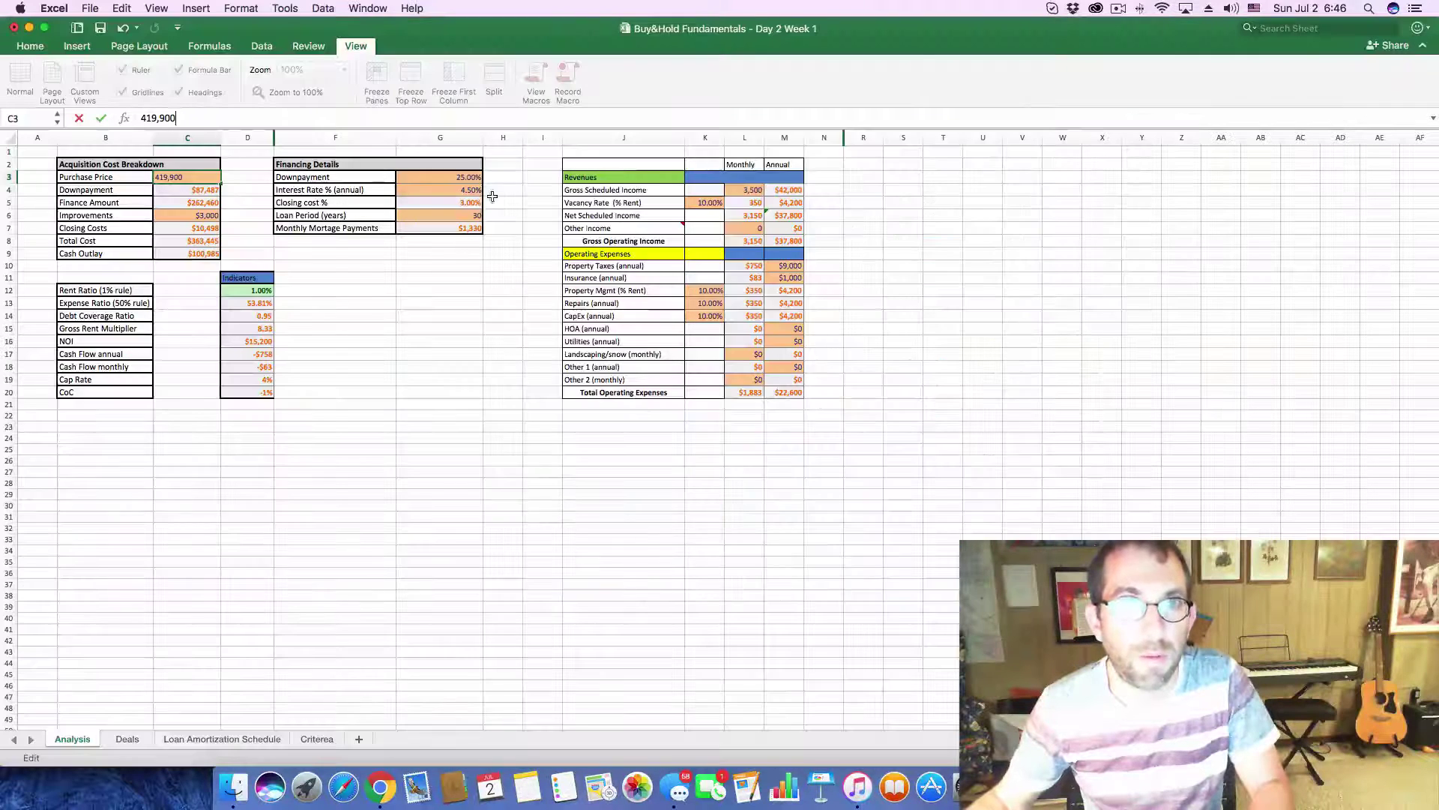
- Enter 4,200 as the monthly rent in L4 of the Analysis sheet
click(736, 192)
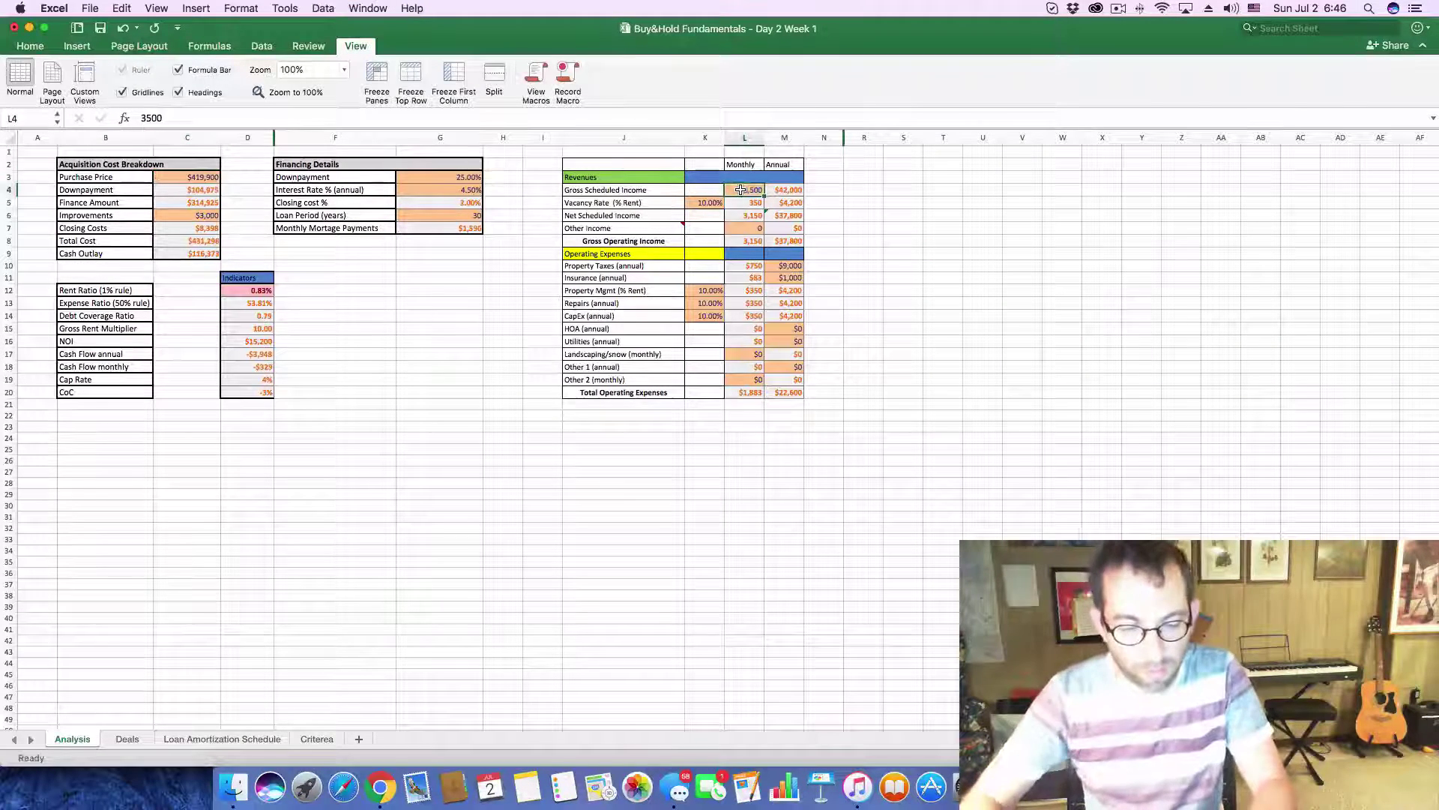
text(4200)
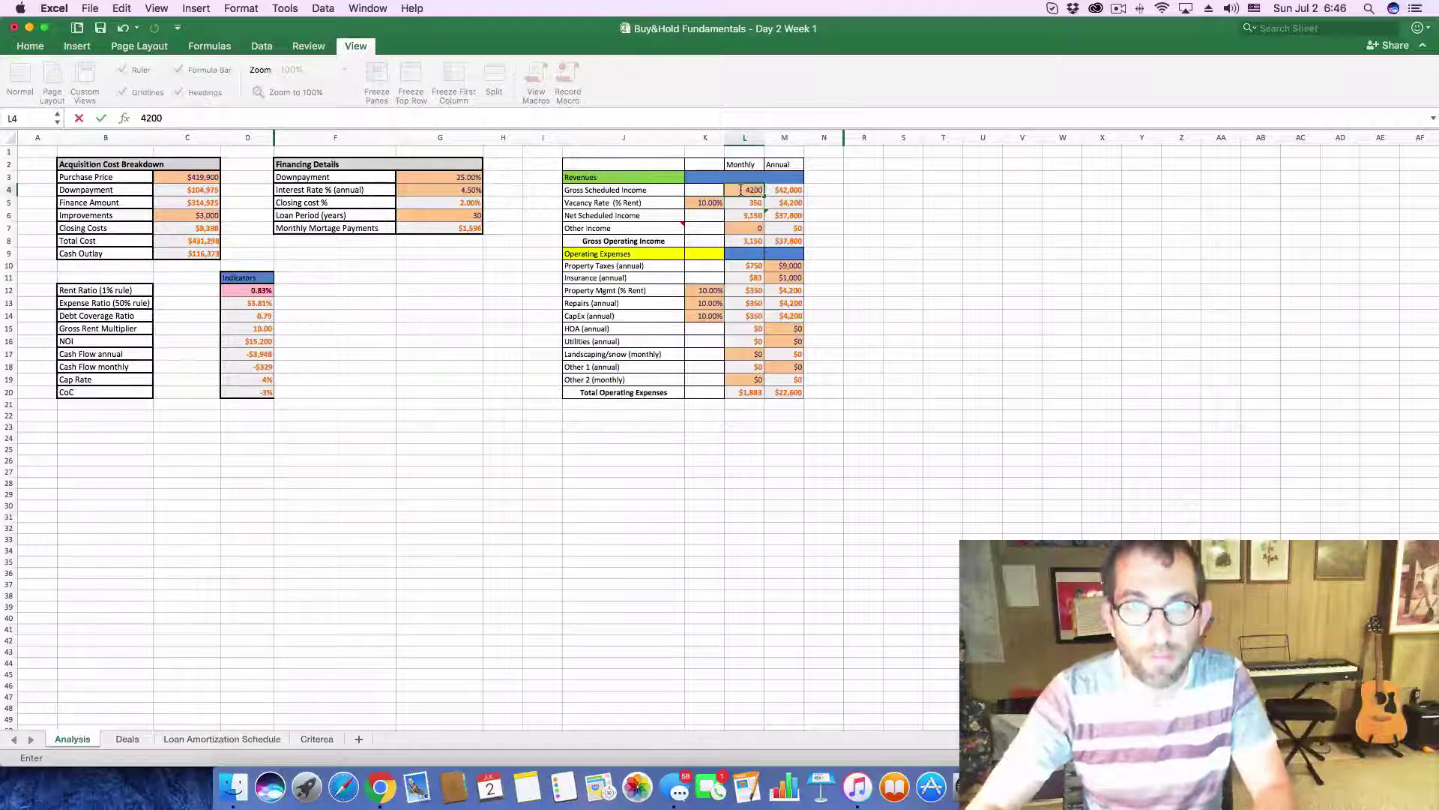
click(873, 227)
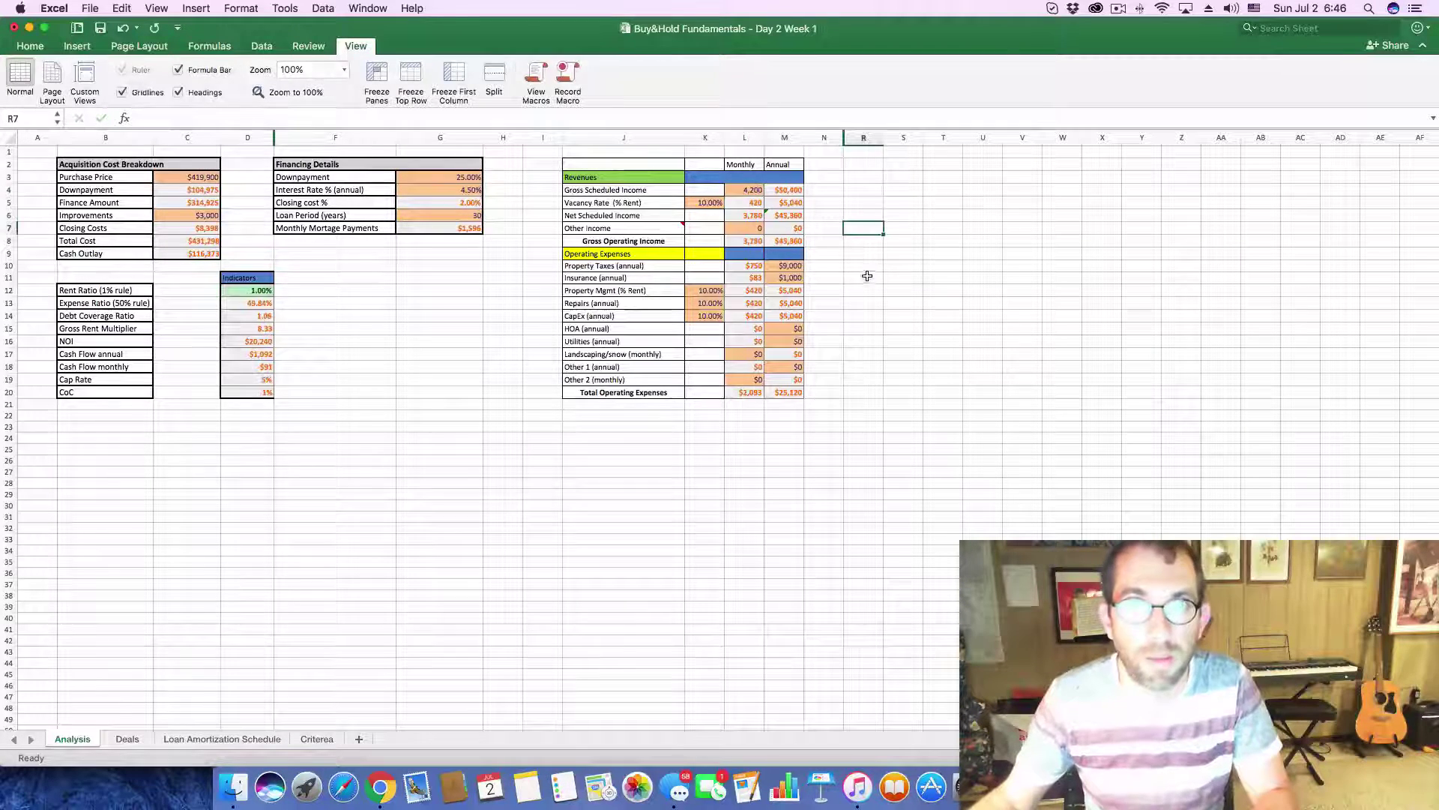
- Review the listing's Nearby Schools and Price / Tax History sections on Zillow
key(super+Tab)
scroll(536, 450, down, 10)
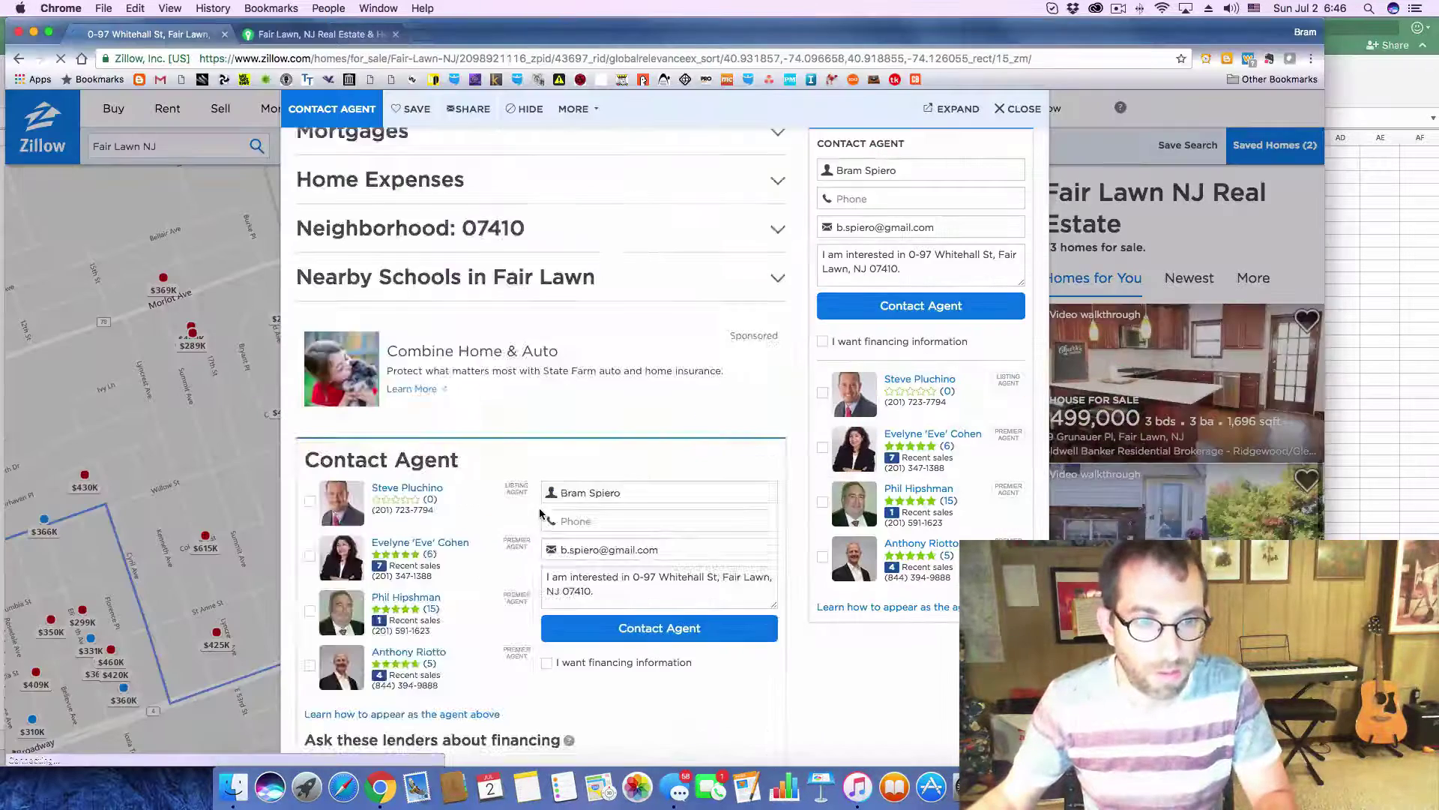
click(716, 283)
scroll(668, 247, up, 5)
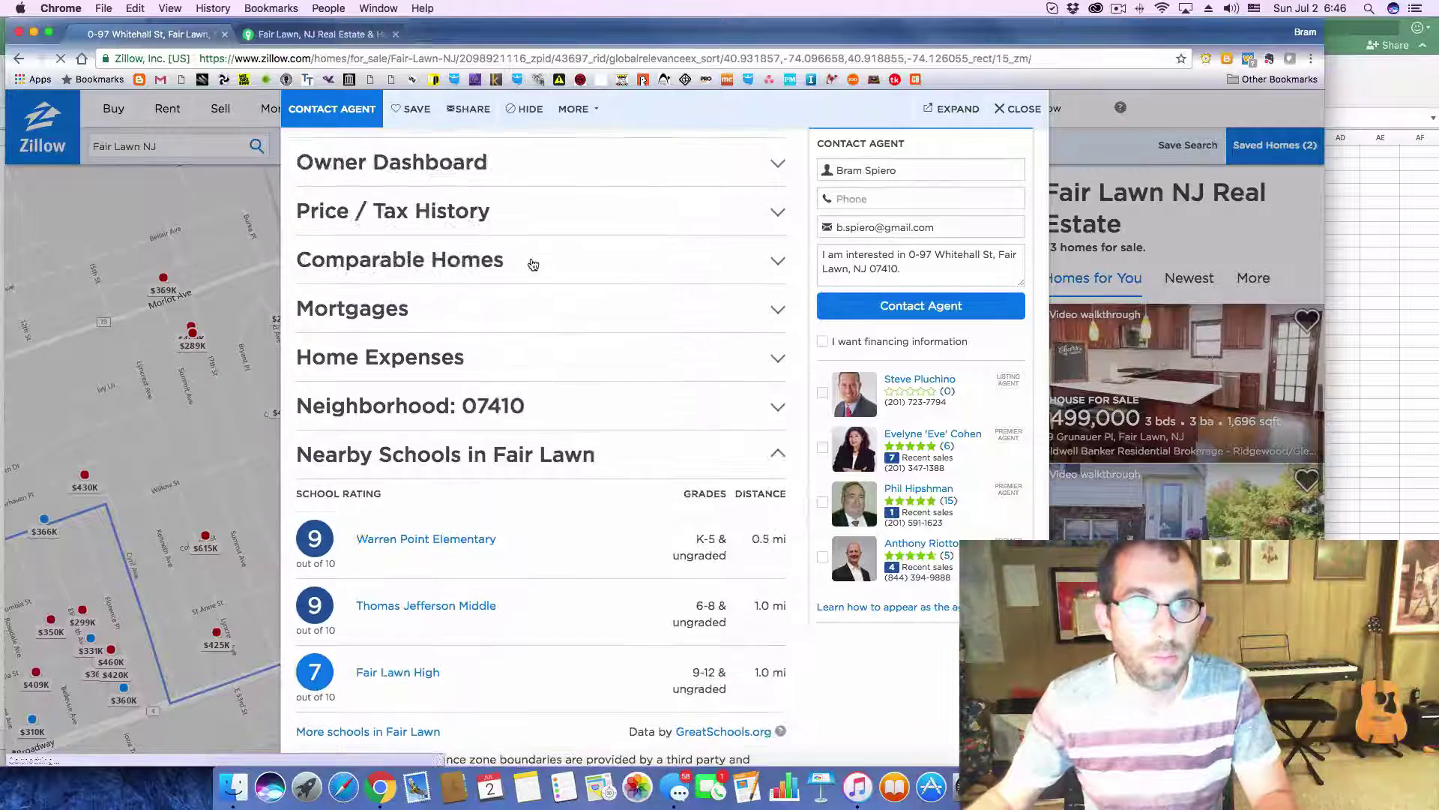
click(754, 221)
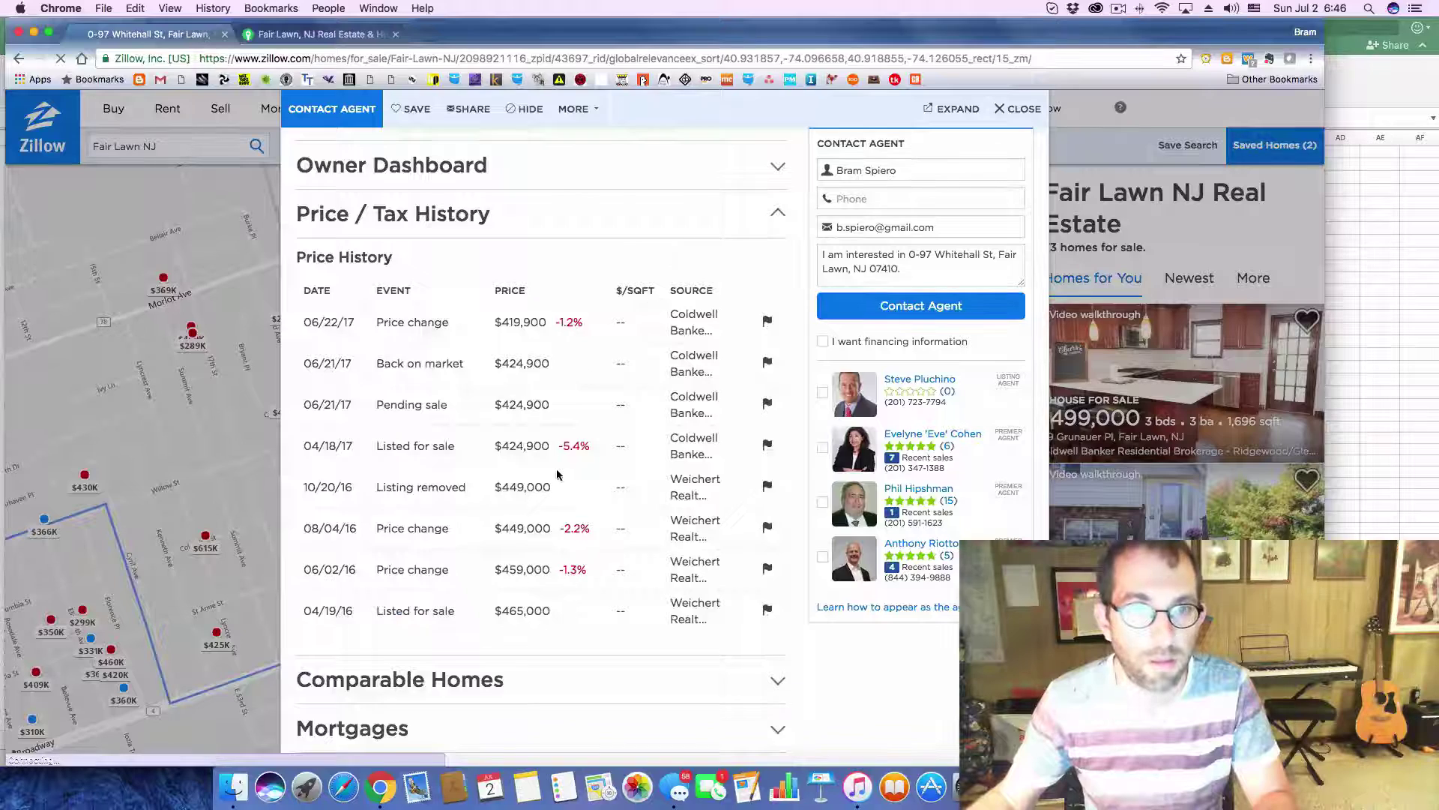
scroll(557, 473, down, 3)
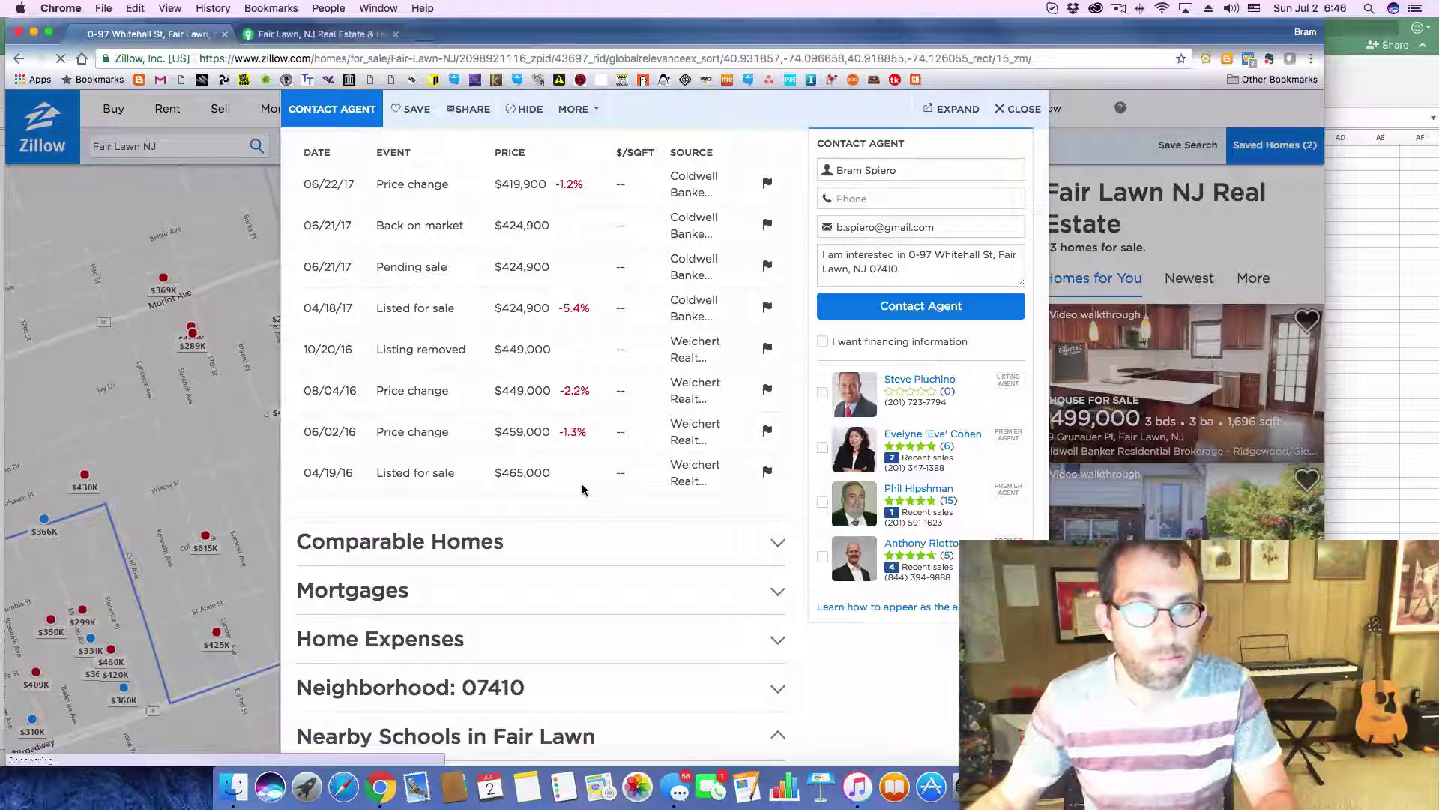
scroll(582, 490, up, 3)
key(super+Tab)
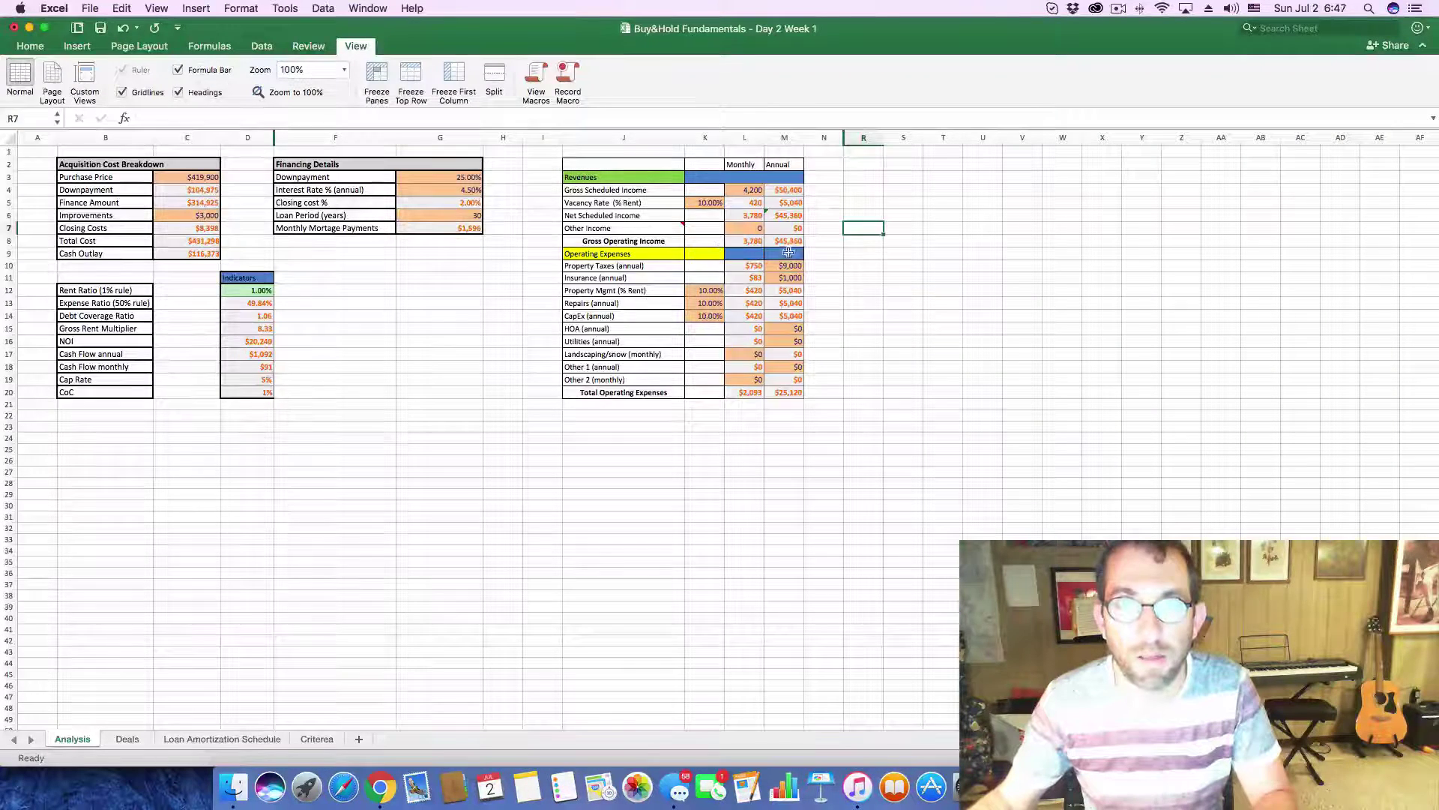
- Enter $12,000 as the annual property taxes in M10
click(788, 265)
text(12,00)
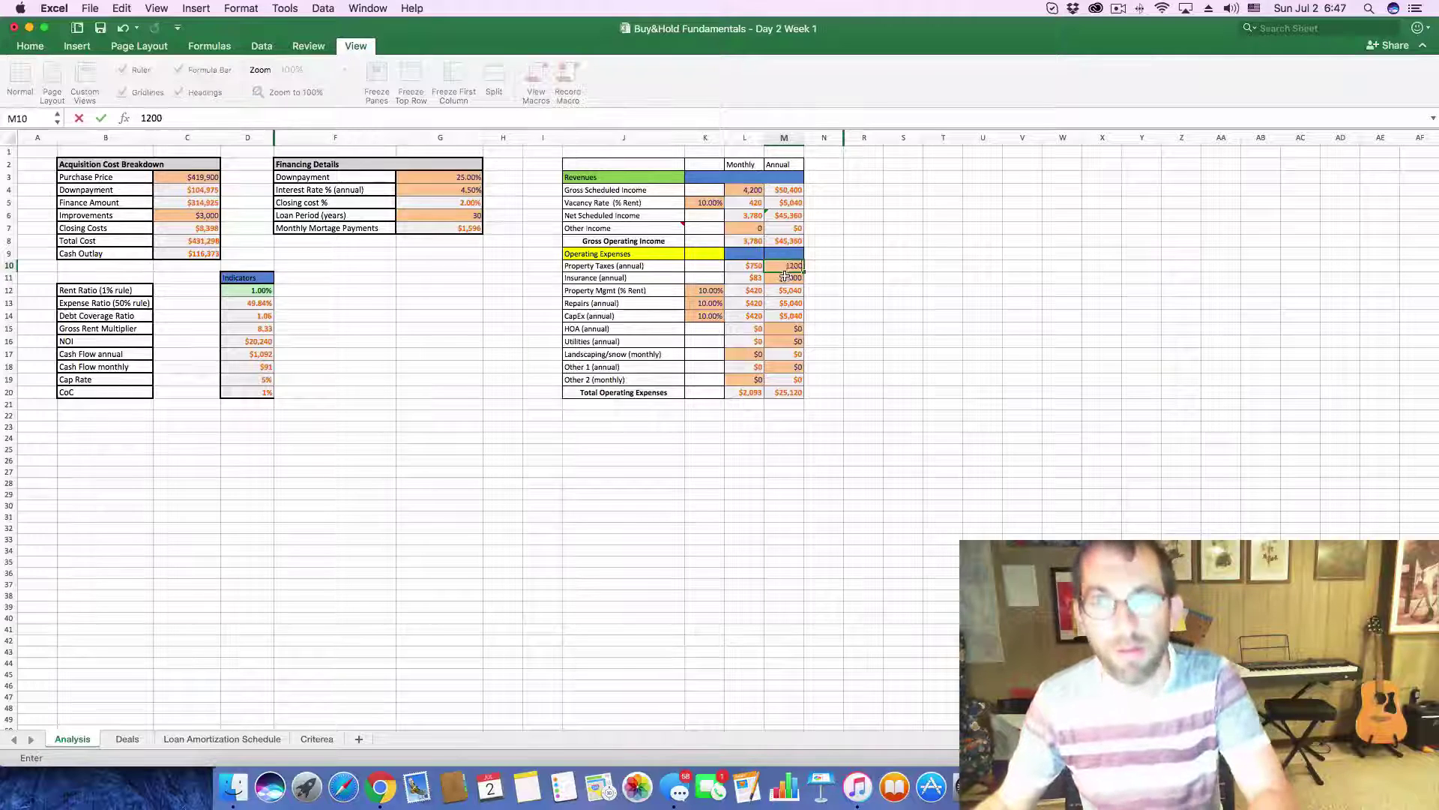
text(0)
key(Return)
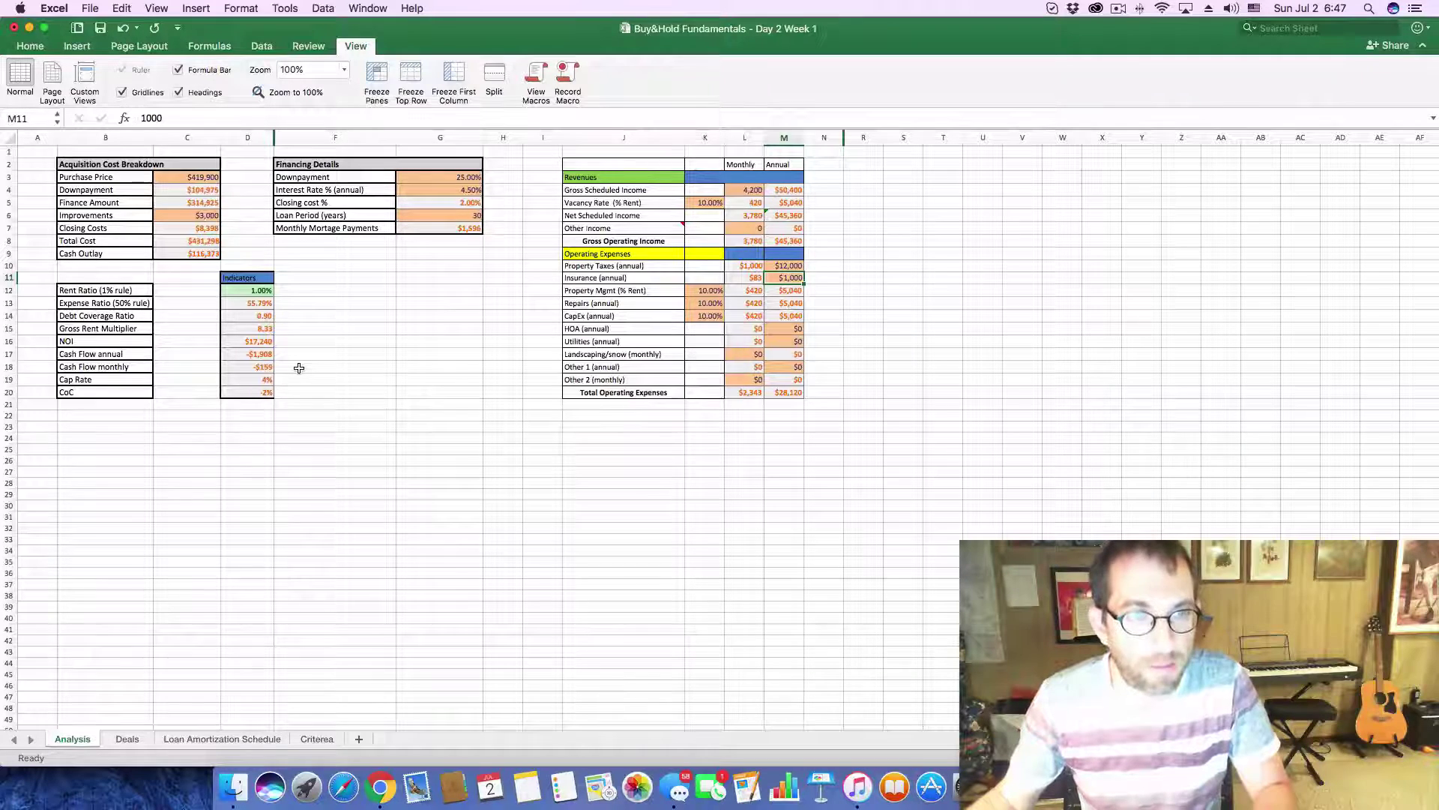
key(super+Tab)
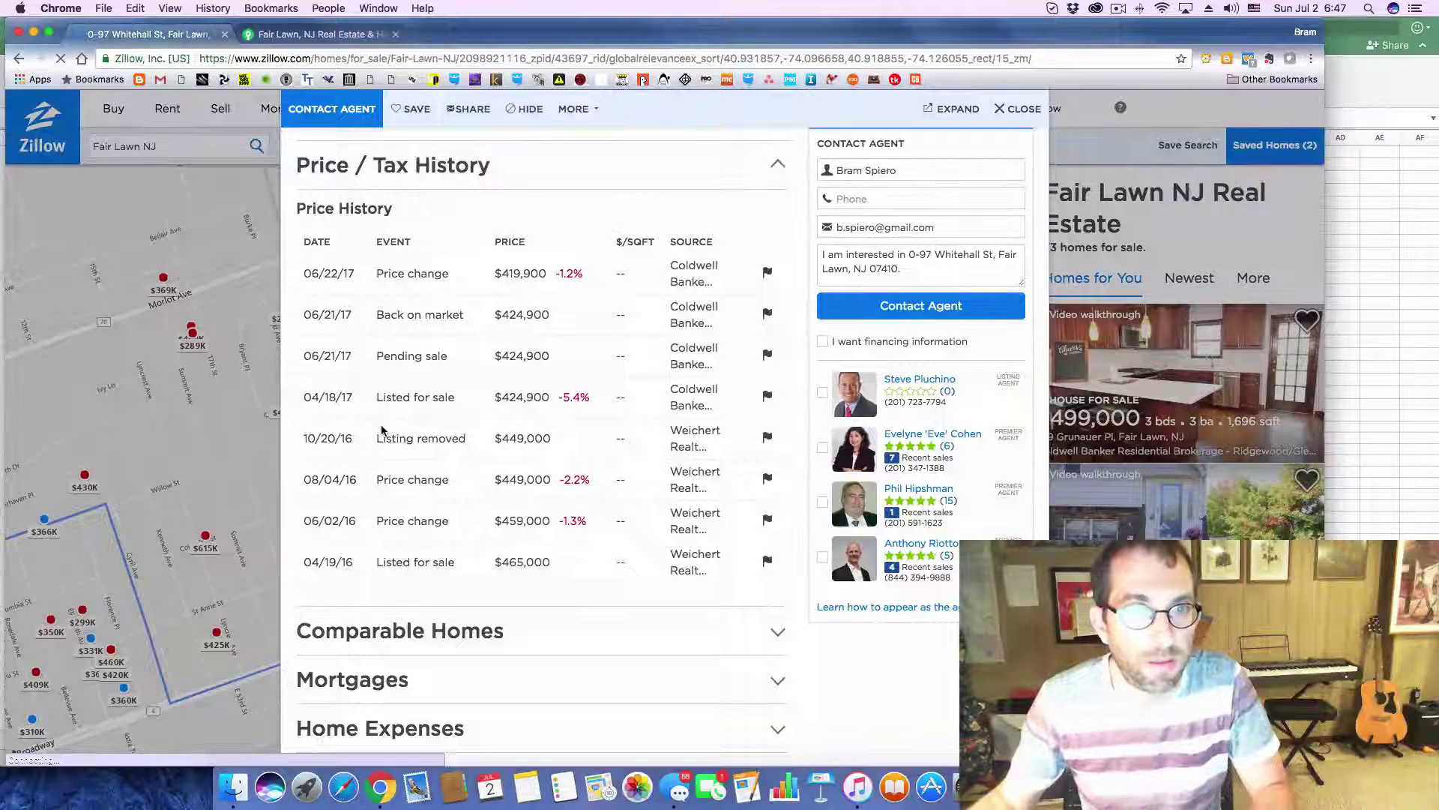
- Fill Deals row 21 with 419,900 cost, 4200 rent and -159 cash flow
key(super+Tab)
click(127, 738)
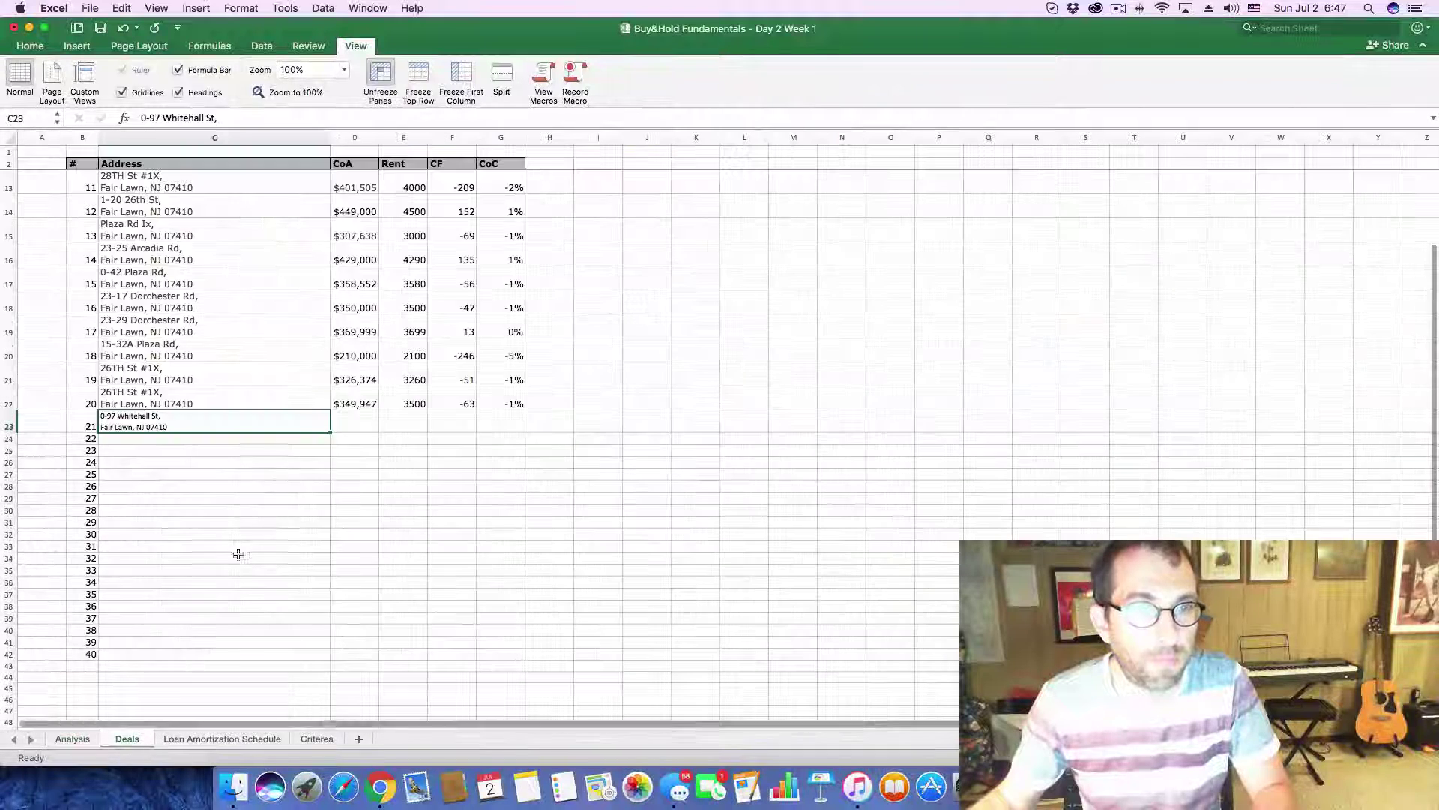
click(353, 423)
text(4)
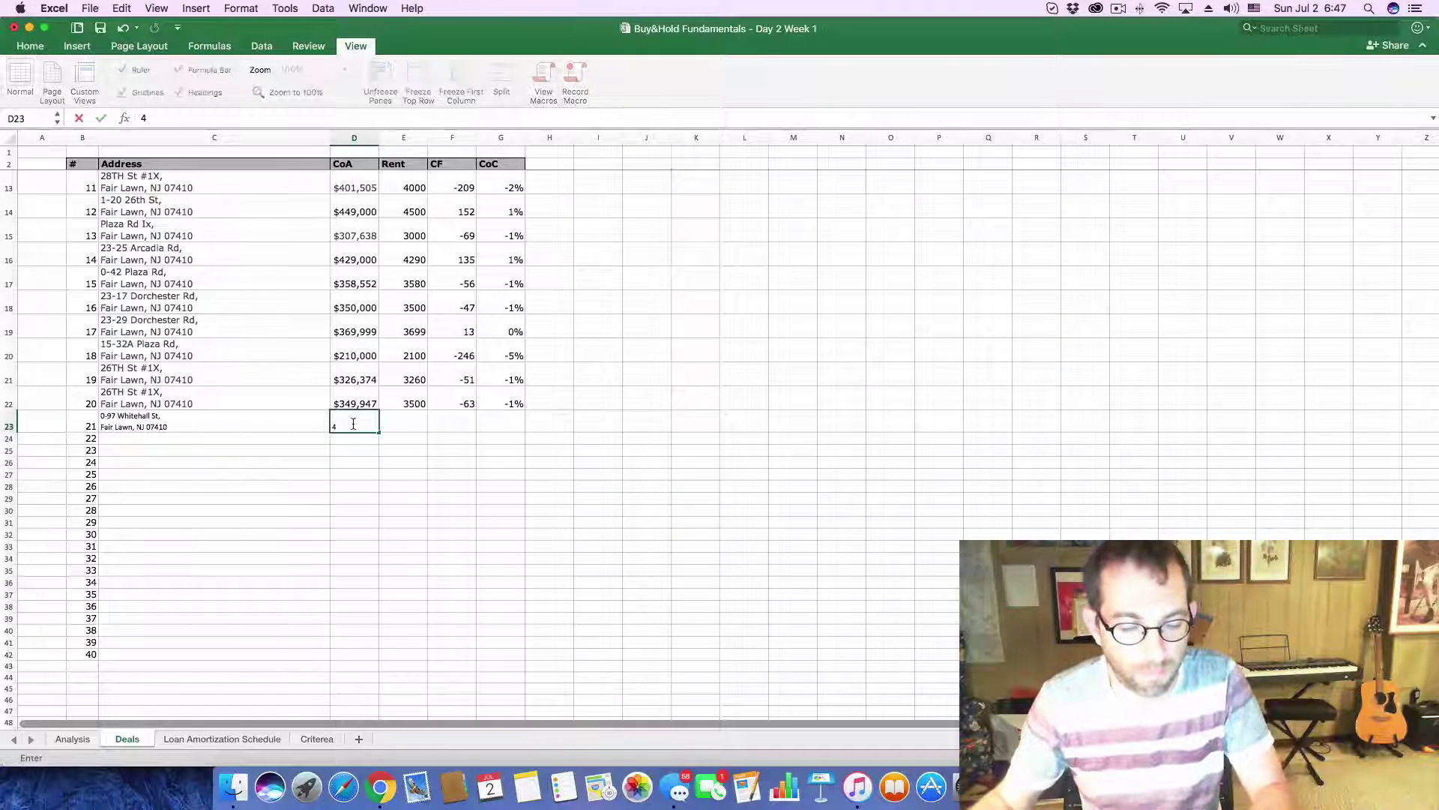
text(19900)
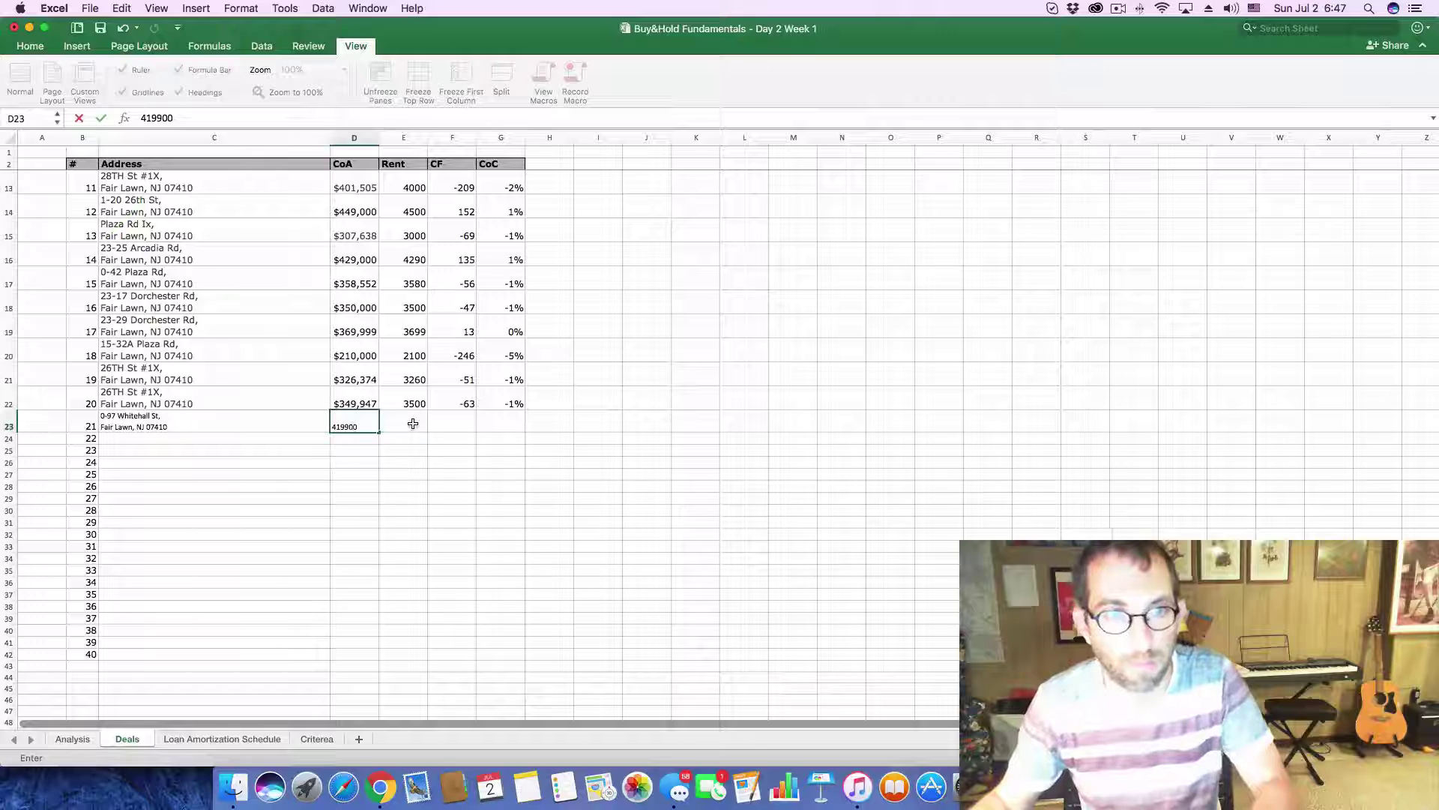
click(413, 424)
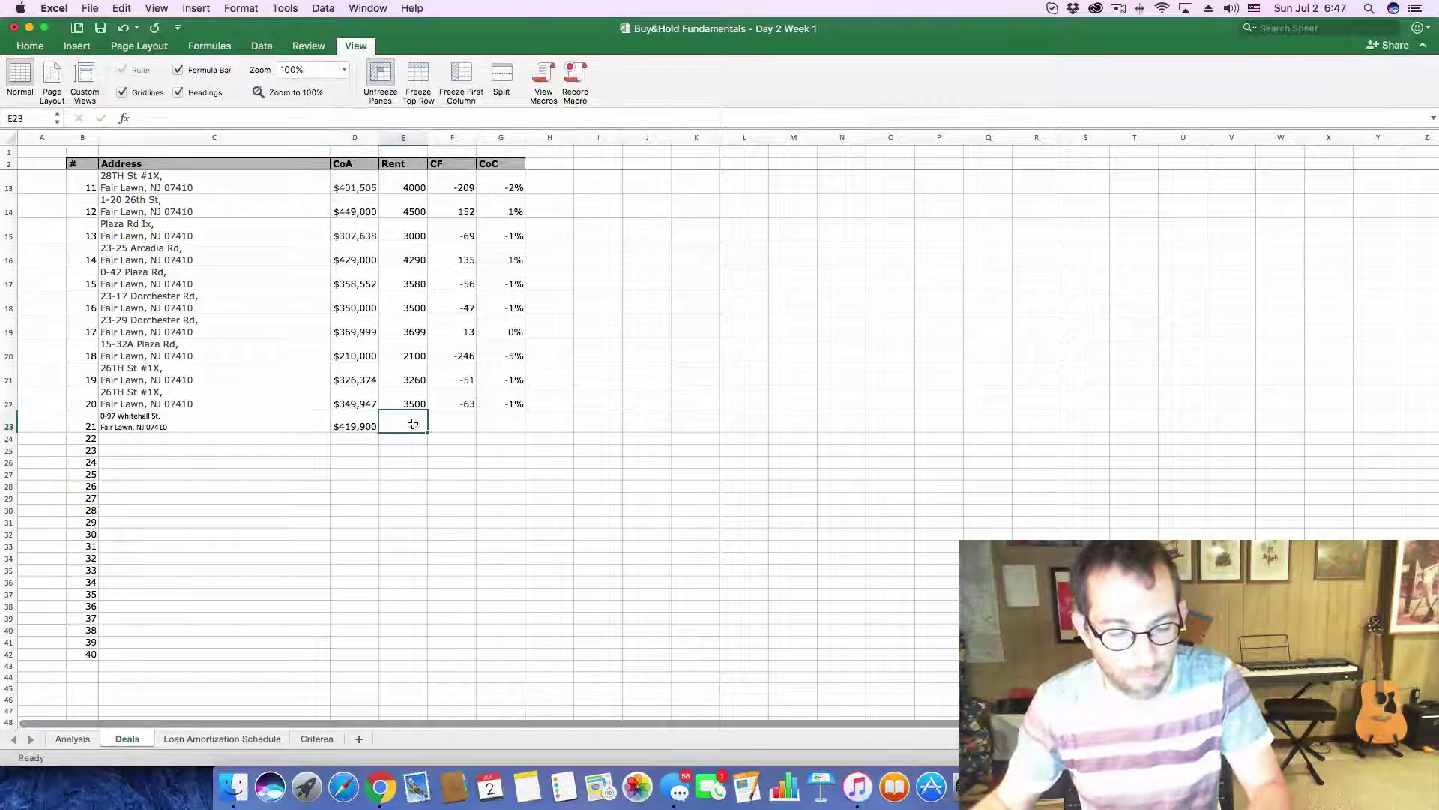
text(4200)
click(459, 423)
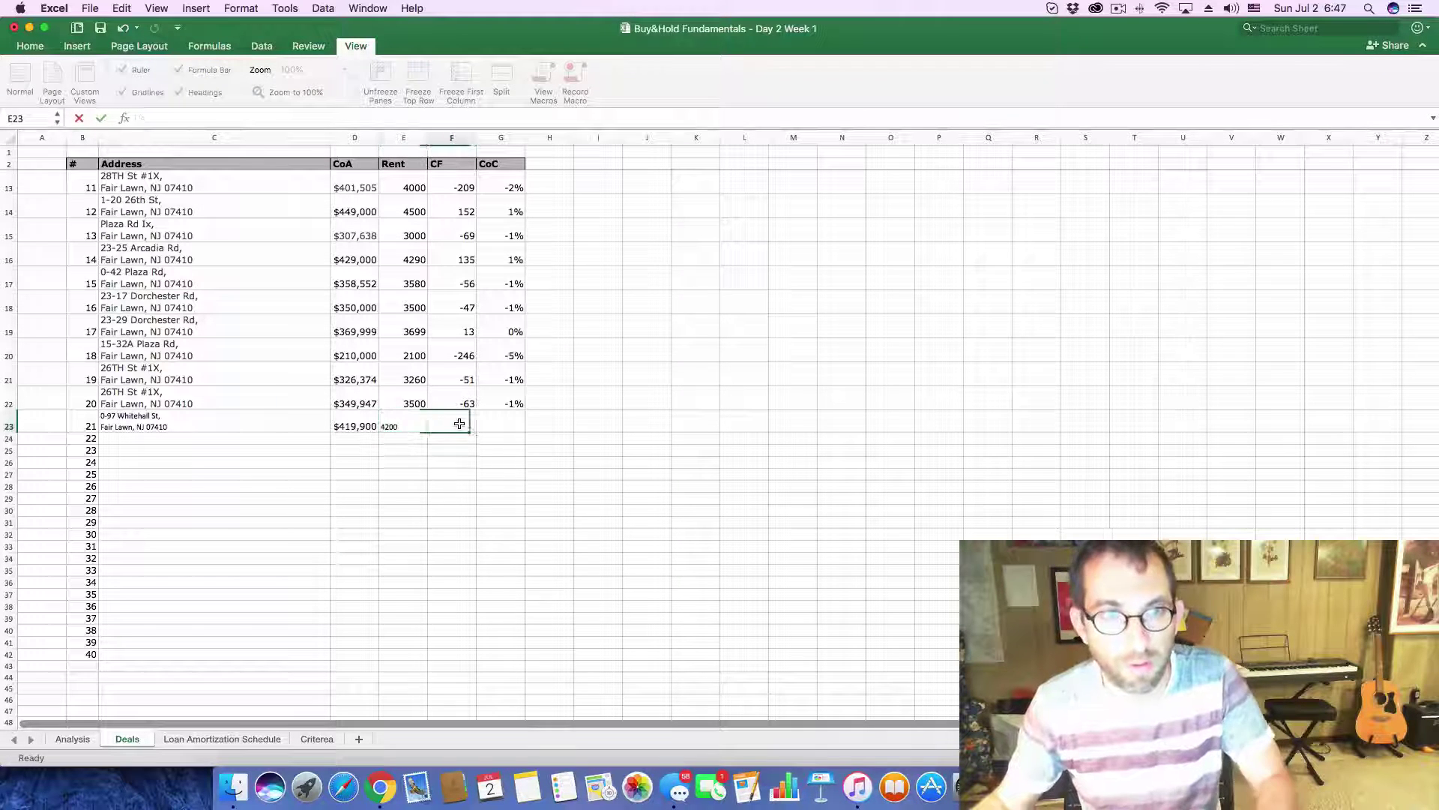
text(=1)
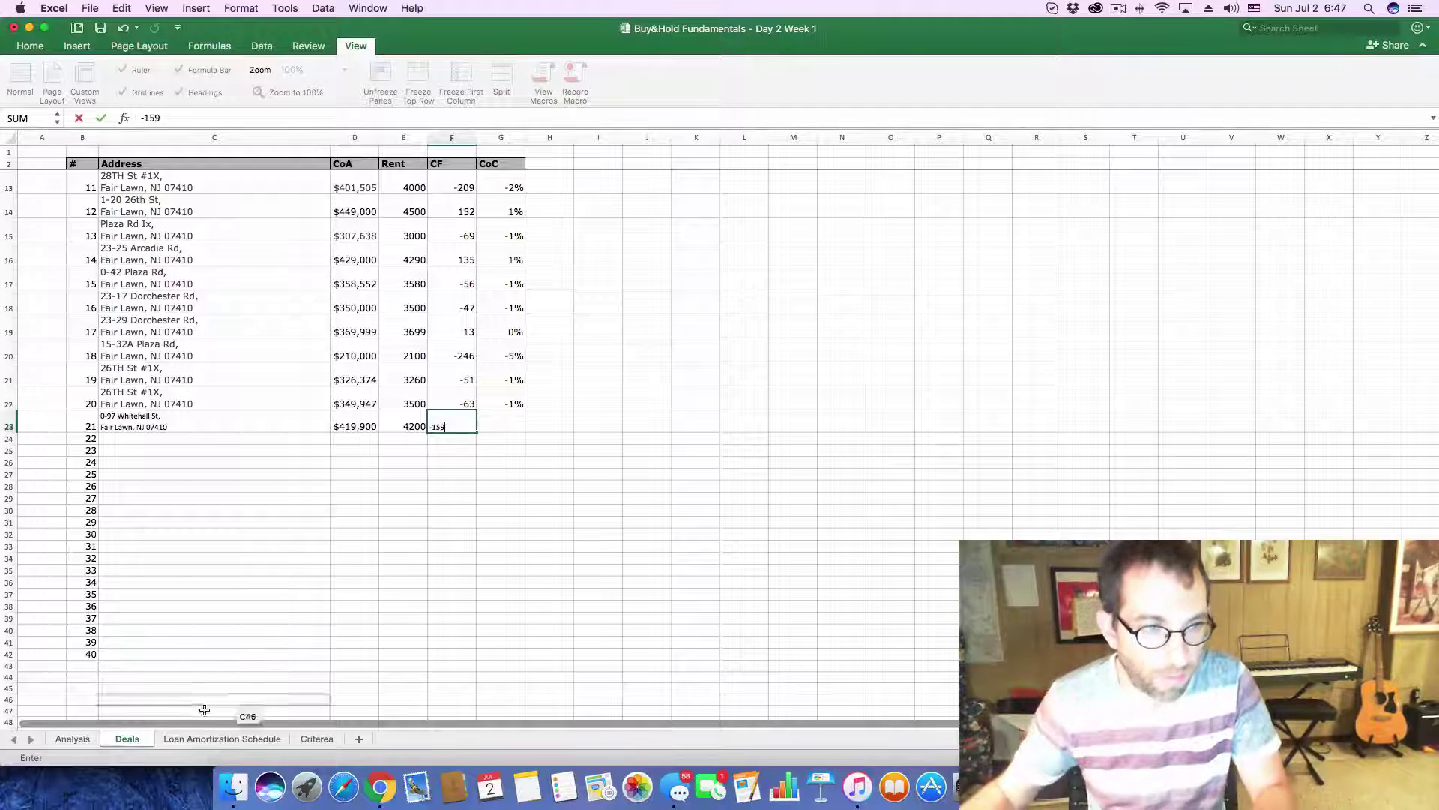
- Enter -2% CoC for row 21 after checking it on the Analysis sheet
click(54, 740)
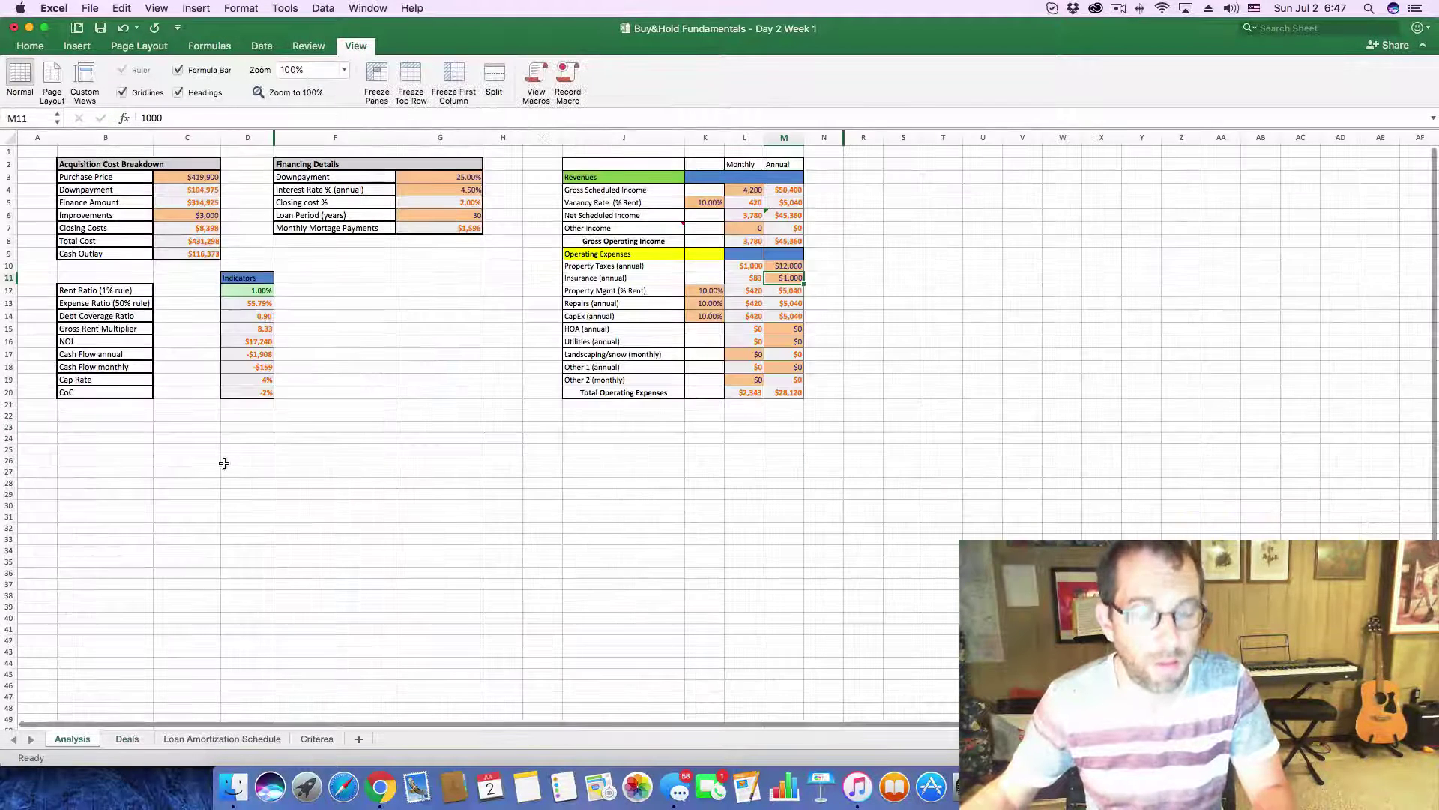
click(142, 736)
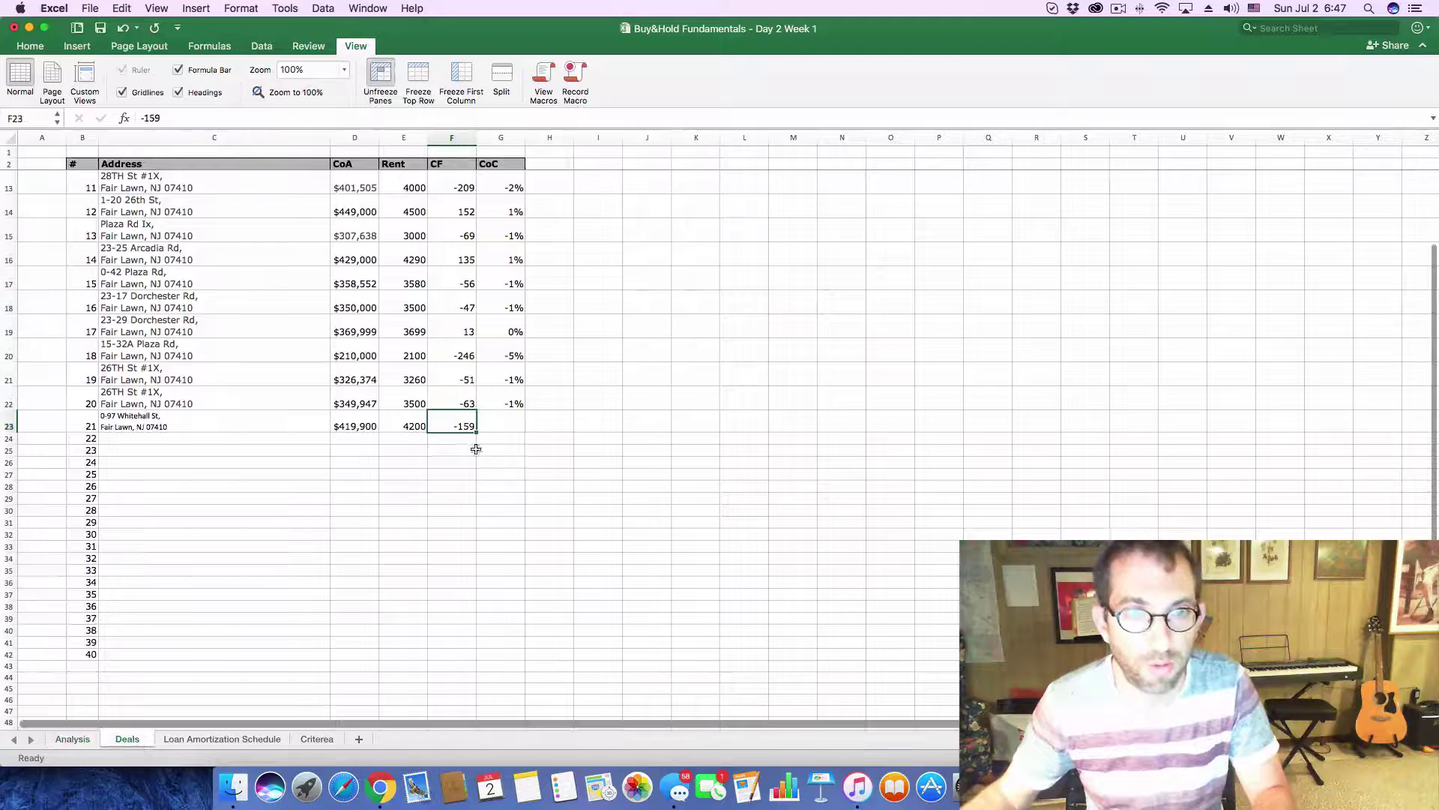
click(509, 419)
text(=.0)
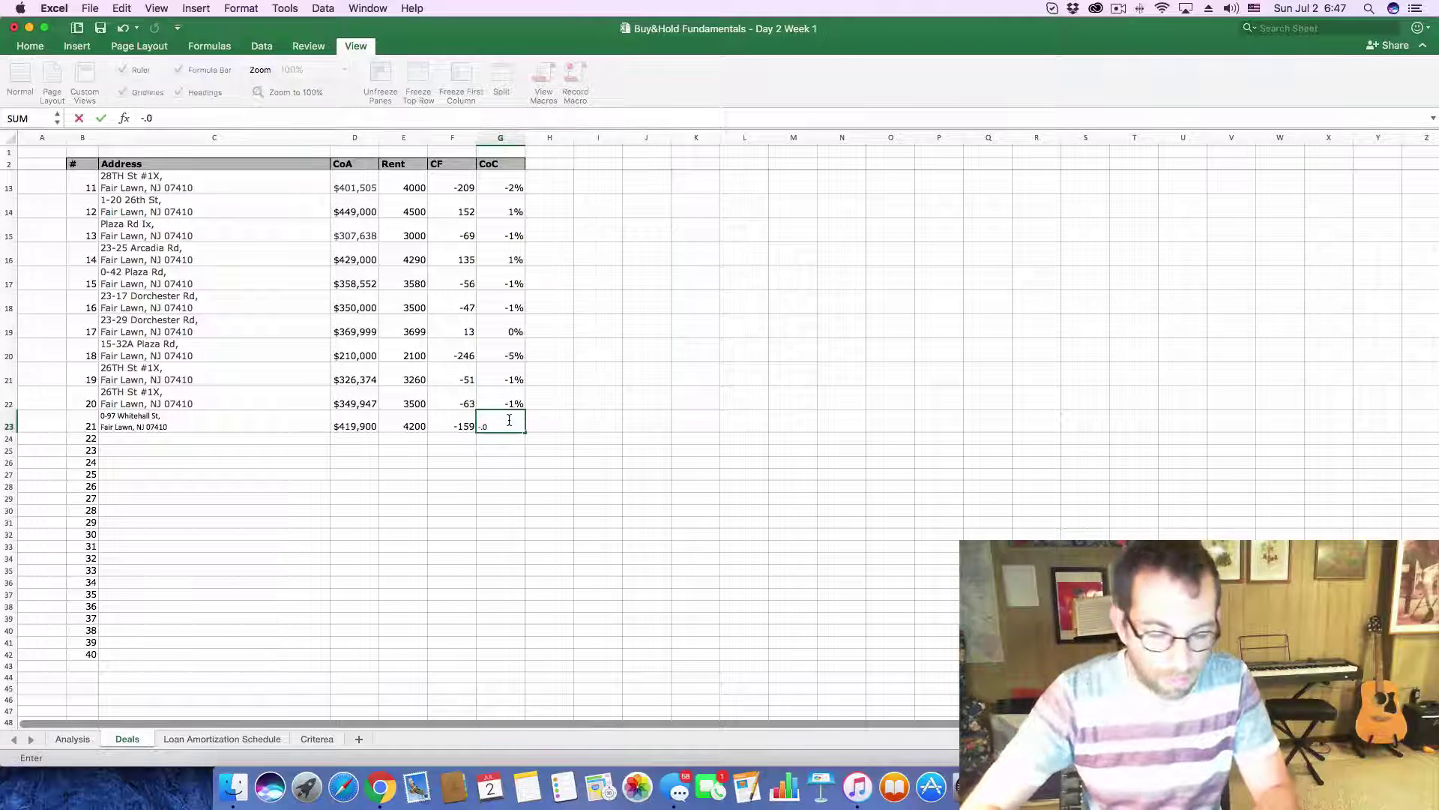
text(2)
key(Return)
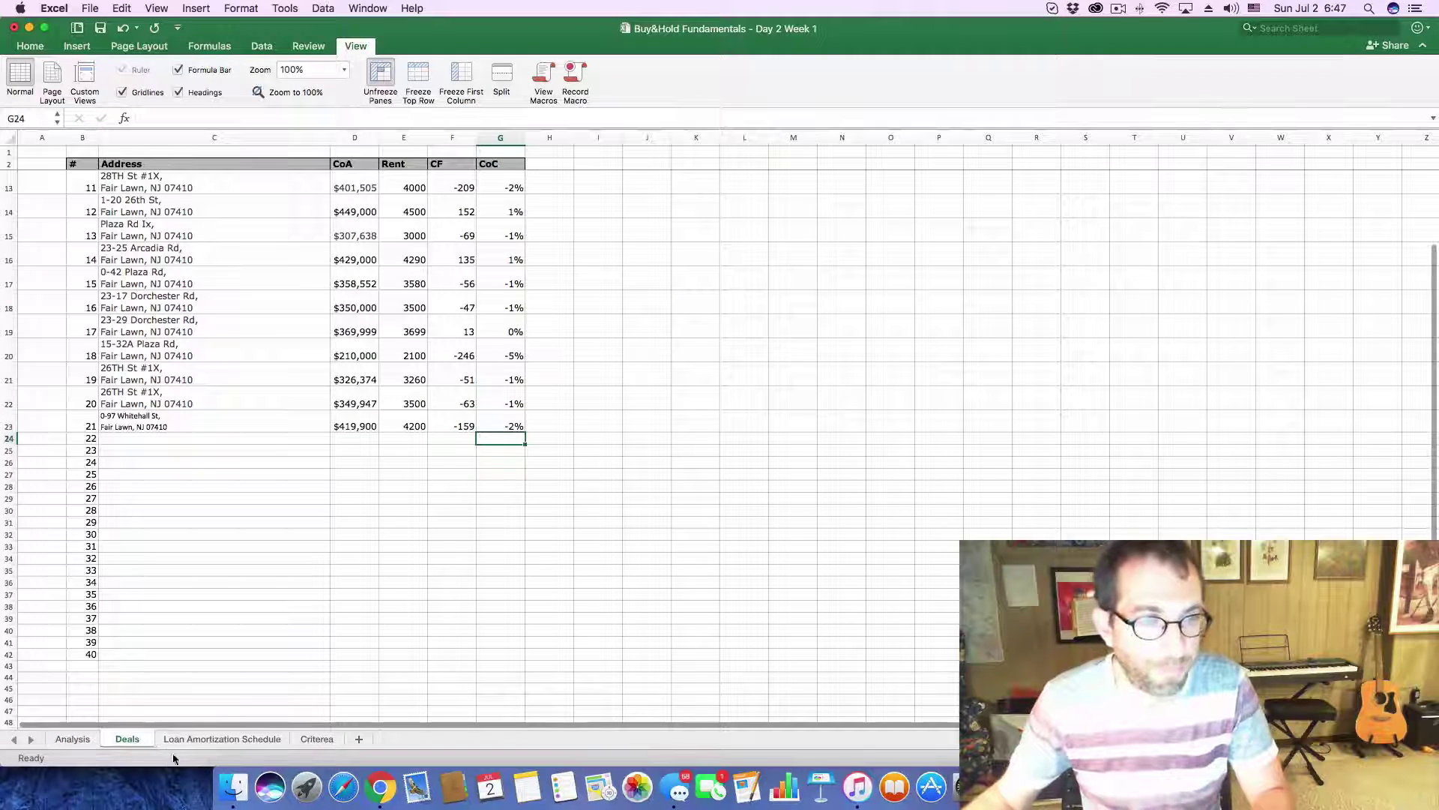
click(380, 786)
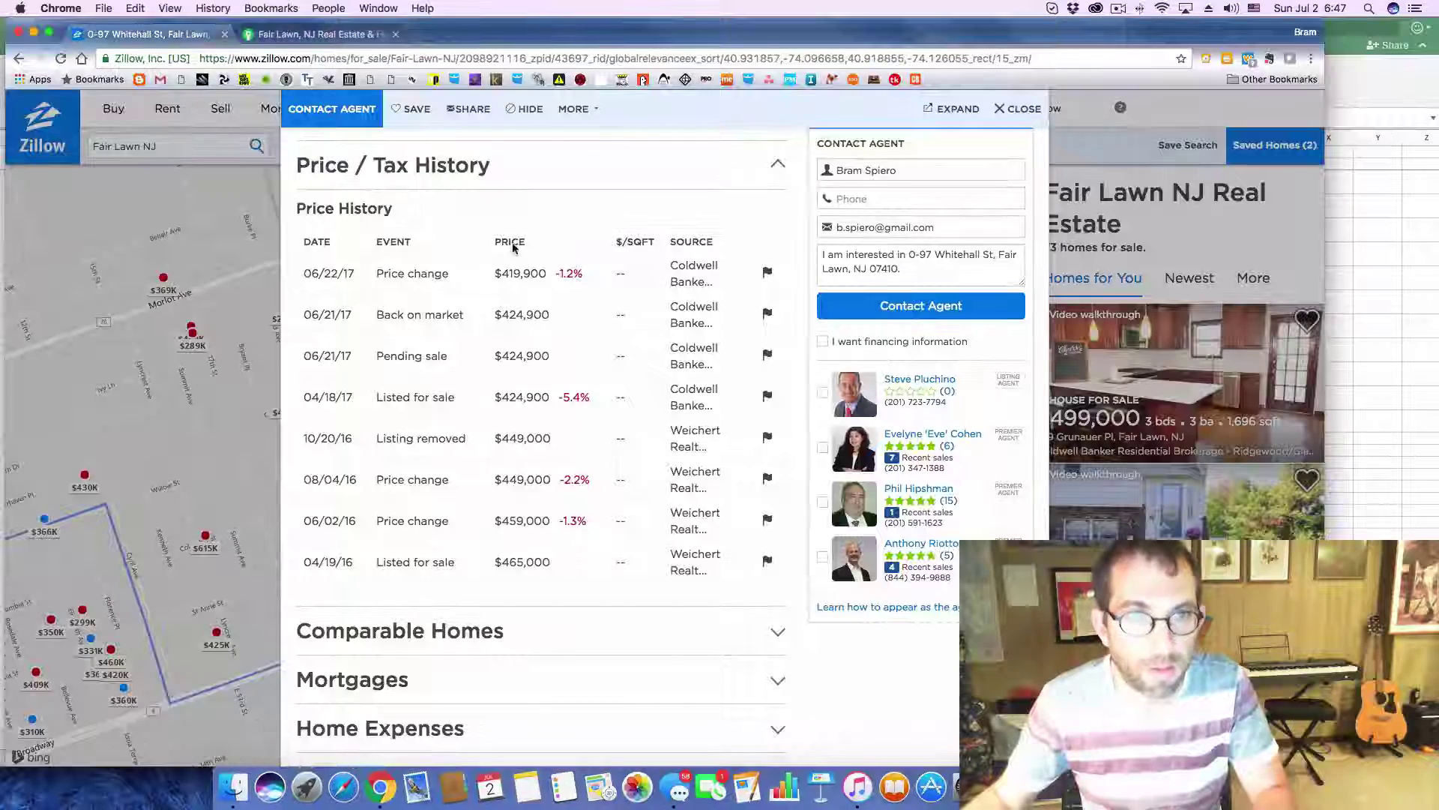
click(1020, 109)
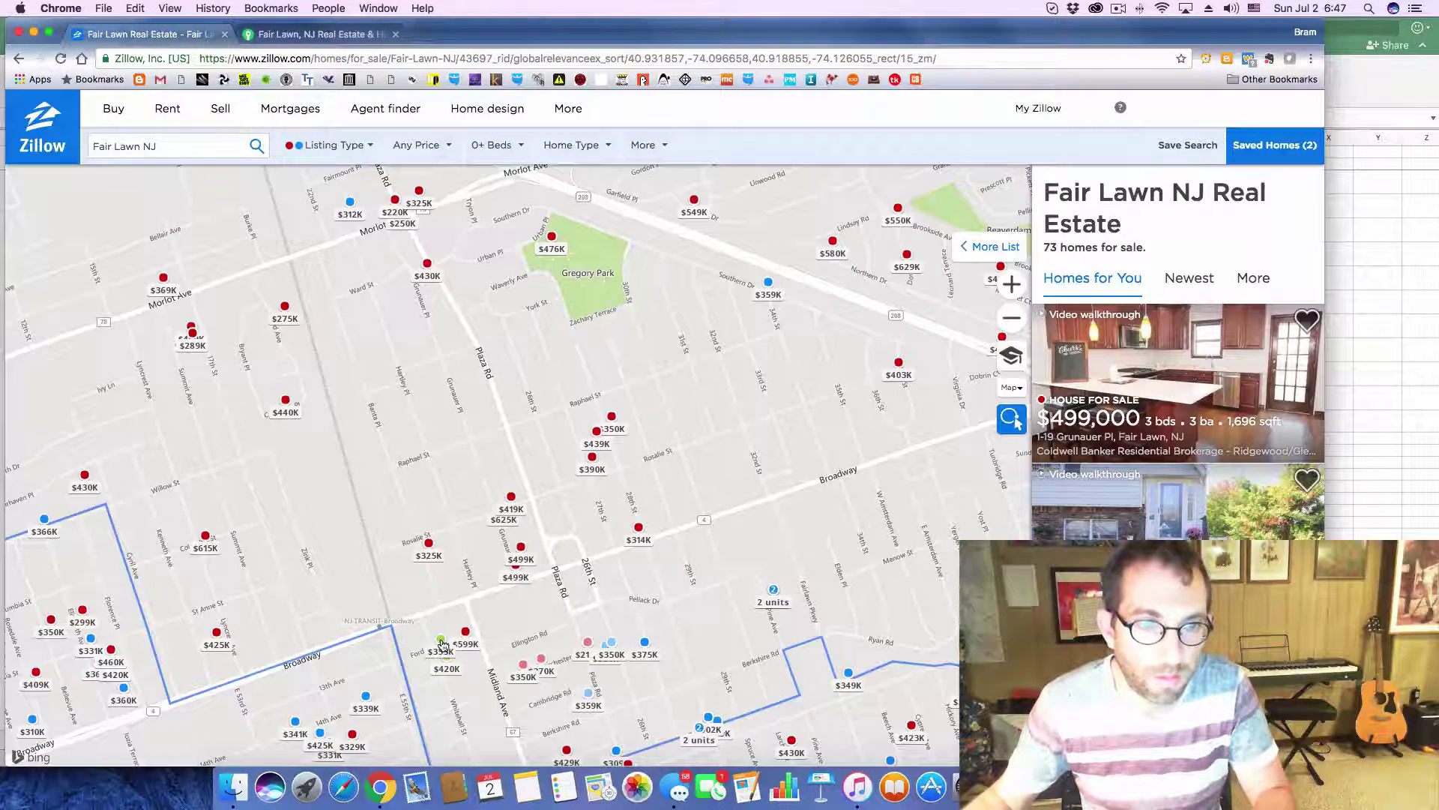
click(442, 641)
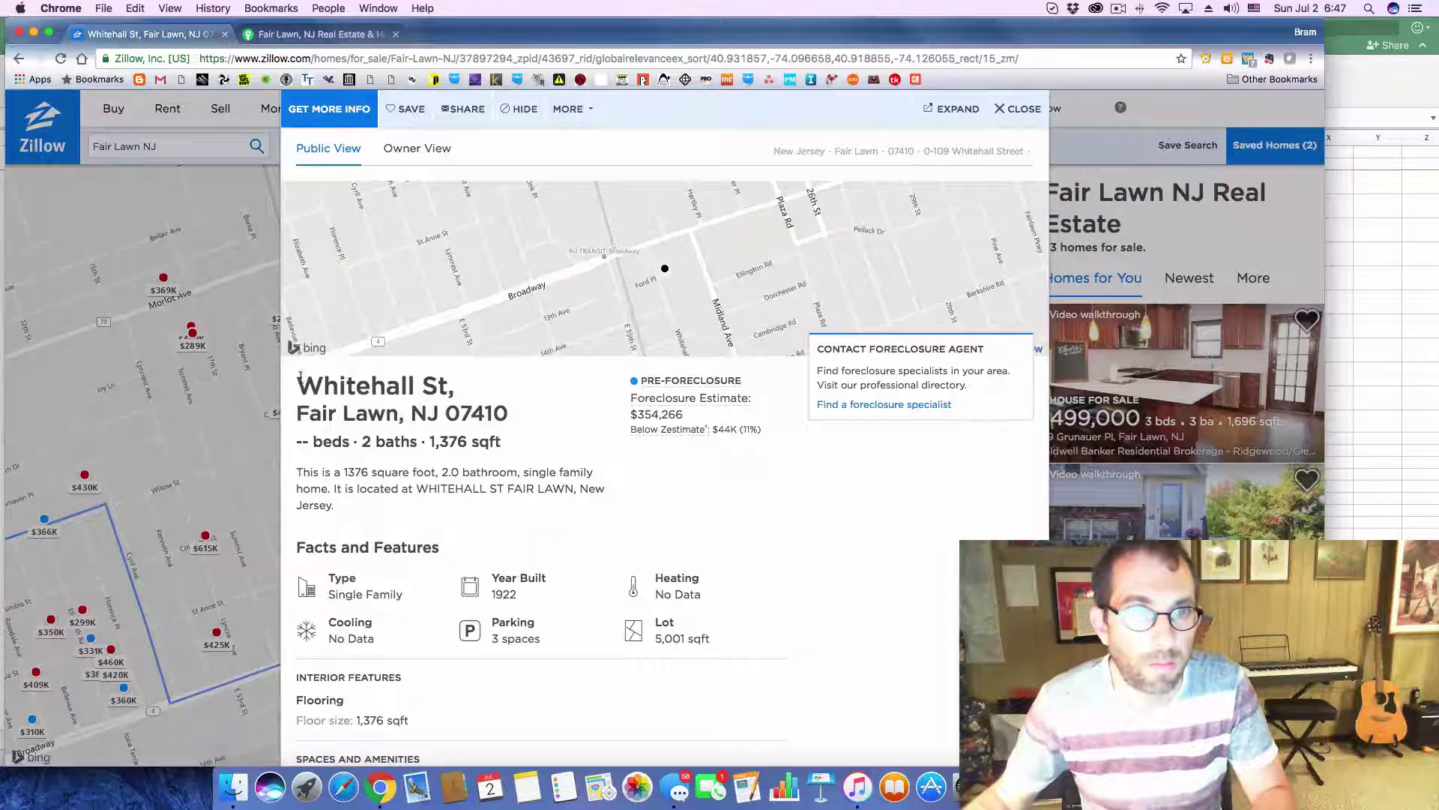
drag(298, 385, 516, 423)
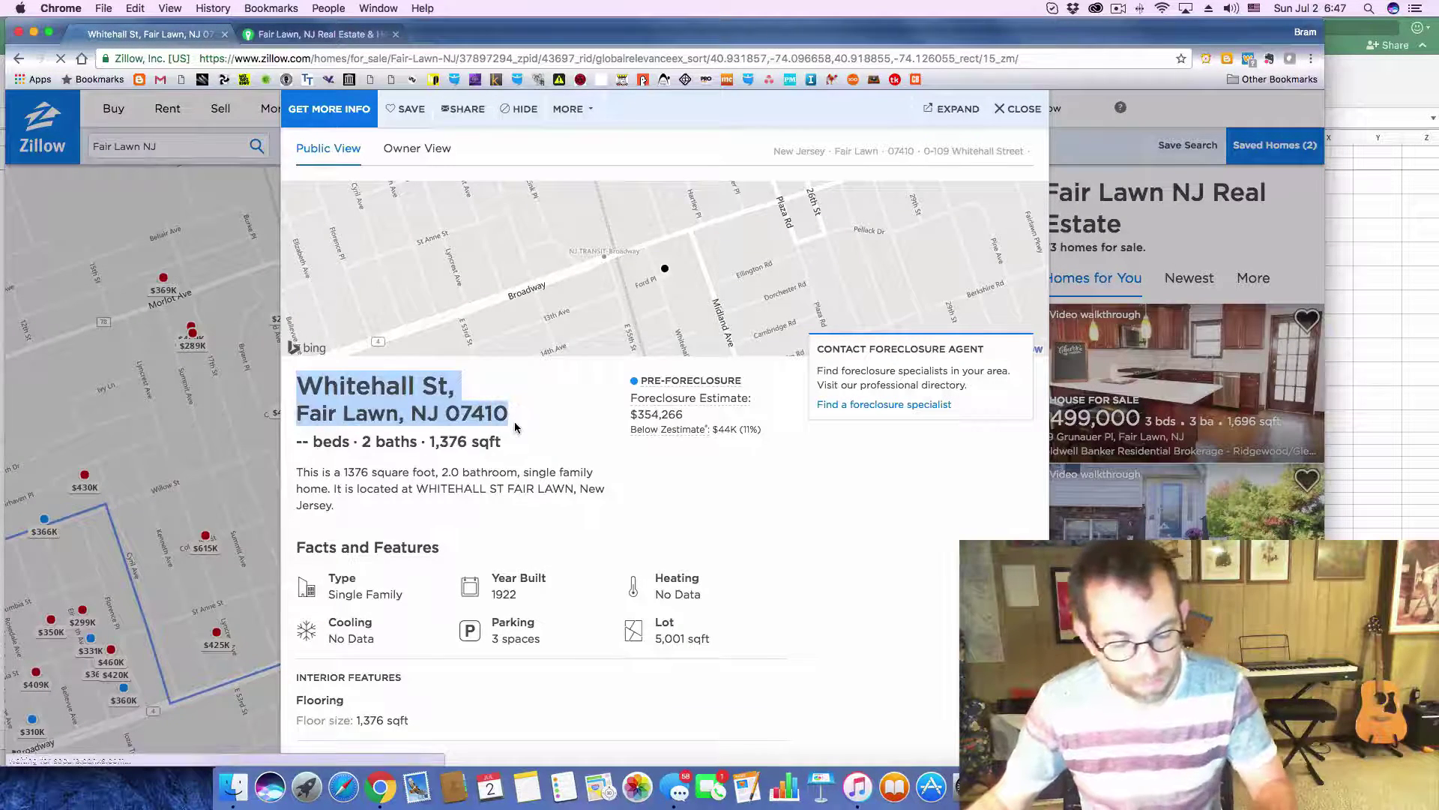
- Paste the Whitehall St address into C24 on the Deals sheet
key(super+Tab)
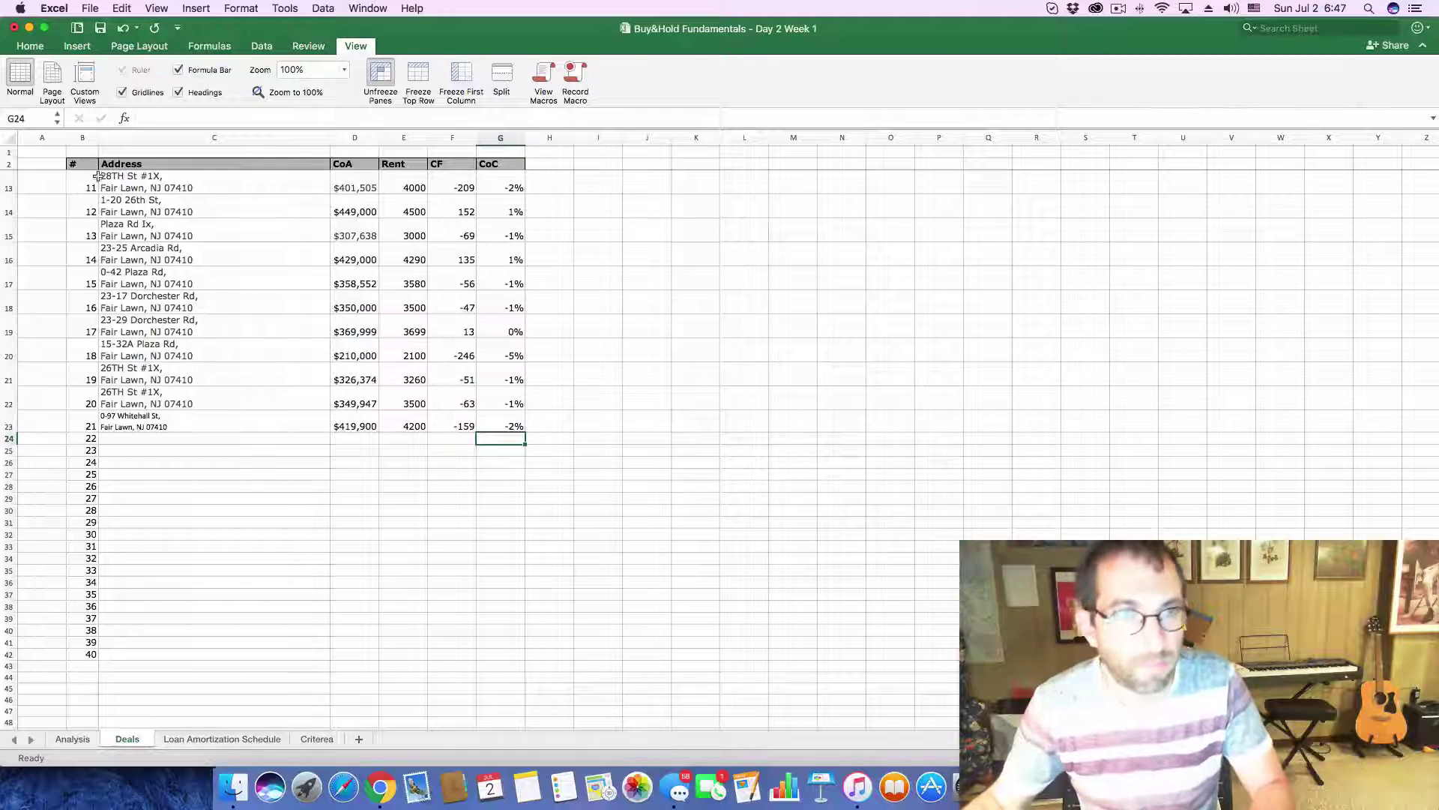
click(189, 439)
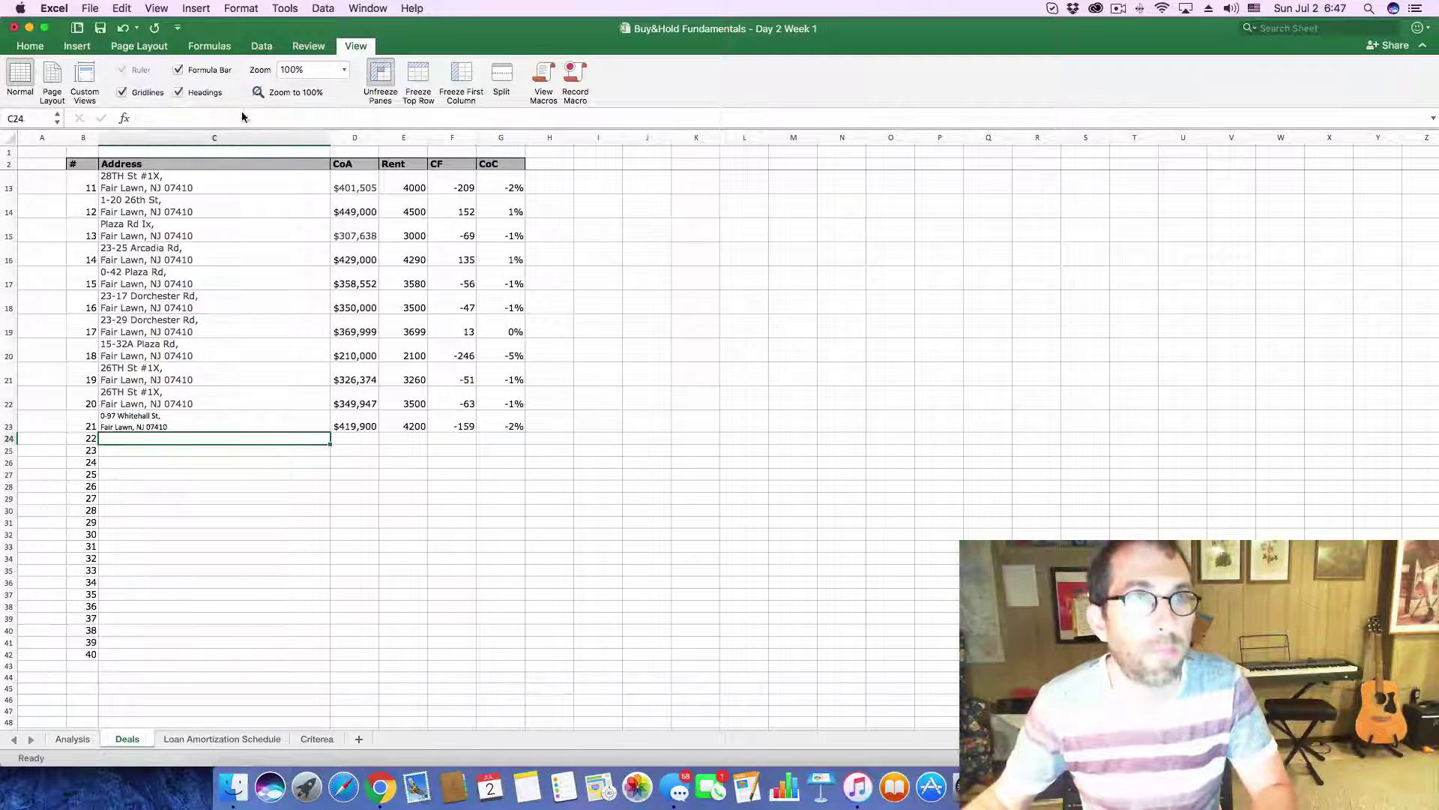
key(F2)
text(Fair Lawn, NJ 07410)
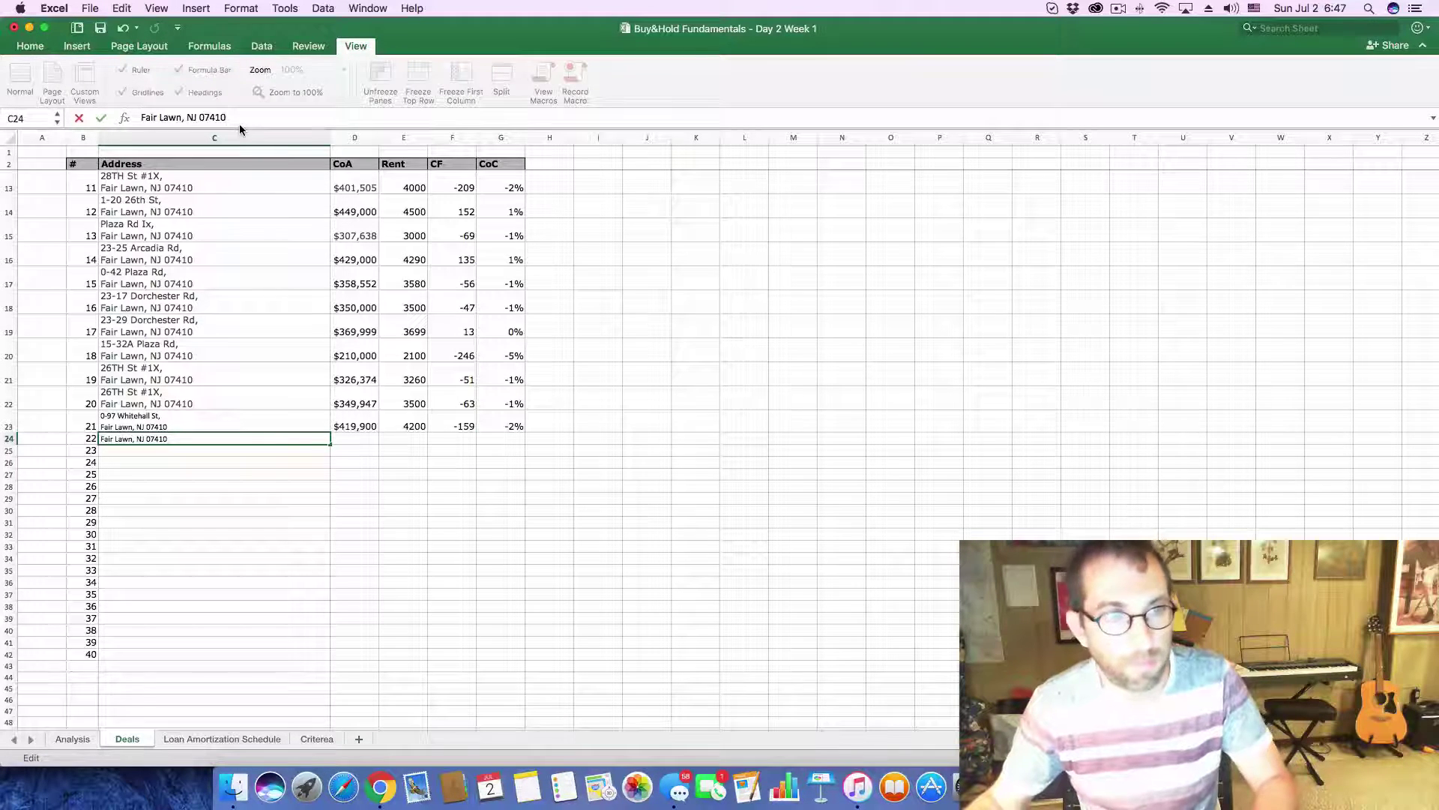
- Copy the $354,266 estimate and paste it as the Analysis purchase price
key(super+Tab)
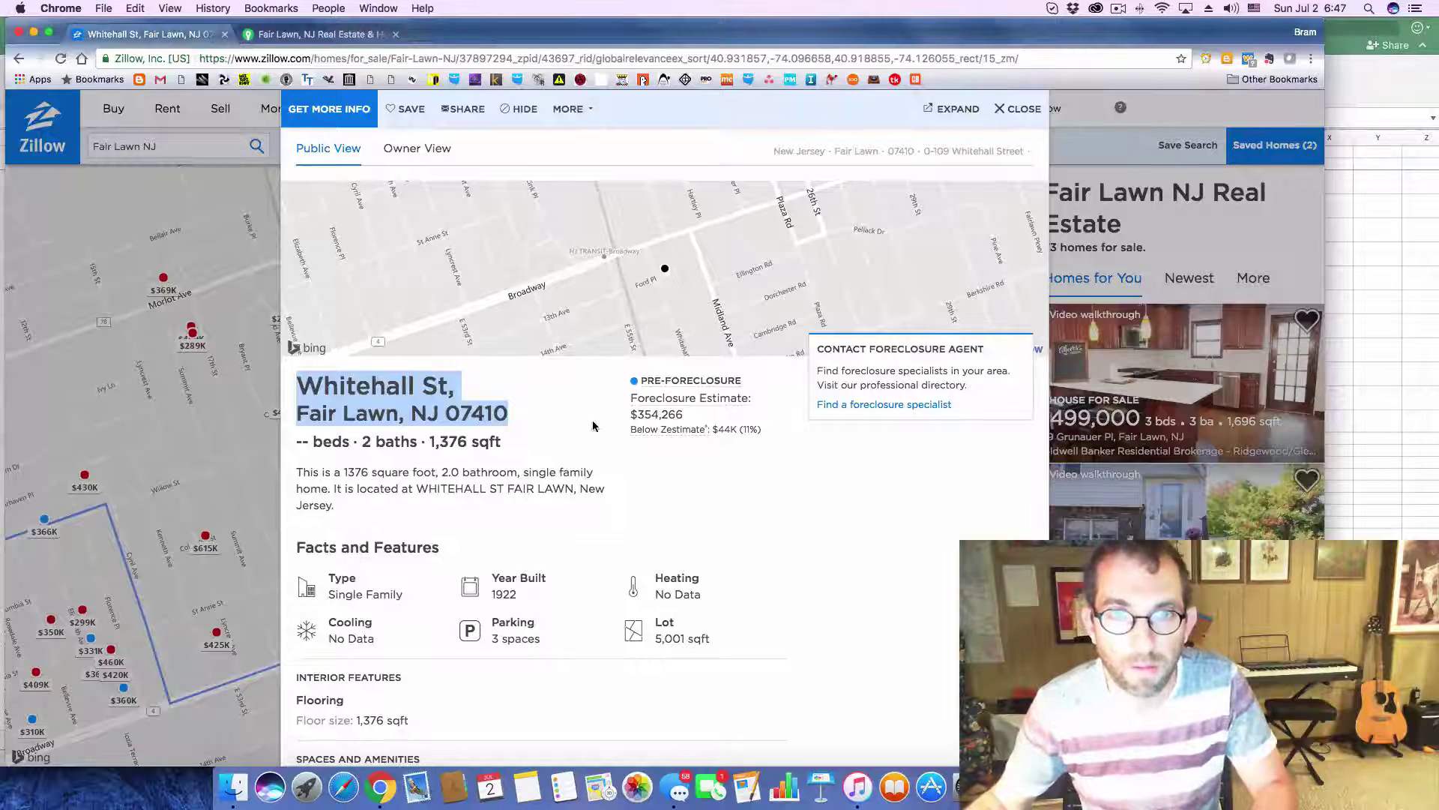
drag(637, 417, 685, 420)
key(super+c)
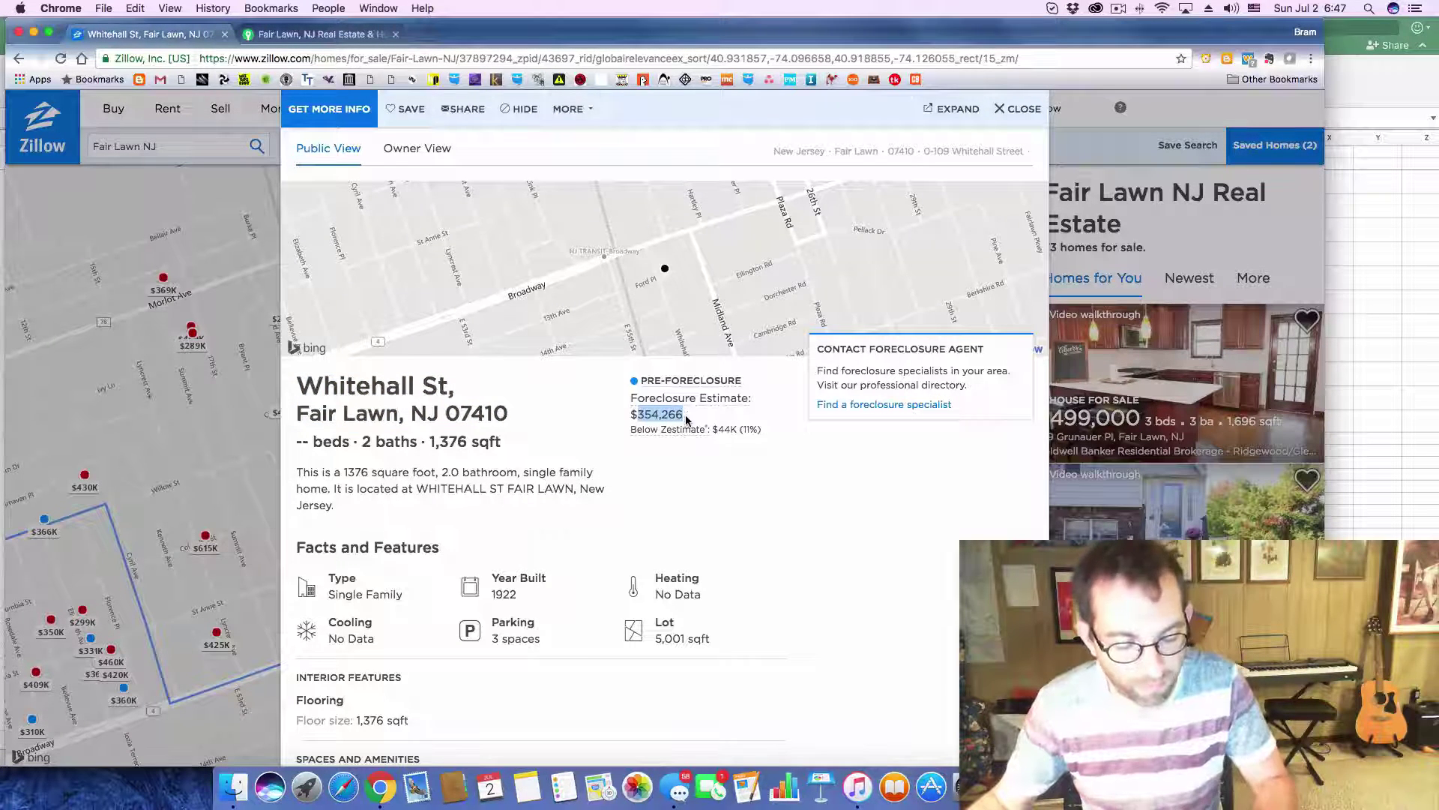
key(super+Tab)
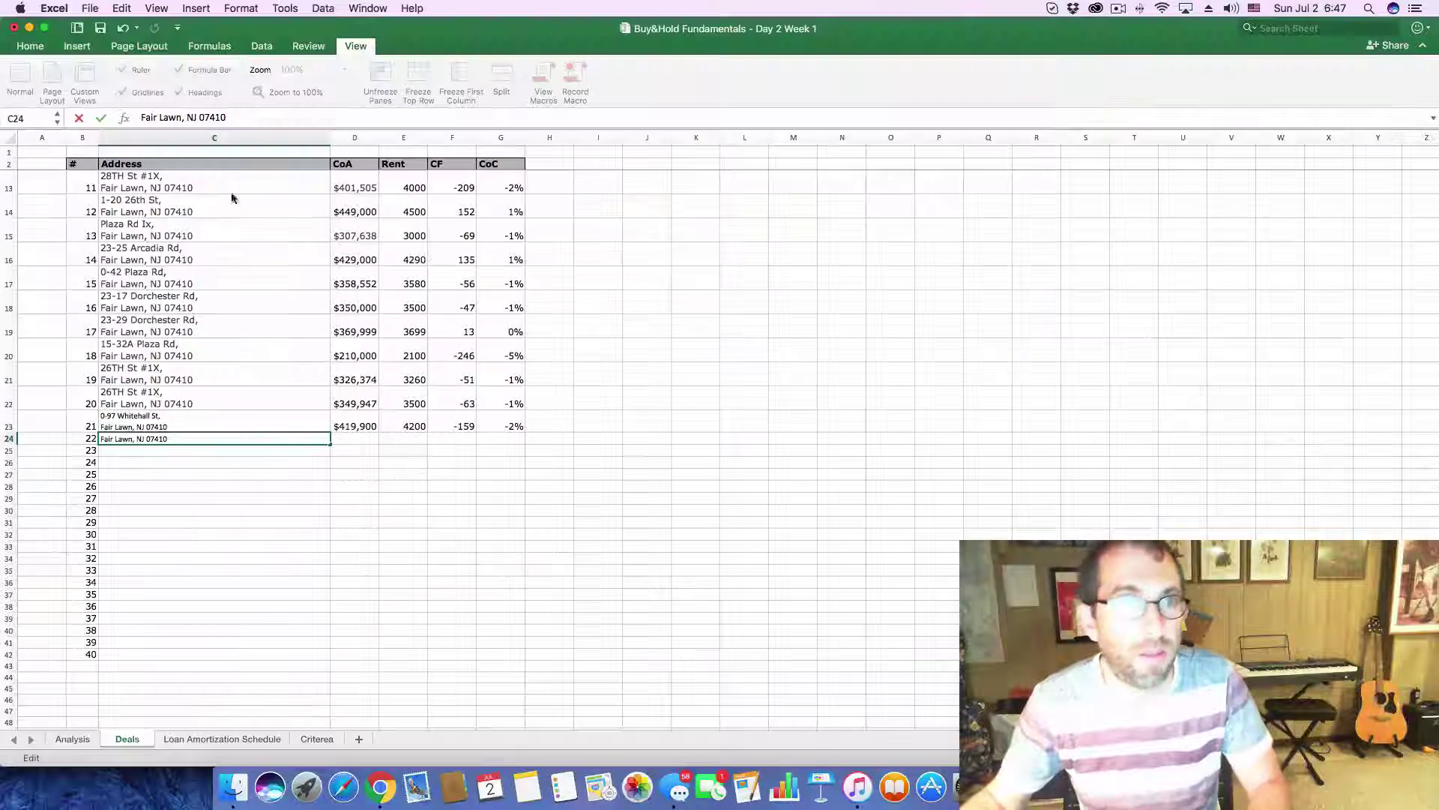
click(72, 738)
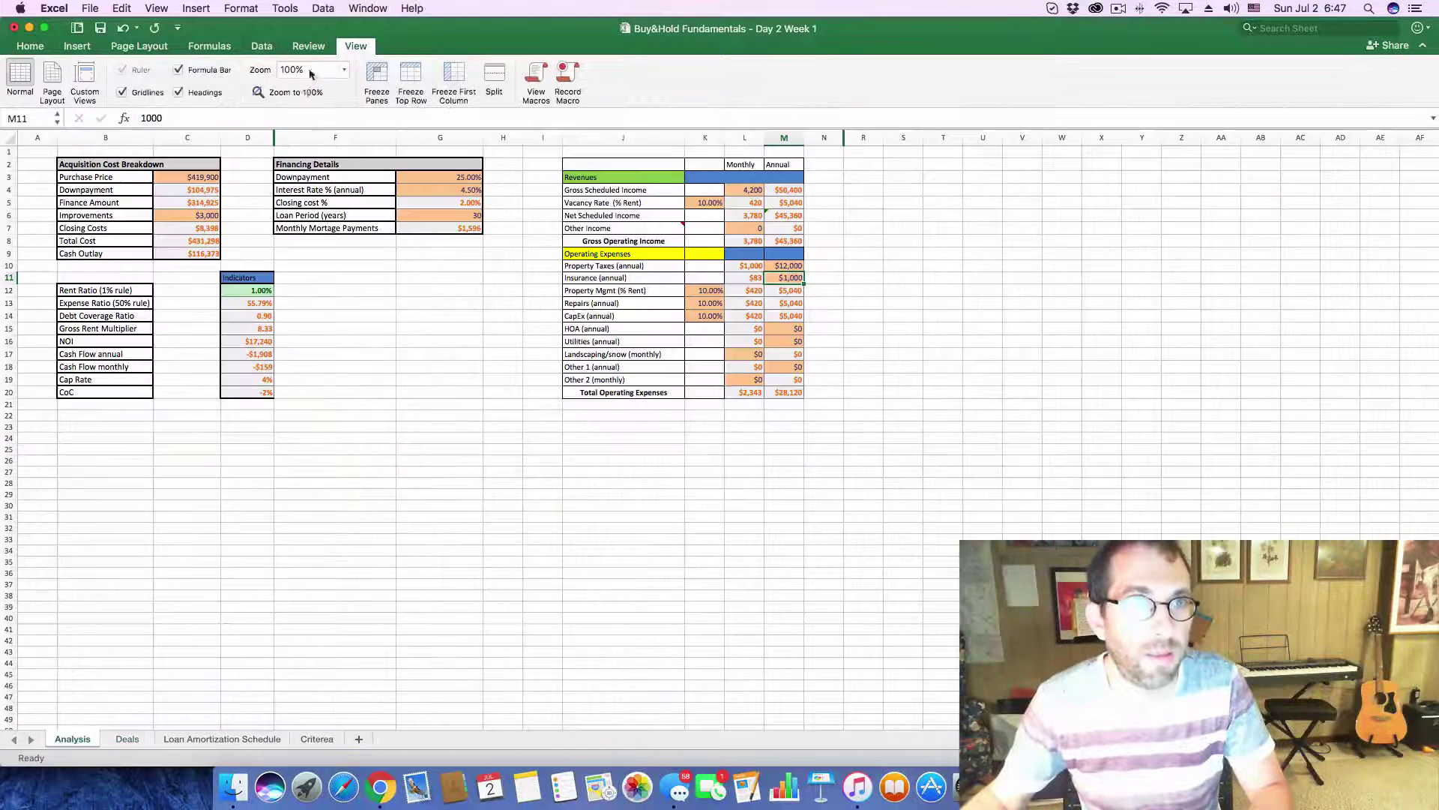
click(183, 178)
drag(175, 119, 138, 120)
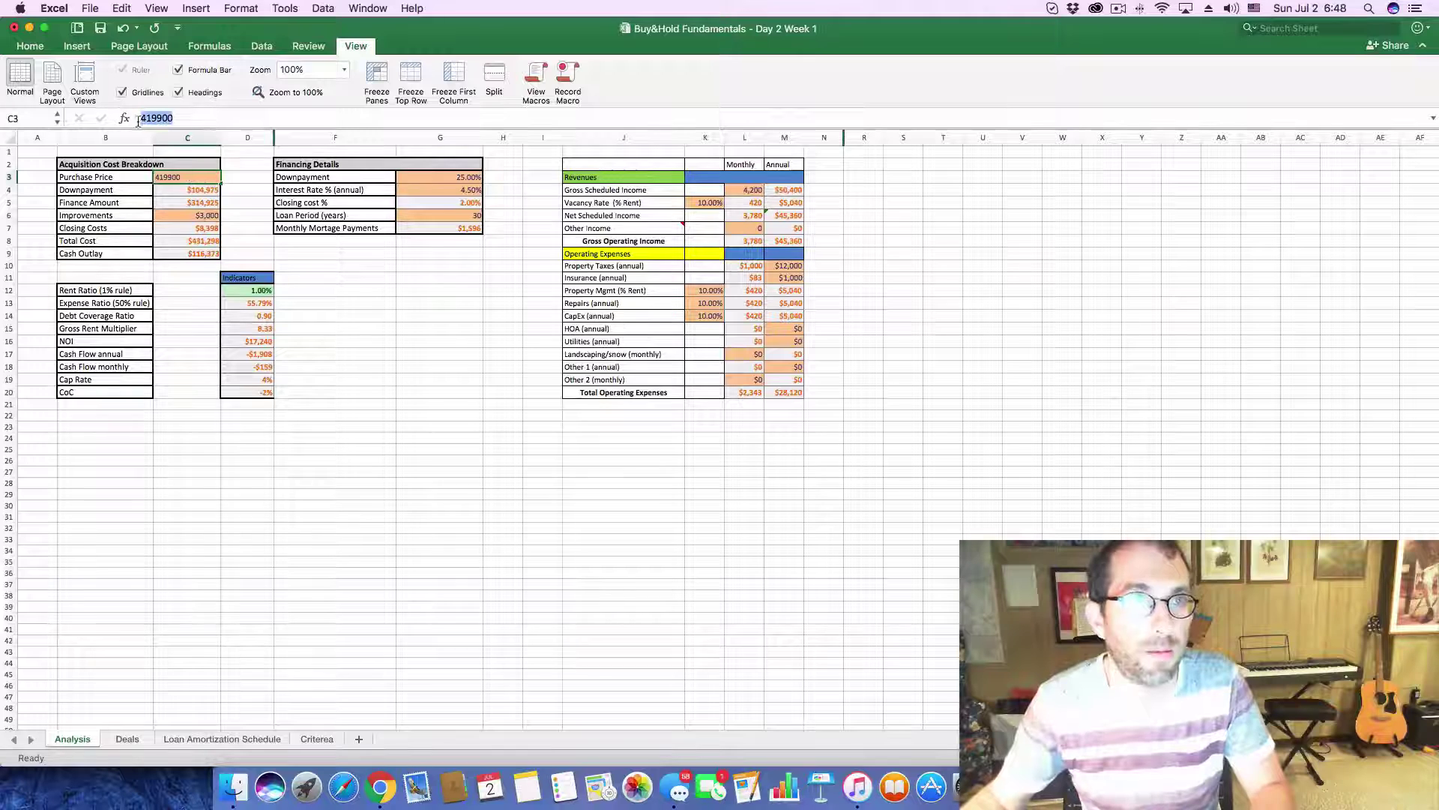
key(super+v)
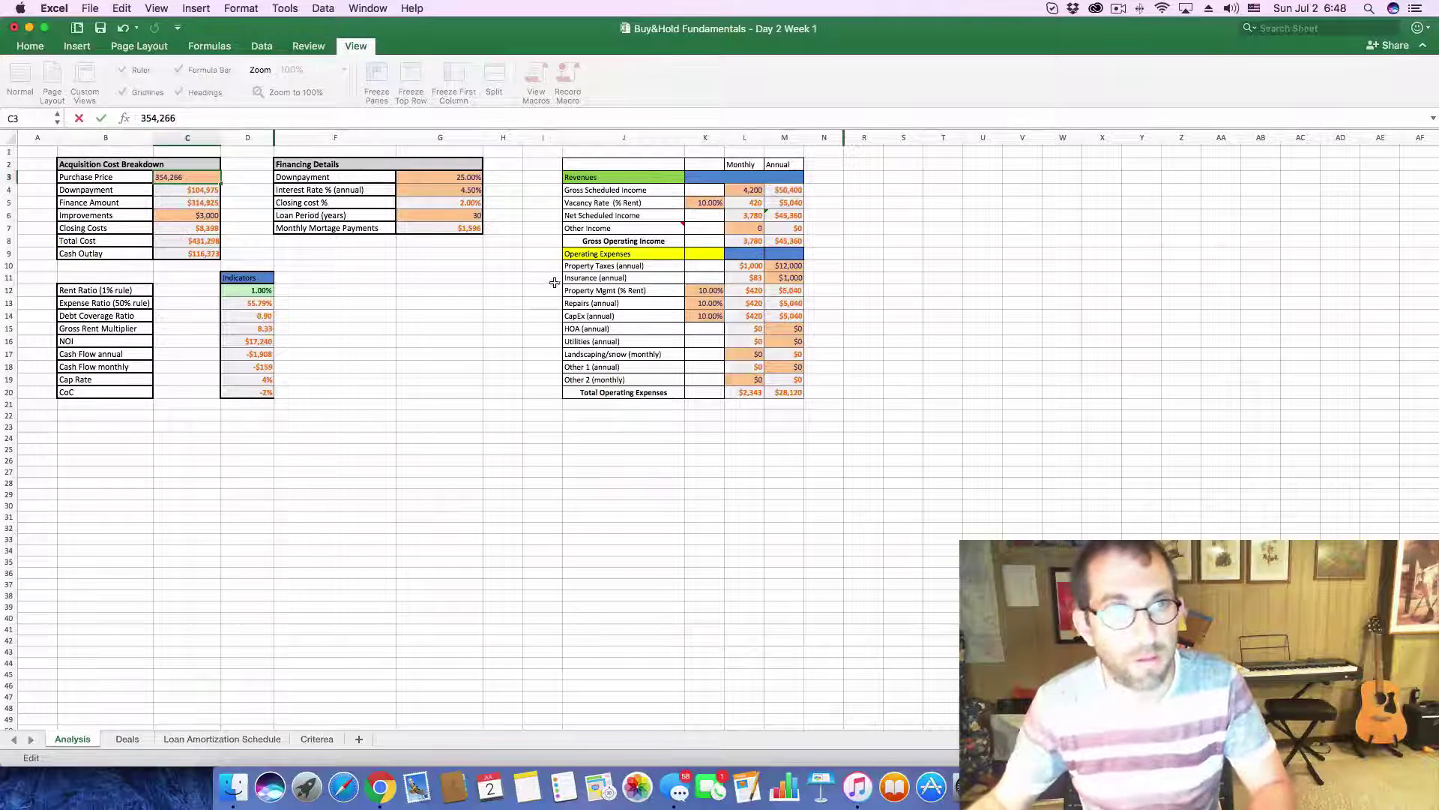
- Enter 3,500 as the monthly rent on the Analysis sheet
click(740, 191)
text(3500)
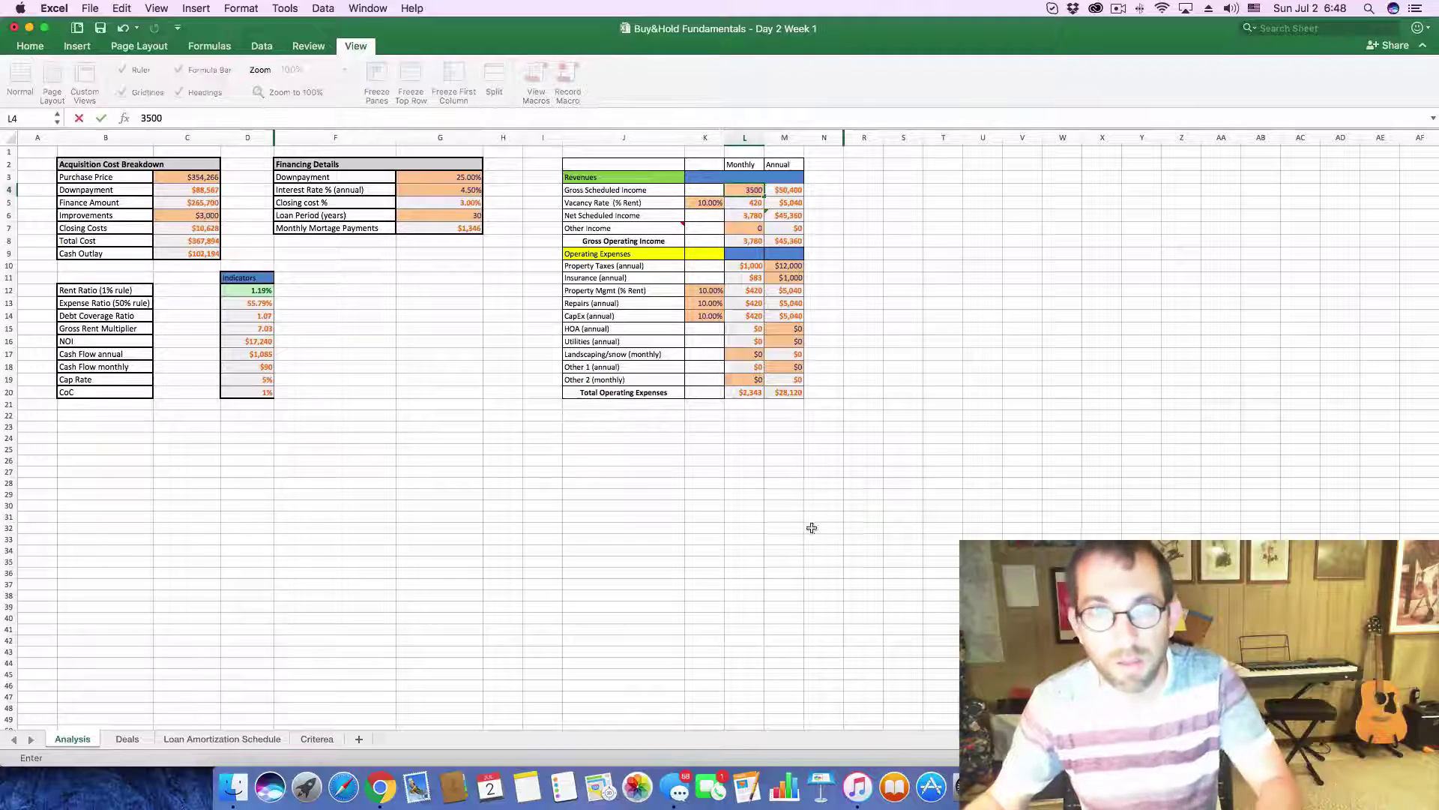
click(388, 406)
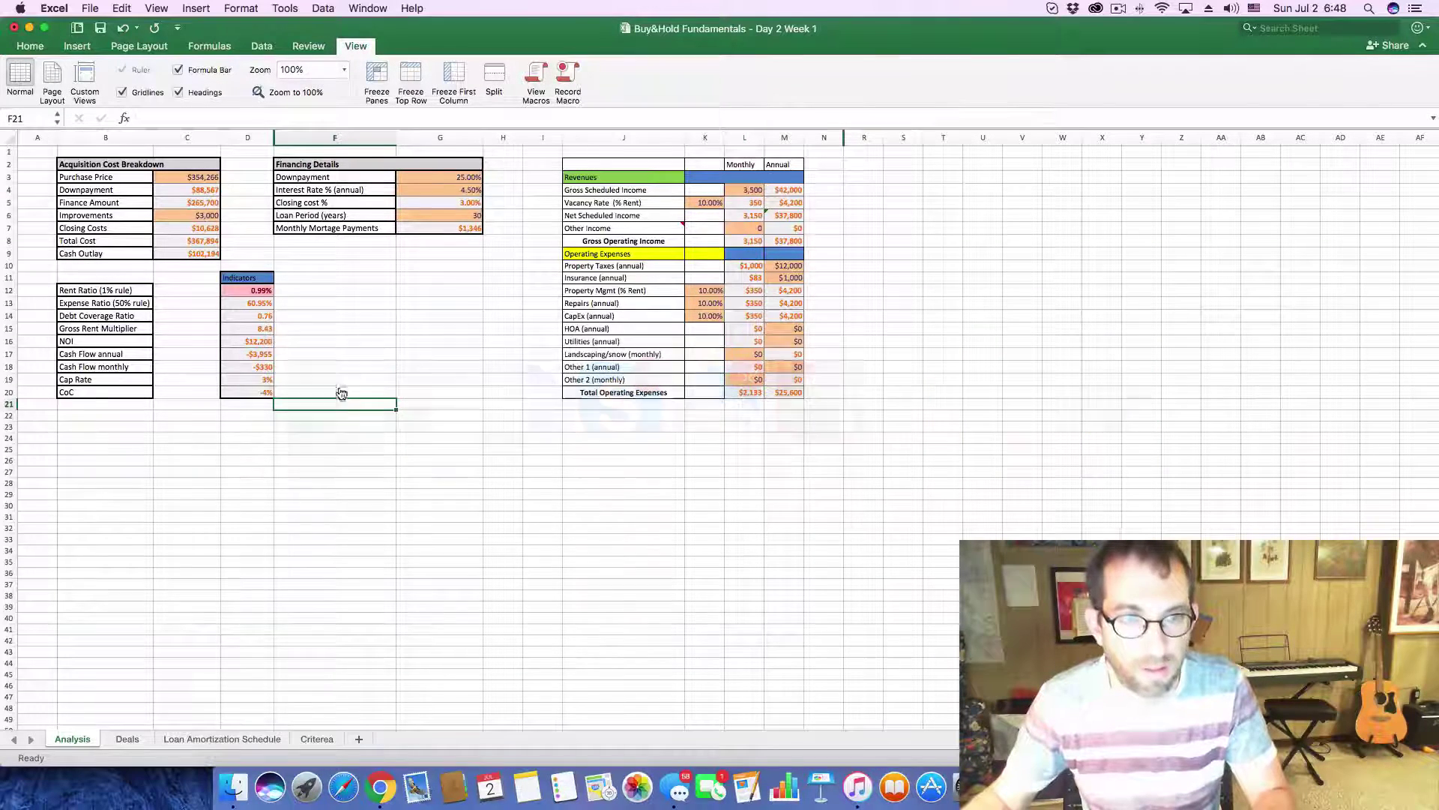
key(super+Tab)
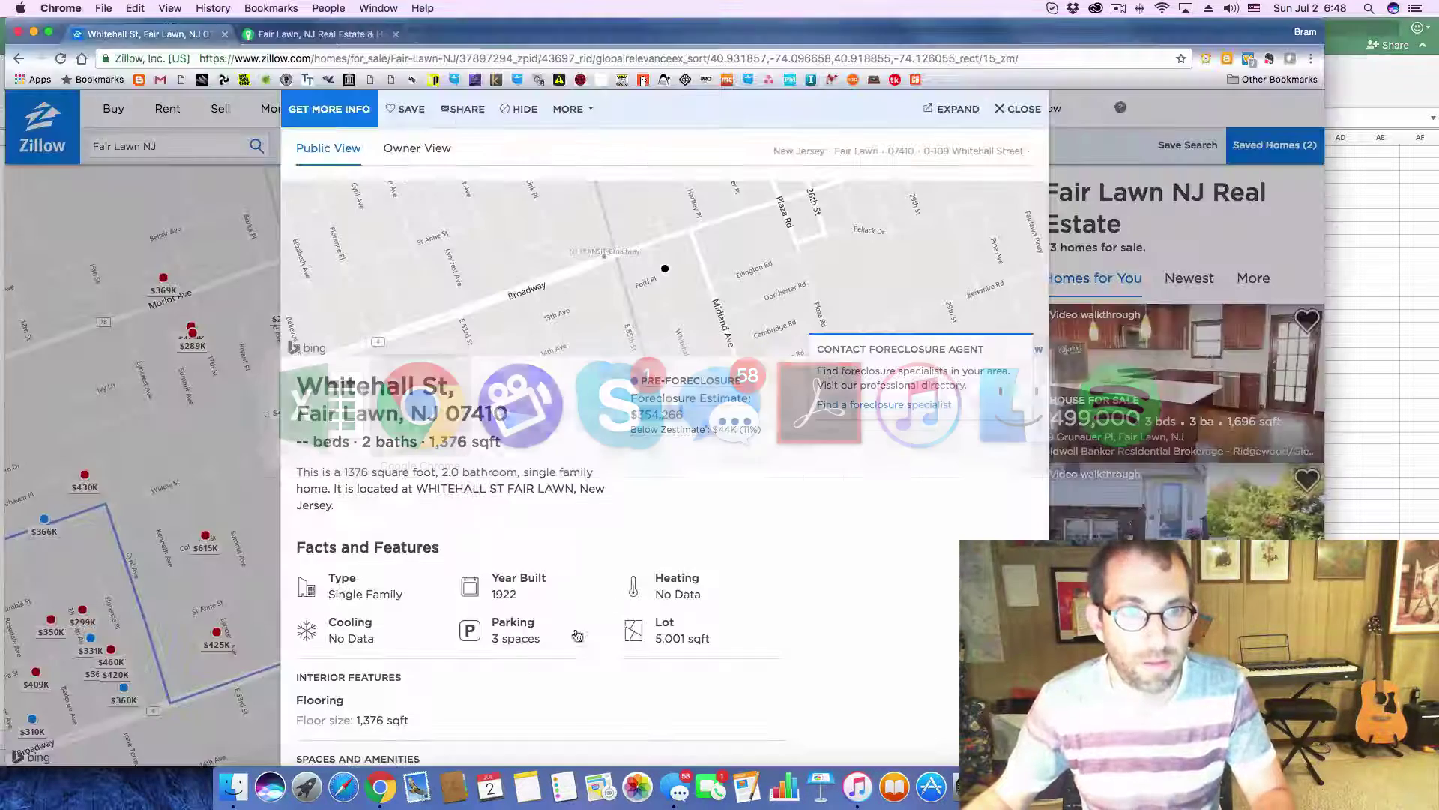
- Expand the Whitehall St listing's Price / Tax History on Zillow
scroll(610, 641, down, 7)
scroll(609, 641, down, 7)
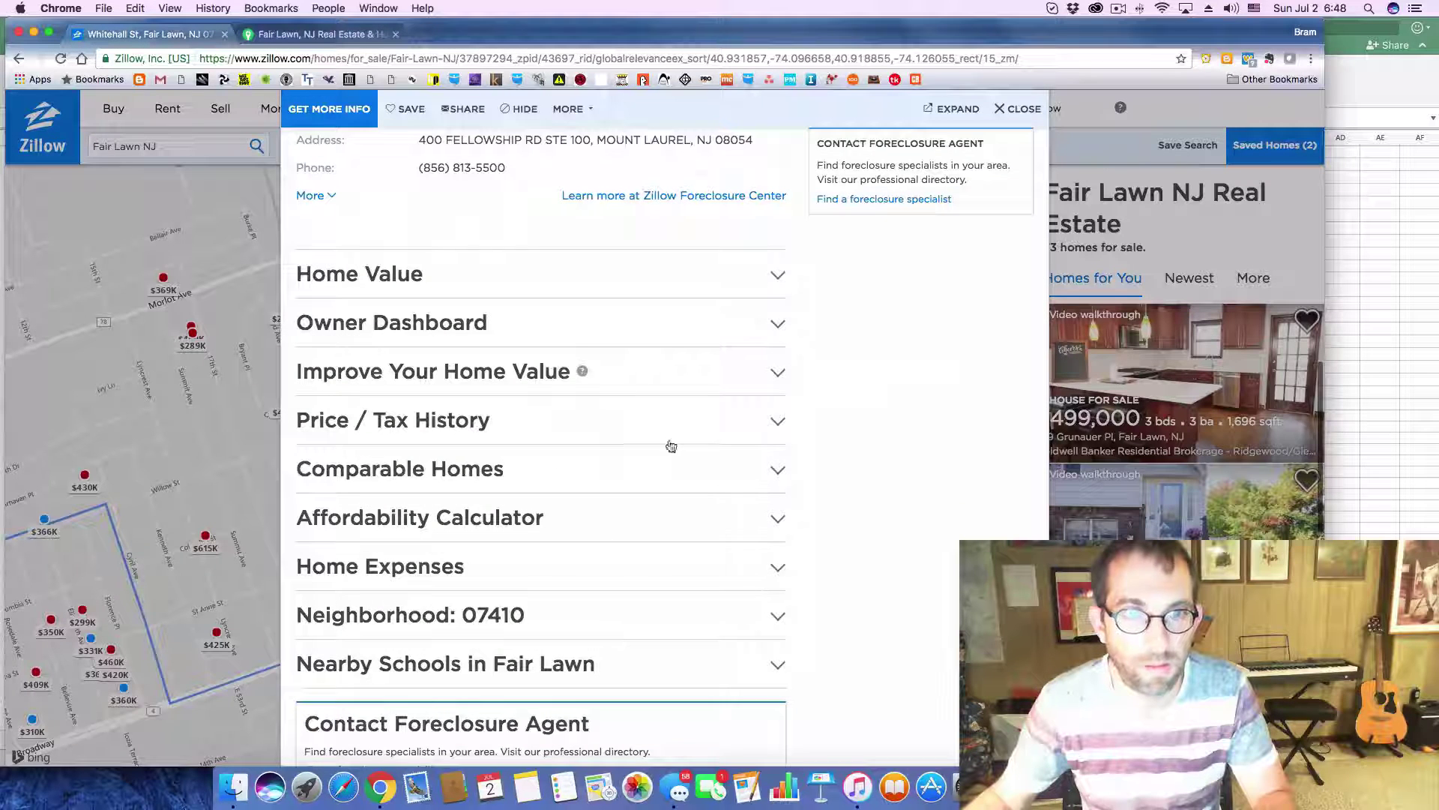
click(776, 424)
scroll(661, 513, down, 1)
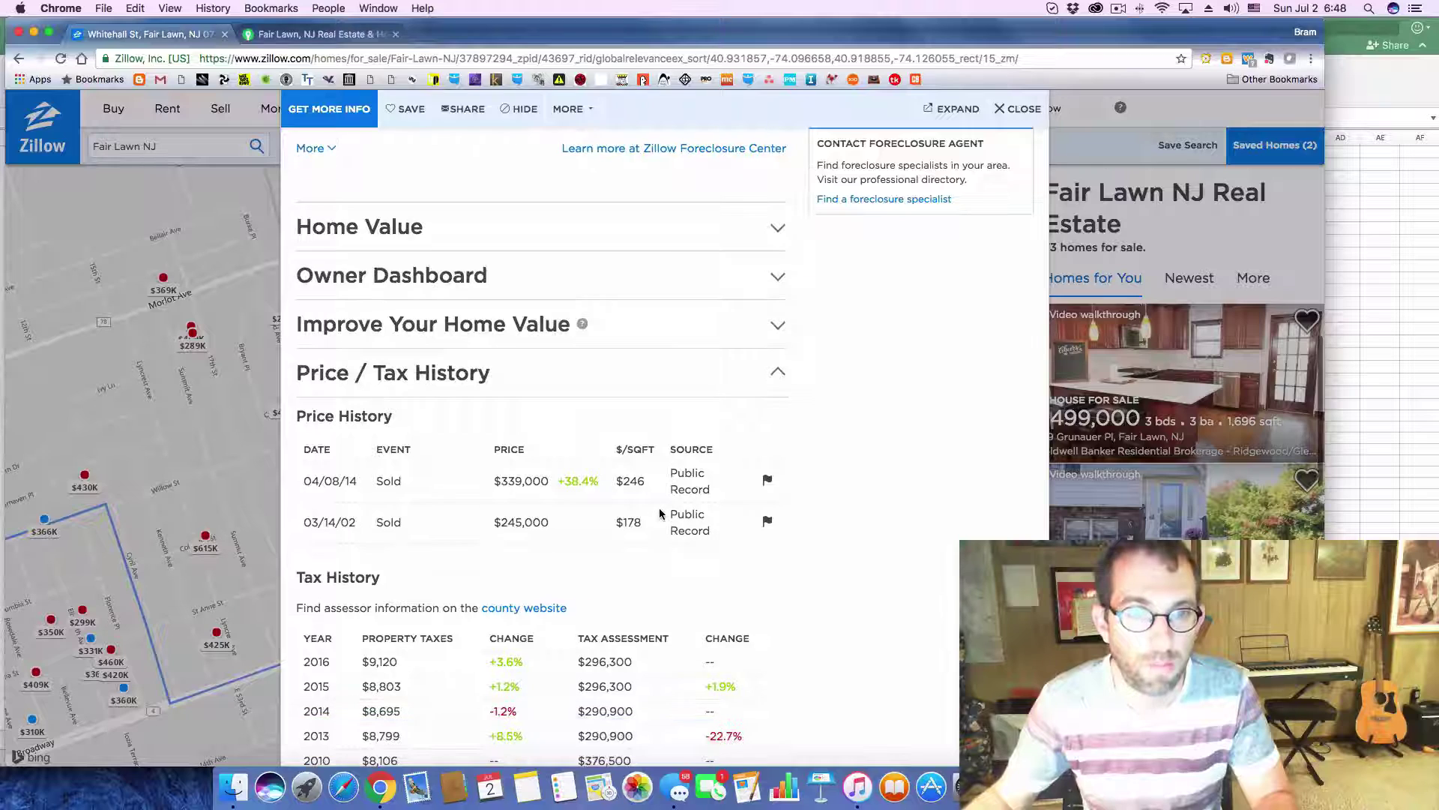
key(super+Tab)
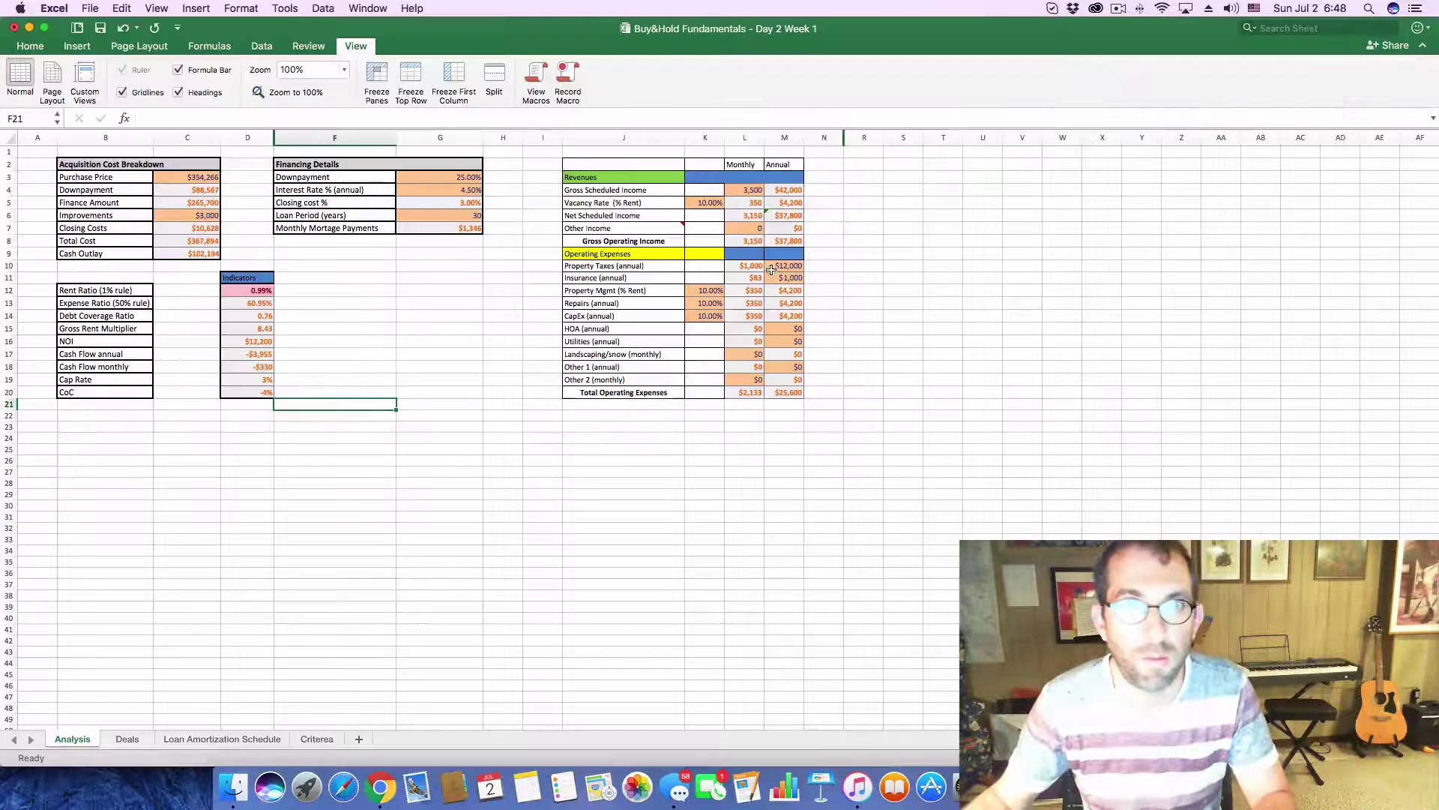
- Enter 9,100 as the annual property taxes in M10 of the Analysis sheet
click(783, 267)
text(91)
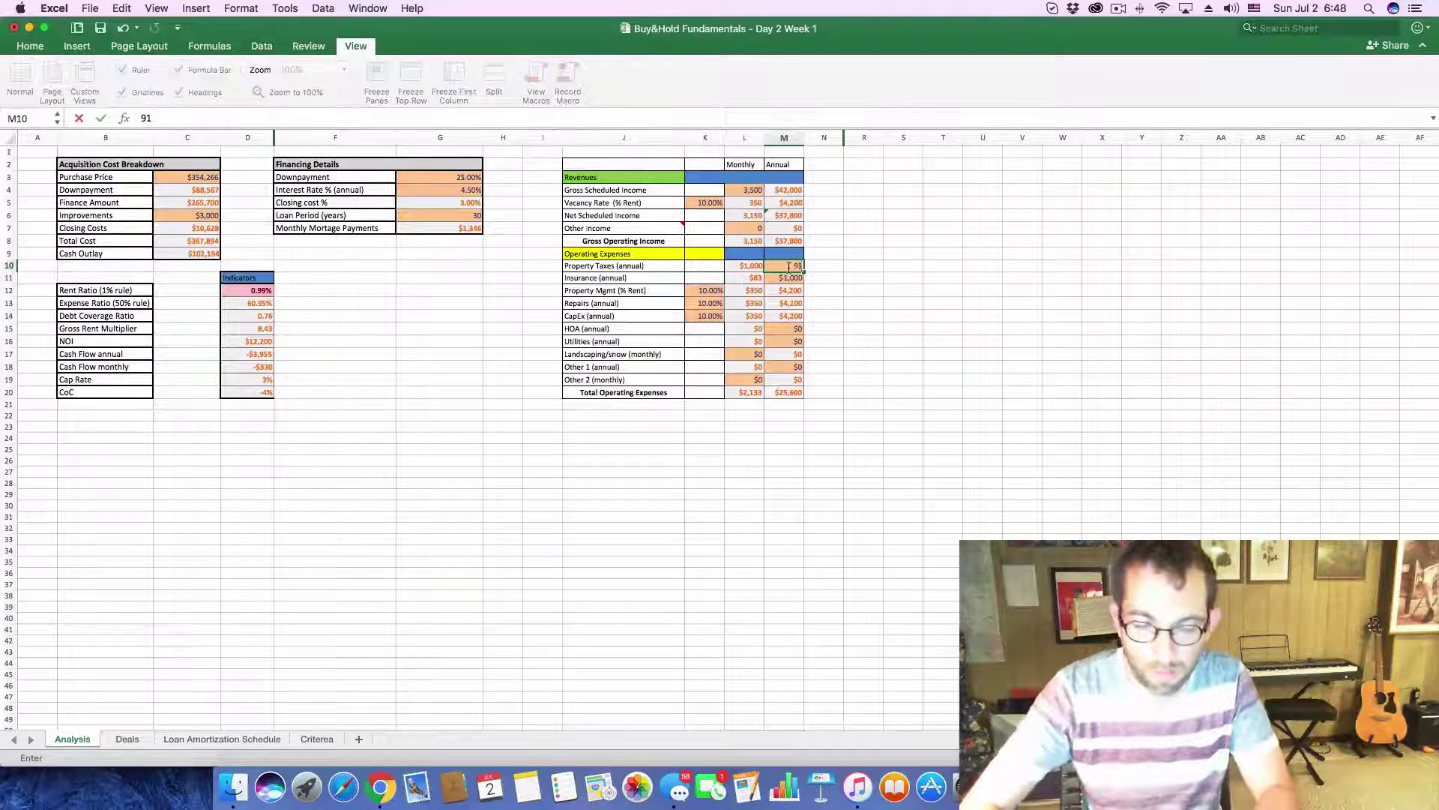
key(Return)
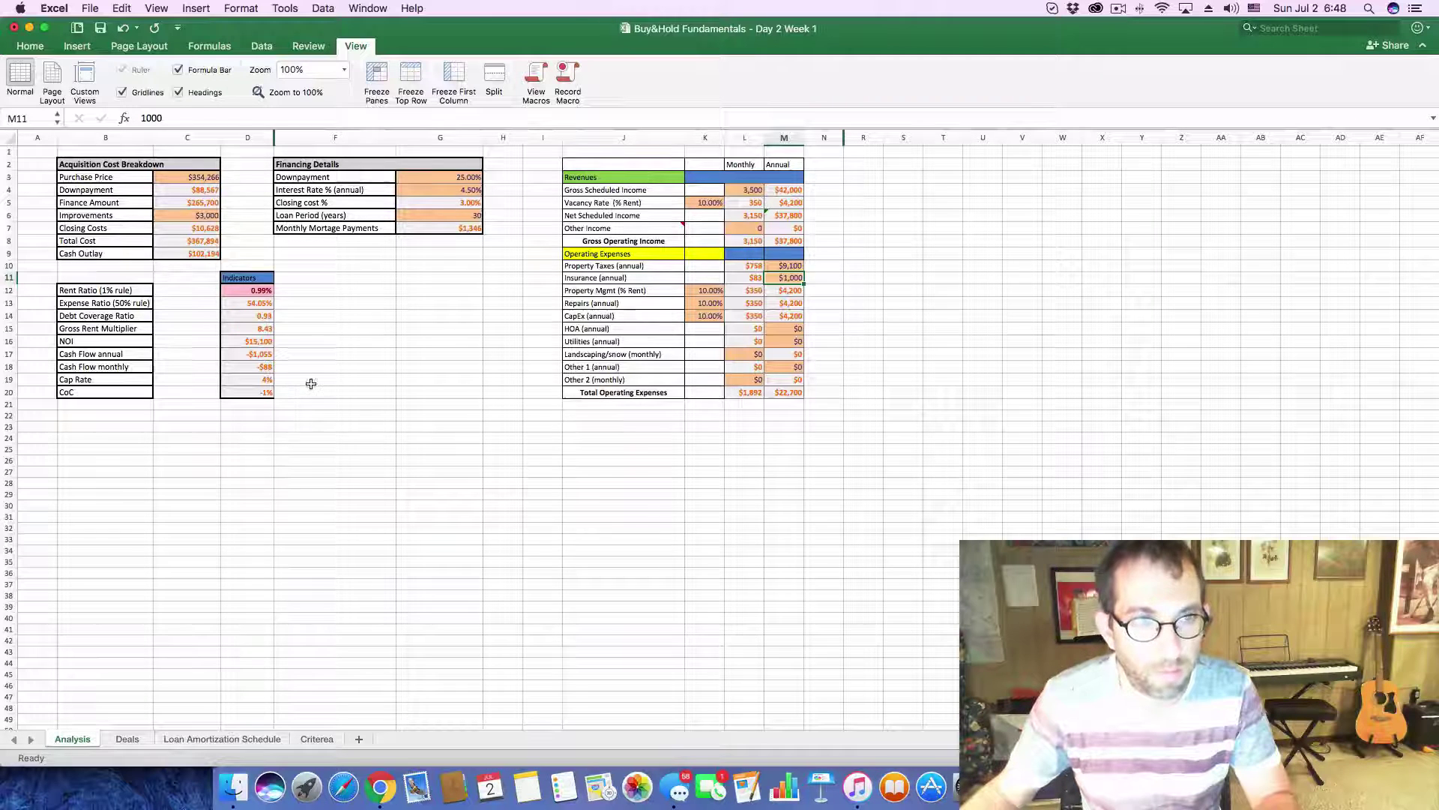
key(super+Tab)
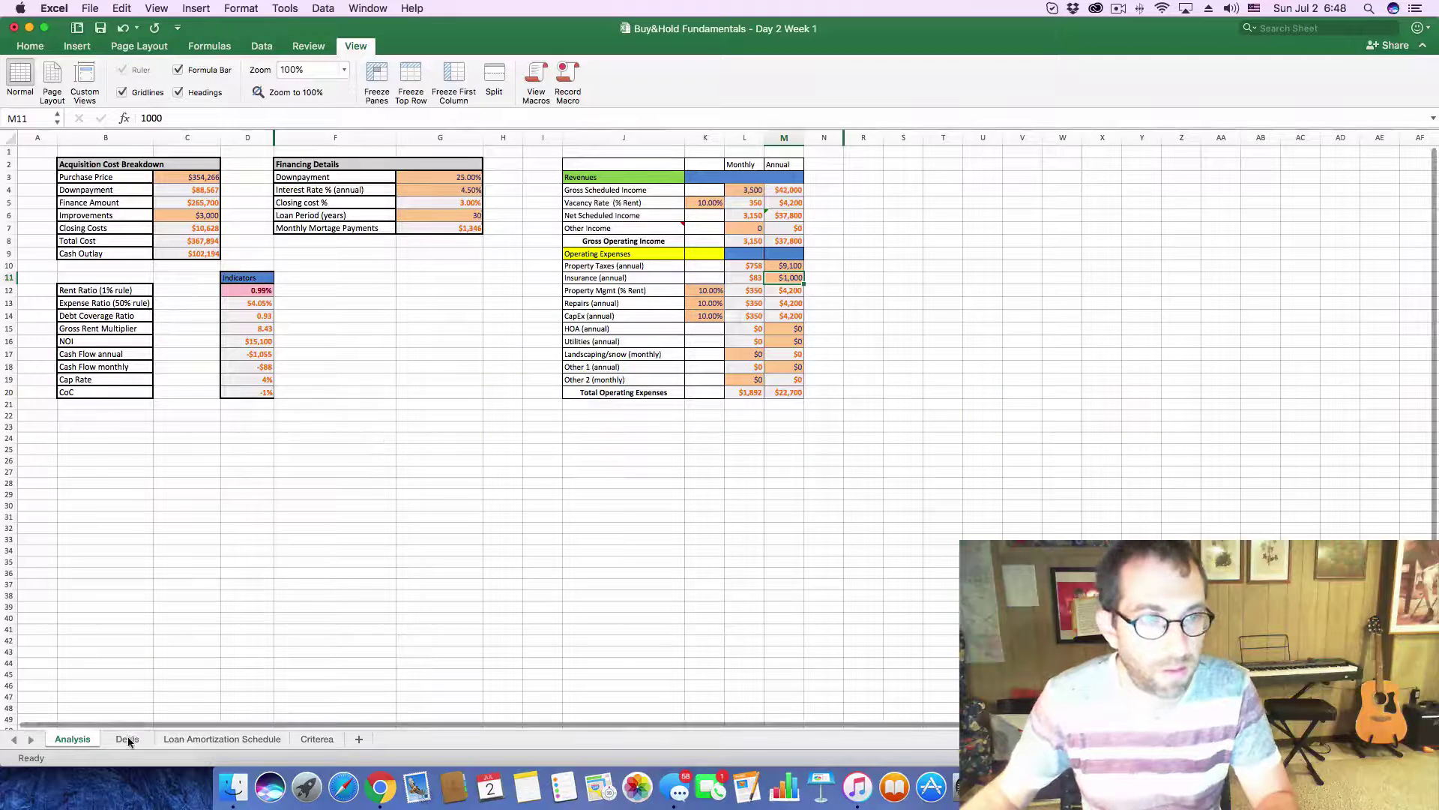
- Enter 354,266 cost, 3540 rent and -88 cash flow in the Whitehall St Deals row
click(127, 738)
key(super+Tab)
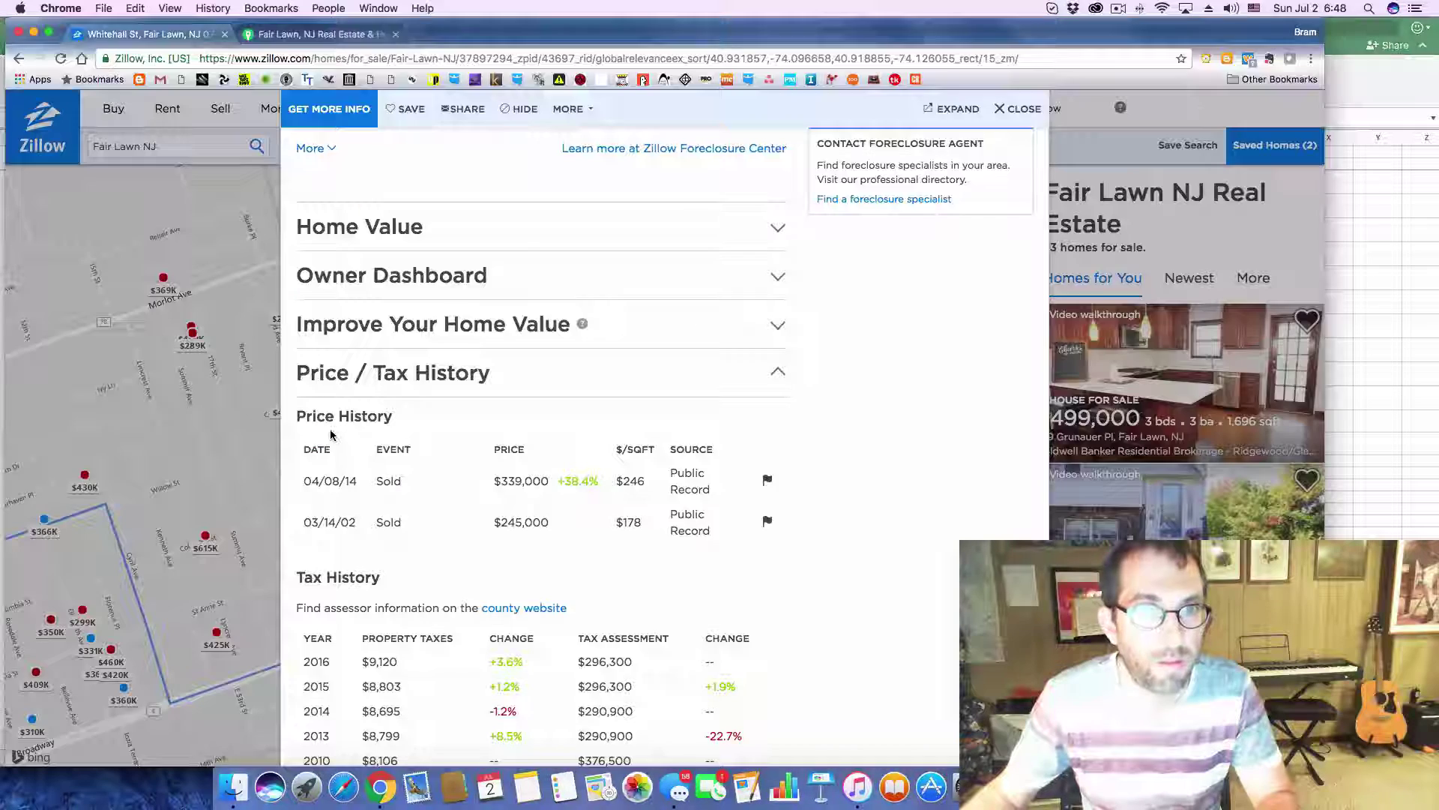
key(super+Tab)
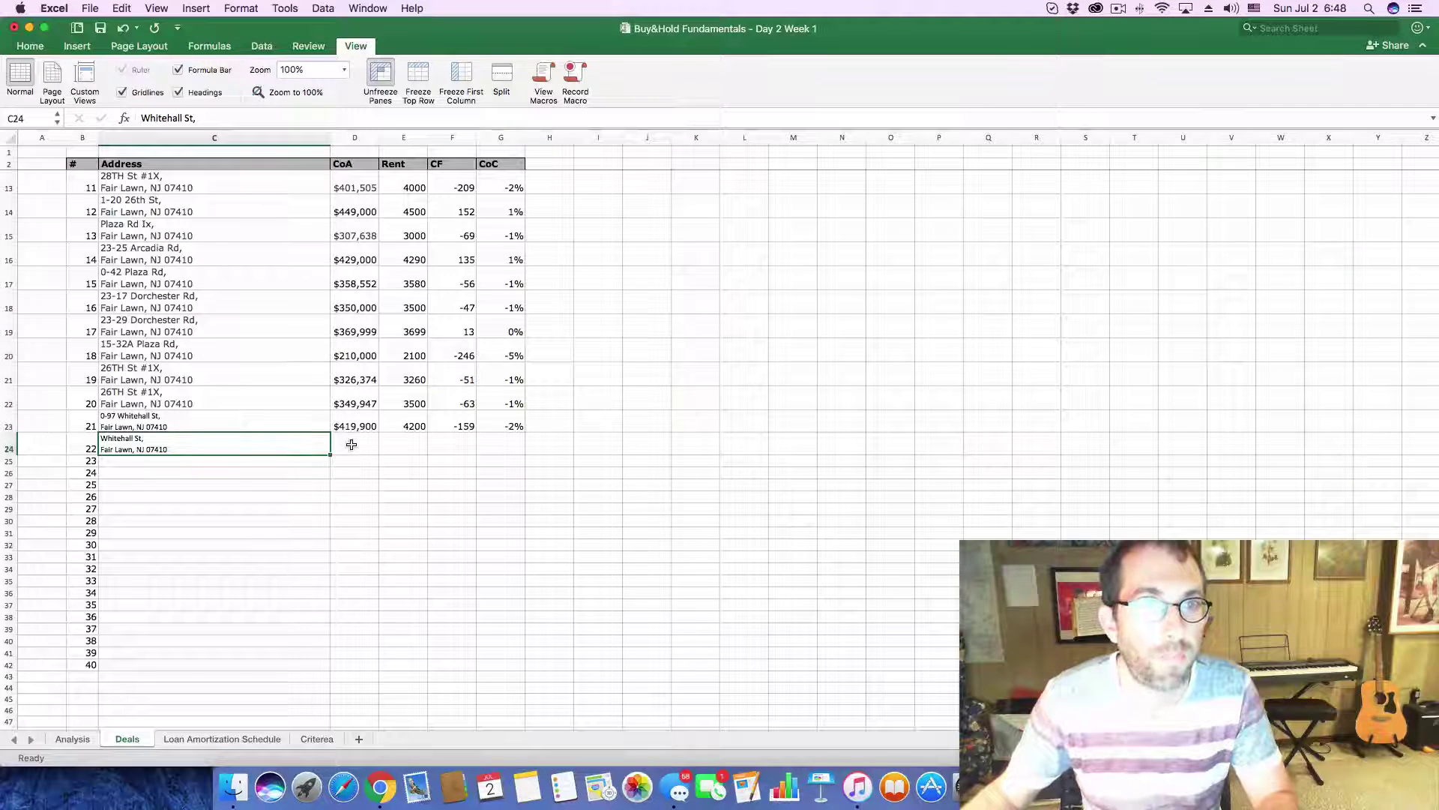
click(352, 445)
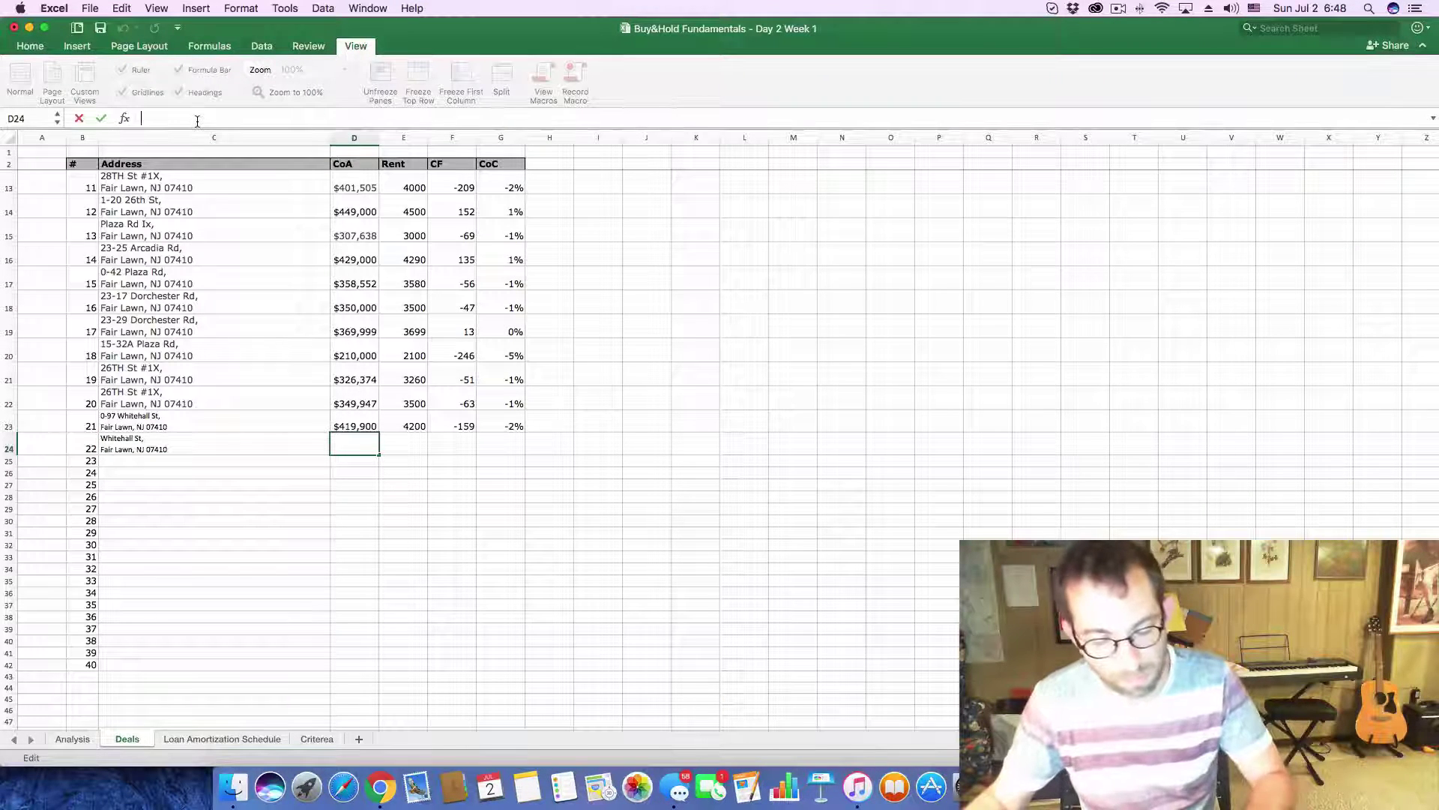
text(354,266)
click(414, 447)
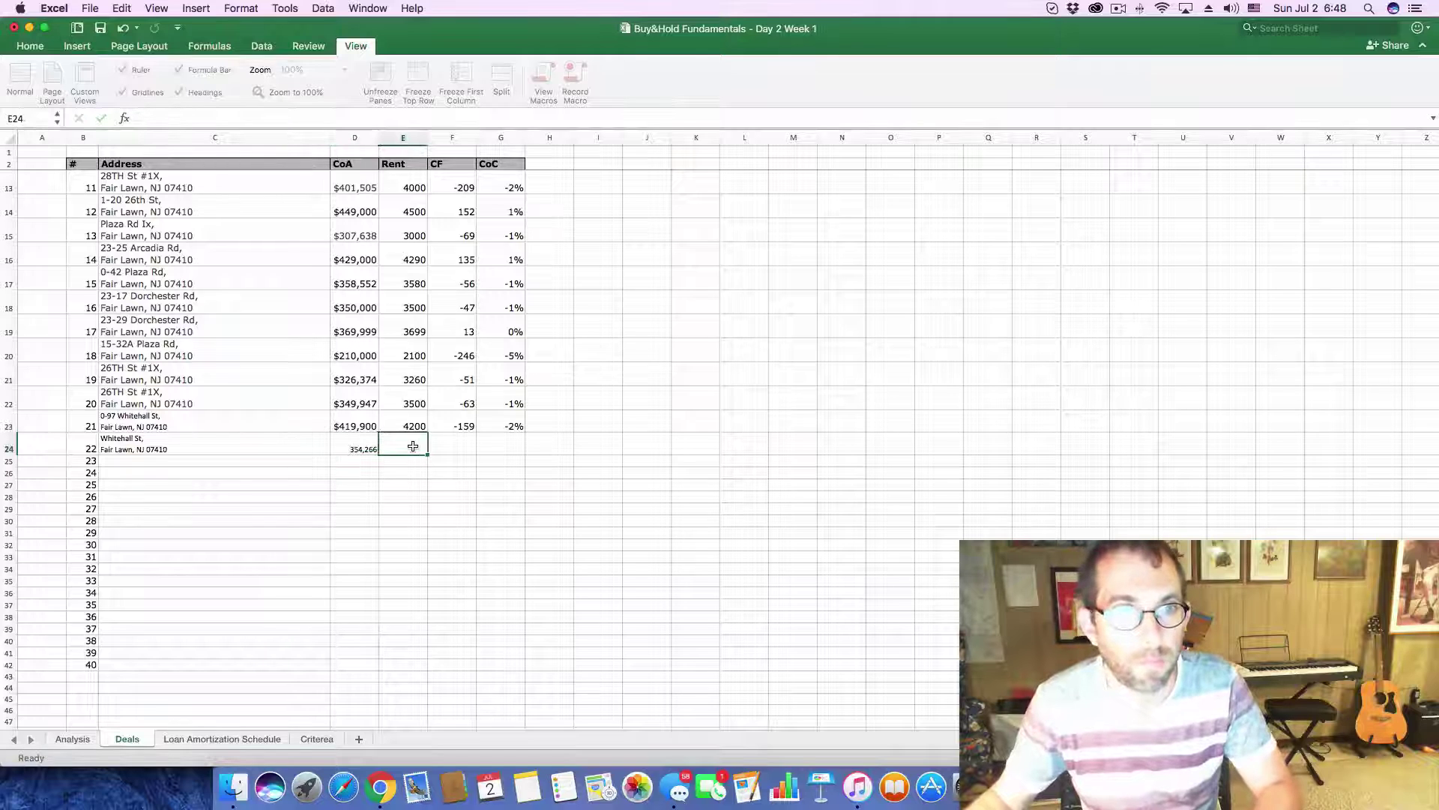
text(3540)
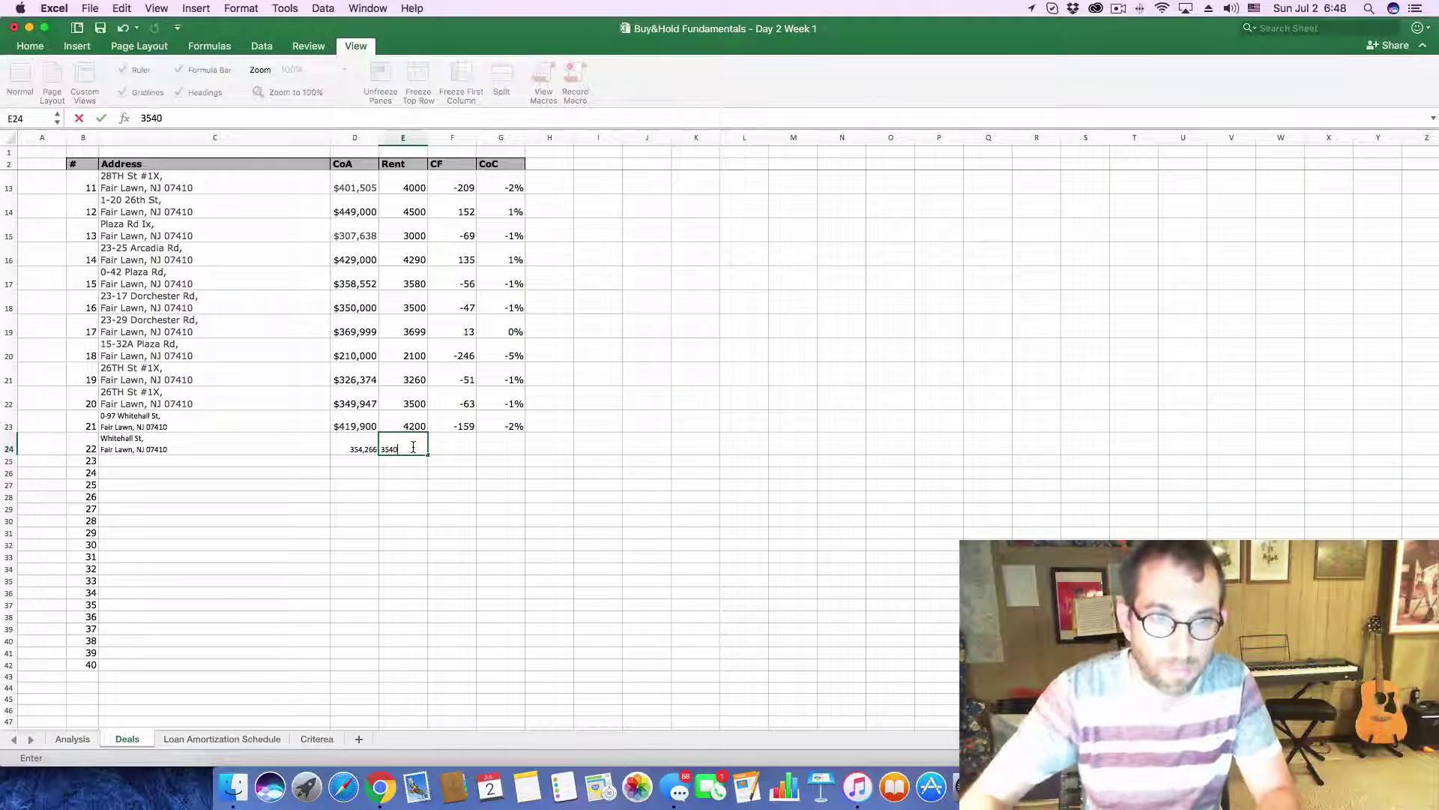
key(Tab)
text(-88)
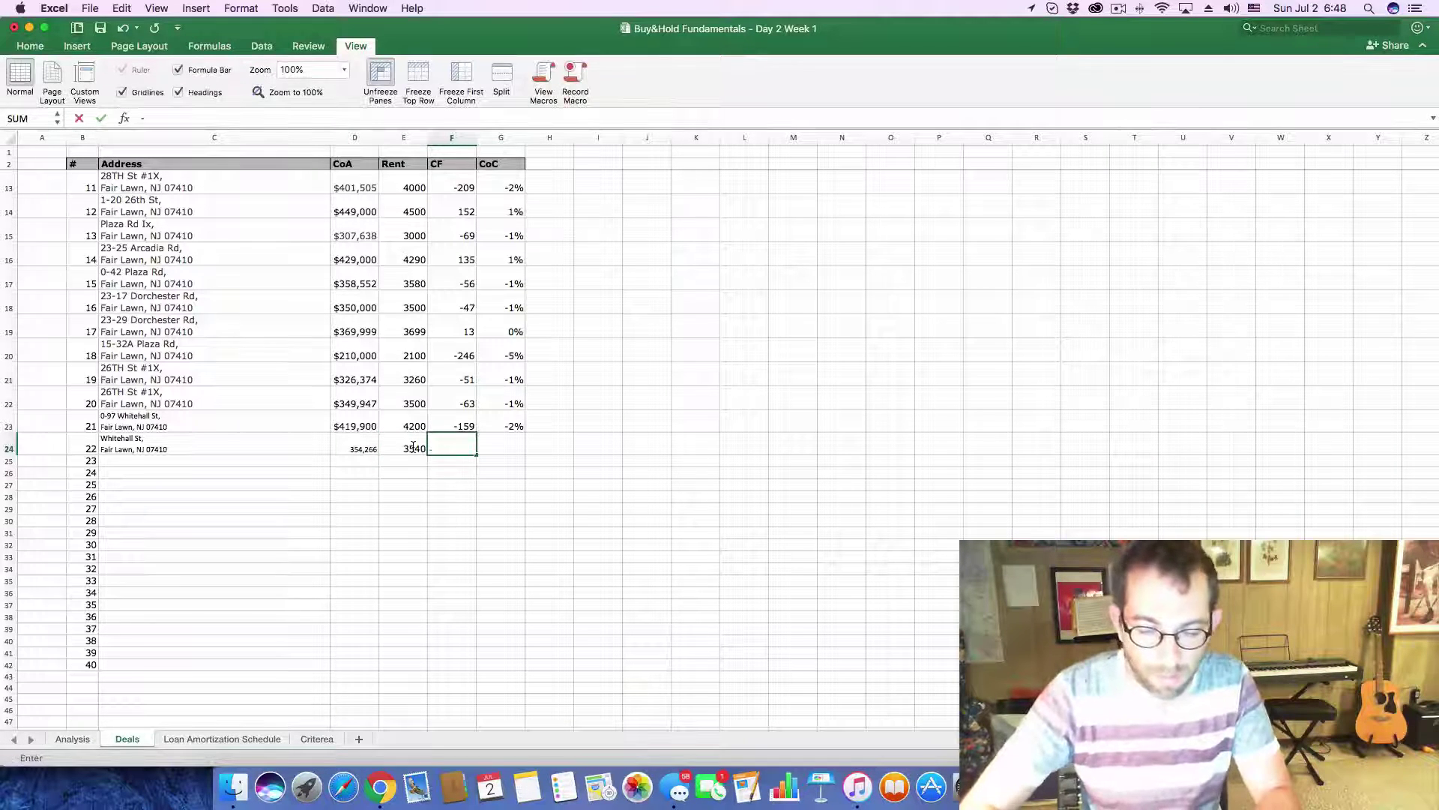
key(Tab)
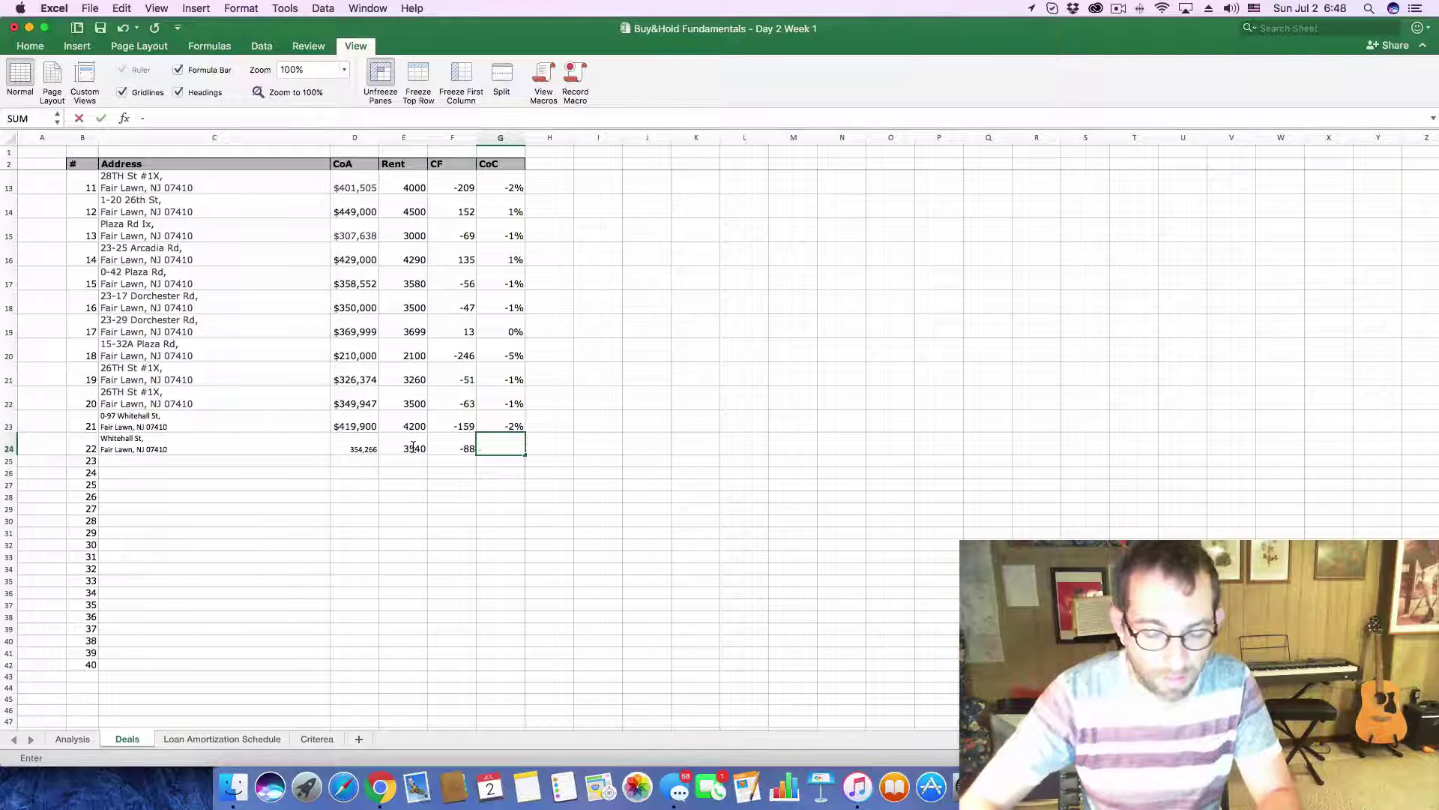
- Enter -1% CoC for the Whitehall St row after checking the Analysis sheet
text(-)
key(super+Tab)
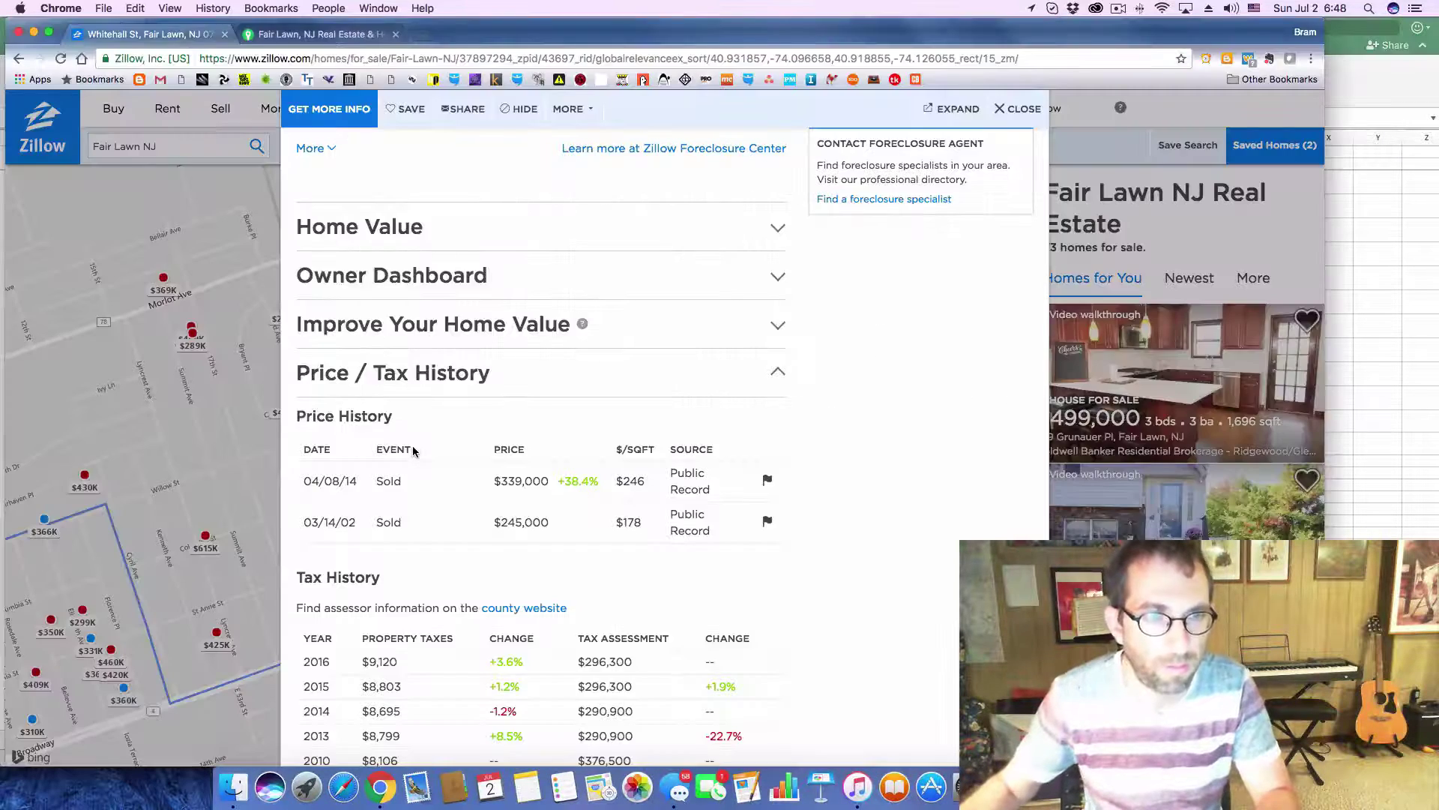
key(super+Tab)
click(82, 743)
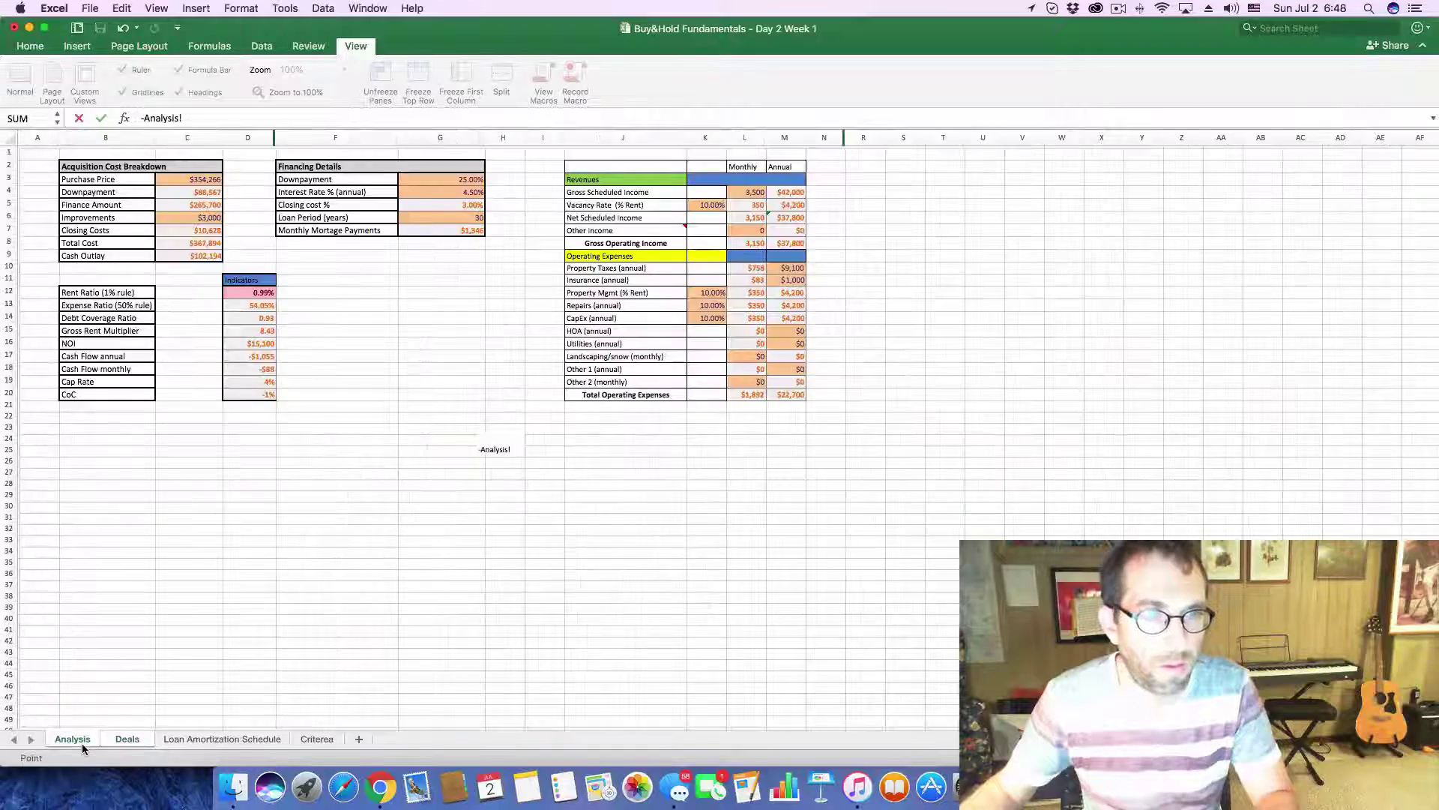
key(super+Tab)
key(super+Tab)
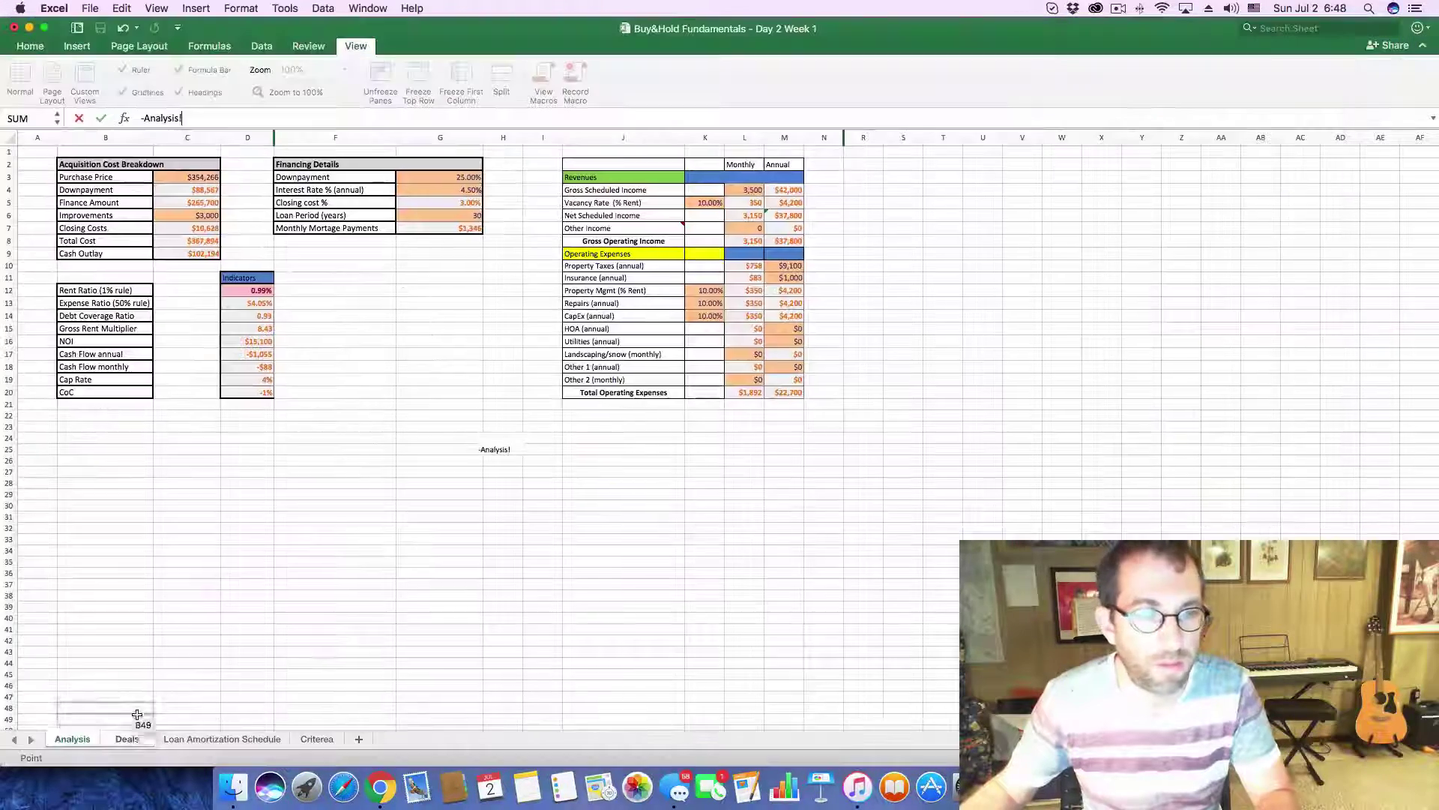
click(126, 738)
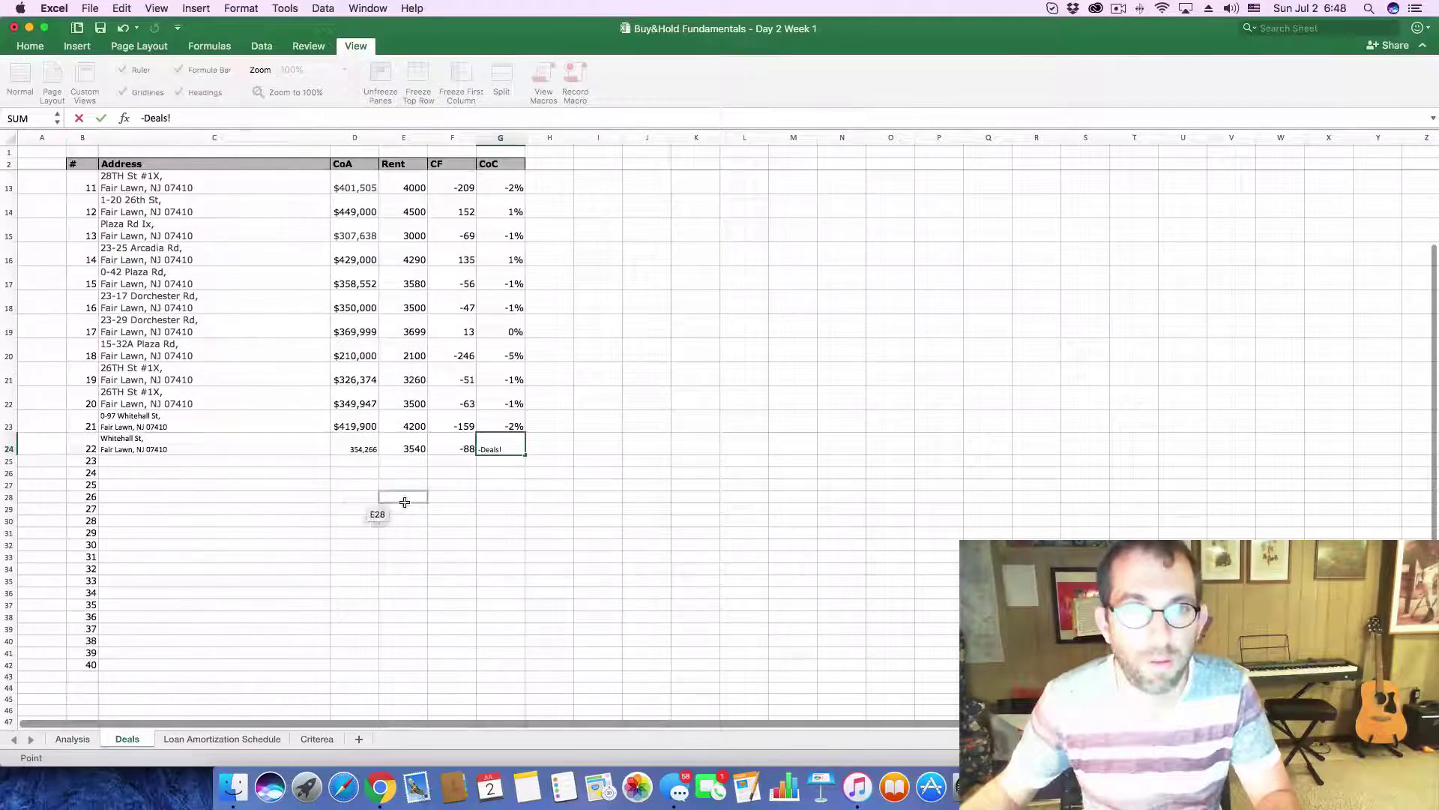
click(501, 450)
key(Escape)
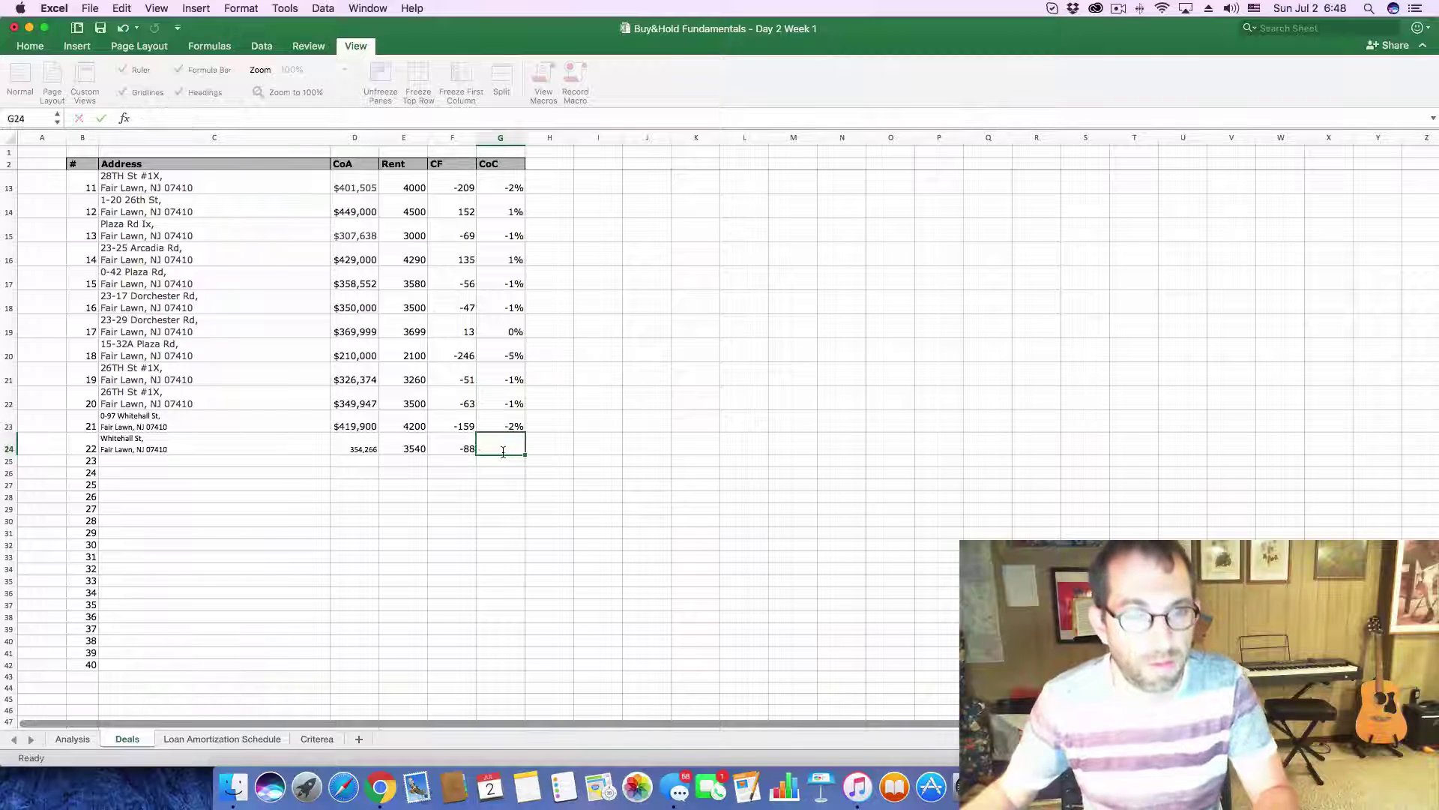
text(=)
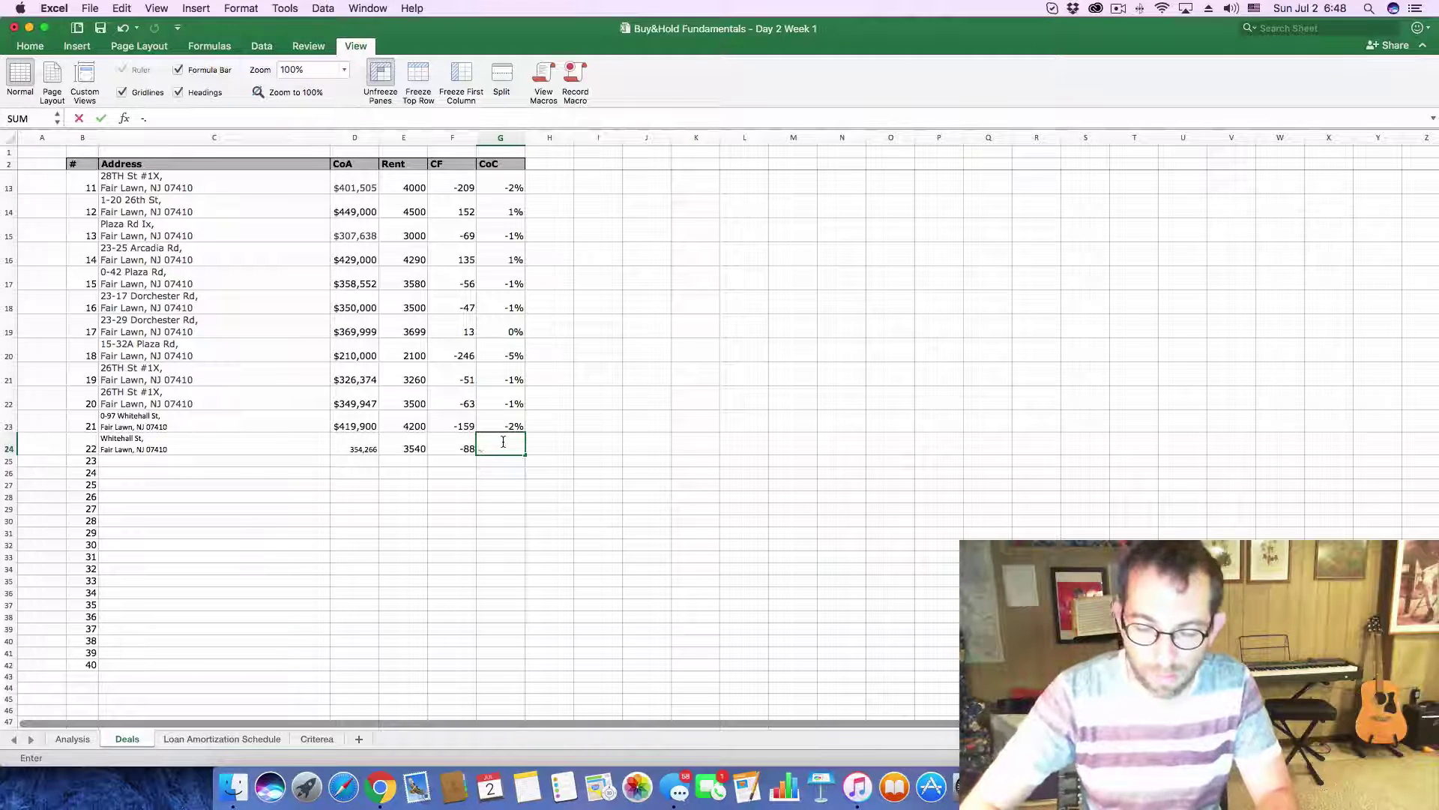
key(Return)
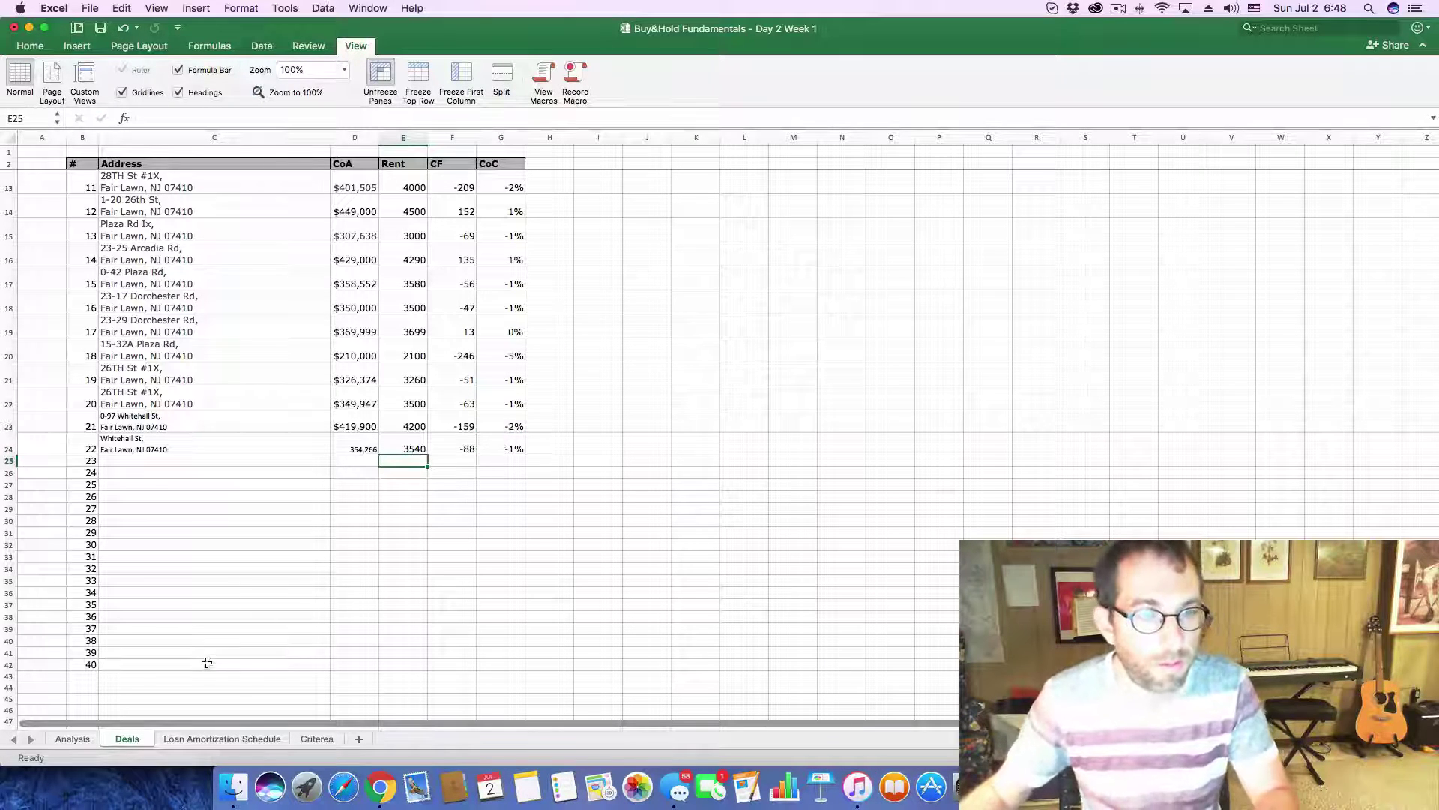
key(super+Tab)
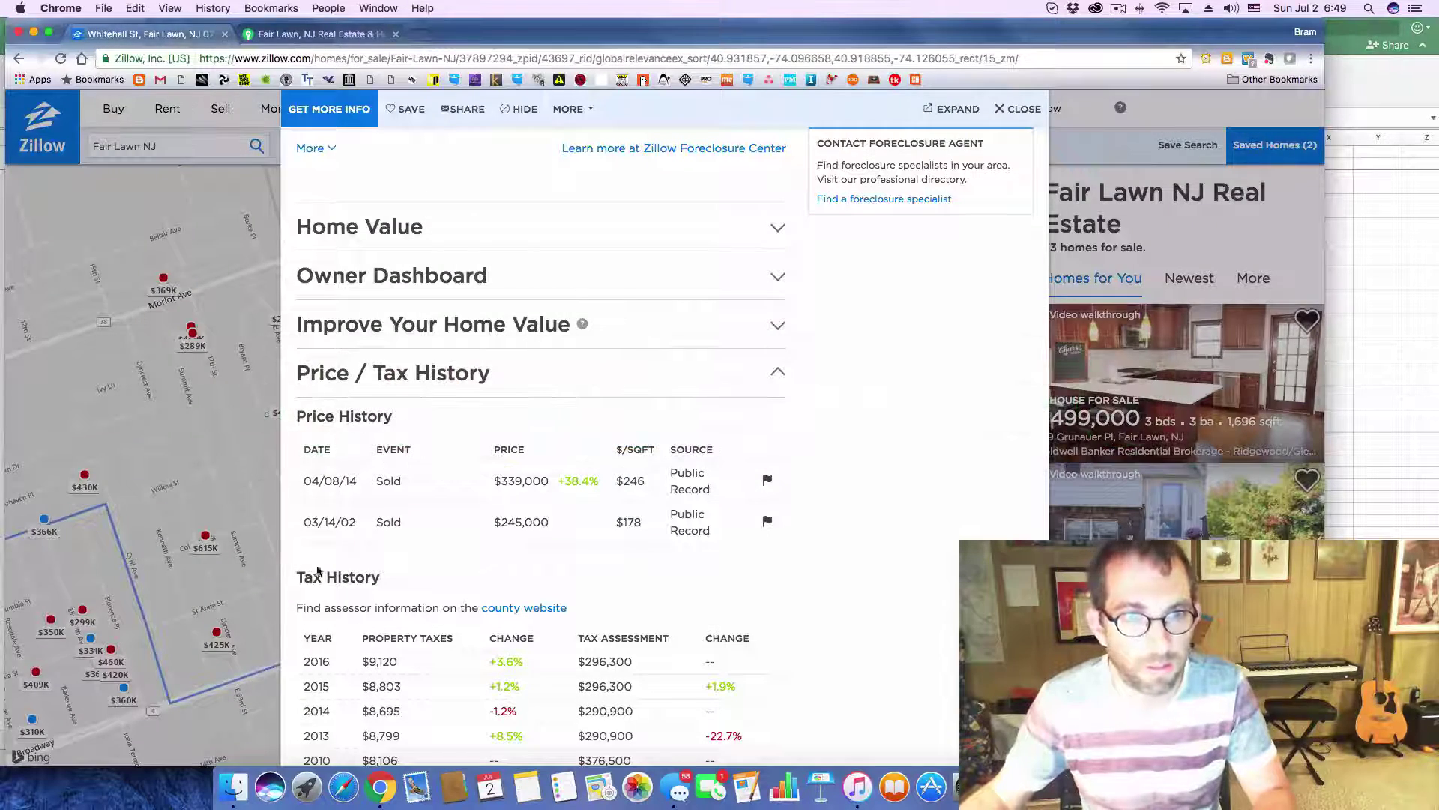
click(1020, 110)
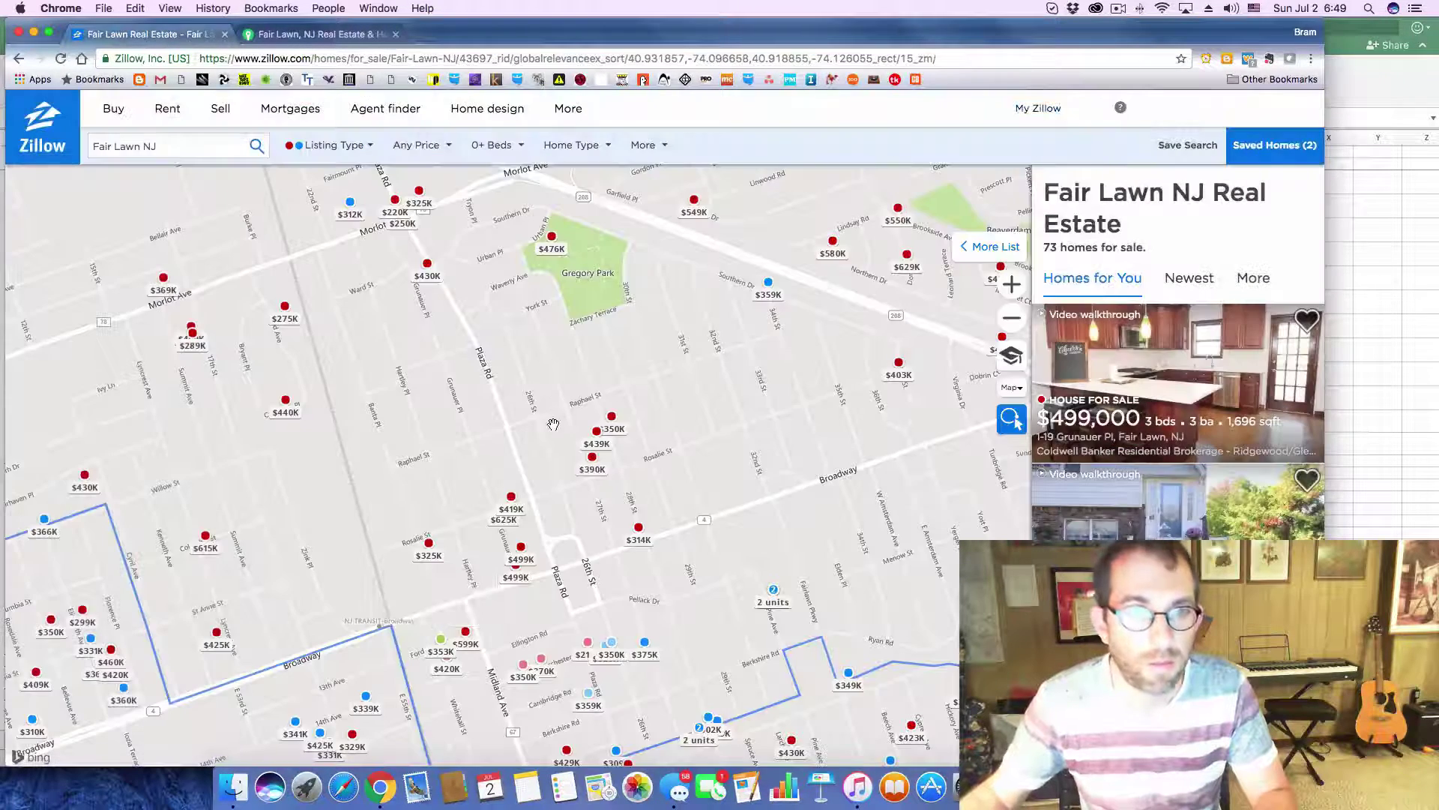
click(462, 635)
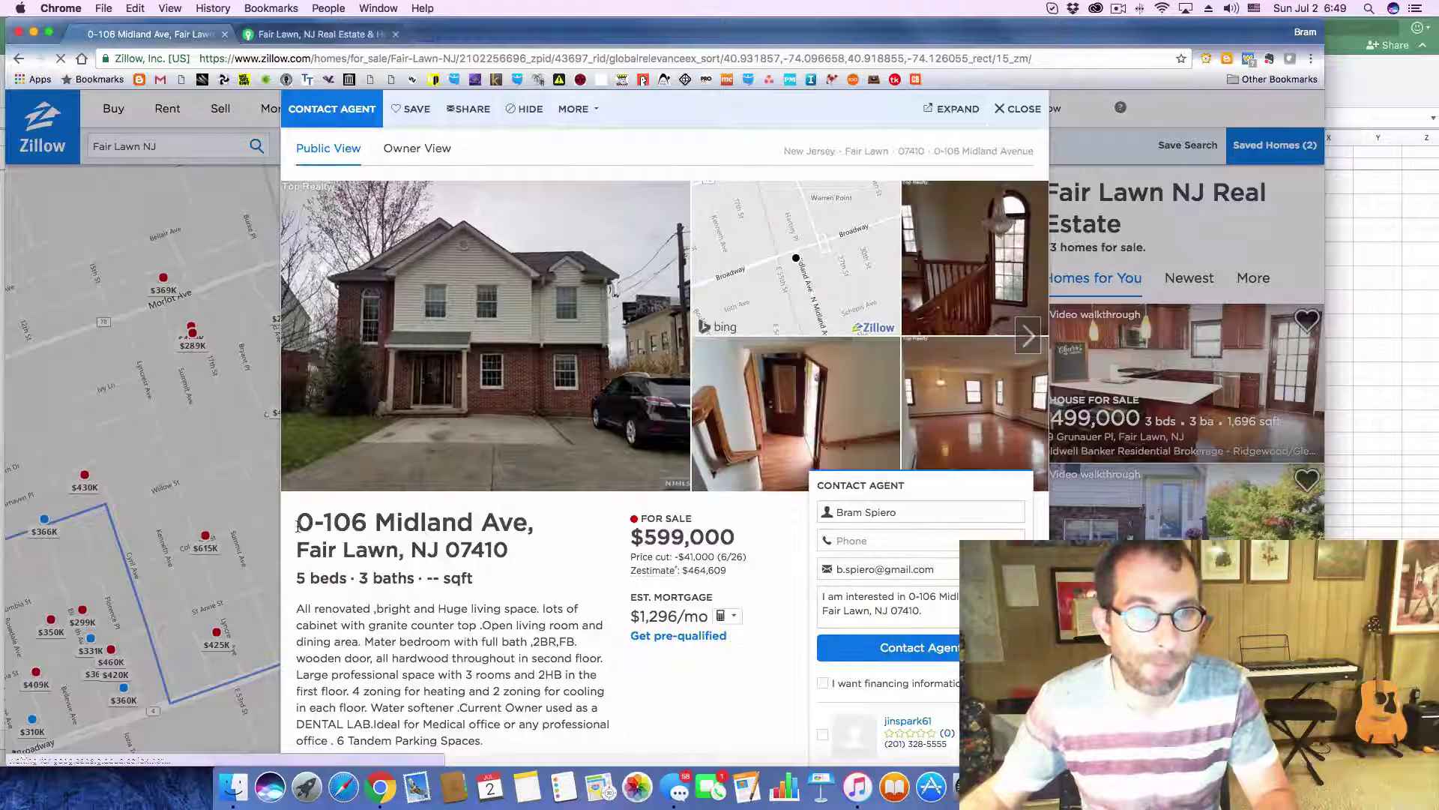
drag(297, 522, 518, 554)
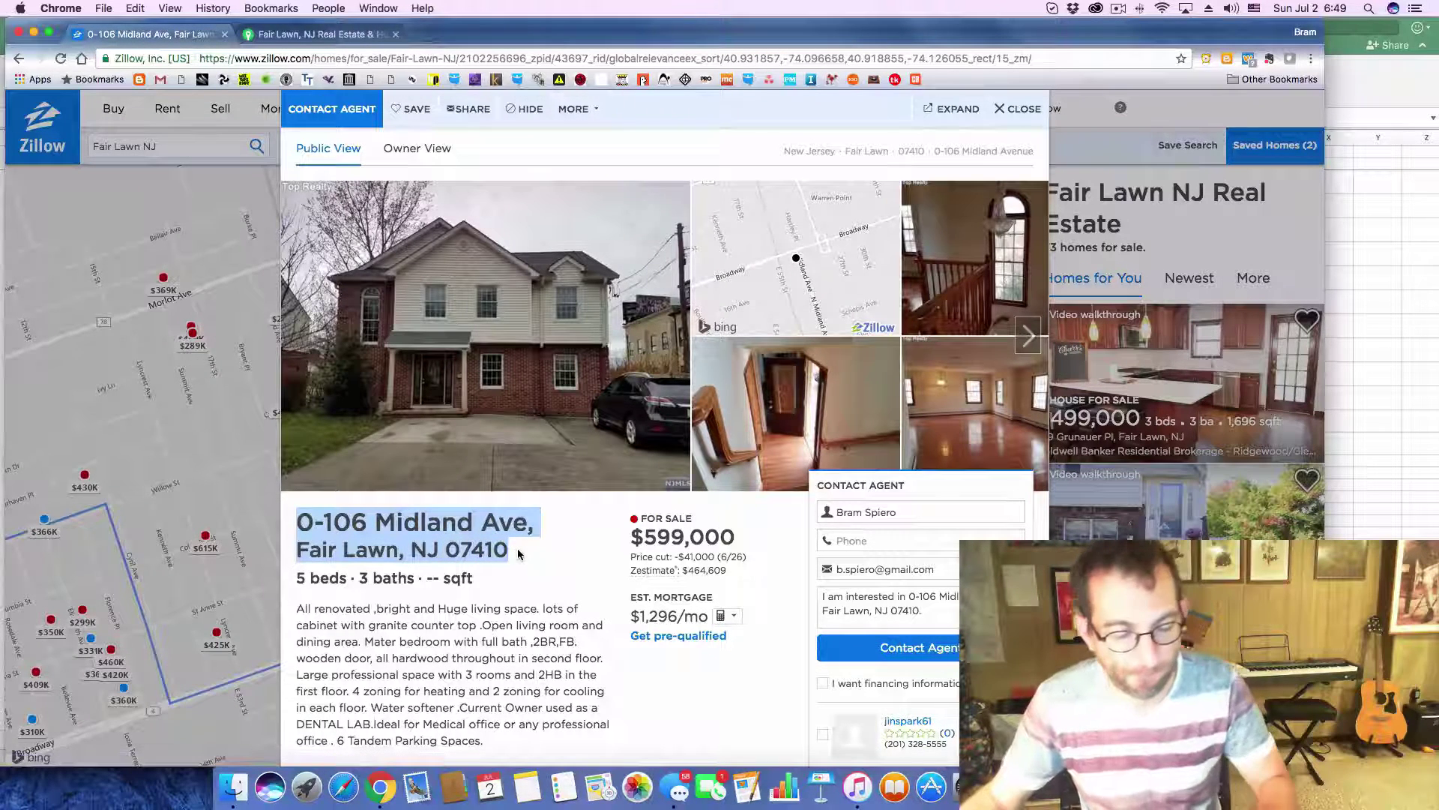
key(super+Tab)
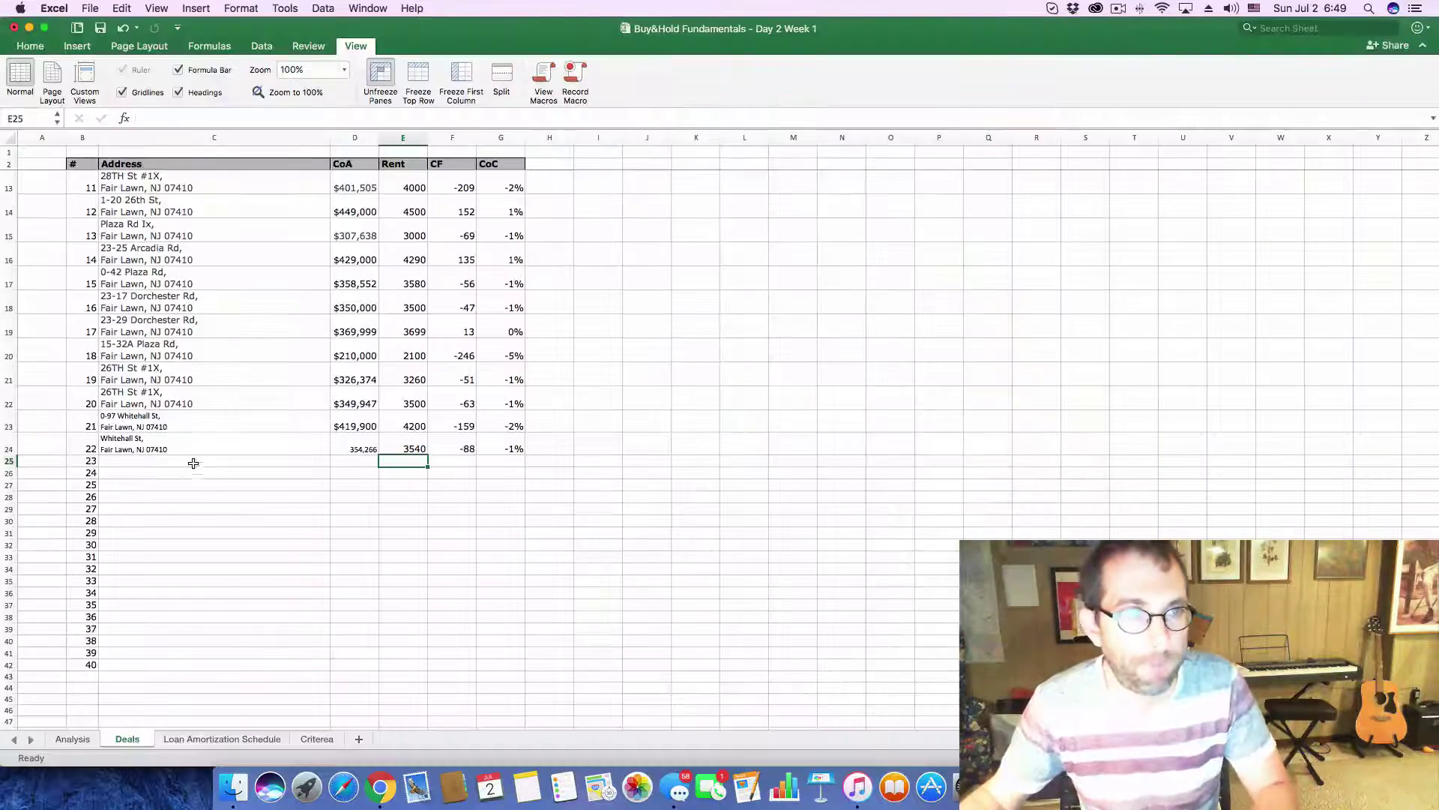
click(194, 463)
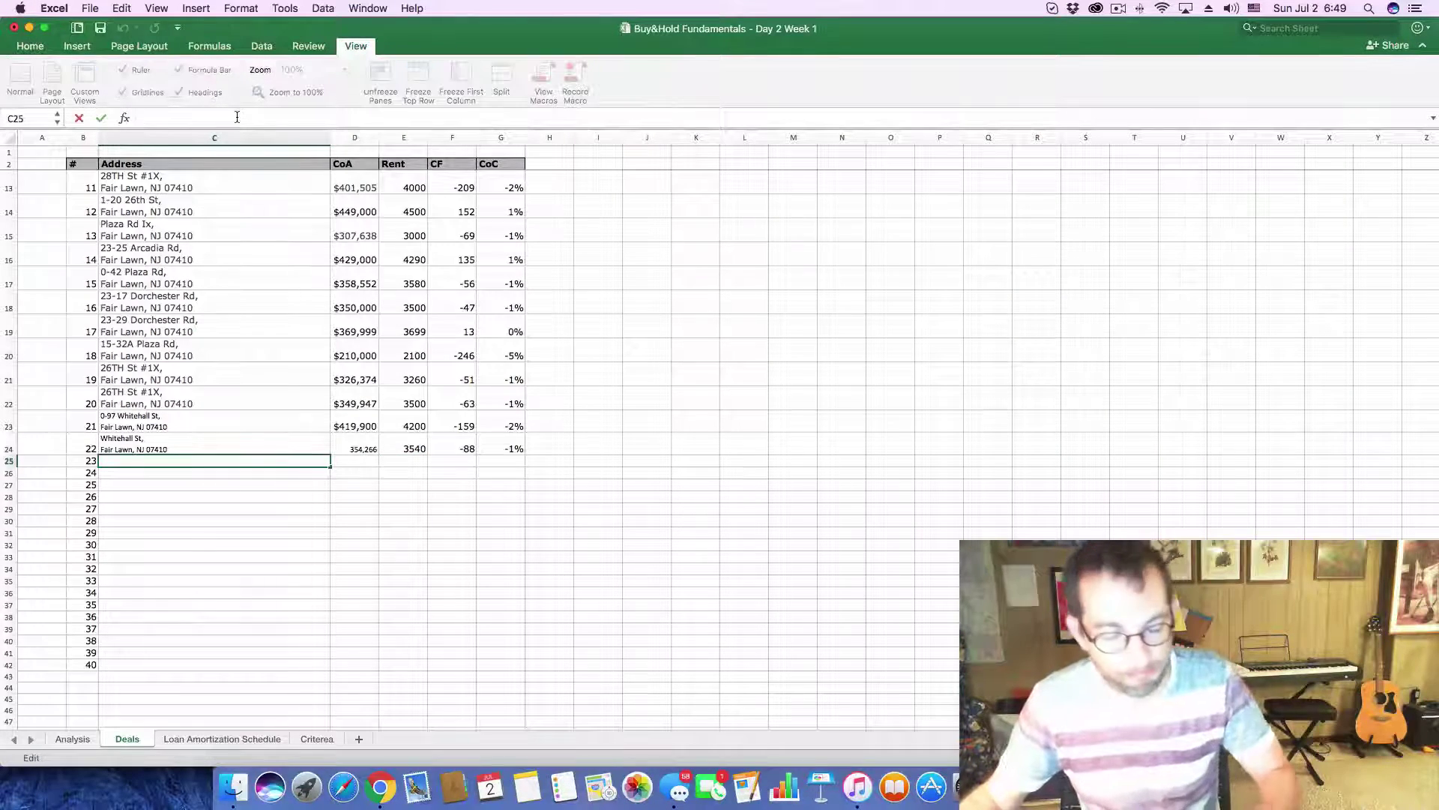
text(Fair Lawn, NJ 07410)
- Enter the $599,000 asking price as the cost in D25
key(super+Tab)
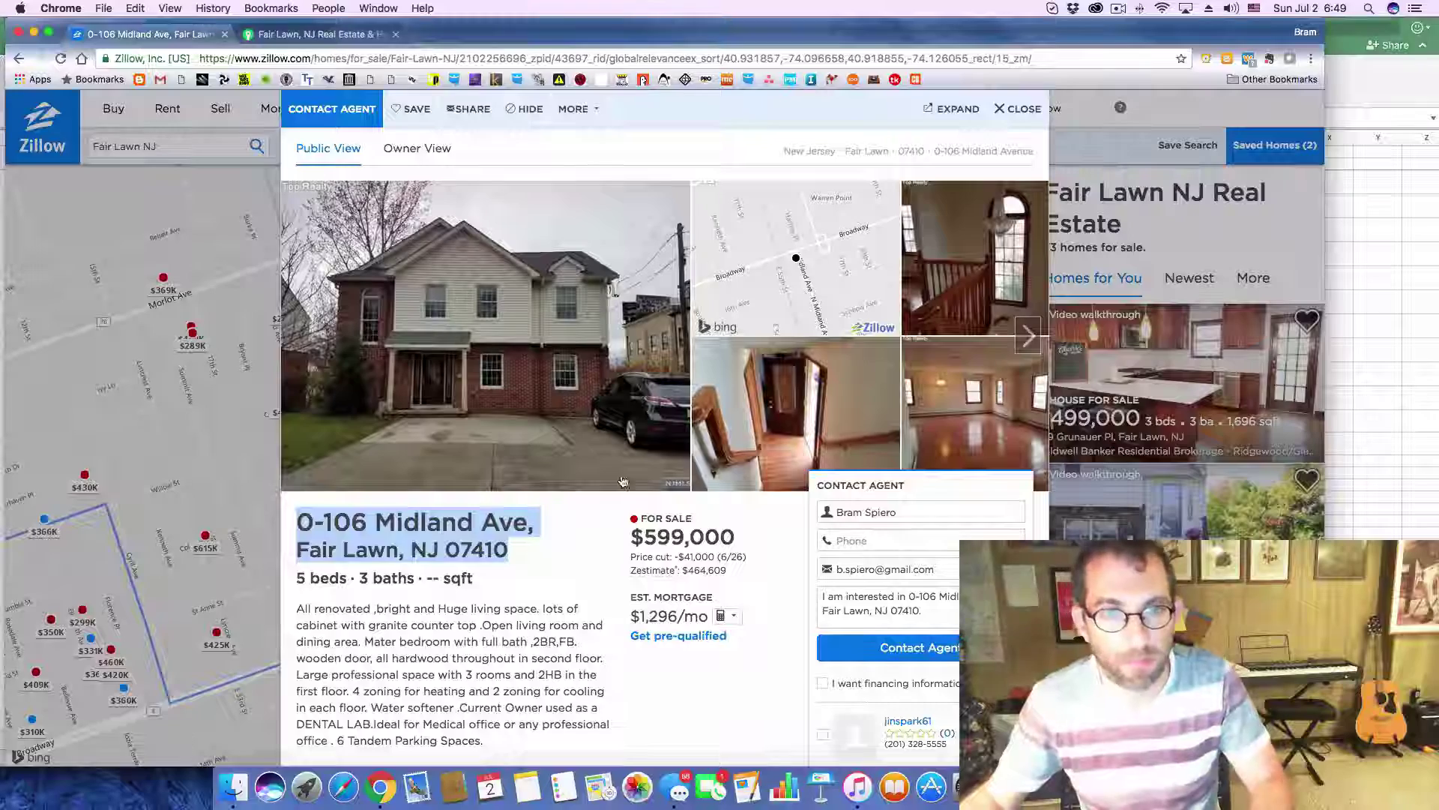
drag(643, 537, 751, 548)
key(super+c)
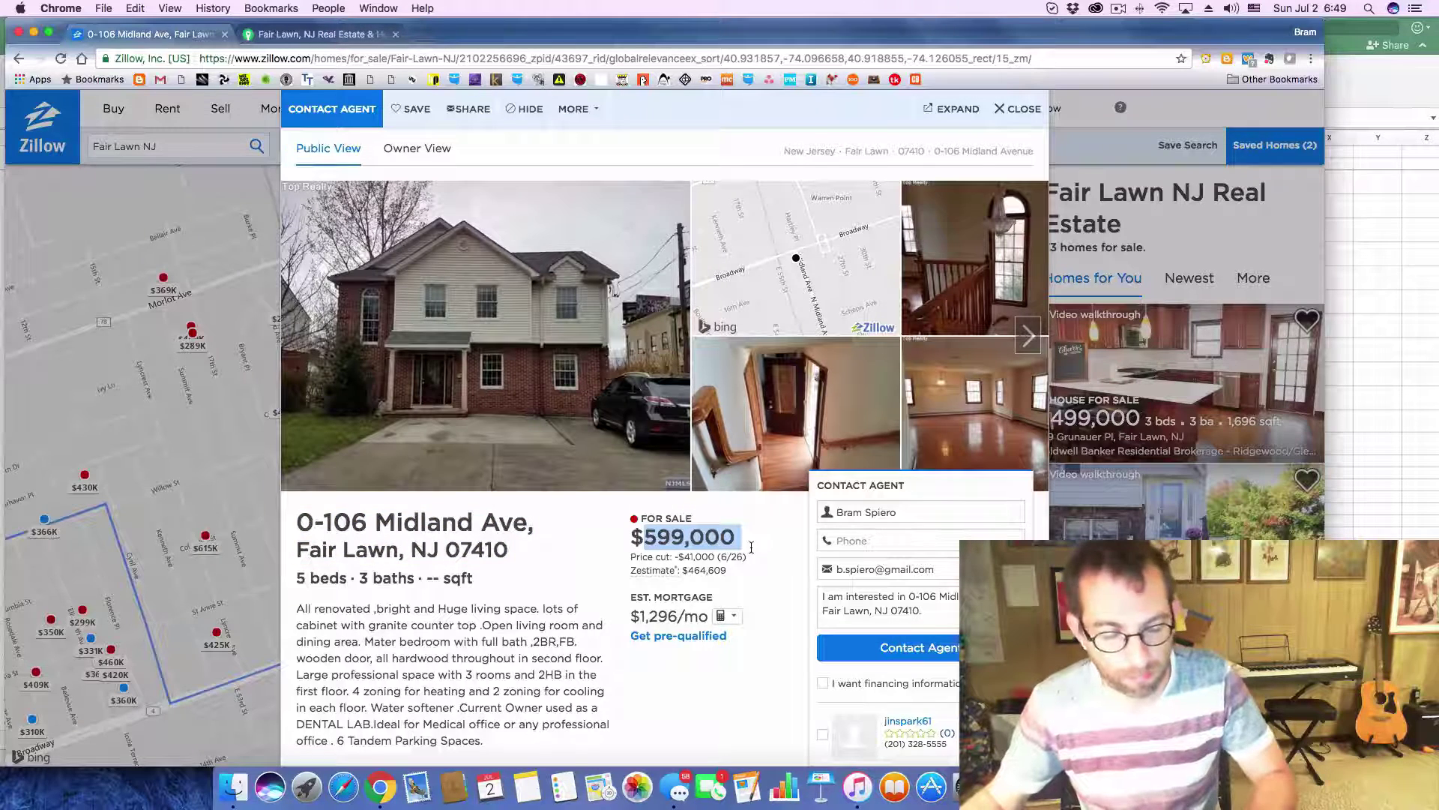
key(super+Tab)
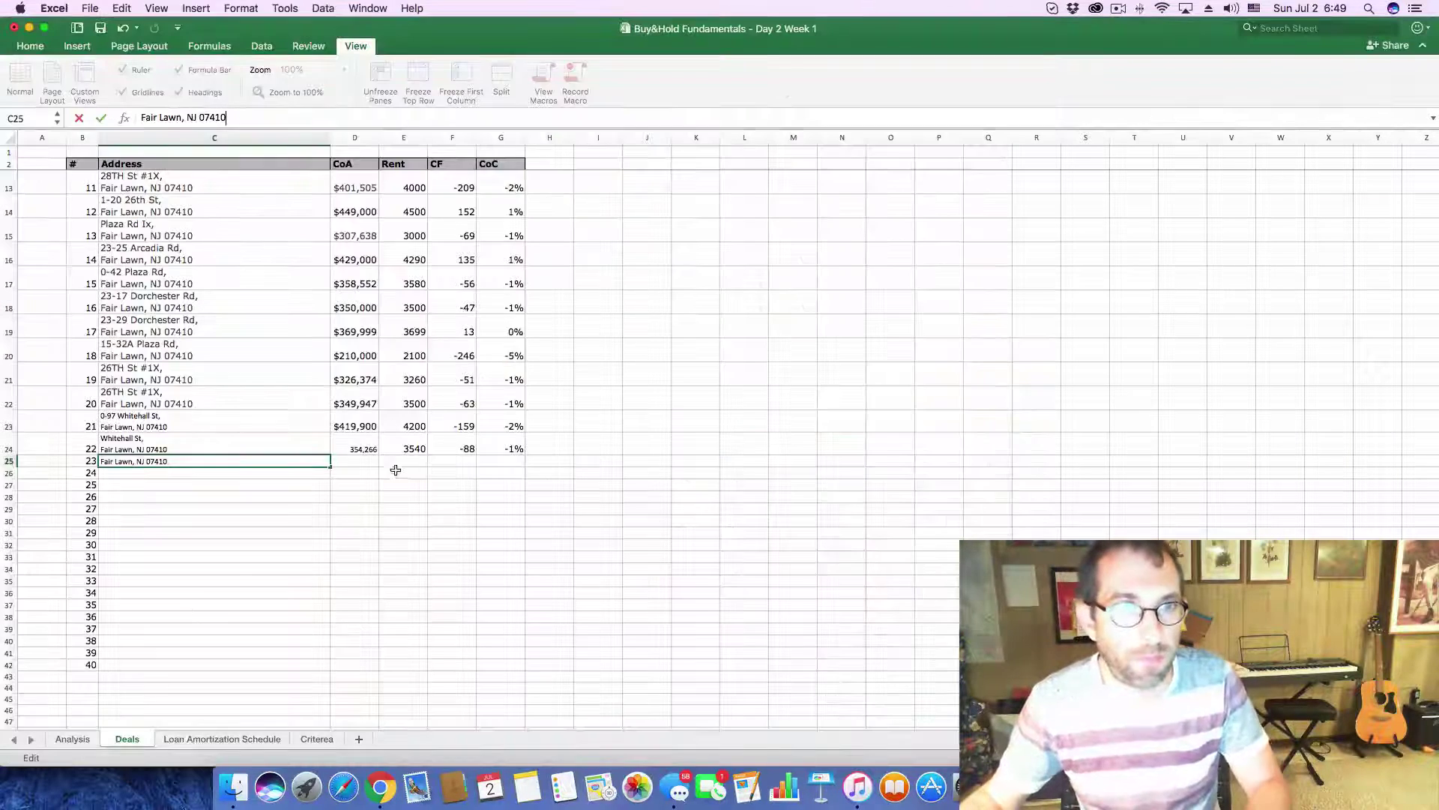
click(354, 461)
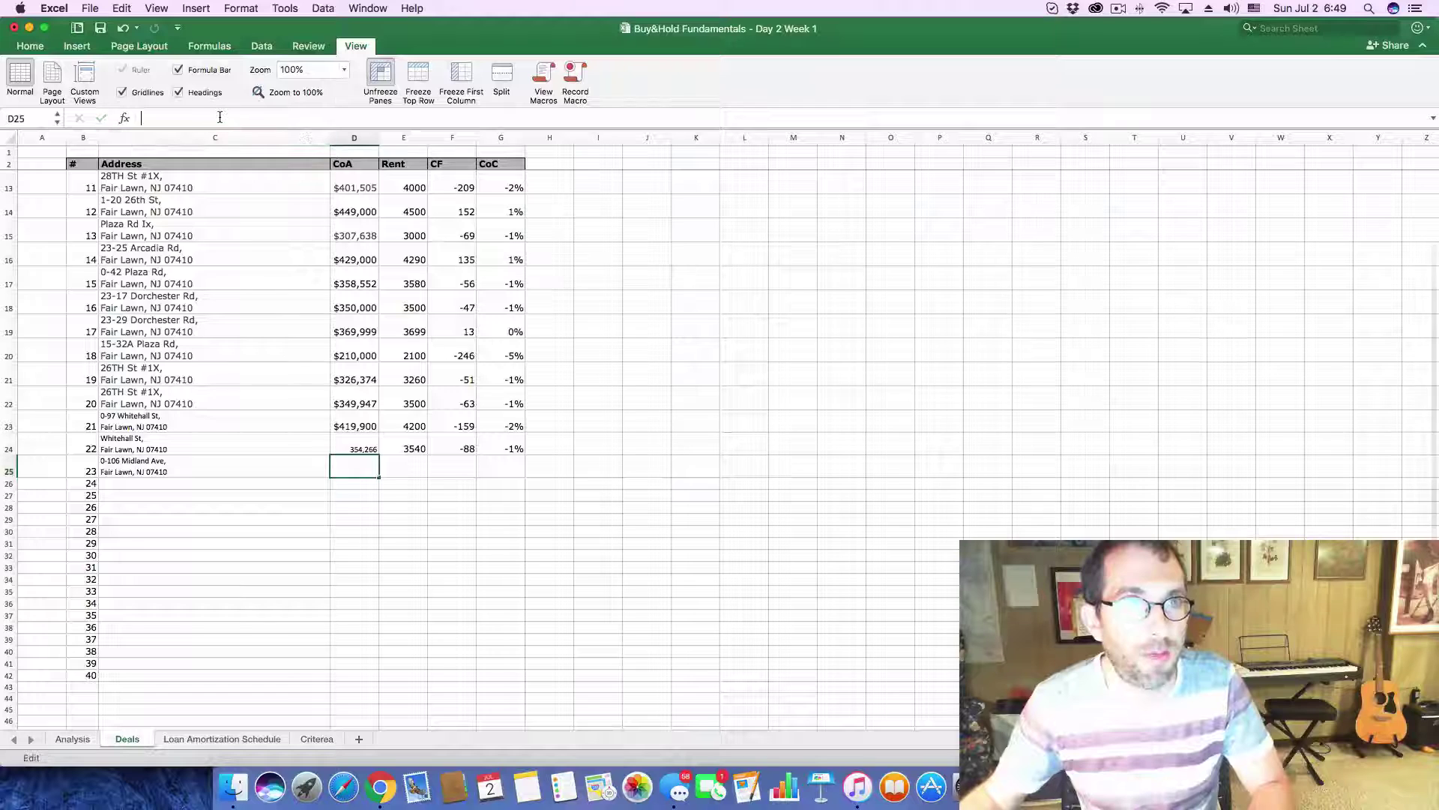
key(super+v)
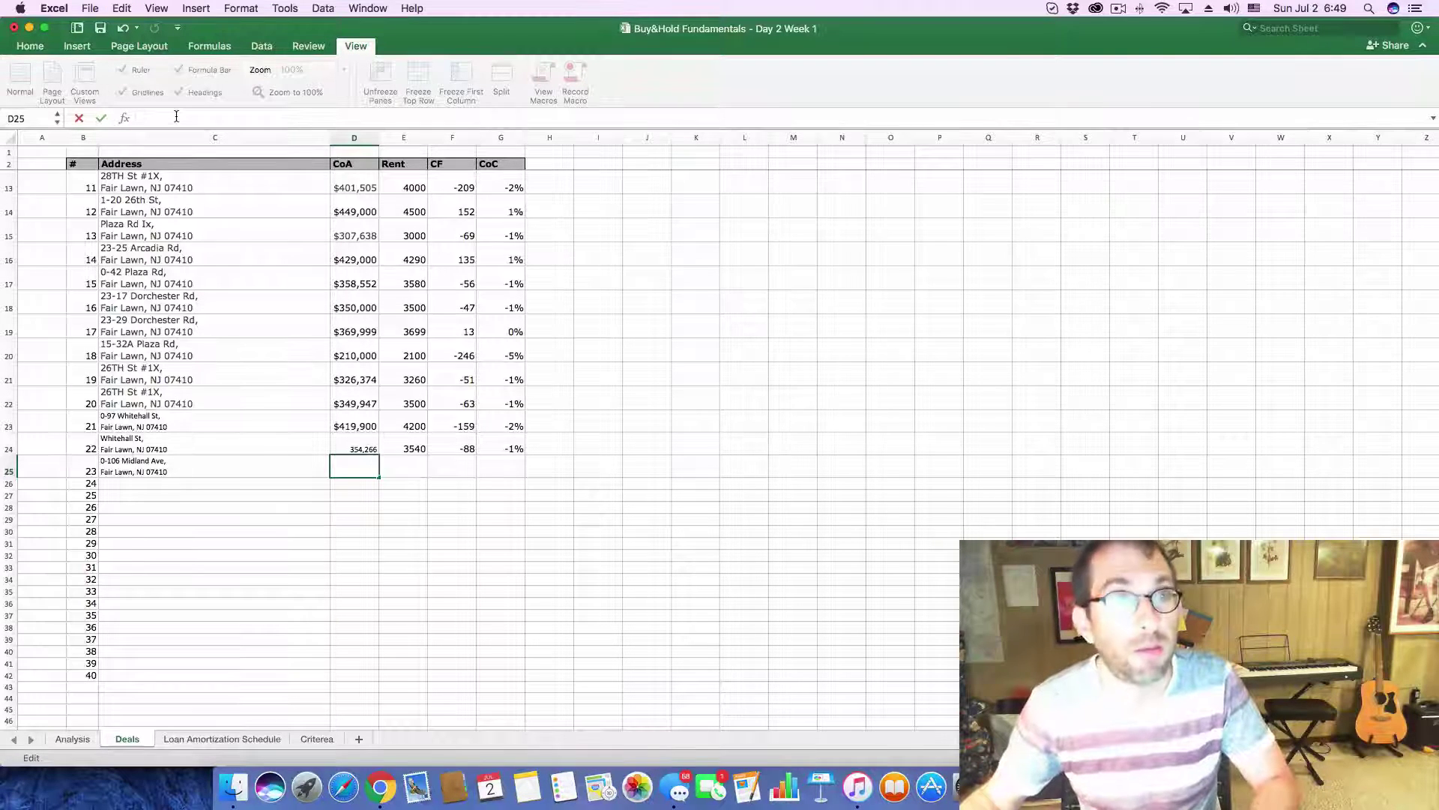
key(super+Tab)
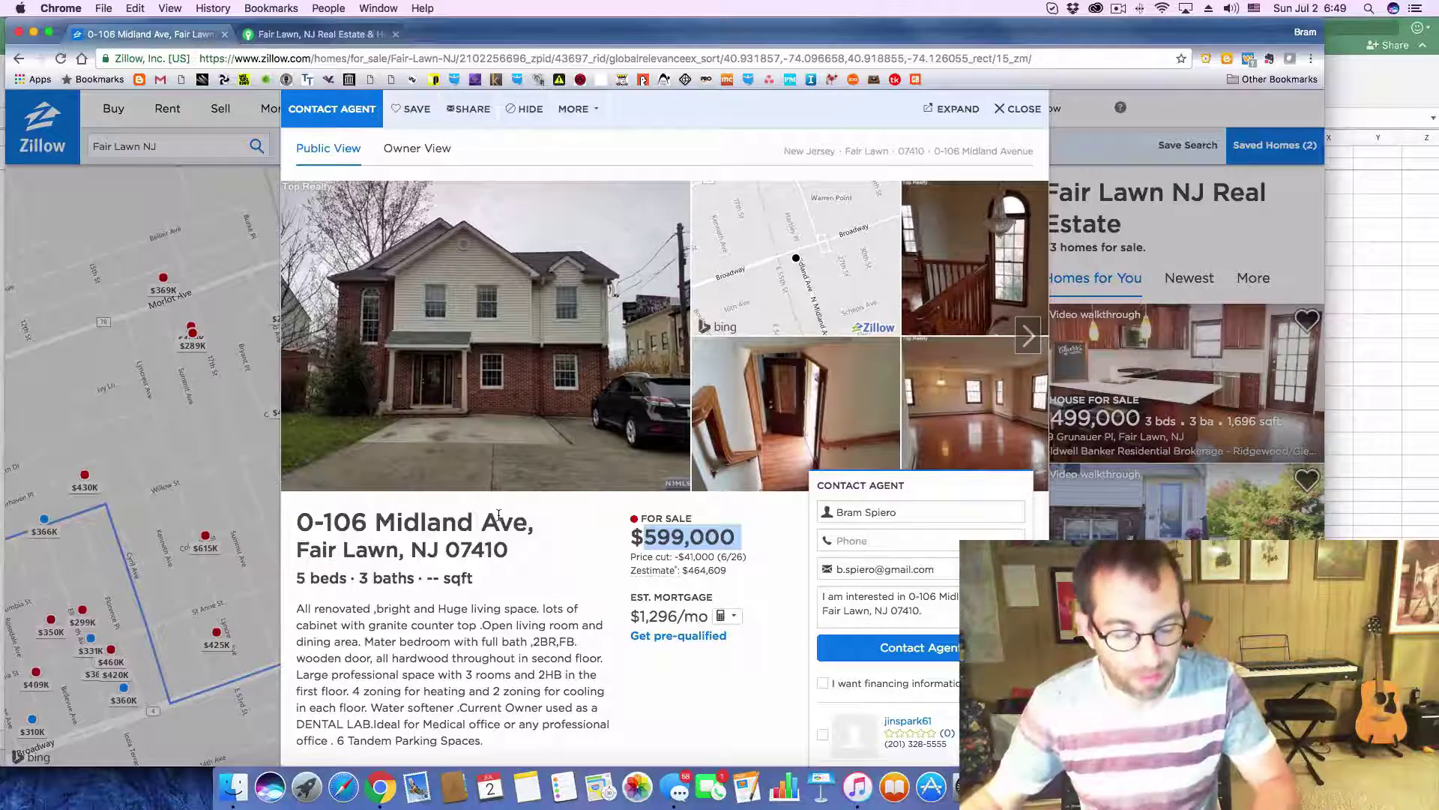
key(super+Tab)
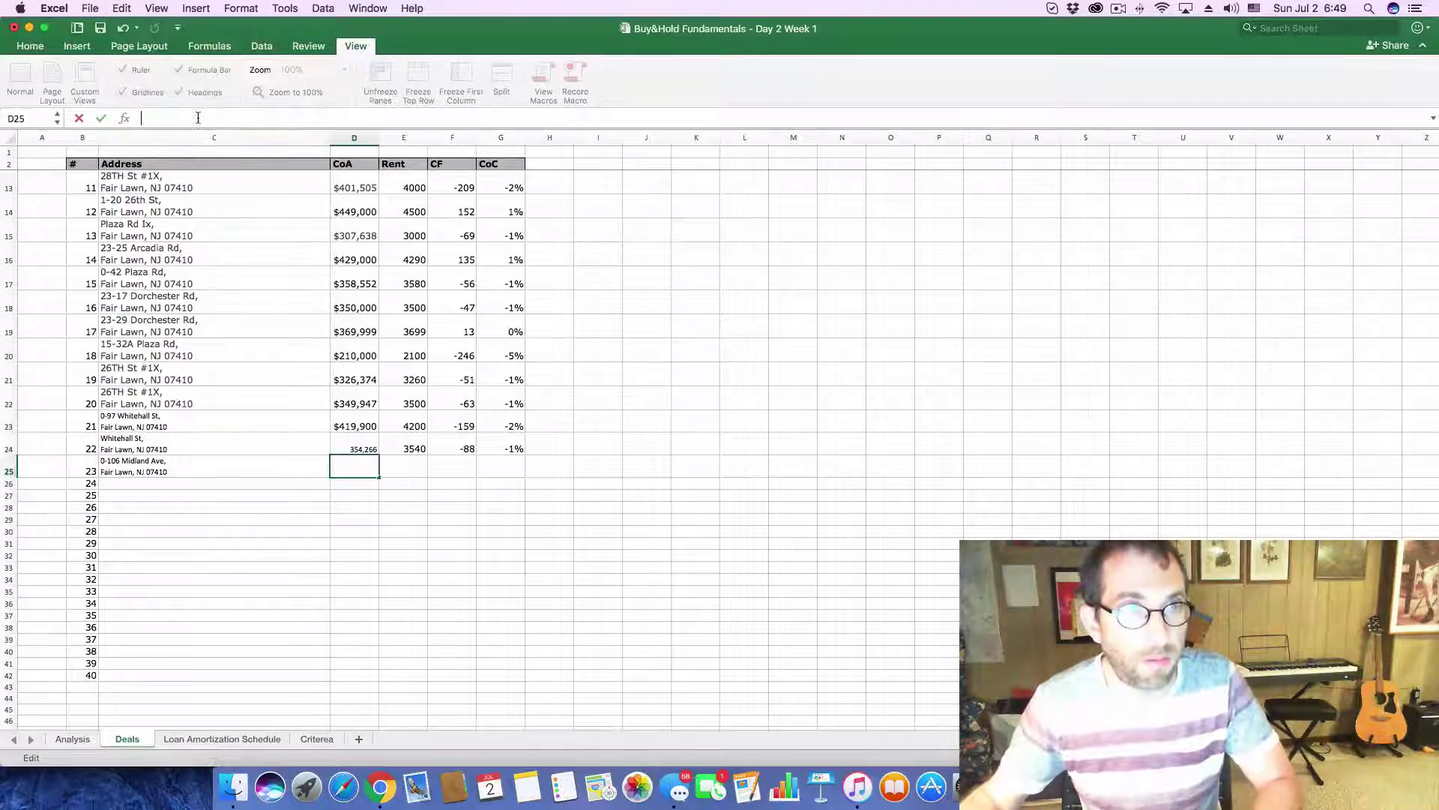
text(599,000)
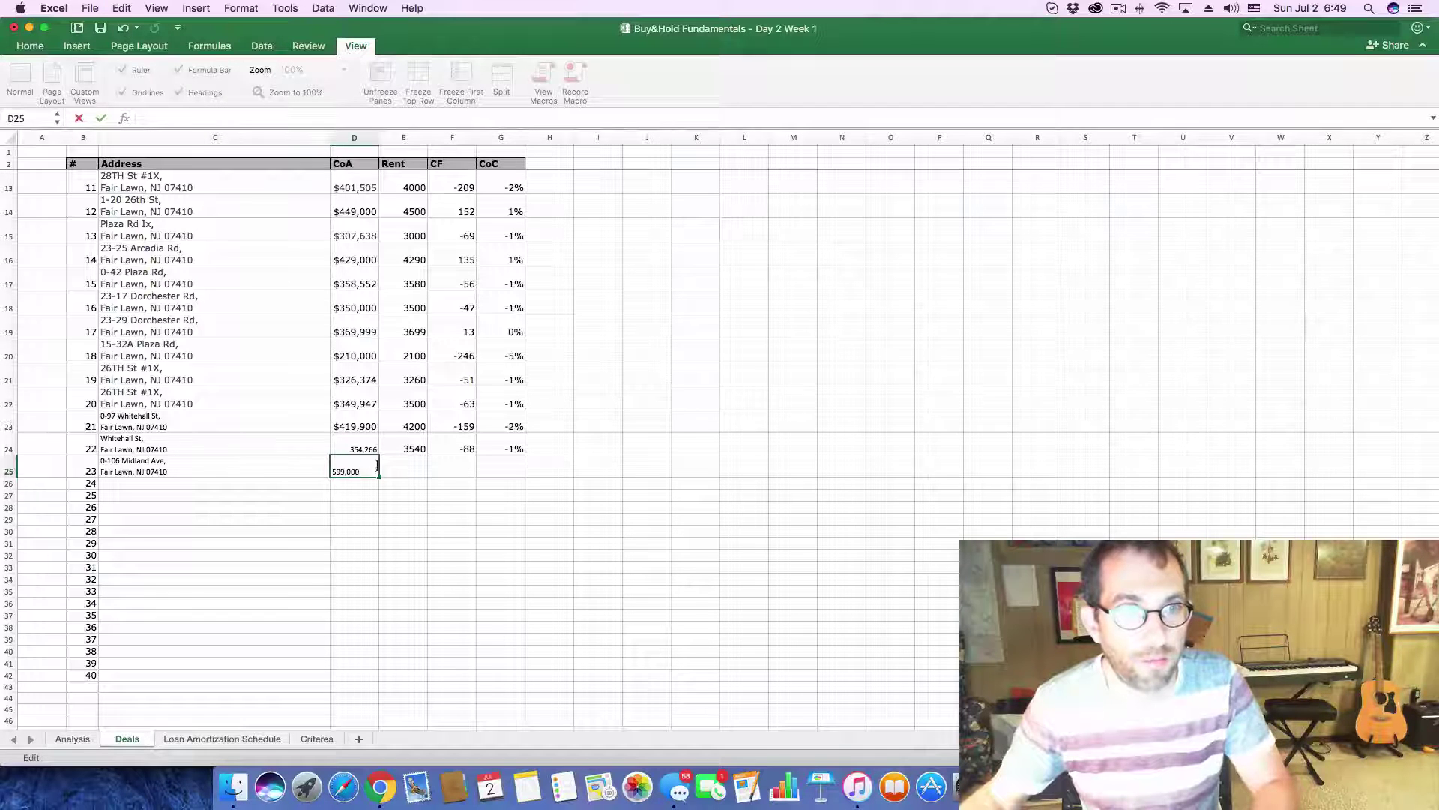
key(super+v)
key(super+v)
key(super+v)
key(super+Return)
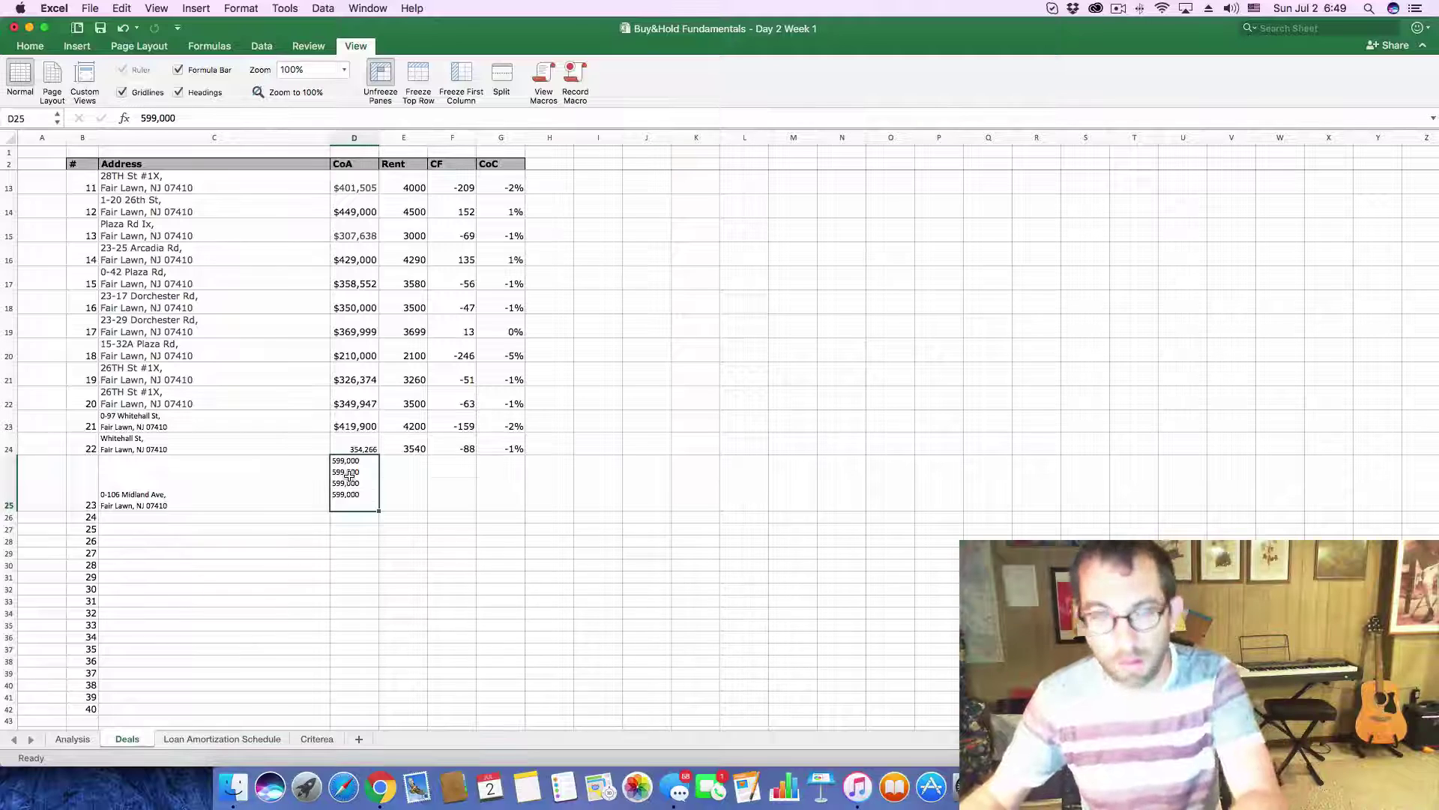
- Restore the accidentally cleared cost and enter 6000 rent in E25
key(BackSpace)
click(198, 114)
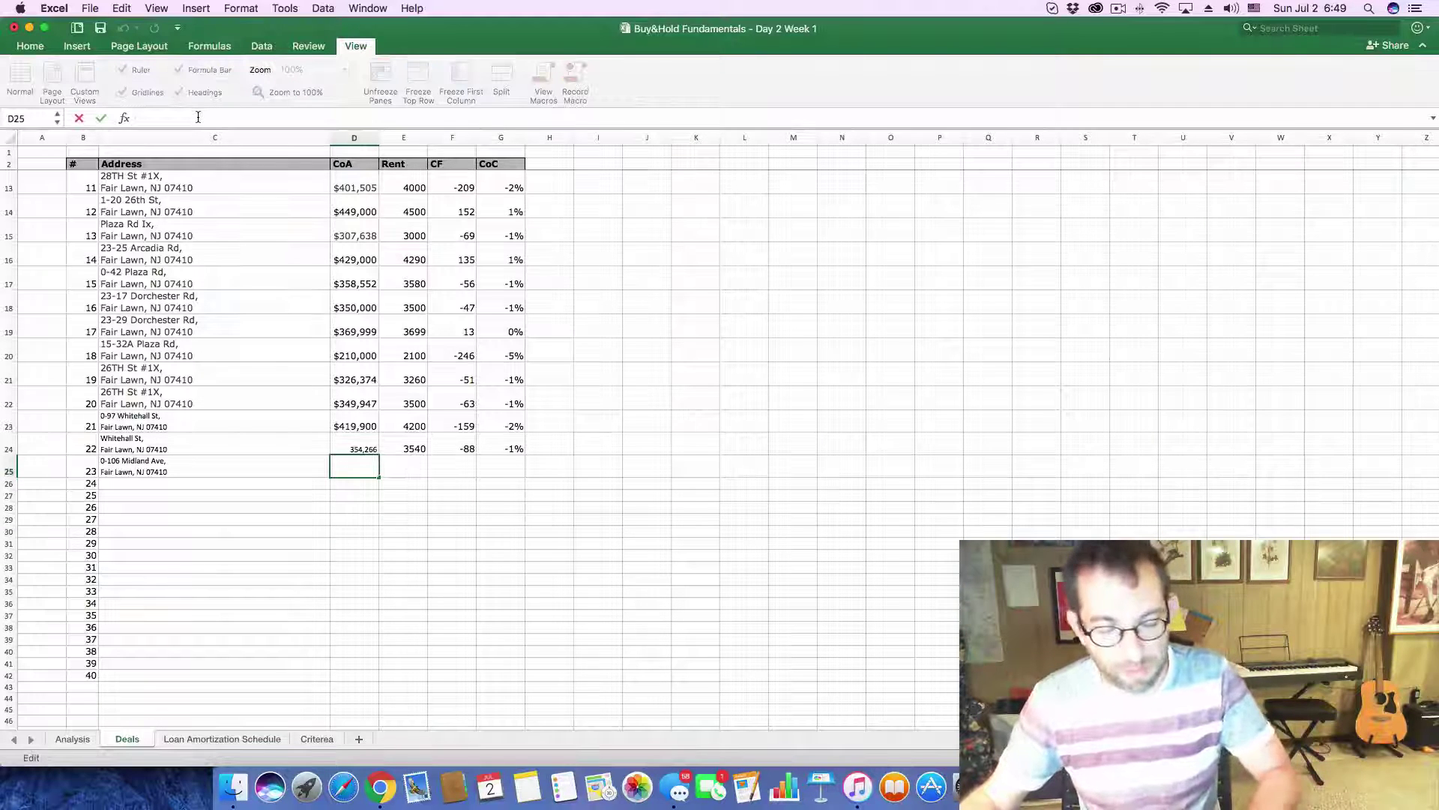
click(410, 470)
key(super+z)
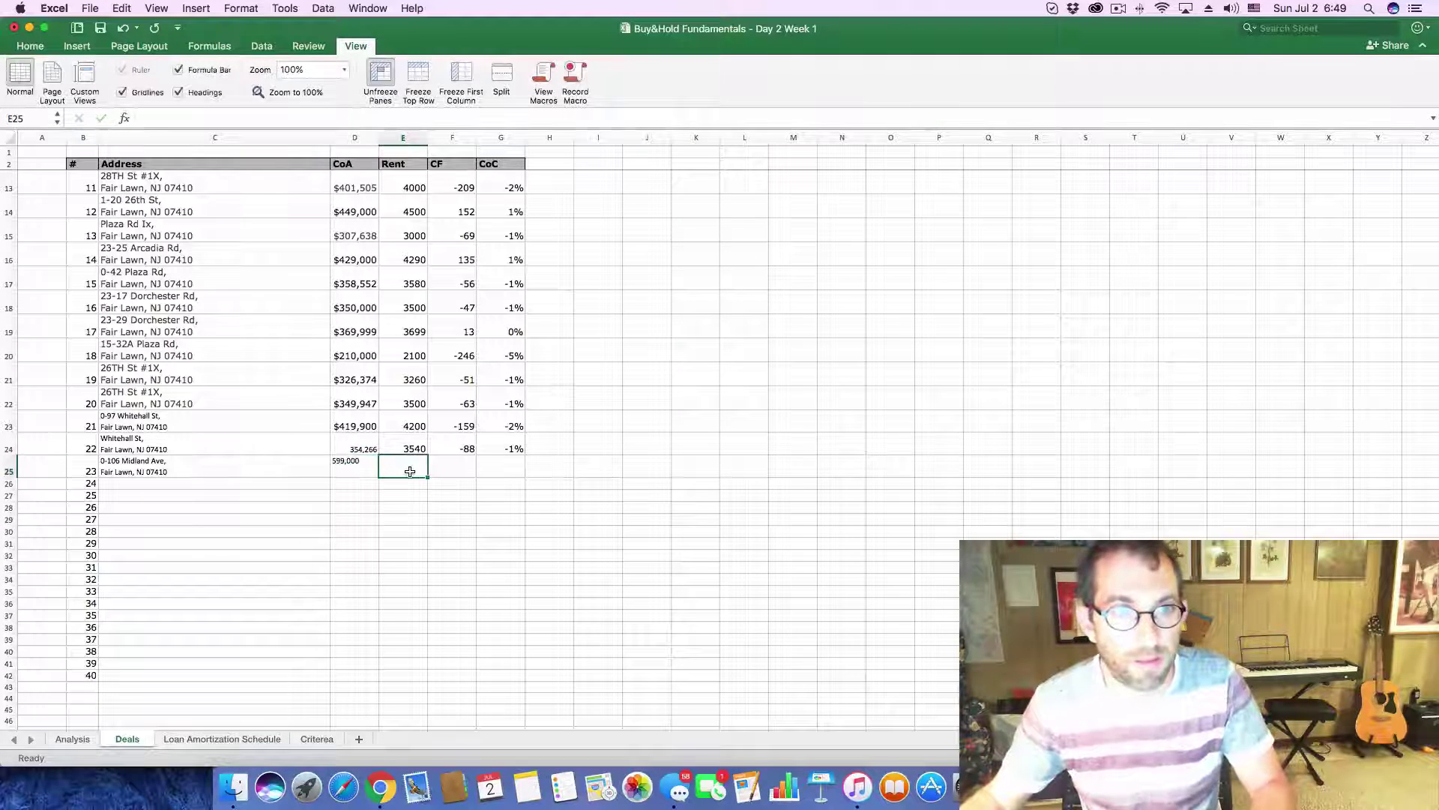
text(6)
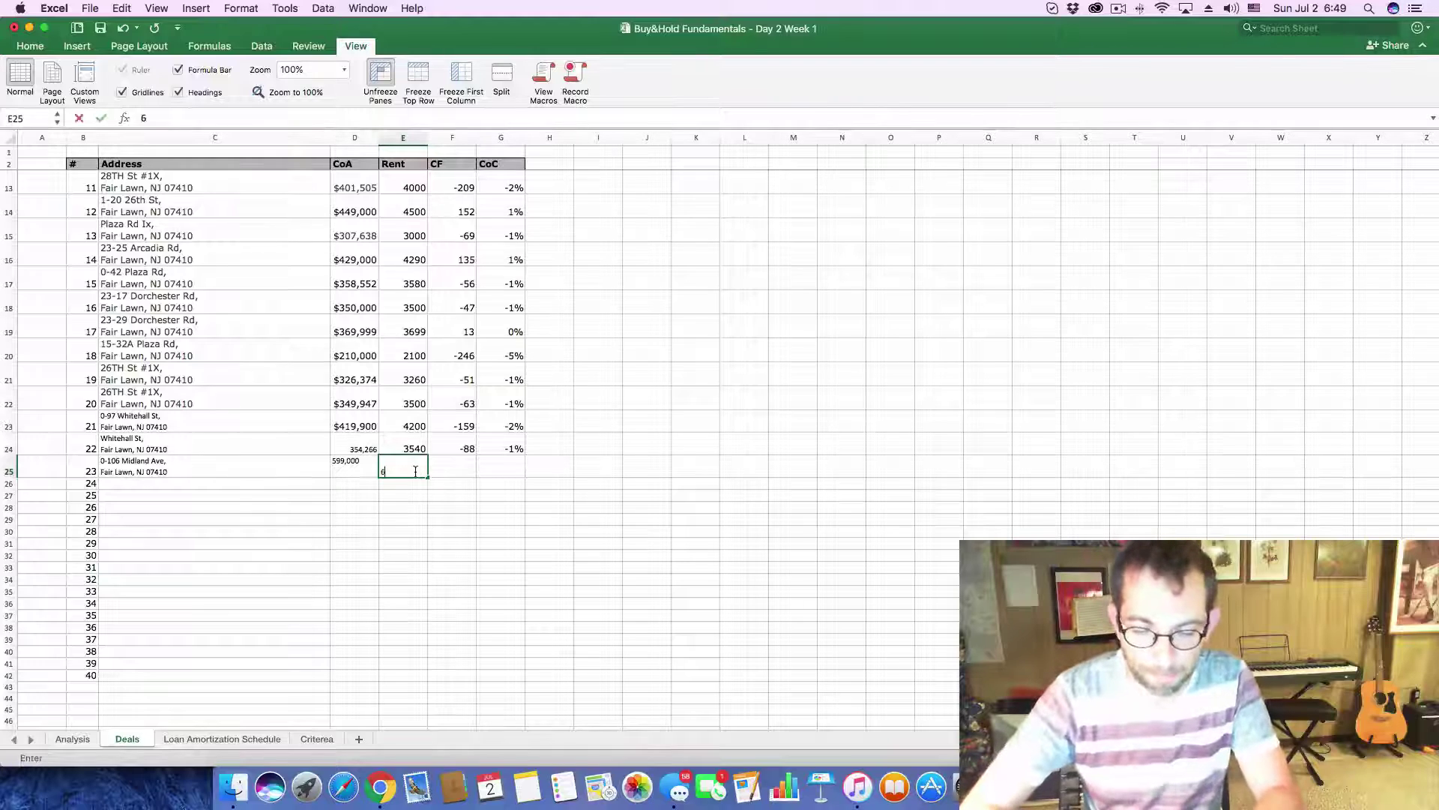
text(000)
key(Return)
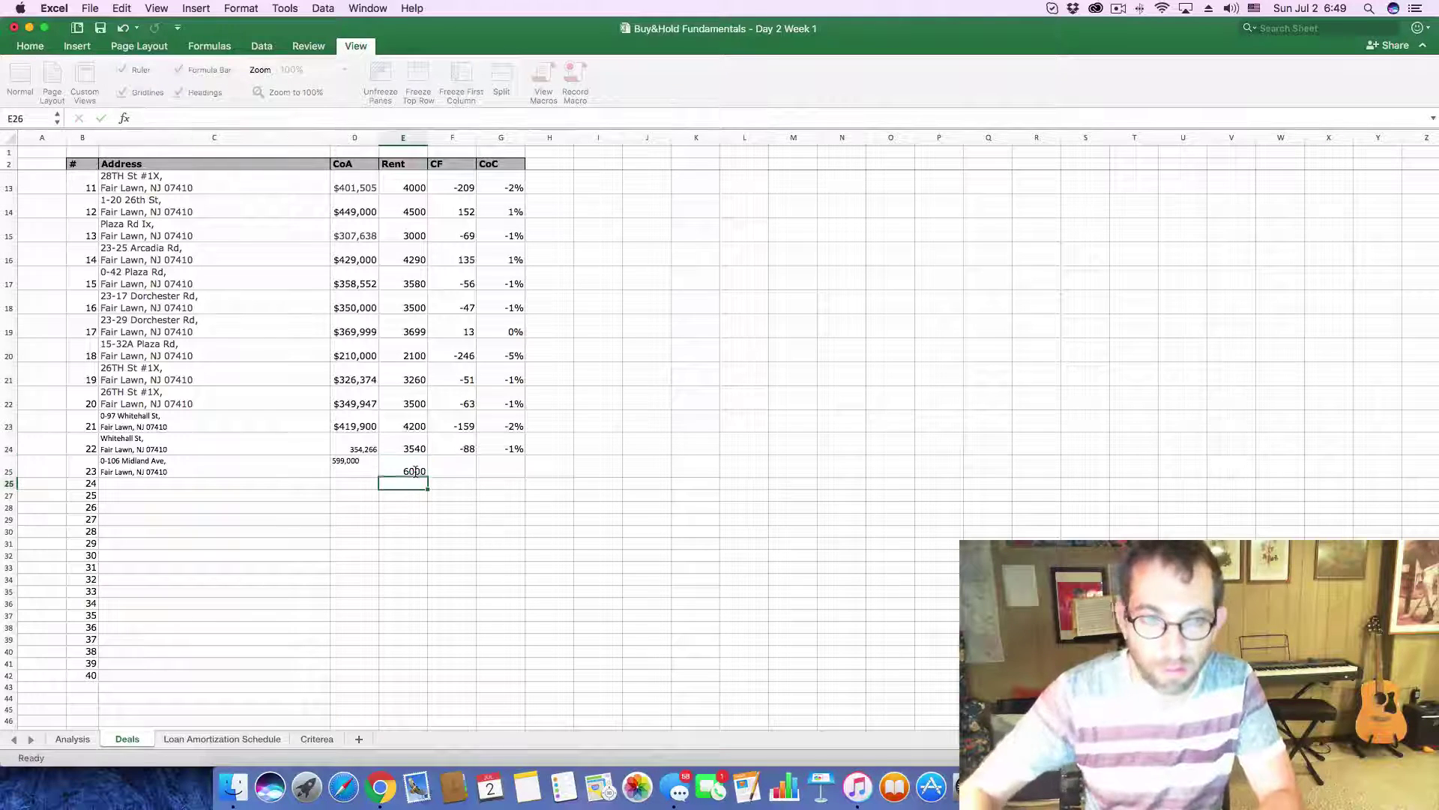
key(super+Tab)
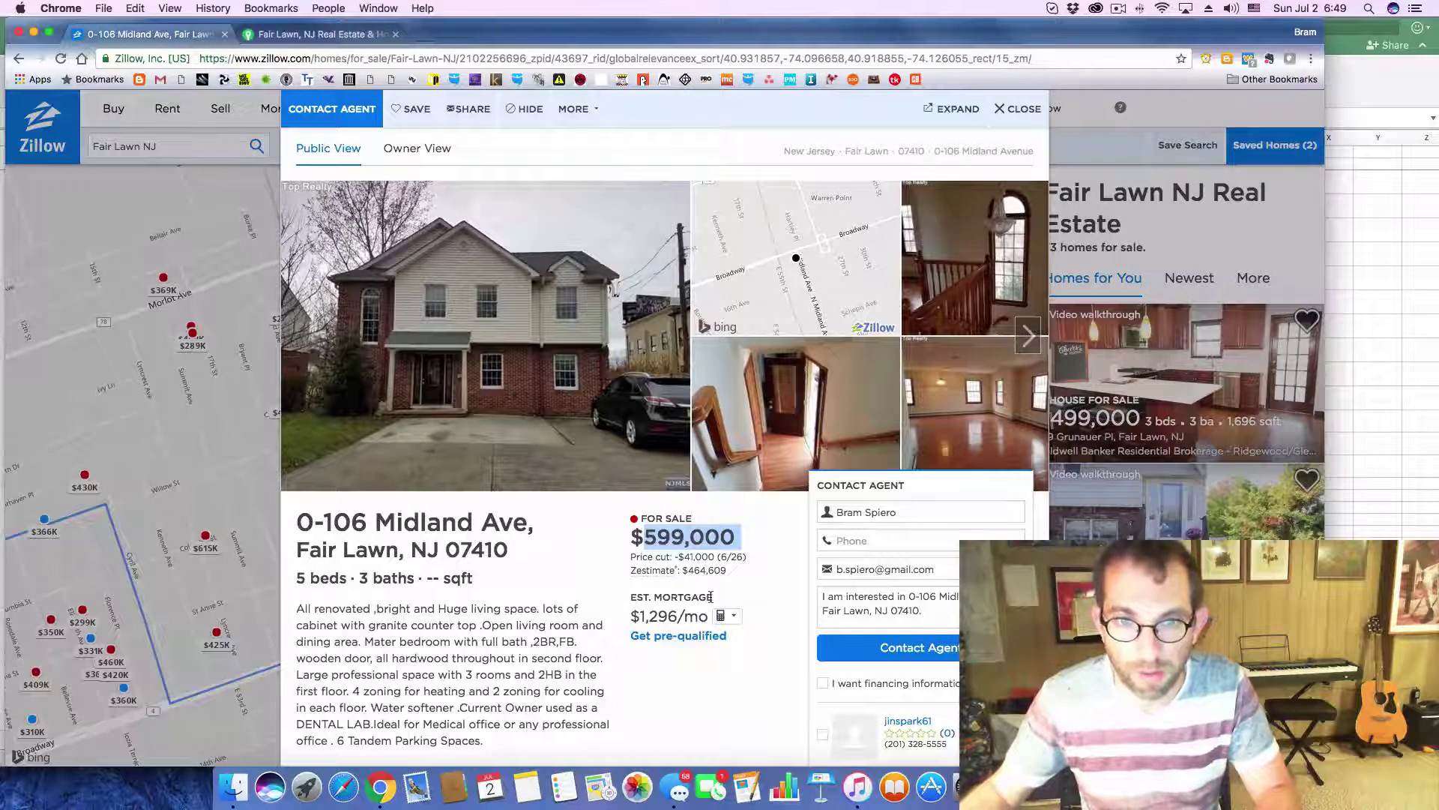
- Review the Midland Ave price history on Zillow, listed at $670,000 and cut to $599,000
scroll(674, 598, down, 5)
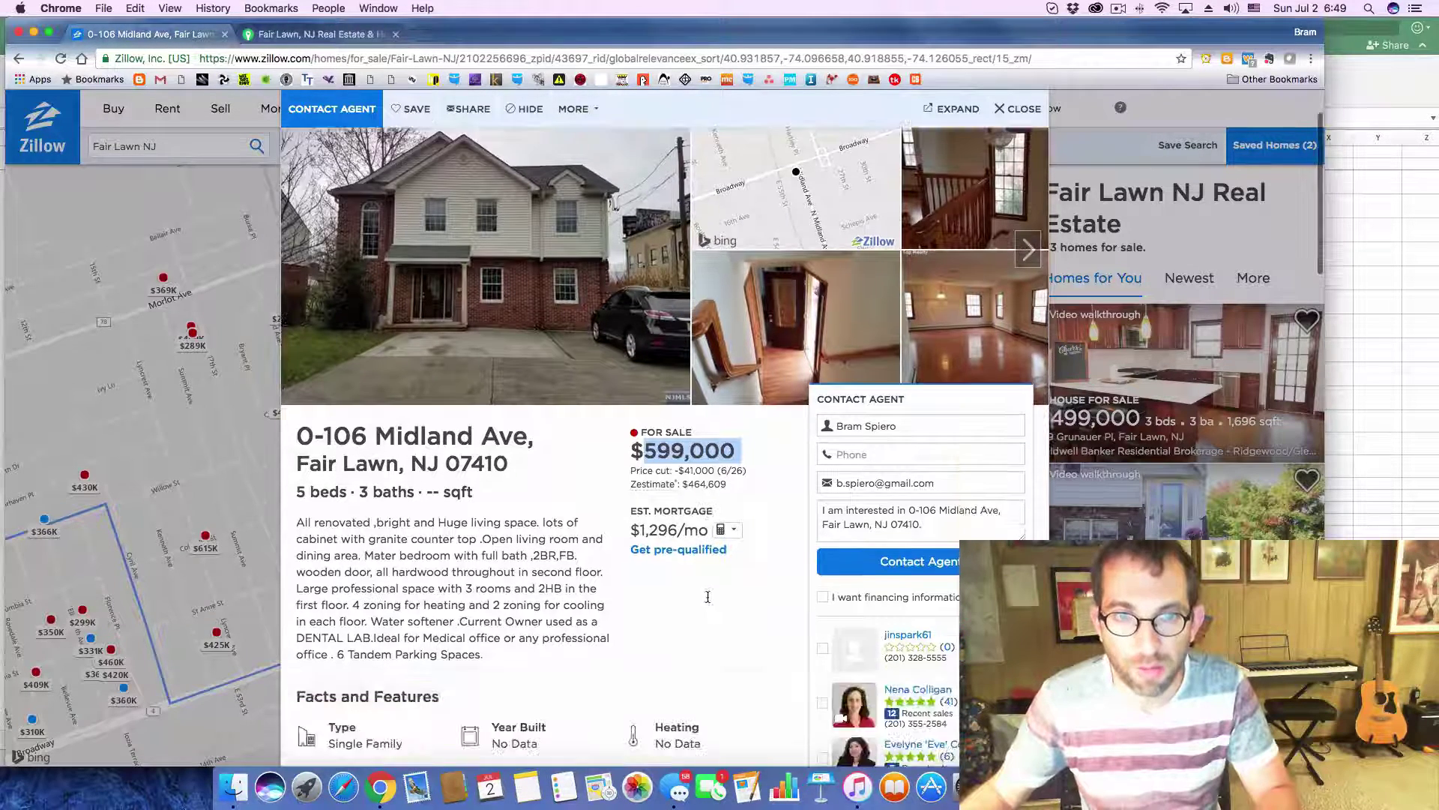
scroll(611, 601, down, 4)
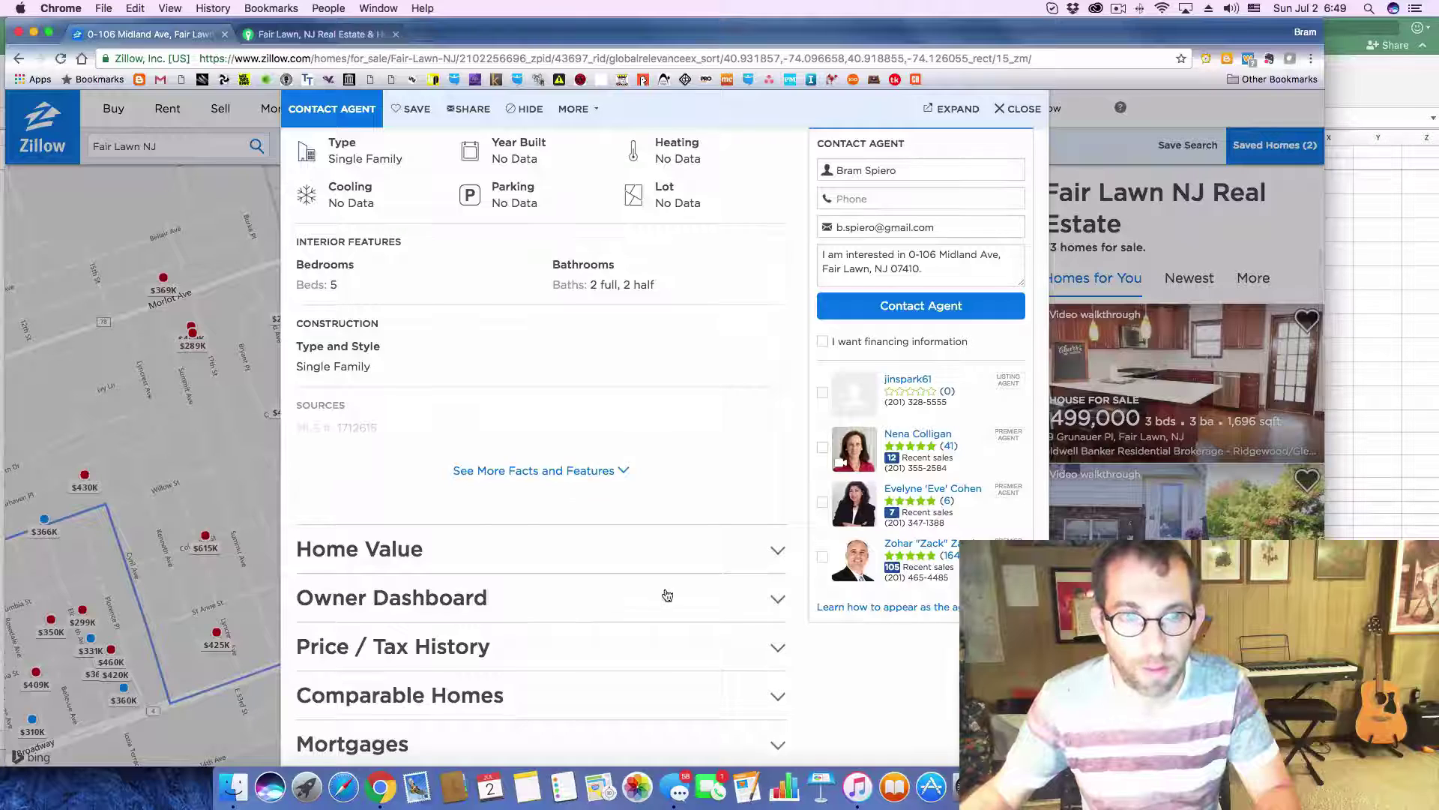
click(768, 629)
scroll(675, 608, down, 8)
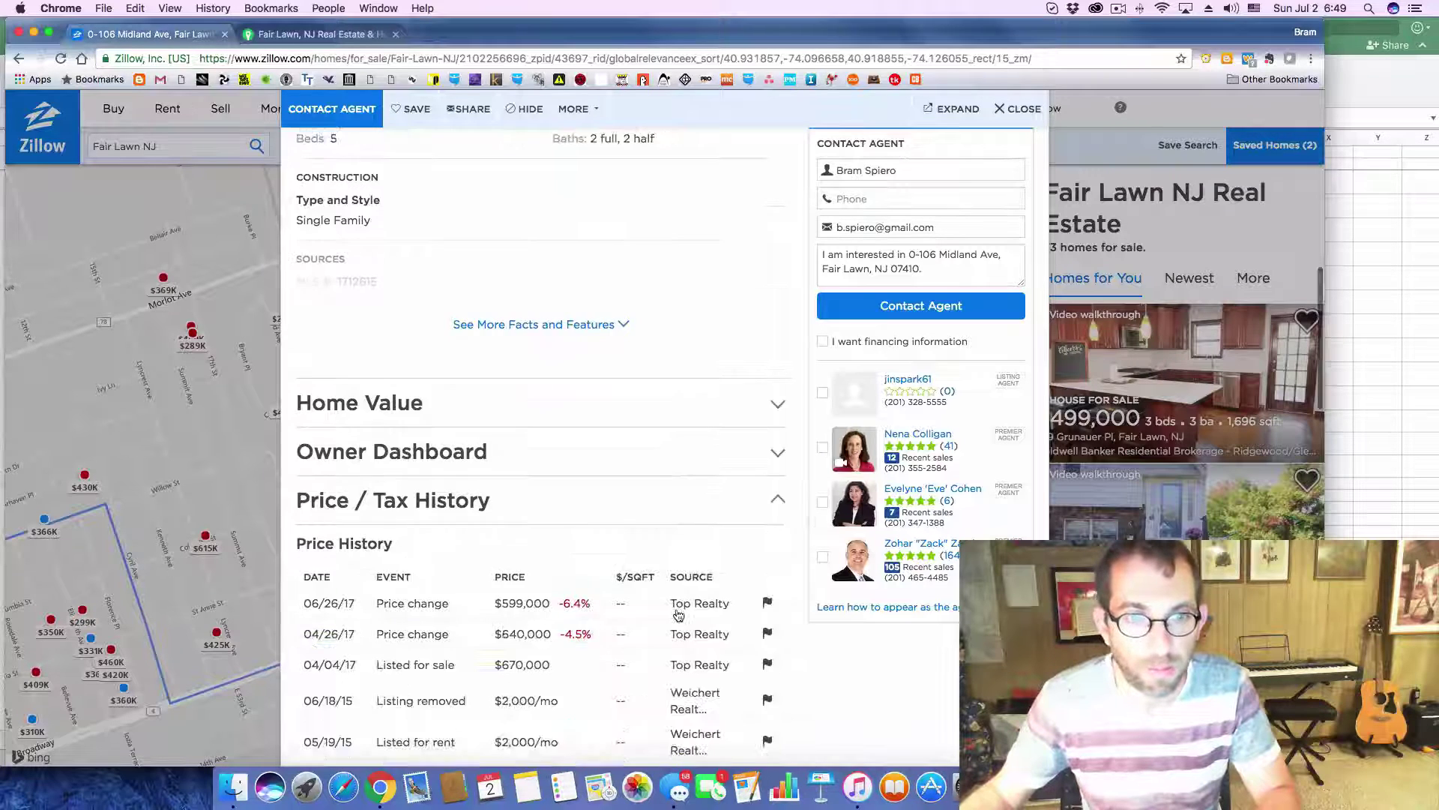
scroll(678, 615, up, 2)
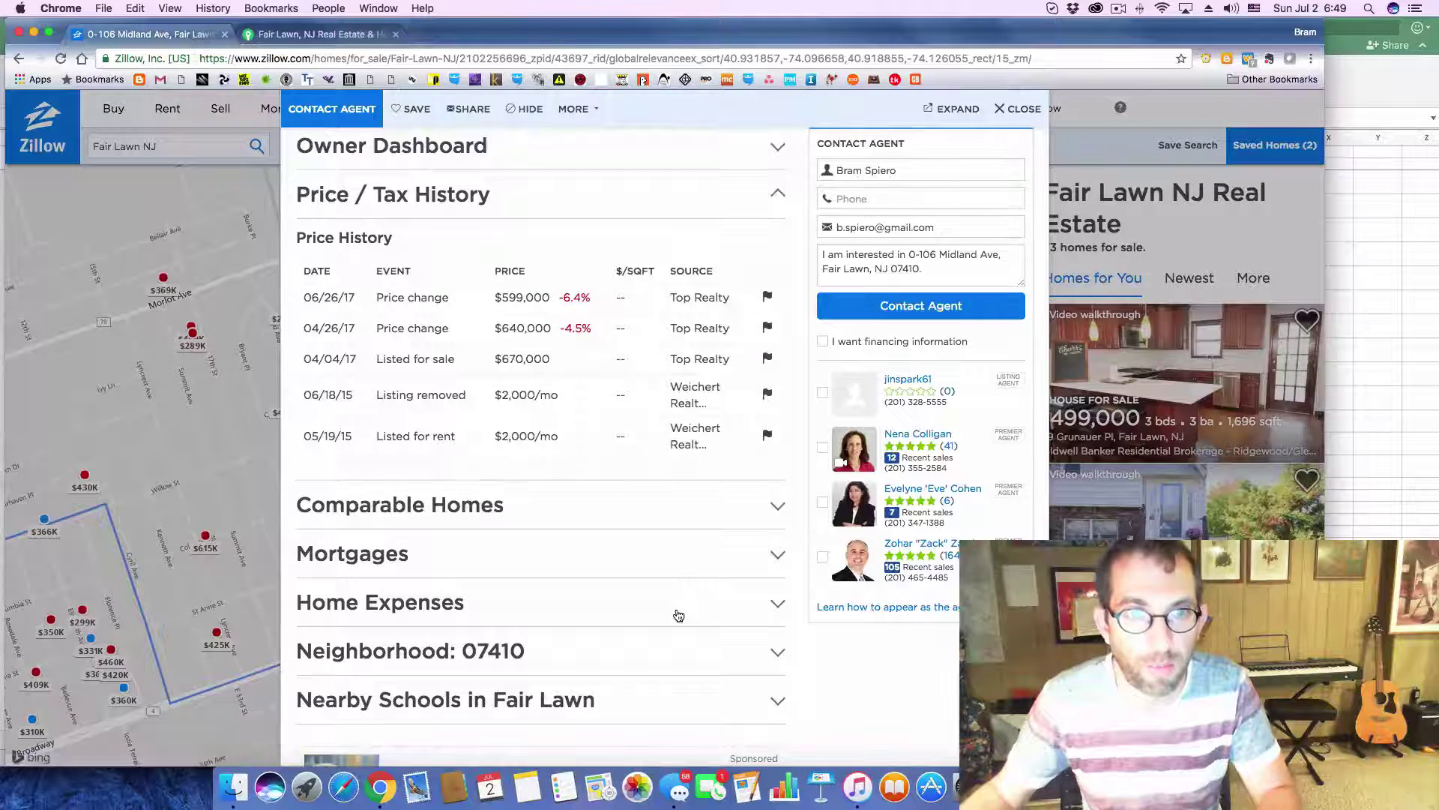
scroll(605, 536, up, 3)
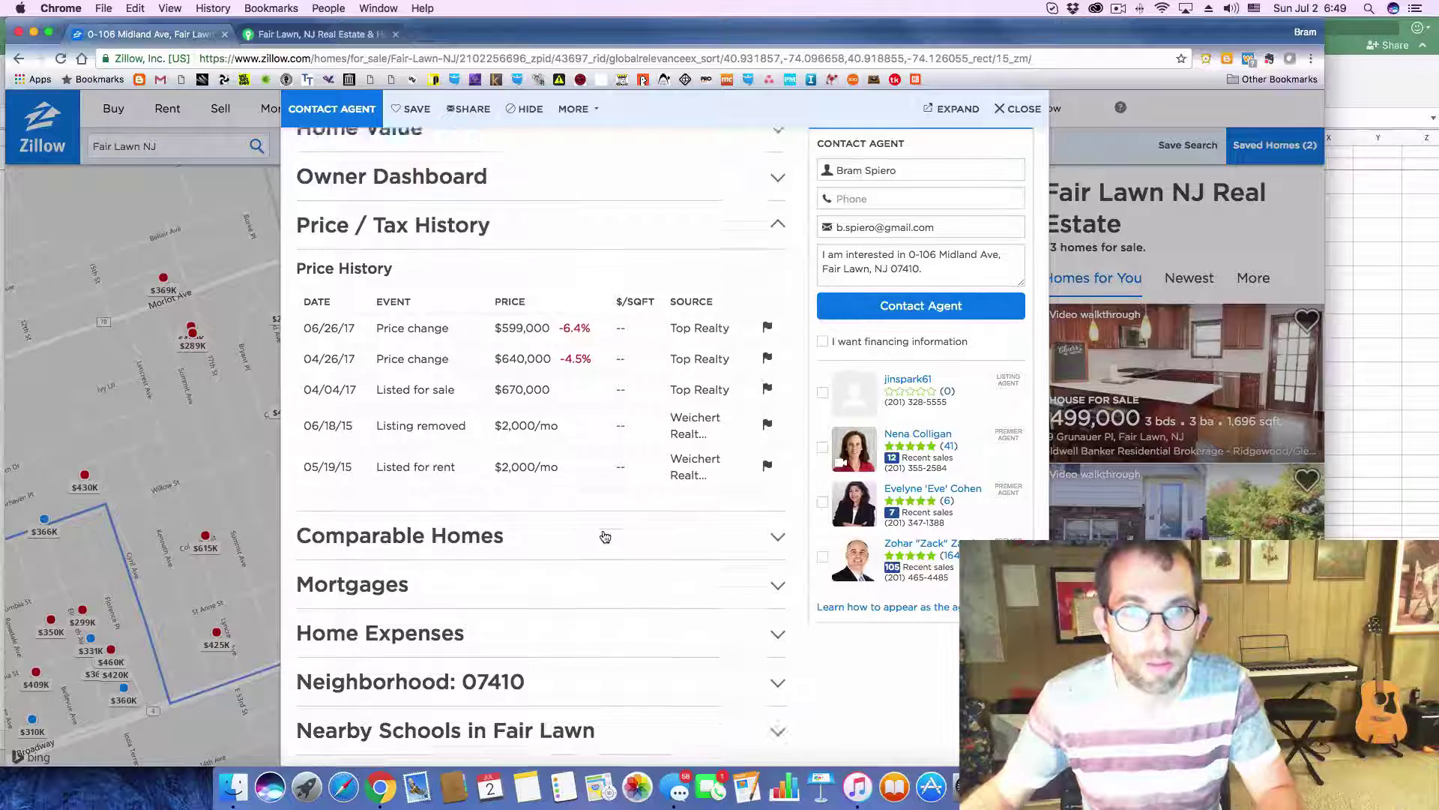
key(super+Tab)
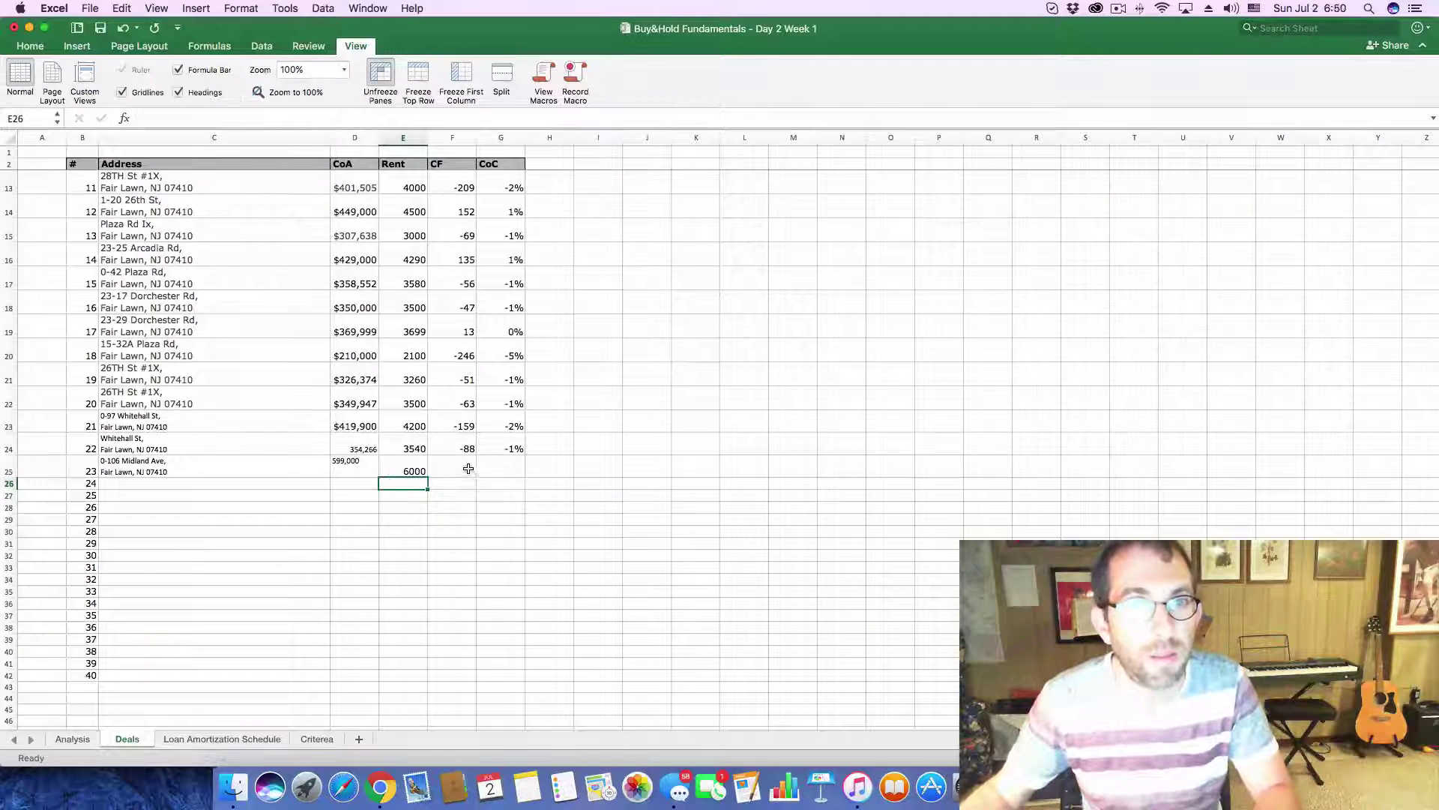
- Paste 599,000 into the Analysis purchase price C3, then undo it when #VALUE! errors appear
click(464, 470)
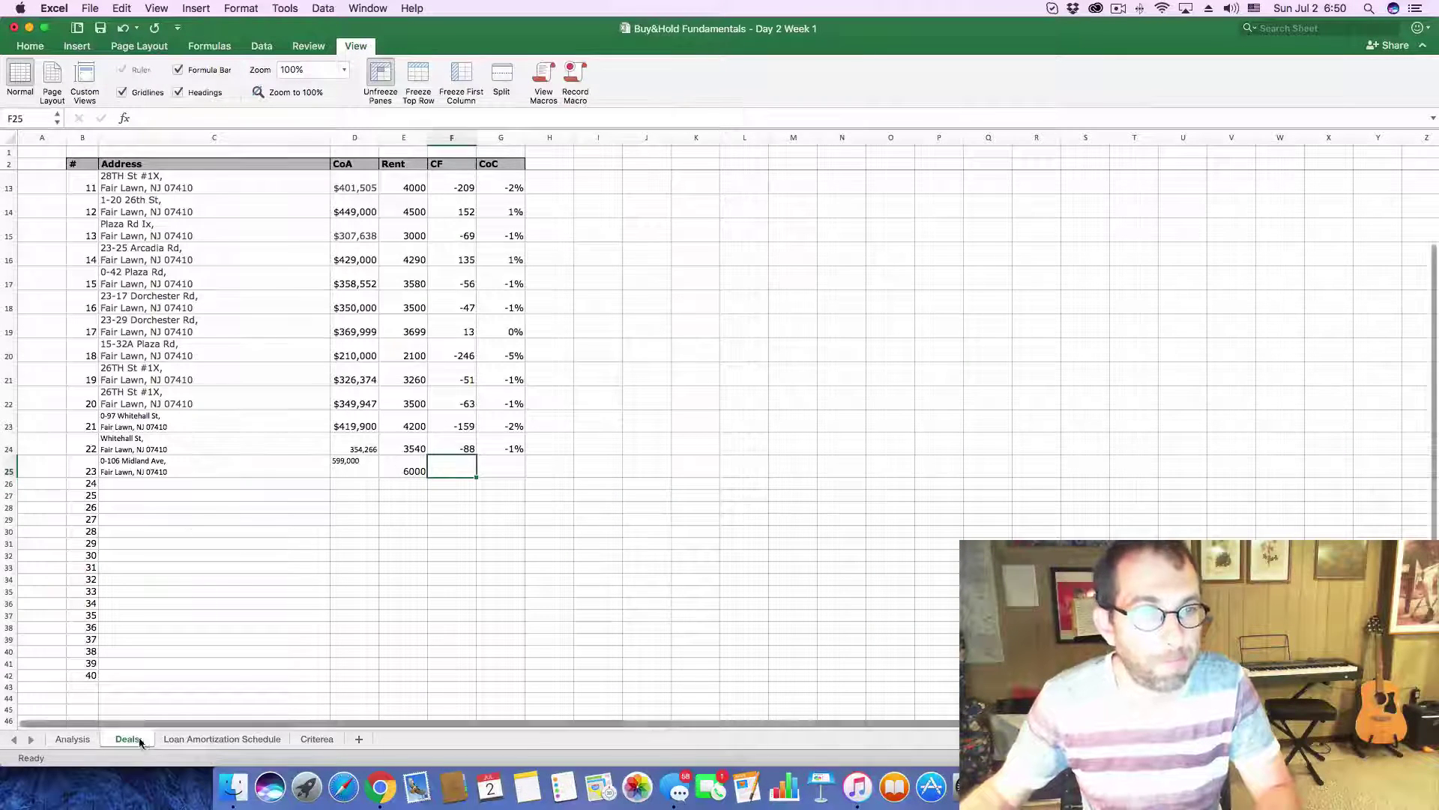
click(67, 739)
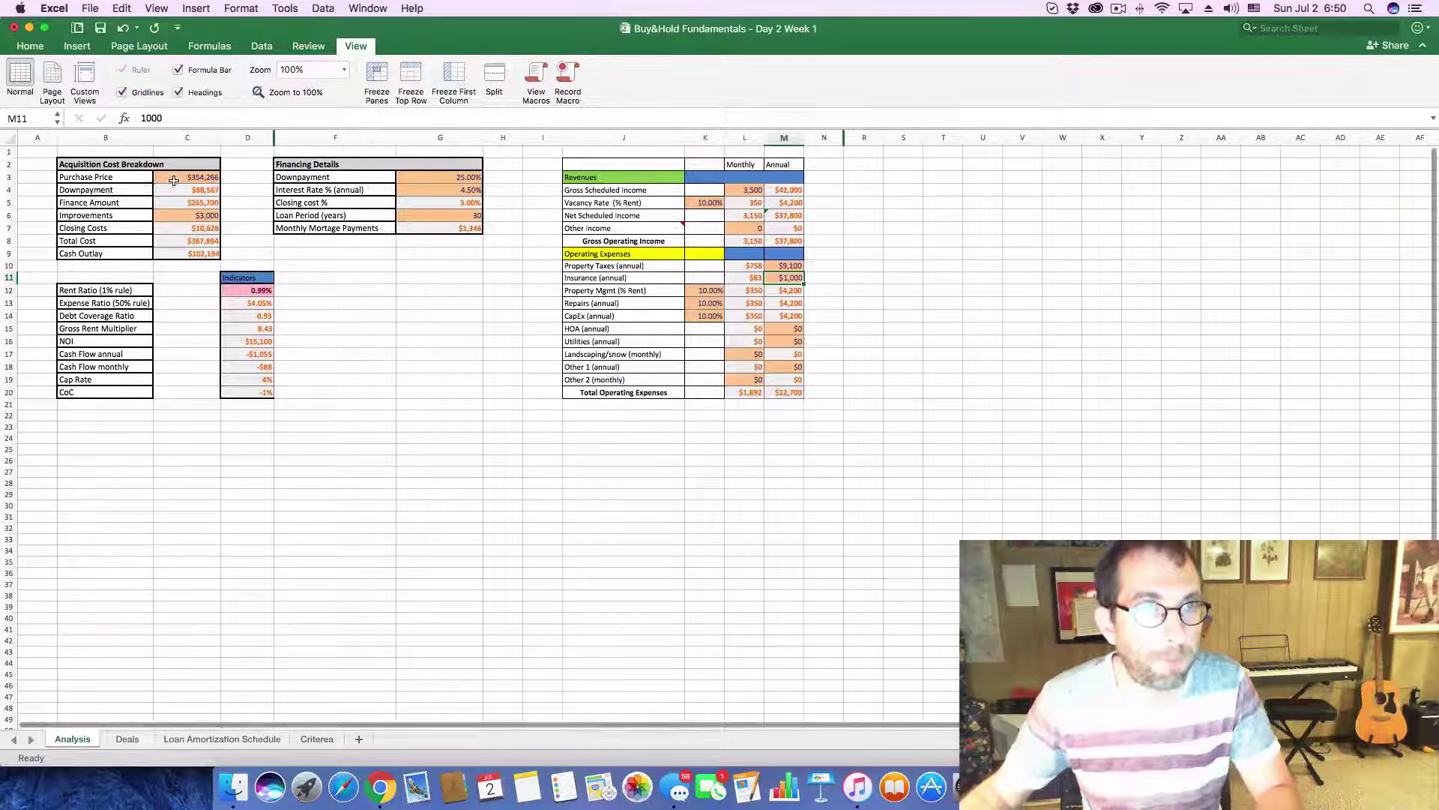
click(173, 178)
drag(179, 117, 75, 111)
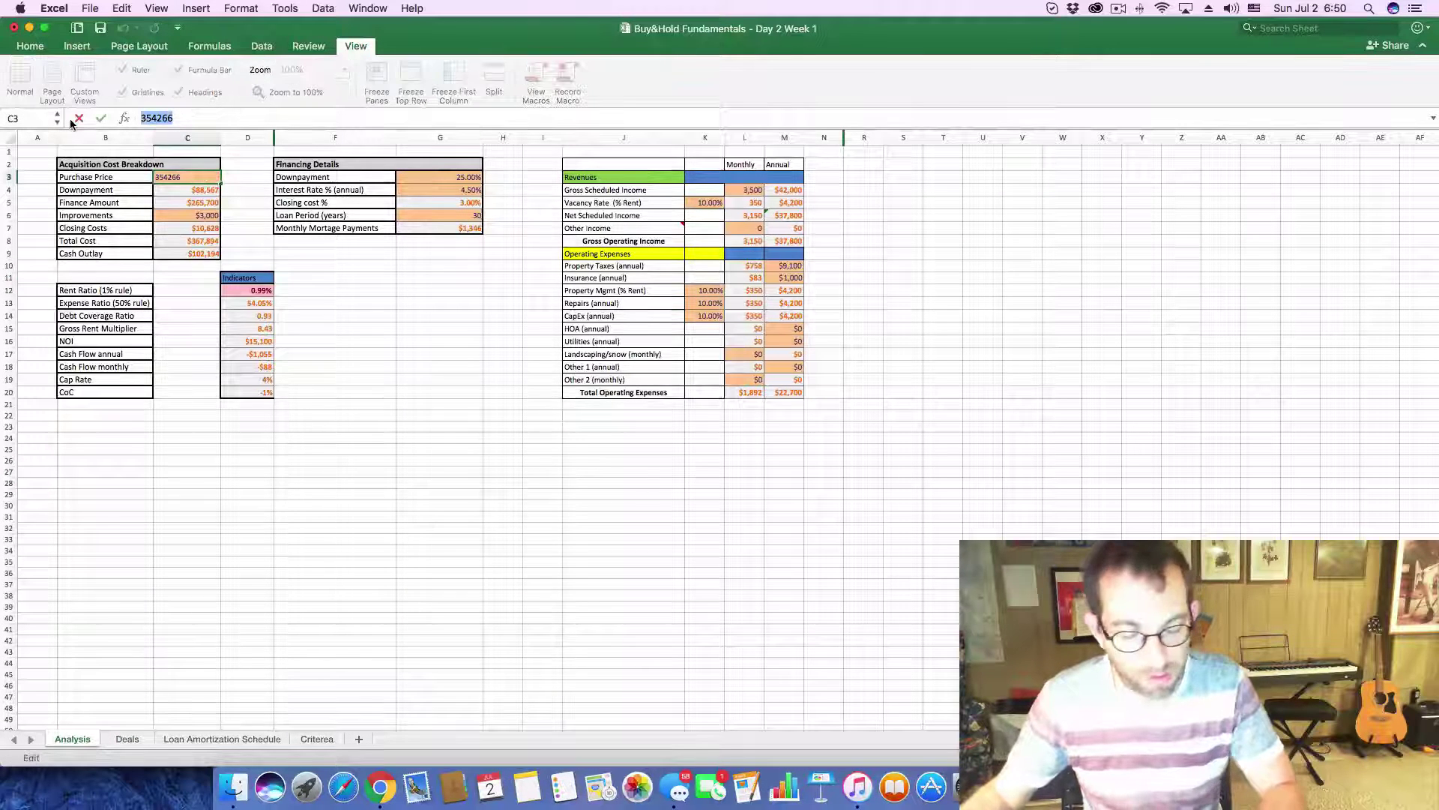
key(BackSpace)
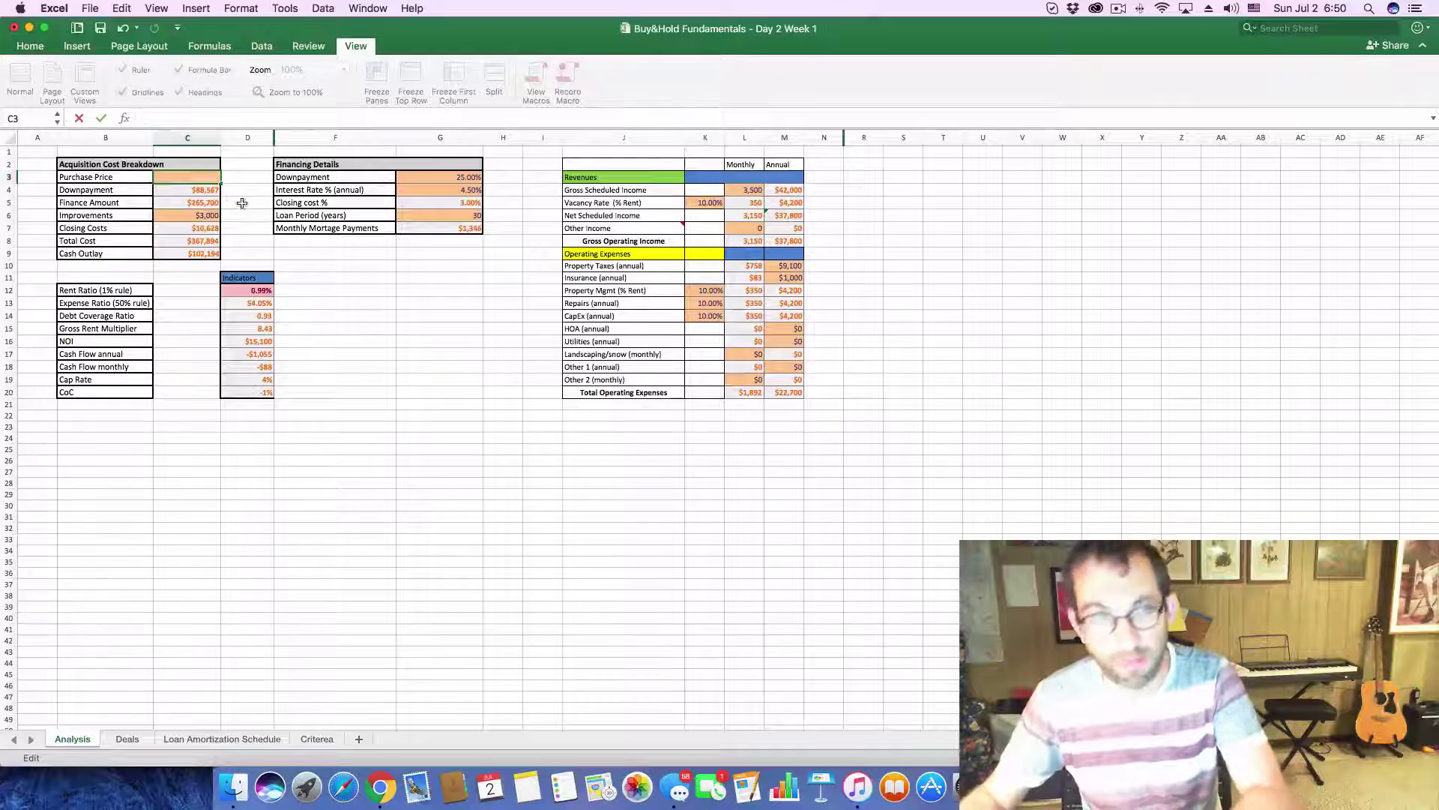
key(super+v)
key(Return)
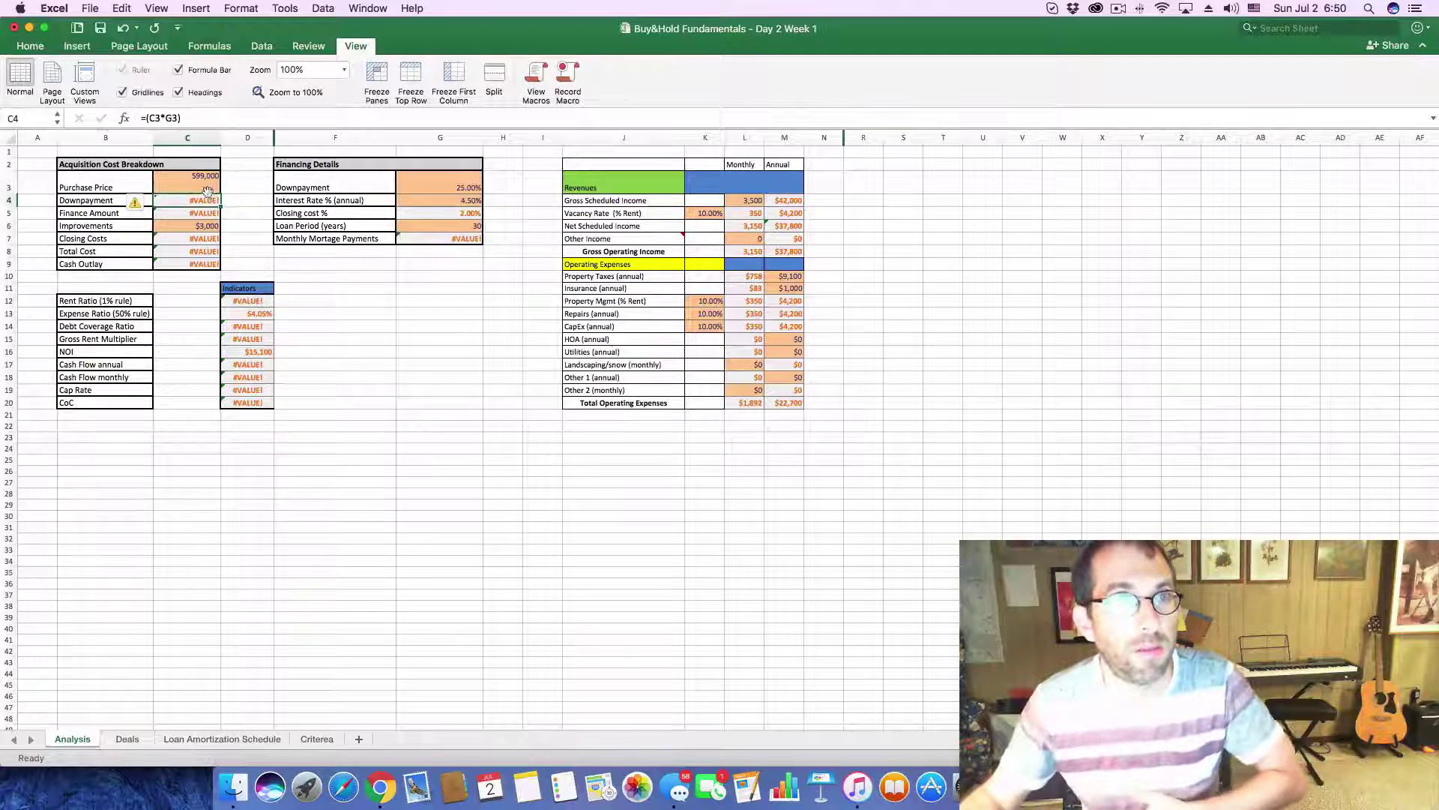
click(208, 188)
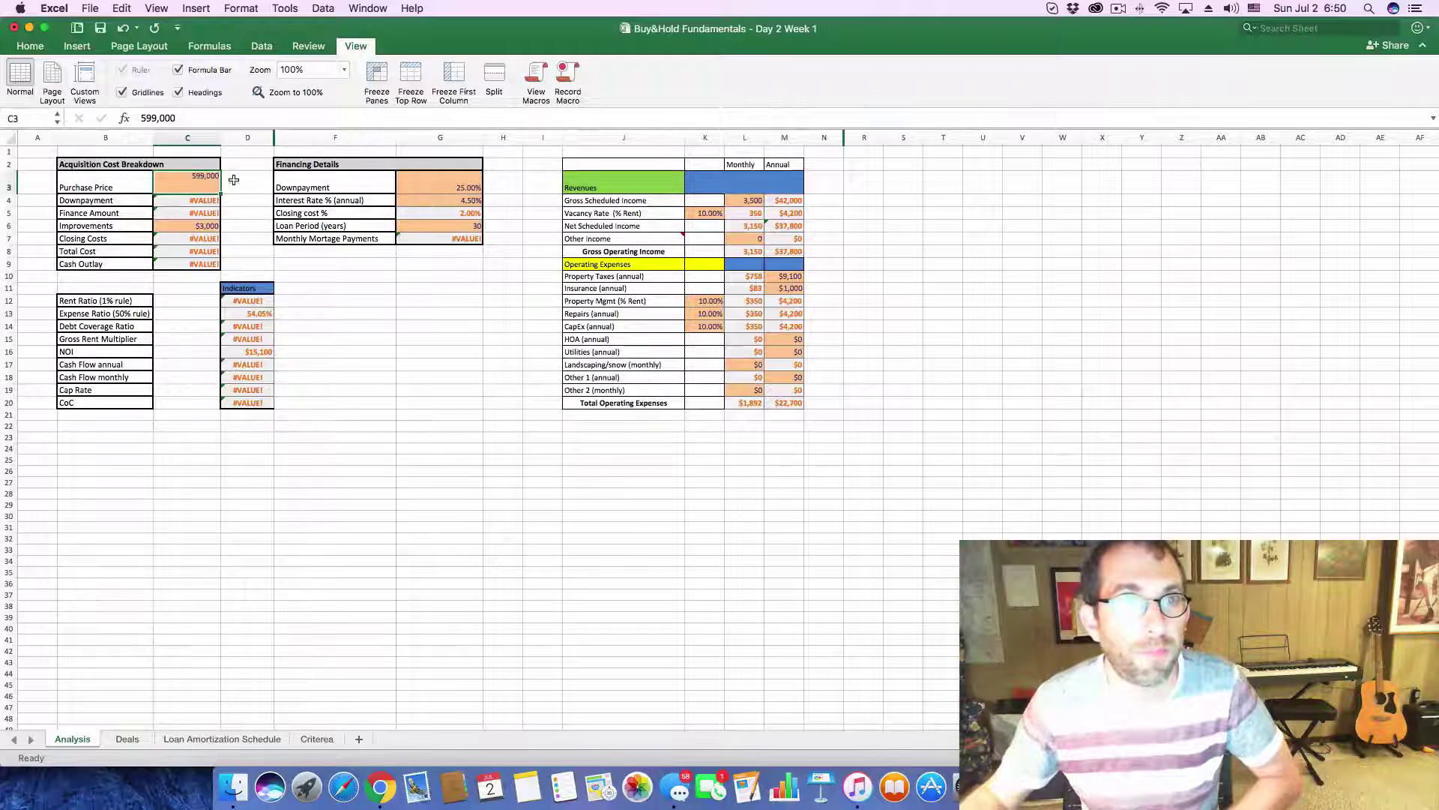
key(super+z)
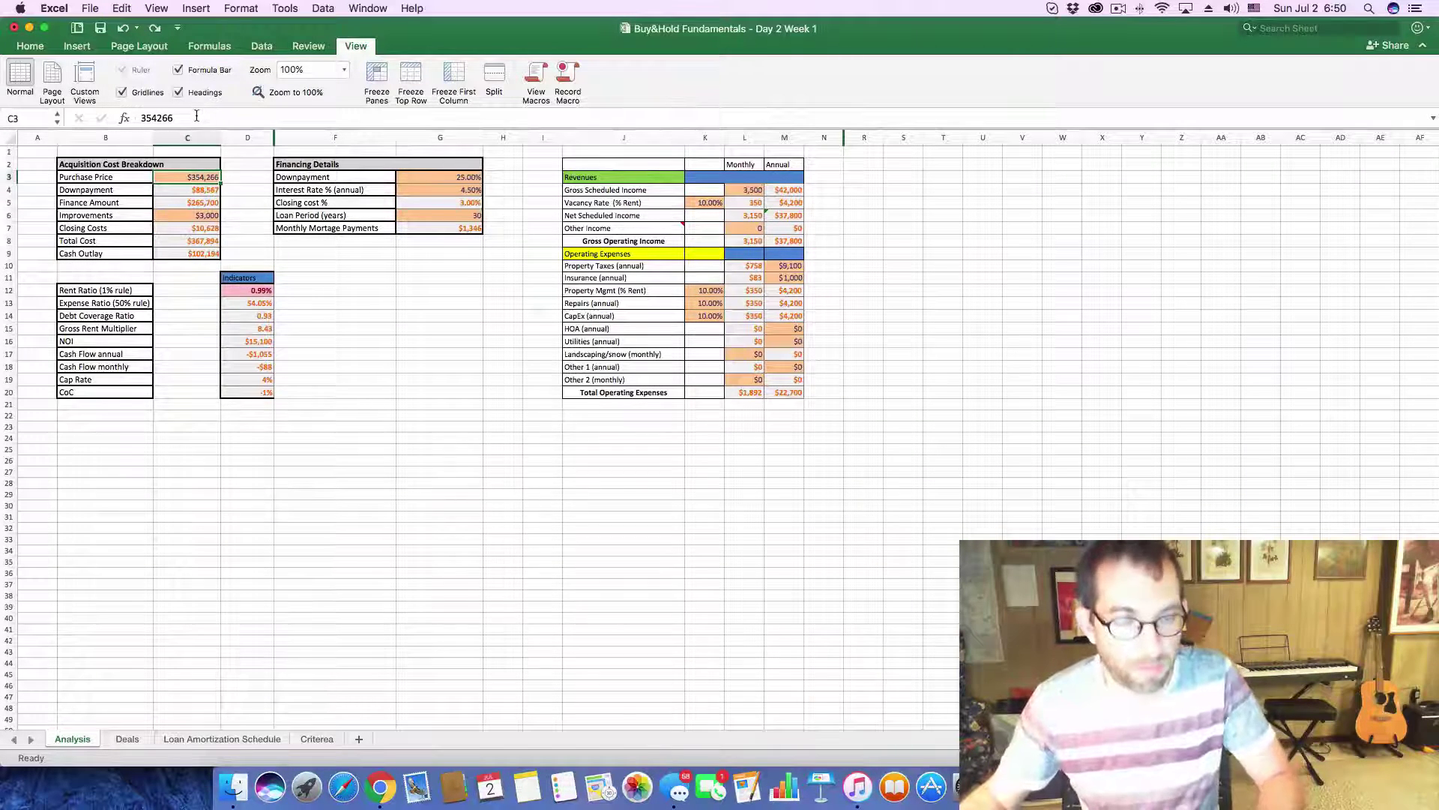
- Check the Zillow listing and return to the spreadsheet
key(super+Tab)
scroll(660, 330, up, 10)
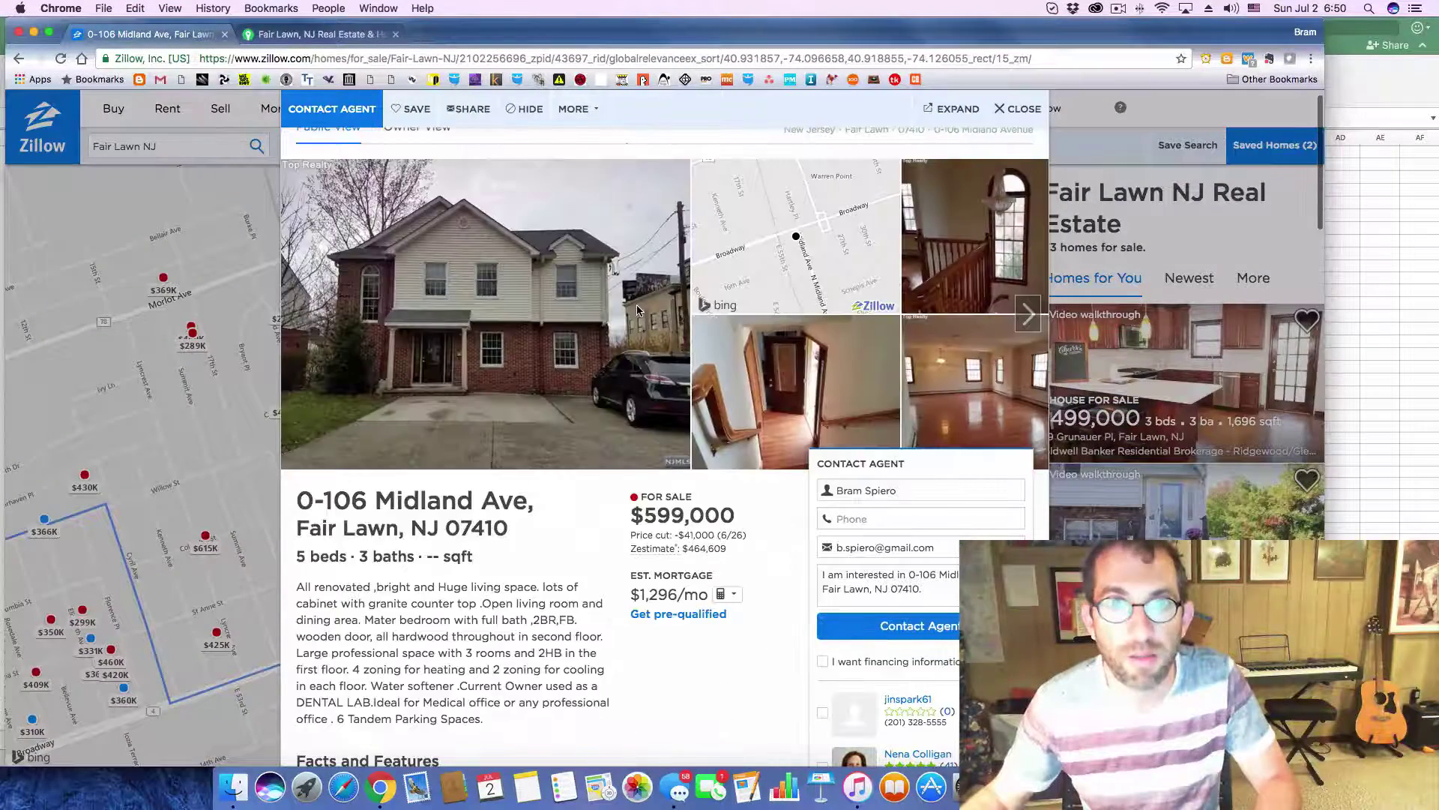
key(super+Tab)
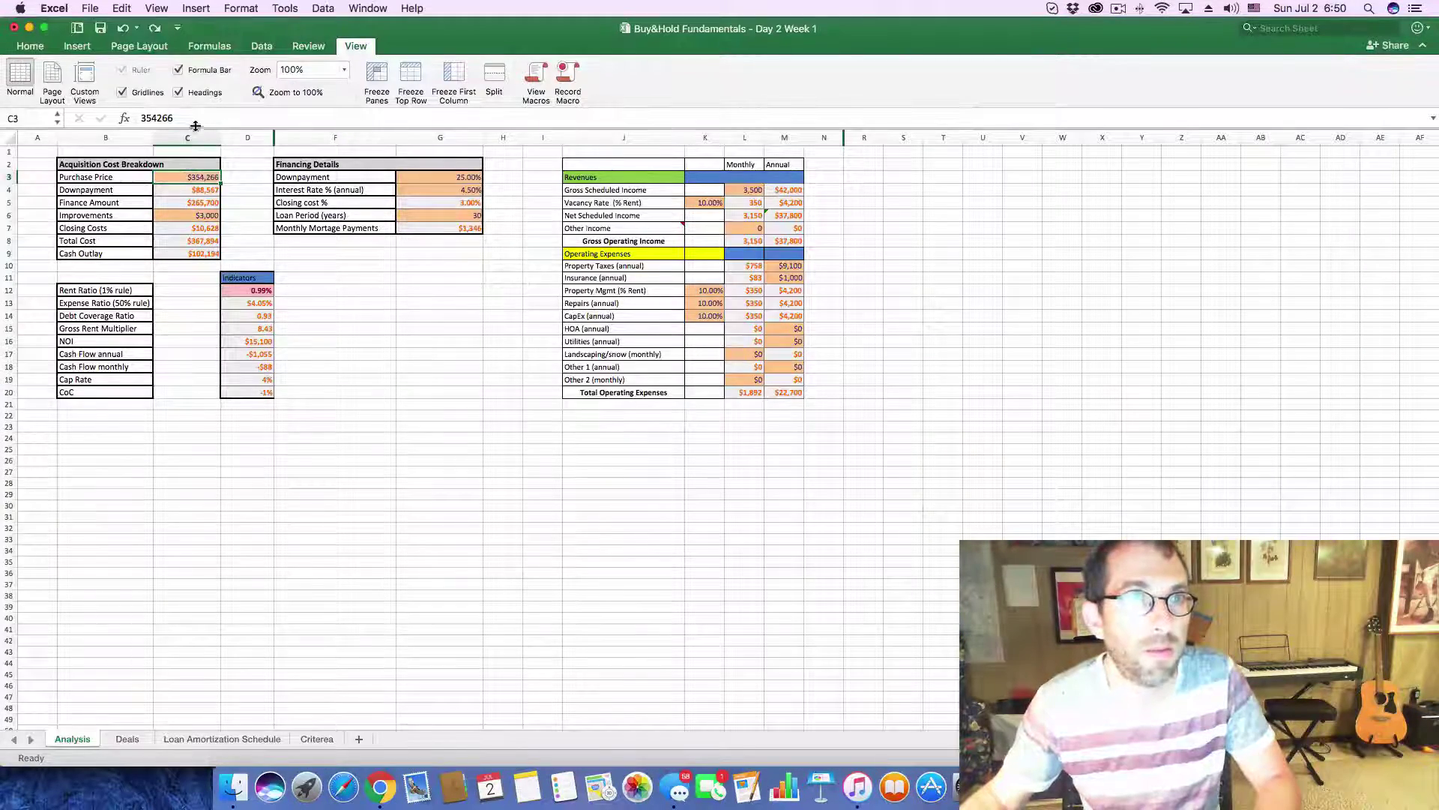
- Enter purchase price 599,000 in C3, monthly income 6000 in L4 and property taxes 14,000 in M10
drag(178, 118, 126, 112)
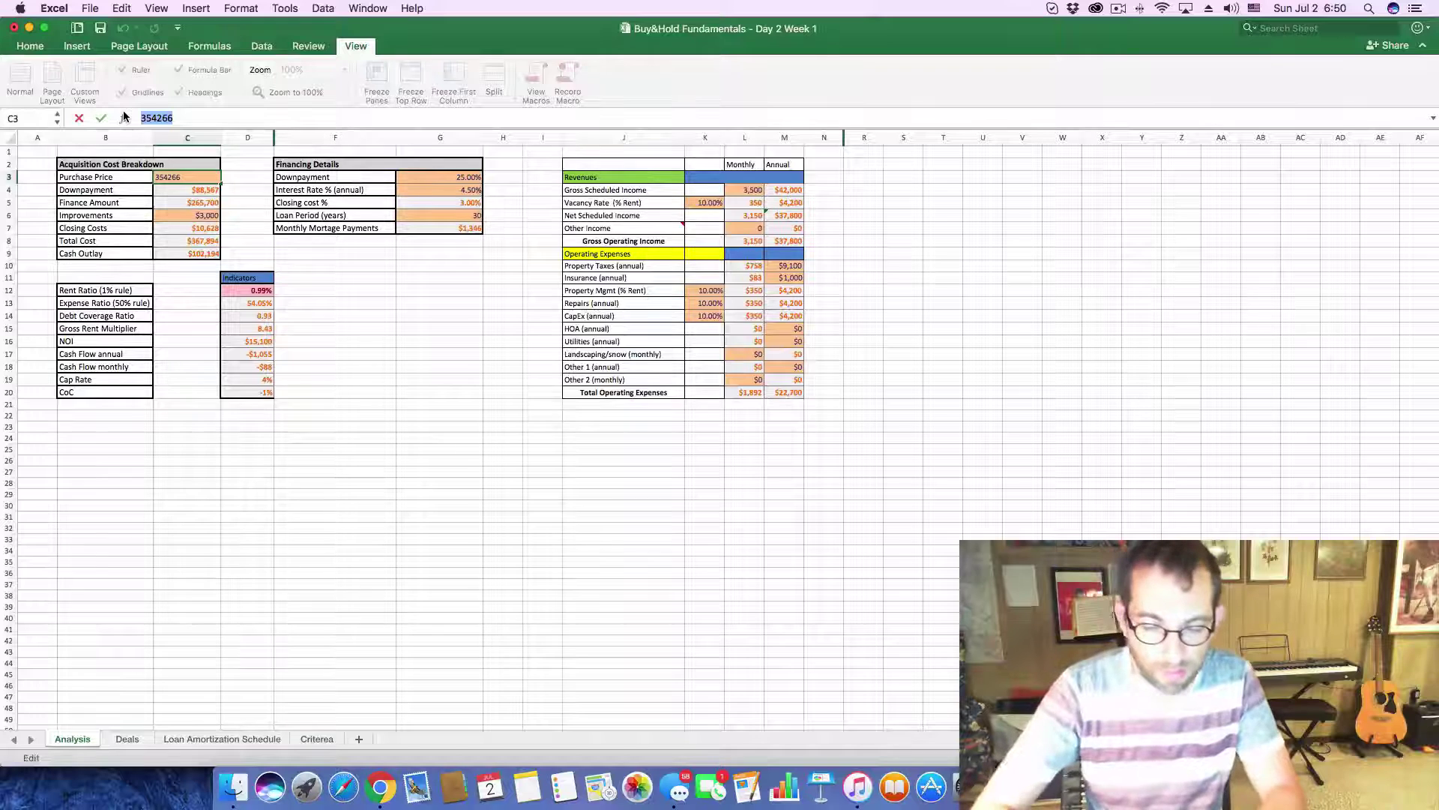
text(599,00)
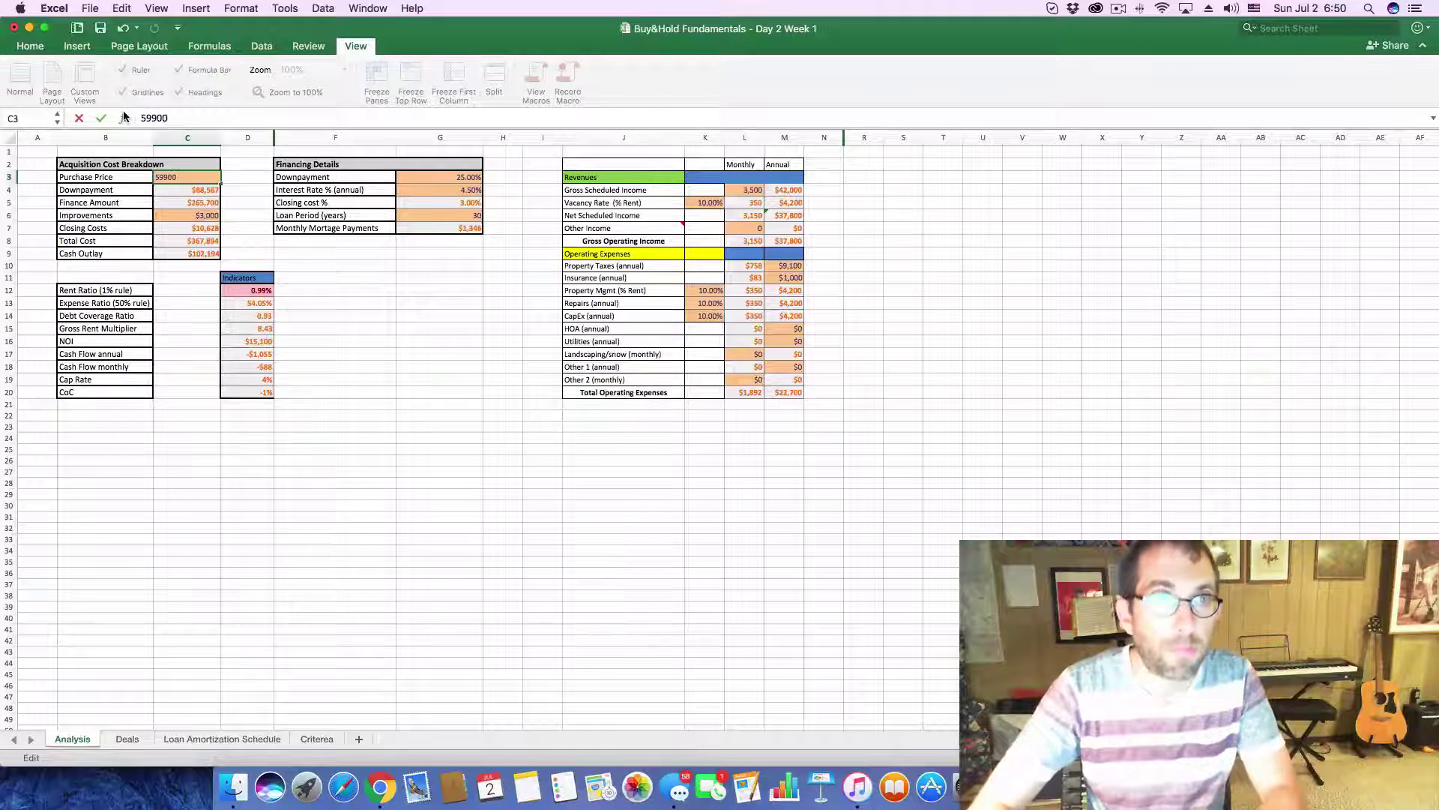
text(0)
key(Return)
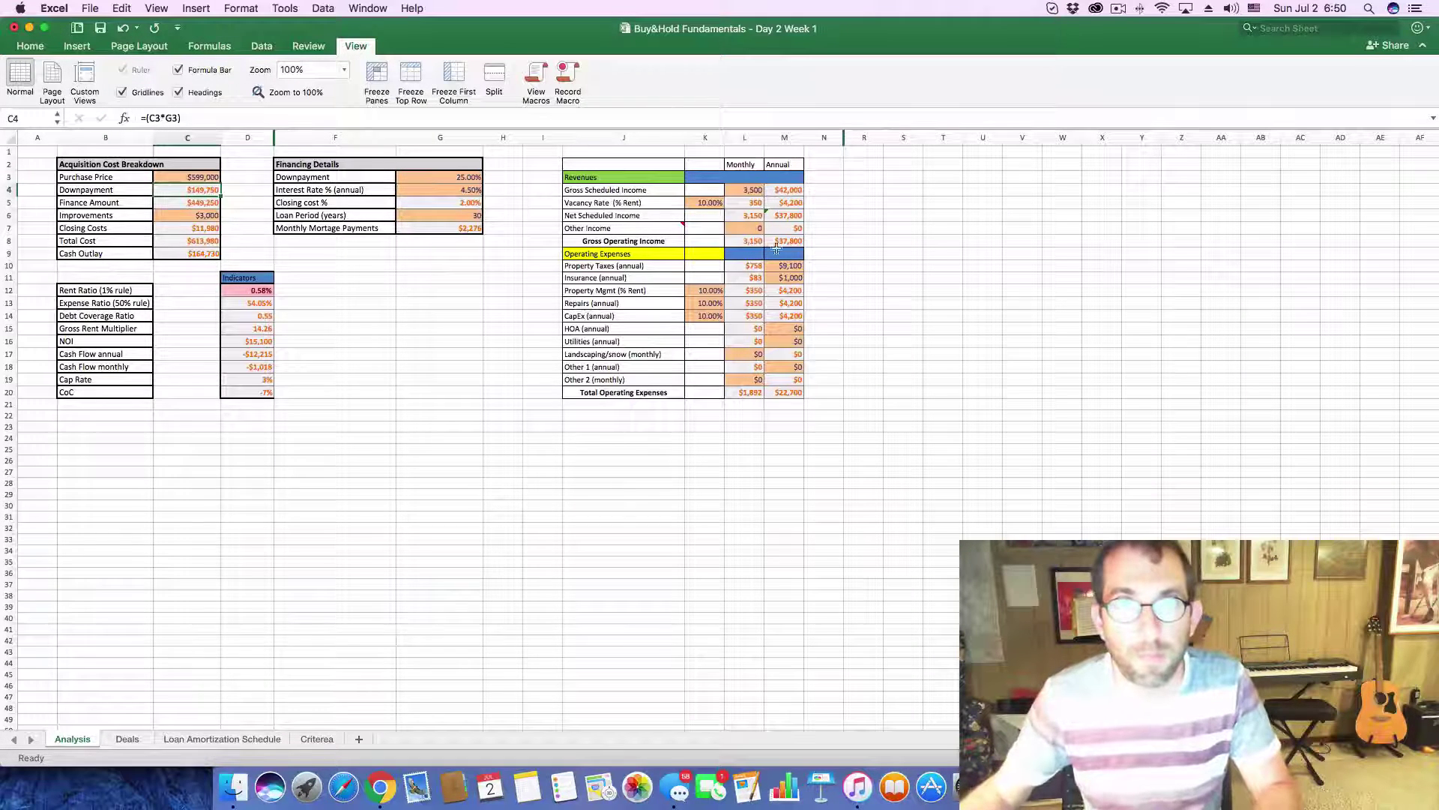
click(752, 189)
text(6000)
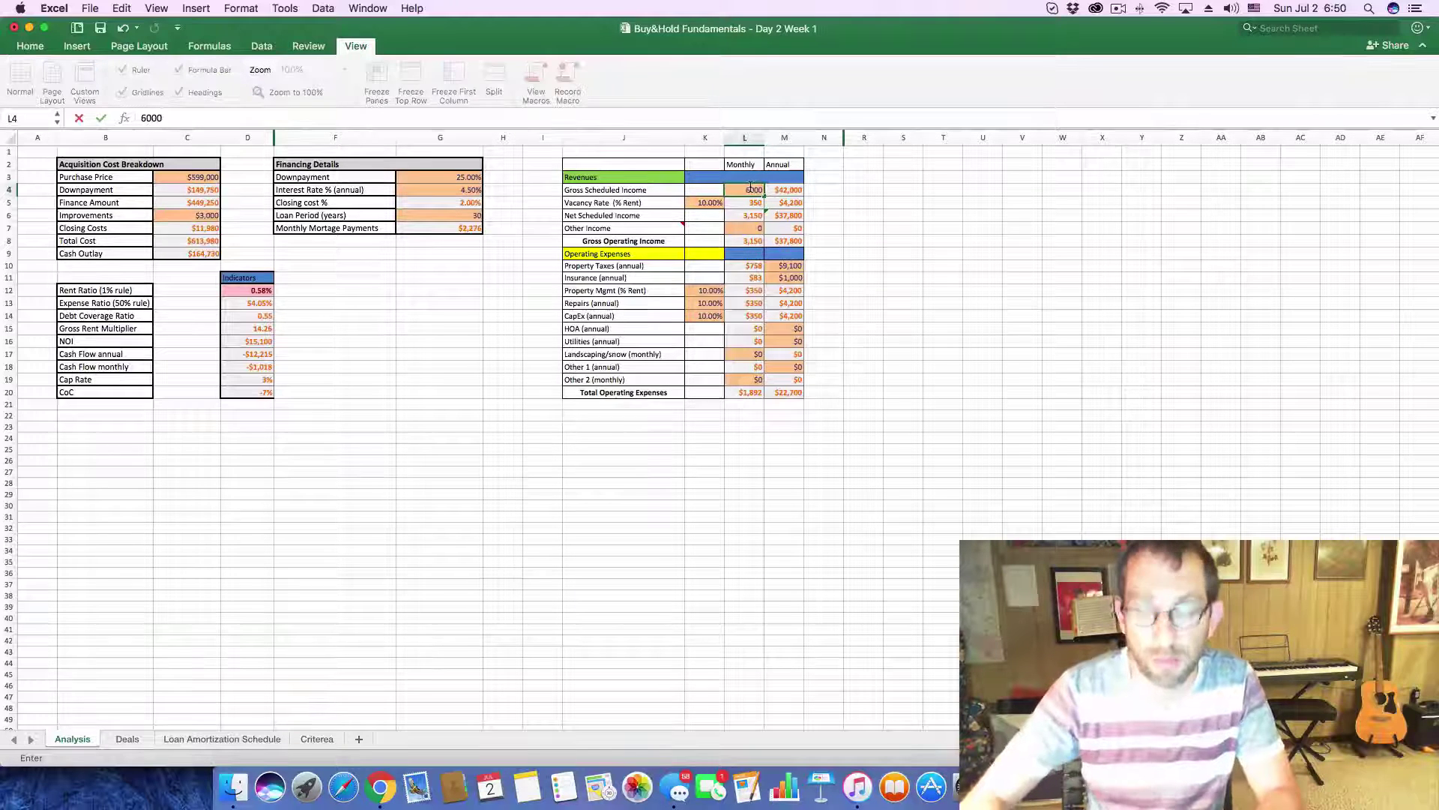
key(Return)
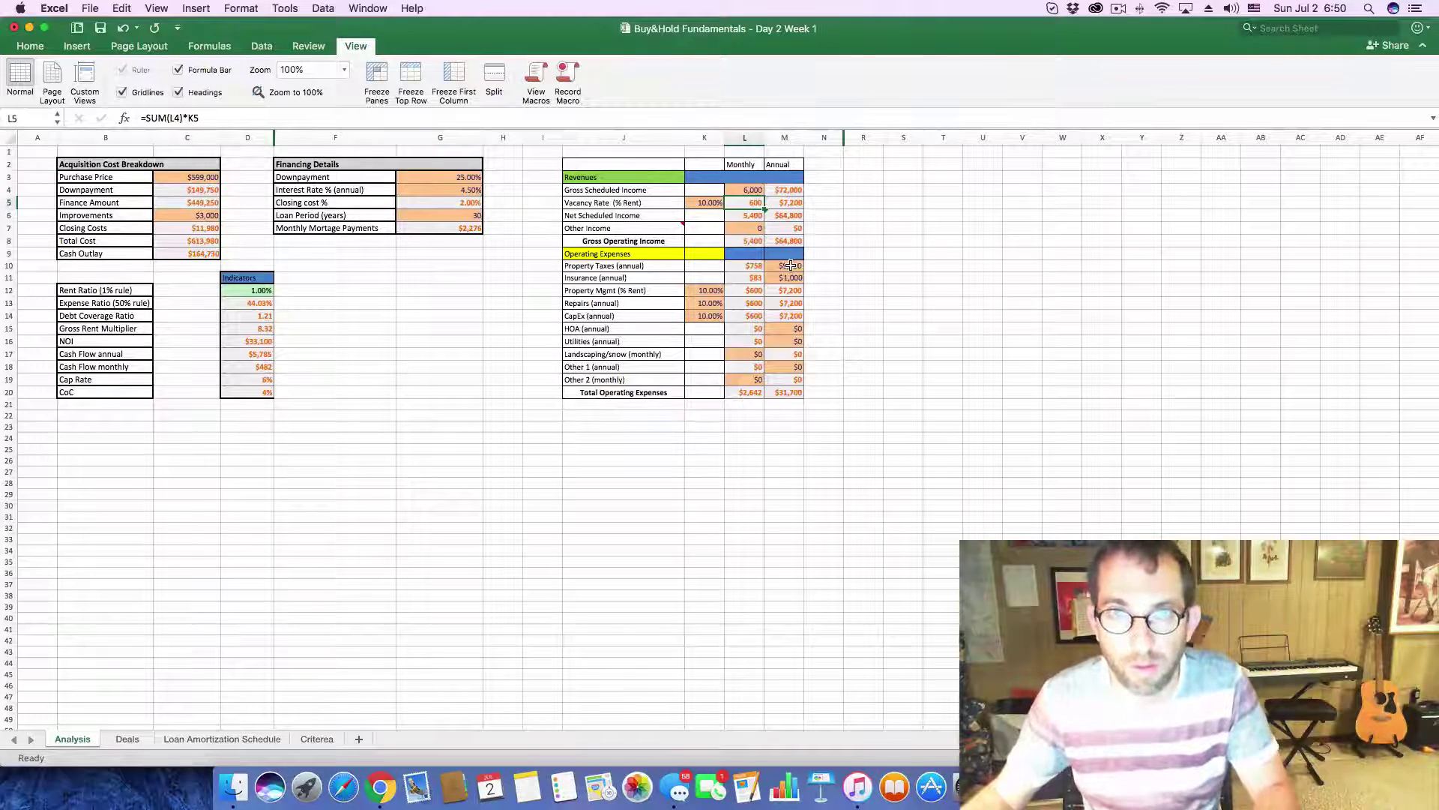
click(790, 265)
text(14,0)
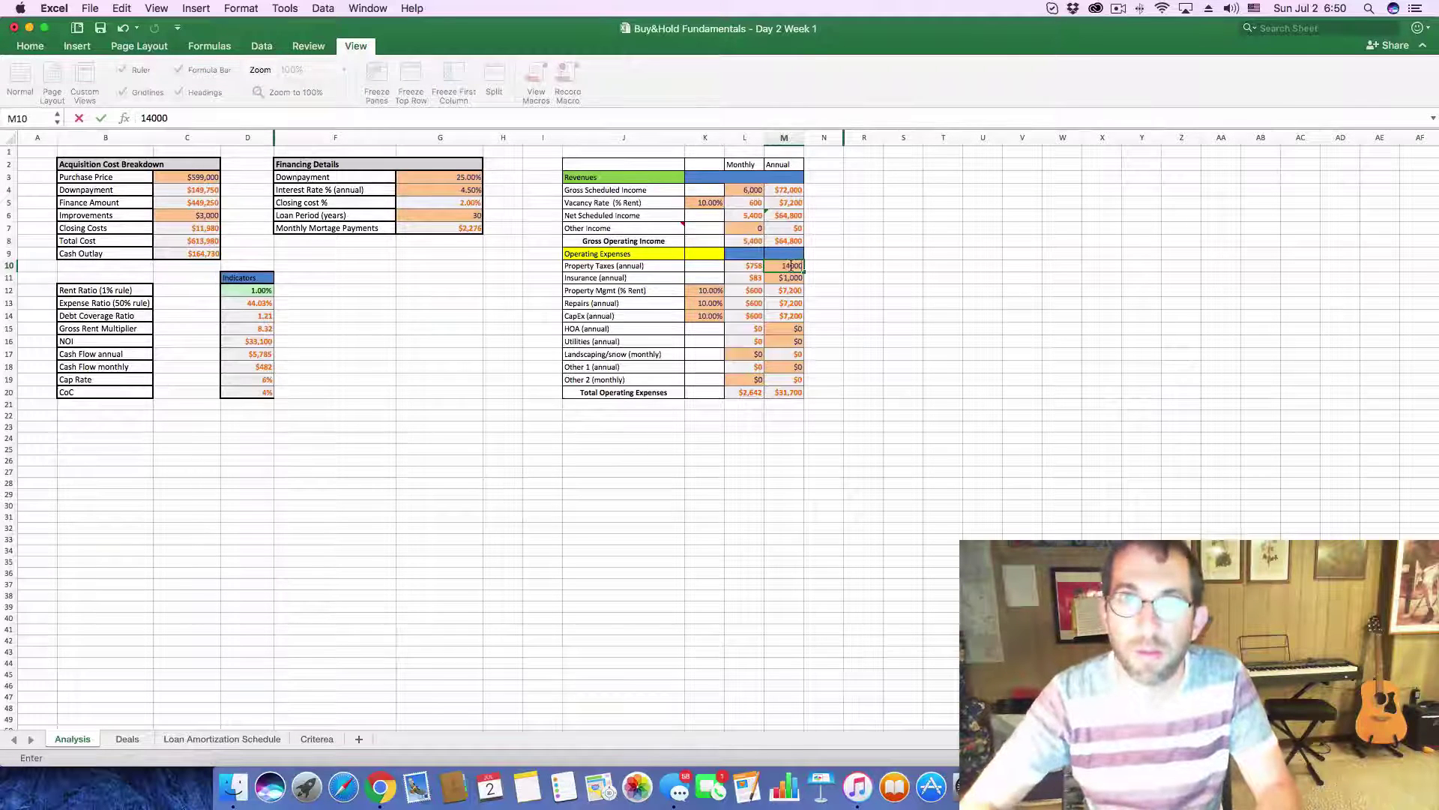
text(00)
key(Return)
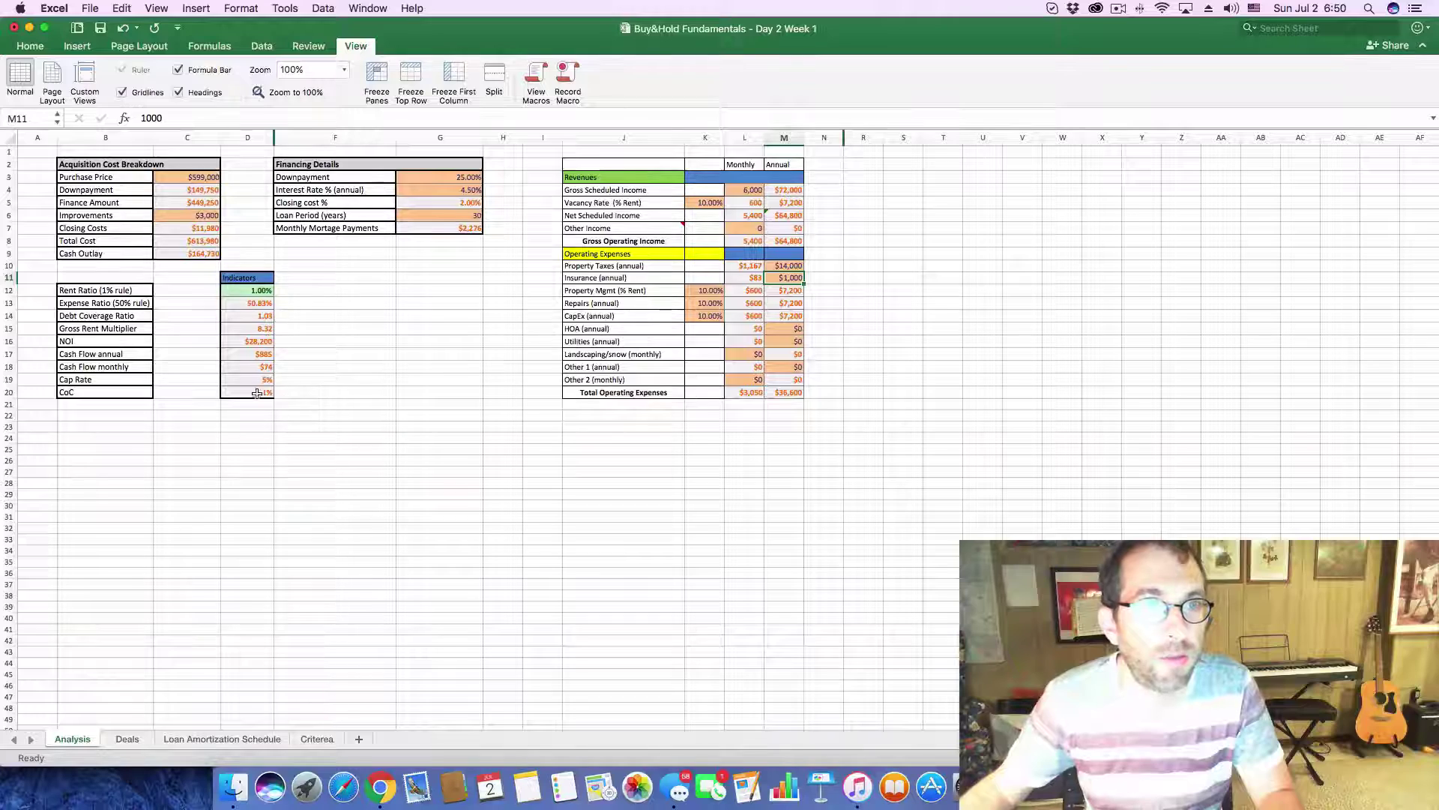
key(super+Tab)
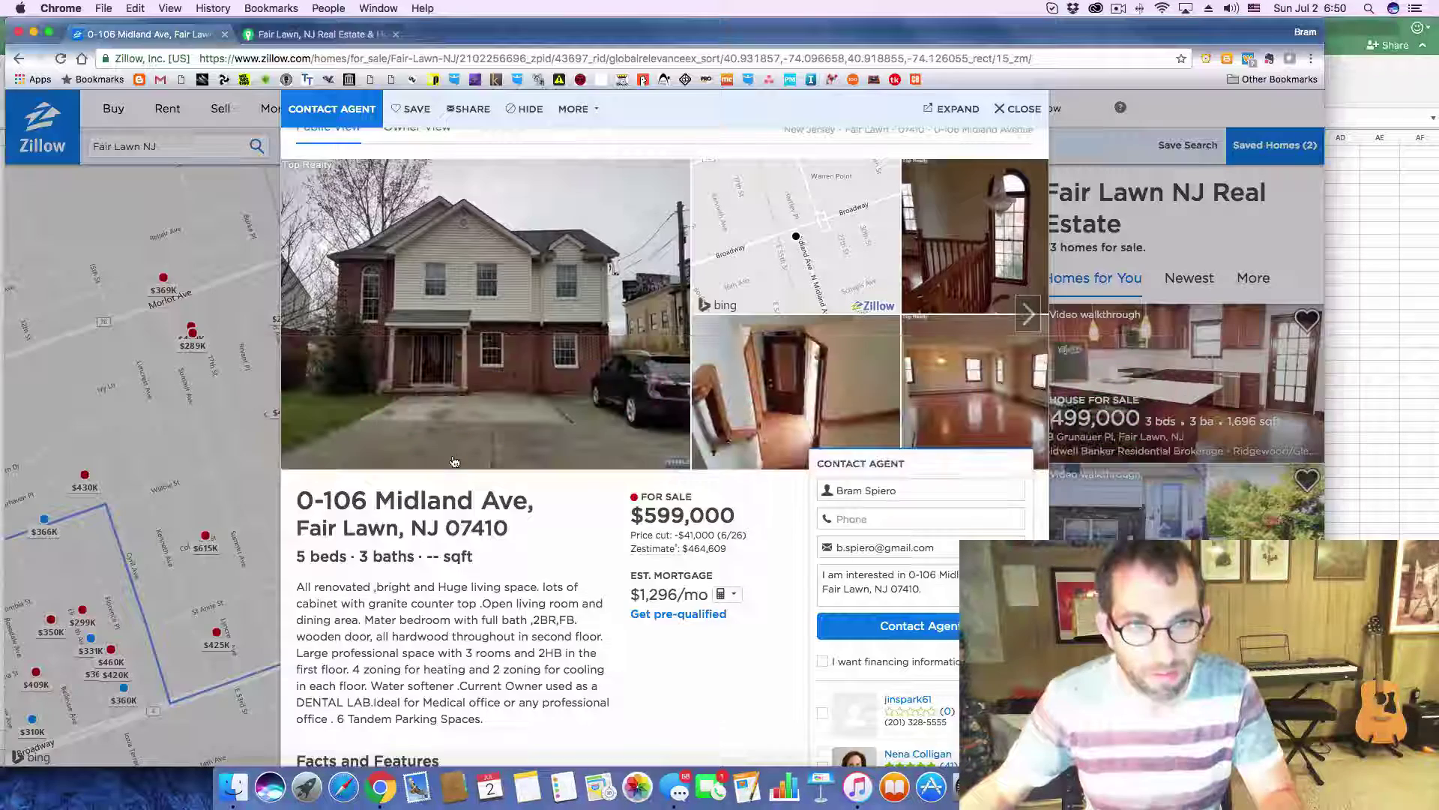
- Record 74 cash flow and 1% CoC for Midland Ave in Deals row 23, then close the Zillow listing
key(super+Tab)
click(126, 738)
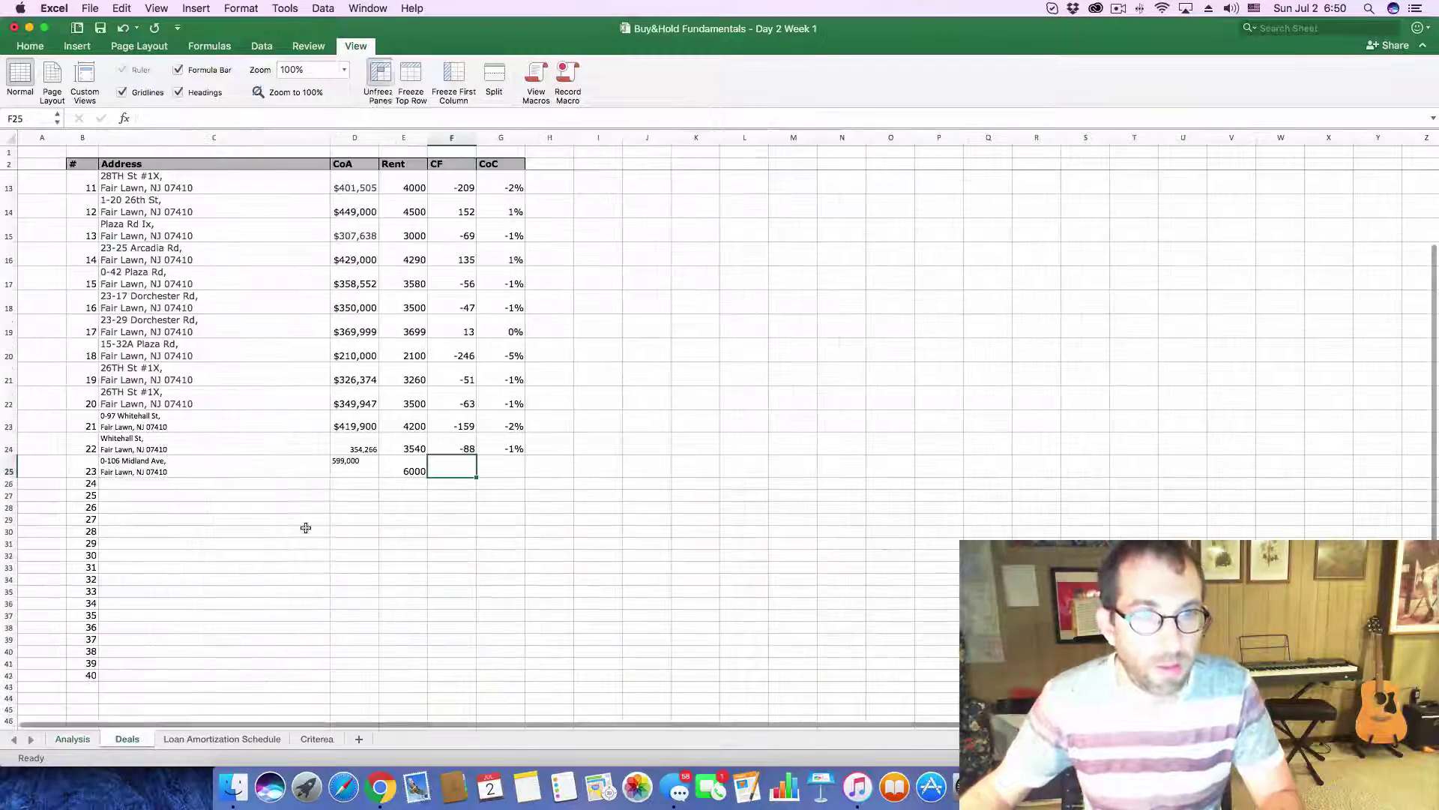
key(super+Tab)
key(super+Tab)
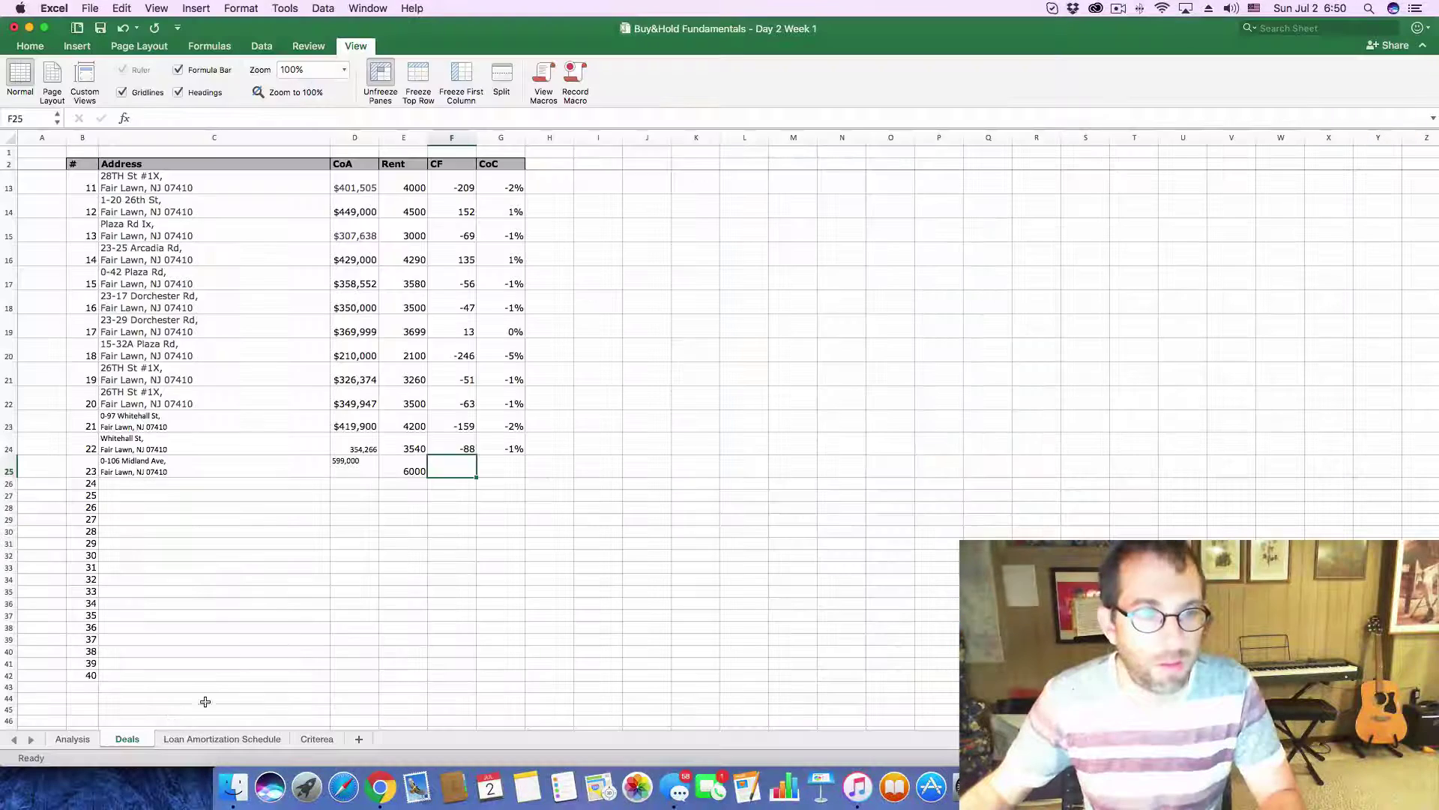
click(87, 739)
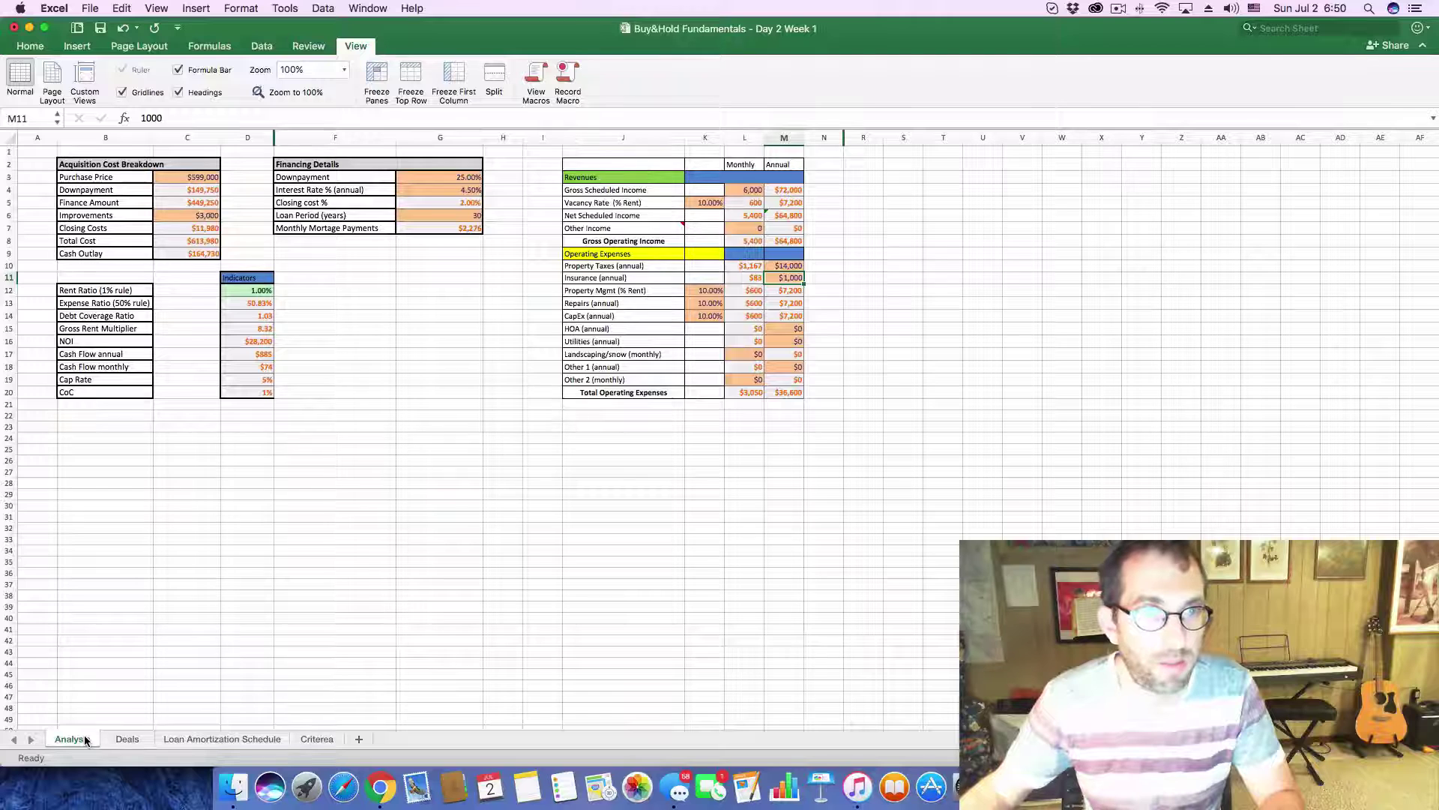
click(125, 740)
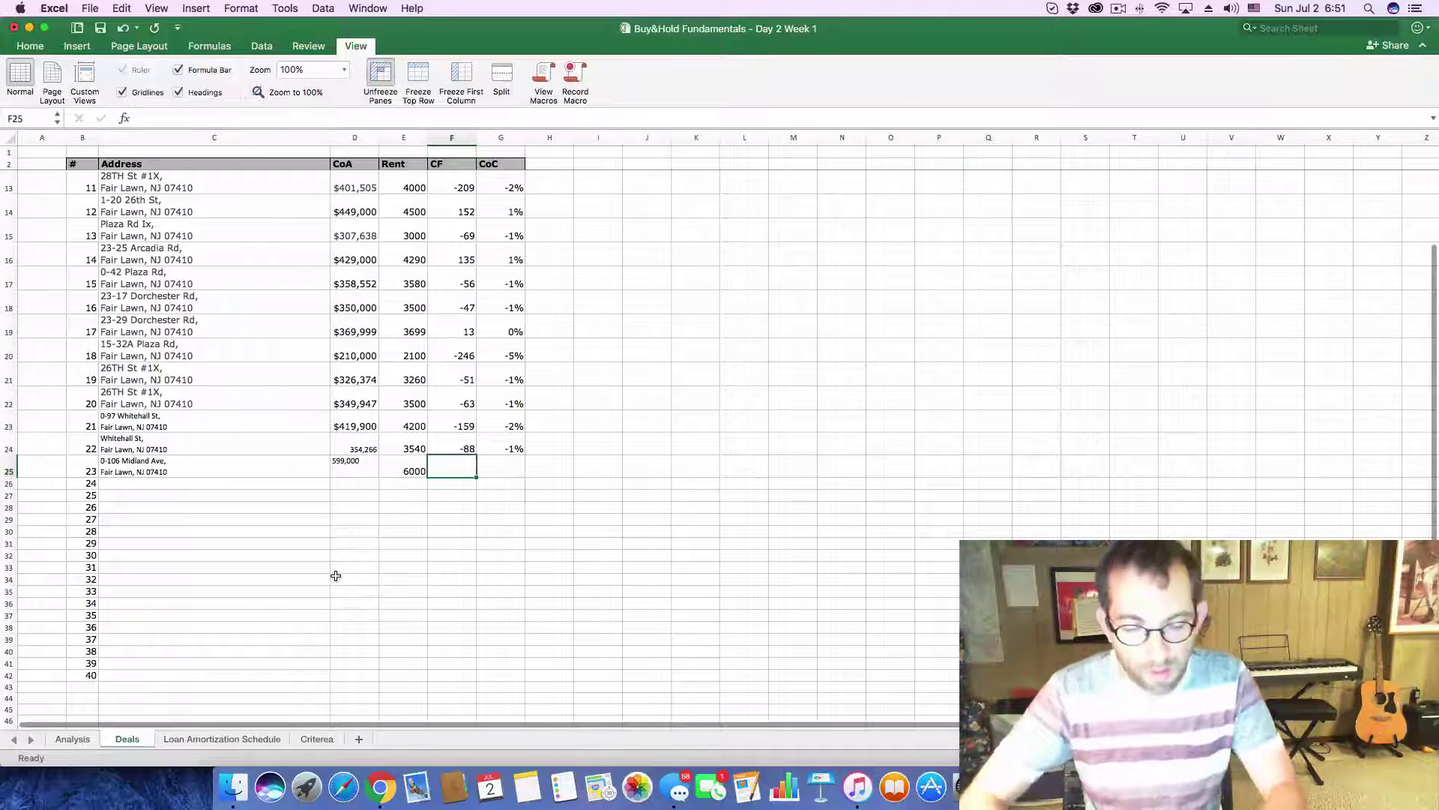
text(74)
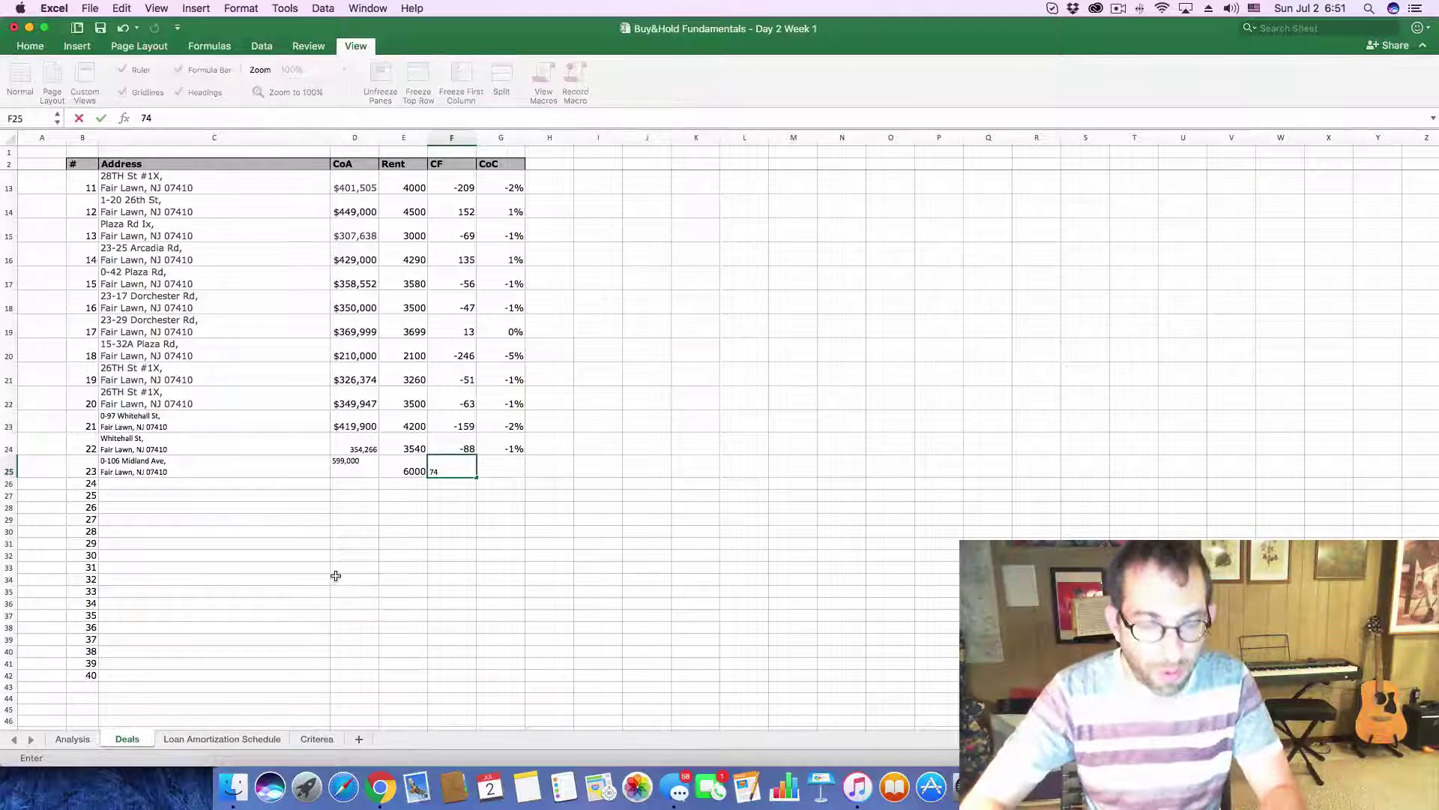
key(Tab)
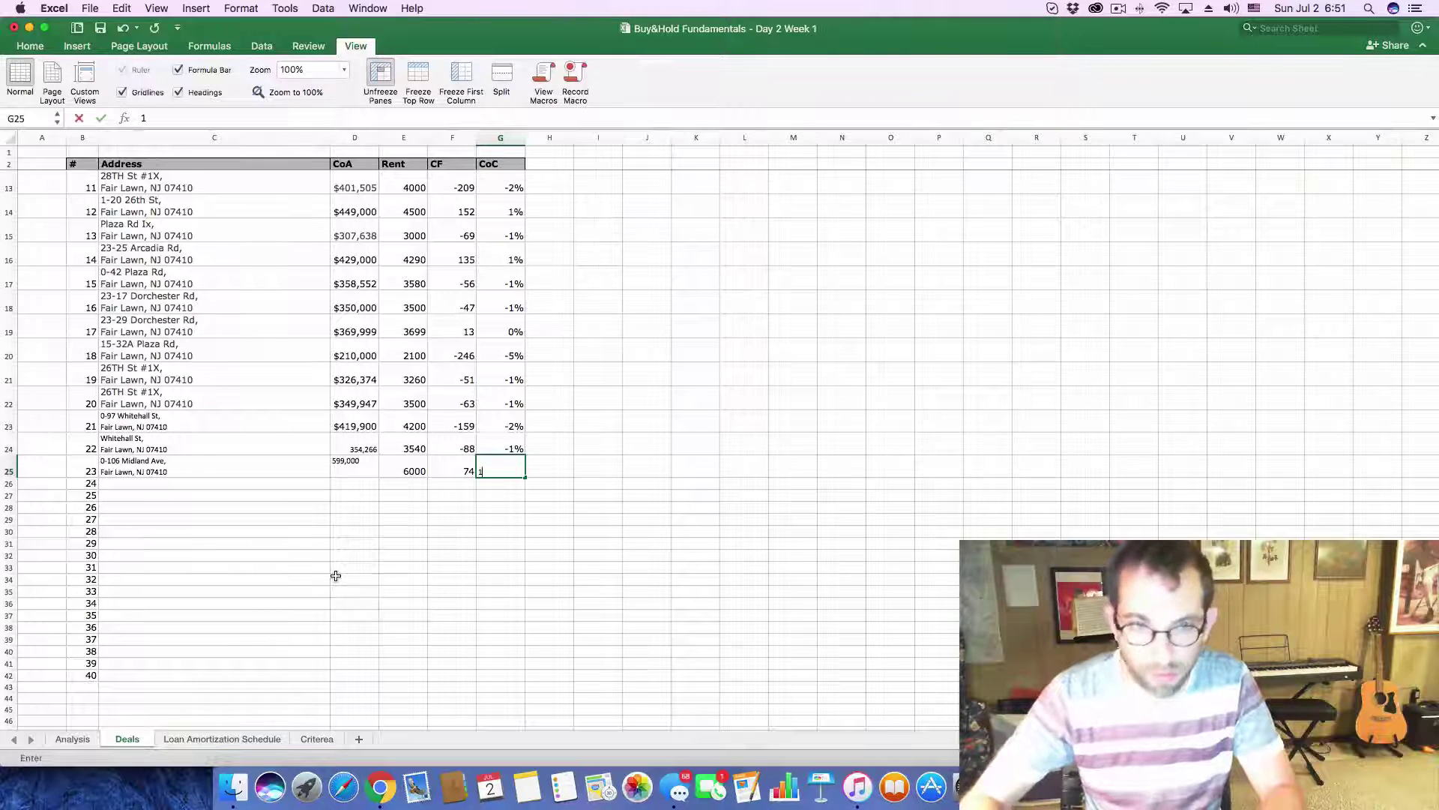
click(567, 555)
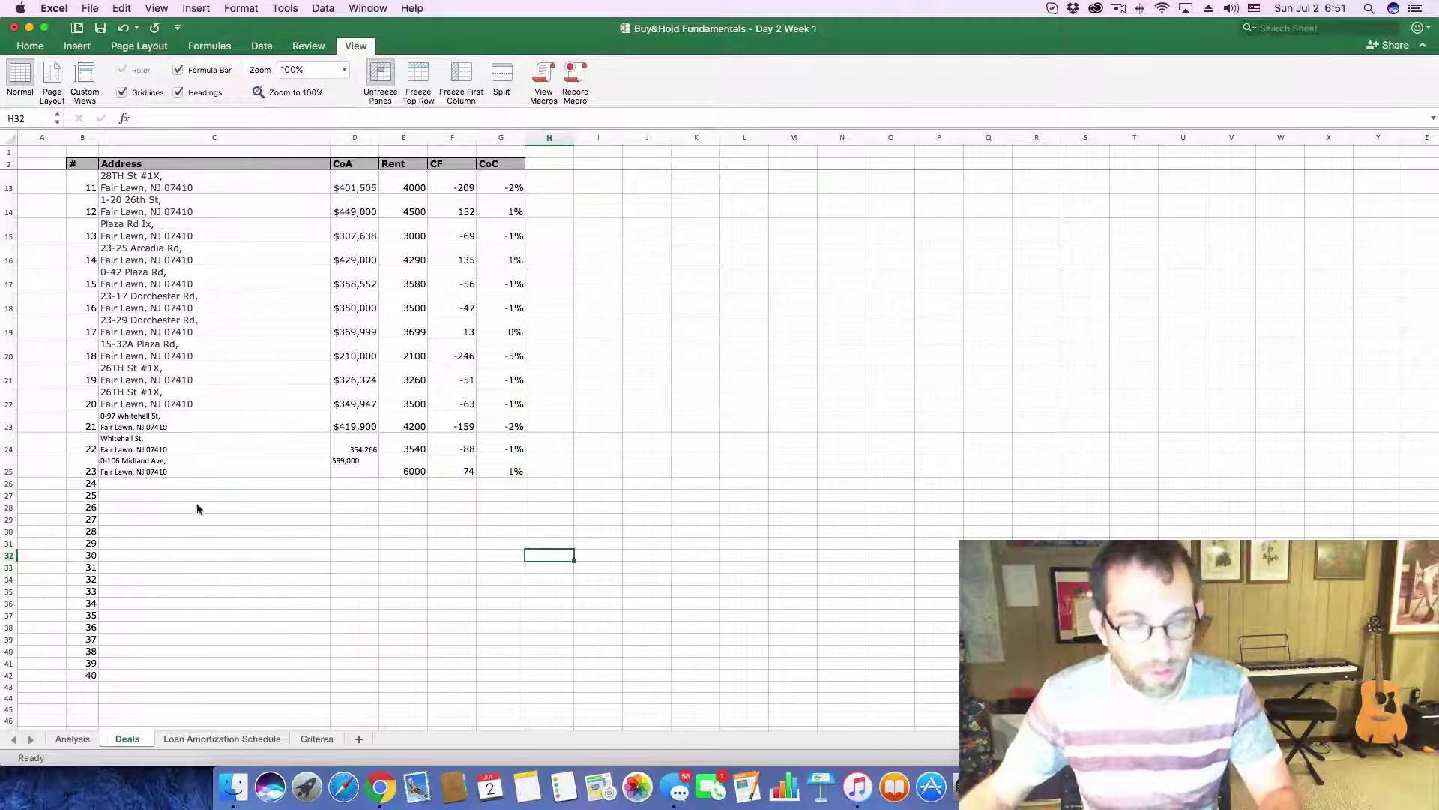
key(super+Tab)
click(1023, 109)
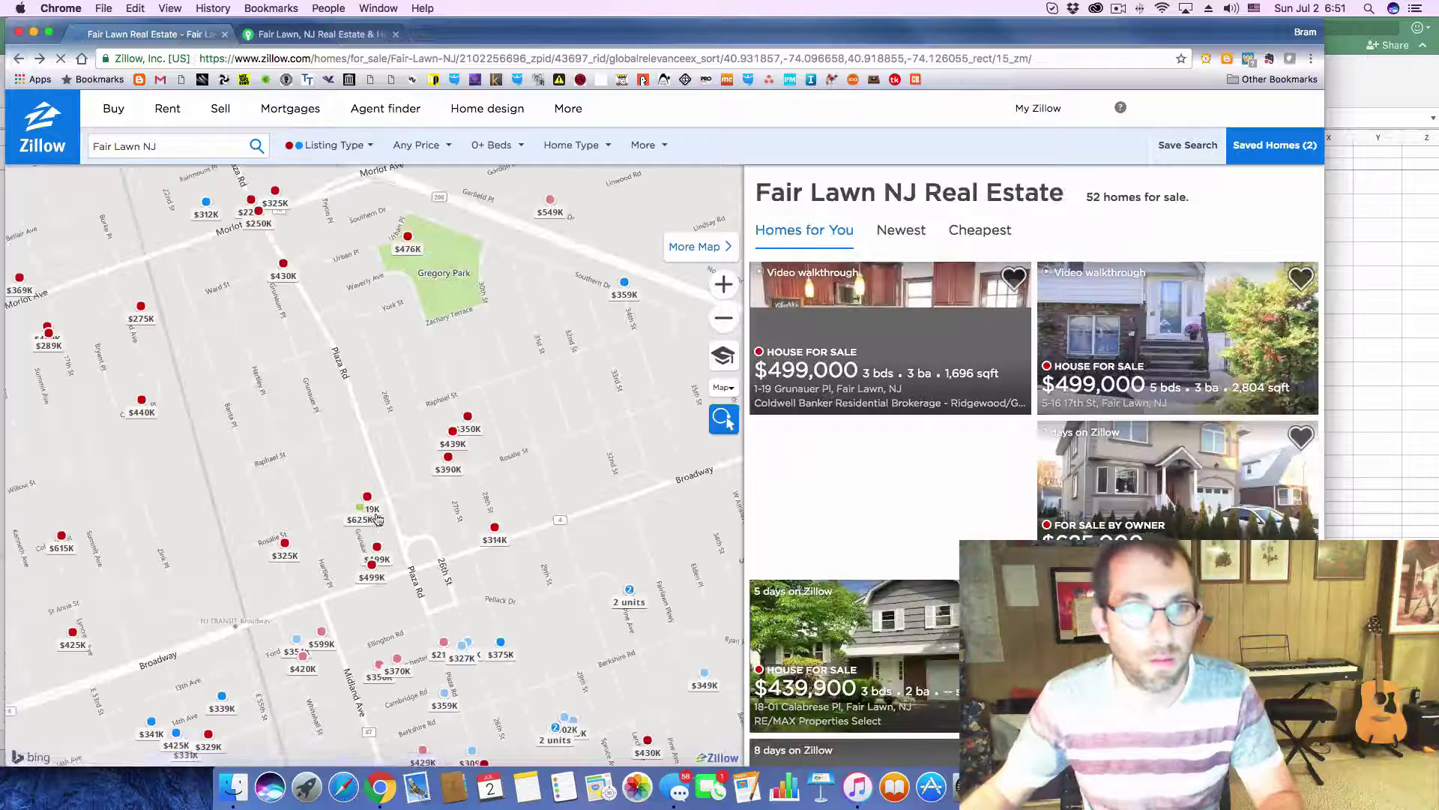
mouse_move(282, 542)
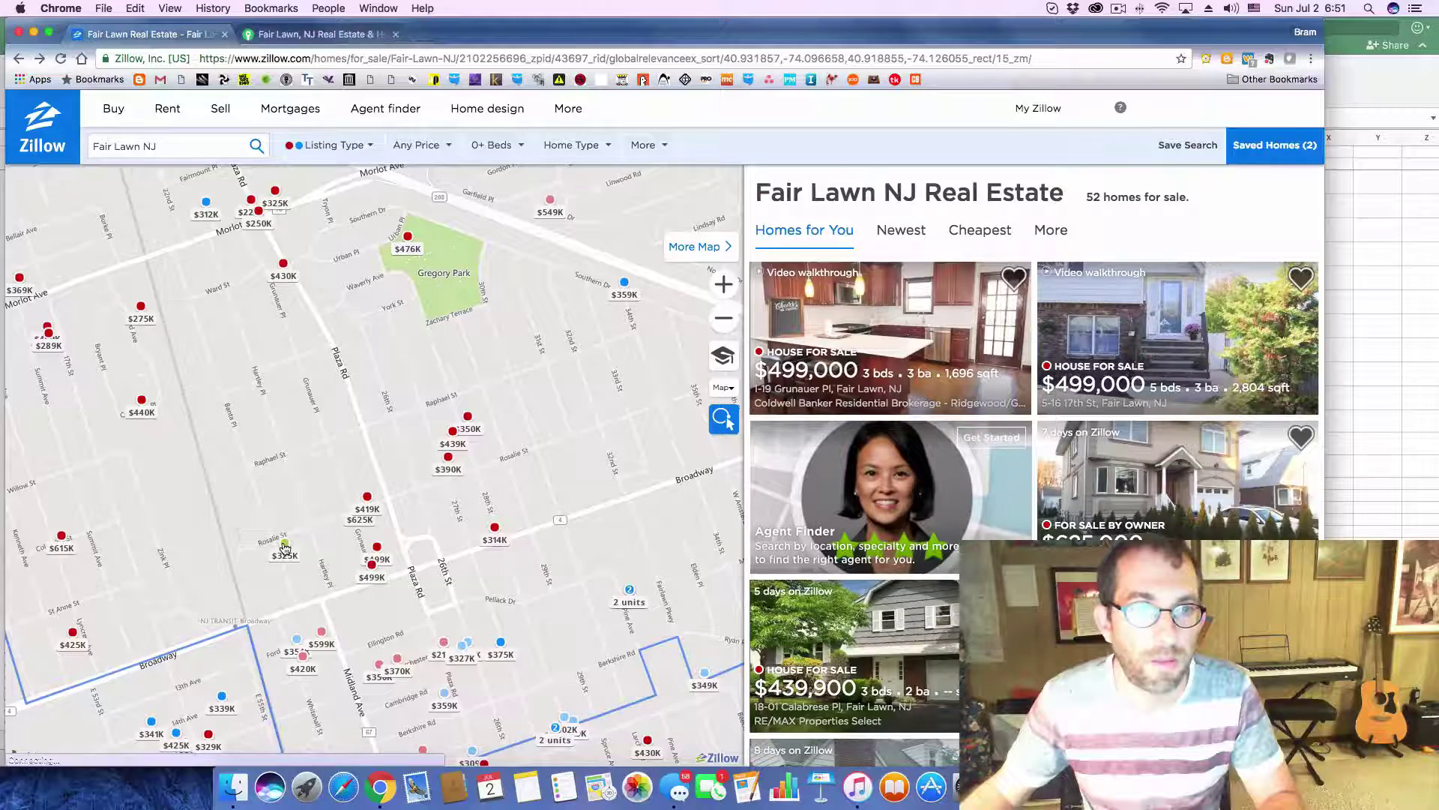
click(284, 546)
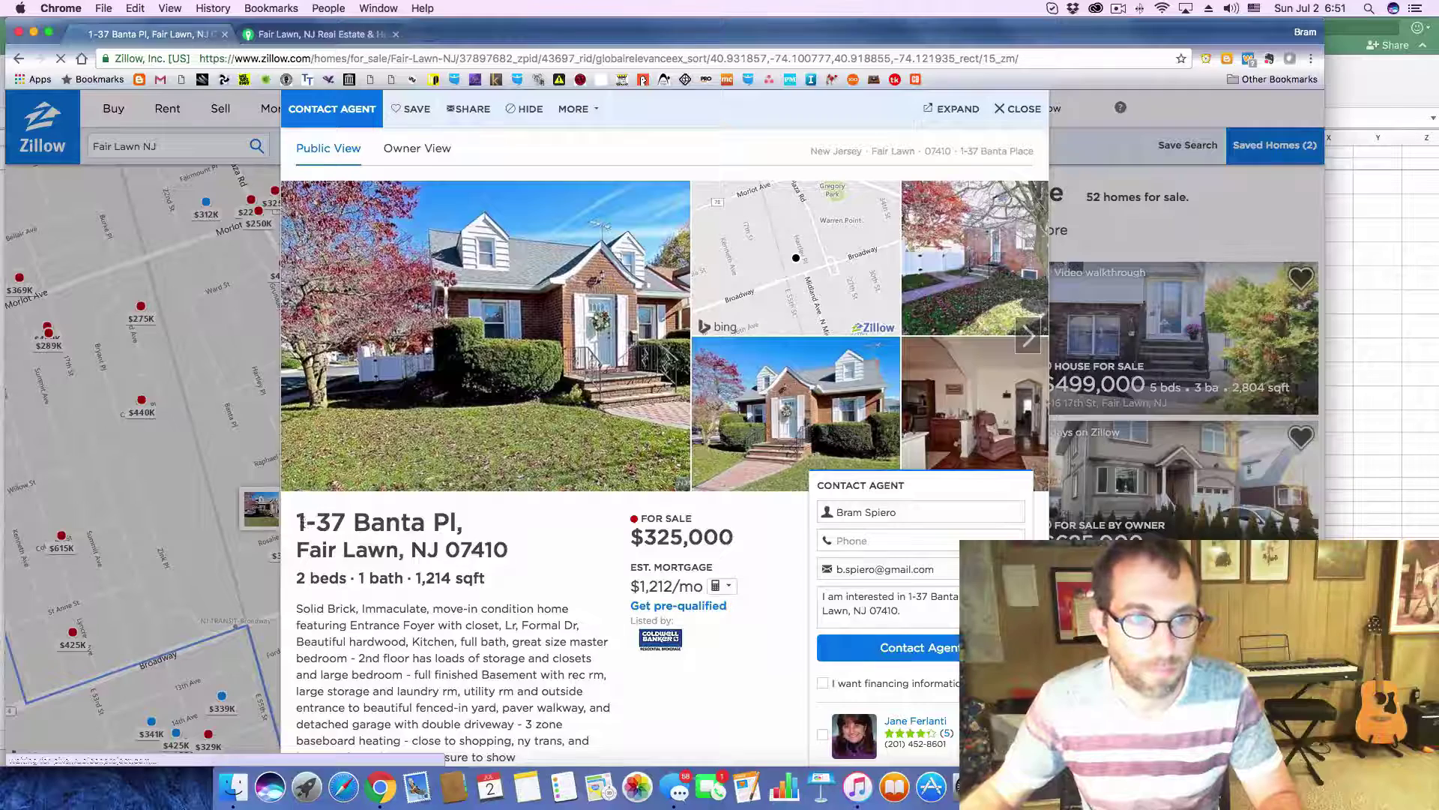
drag(297, 518, 525, 550)
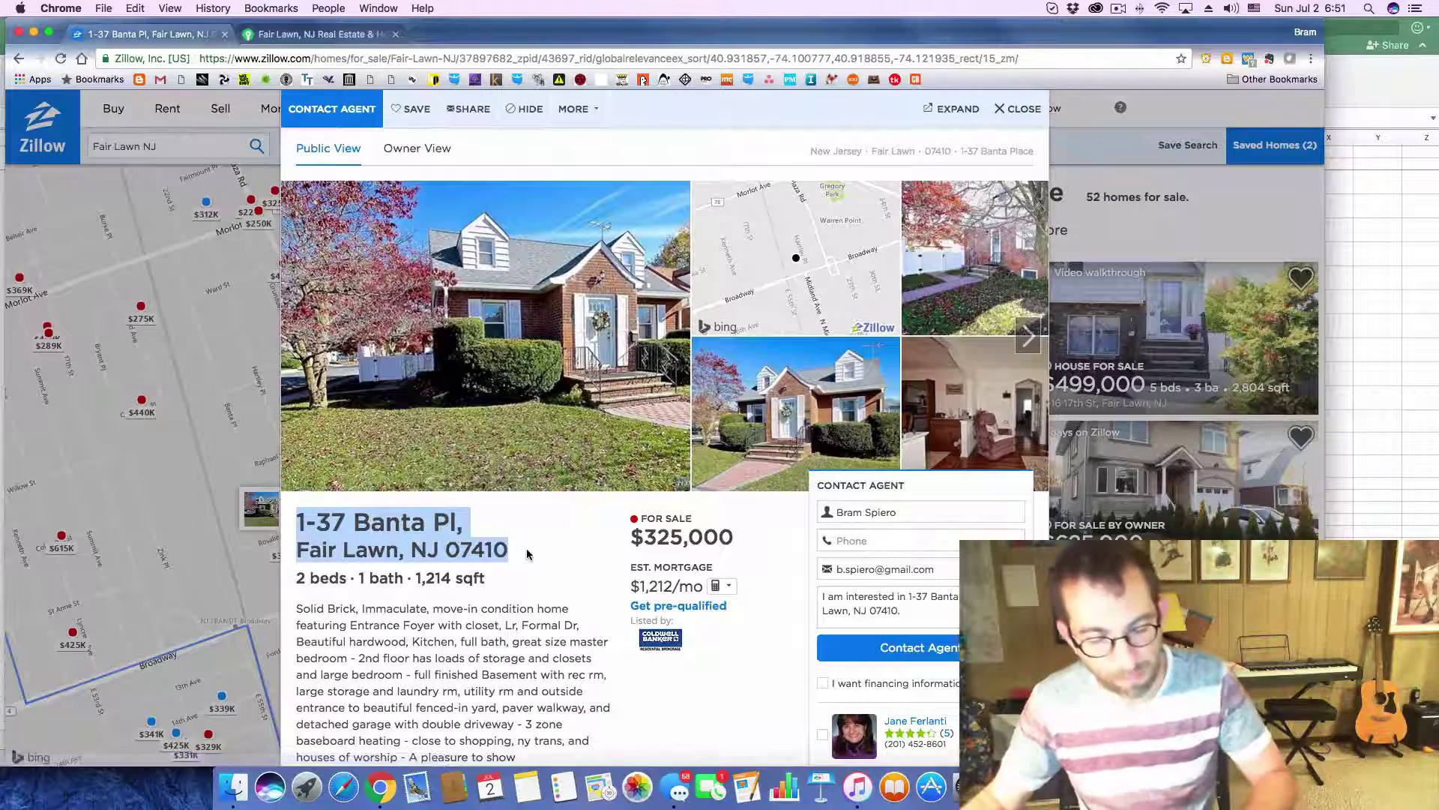
key(super+Tab)
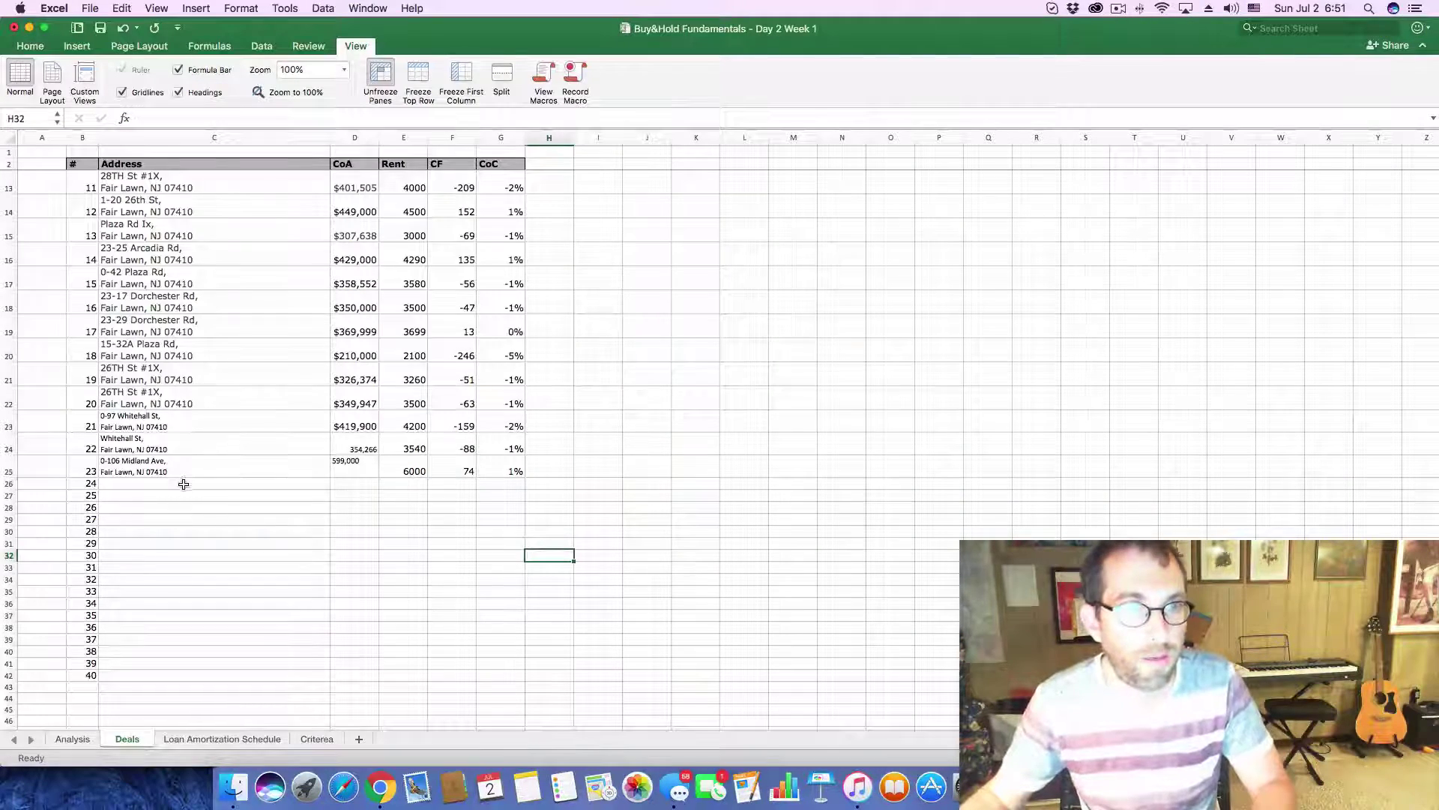
click(180, 483)
click(183, 119)
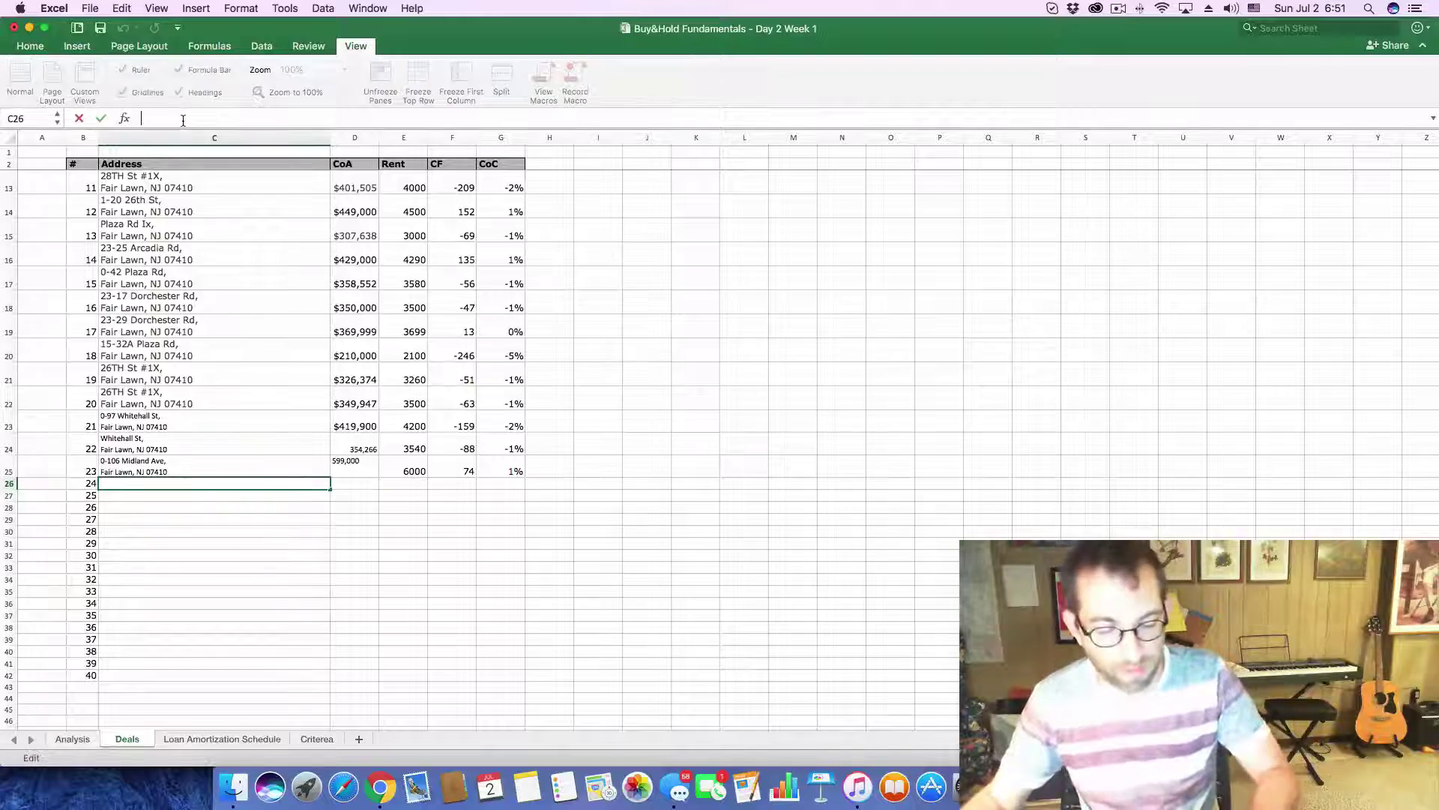
text(Fair Lawn, NJ 07410)
key(Return)
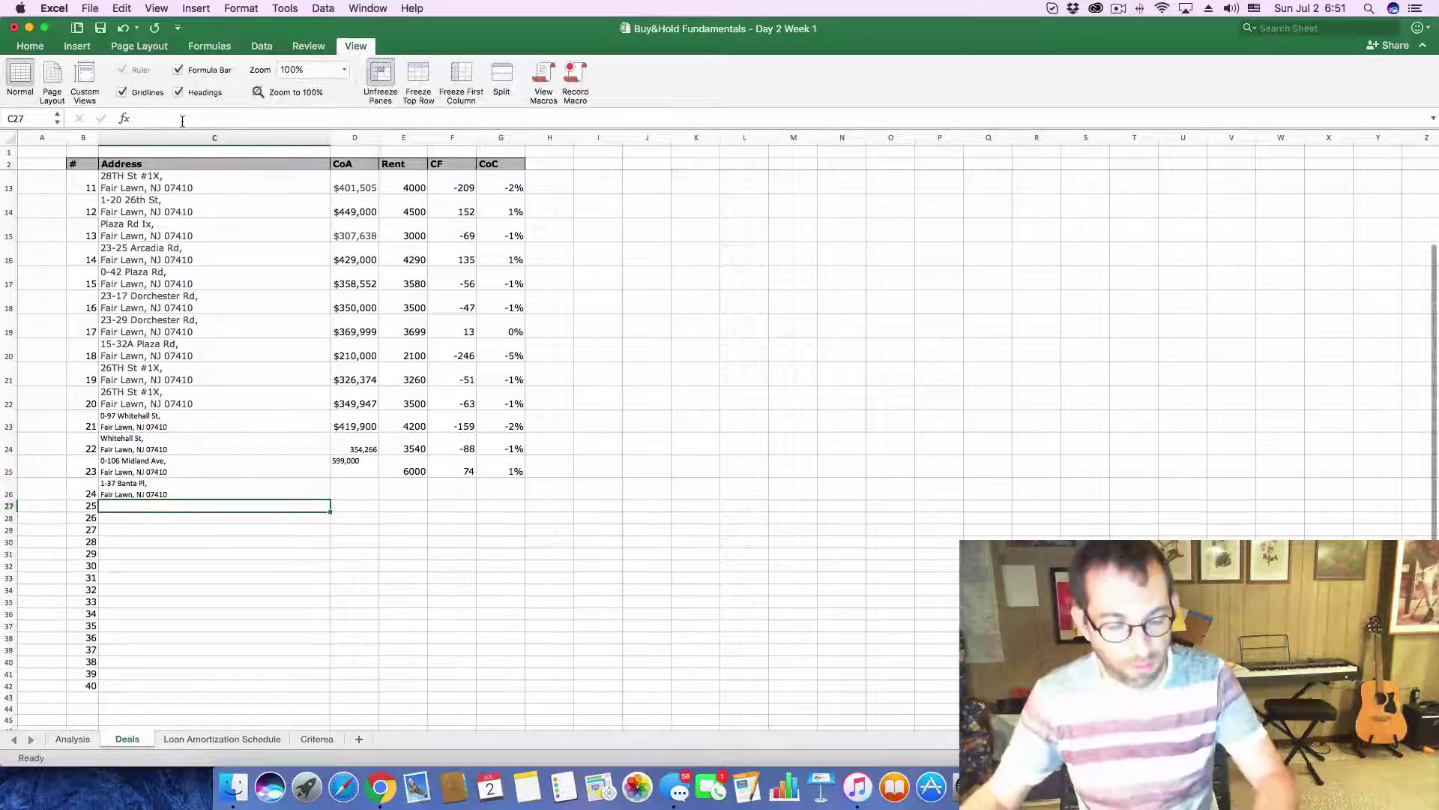
- Copy the 325,000 listing price into cell D26
key(super+Tab)
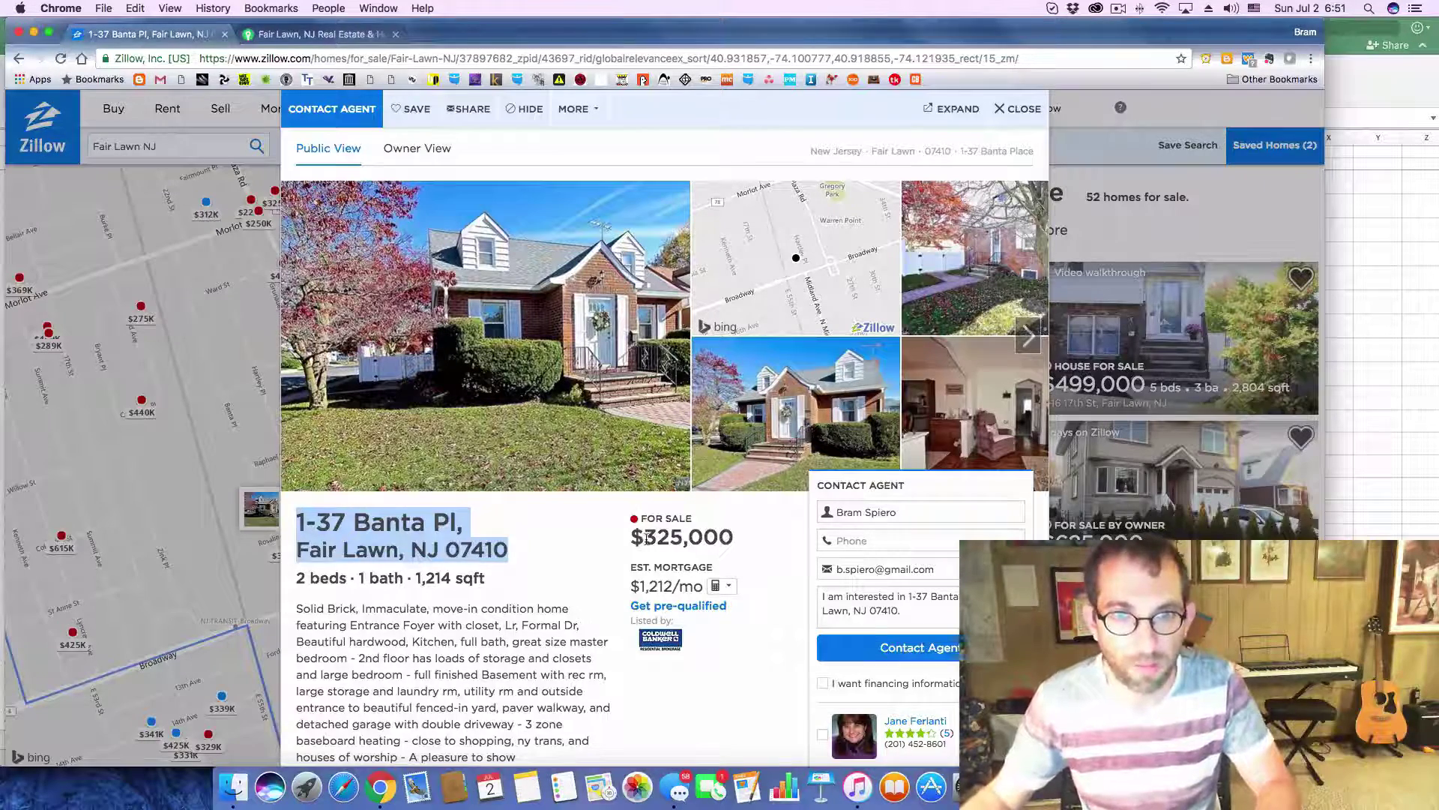
drag(647, 537, 739, 533)
key(super+c)
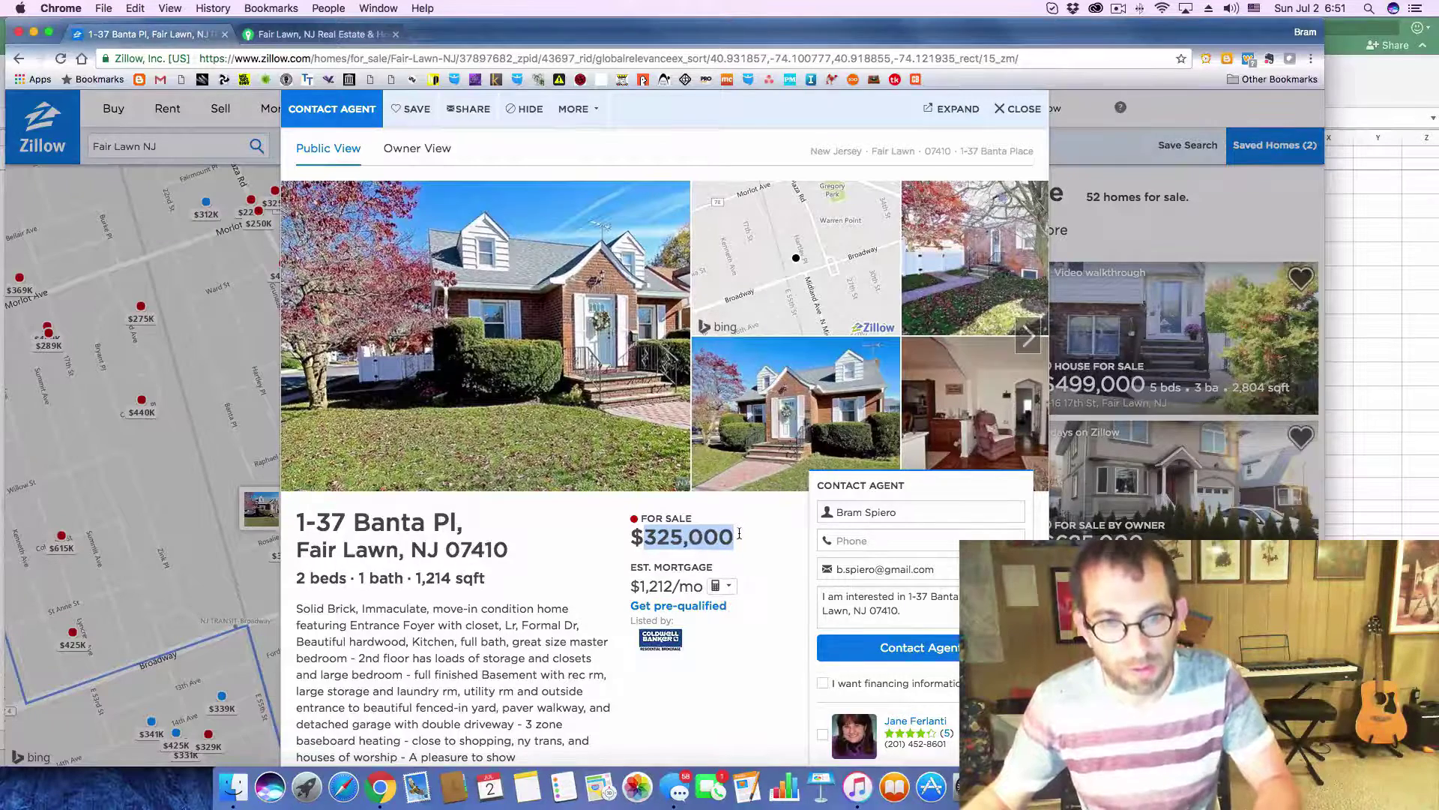
key(super+Tab)
click(344, 489)
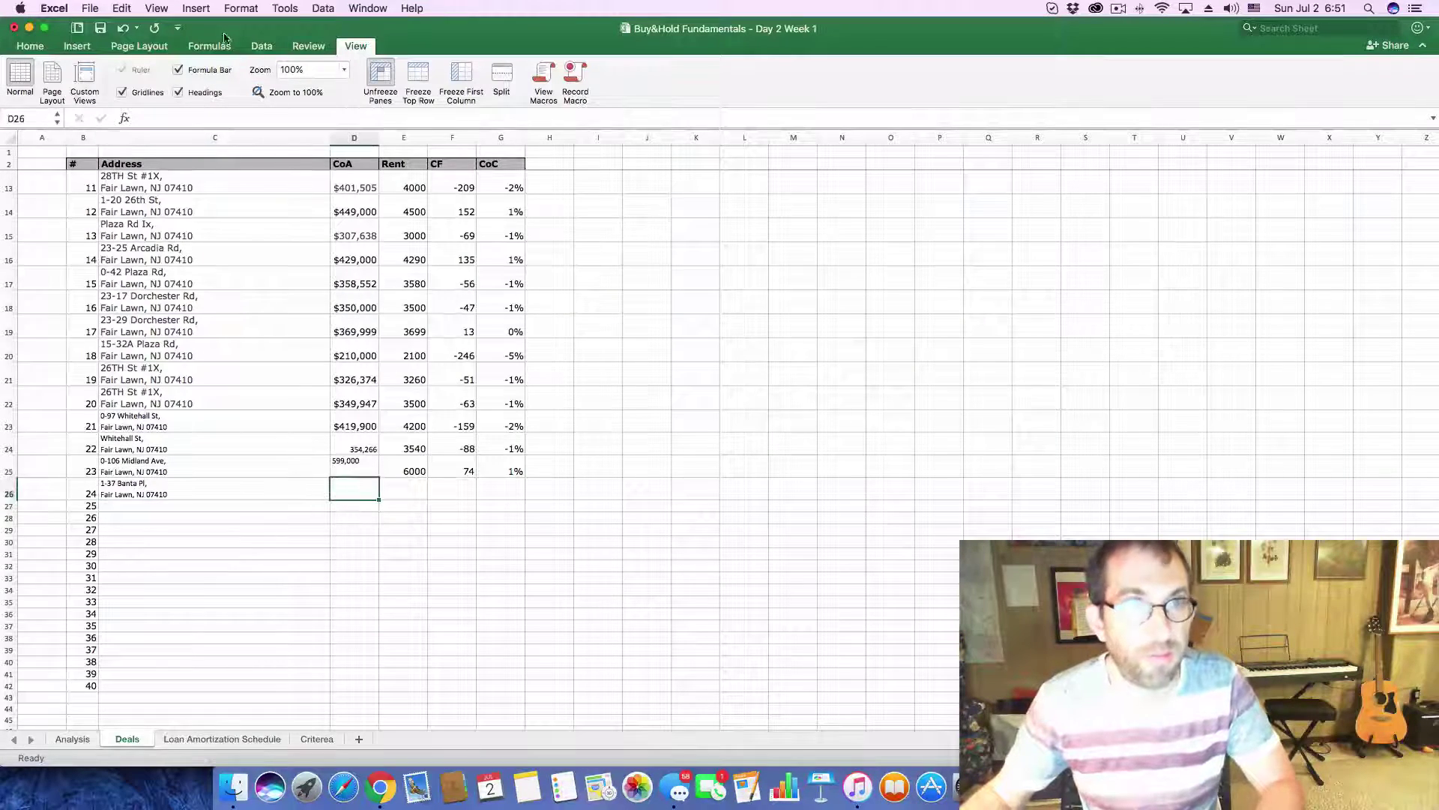
click(218, 117)
key(super+v)
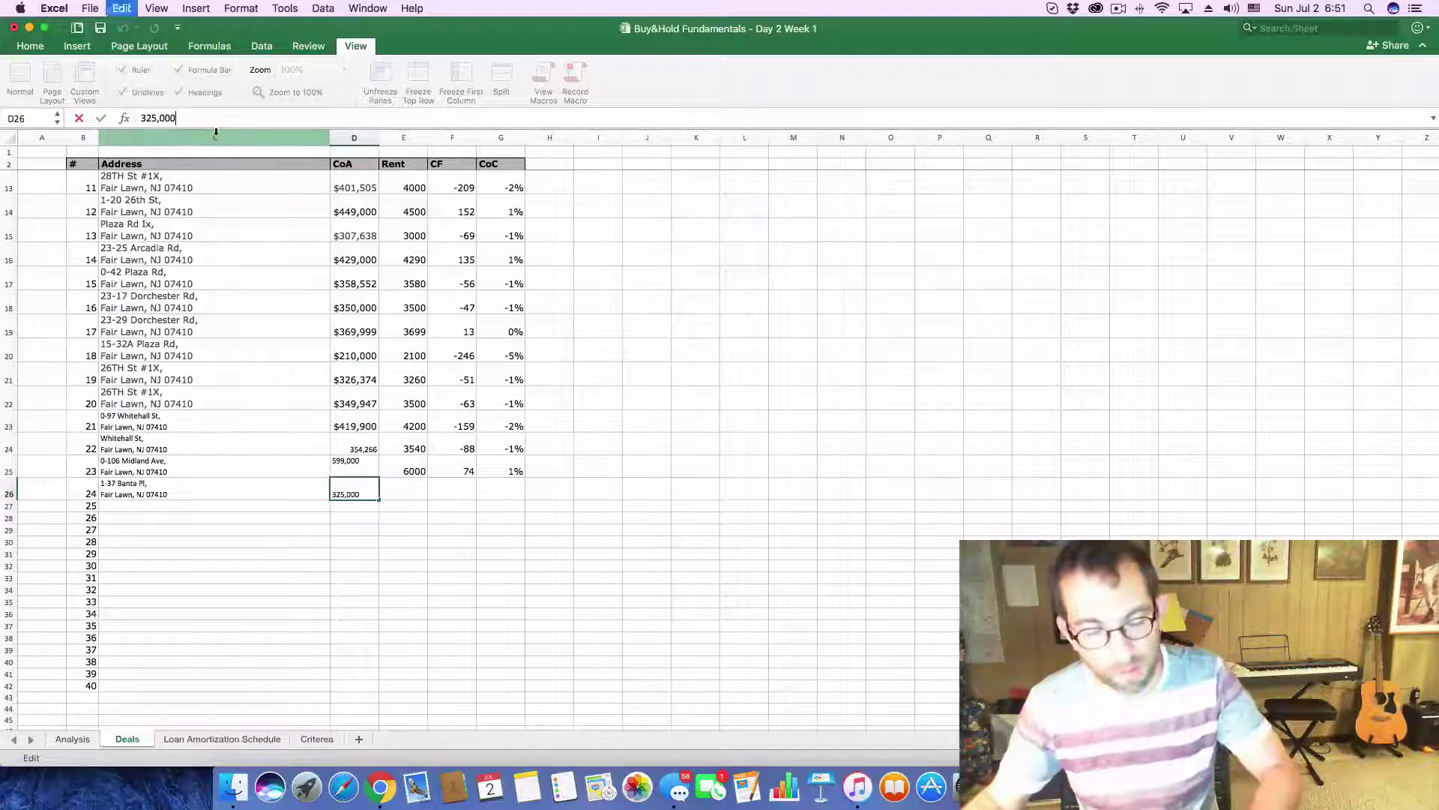
key(super+Tab)
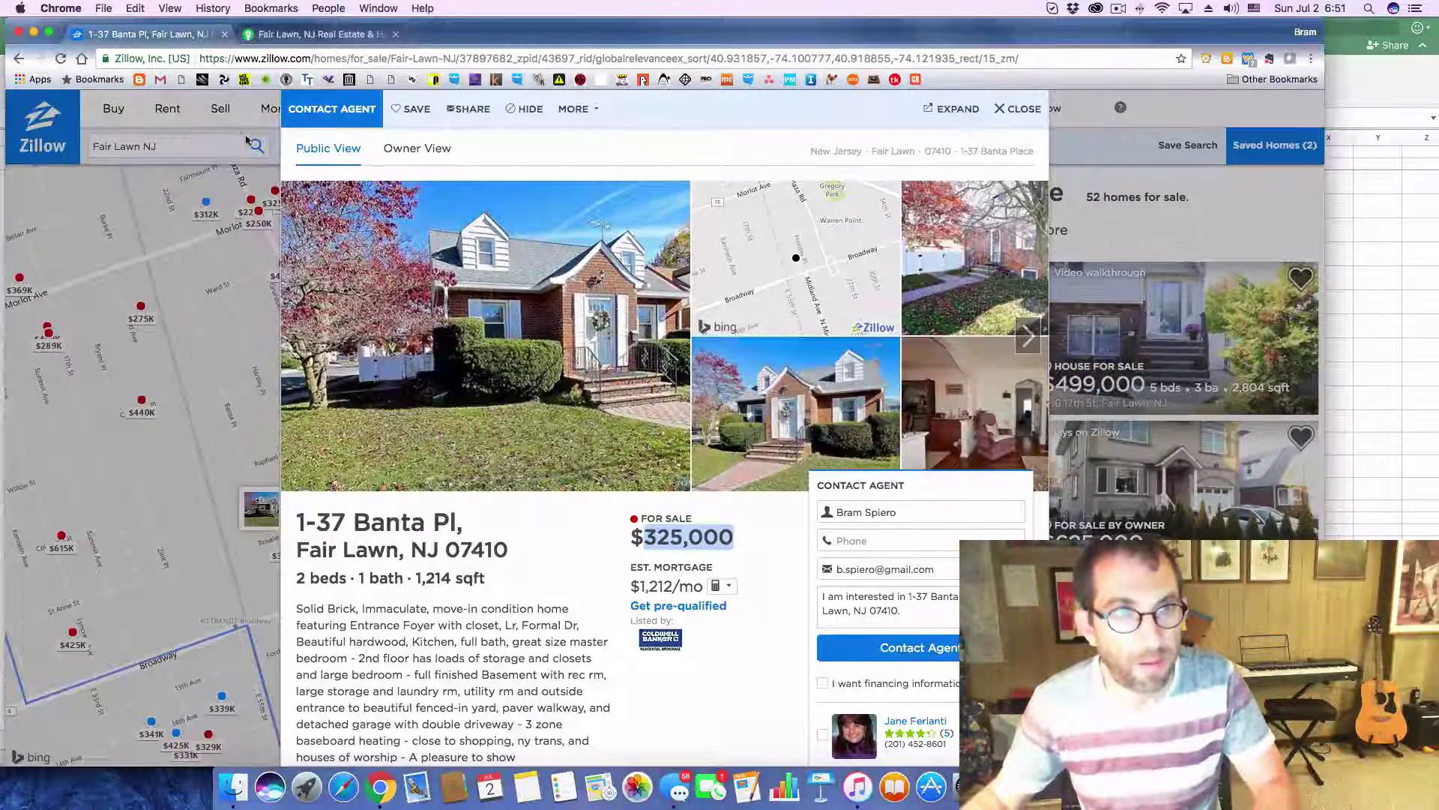
key(super+Tab)
click(72, 739)
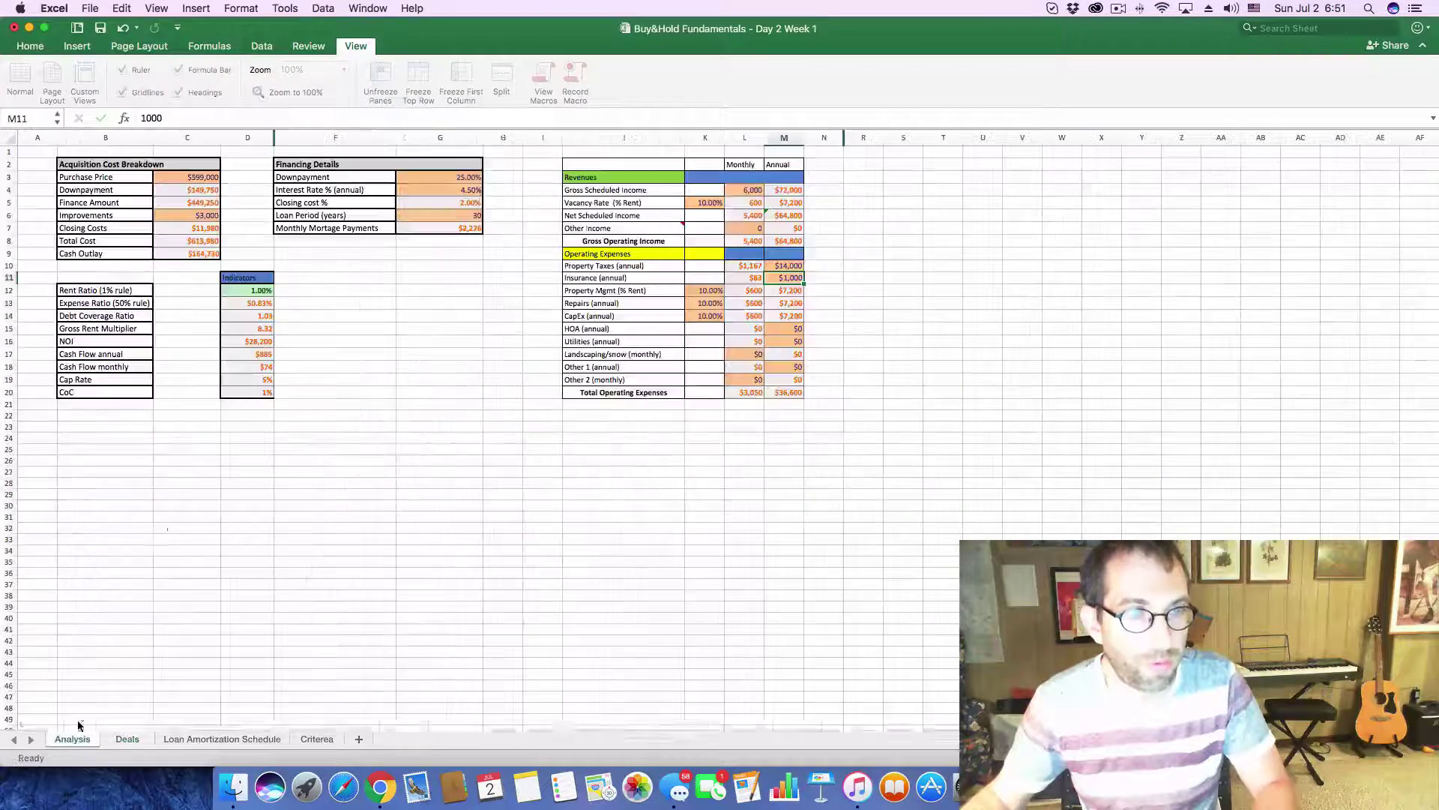
- Set the Analysis purchase price to 325,000 and monthly rent to 3,250
click(171, 182)
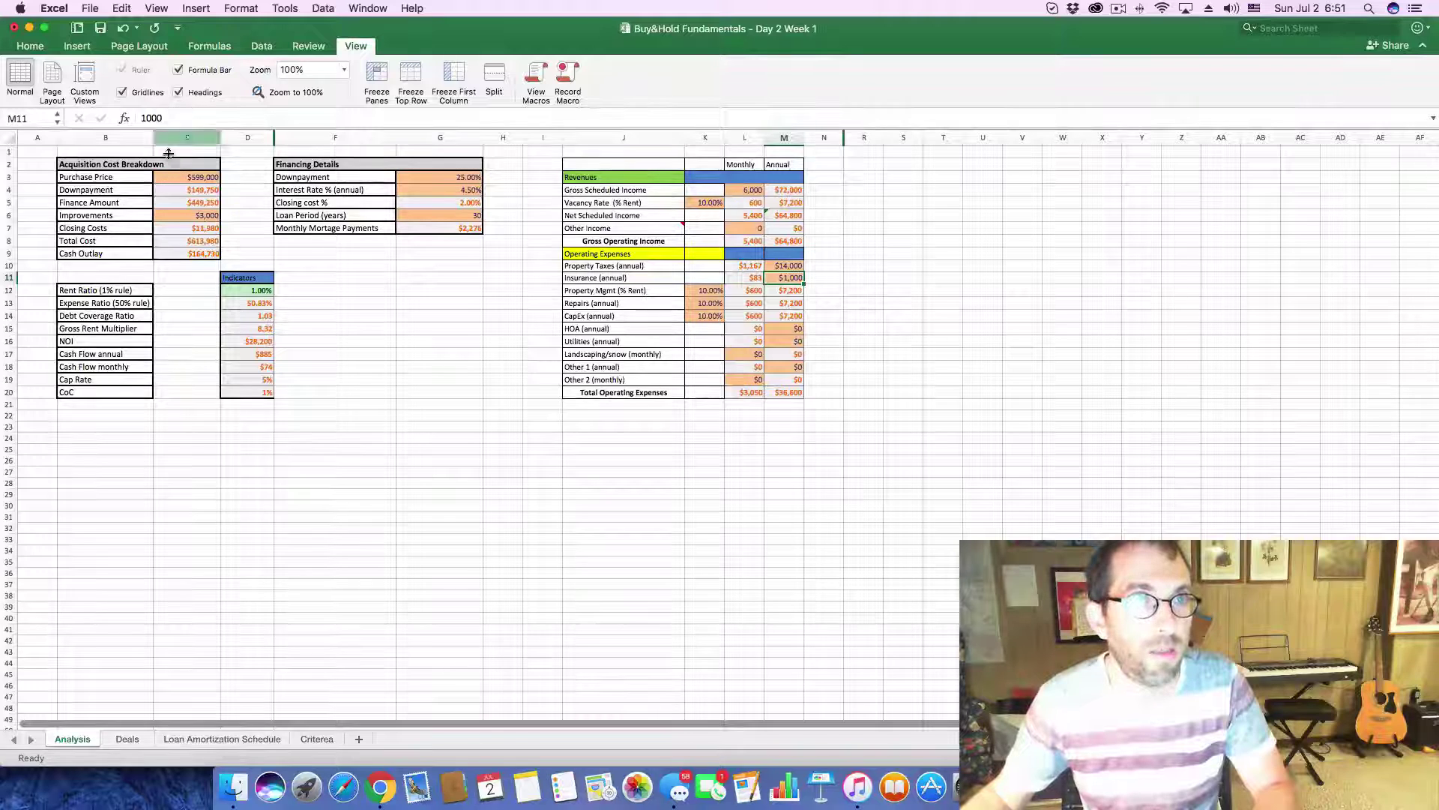
double_click(181, 112)
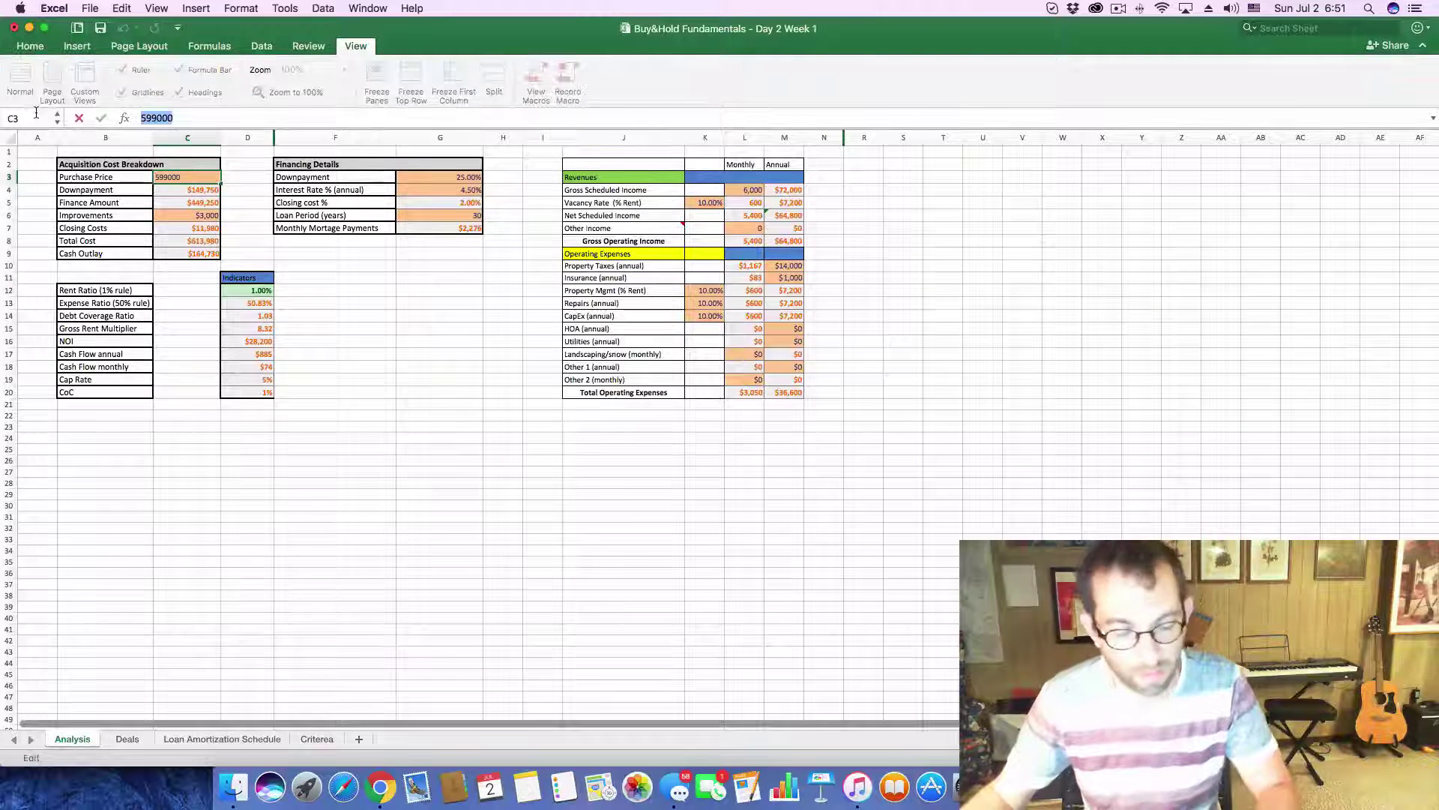
text(325,000)
key(Return)
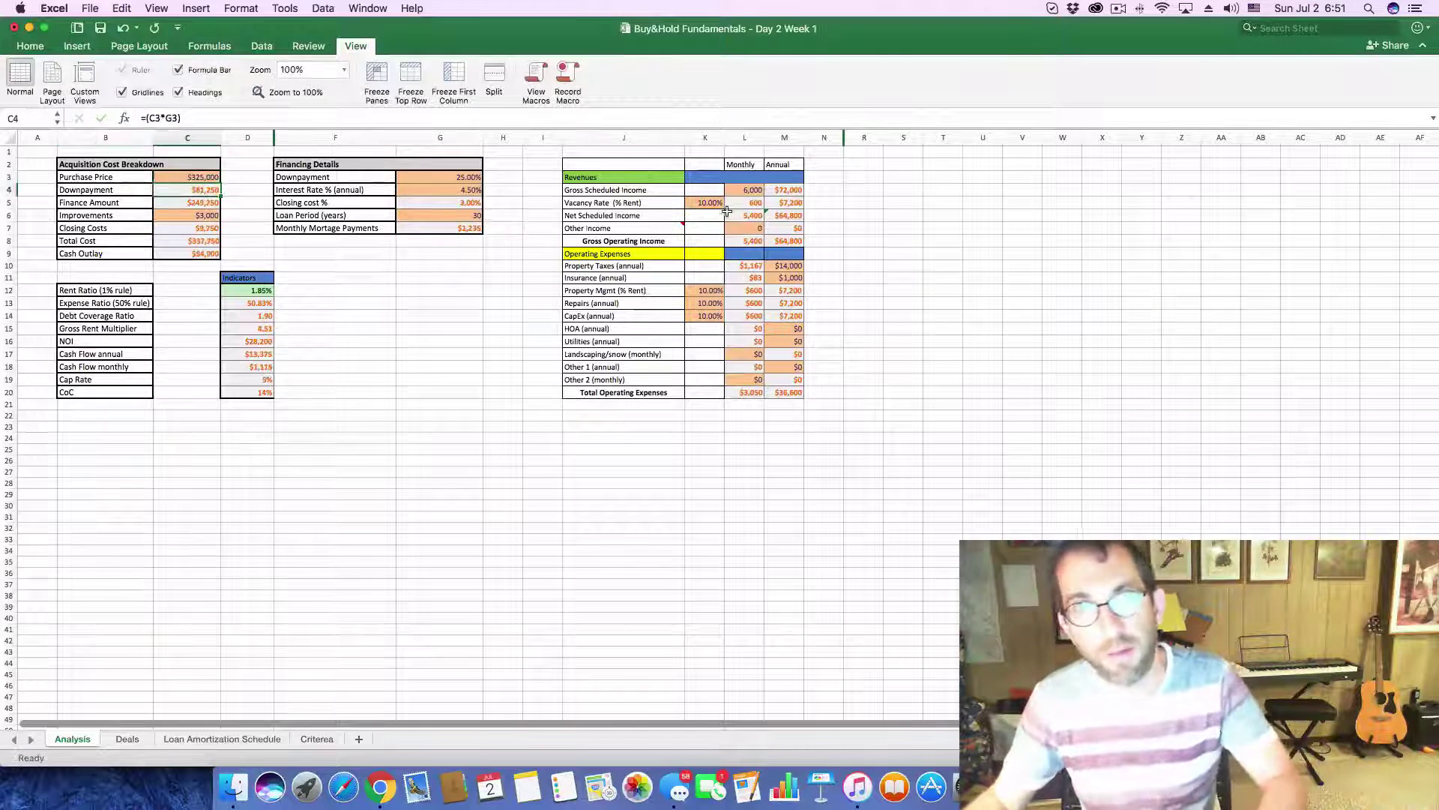
click(753, 189)
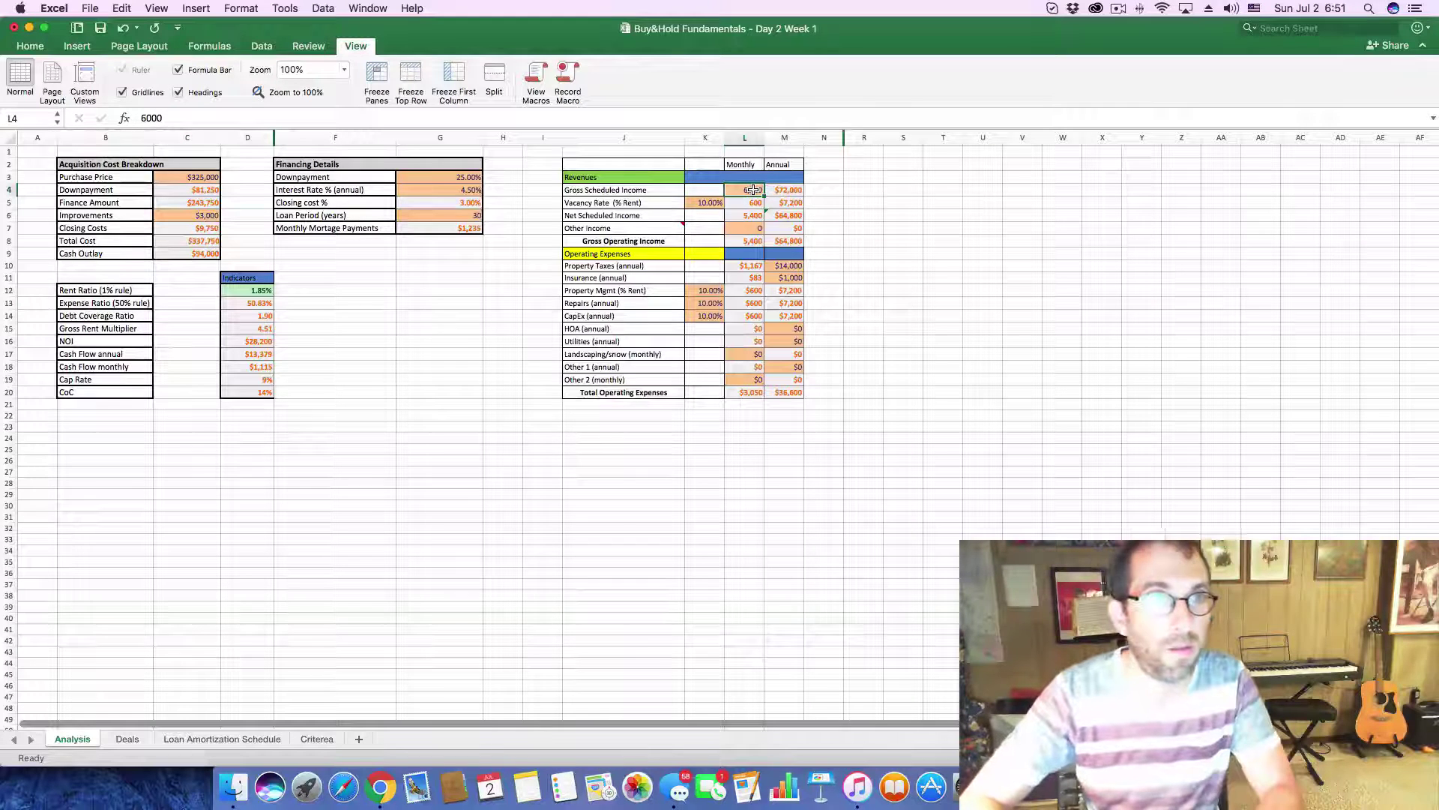
text(3250)
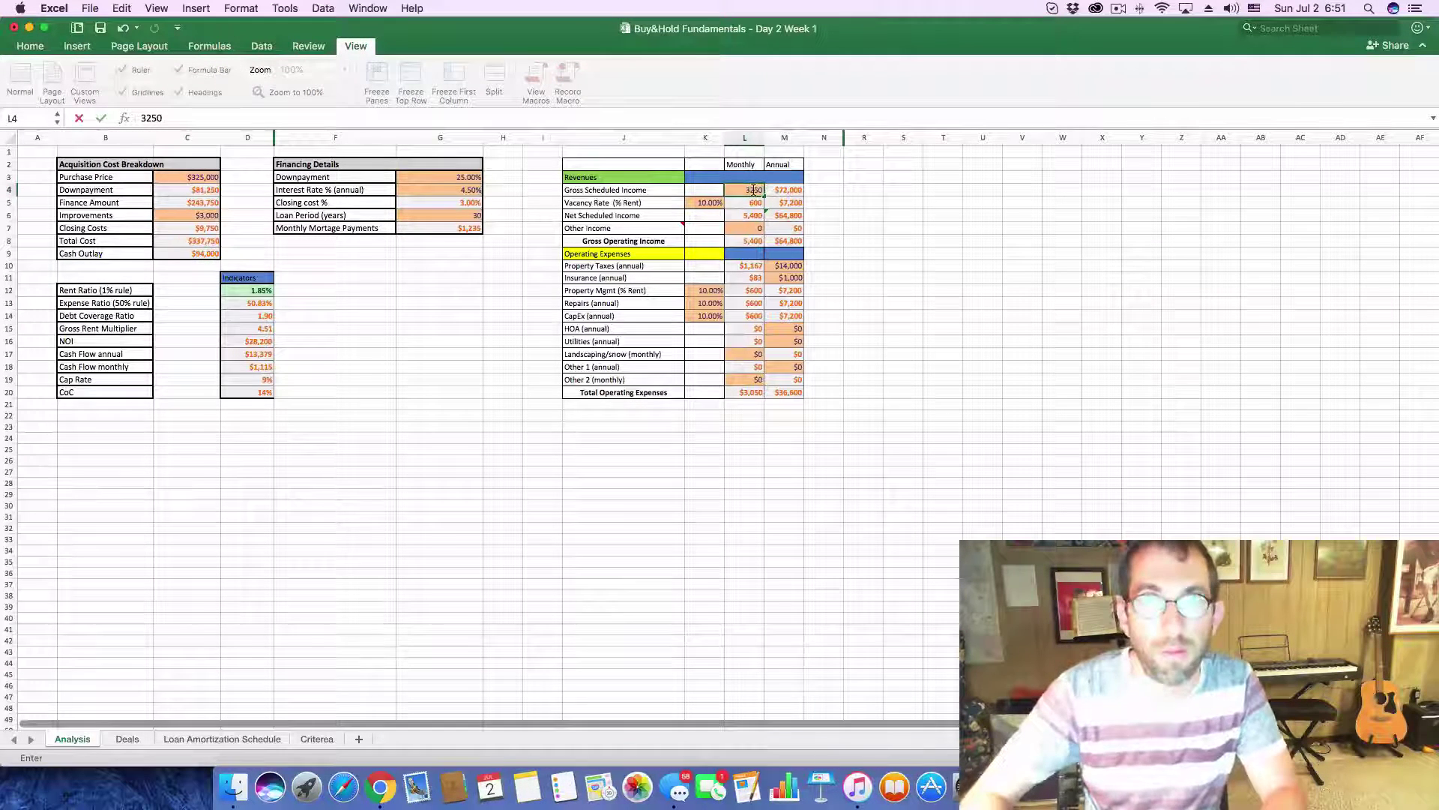
key(Return)
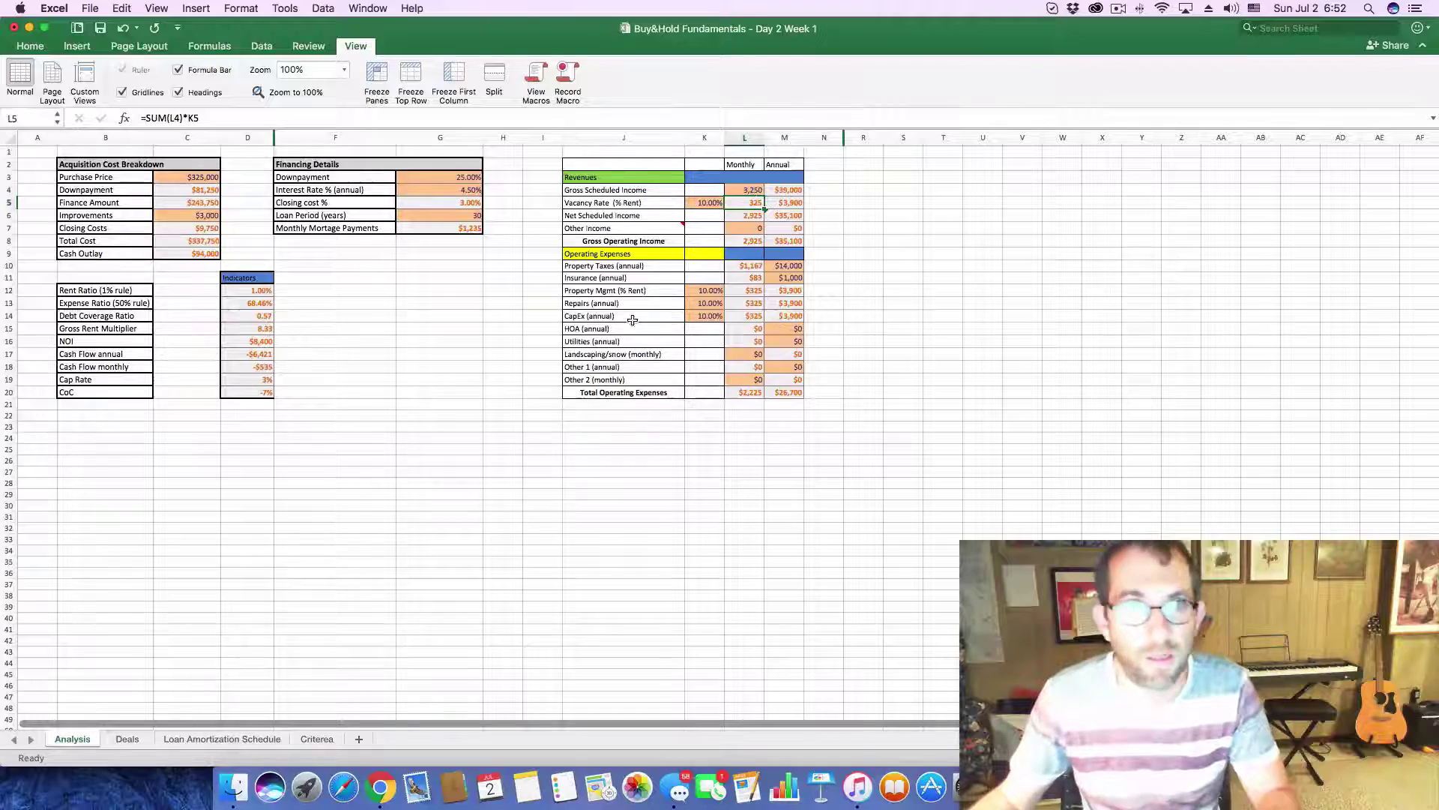
- Look up Zillow's Price / Tax History and enter 8222 annual property taxes in M10
key(super+Tab)
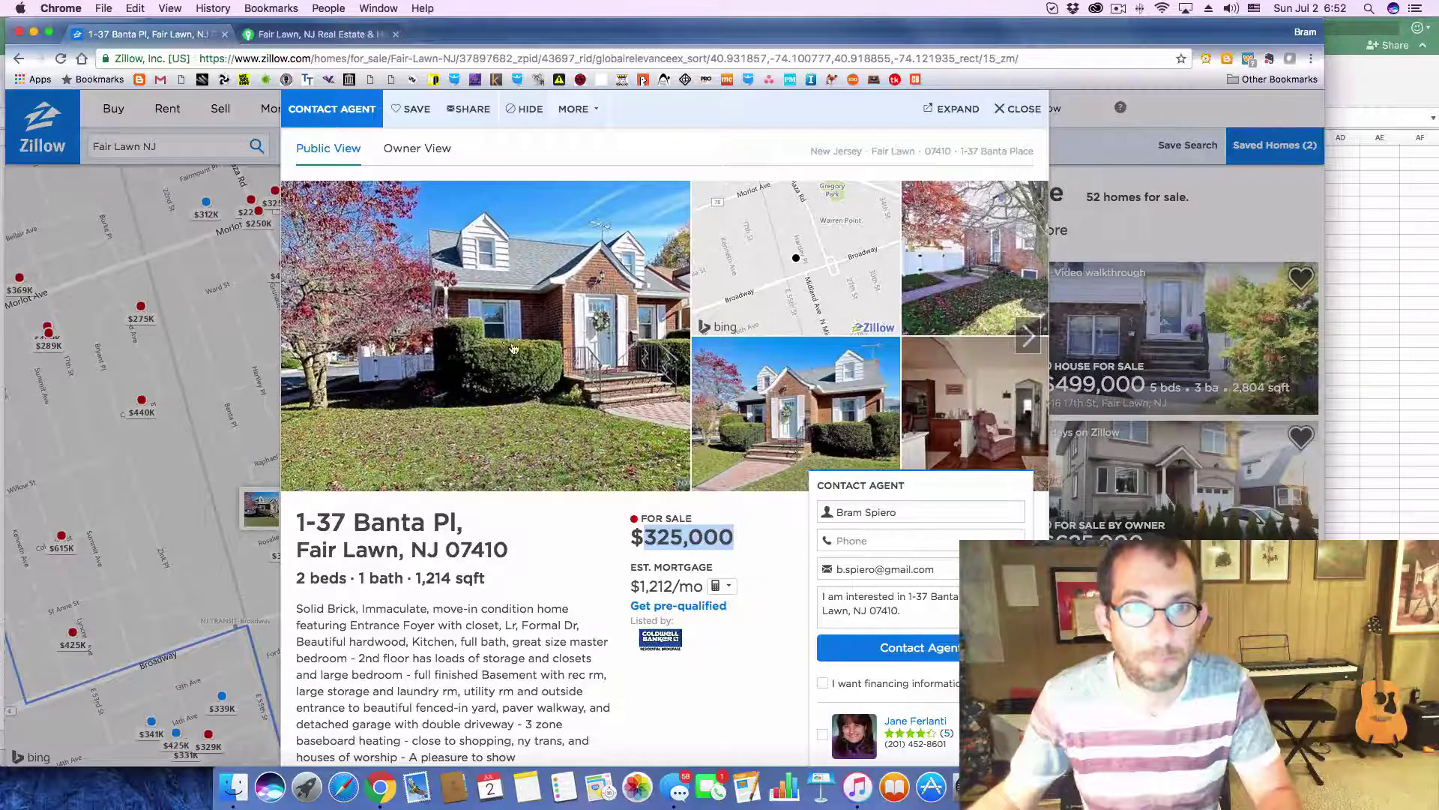
scroll(517, 349, down, 10)
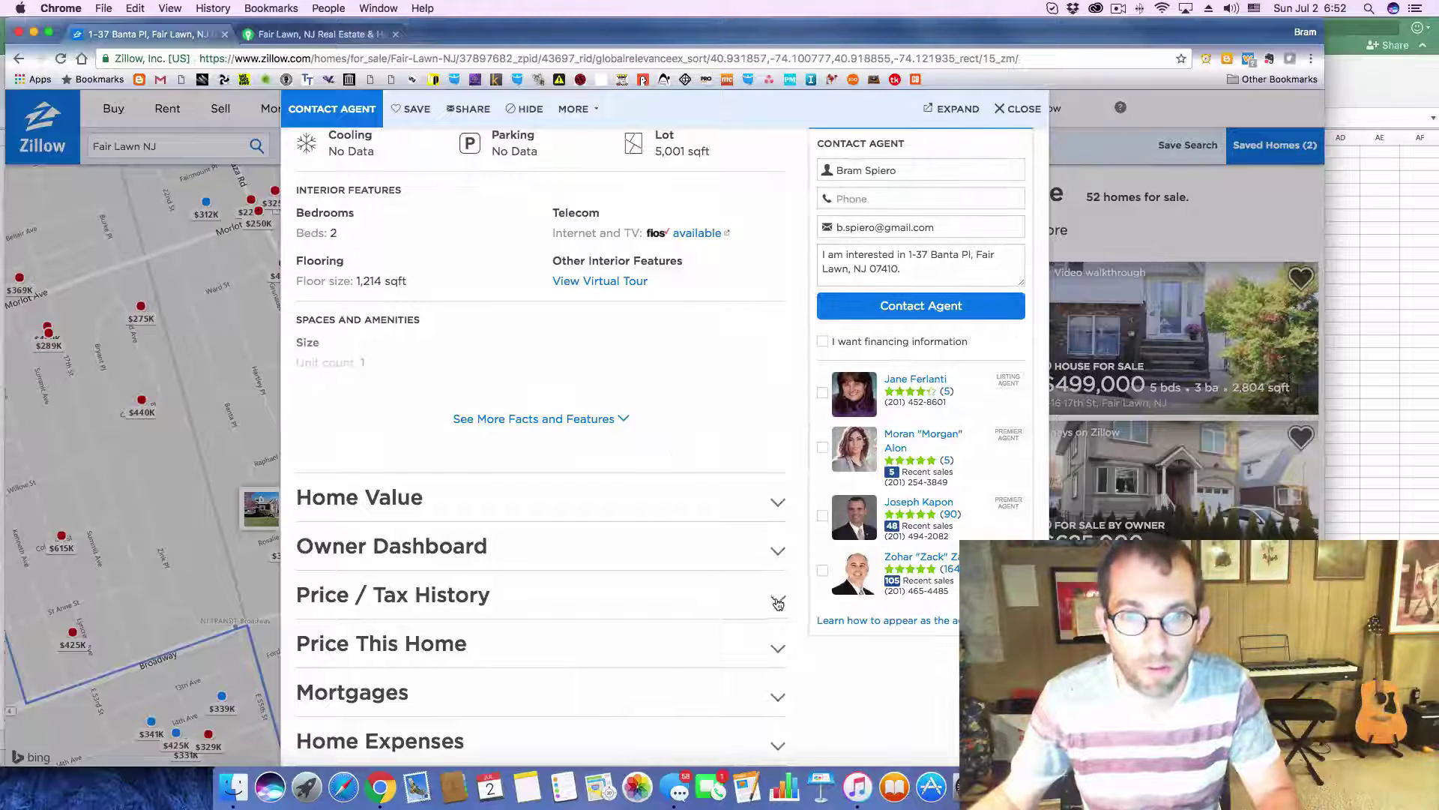
click(778, 603)
scroll(601, 524, down, 5)
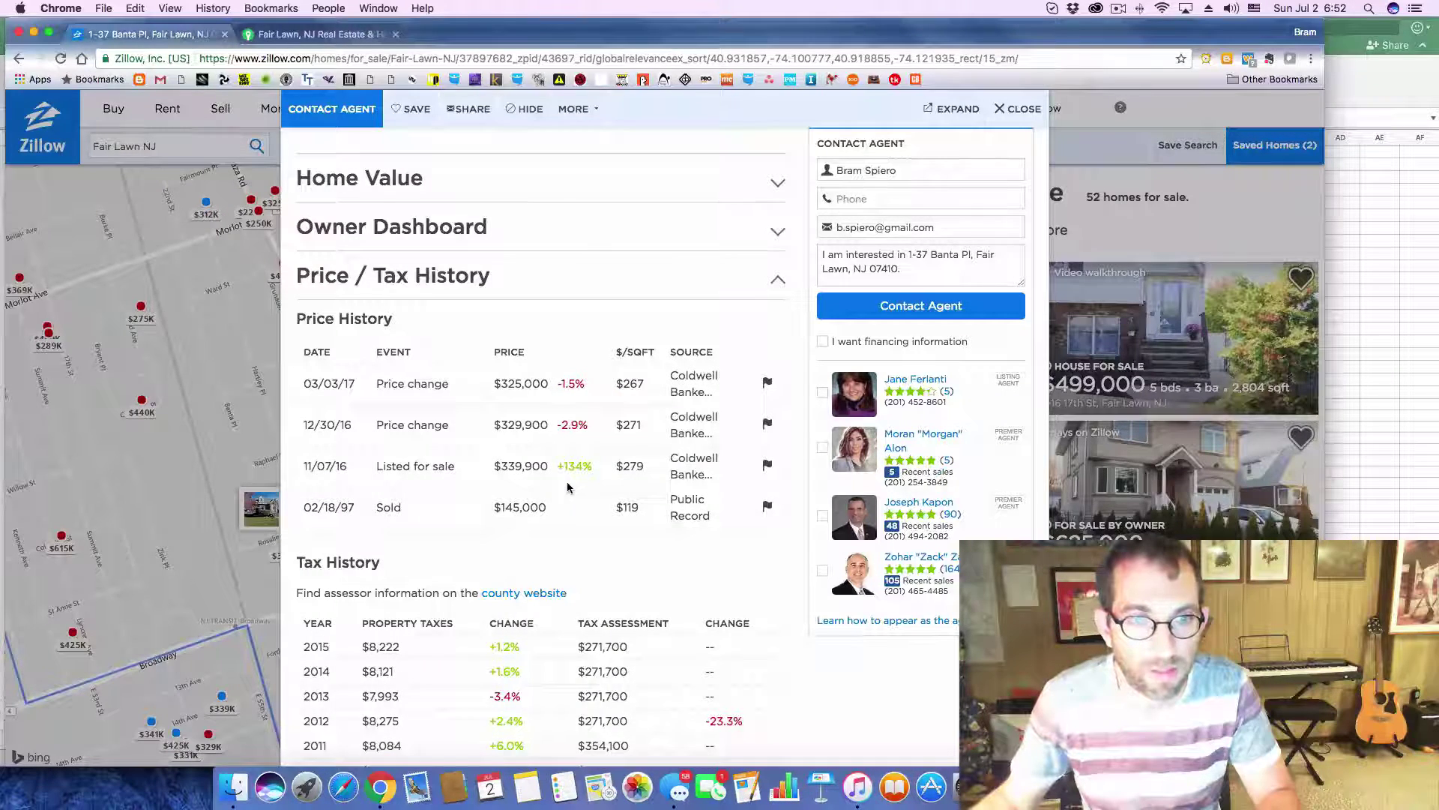
key(super+Tab)
click(787, 265)
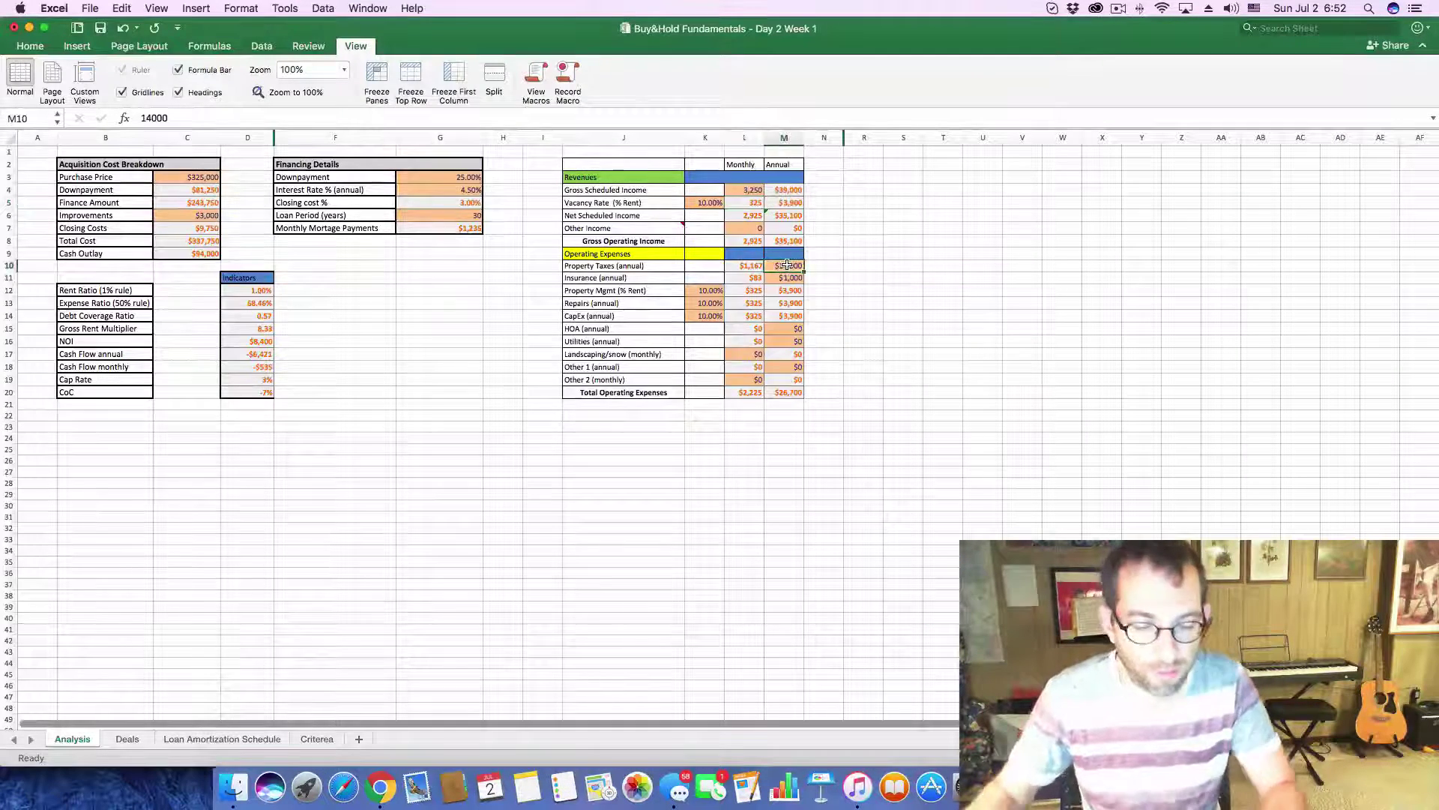
text(8222)
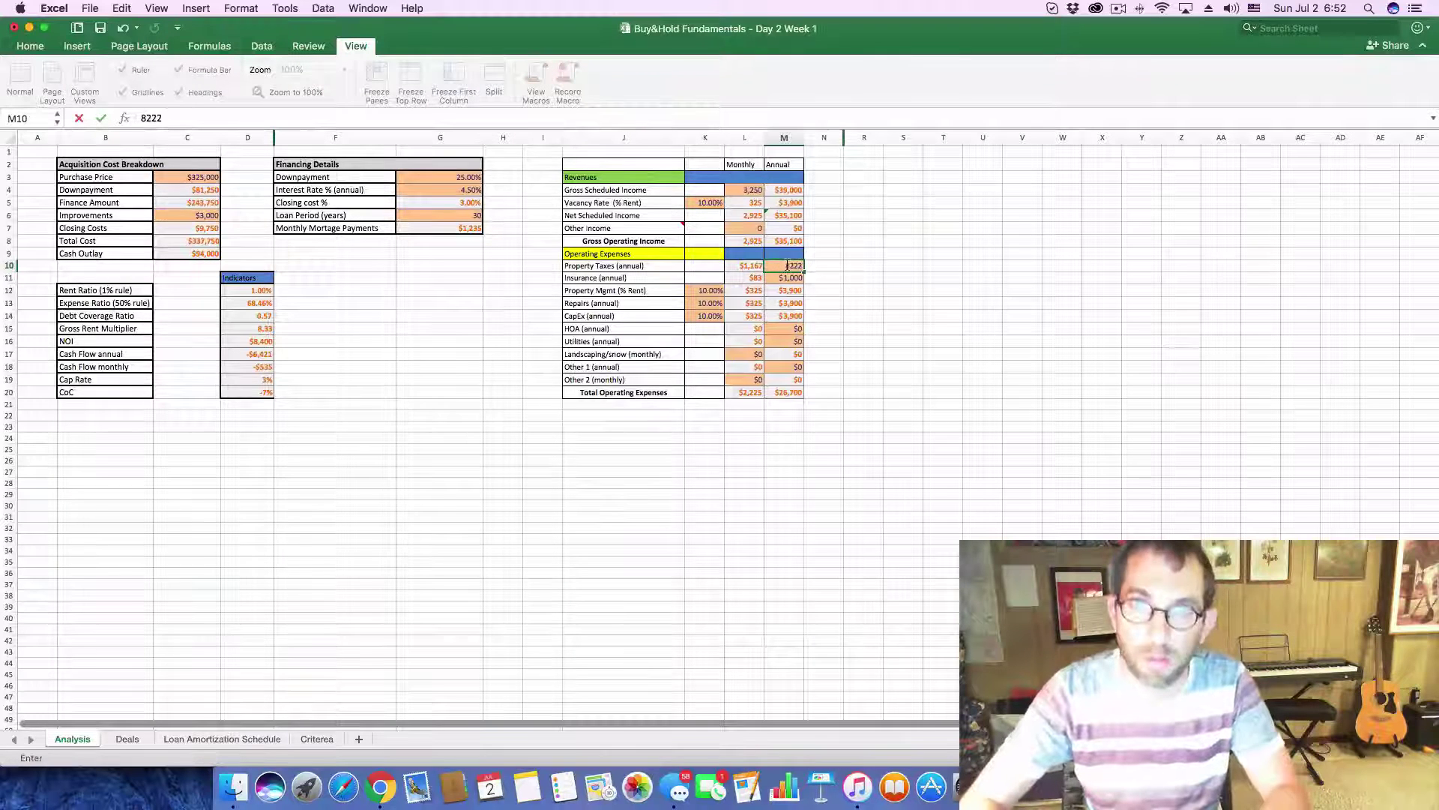
key(Return)
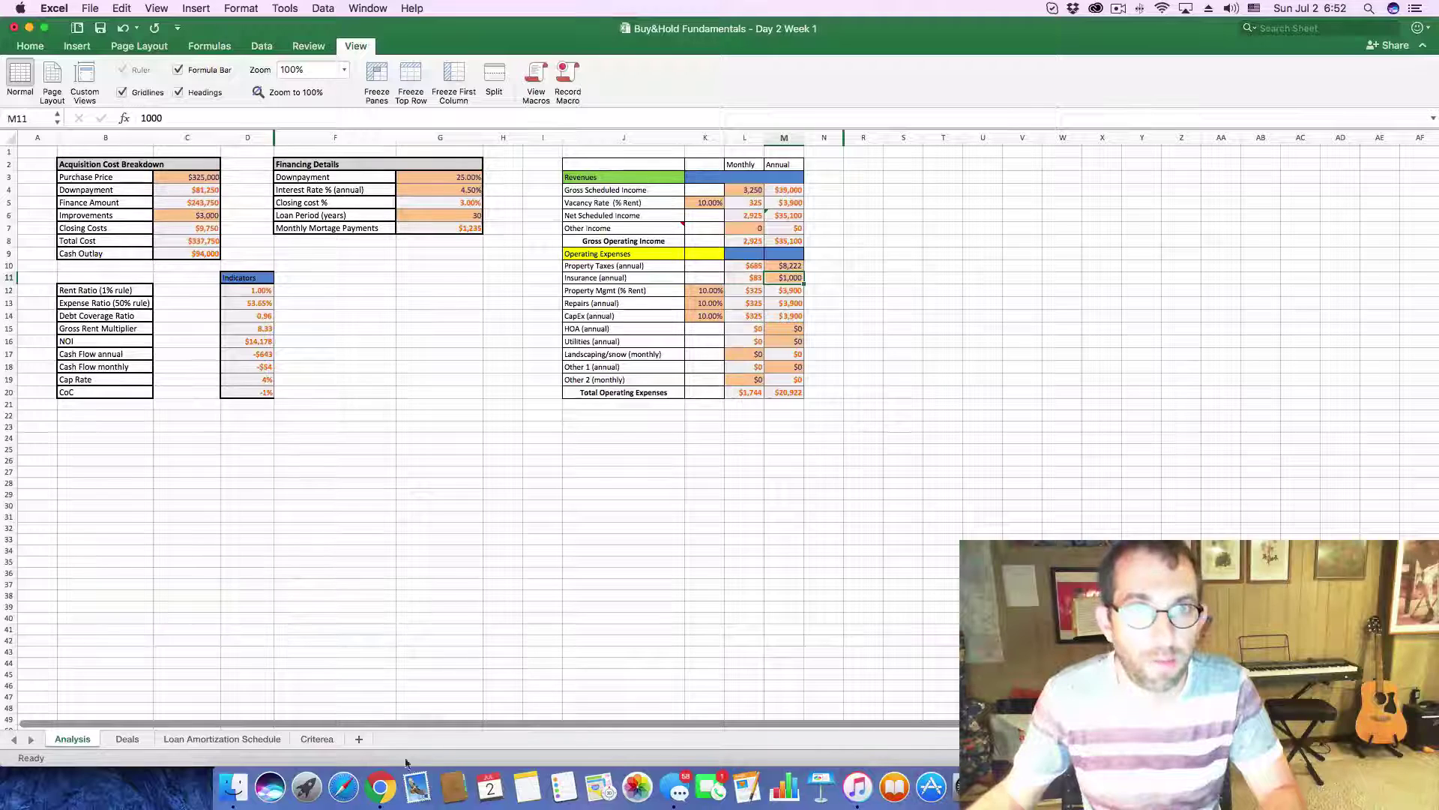
- Enter 3250 rent and a cash flow value for Banta Pl in Deals row 24
click(126, 739)
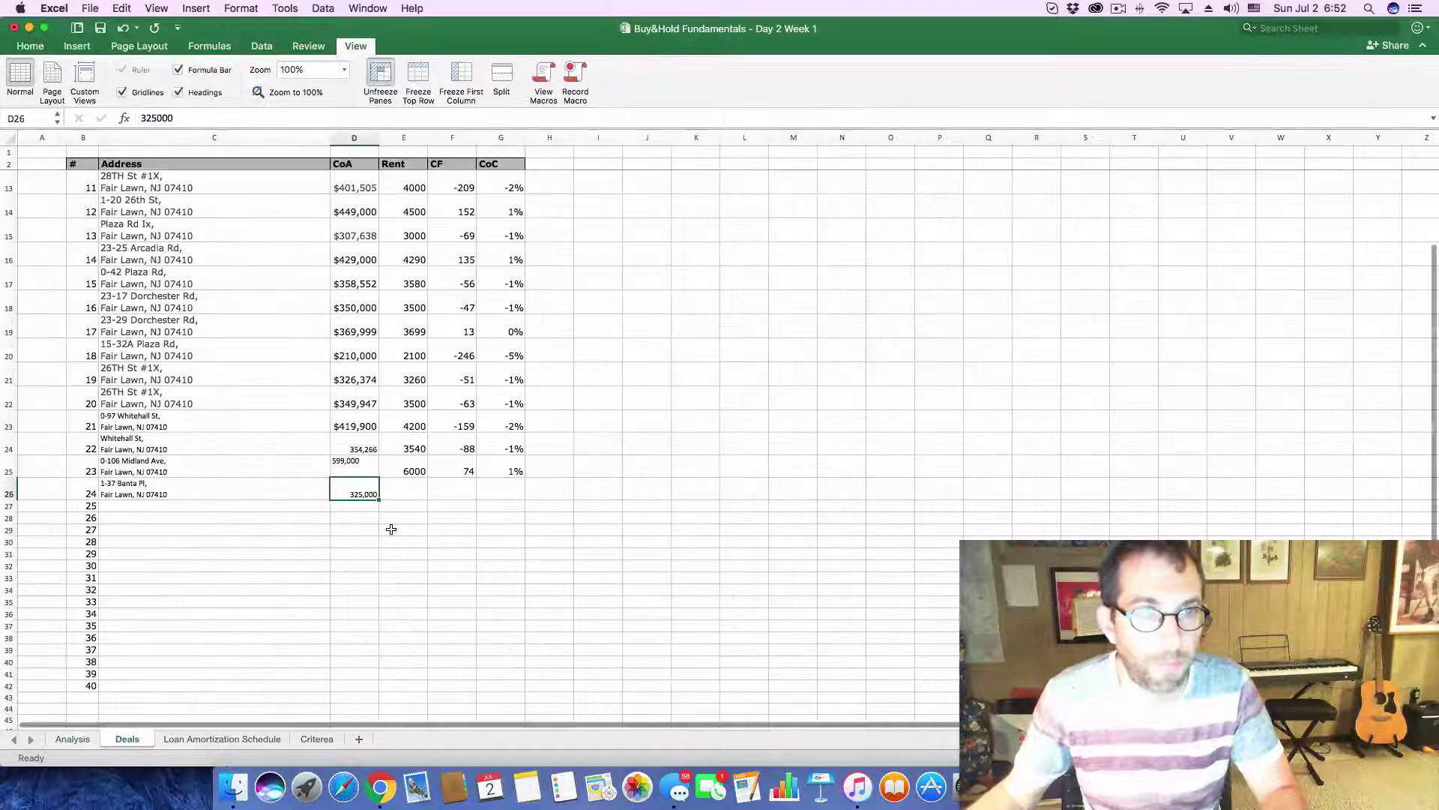
click(405, 489)
text(3250)
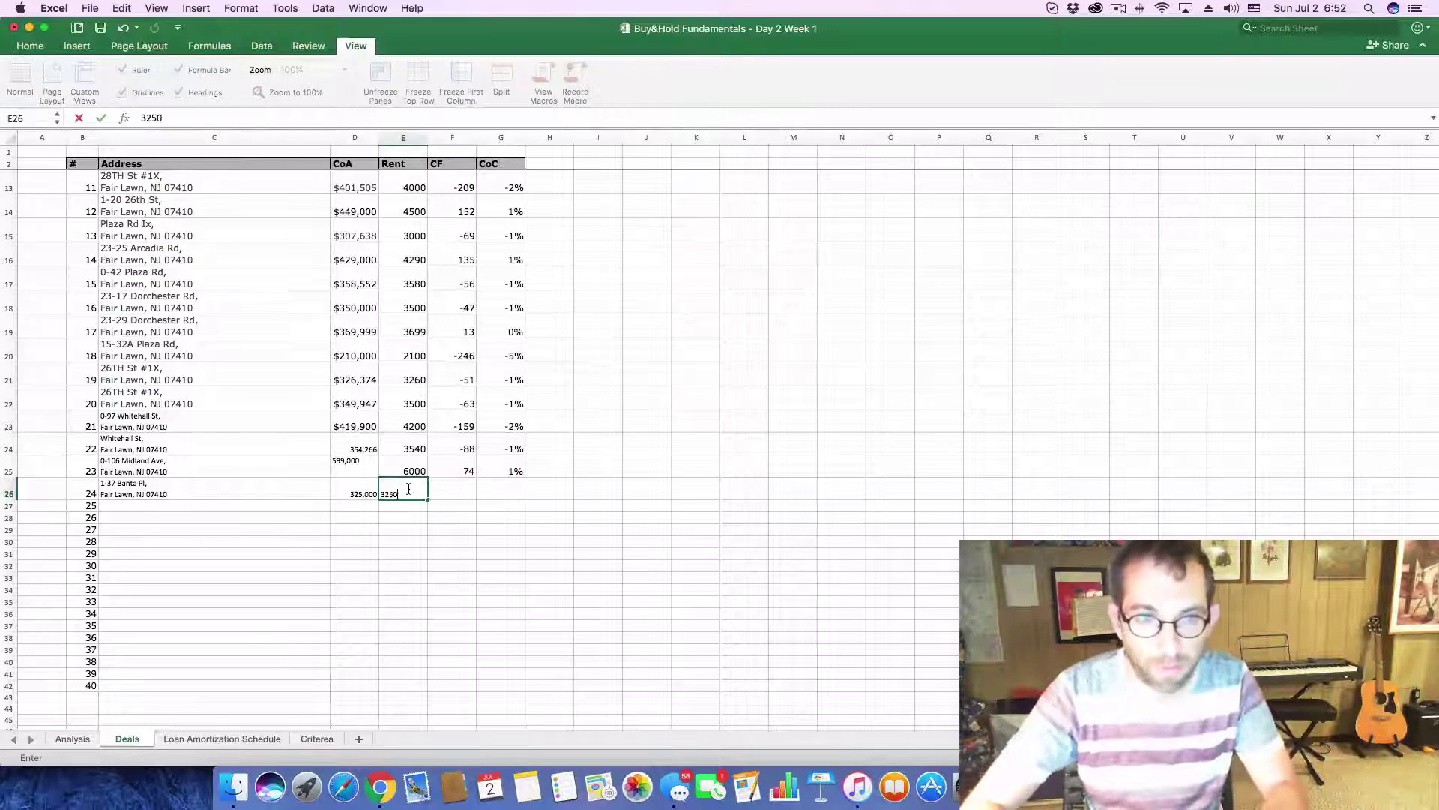
key(Tab)
text(-)
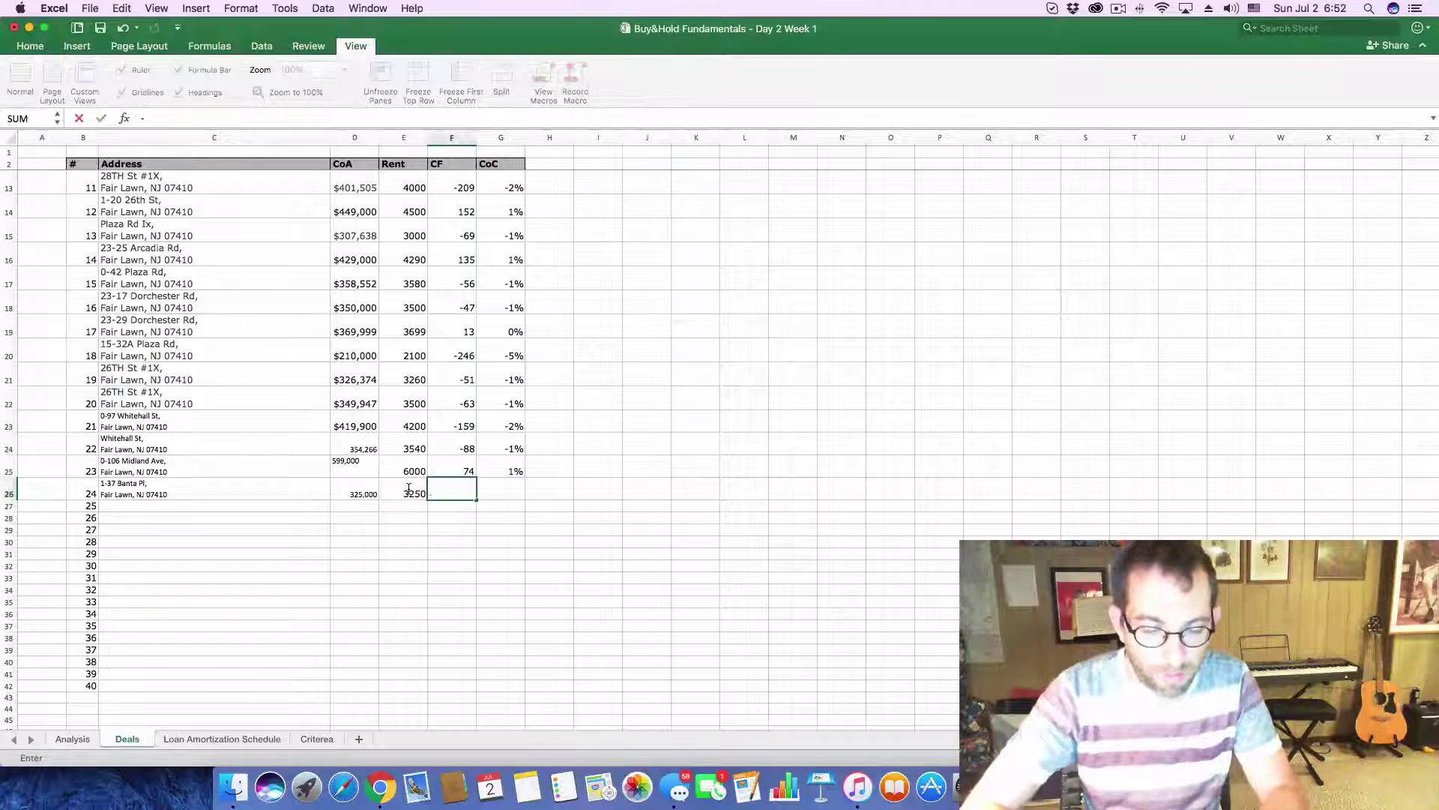
text(54 -.01)
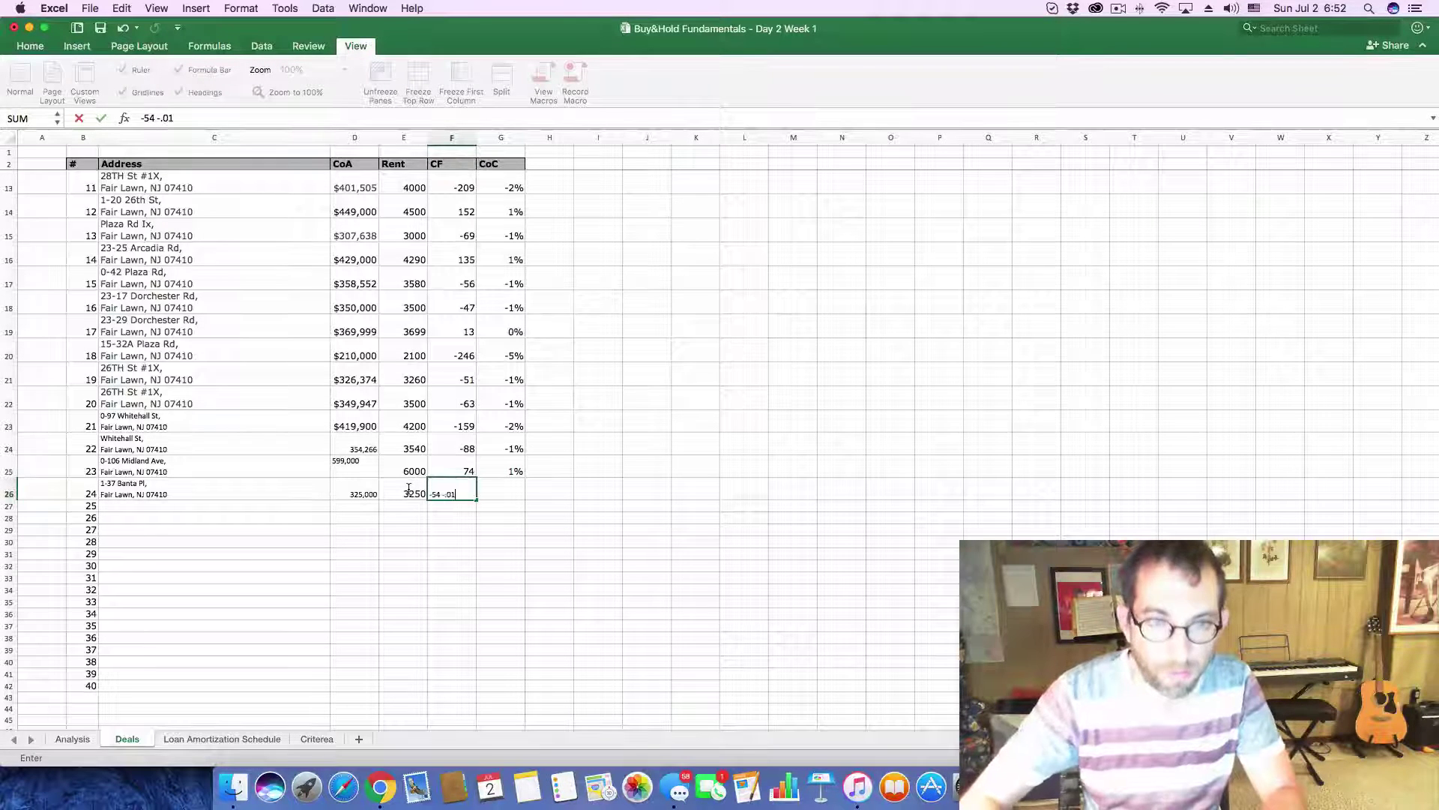
key(Return)
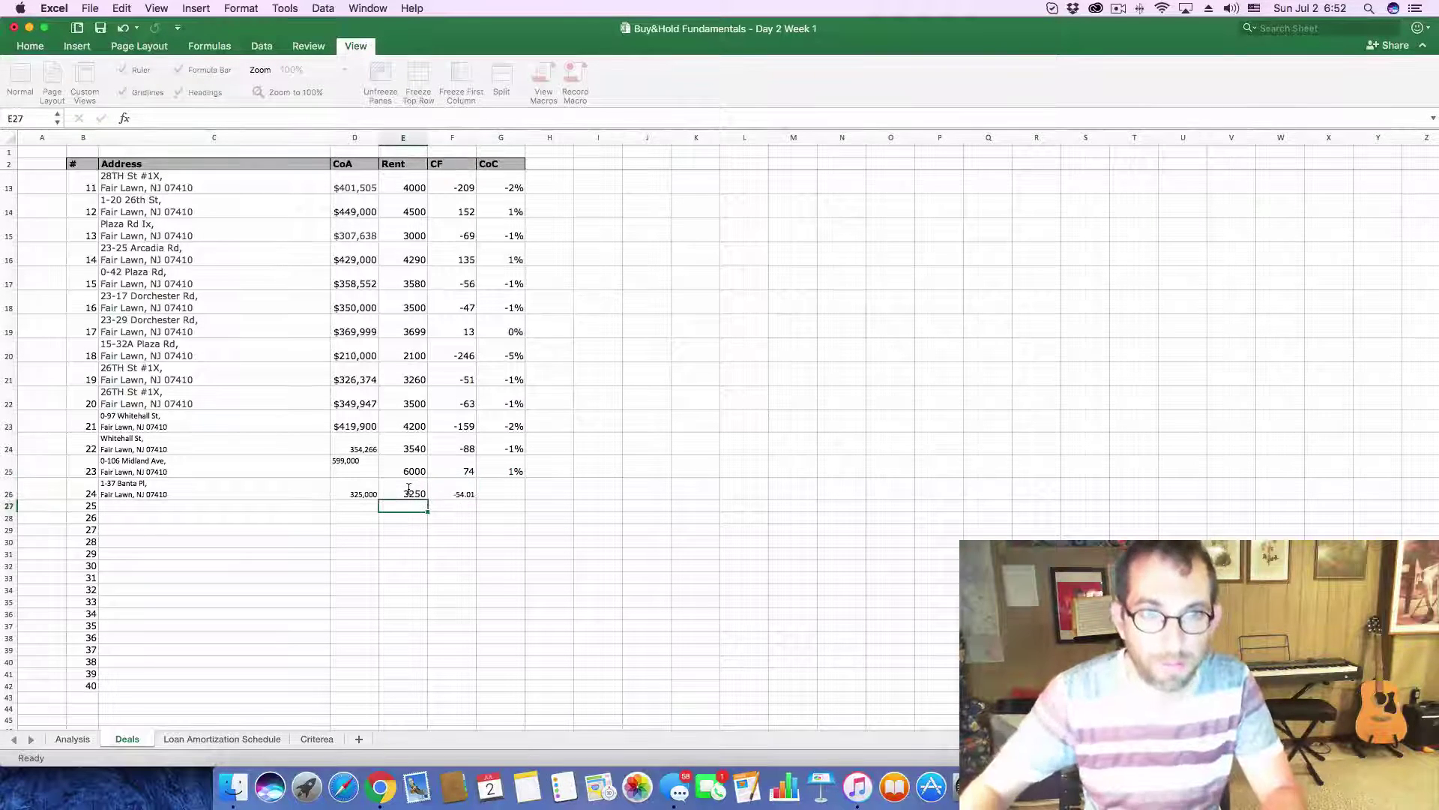
- Correct the cash flow to -54, record the -1% CoC, and close the Zillow listing
click(470, 494)
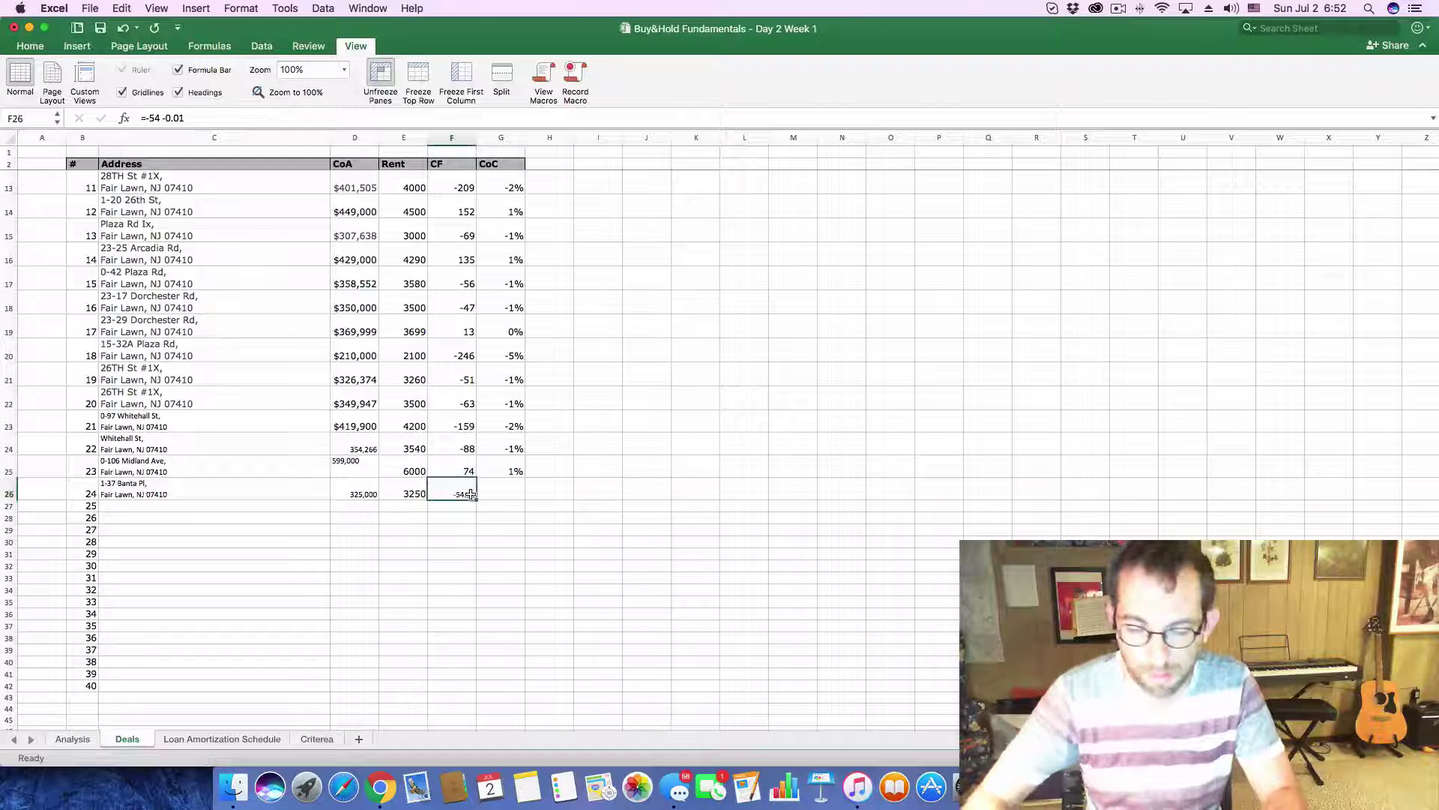
text(-54)
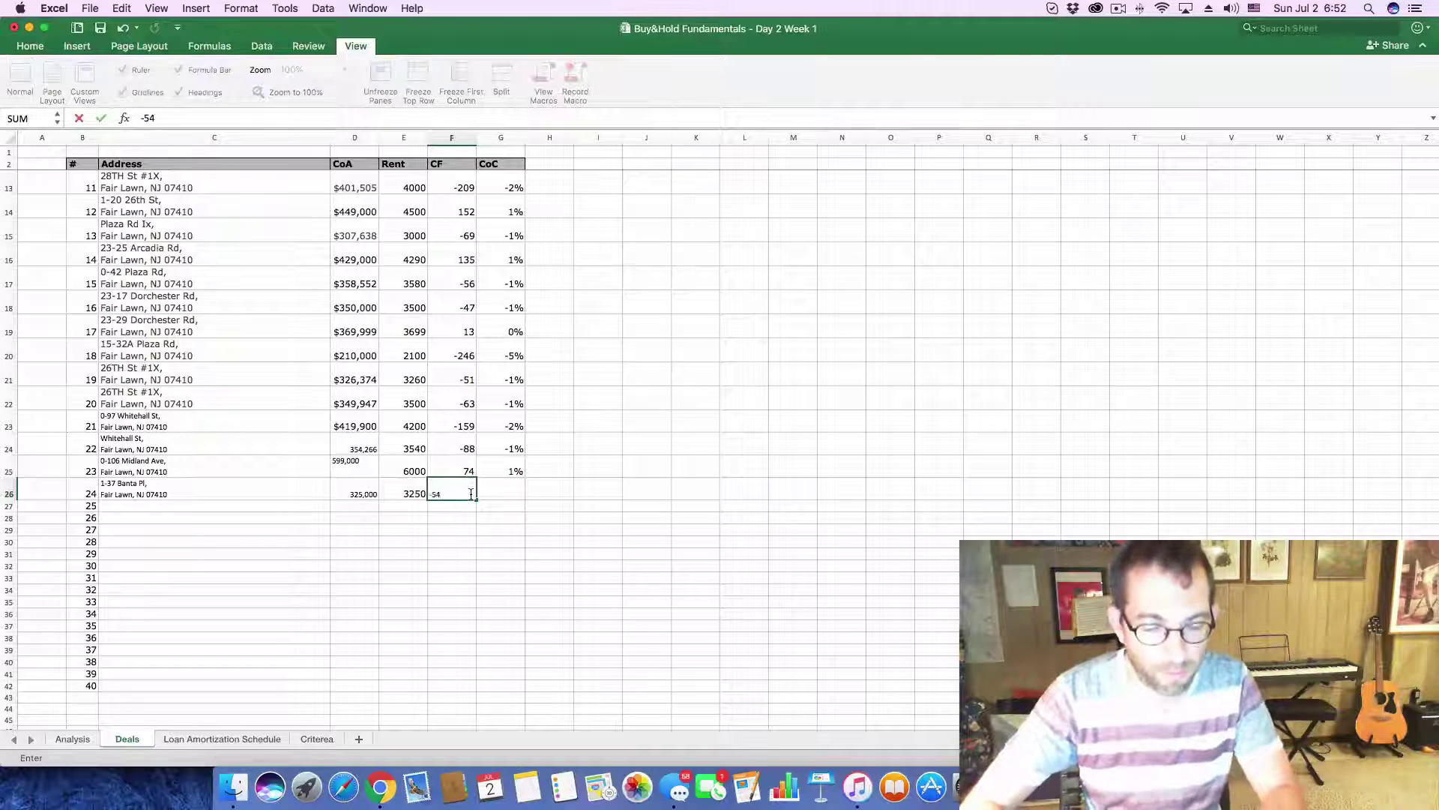
key(Tab)
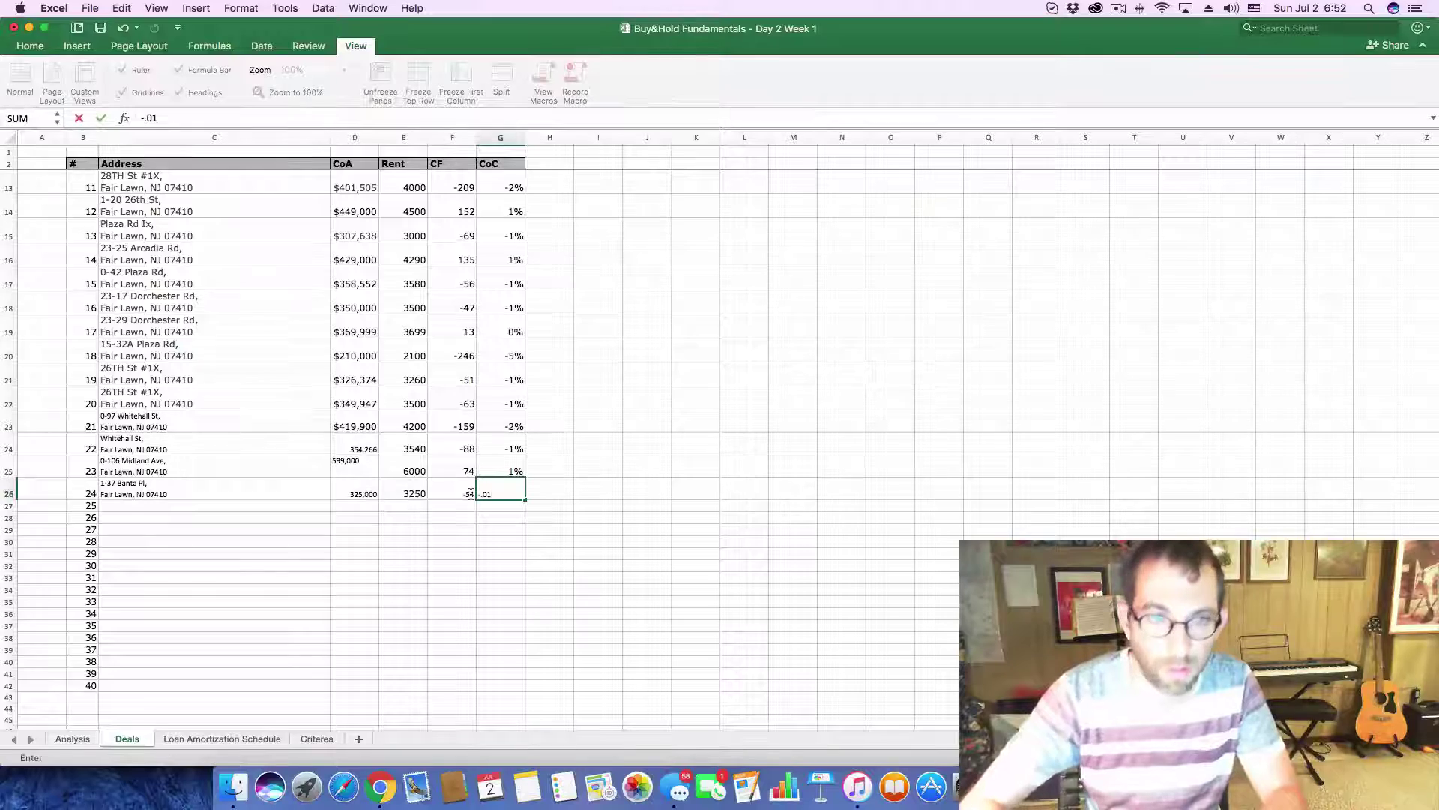
key(Return)
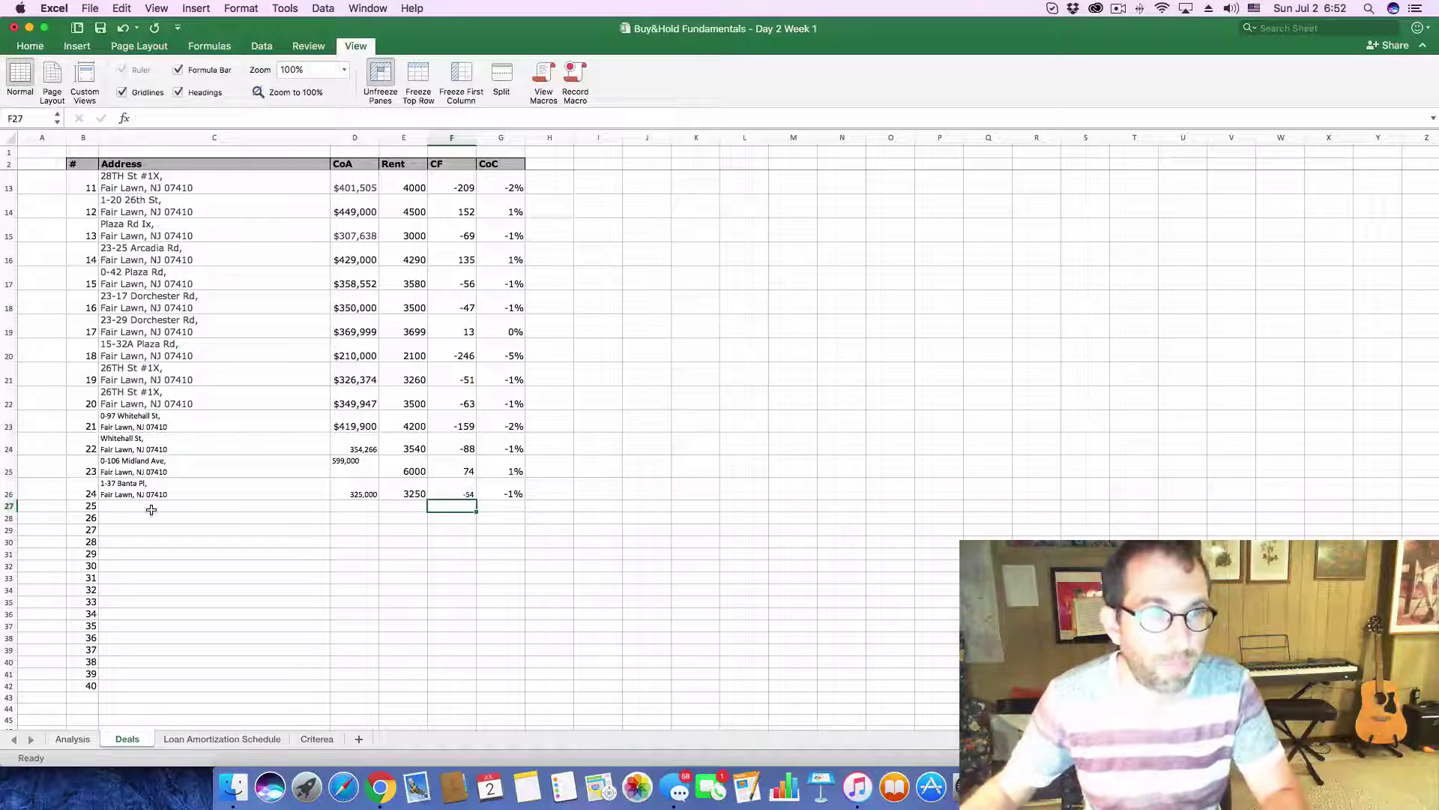
key(super+Tab)
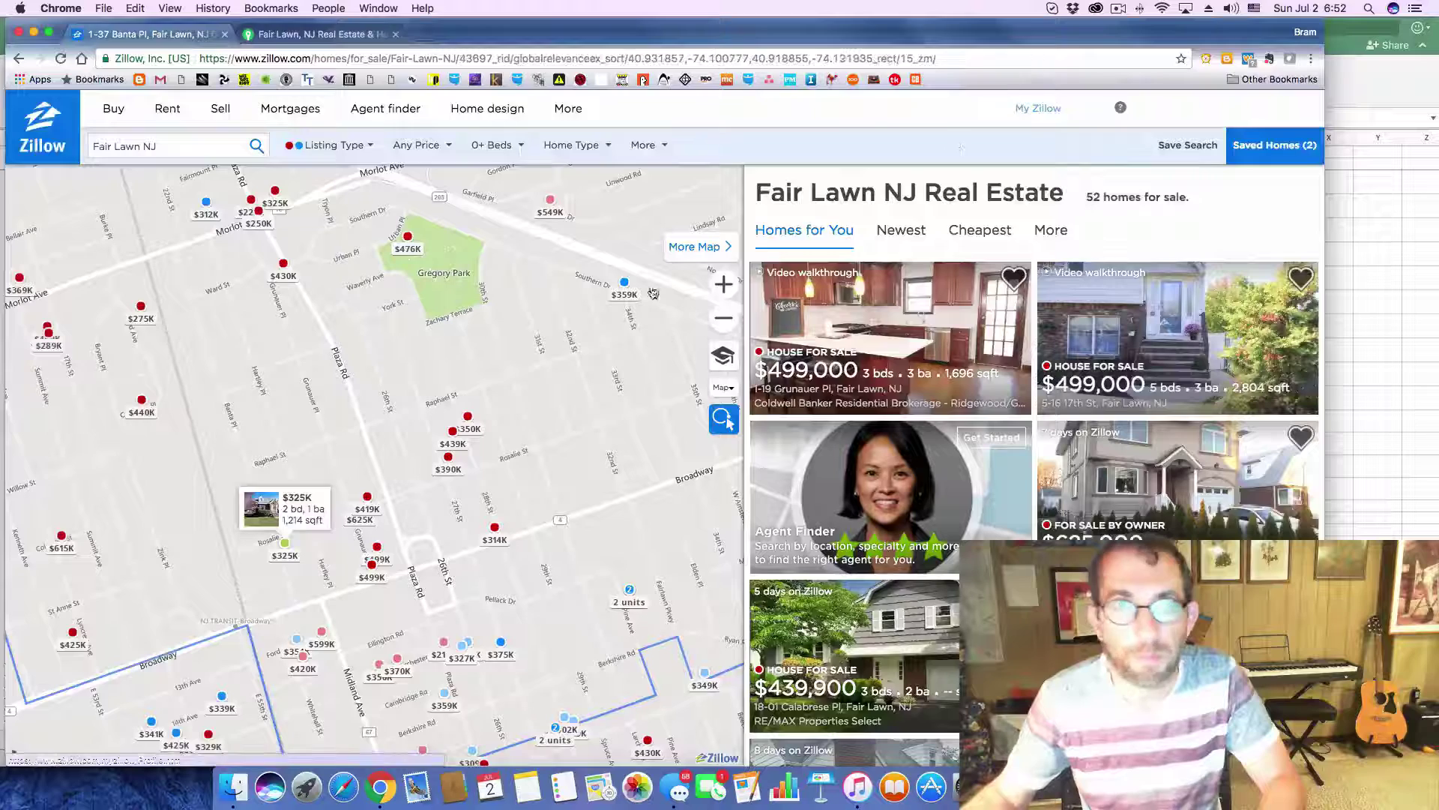
click(1018, 109)
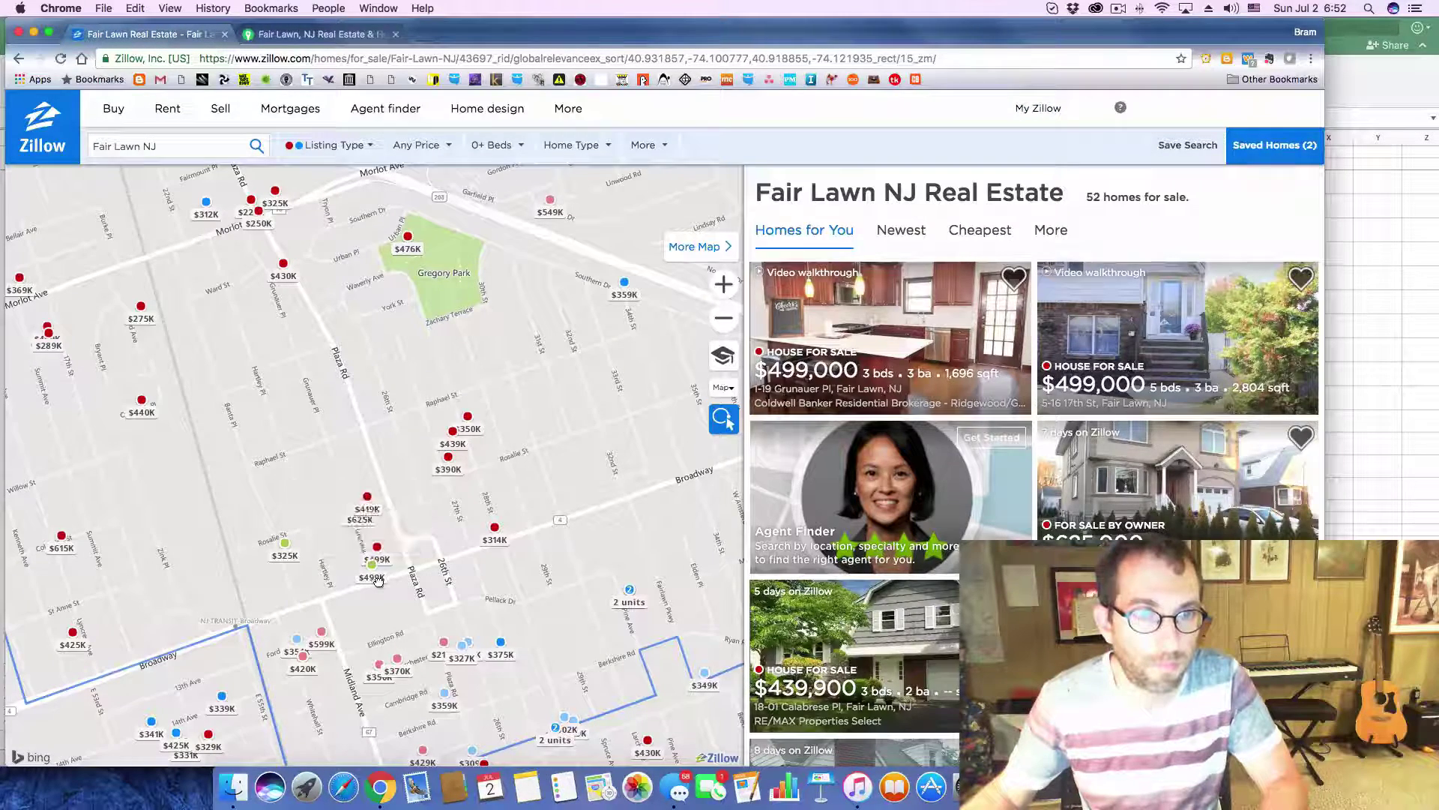
- Open the $499K Grunauer Pl listing and paste its full address into C27
click(378, 581)
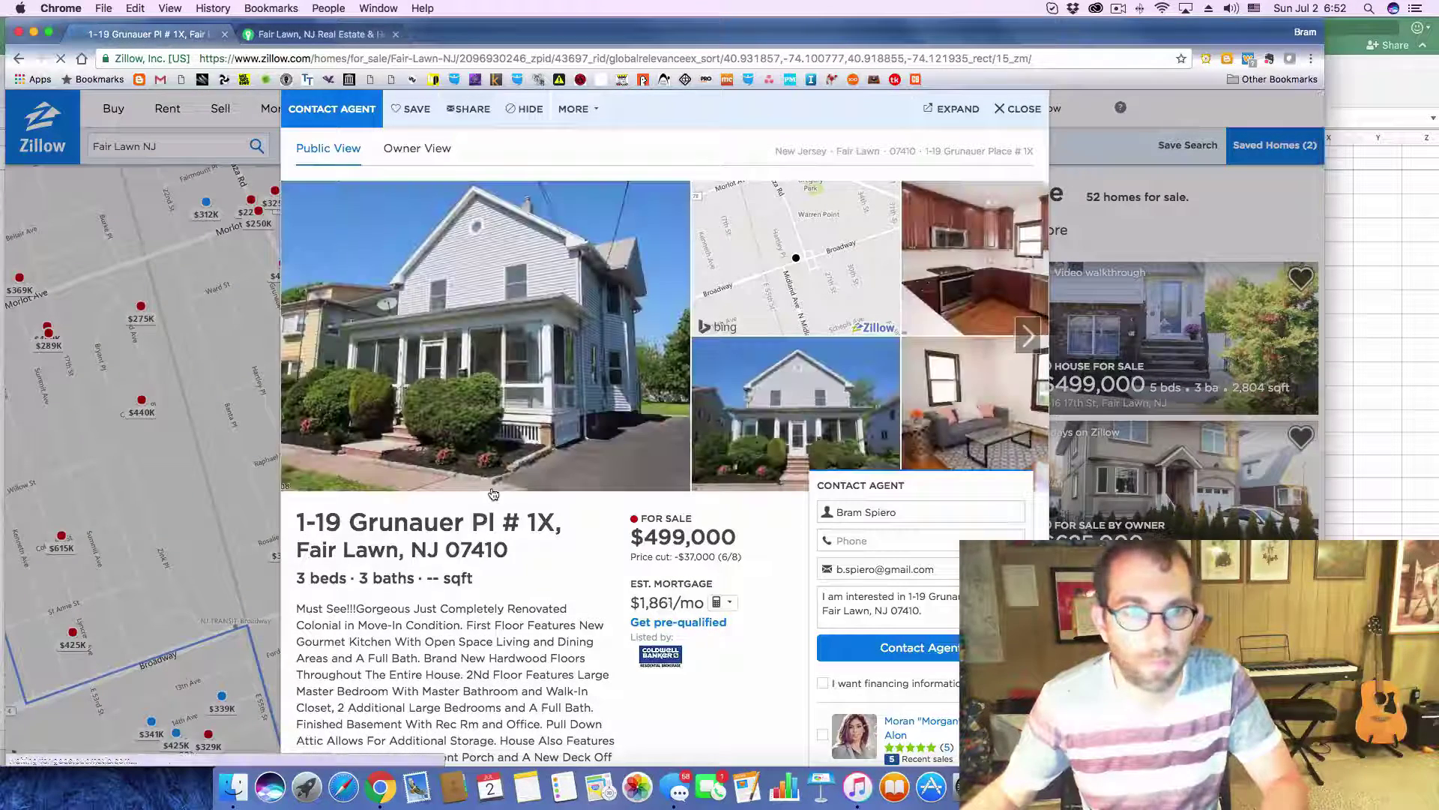
drag(297, 527, 513, 560)
key(super+c)
click(310, 522)
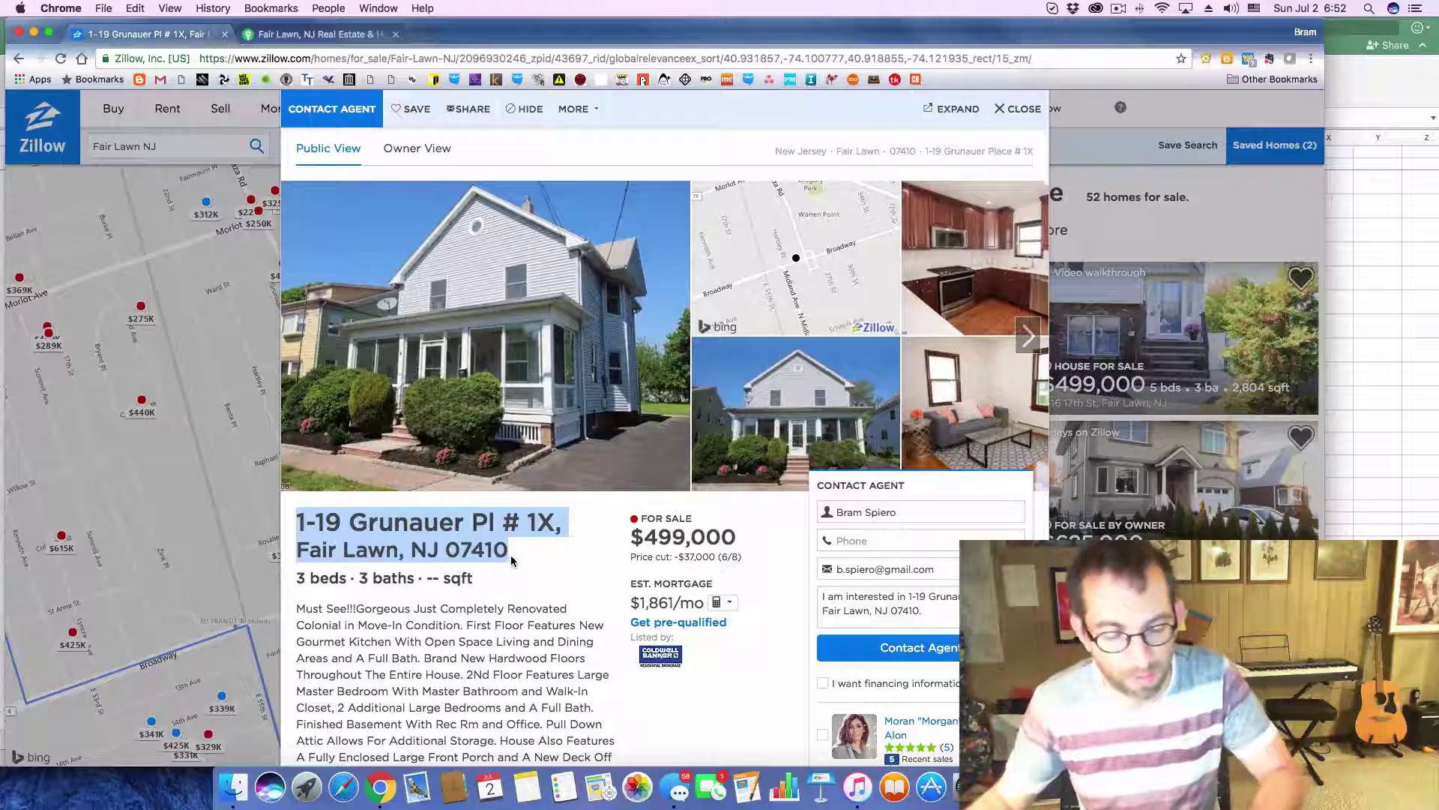
key(super+Tab)
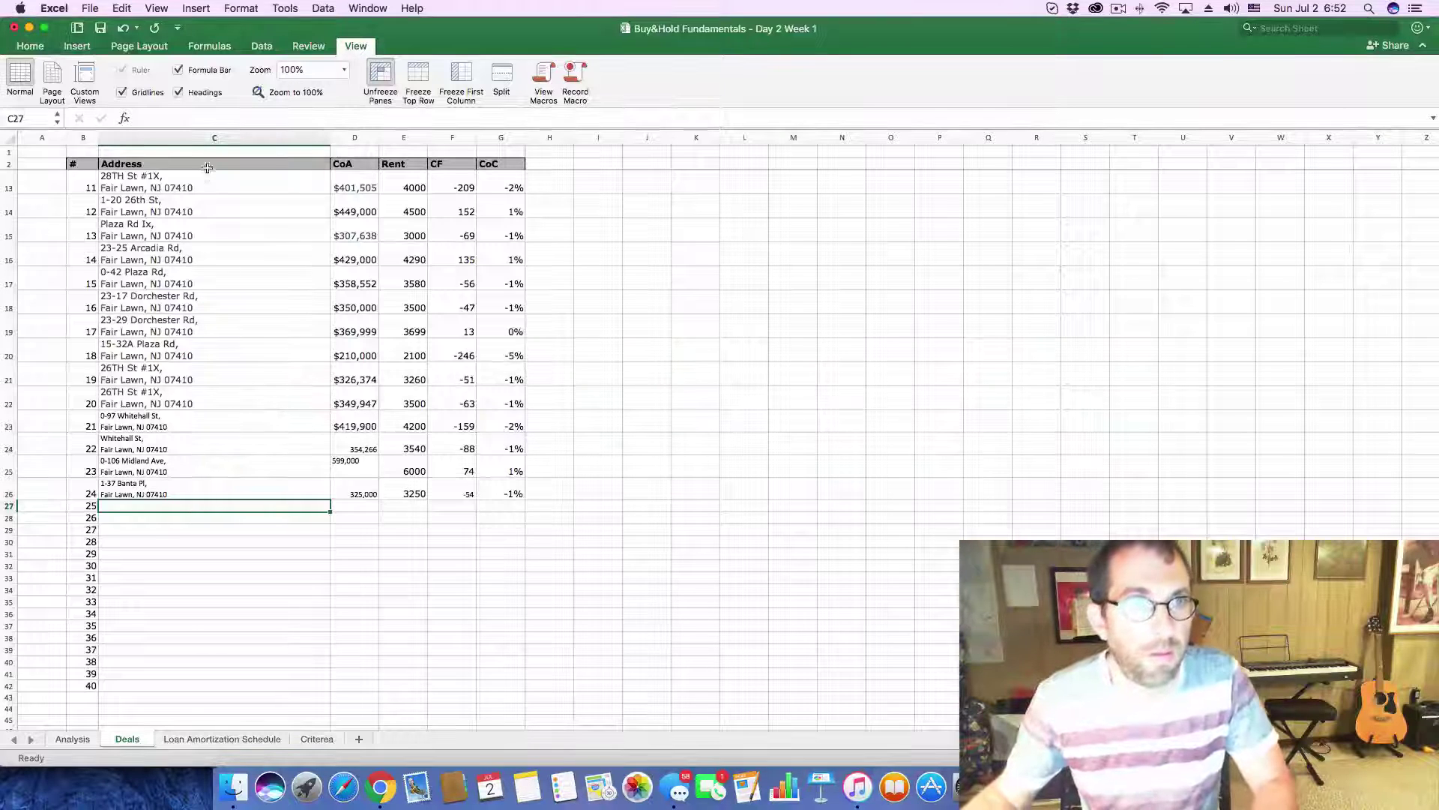
key(F2)
key(super+v)
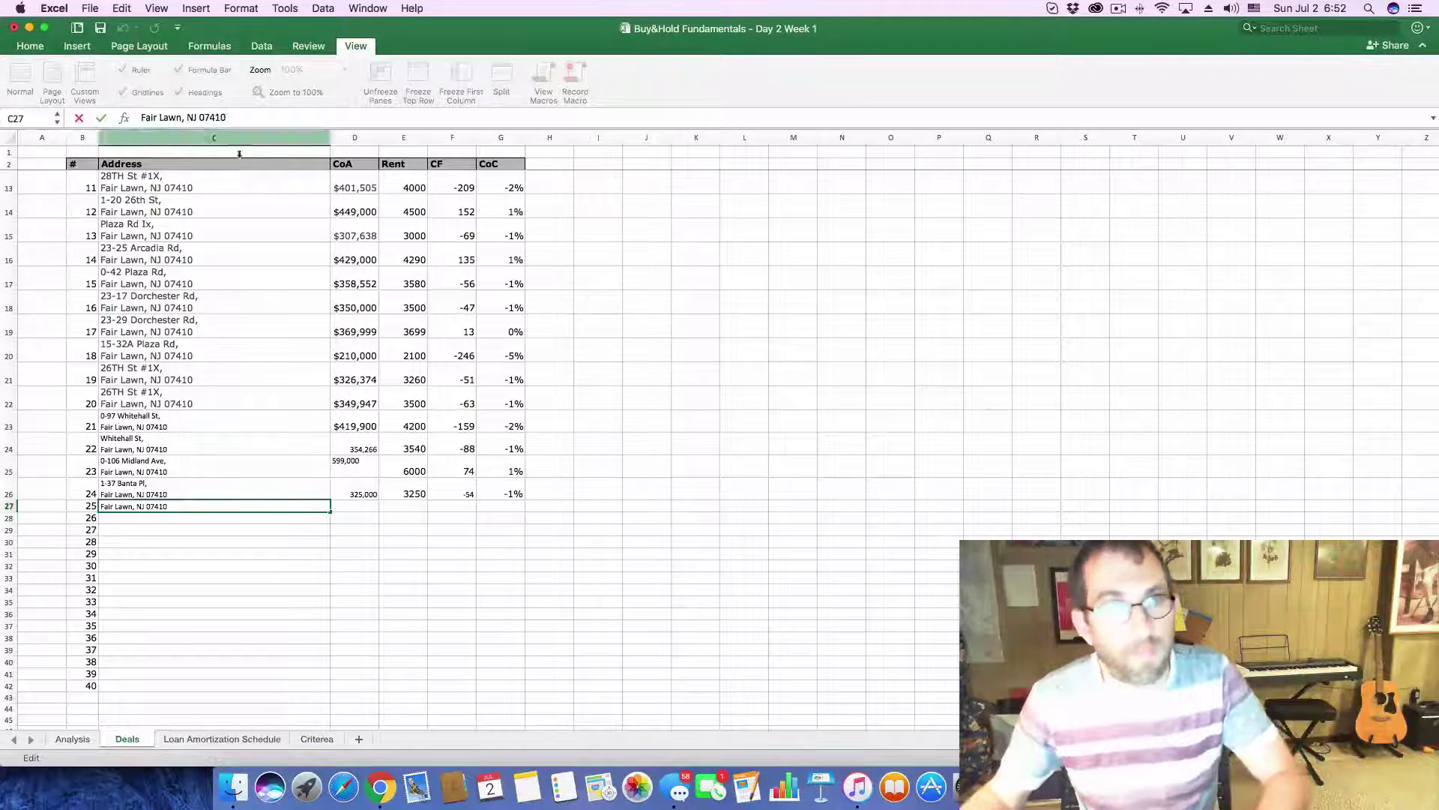
click(355, 509)
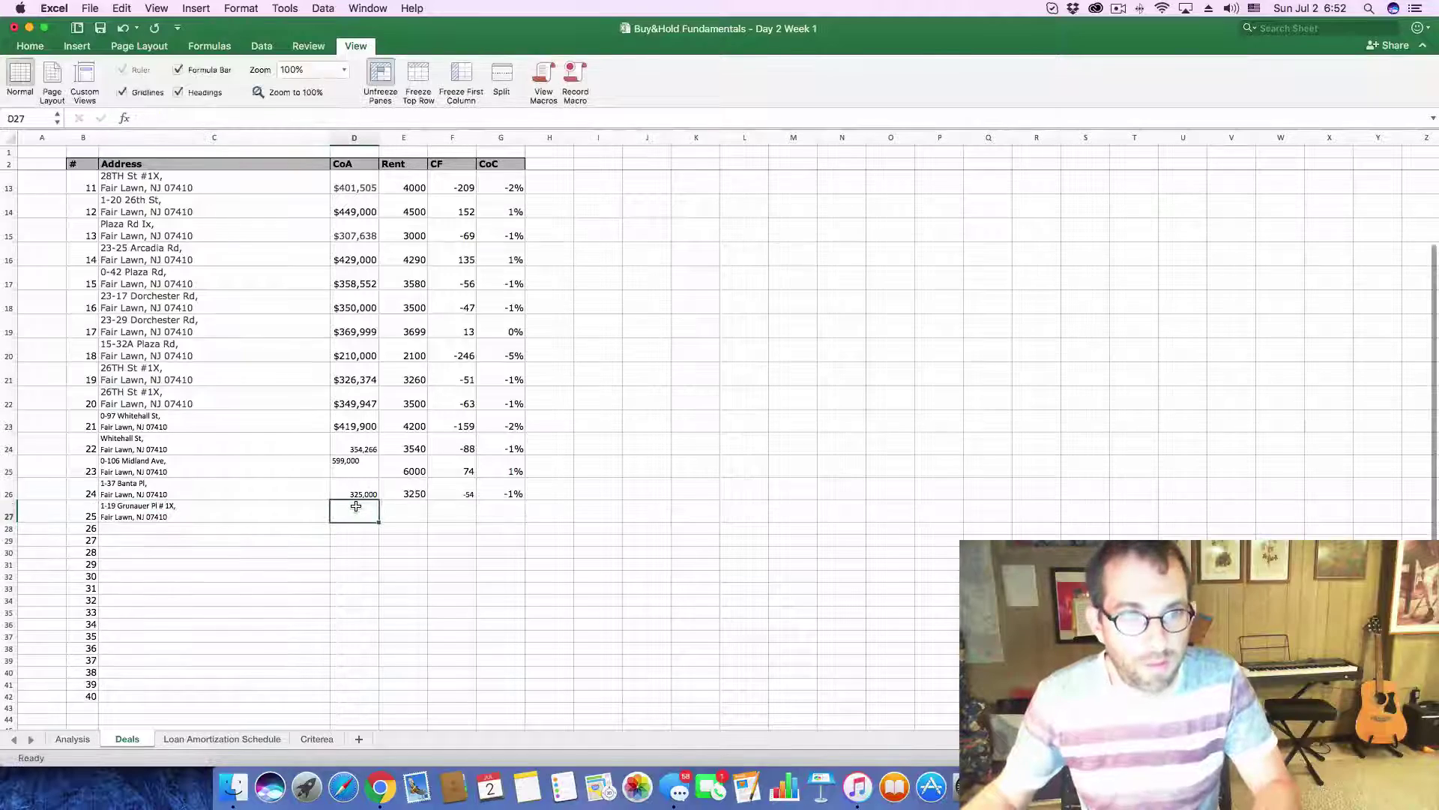
- Copy the 499,000 listing price from Zillow
key(super+Tab)
drag(643, 537, 736, 537)
key(super+c)
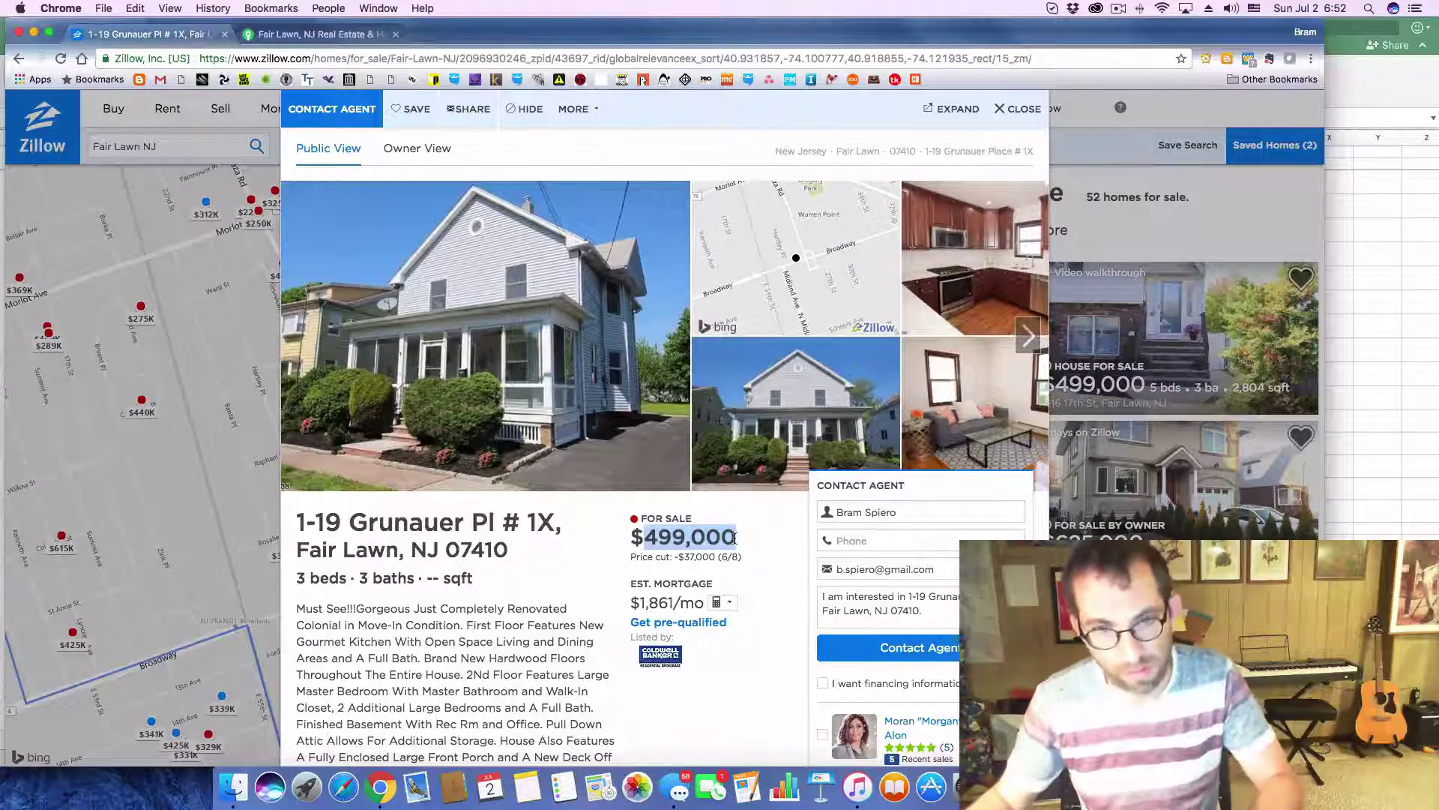
key(super+Tab)
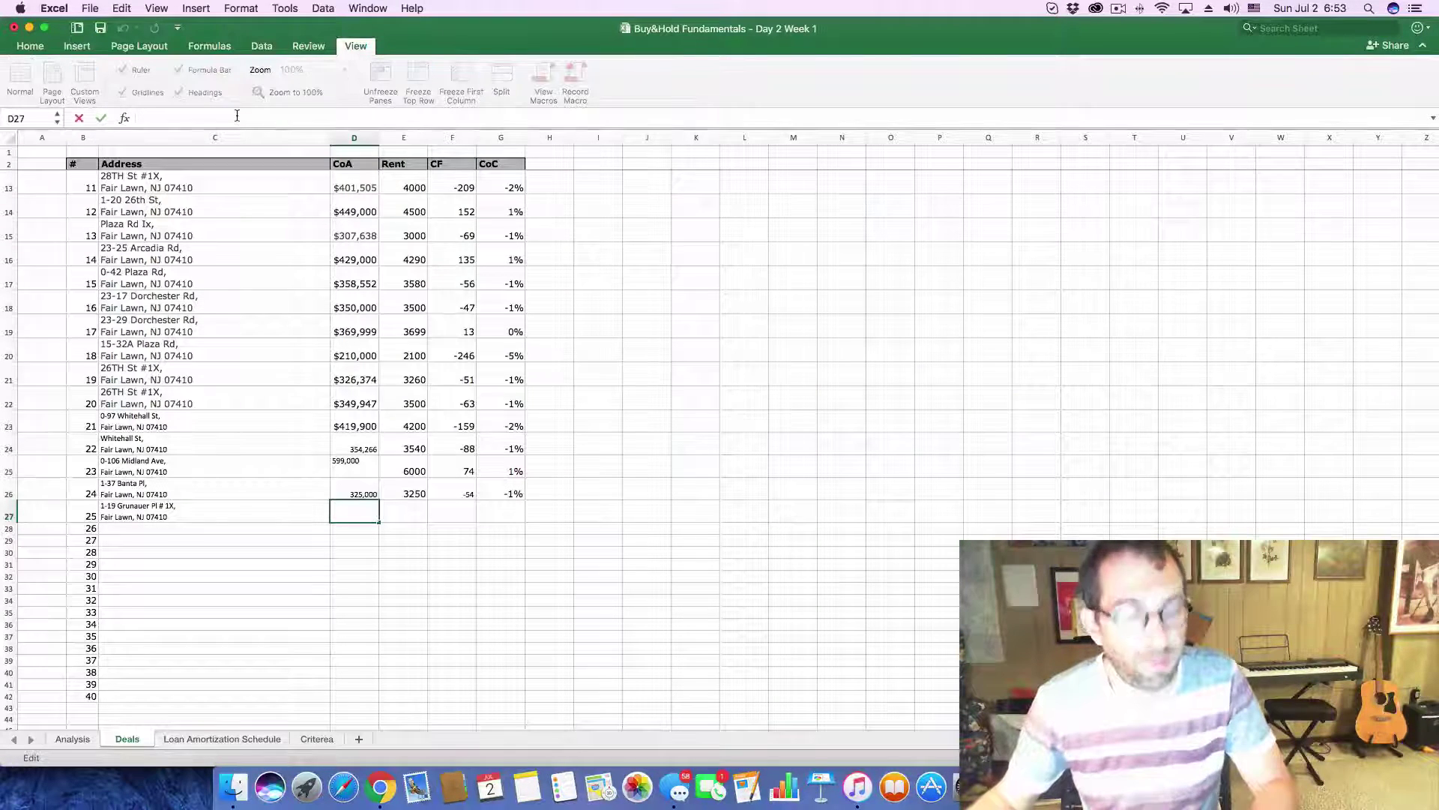
- Enter 499,000 as the Grunauer Pl cost in D27 and review its Zillow price history
key(super+v)
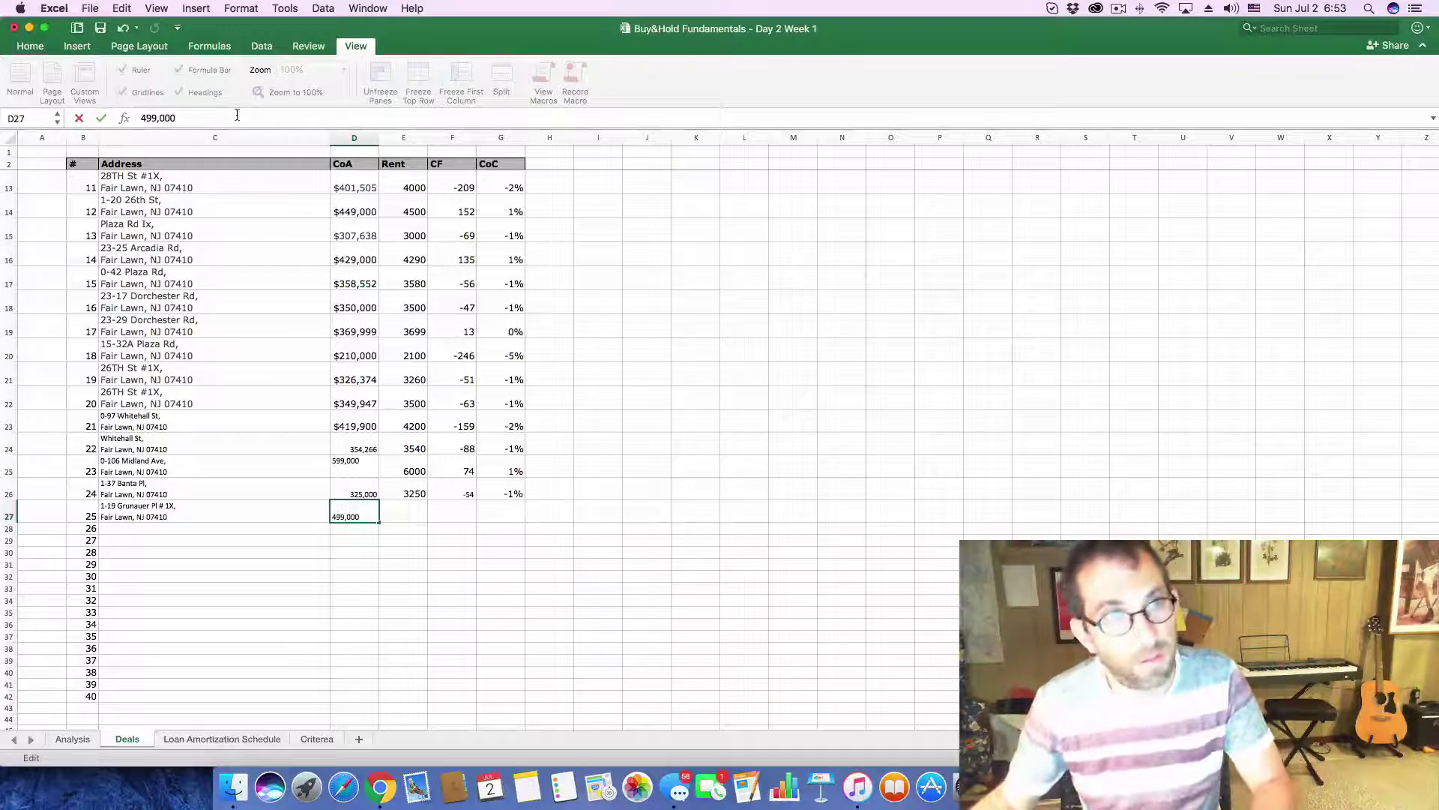
click(398, 519)
key(super+Tab)
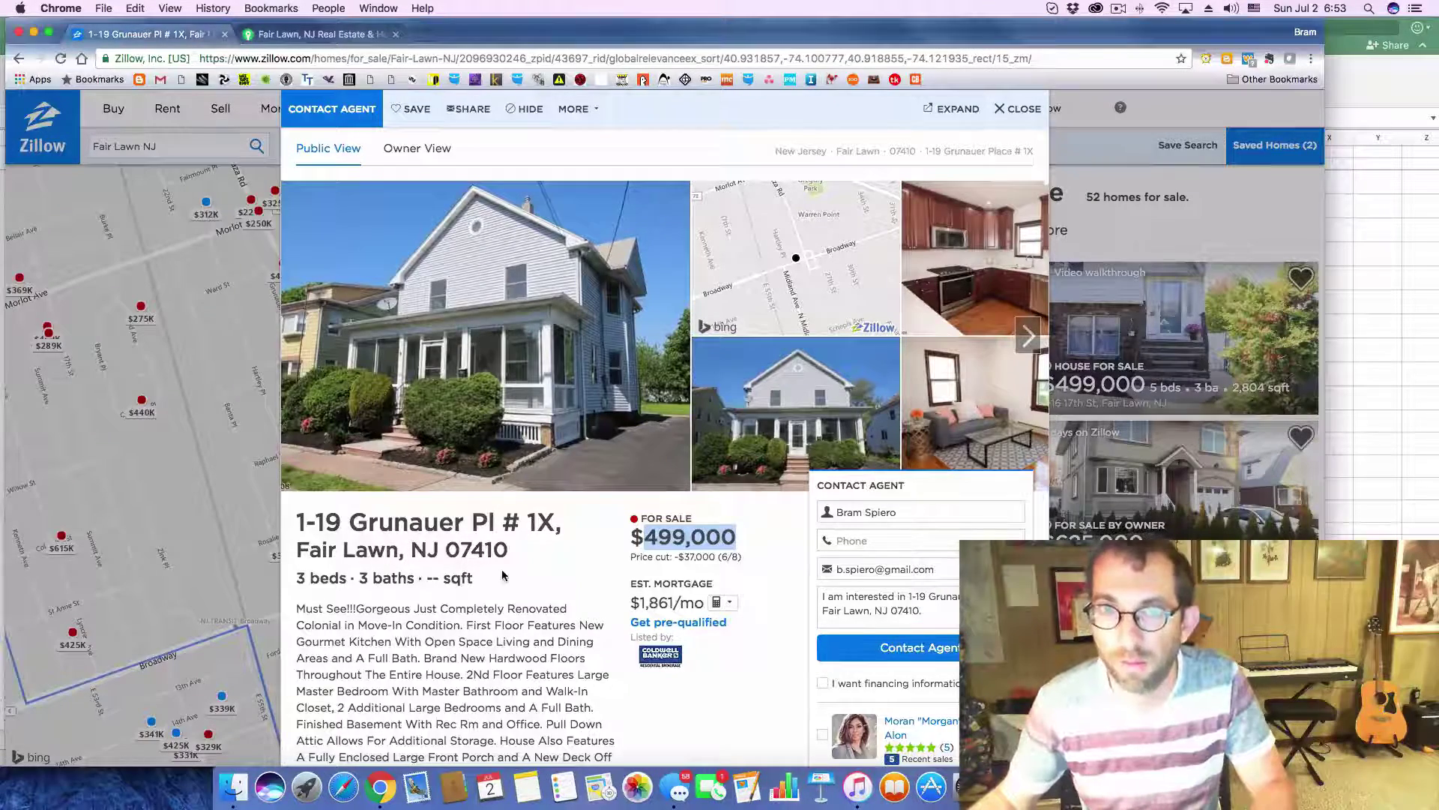
scroll(502, 575, down, 10)
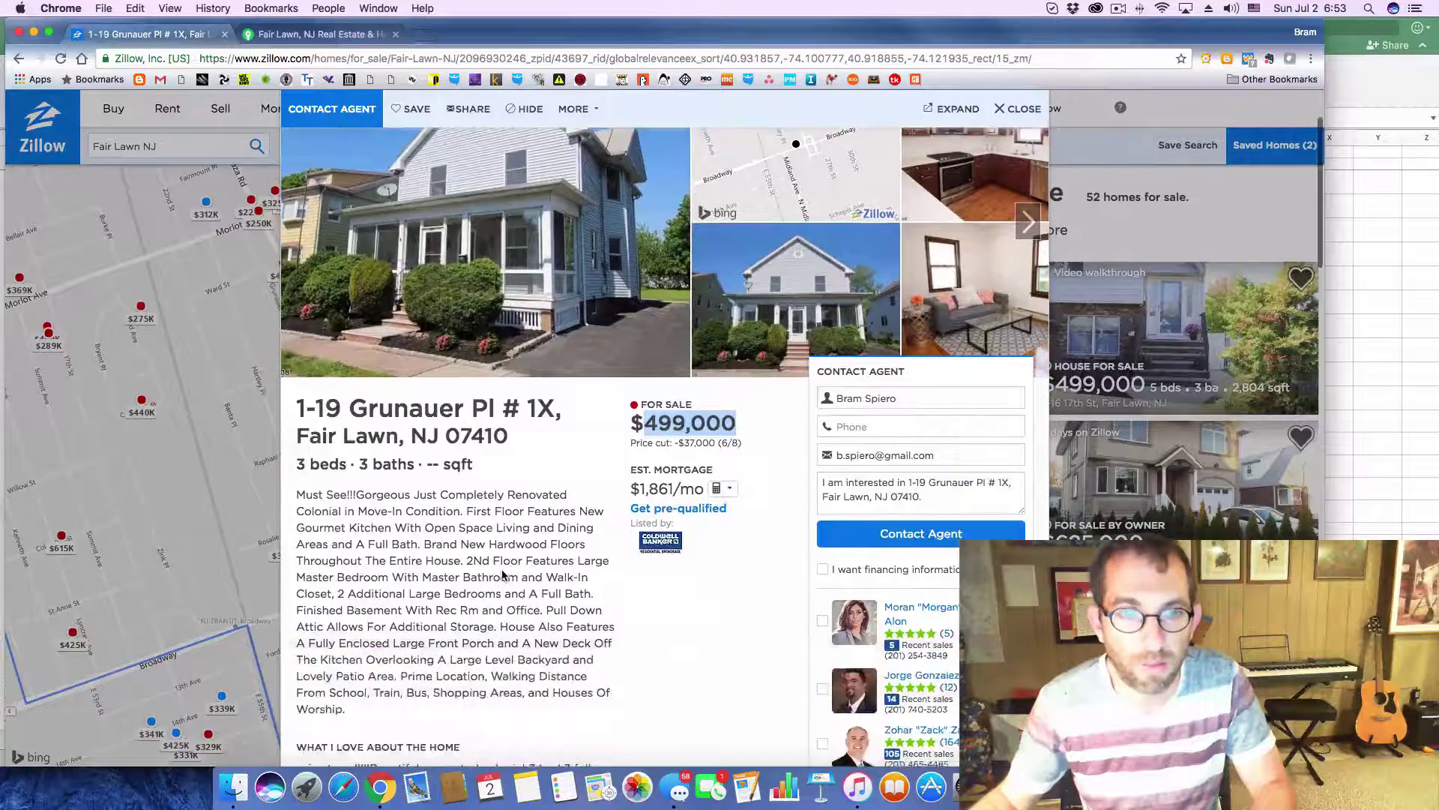
scroll(585, 563, down, 2)
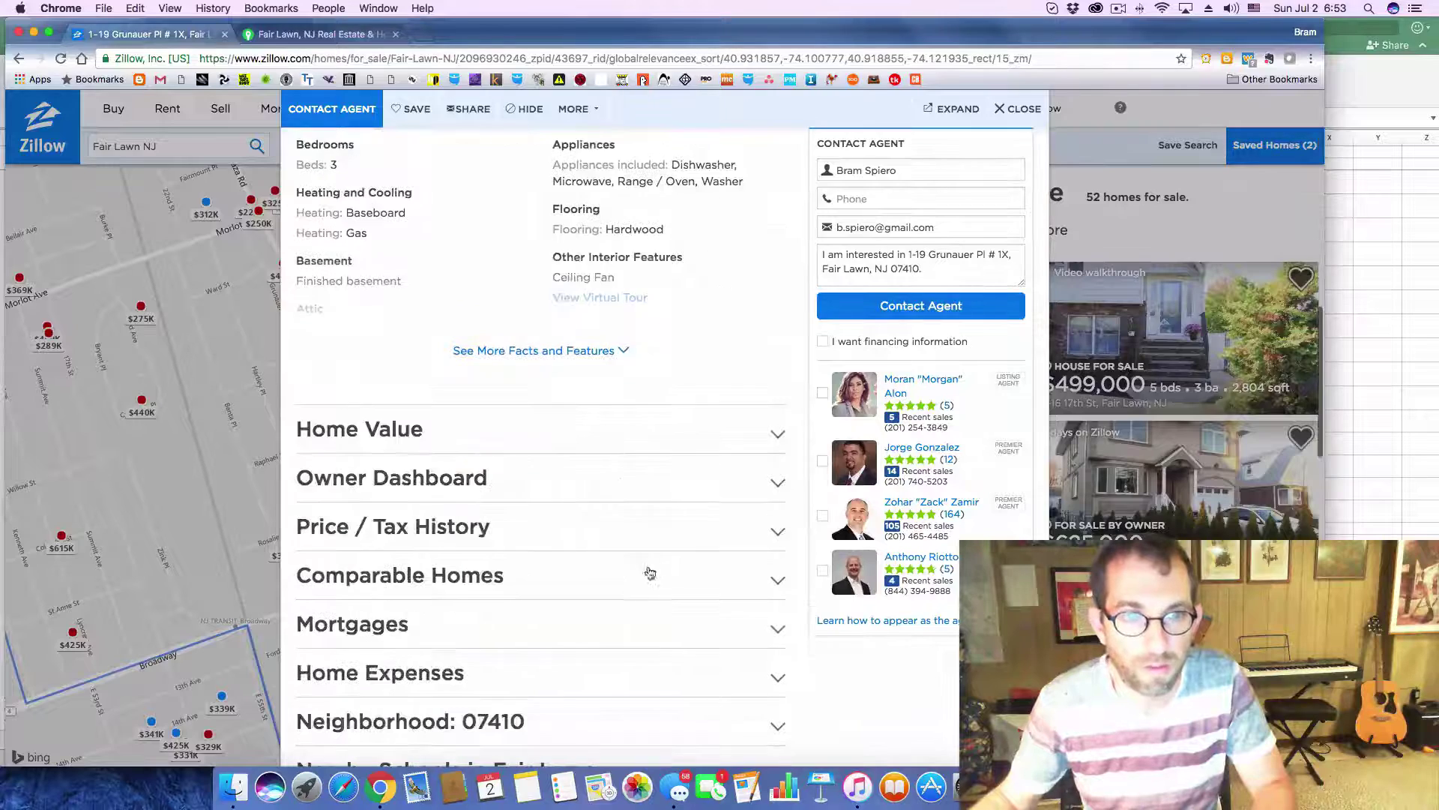
click(776, 530)
scroll(665, 549, down, 2)
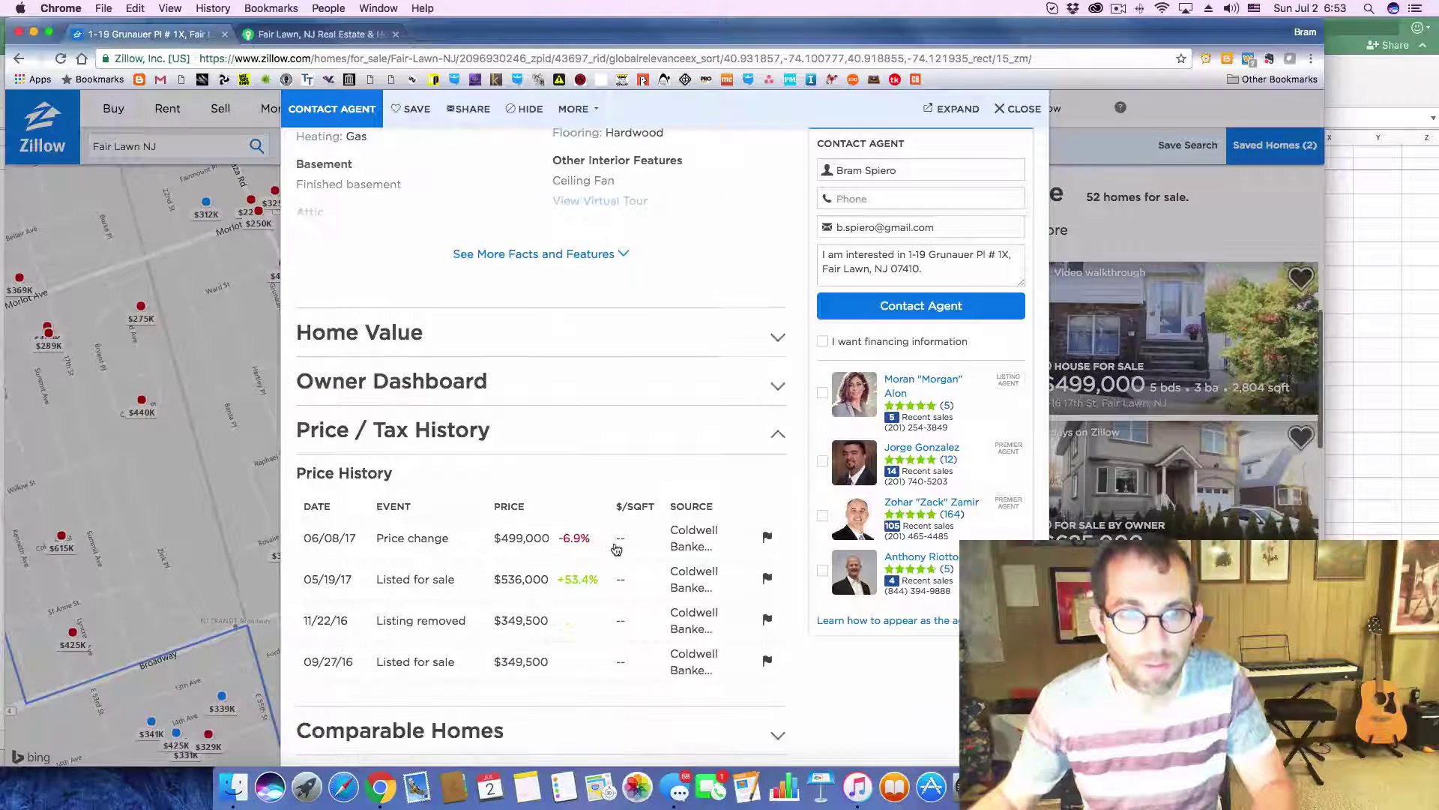
key(super+Tab)
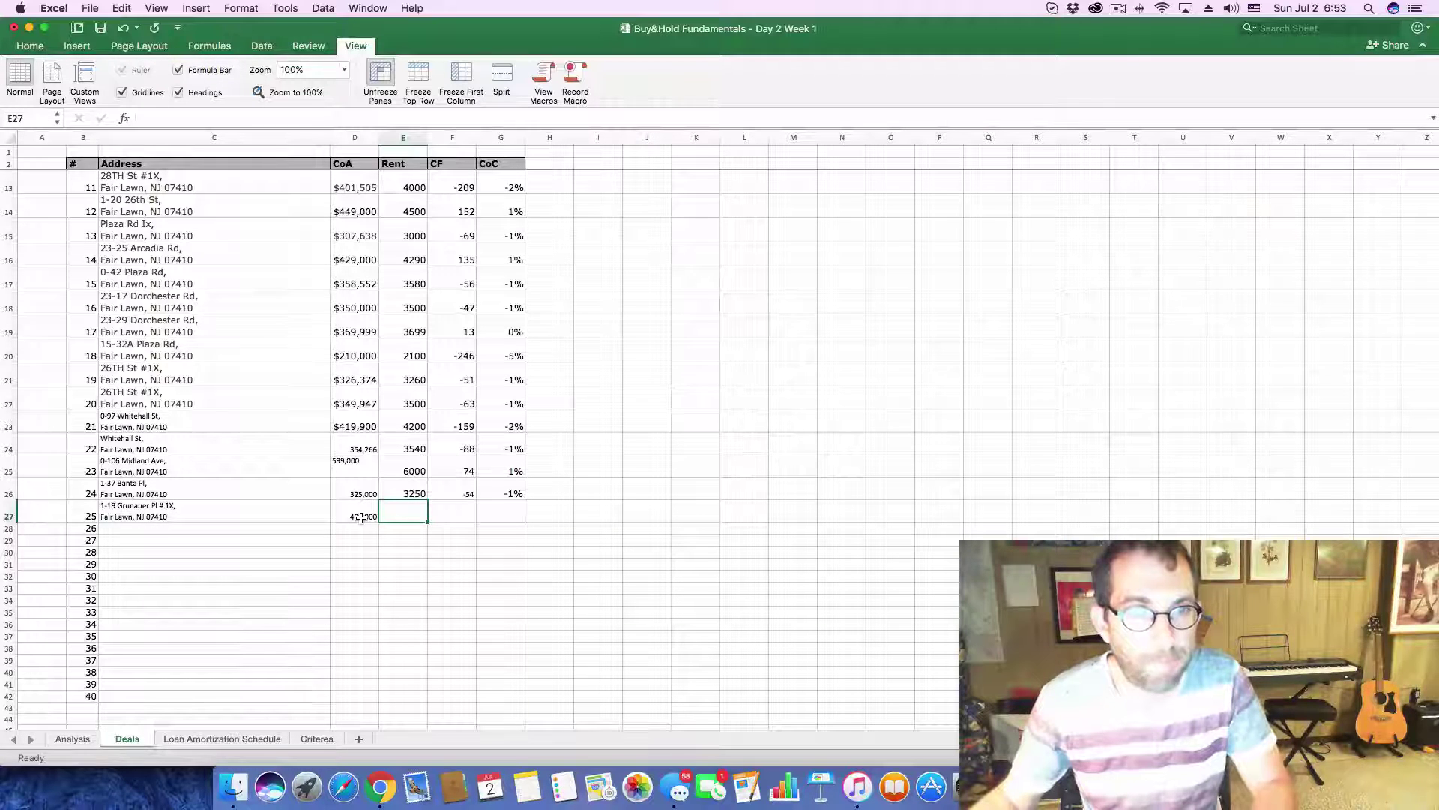
- Enter 5000 rent for Grunauer Pl and set the Analysis purchase price to 499,000
text(5)
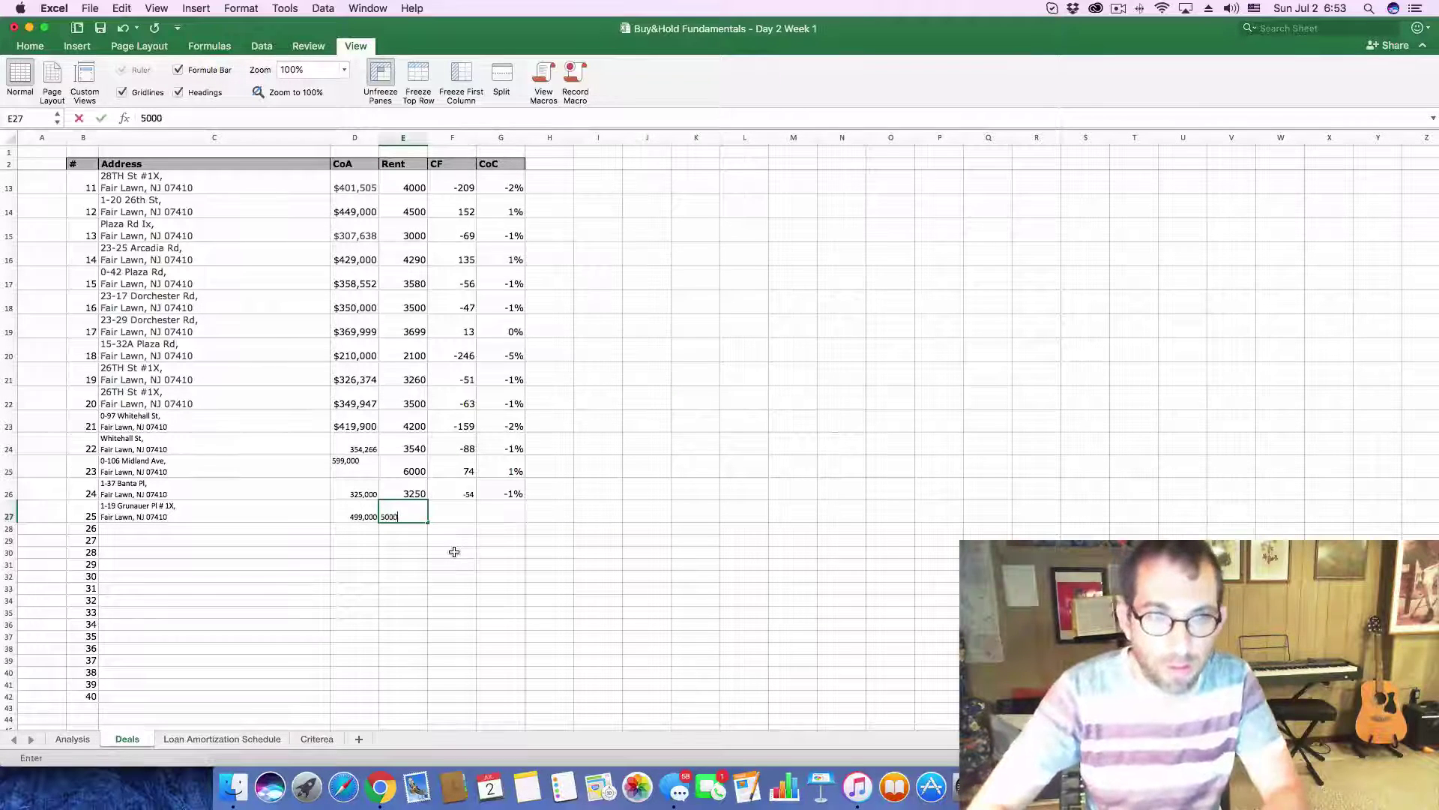
text(000)
key(Return)
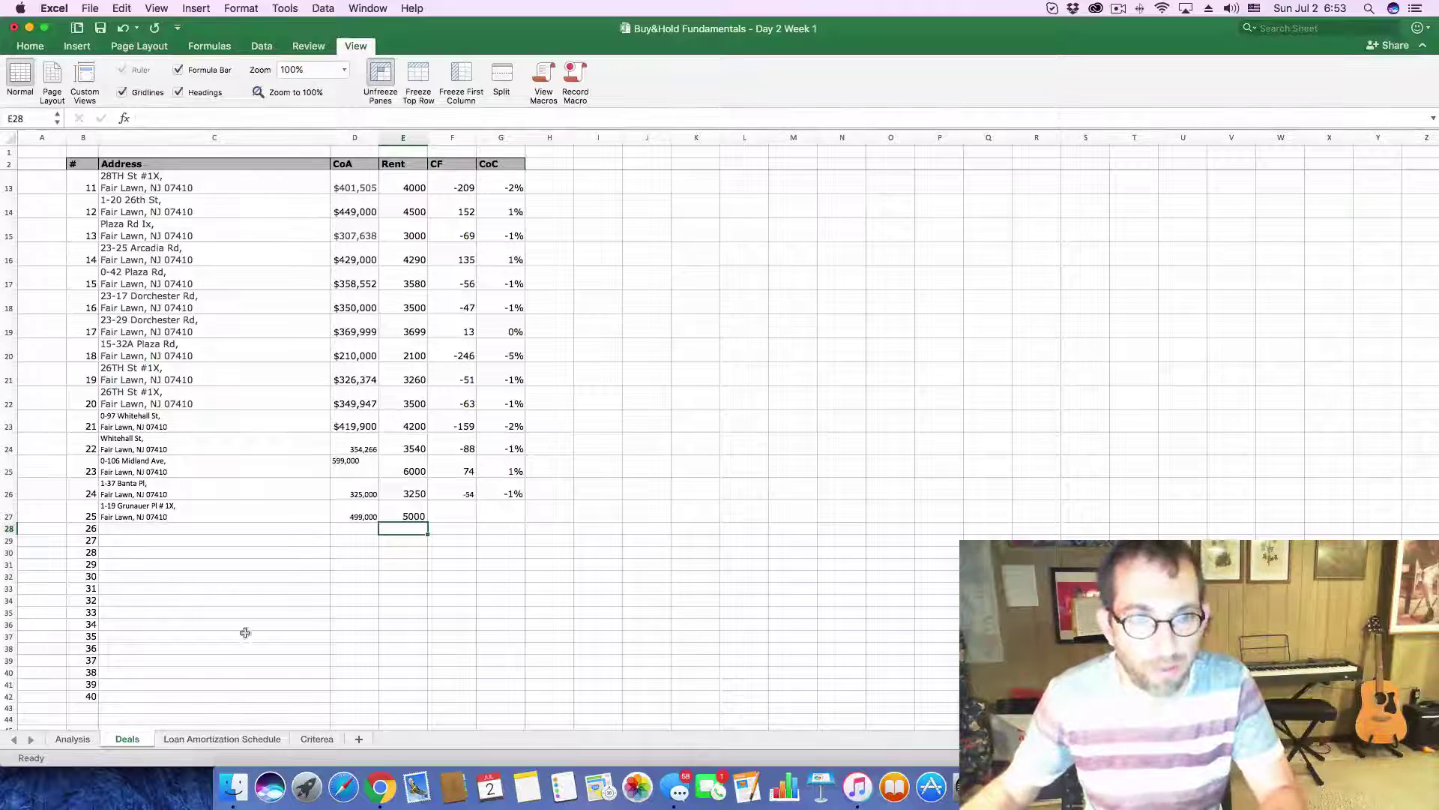
click(70, 739)
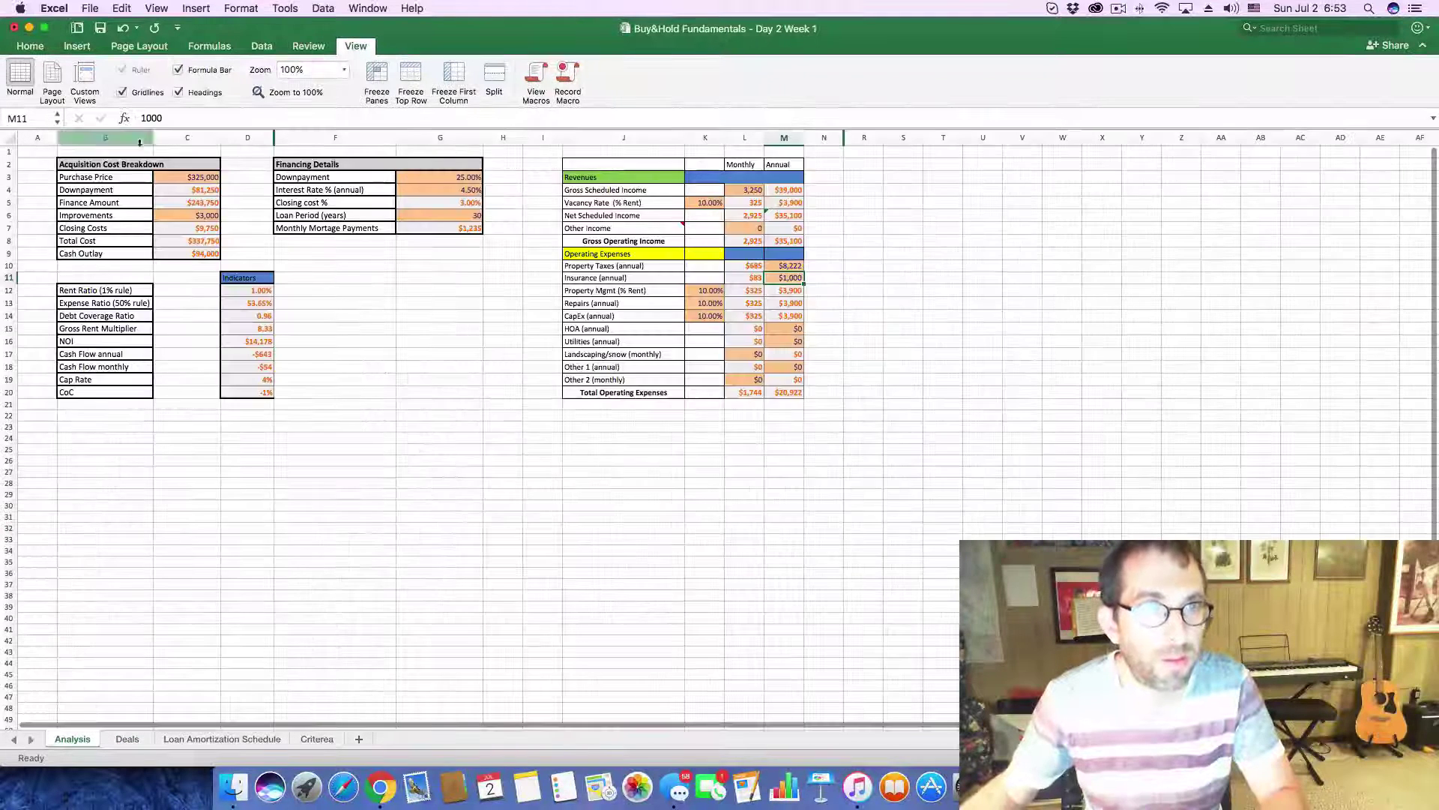
click(184, 176)
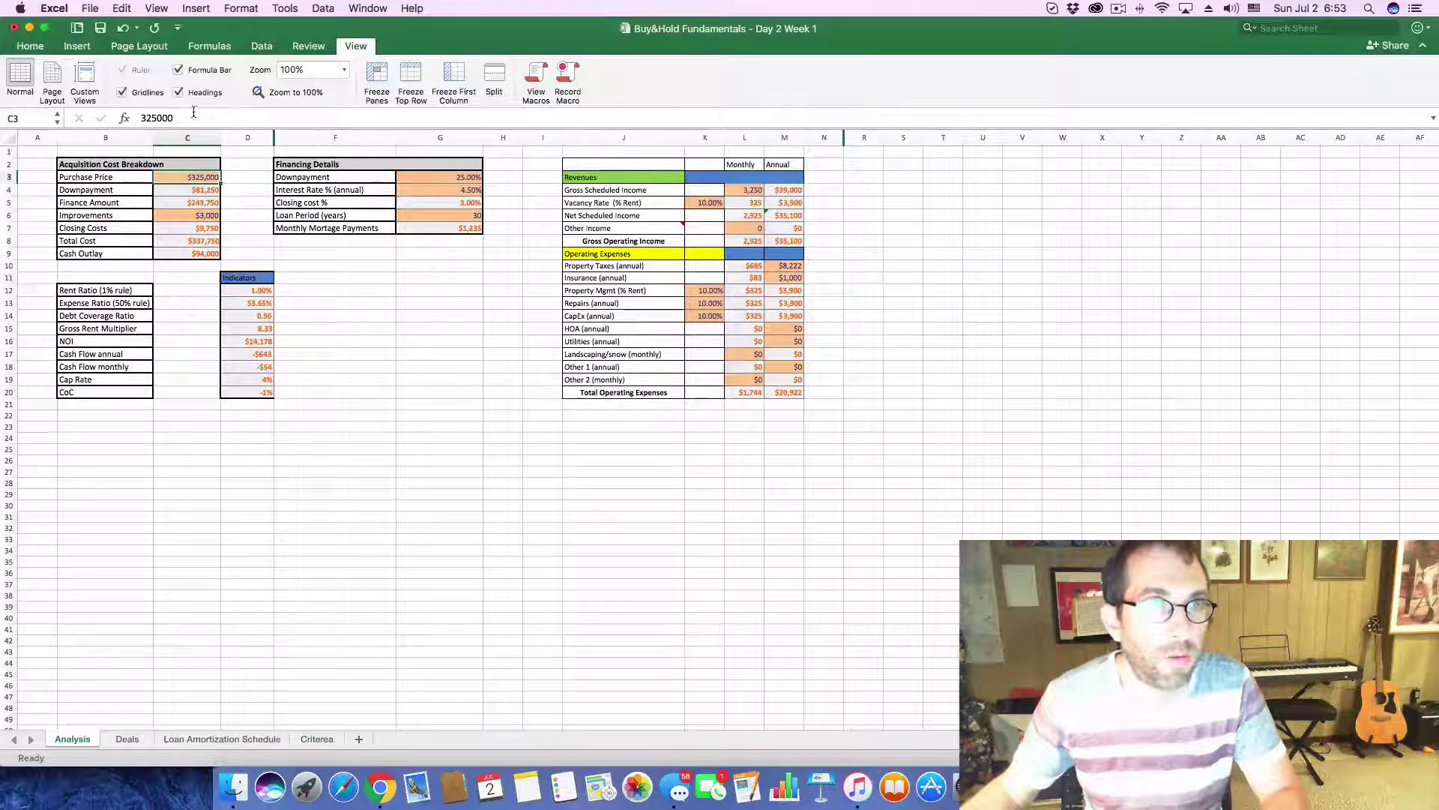
double_click(157, 118)
text(499000)
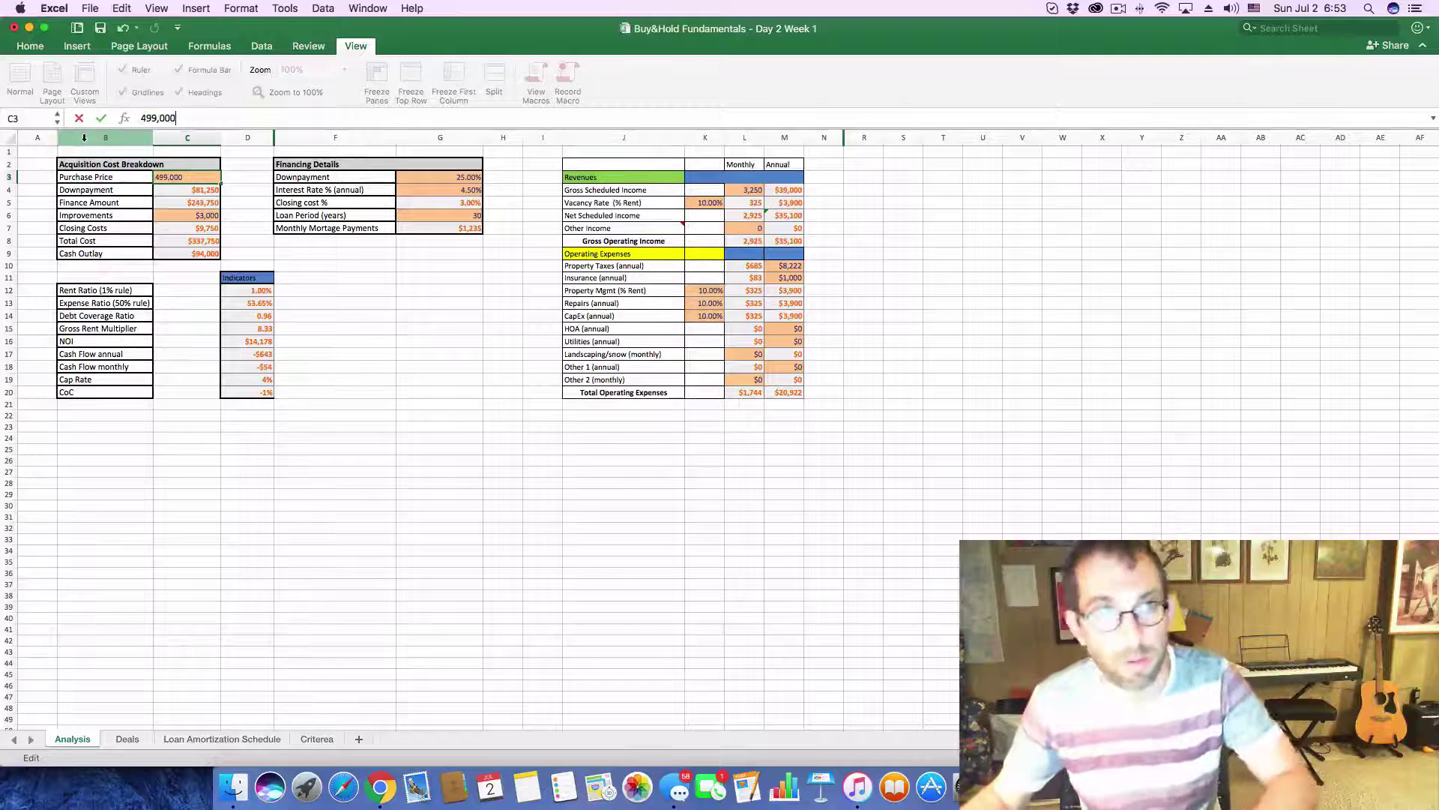
key(Return)
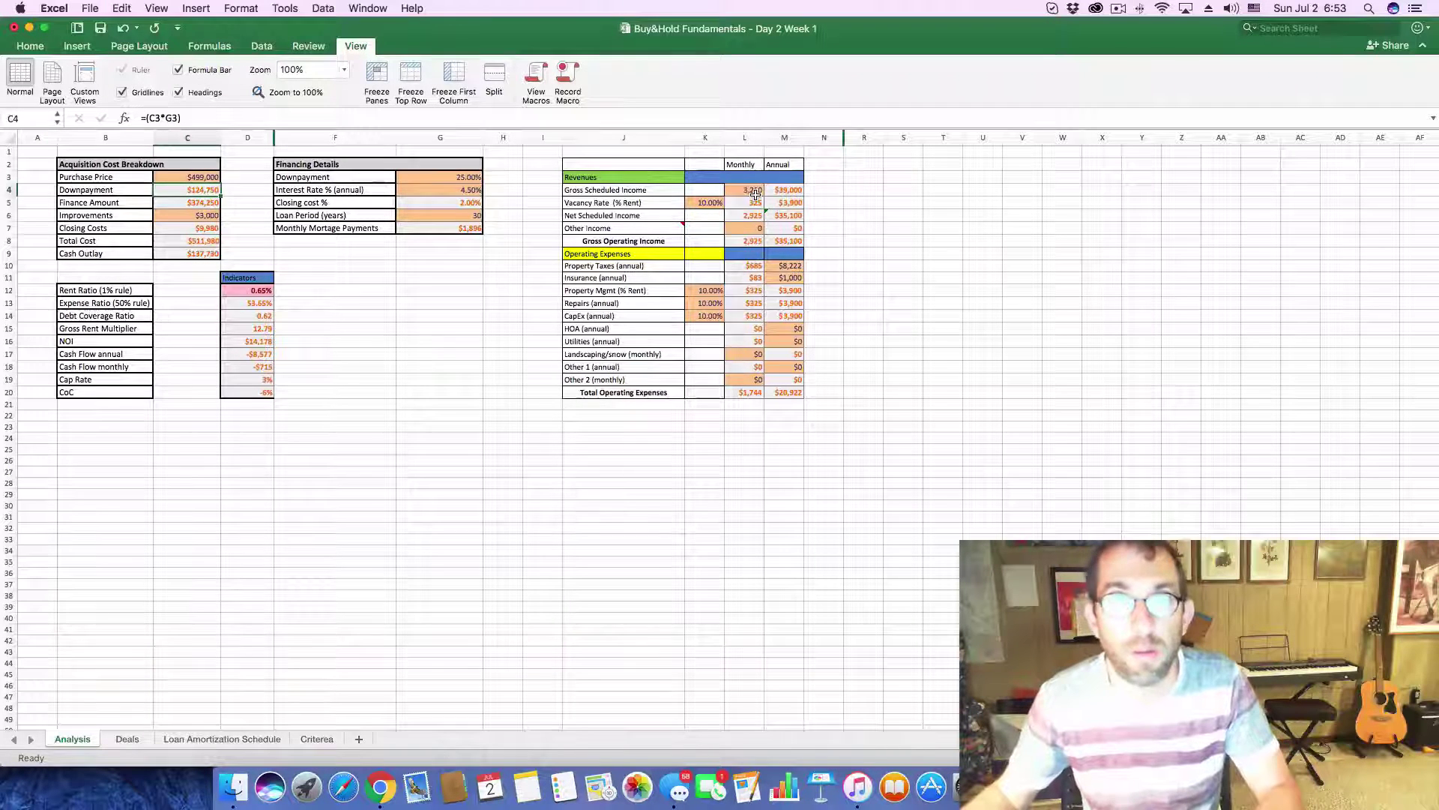
- Set monthly gross income to 5,000 and annual property taxes to 13,000 on Analysis
click(755, 192)
text(5,0)
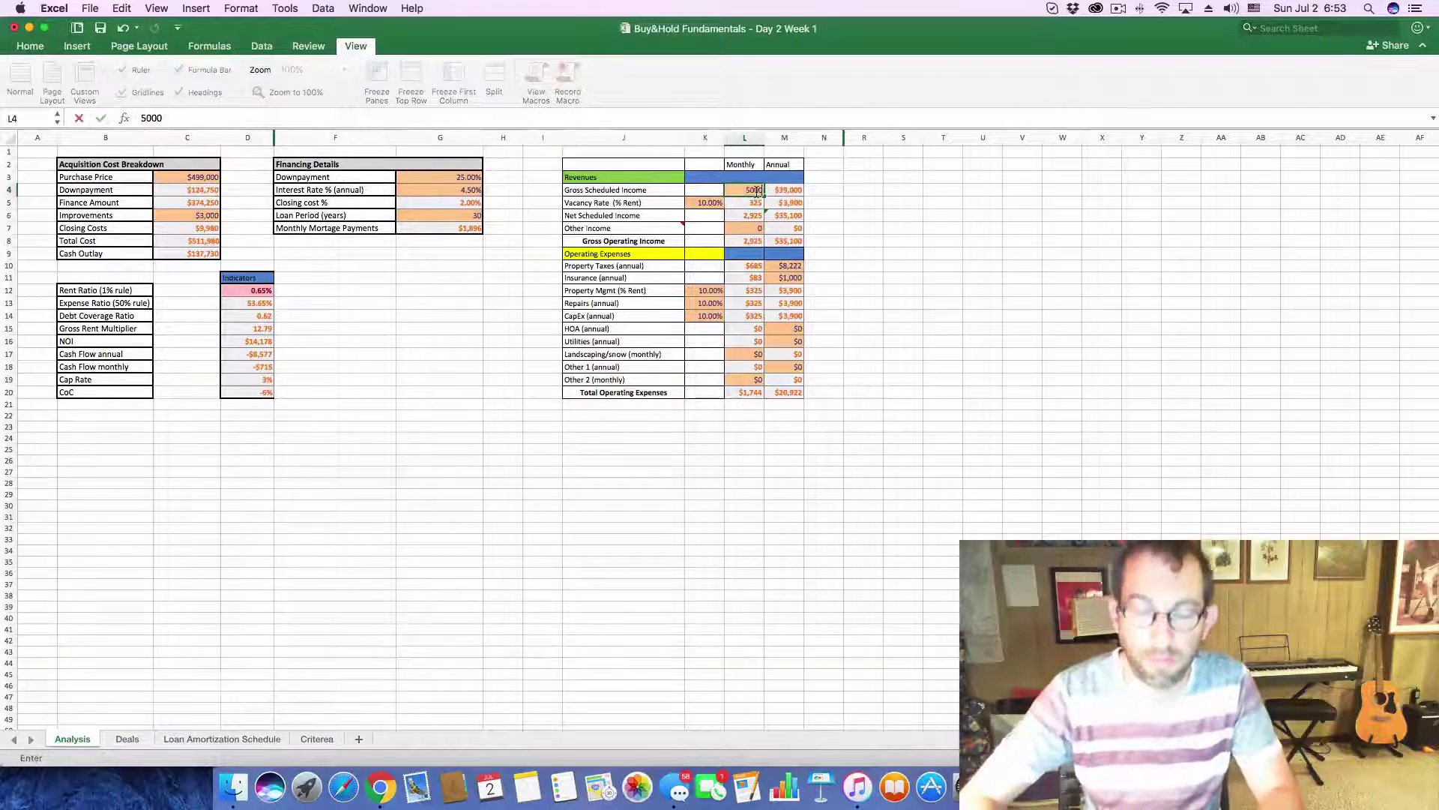
text(00)
key(Return)
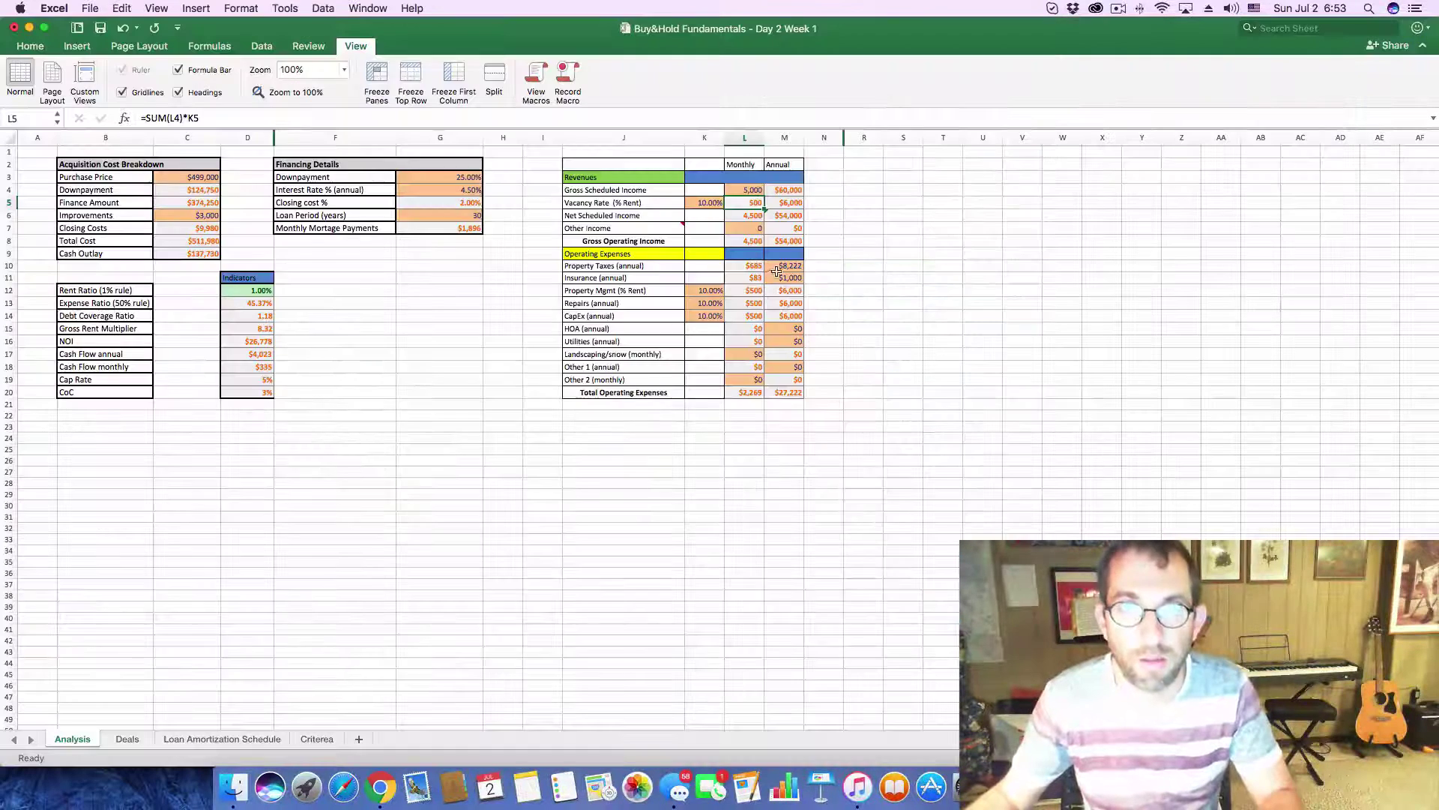
click(784, 266)
text(1)
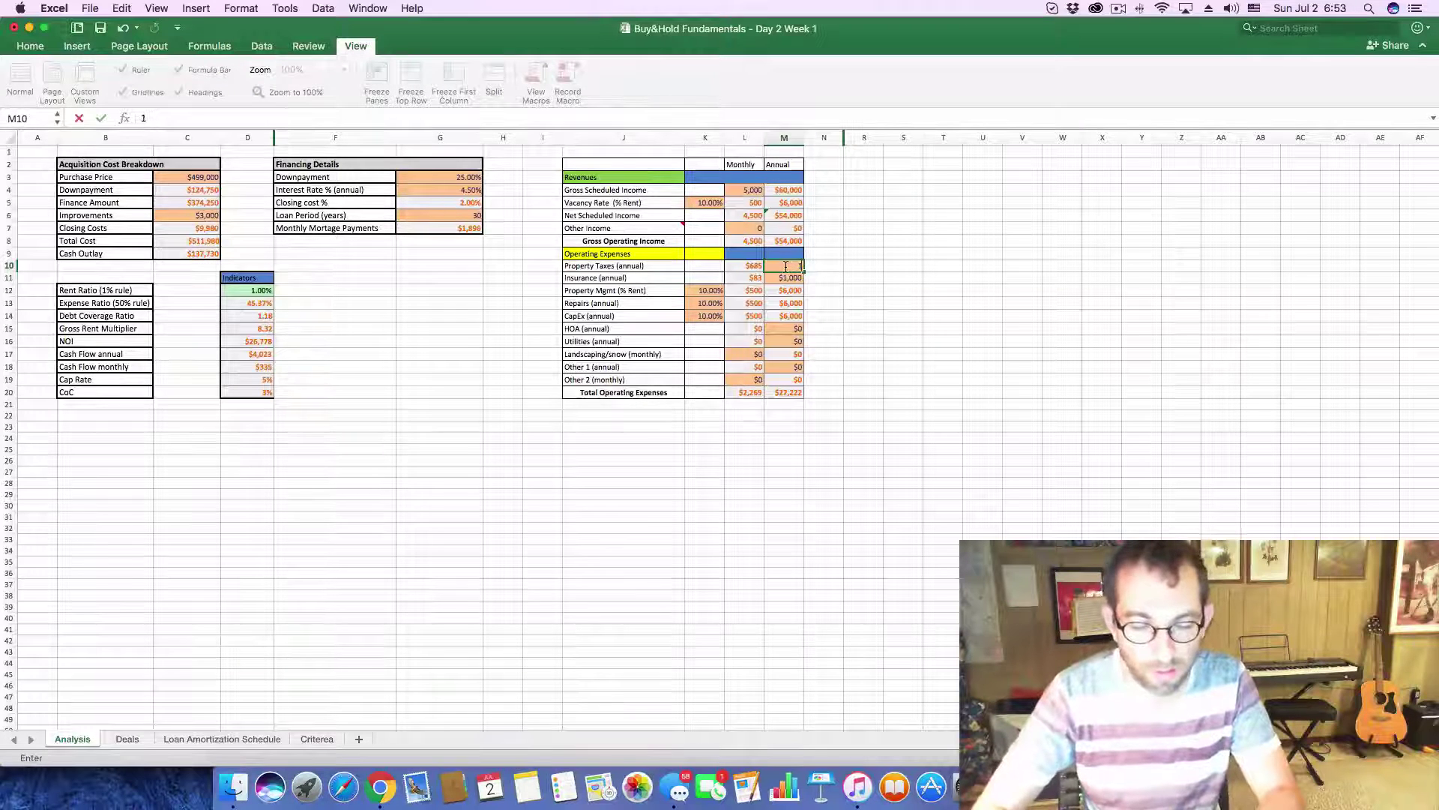
text(3,00)
text(000)
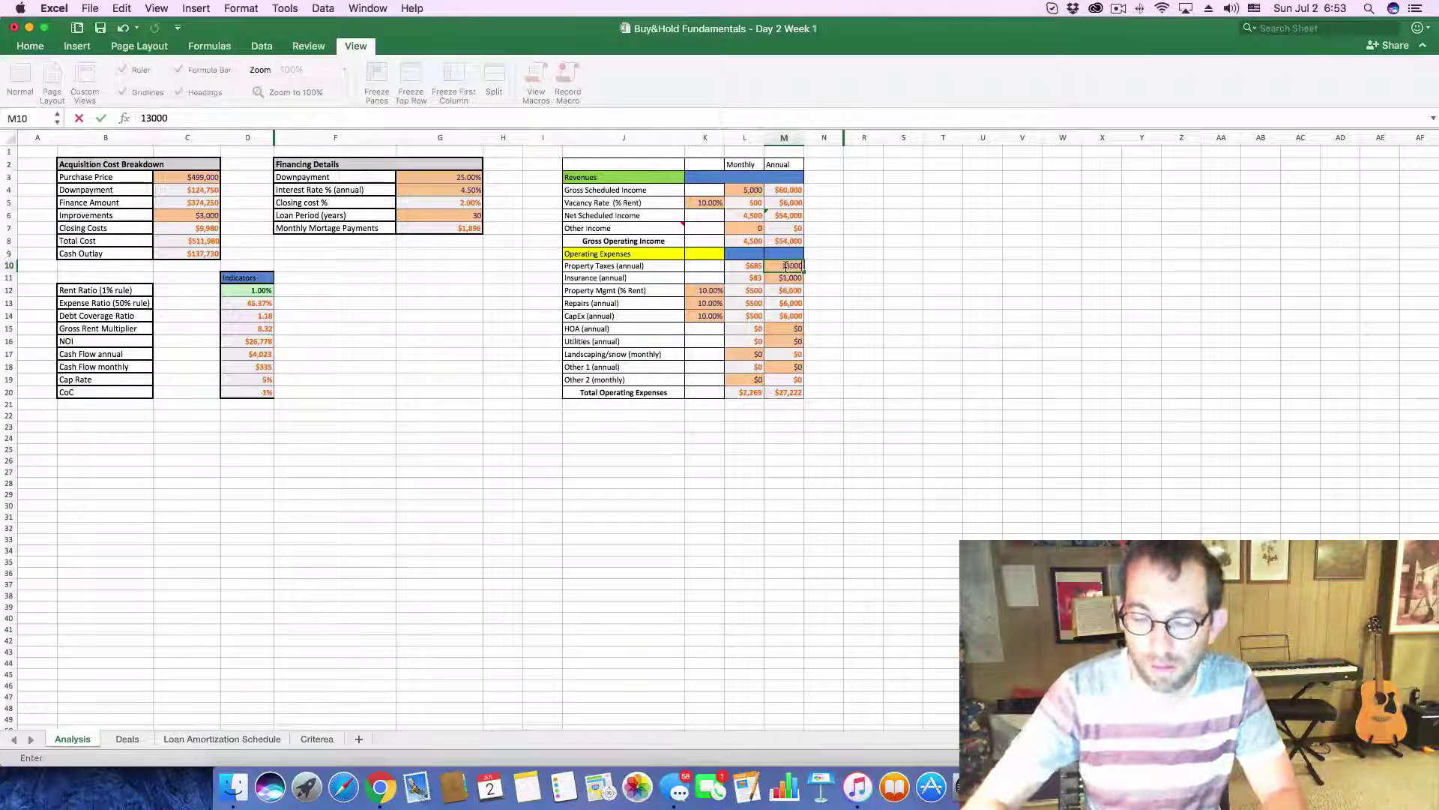
key(Return)
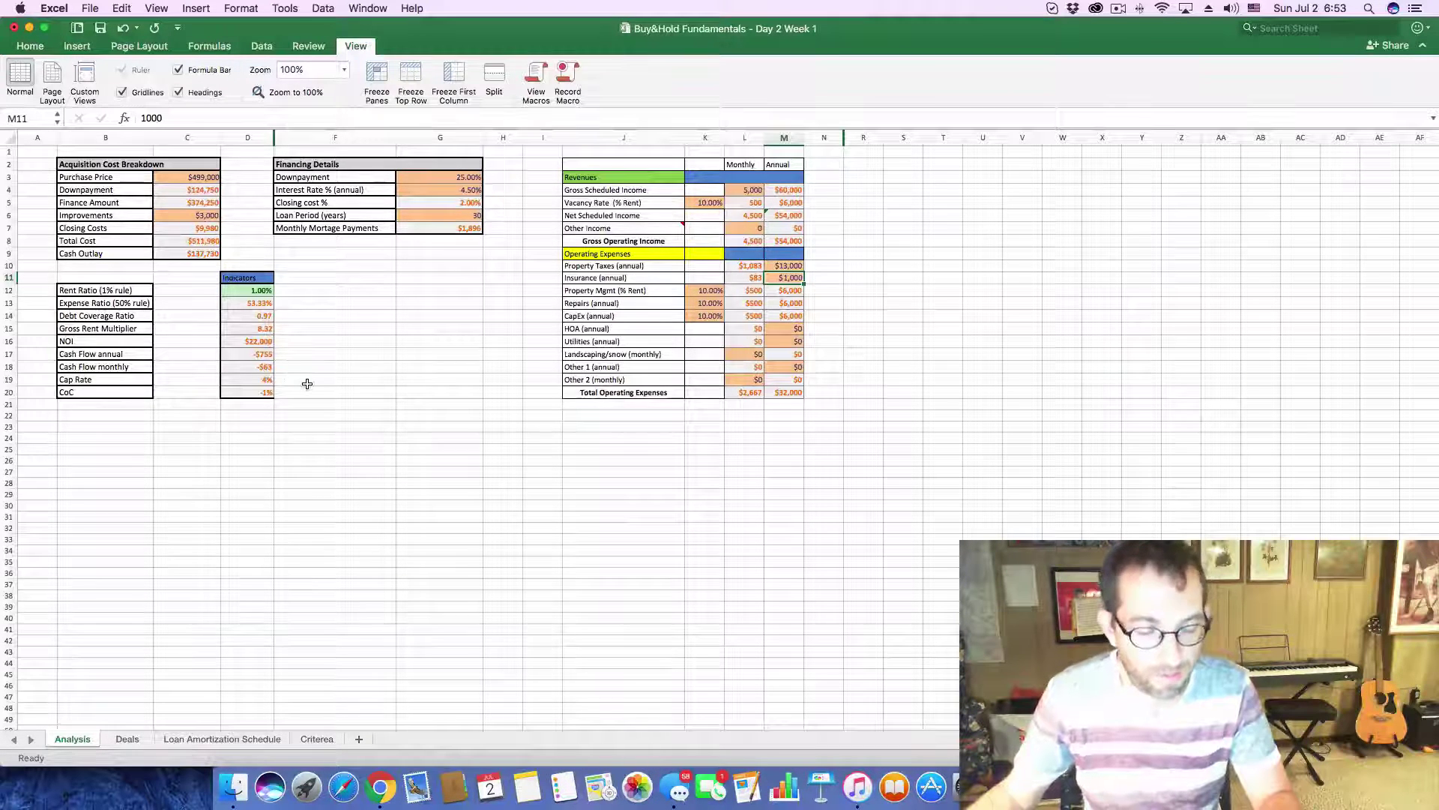
key(super+Tab)
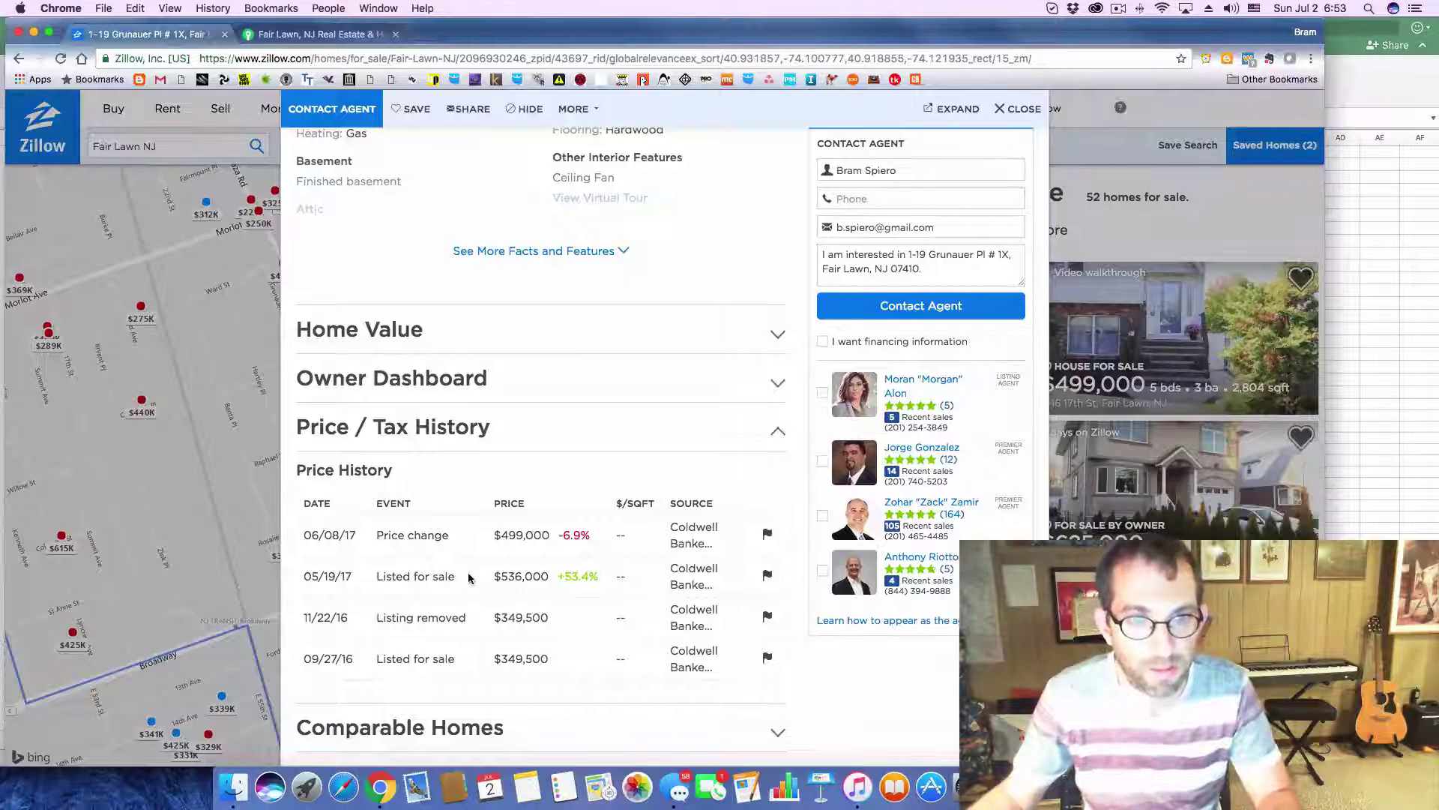
key(super+Tab)
click(129, 738)
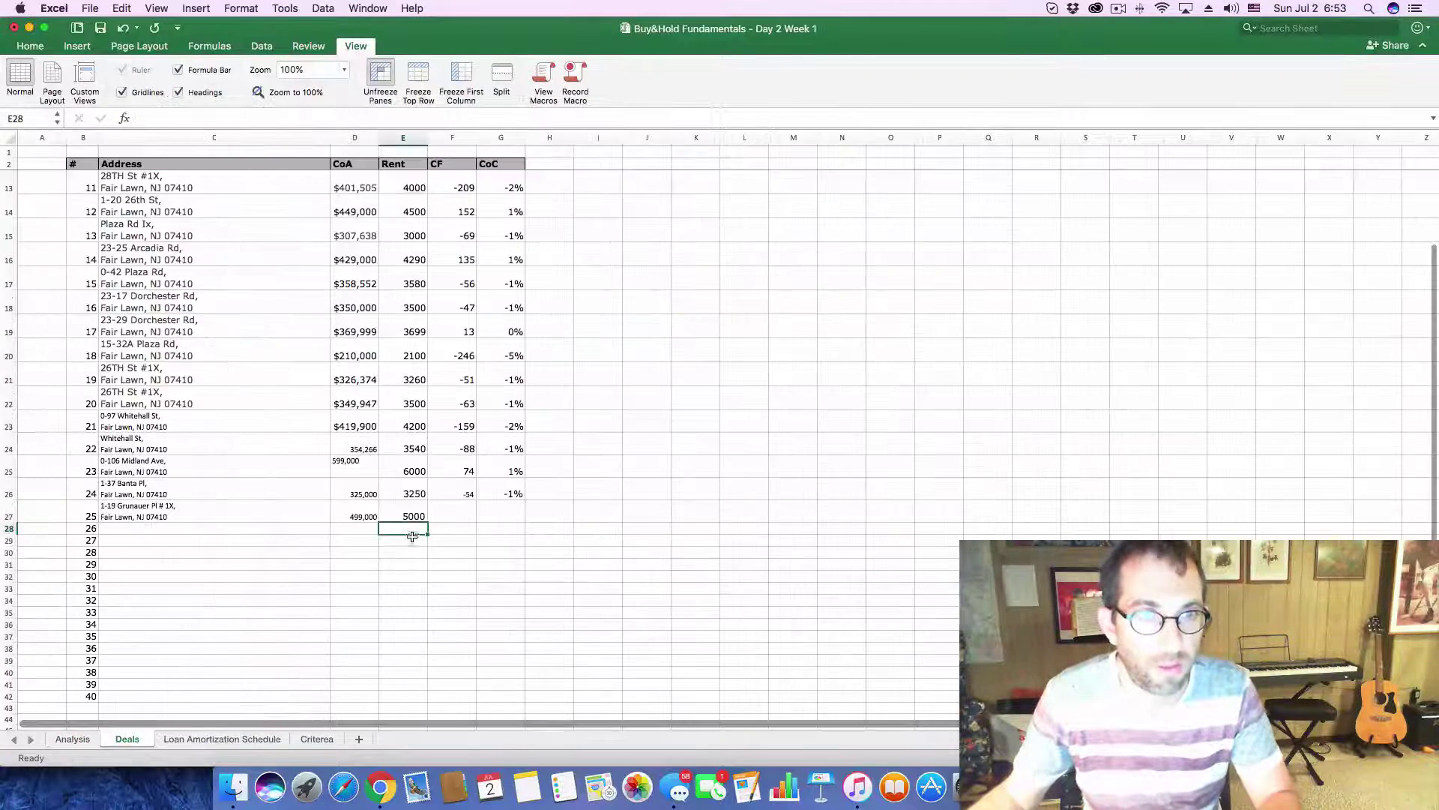
click(452, 514)
text(-)
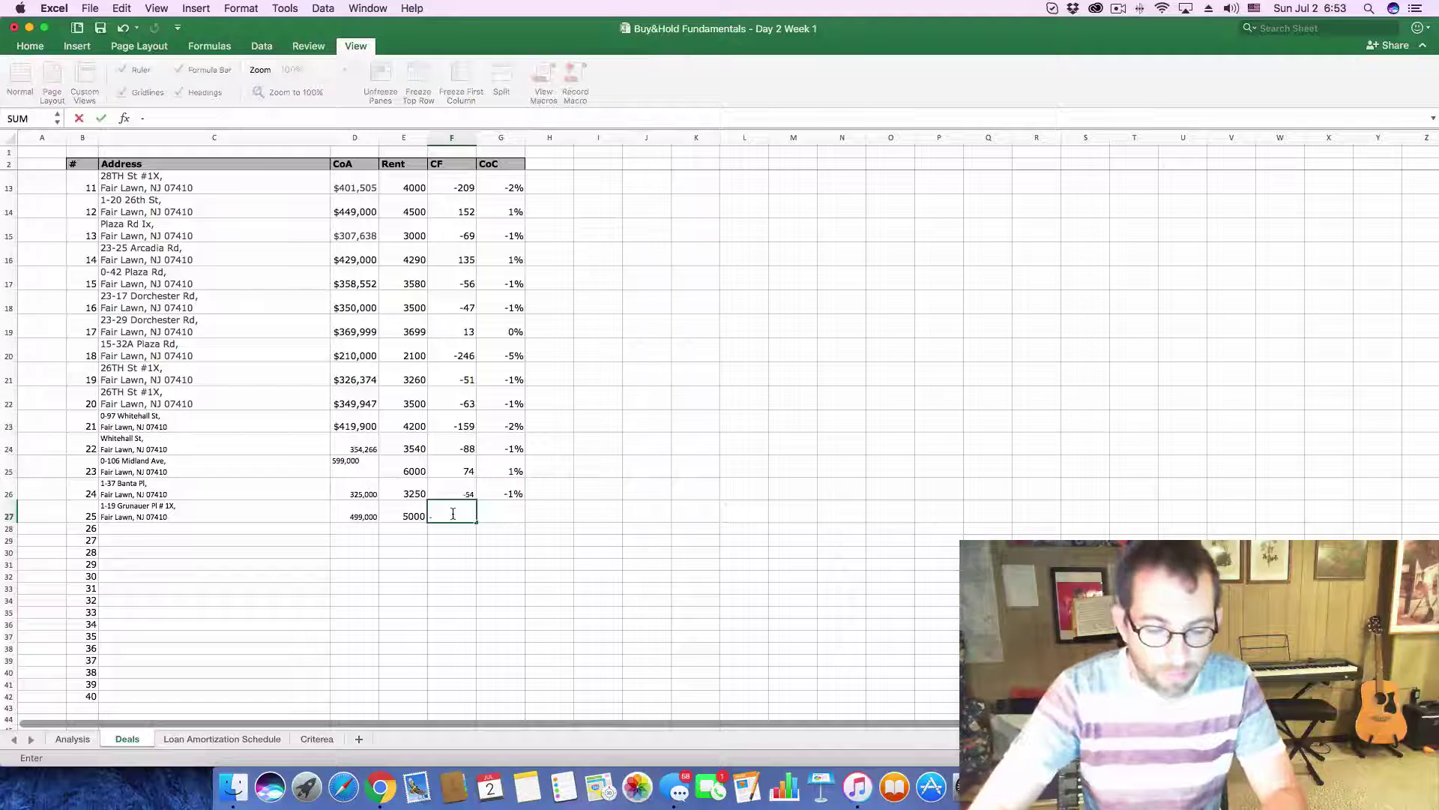
text(63)
key(Tab)
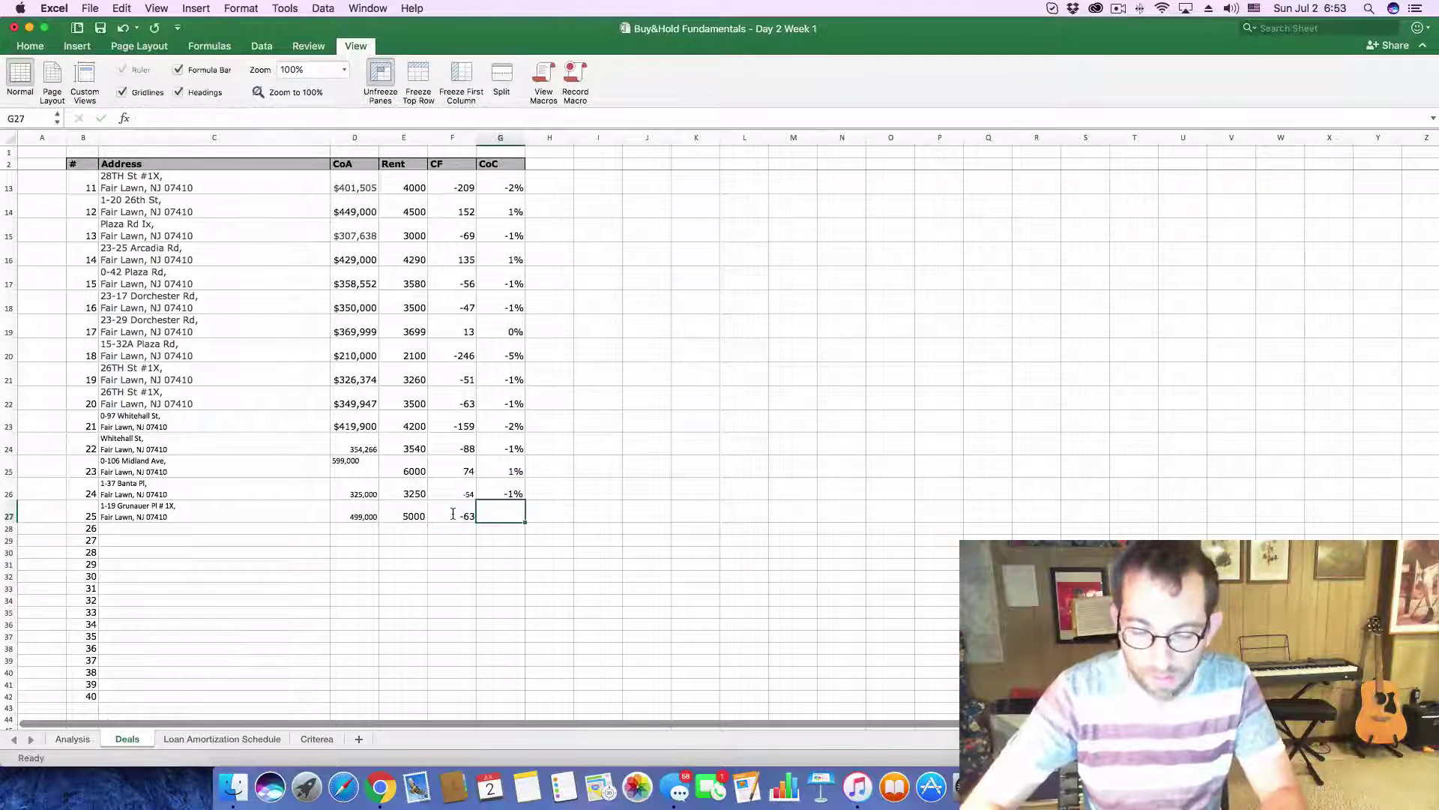
text(-0.)
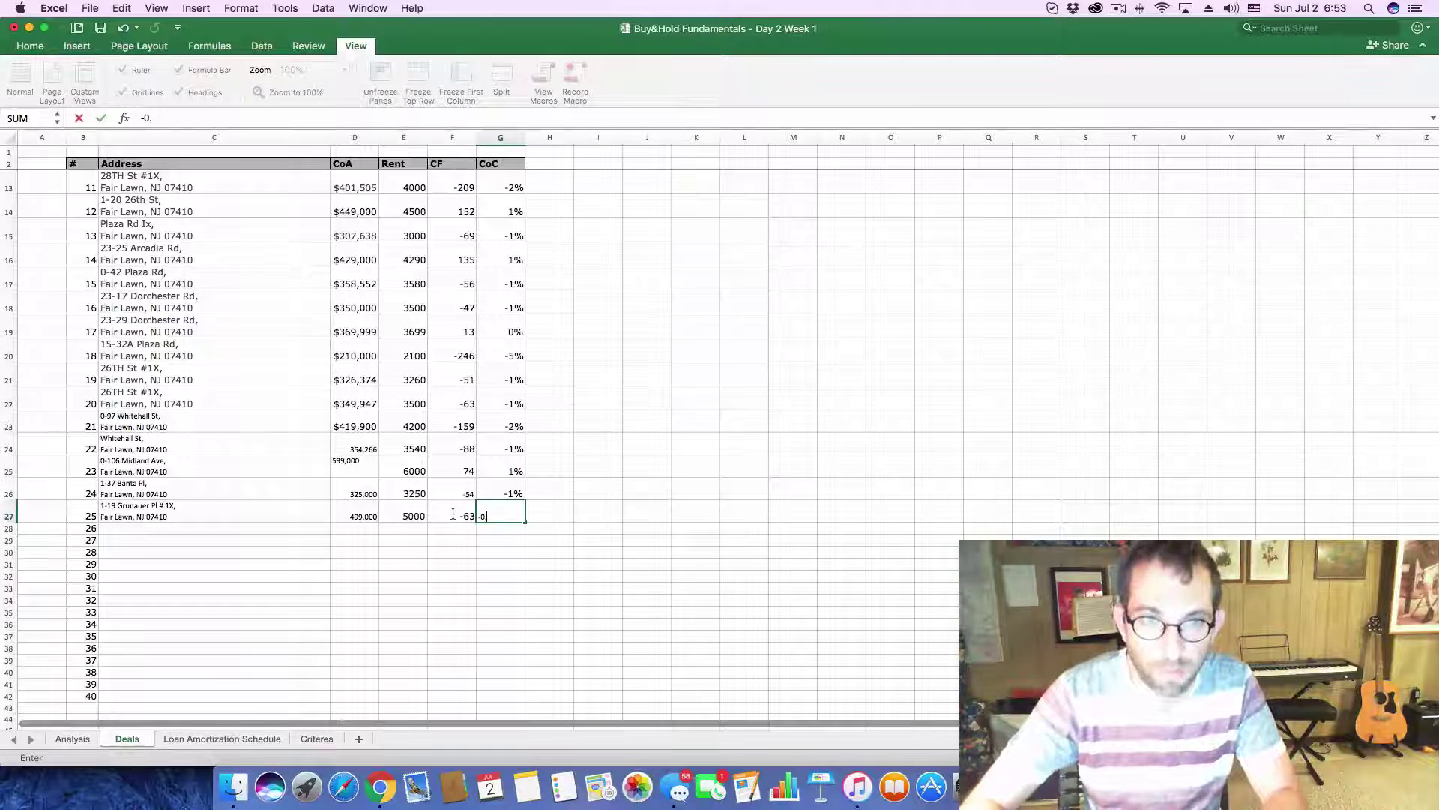
text(101)
key(Return)
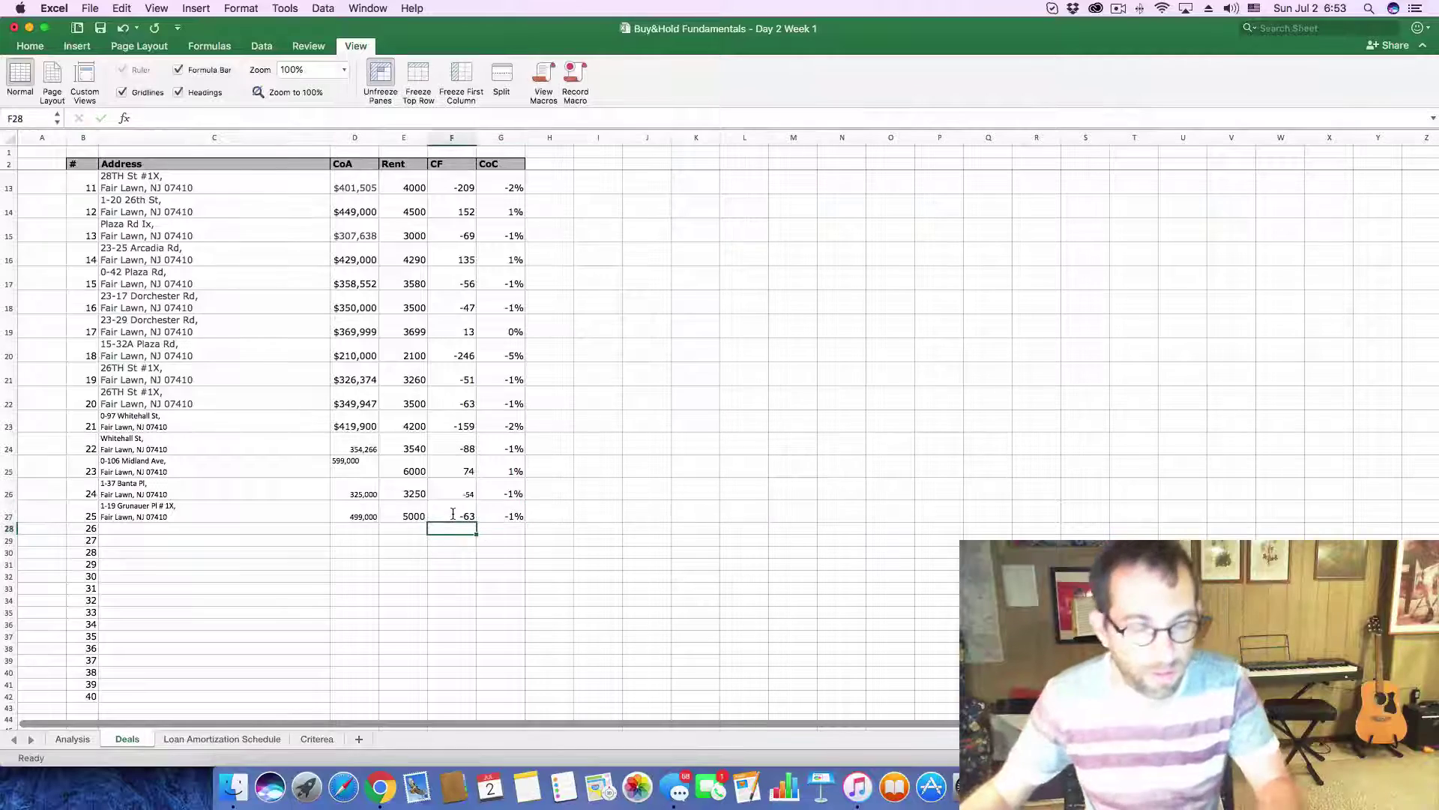
key(super+Tab)
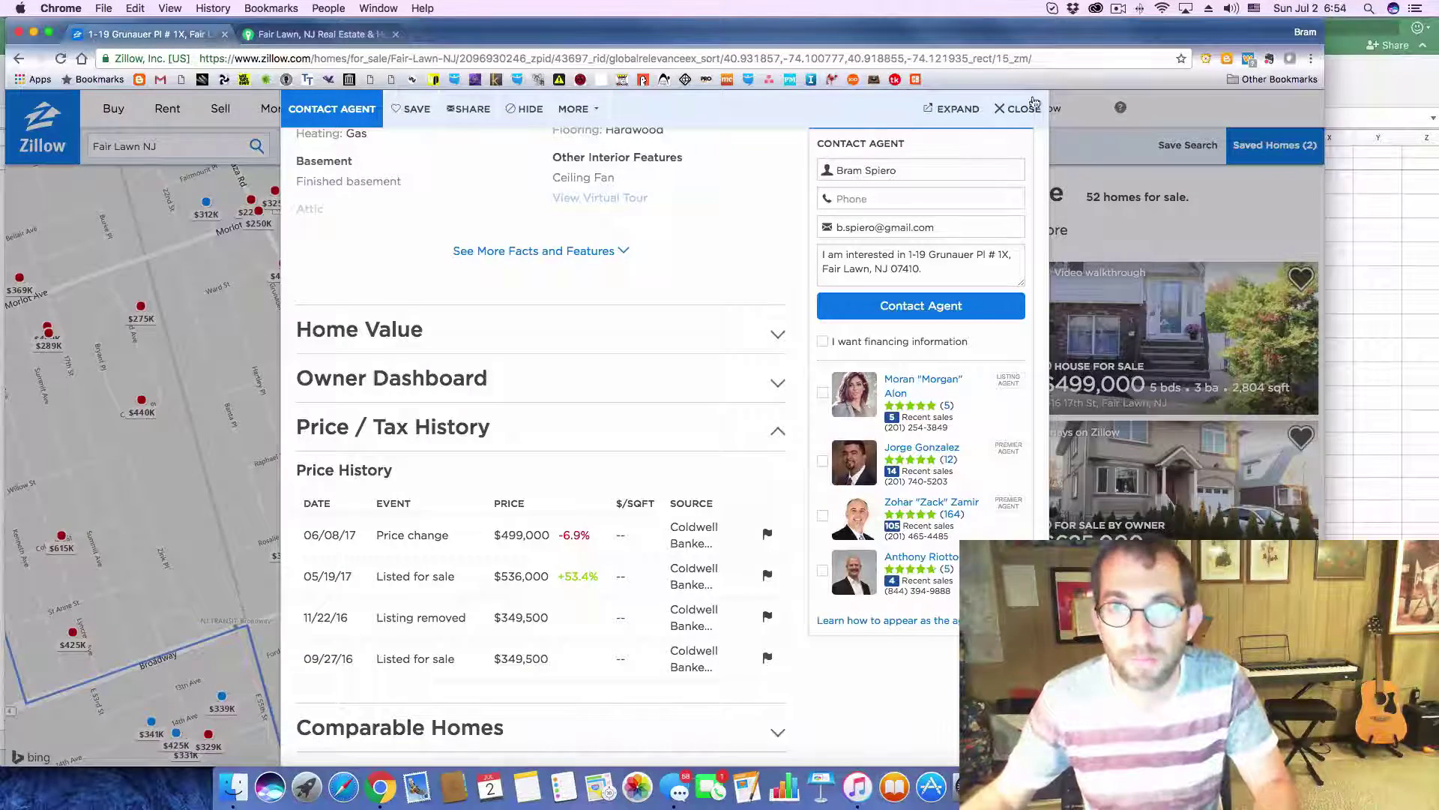
click(1034, 102)
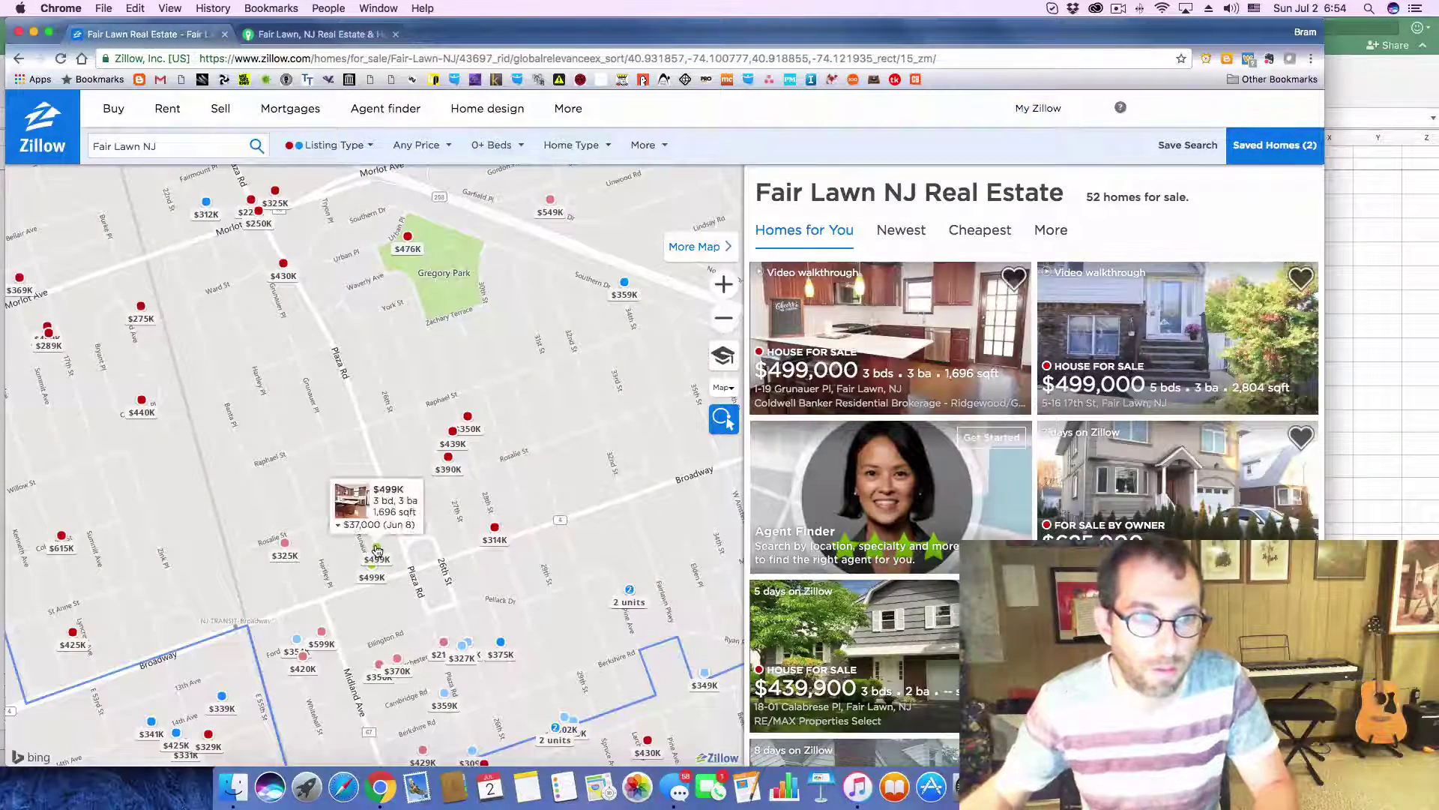
click(378, 551)
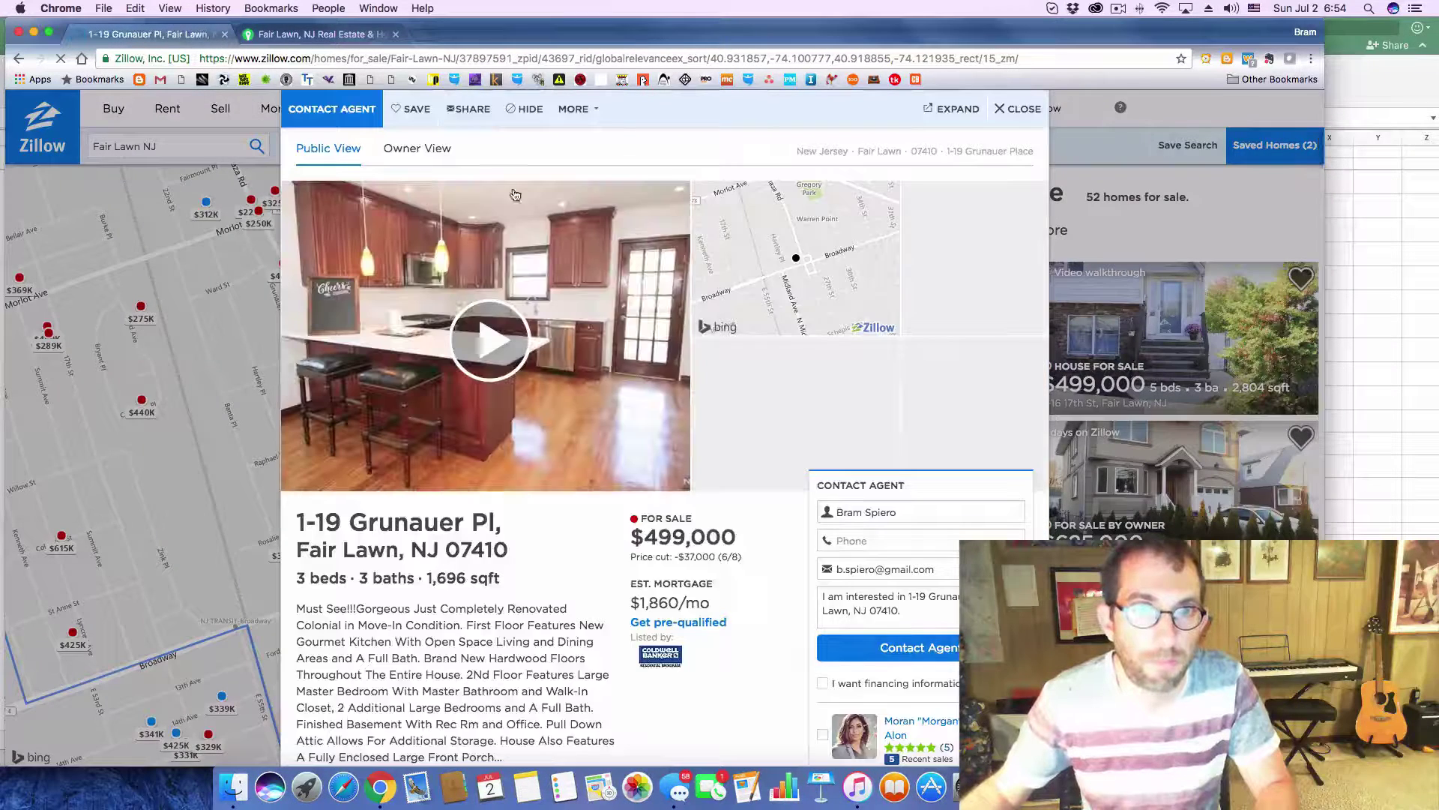
drag(297, 516, 507, 564)
key(super+c)
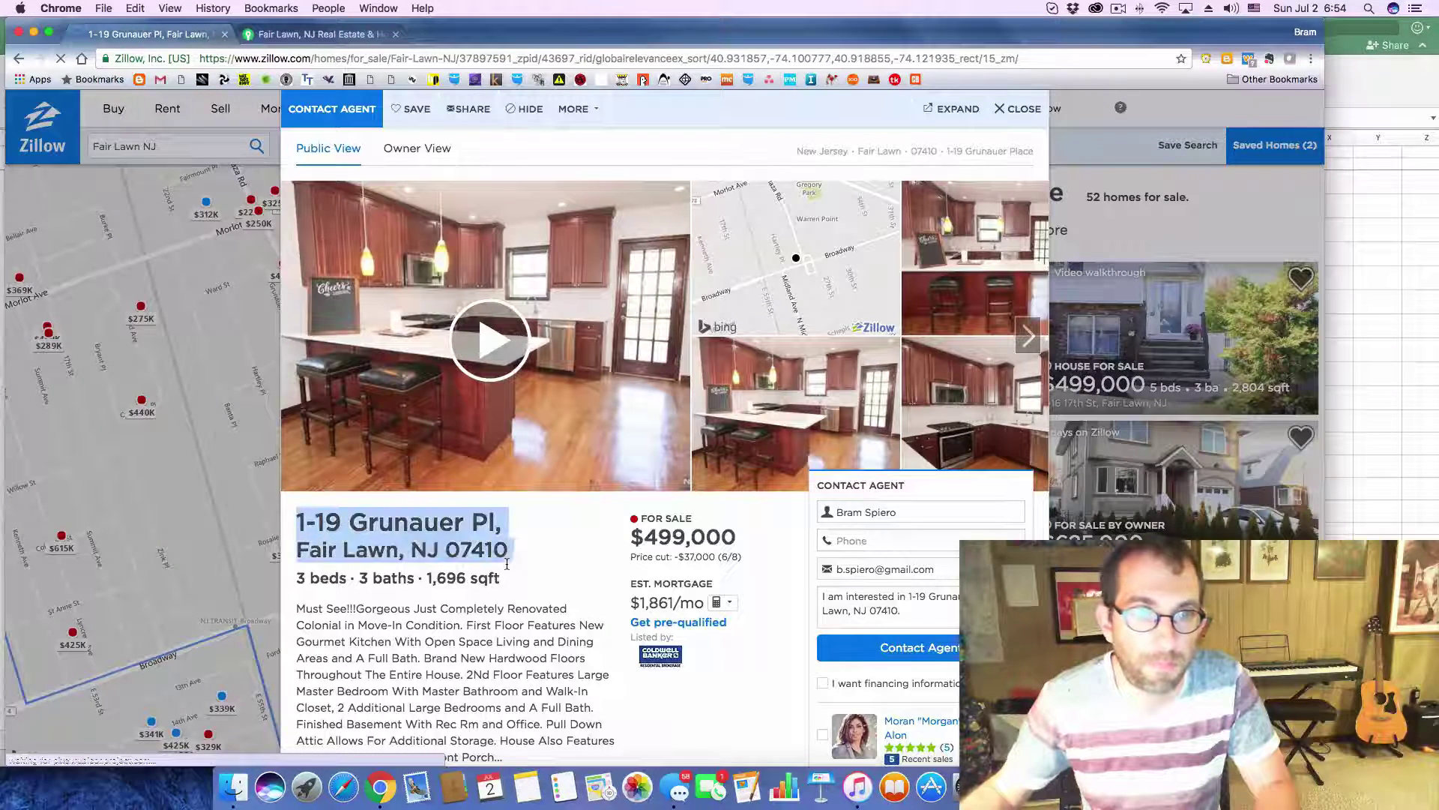
key(super+Tab)
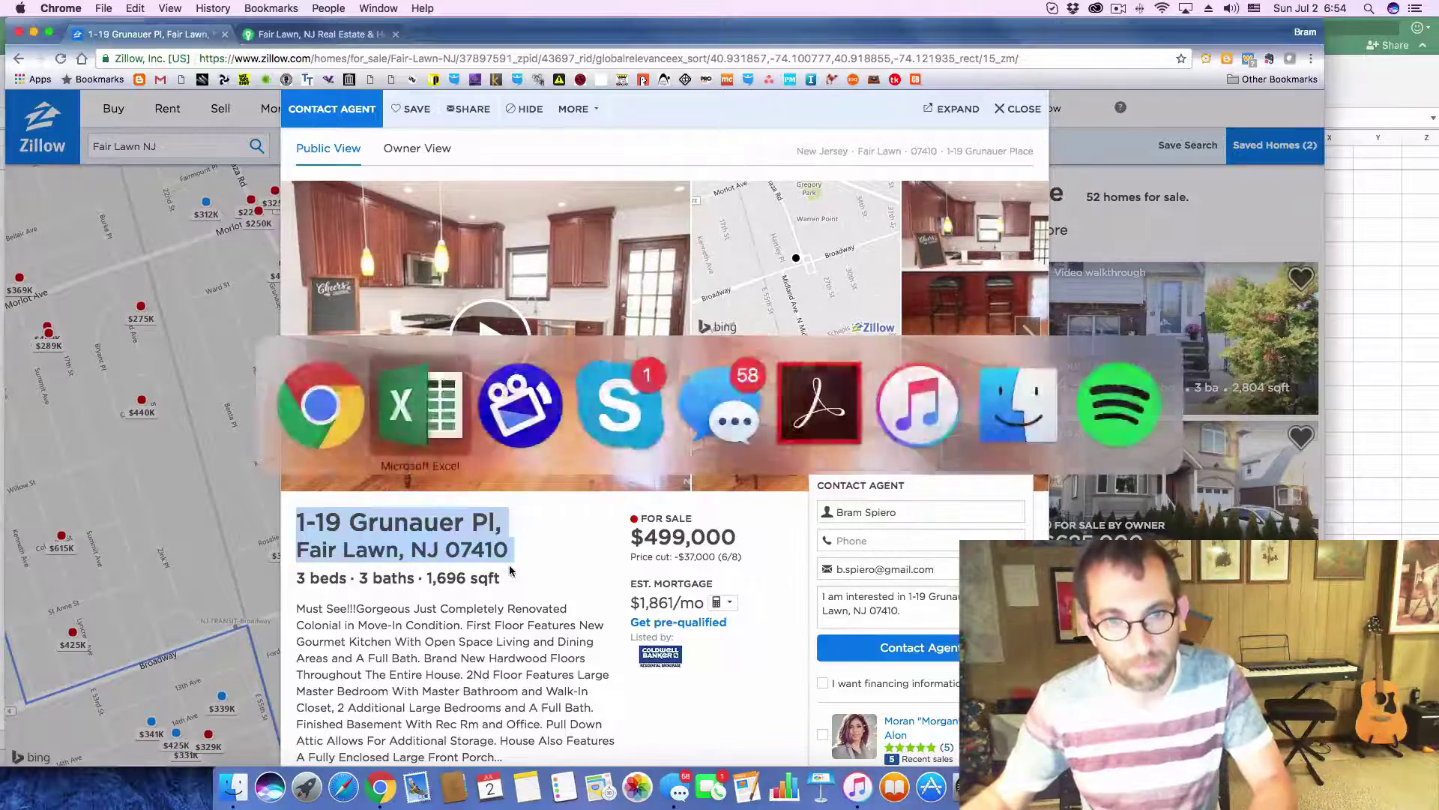
click(224, 528)
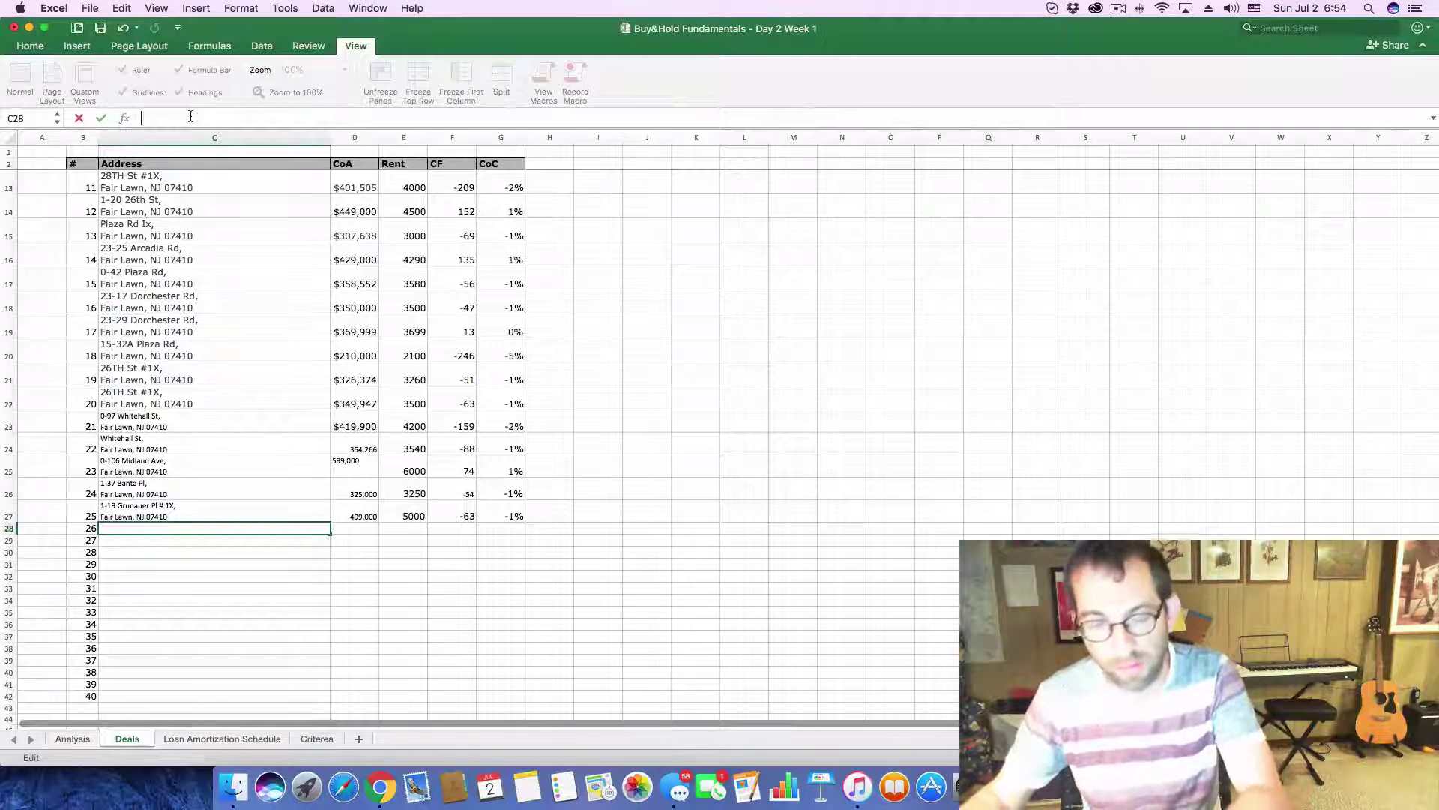
key(super+v)
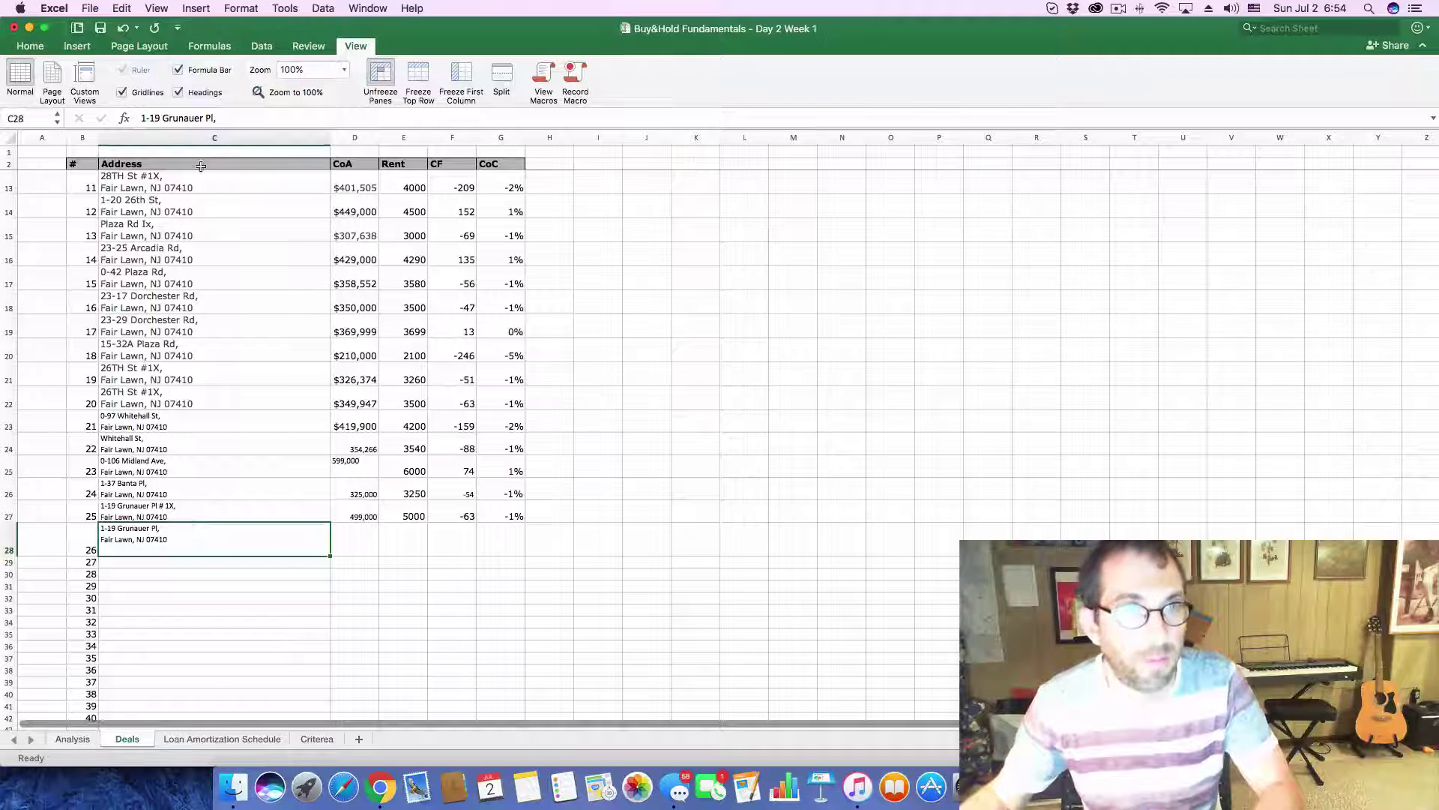
key(BackSpace)
text(Fair Lawn, NJ 07410)
key(super+z)
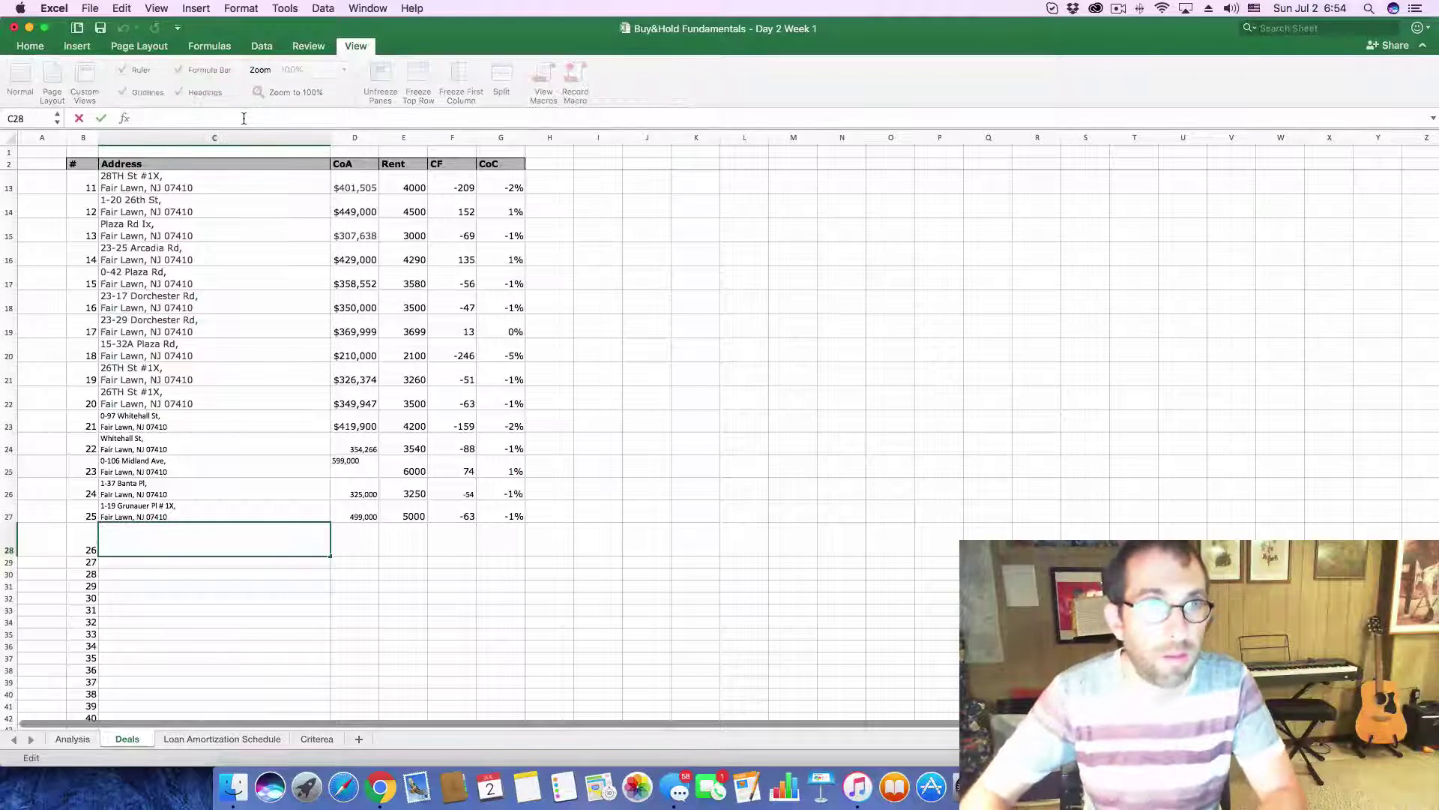
key(super+v)
key(Return)
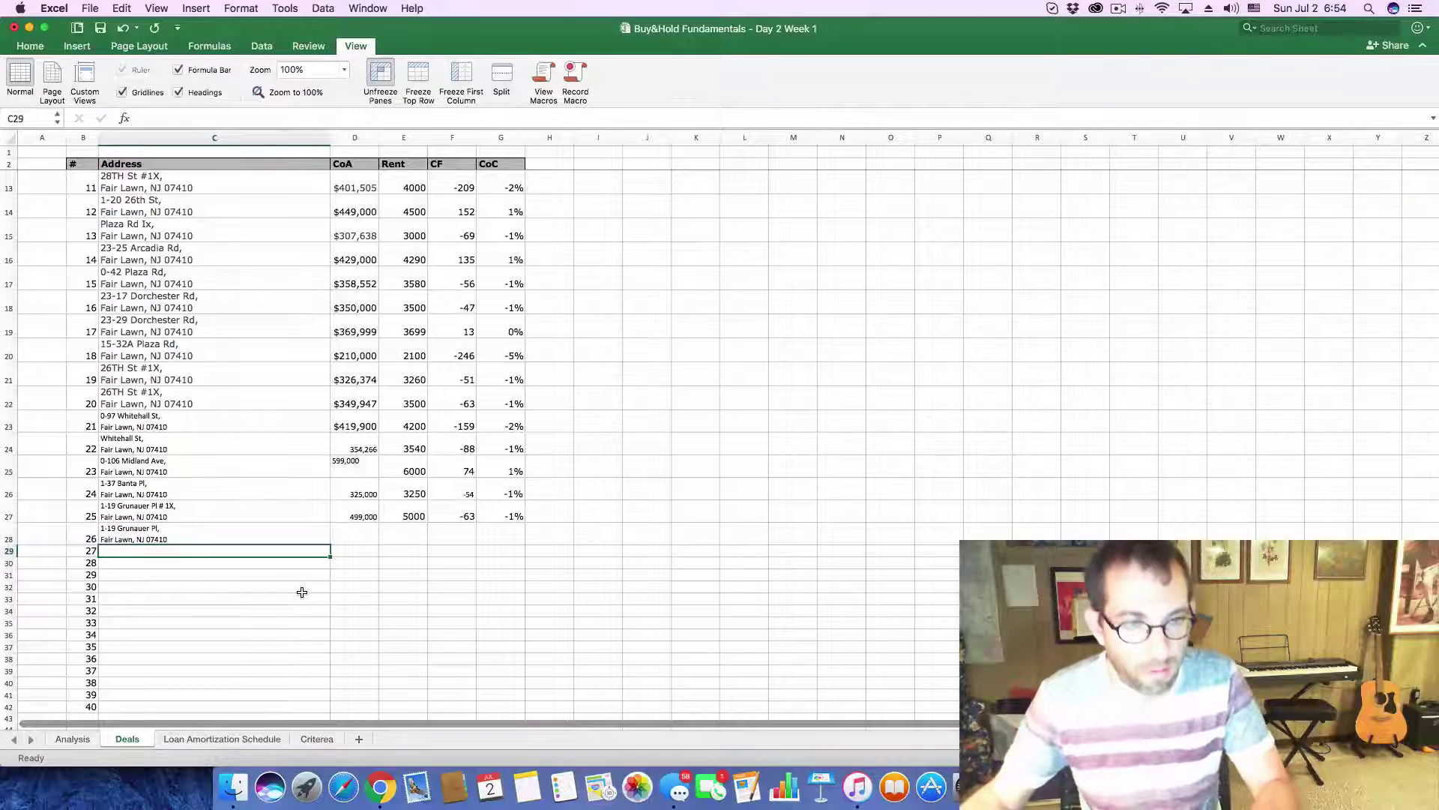
key(super+Tab)
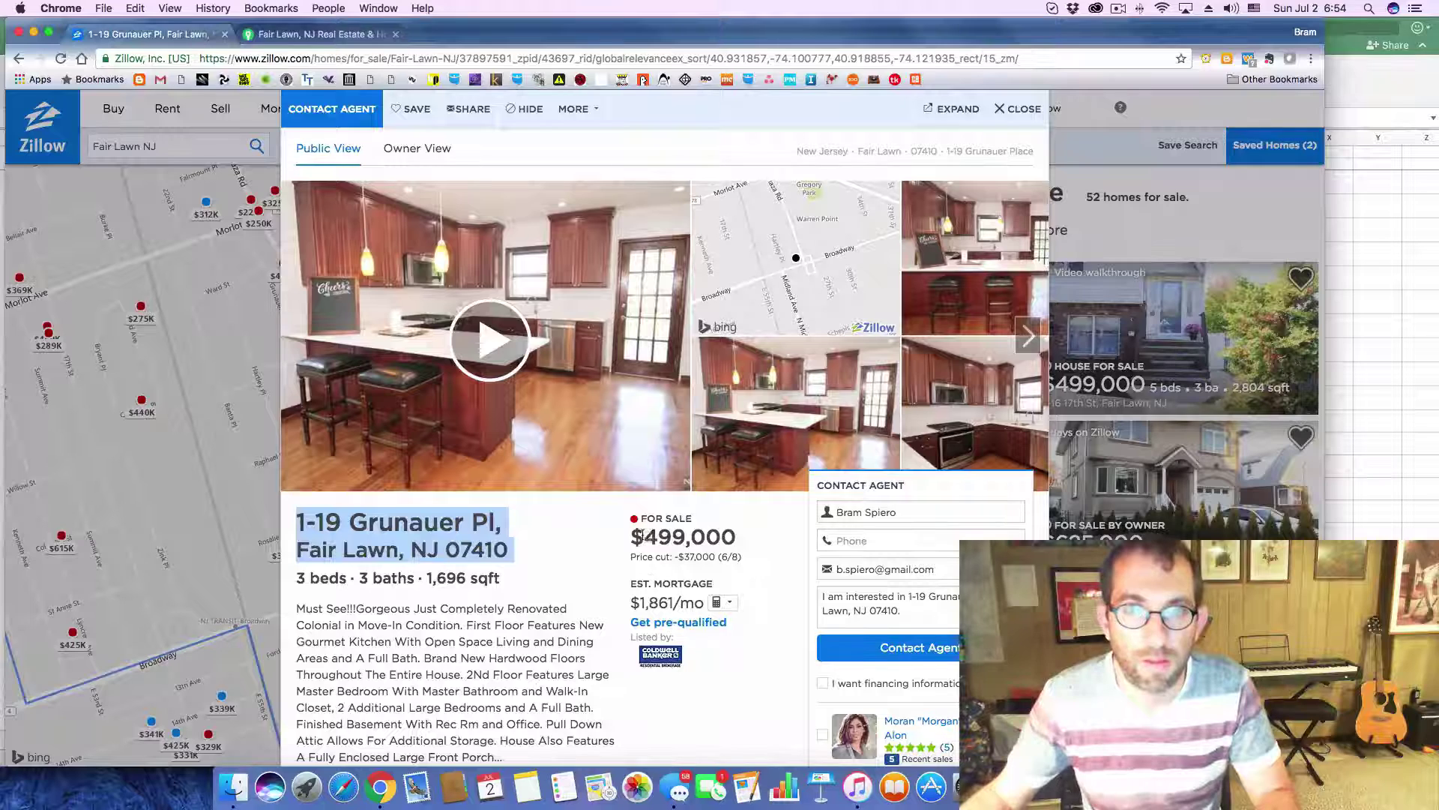
- Copy the $499,000 listing price, pick deal 26's cost cell D28, and close the listing
drag(646, 536, 734, 540)
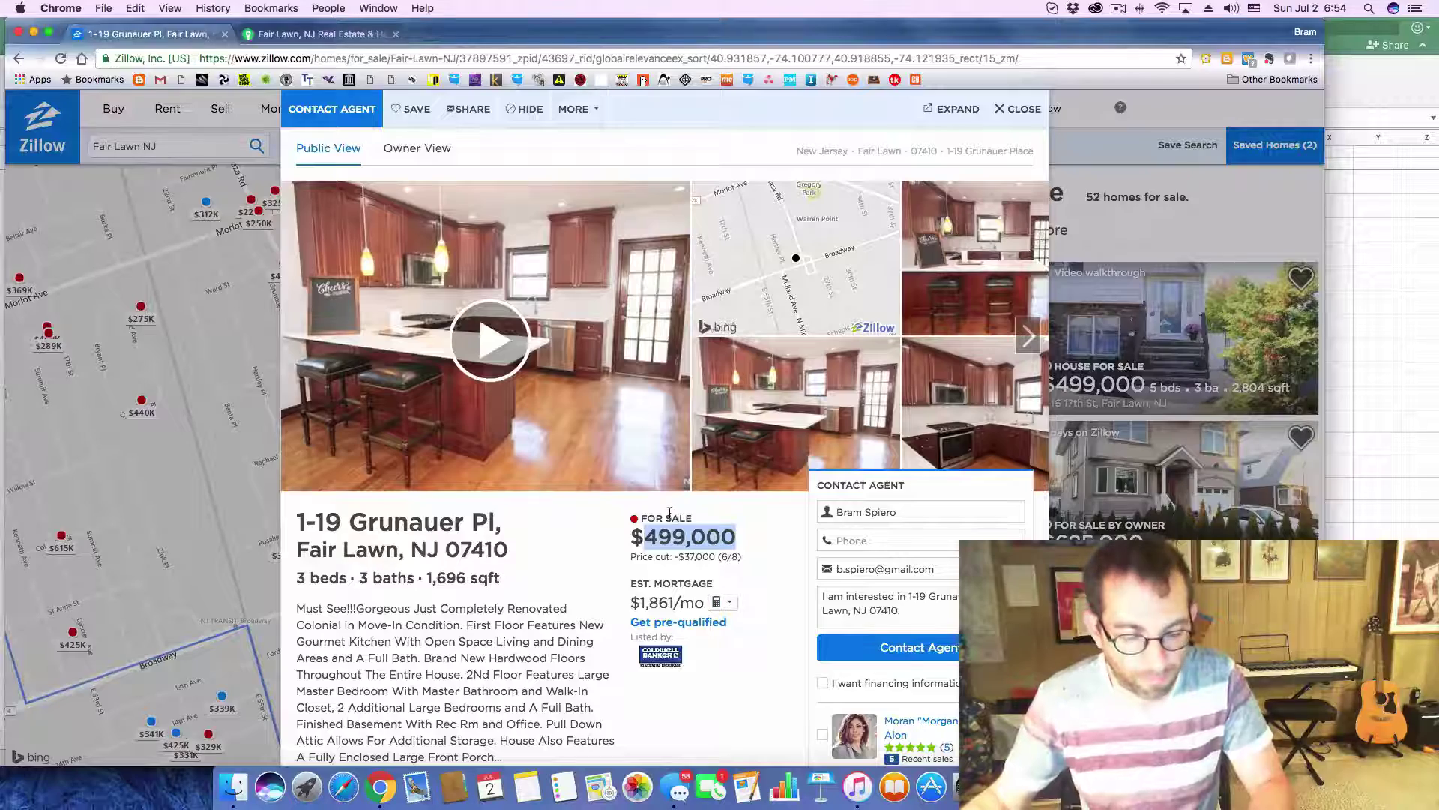
key(super+Tab)
key(super+Tab)
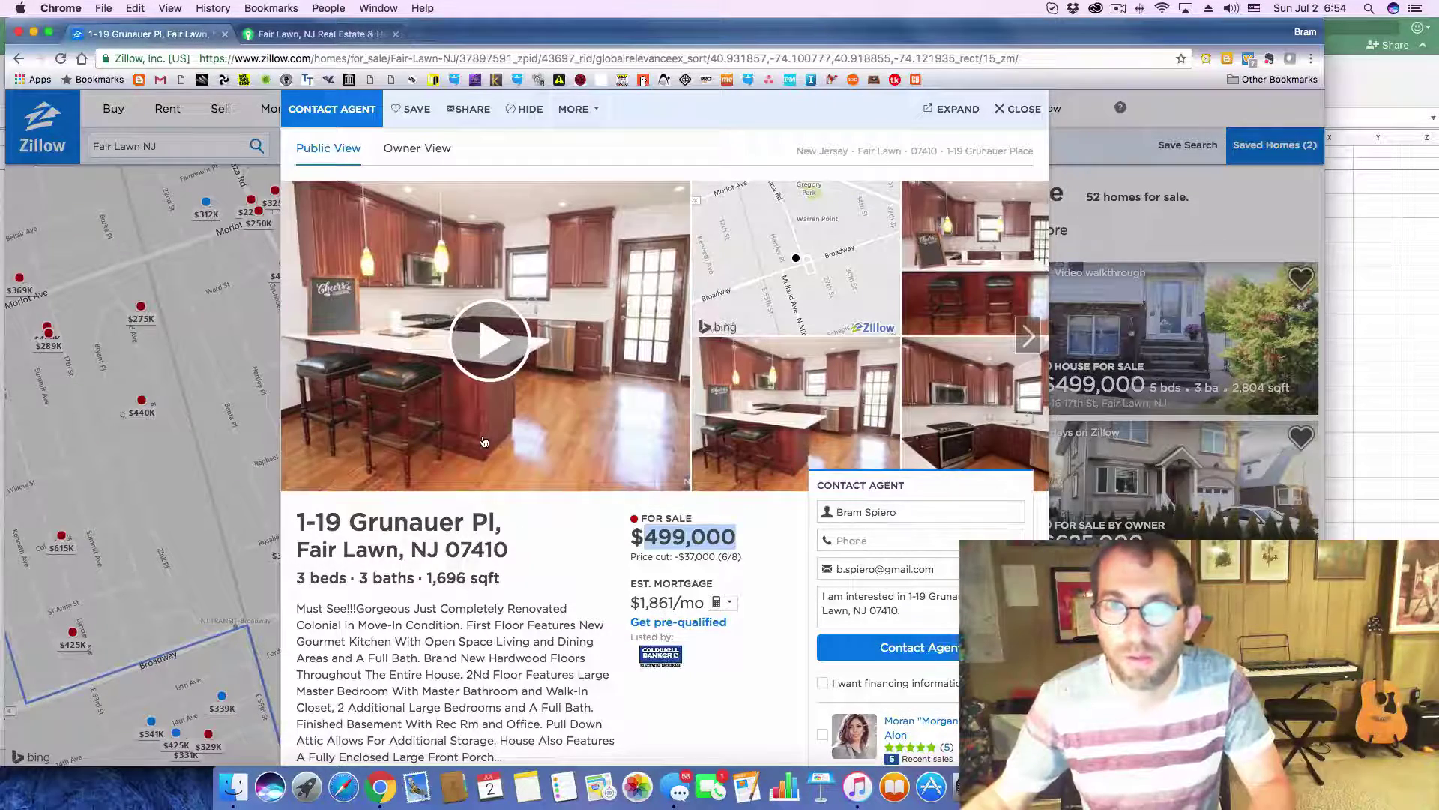
key(super+Tab)
click(354, 540)
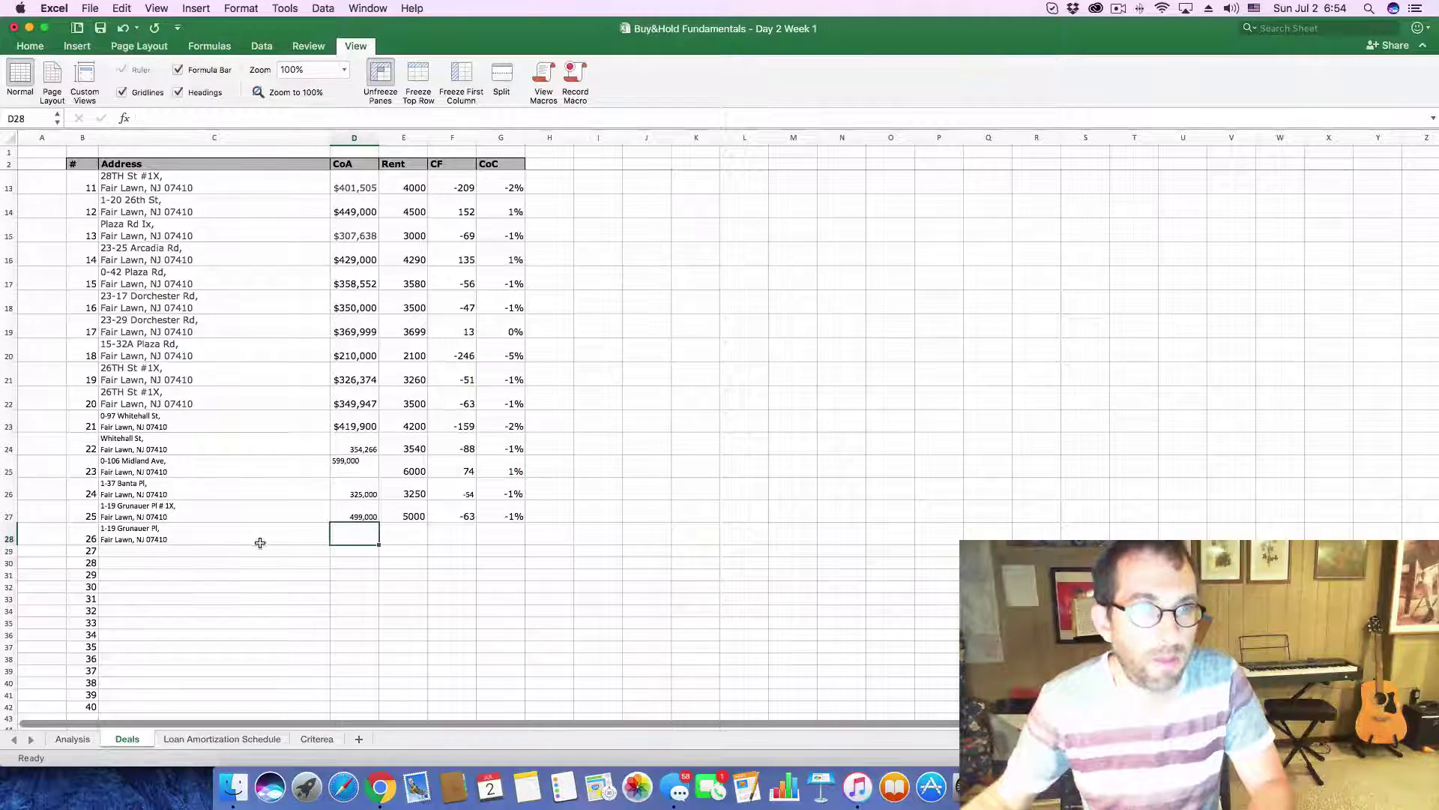
key(super+Tab)
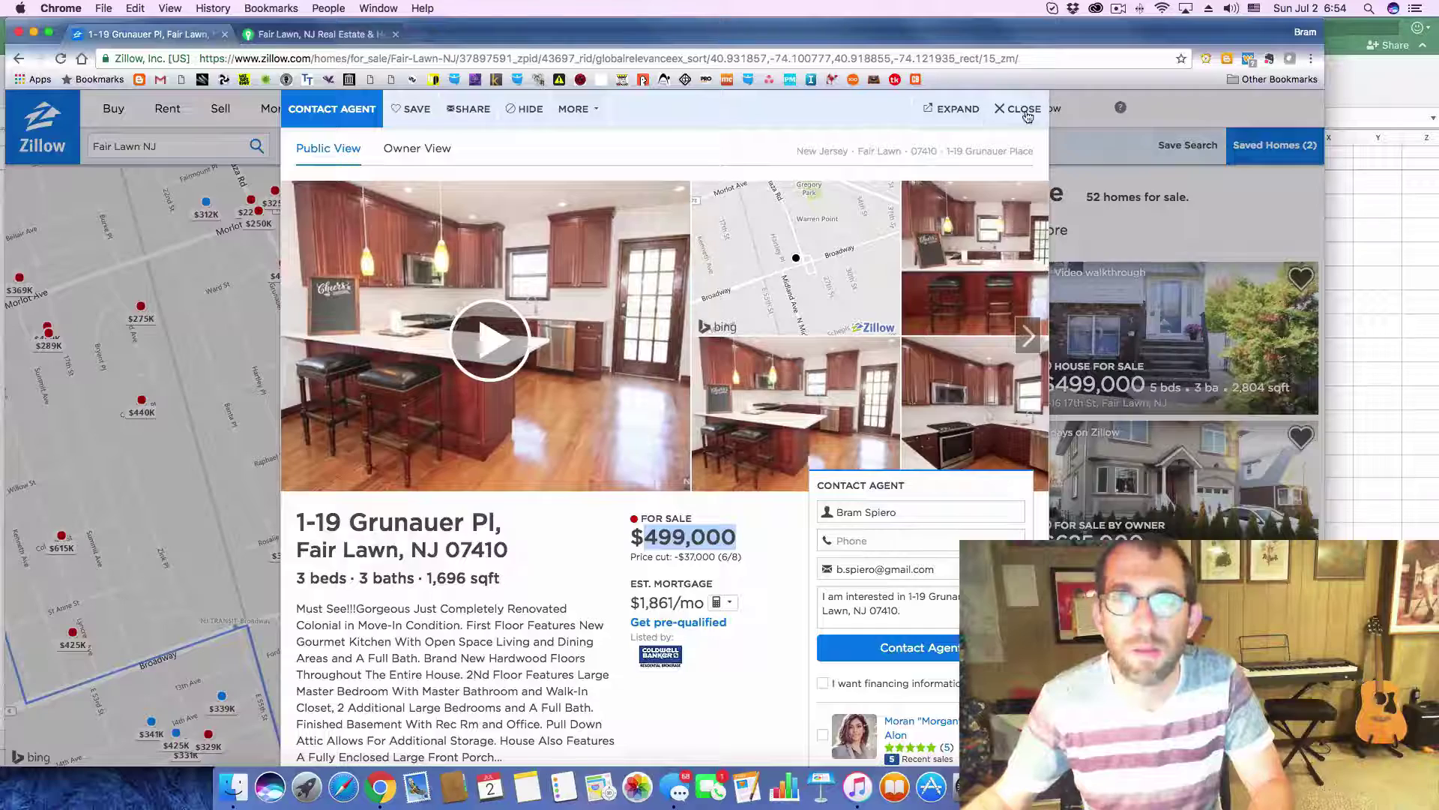
click(1021, 110)
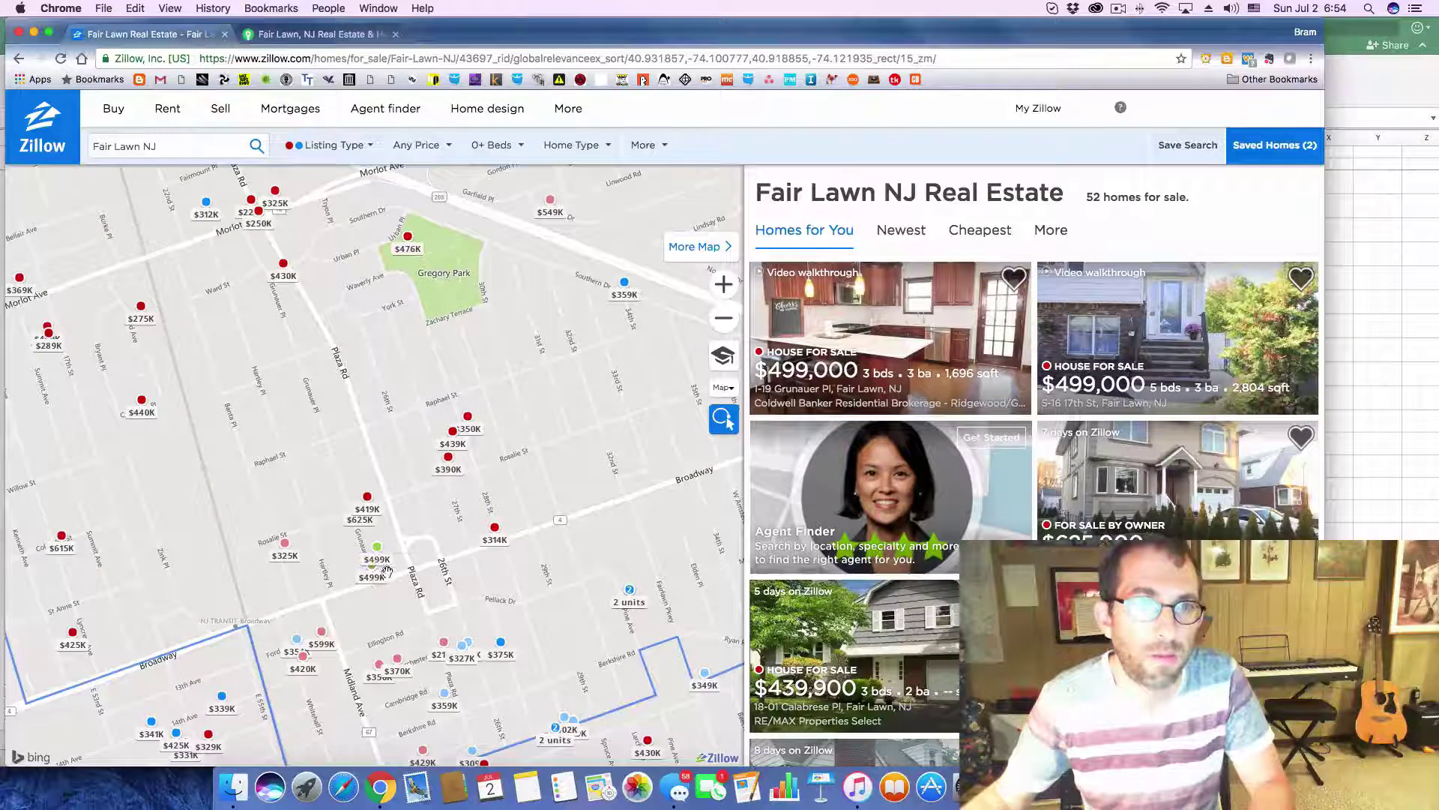
mouse_move(387, 567)
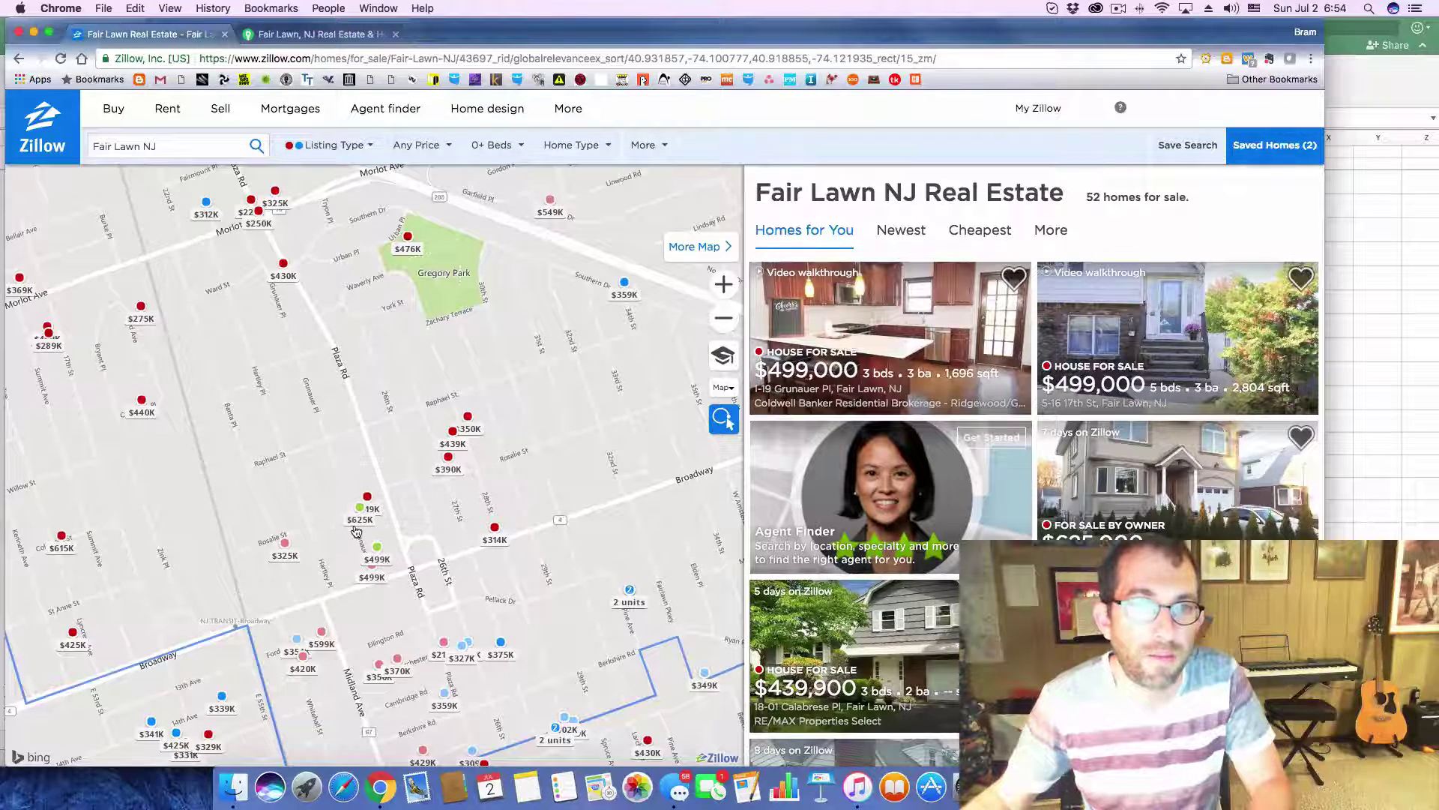
mouse_move(356, 530)
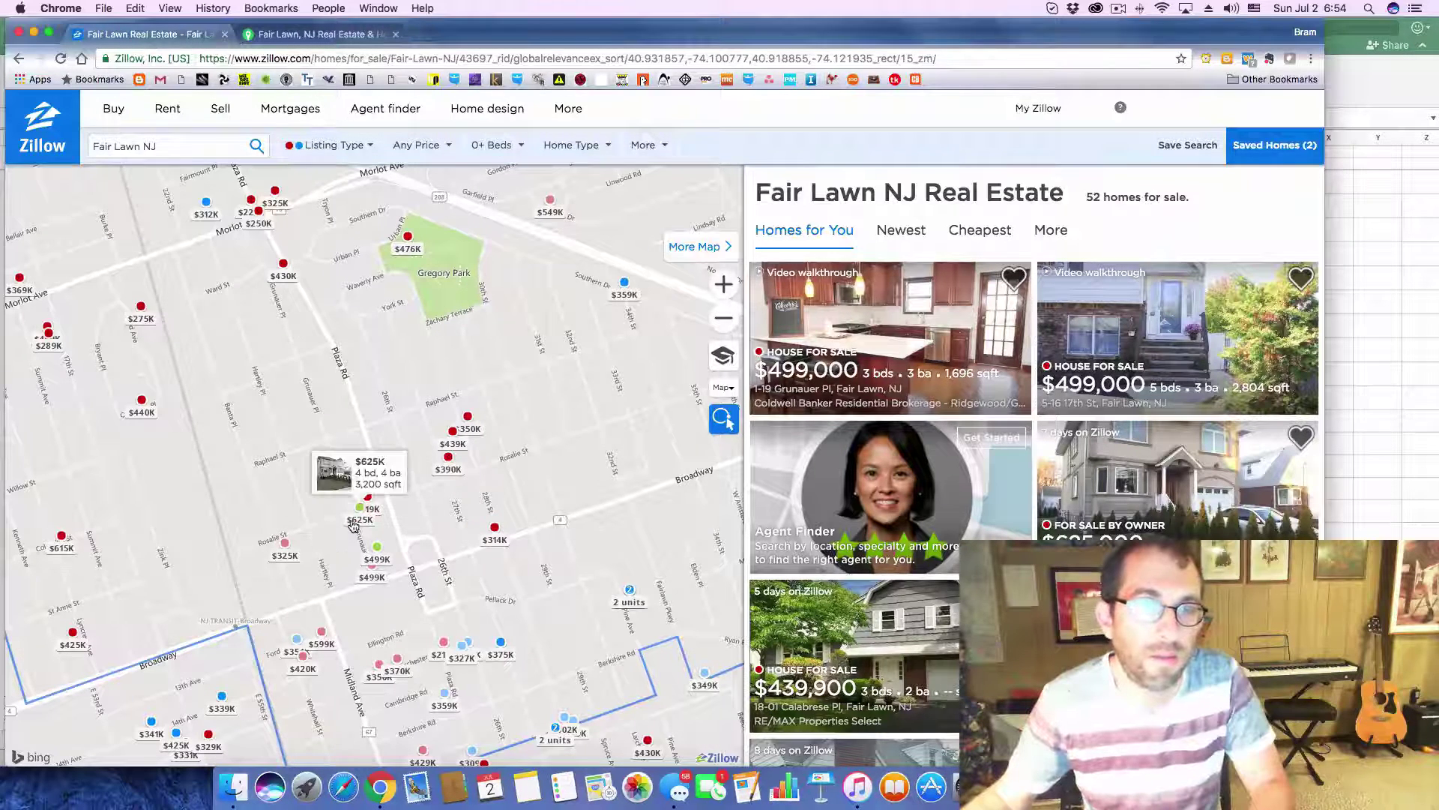
click(357, 524)
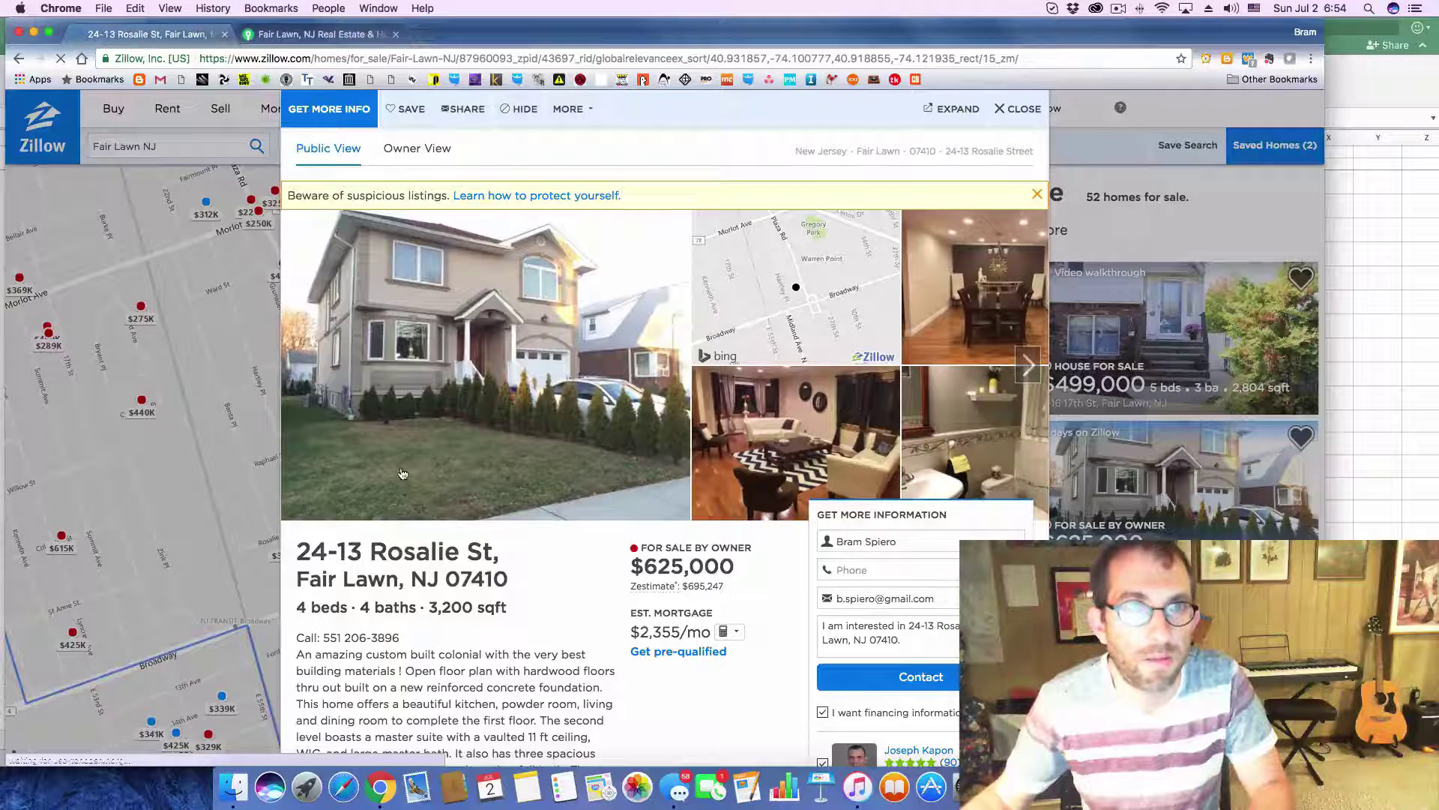
click(1040, 196)
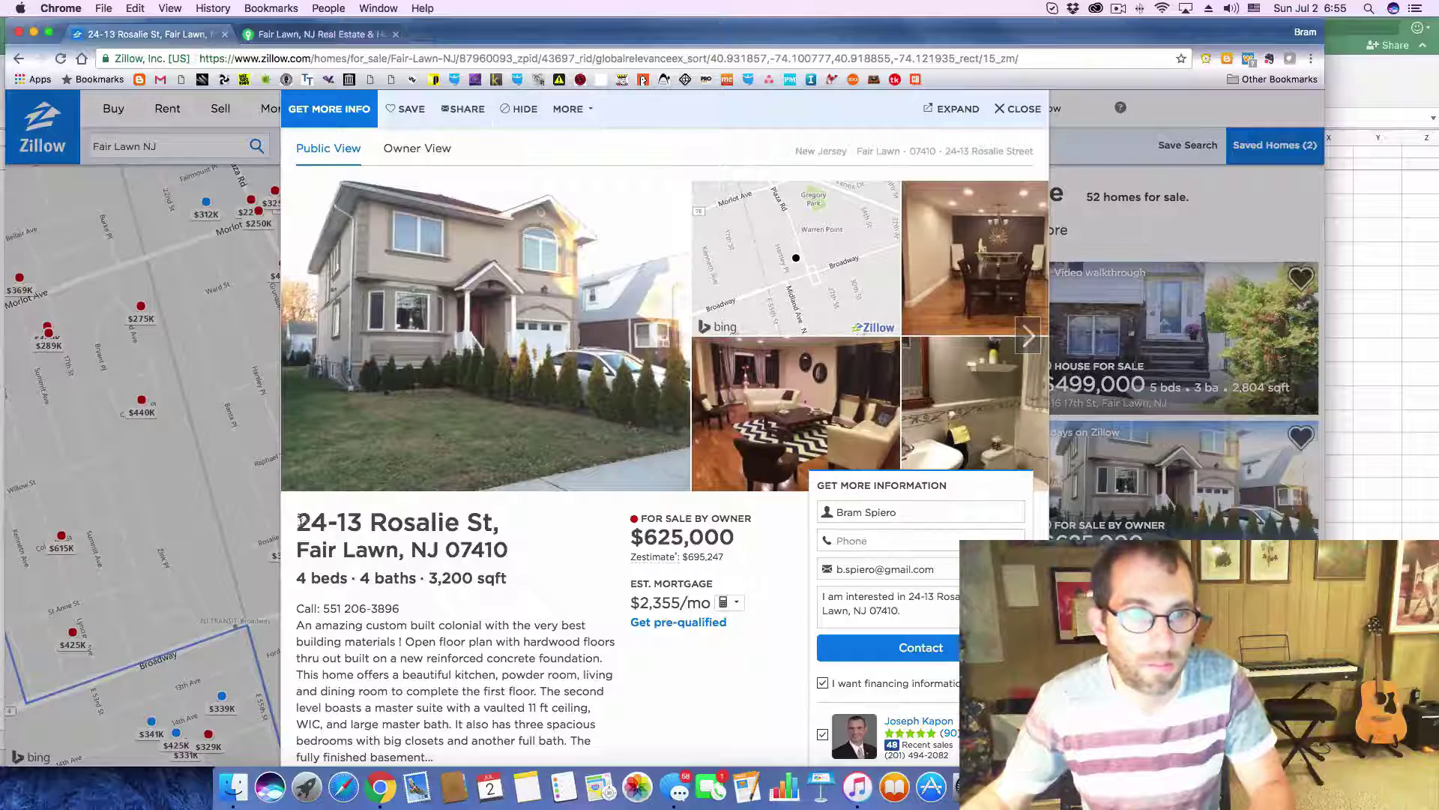
drag(304, 514, 502, 545)
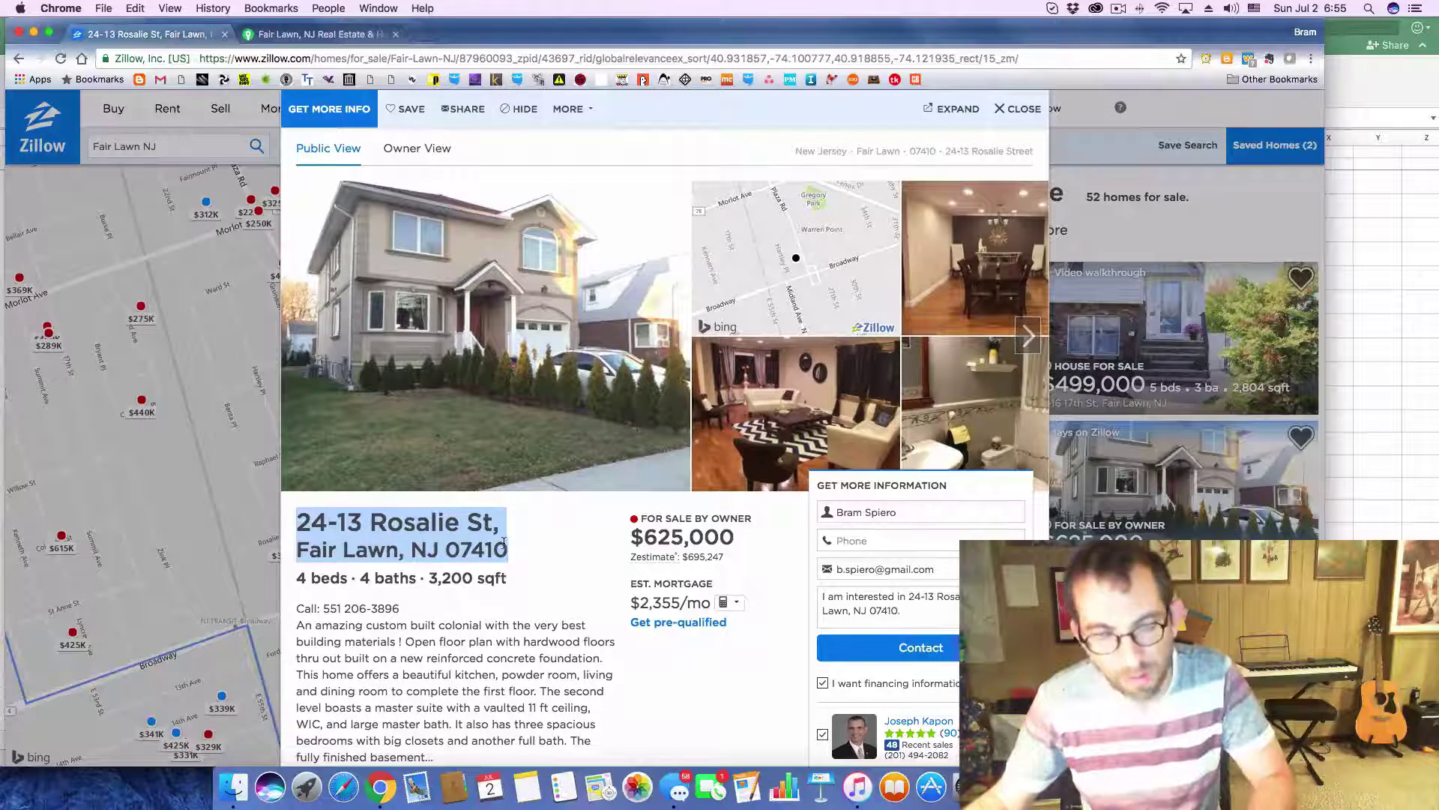
key(super+Tab)
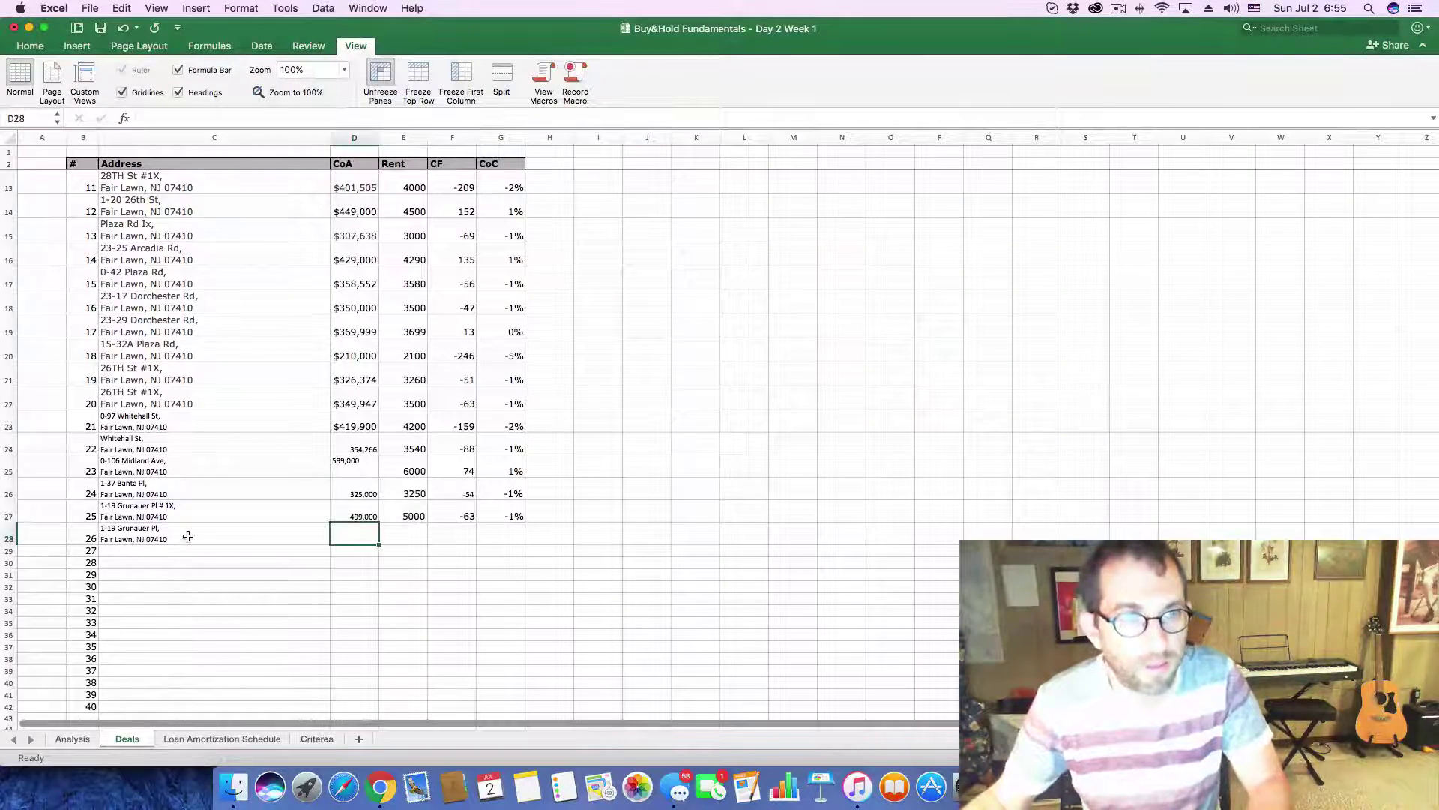
click(188, 536)
drag(266, 116, 58, 127)
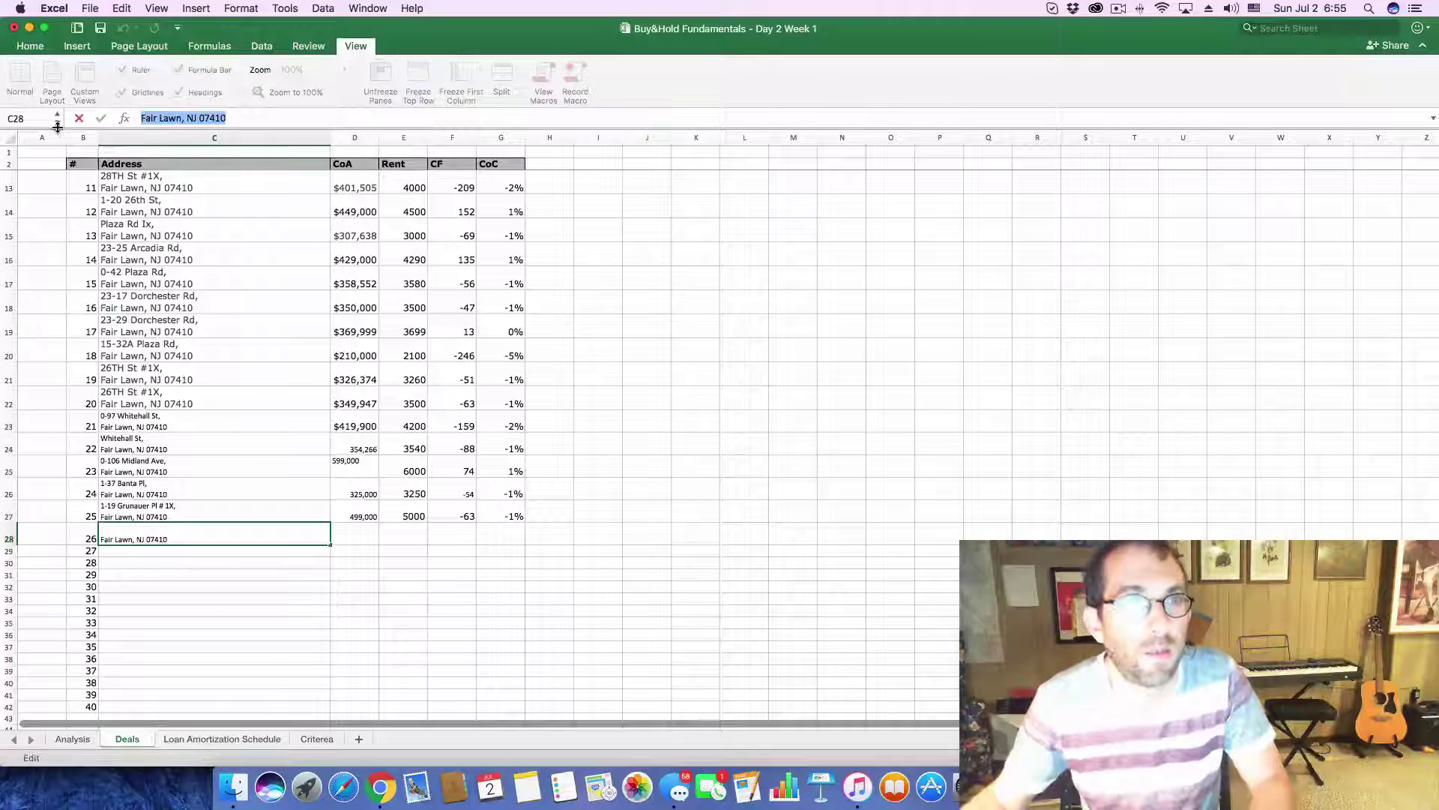
key(Right)
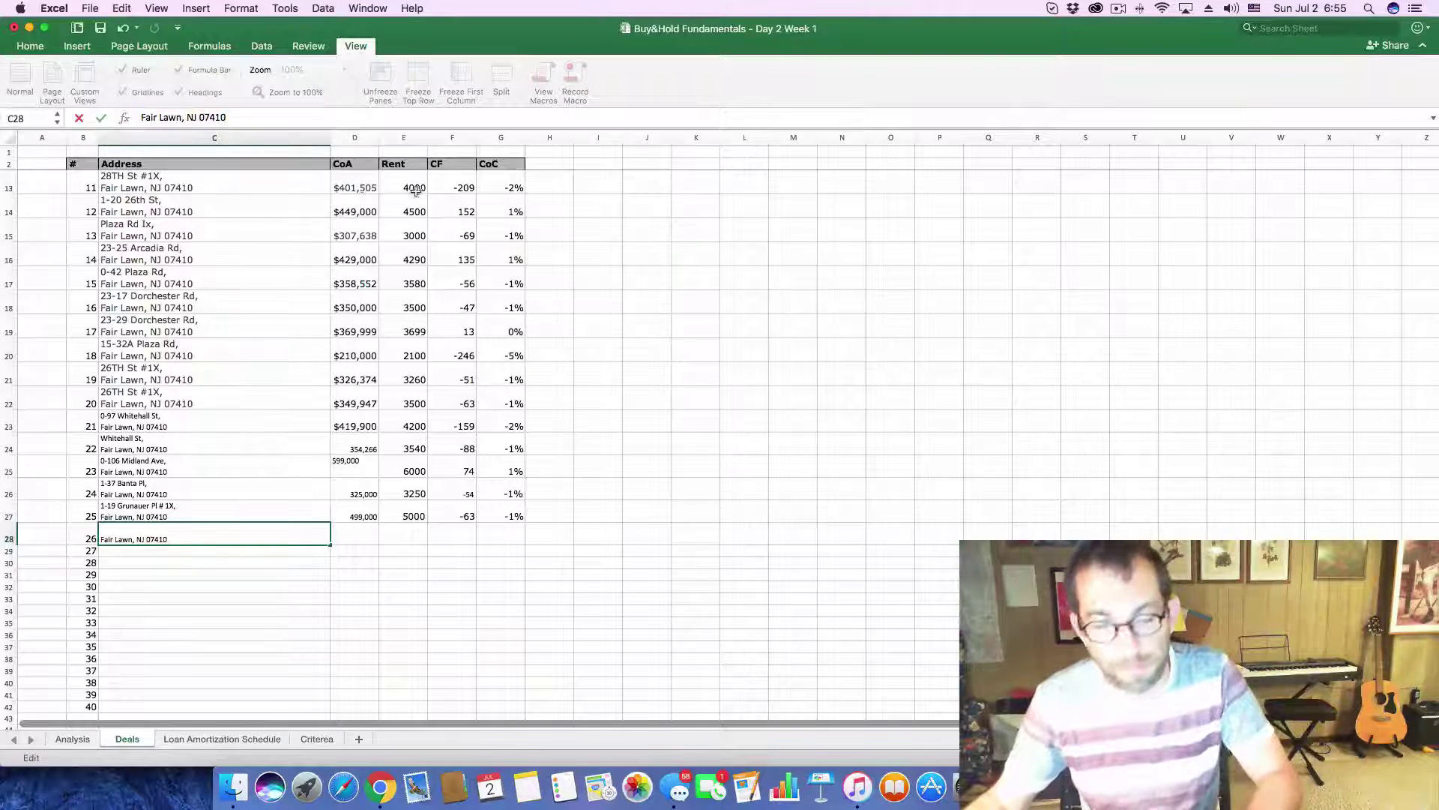
key(Return)
- Copy the $625,000 asking price and enter 625,000 as row 26's cost in D28
key(super+Tab)
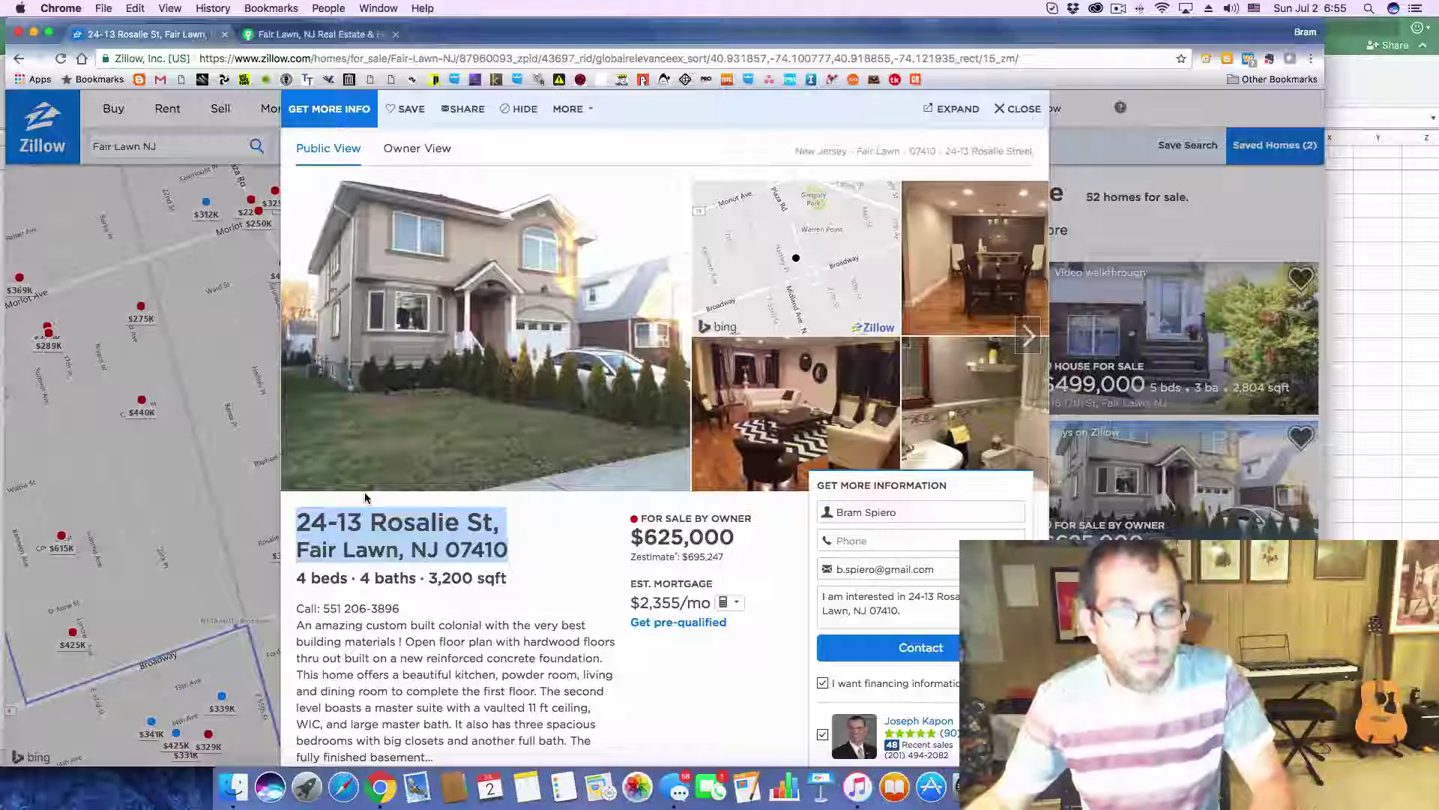
drag(643, 537, 731, 537)
key(super+c)
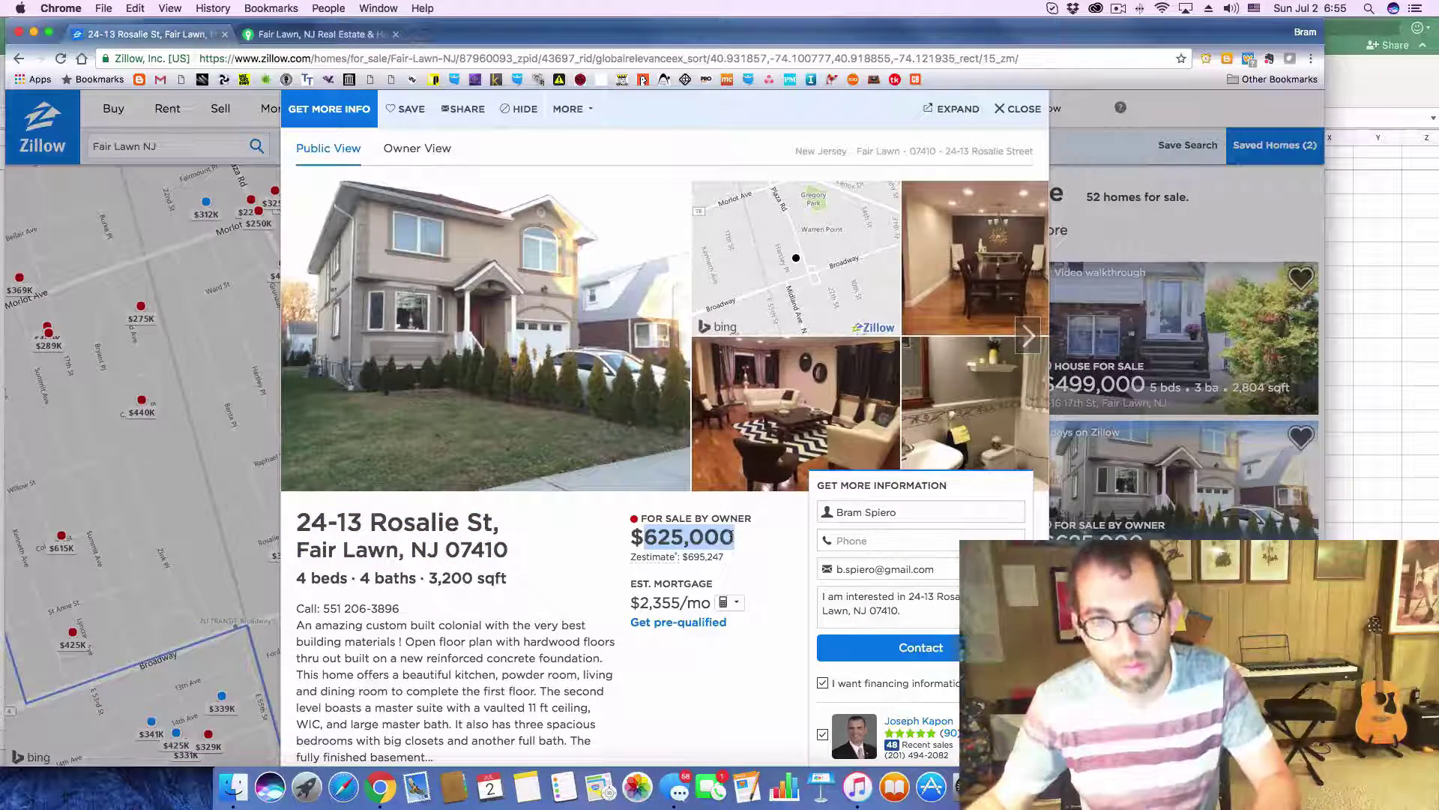
key(super+Tab)
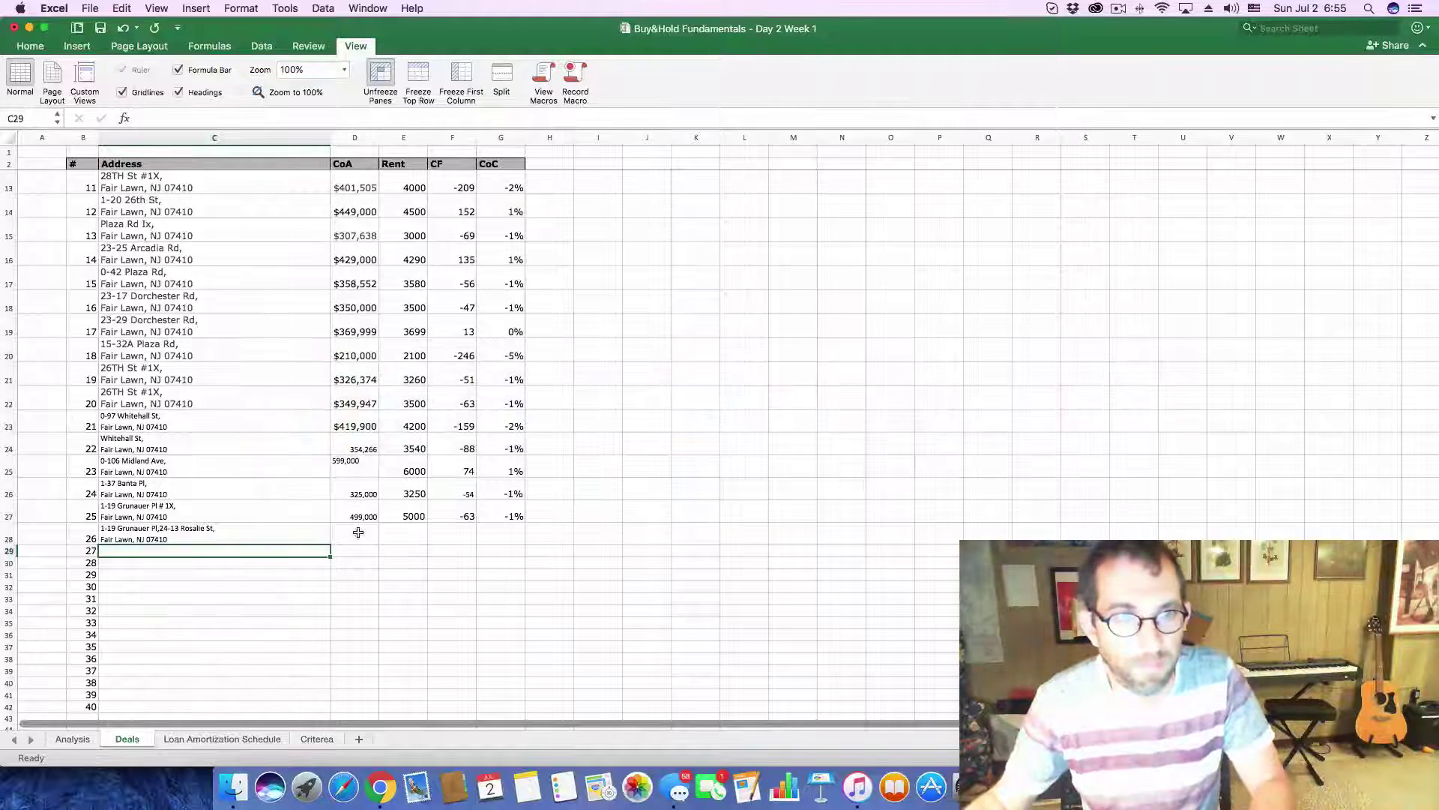
click(358, 533)
click(185, 118)
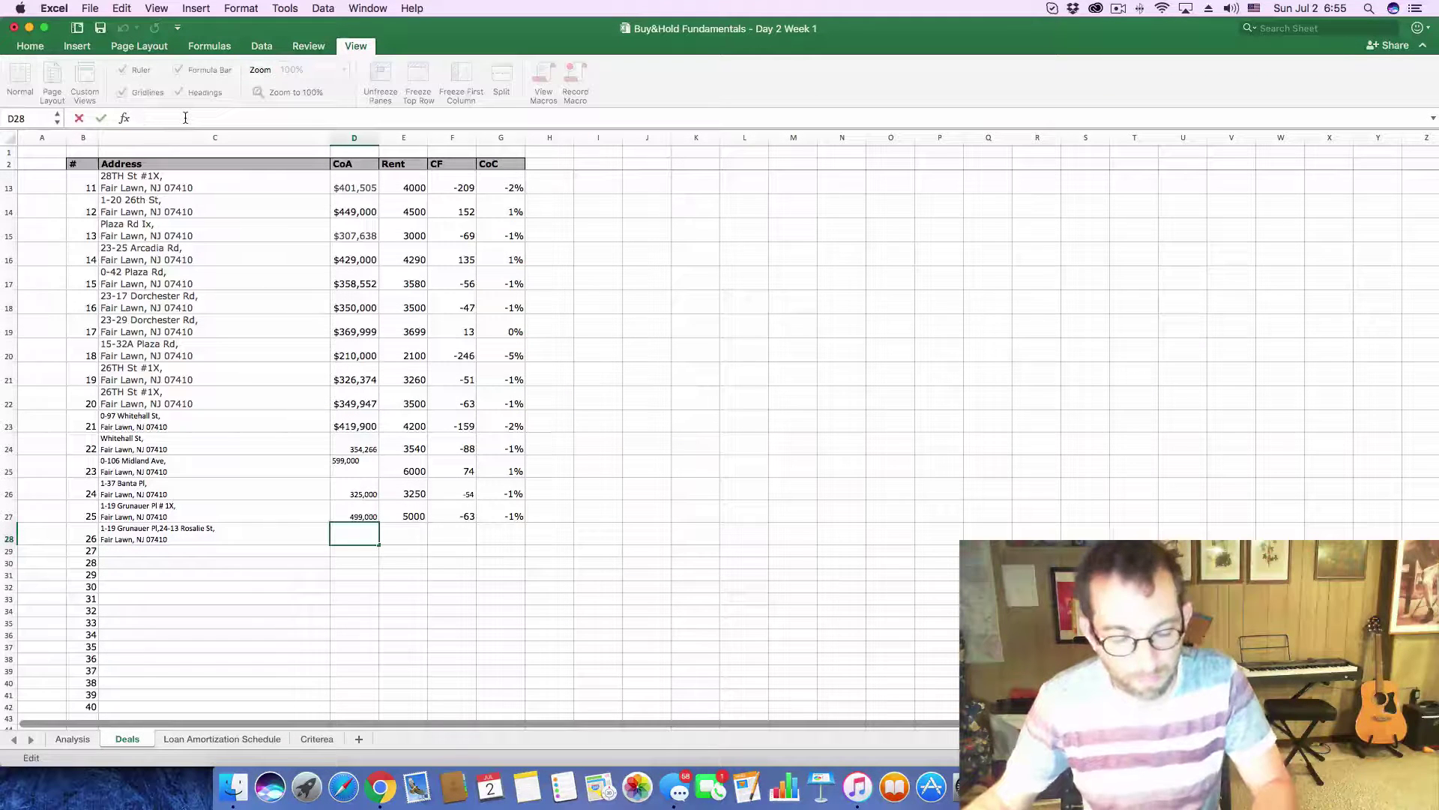
text(625,000)
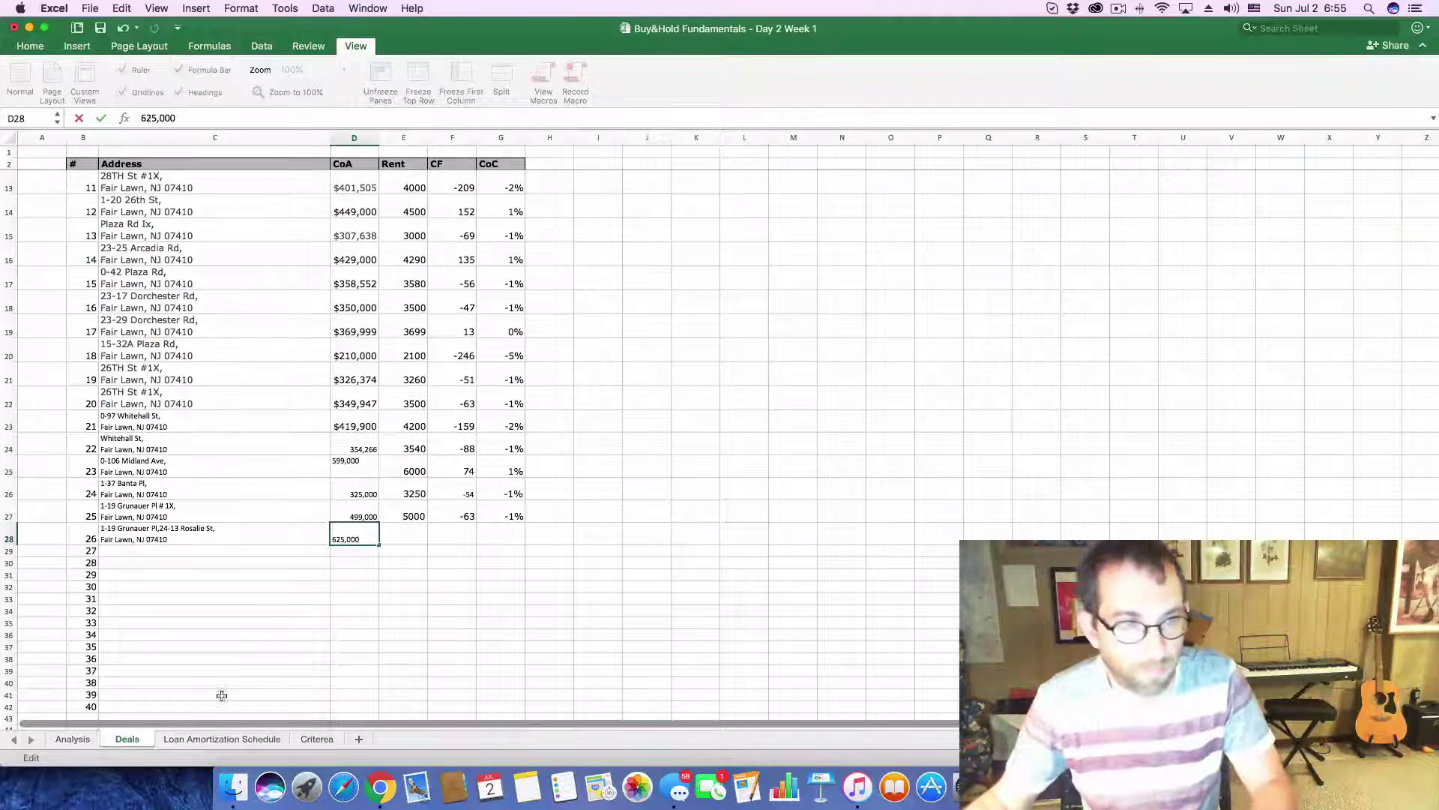
click(72, 739)
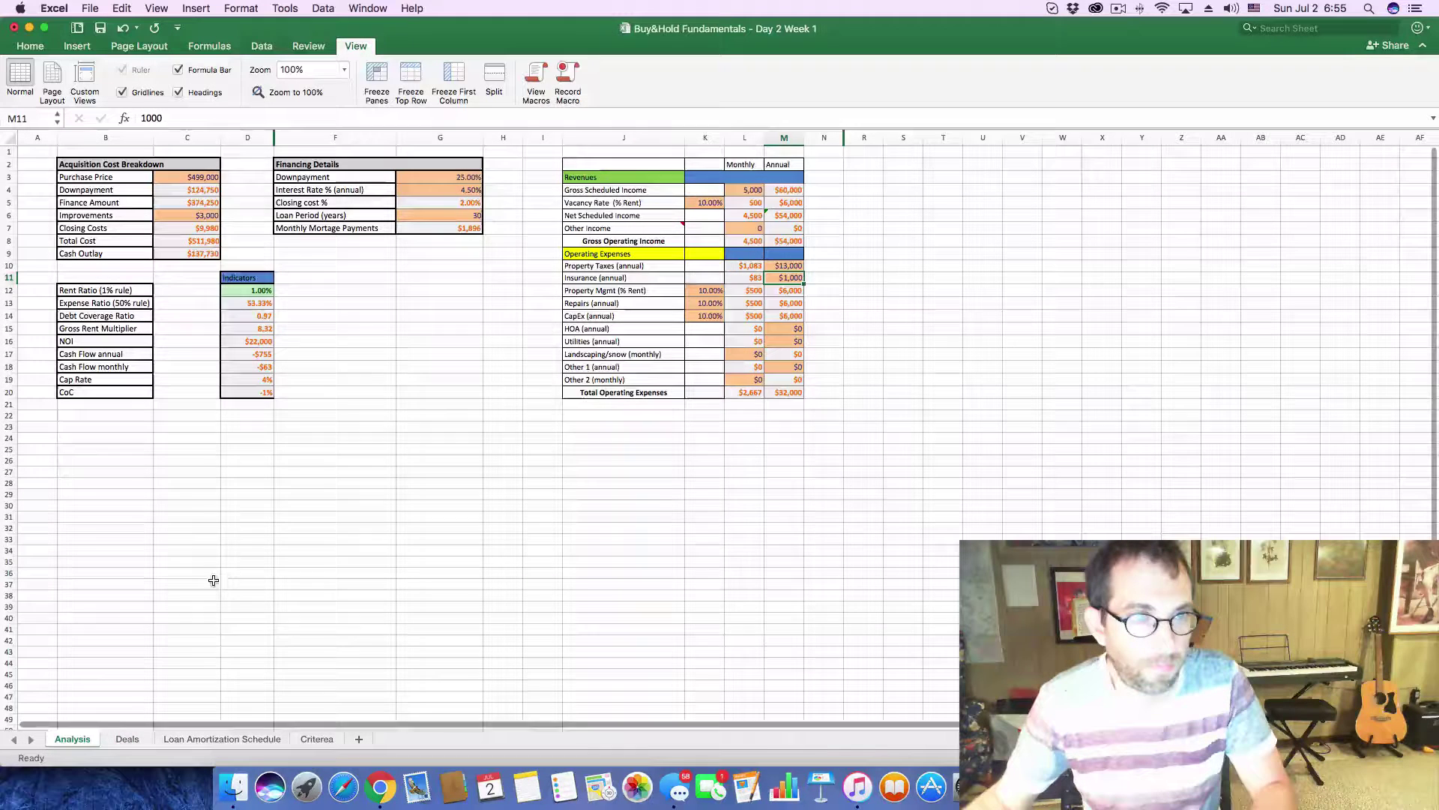
- Set the Analysis purchase price to 625,000 and monthly gross scheduled income to 6250
click(189, 180)
drag(189, 117, 71, 119)
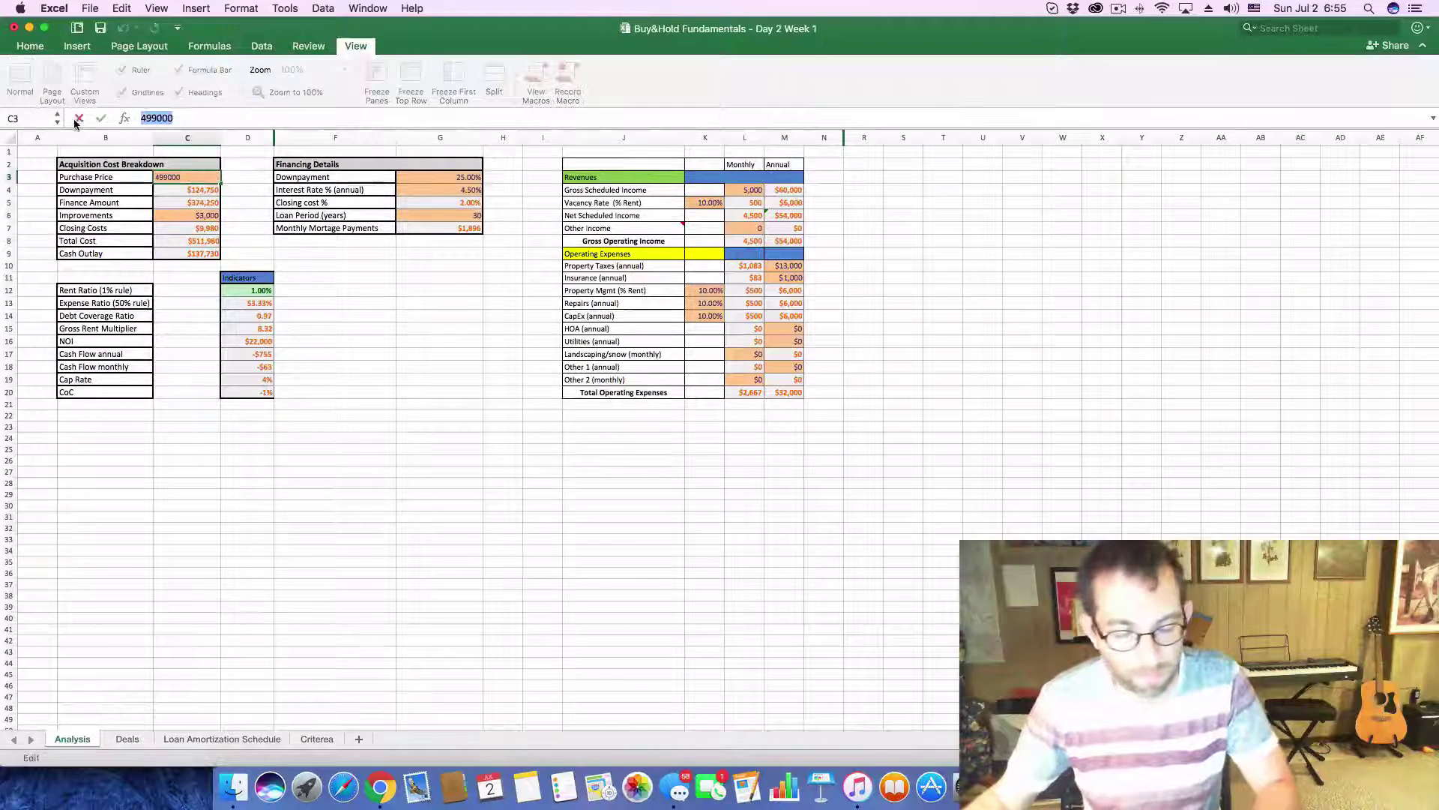
key(super+v)
key(Return)
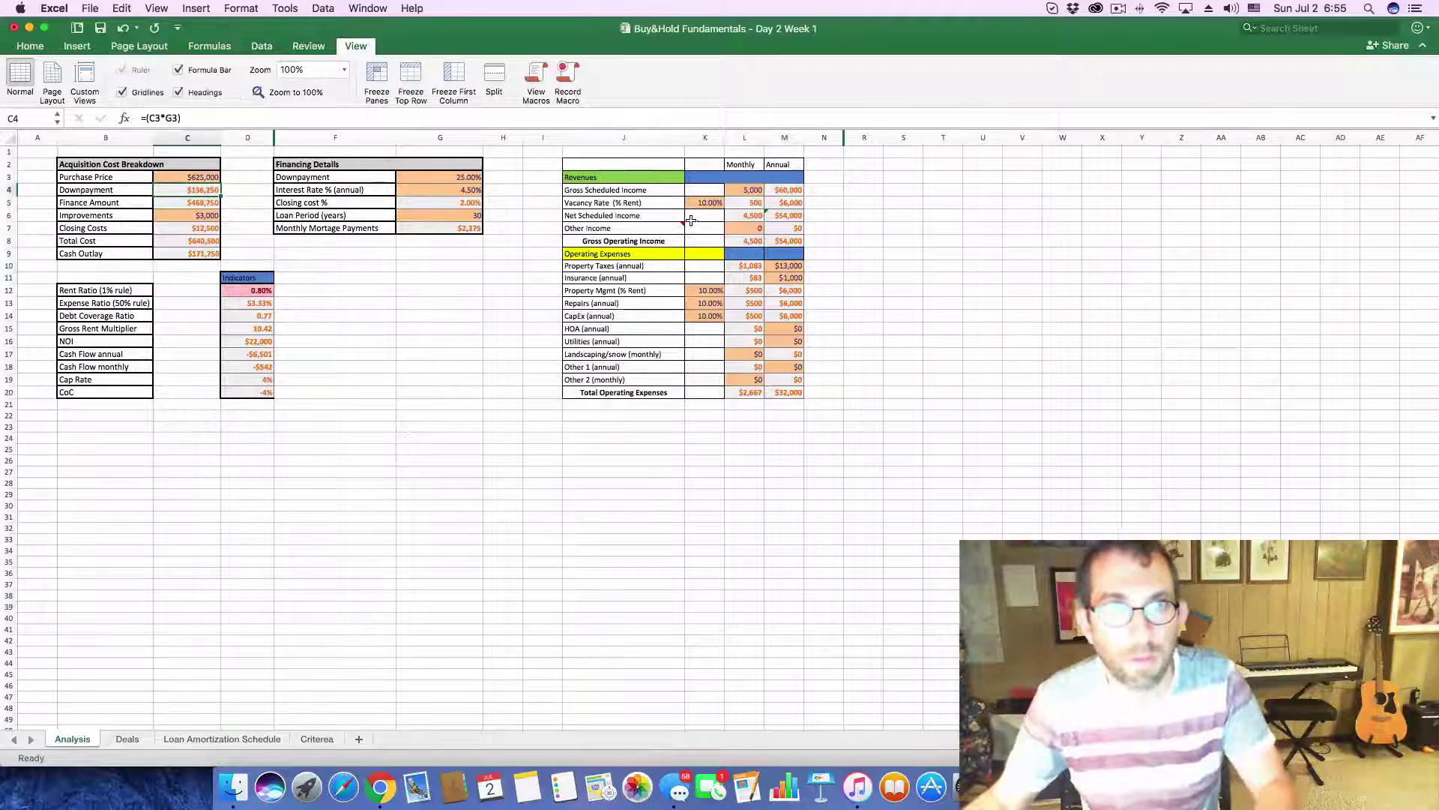
click(745, 189)
text(6250)
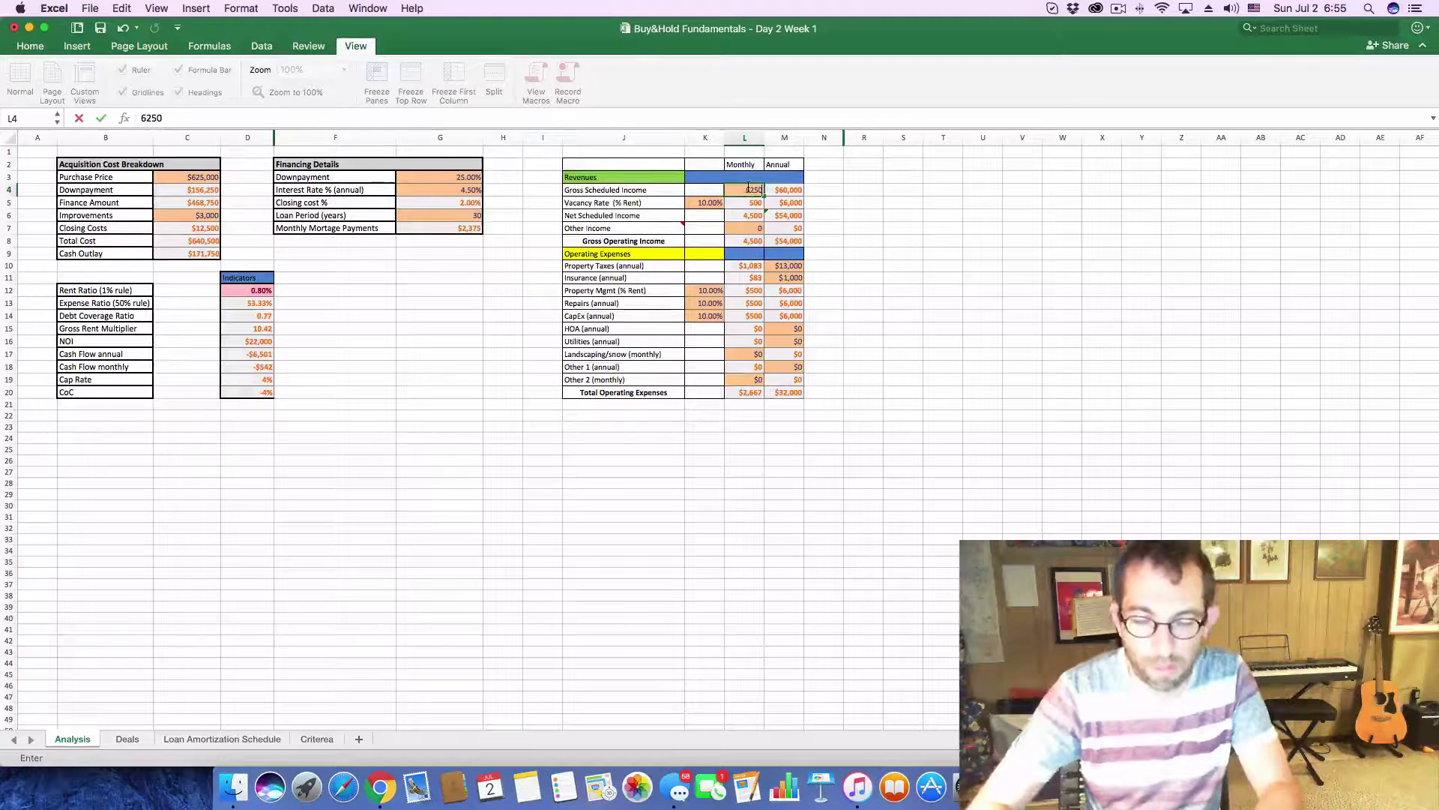
key(Return)
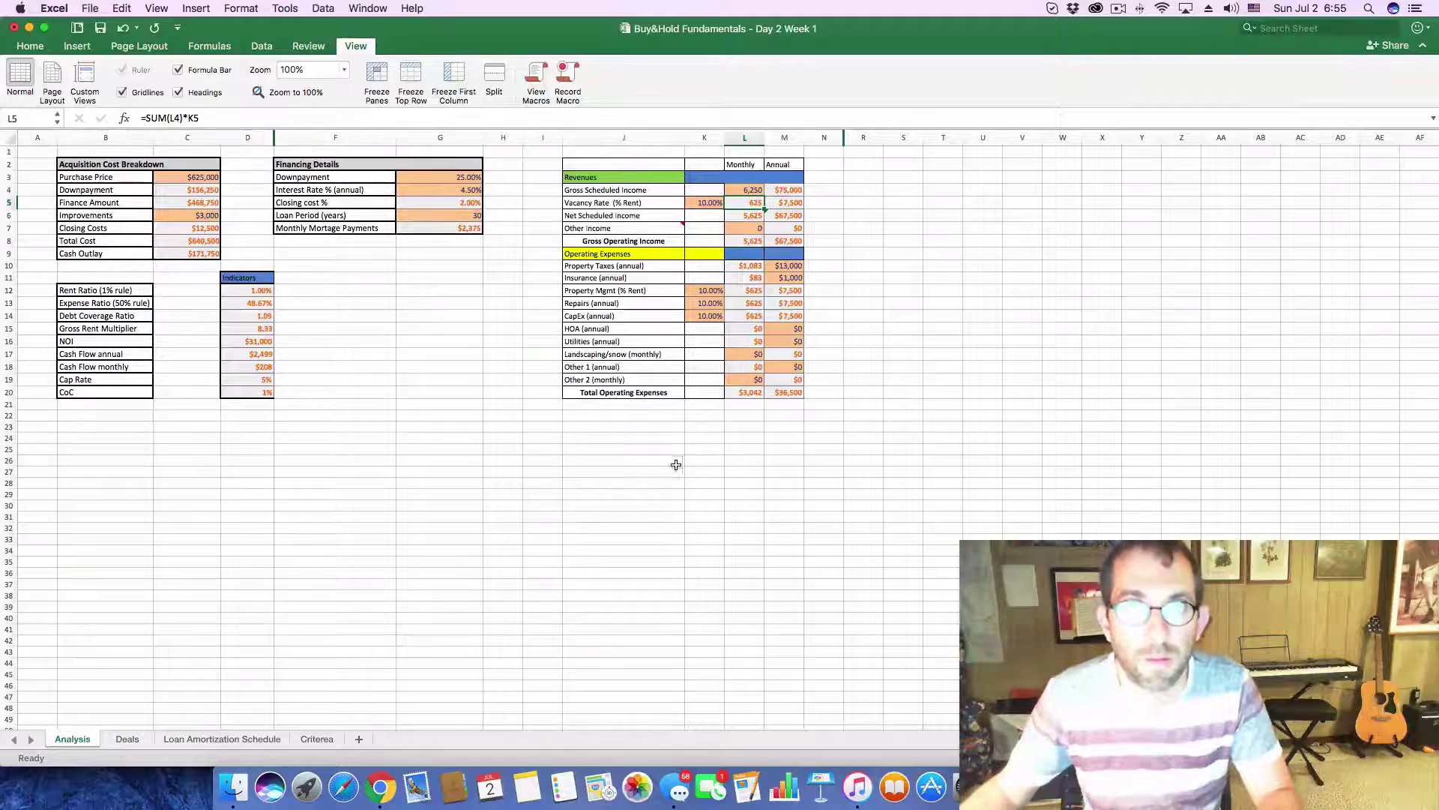
- Check the listing's tax history on Zillow and enter 16000 as annual property taxes
key(super+Tab)
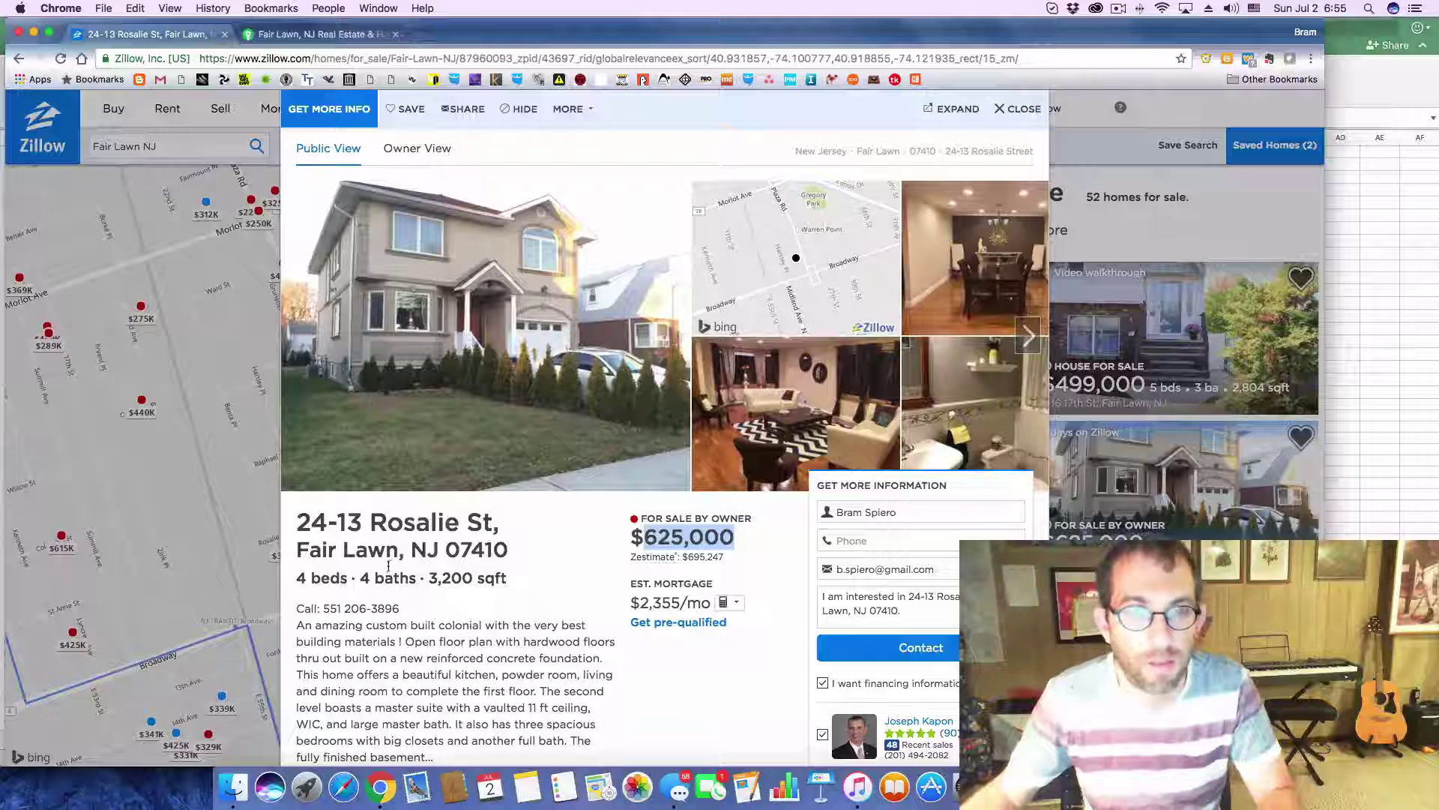
scroll(632, 597, down, 5)
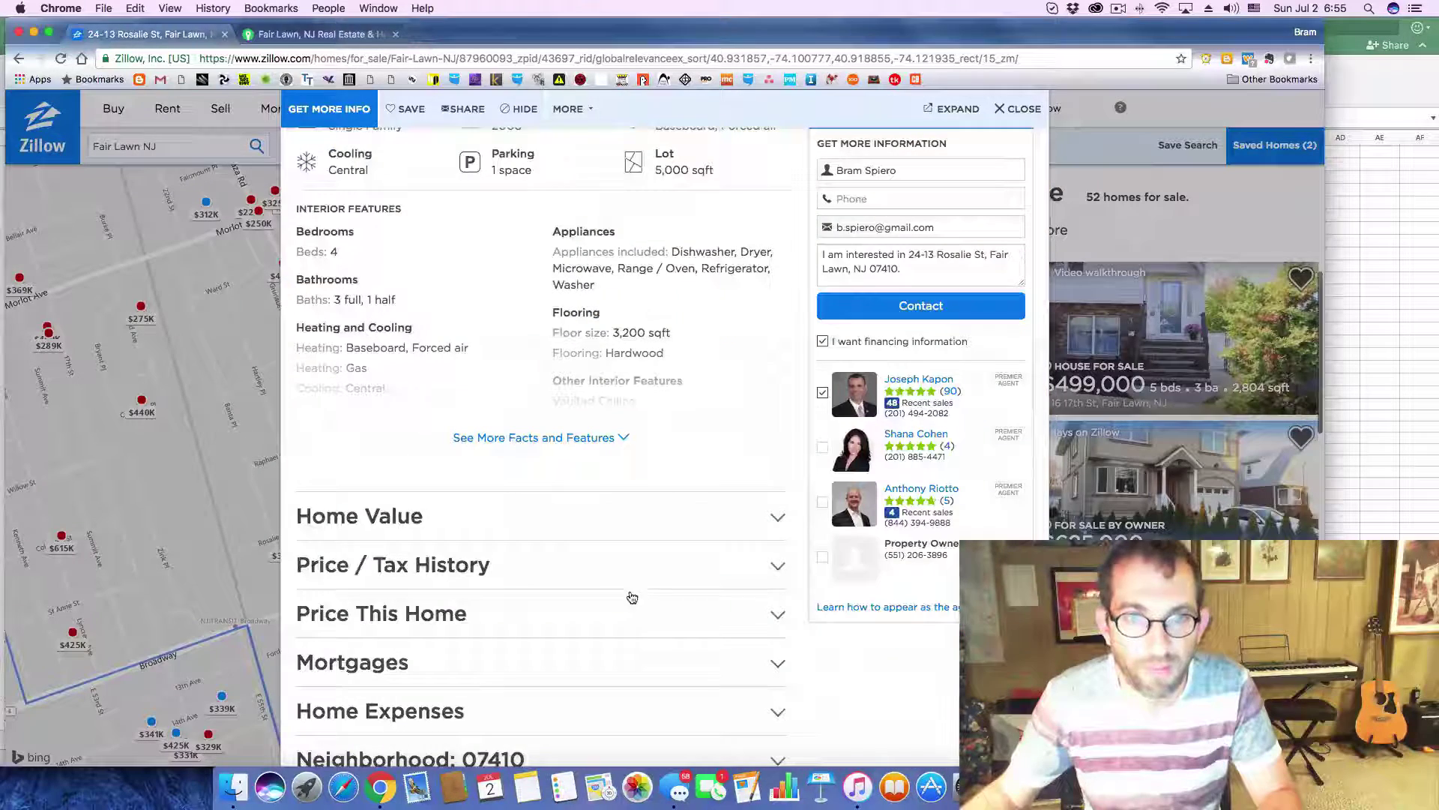
click(770, 564)
scroll(620, 539, down, 5)
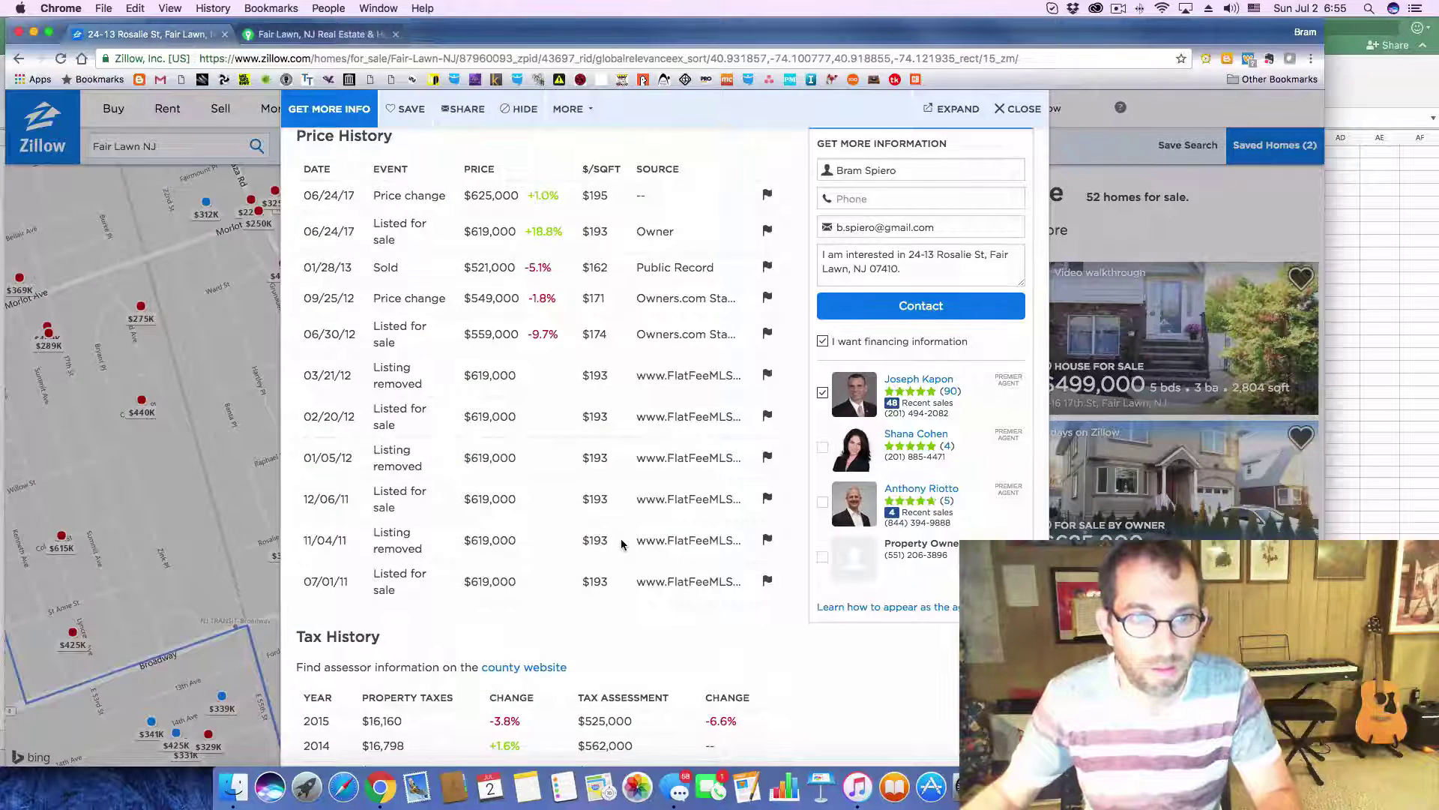
key(super+Tab)
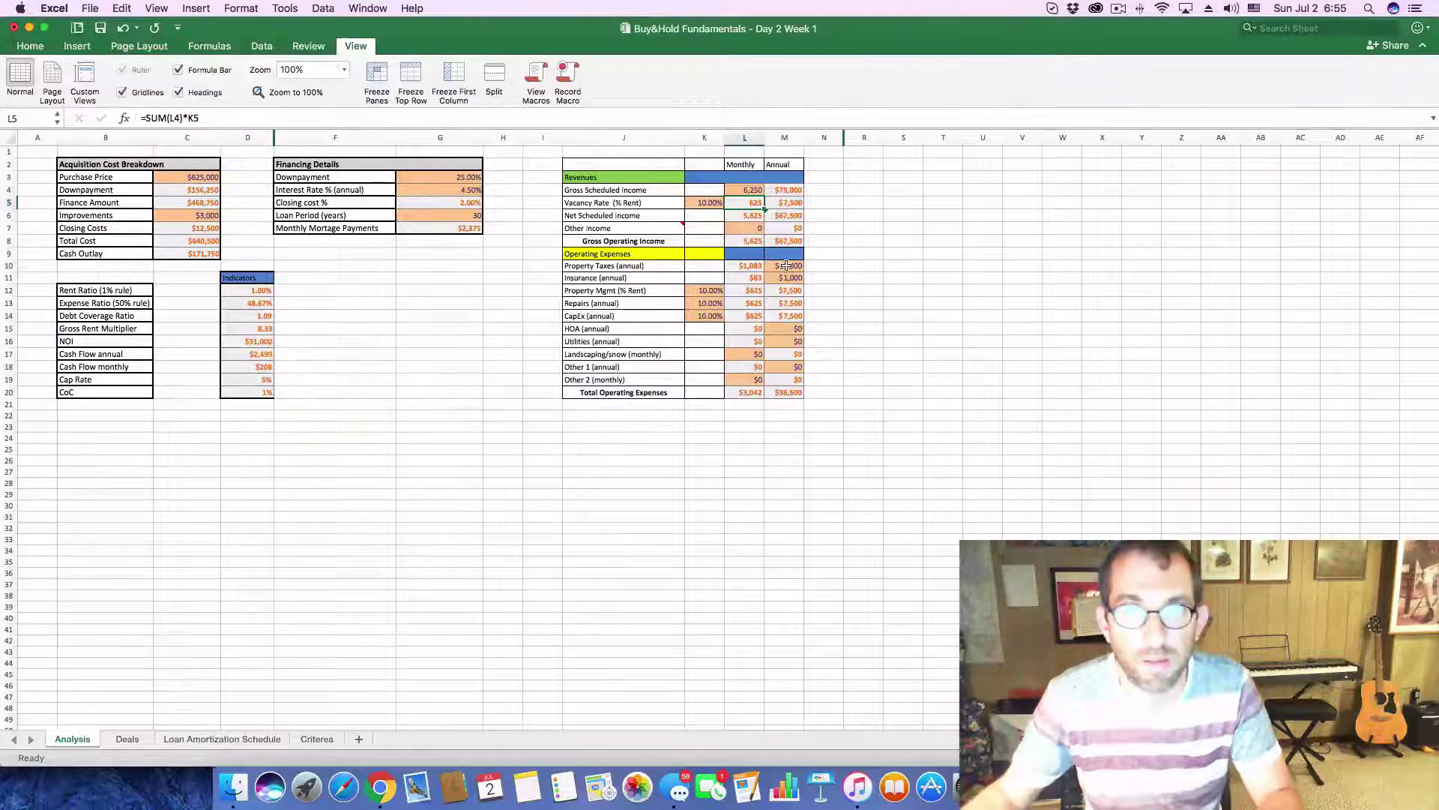
click(785, 265)
text(16000)
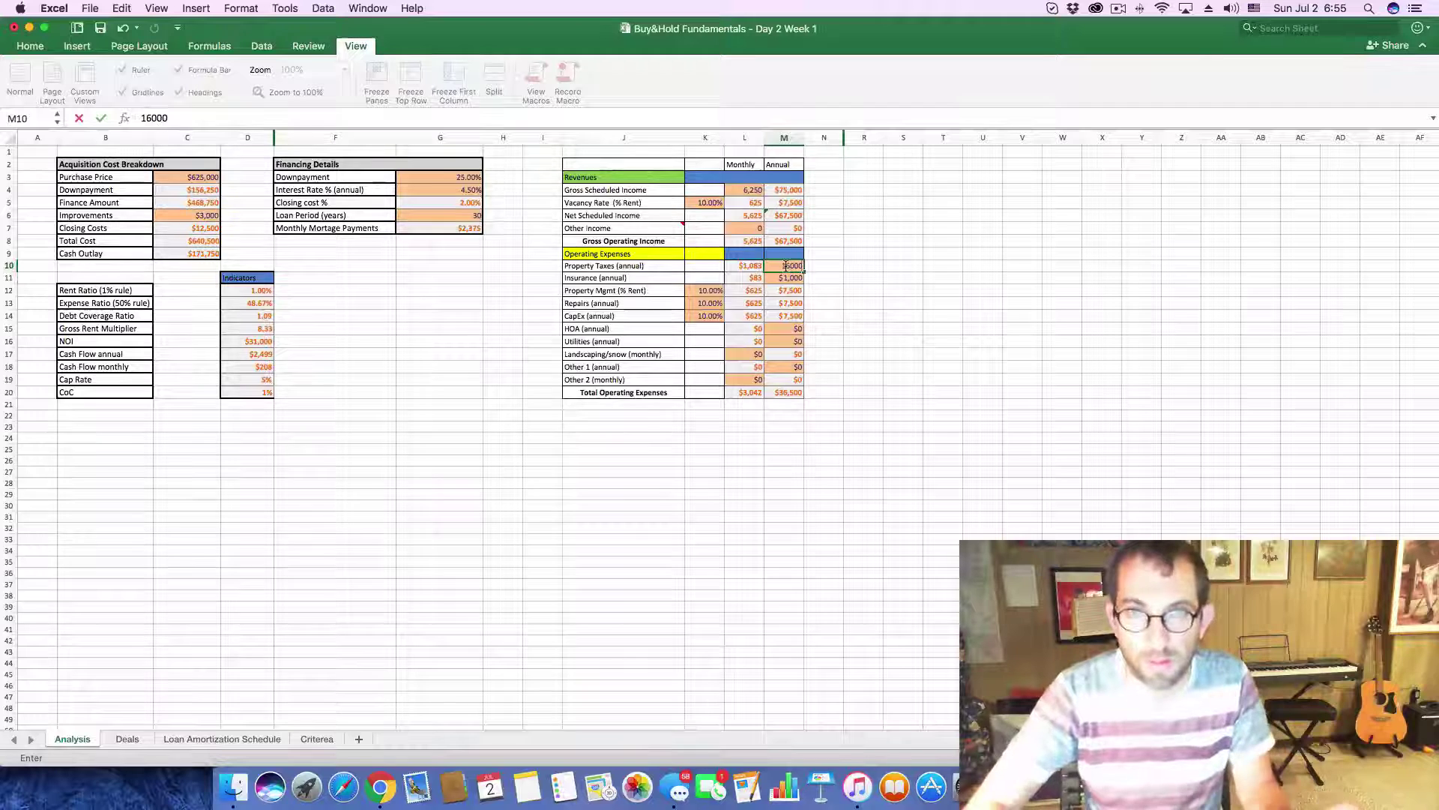
key(Return)
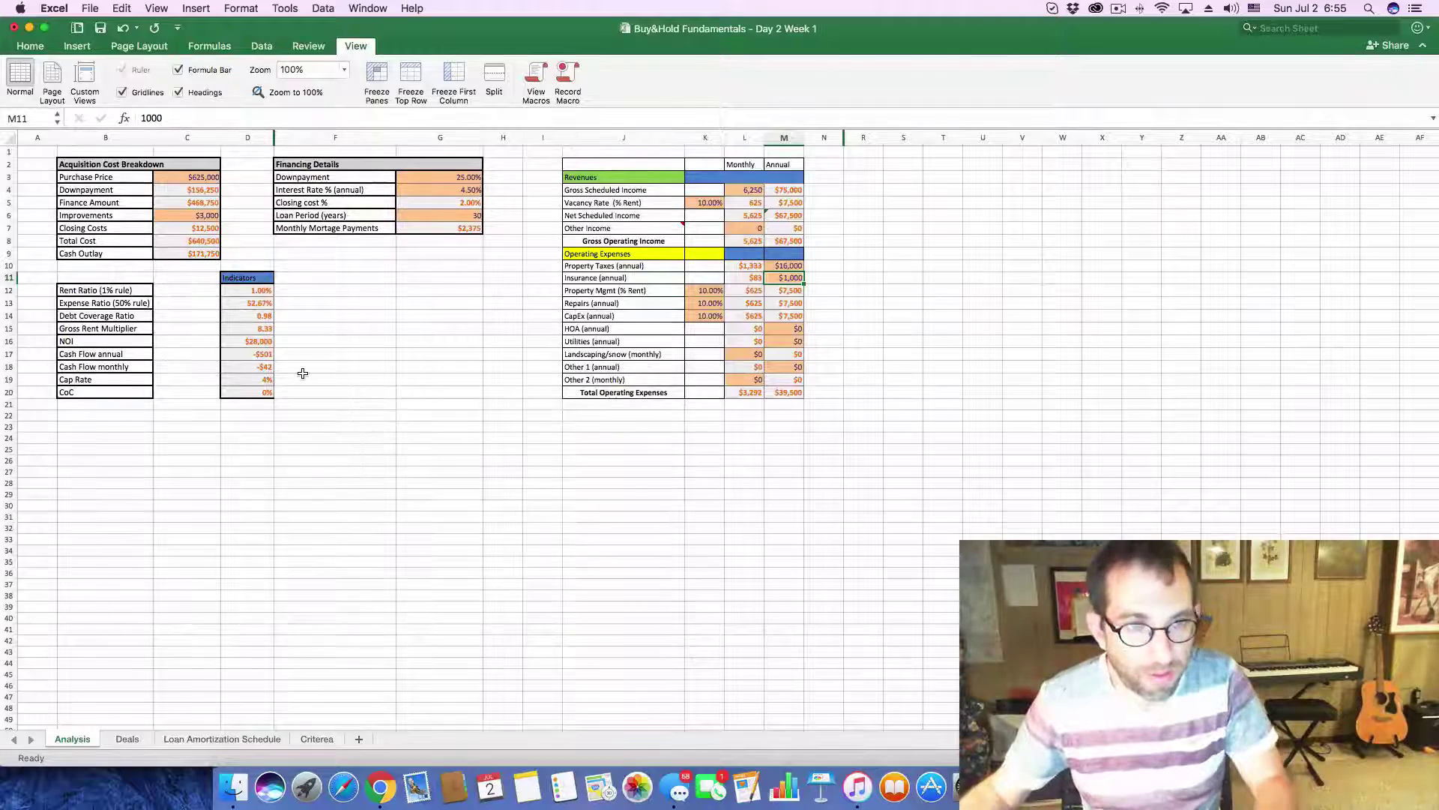
key(super+Tab)
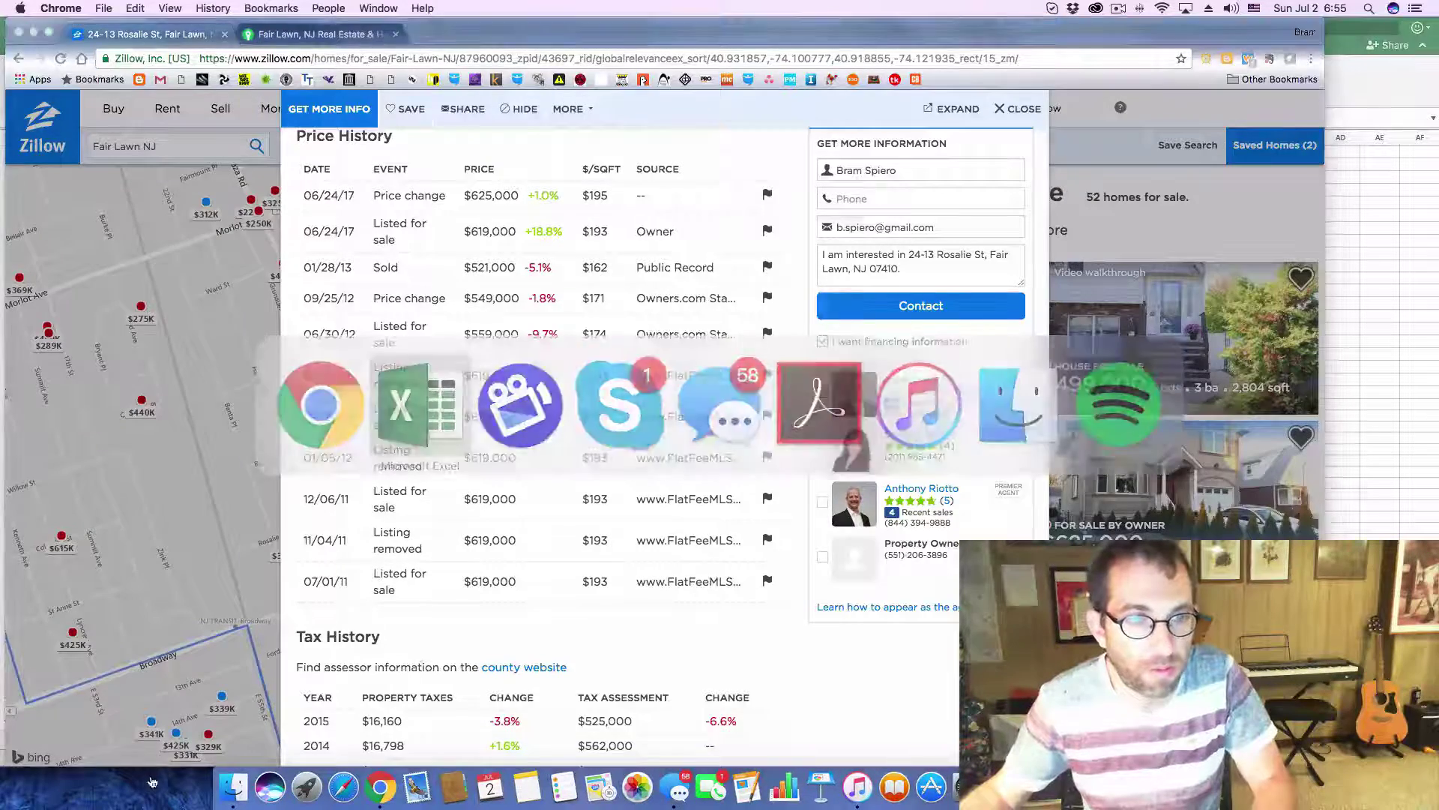
- Enter 6250 rent and -42 cash flow in Deals row 26 for Rosalie St, then close the listing
click(124, 738)
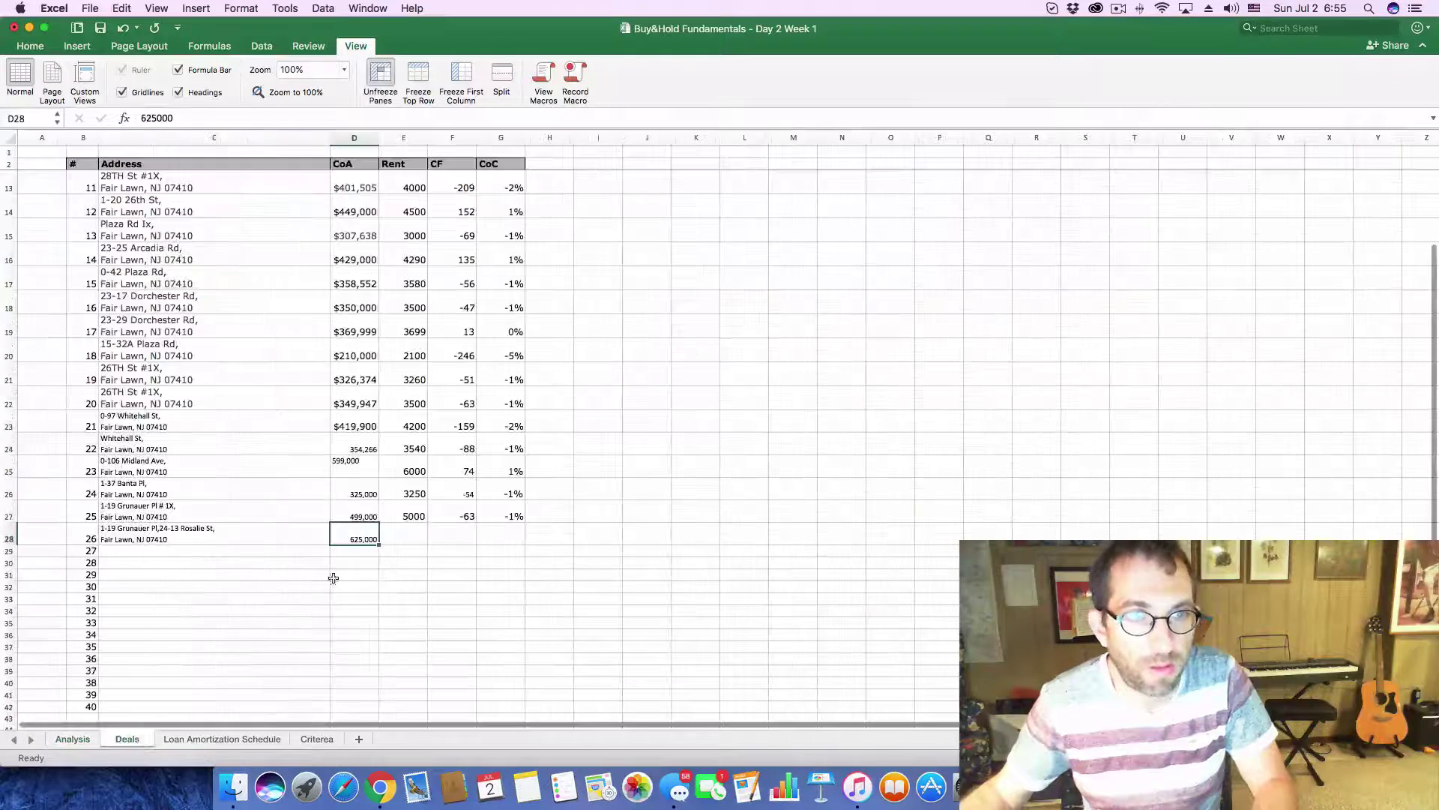
click(408, 539)
text(6250)
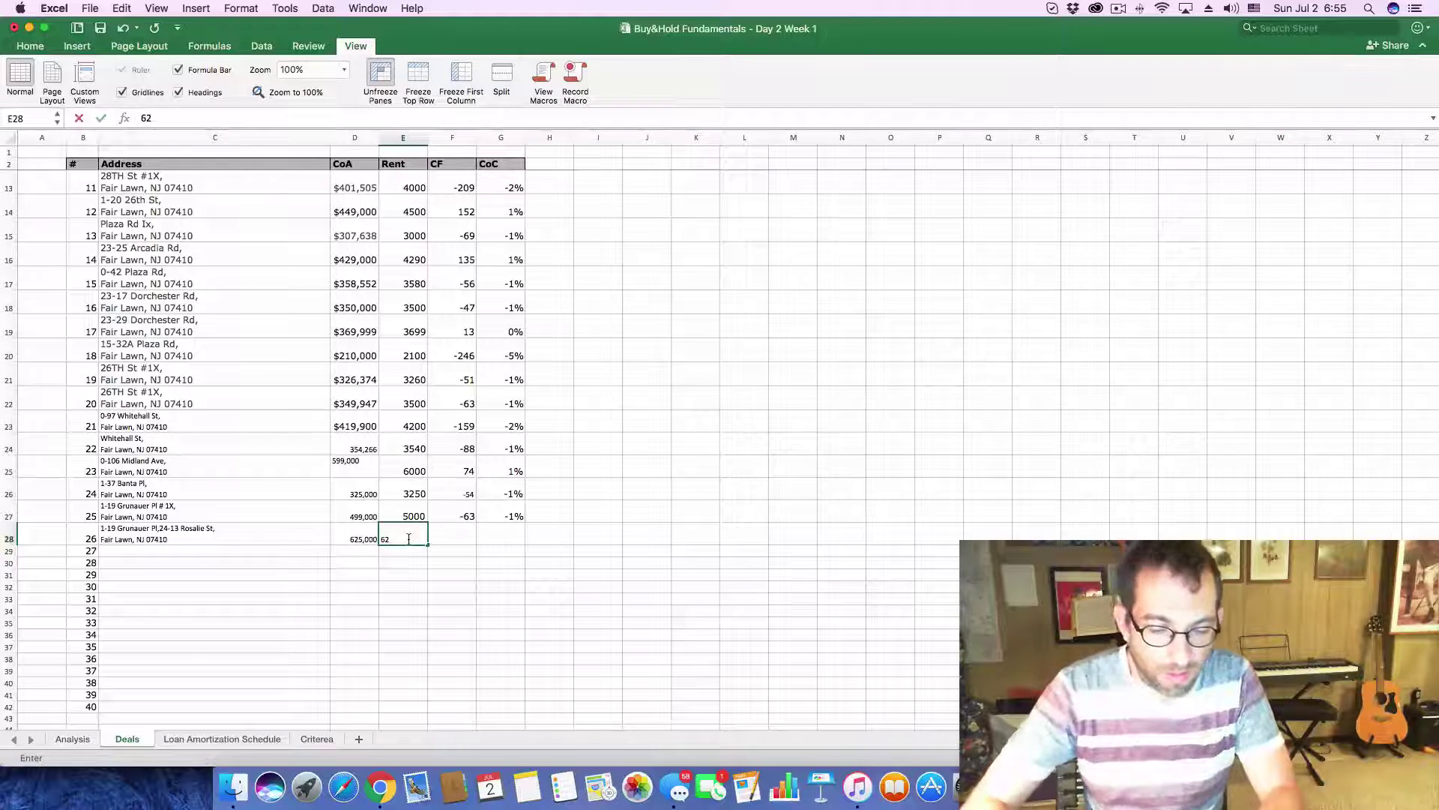
key(Tab)
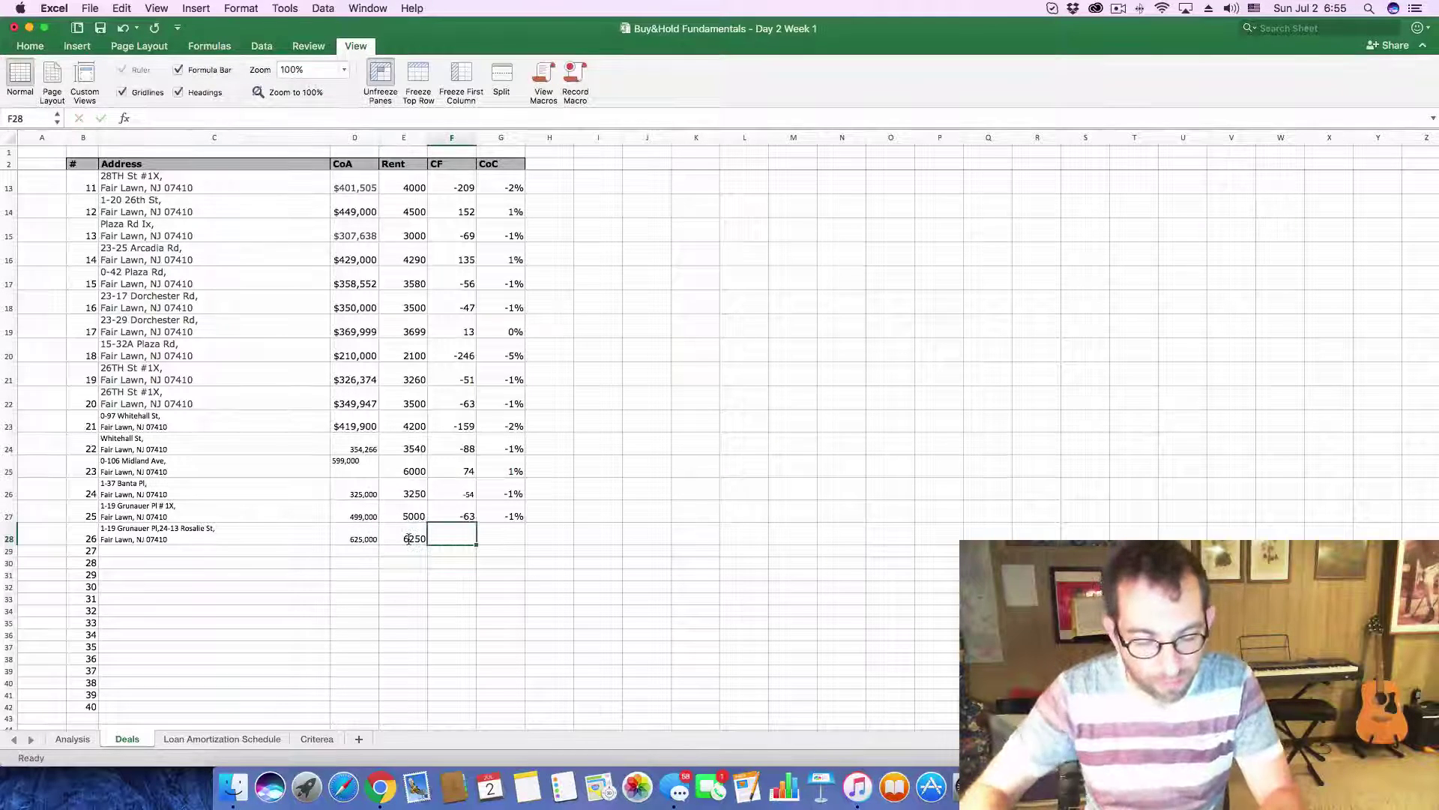
click(61, 736)
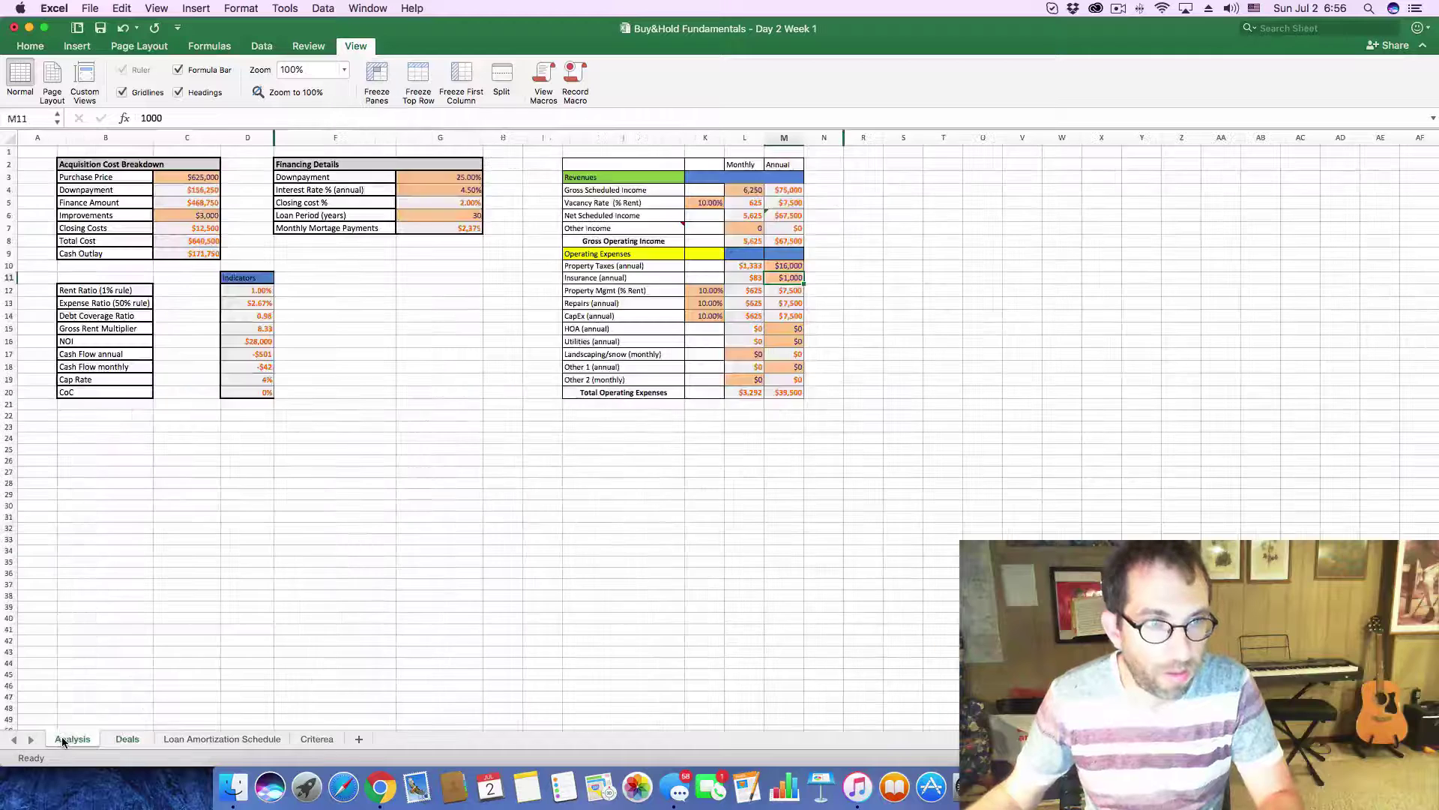
click(128, 738)
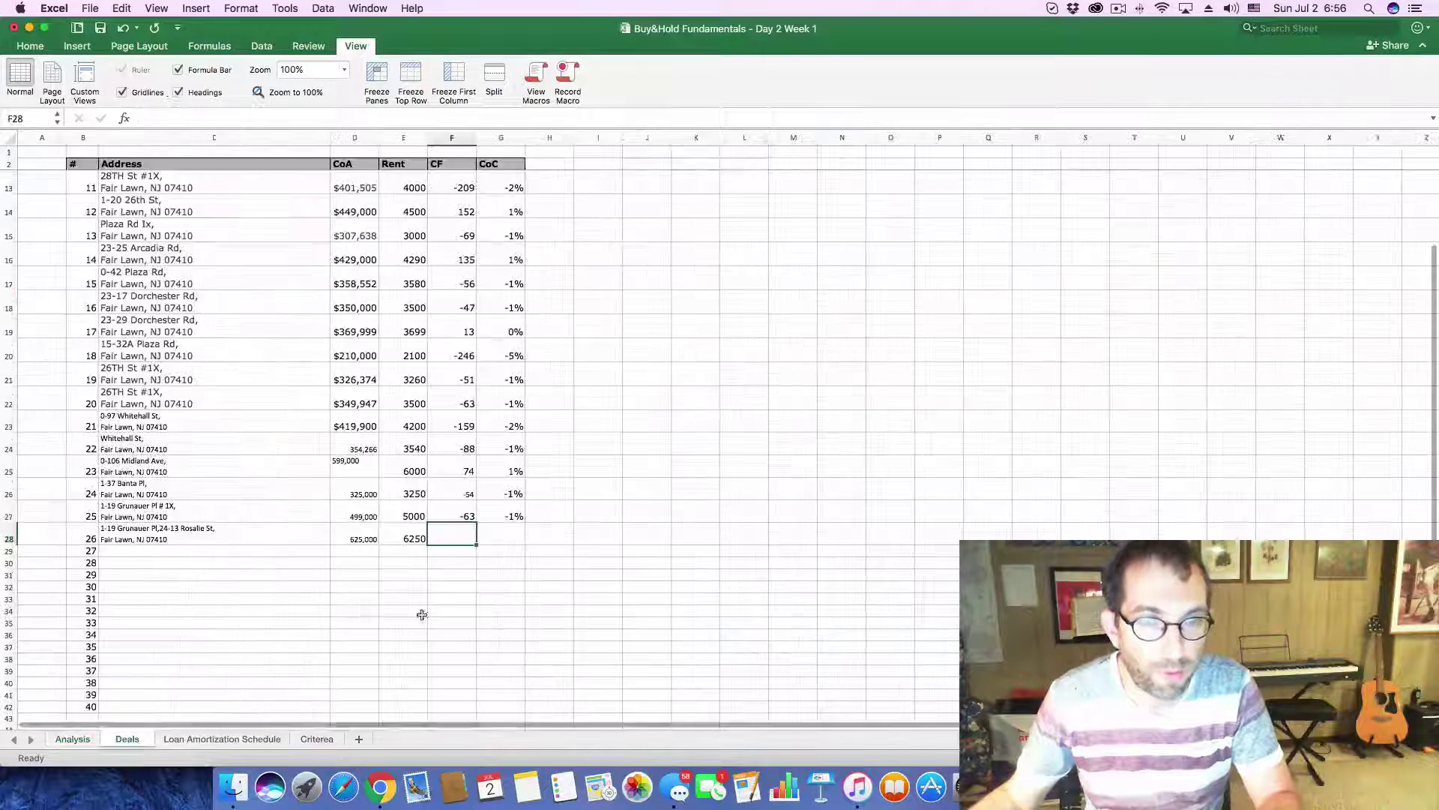
text(-42)
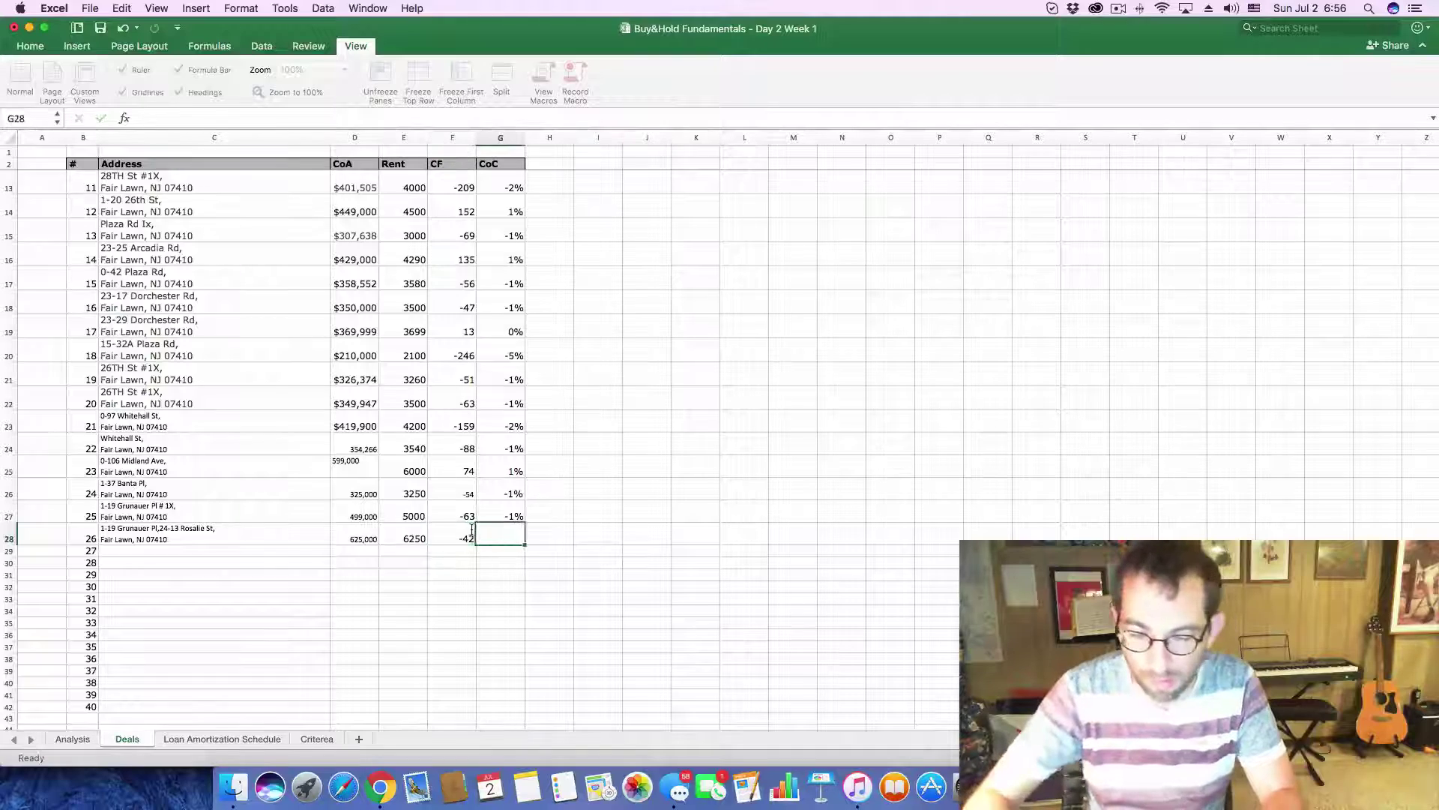
key(Return)
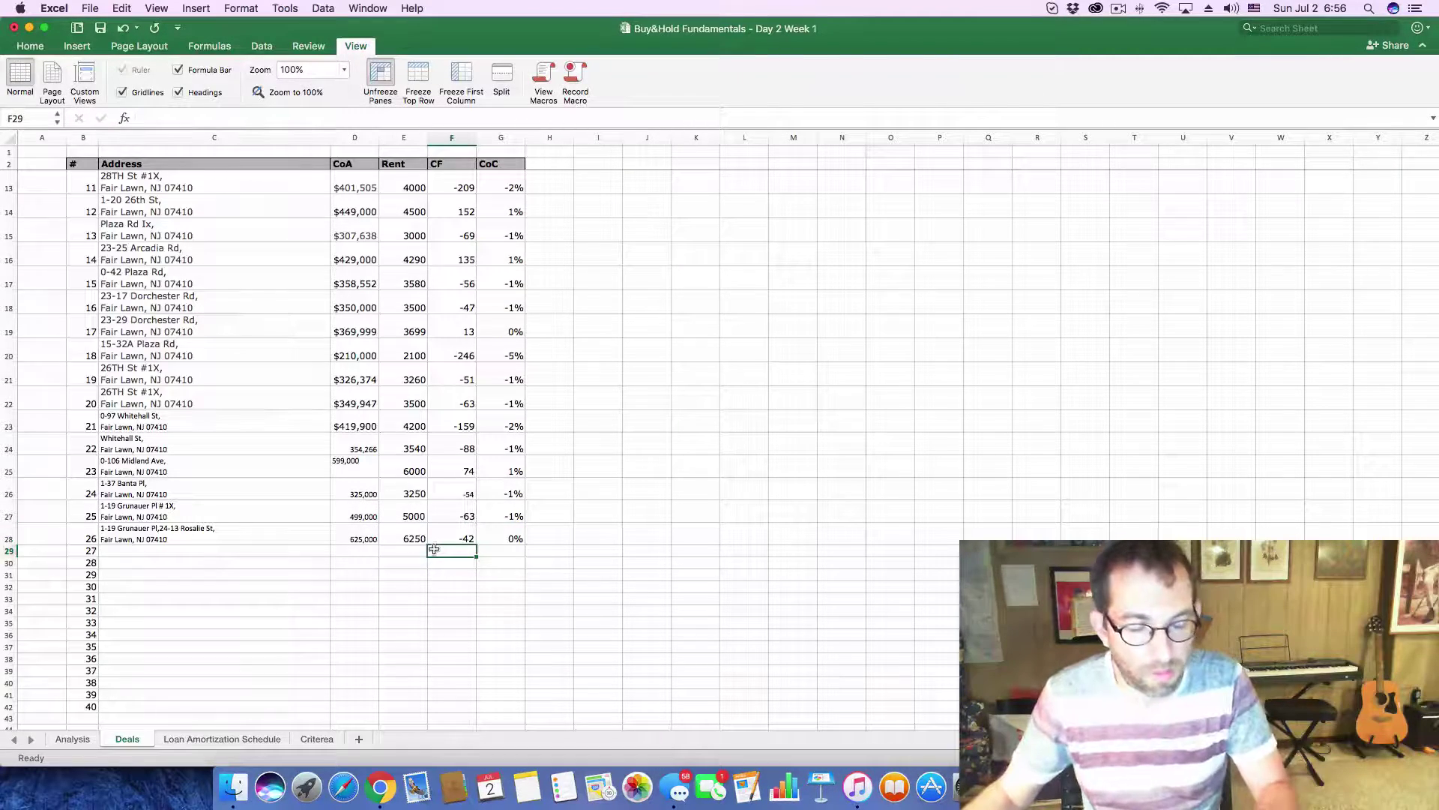
key(super+Tab)
click(1022, 109)
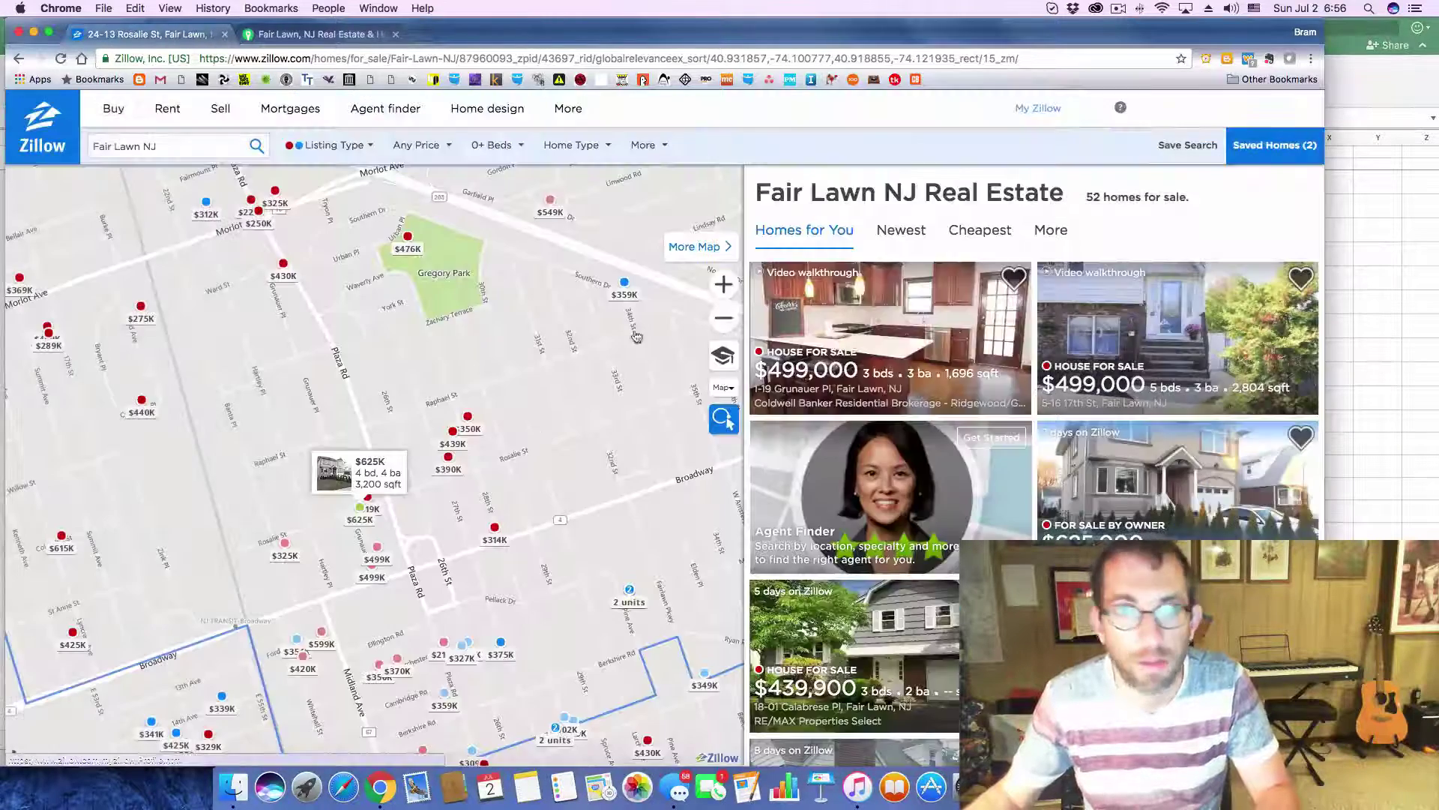
click(368, 498)
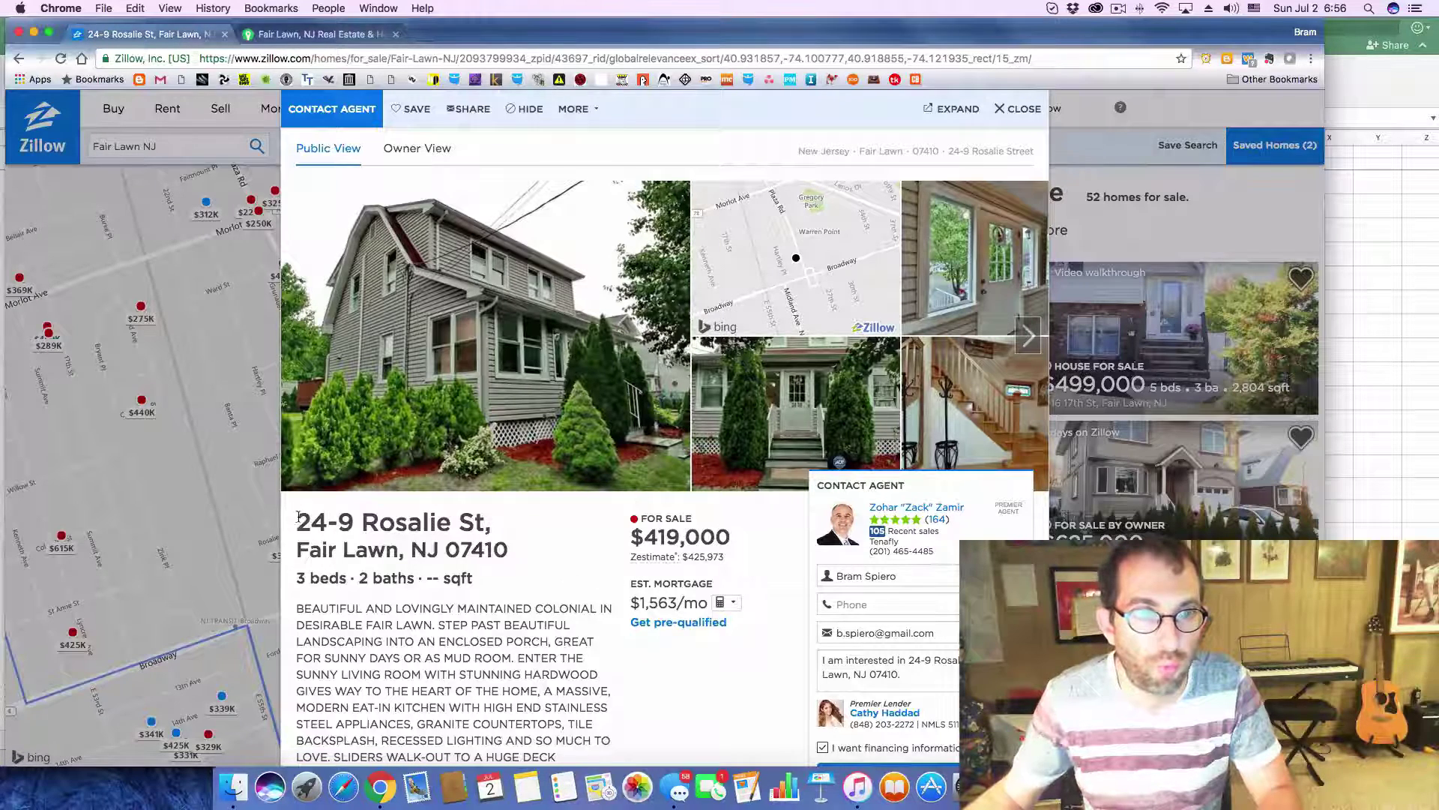
drag(297, 516, 507, 547)
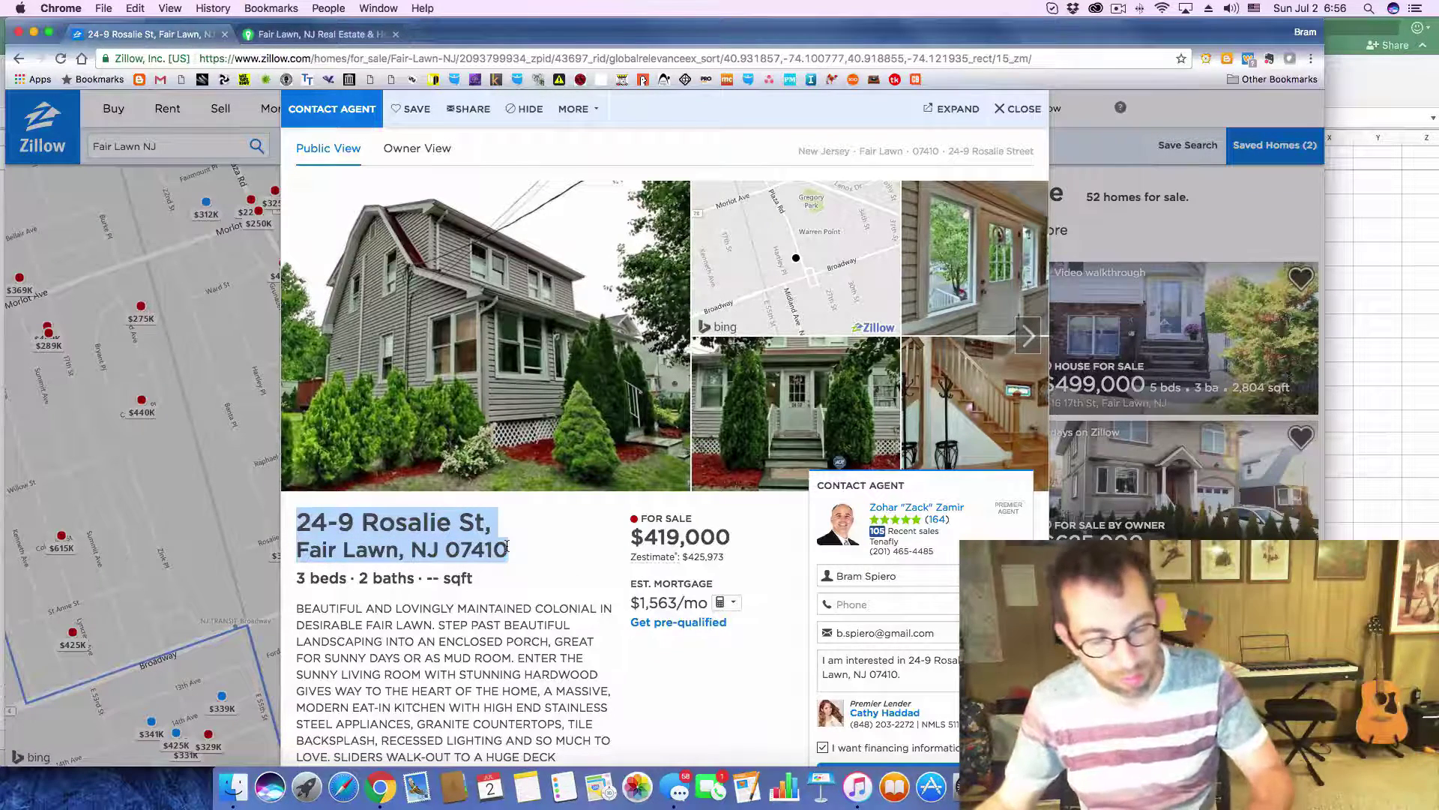
key(super+c)
key(super+Tab)
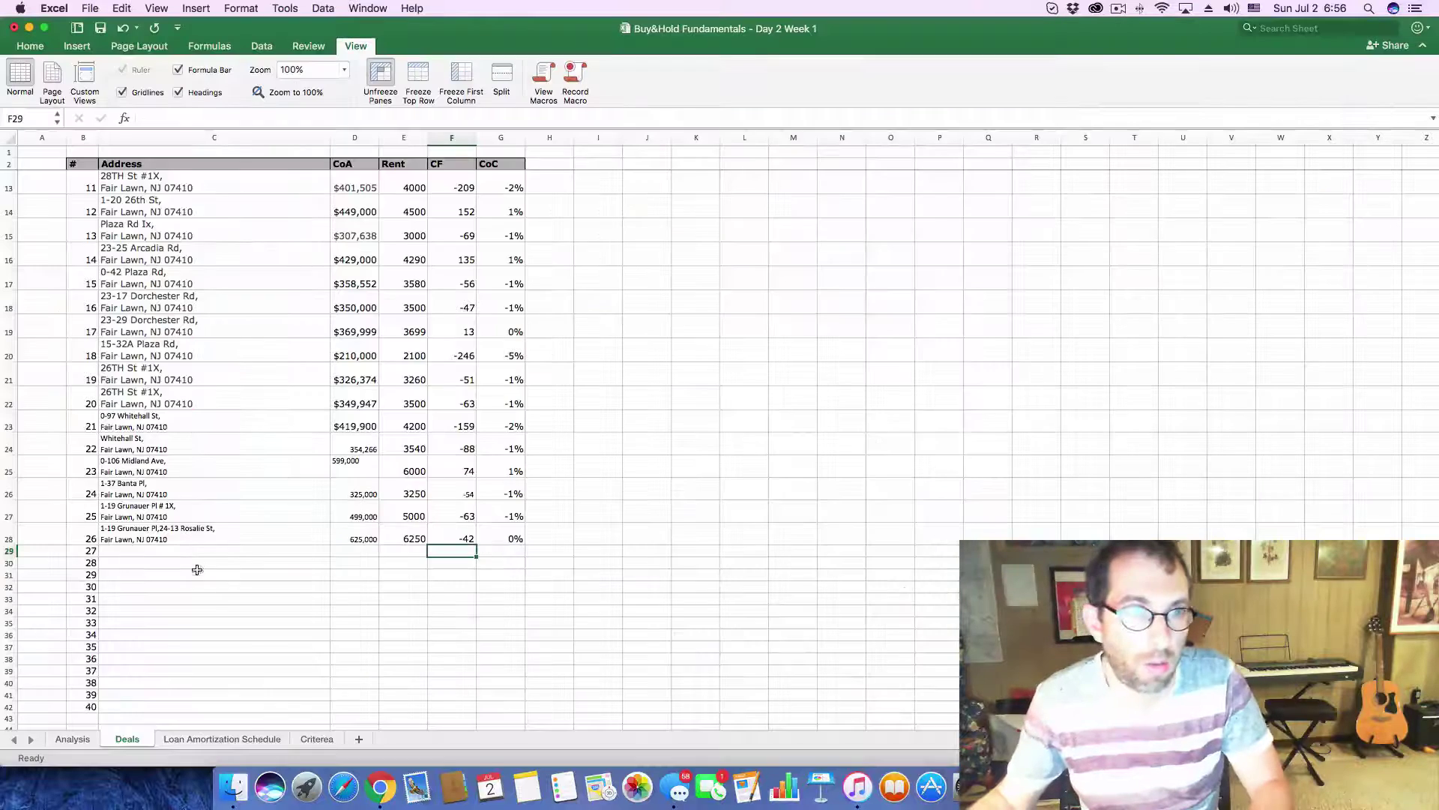
click(198, 551)
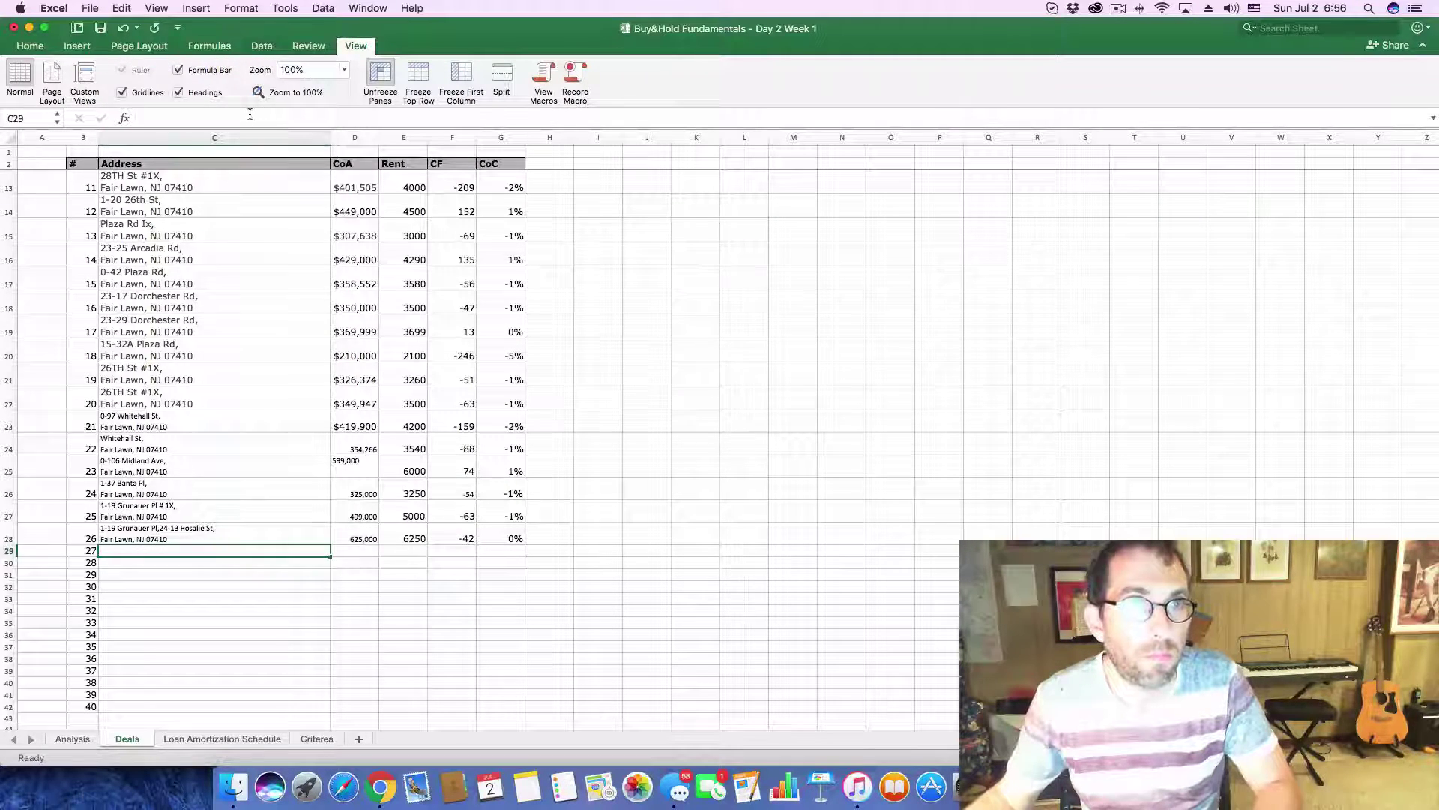
key(super+v)
key(Return)
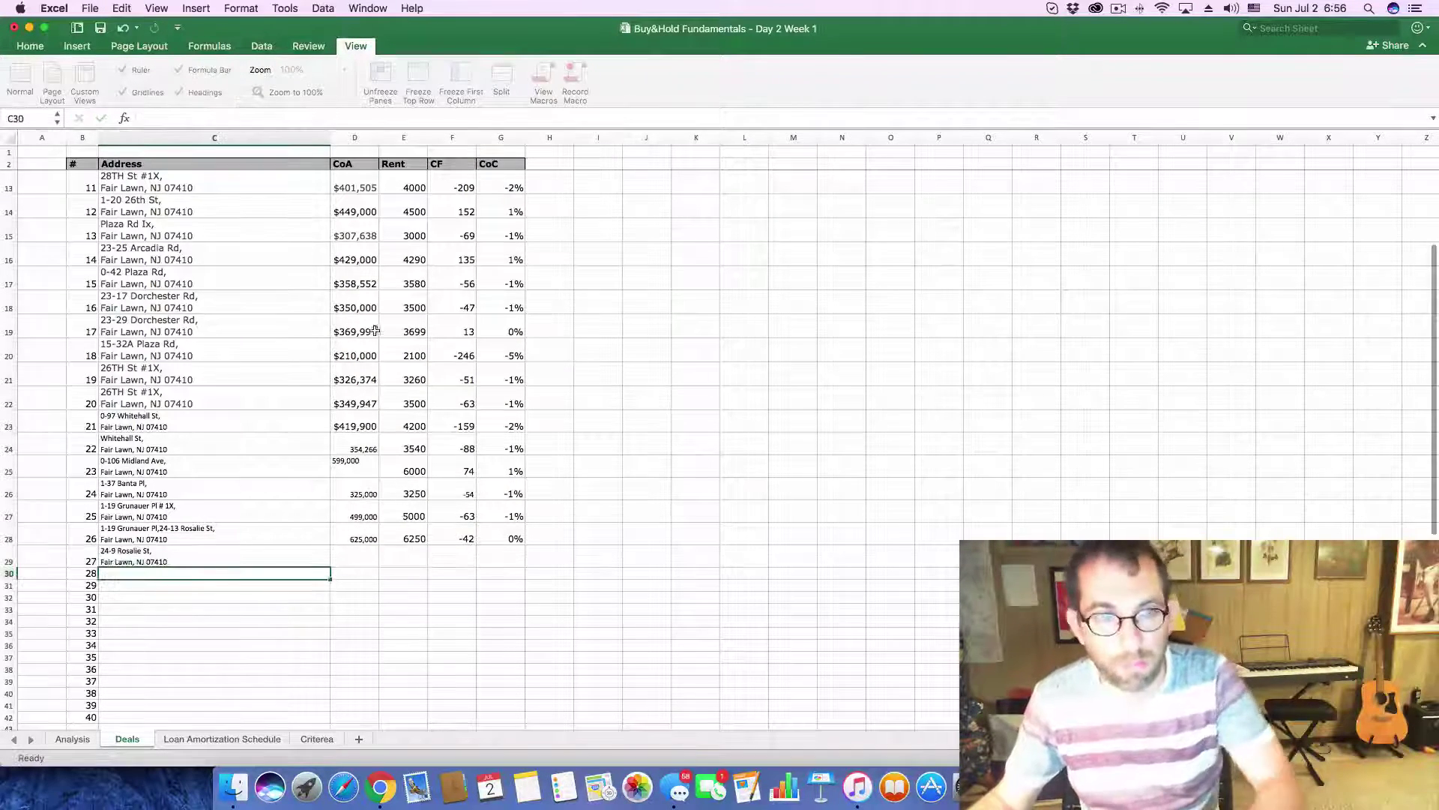
- Copy the $419,000 asking price and select entry 27's cost cell
key(super+Tab)
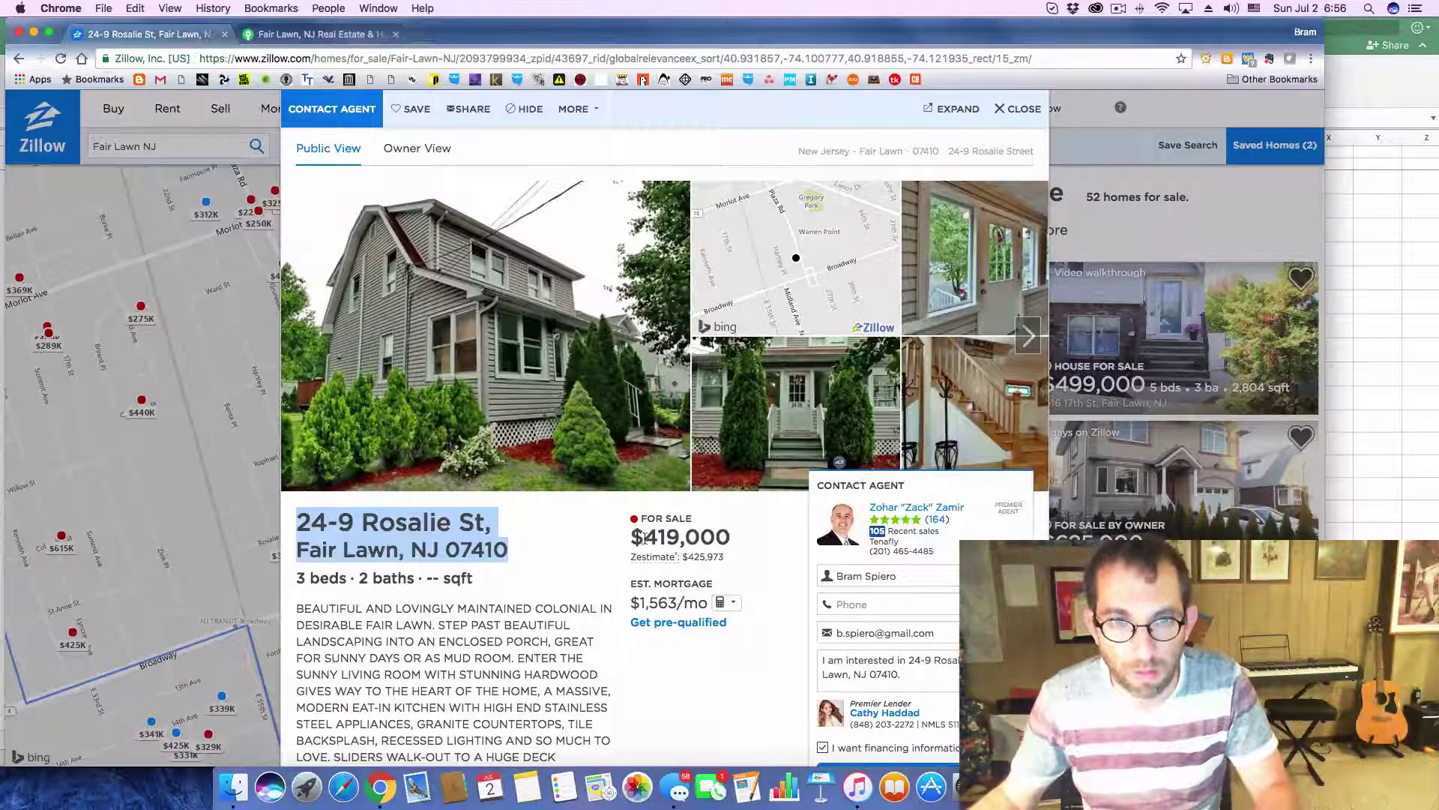
drag(644, 537, 742, 540)
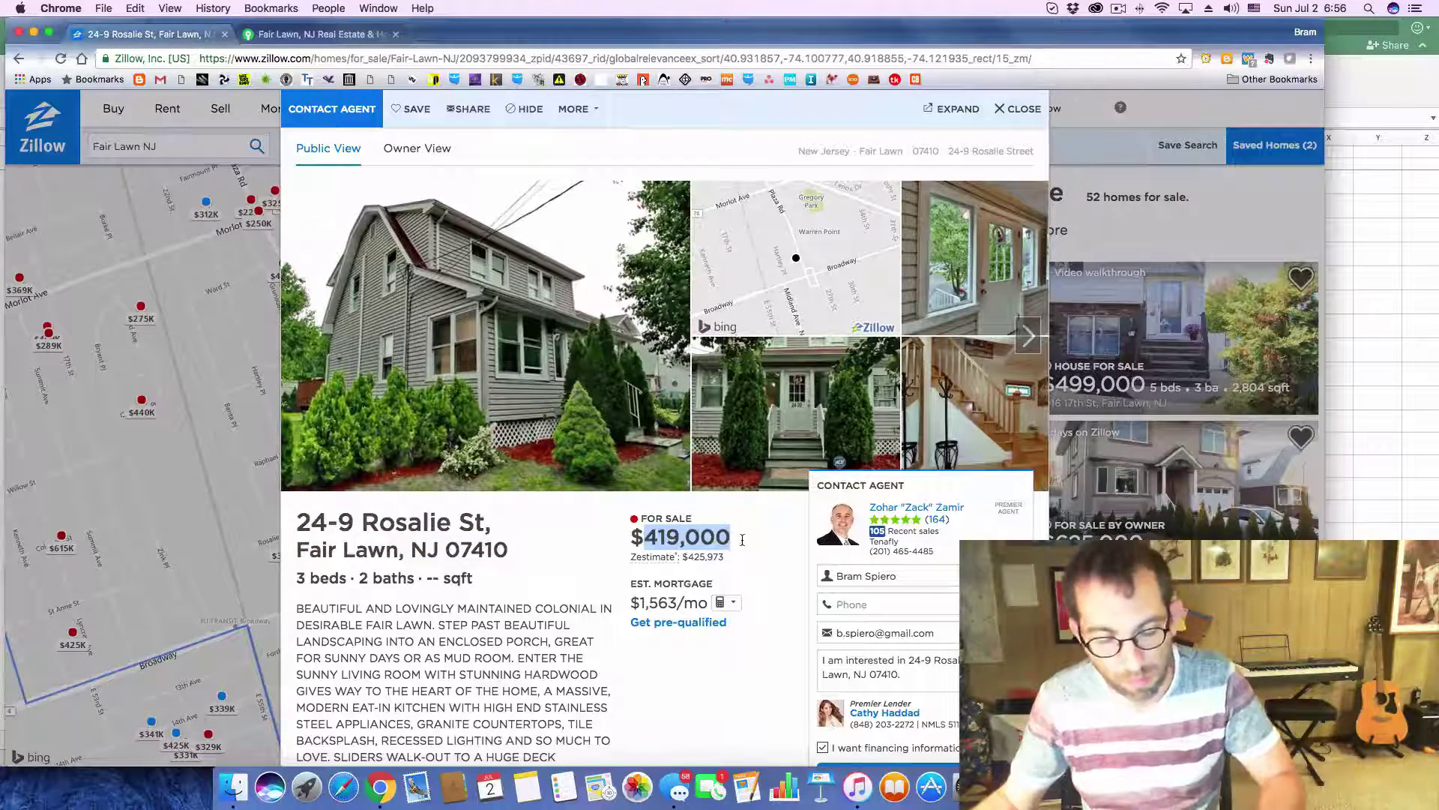
key(super+c)
key(super+Tab)
click(362, 560)
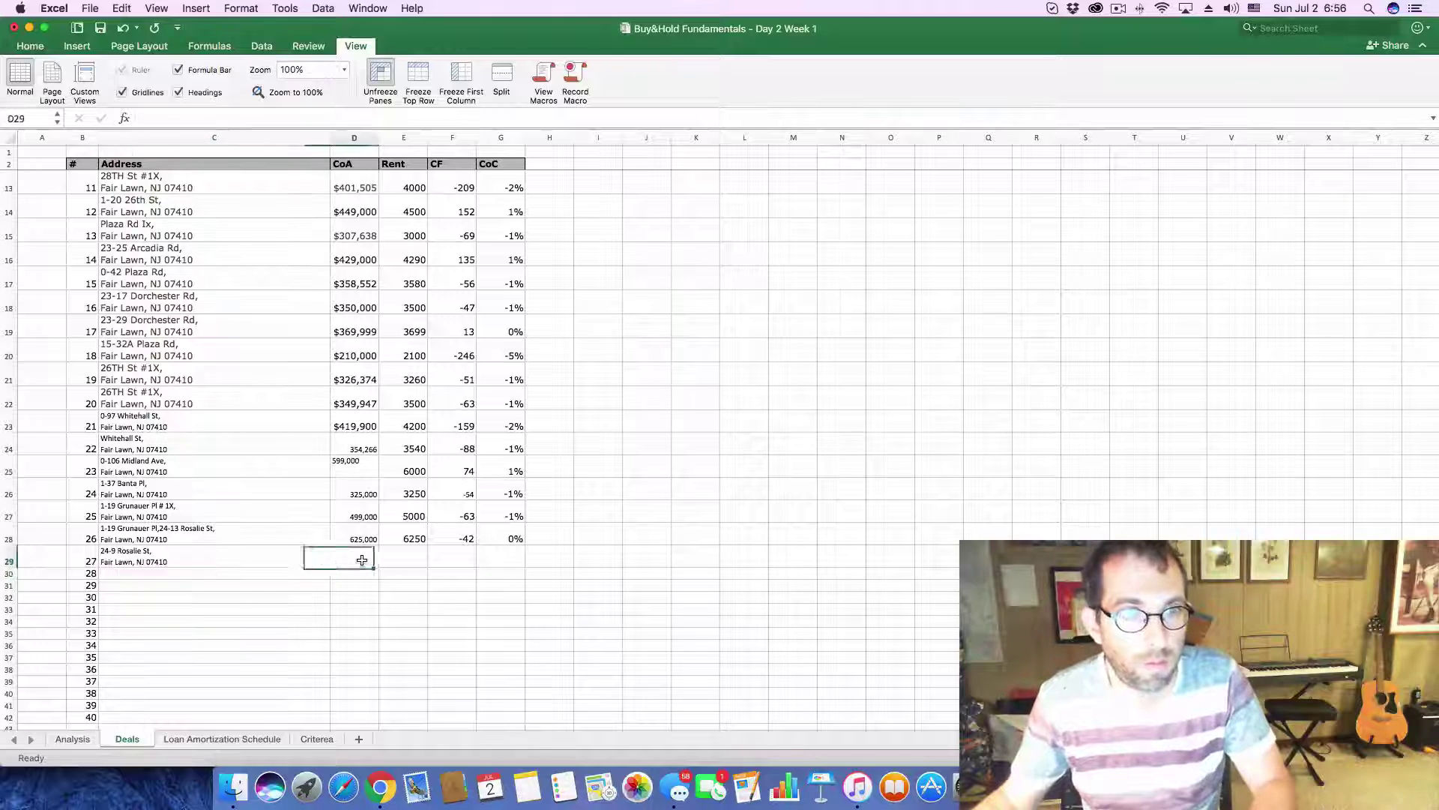
- Log 419,000 as deal 27's cost and set the Analysis purchase price to 419,000
click(156, 119)
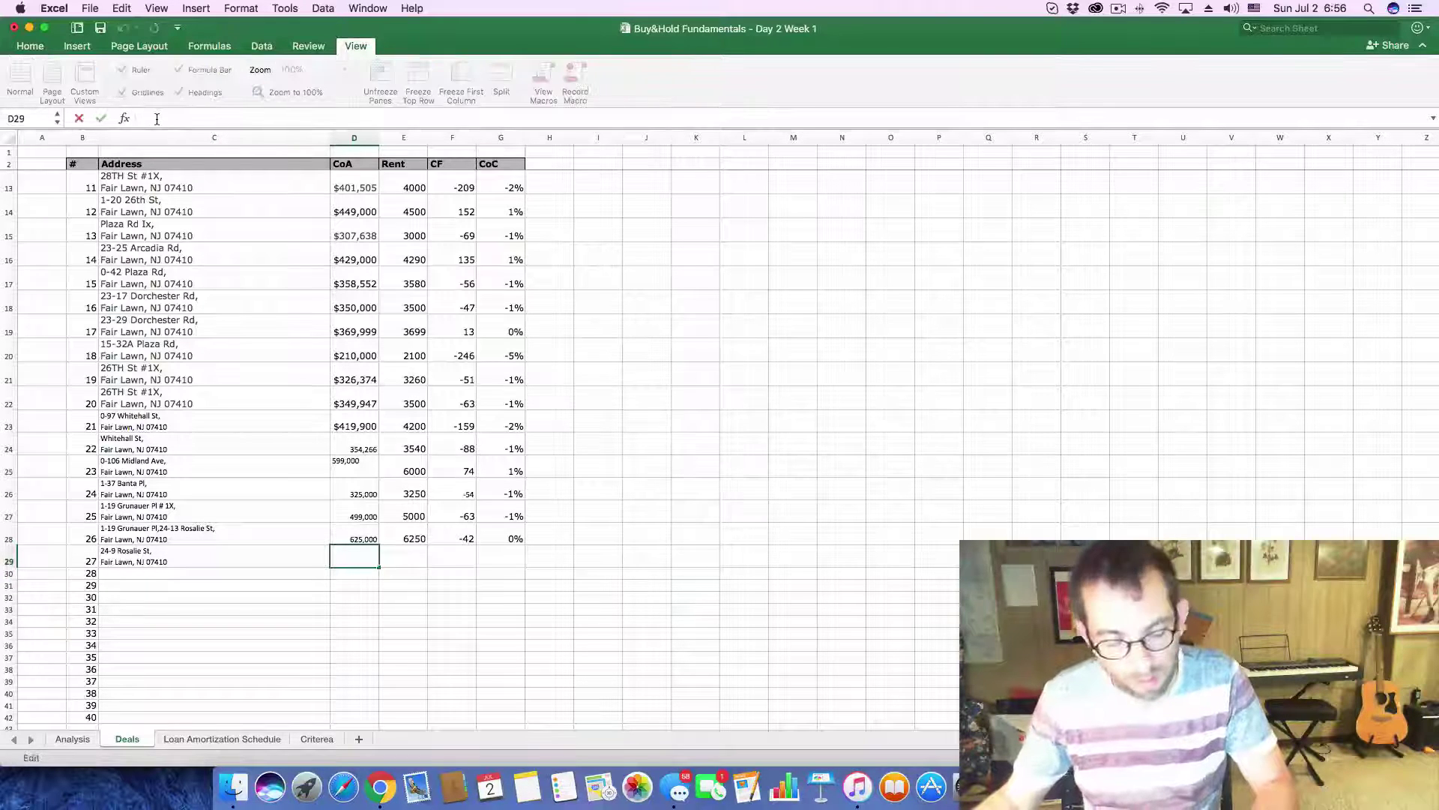
key(super+v)
click(73, 739)
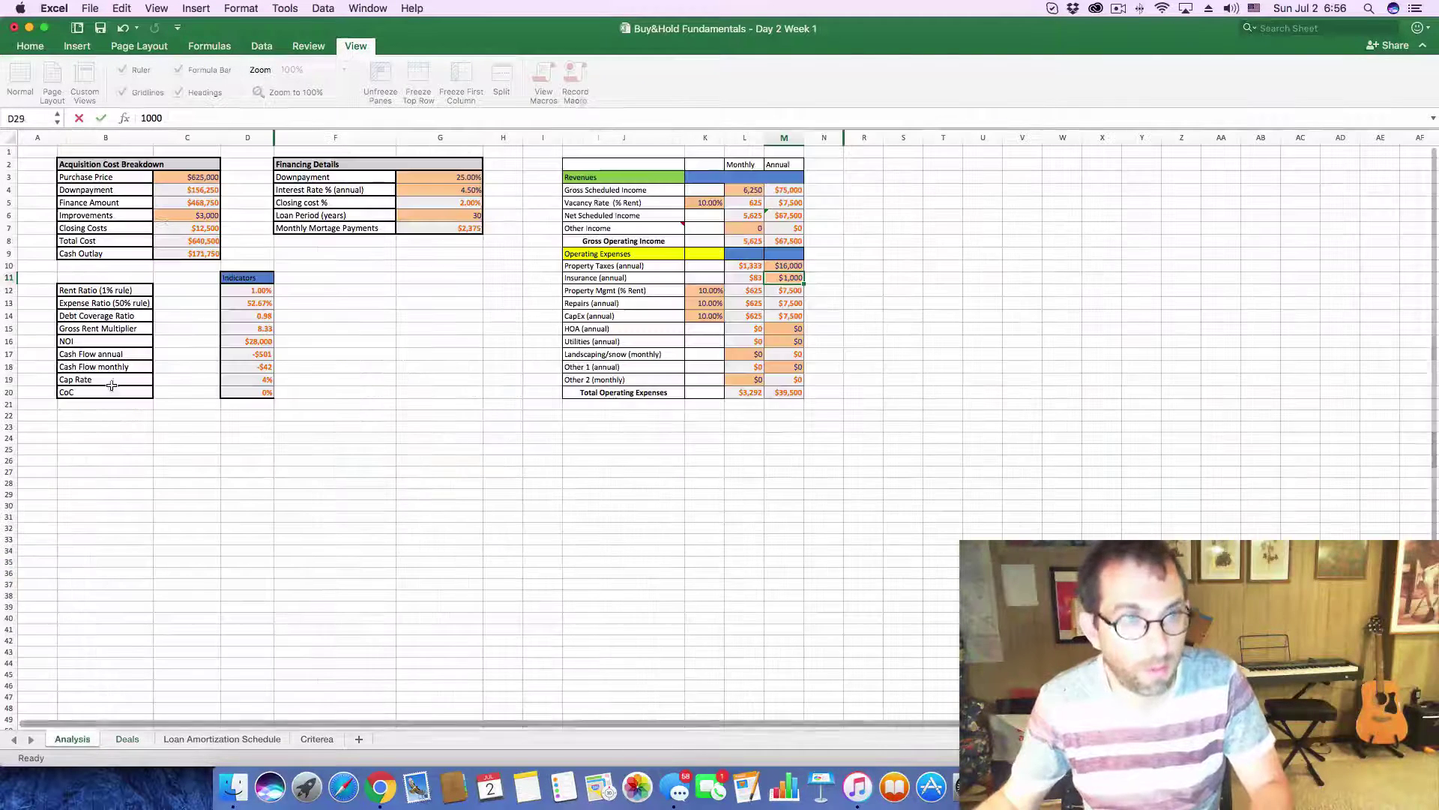
click(180, 177)
double_click(175, 120)
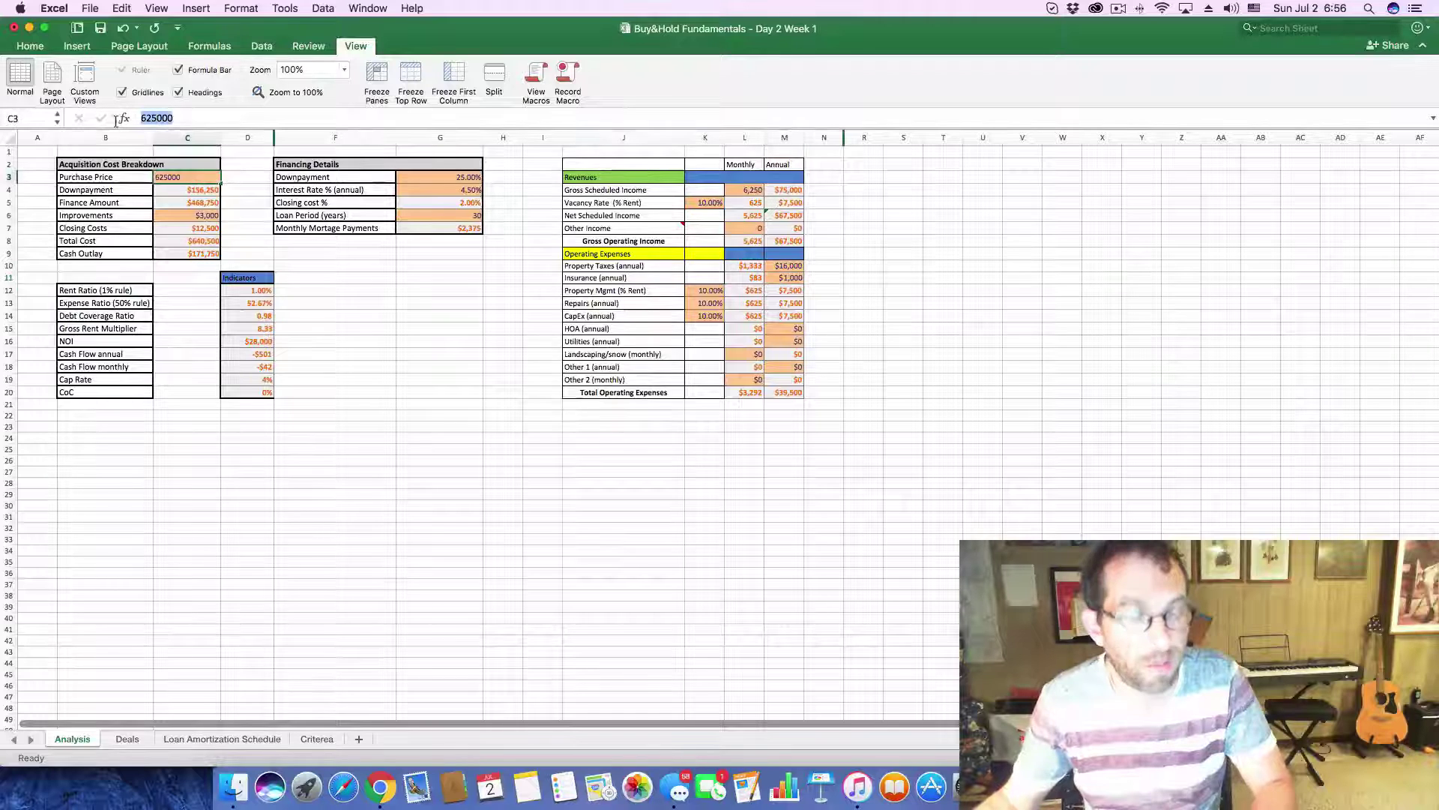
key(super+v)
key(Return)
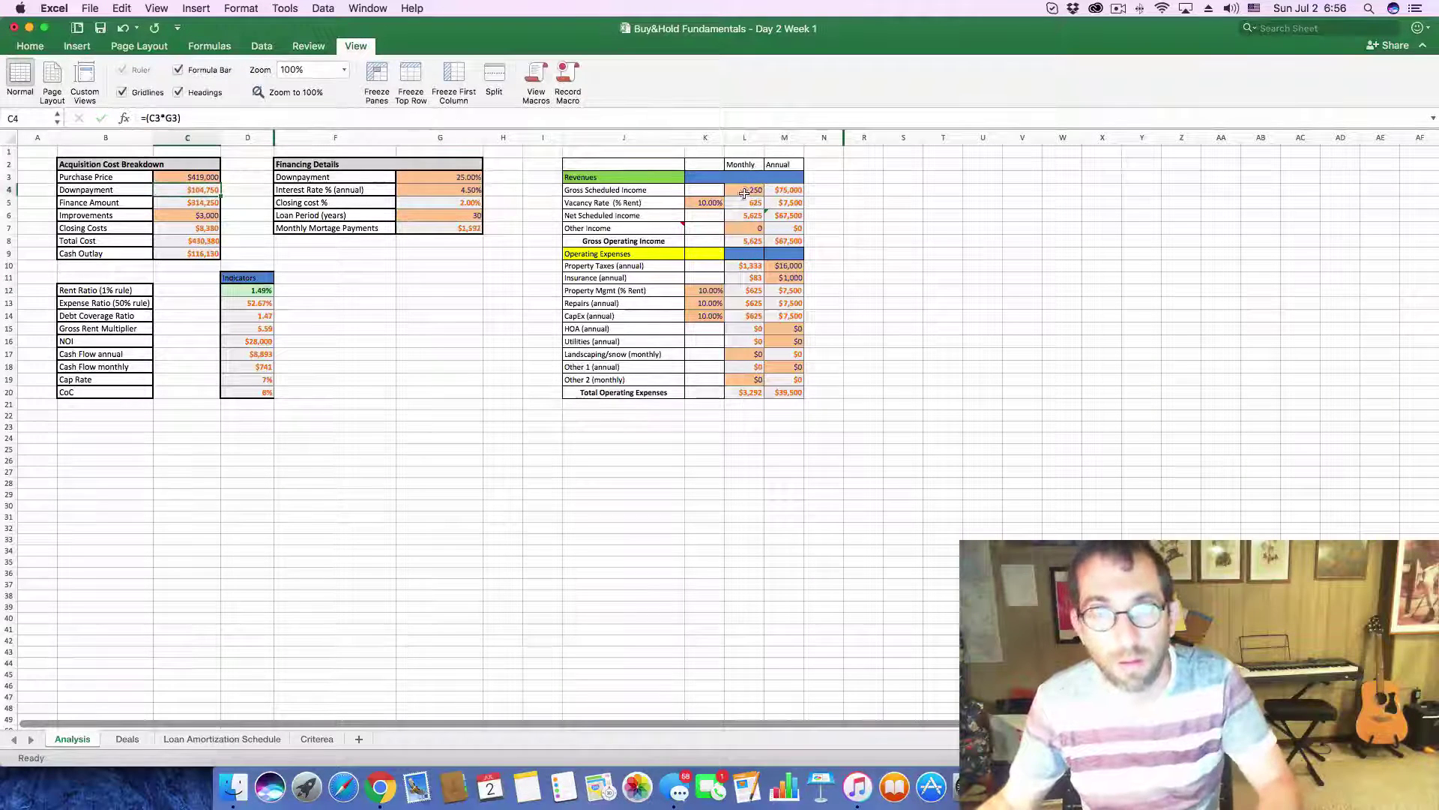
- Set the monthly gross scheduled income to $4,200
click(748, 191)
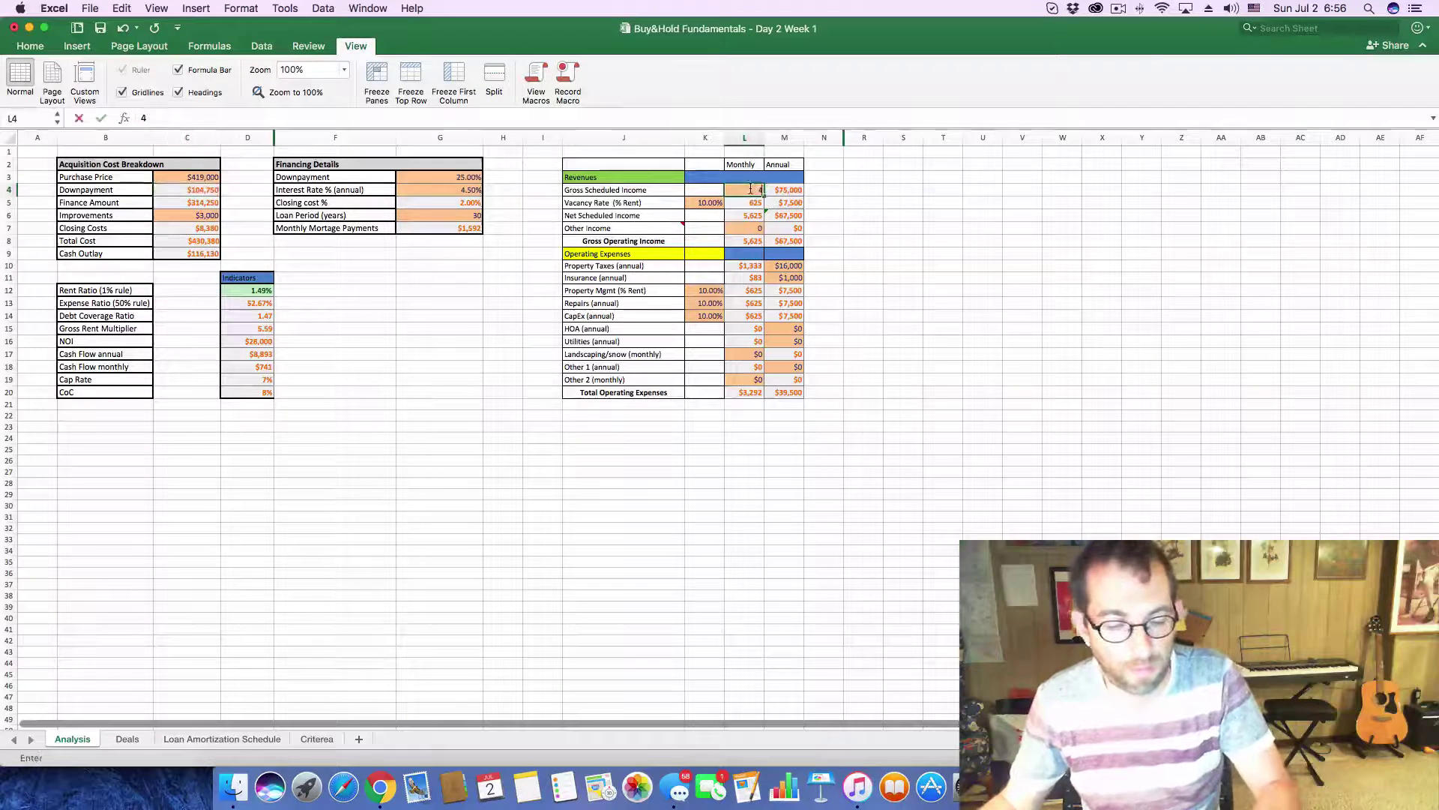
text(4200)
key(Return)
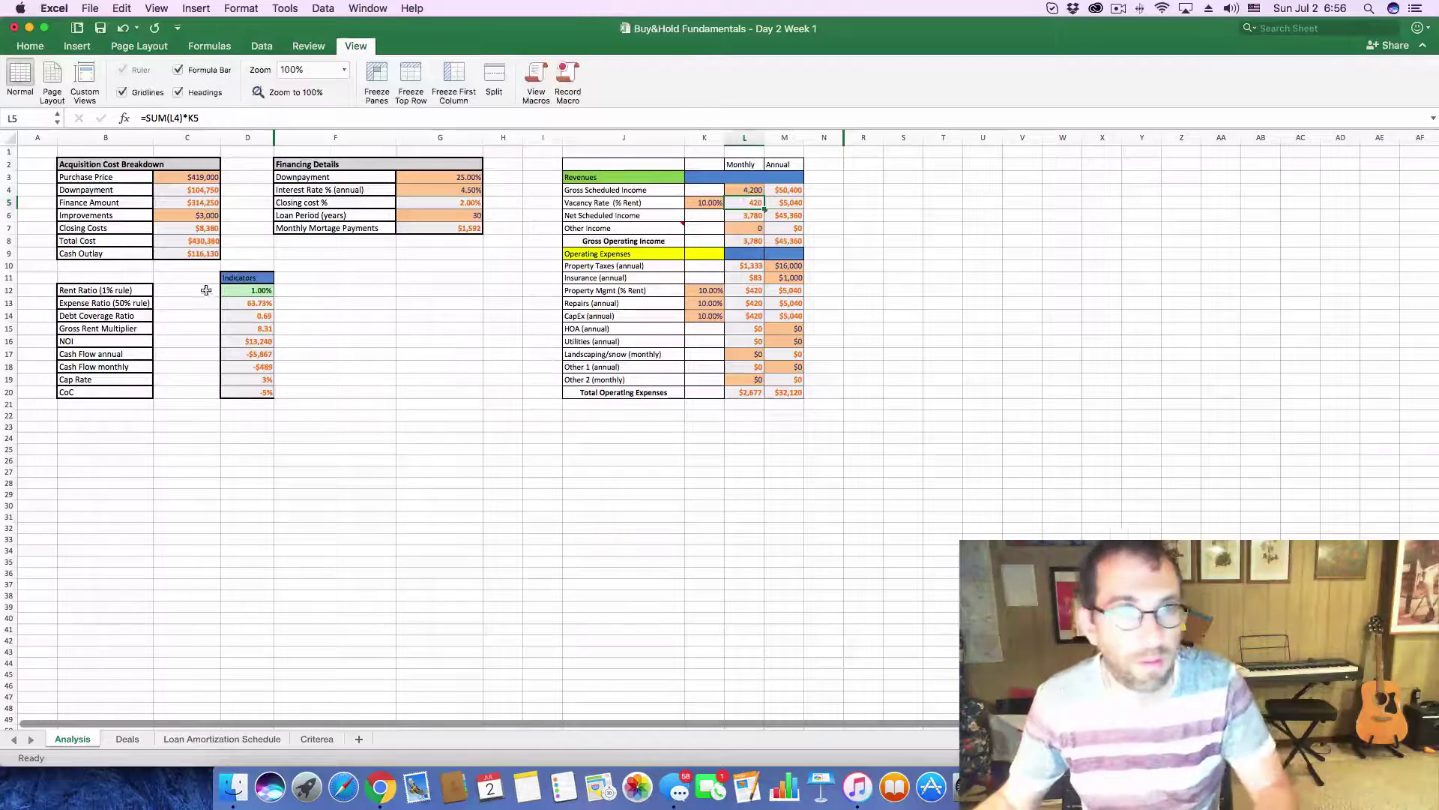
- Check Zillow's tax history and enter $12,000 annual property taxes on the Analysis sheet
key(super+Tab)
scroll(490, 650, down, 5)
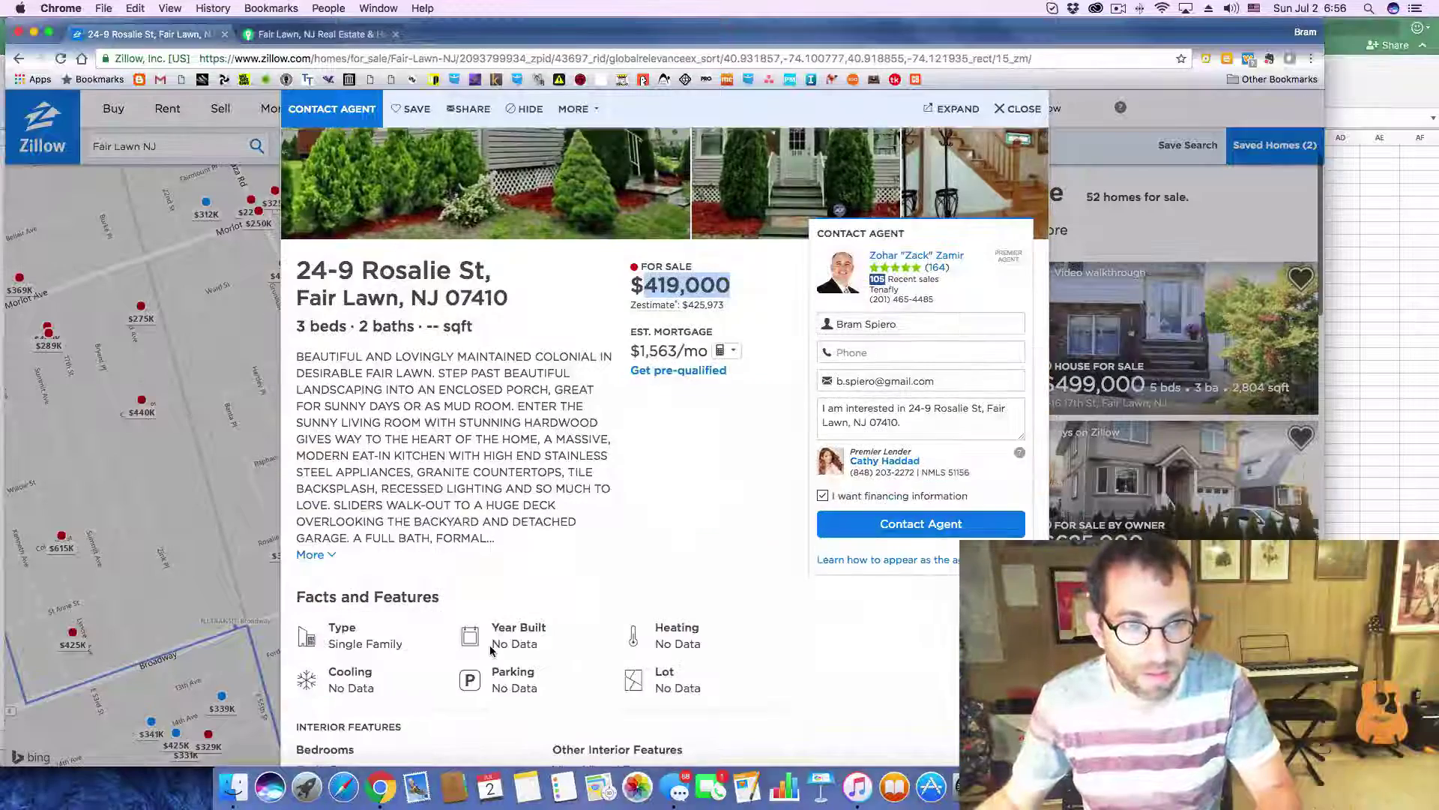
scroll(490, 651, down, 5)
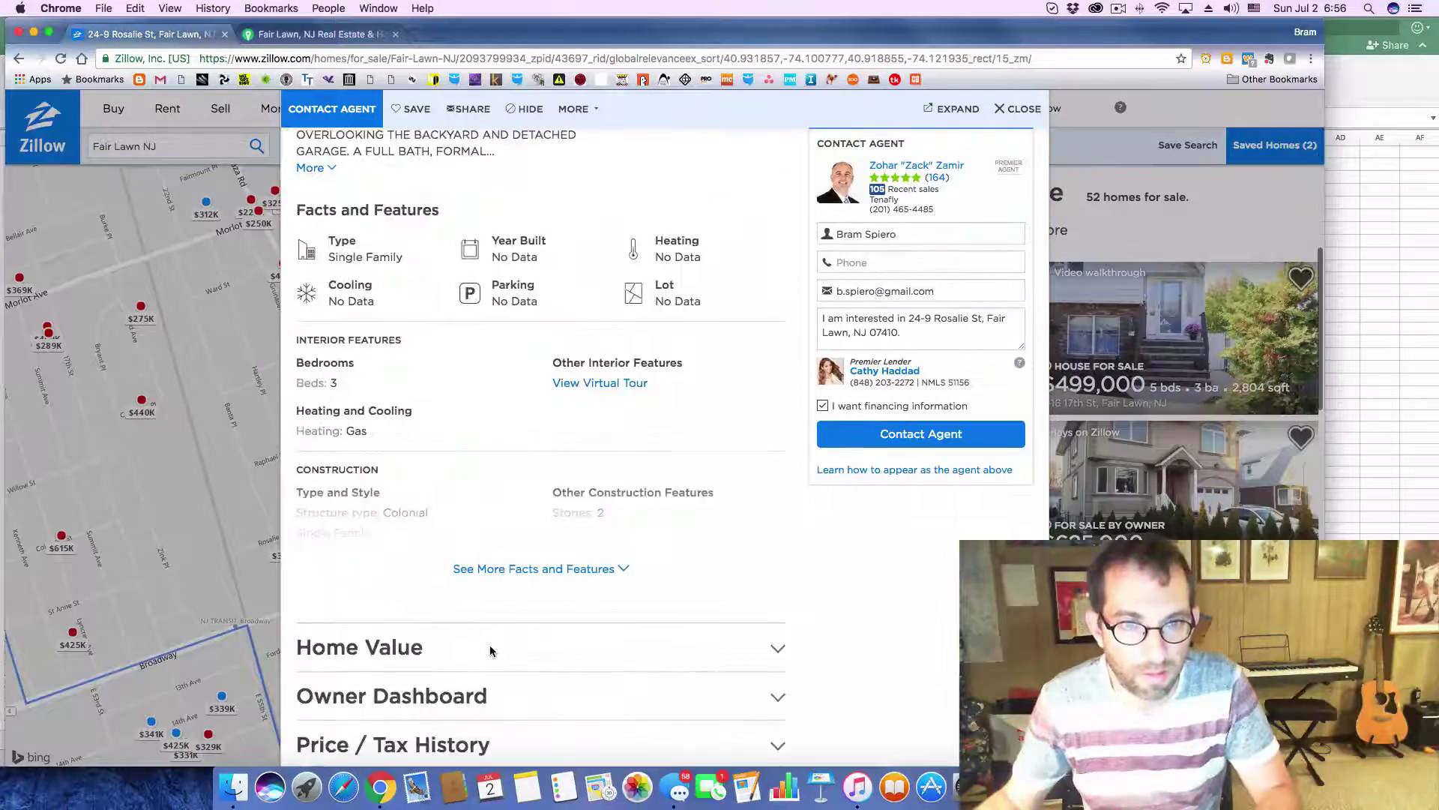
click(778, 636)
scroll(777, 636, down, 5)
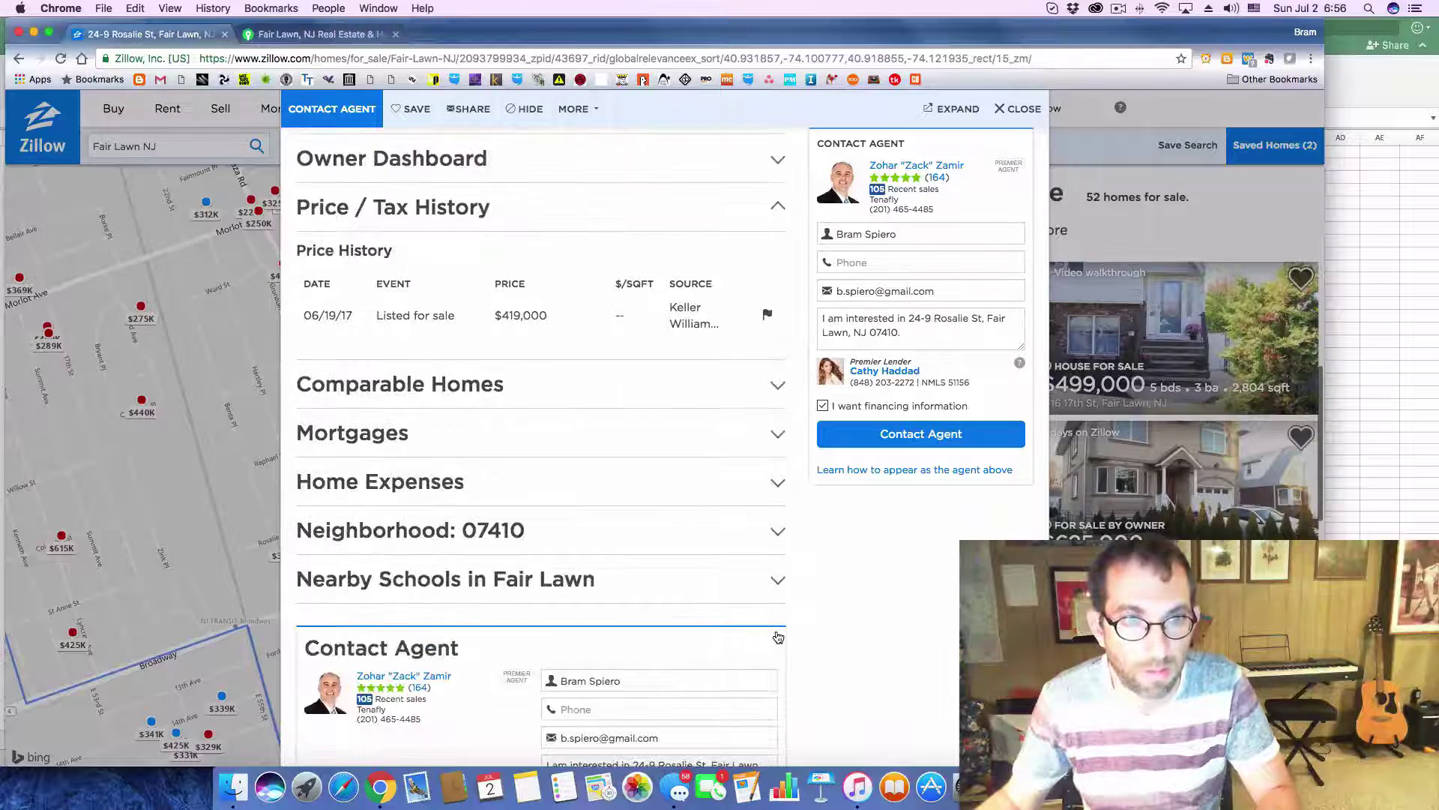
key(super+Tab)
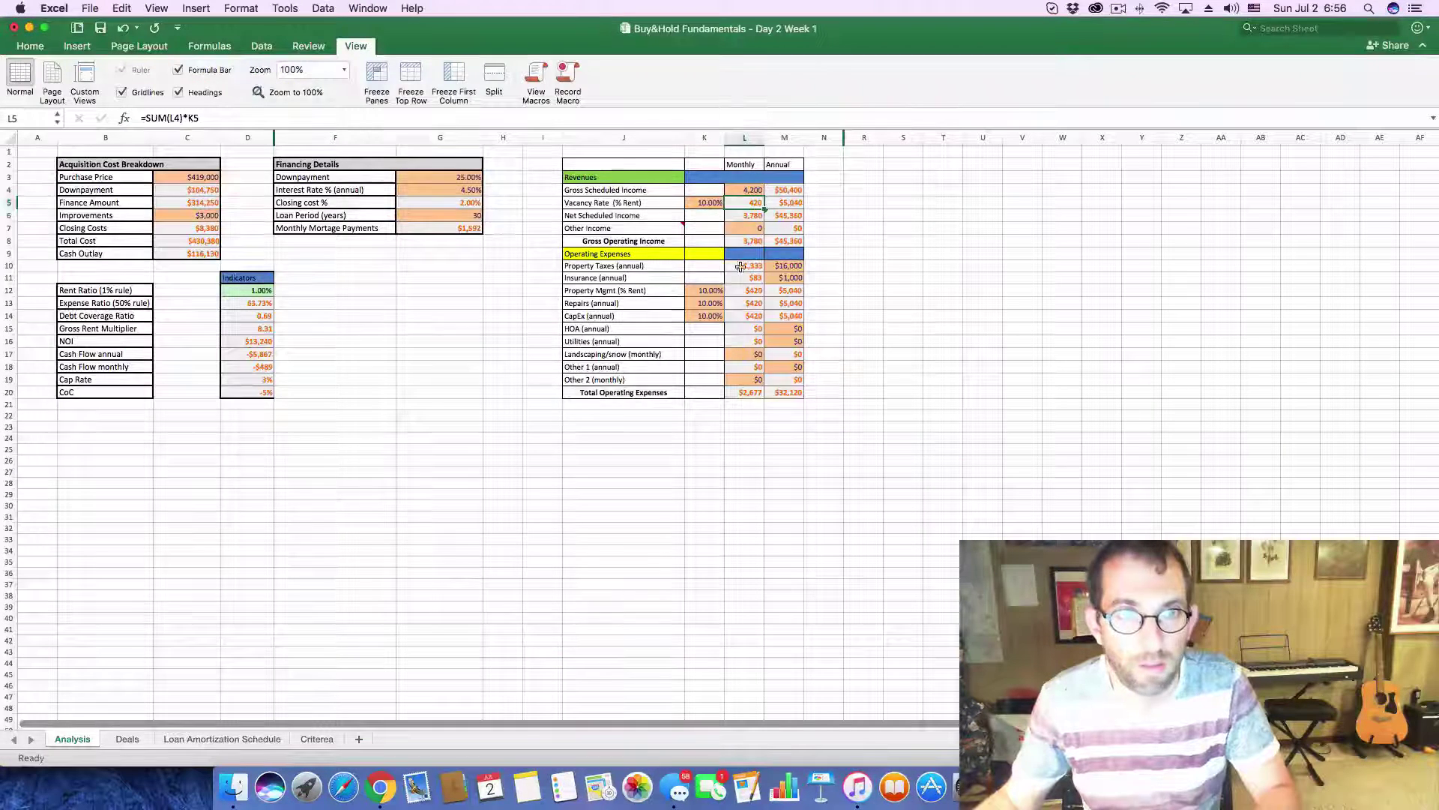
click(778, 266)
text(1200)
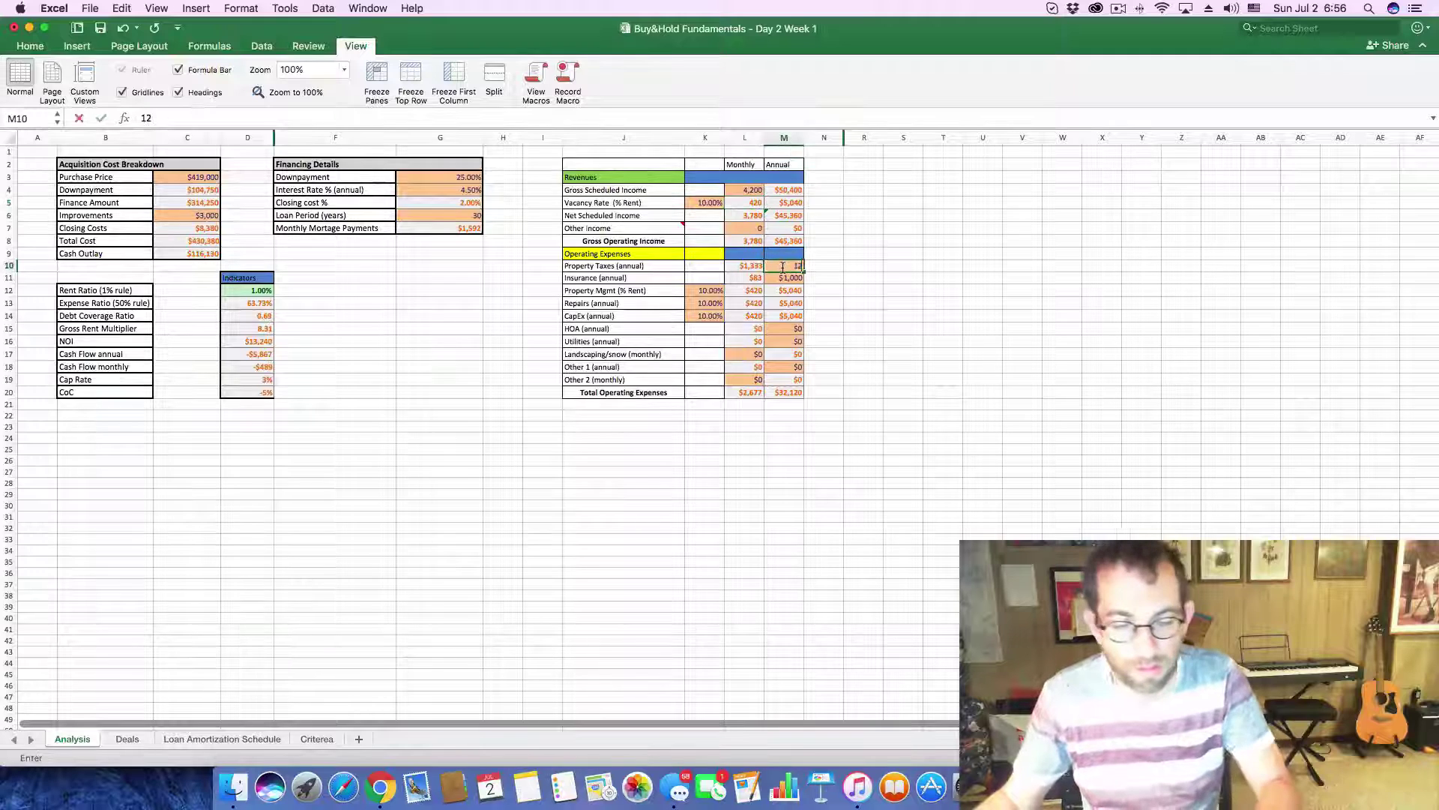
key(Return)
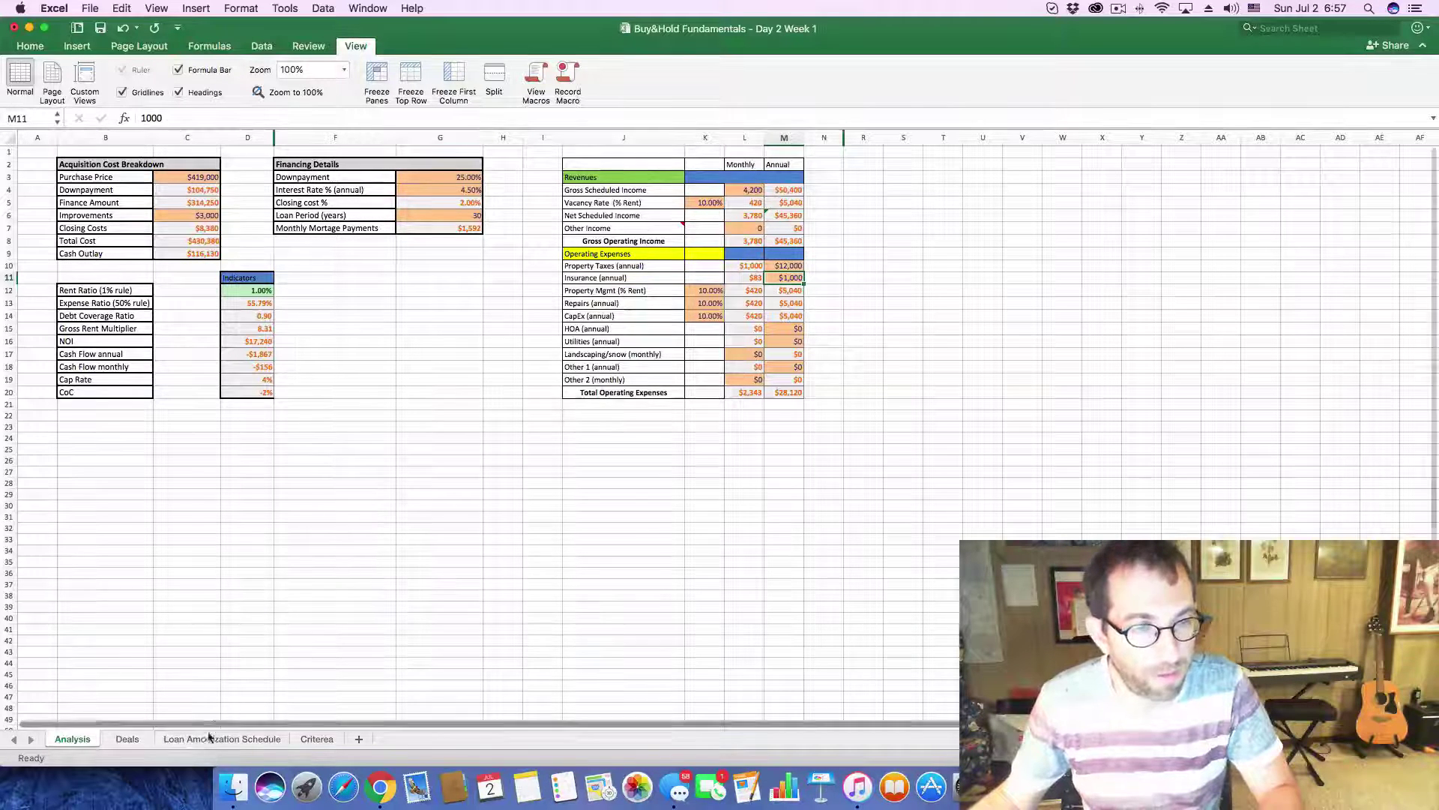
click(127, 738)
- Log rent 4200, cash flow -156 and CoC -2% in deal 27's row (E29:G29)
click(400, 558)
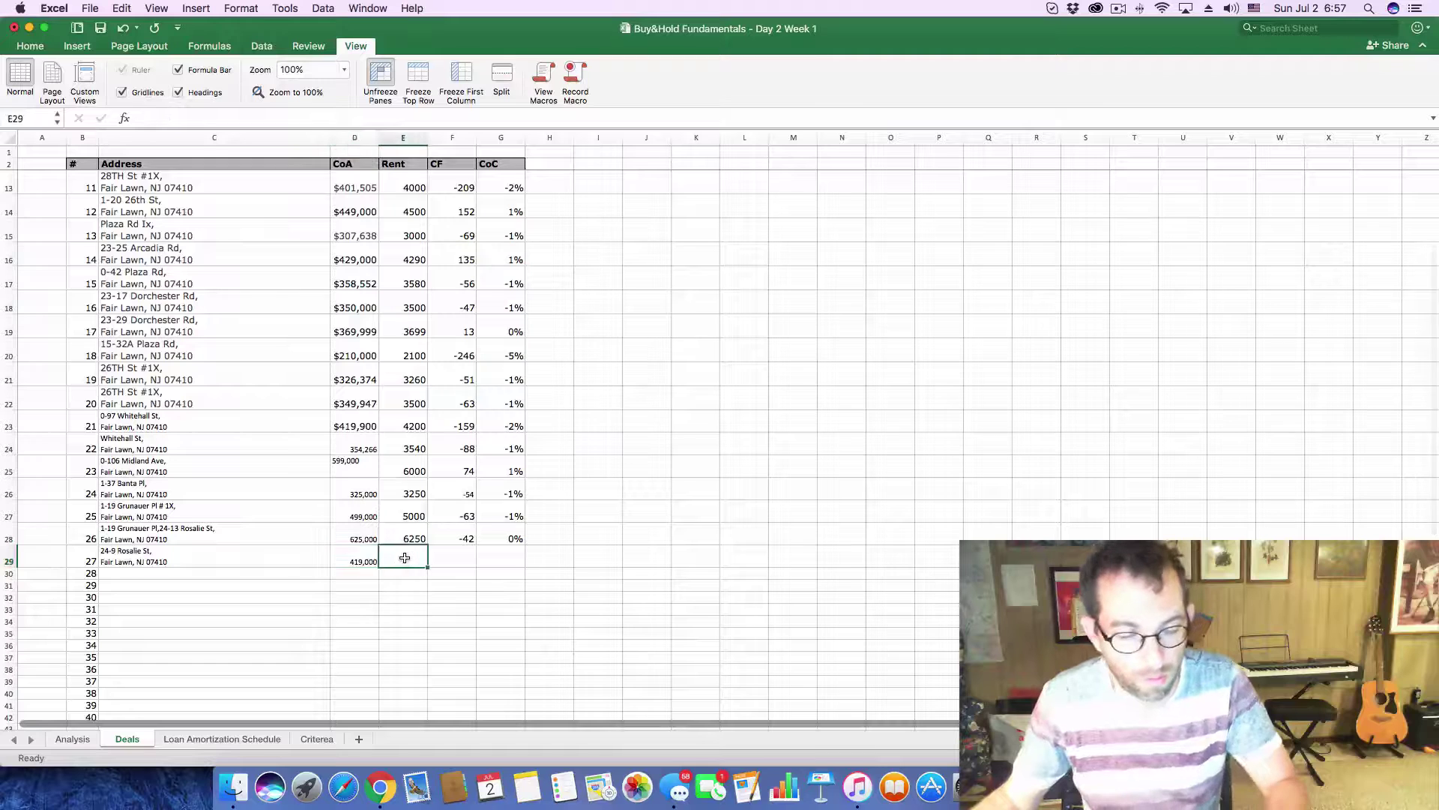
text(4200)
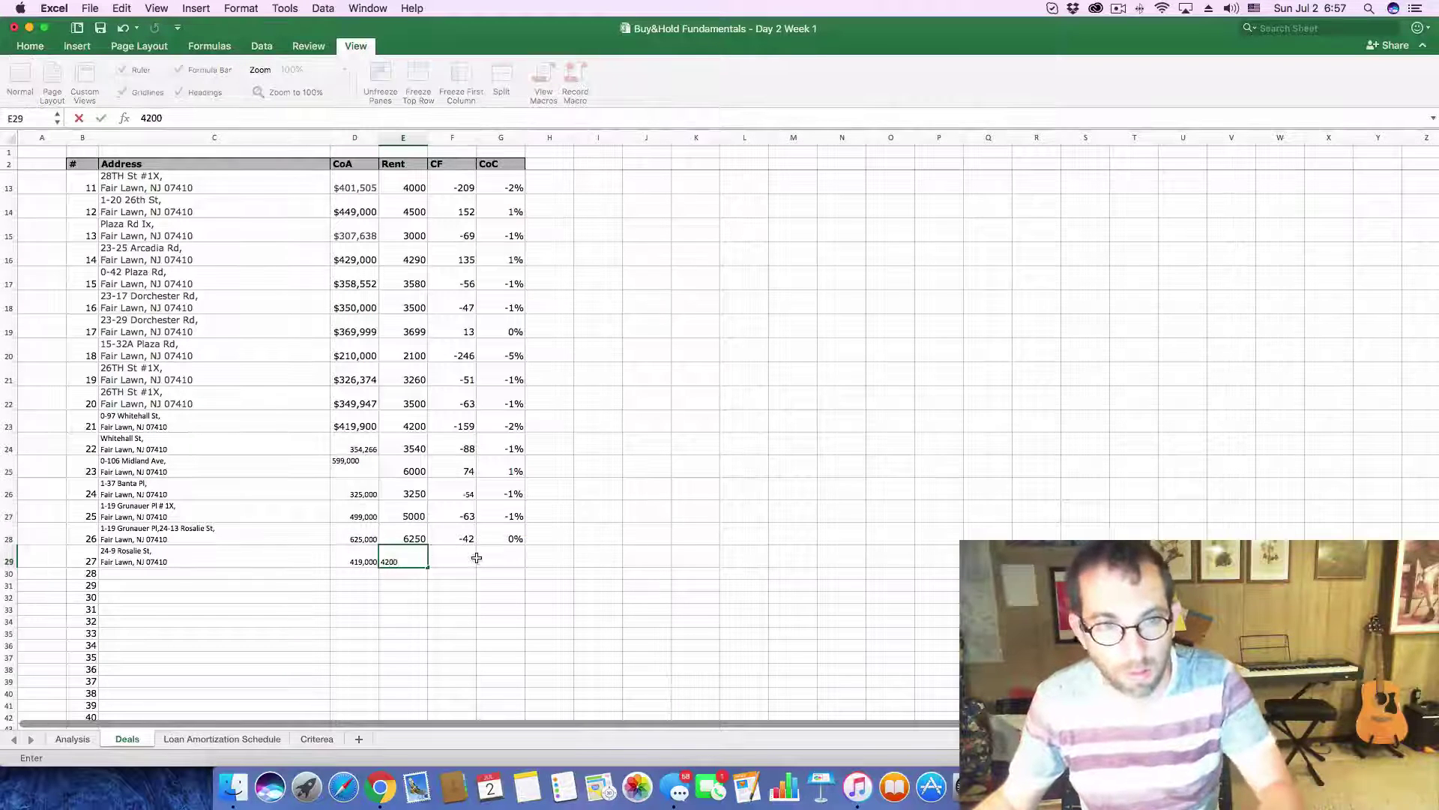
click(477, 557)
text(-1)
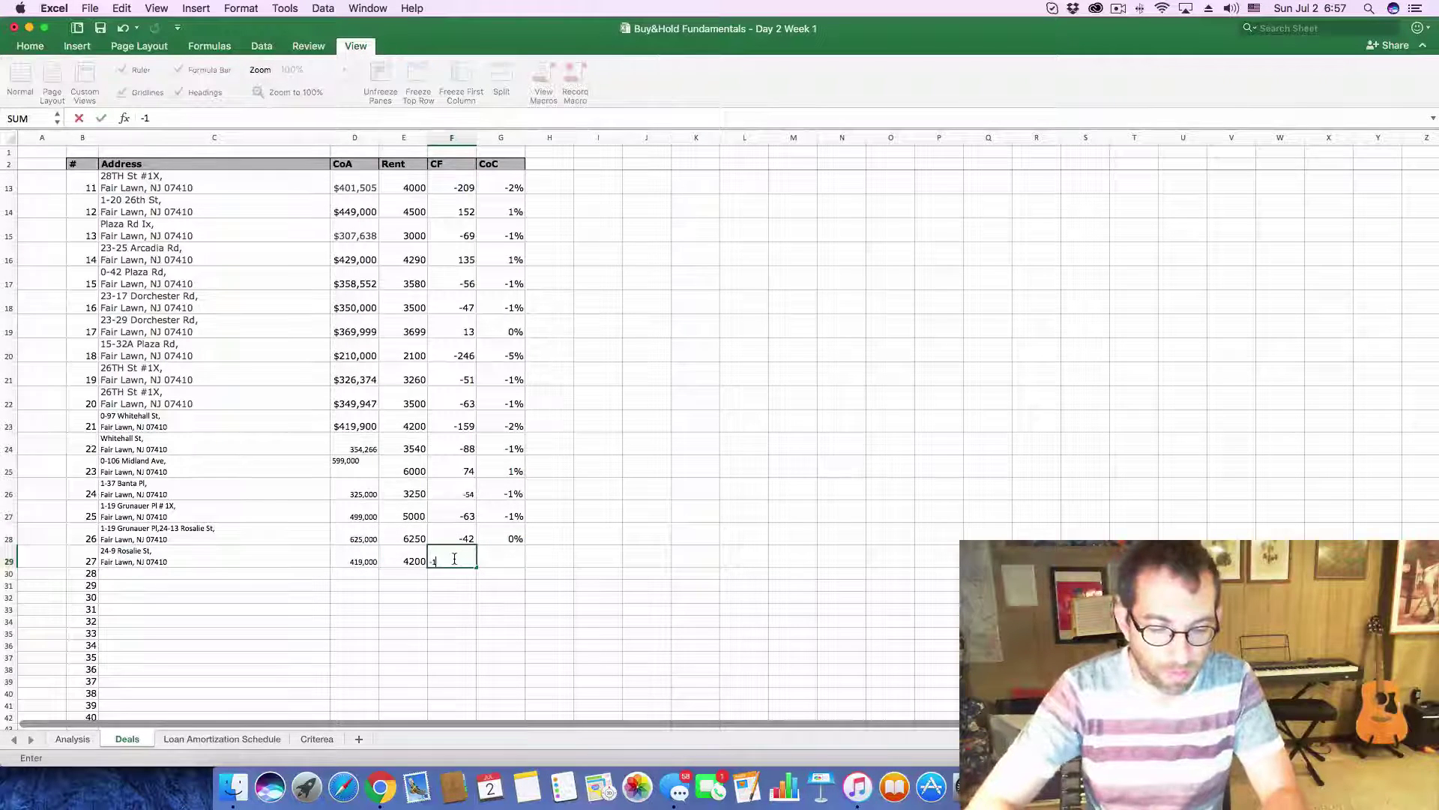
text(56)
key(Tab)
text(-)
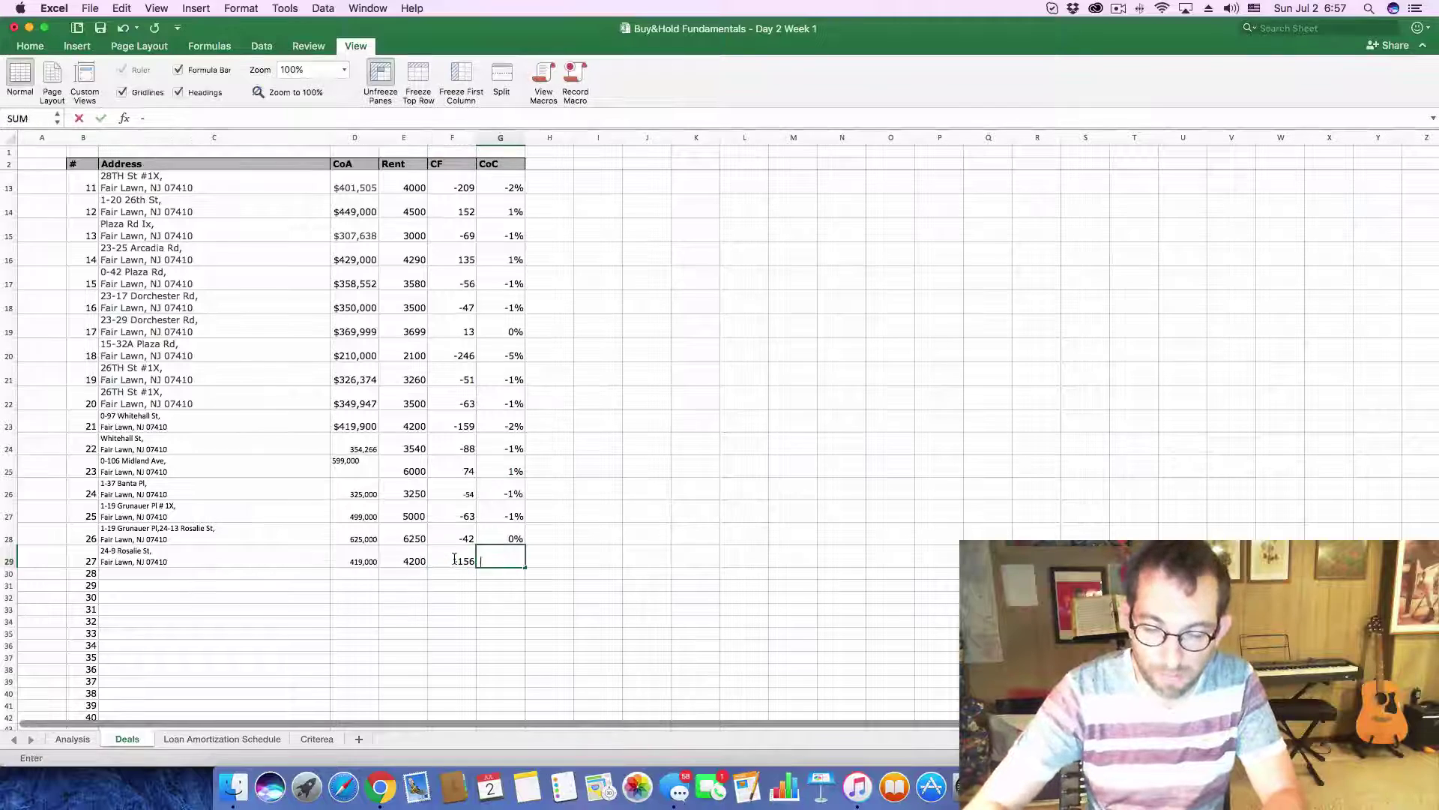
text(2%)
key(Return)
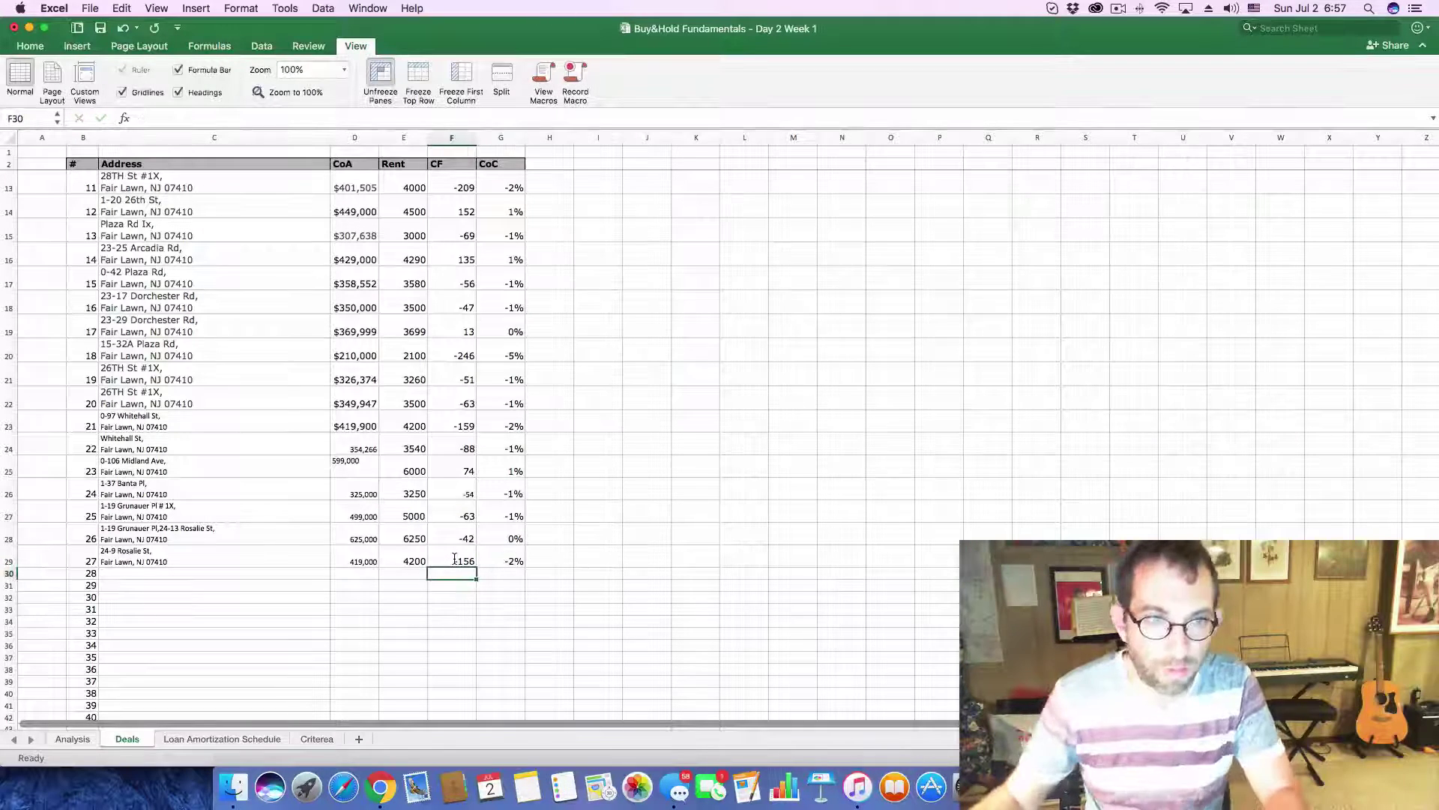
key(super+Tab)
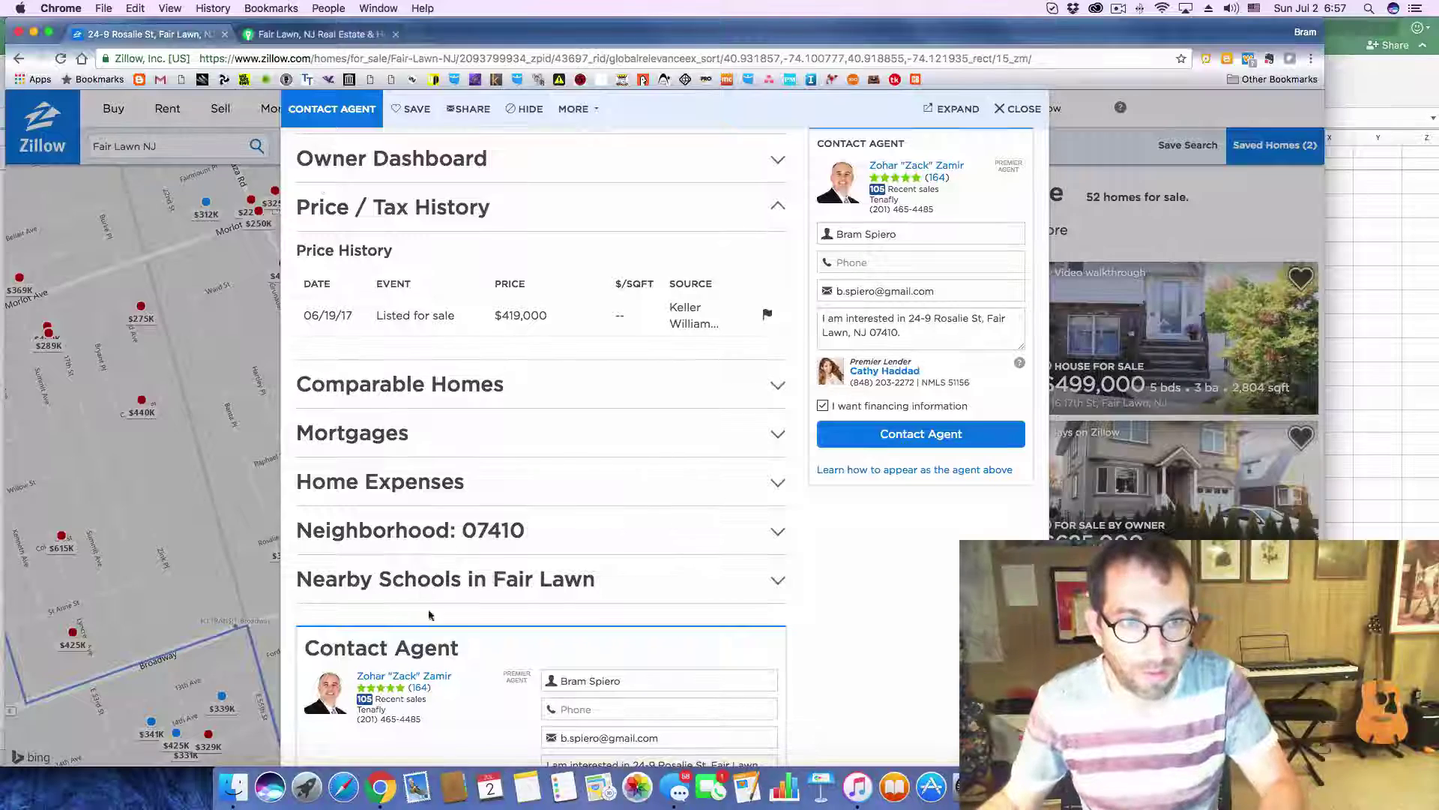
click(1008, 110)
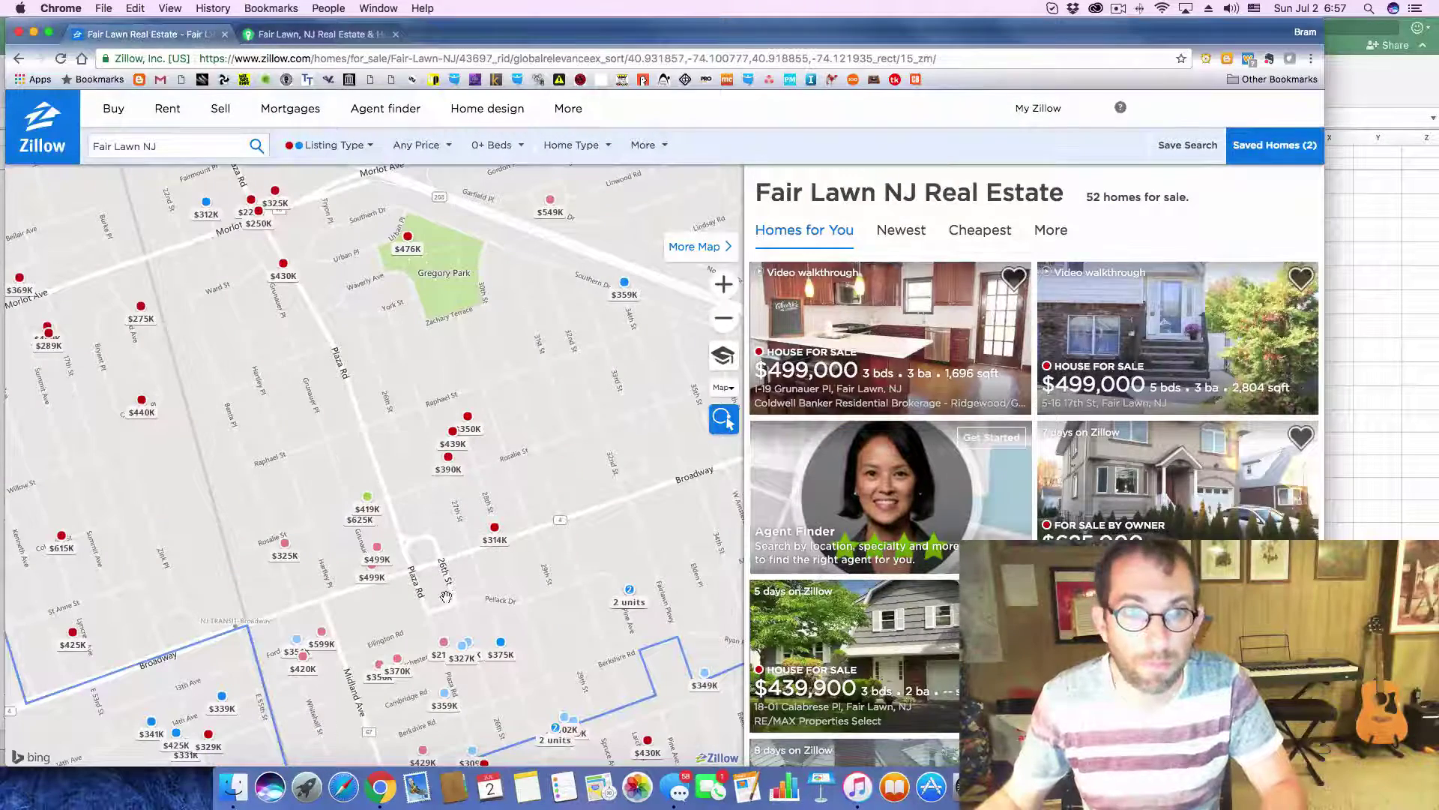
click(495, 528)
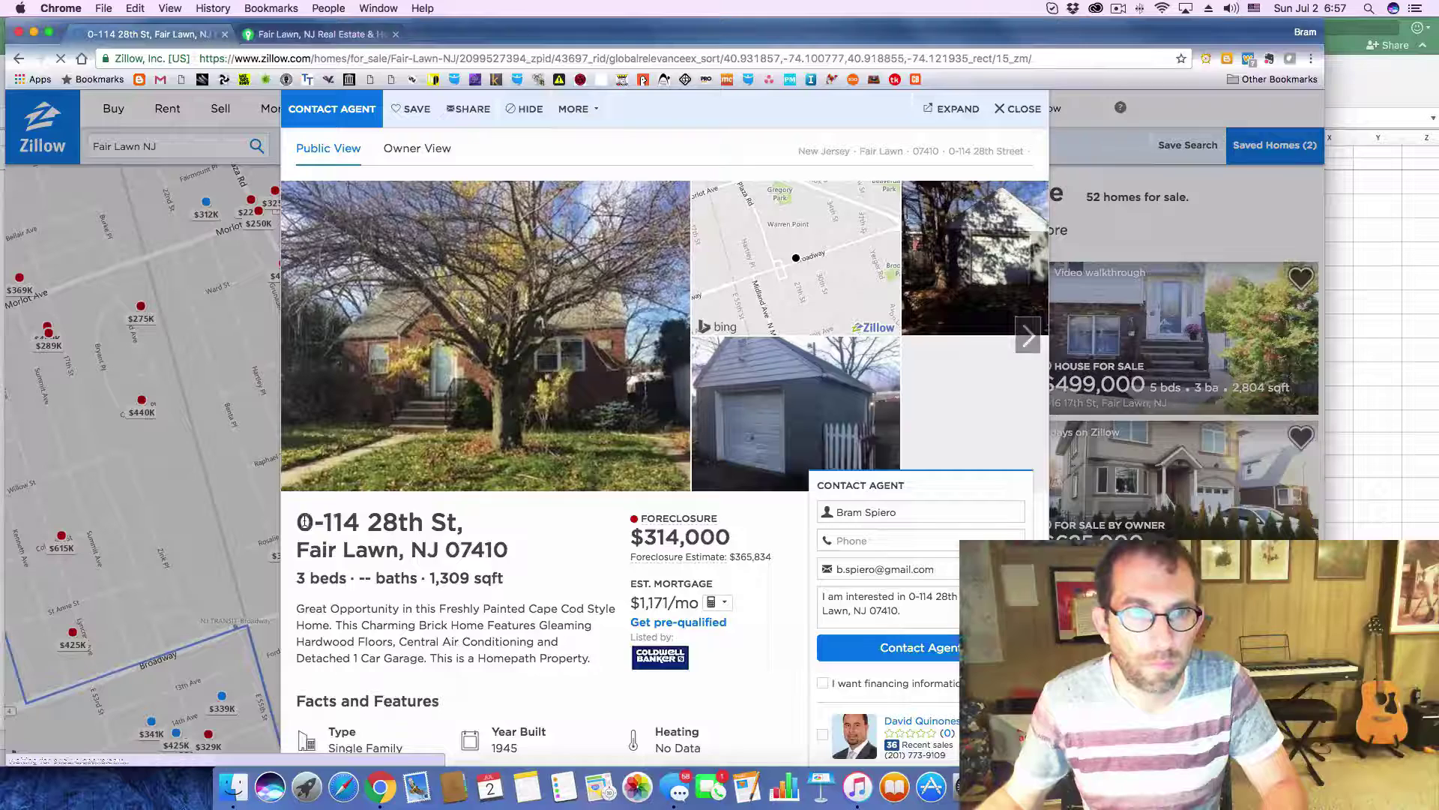
drag(297, 518, 509, 540)
key(super+c)
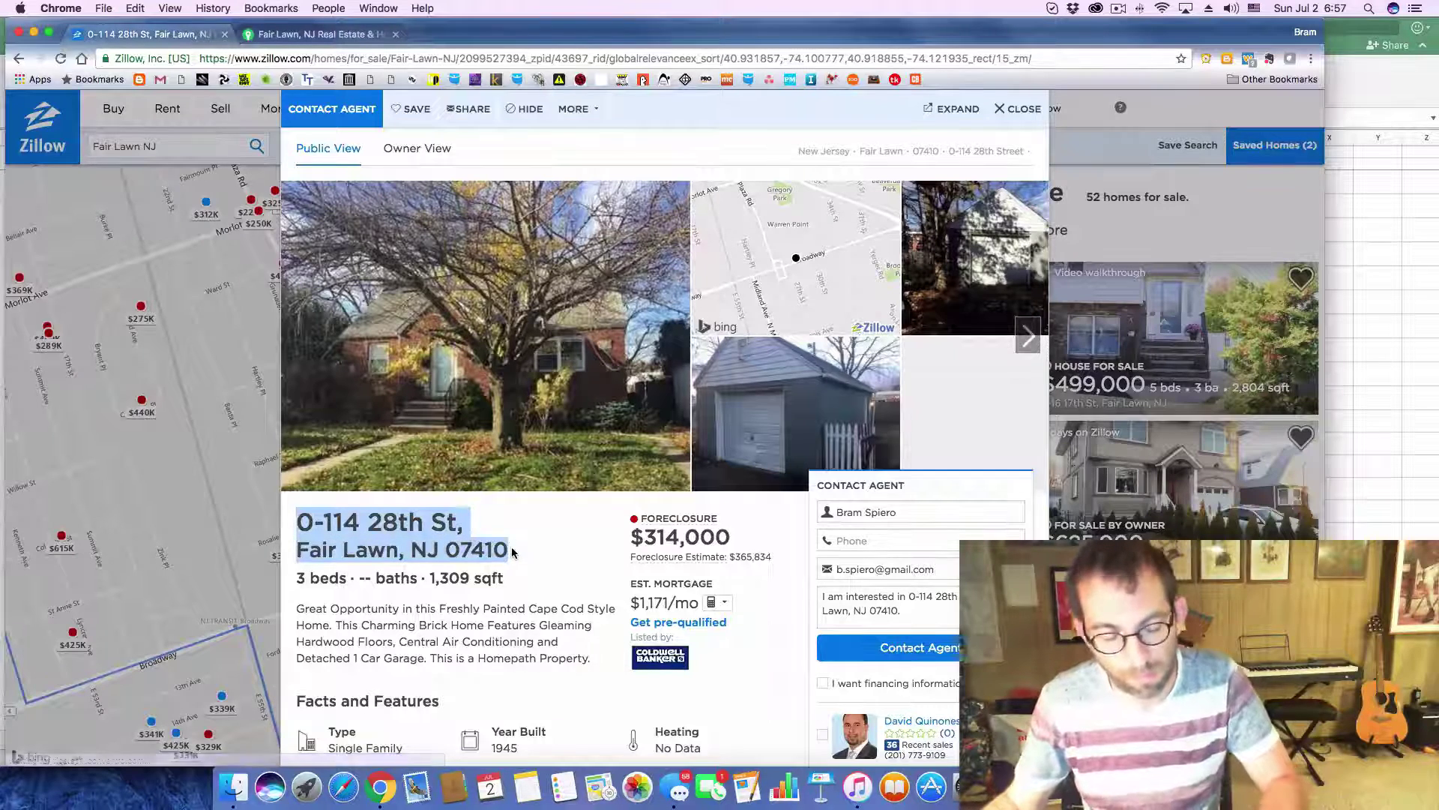
key(super+Tab)
click(232, 574)
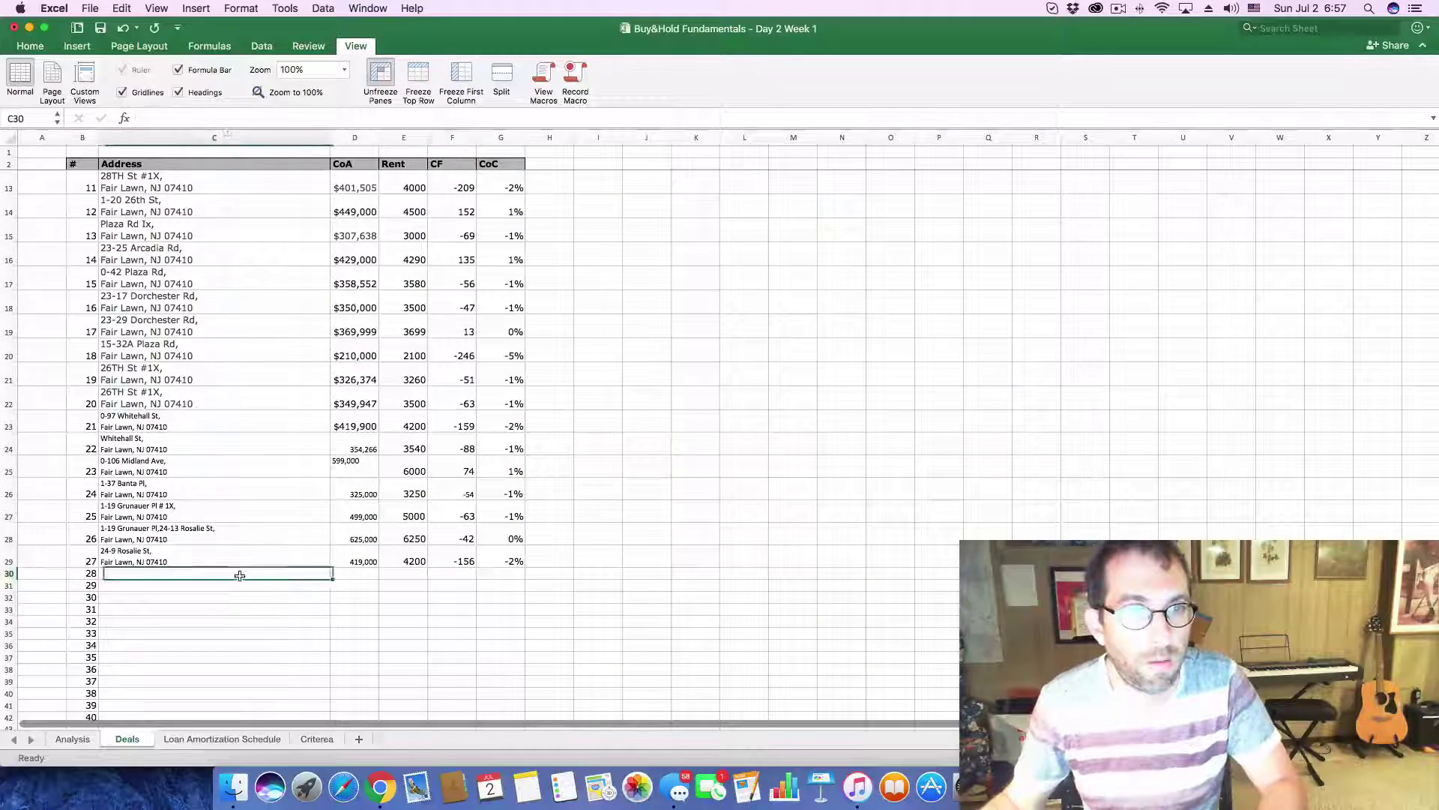
click(237, 120)
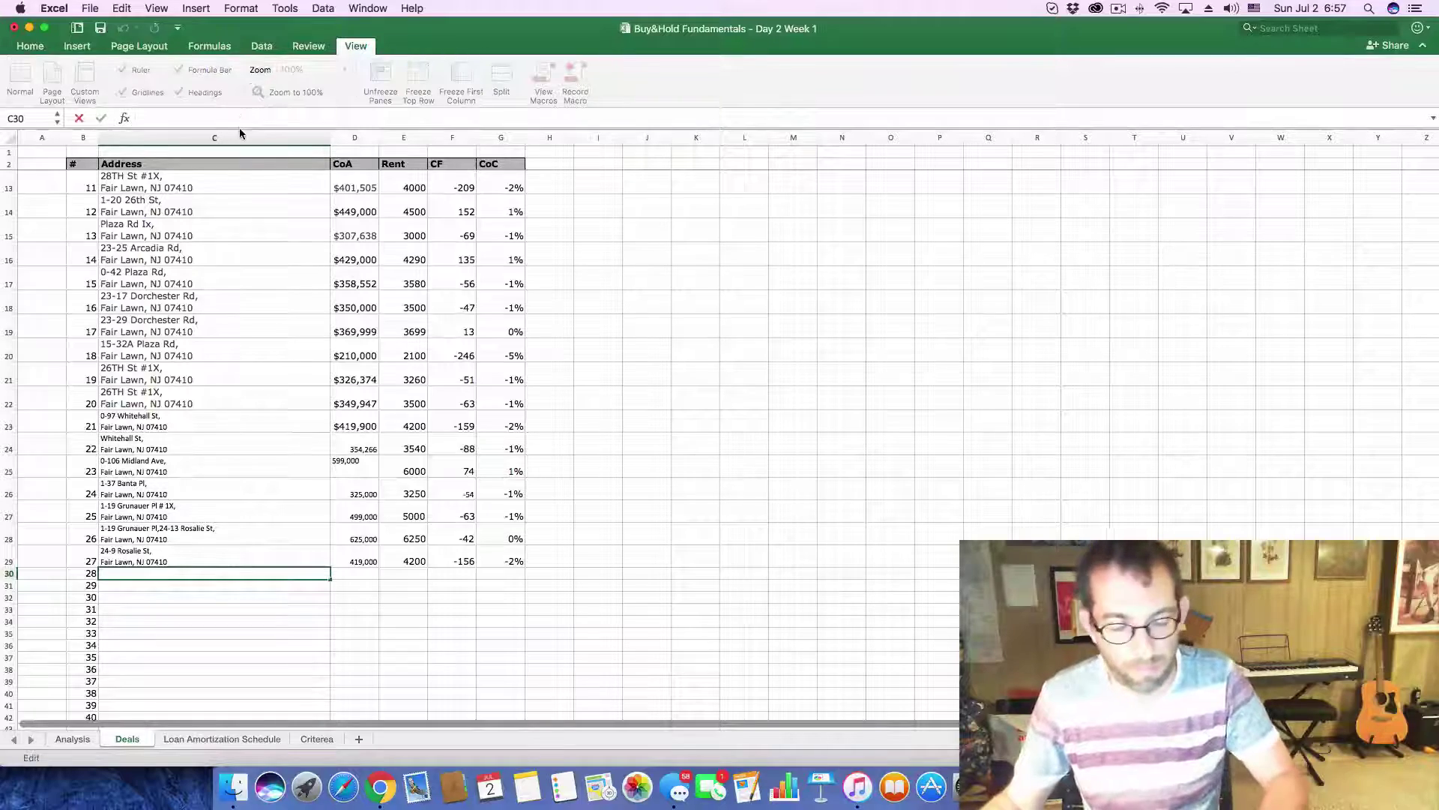
key(super+v)
key(Return)
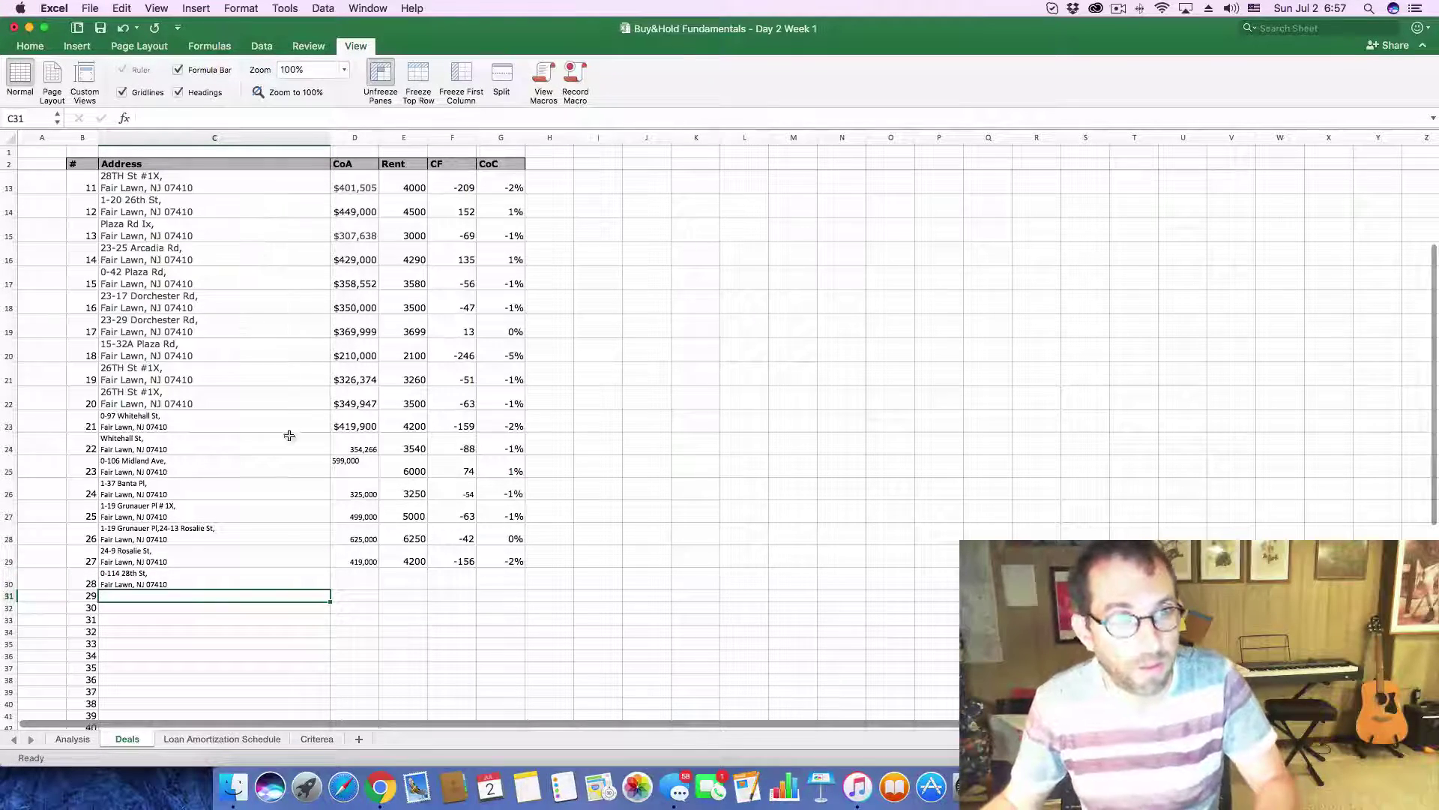
- Enter the 314,000 listing price as property 28's cost in D30
key(super+Tab)
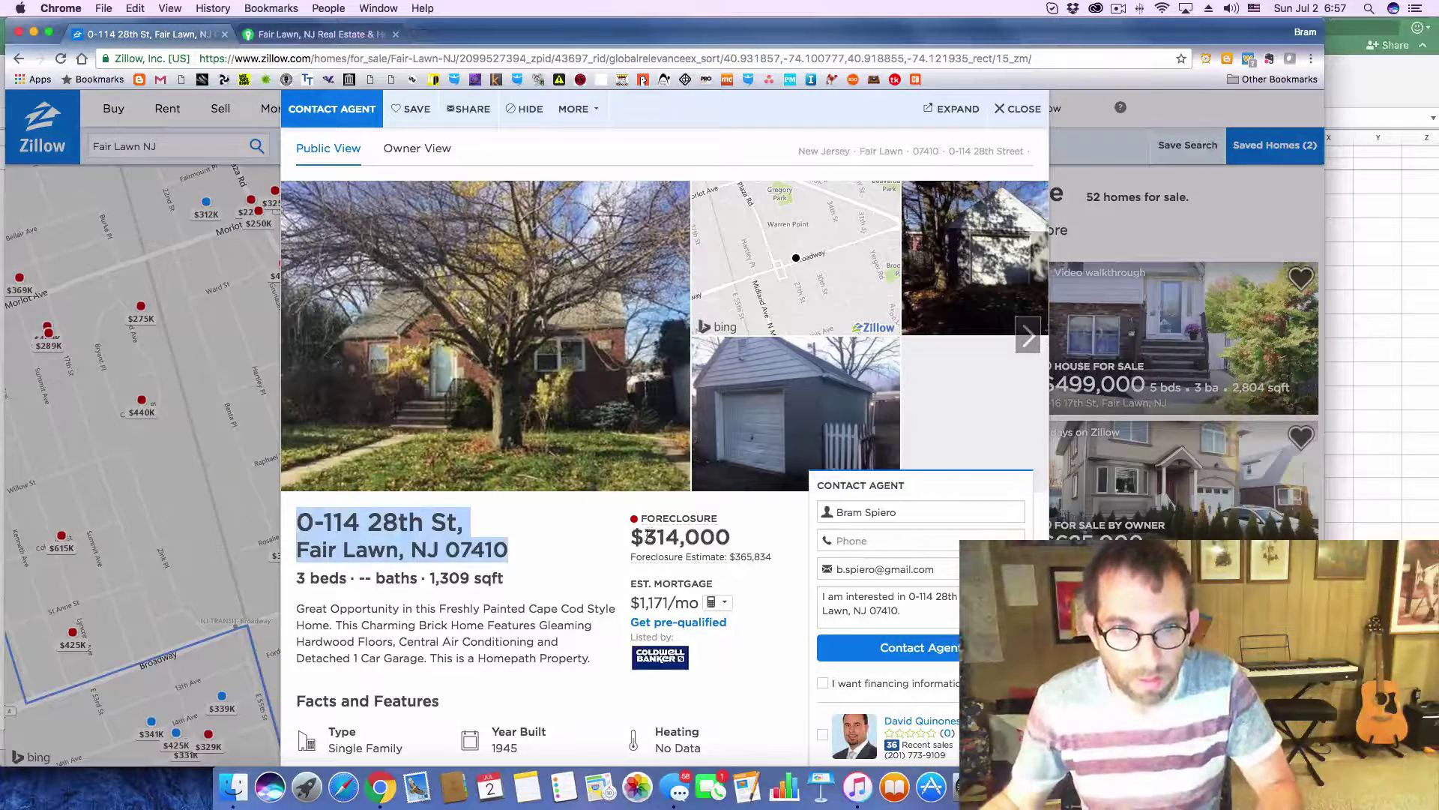
drag(646, 535, 726, 538)
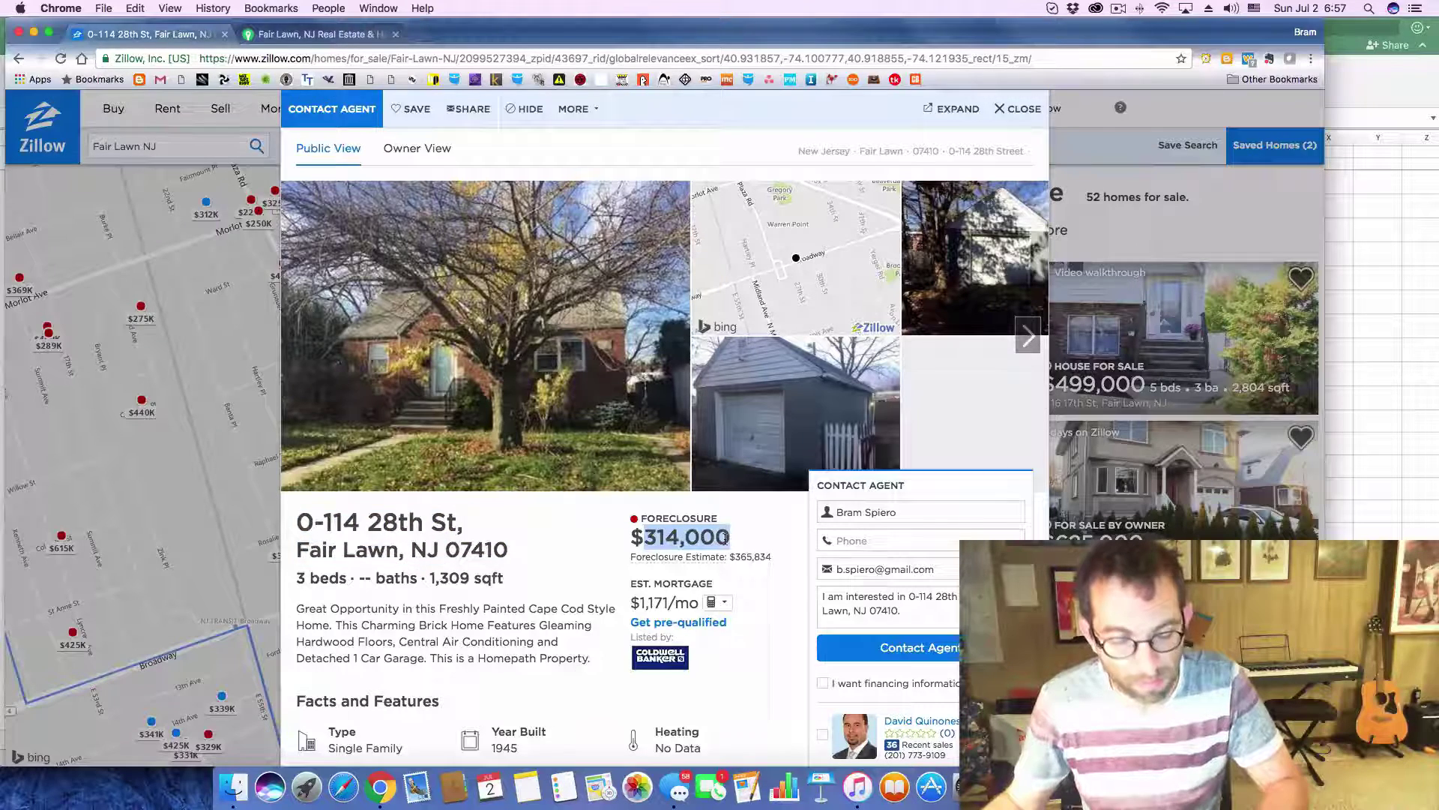
key(super+Tab)
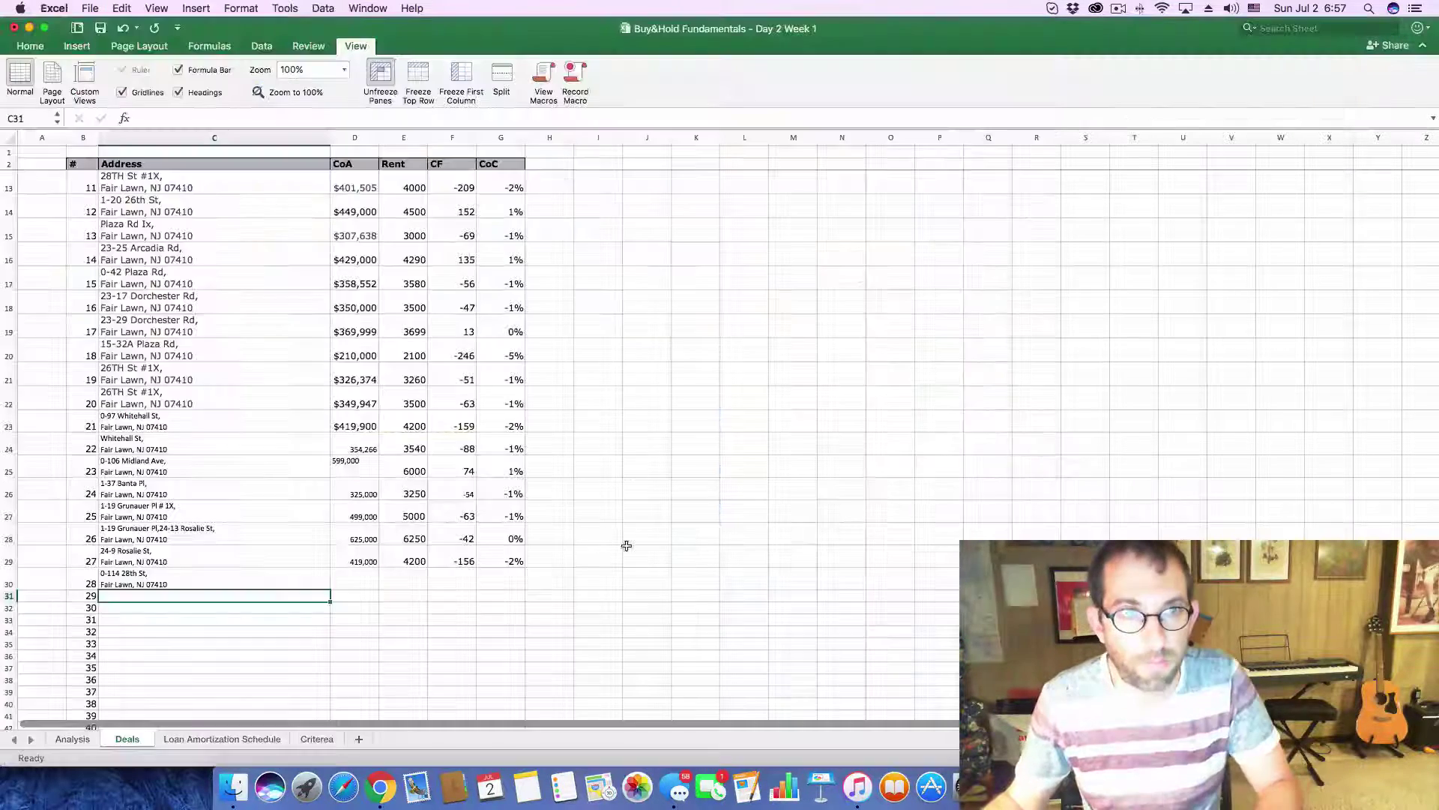
click(355, 578)
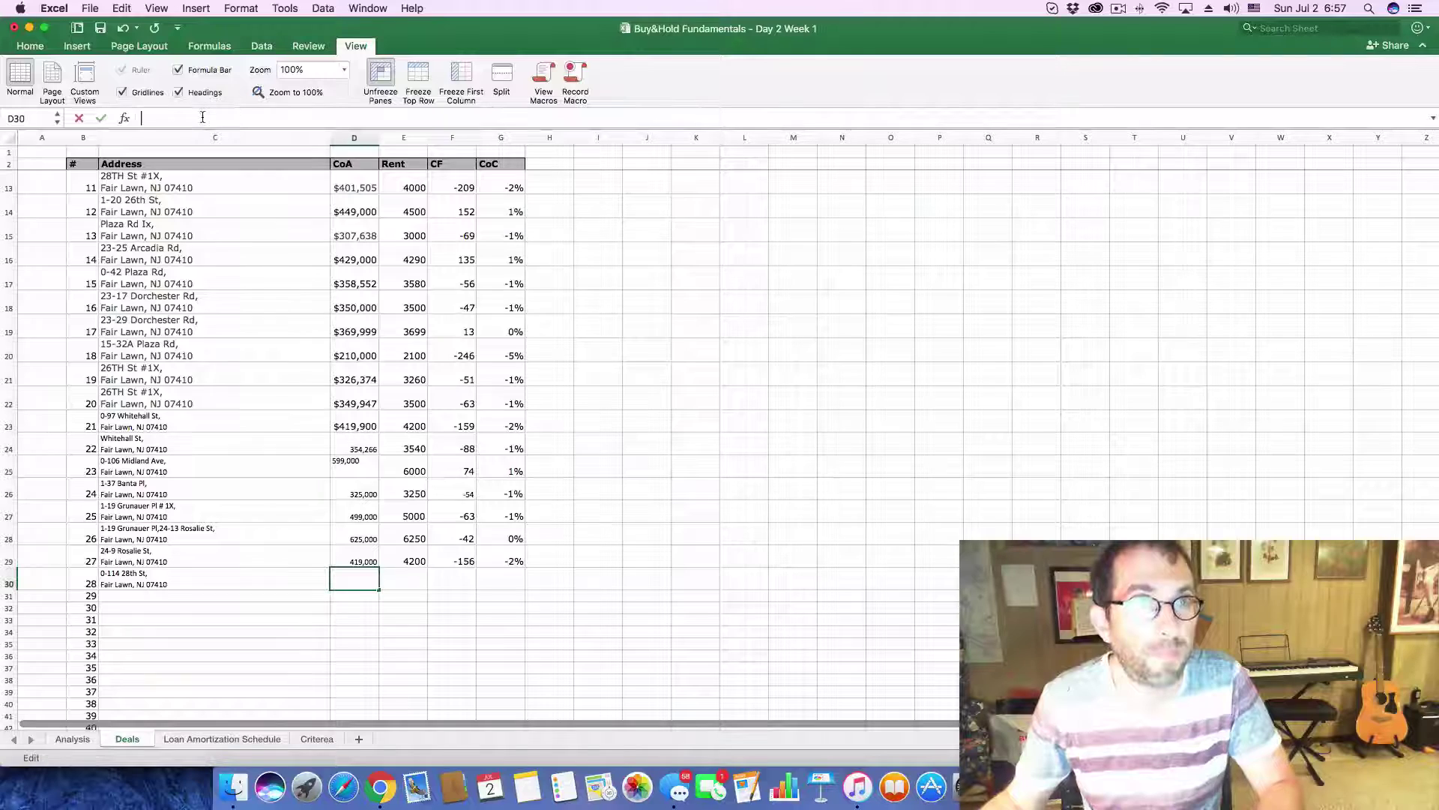
key(super+v)
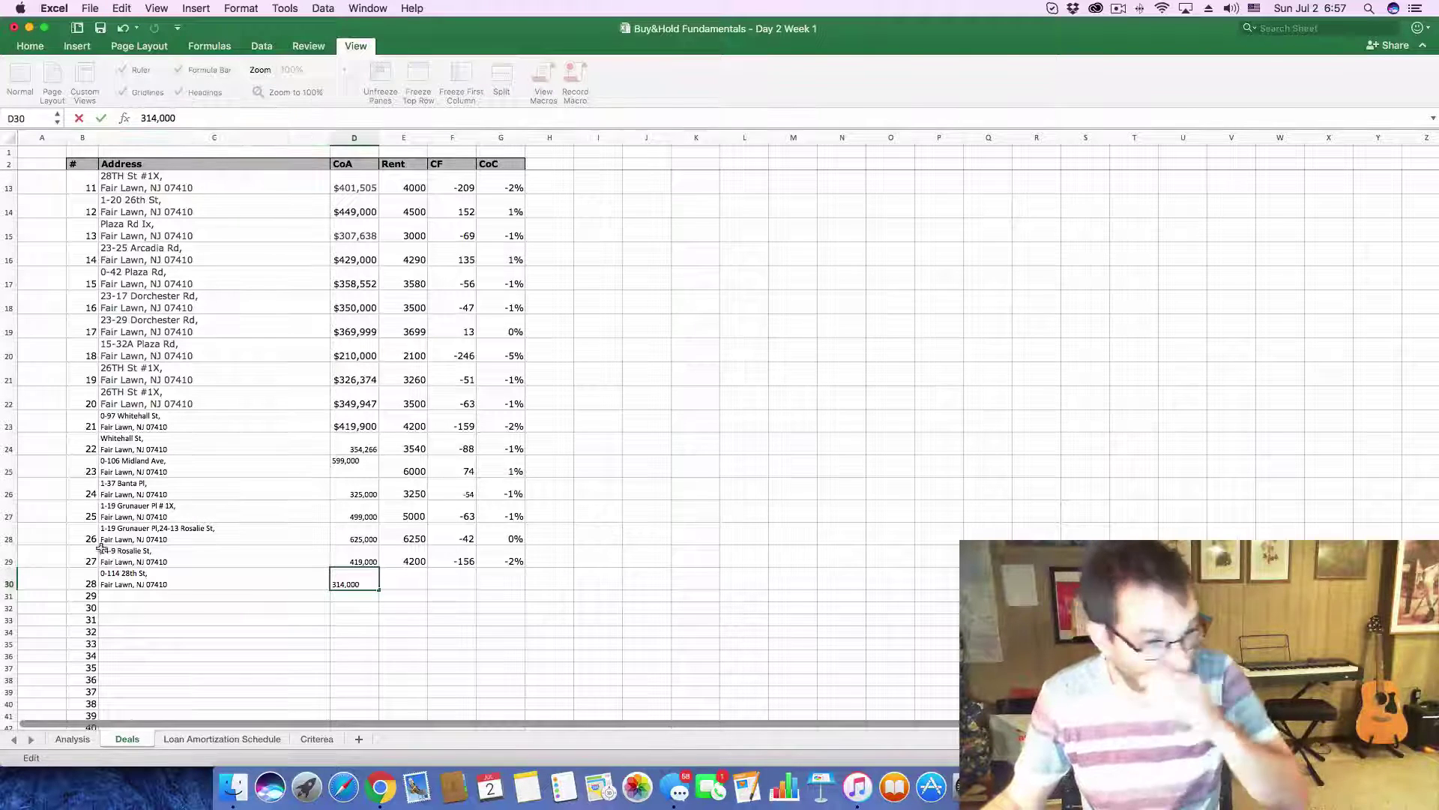
click(72, 739)
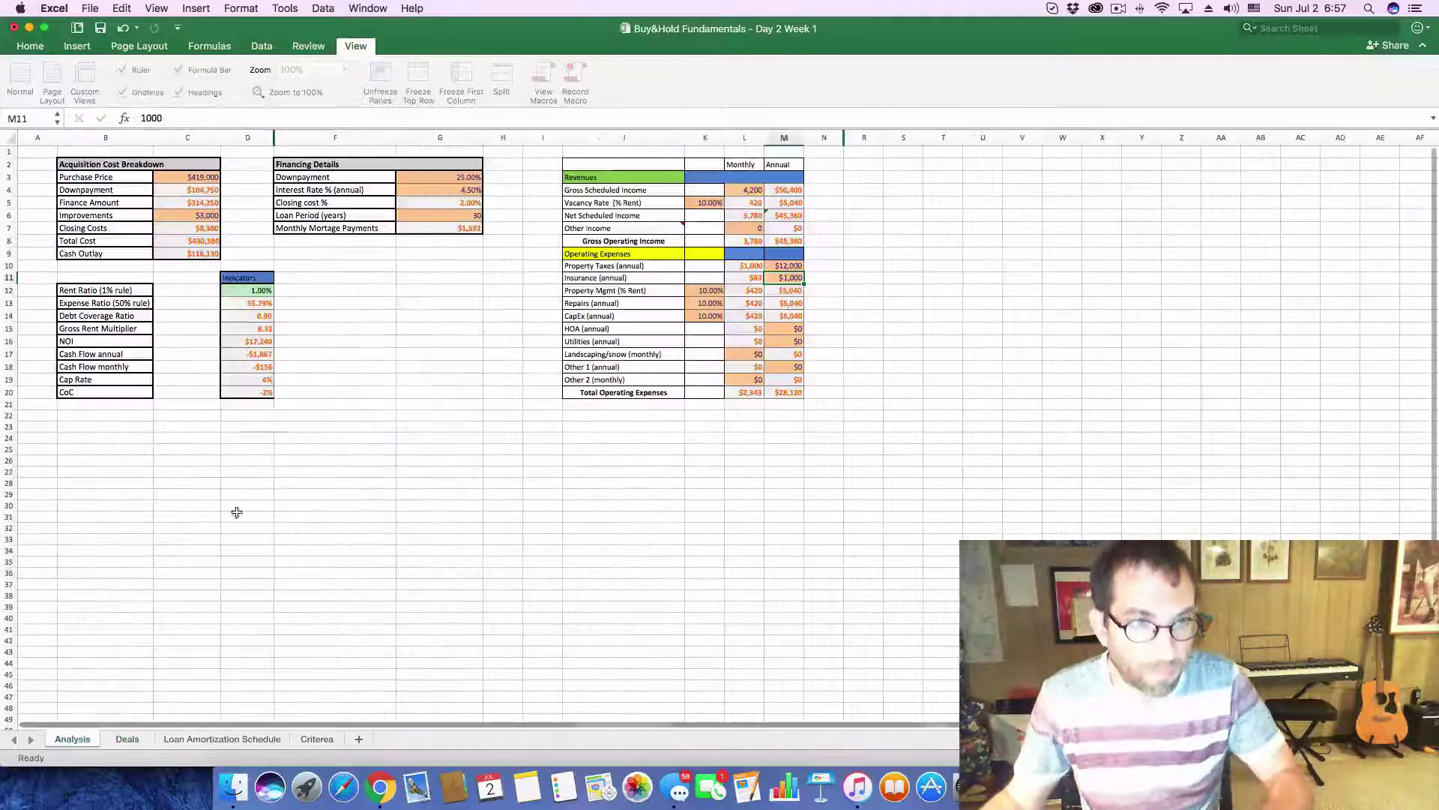
- Replace the Analysis purchase price in C3 with $314,000
click(184, 182)
double_click(157, 118)
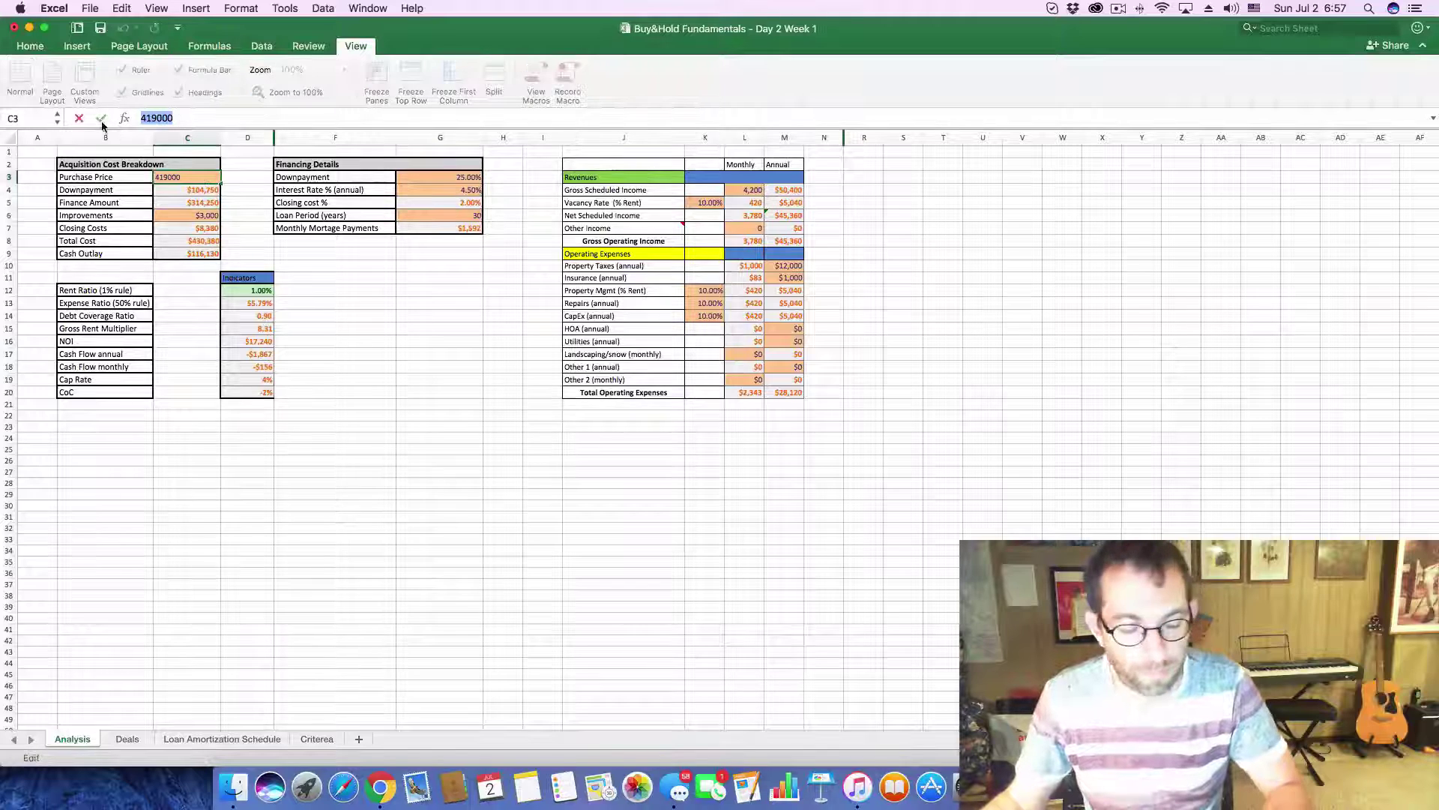
key(super+v)
key(Return)
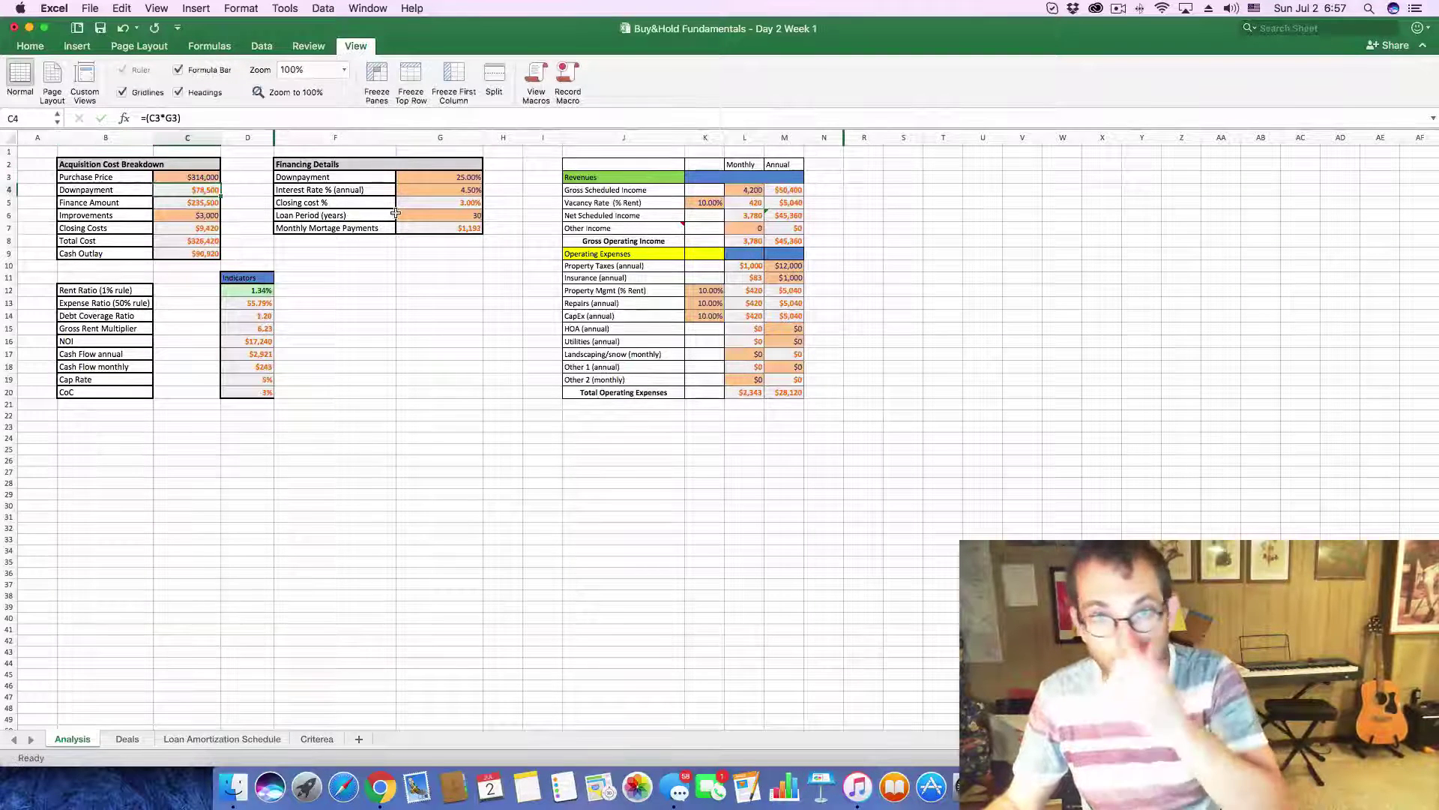
- Enter 3,140 as the monthly gross scheduled income in L4
click(747, 191)
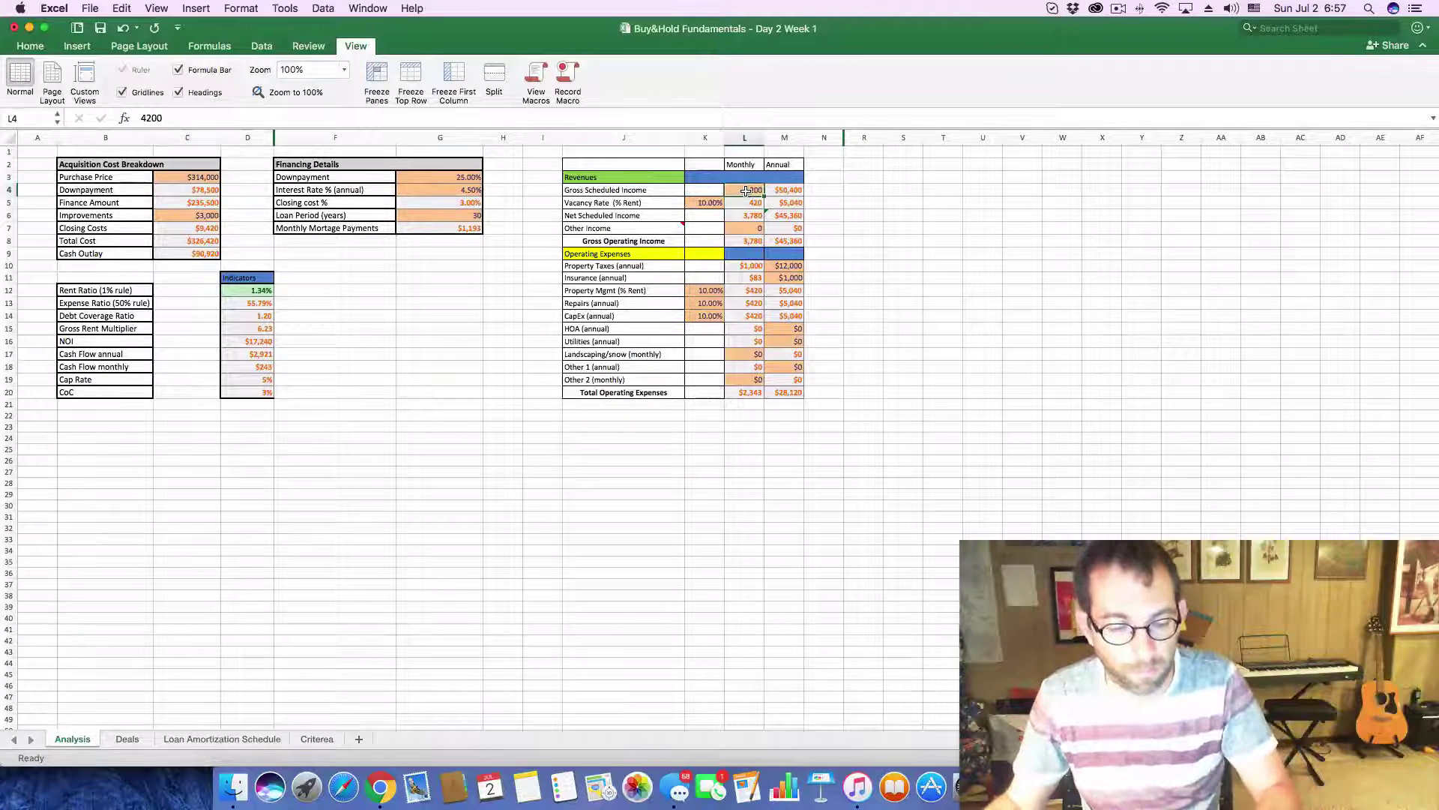
text(31-)
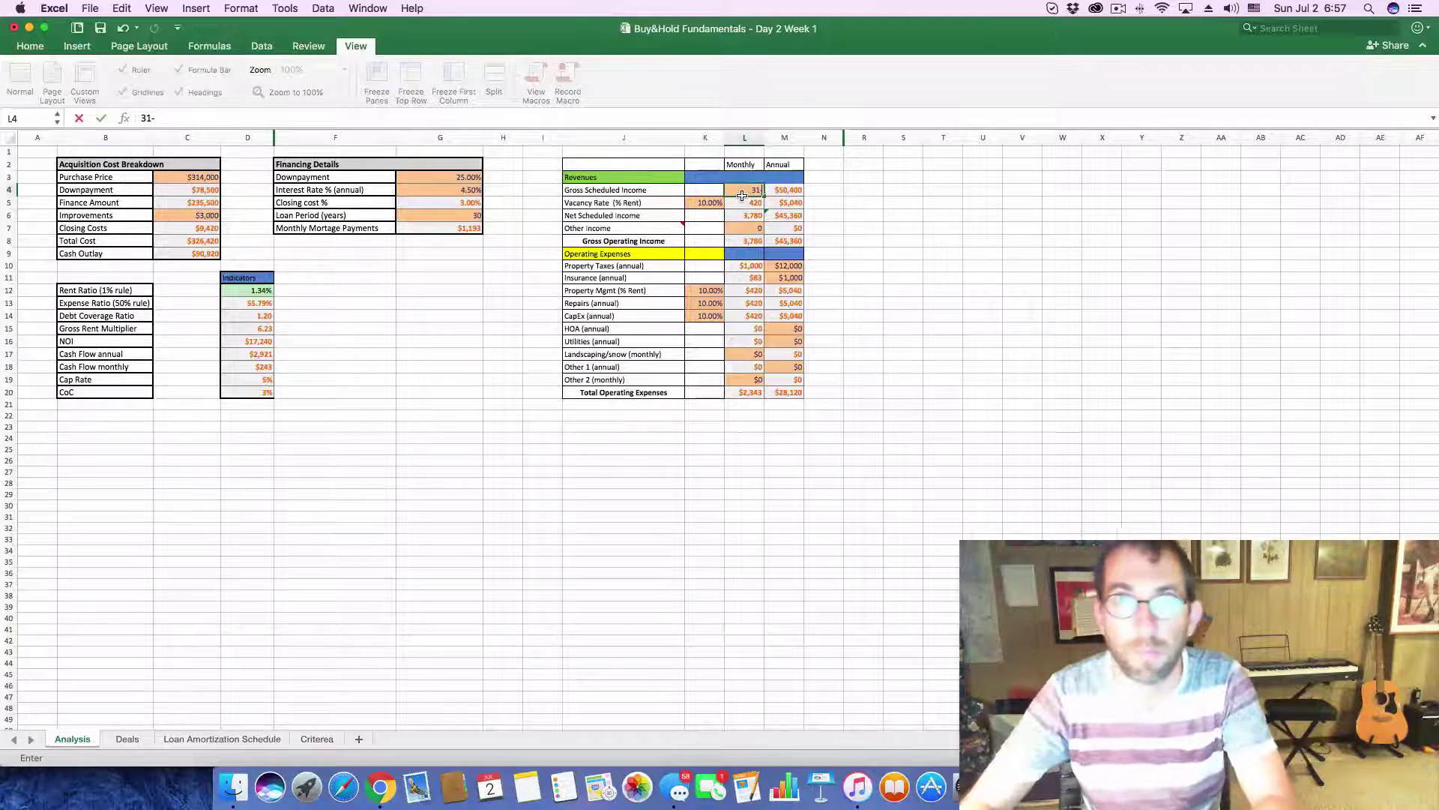
key(BackSpace)
text(4)
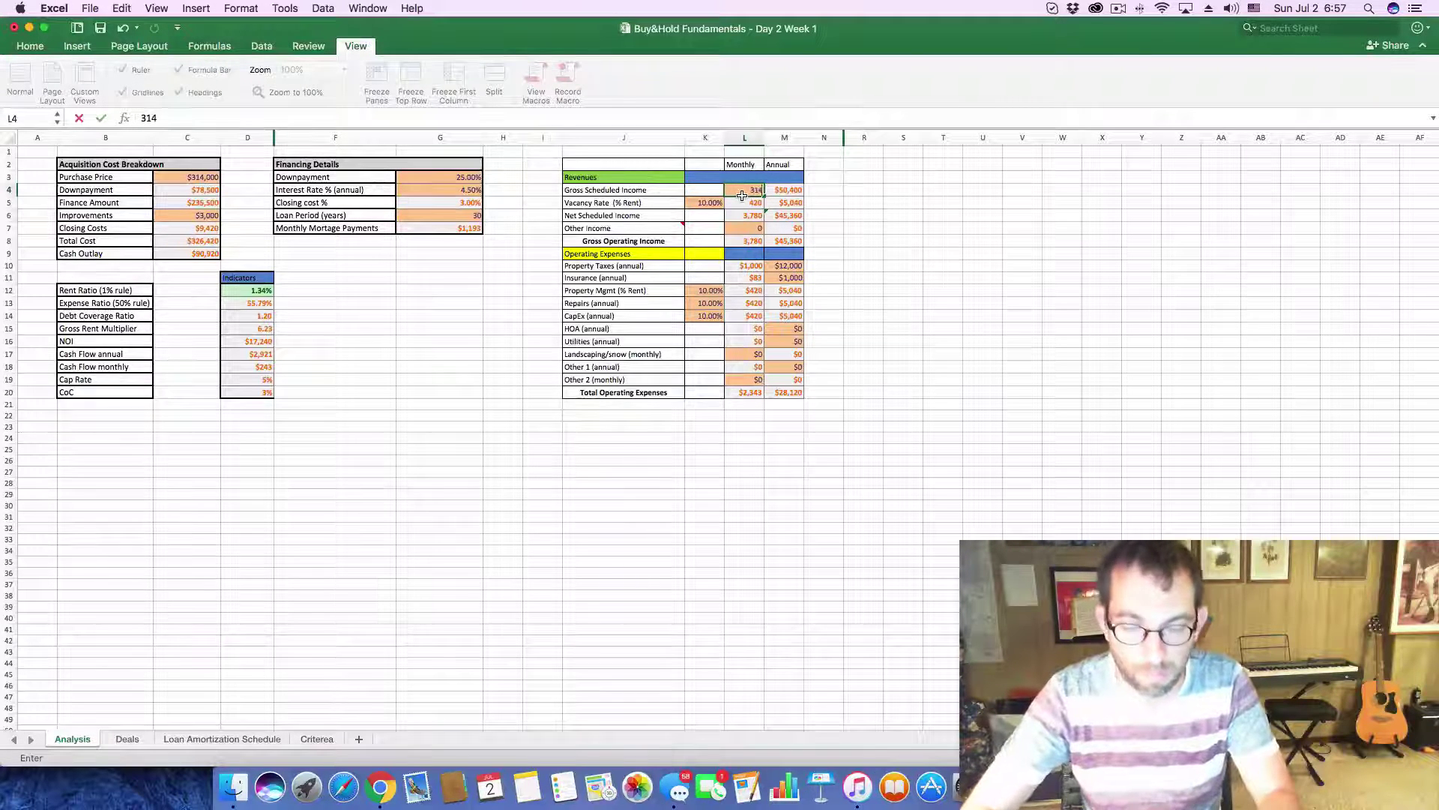
text(0)
key(Return)
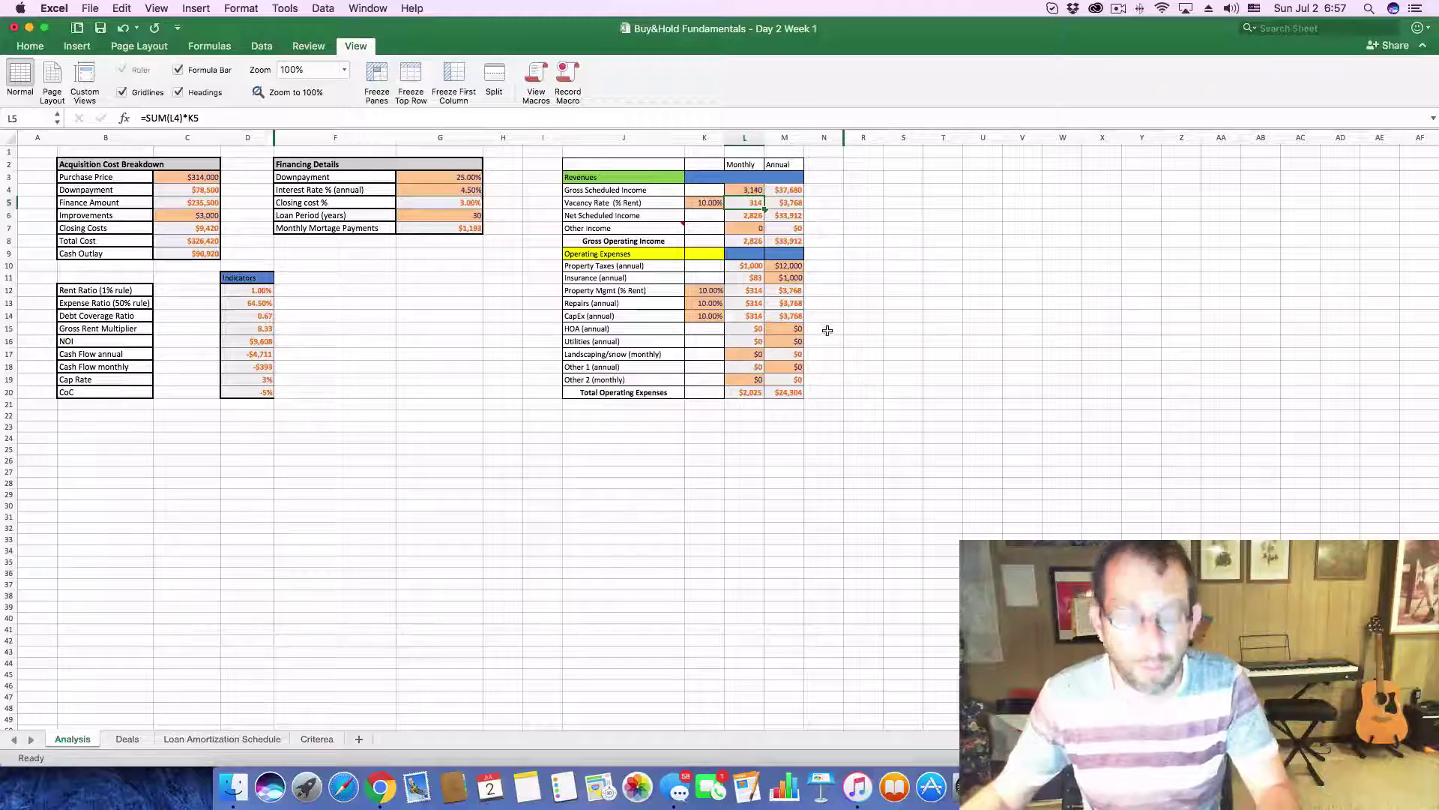
key(super+Tab)
scroll(692, 658, down, 5)
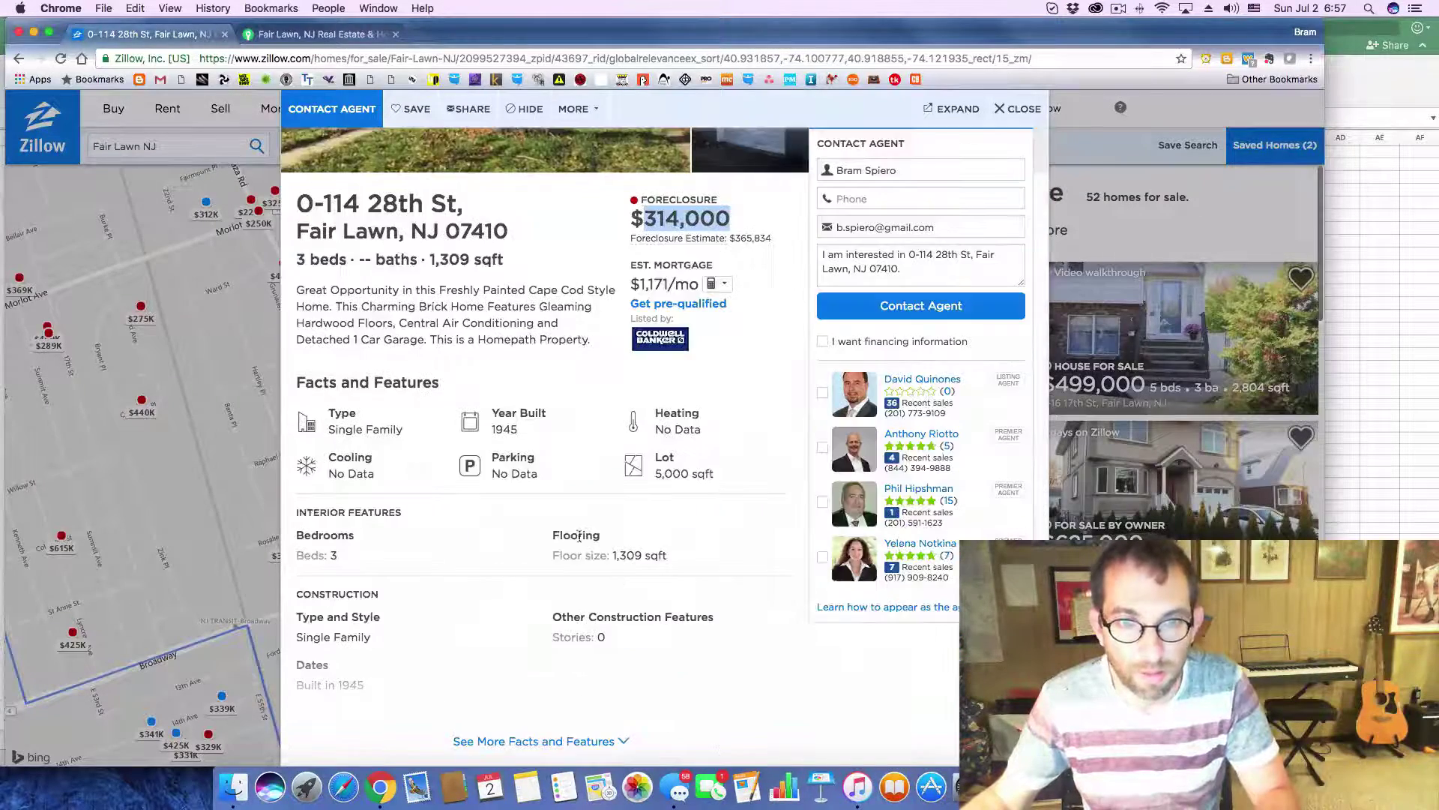
- Expand the listing's Price / Tax History on Zillow to review the property taxes
scroll(579, 536, down, 8)
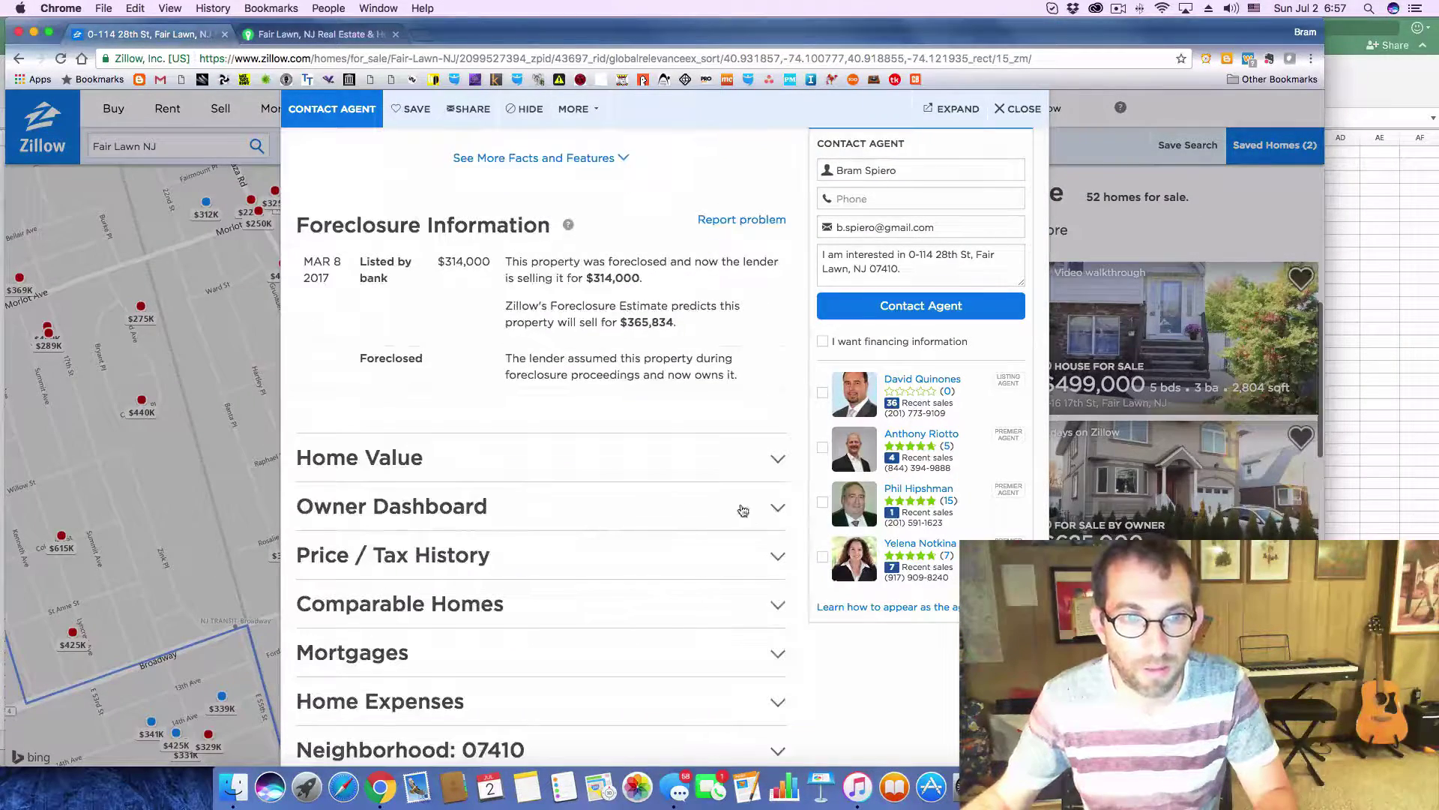
click(776, 557)
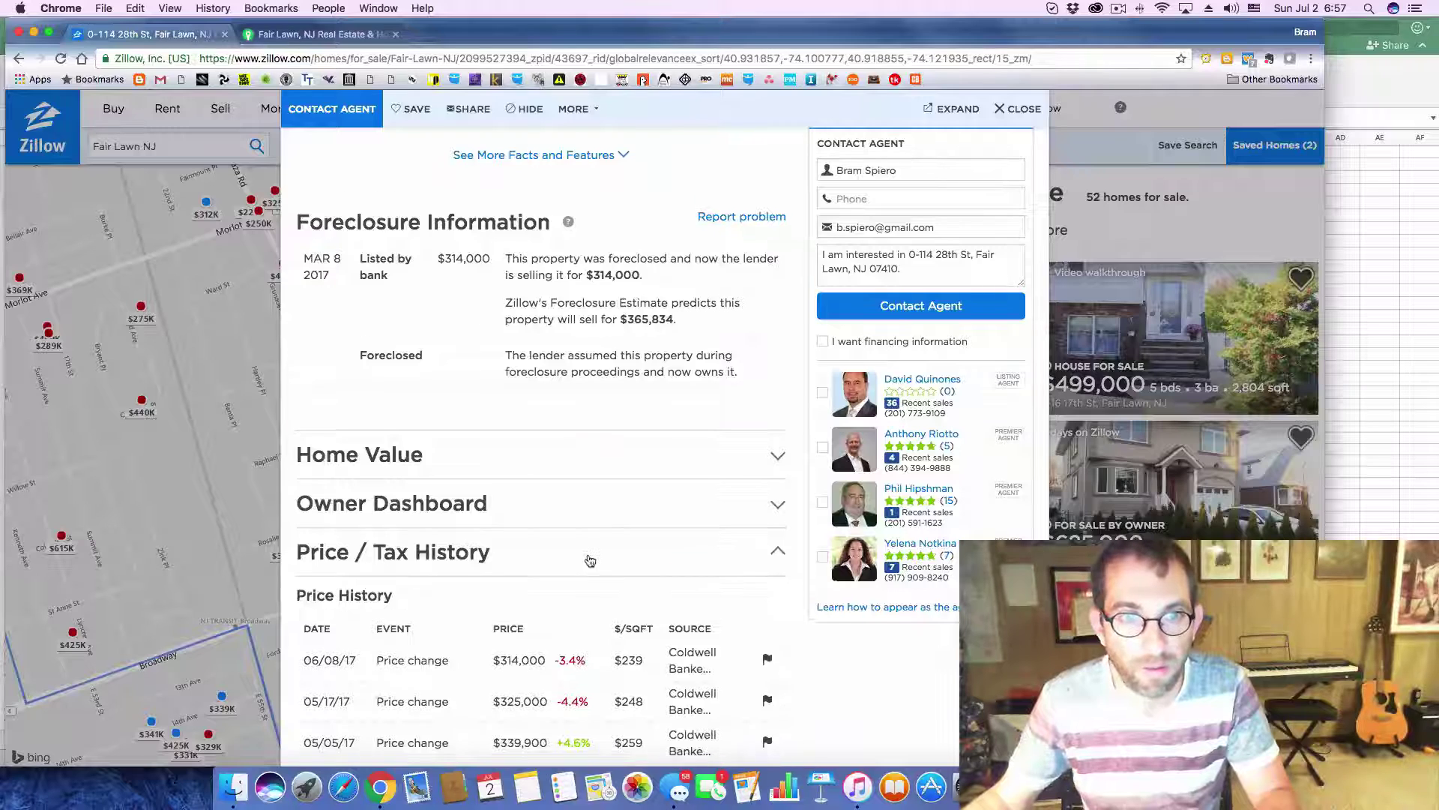
scroll(590, 561, down, 5)
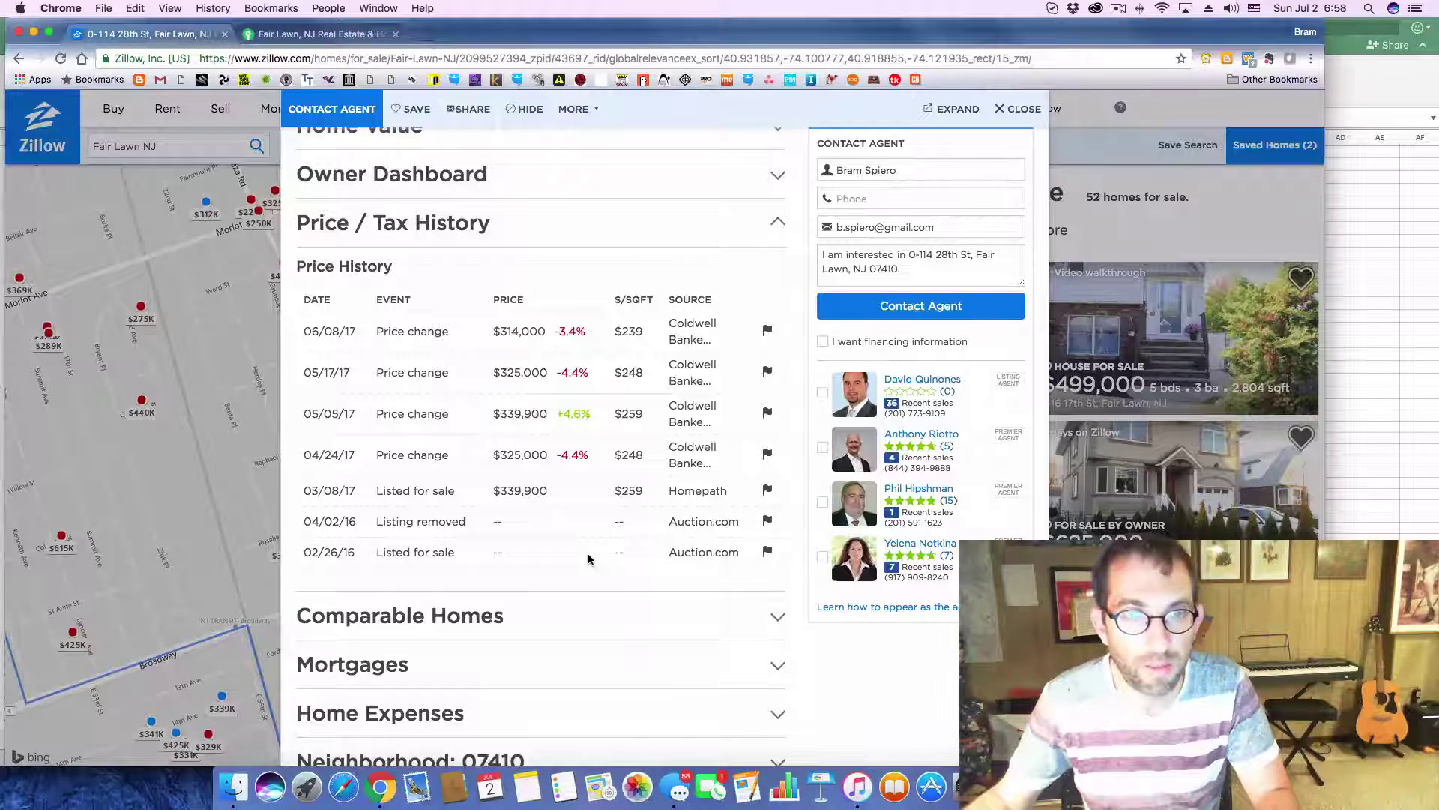
scroll(588, 555, up, 3)
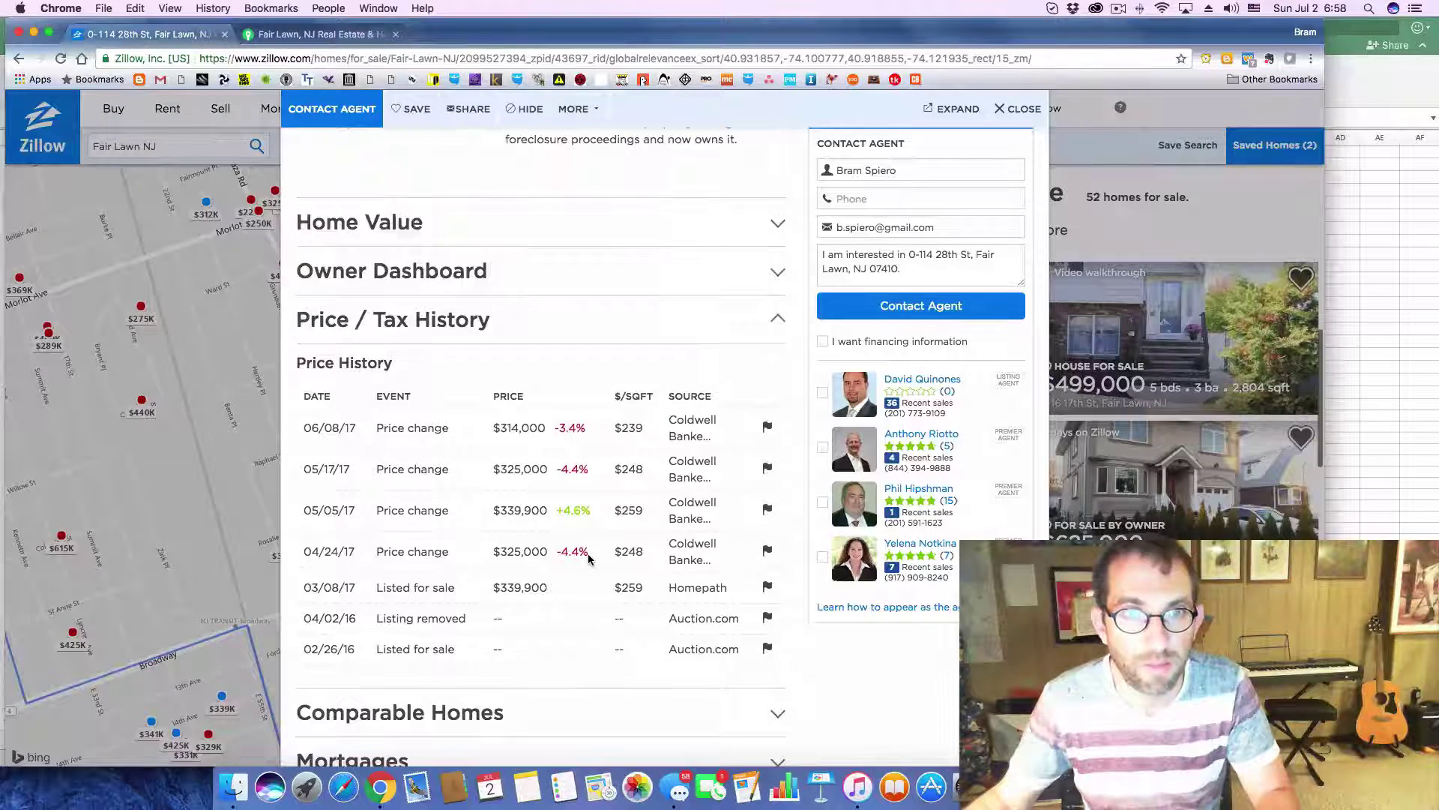
- Enter $9,000 as the annual property taxes in Analysis cell M10
key(super+Tab)
click(796, 264)
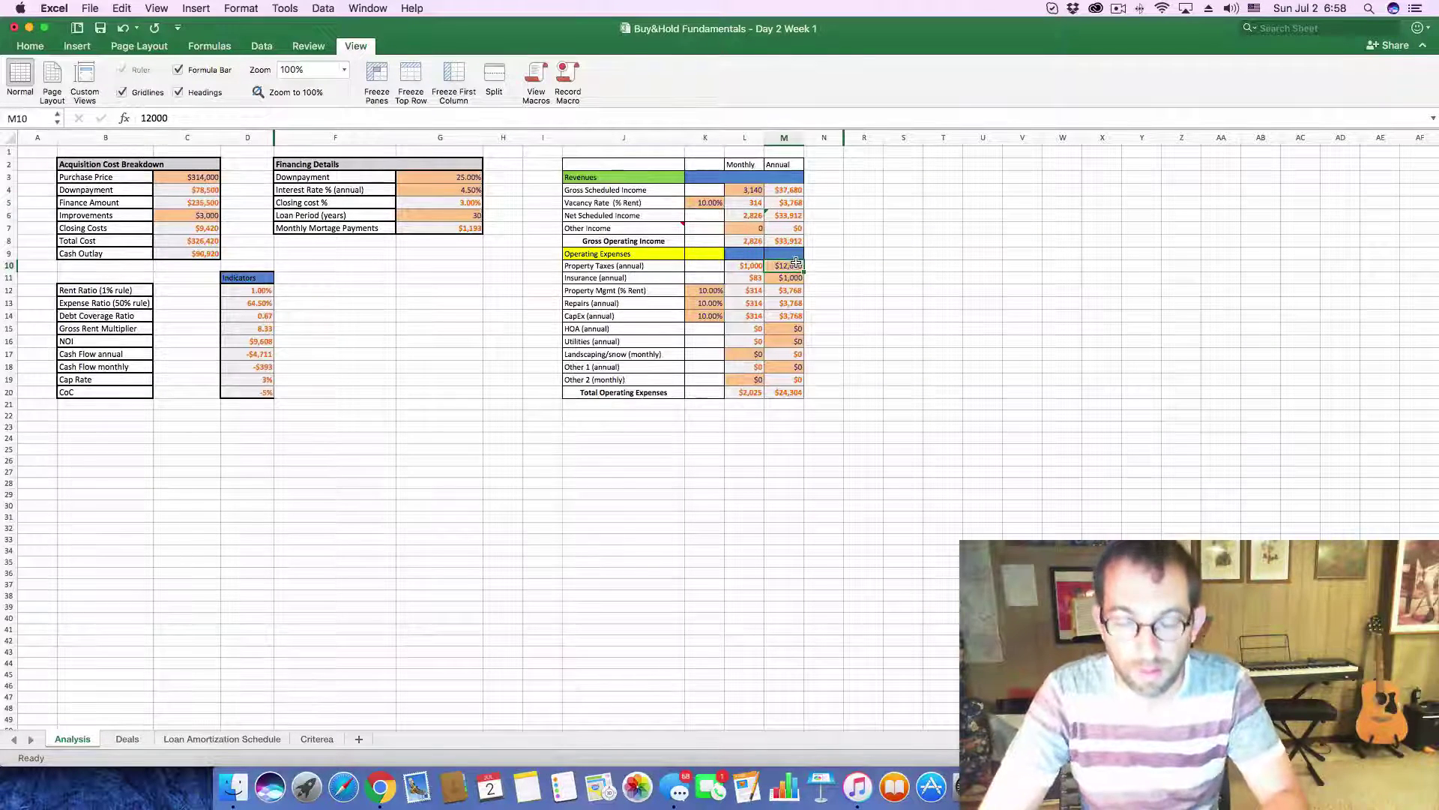
text(9,0)
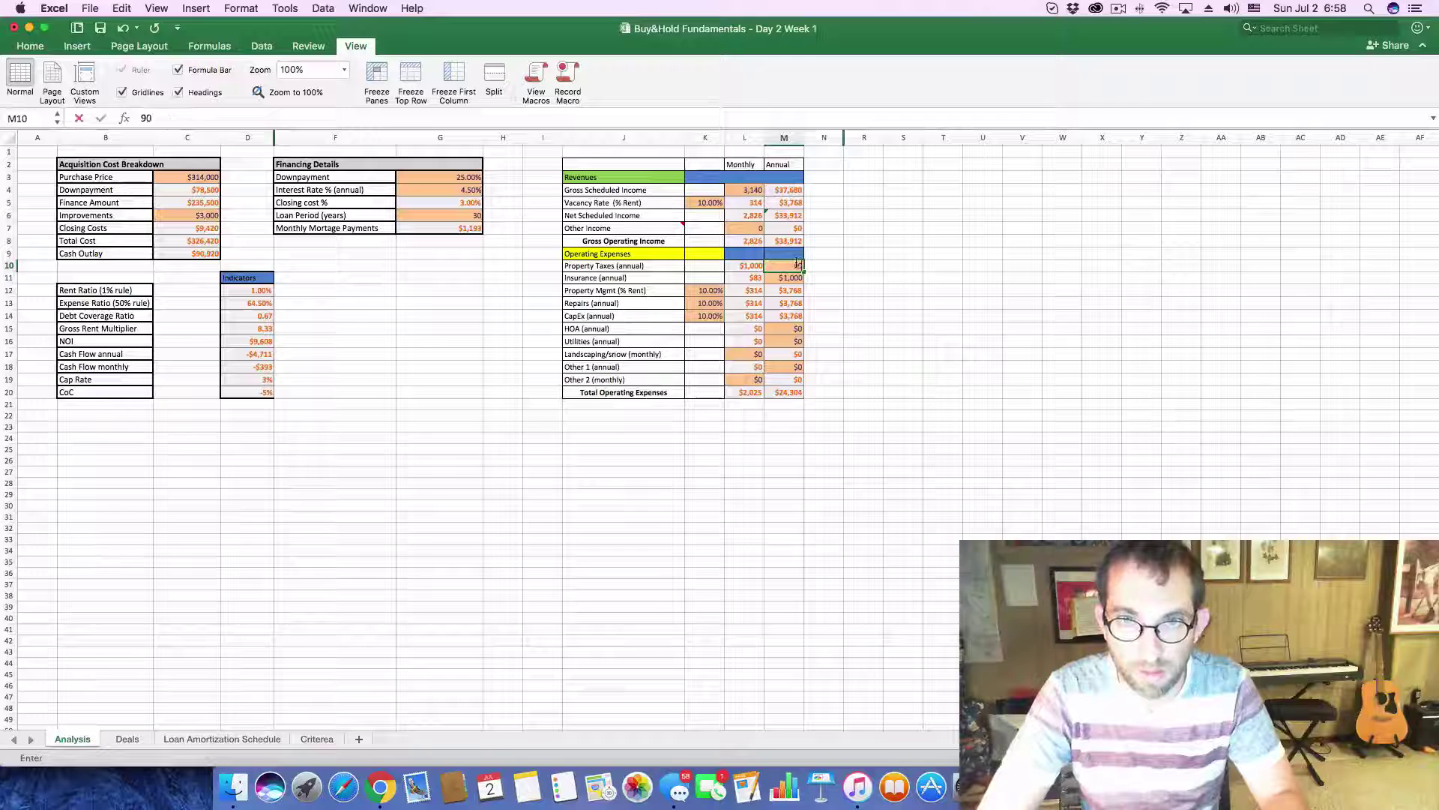
text(00)
key(Return)
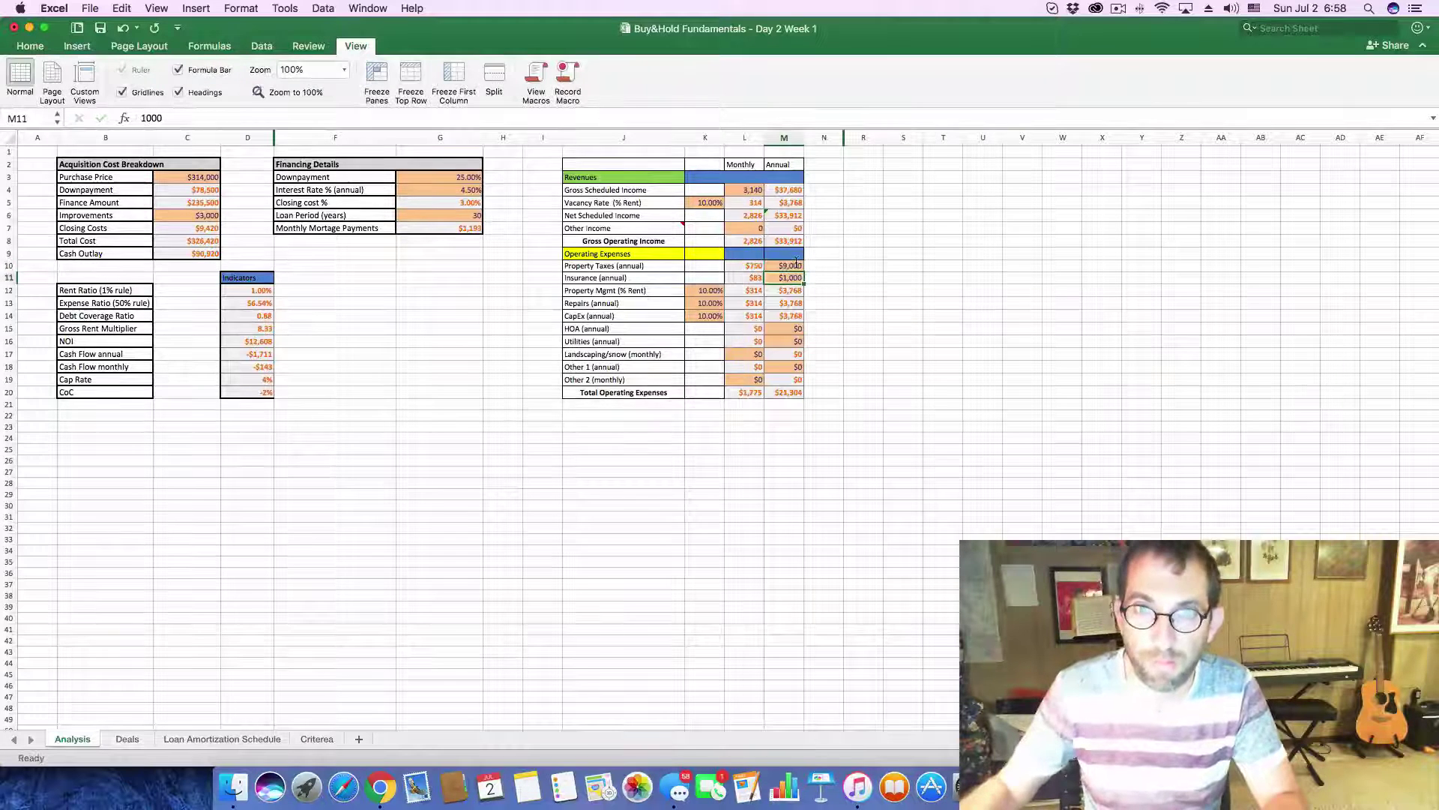
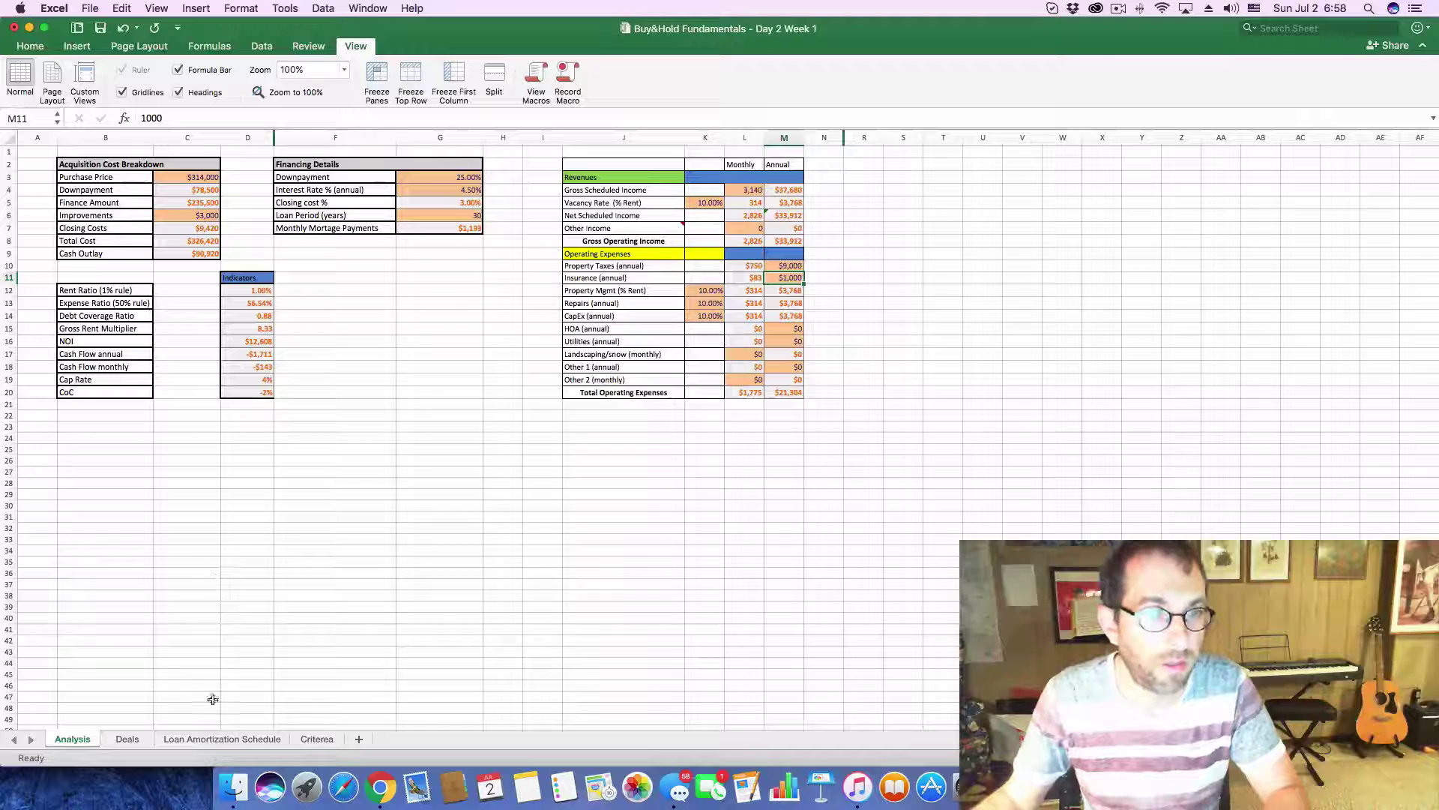
click(126, 738)
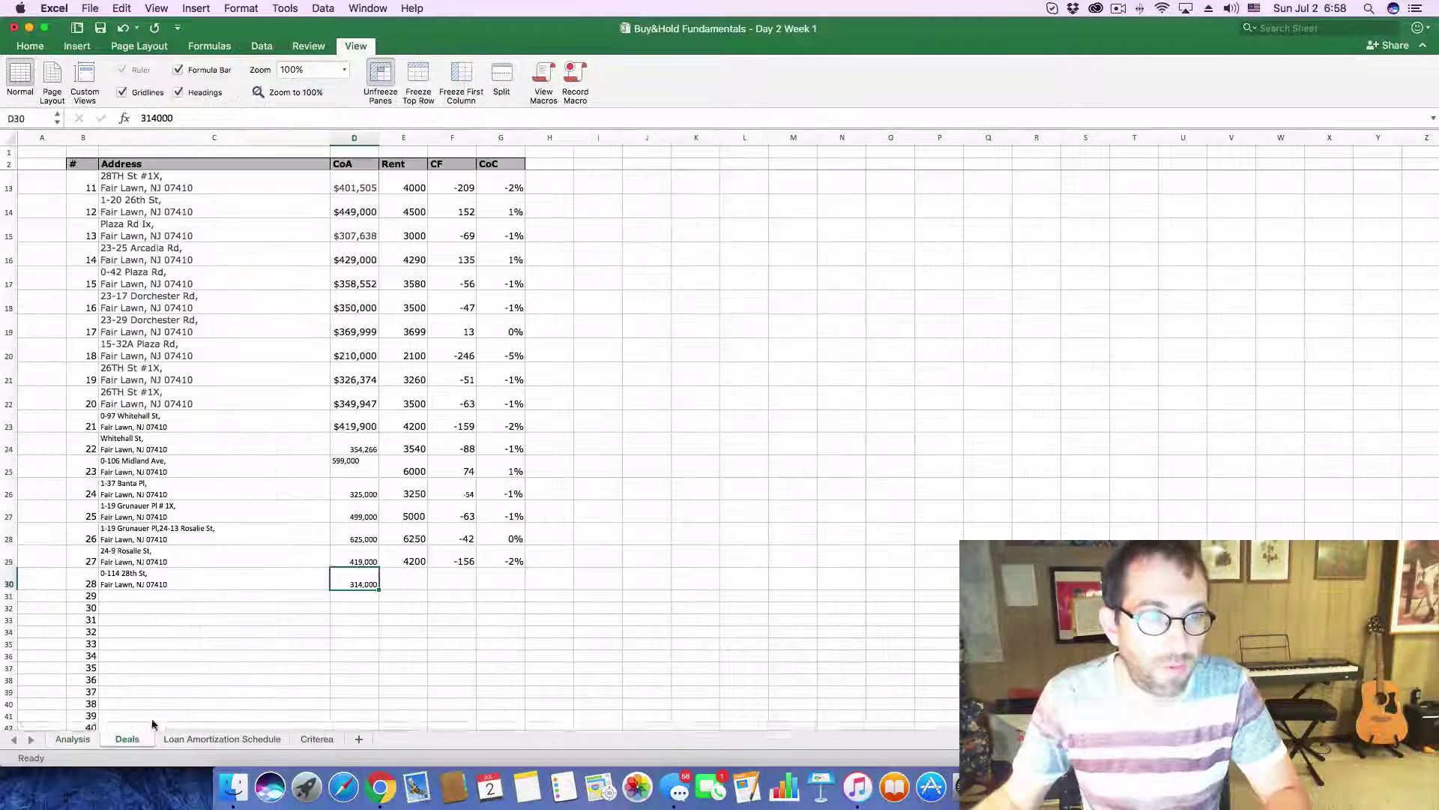
click(444, 575)
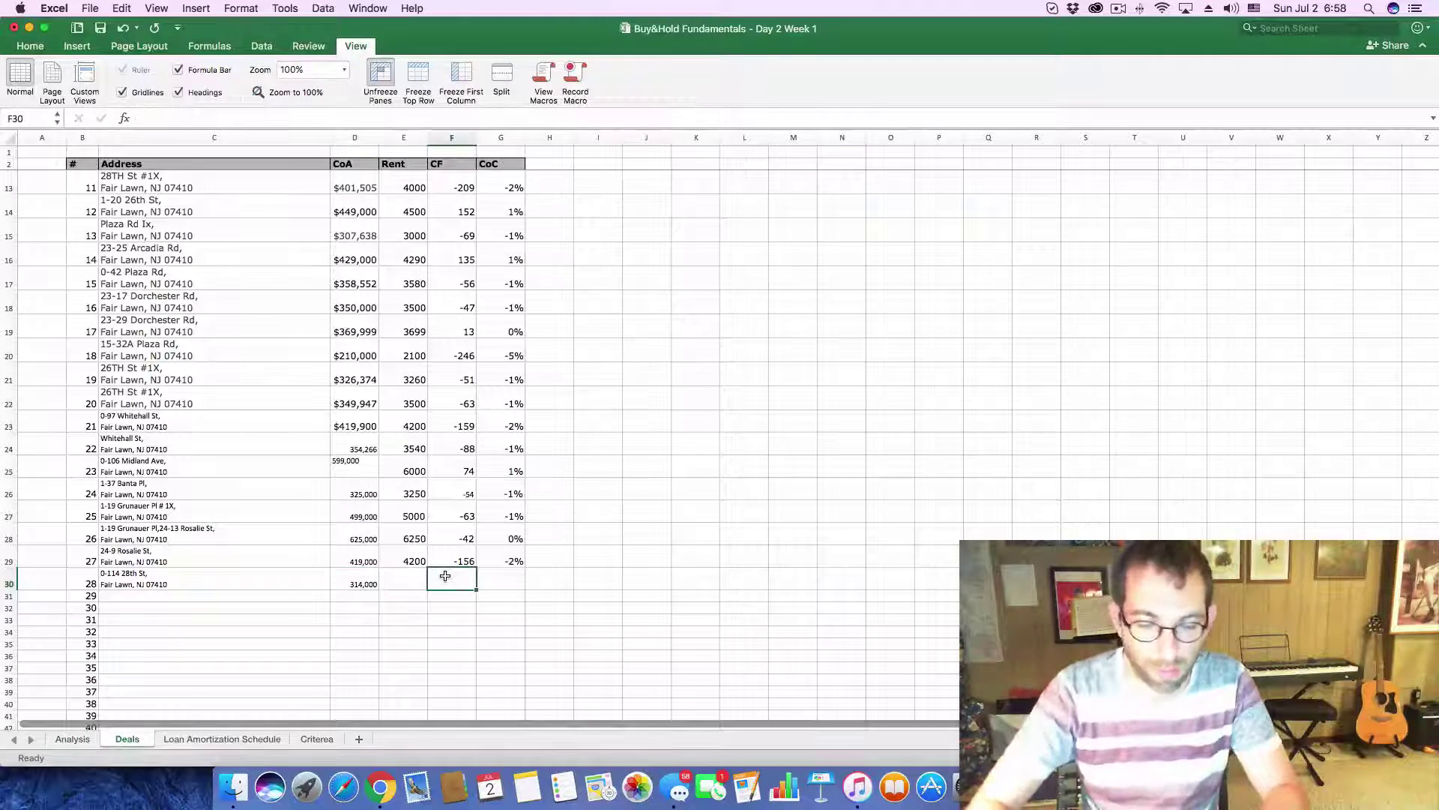
text(-143)
key(Tab)
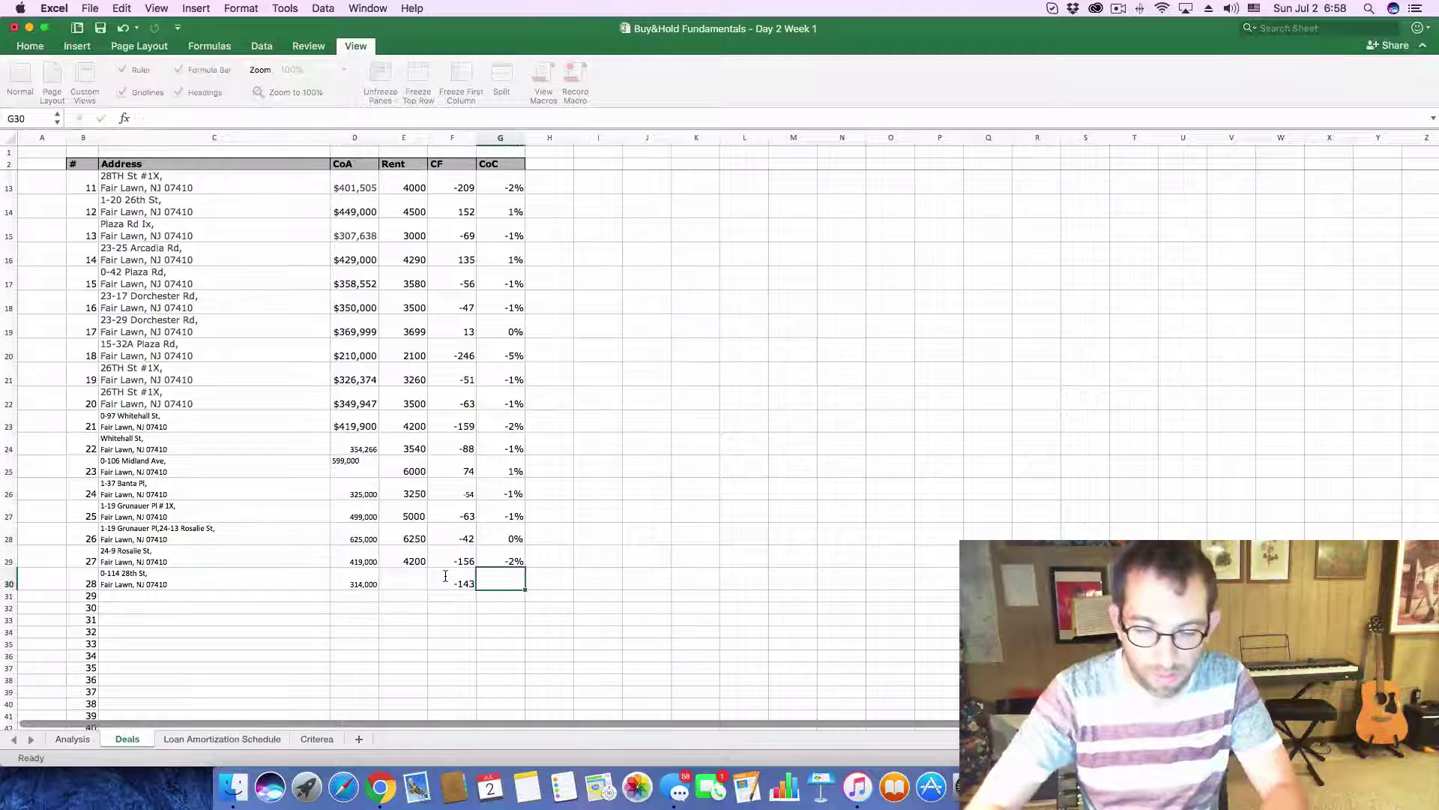
text(-.)
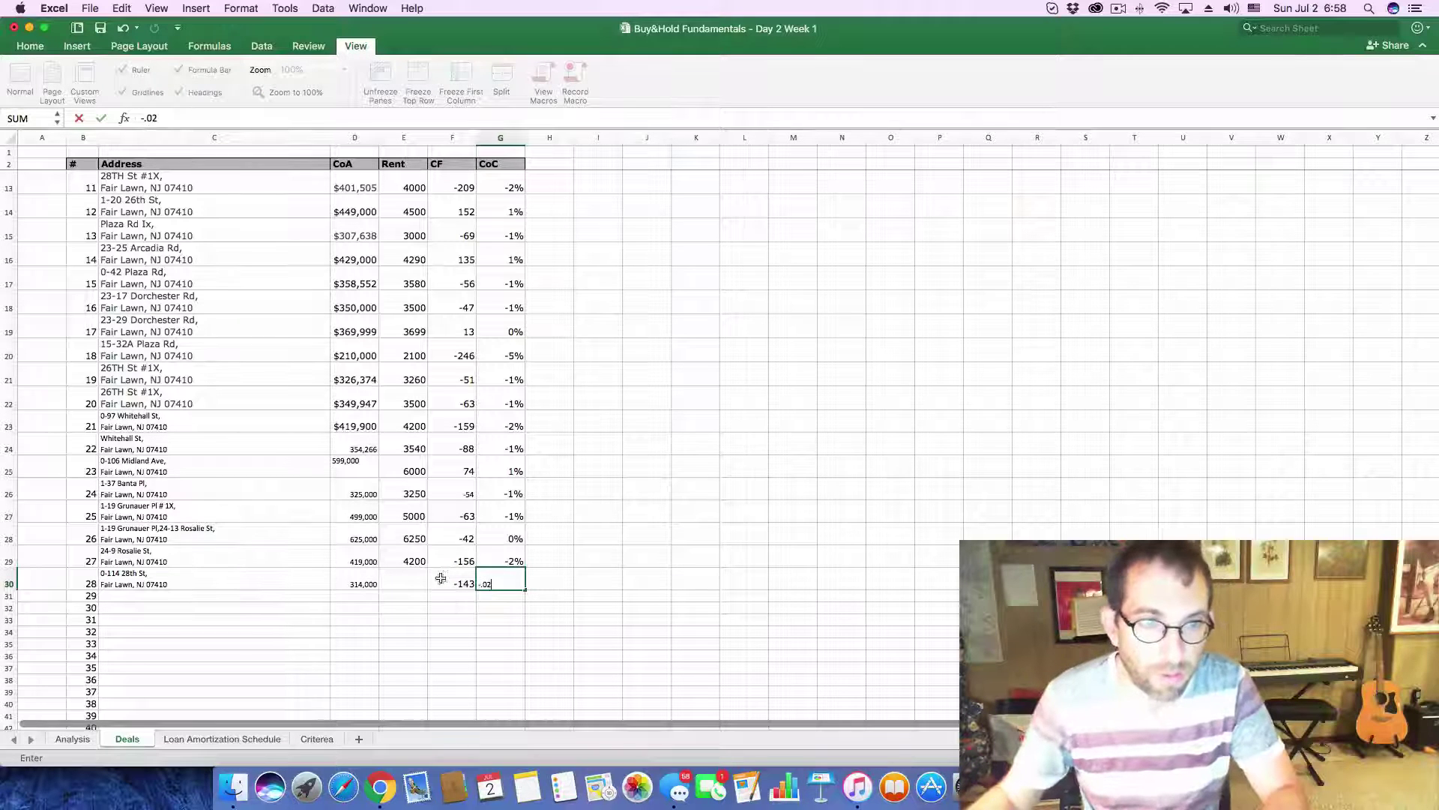
text(02)
click(392, 579)
text(3)
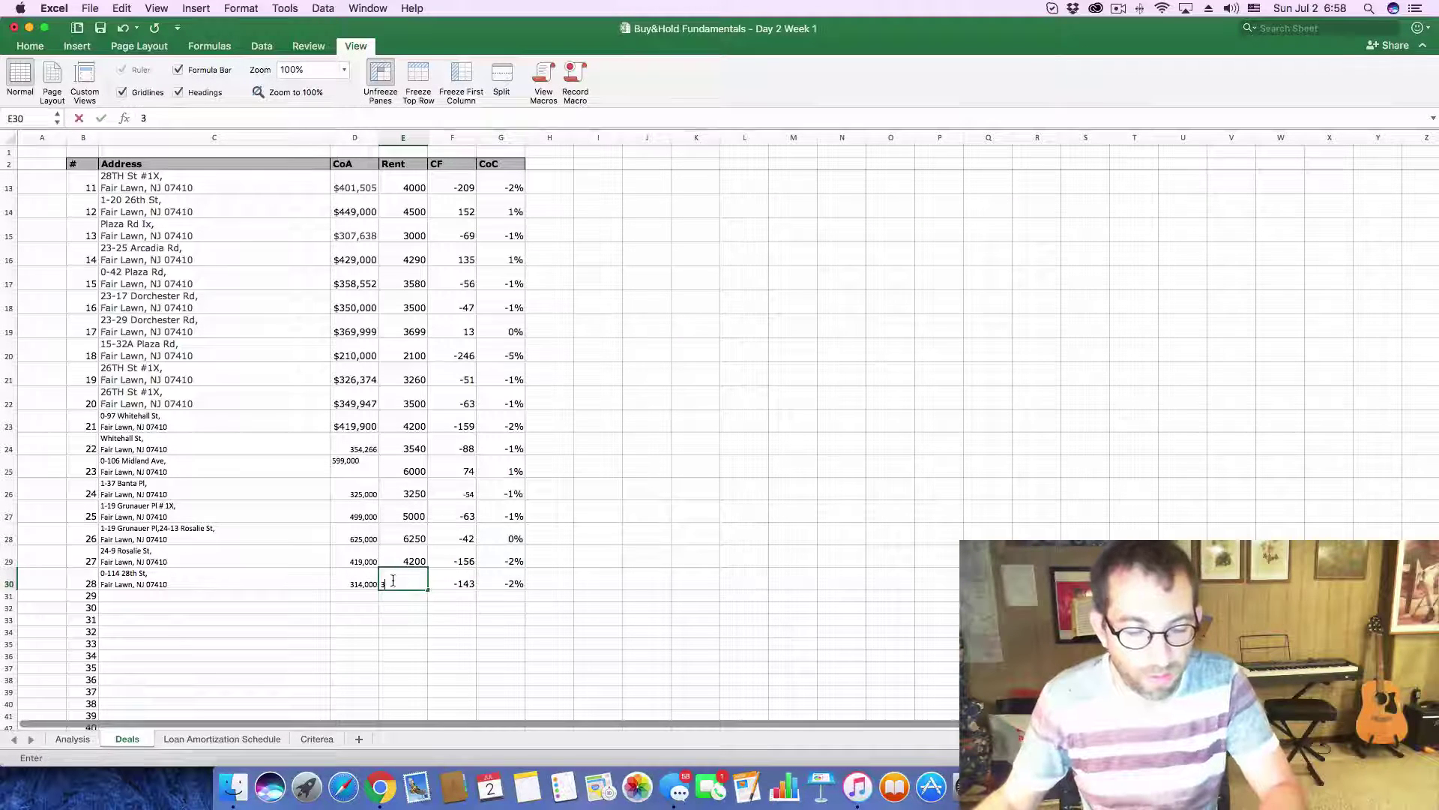
text(140)
key(Return)
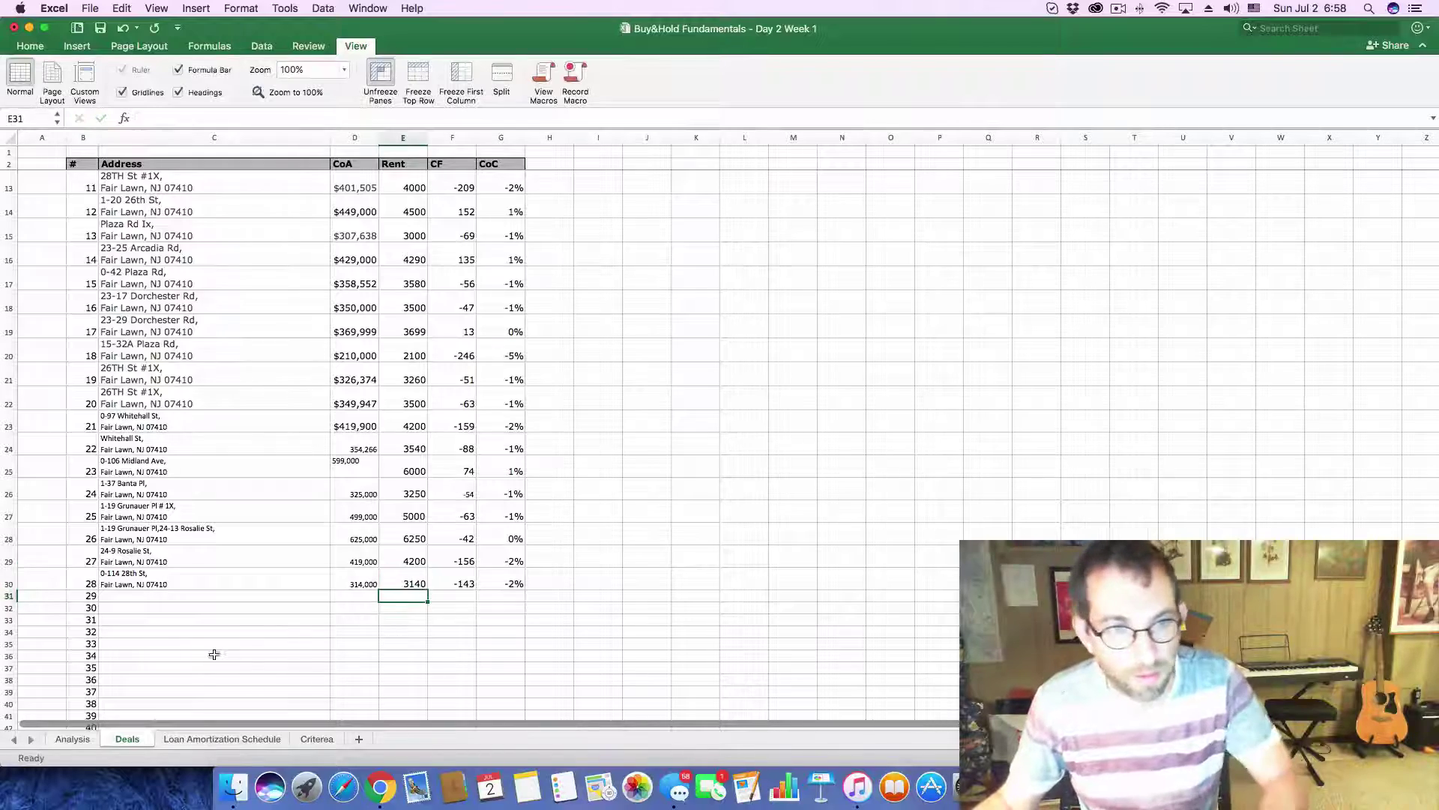
key(super+Tab)
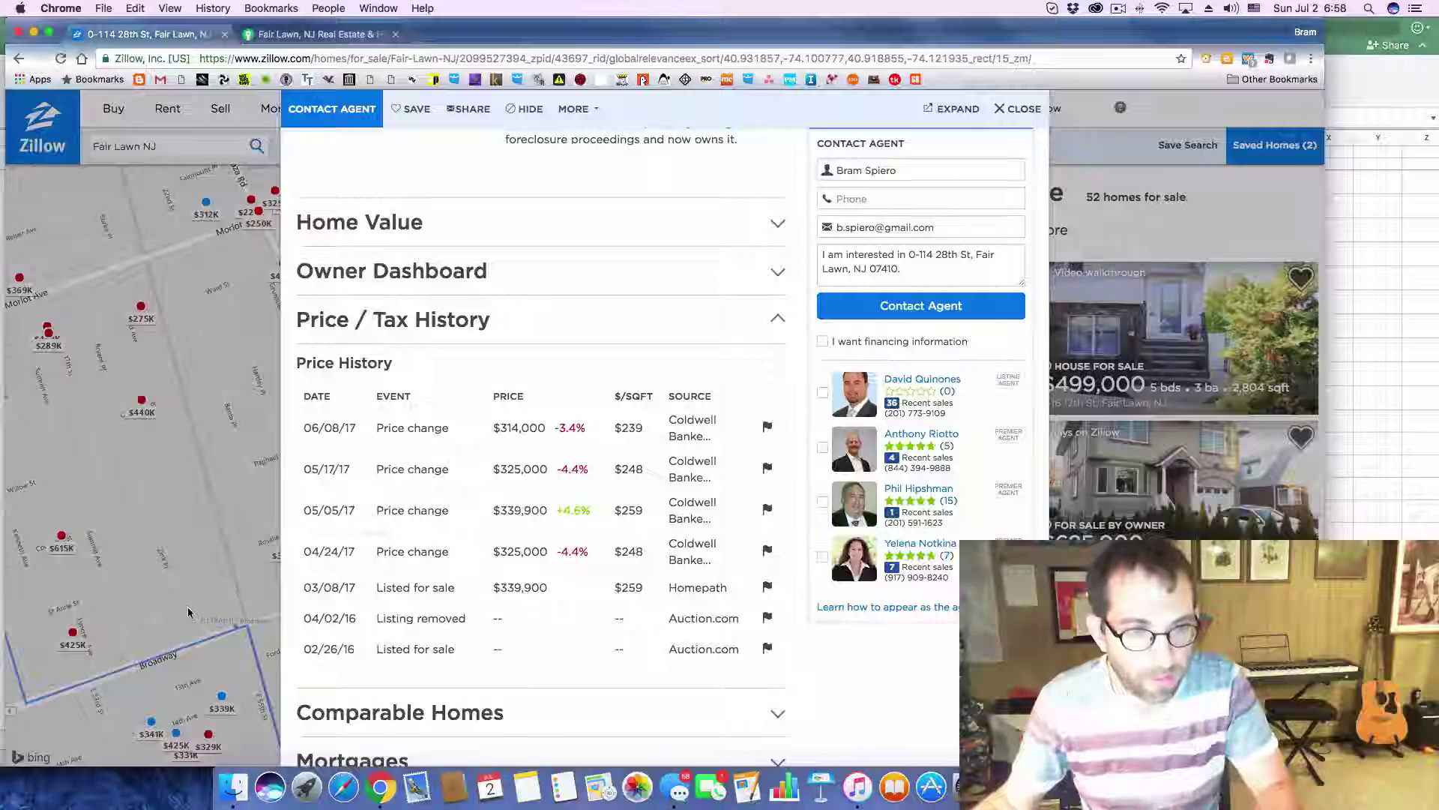
click(1019, 109)
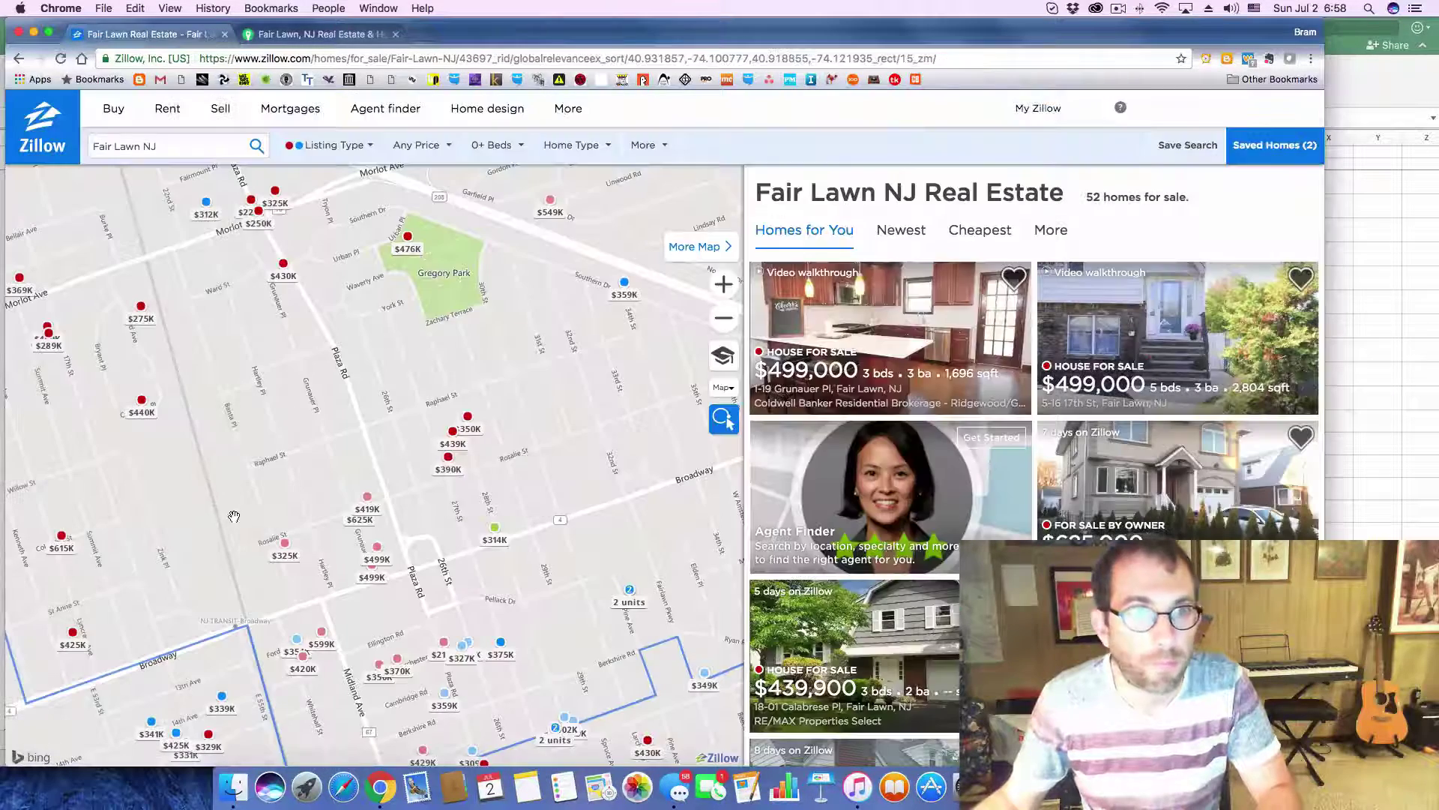
click(444, 466)
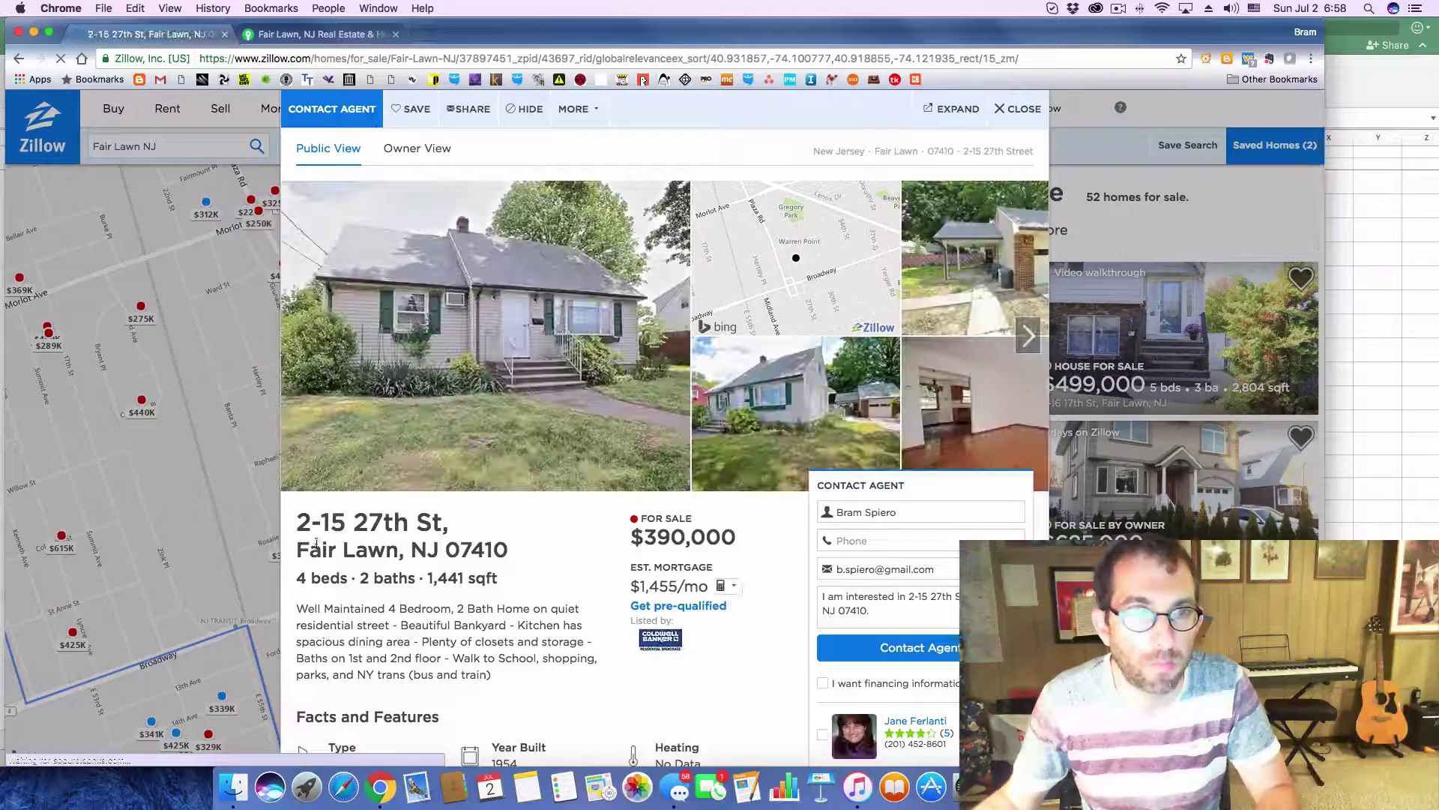
drag(298, 524, 532, 559)
key(super+c)
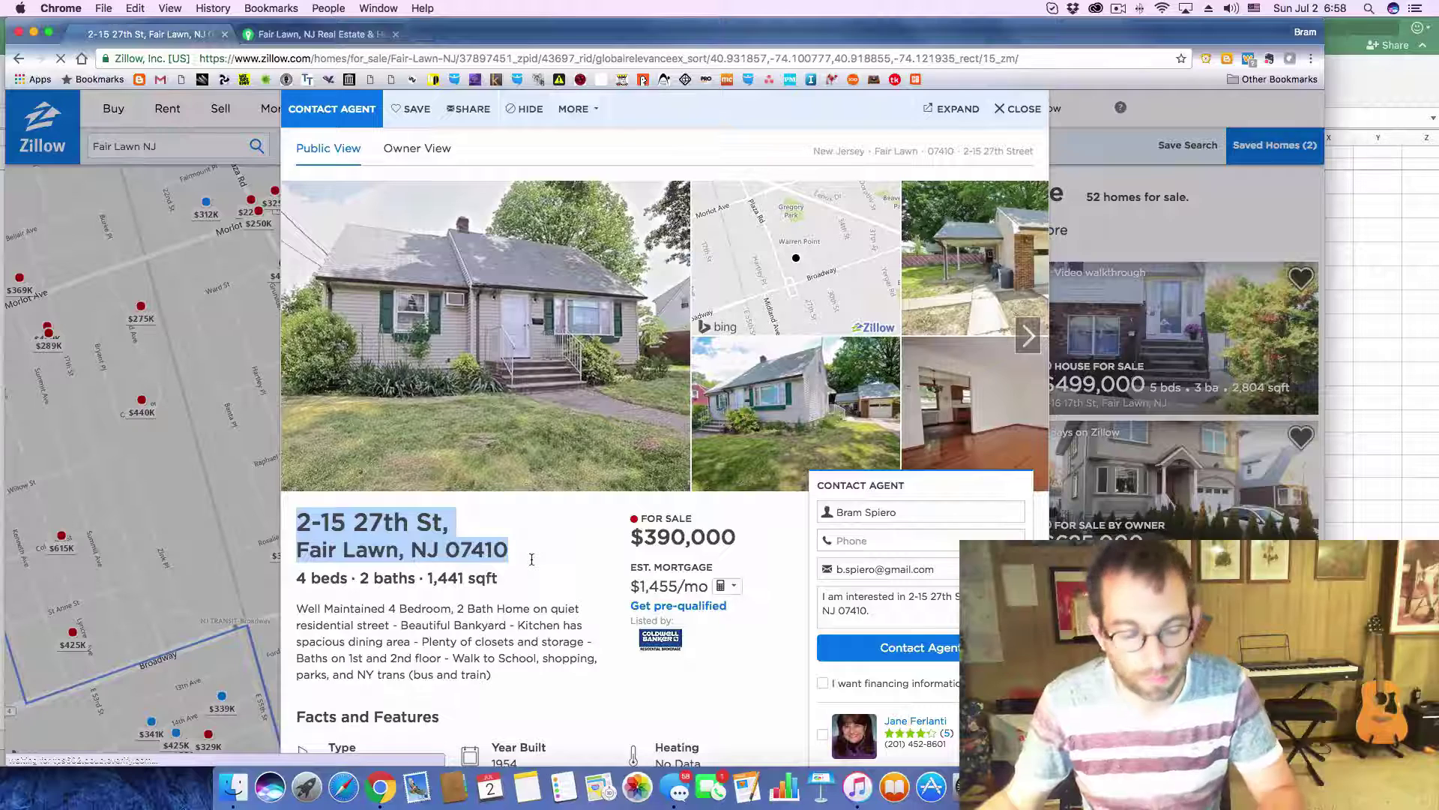
key(super+Tab)
click(221, 602)
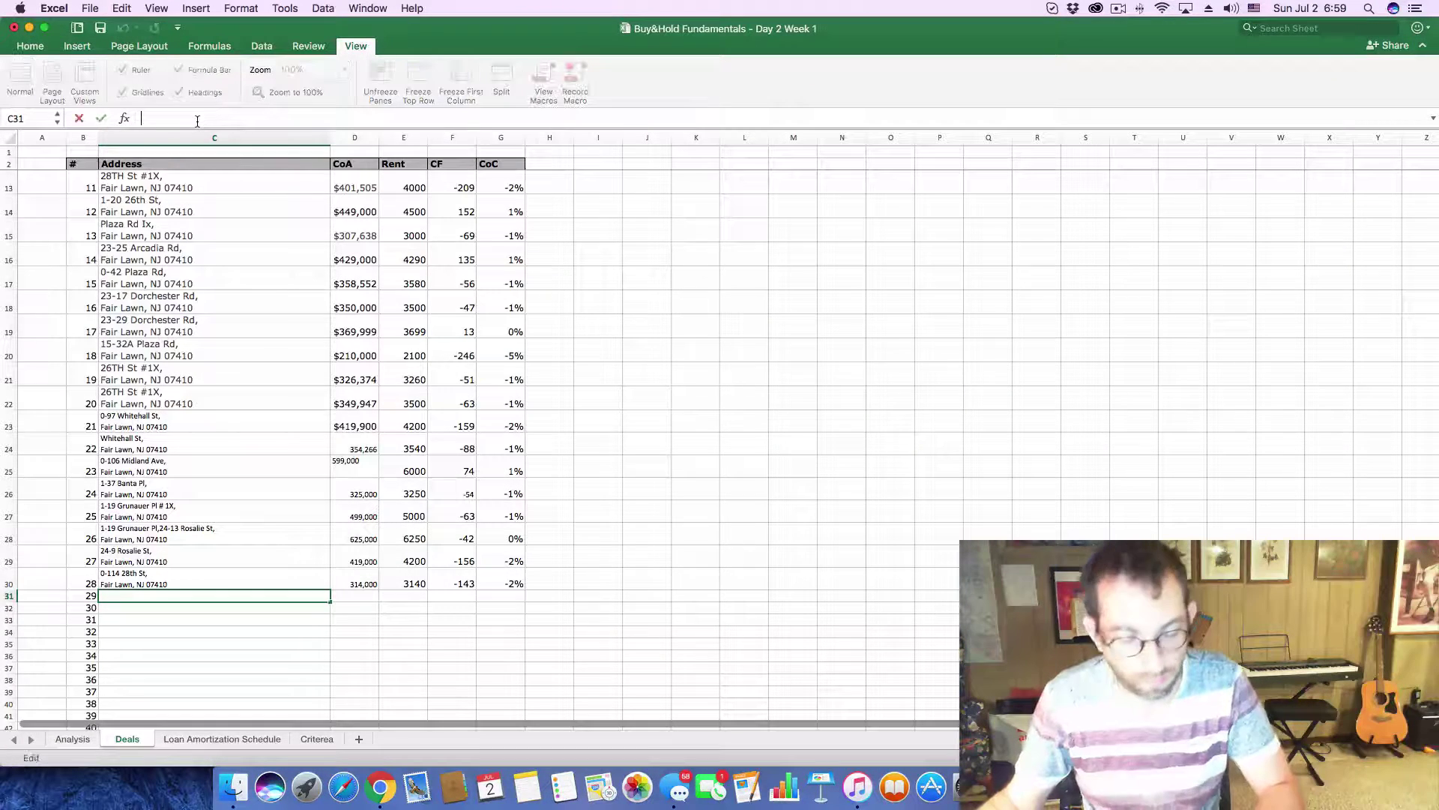
key(super+v)
key(Return)
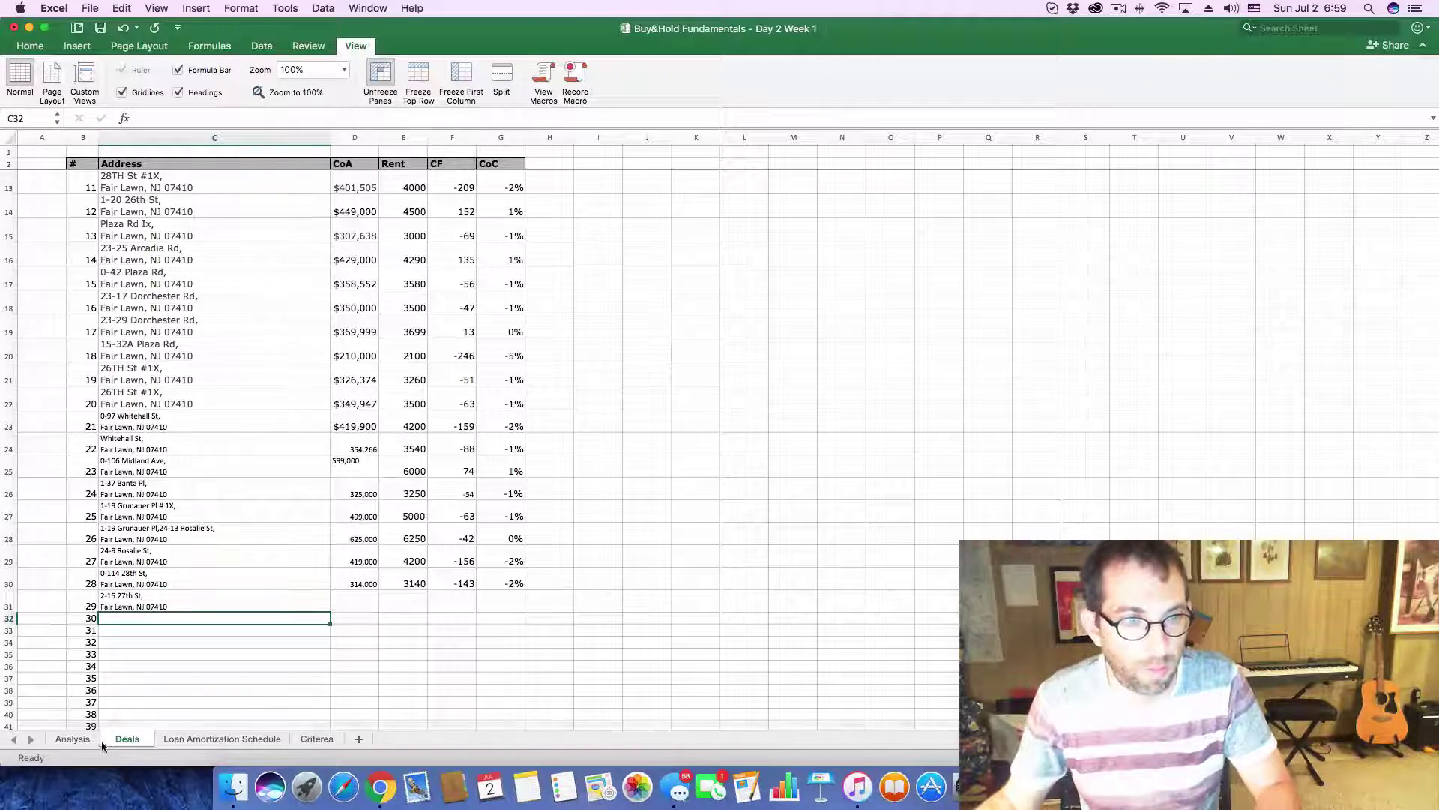
- Copy the 390,000 asking price from Zillow into D31 as plain text
key(super+Tab)
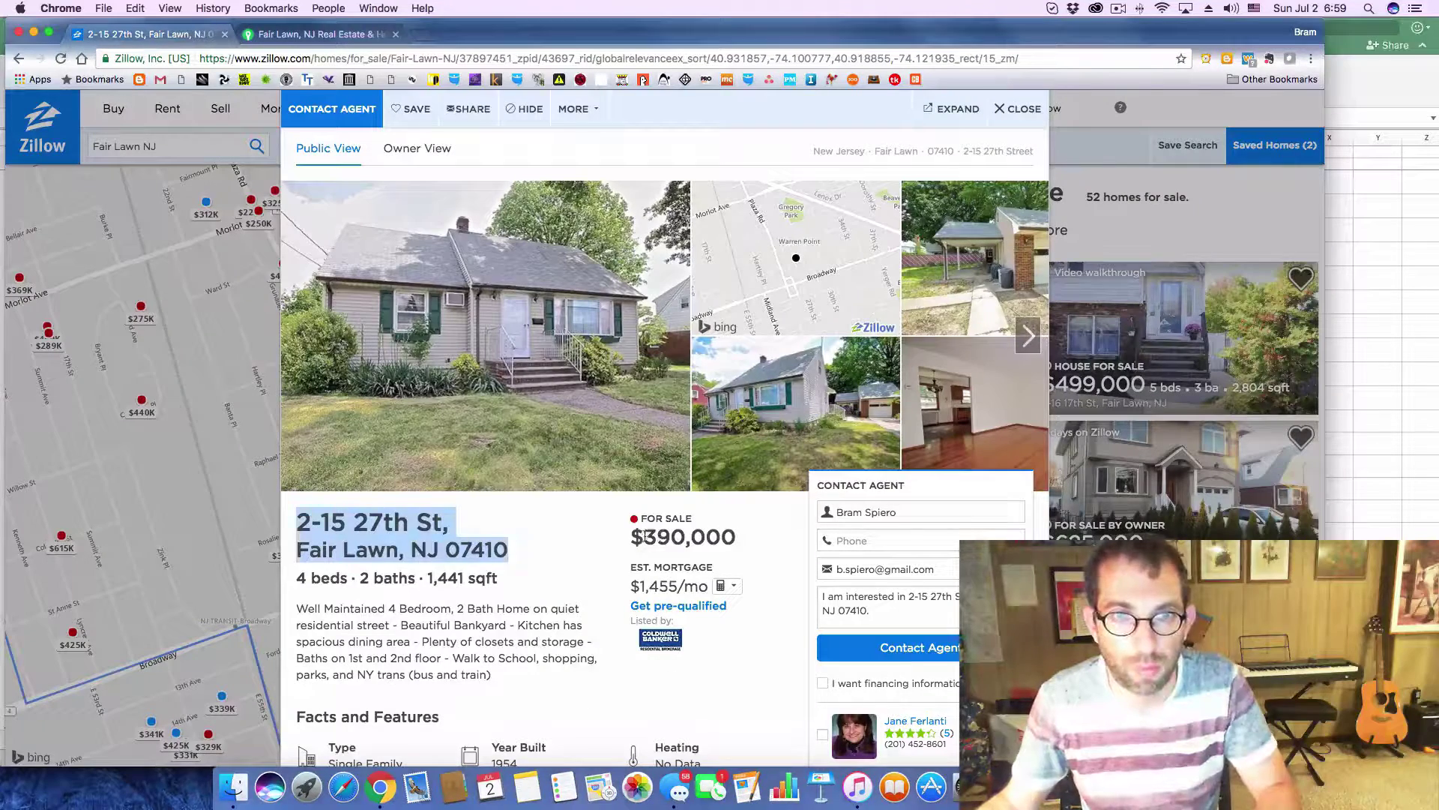
drag(646, 535, 762, 541)
key(super+c)
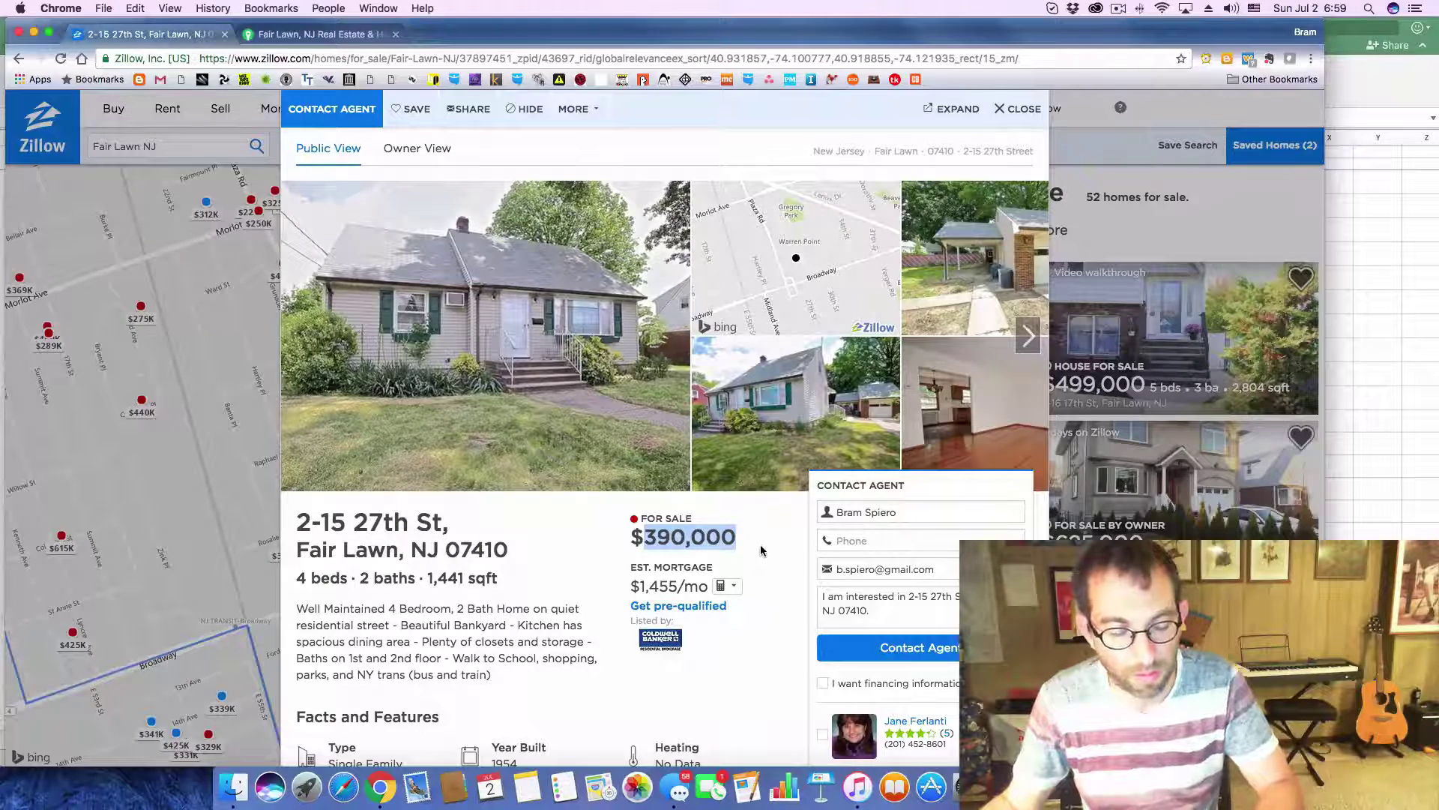
key(super+Tab)
click(344, 603)
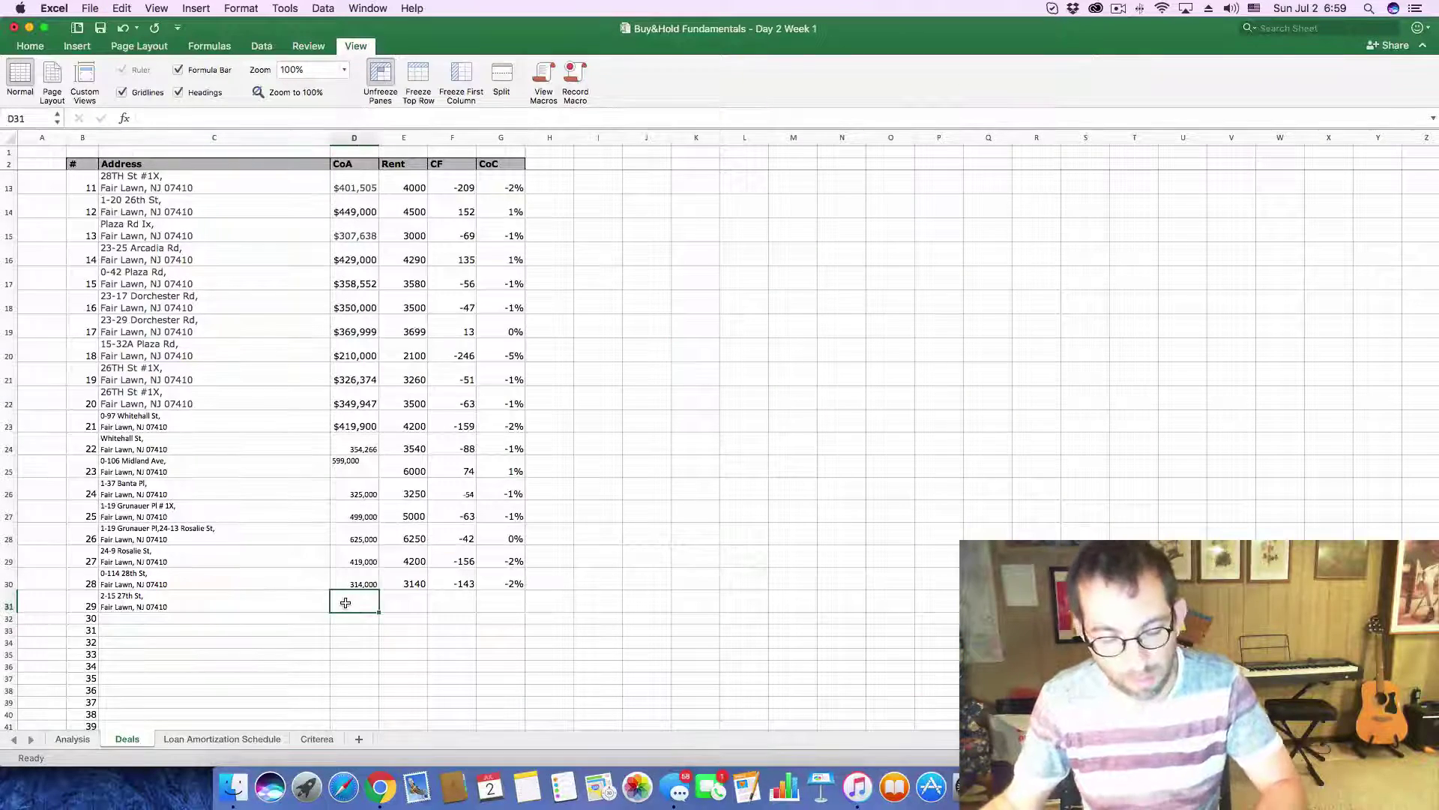
key(super+v)
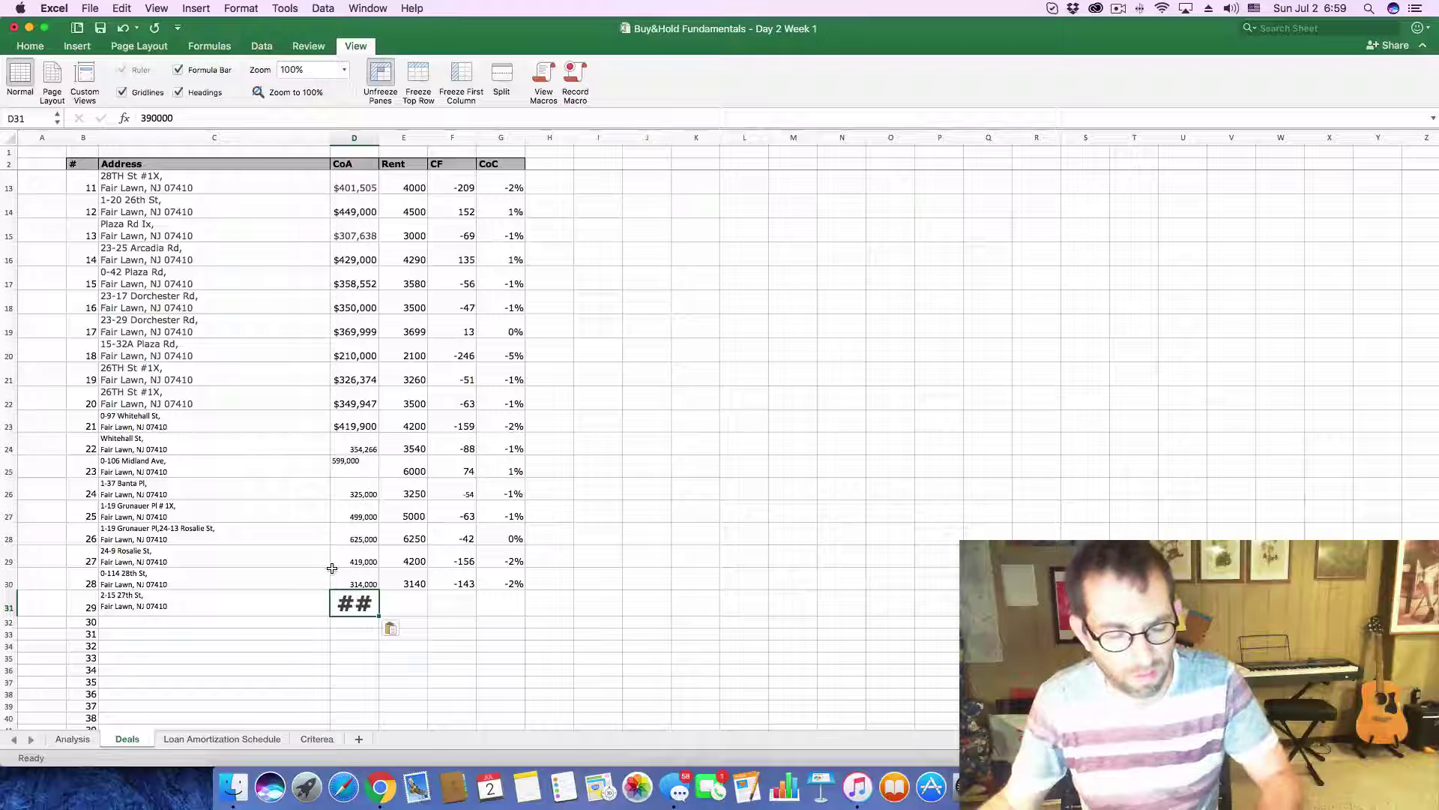
key(super+z)
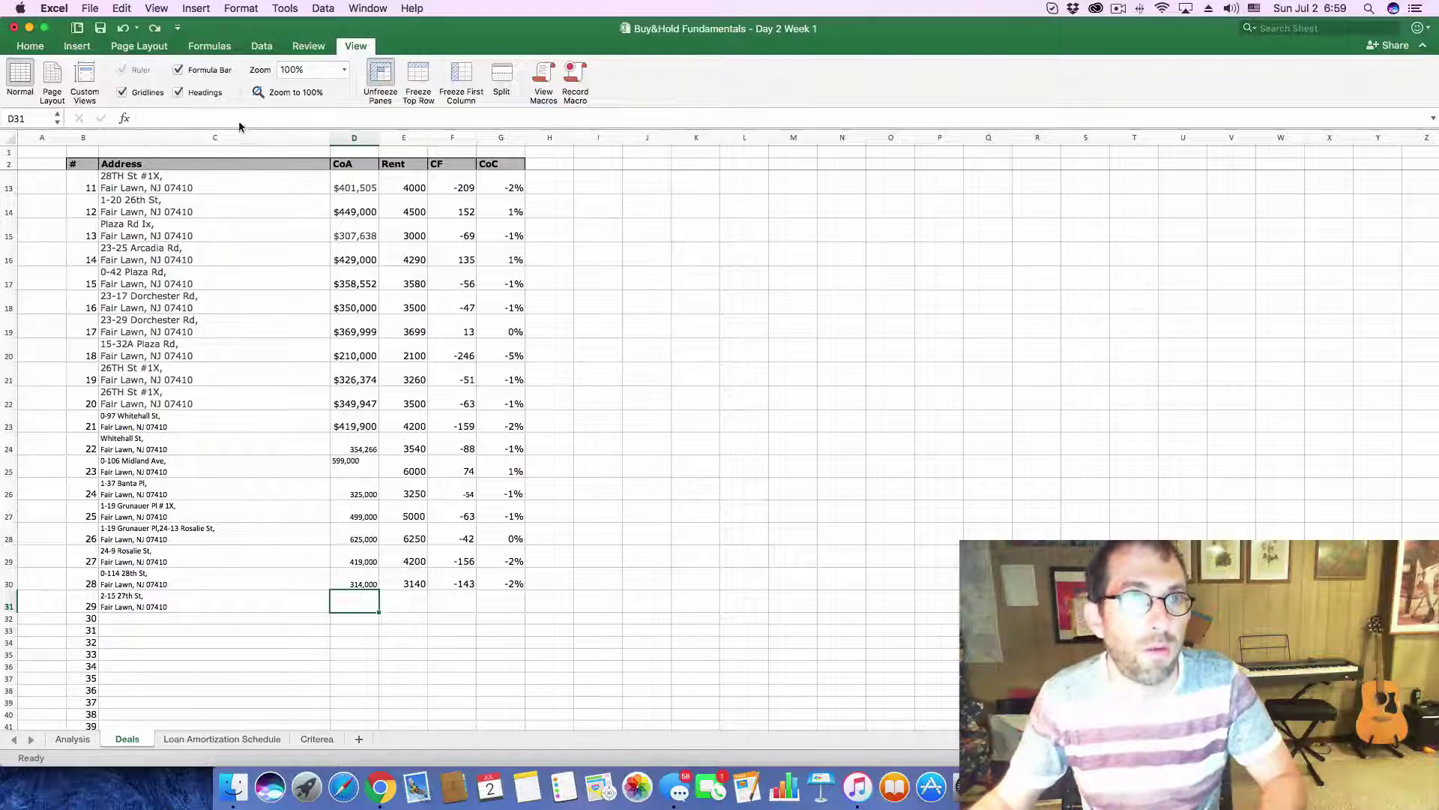
click(230, 120)
key(super+v)
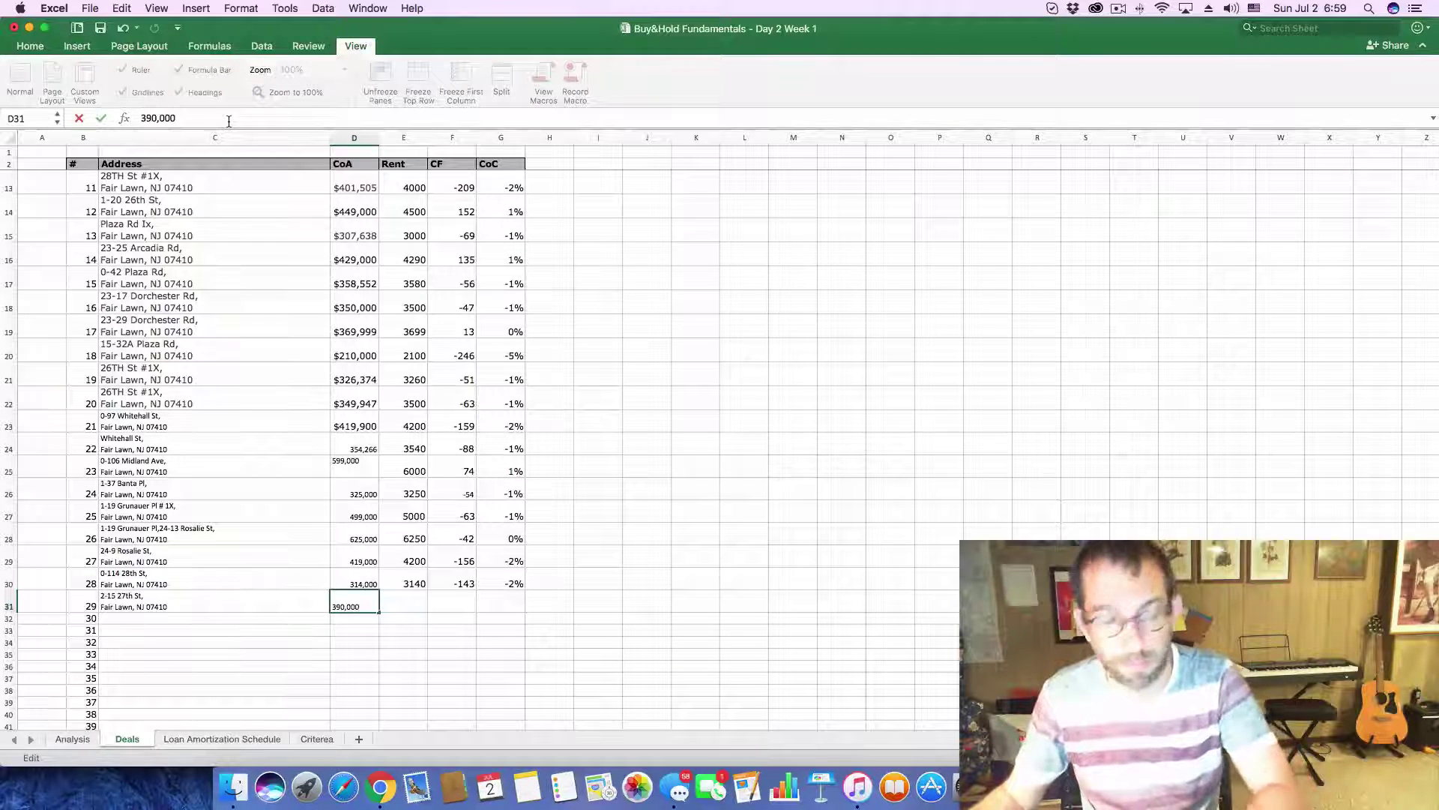
key(Return)
- Enter 3900 as the monthly rent for deal 29 in E31
click(410, 603)
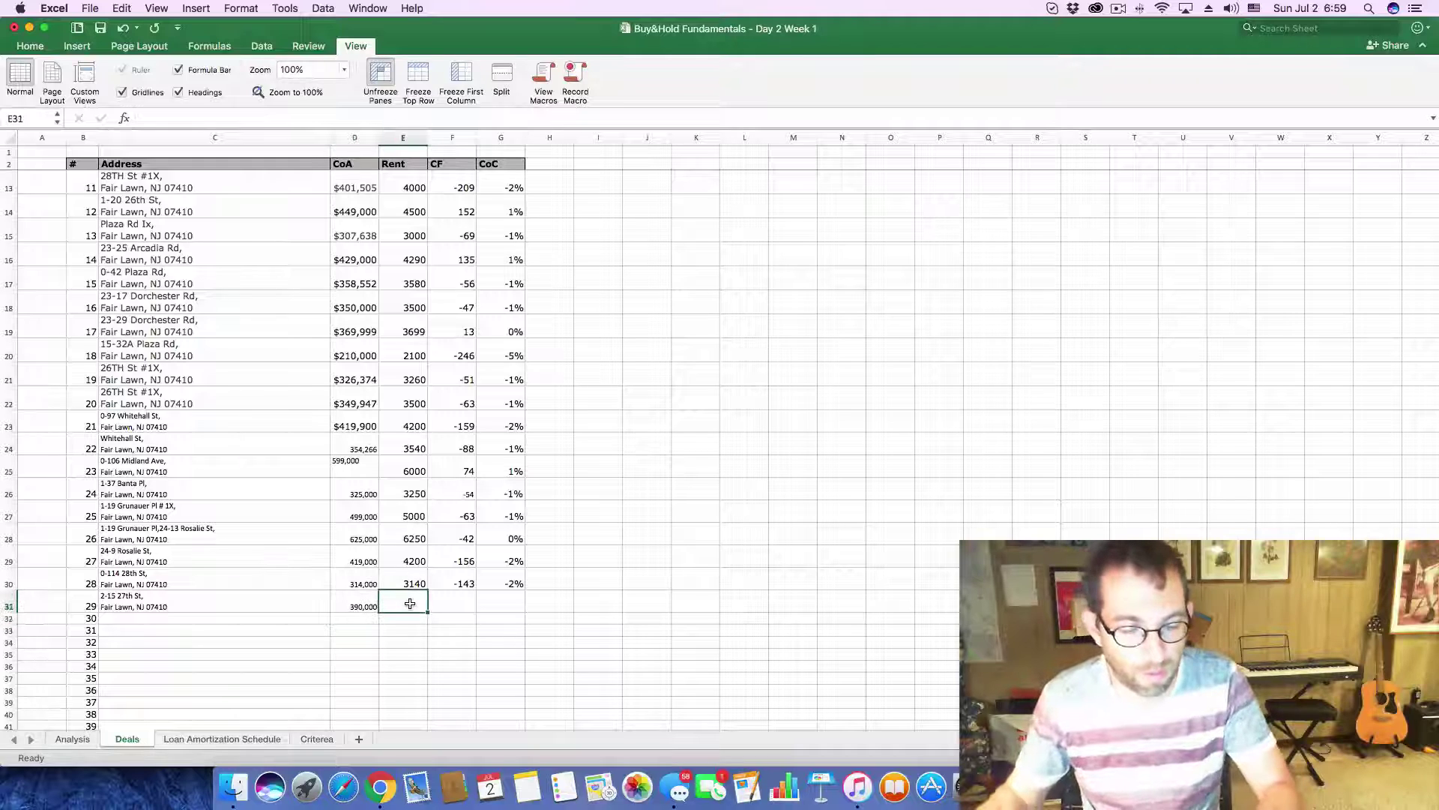
text(3900)
key(Return)
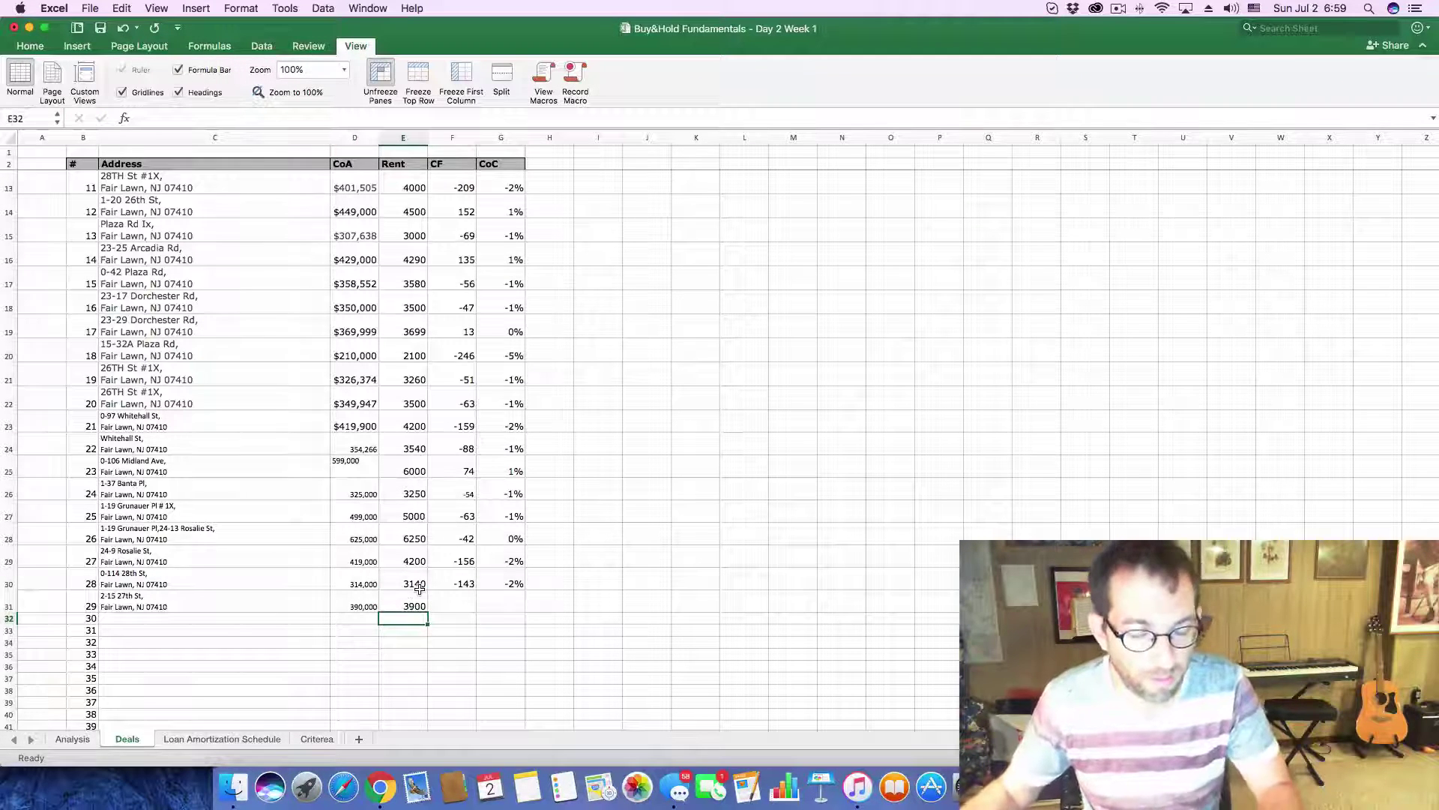
key(super+Tab)
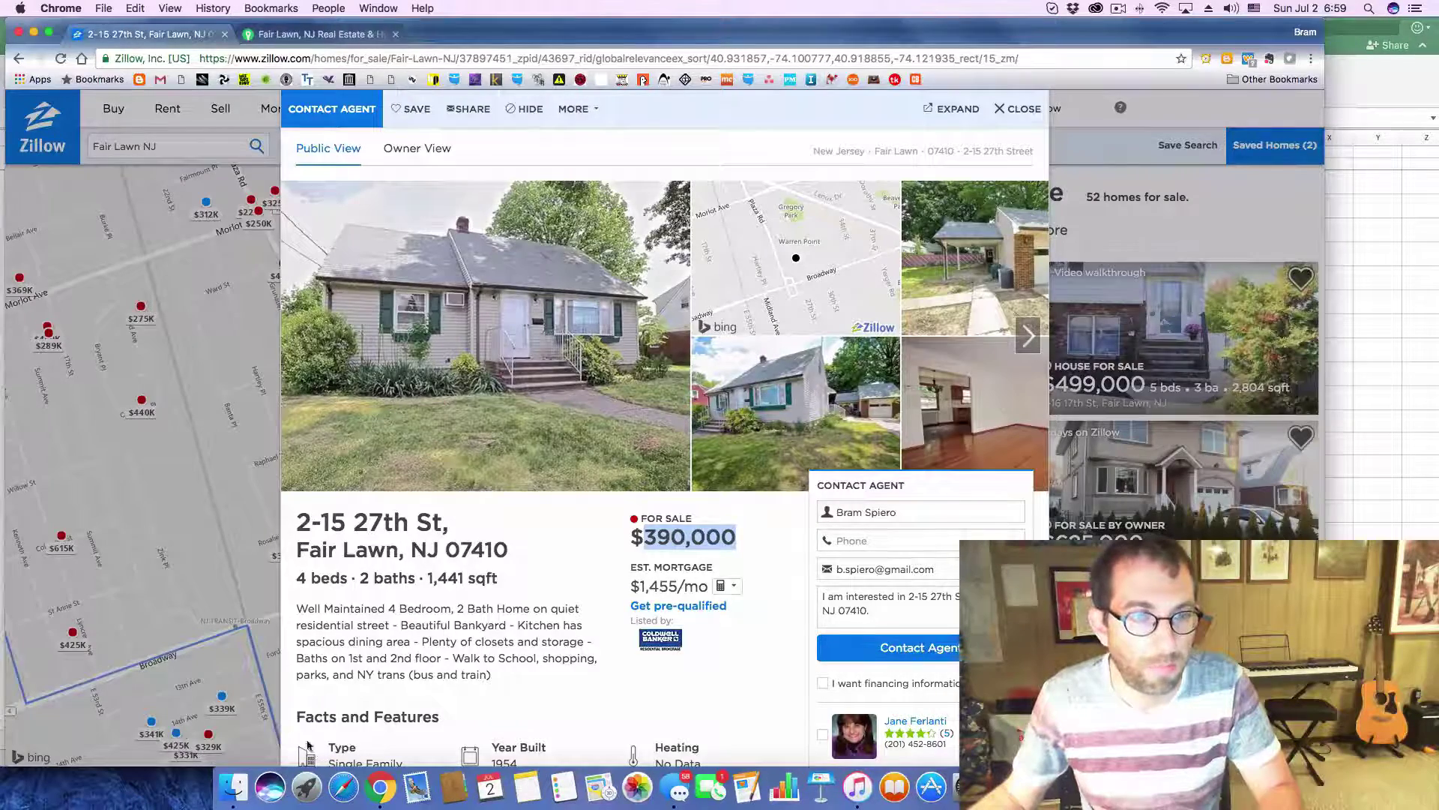
key(super+Tab)
- Set the Analysis sheet's purchase price to $390,000 and monthly gross income to 3,900
click(57, 736)
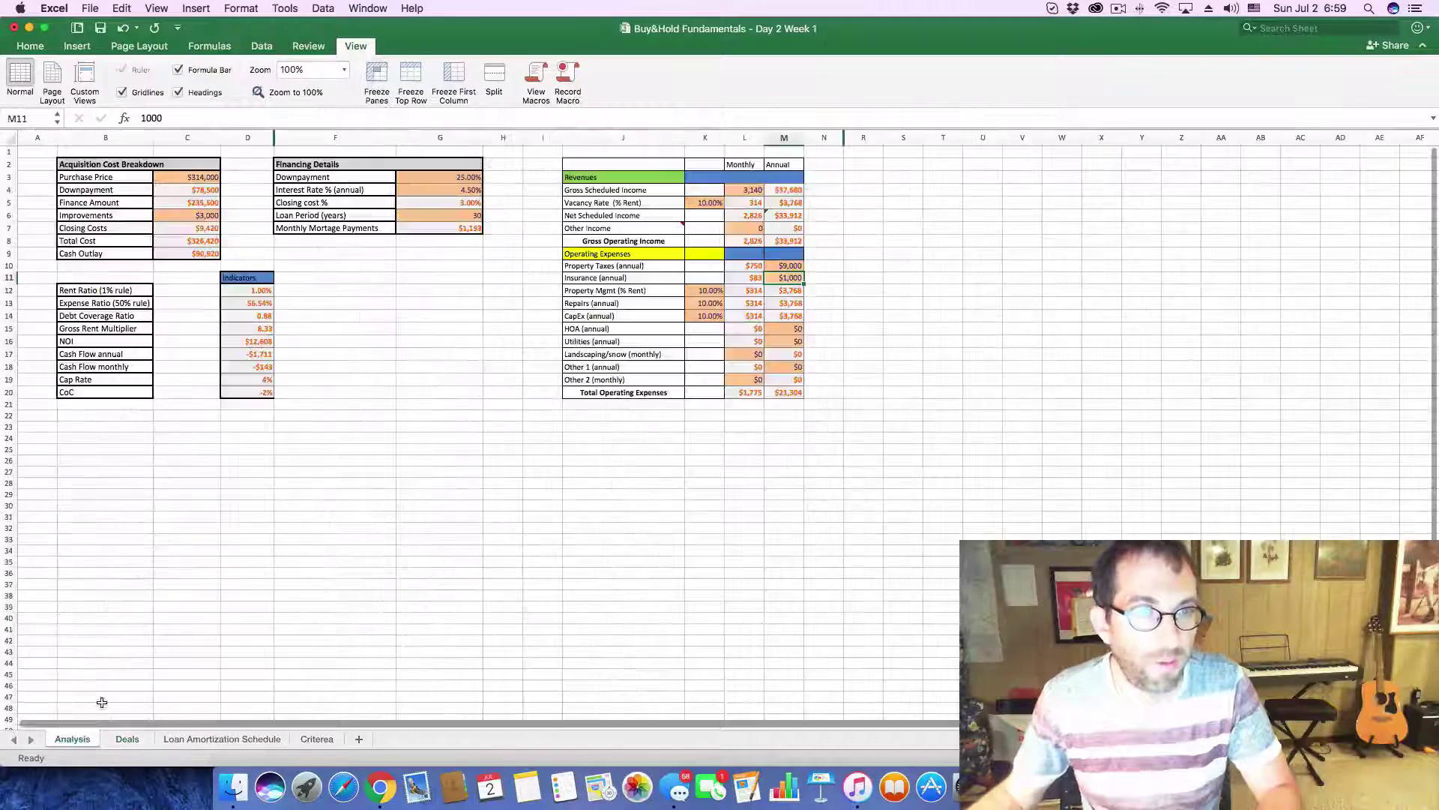
click(191, 178)
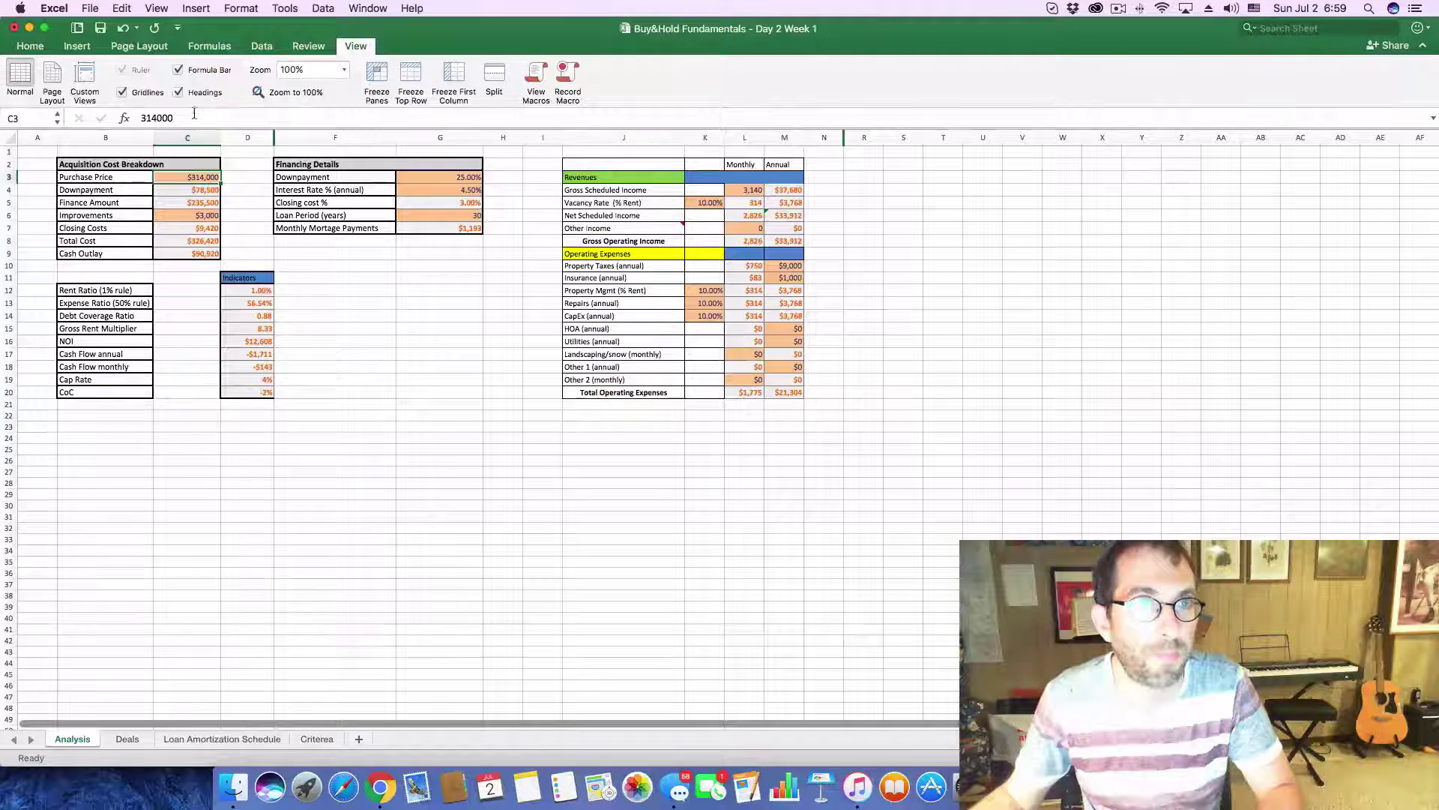
drag(194, 113, 74, 118)
text(390,000)
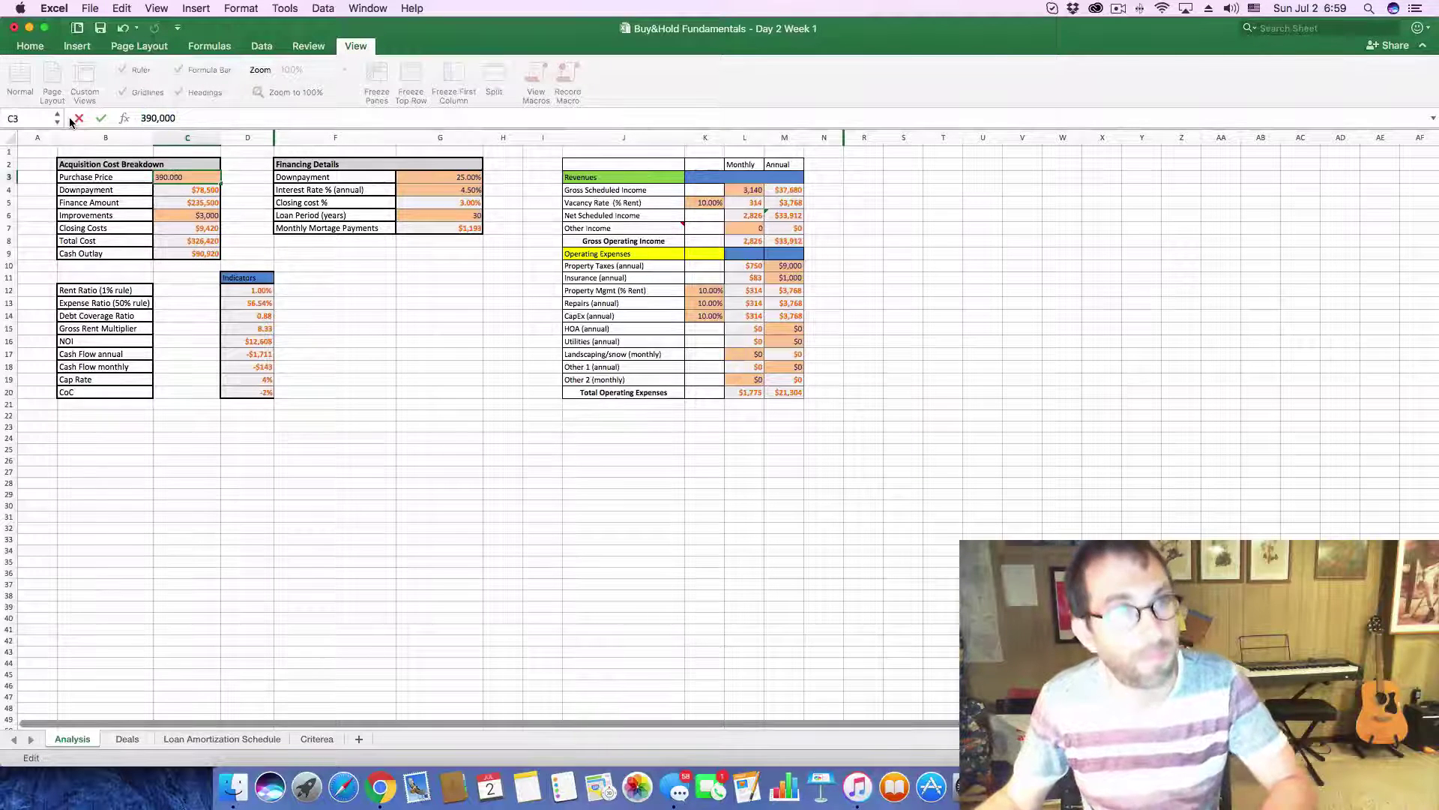
key(Return)
click(742, 192)
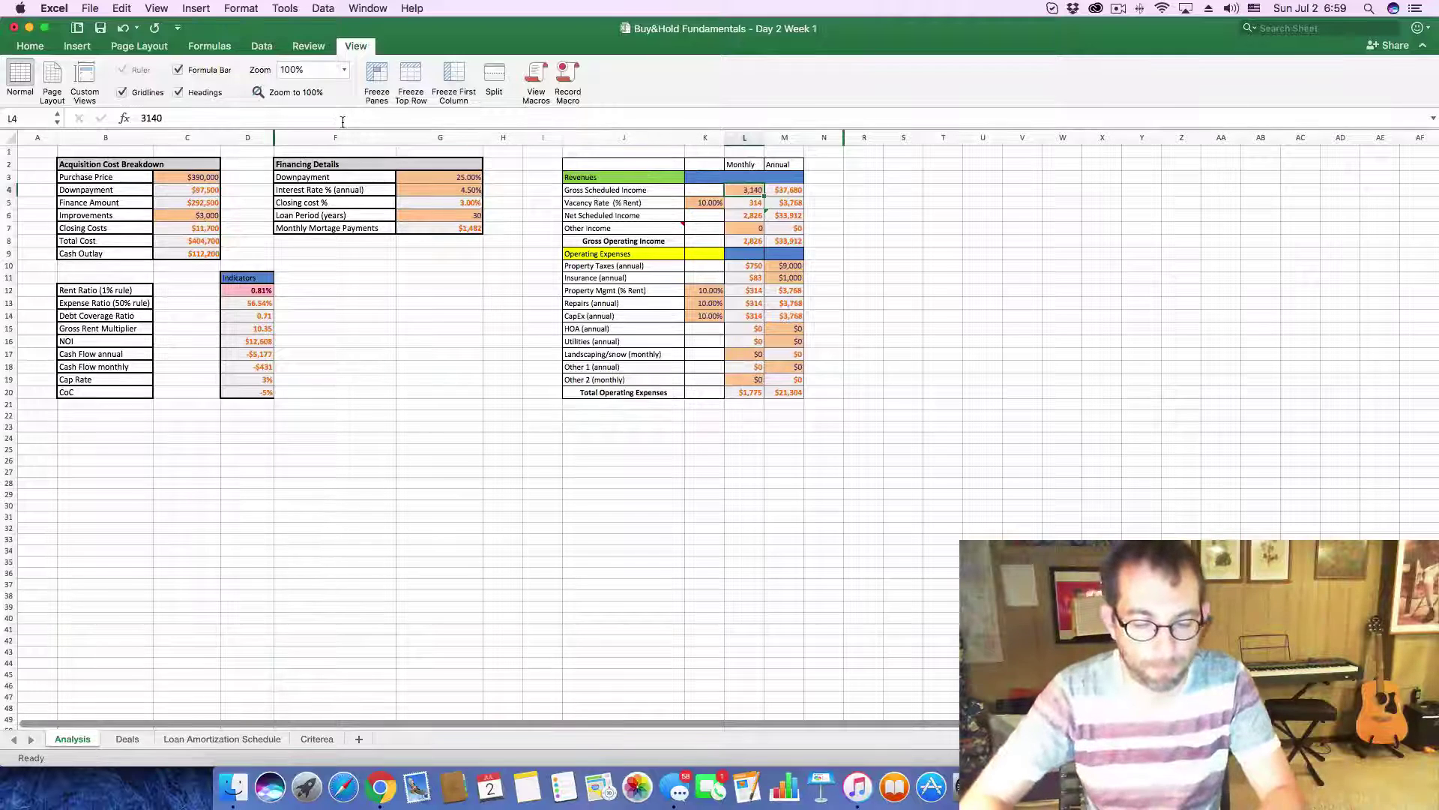
text(3,9)
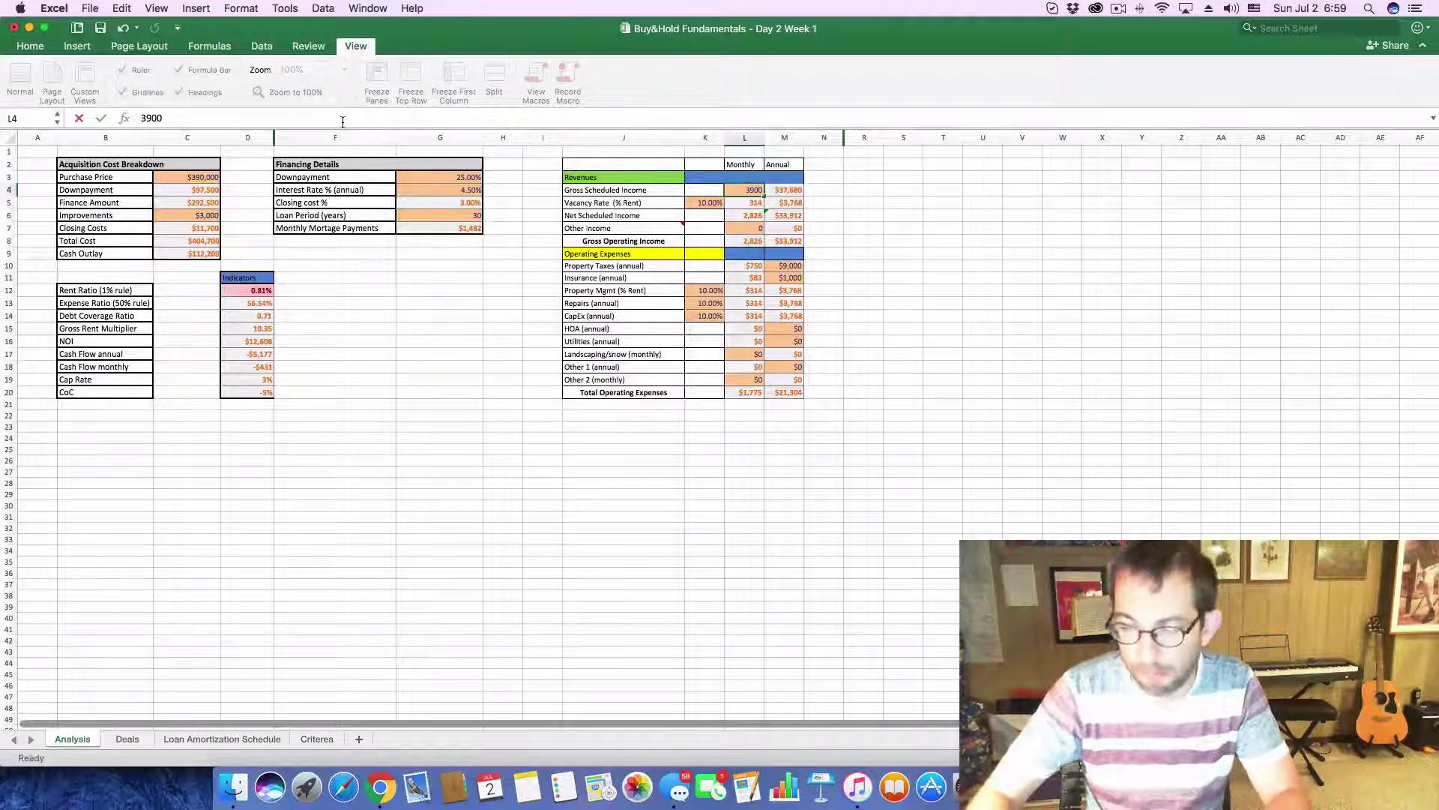
text(00)
key(Return)
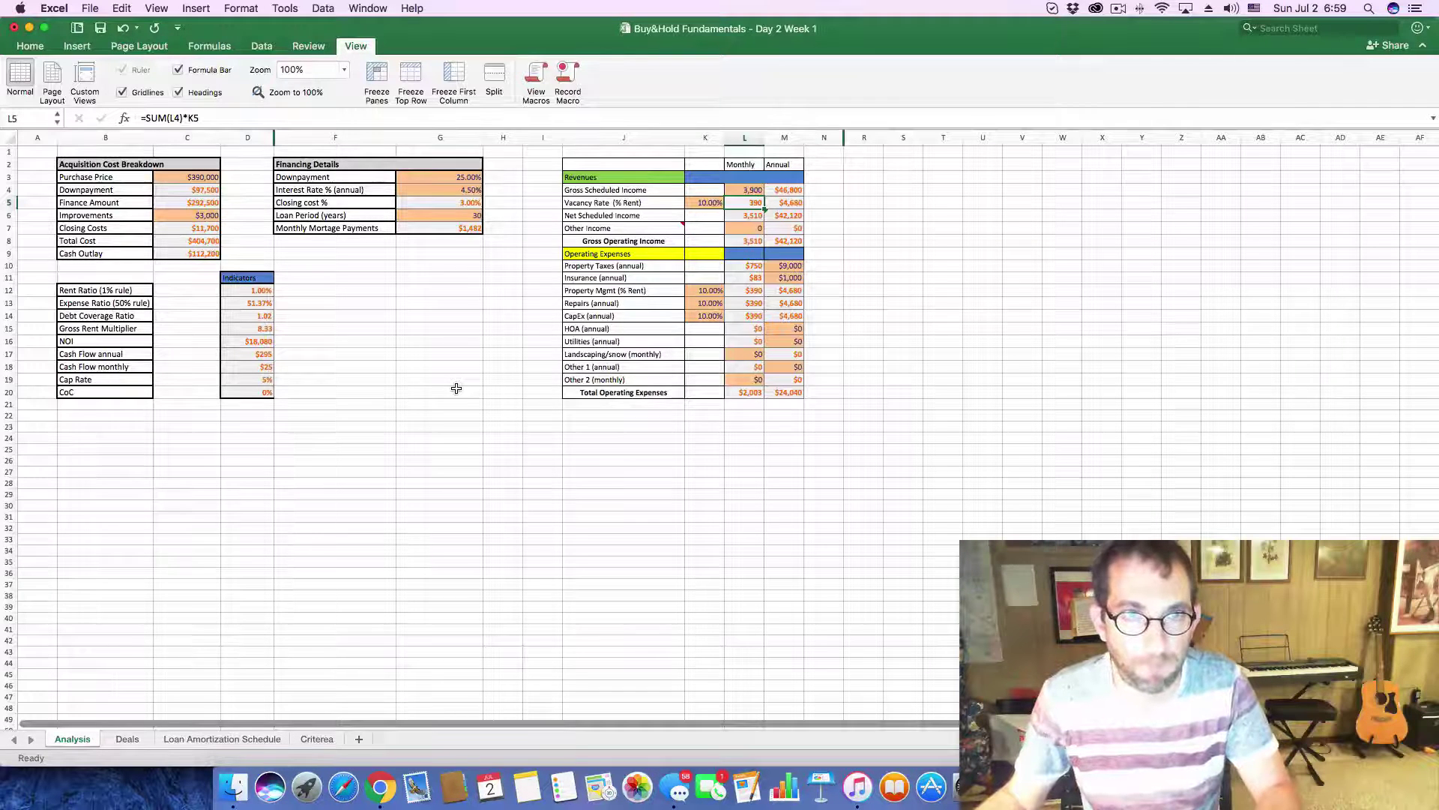
click(456, 388)
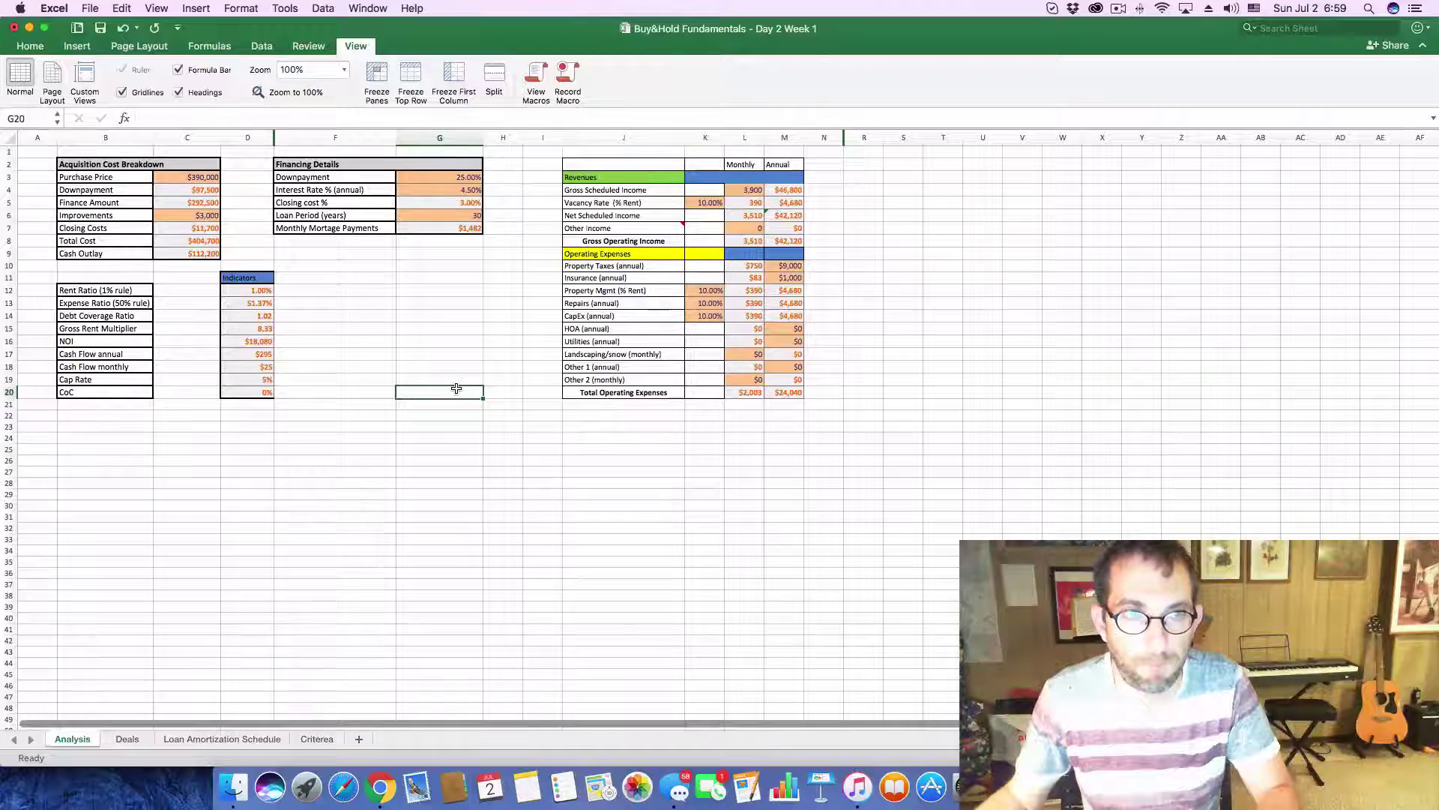
key(super+Tab)
scroll(571, 597, down, 6)
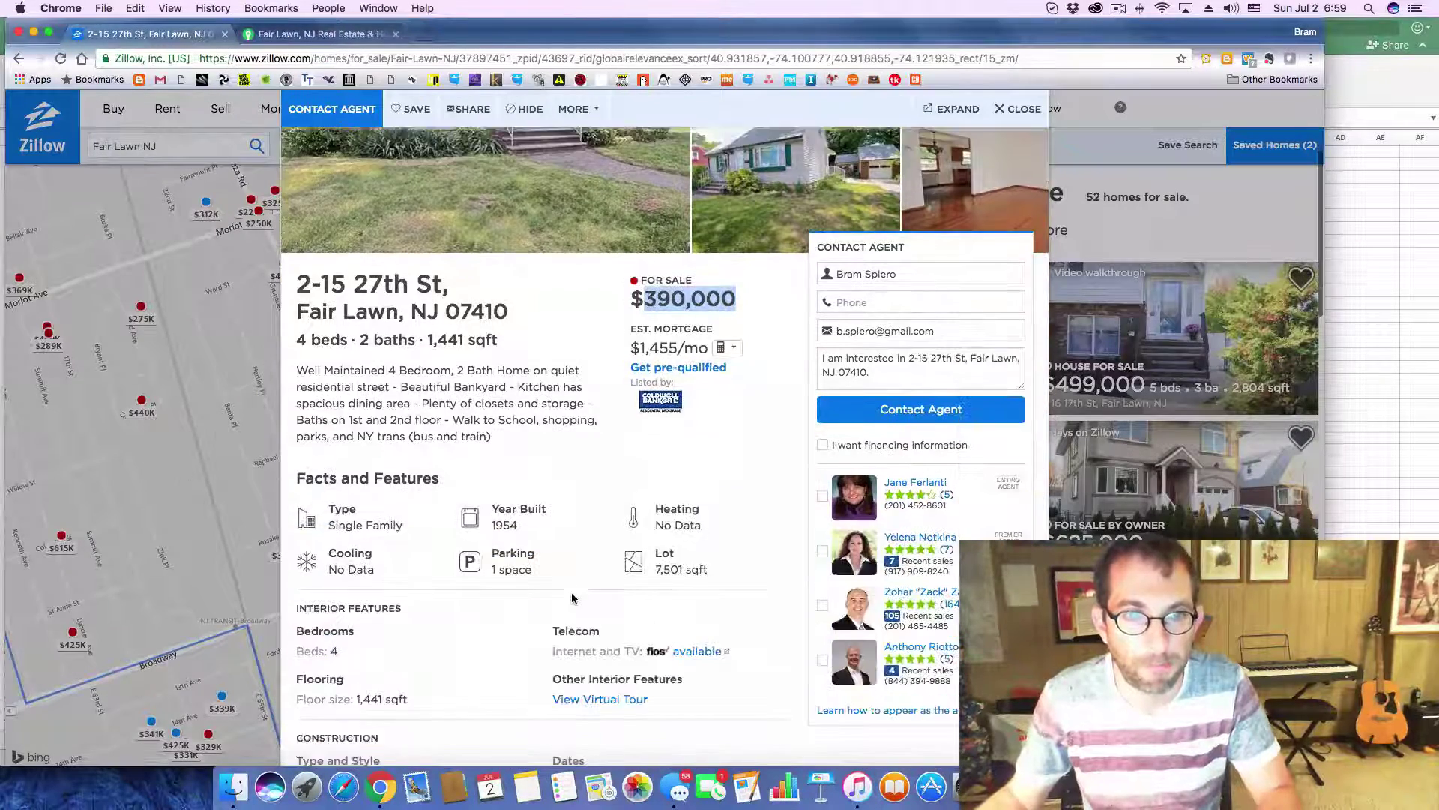
click(777, 509)
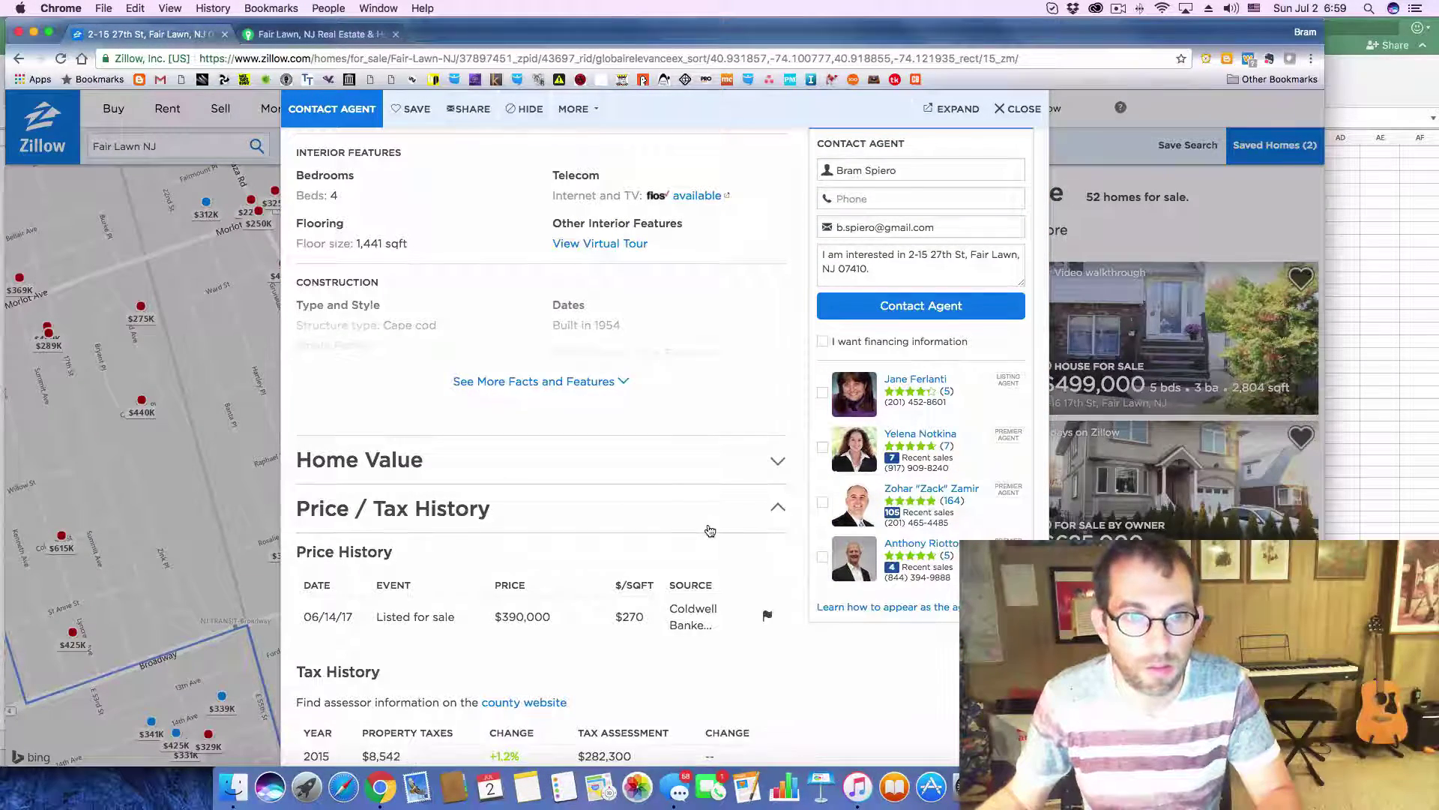
scroll(709, 531, down, 2)
- Enter $8,500 as the annual property taxes in Analysis cell M10
key(super+Tab)
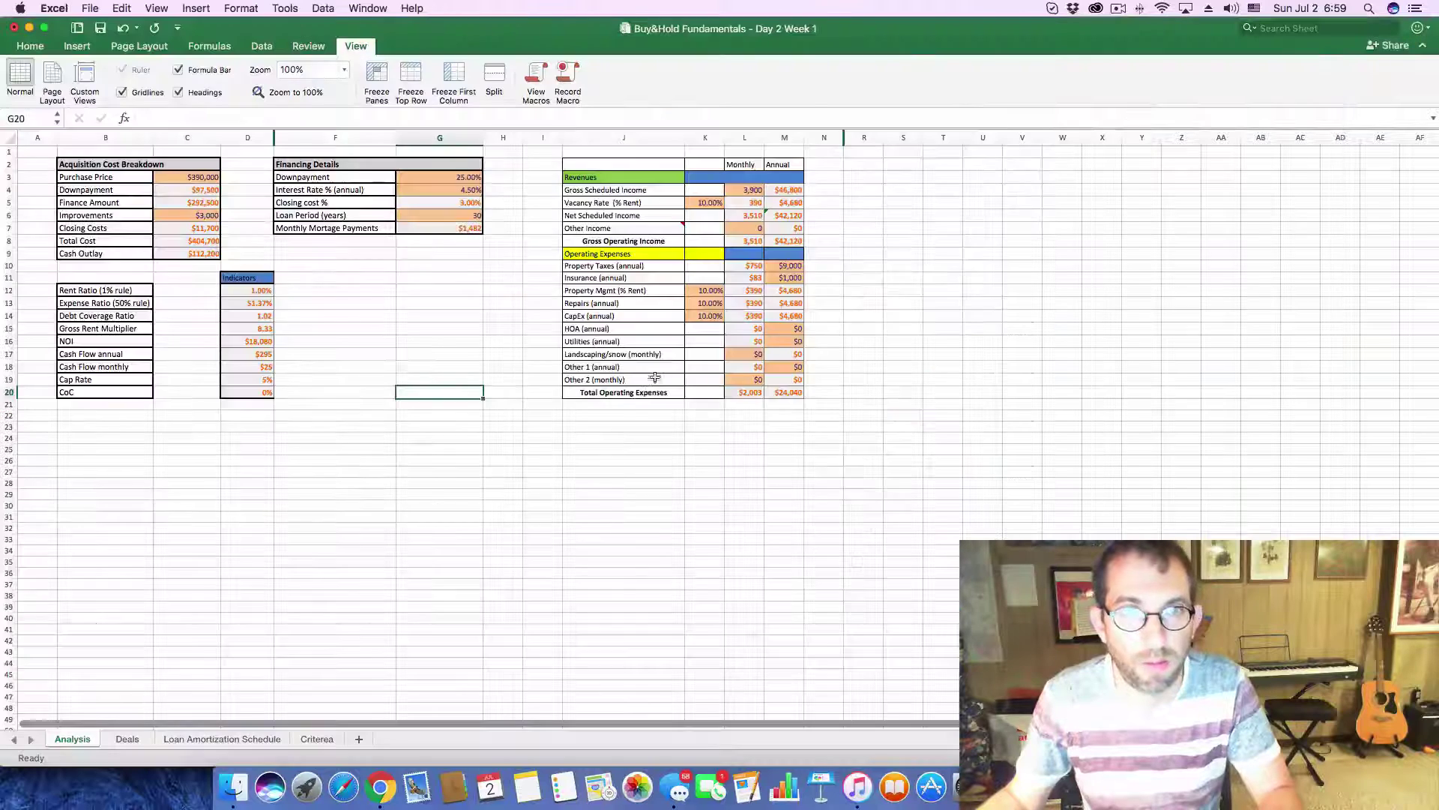
click(785, 268)
text(8)
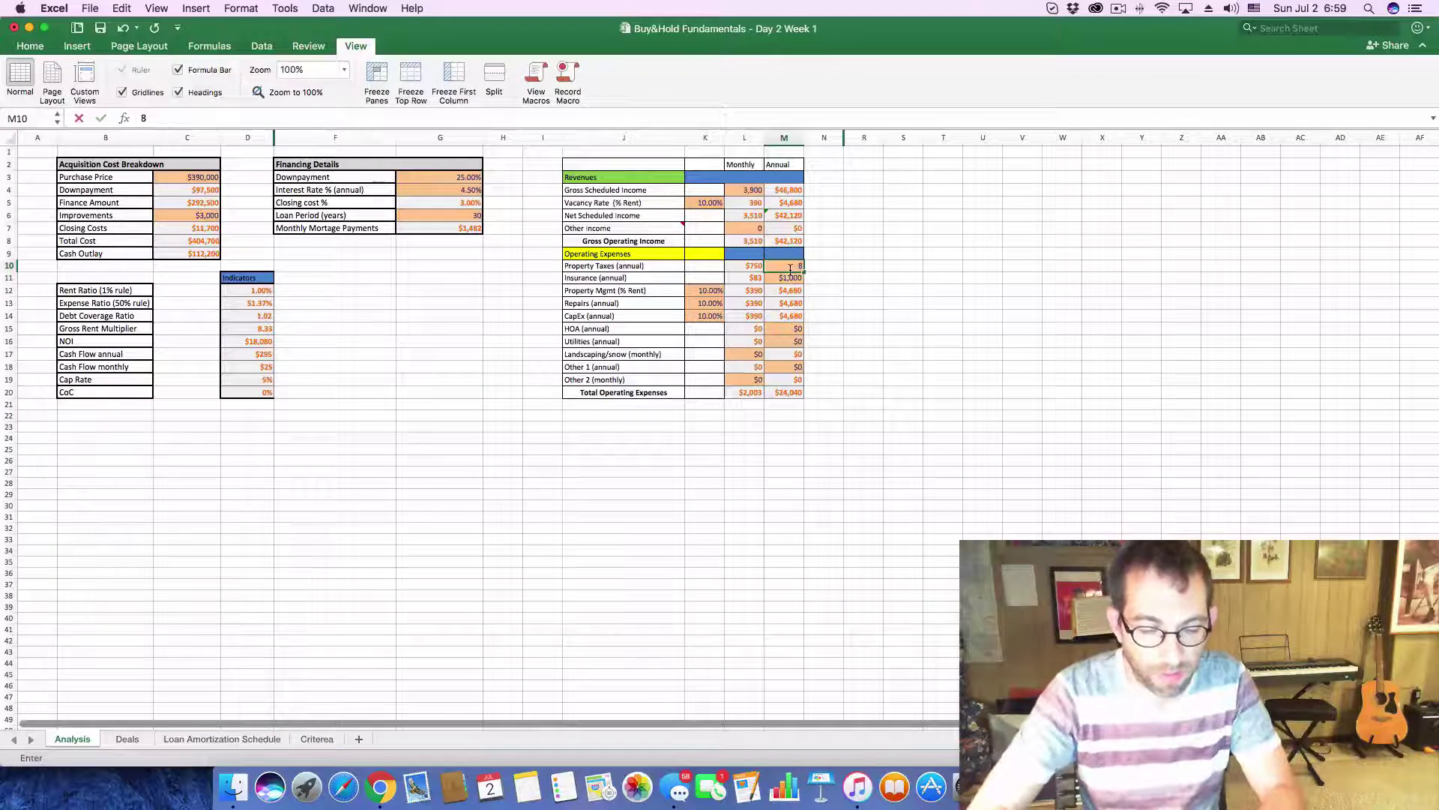
text(500)
key(Return)
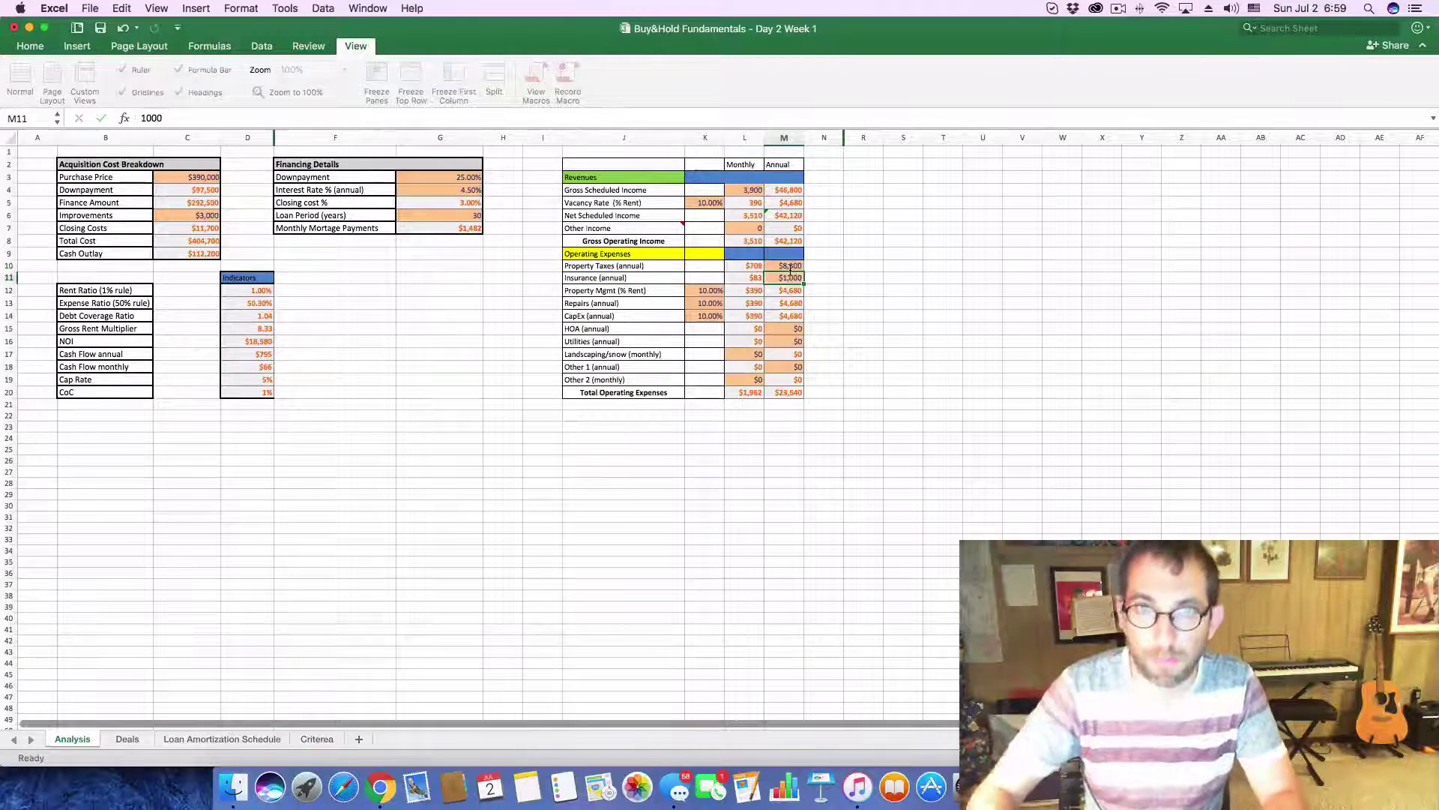
click(458, 378)
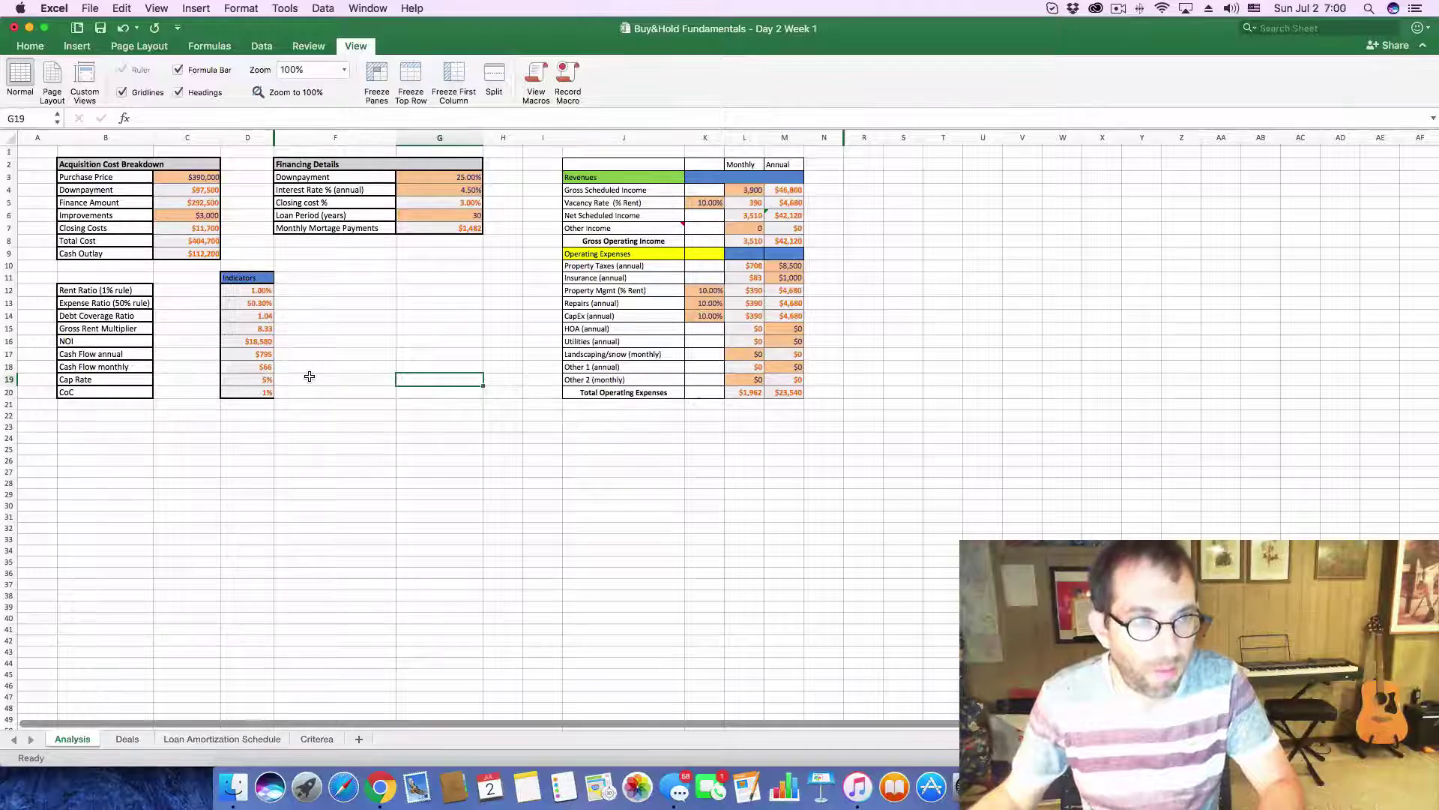
key(super+Tab)
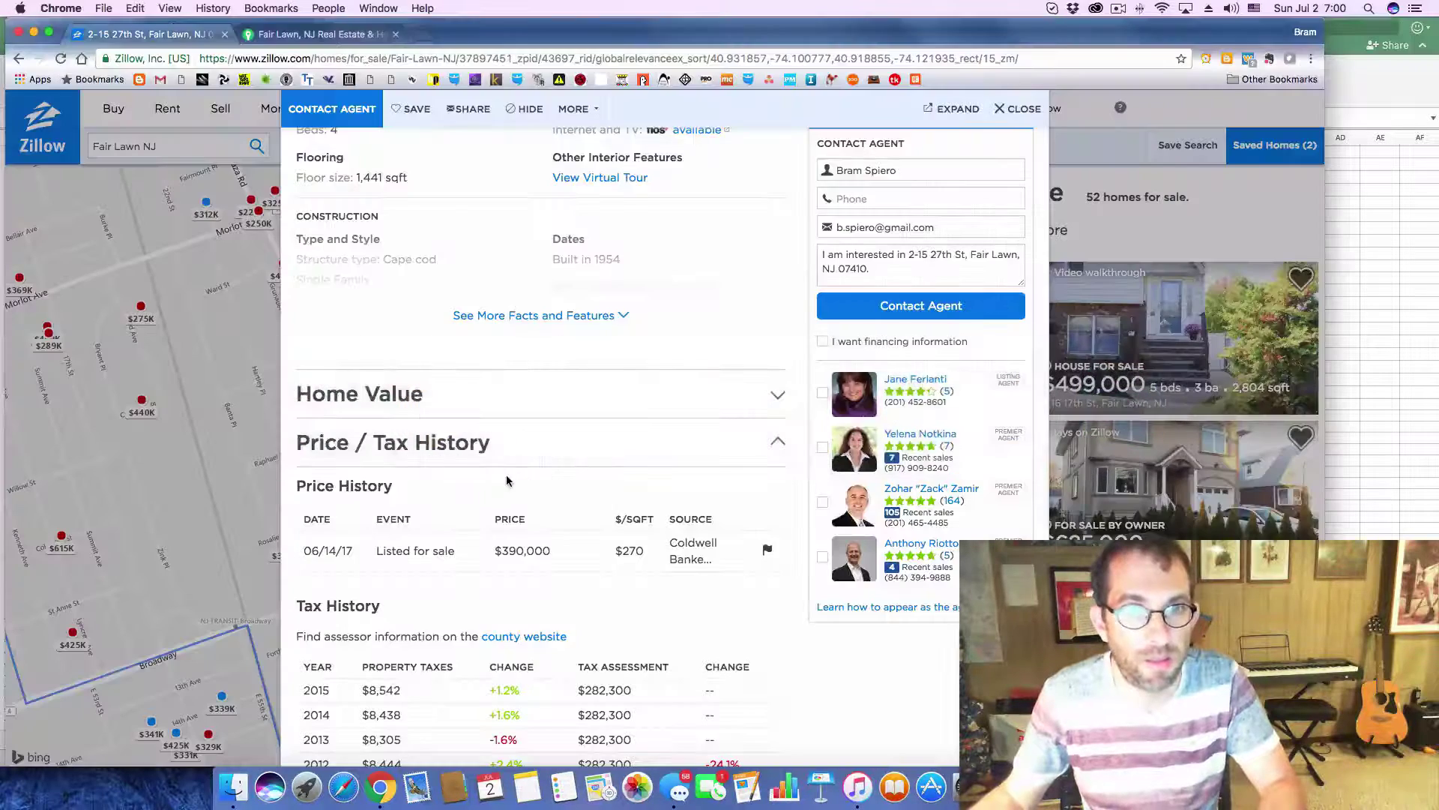
key(super+Tab)
- Fill in deal 29's cash flow 66 and CoC 1% on the Deals sheet
click(129, 739)
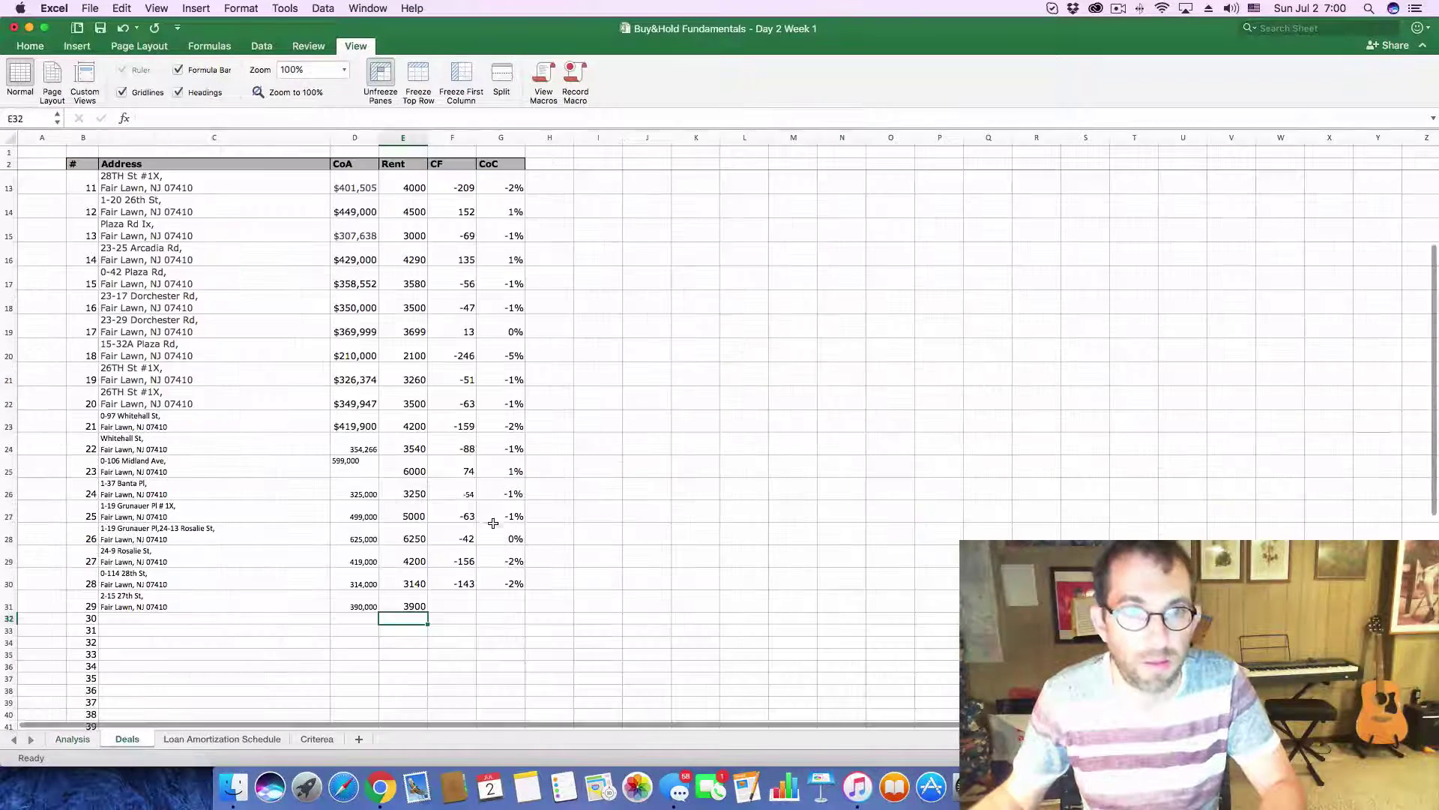
click(465, 601)
key(super+d)
click(509, 604)
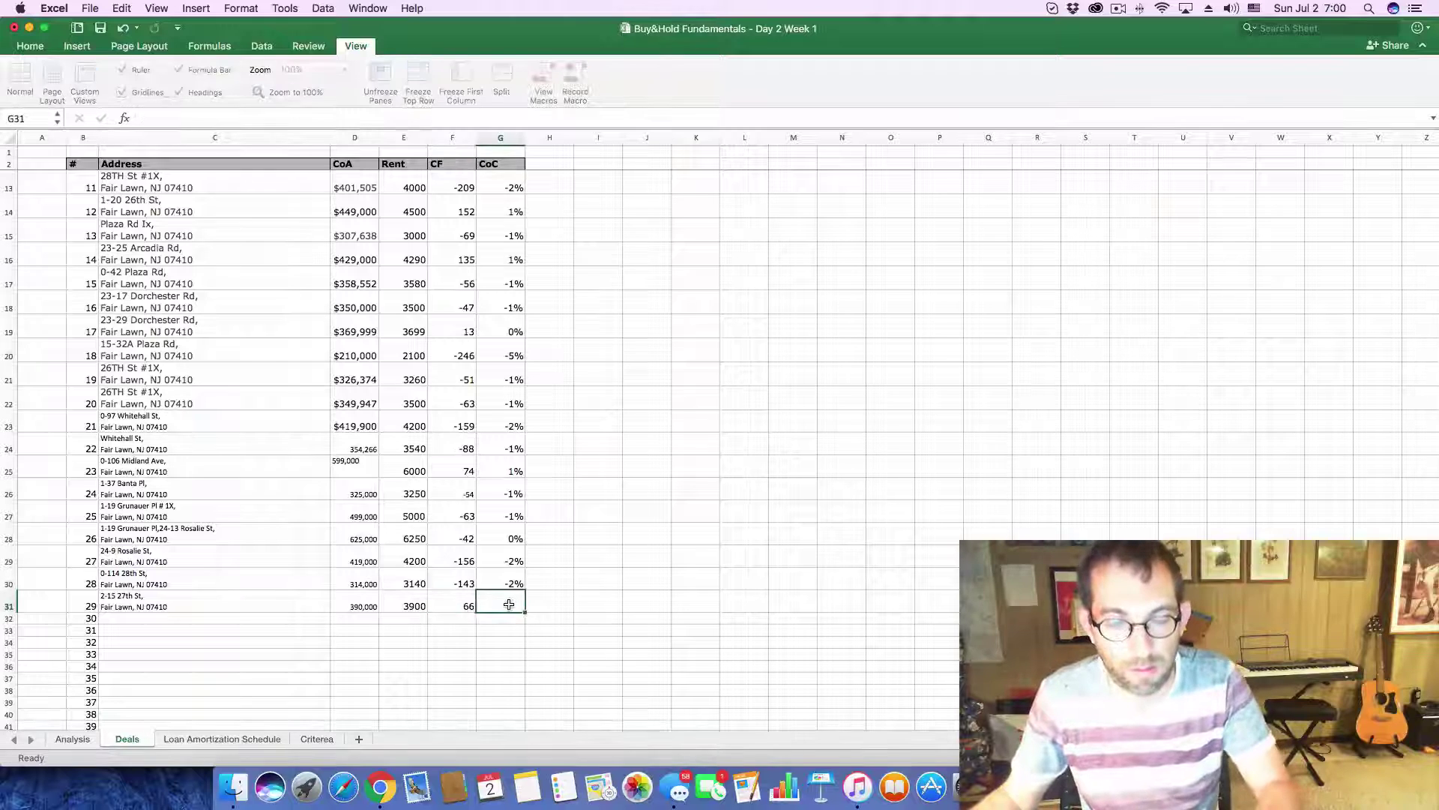
key(super+d)
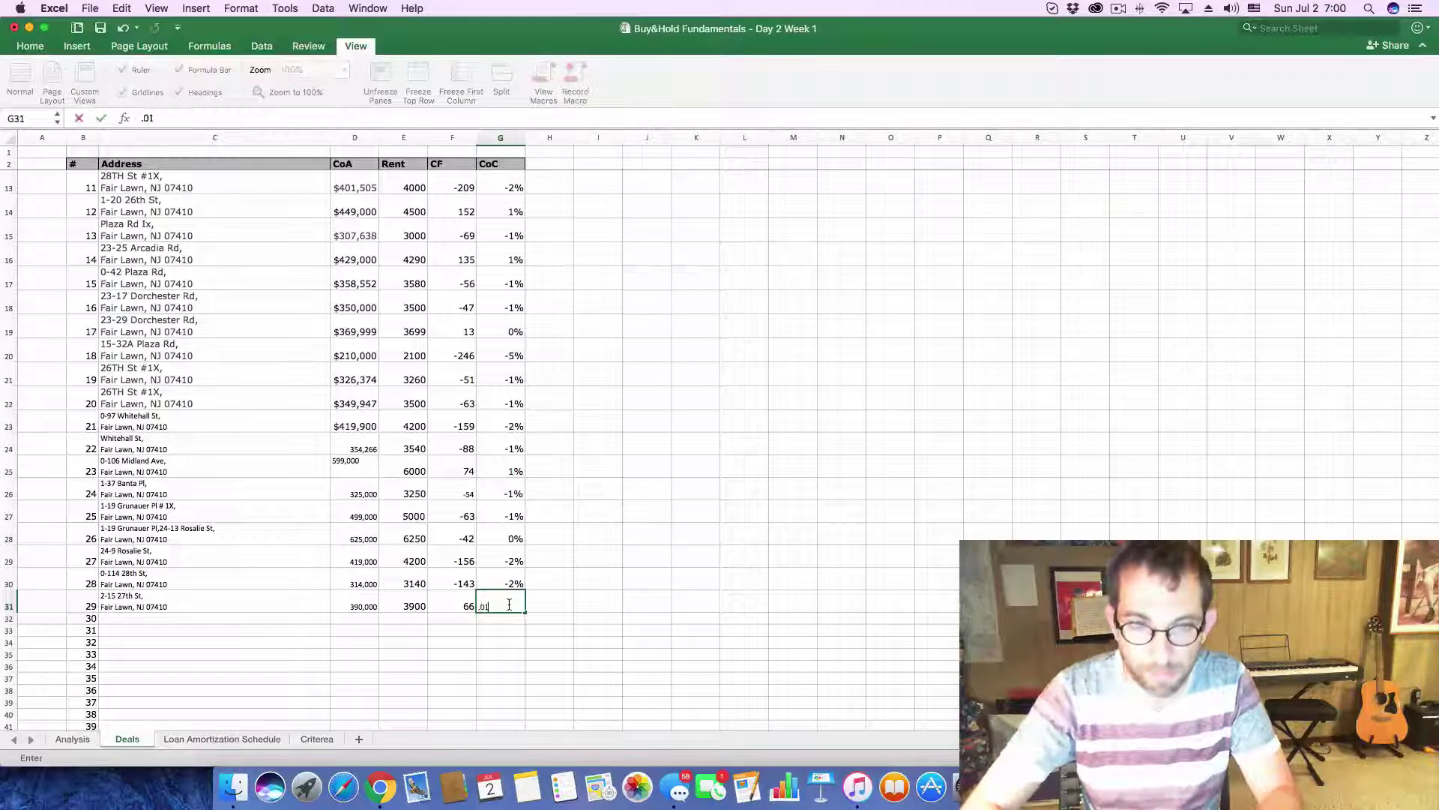
key(Return)
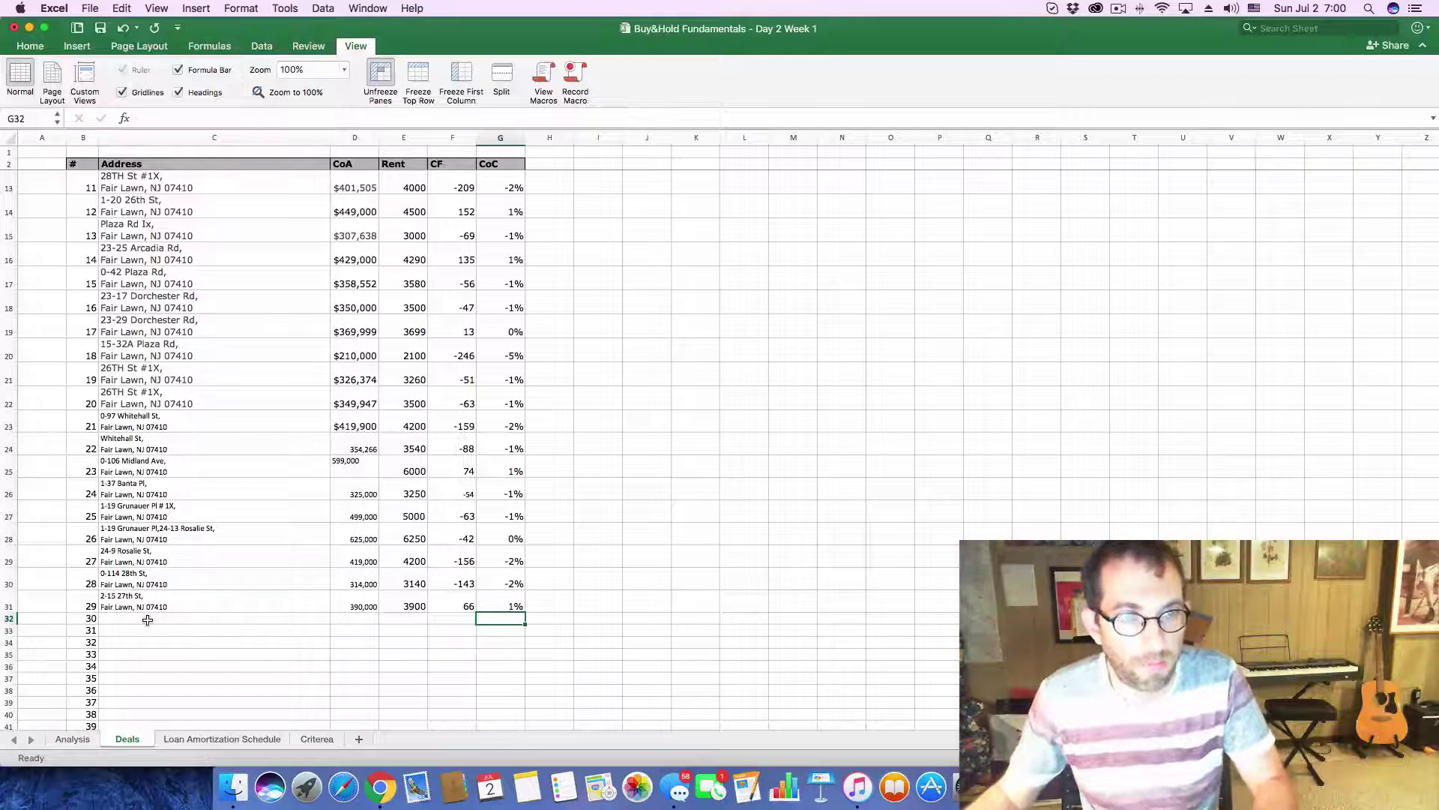
key(super+Tab)
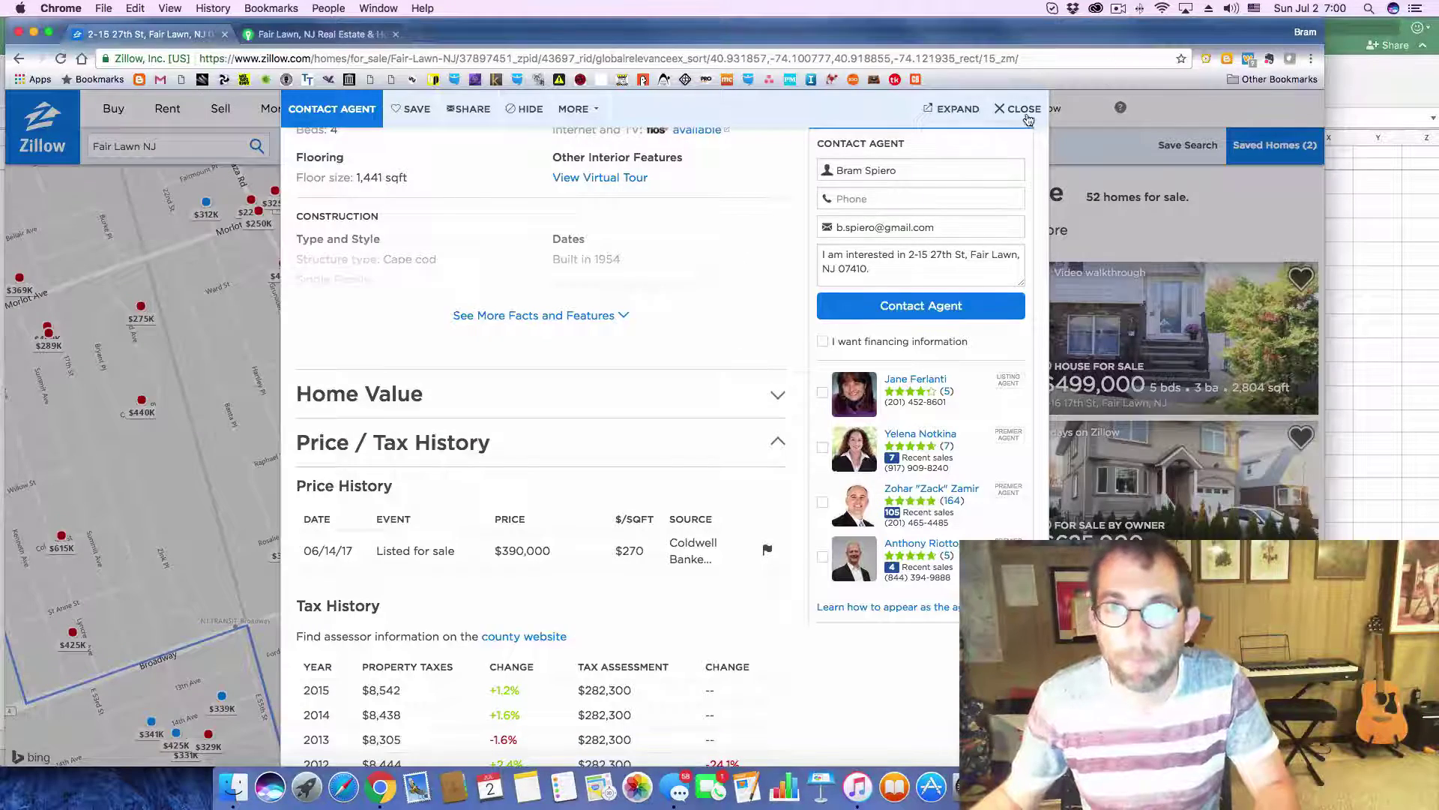
click(1023, 109)
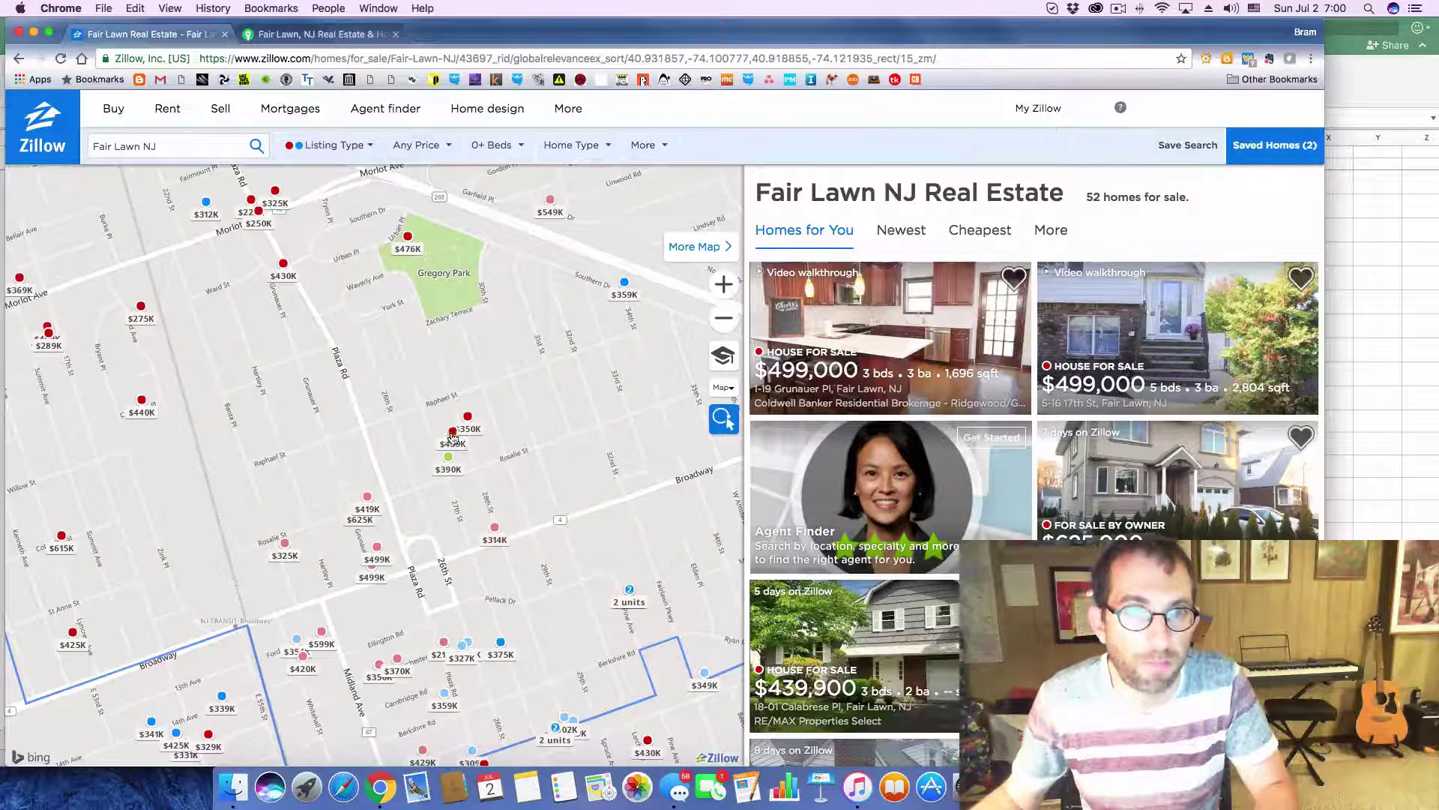
click(453, 435)
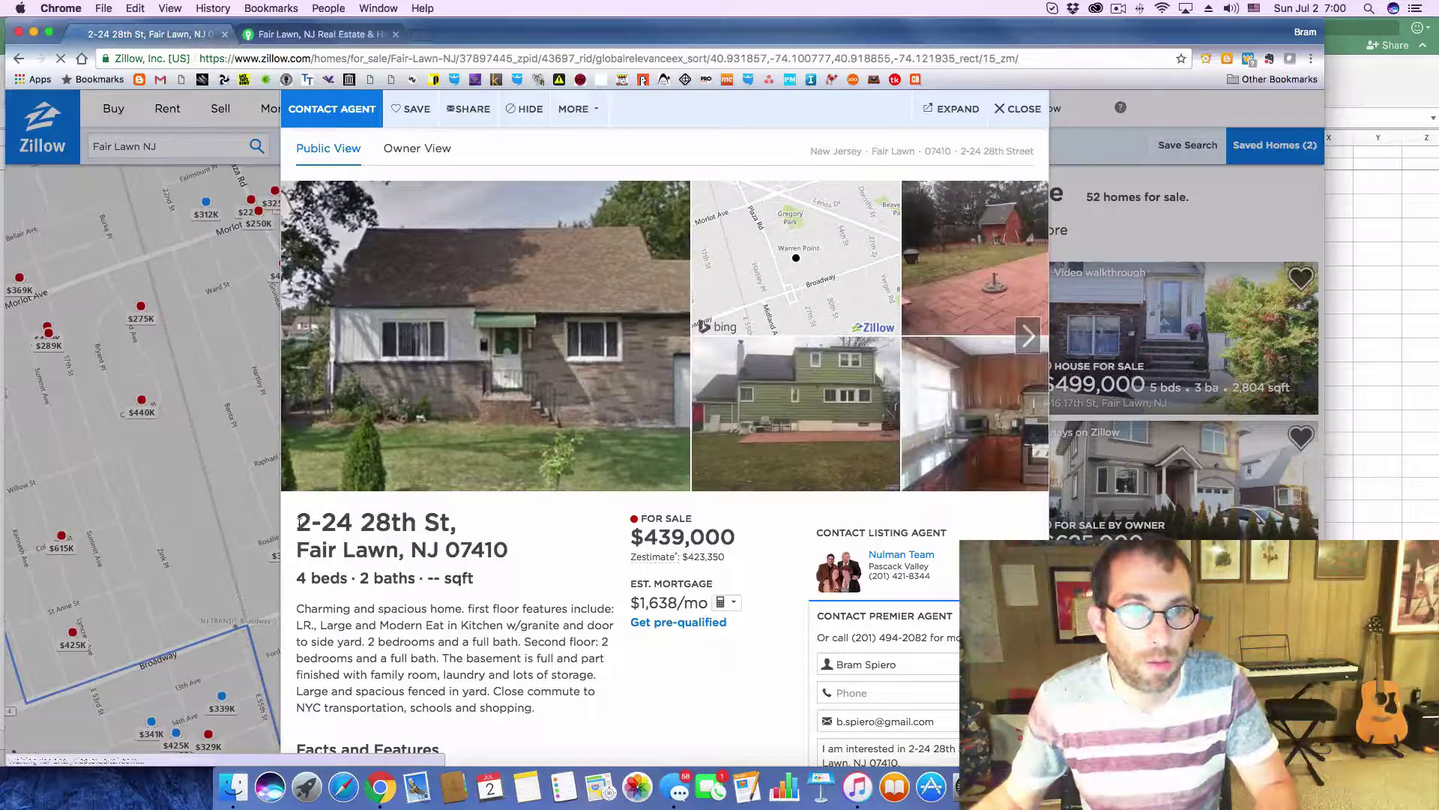
drag(299, 522, 507, 549)
key(super+c)
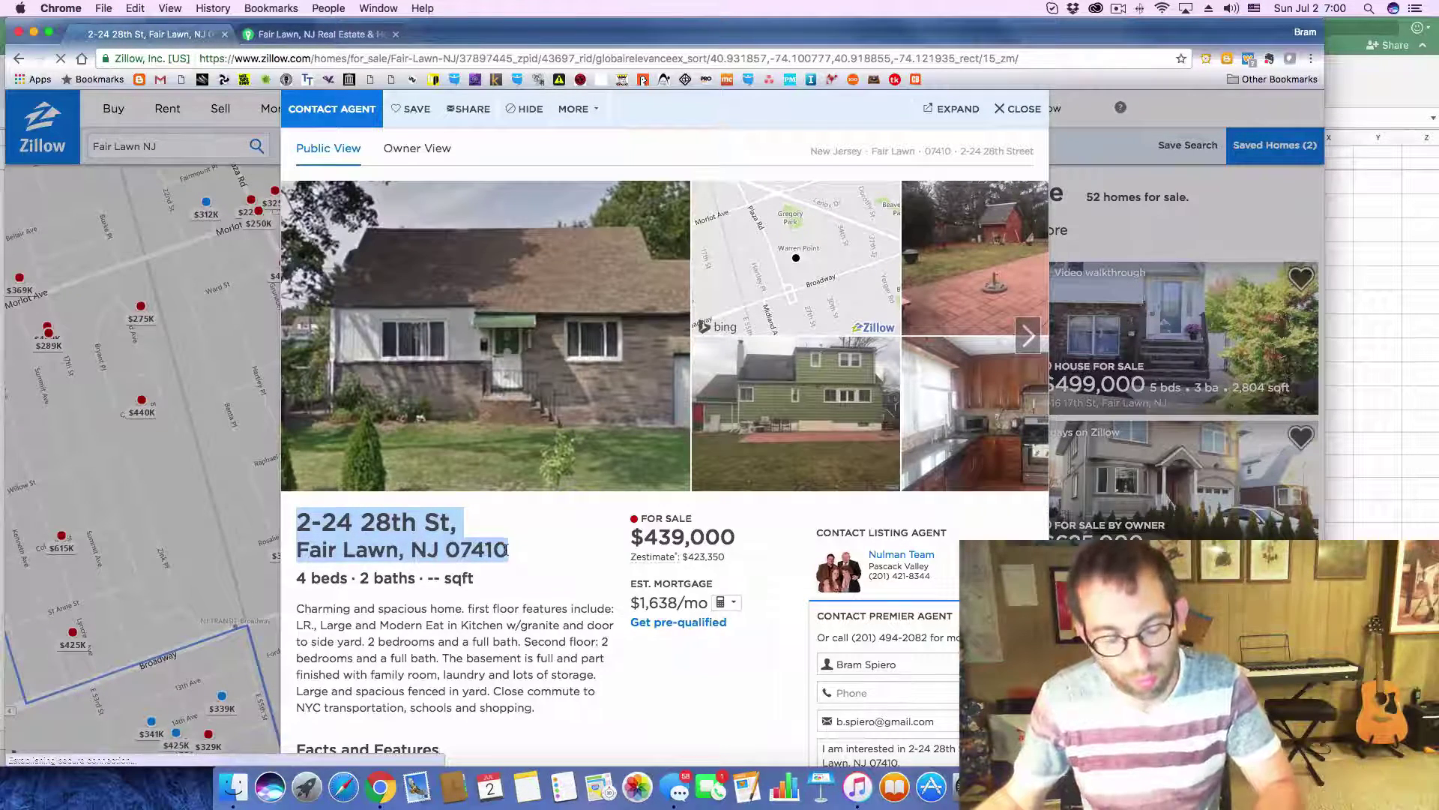
key(super+Tab)
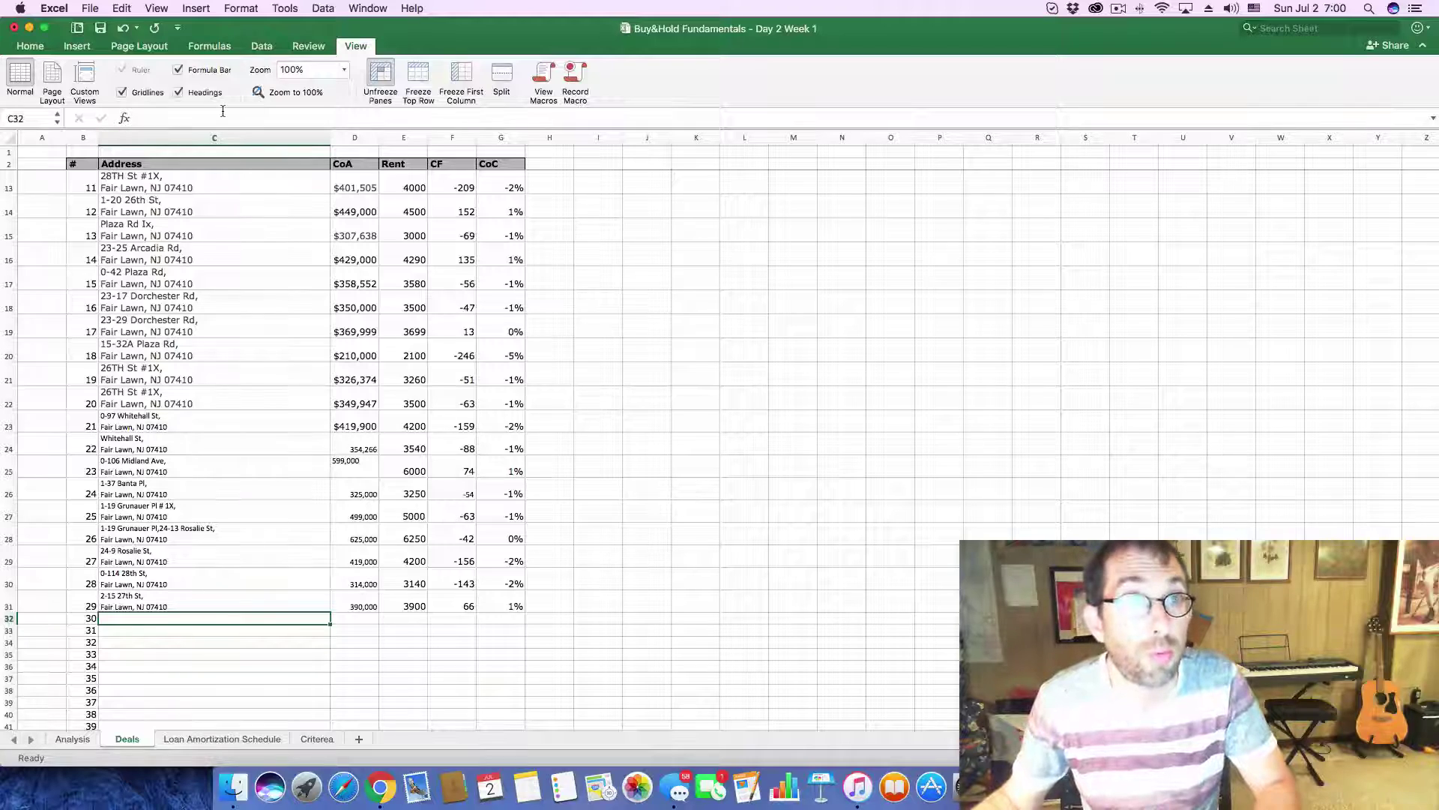
click(222, 116)
key(super+v)
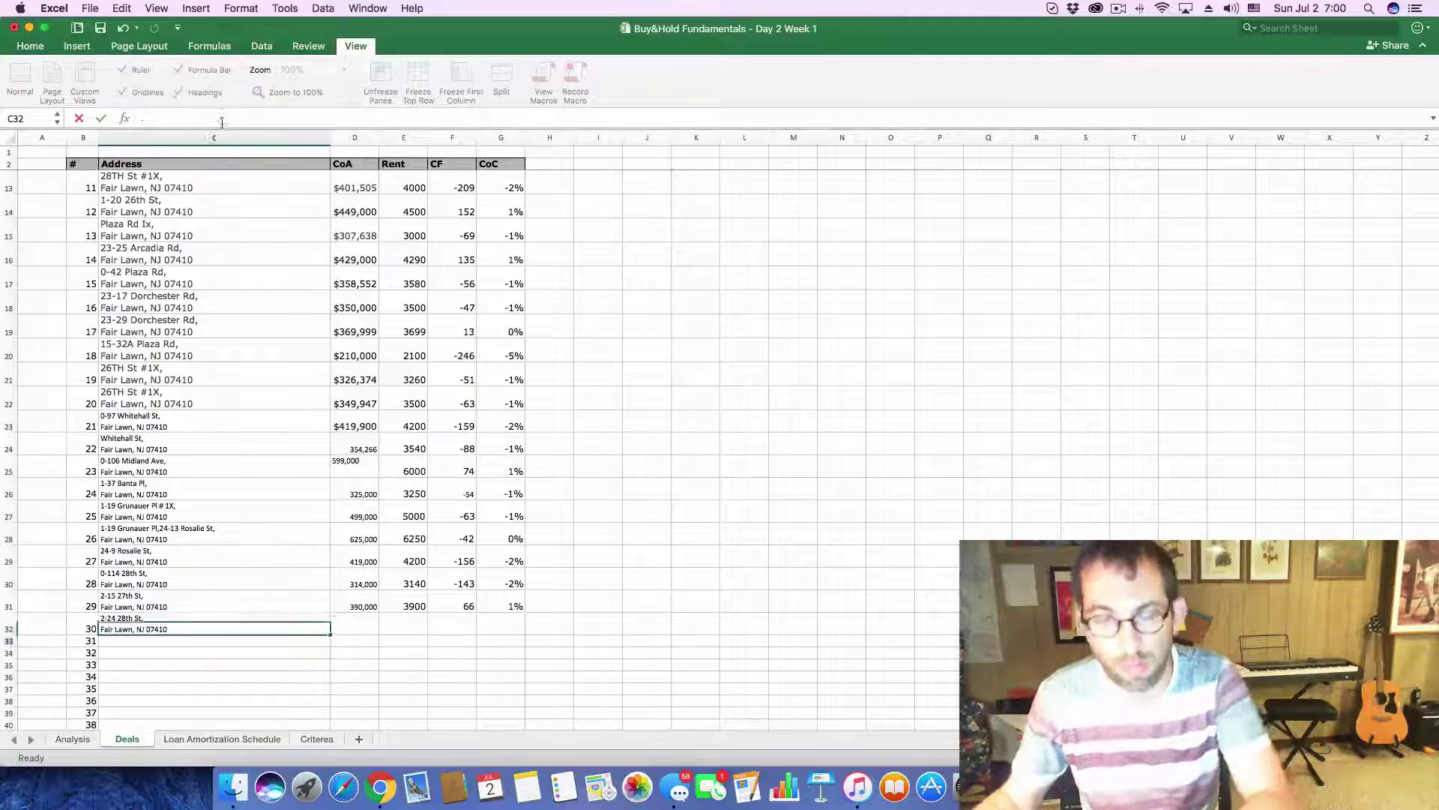
key(Return)
- Copy the 439,000 asking price from Zillow into deal 30's cost cell D32
key(super+Tab)
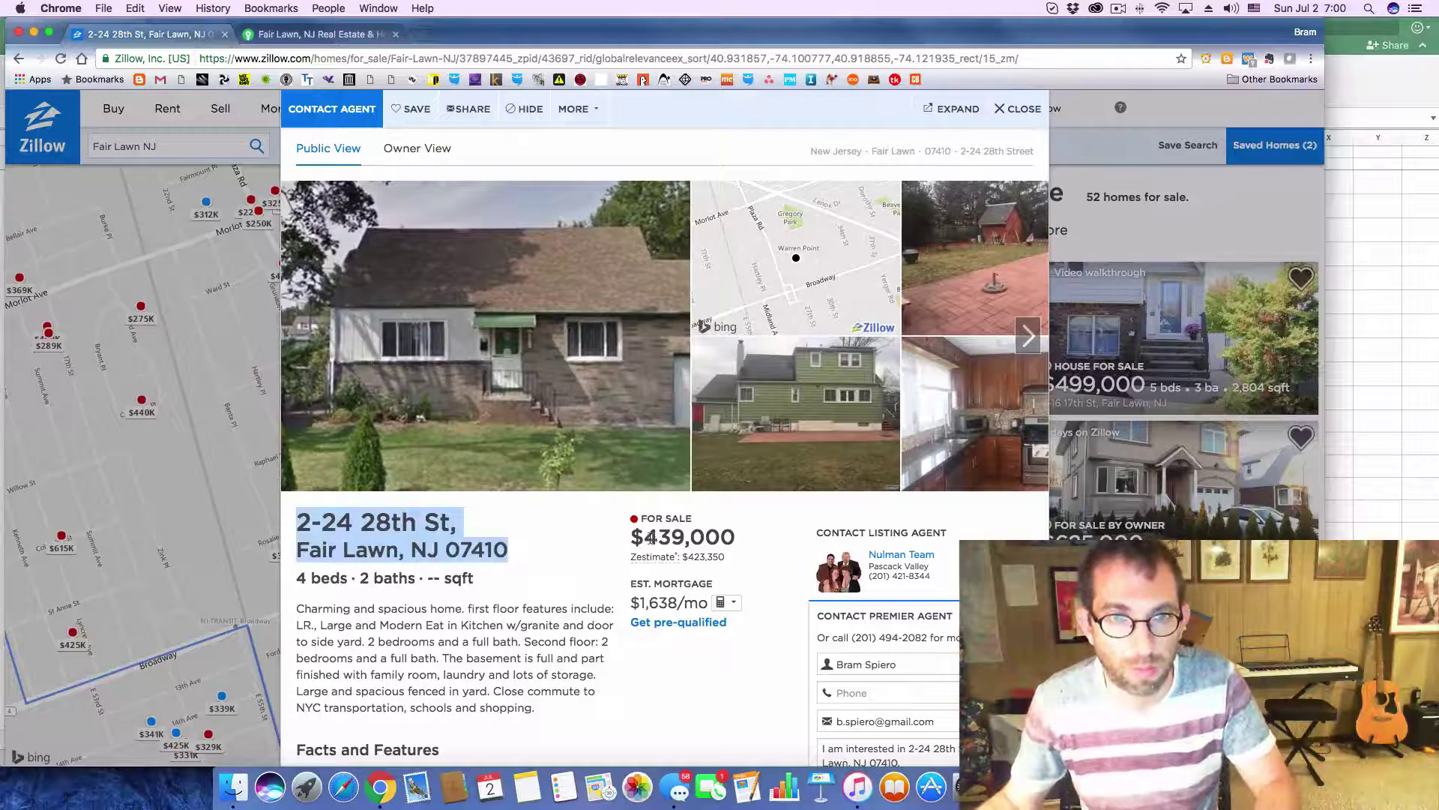
drag(649, 537, 729, 537)
key(super+c)
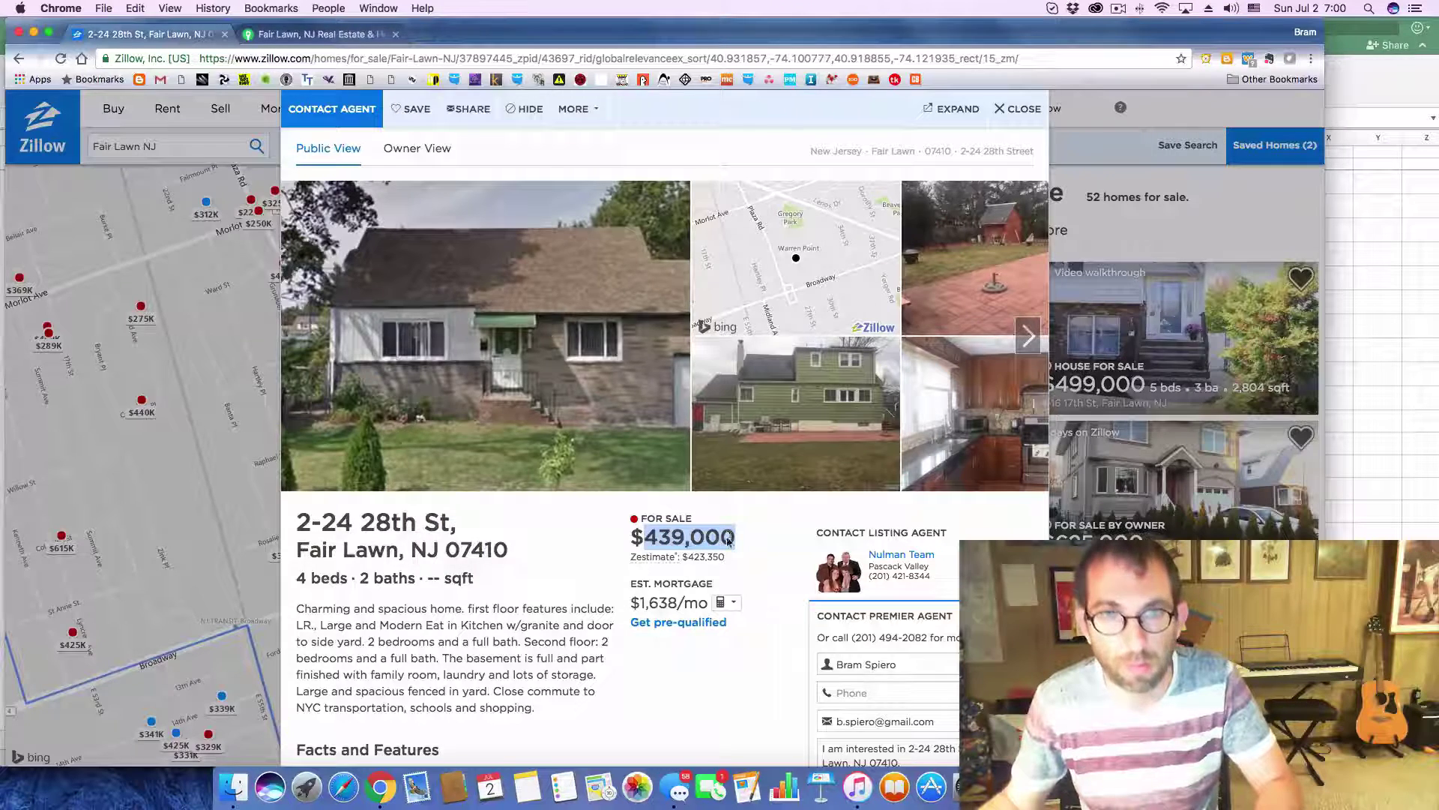
key(super+Tab)
click(374, 630)
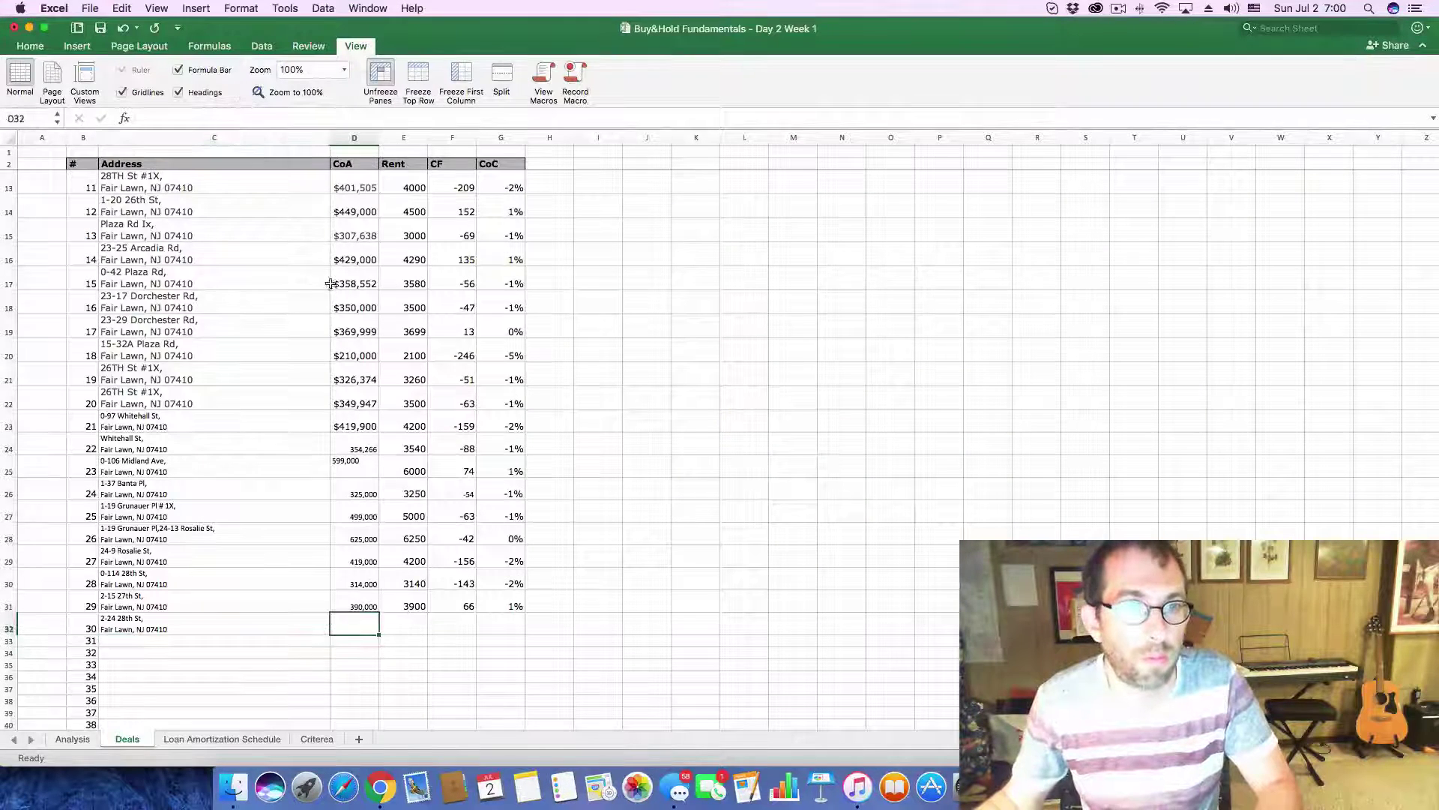
click(296, 116)
key(super+v)
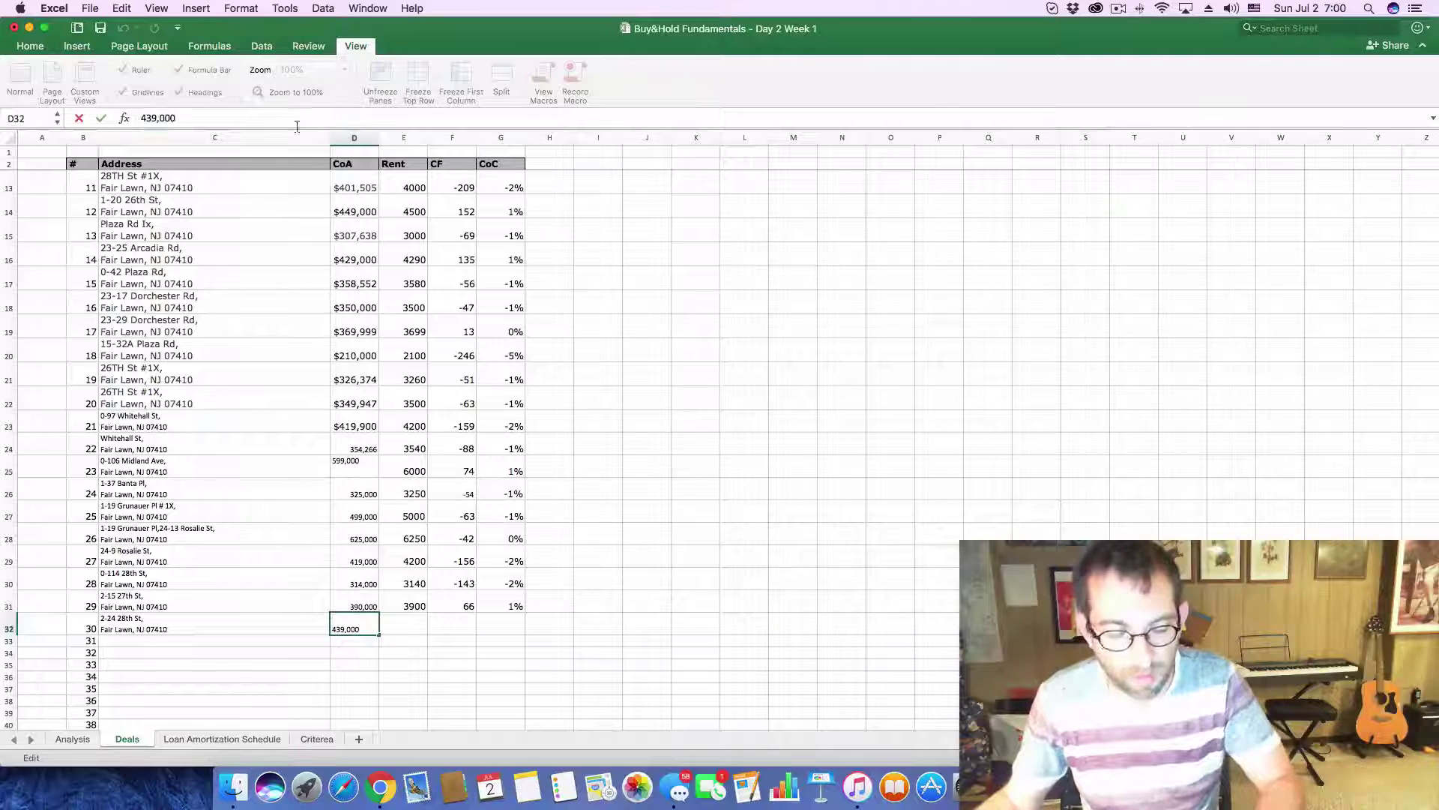
key(Return)
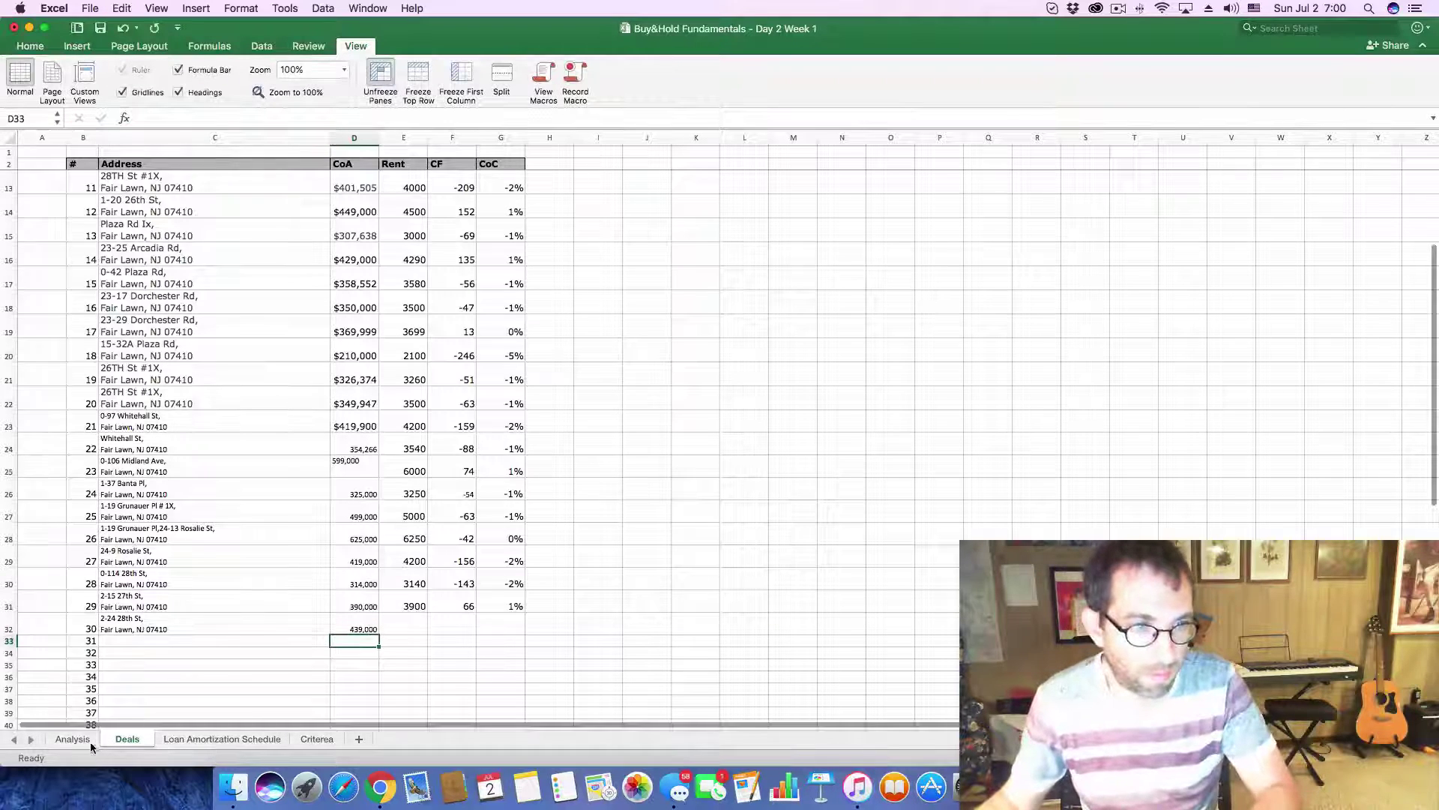
click(87, 740)
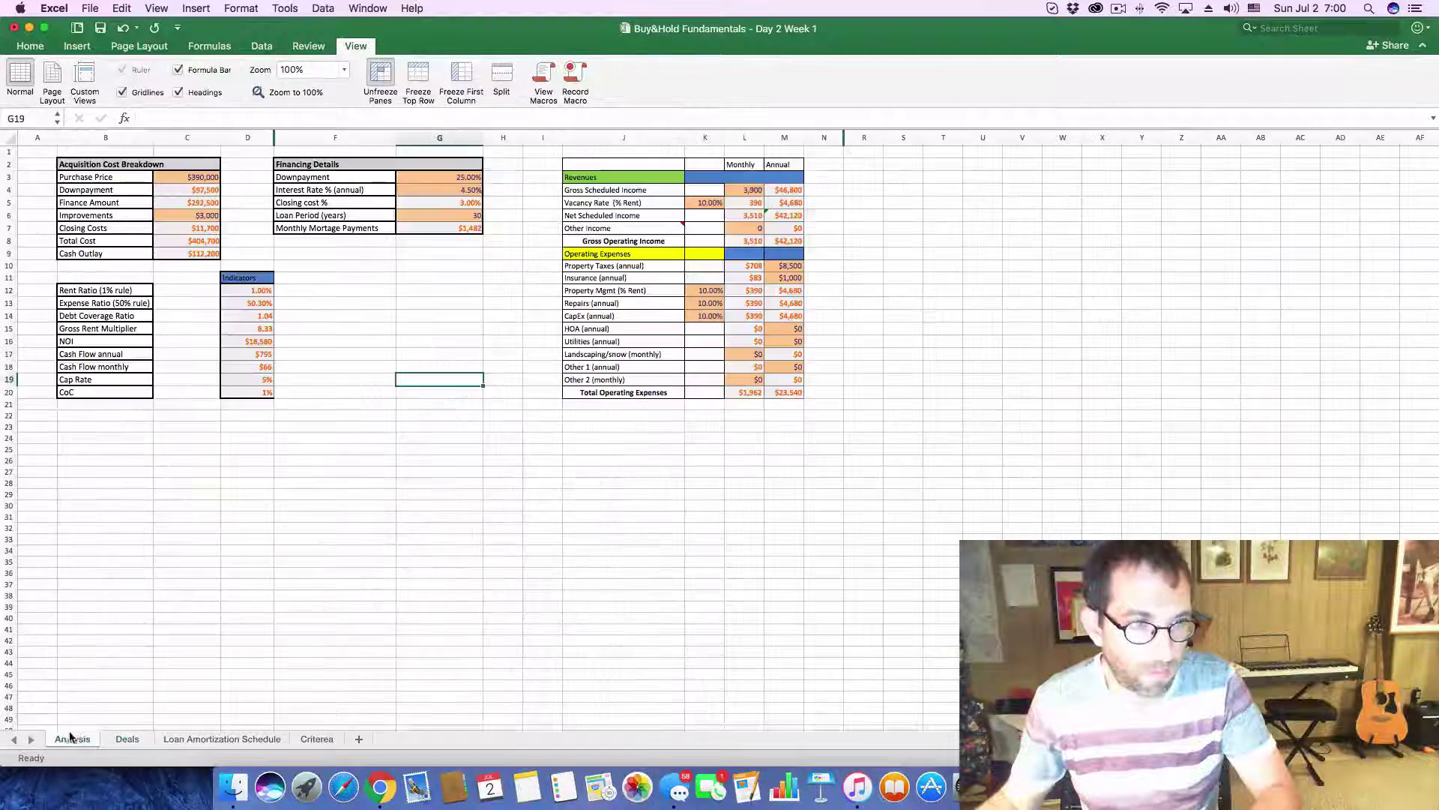
- Set the Analysis purchase price to $439,000 and monthly gross income to 4,390
click(188, 178)
drag(184, 118, 141, 118)
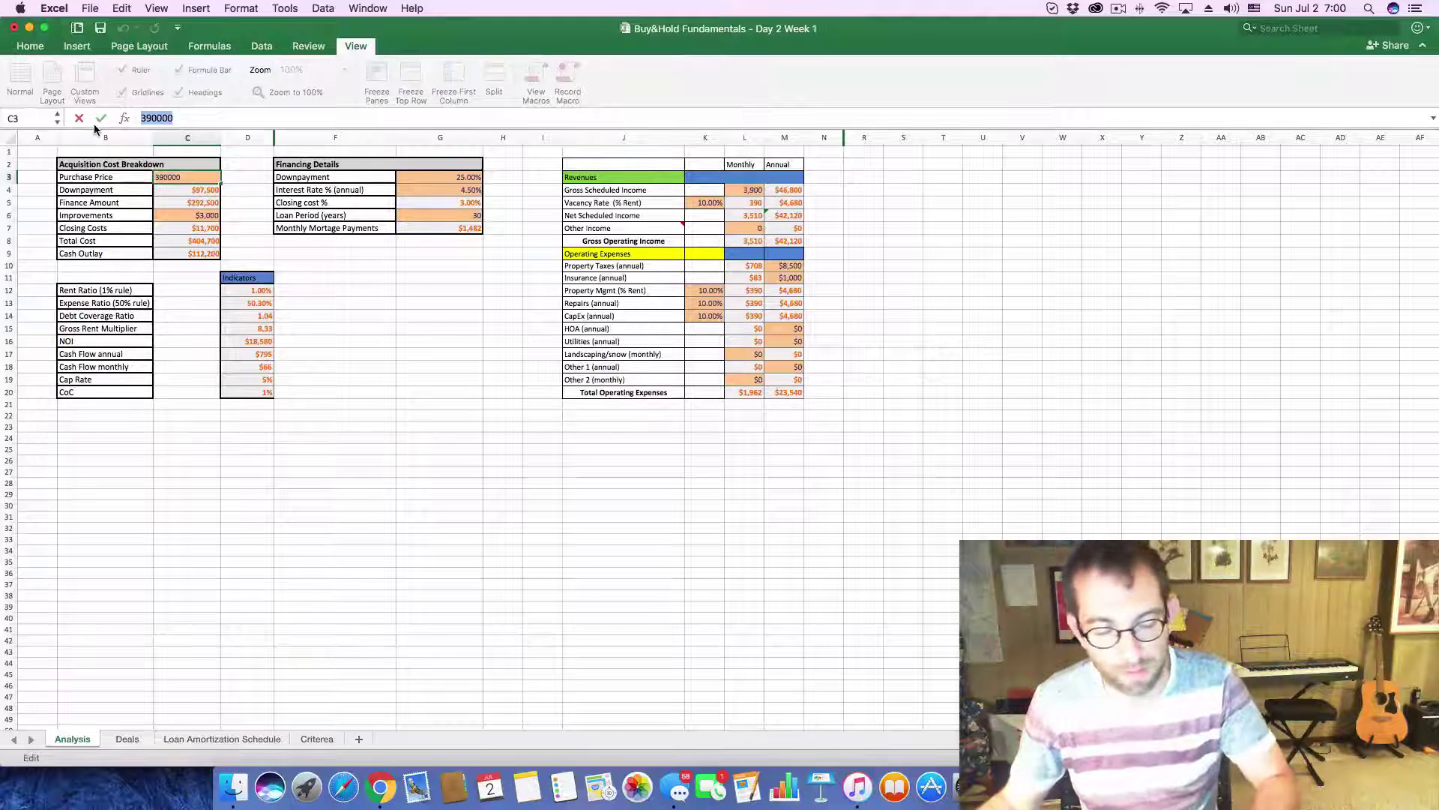
key(super+v)
key(Return)
click(749, 190)
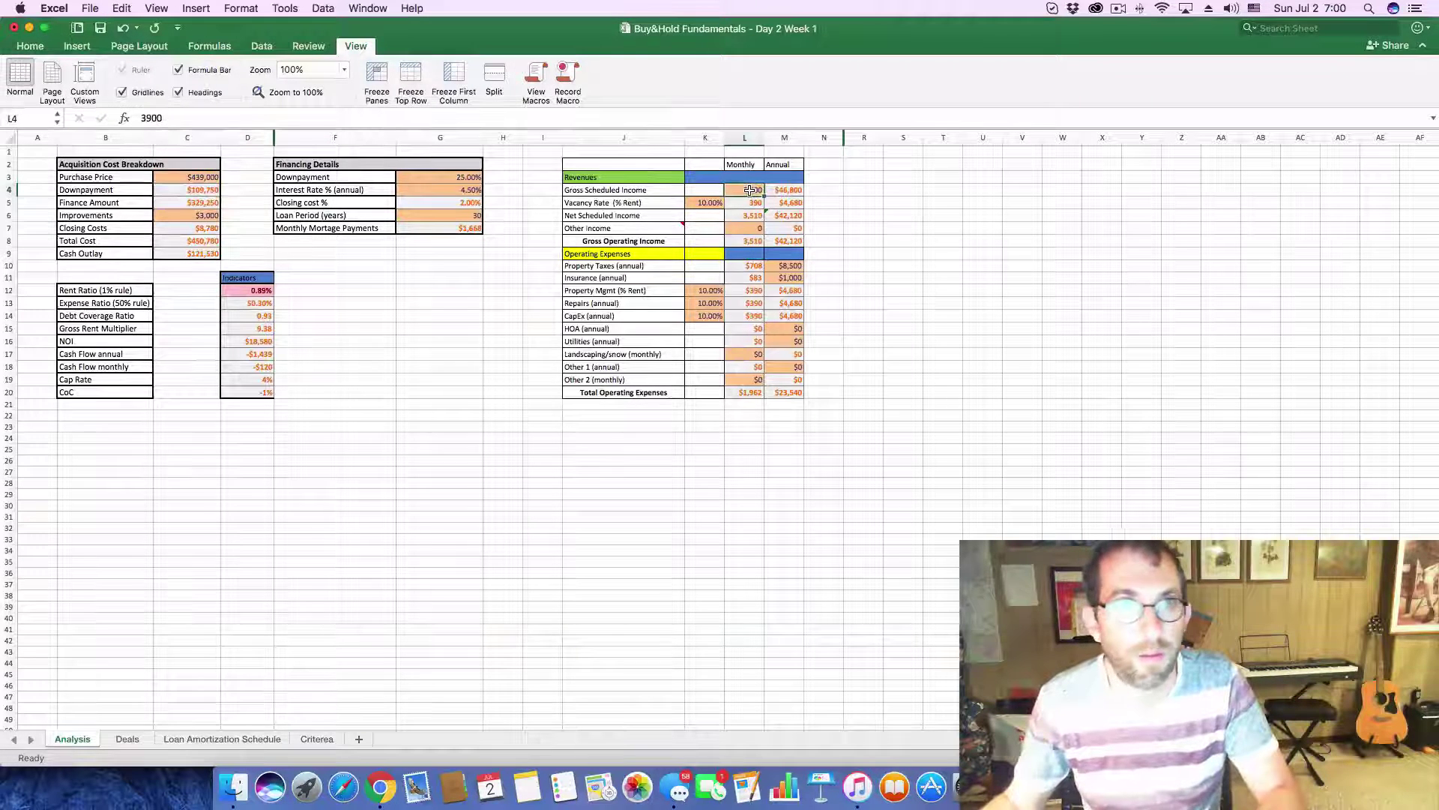
text(4)
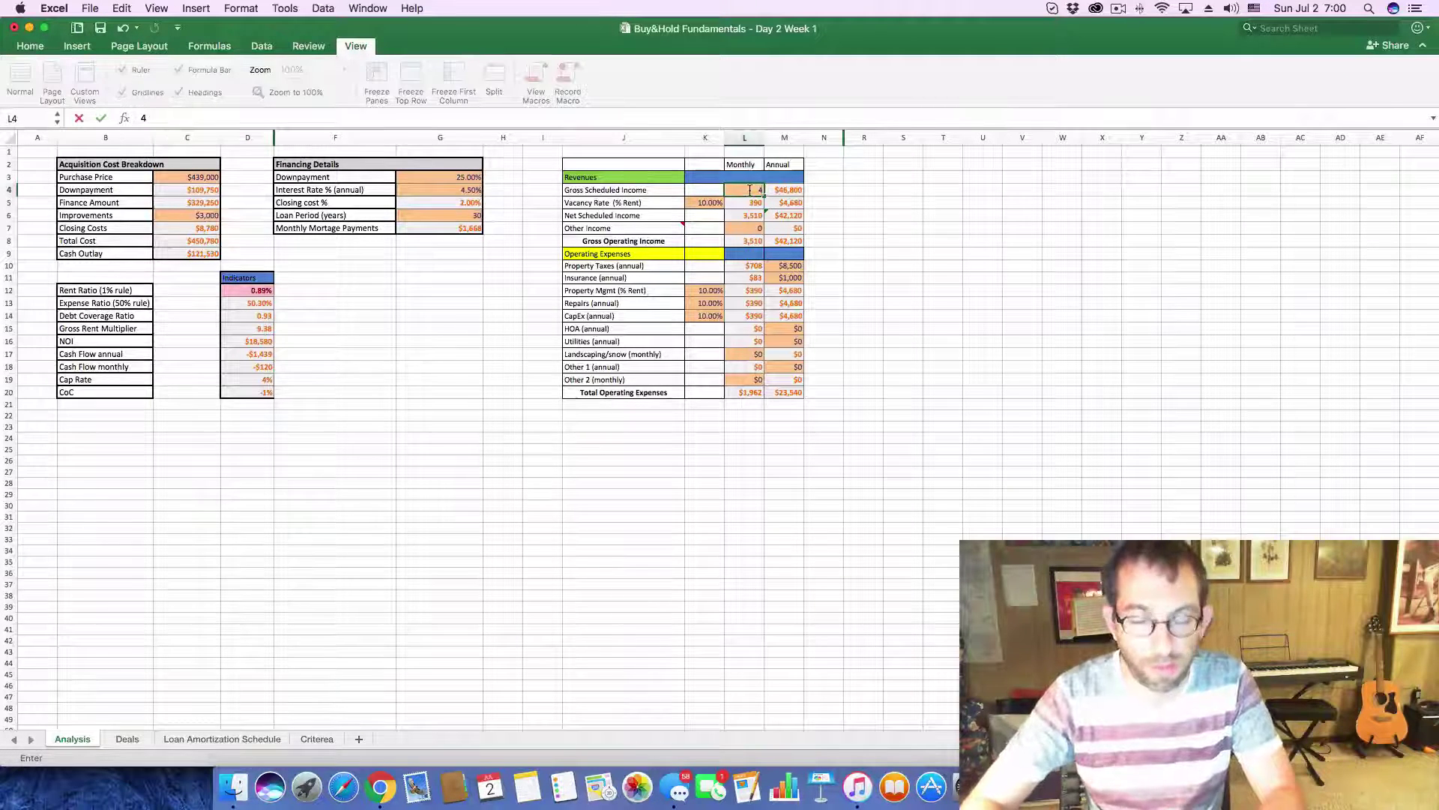
text(,390)
key(Return)
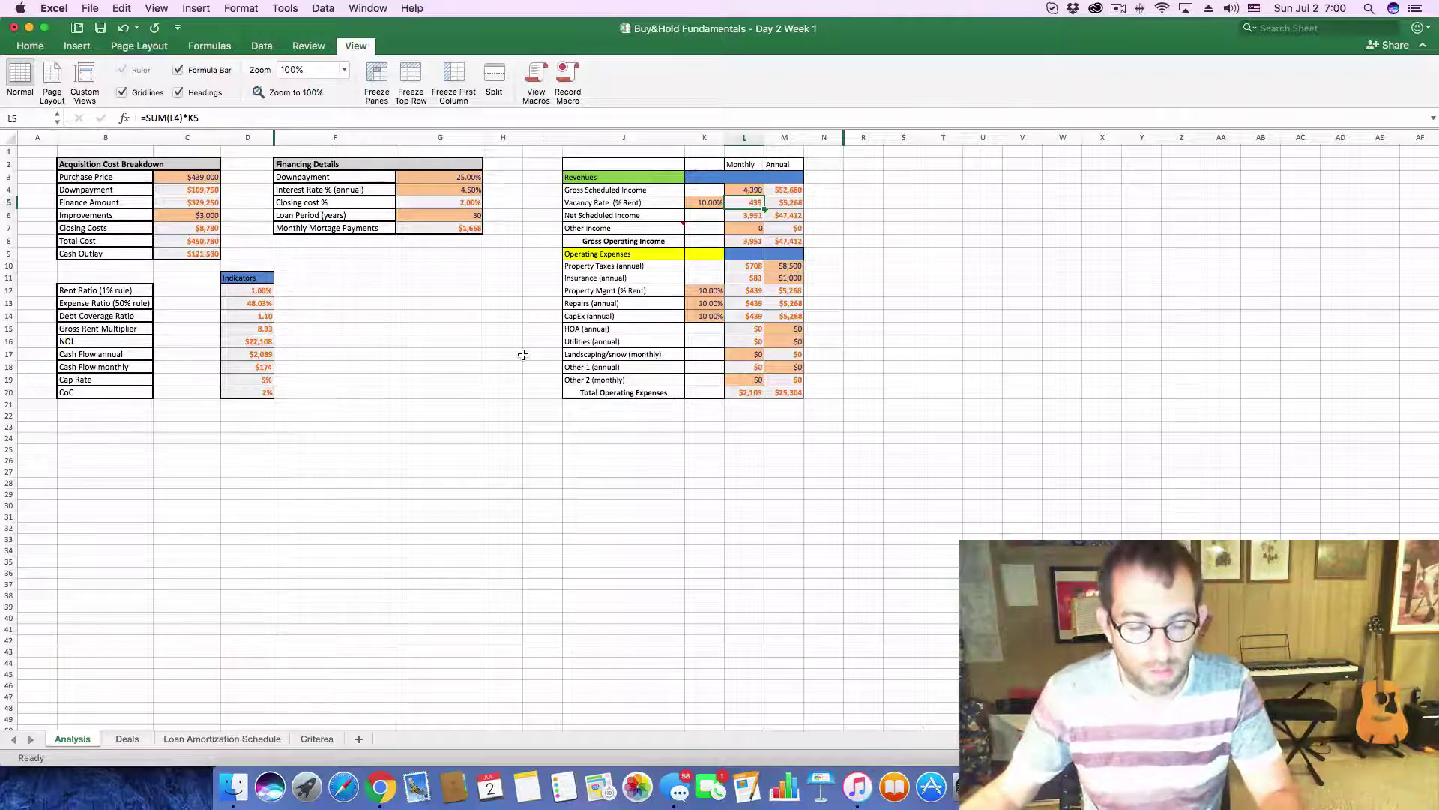
key(super+Tab)
scroll(585, 580, down, 10)
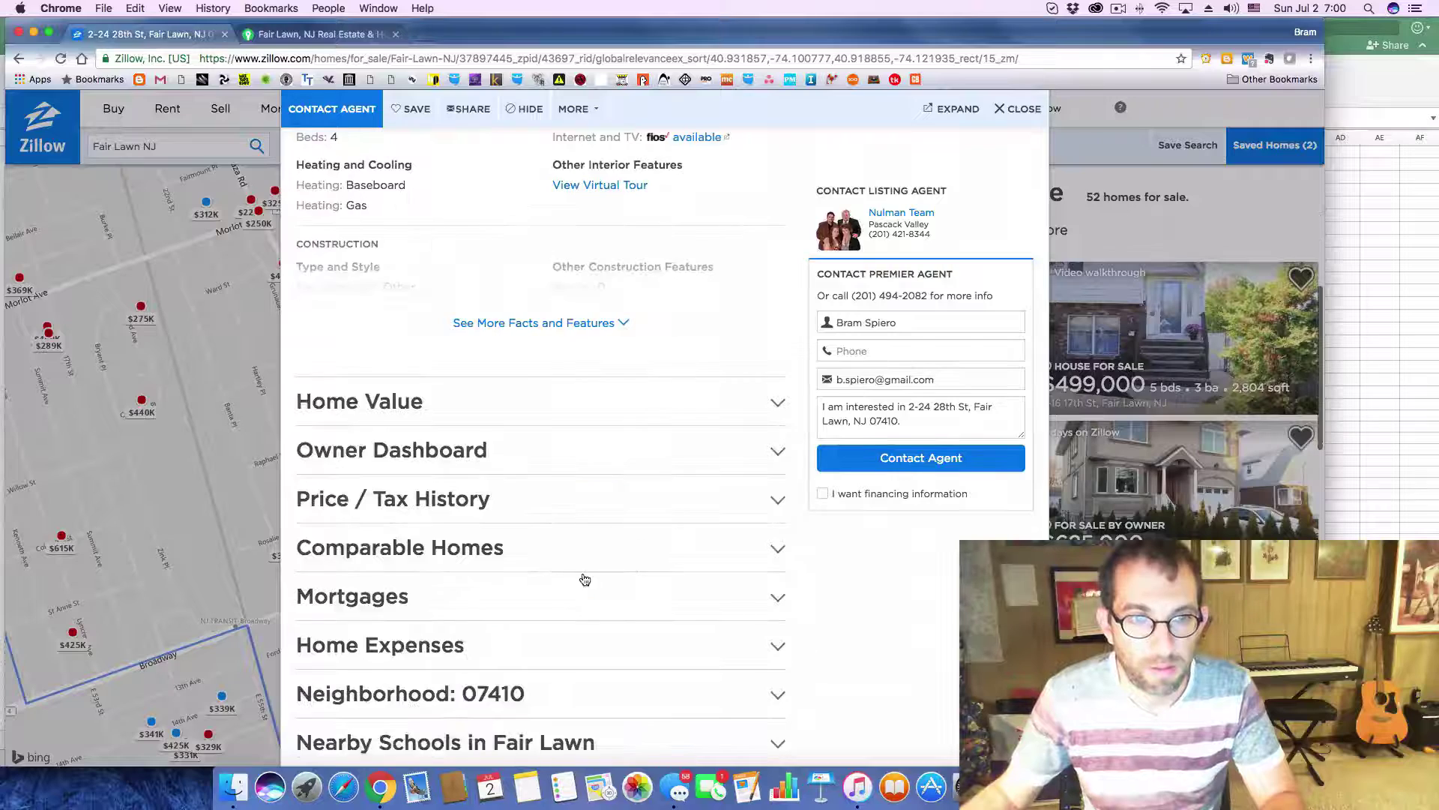
click(779, 498)
scroll(635, 501, down, 6)
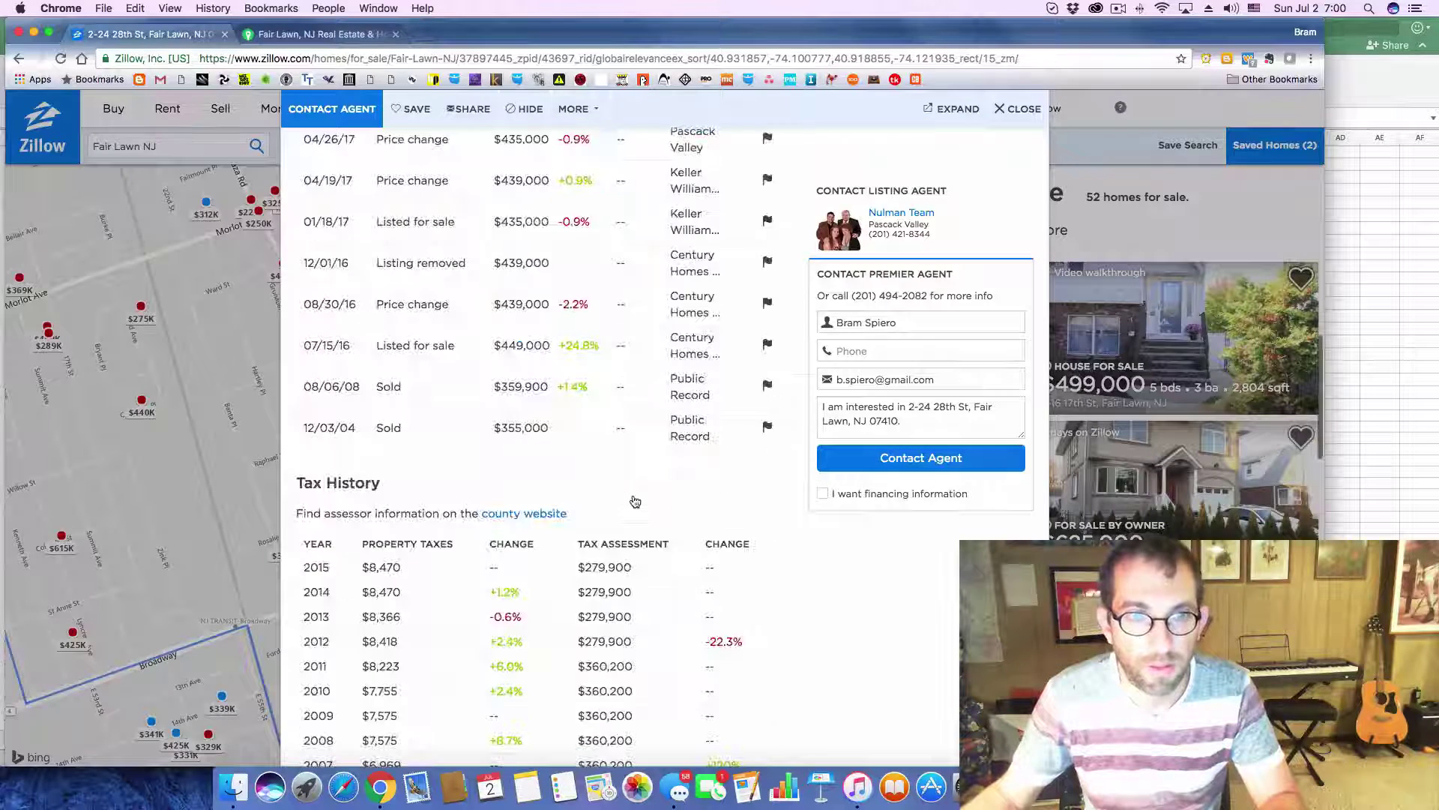
key(super+Tab)
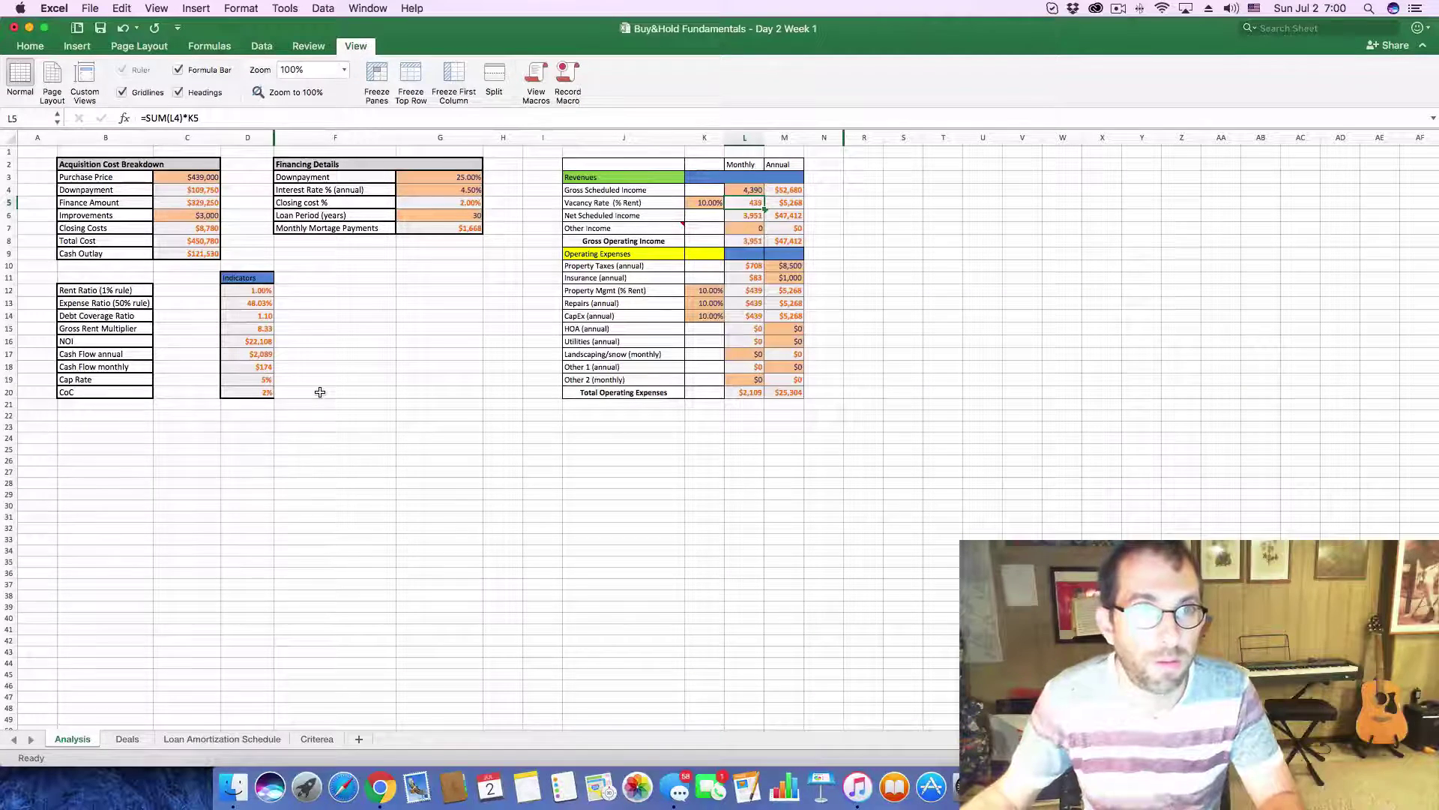
key(super+Tab)
key(super+Tab)
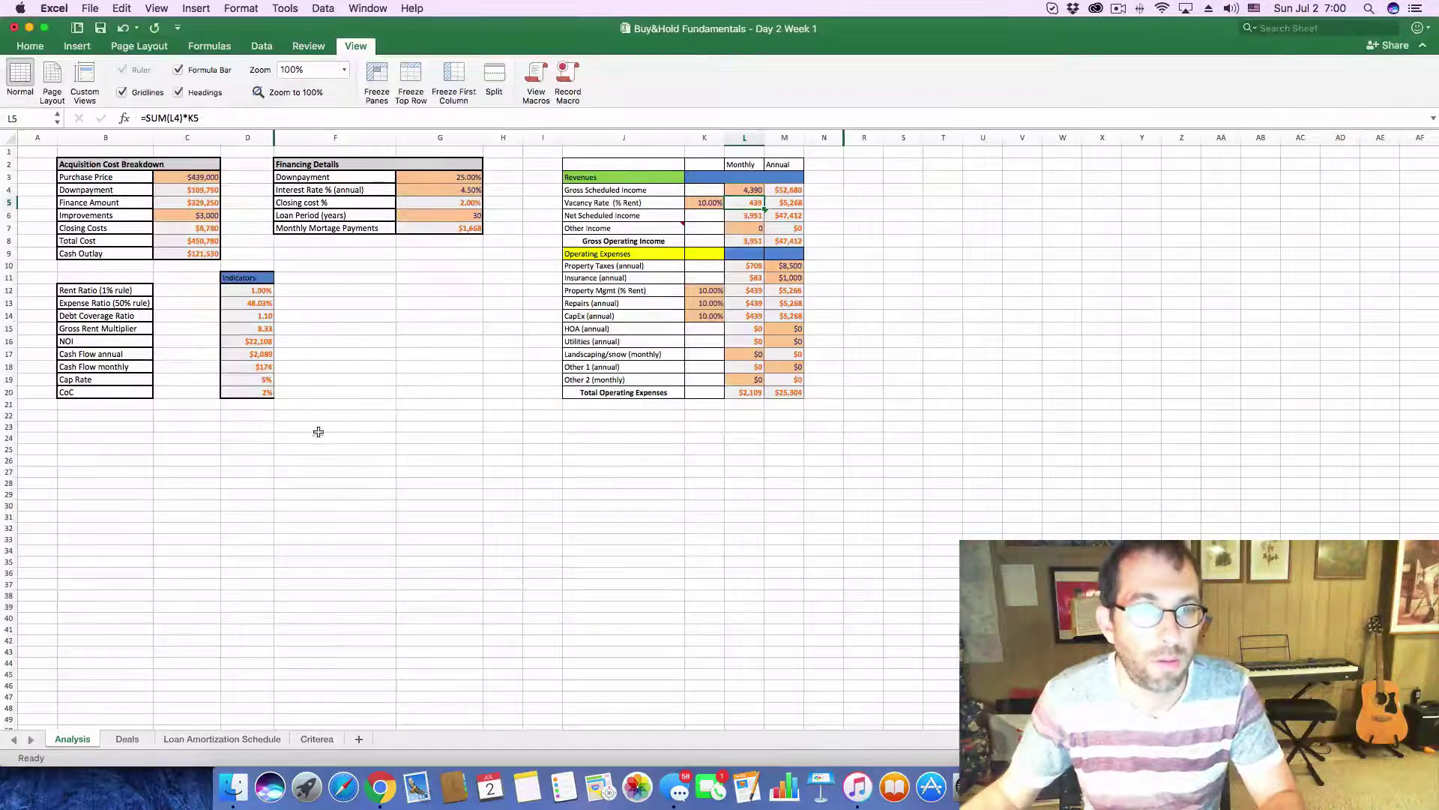
click(133, 737)
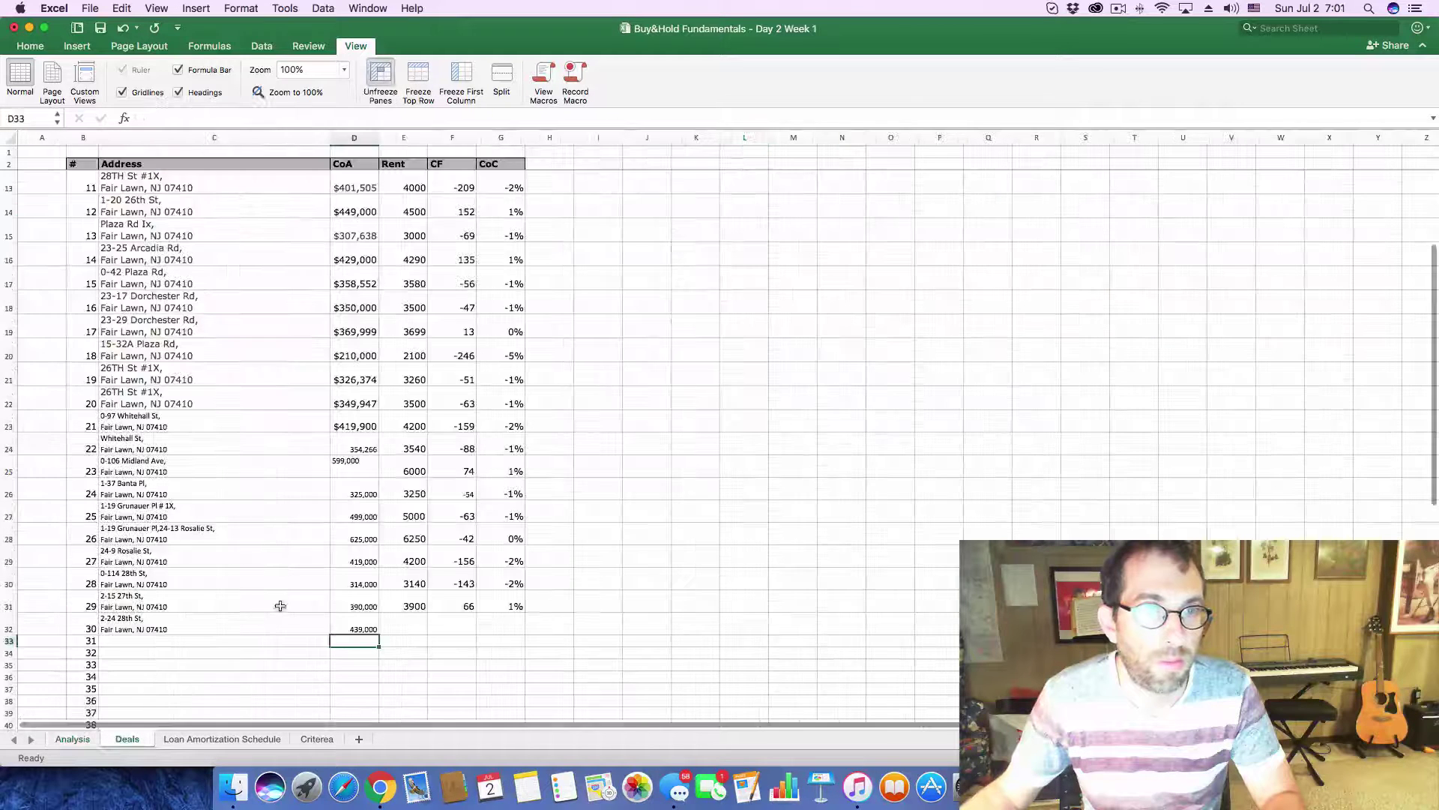
- Record rent 4390, cash flow 174 and CoC -2% for deal 30 on the Deals sheet
click(414, 634)
text(4390)
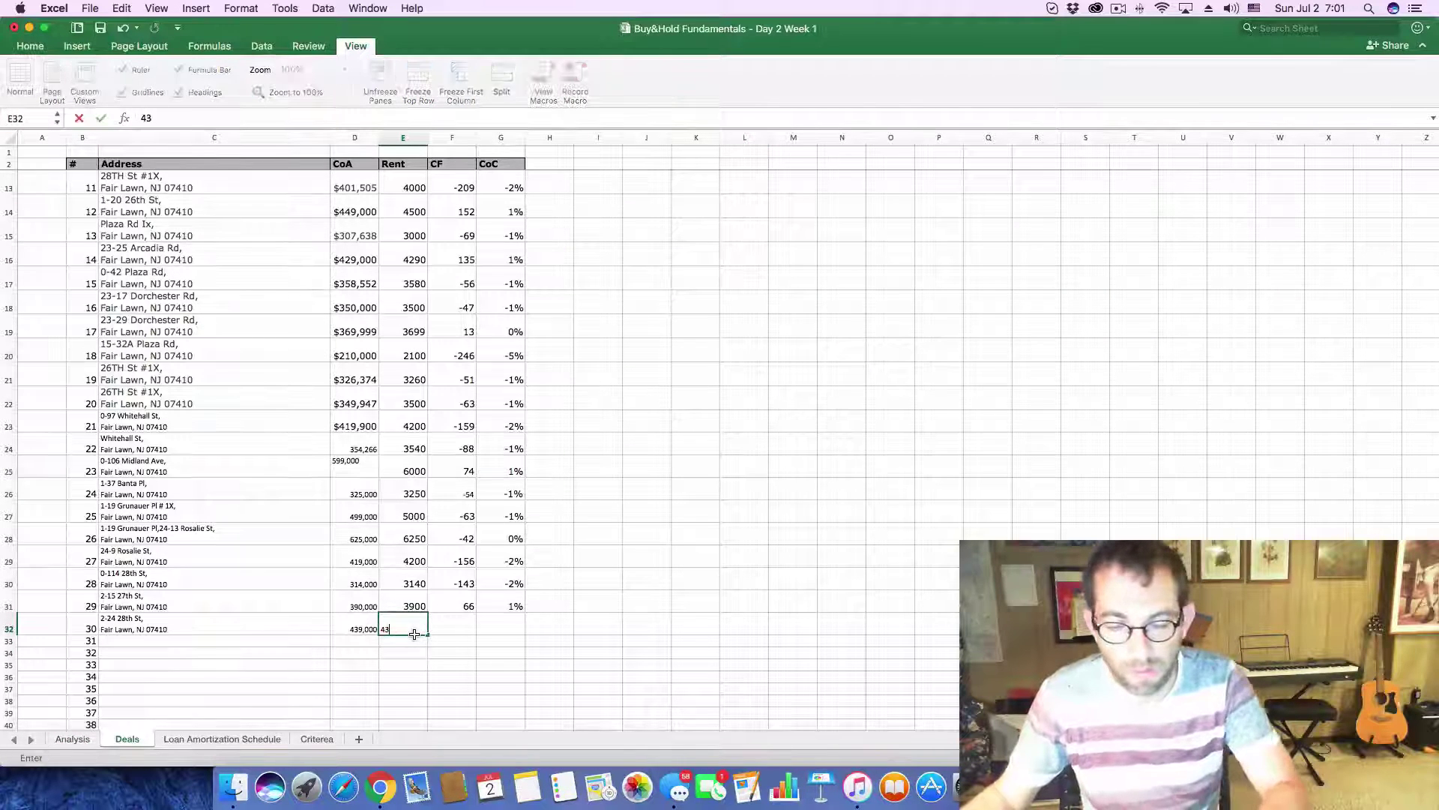
click(458, 624)
text(1)
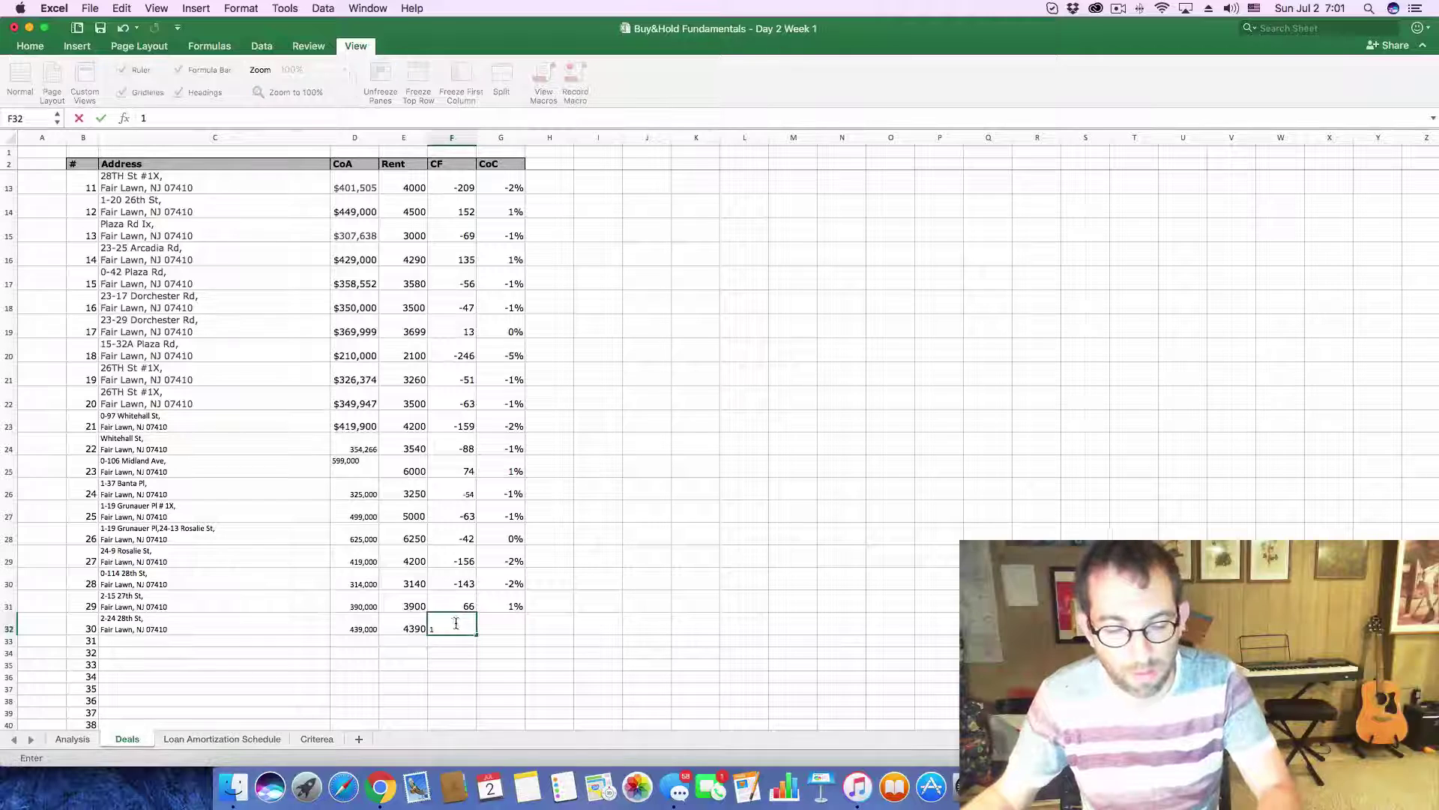
text(74)
key(Tab)
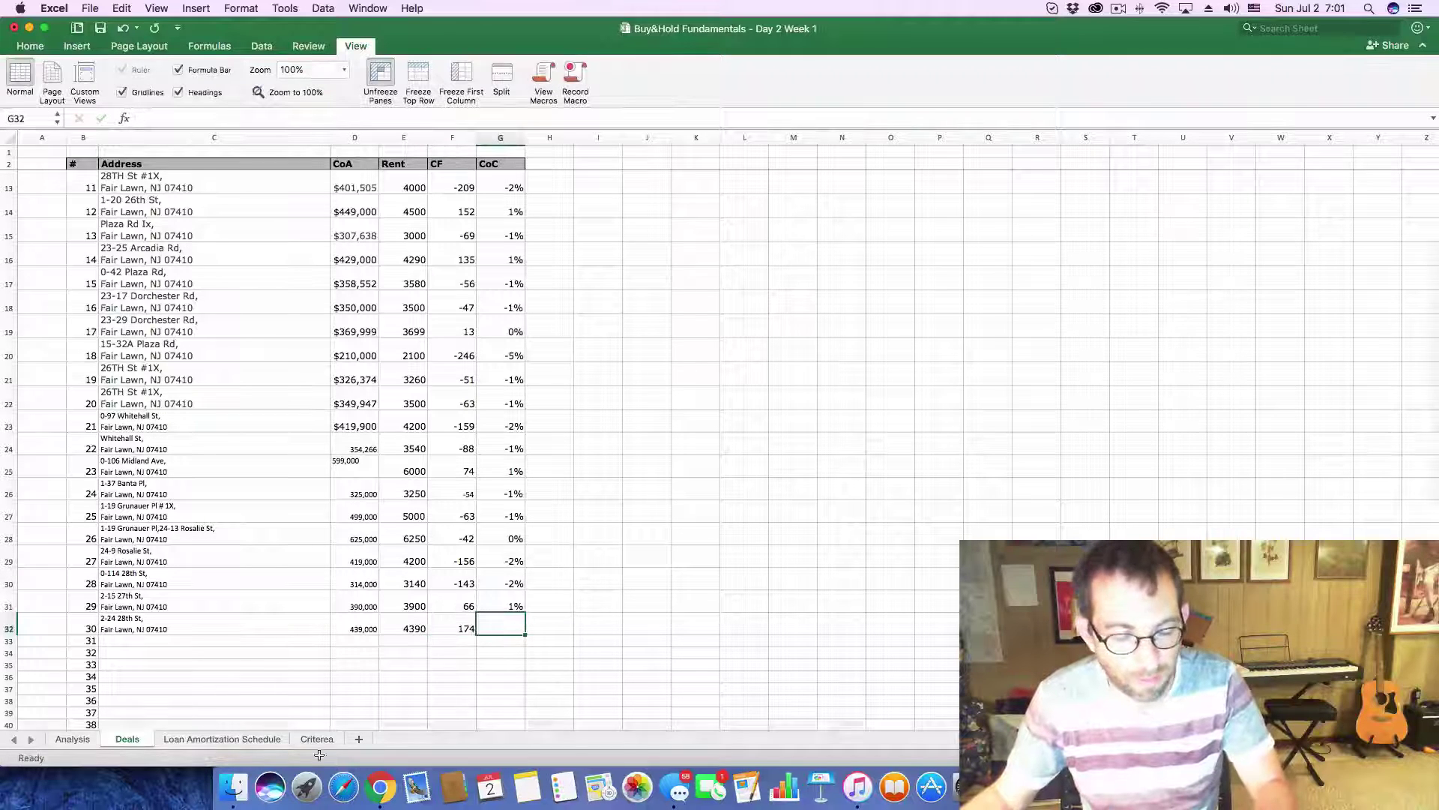
click(68, 741)
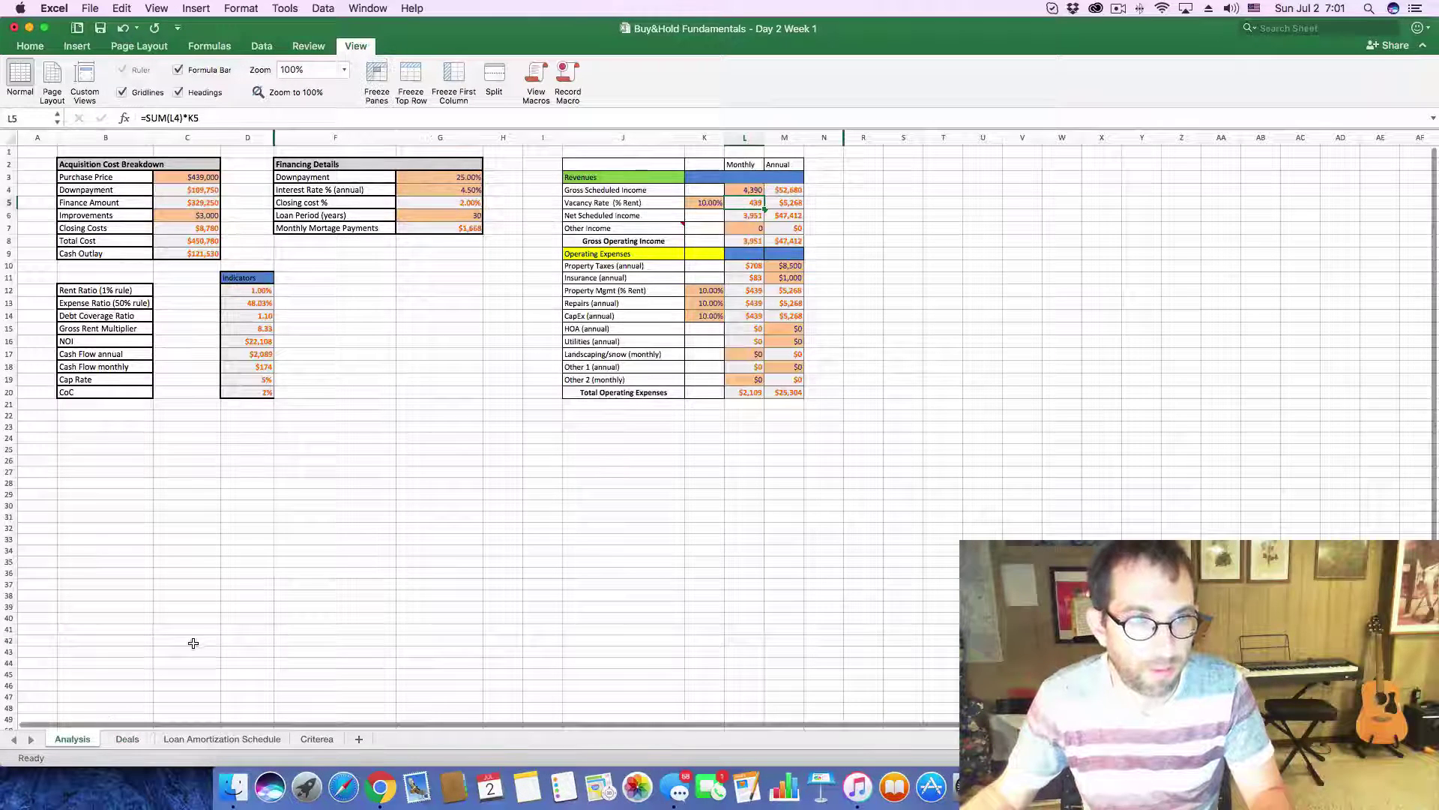
click(128, 739)
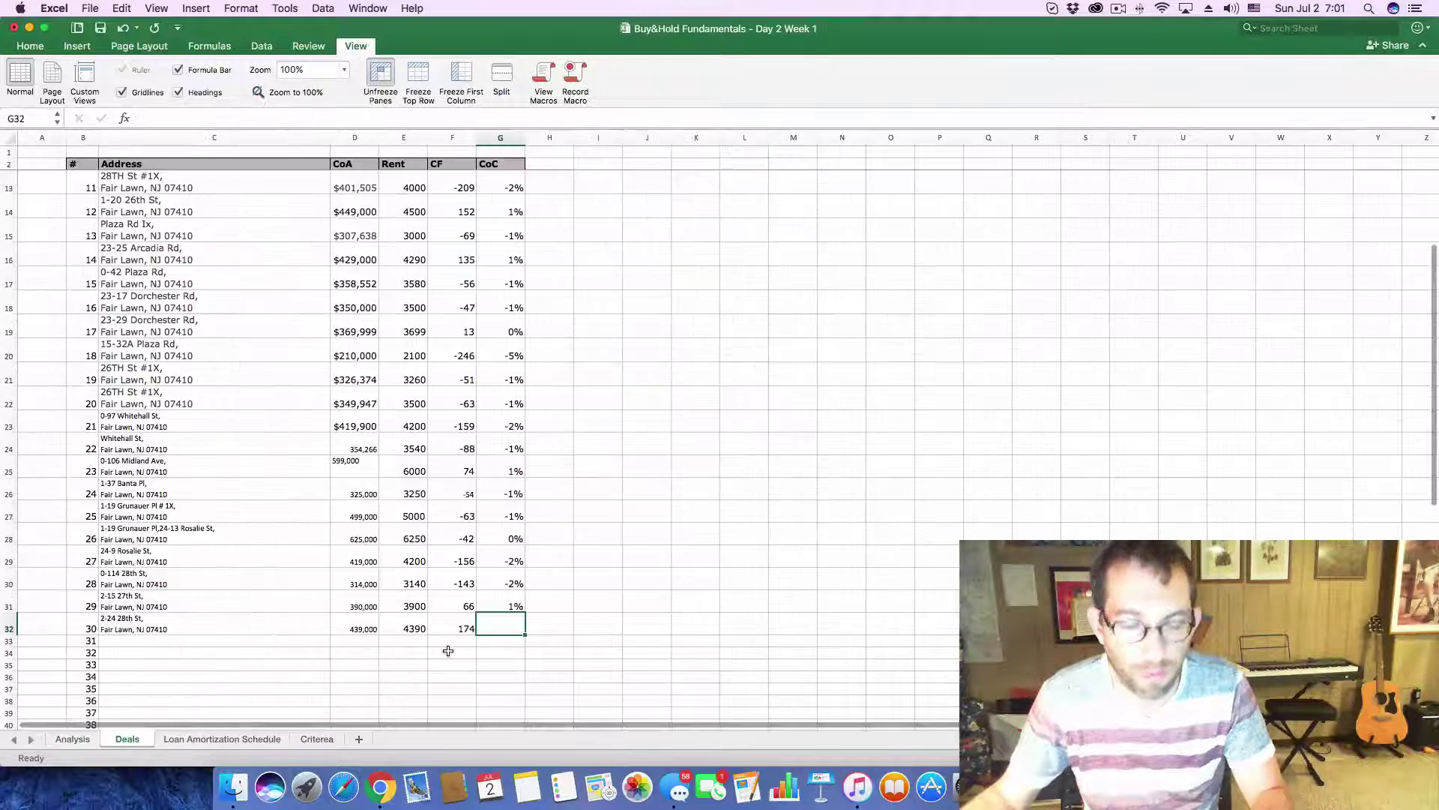
text(-.0)
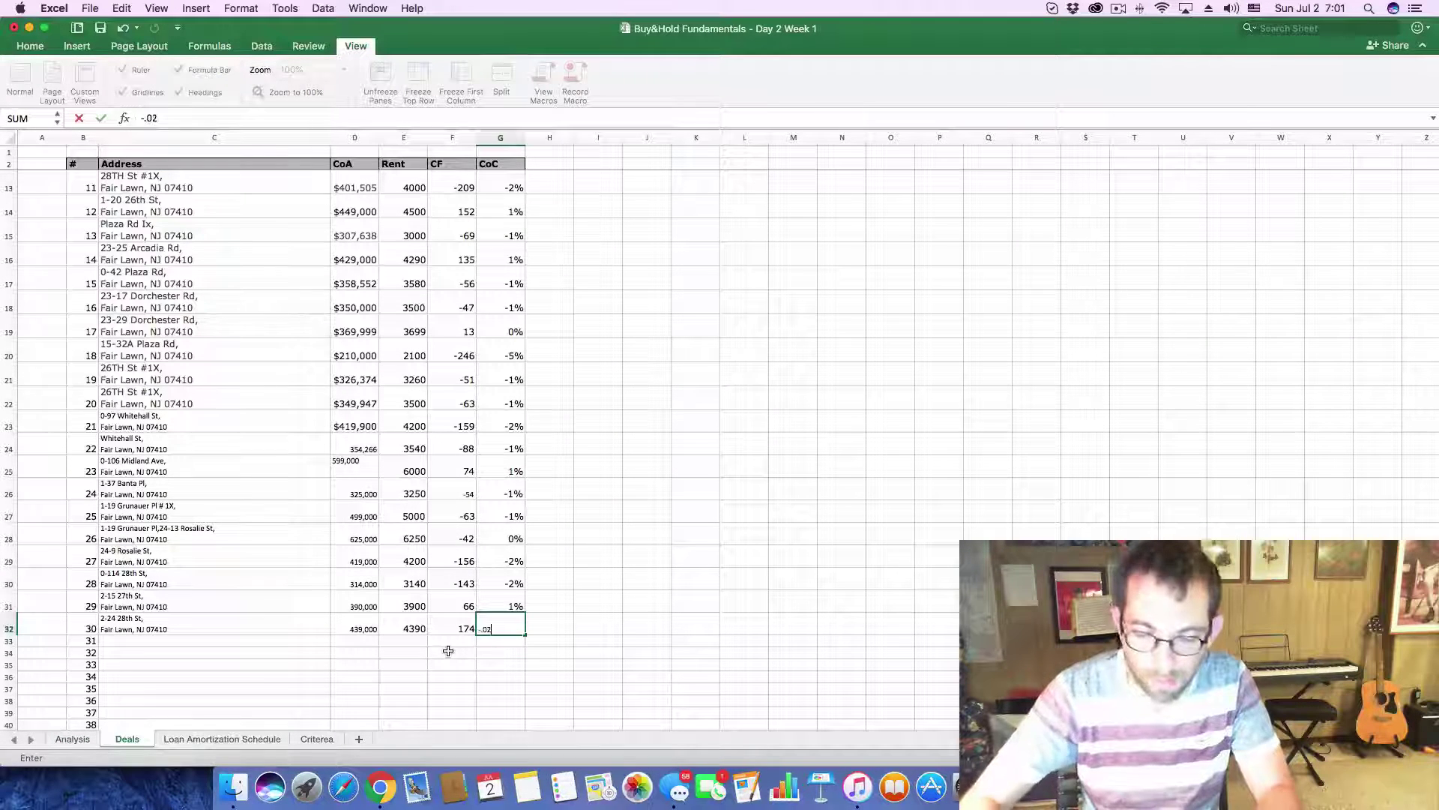
text(2)
key(Return)
click(150, 636)
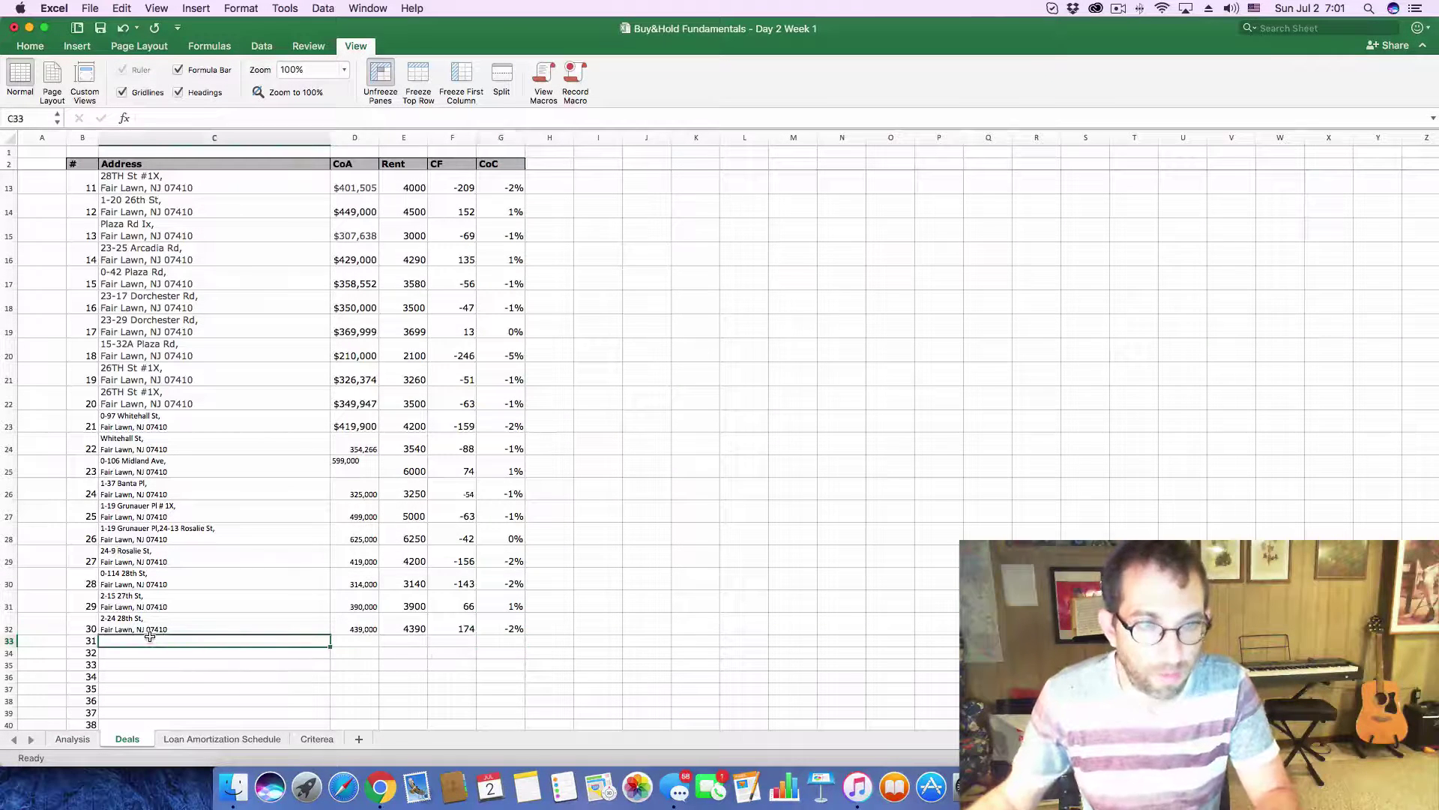
key(super+Tab)
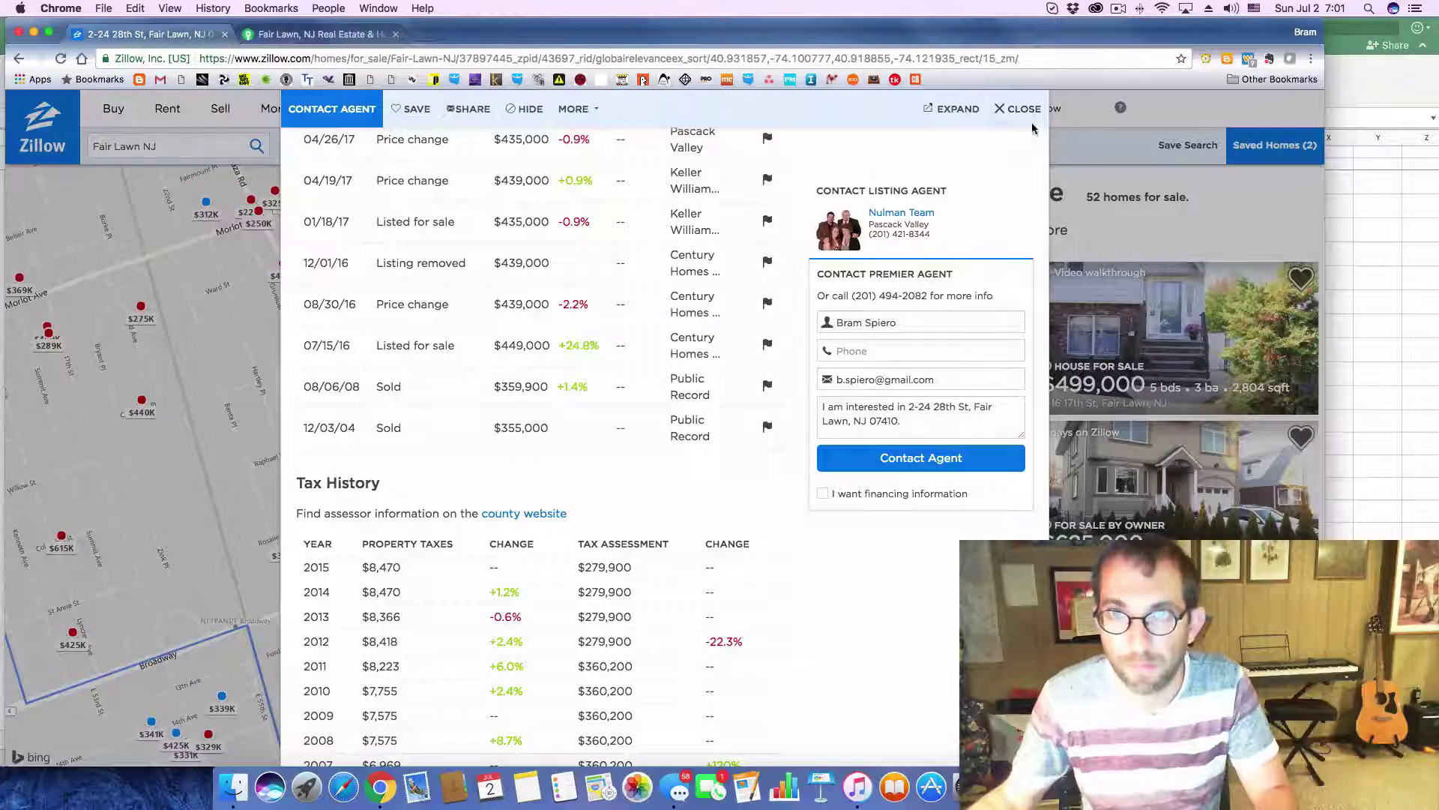
click(1019, 109)
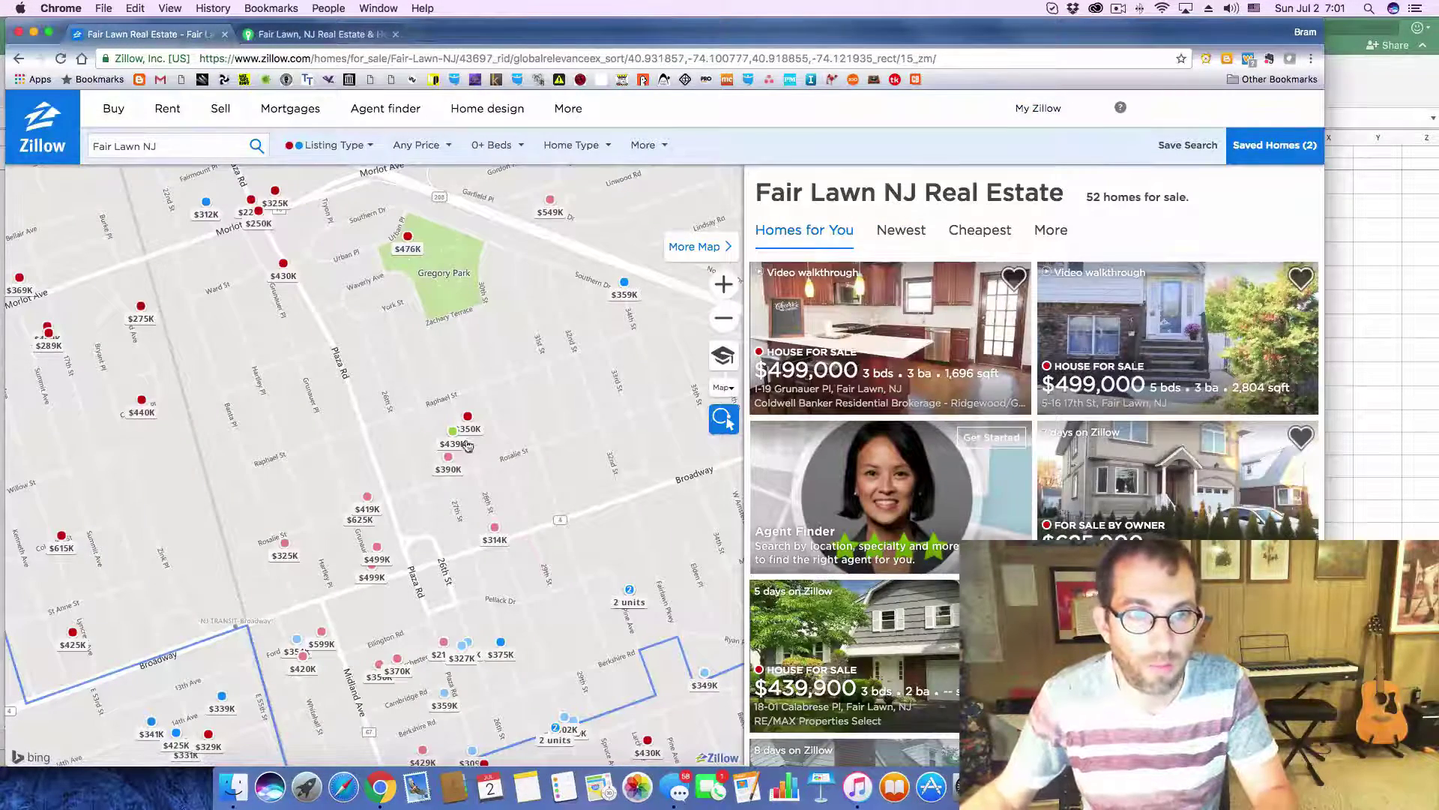
click(472, 417)
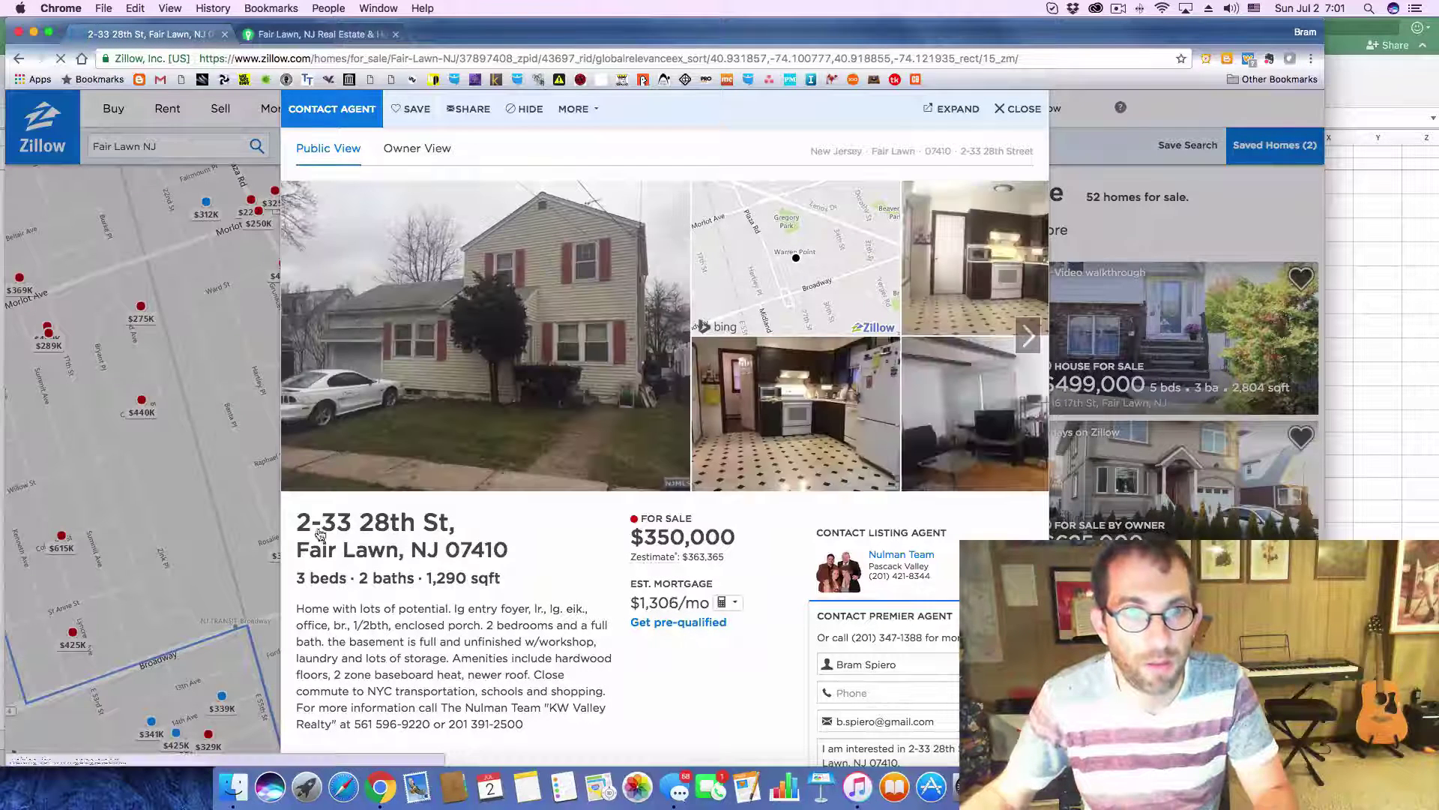
drag(296, 518, 510, 549)
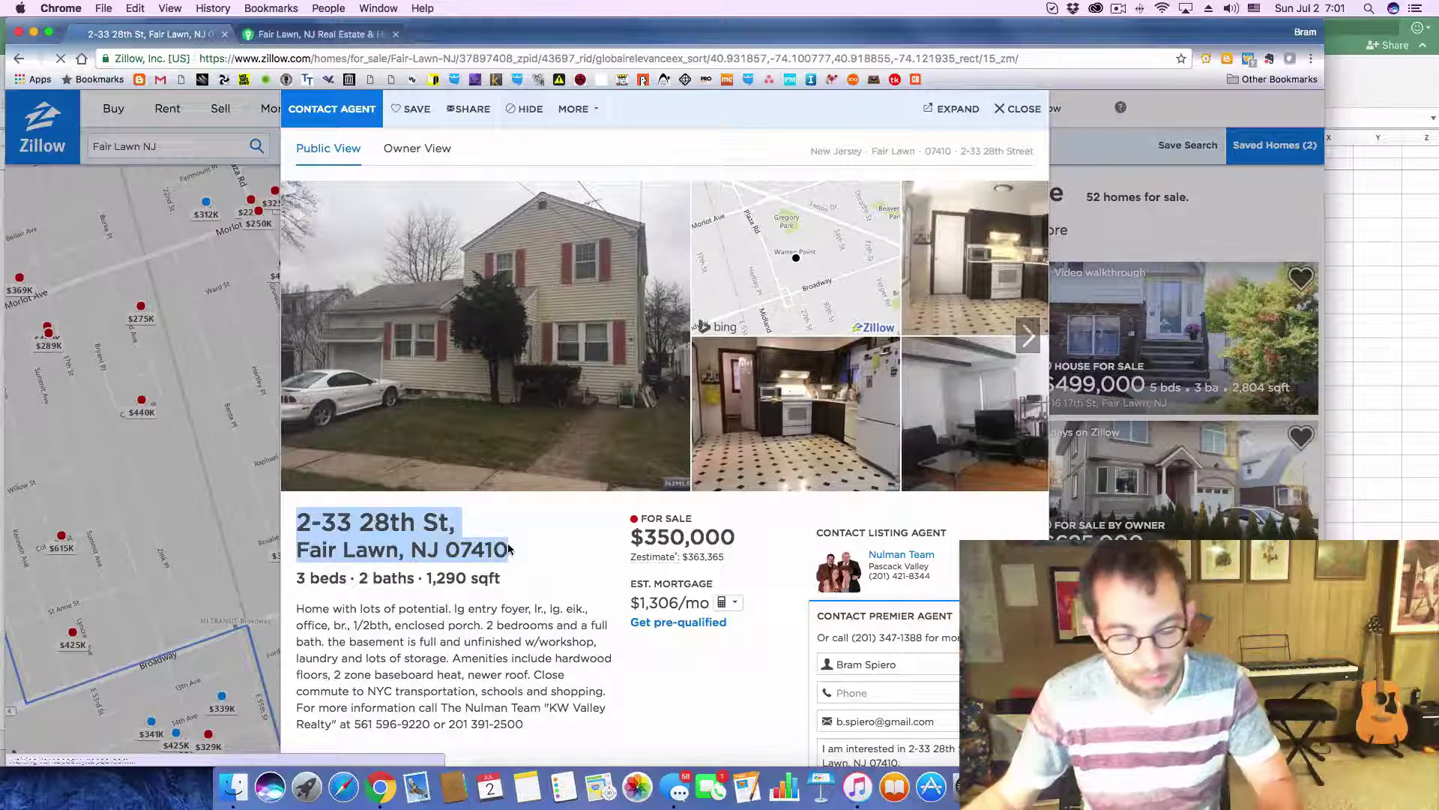
key(super+c)
key(super+Tab)
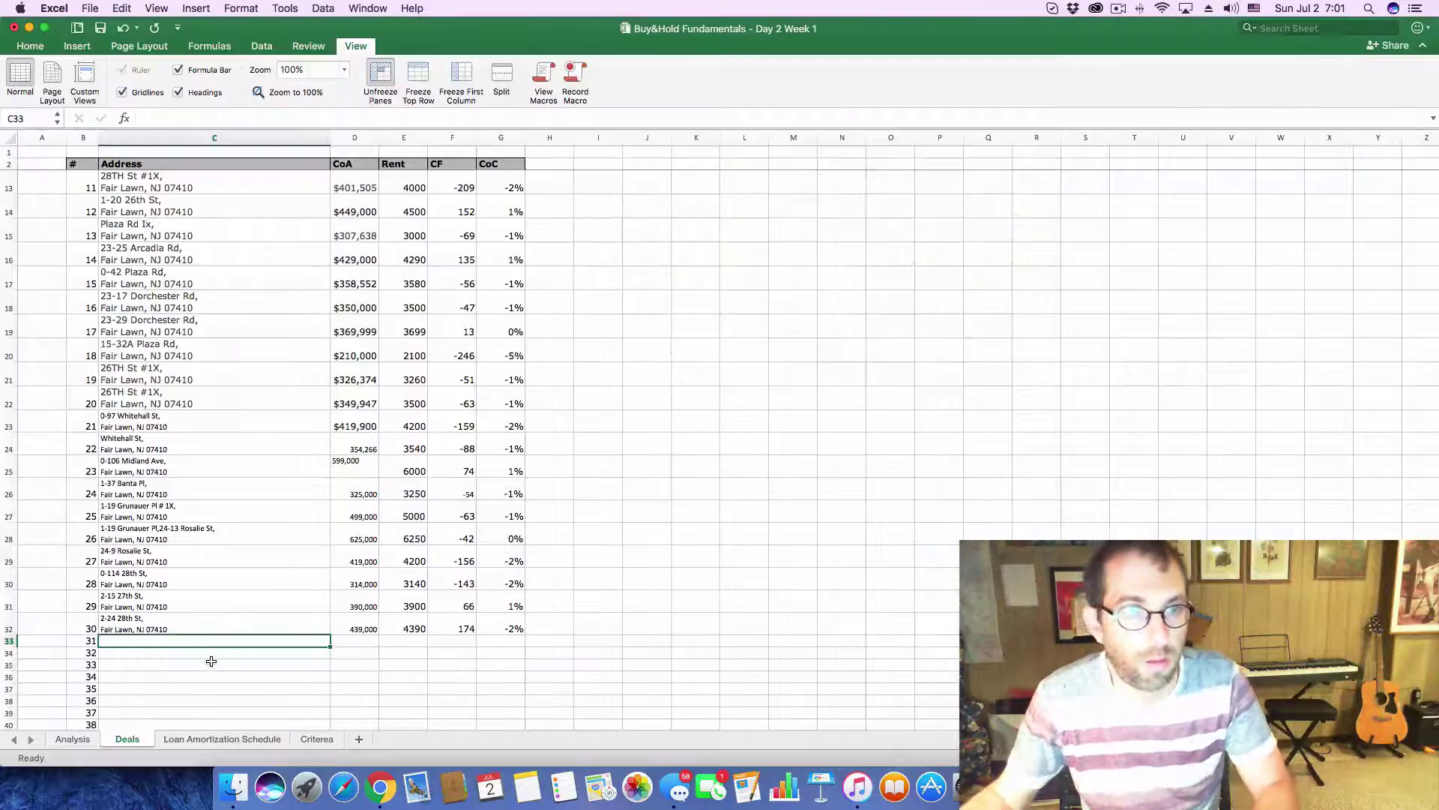
click(243, 119)
key(super+v)
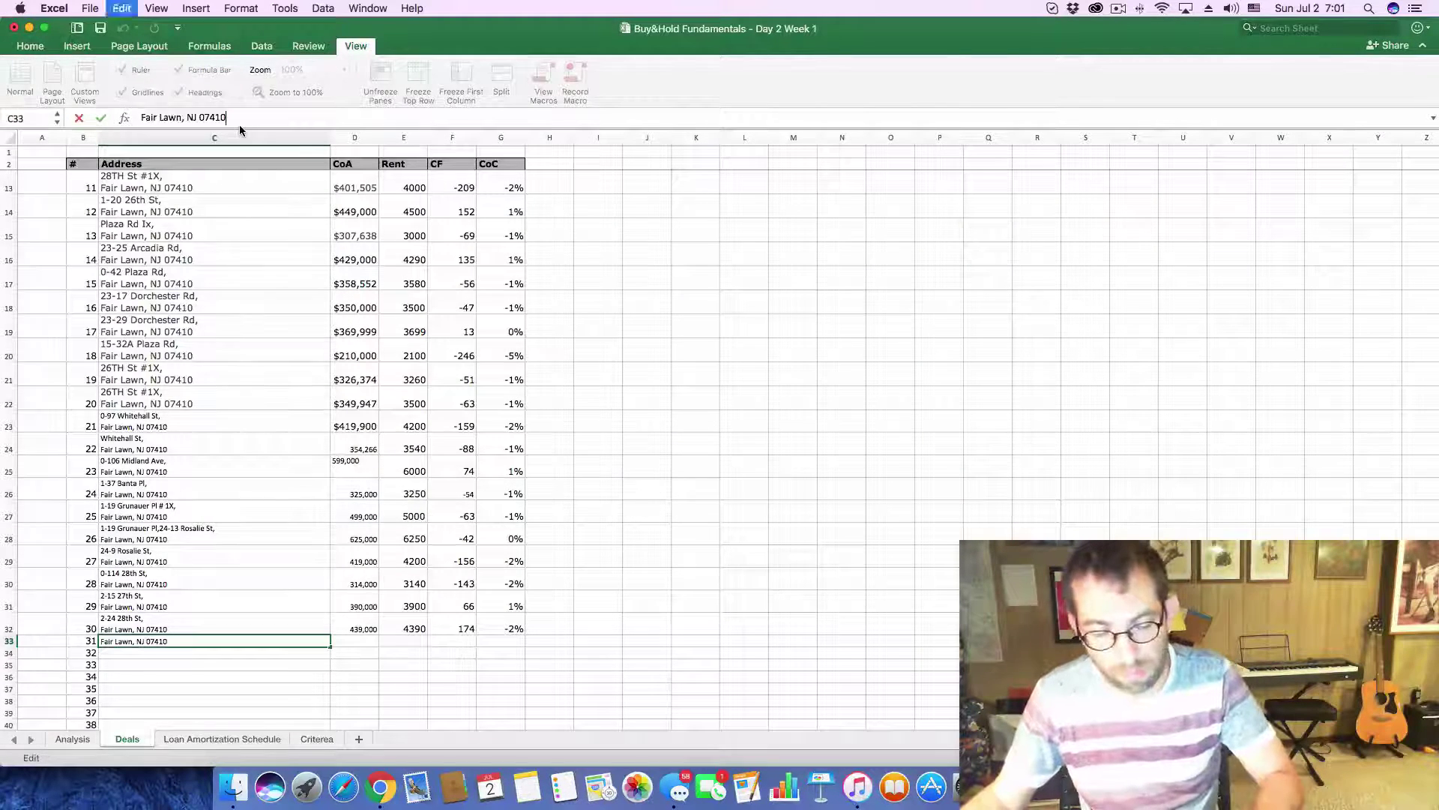
key(Return)
- Copy the 350,000 asking price from Zillow into D33
key(super+Tab)
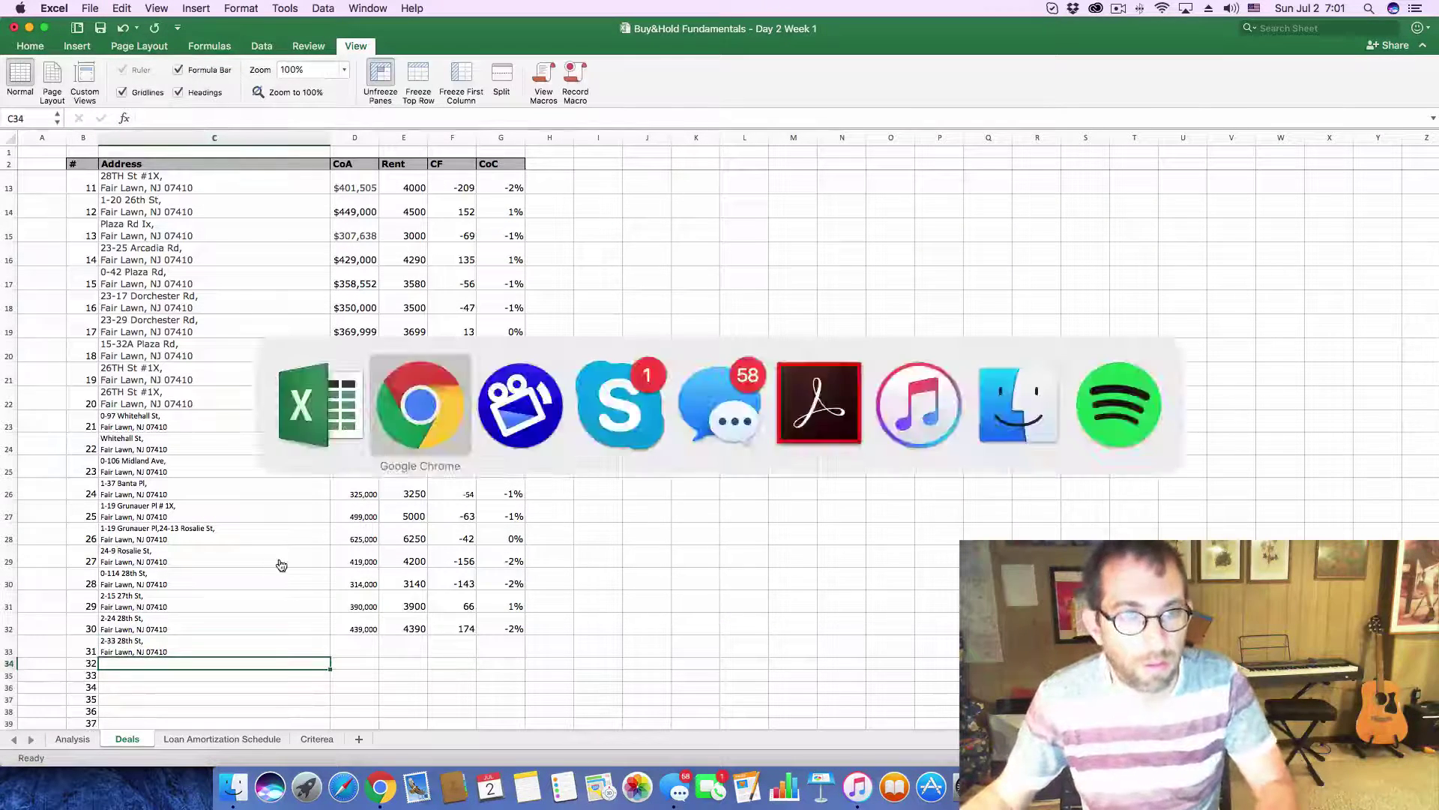
drag(644, 536, 728, 539)
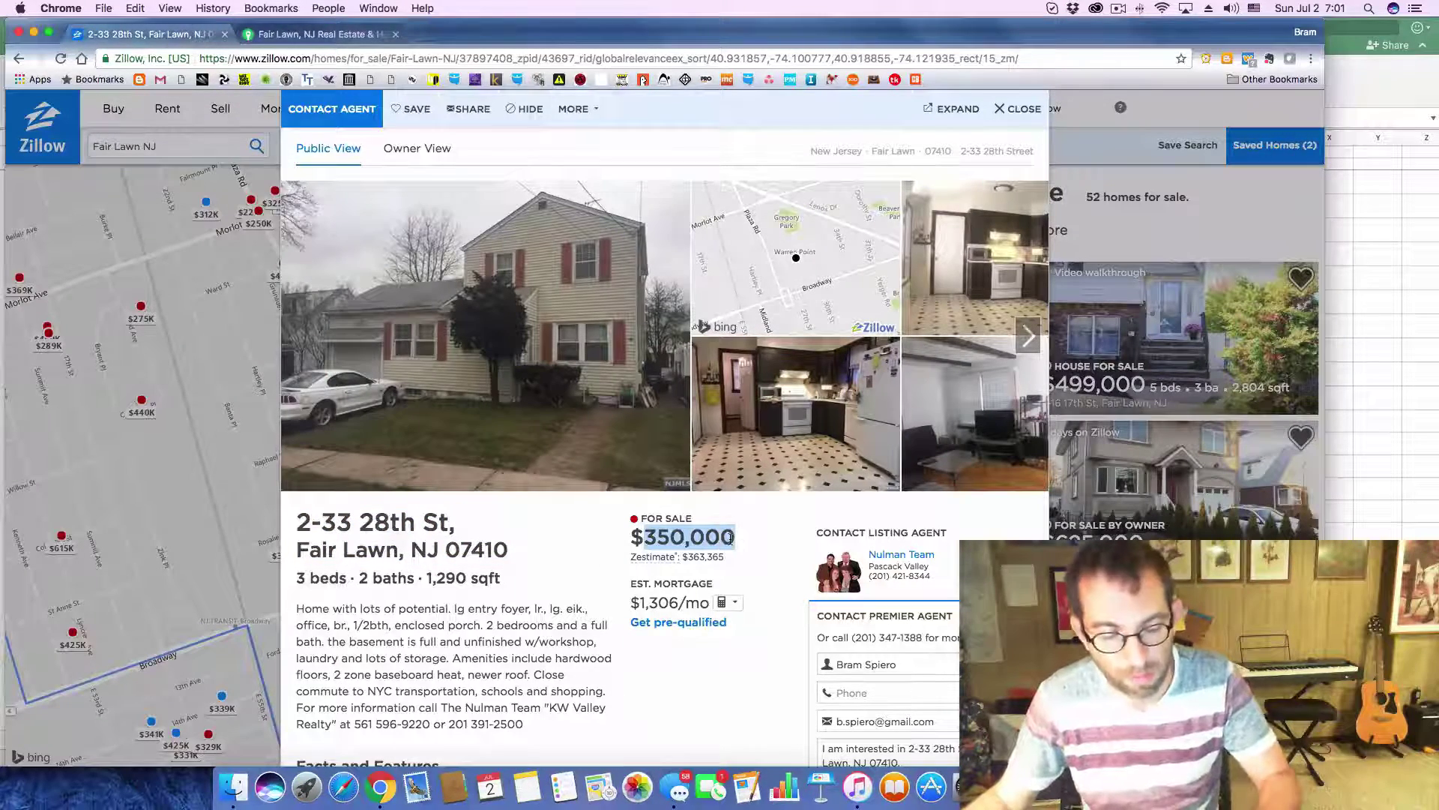
key(super+c)
key(super+Tab)
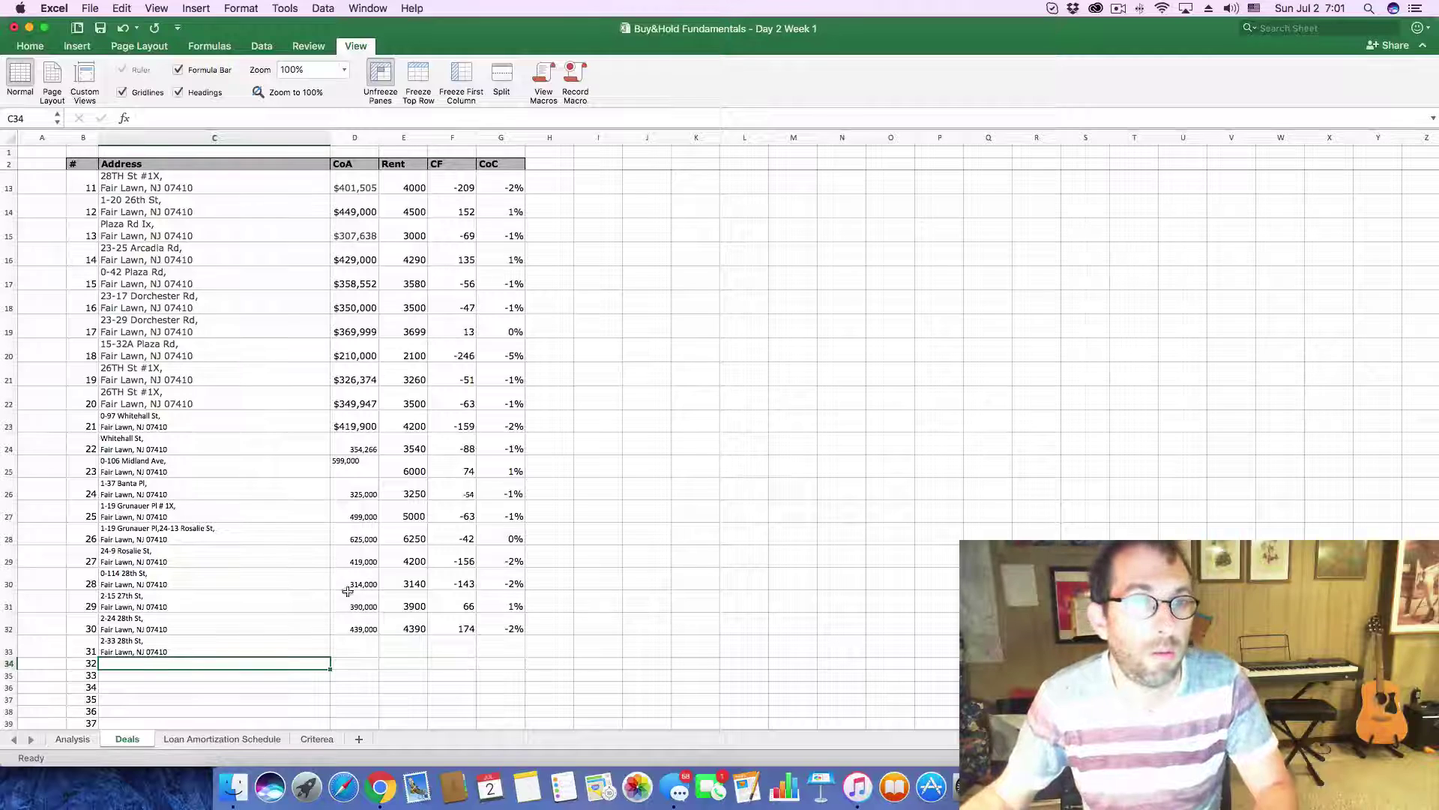
click(351, 649)
click(166, 113)
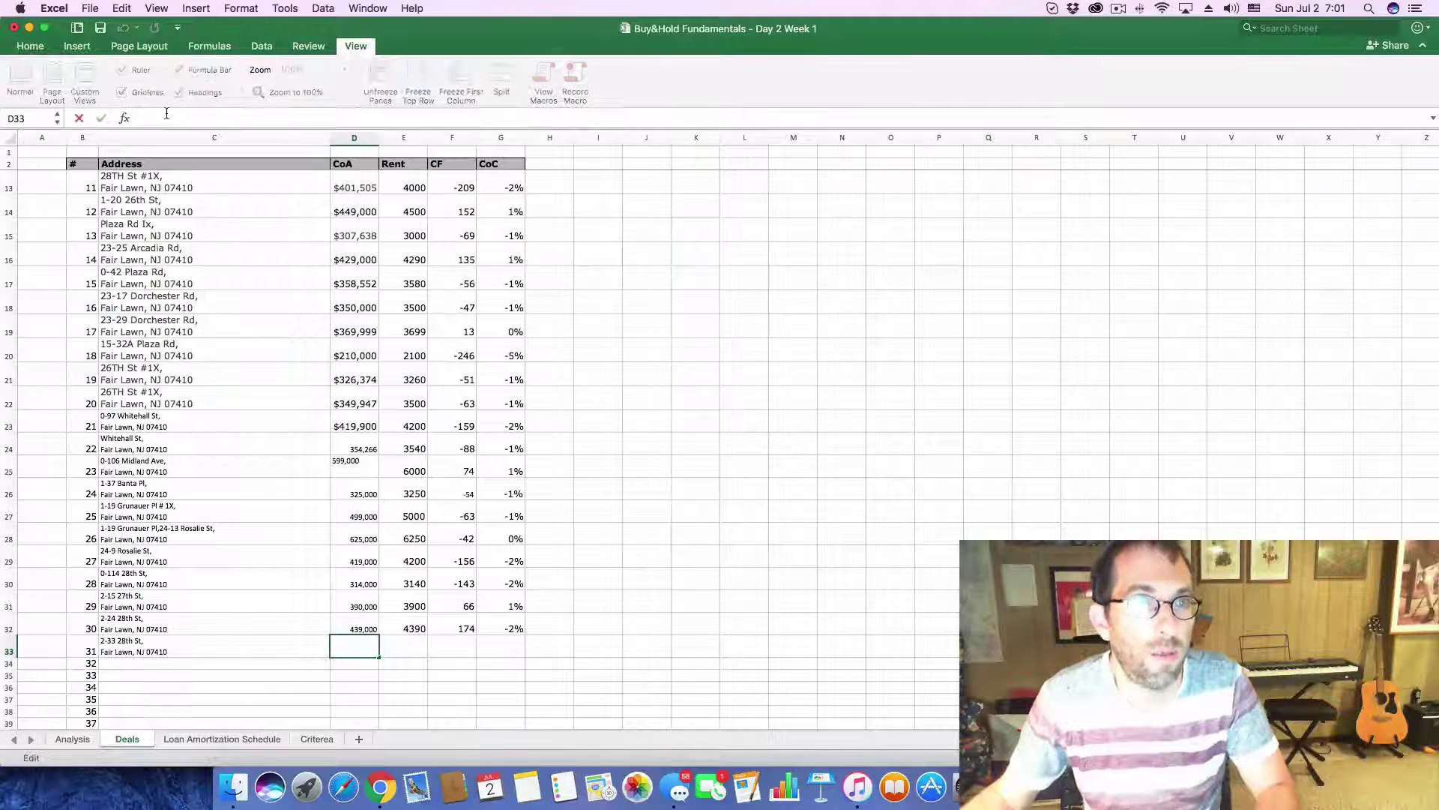
key(super+v)
key(Return)
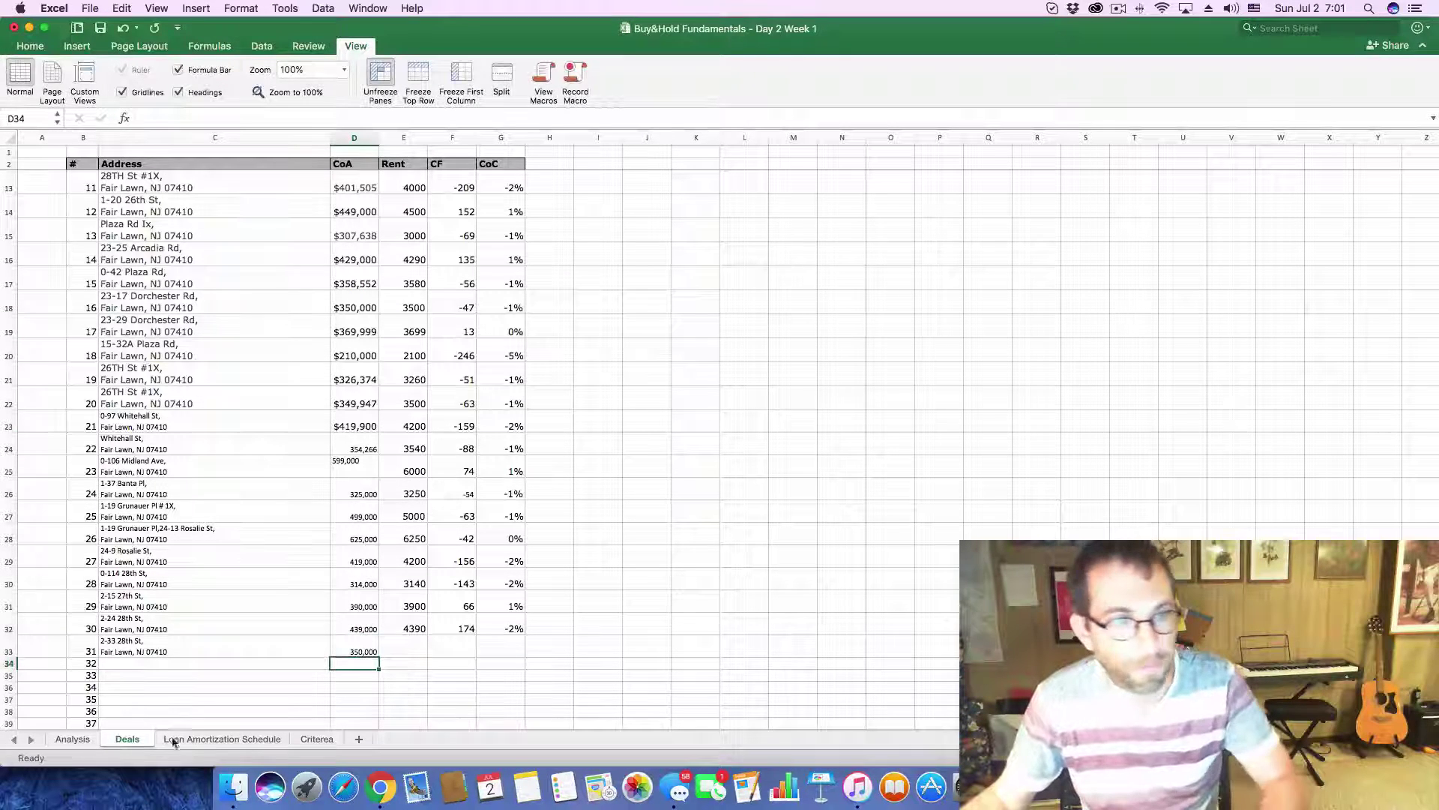
click(72, 739)
click(184, 178)
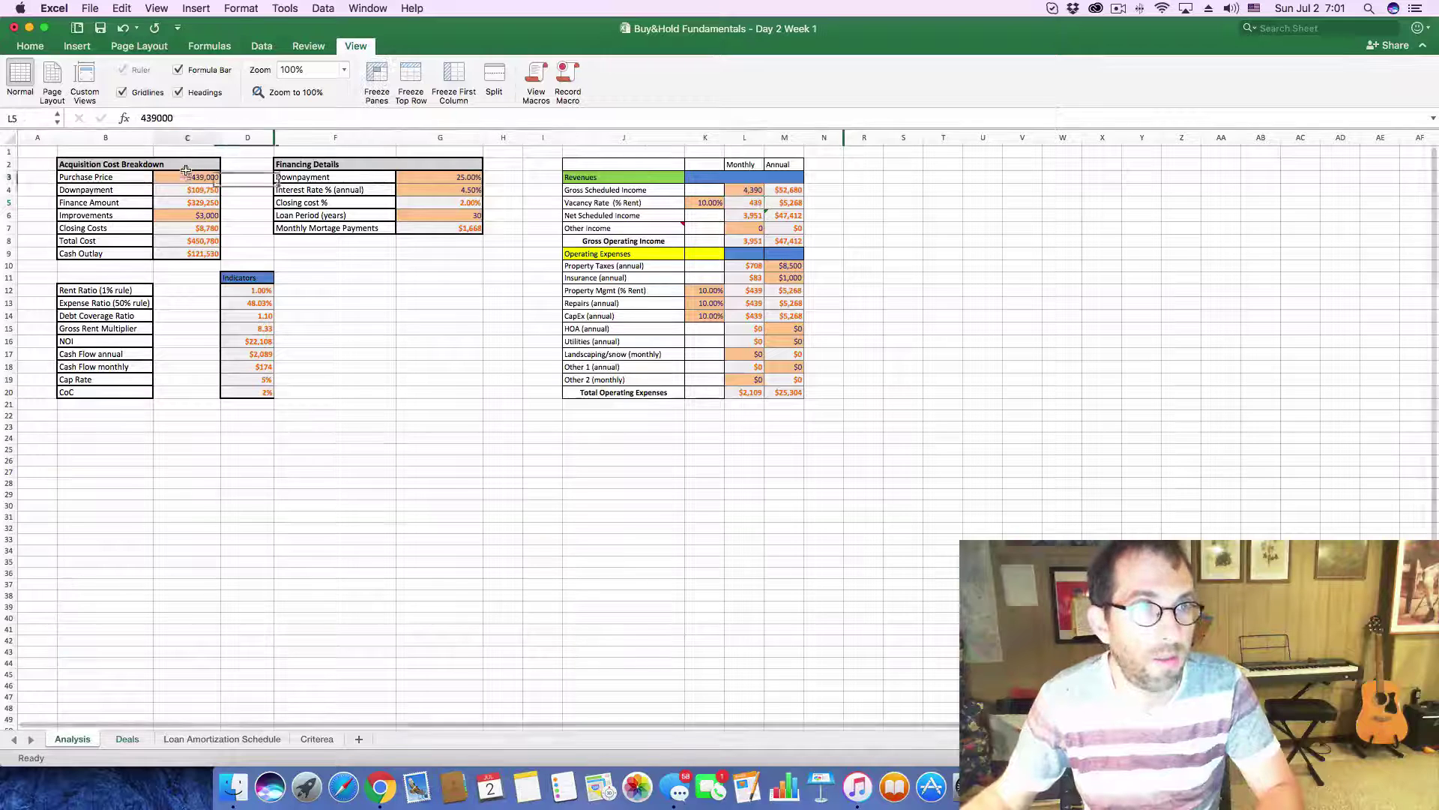
- Replace the Analysis purchase price with $350,000 and set monthly rent to 3,500
double_click(205, 111)
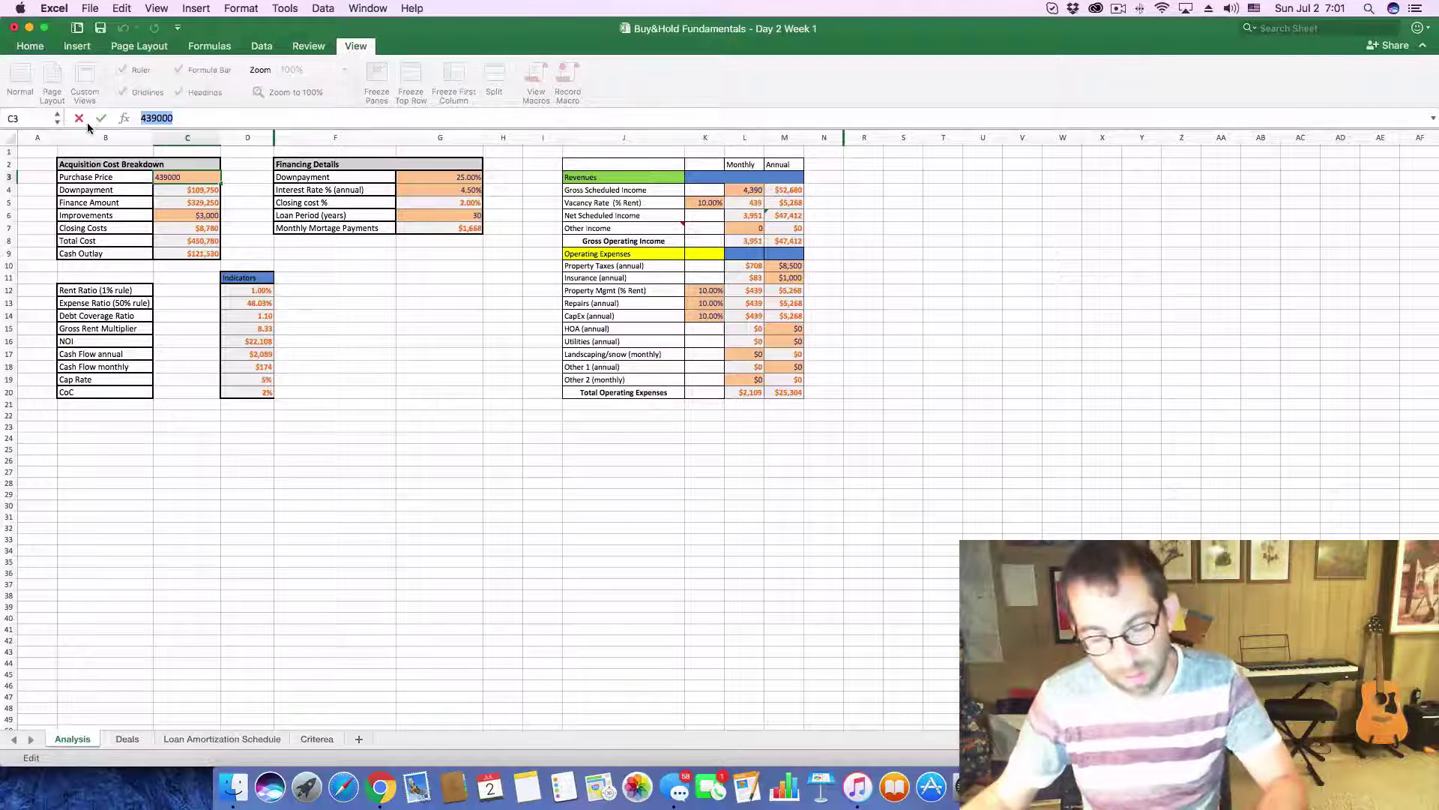
key(super+v)
key(Return)
click(748, 190)
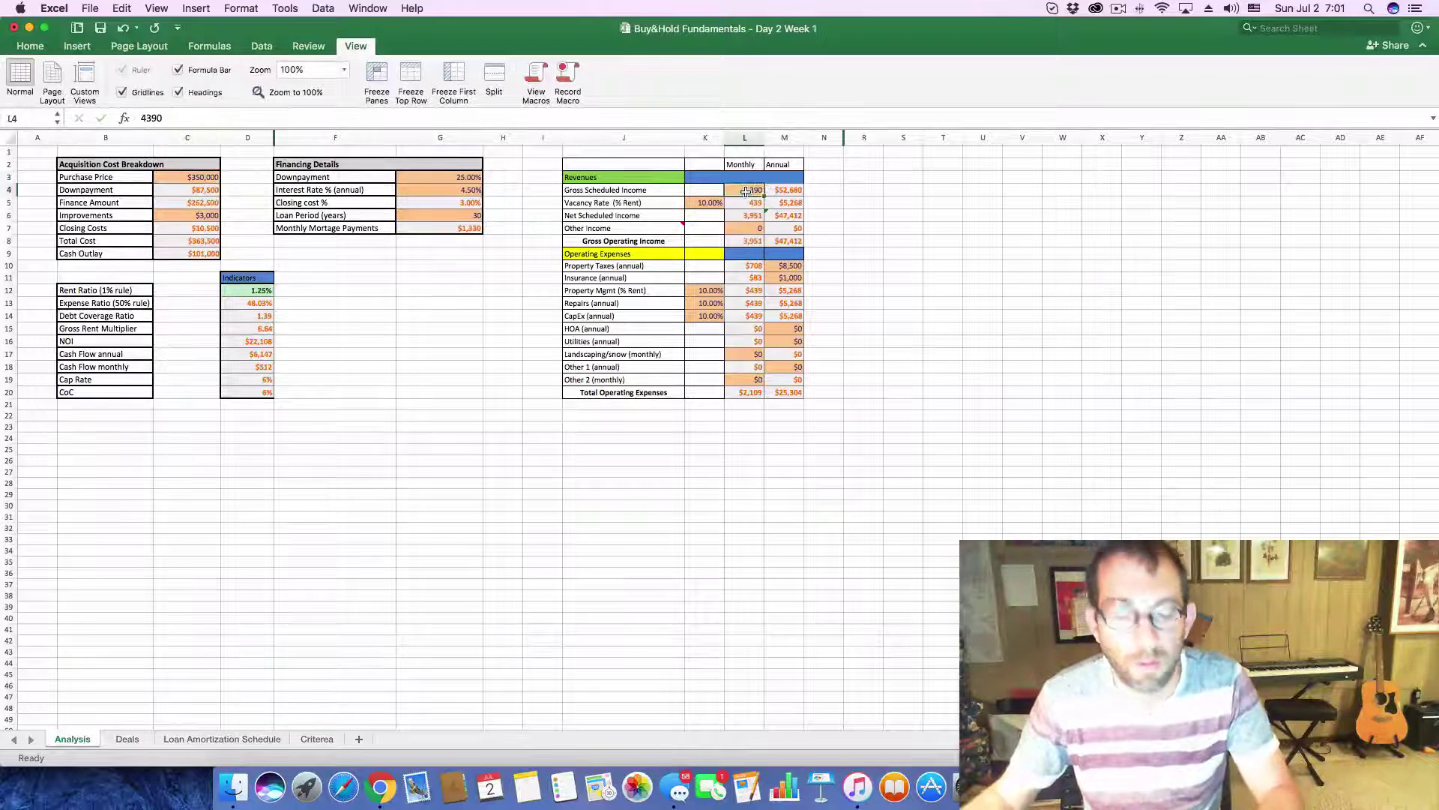
text(3500)
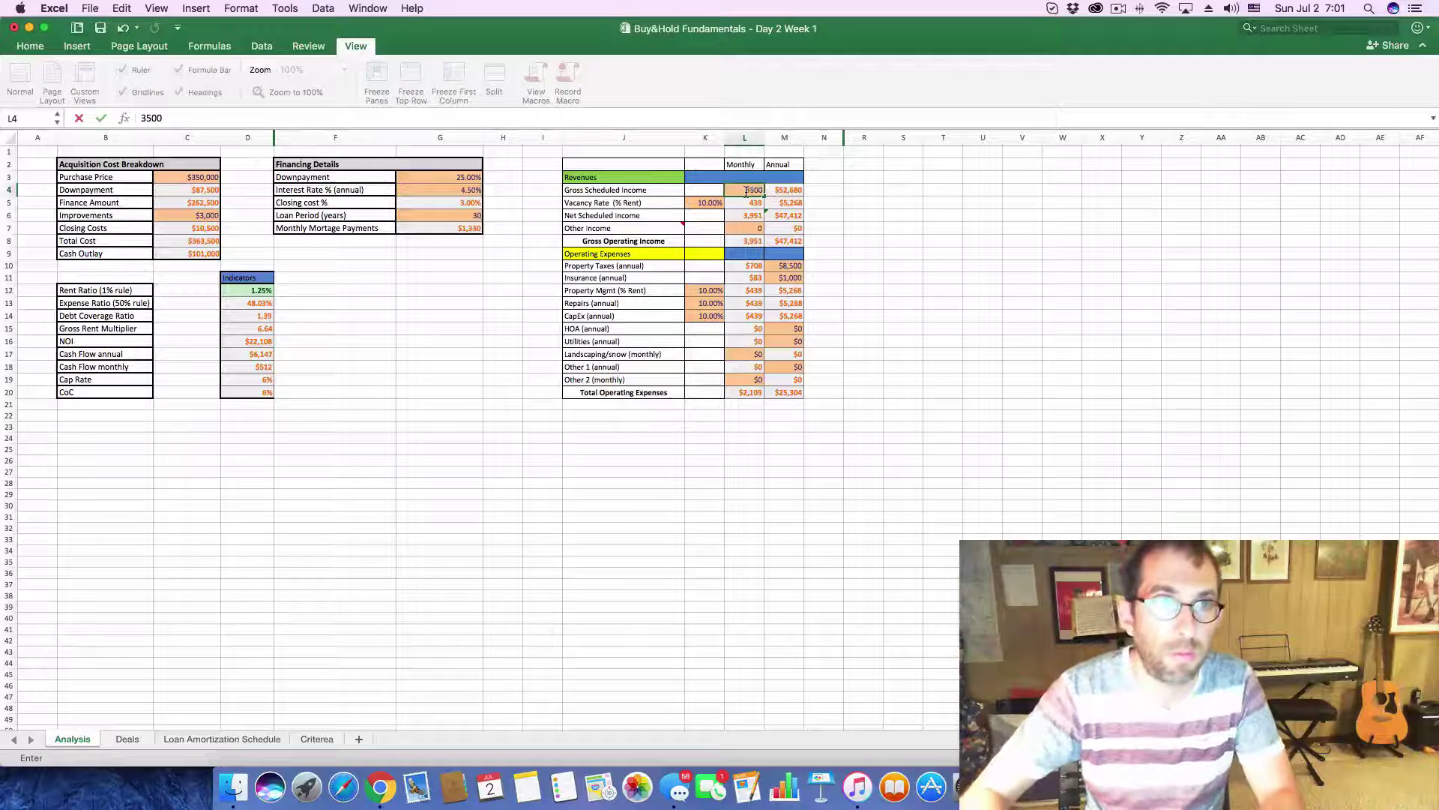
key(Return)
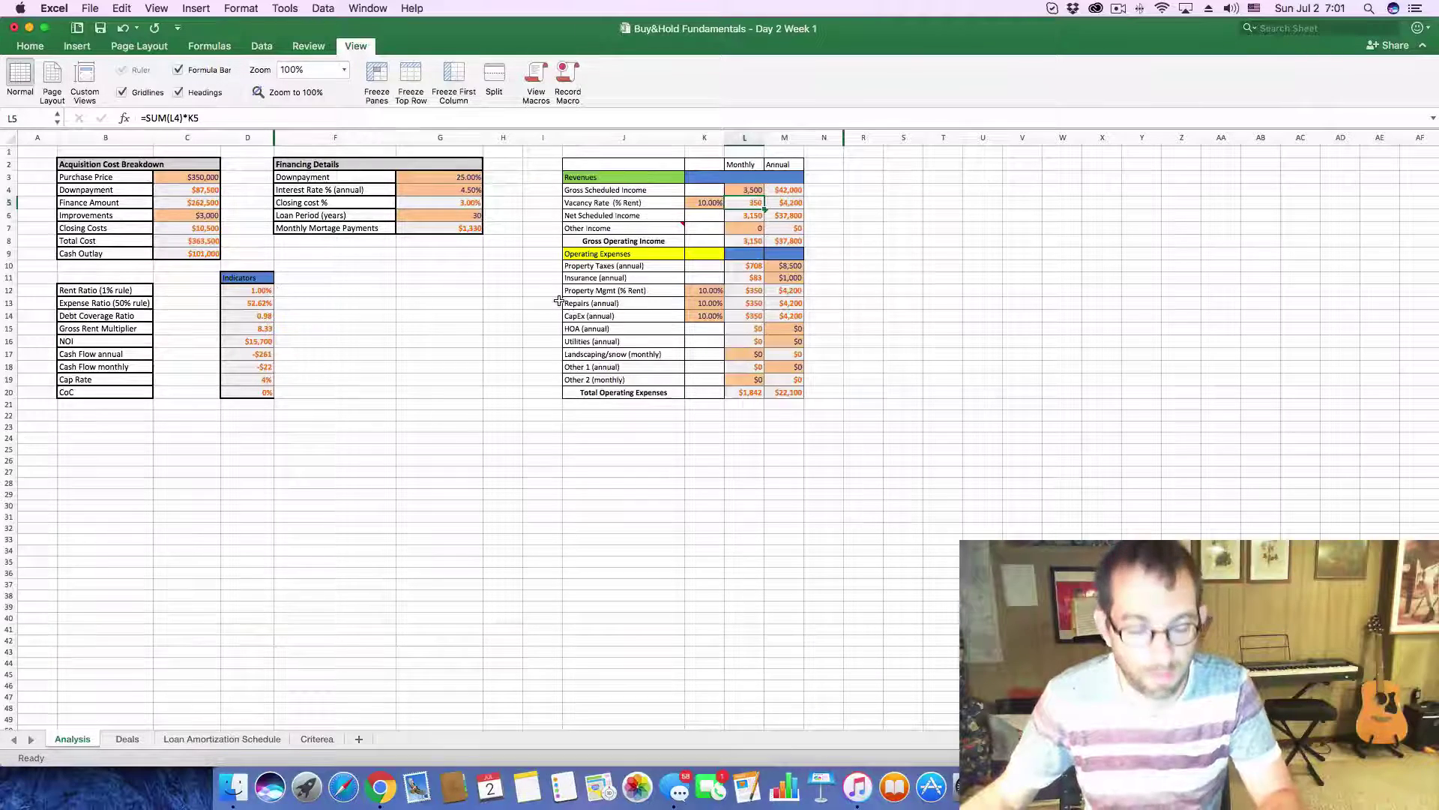
key(super+Tab)
scroll(706, 574, down, 10)
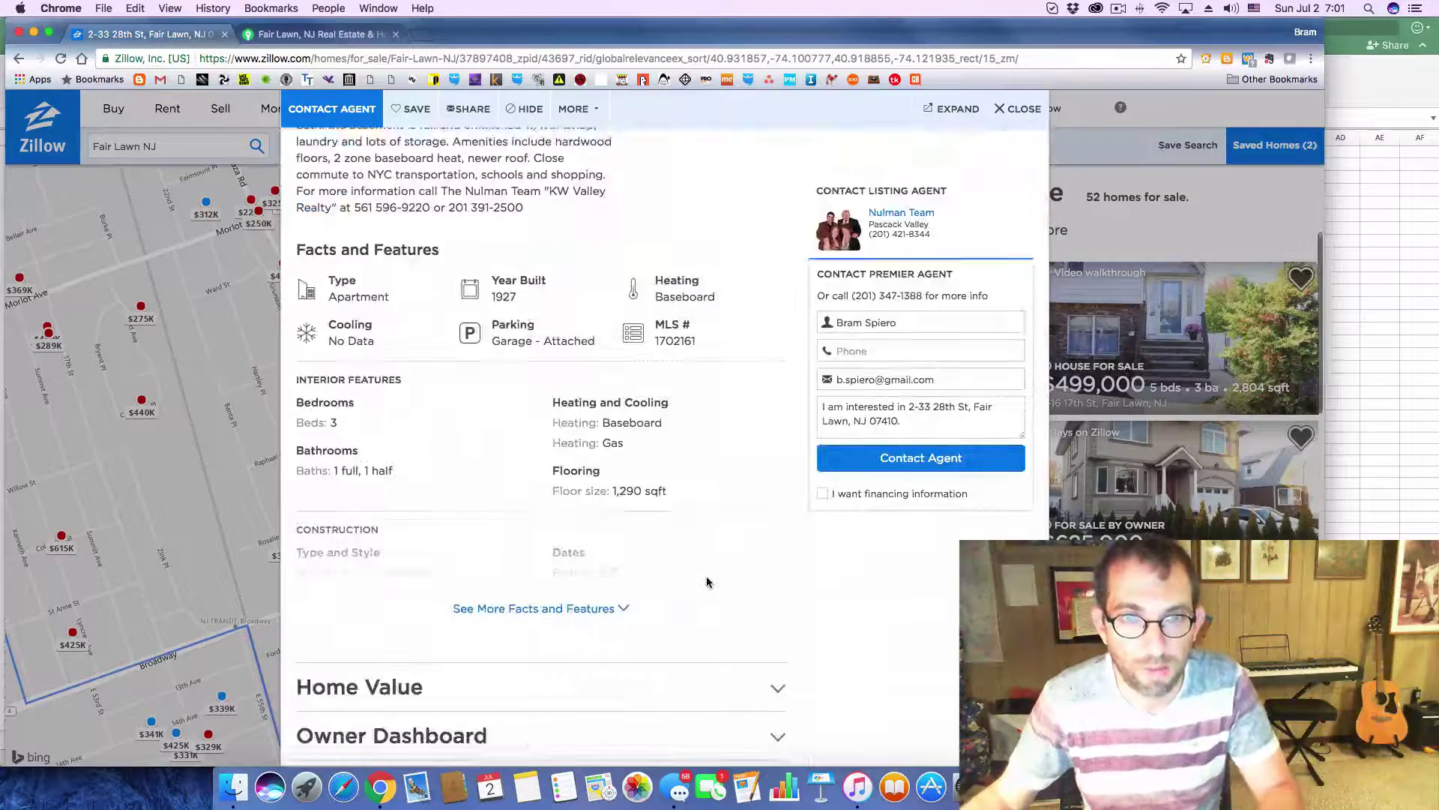
scroll(706, 581, down, 5)
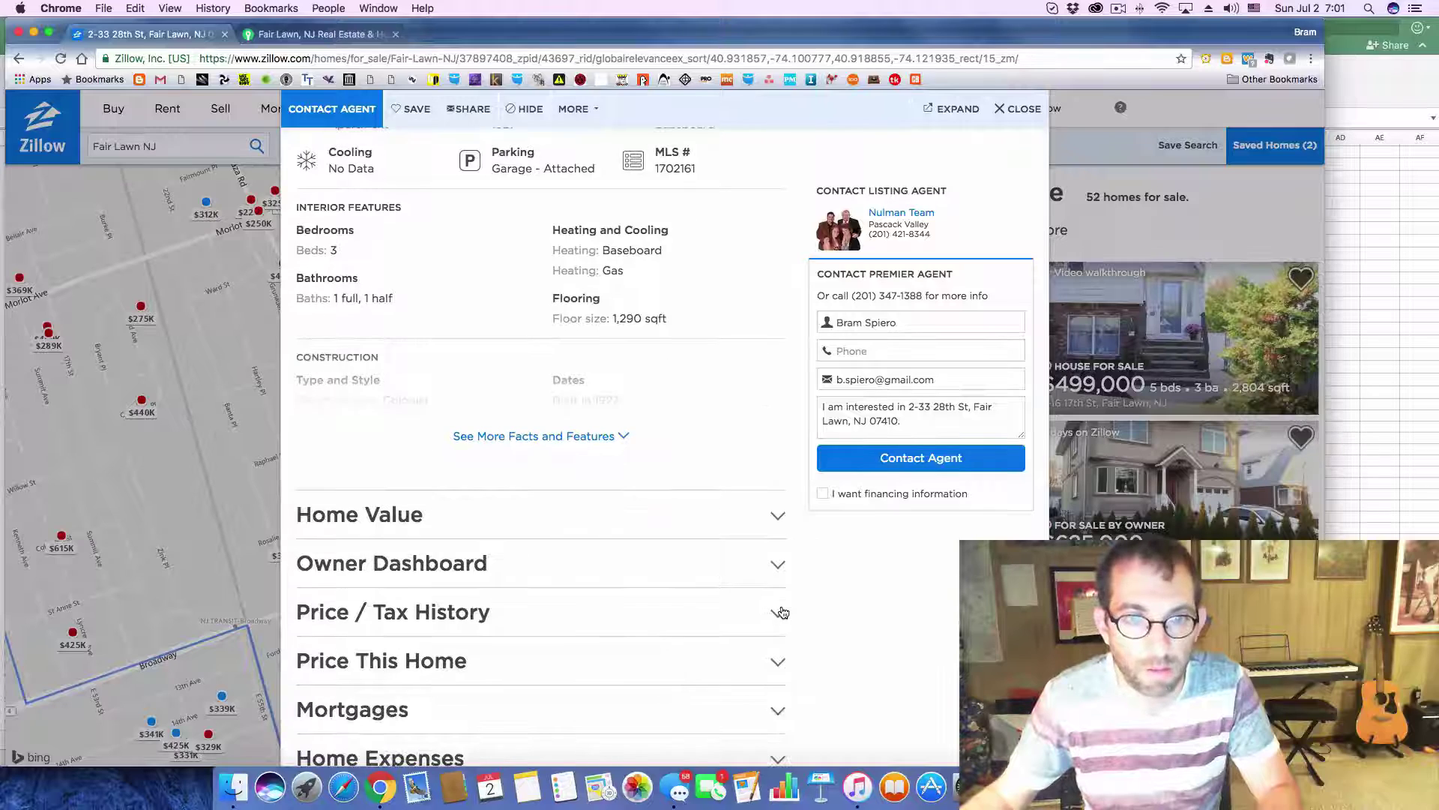
click(778, 612)
scroll(784, 613, down, 5)
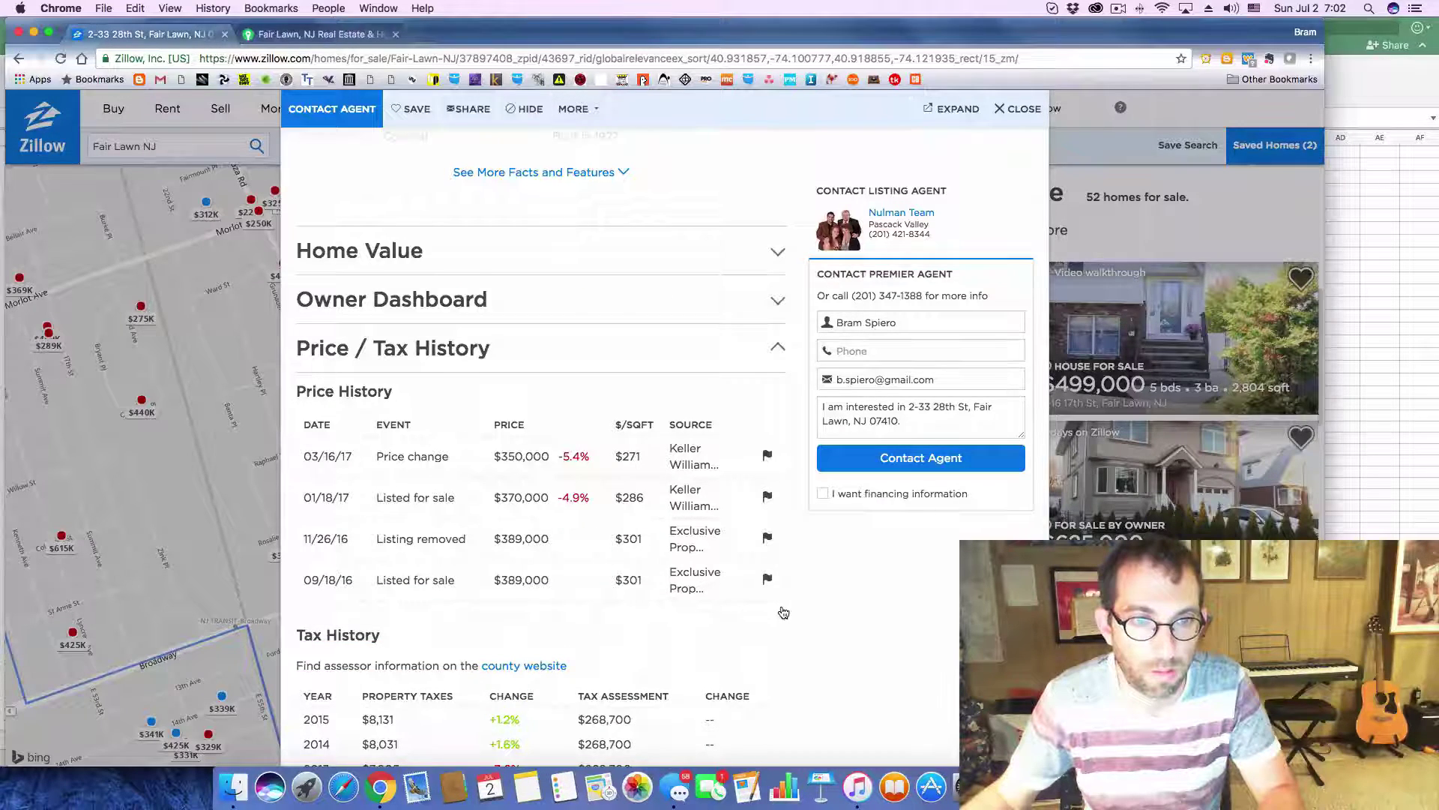
key(super+Tab)
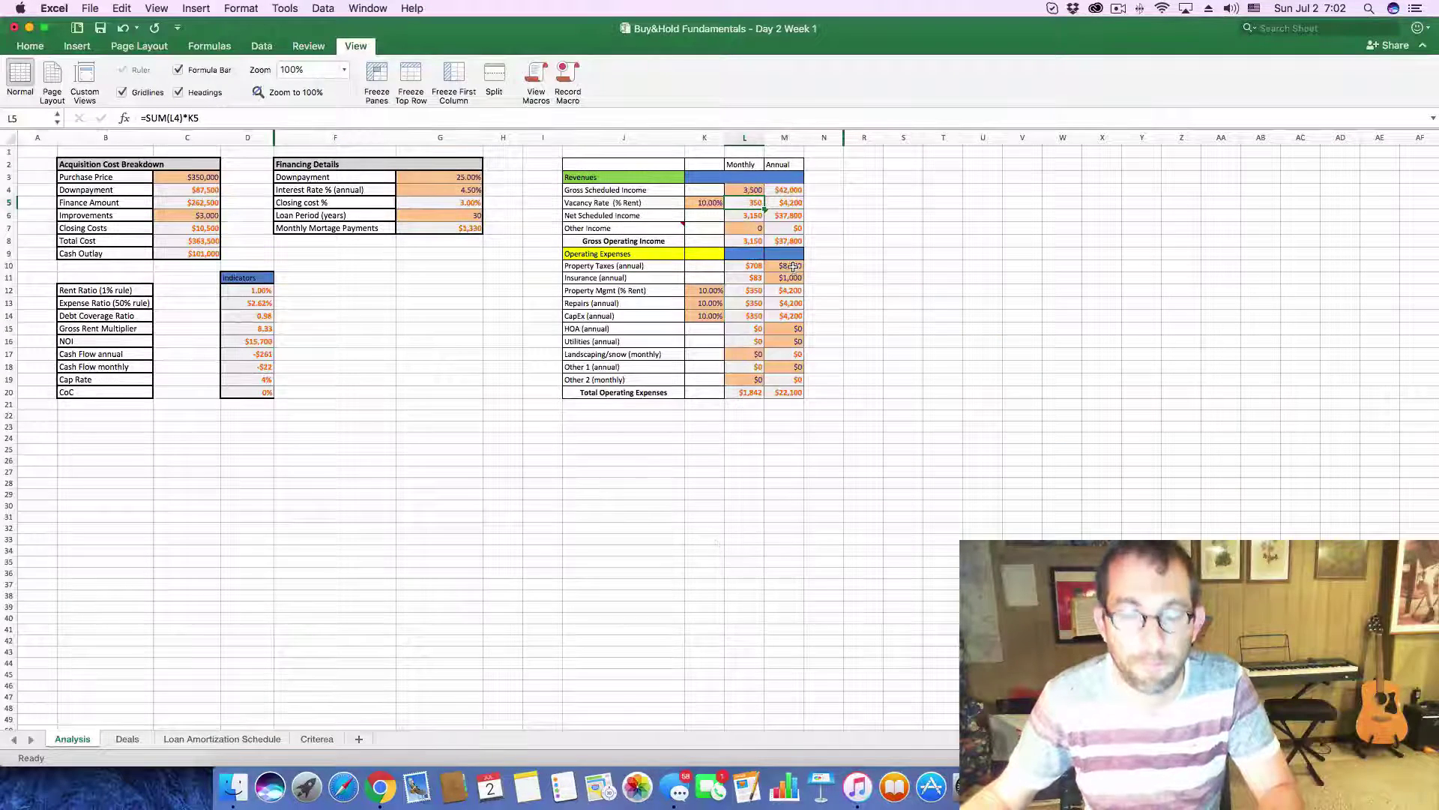
- Enter 8150 as the annual property taxes in Analysis cell M10
click(793, 266)
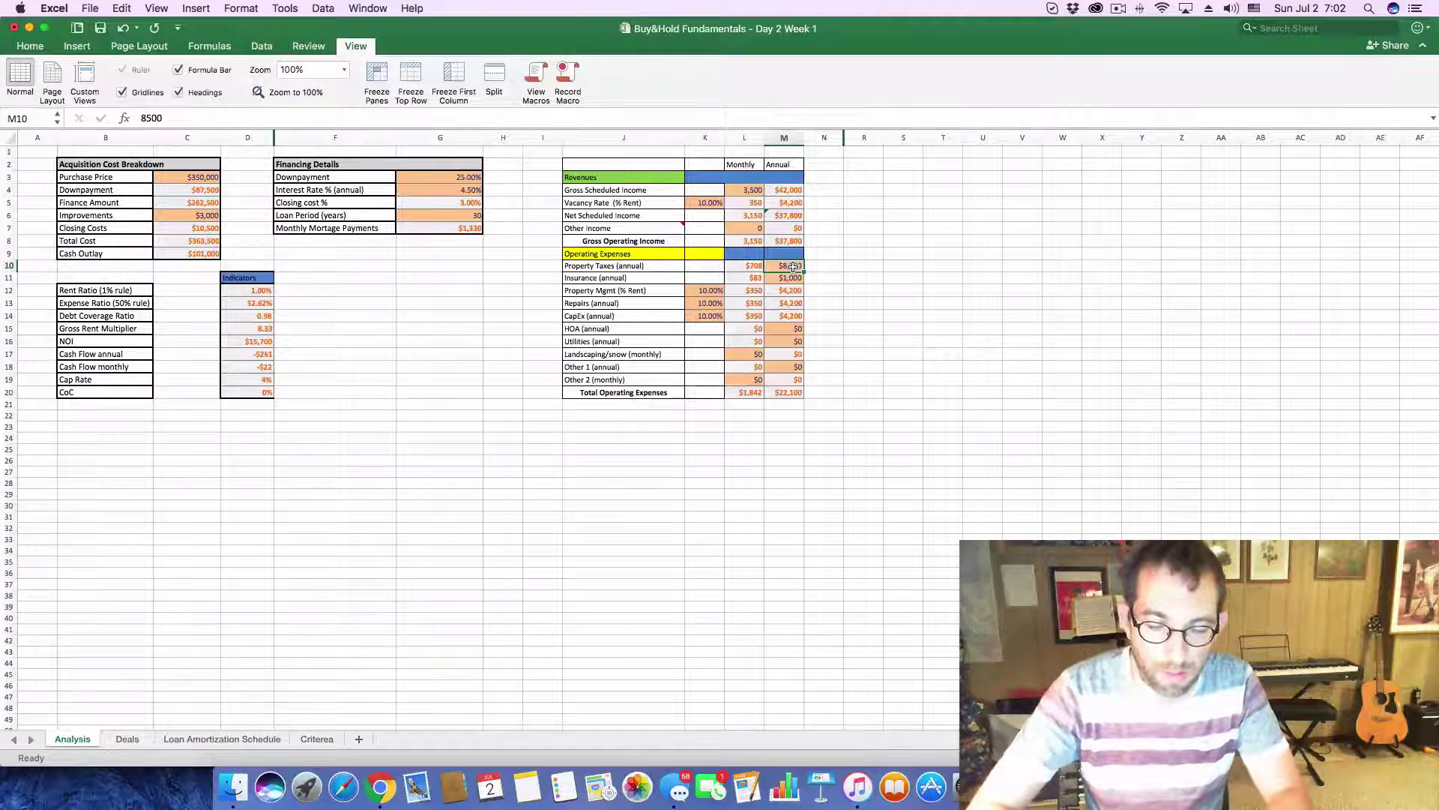
text(8150)
key(Return)
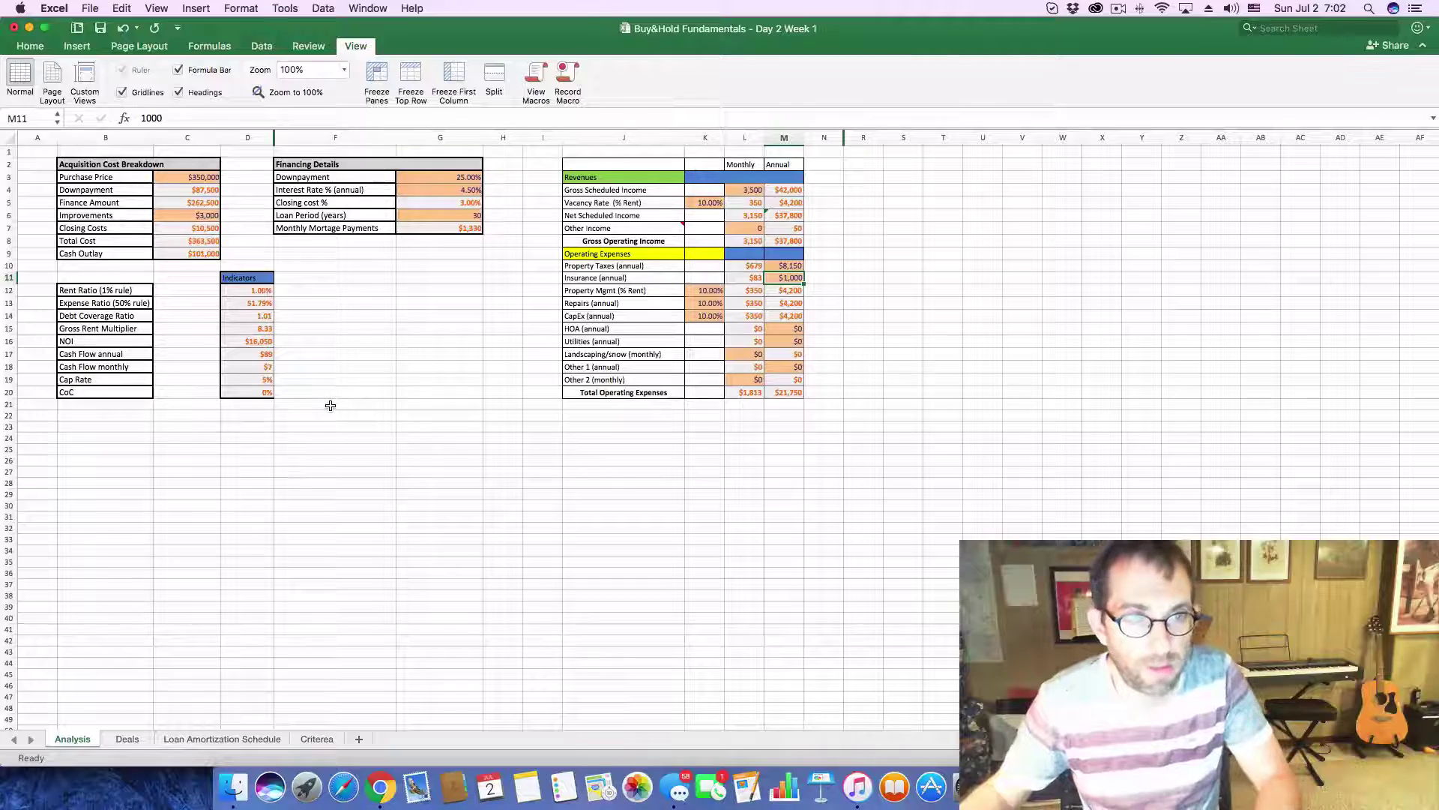
key(super+Tab)
key(super+Tab)
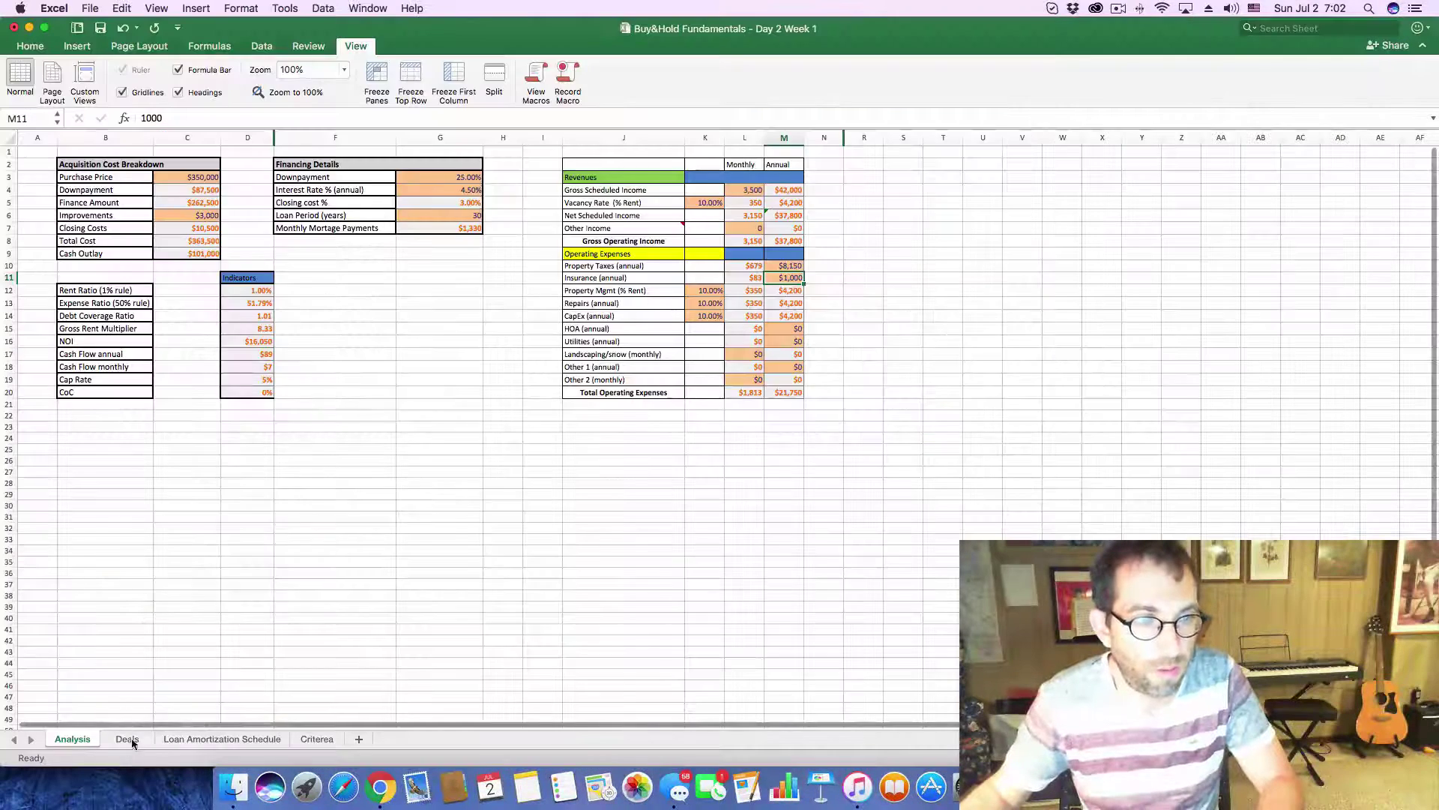
- Fill deal 31's row 33 on Deals with cash flow 7, CoC 0% and rent 3500
click(127, 739)
click(461, 652)
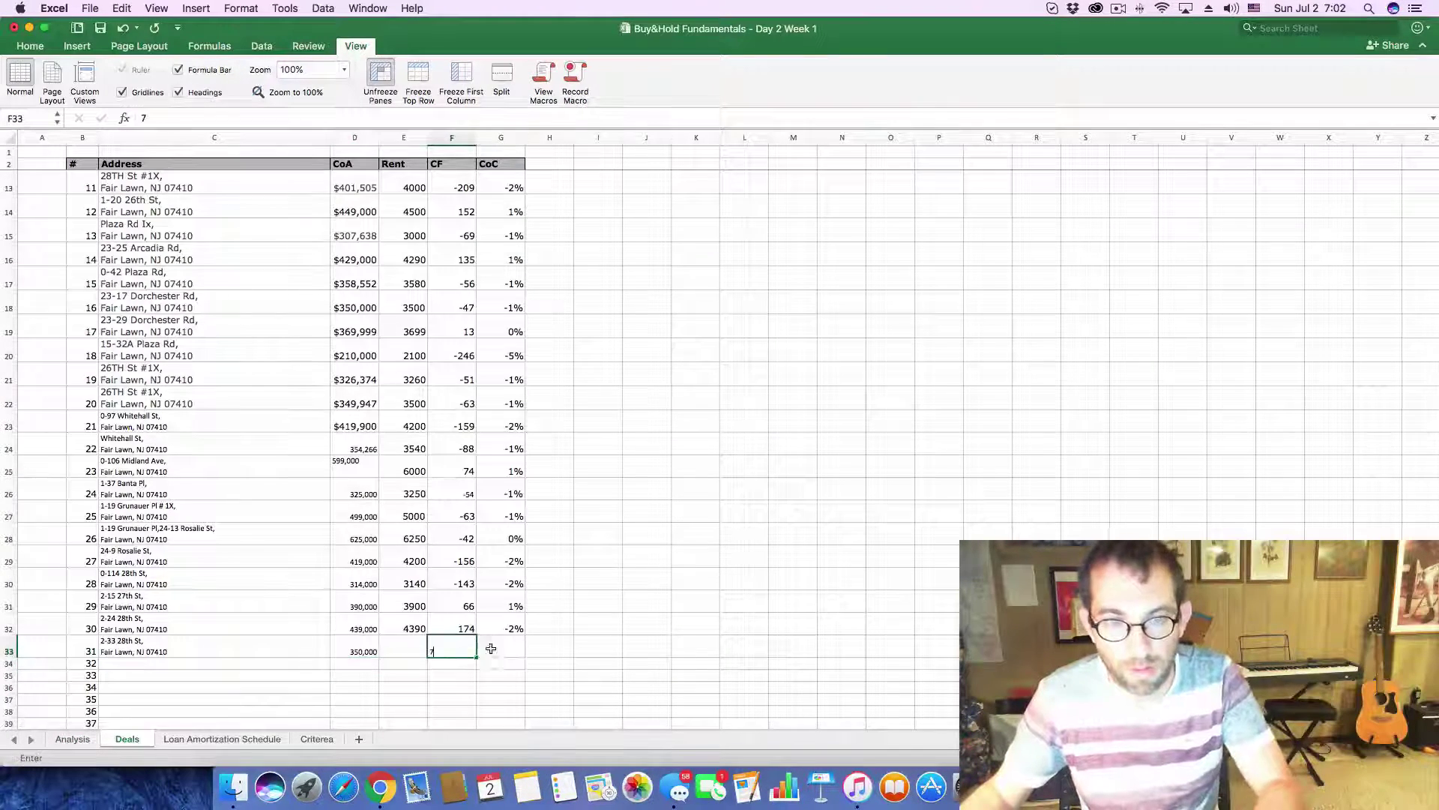
text(7)
key(Tab)
text(0)
click(406, 652)
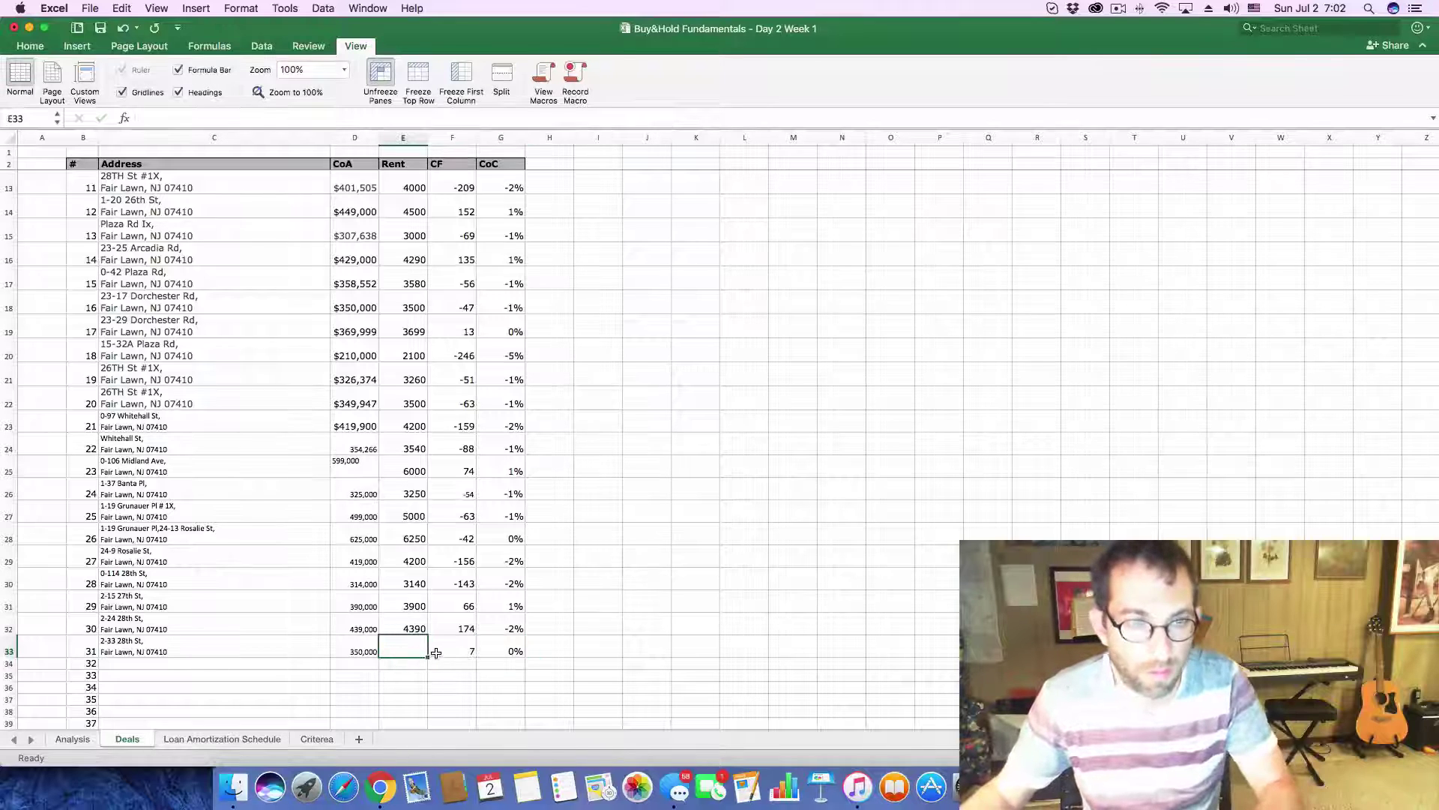
text(3500)
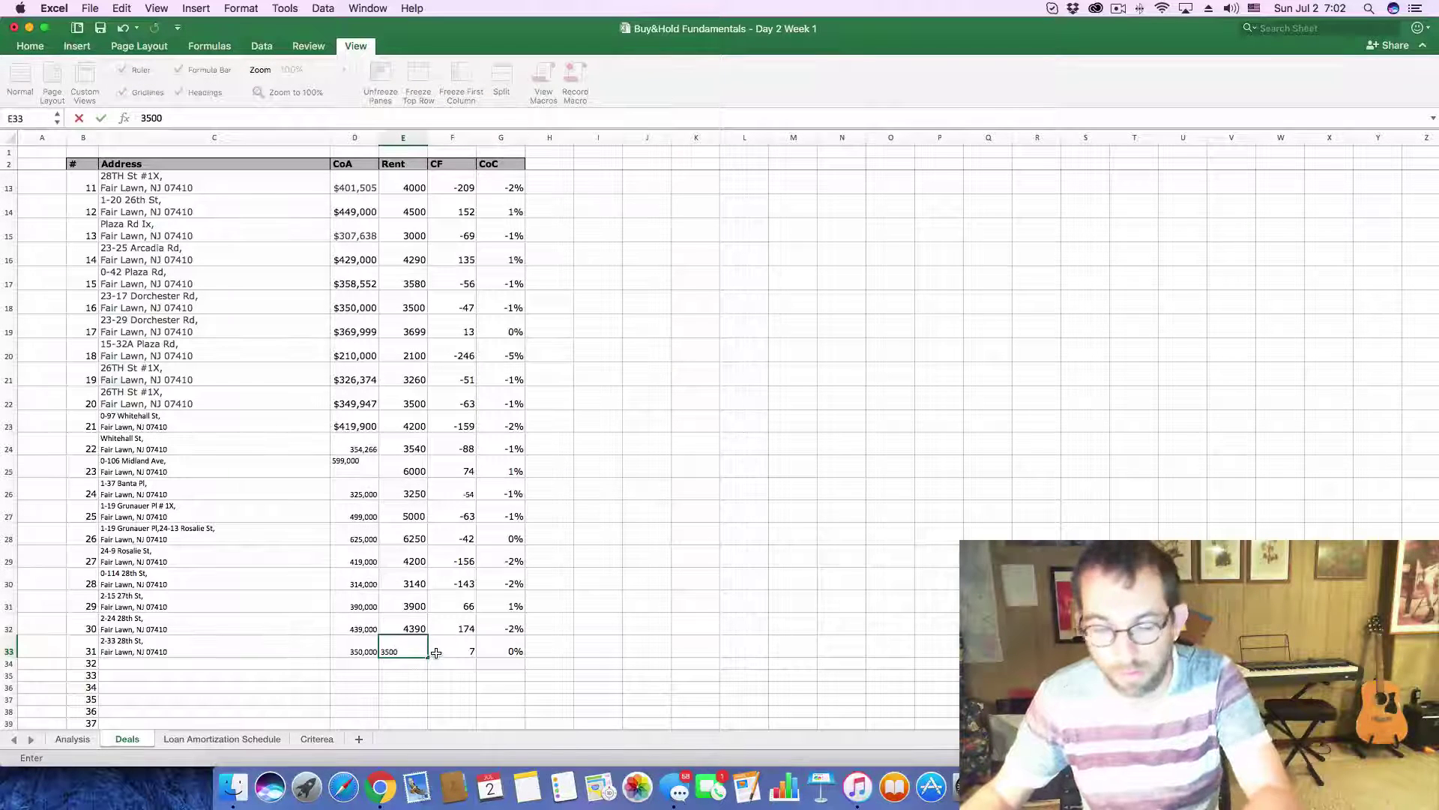
key(Return)
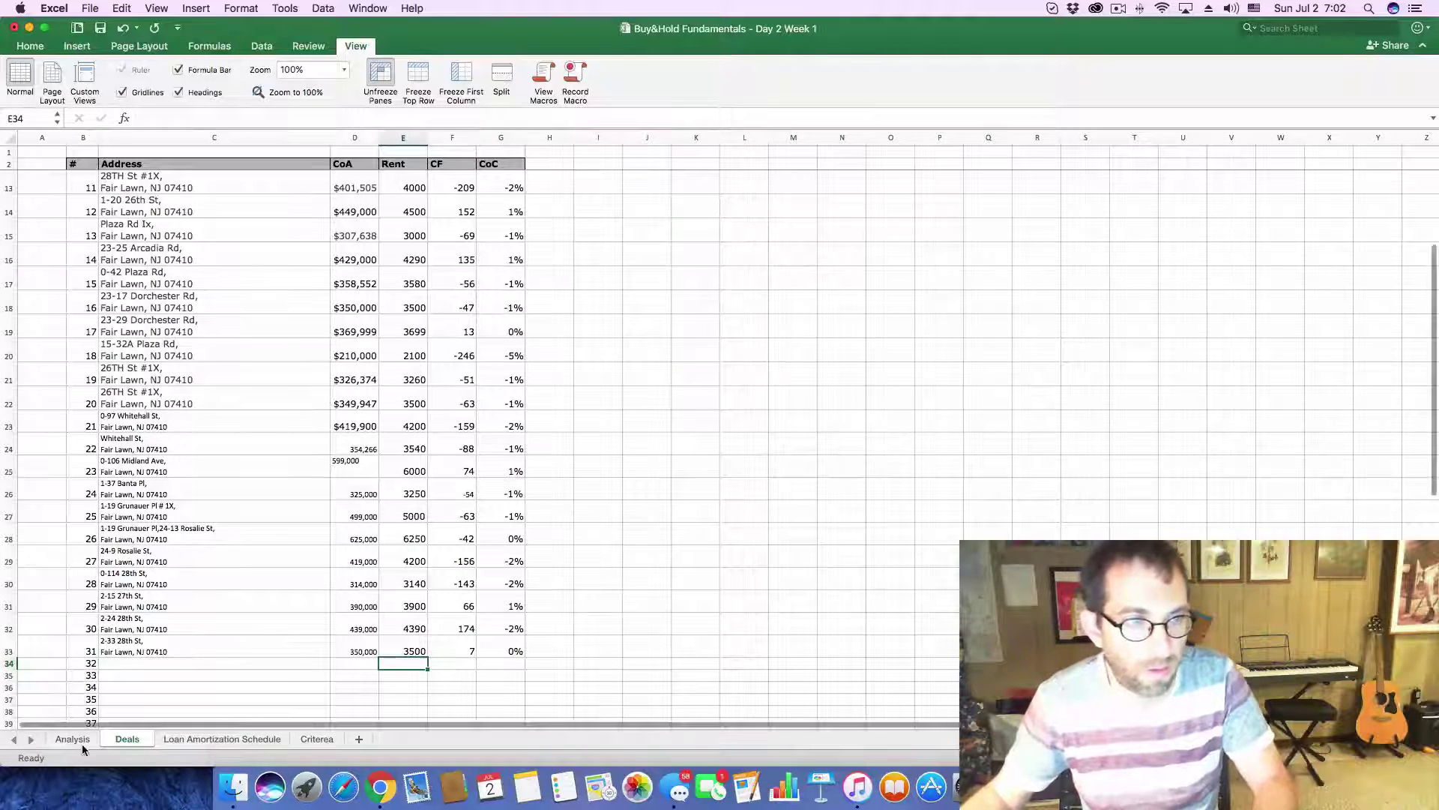
click(73, 739)
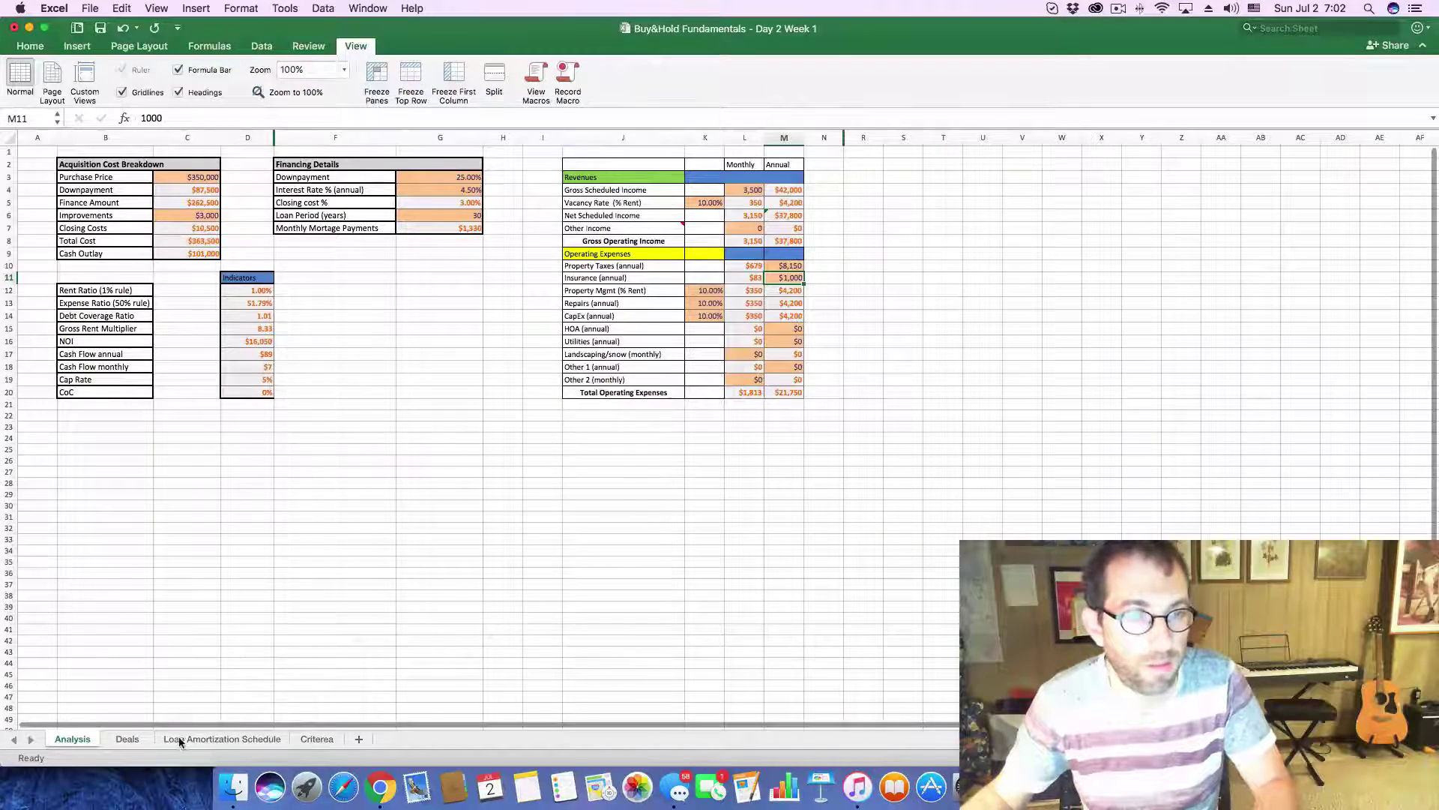
click(380, 787)
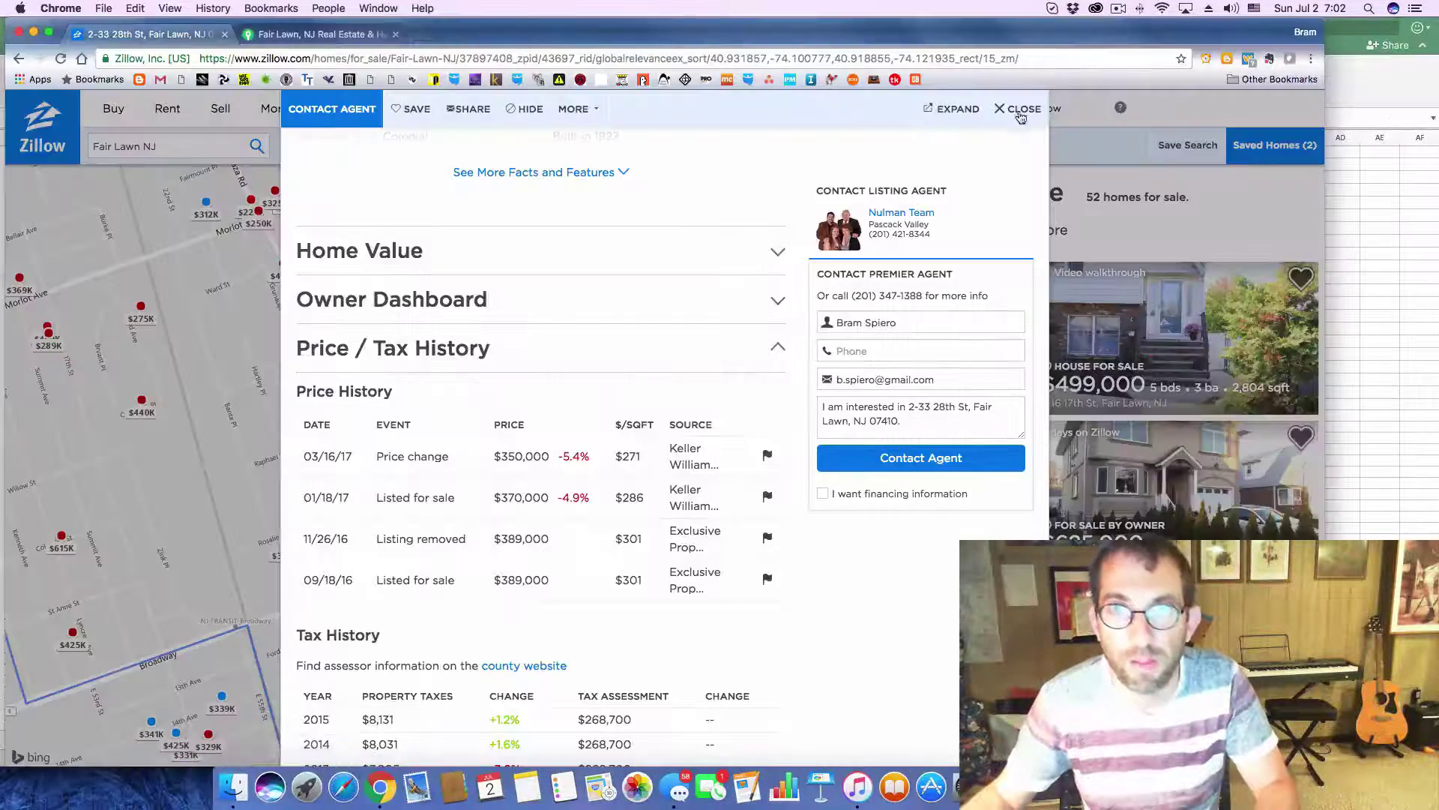
click(1021, 111)
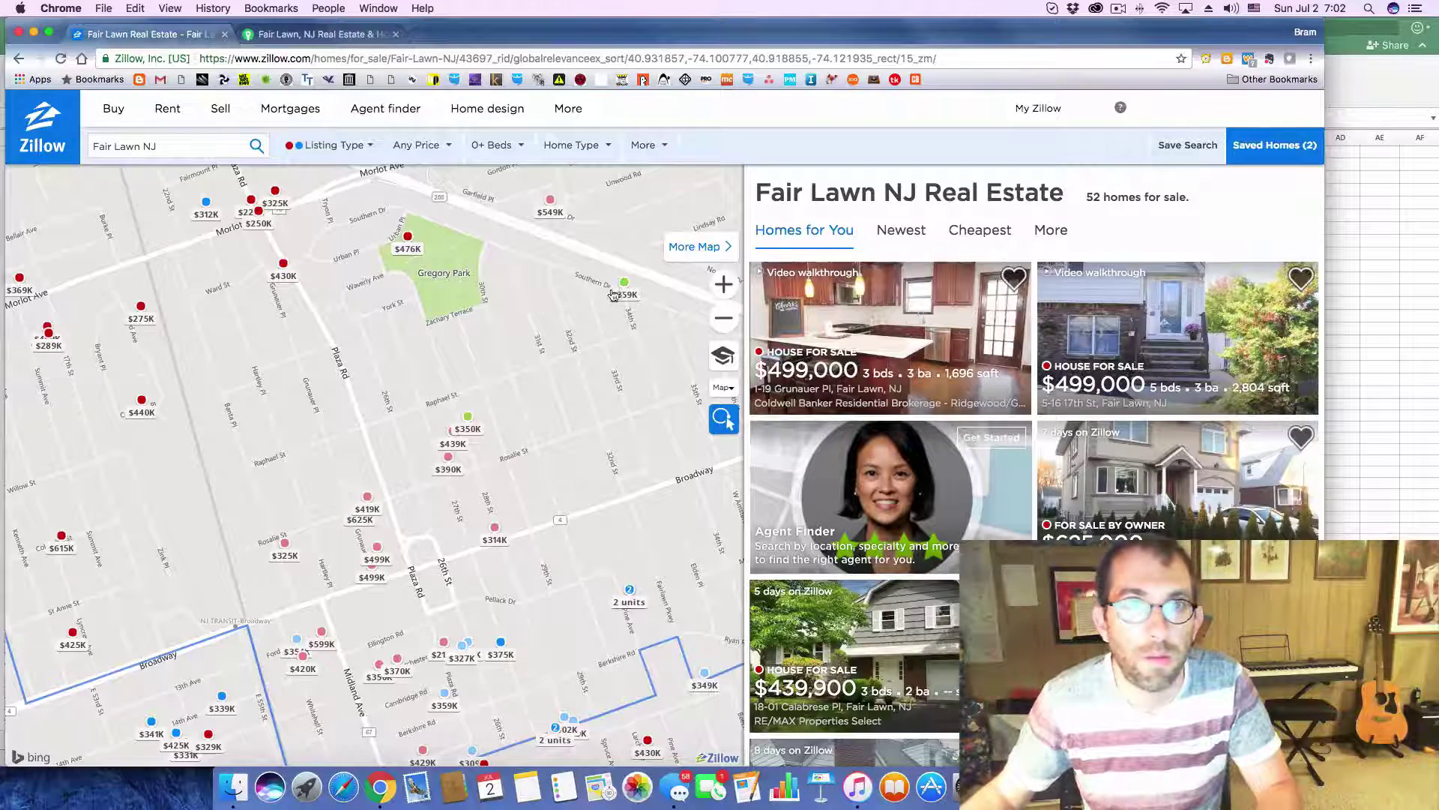
drag(631, 375, 384, 389)
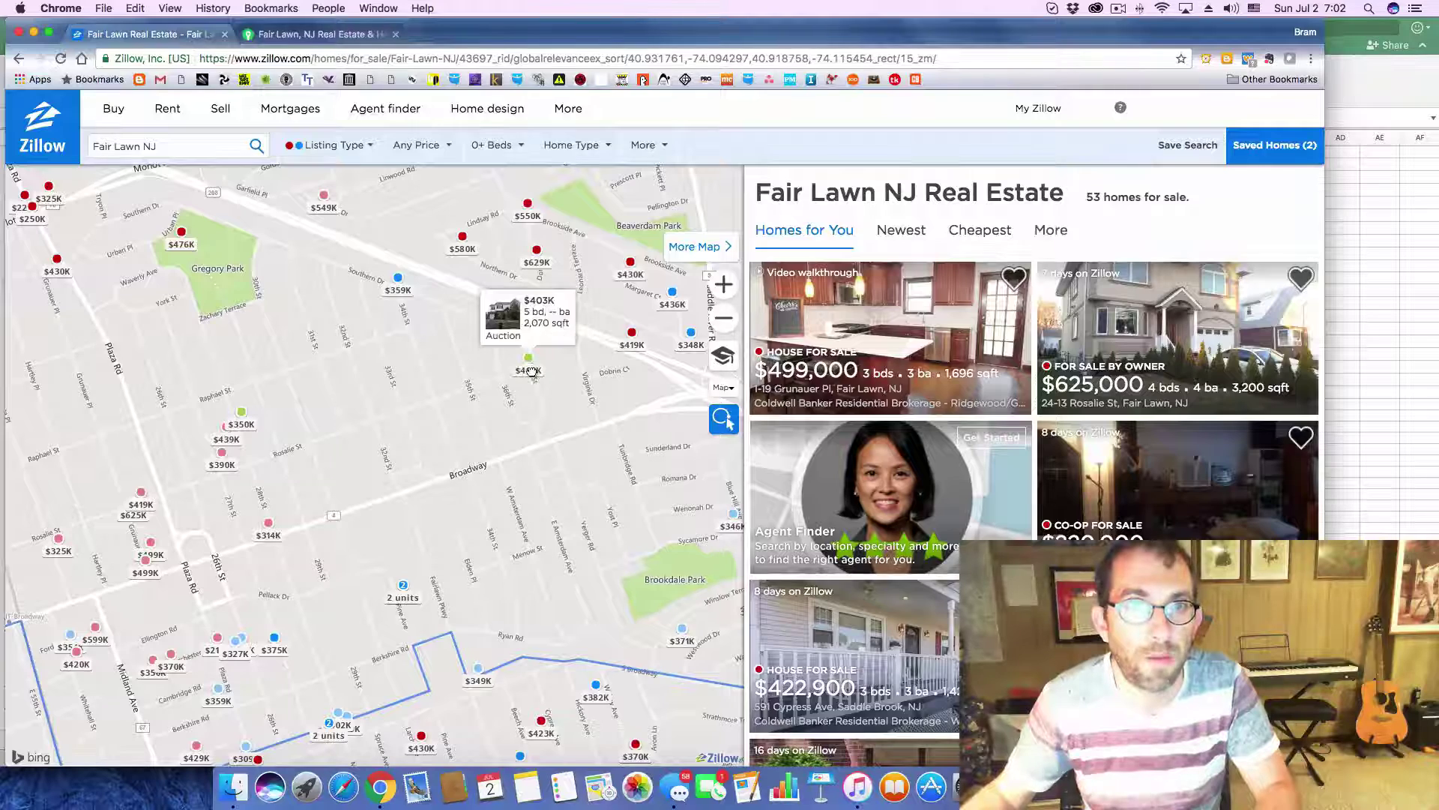
click(530, 371)
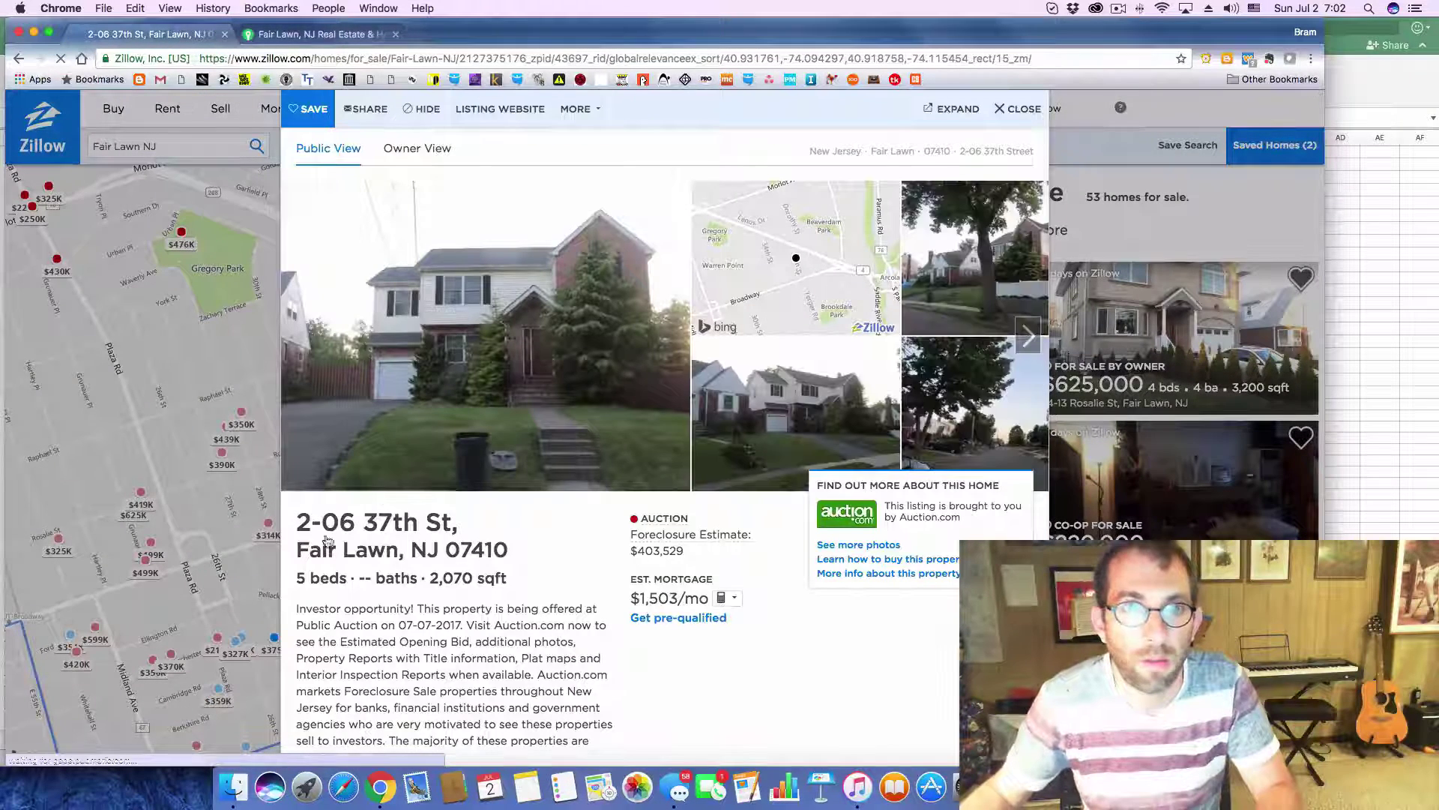
drag(297, 523, 504, 551)
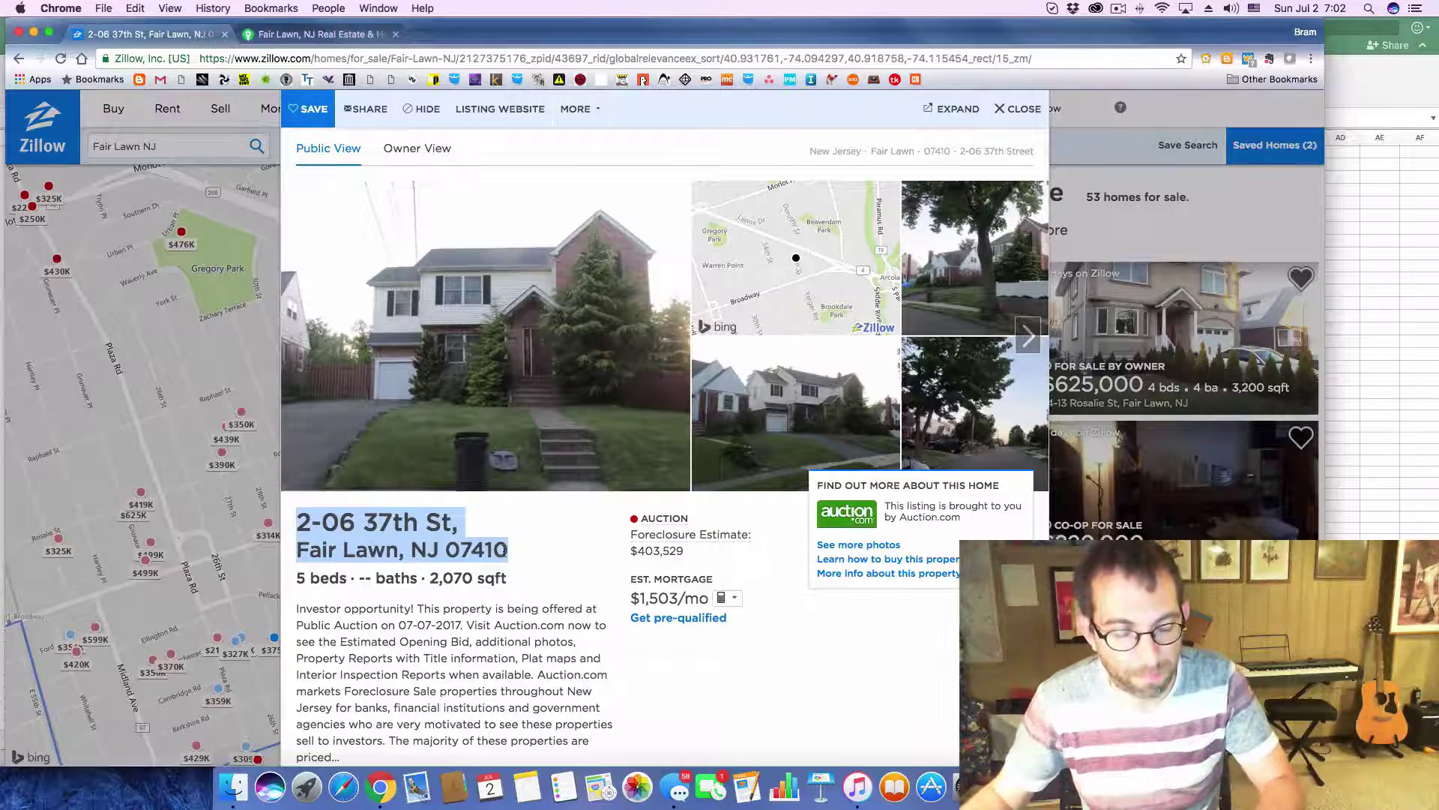
key(super+Tab)
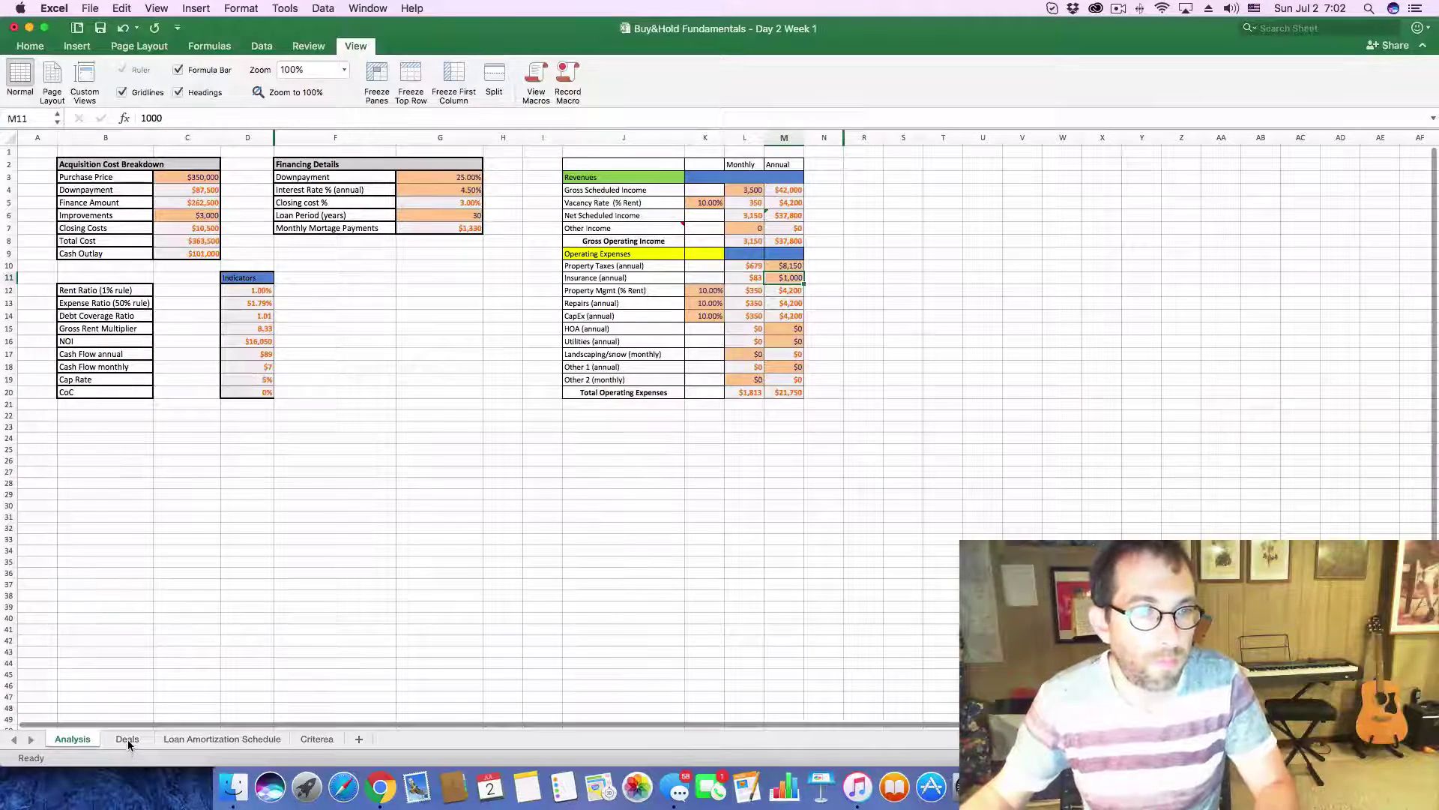
click(127, 739)
click(131, 665)
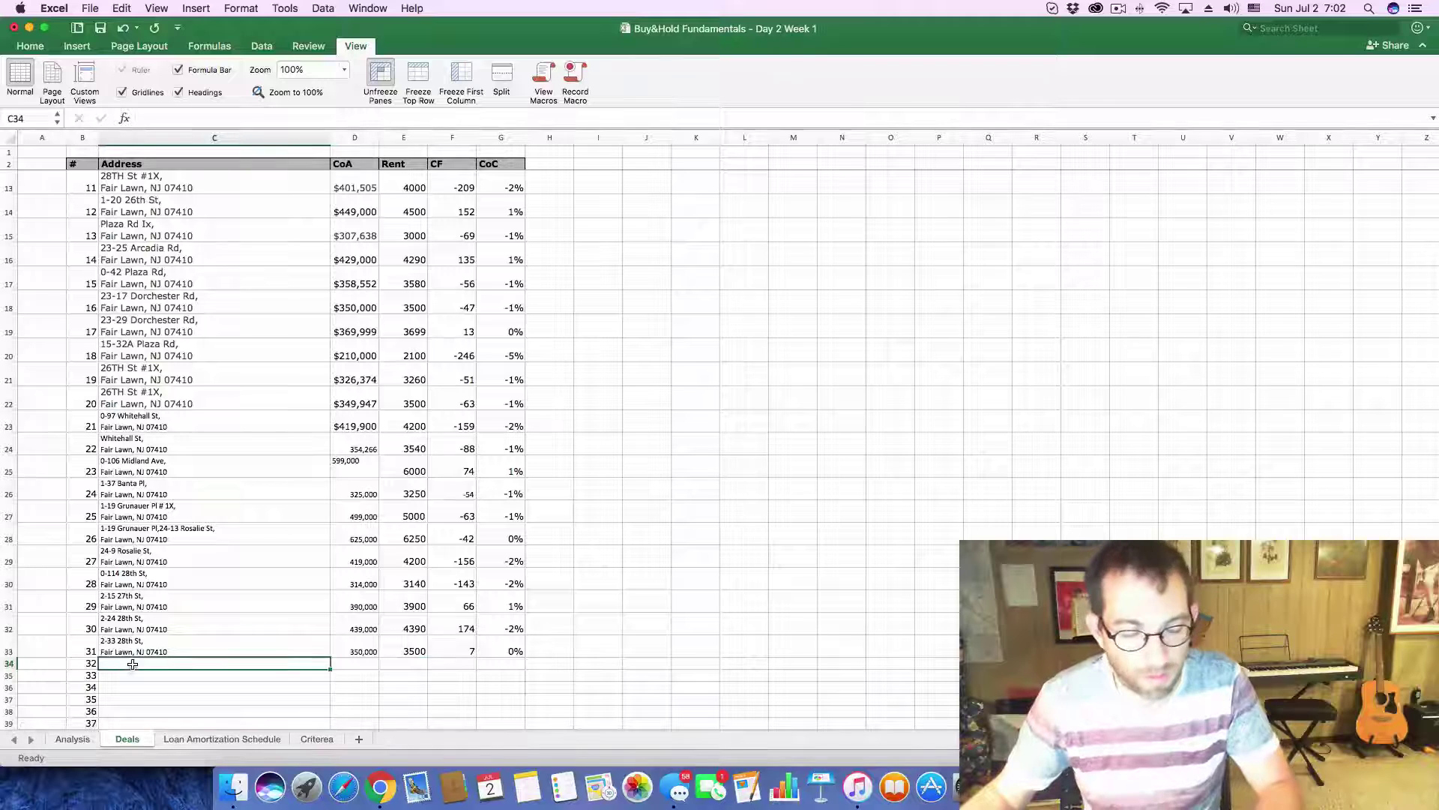
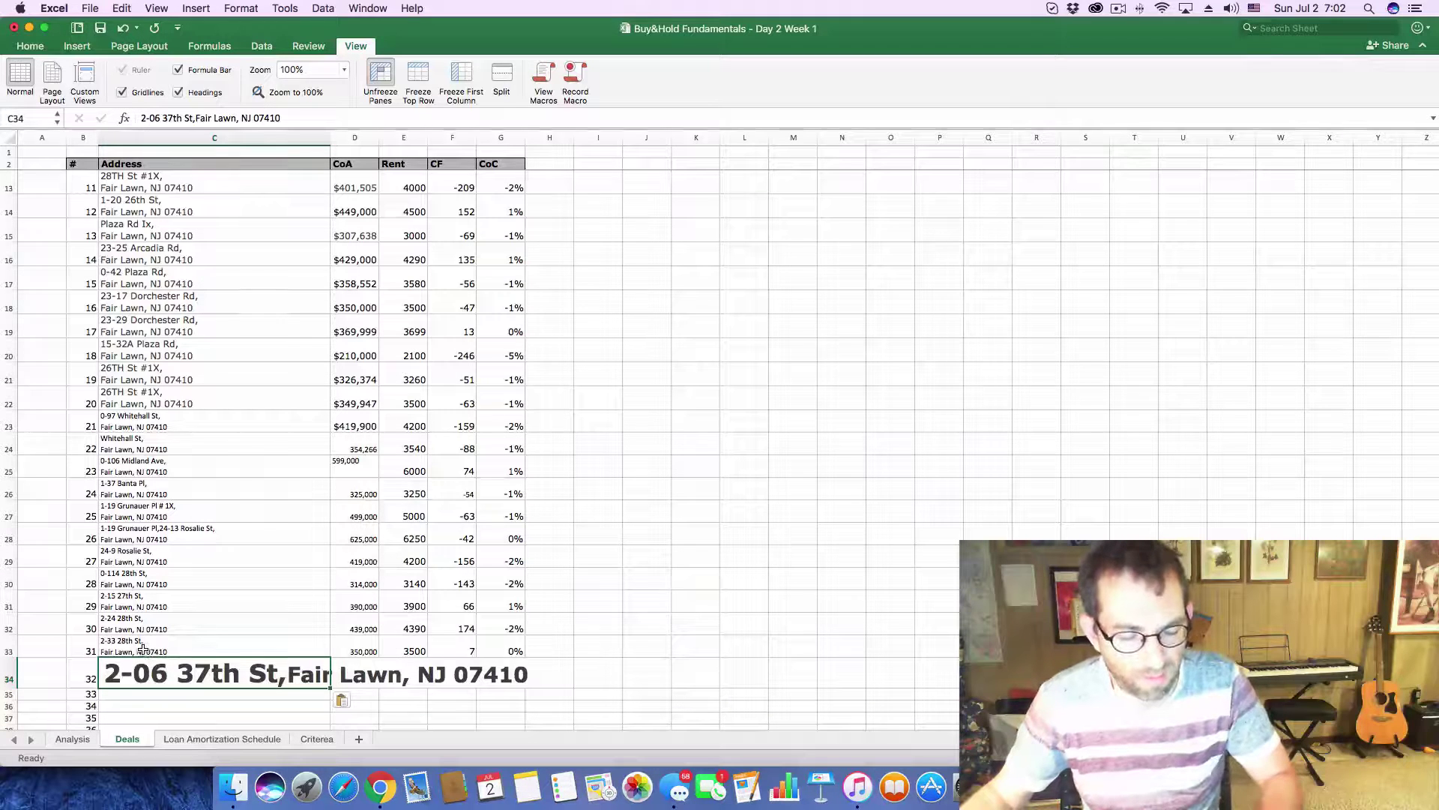
key(super+z)
click(173, 119)
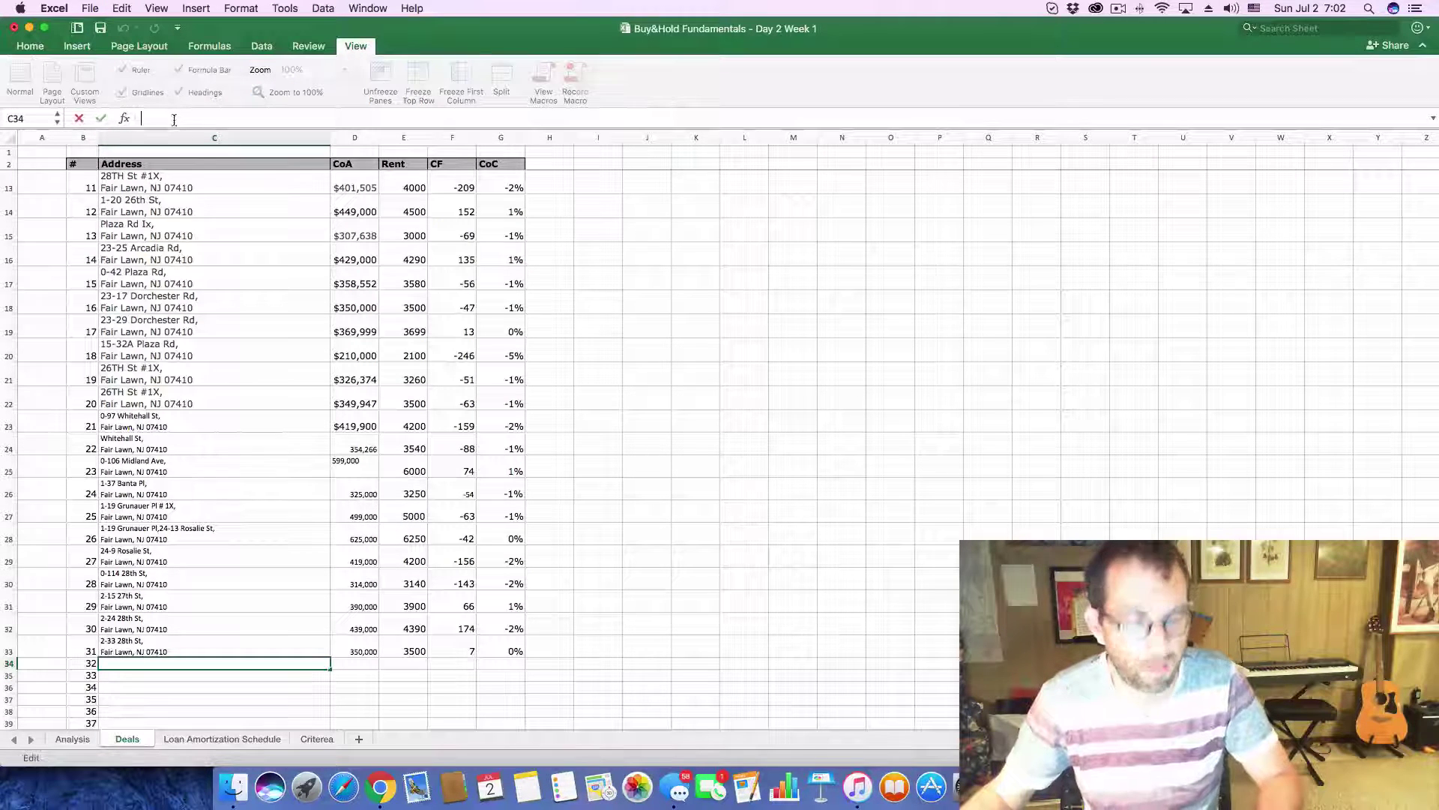
text(Fair Lawn, NJ 07410)
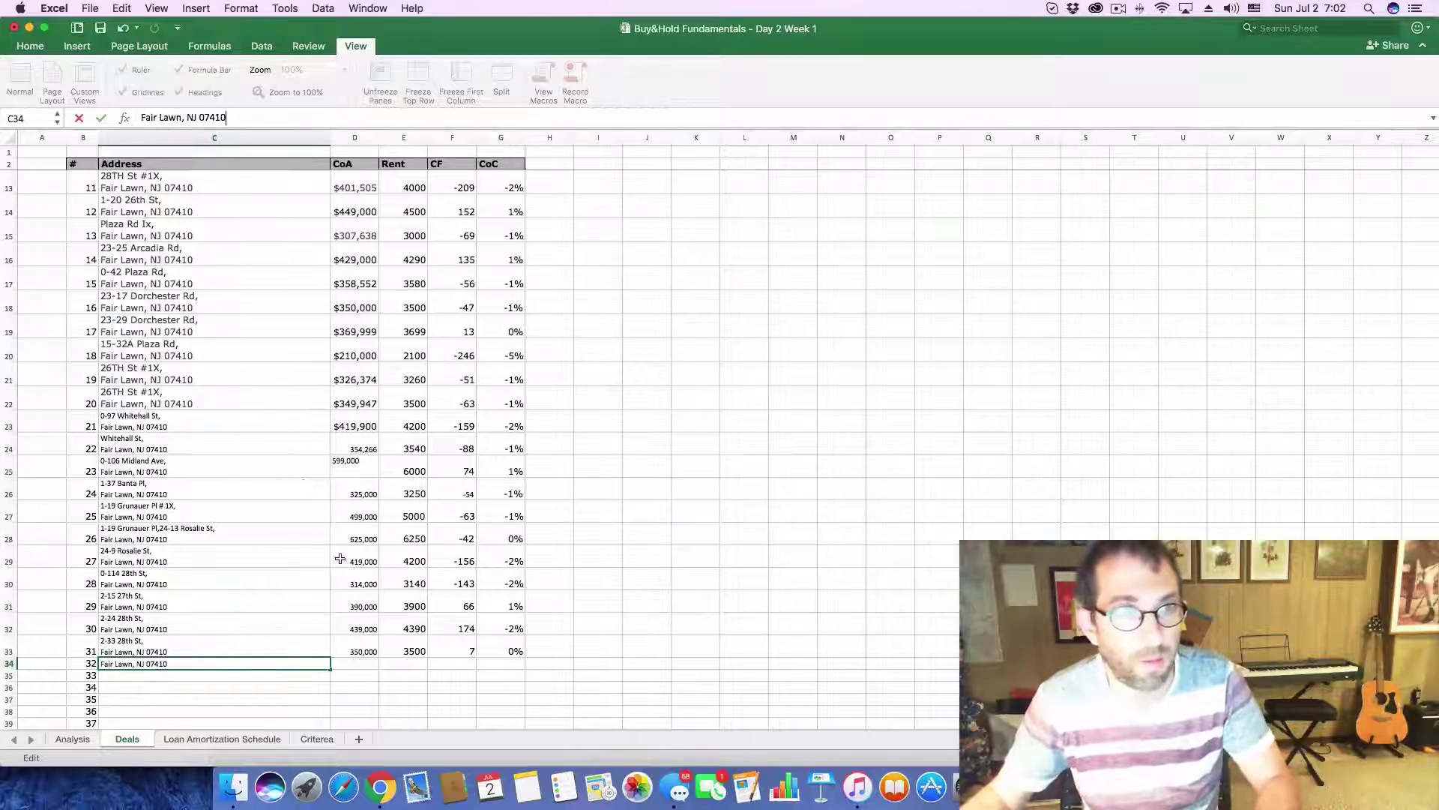
click(356, 661)
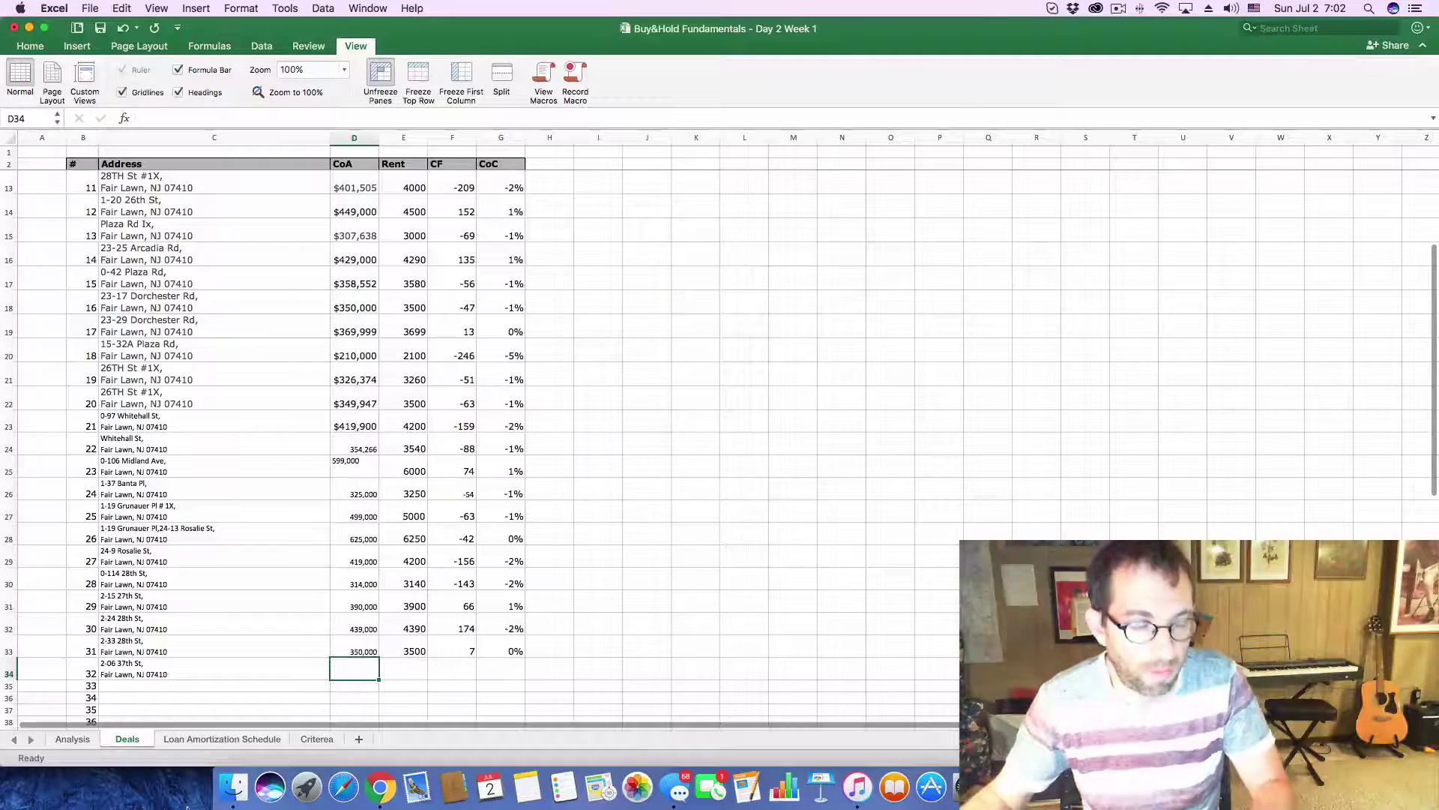
key(super+Tab)
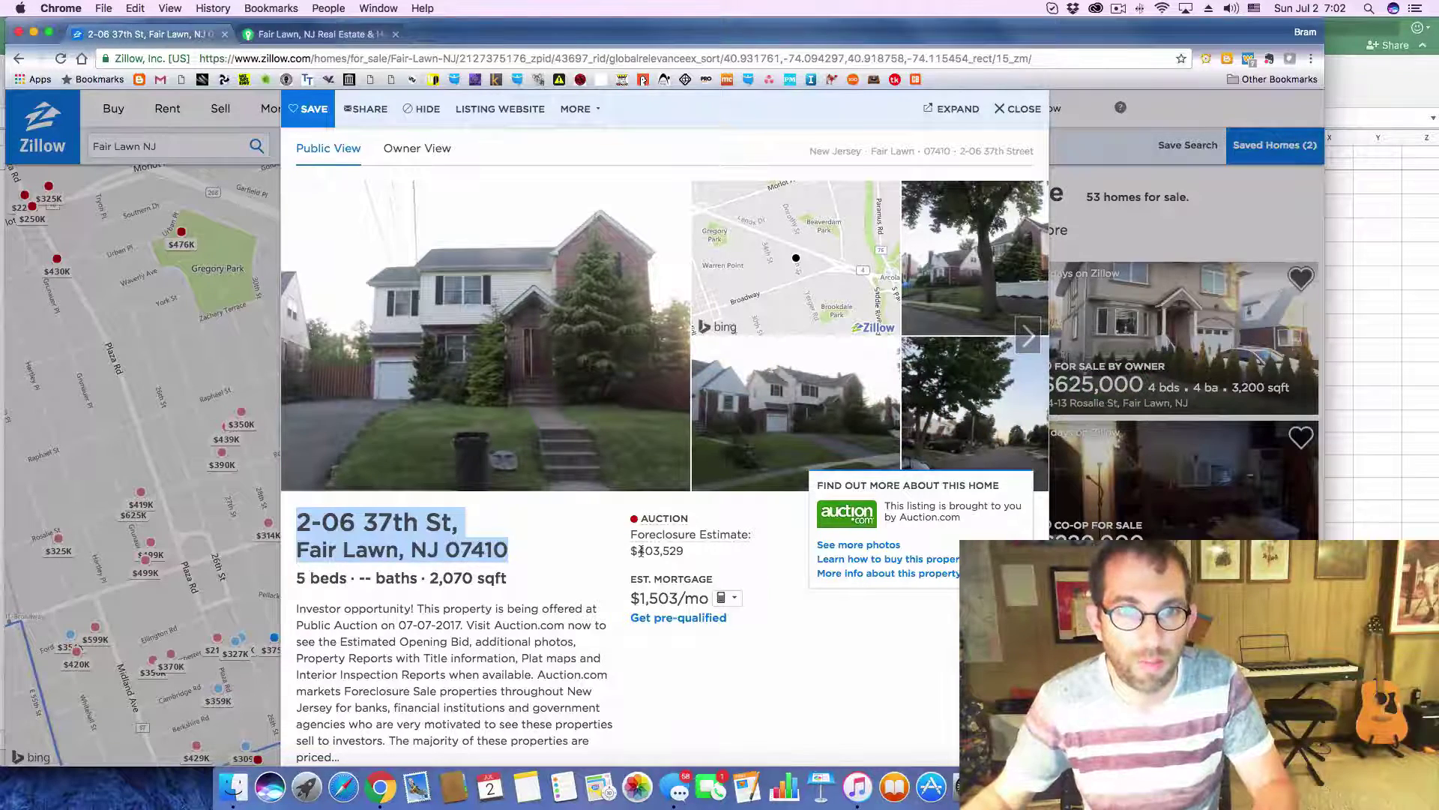
- Copy the 403,529 foreclosure estimate from Zillow into D34 as plain text
drag(641, 551, 696, 553)
key(super+c)
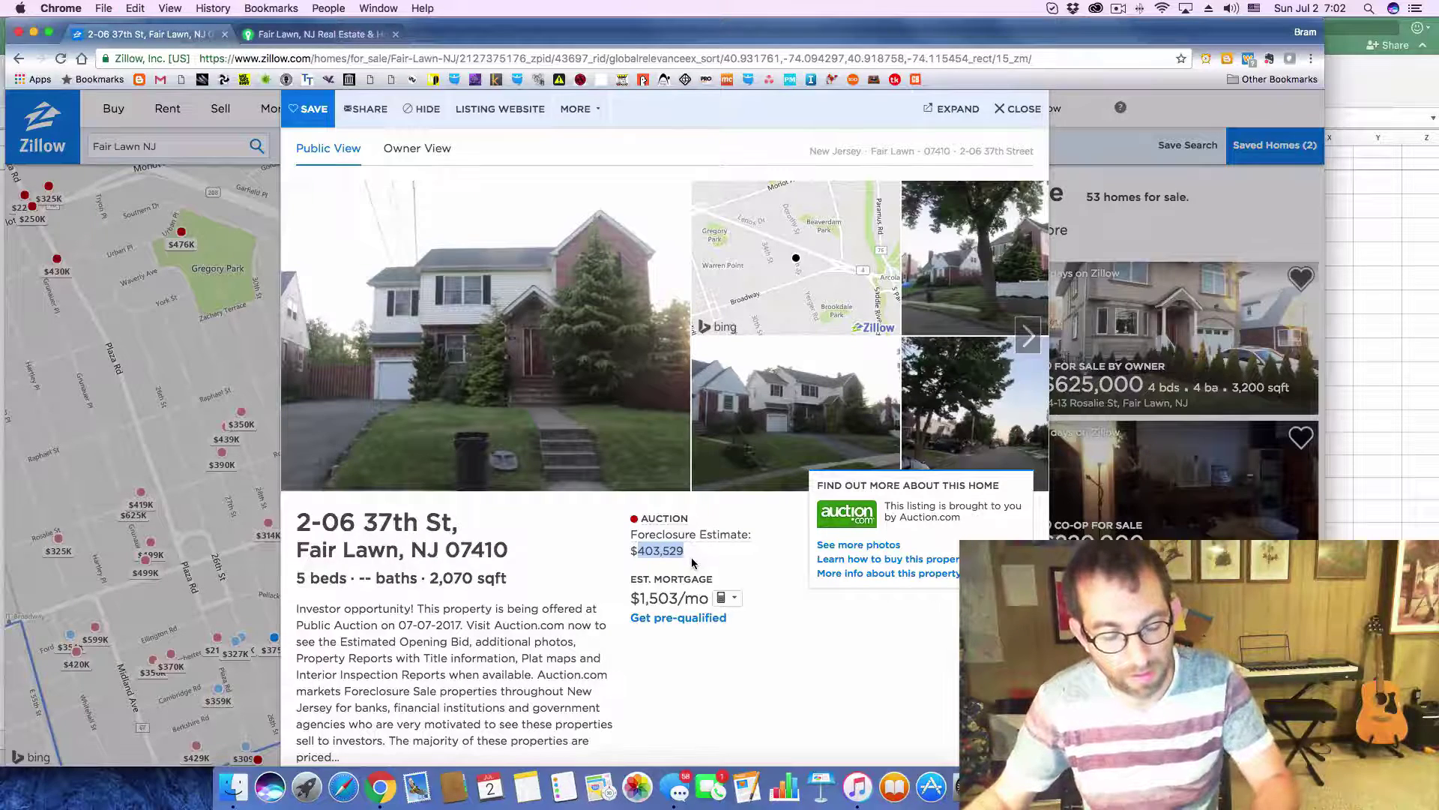
key(super+Tab)
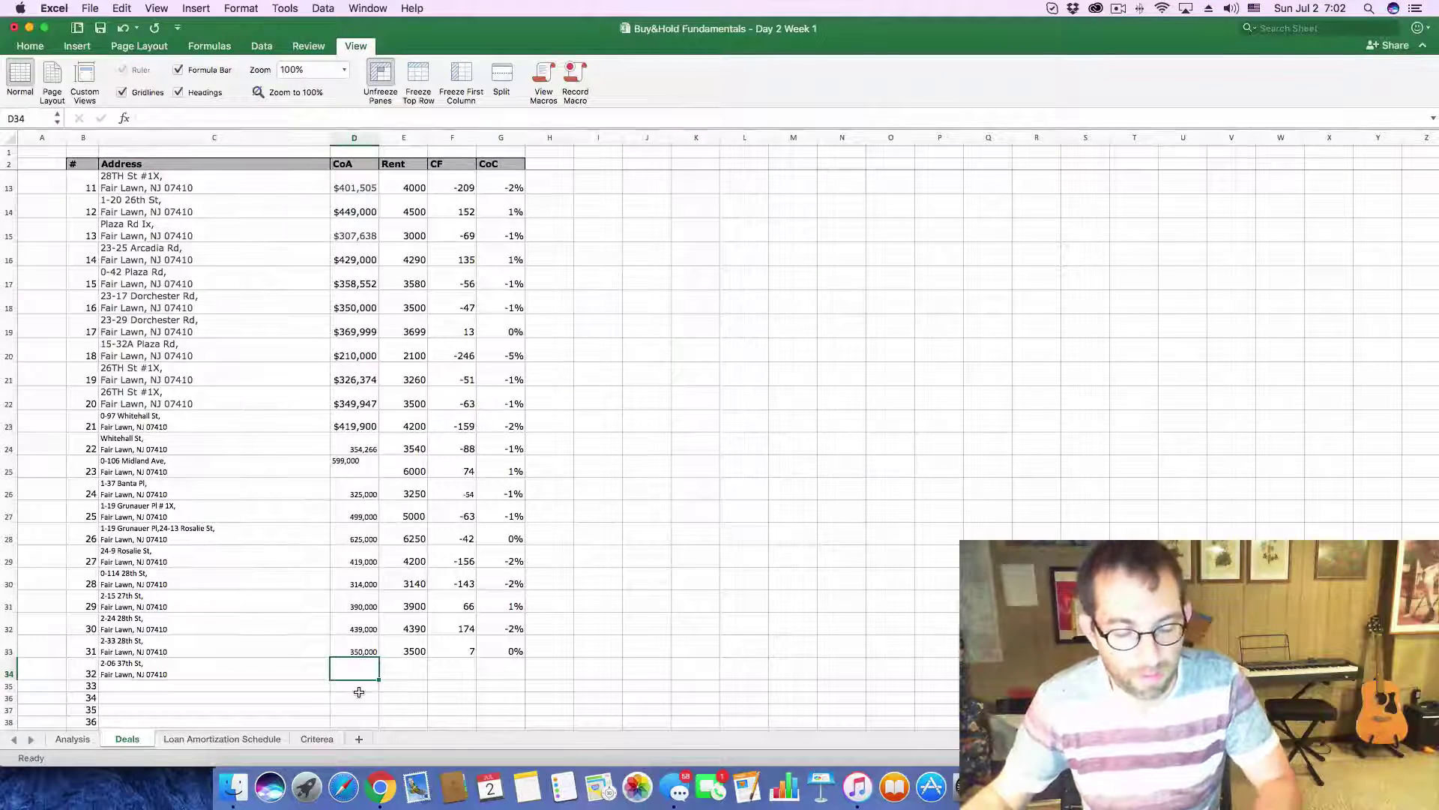
key(super+v)
key(super+z)
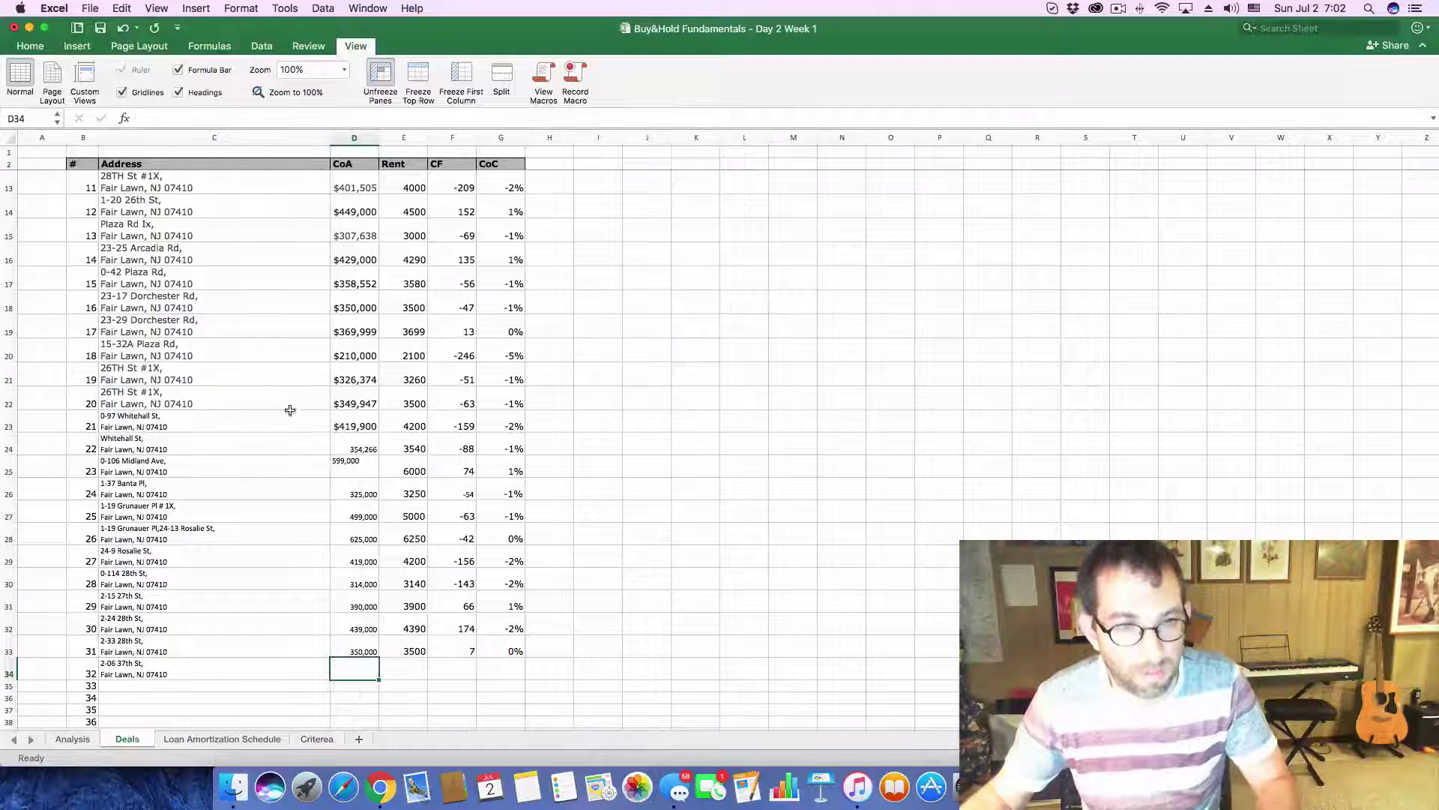
click(196, 118)
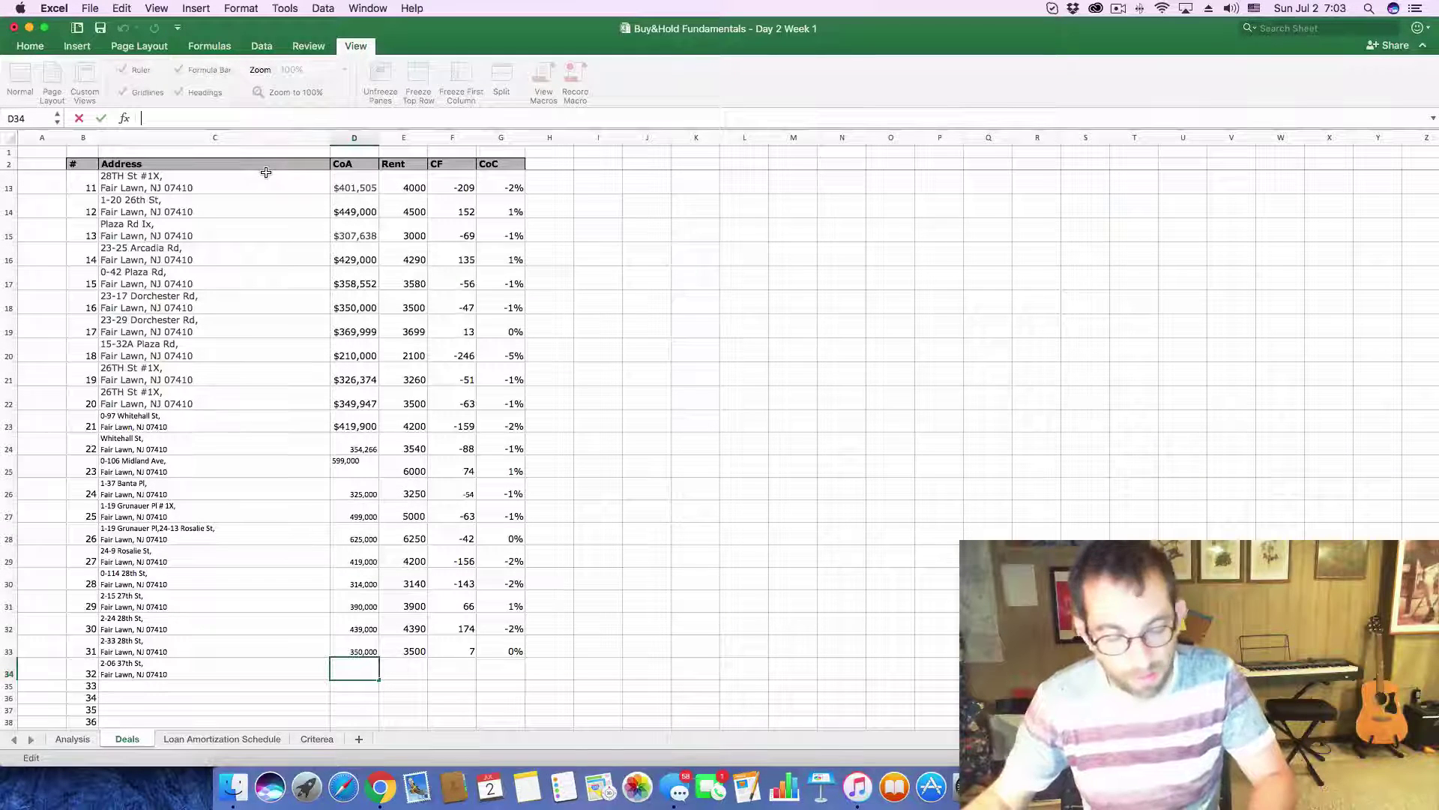
key(super+v)
key(super+Tab)
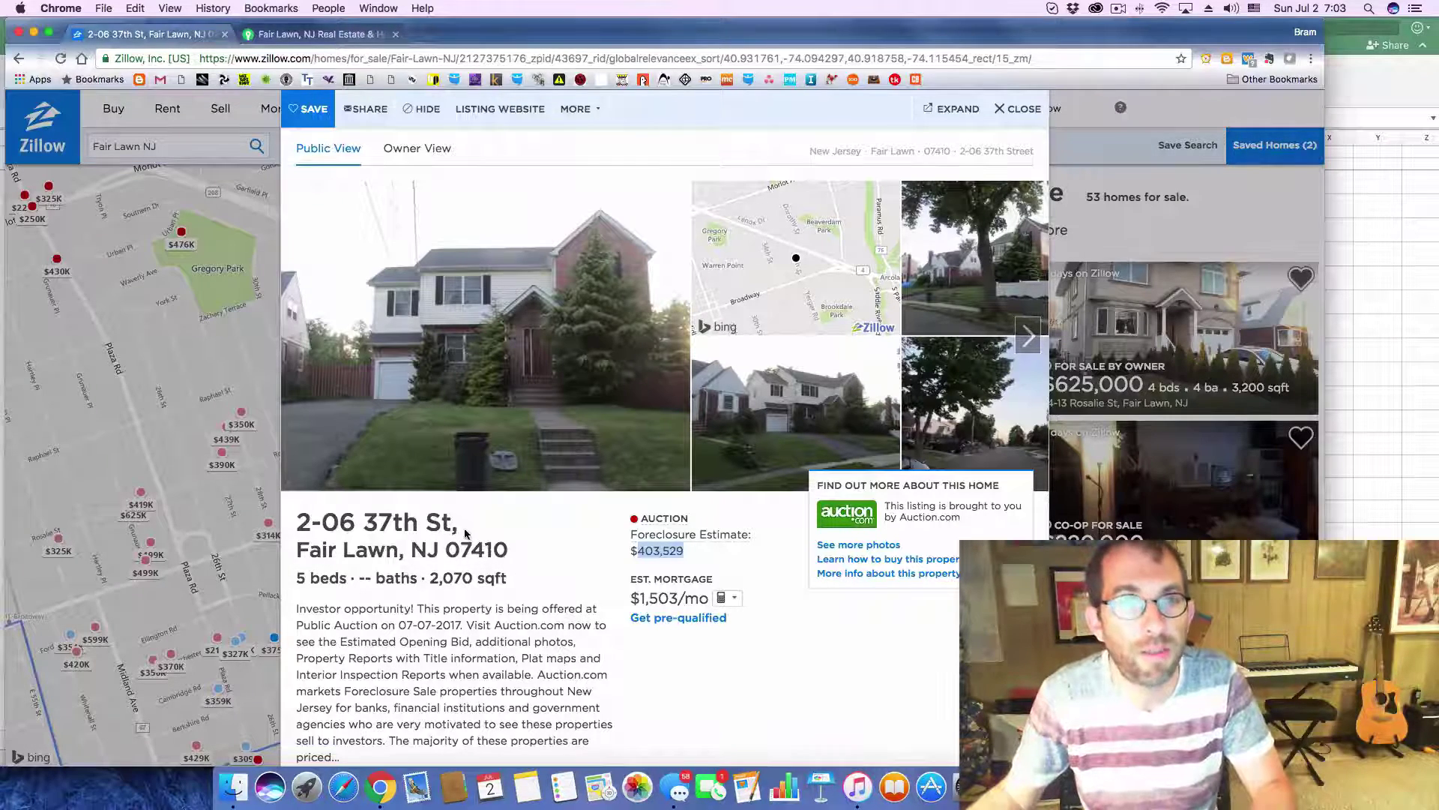
- Expand and review the listing's Price / Tax History on Zillow
scroll(465, 534, down, 6)
scroll(566, 604, down, 3)
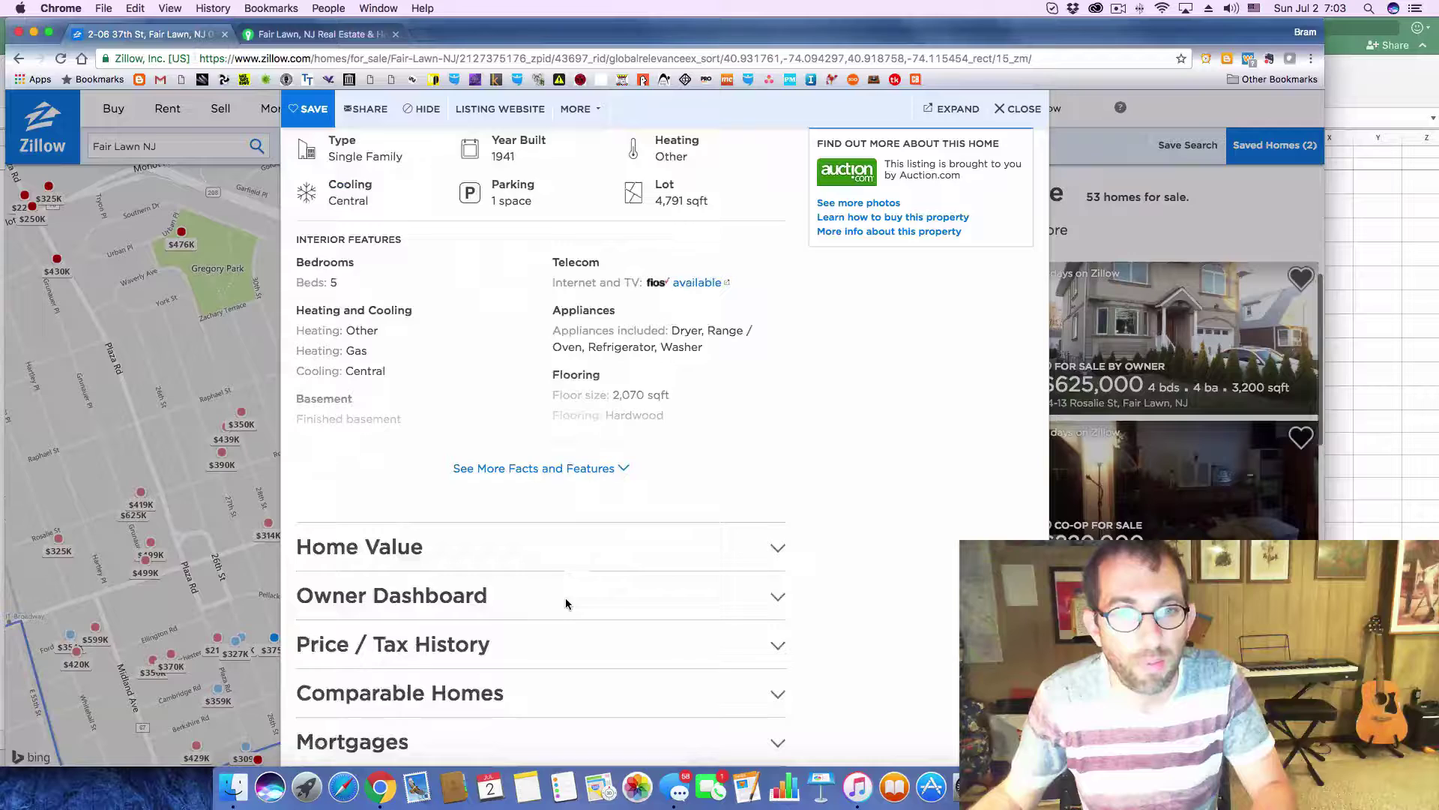
click(778, 641)
scroll(807, 635, down, 1)
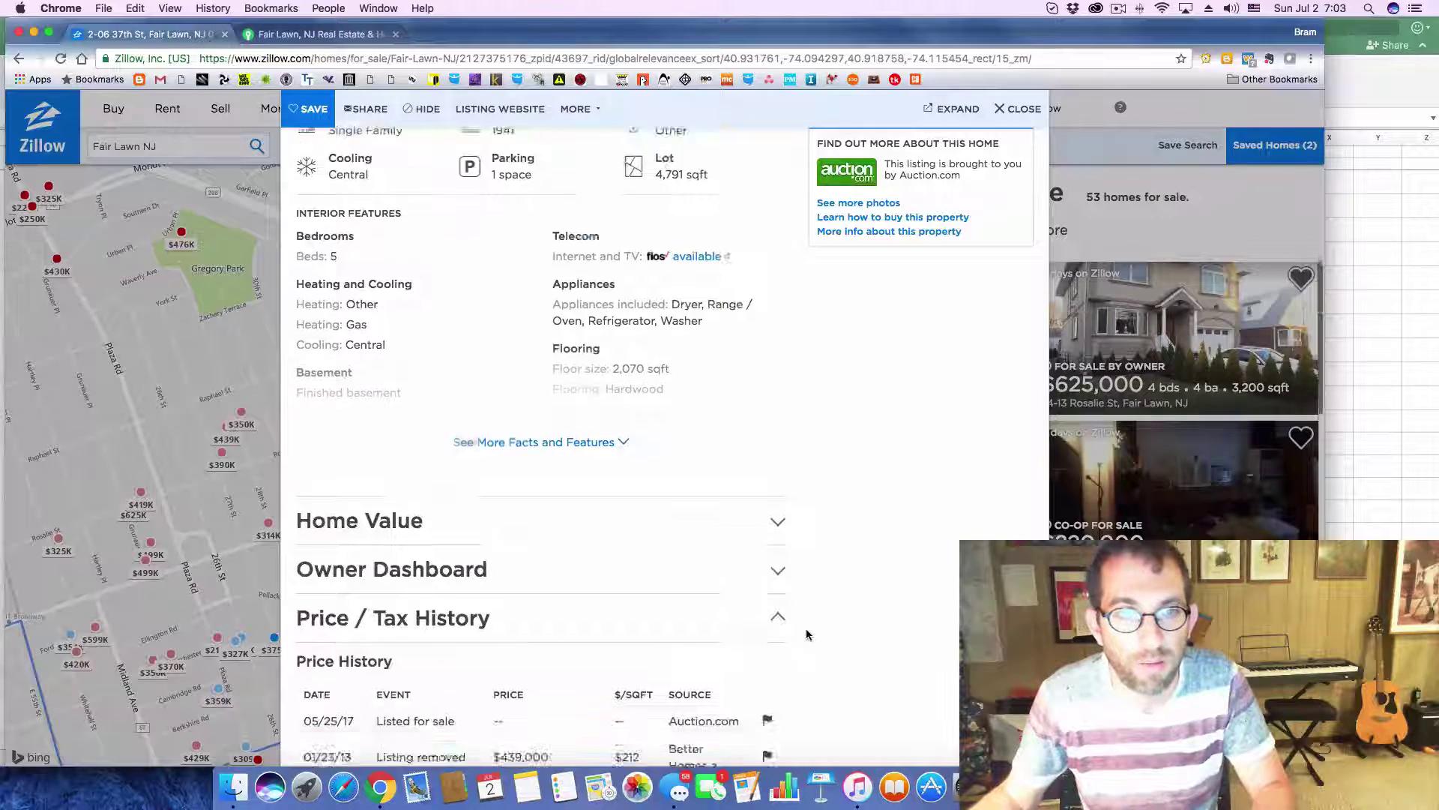
scroll(807, 635, down, 5)
scroll(807, 635, up, 4)
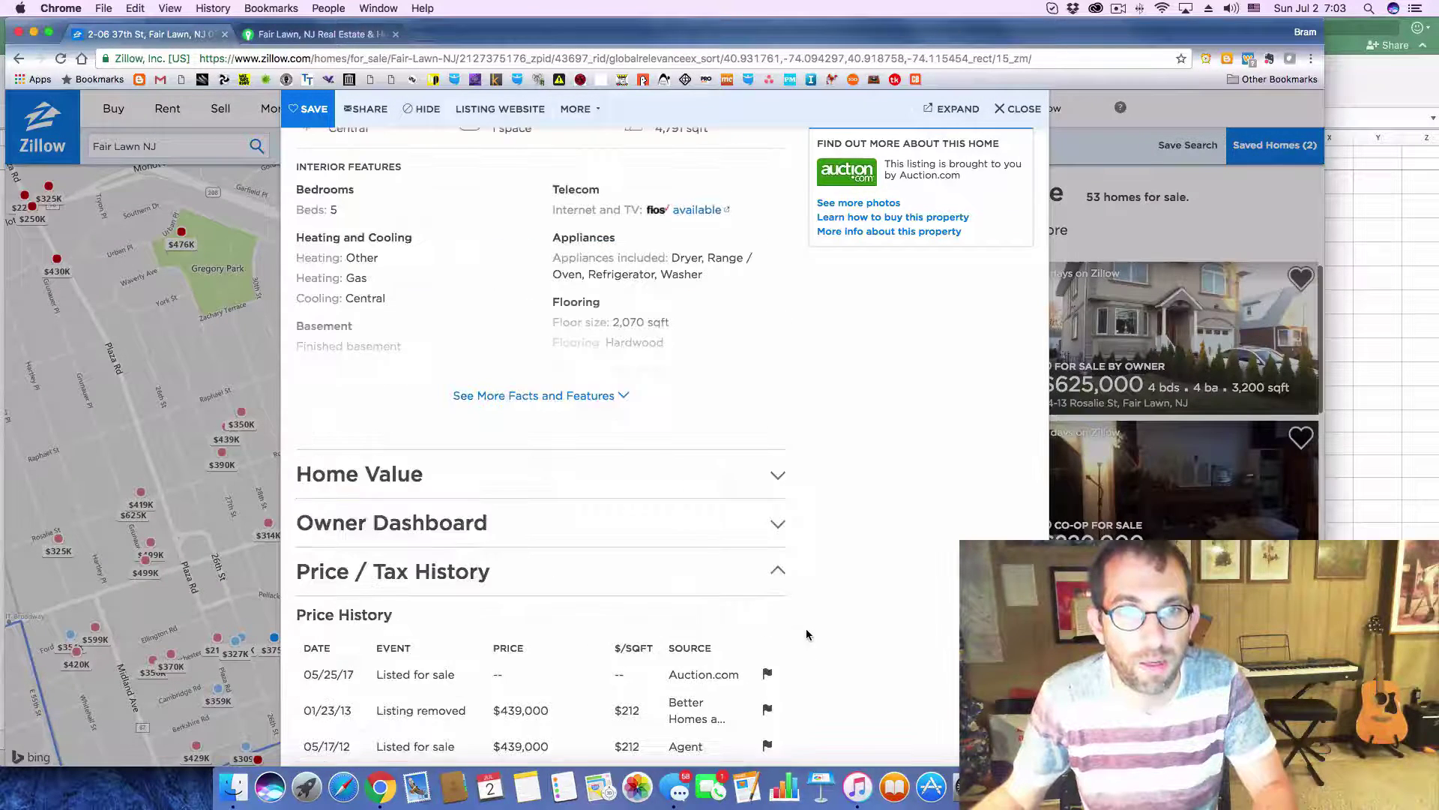
key(super+Tab)
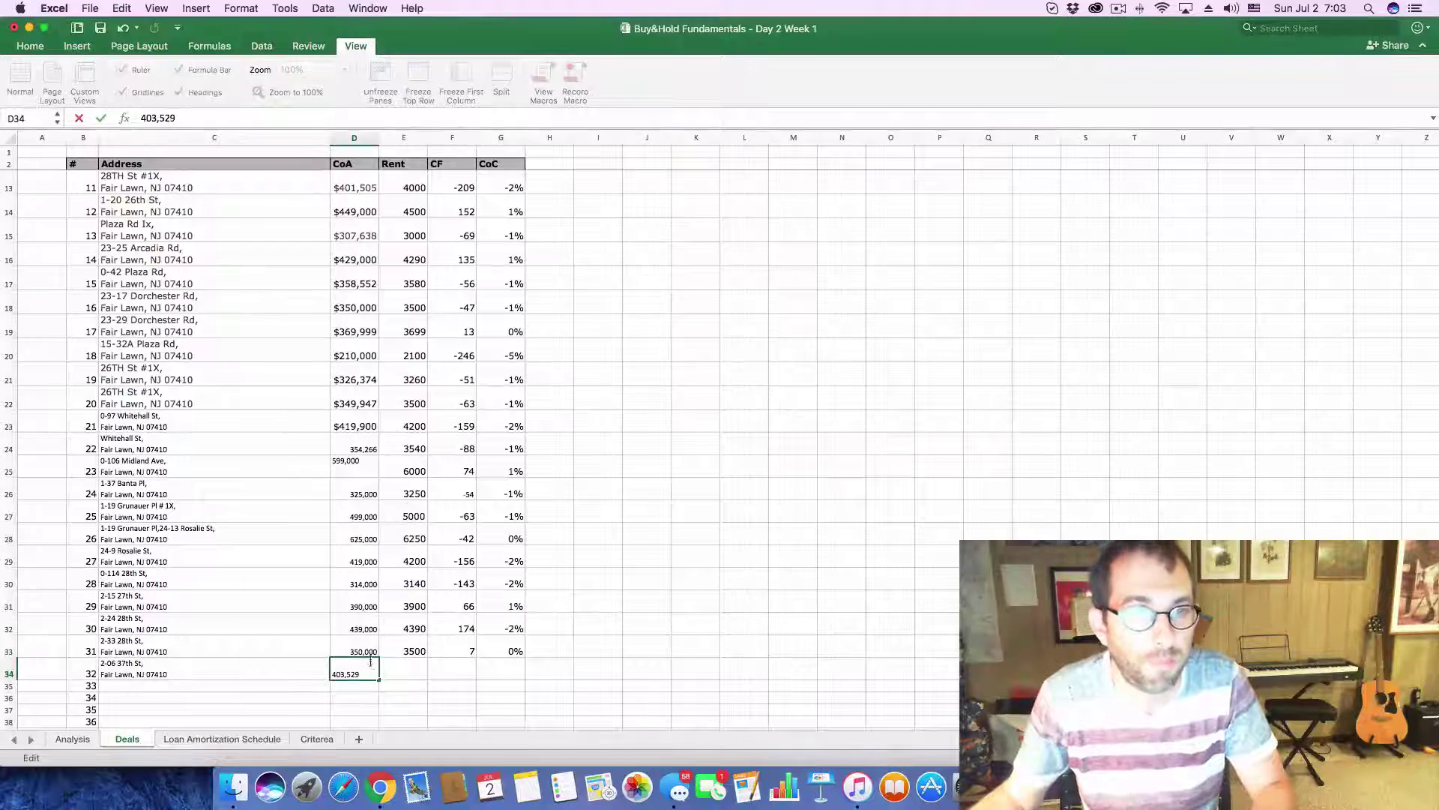
- On the Analysis sheet, set purchase price to 403,529 and monthly rent to 4000
click(72, 738)
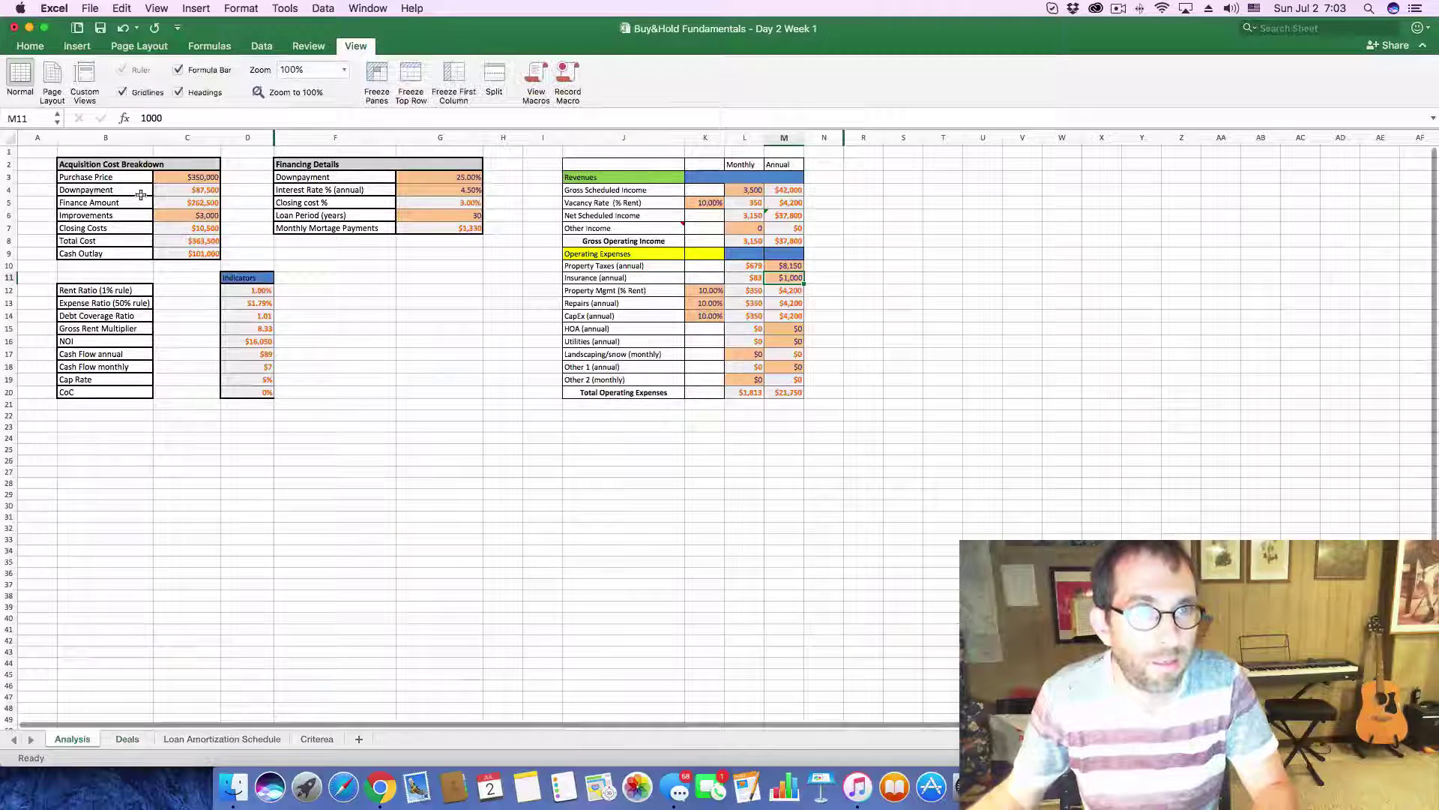
click(171, 175)
double_click(157, 117)
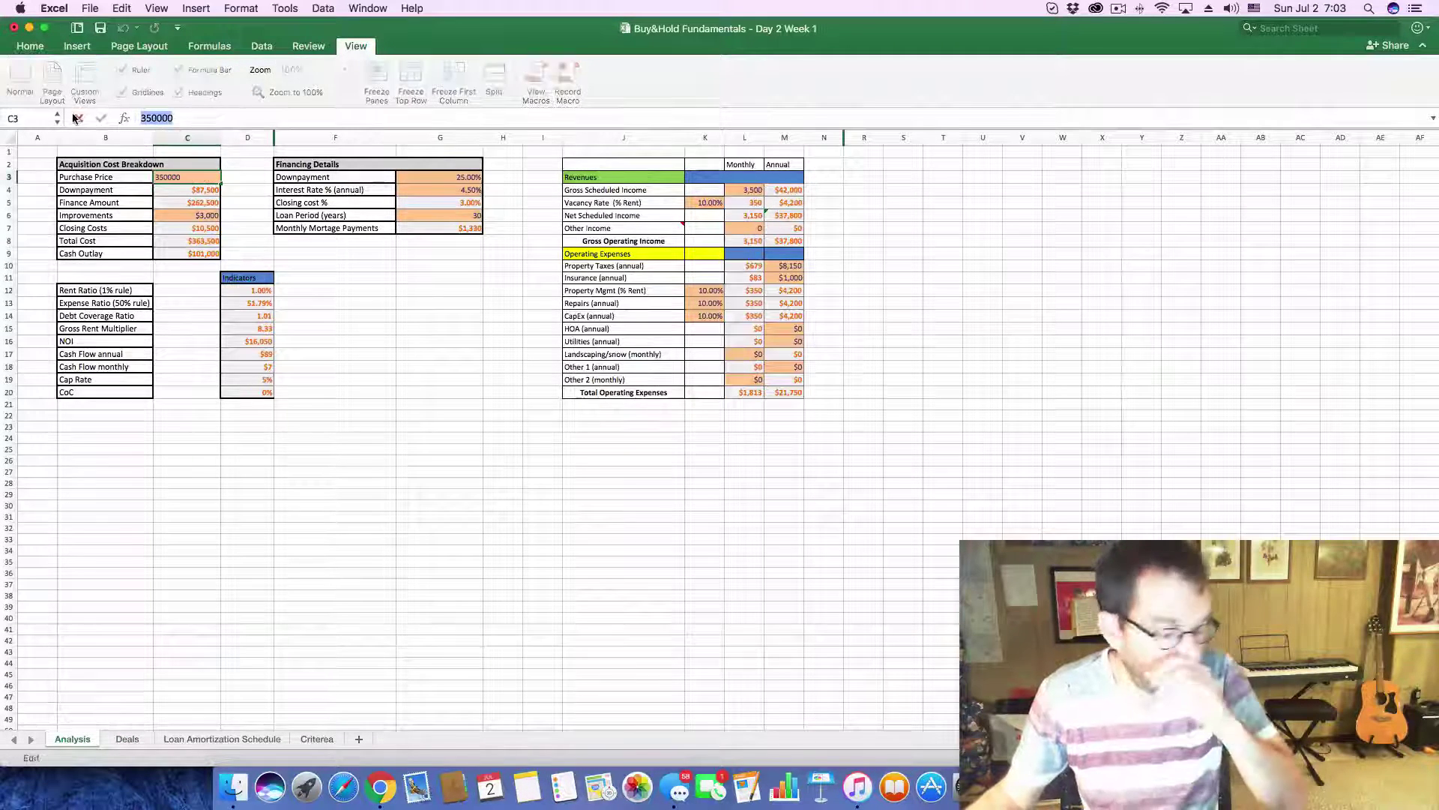
key(super+v)
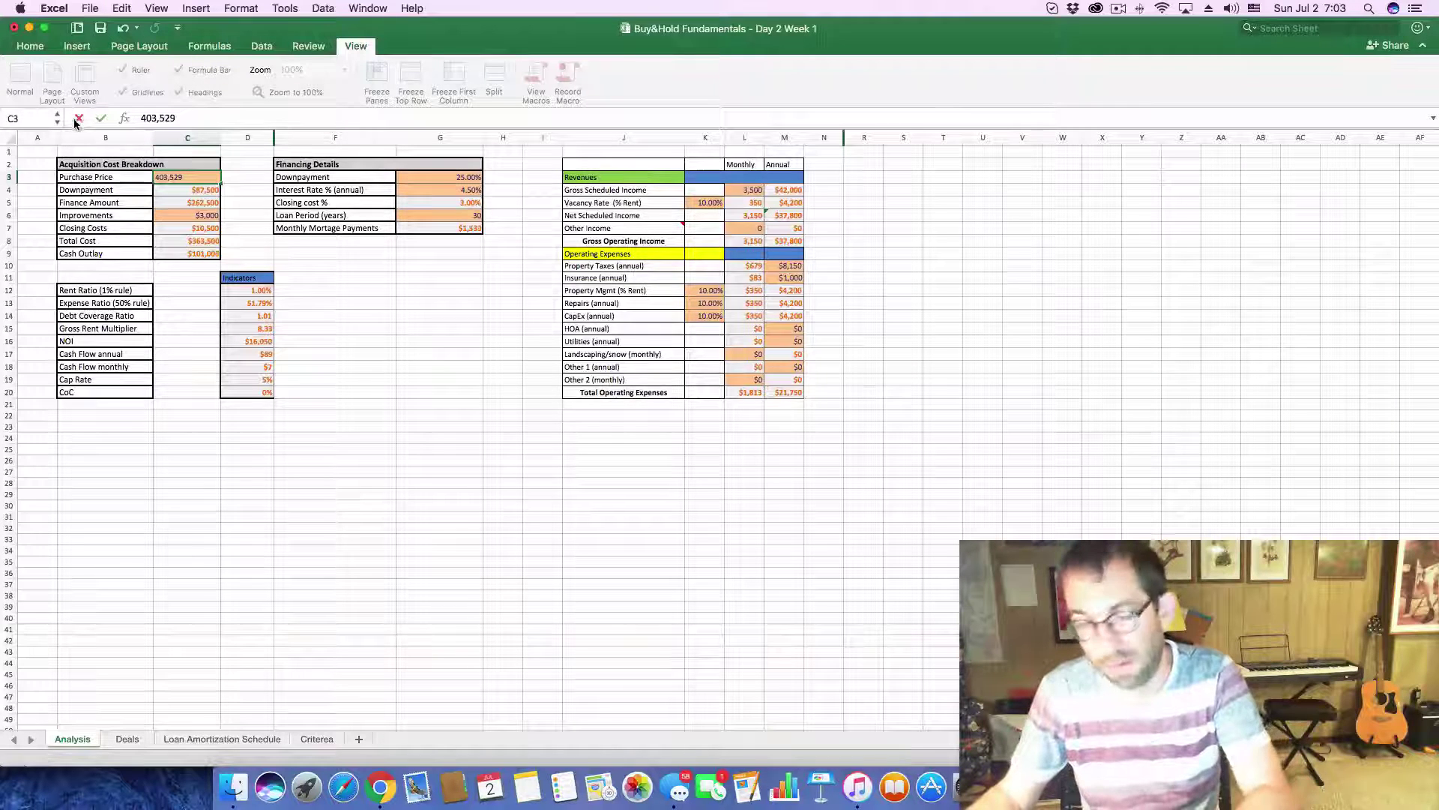
key(Return)
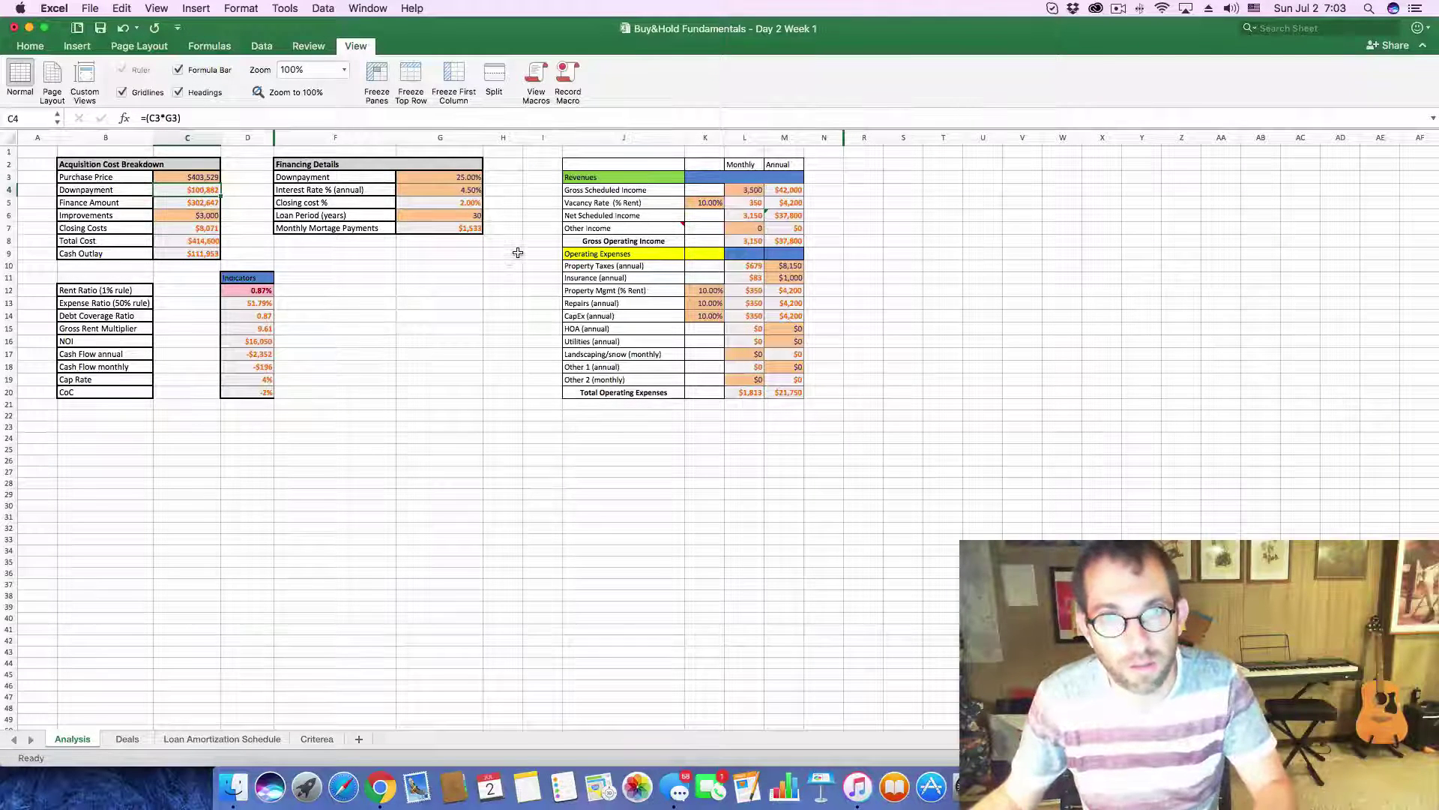
click(747, 192)
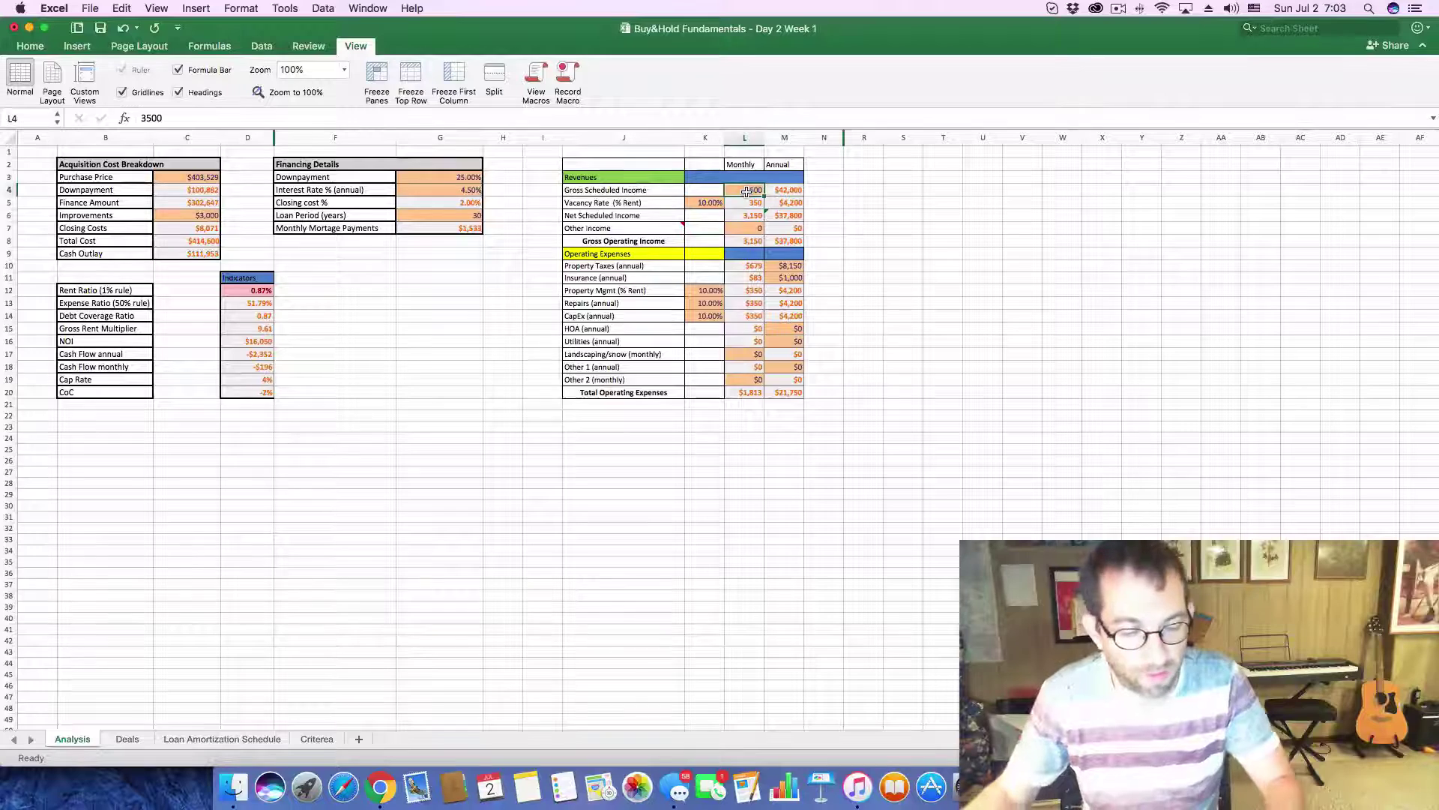
text(40)
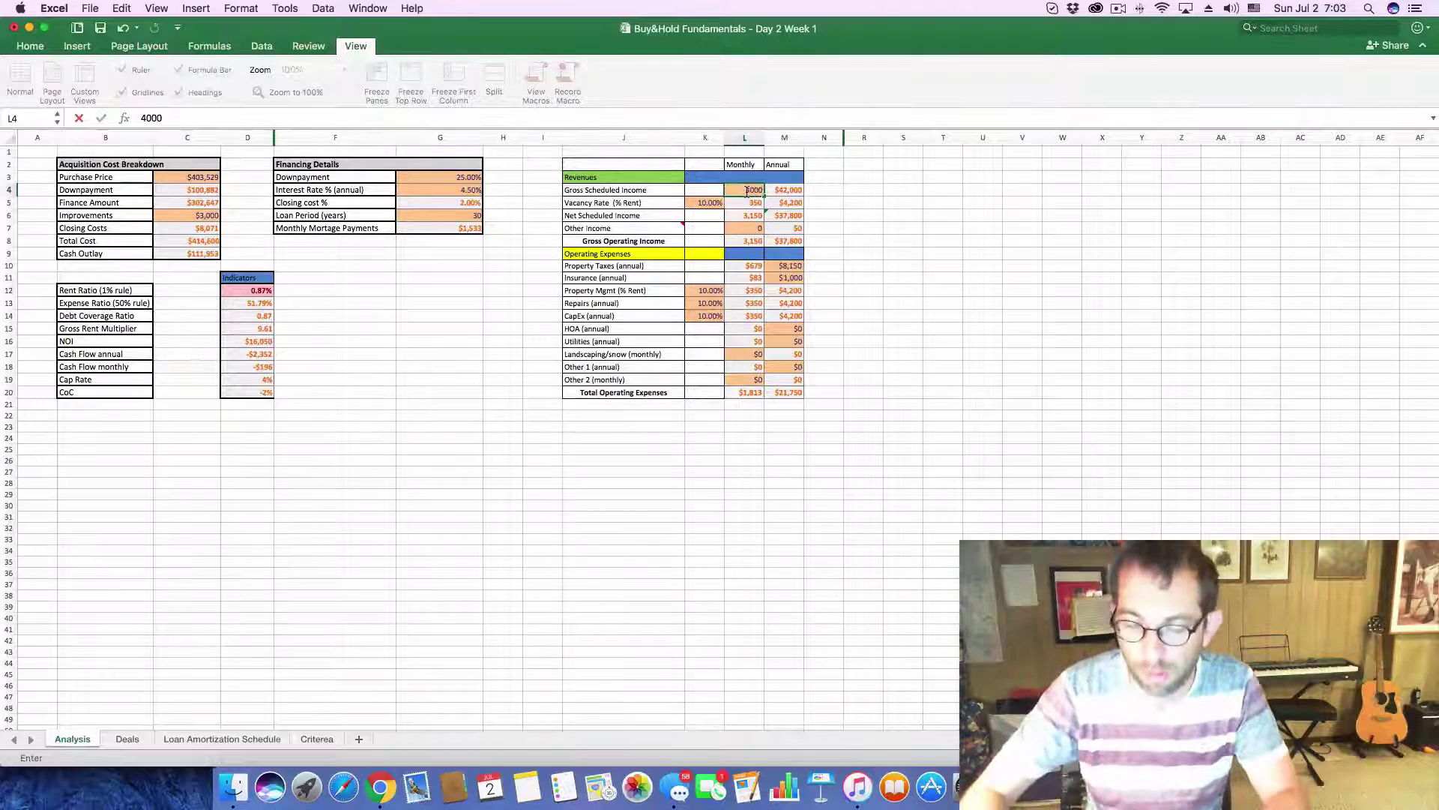
text(00)
key(Return)
- Set annual property taxes to $10,000, giving -$50 monthly cash flow and -1% CoC
key(super+Tab)
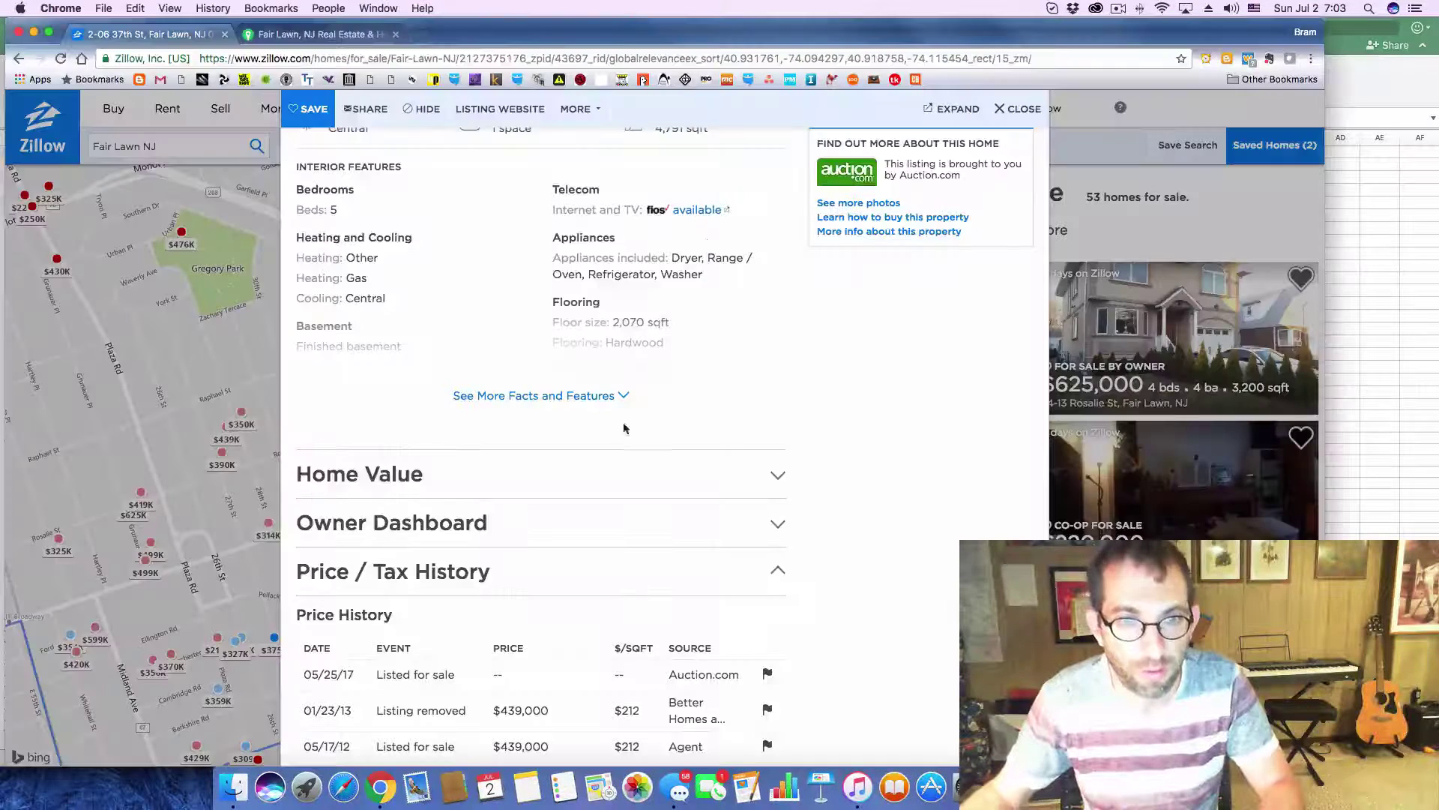
scroll(660, 538, down, 5)
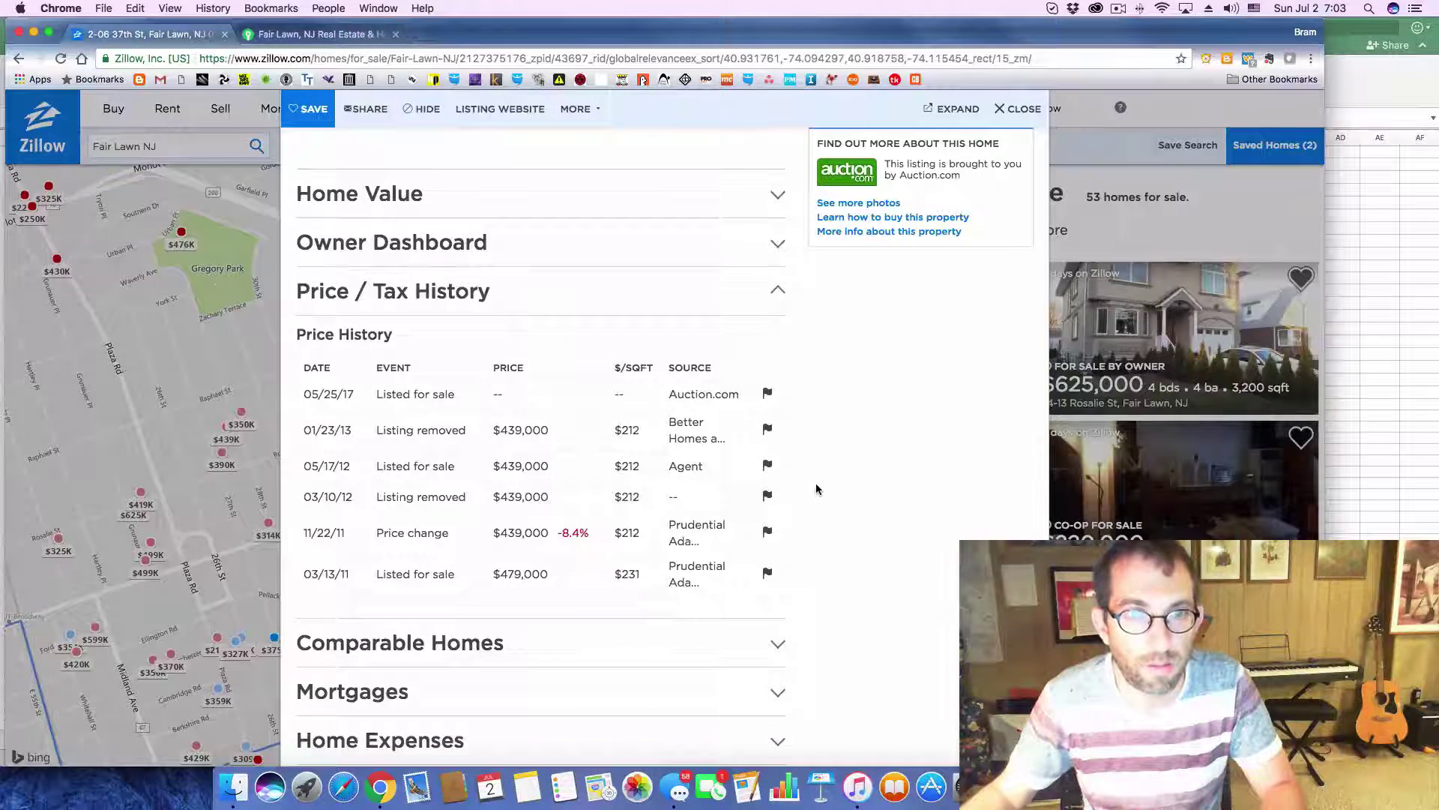
scroll(816, 488, up, 8)
key(super+Tab)
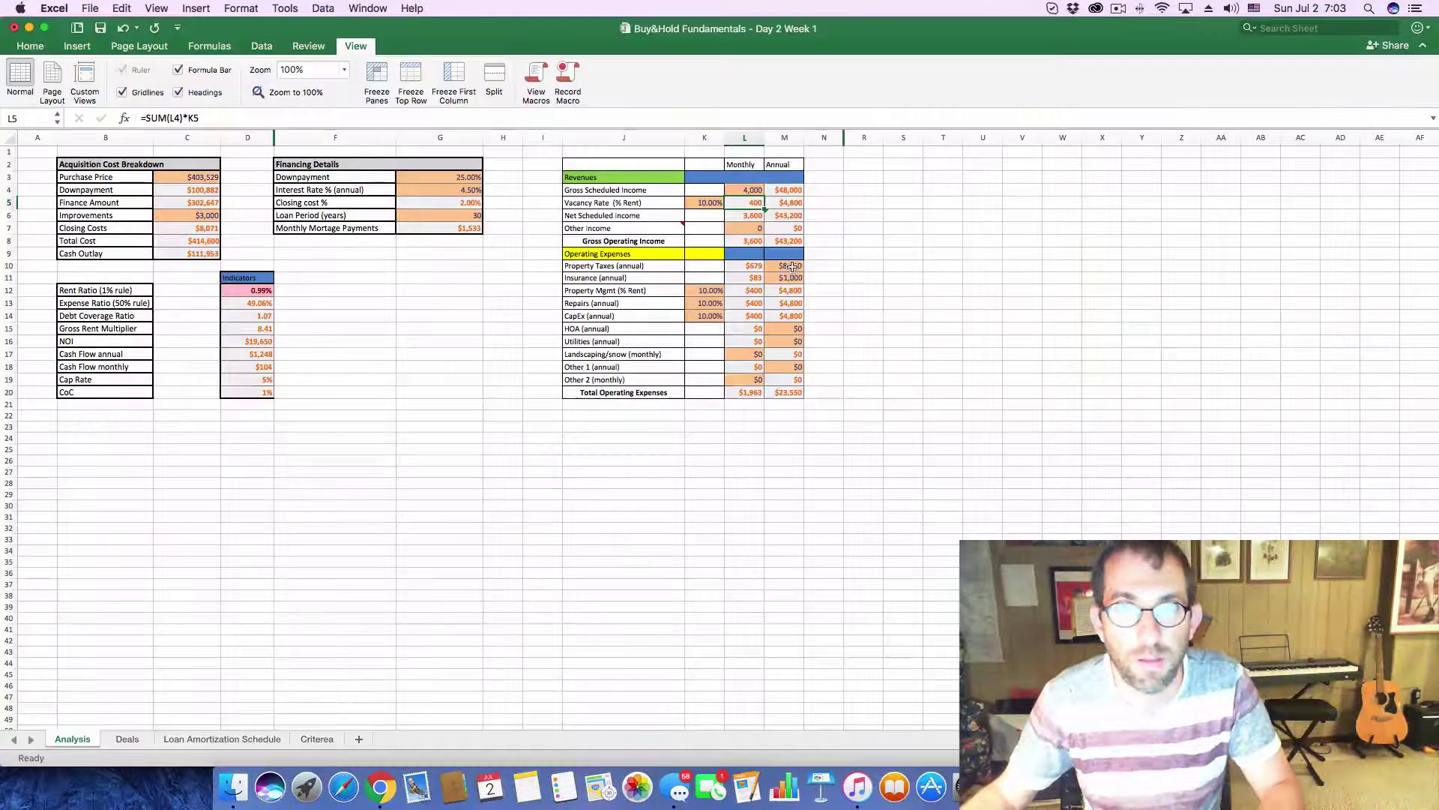
click(792, 266)
text(10000)
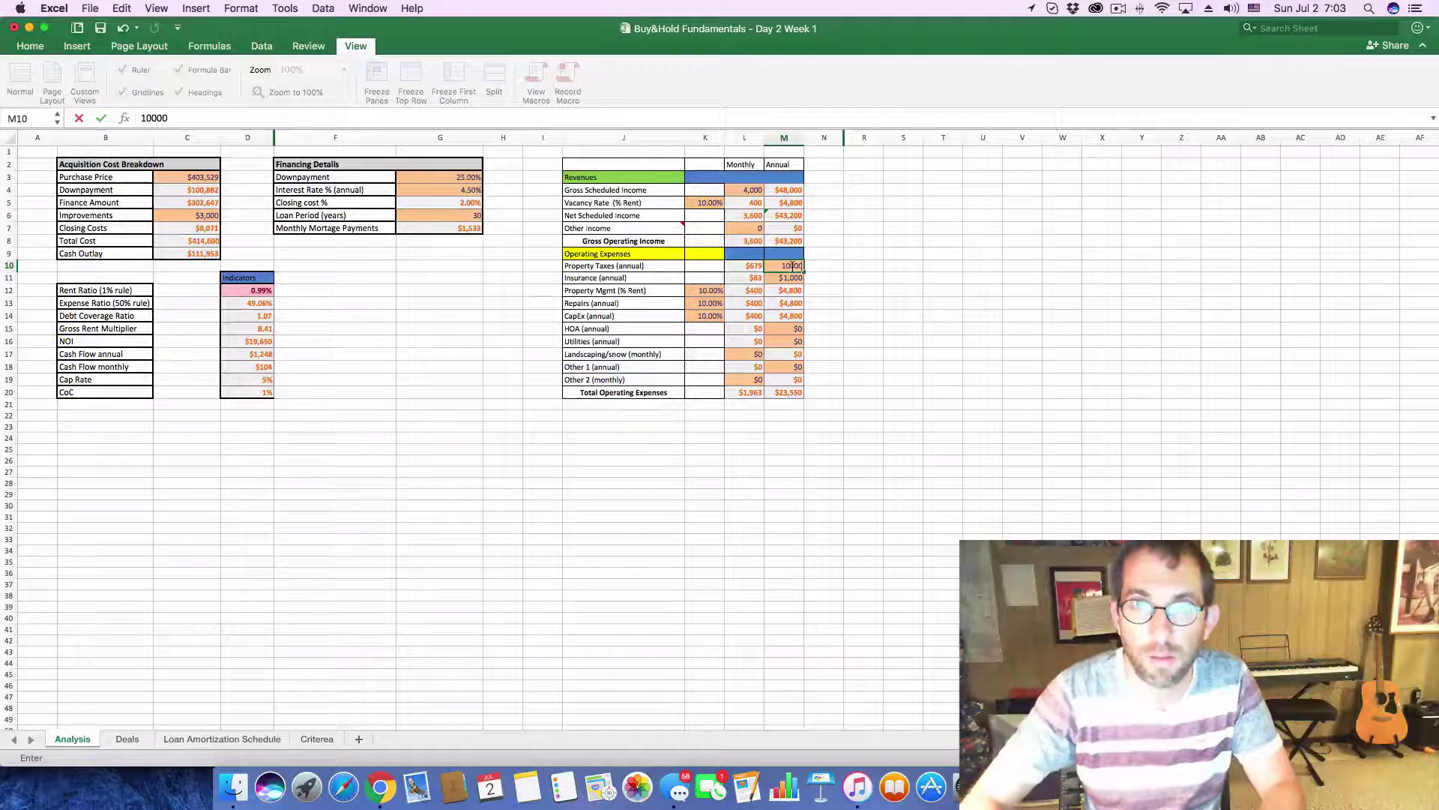
key(Return)
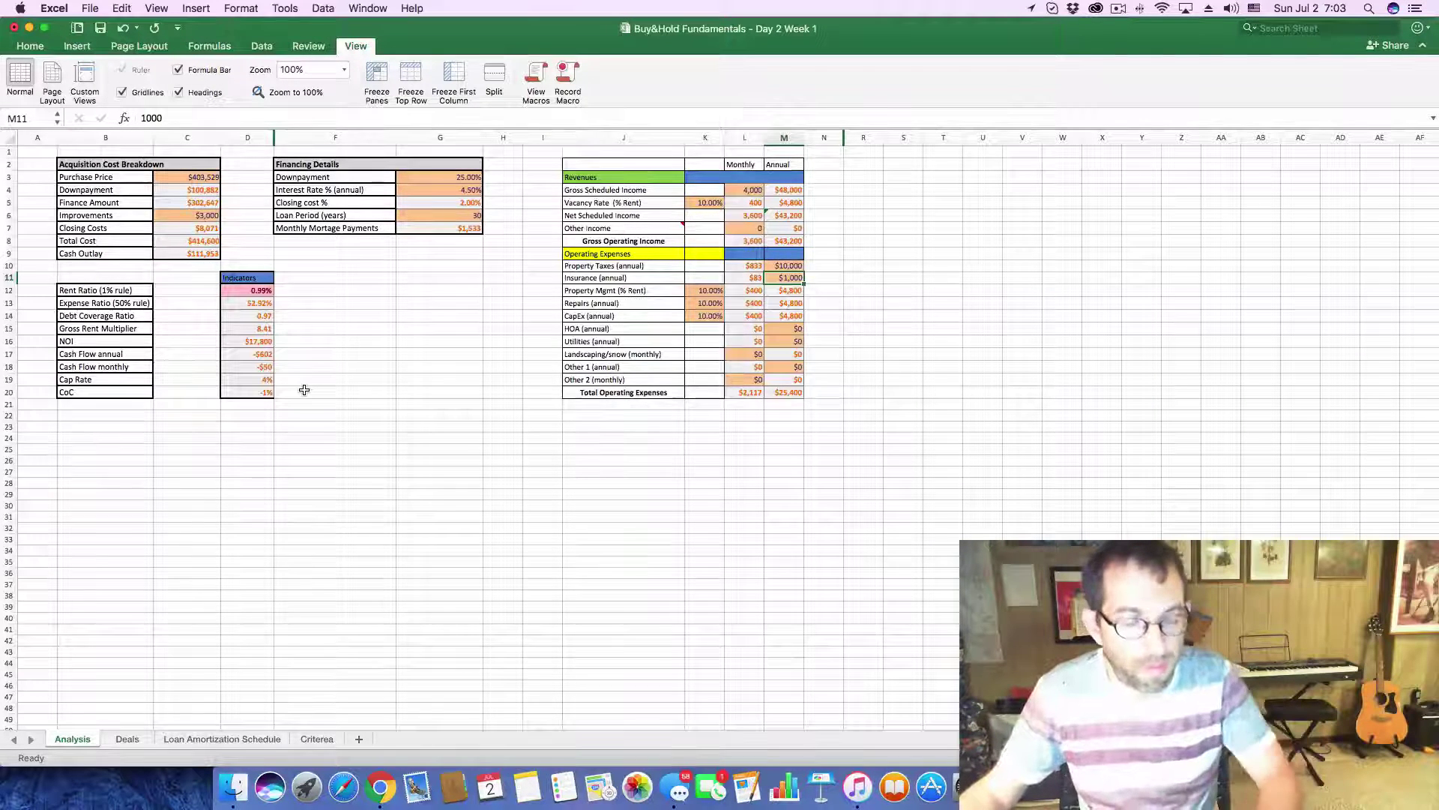
key(super+Tab)
key(super+Tab)
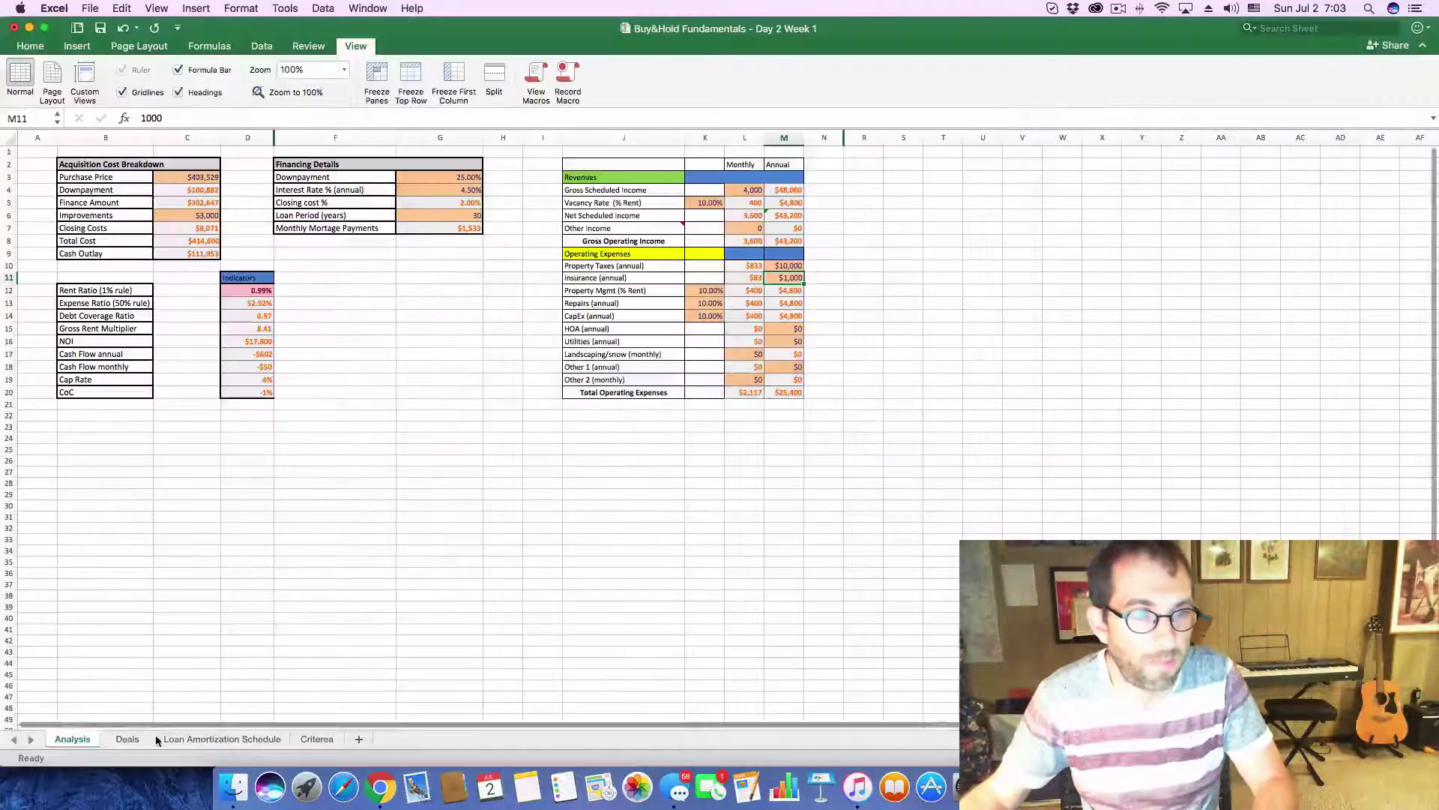
click(135, 738)
click(409, 671)
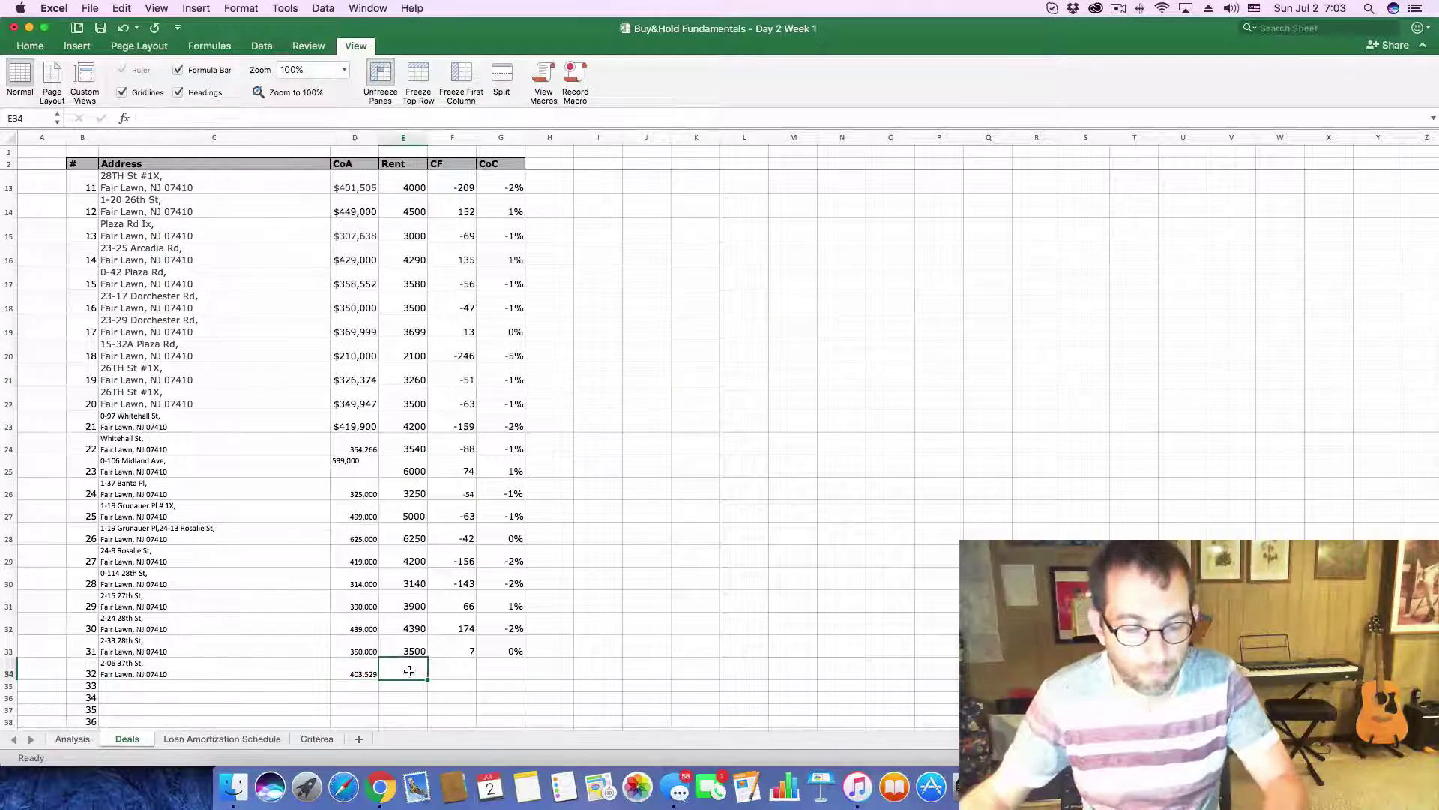
text(4000)
click(446, 669)
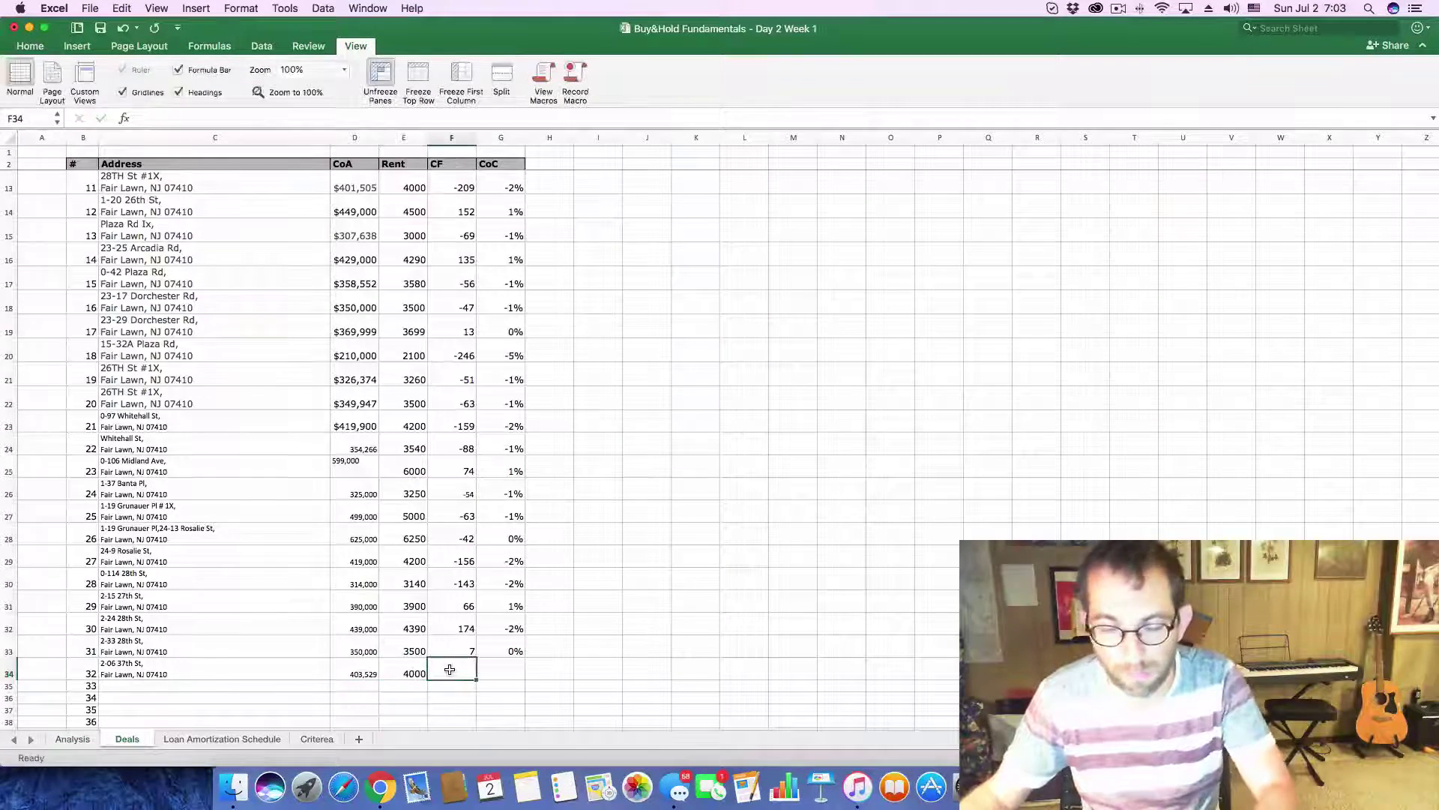
text(-50)
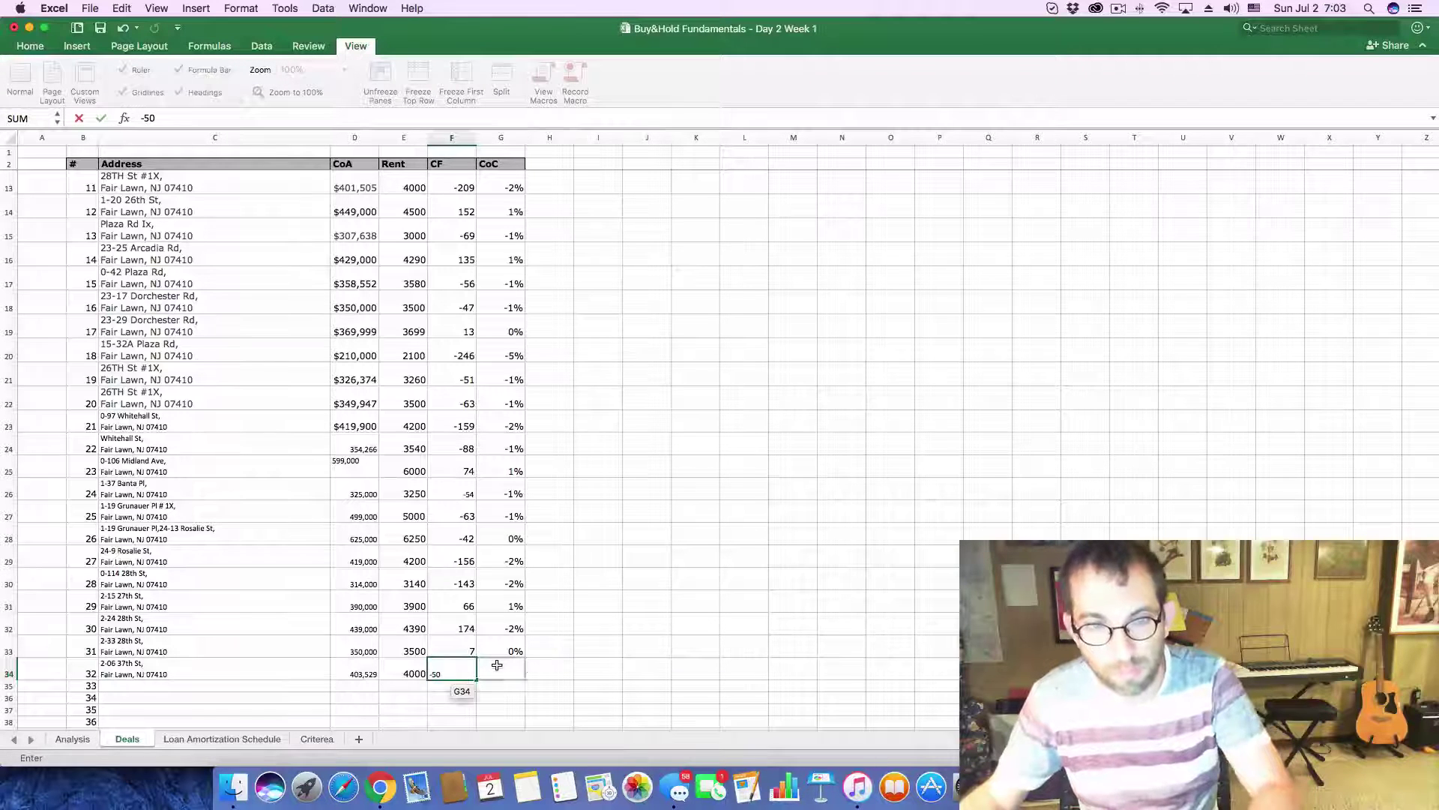
click(519, 669)
text(-.)
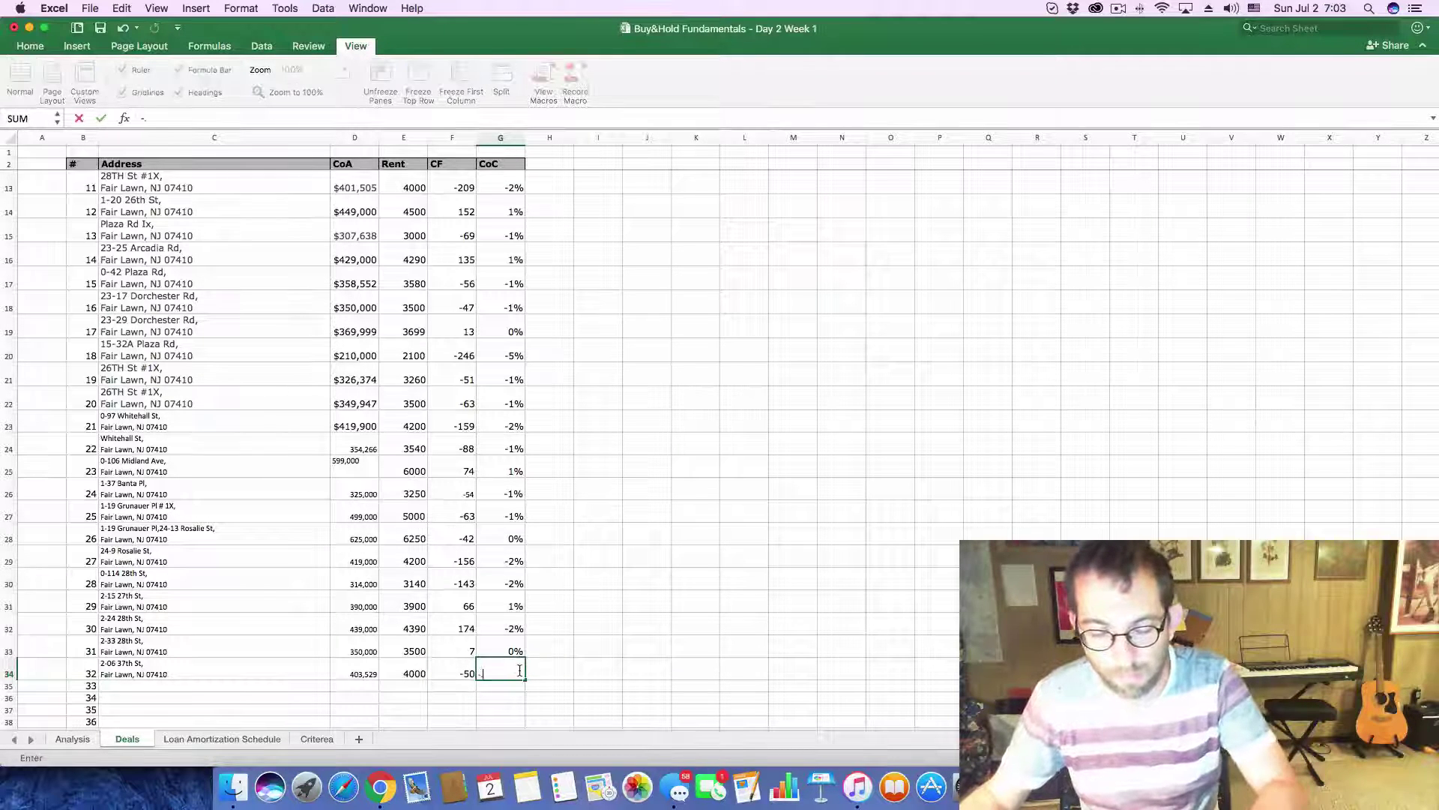
text(01)
key(Return)
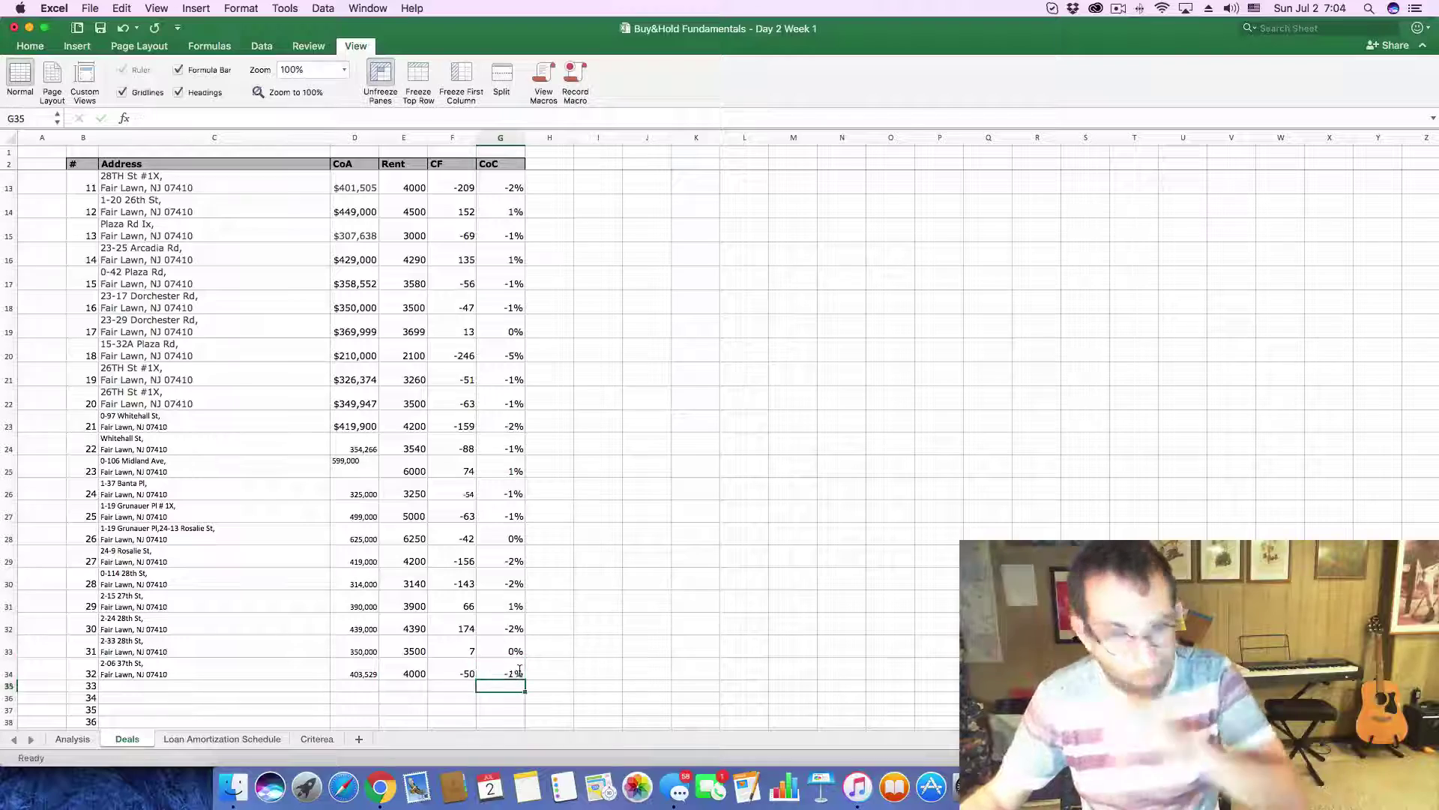
key(super+Tab)
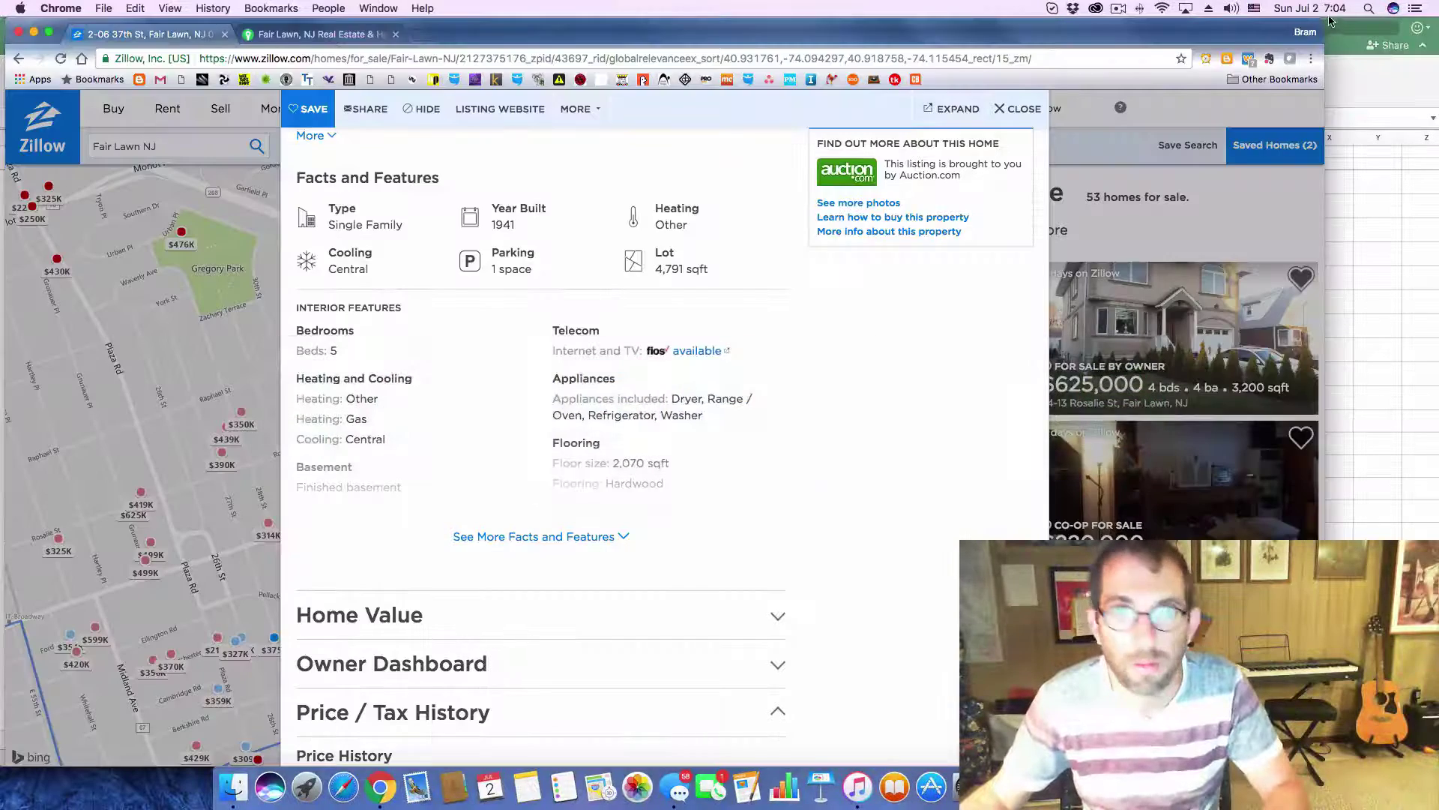
click(1006, 114)
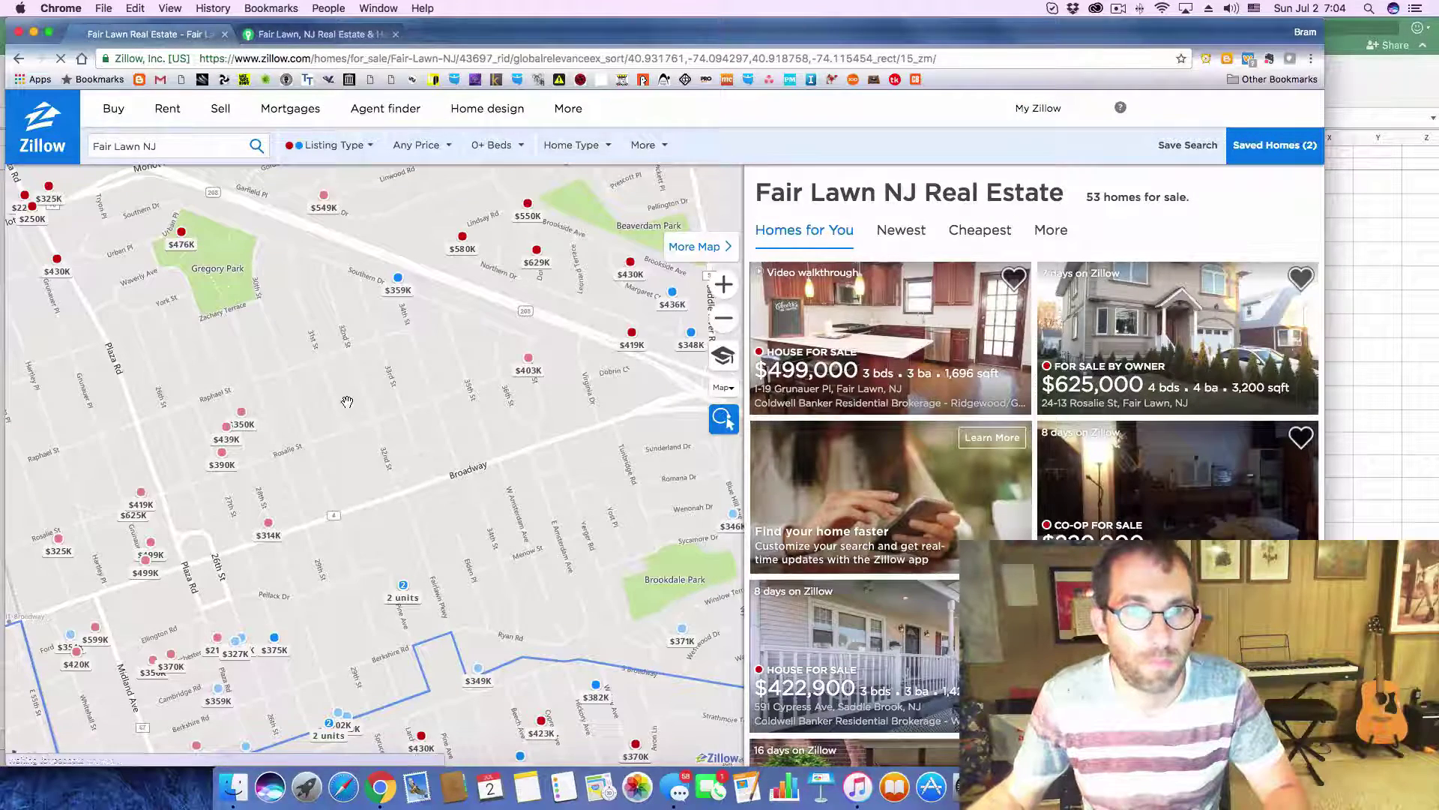
drag(363, 391, 516, 440)
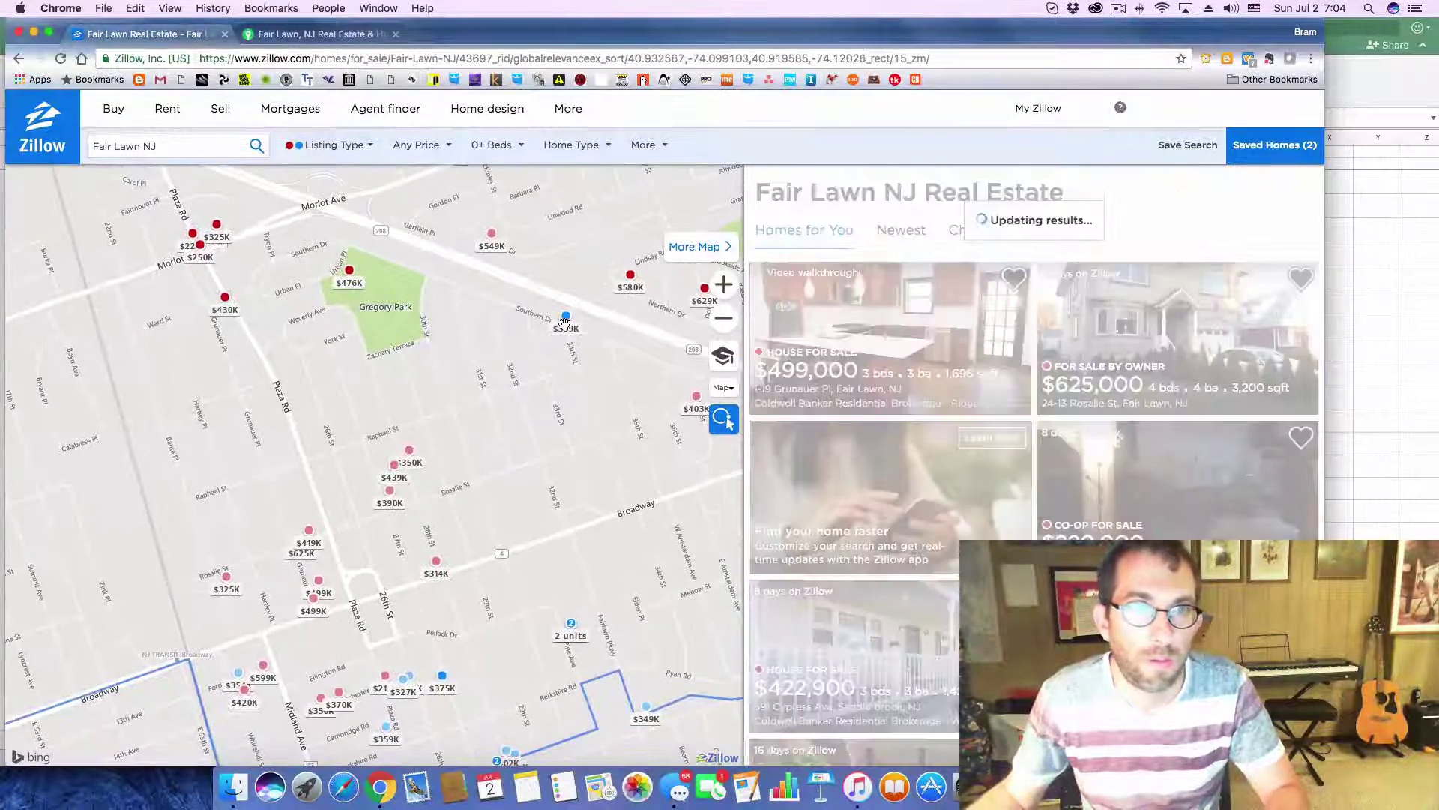
click(565, 321)
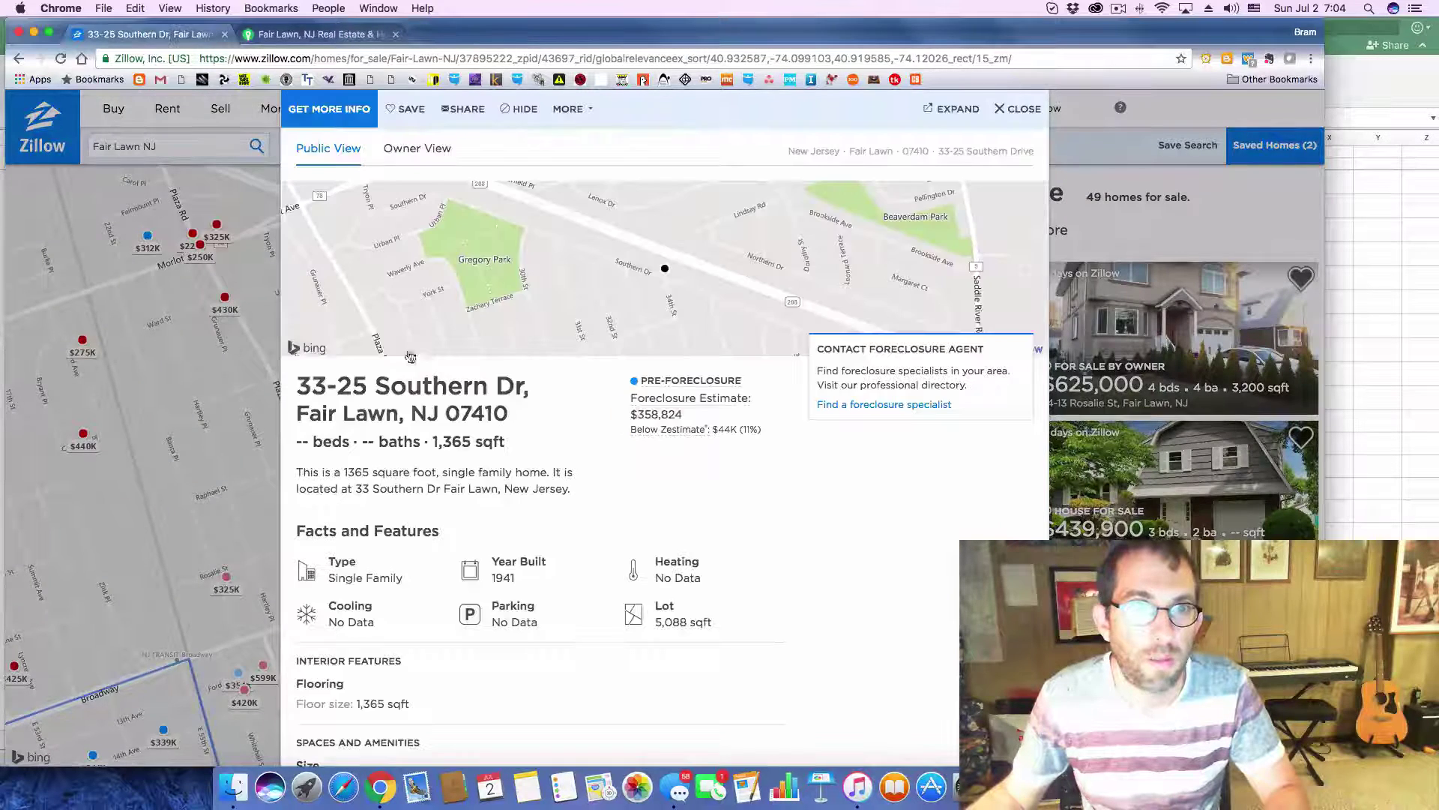
drag(297, 382, 520, 414)
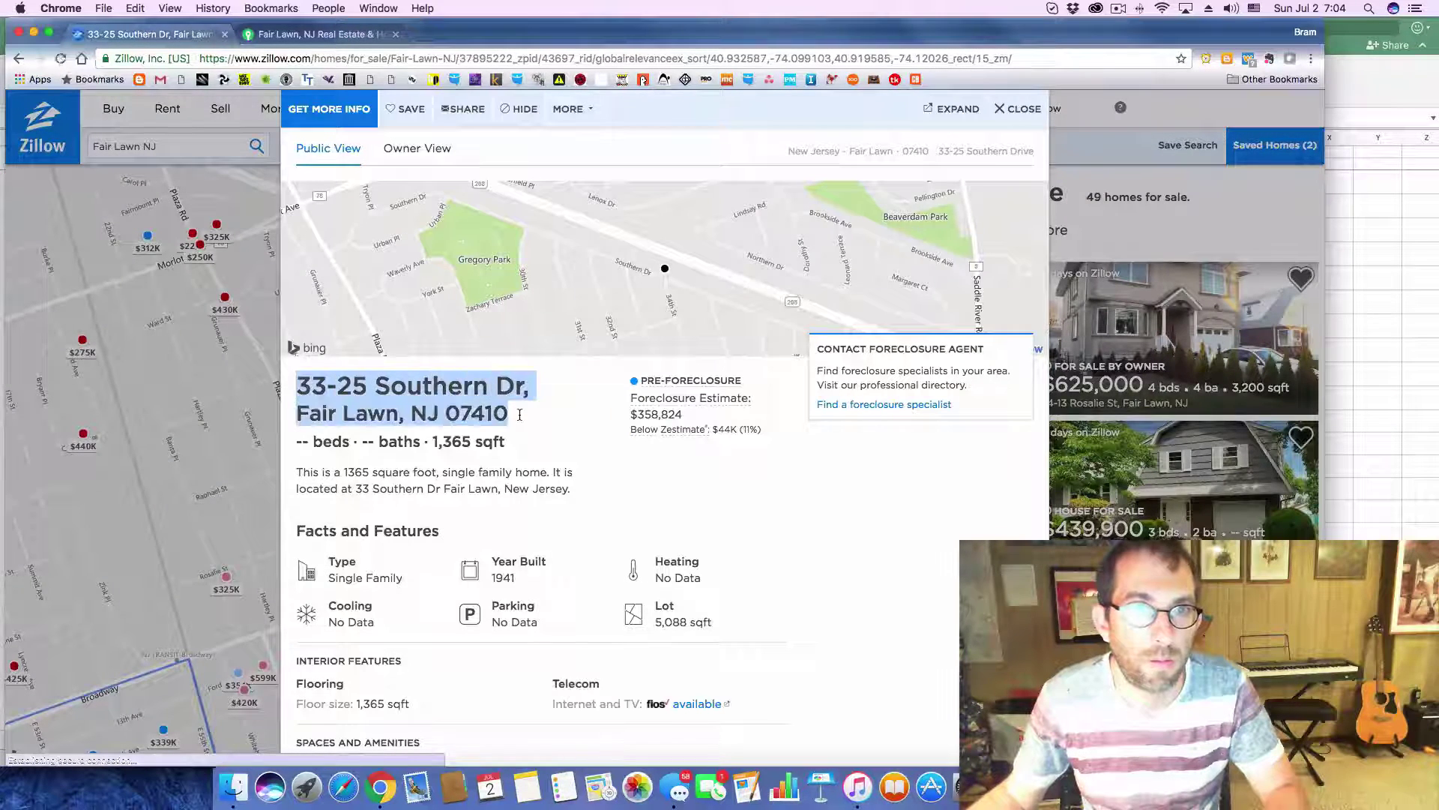
key(super+c)
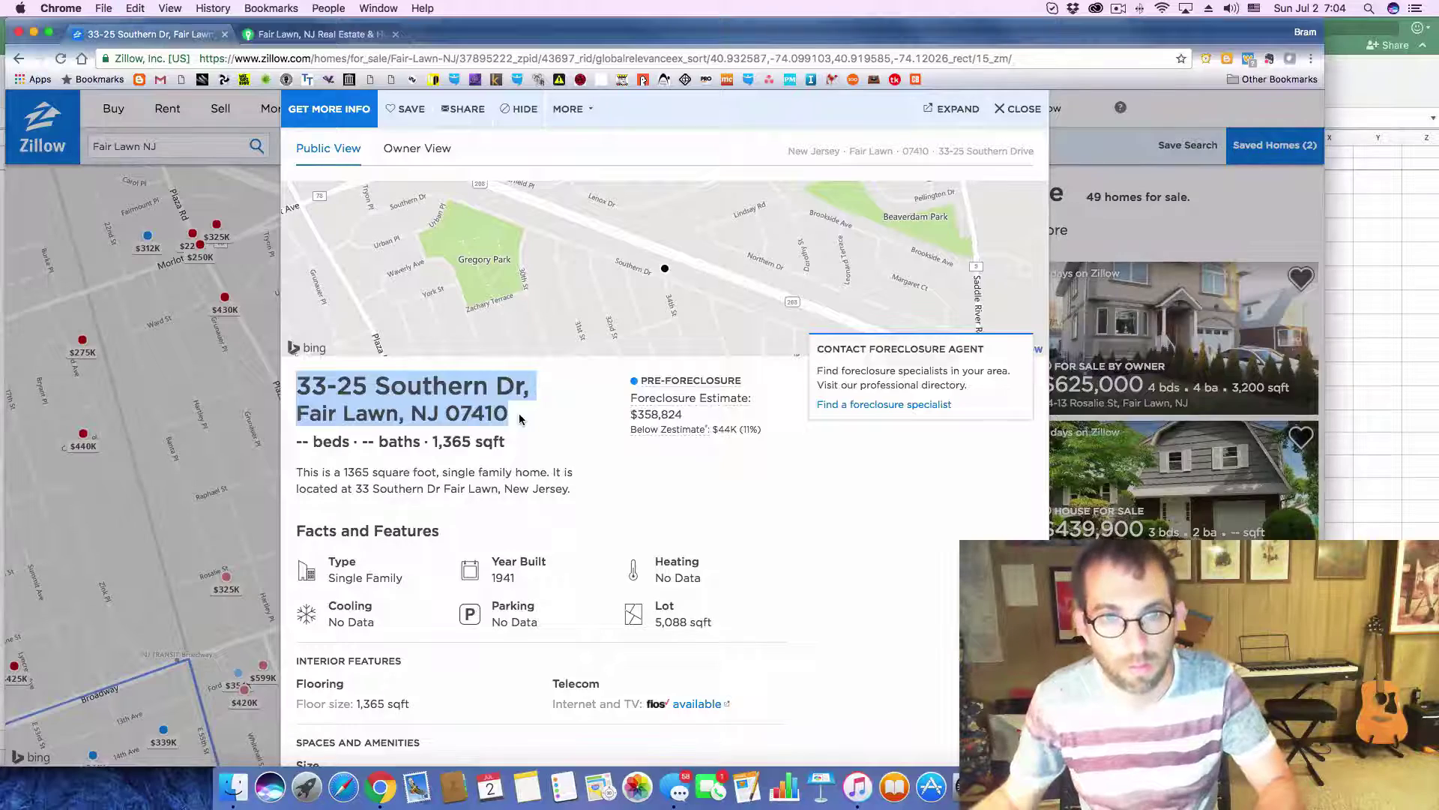
key(super+Tab)
click(195, 685)
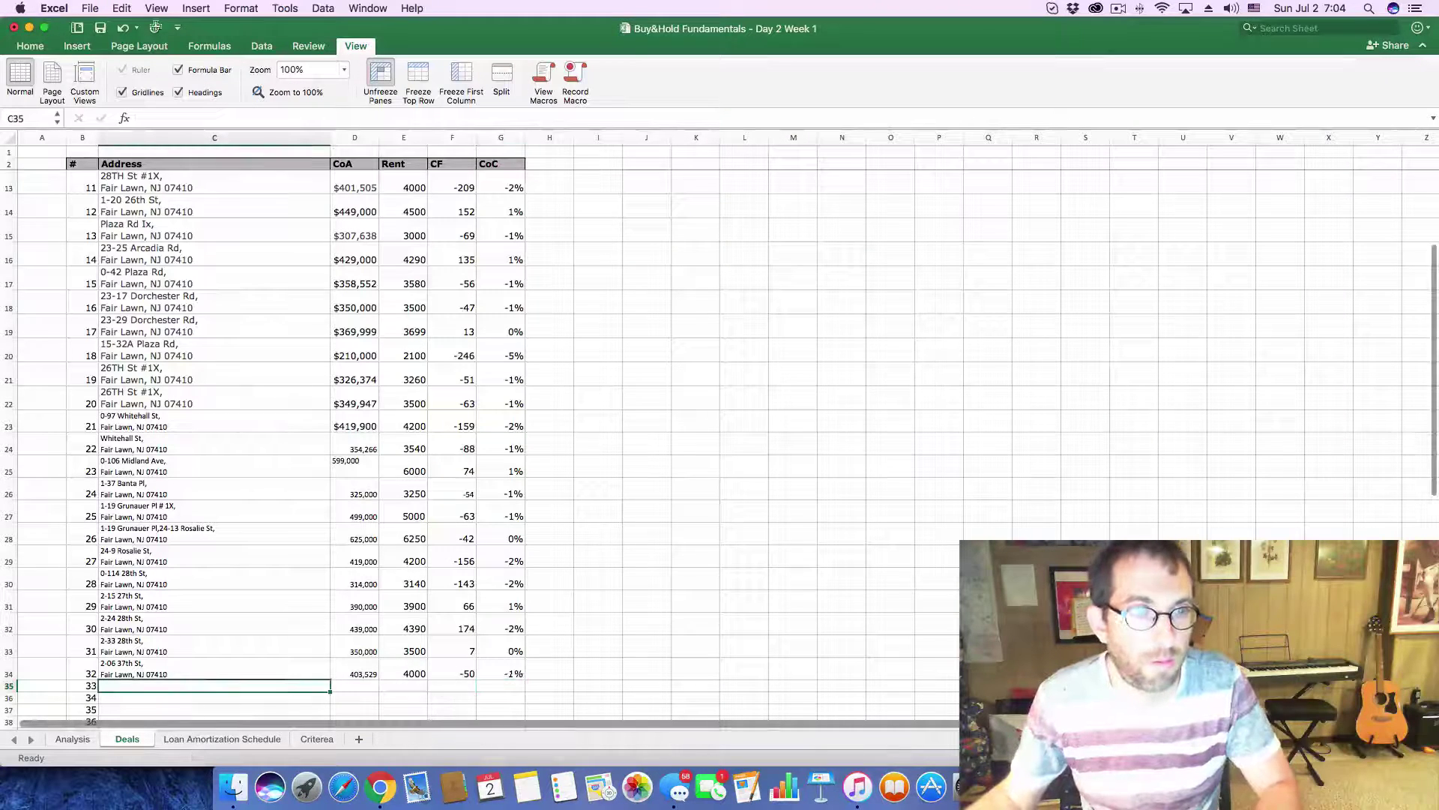
click(165, 117)
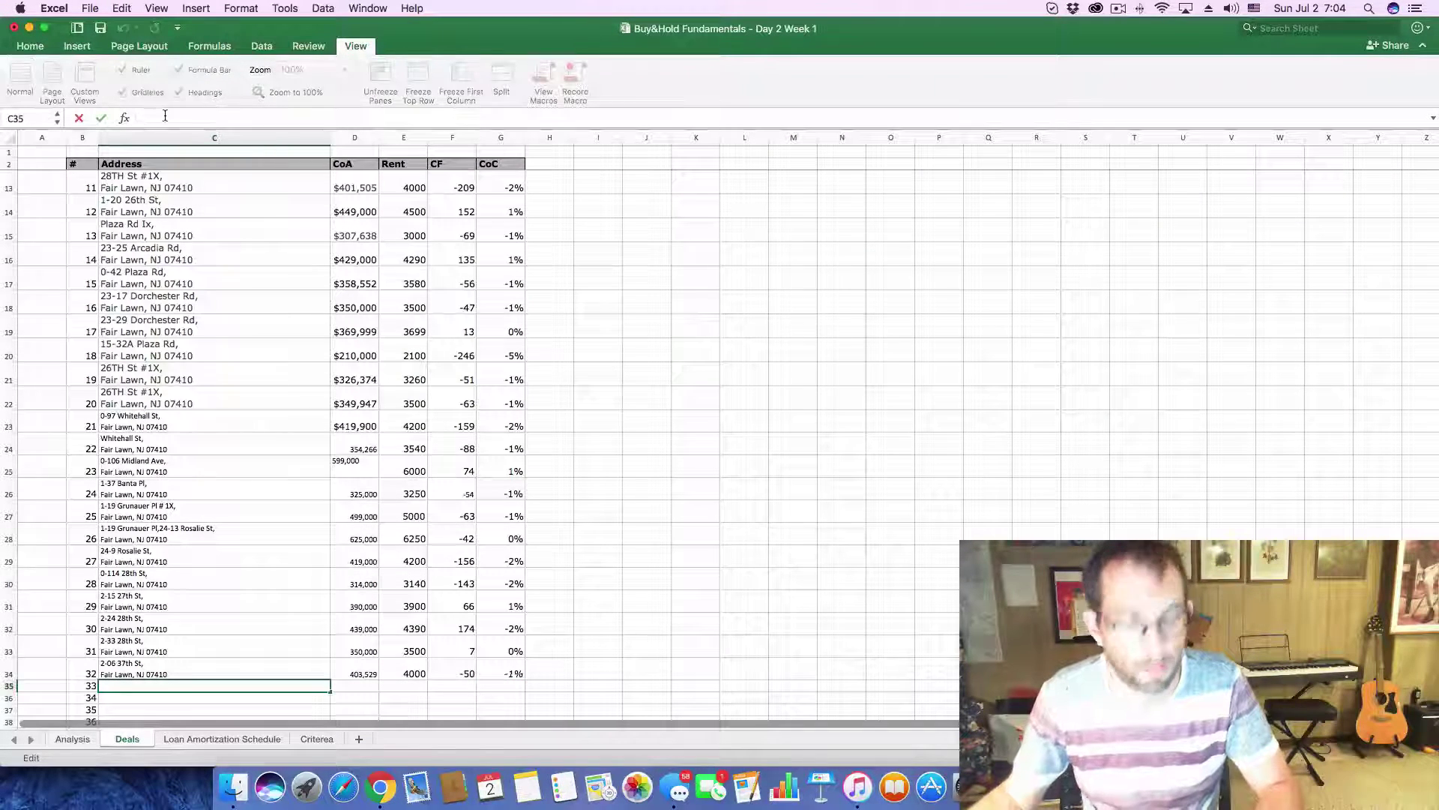
key(super+v)
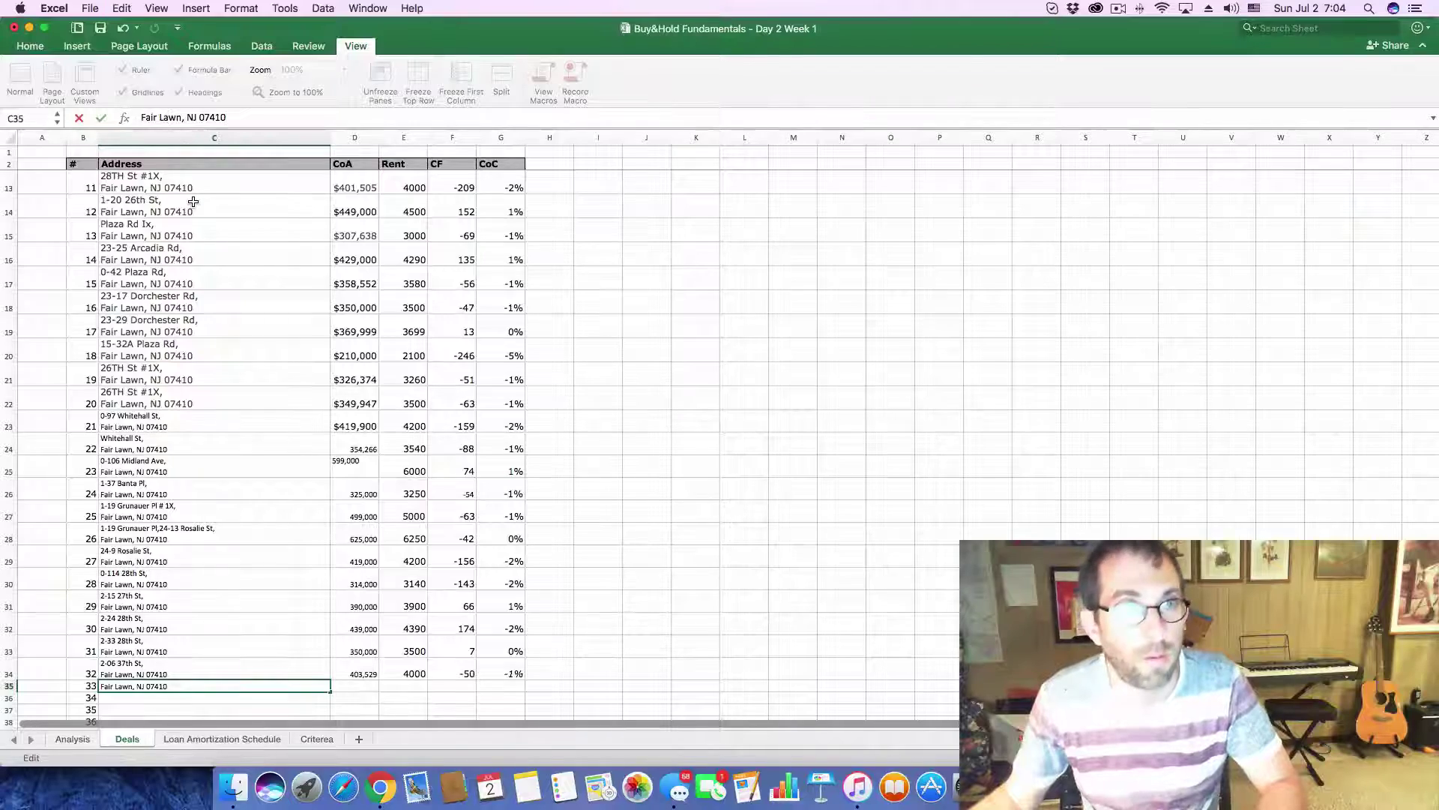
key(Return)
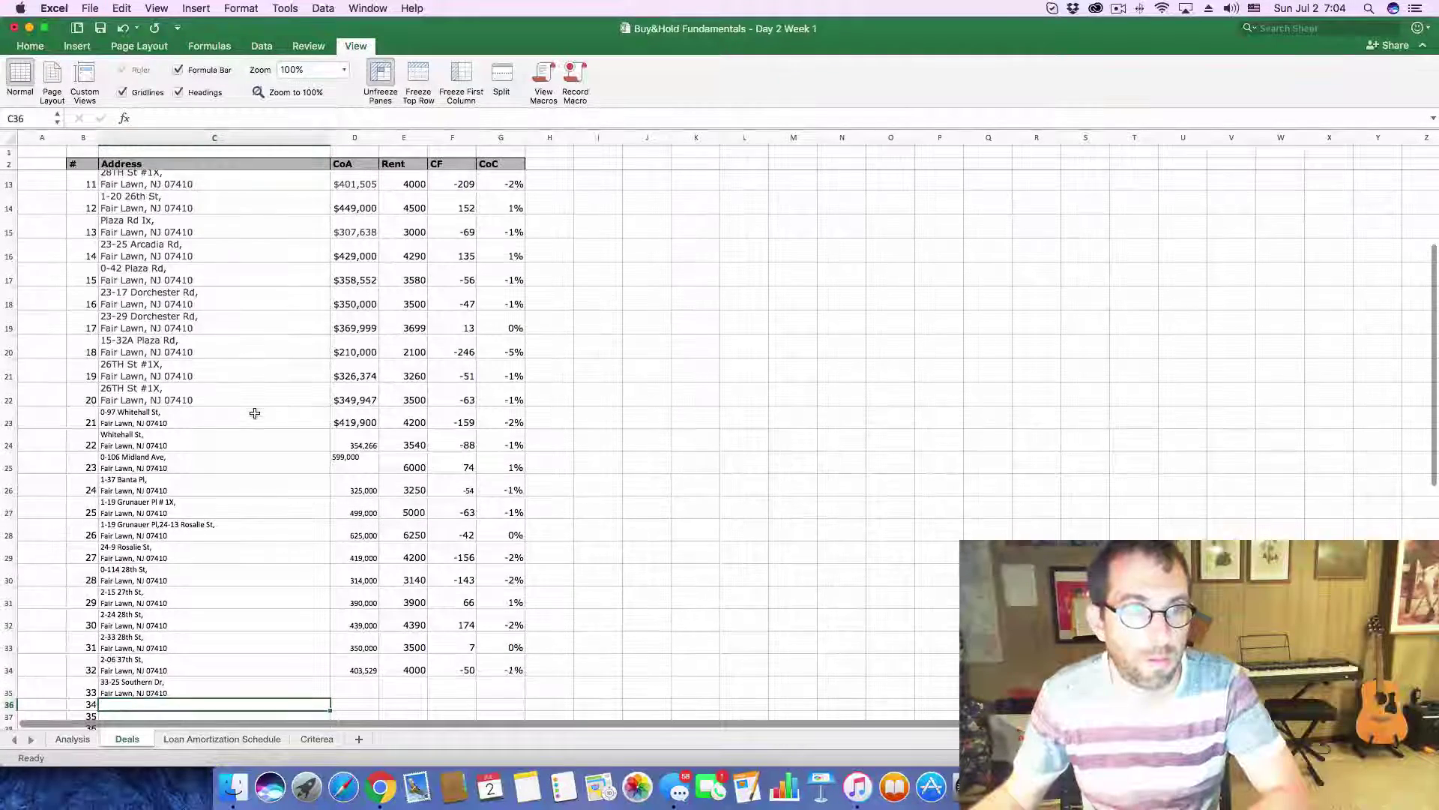
scroll(255, 413, down, 10)
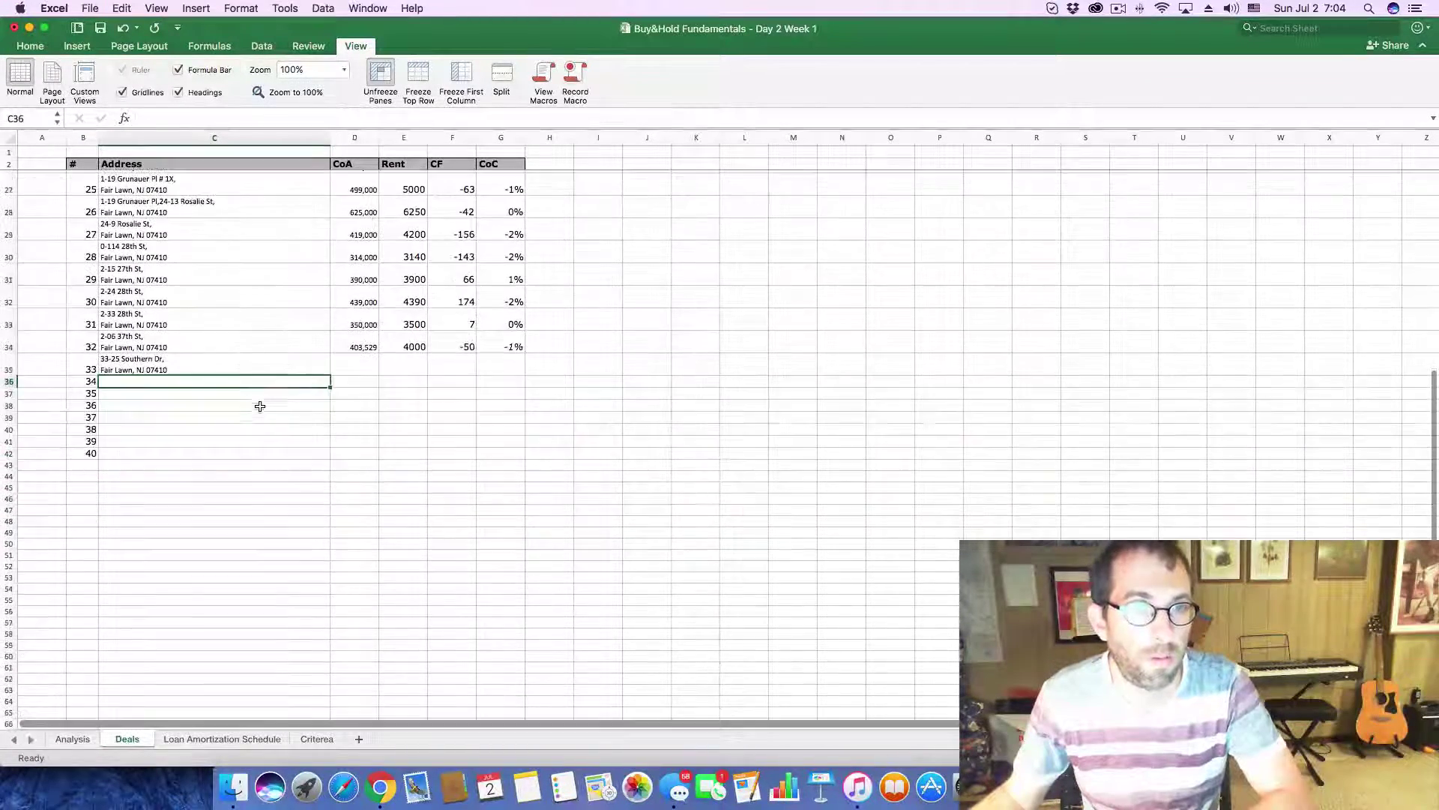
- Copy the 358,824 foreclosure estimate from Zillow into deal 33's cost cell D35
key(super+Tab)
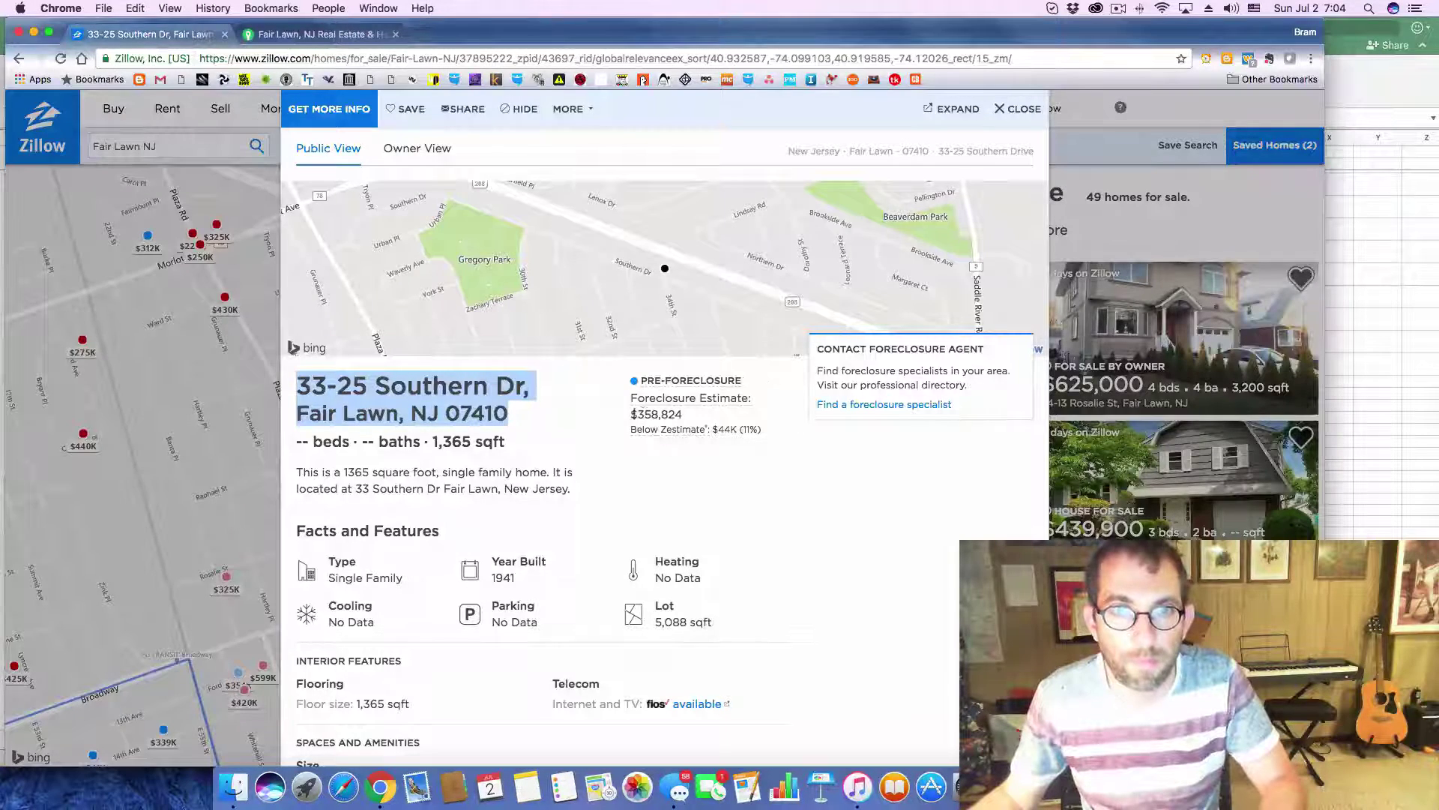
drag(637, 415, 682, 415)
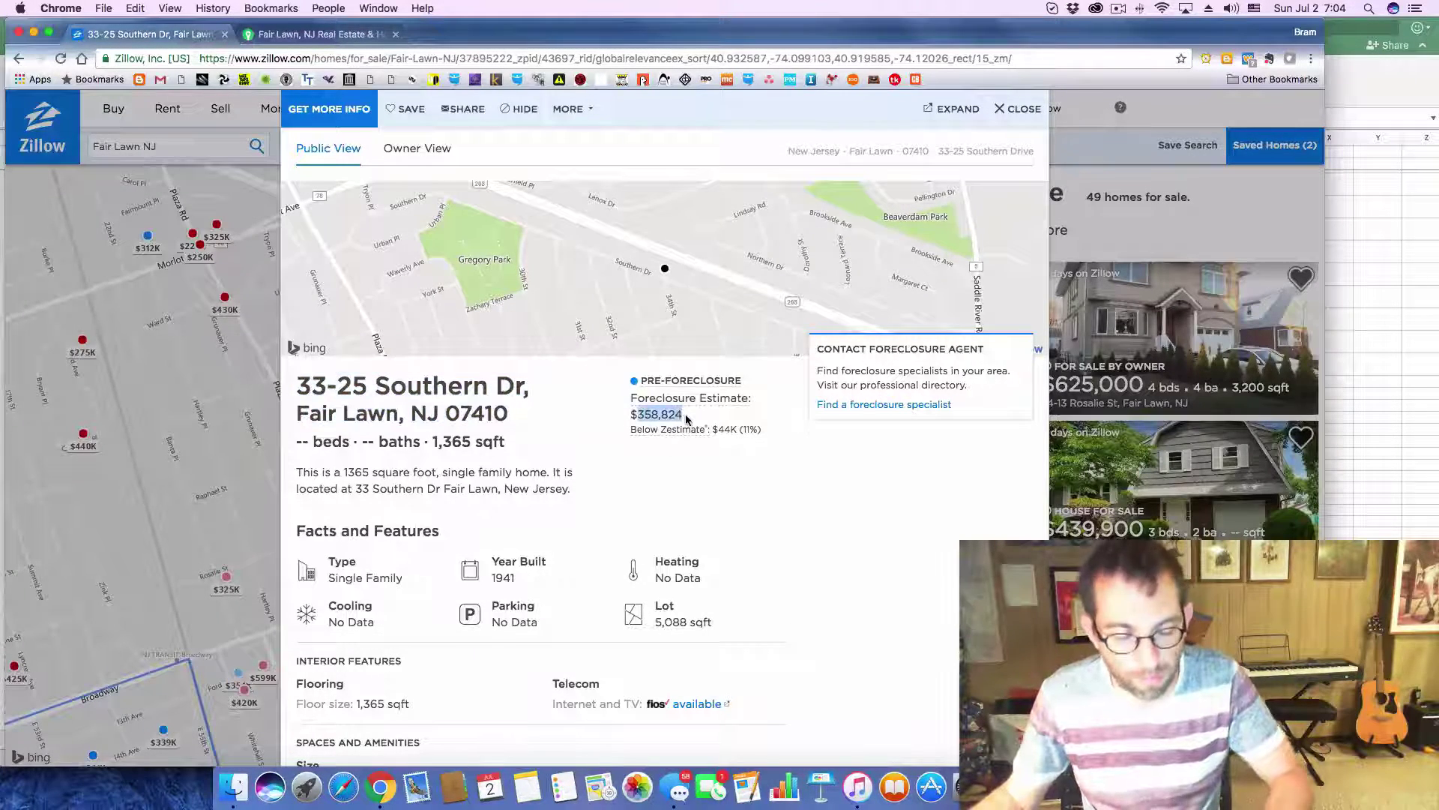
key(super+Tab)
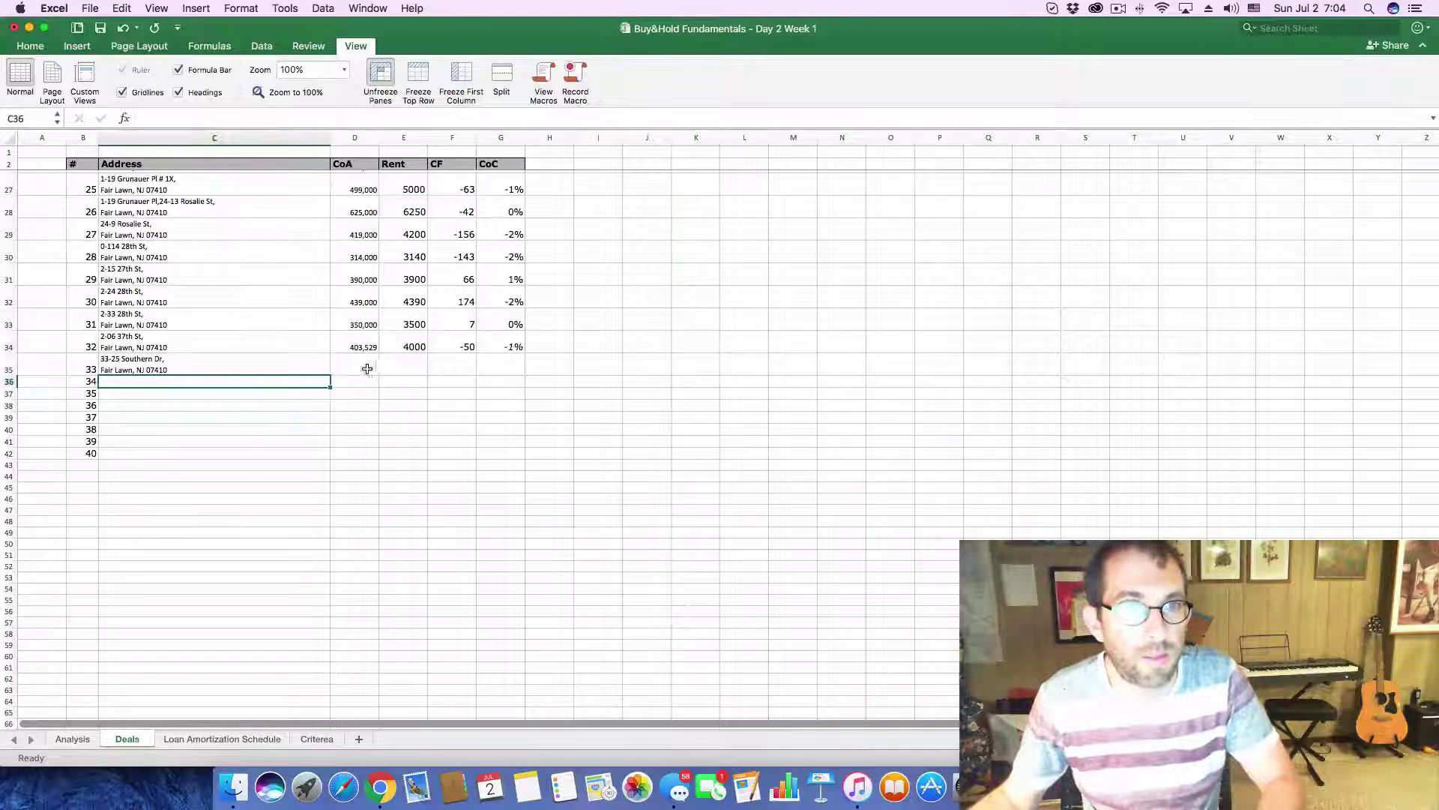
click(367, 368)
click(188, 119)
key(super+v)
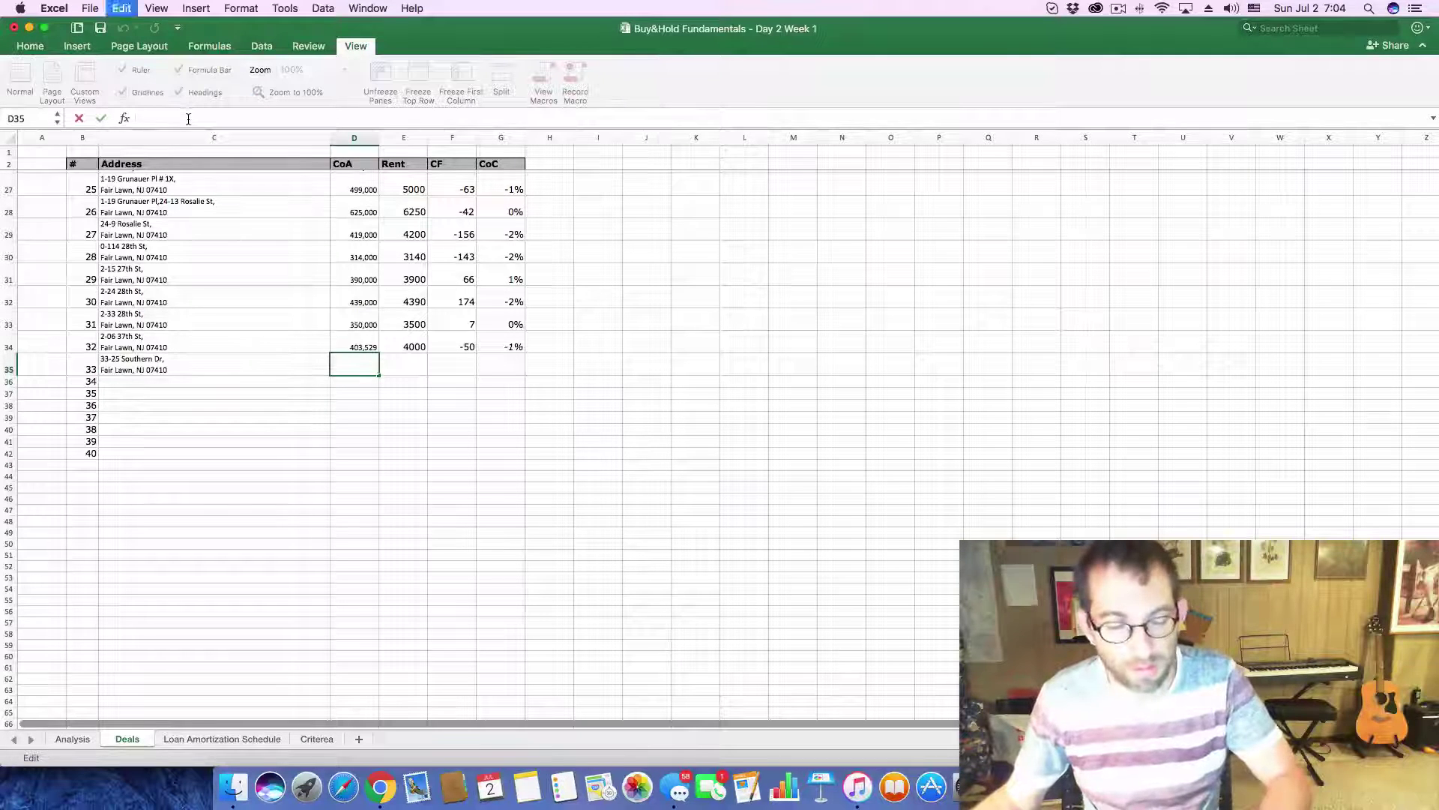
key(Return)
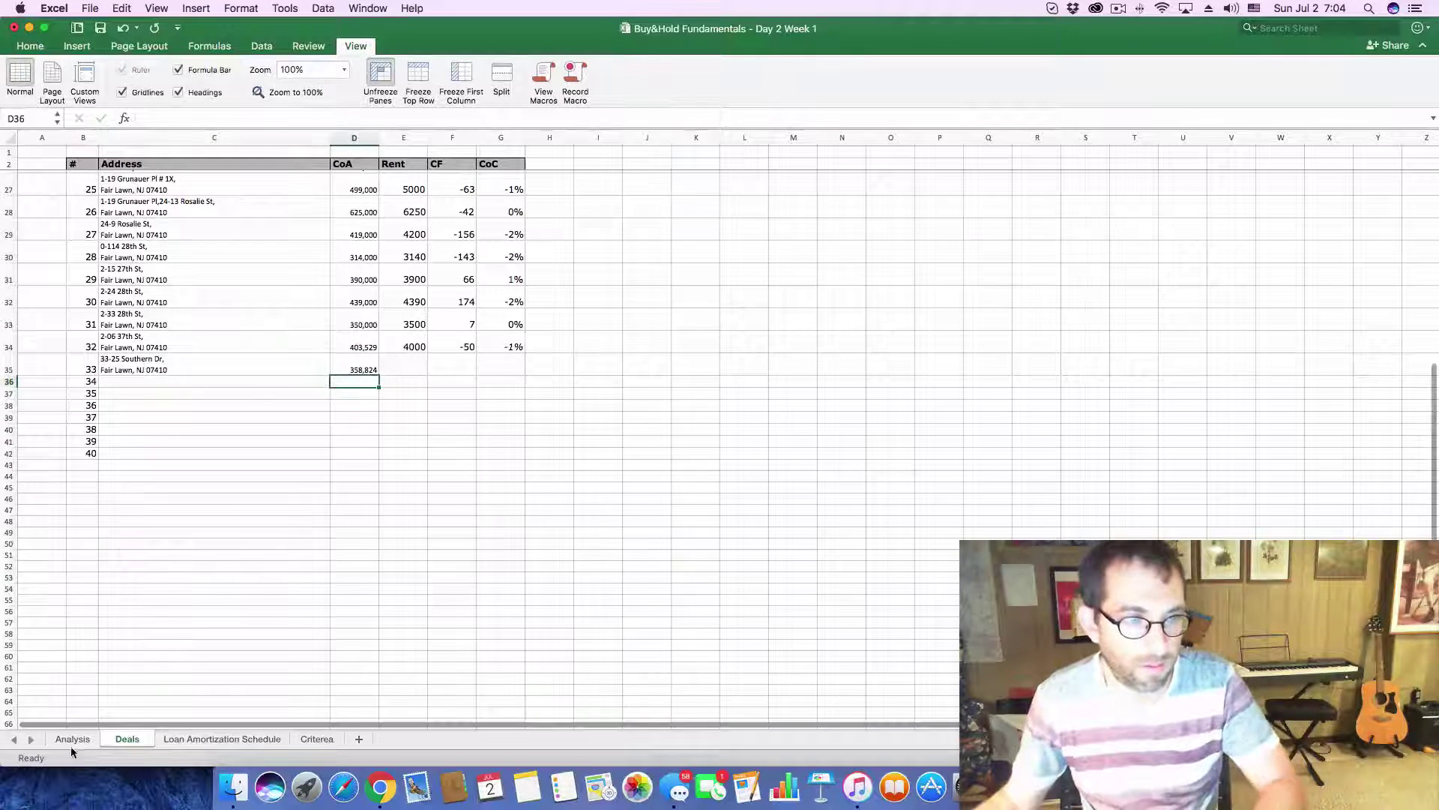
click(73, 739)
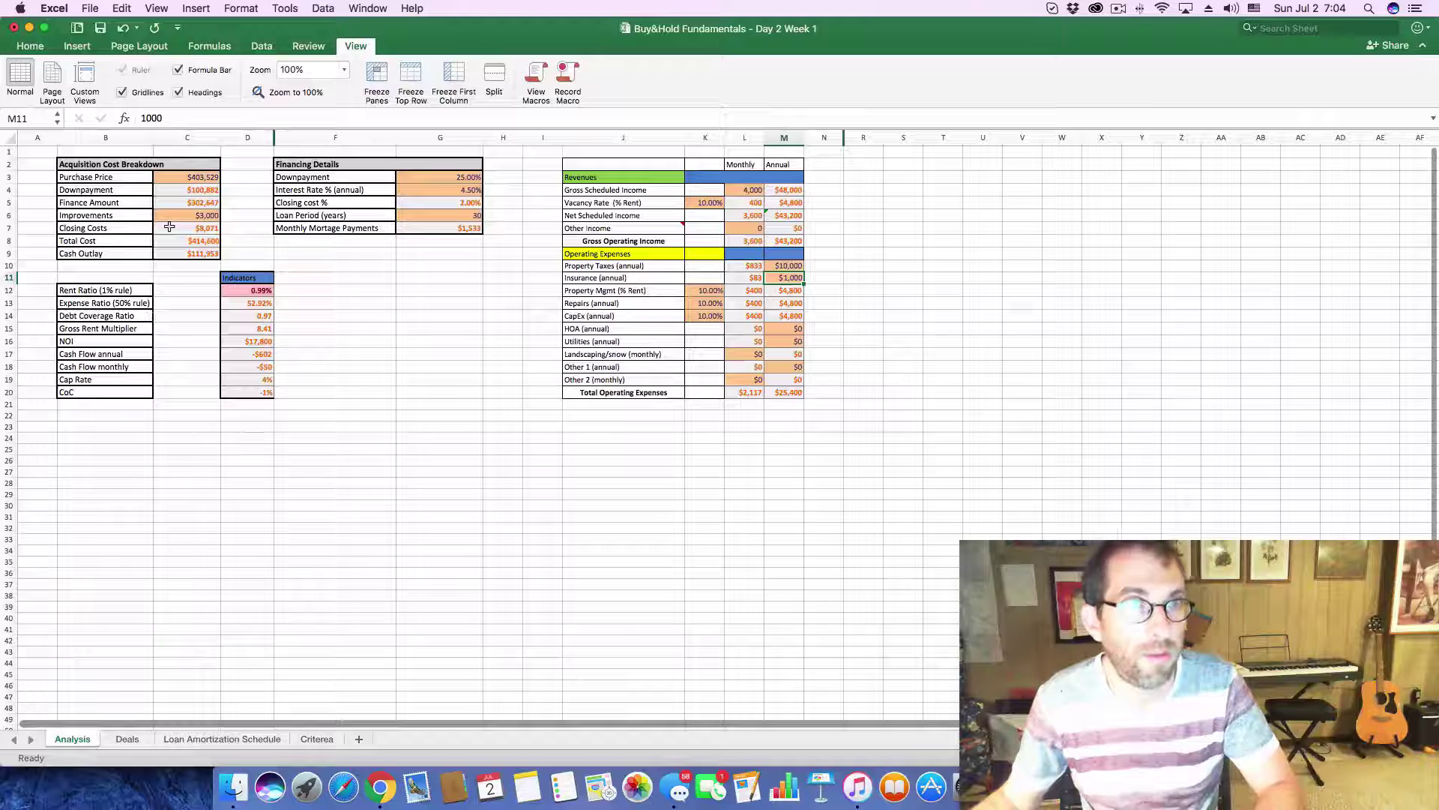
- On the Analysis sheet, set purchase price to 358,824 and monthly rent to 3600
click(187, 177)
drag(174, 119, 86, 120)
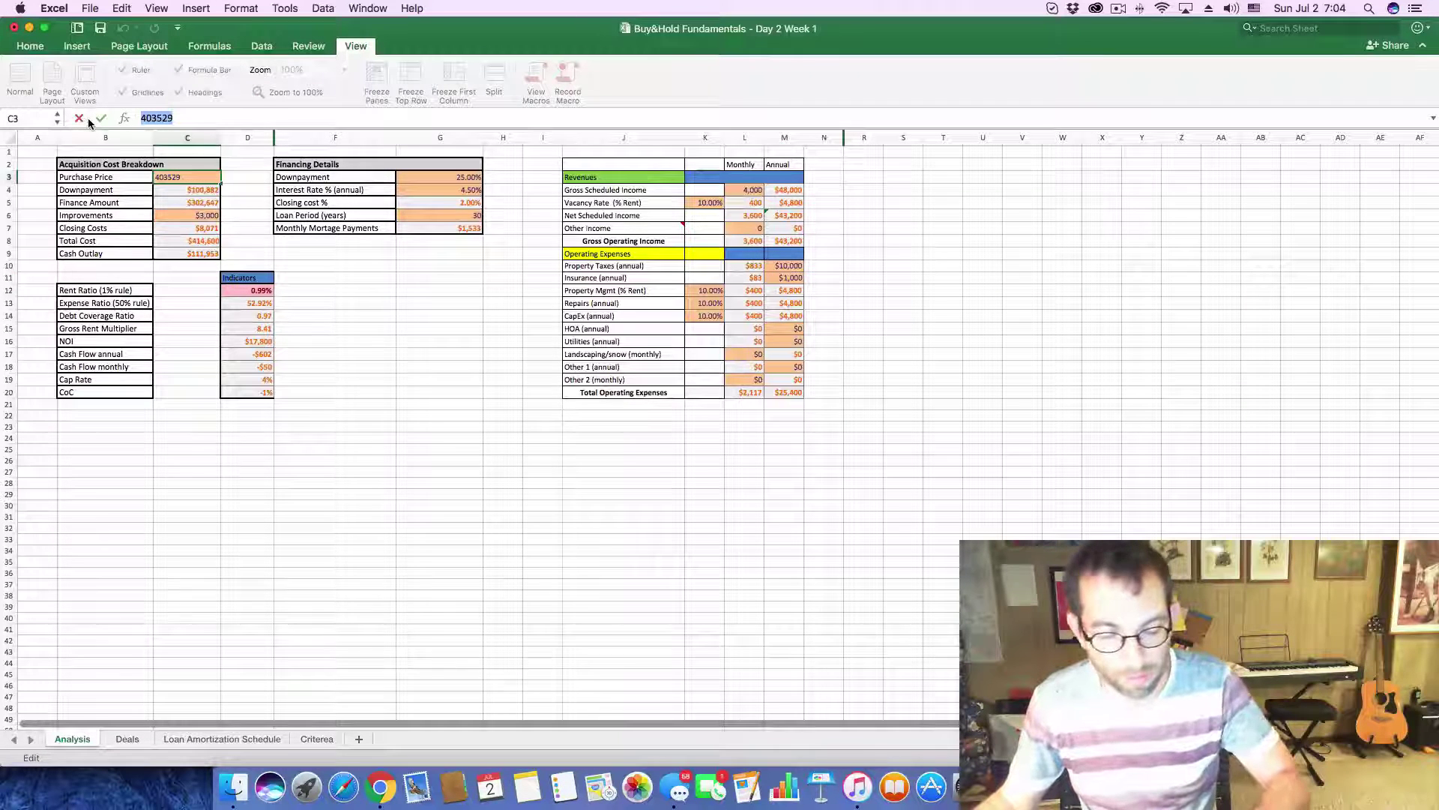
key(super+v)
key(Return)
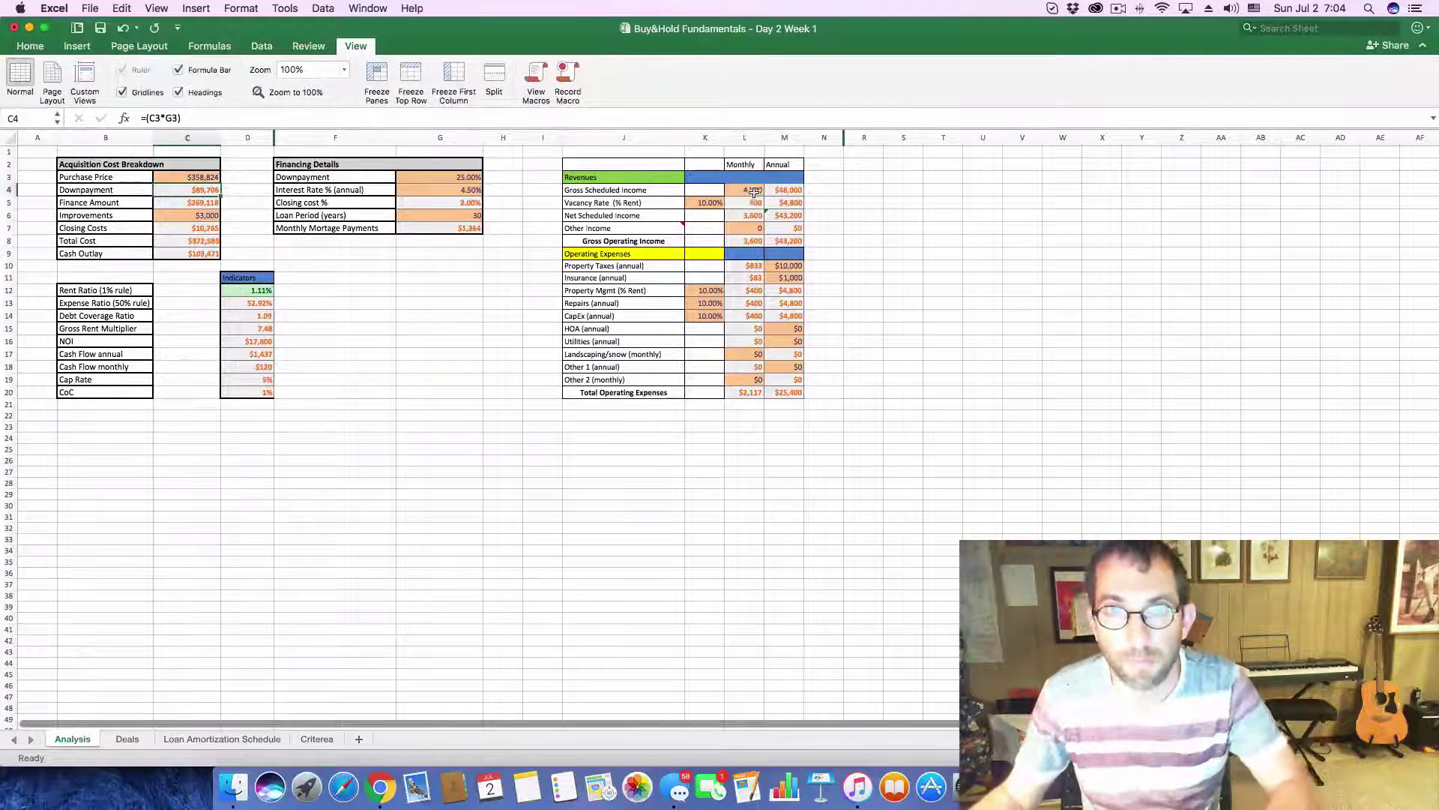
click(754, 192)
text(3600)
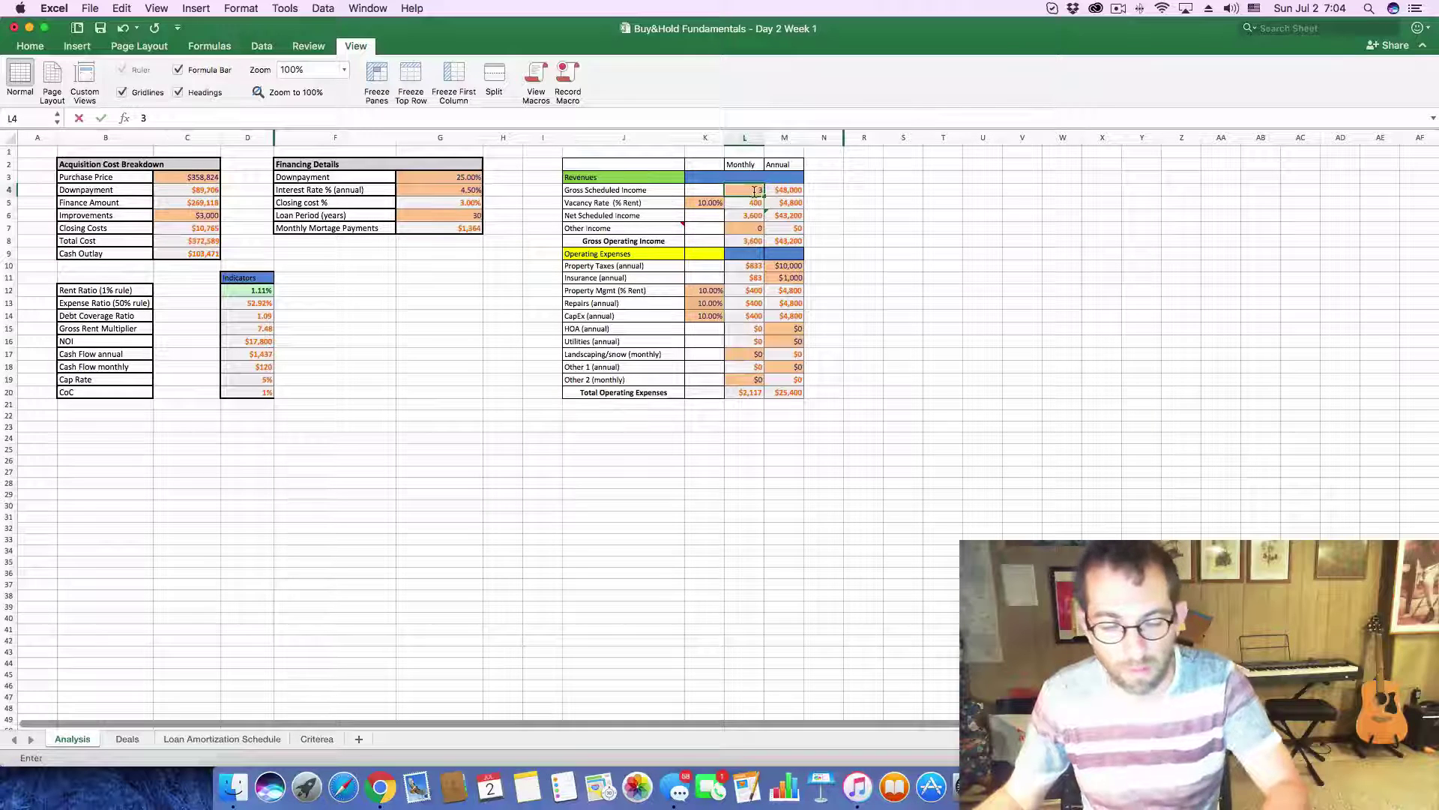
key(Return)
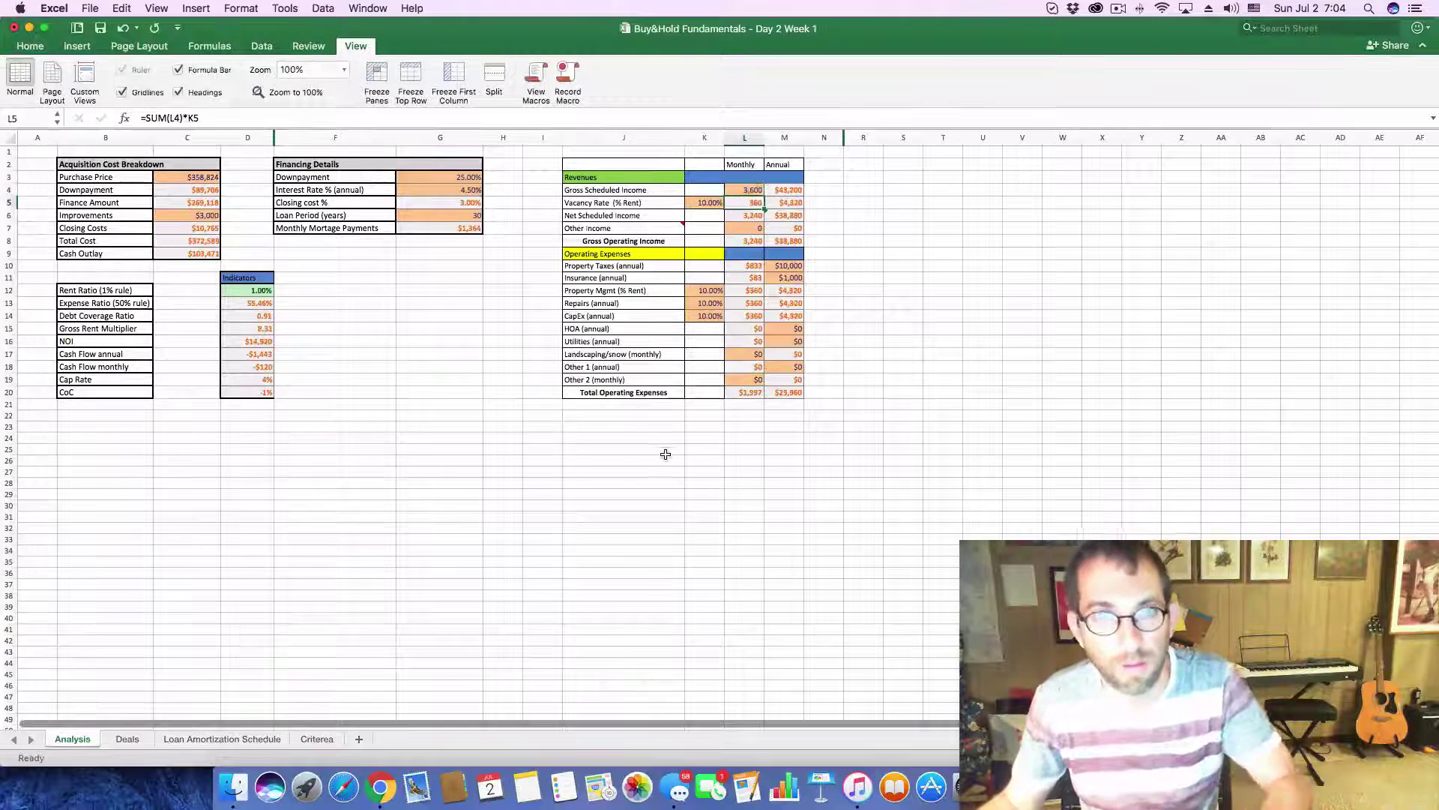
- Check Zillow's tax history and set annual property taxes to $8,500
key(super+Tab)
scroll(544, 634, down, 10)
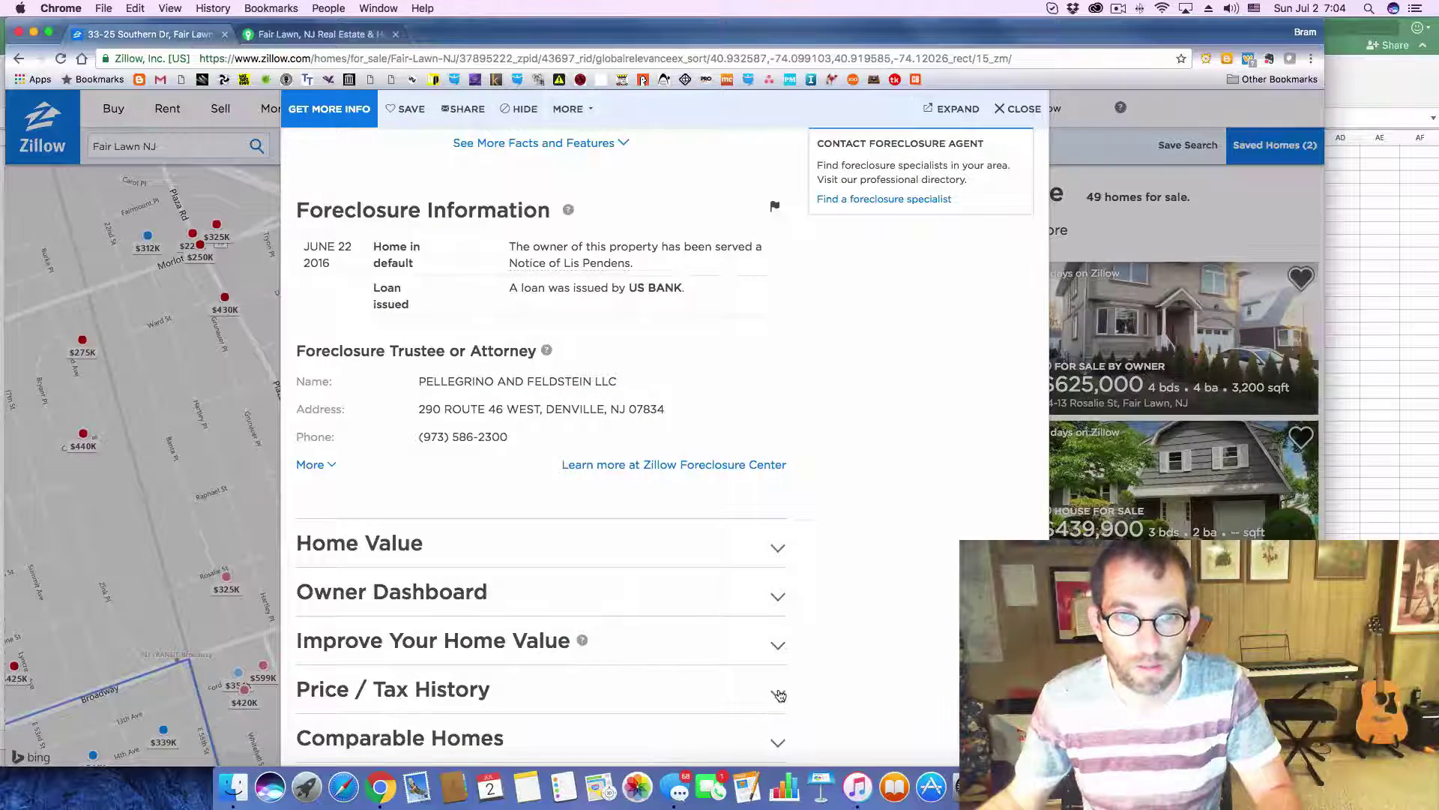
click(780, 694)
scroll(813, 678, down, 4)
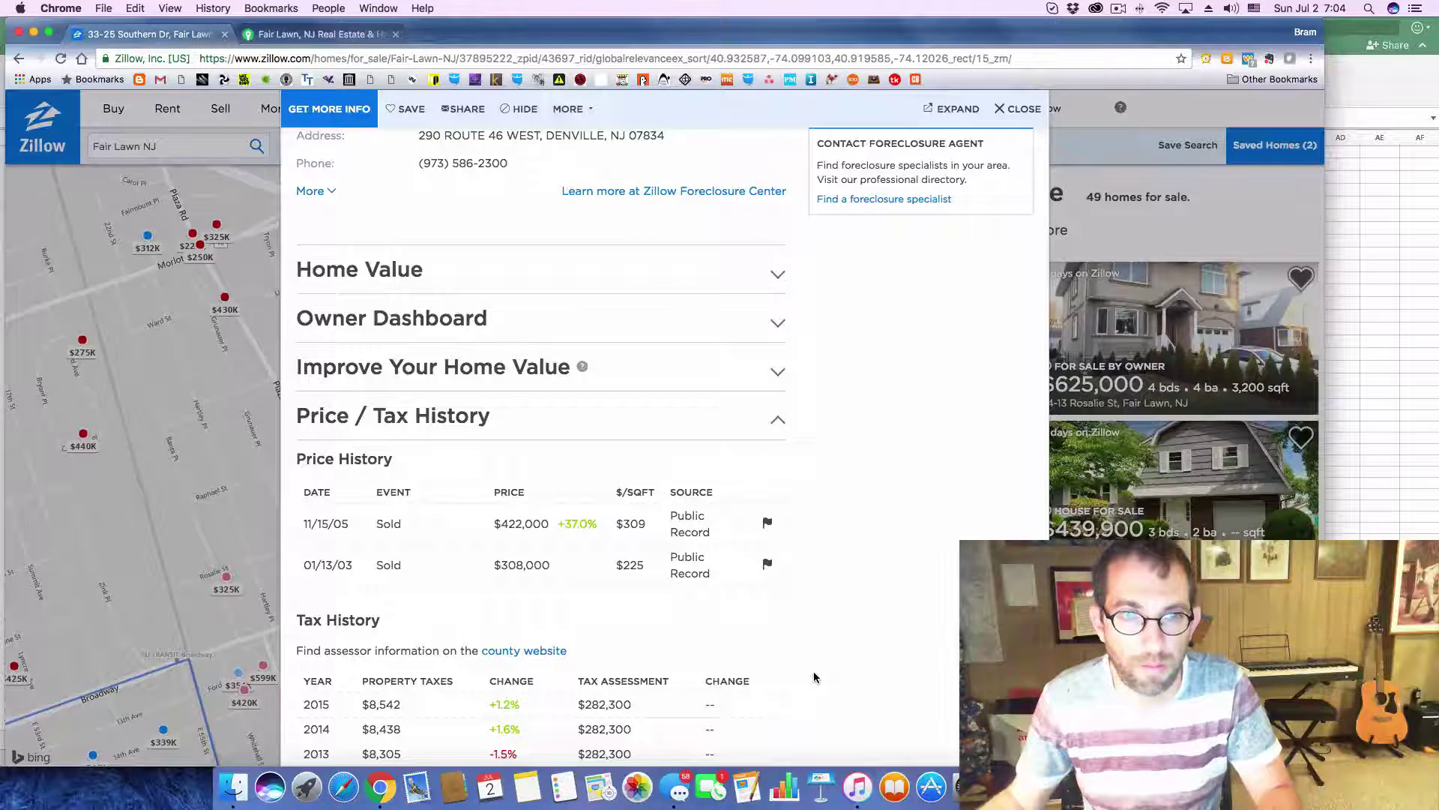
key(super+Tab)
click(790, 266)
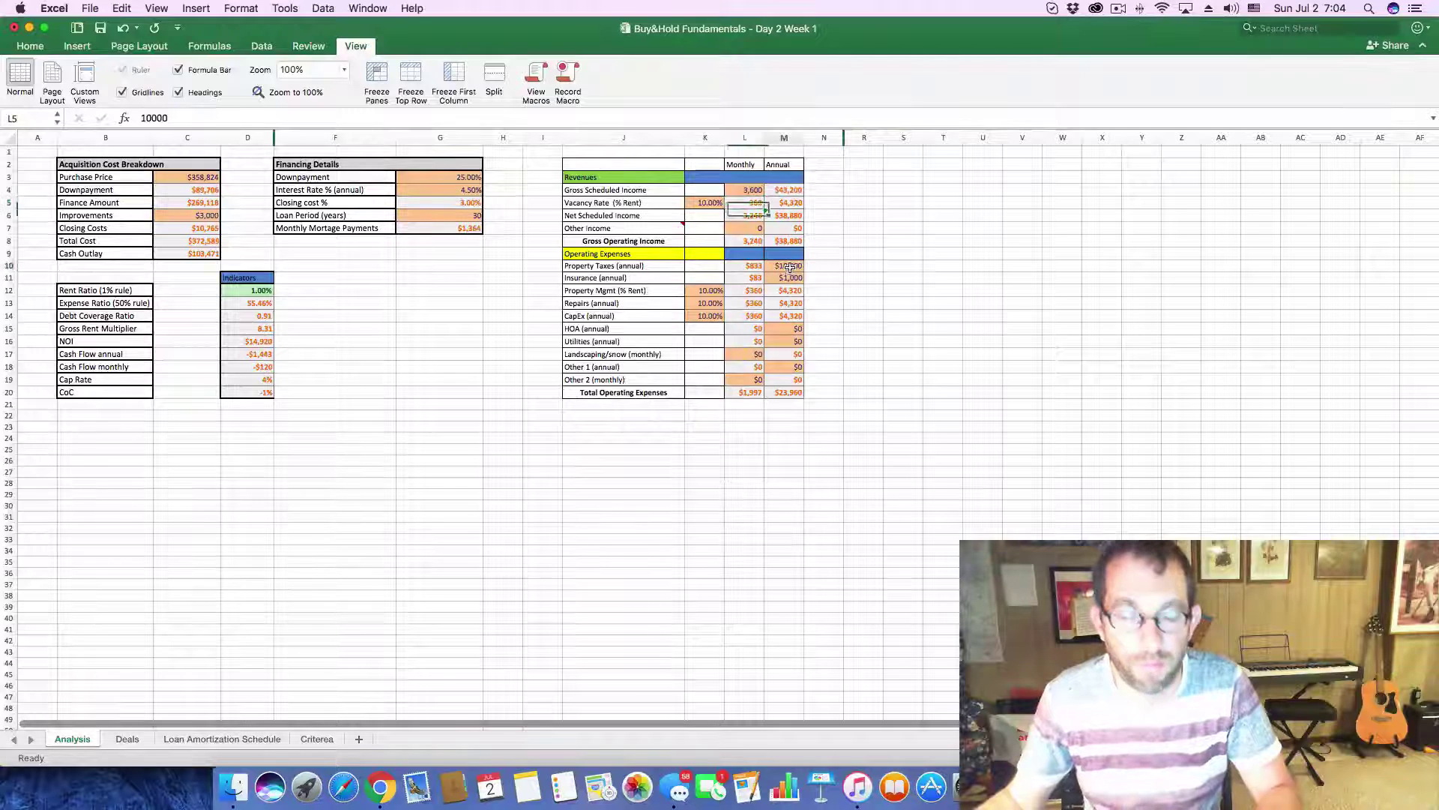
text(8,5)
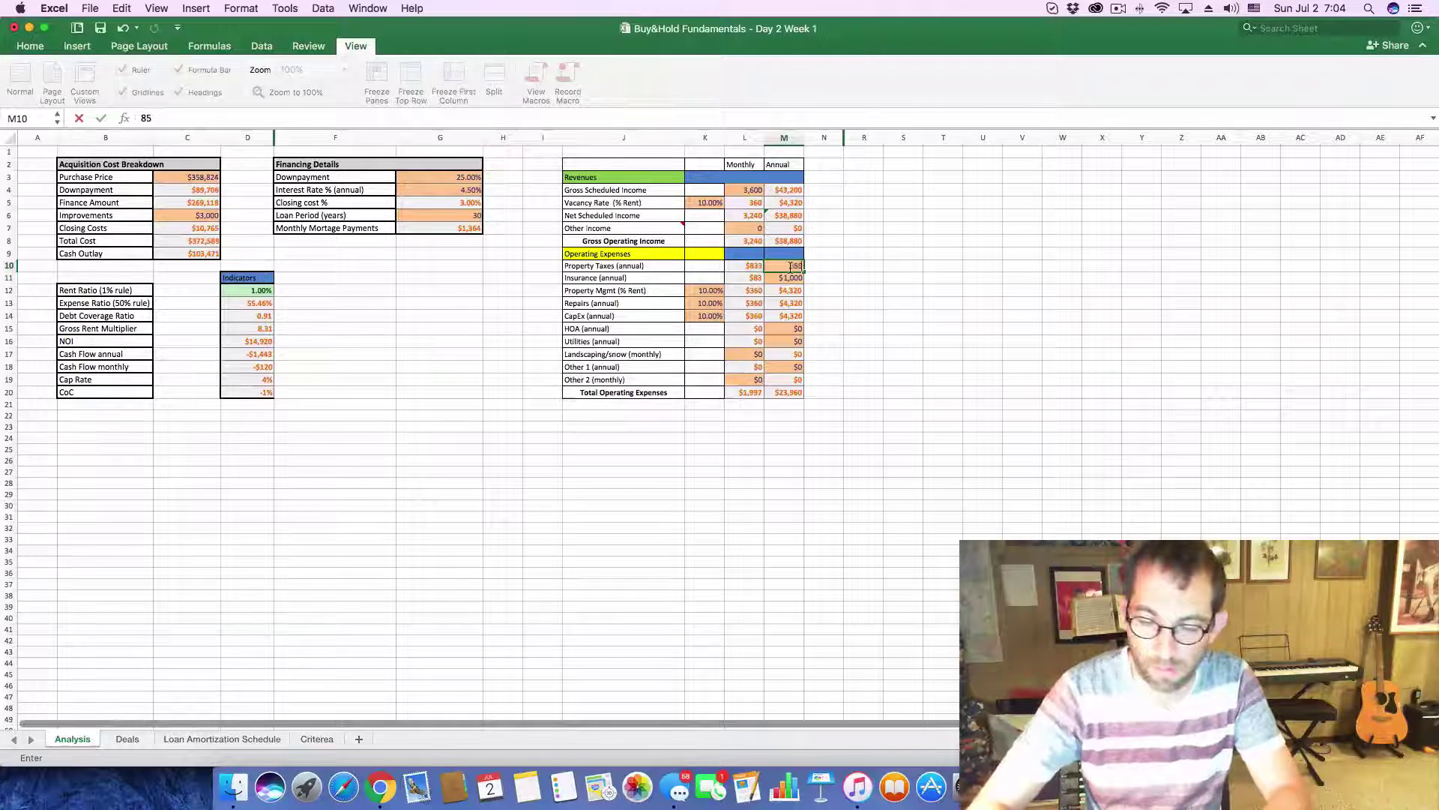
text(00)
key(Return)
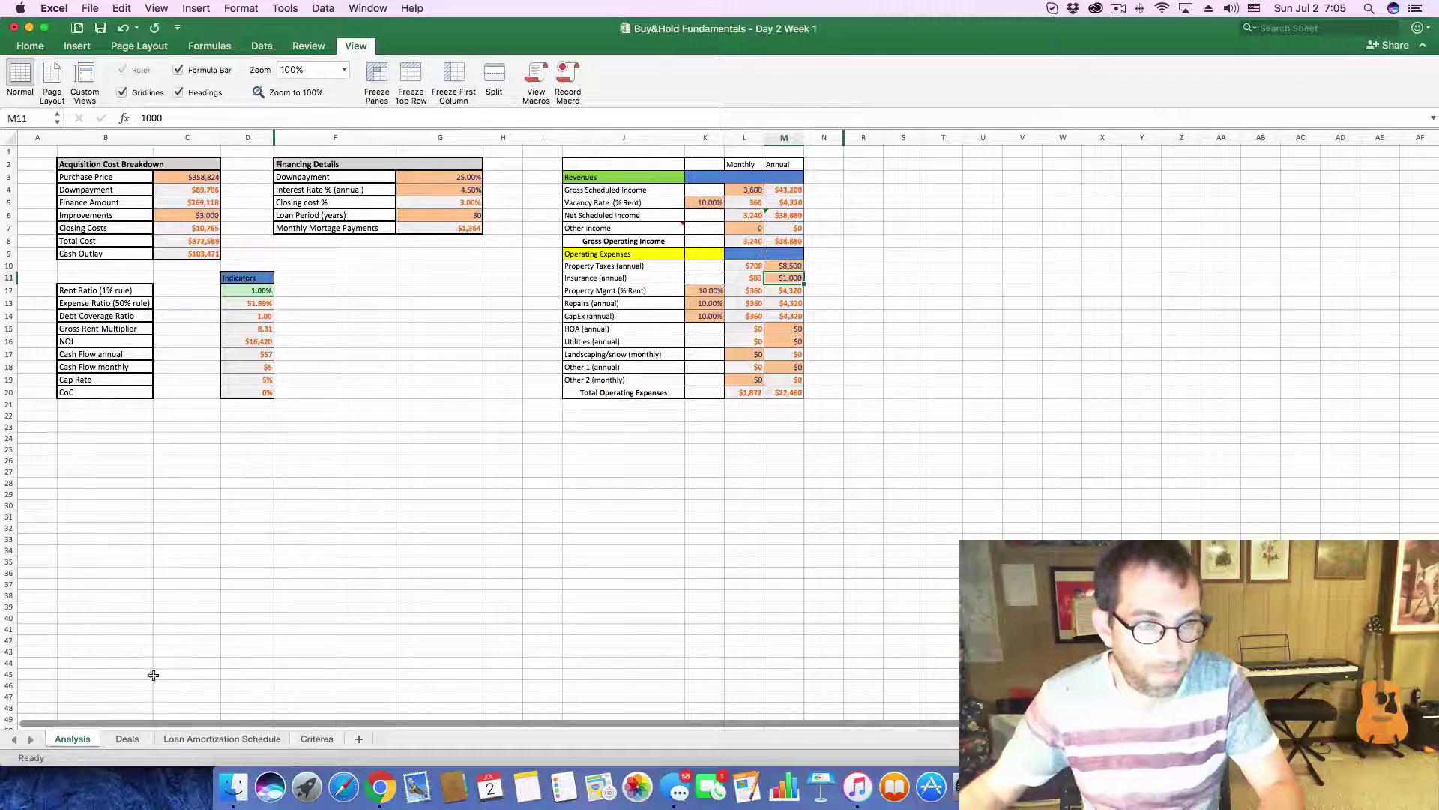
click(128, 738)
click(411, 389)
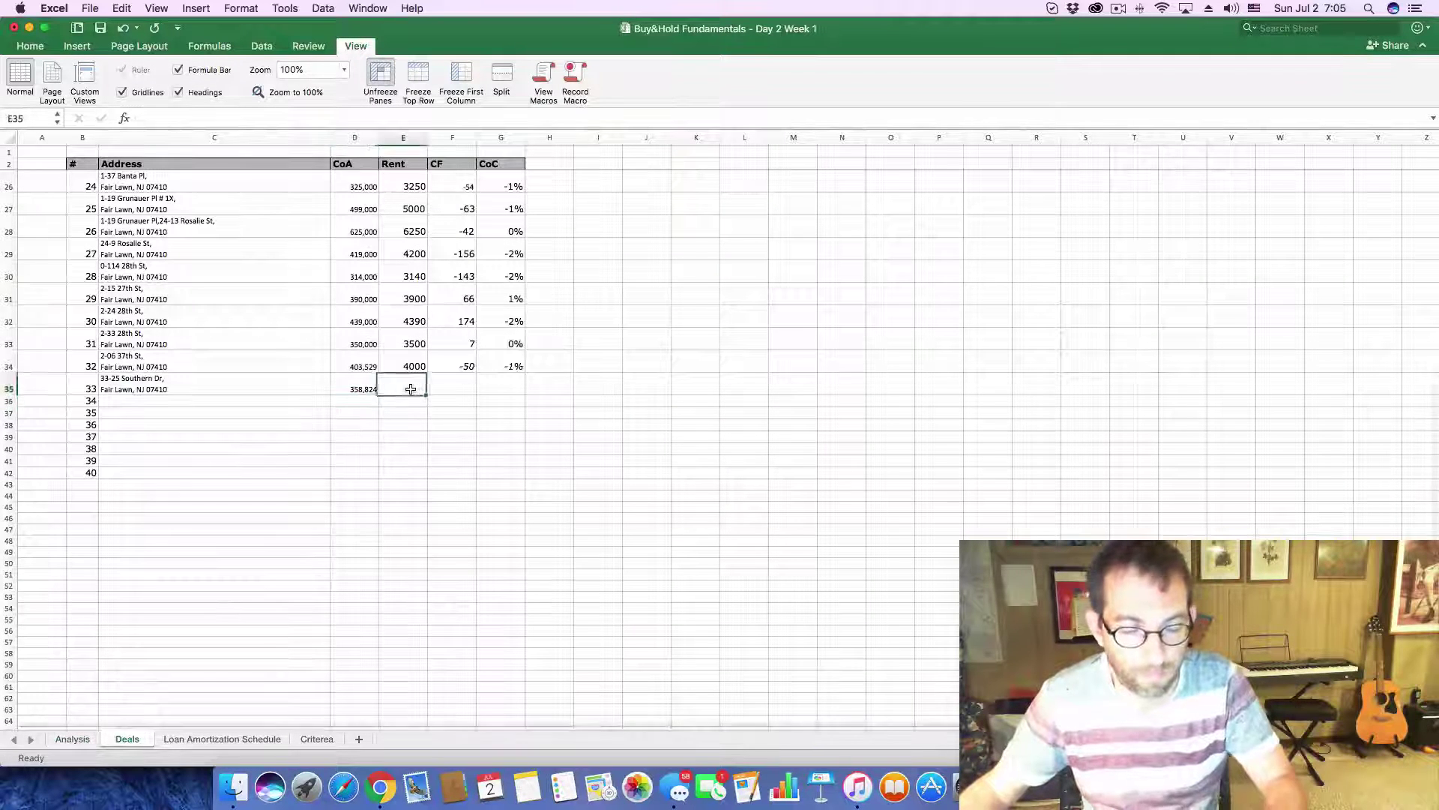
text(3)
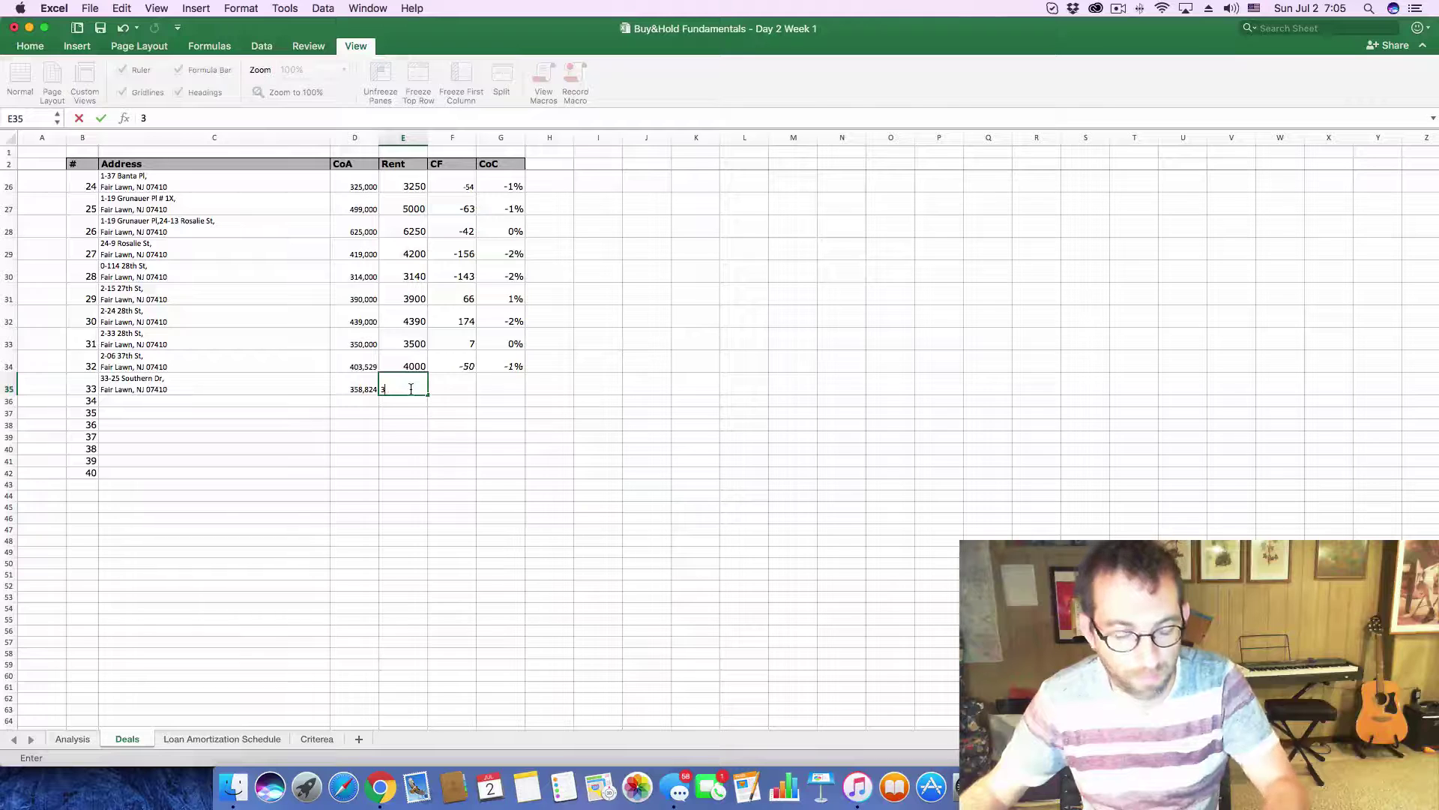
click(69, 740)
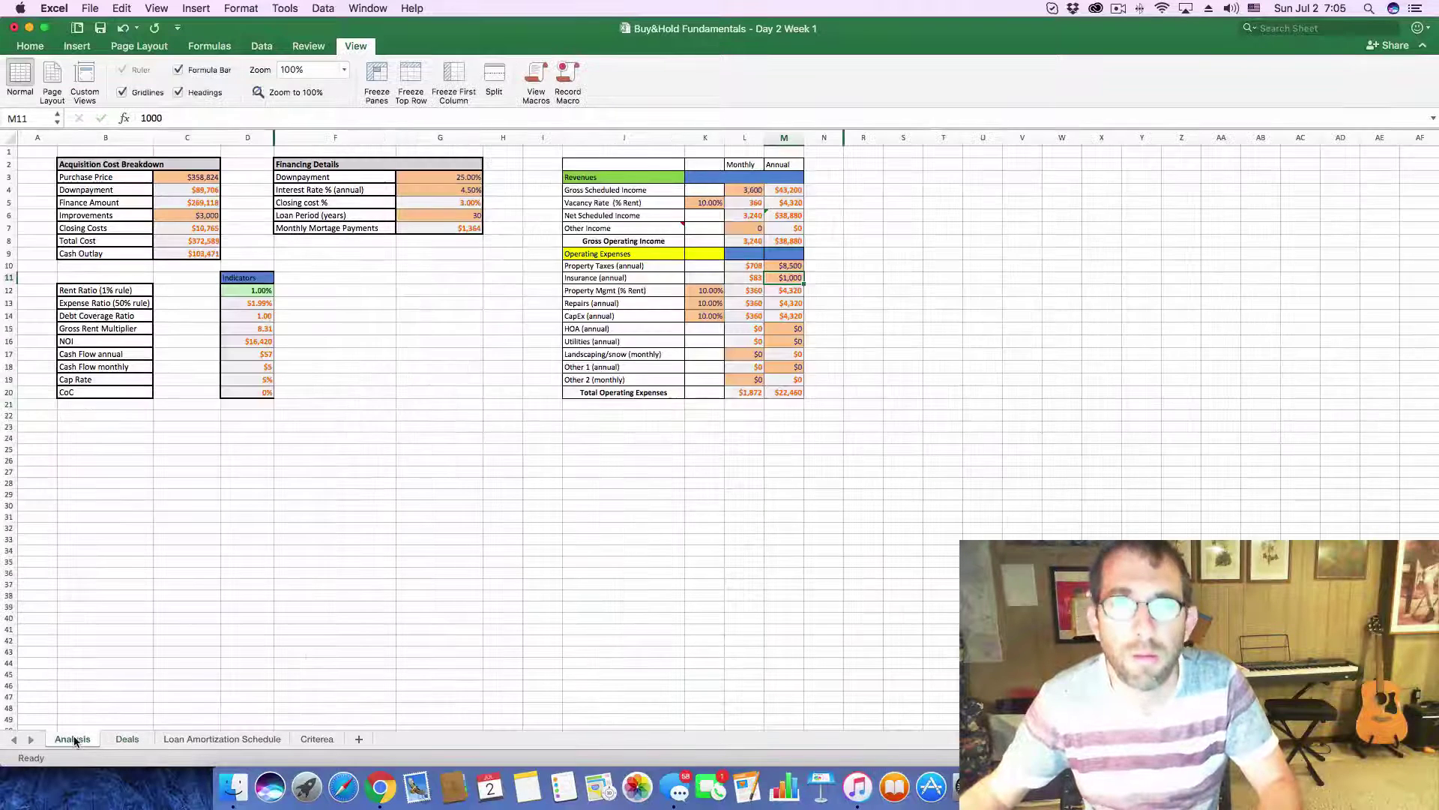
click(127, 740)
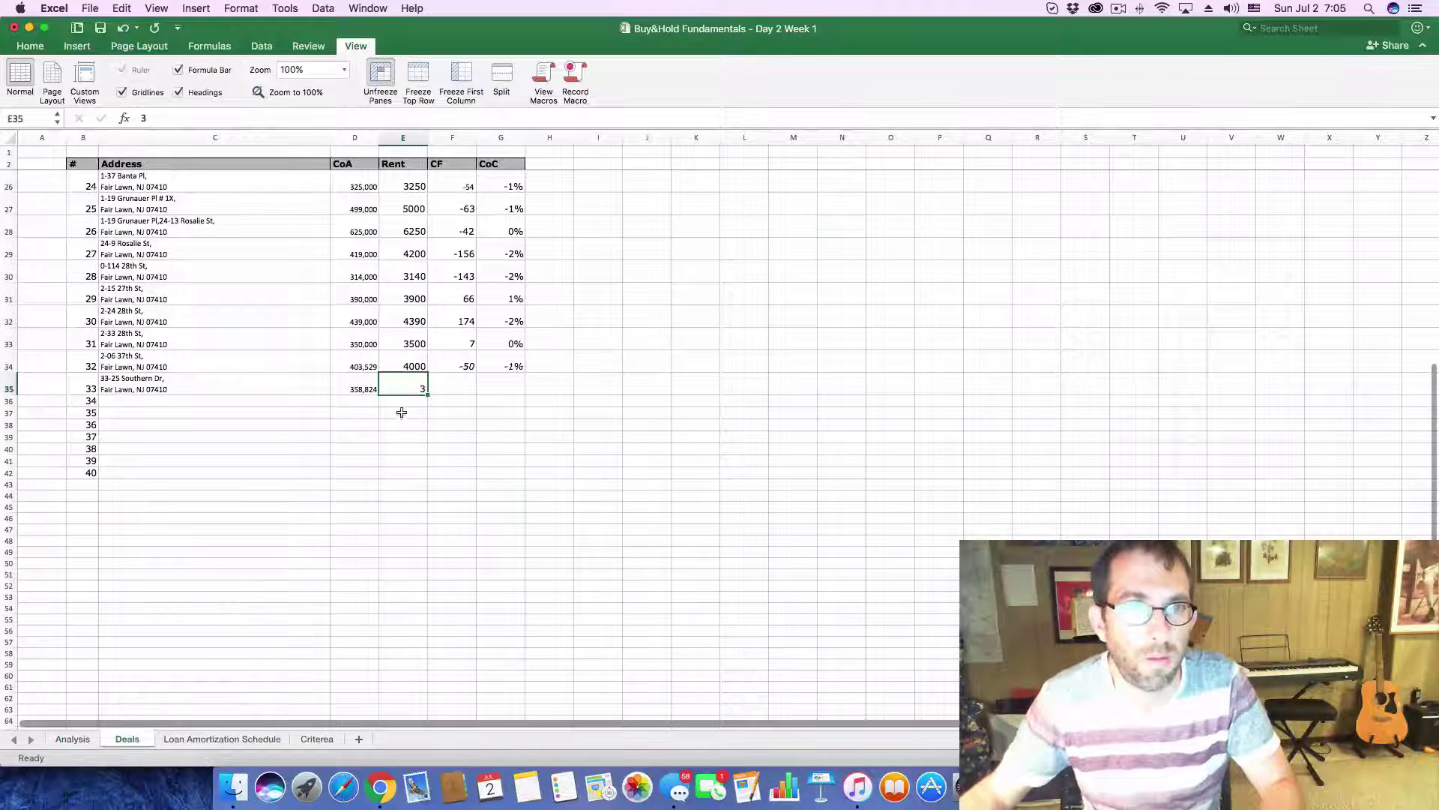
text(3600)
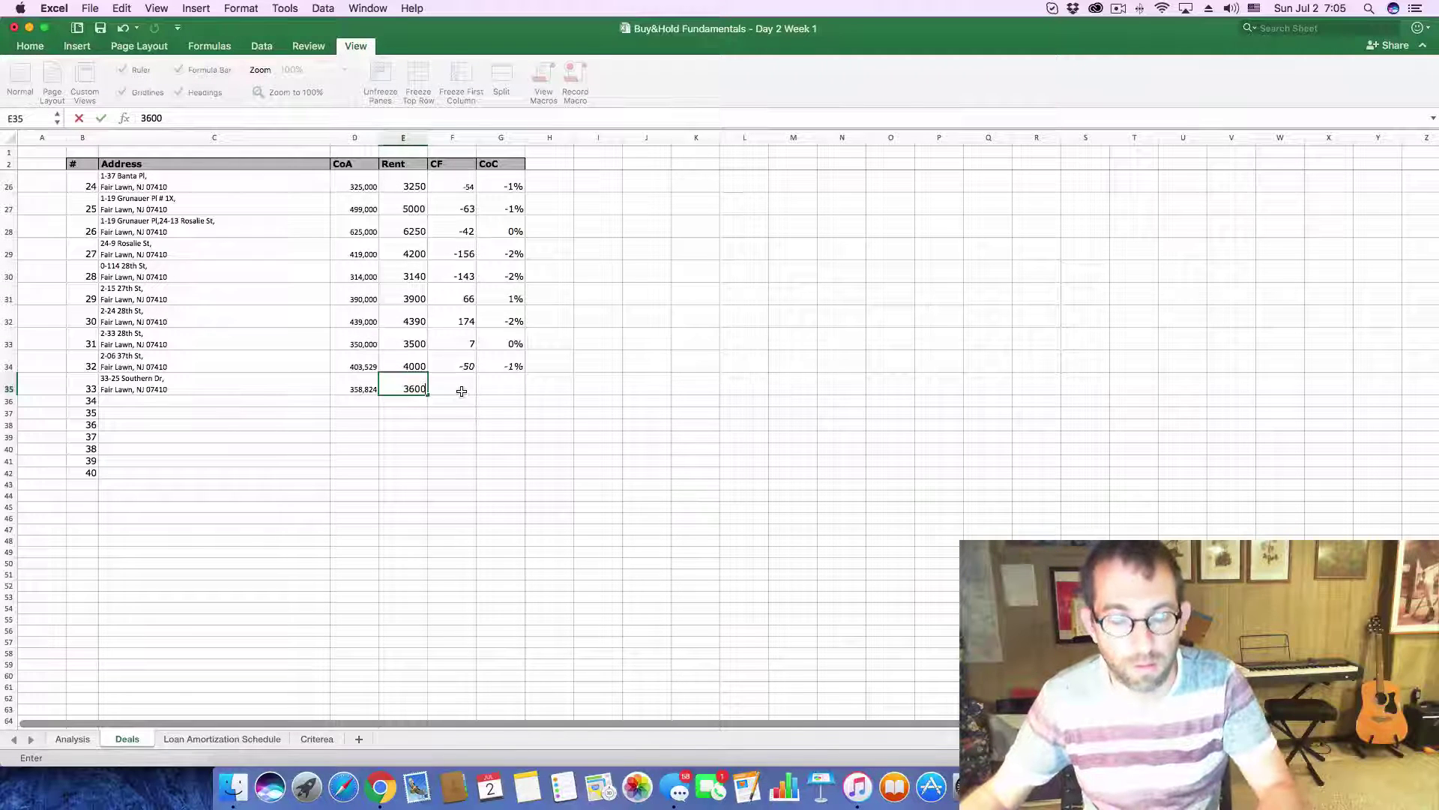
click(461, 391)
click(498, 387)
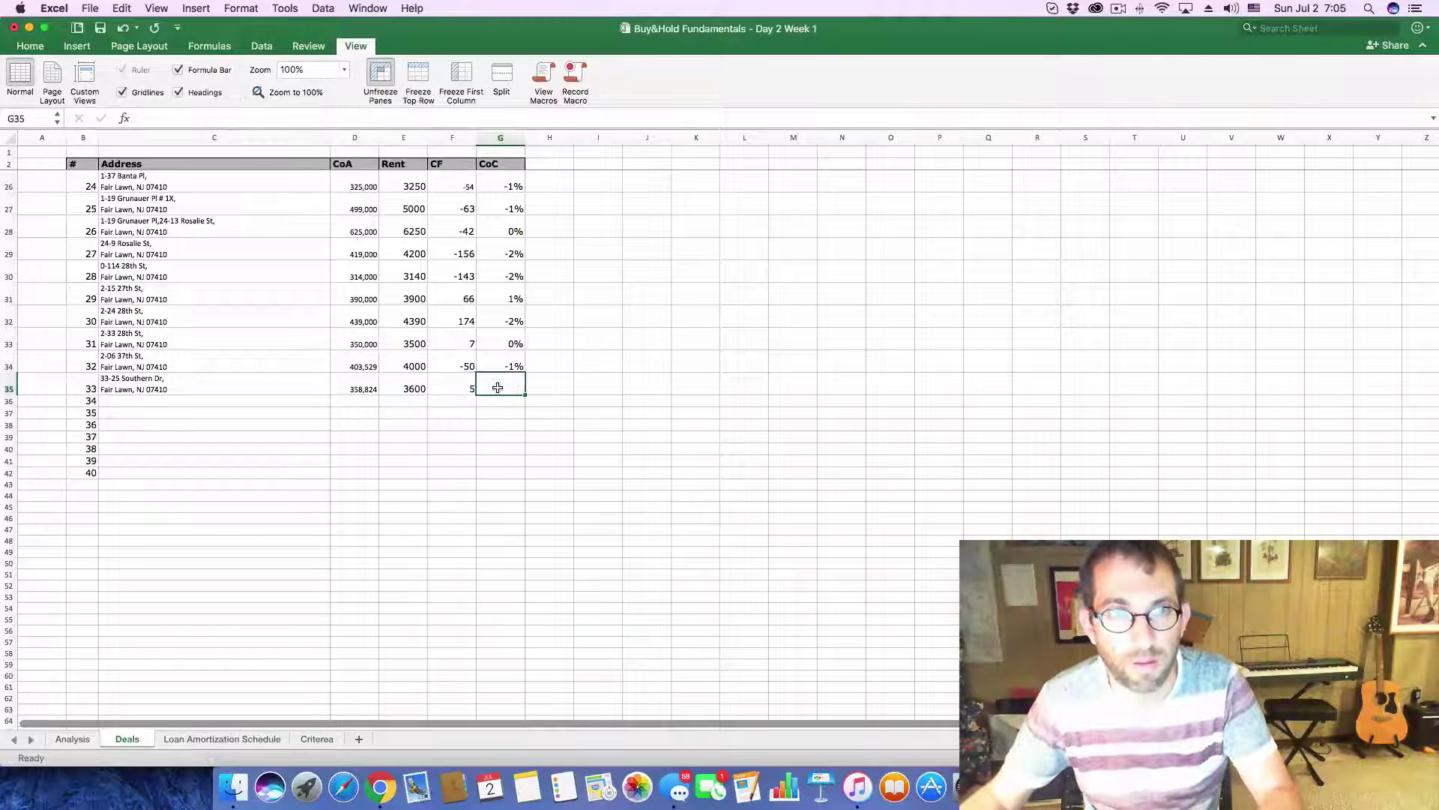
key(ctrl+d)
key(Return)
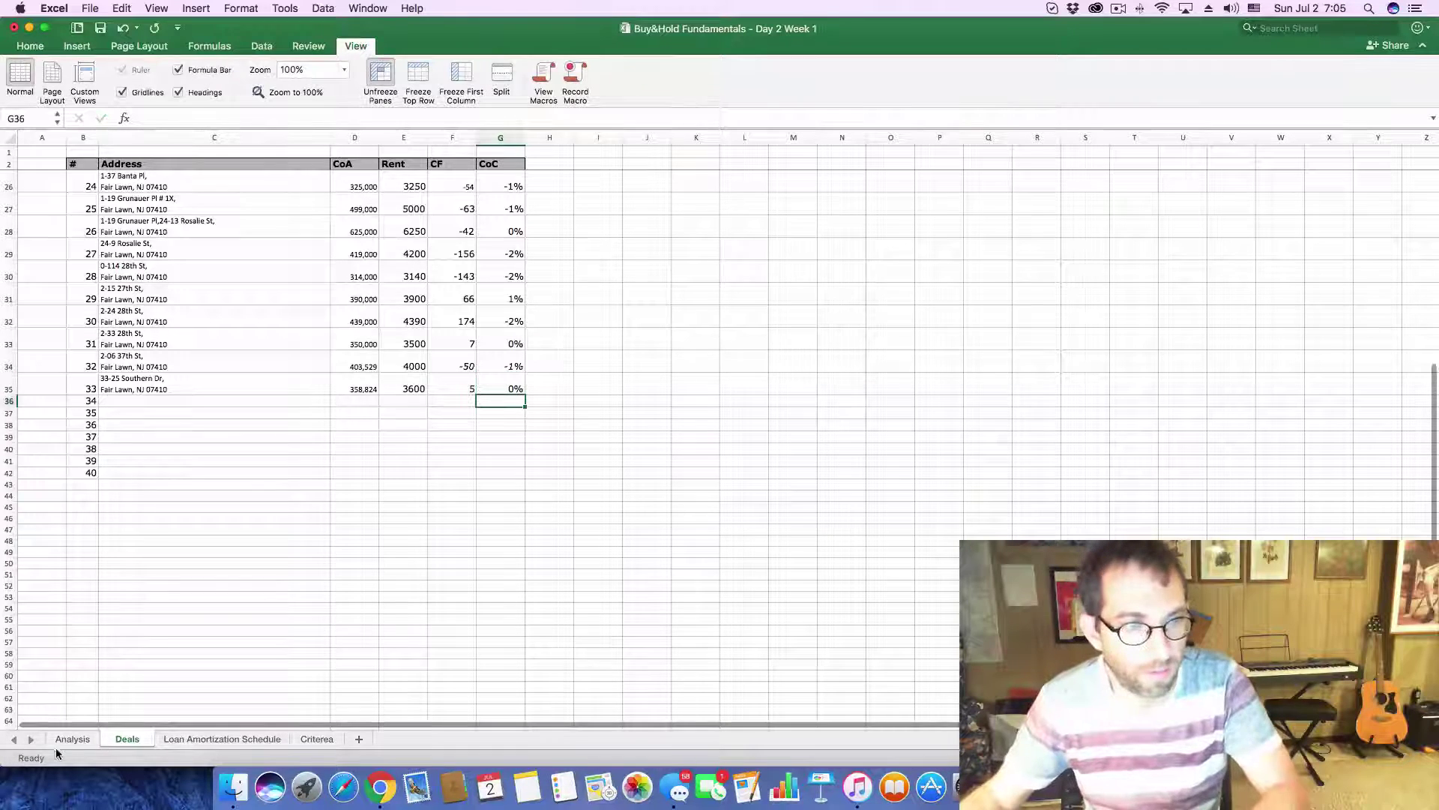
click(70, 740)
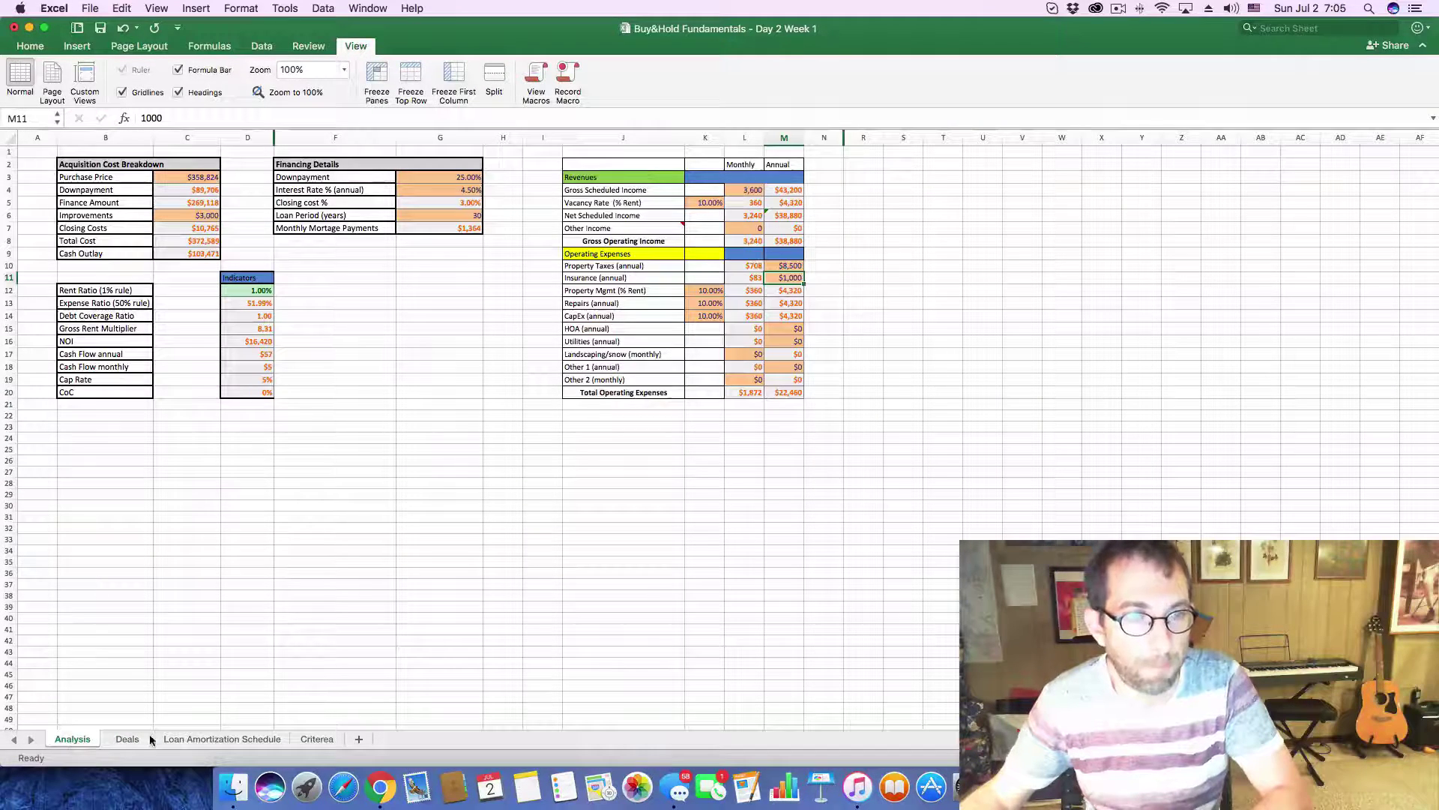
key(super+Tab)
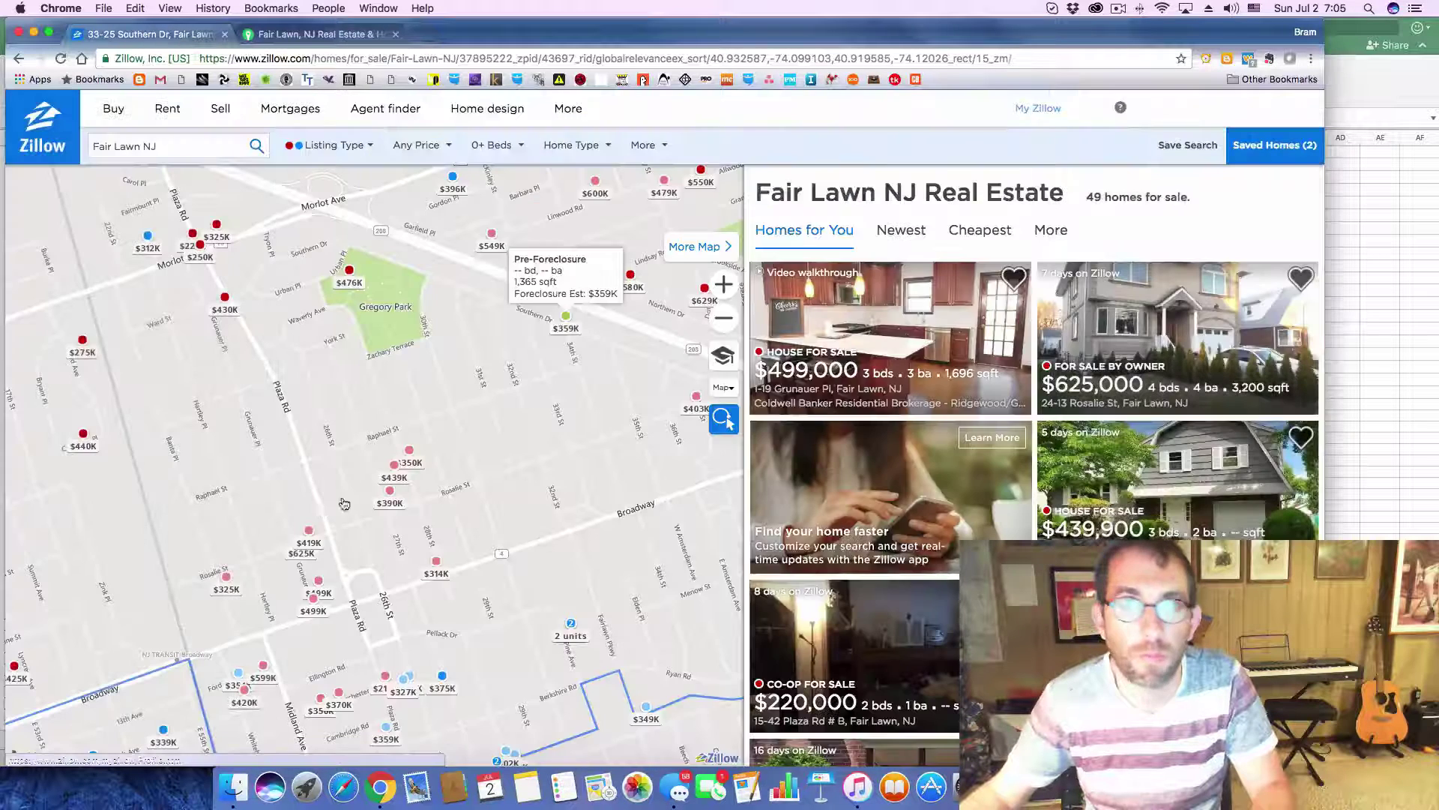
click(1006, 110)
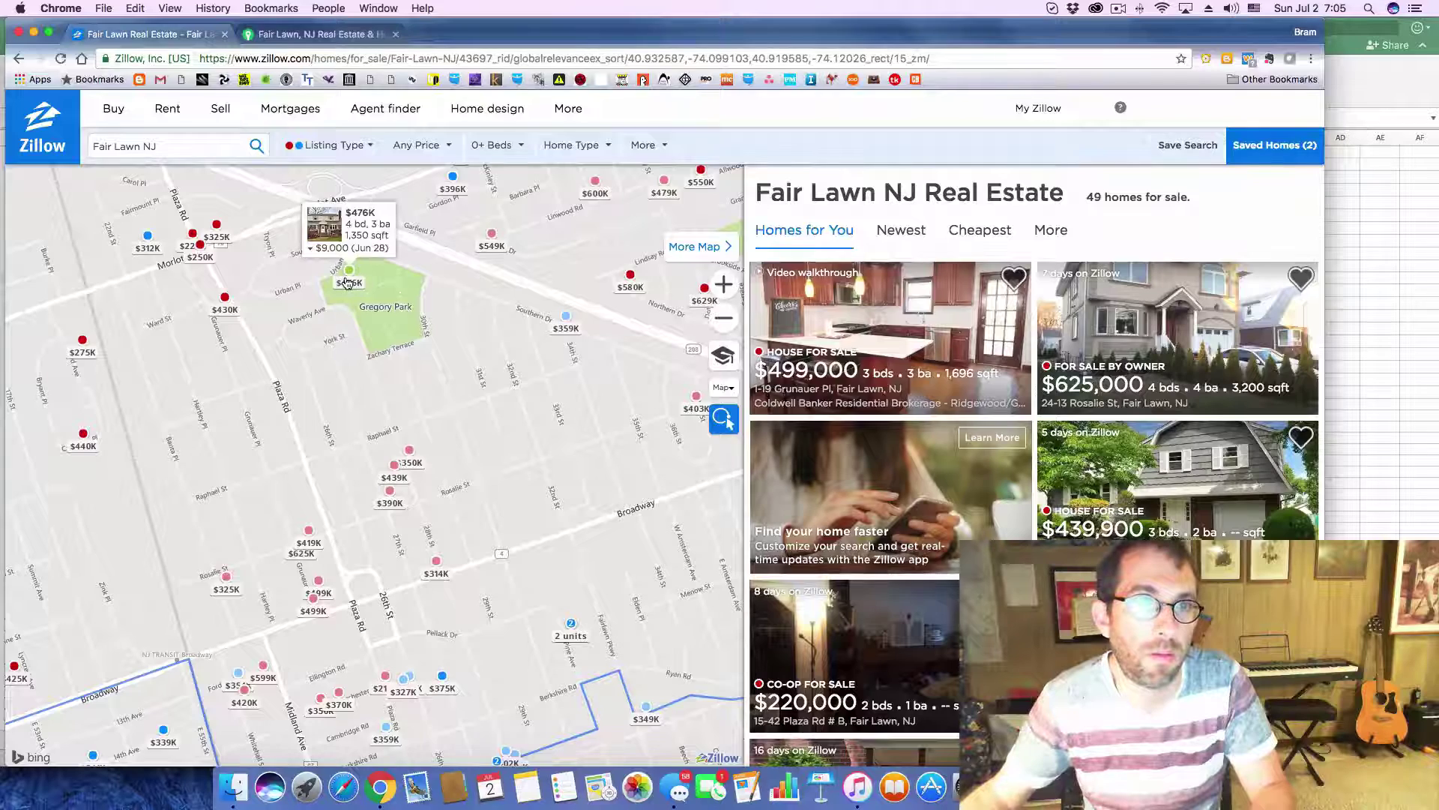
click(345, 277)
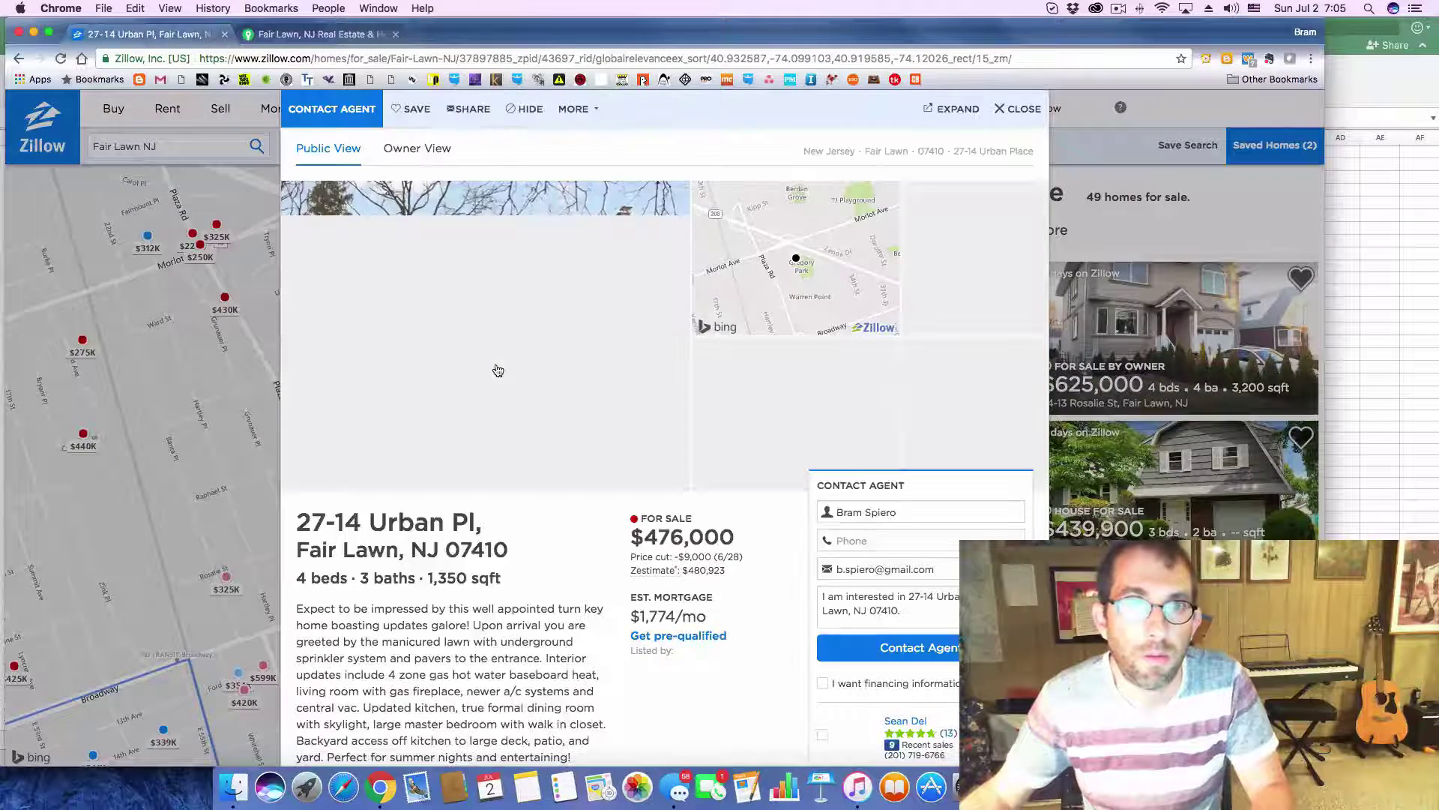
drag(303, 519, 510, 555)
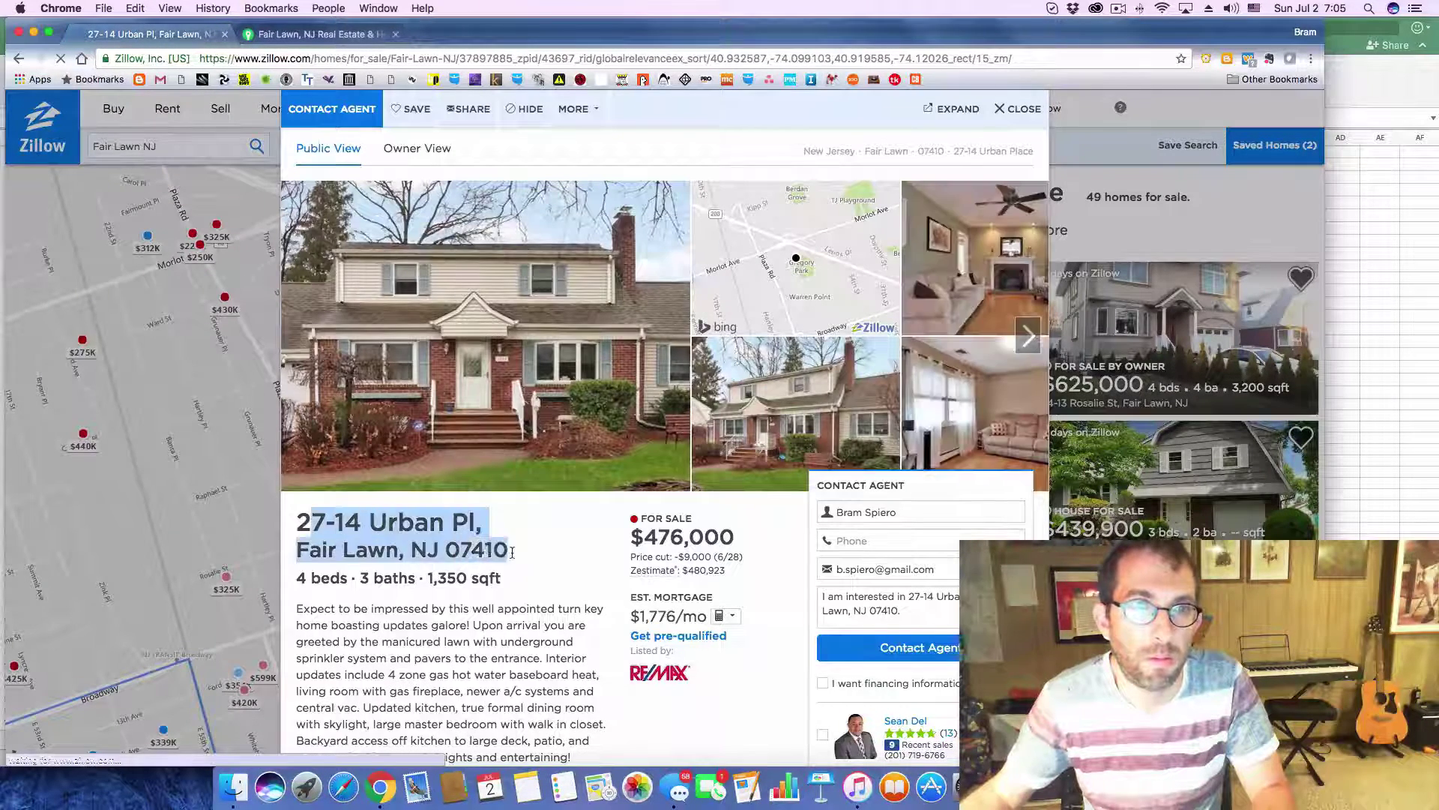
drag(299, 522, 505, 555)
key(super+c)
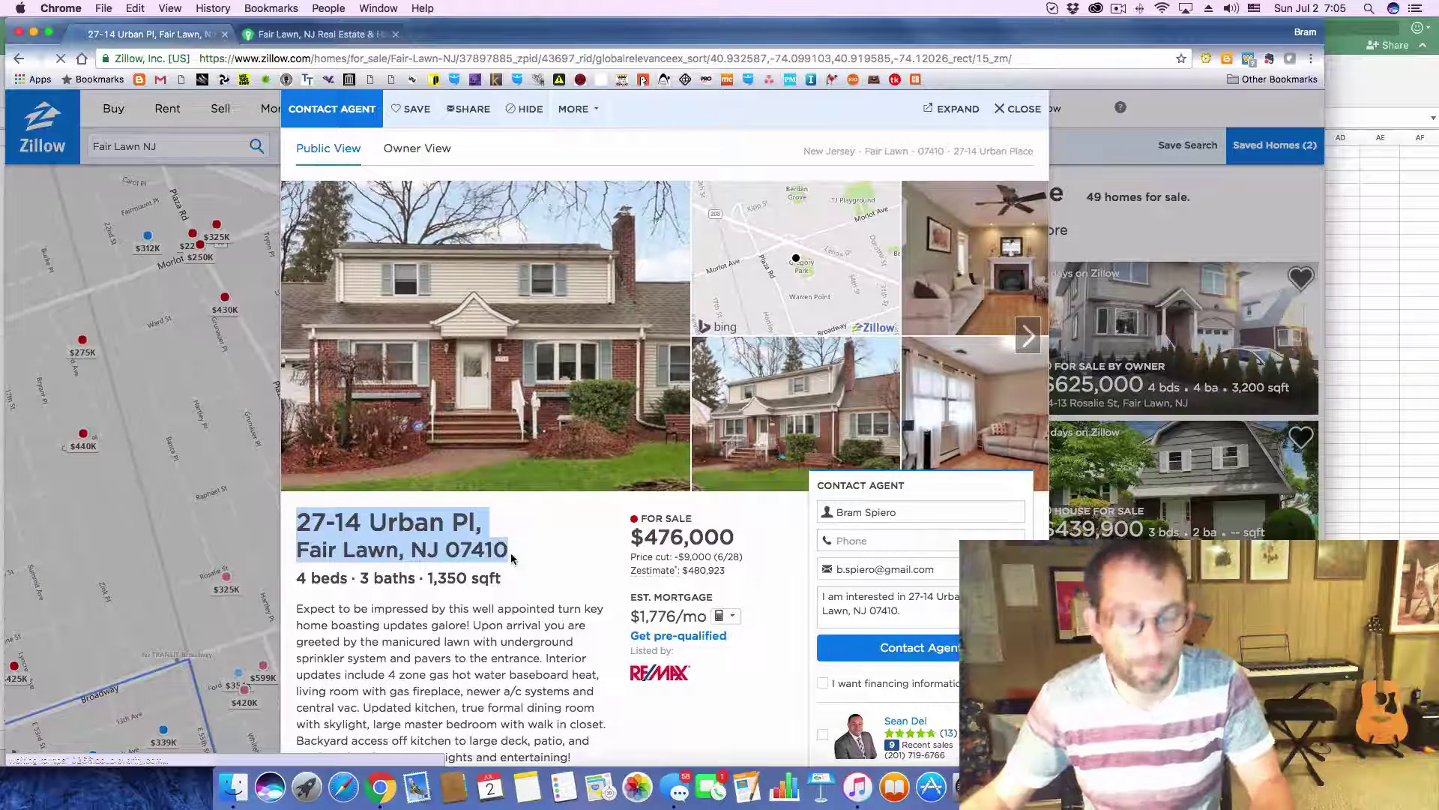
key(super+Tab)
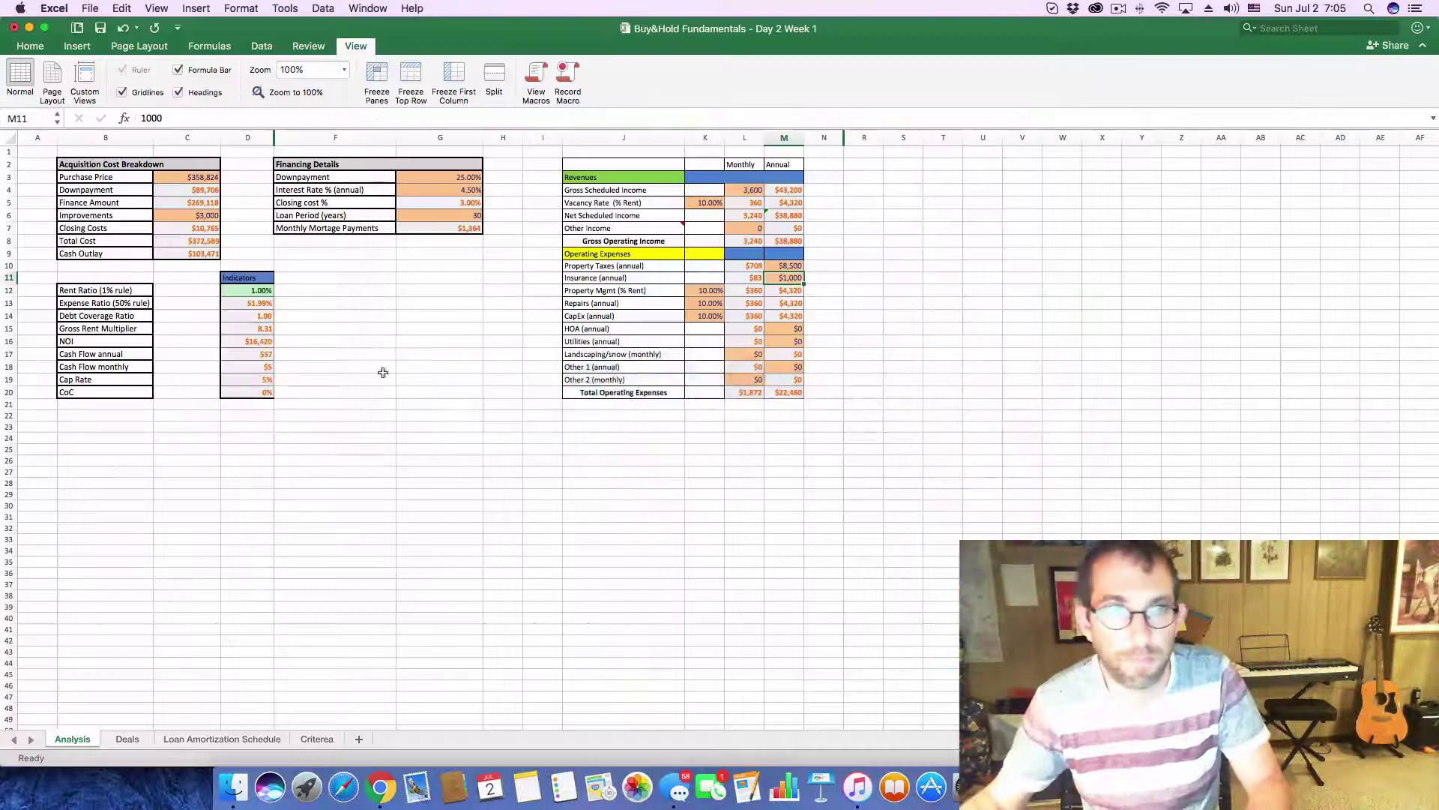
click(133, 740)
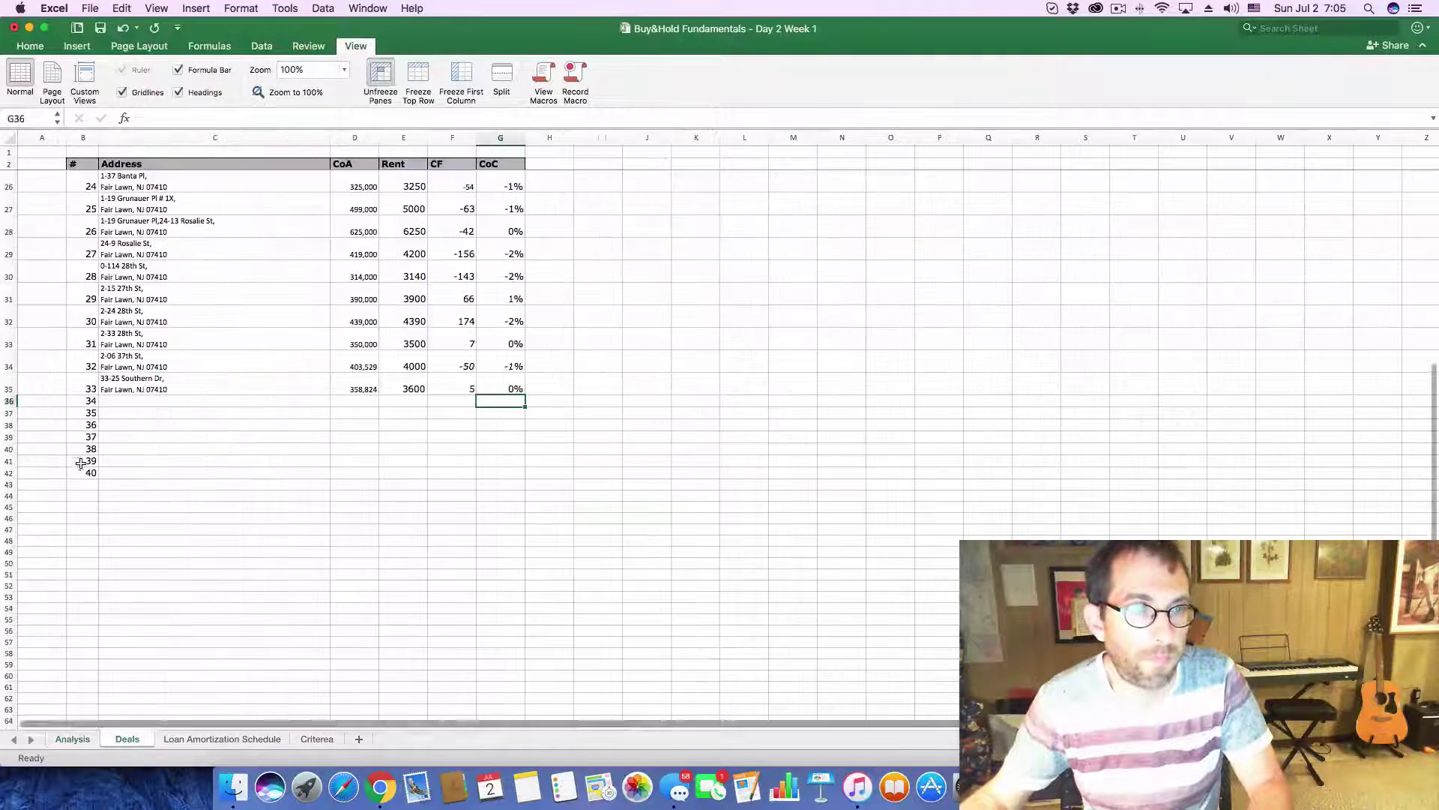
click(143, 401)
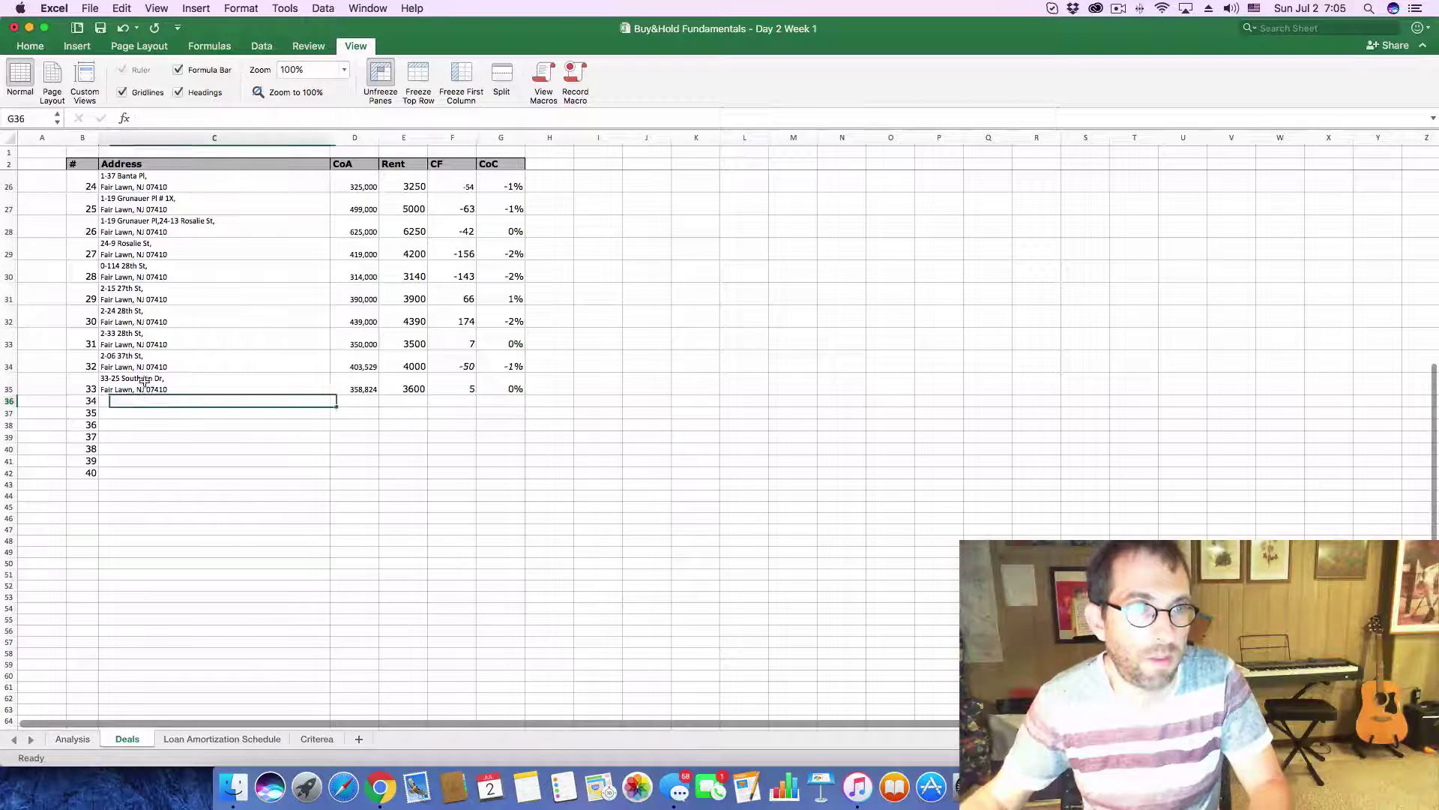
click(159, 113)
key(super+v)
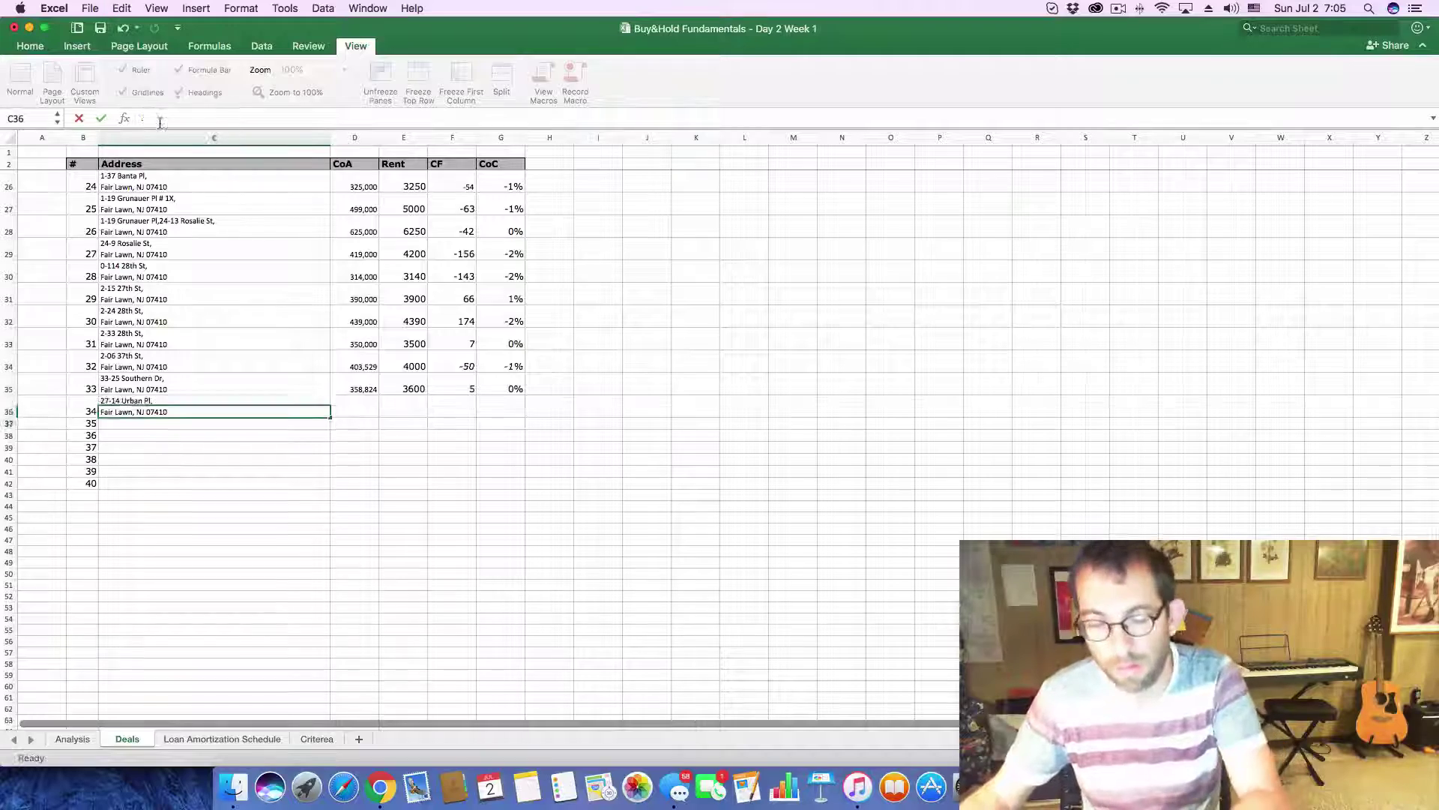
key(Return)
- Copy the $476,000 asking price from Zillow into the D36 cost cell
key(super+Tab)
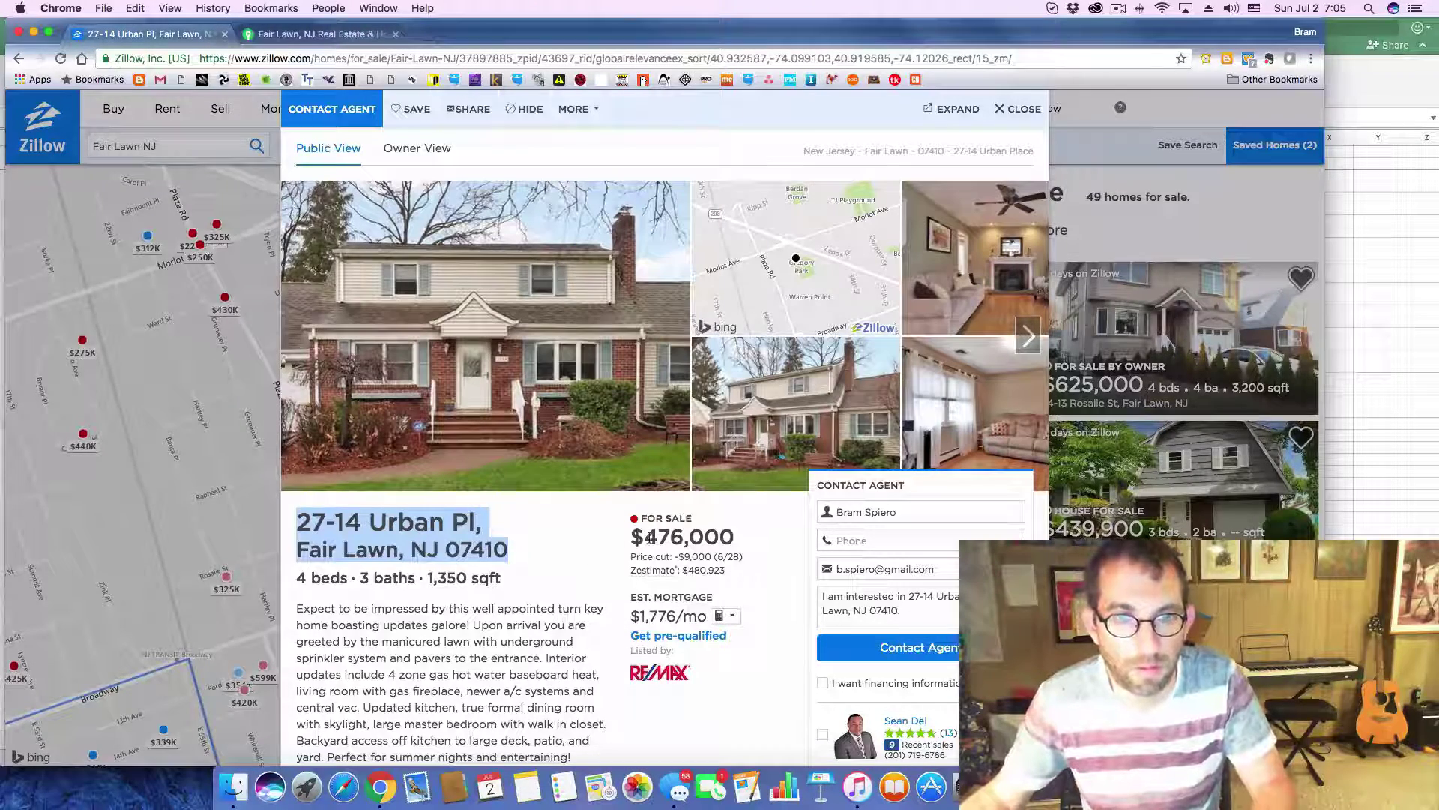
drag(647, 536, 734, 535)
key(super+c)
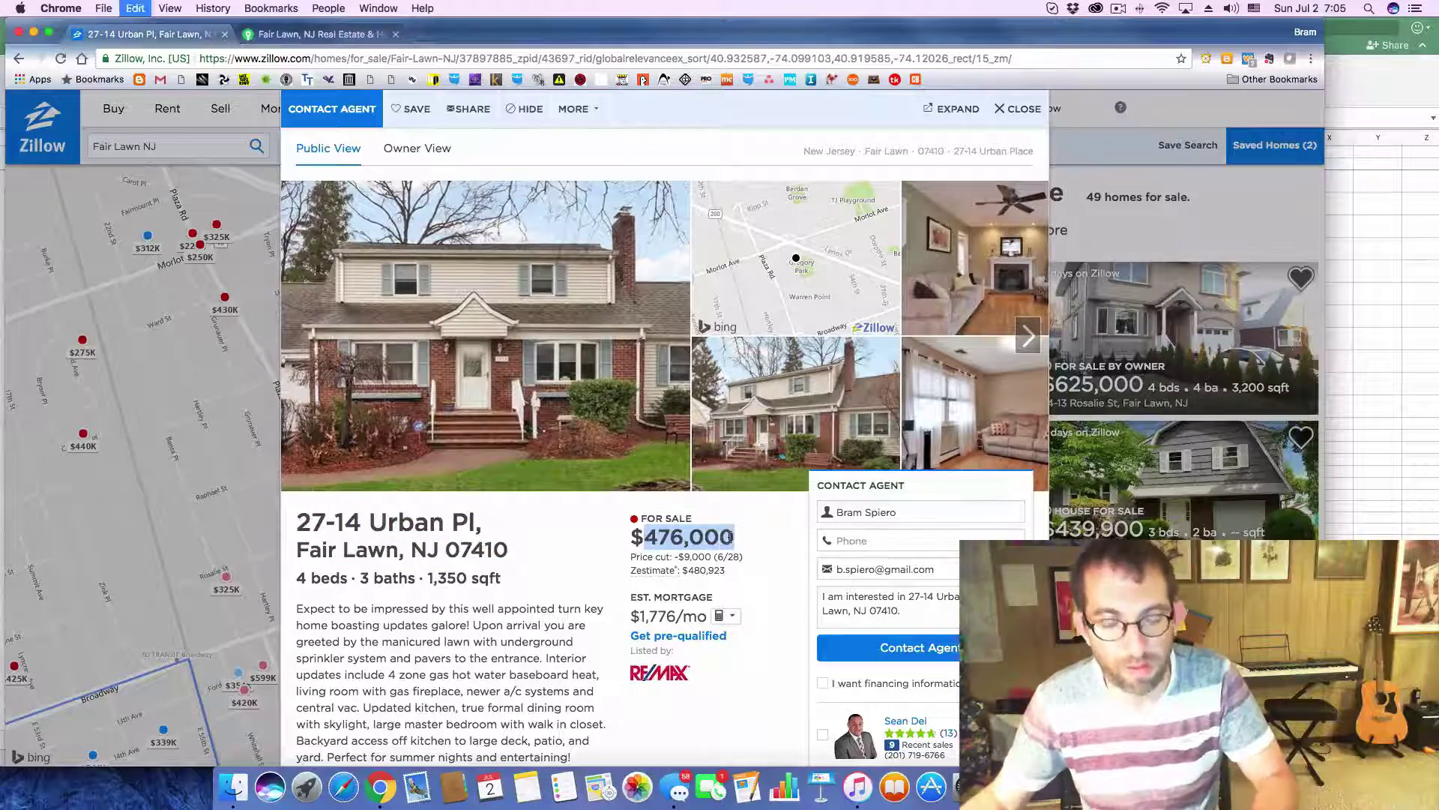
key(super+Tab)
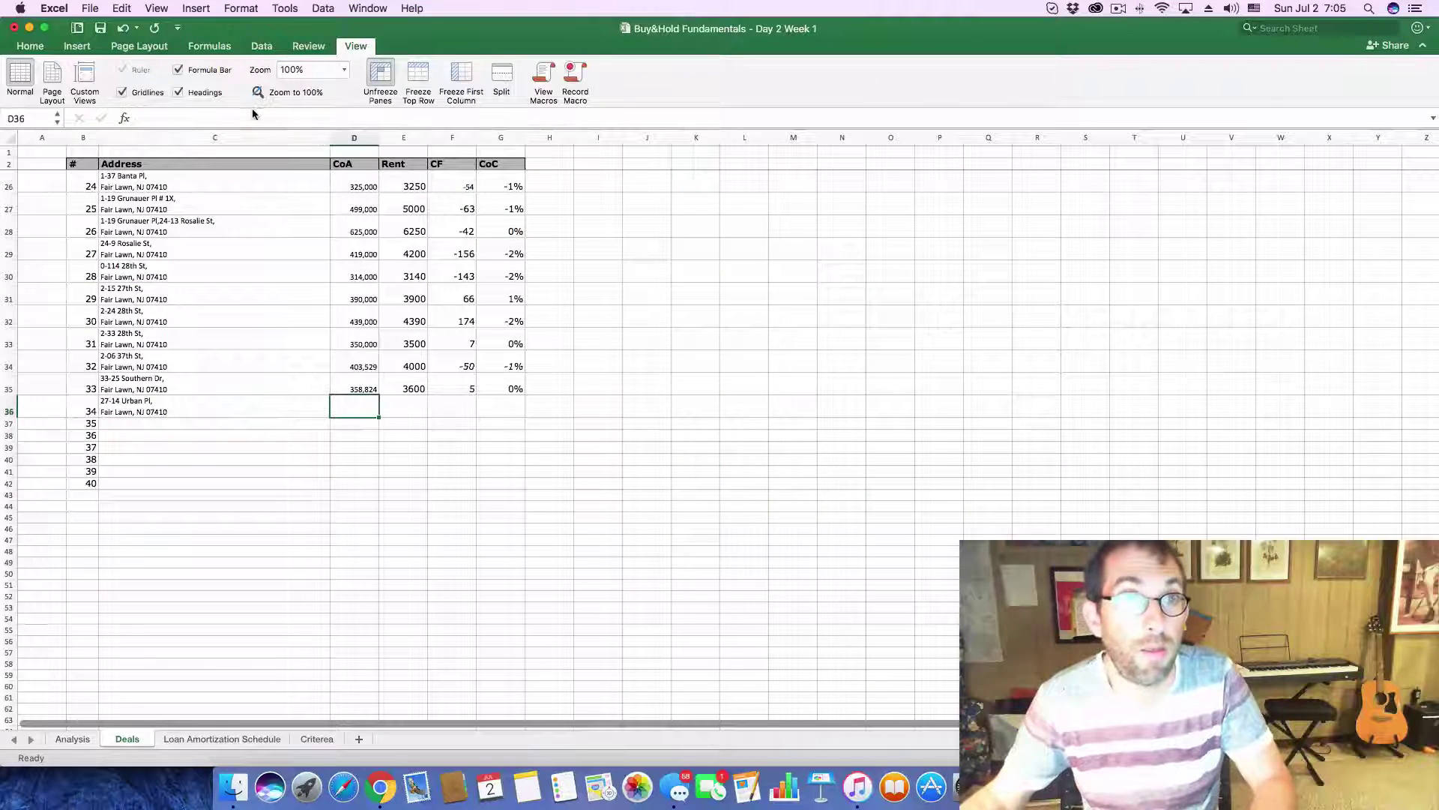
click(246, 118)
key(super+v)
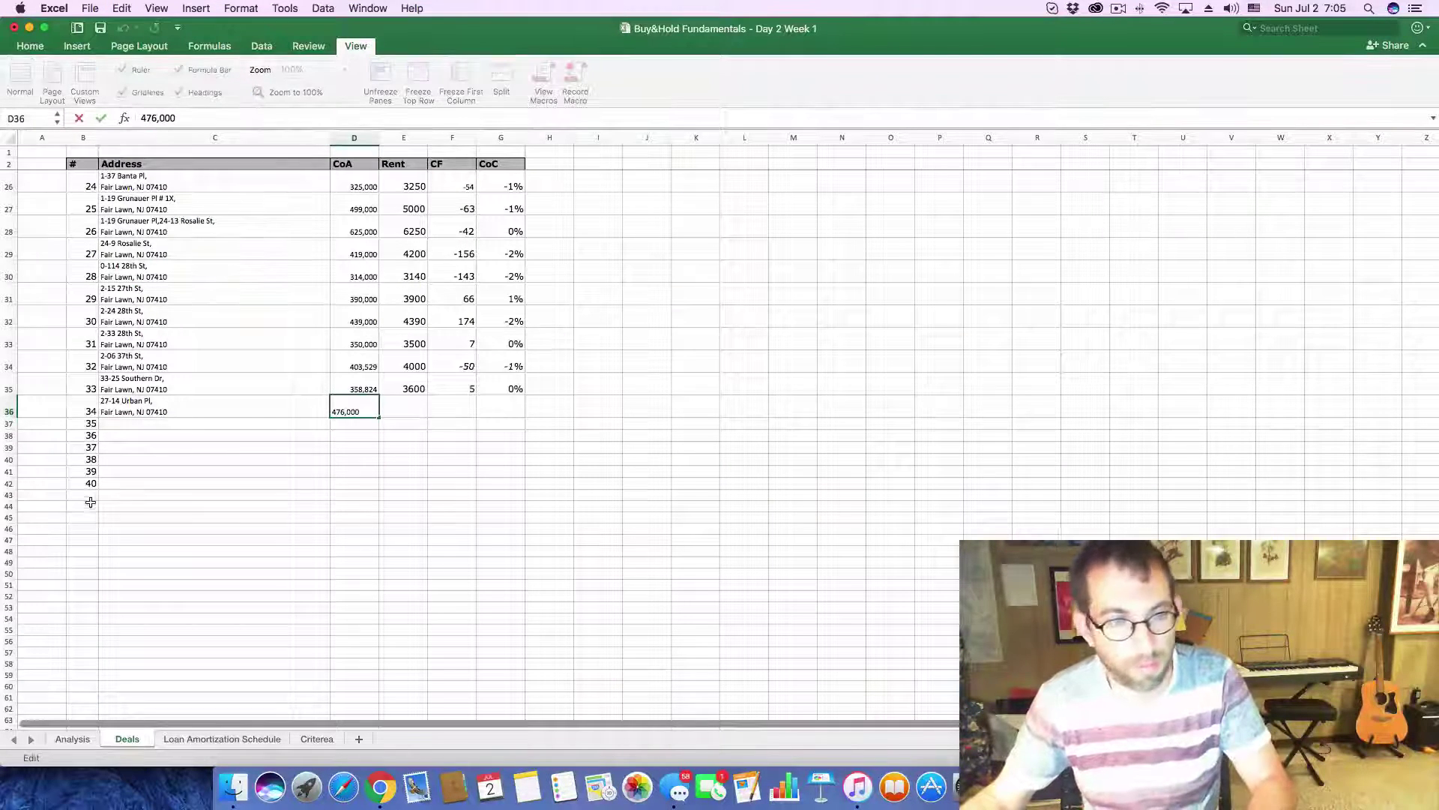
- On the Analysis sheet, set purchase price to 476000 and monthly rent to 4,750
click(72, 739)
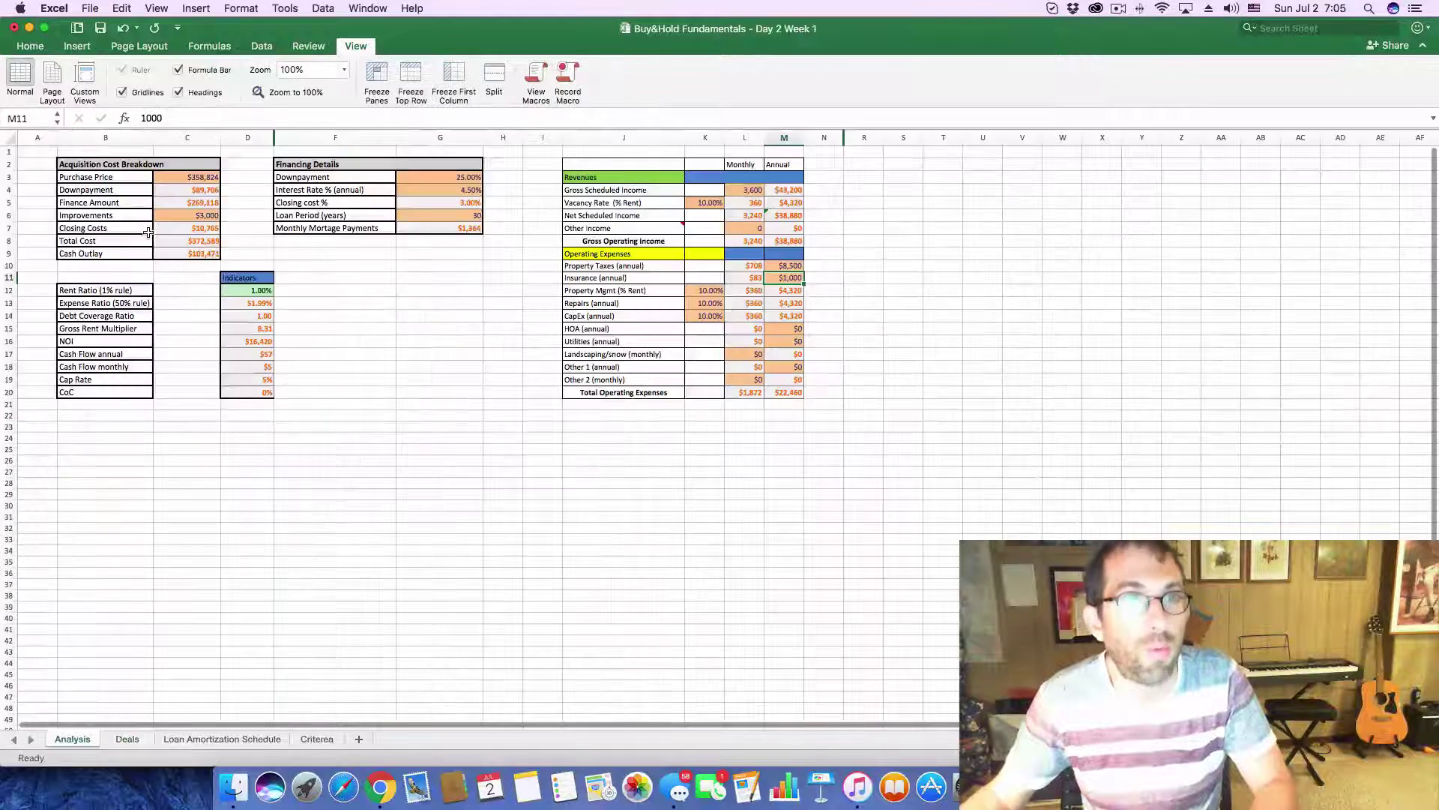
click(184, 181)
drag(202, 119, 138, 119)
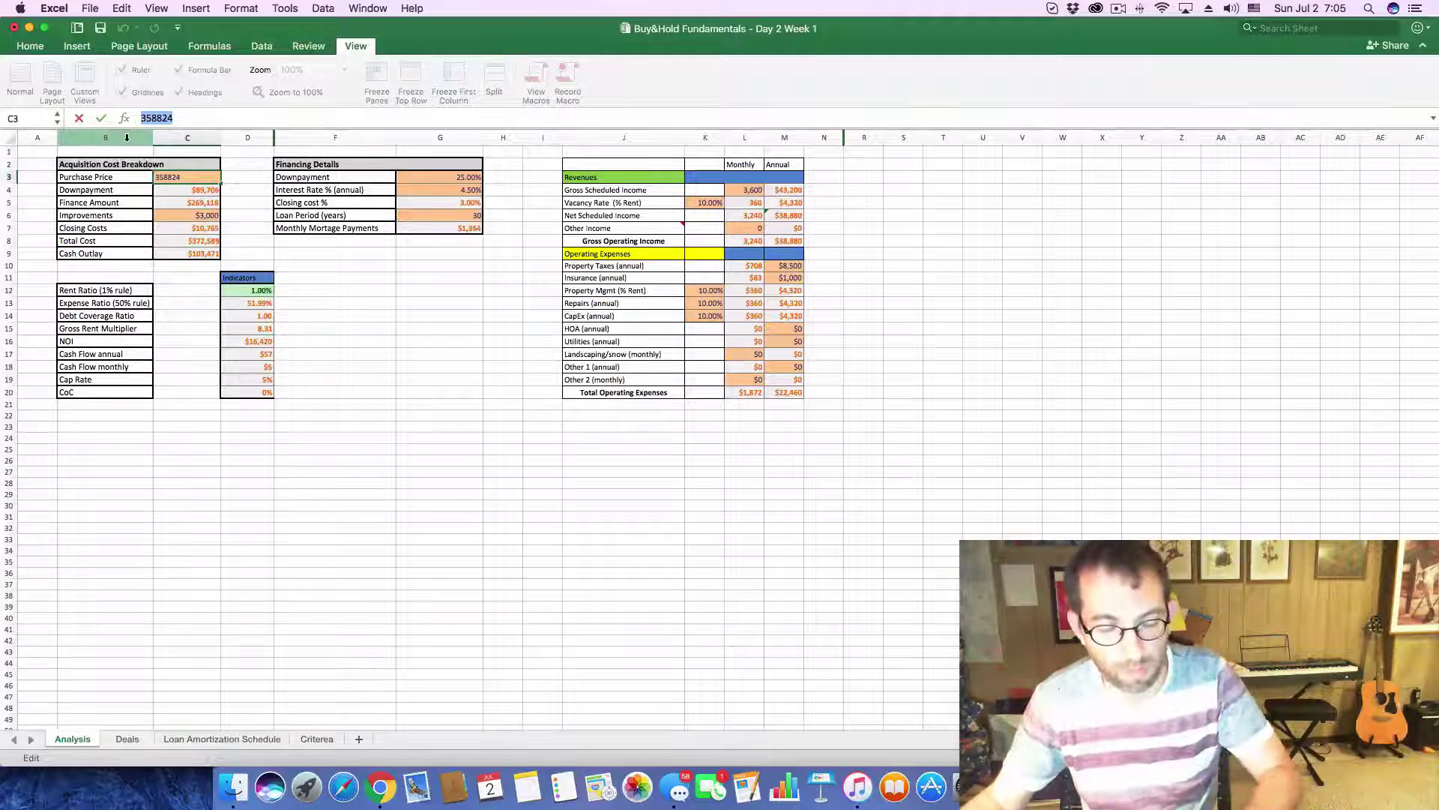
text(4760000)
key(Return)
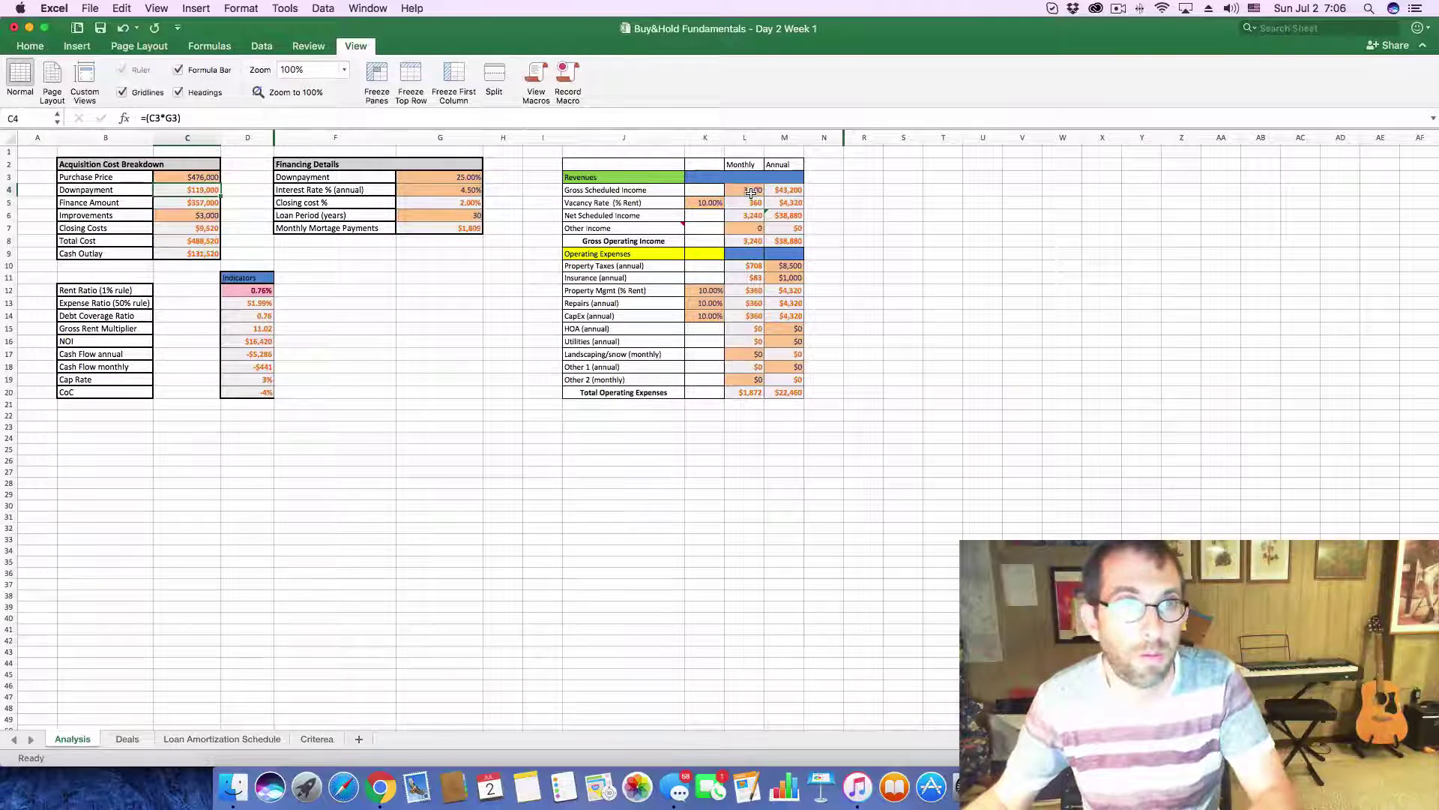
click(751, 194)
text(4,7)
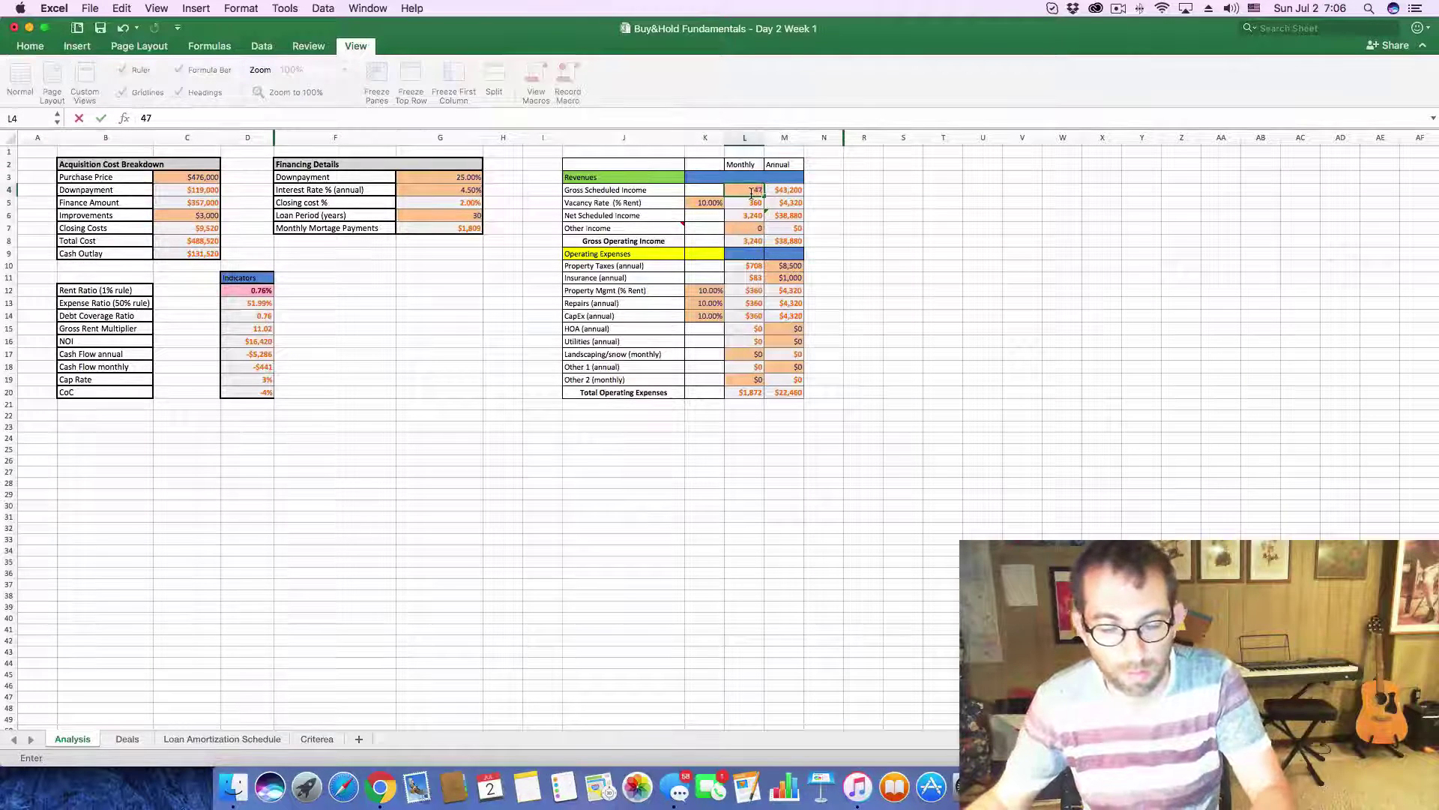
text(50)
key(Return)
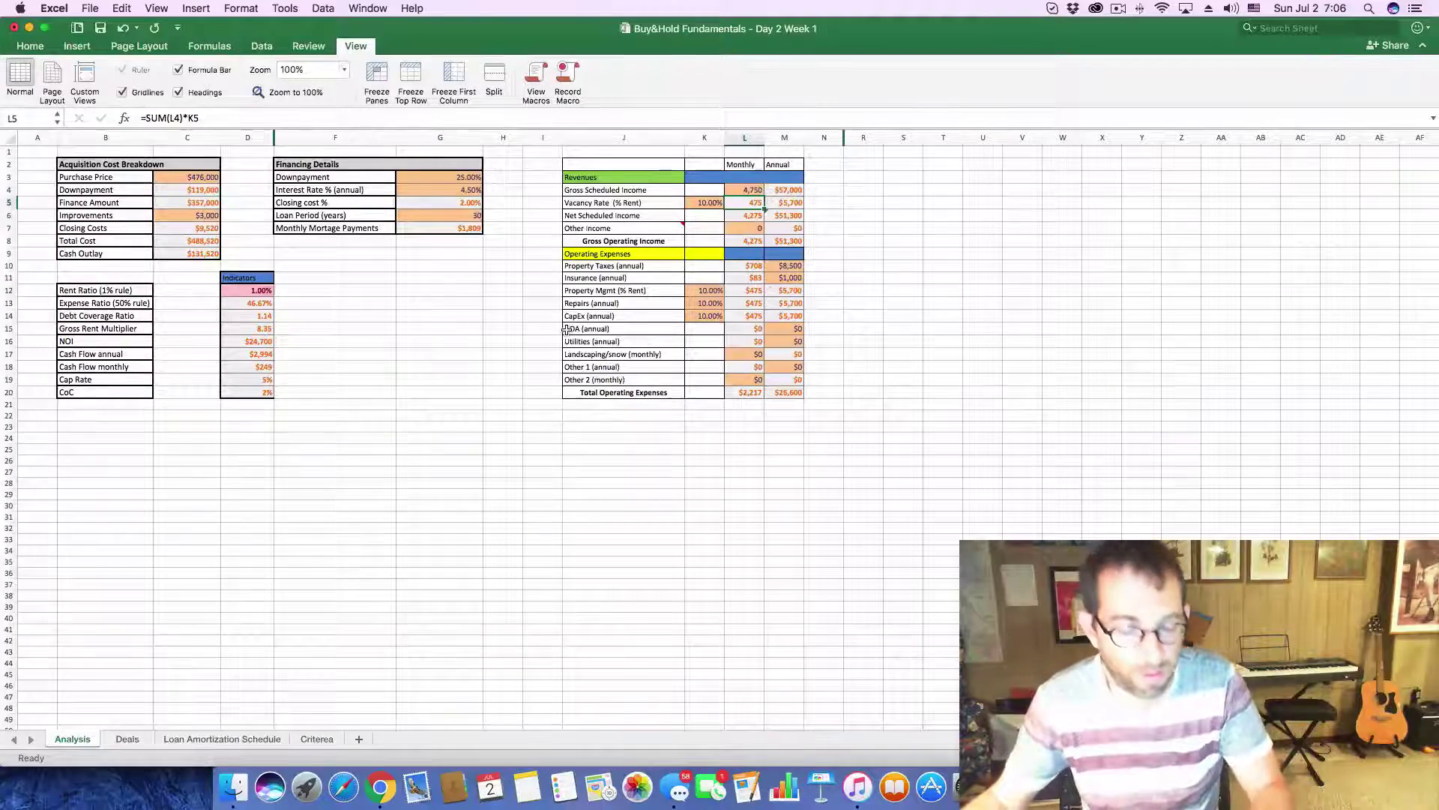
- Check the listing's Price / Tax History on Zillow and enter annual property taxes of 10,300
key(super+Tab)
scroll(487, 686, down, 10)
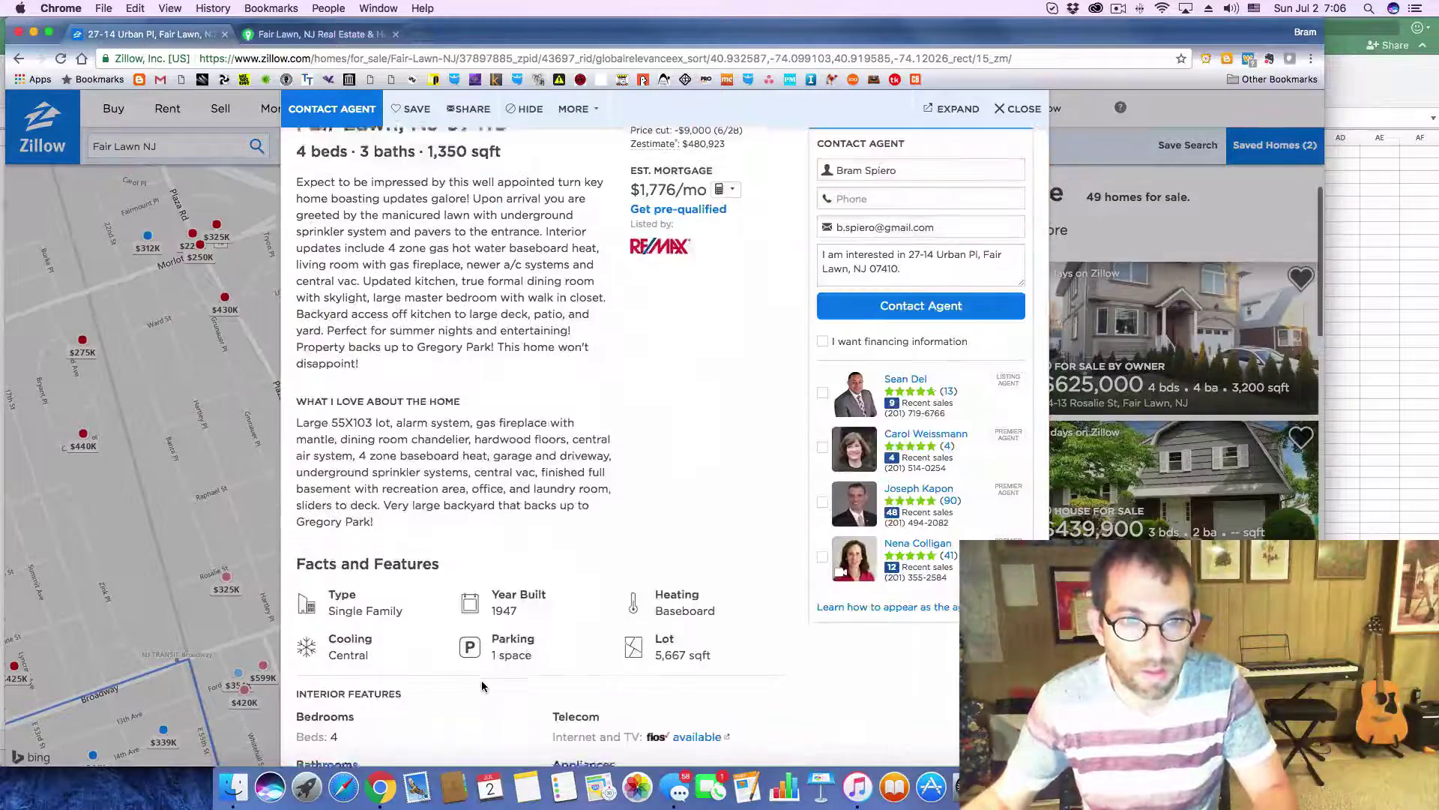
scroll(504, 681, down, 2)
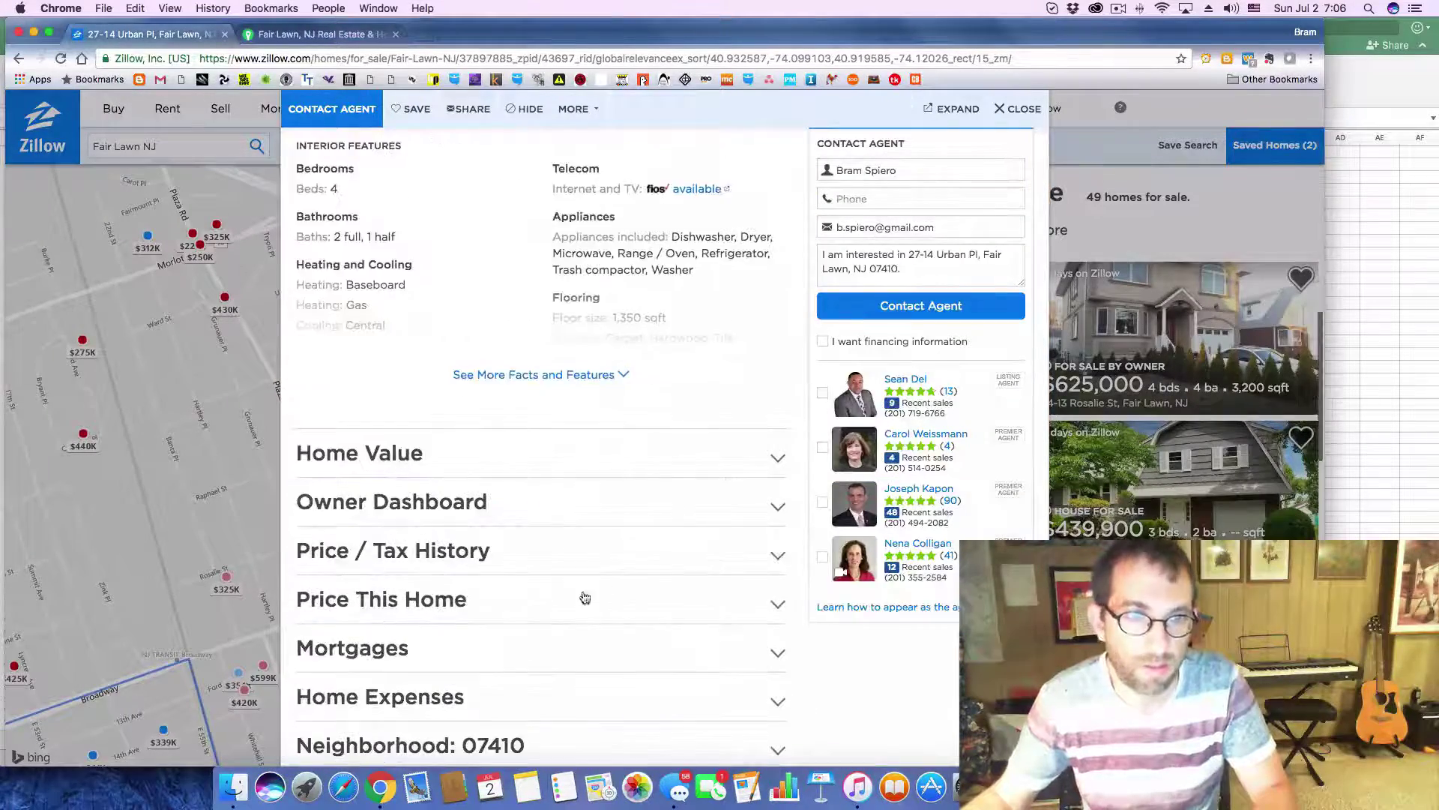
click(784, 556)
scroll(604, 572, down, 6)
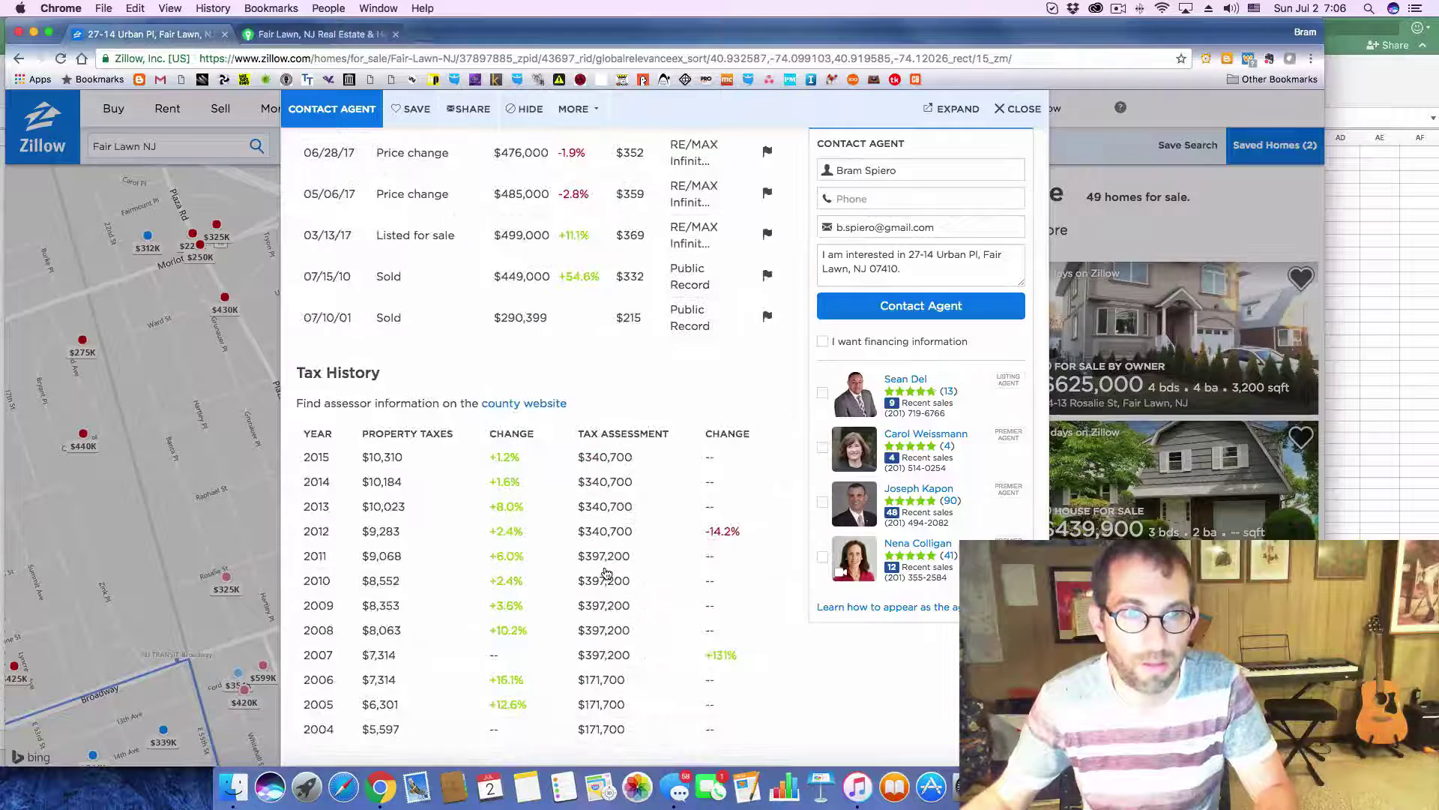
key(super+Tab)
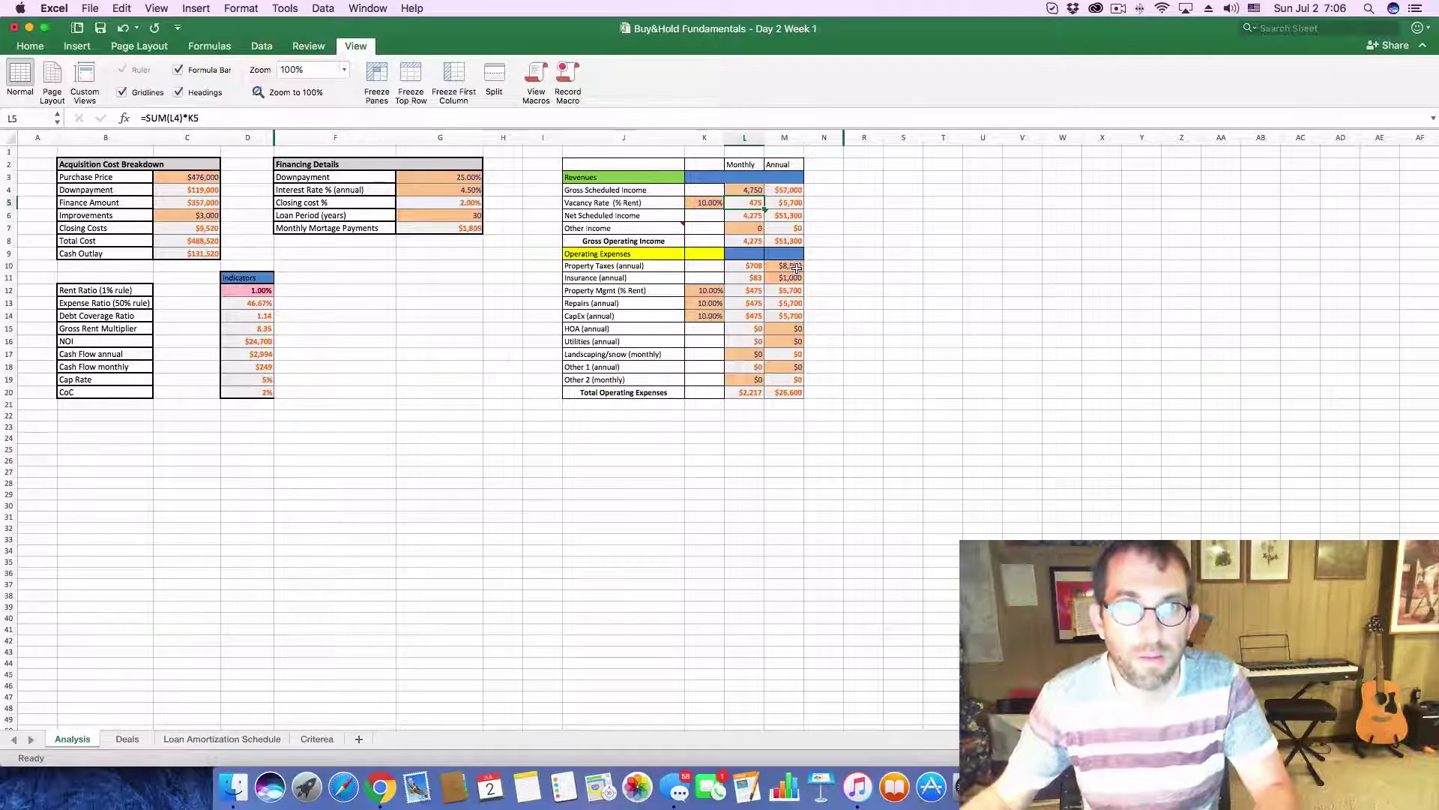
click(796, 268)
text(10,30)
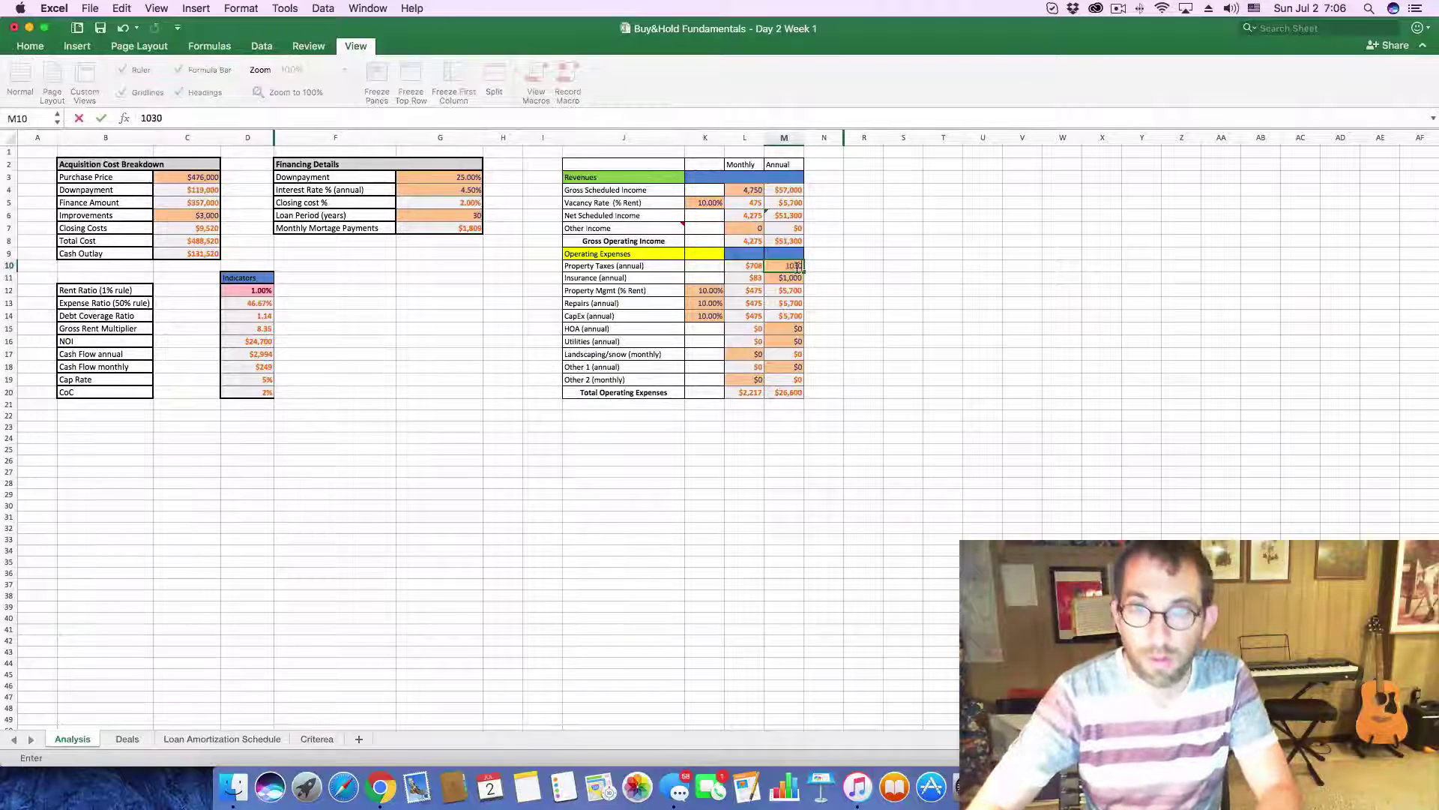
text(0)
key(Return)
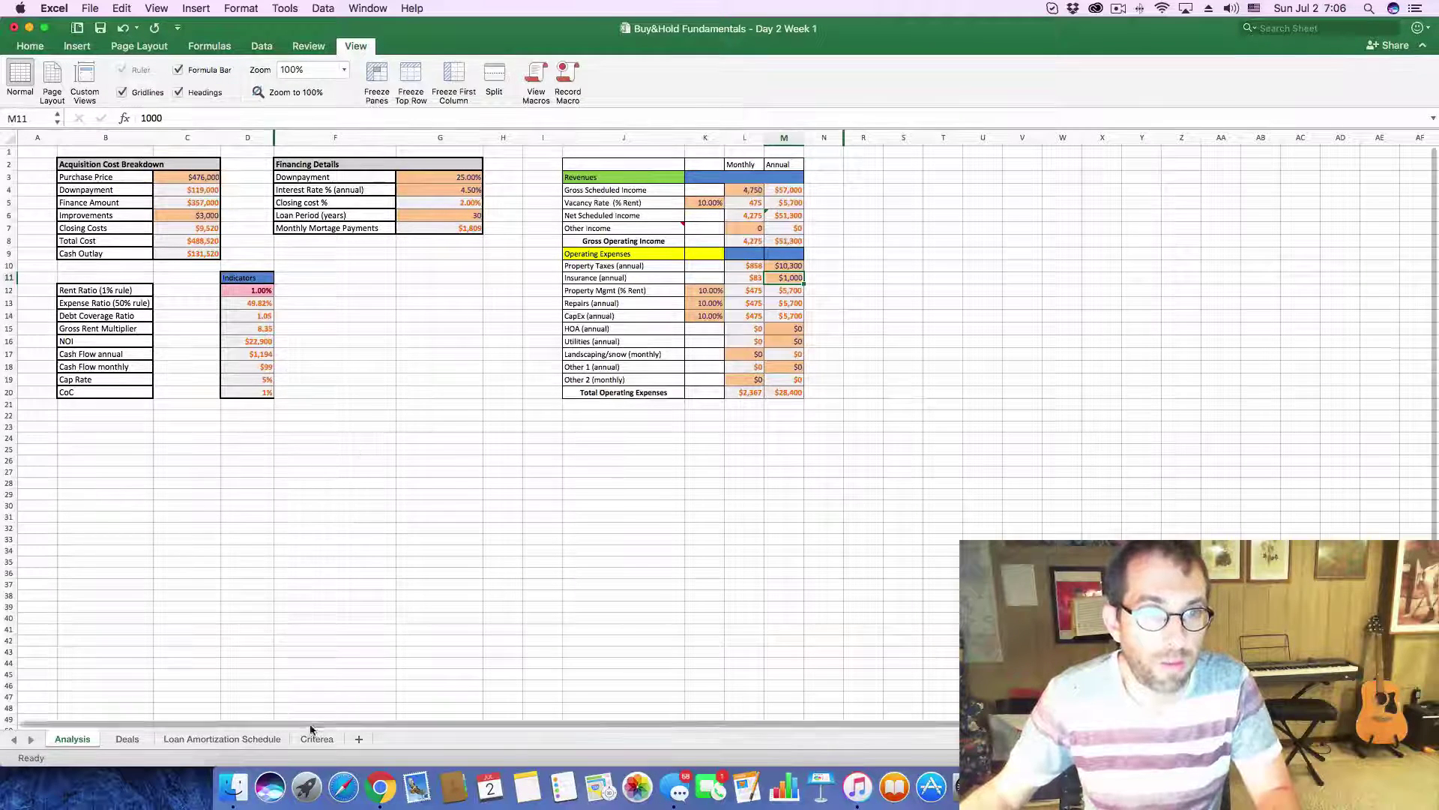
- Fill row 36 on the Deals sheet with rent 4760, cash flow 99 and the CoC
click(127, 740)
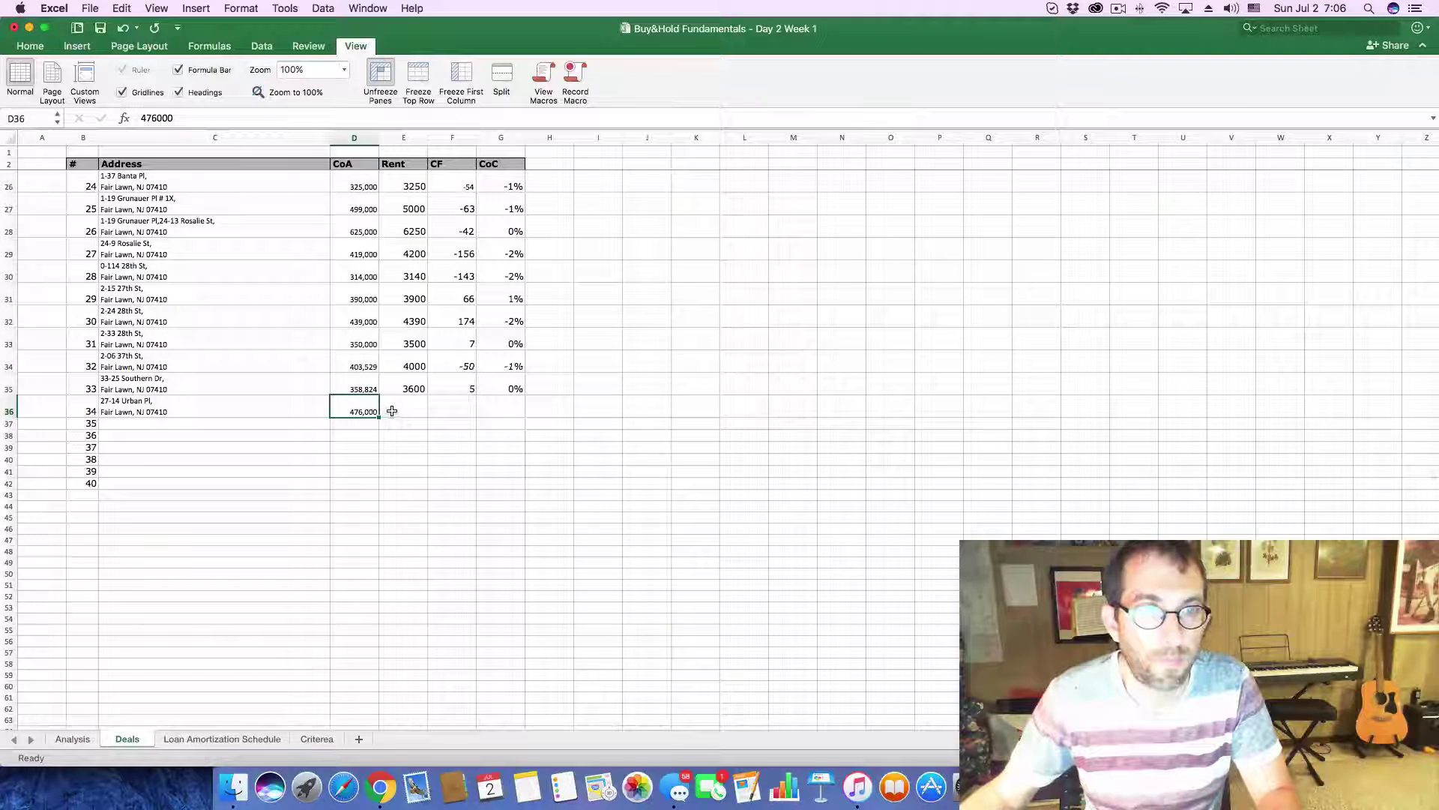
click(392, 411)
text(47)
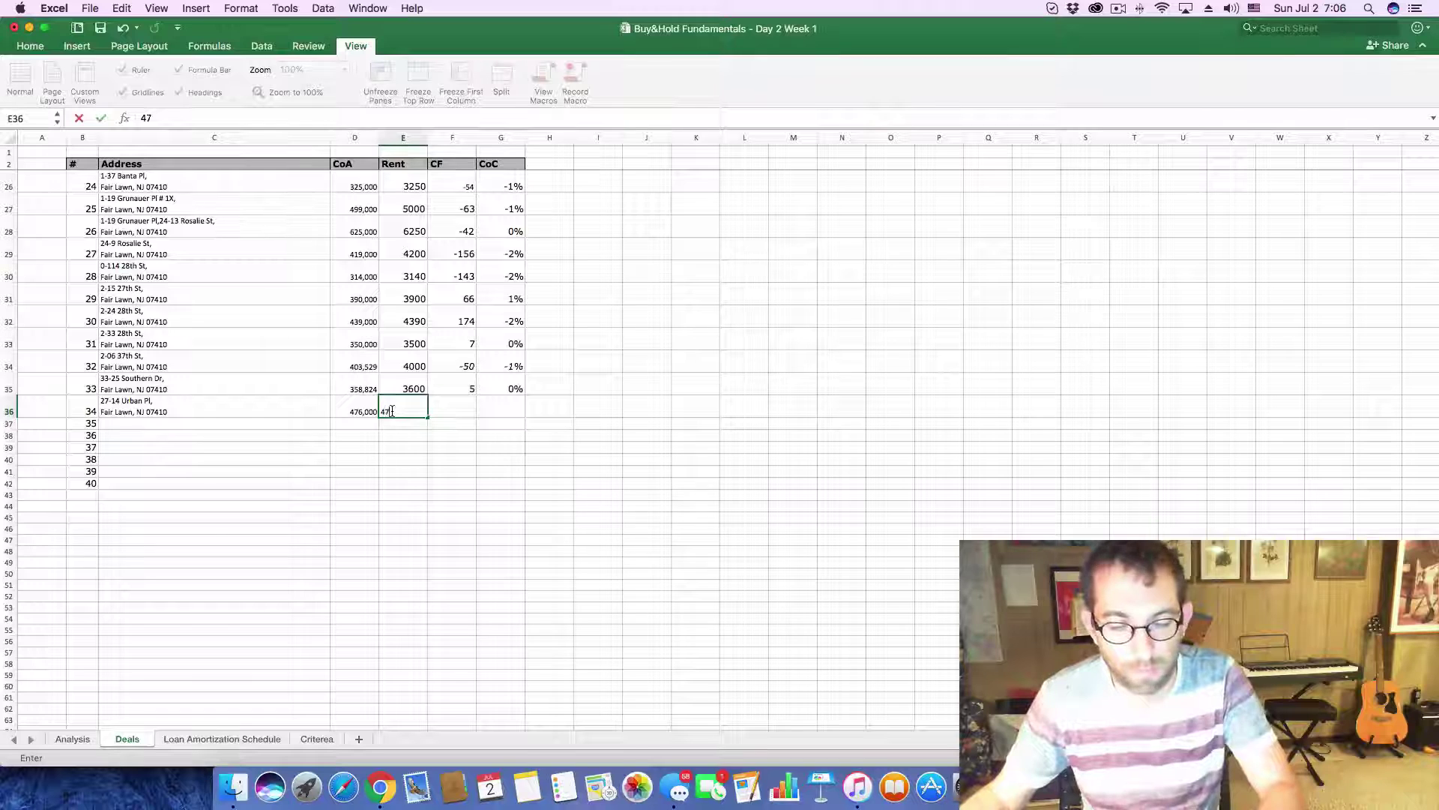
text(60)
click(457, 409)
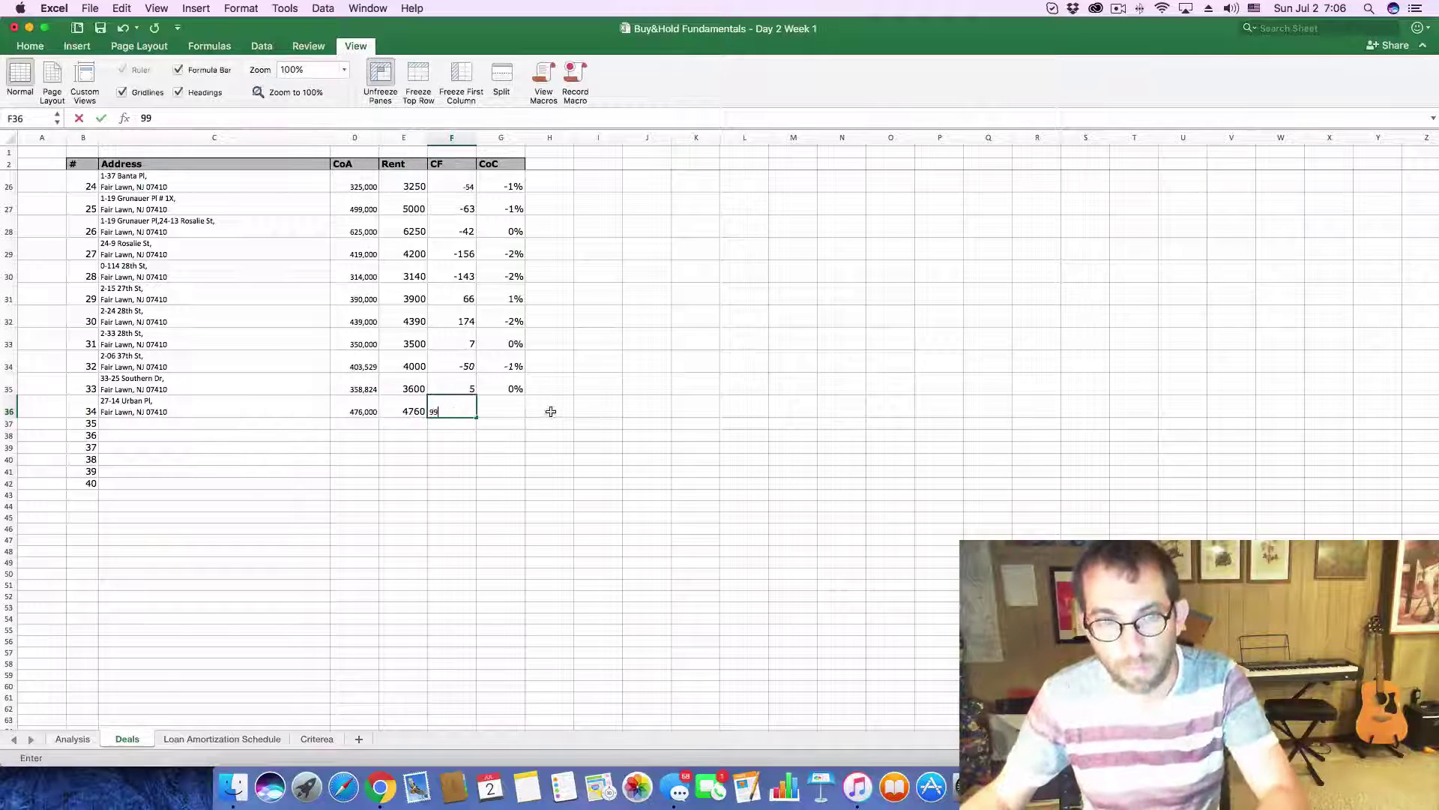
text(99)
click(517, 412)
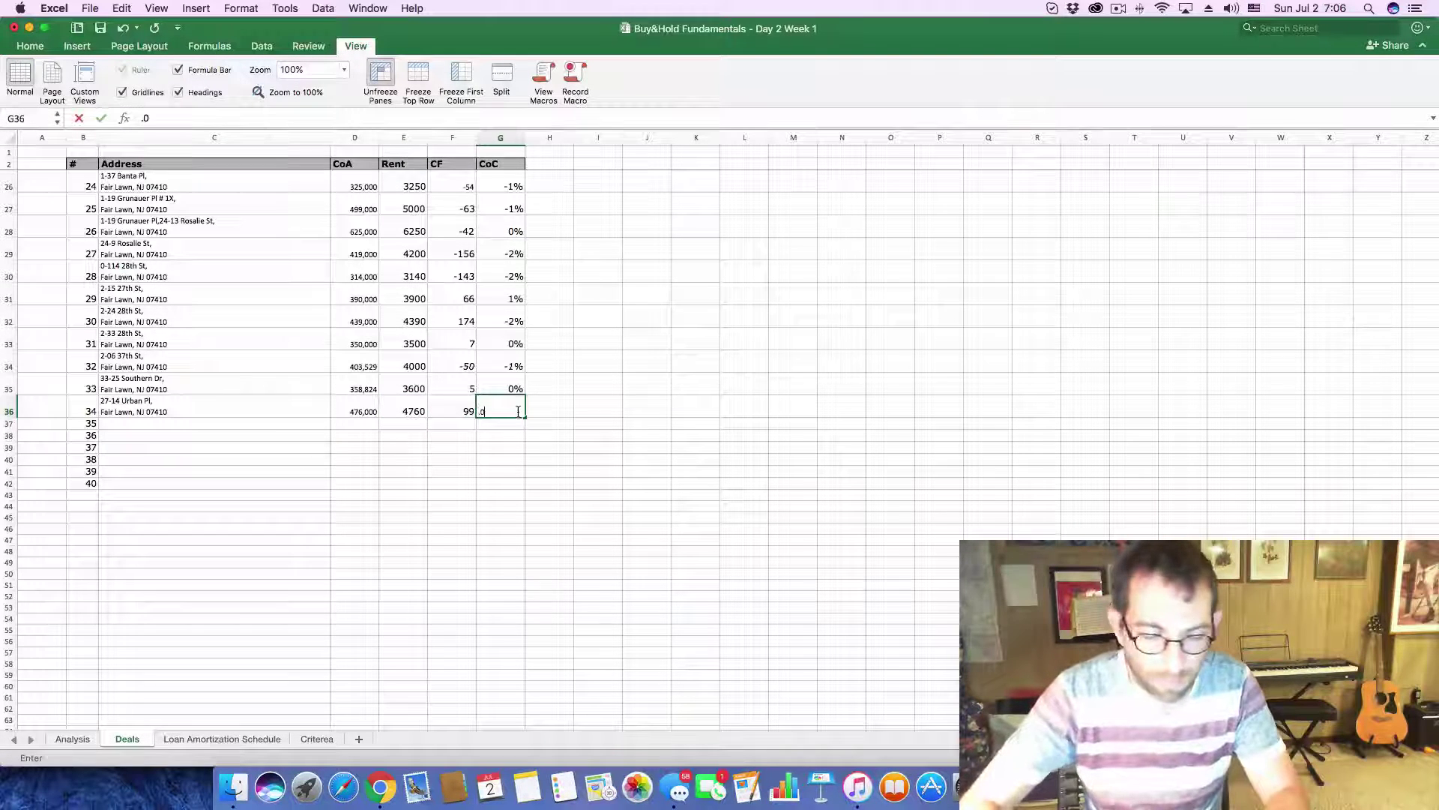
key(Return)
key(super+Tab)
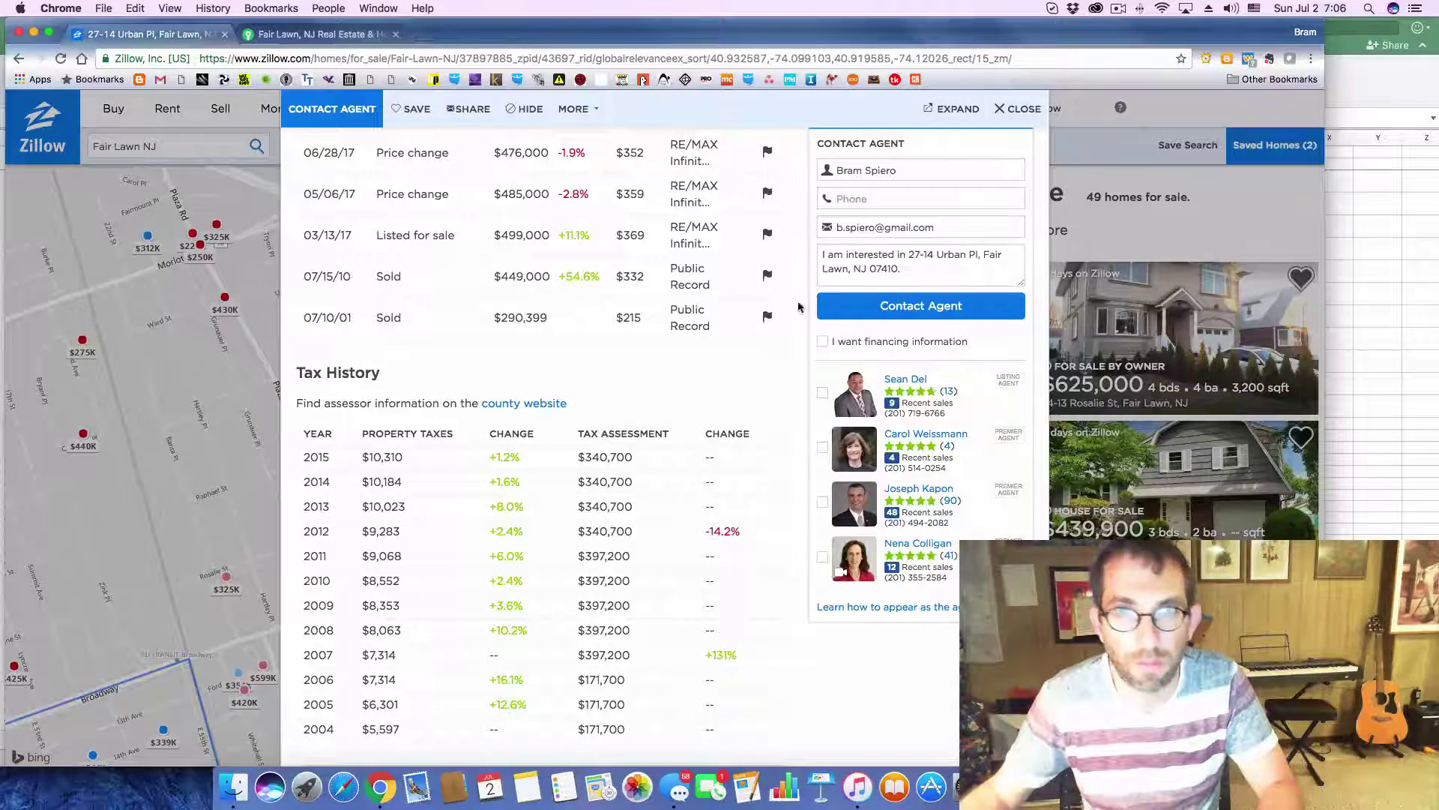
click(1006, 111)
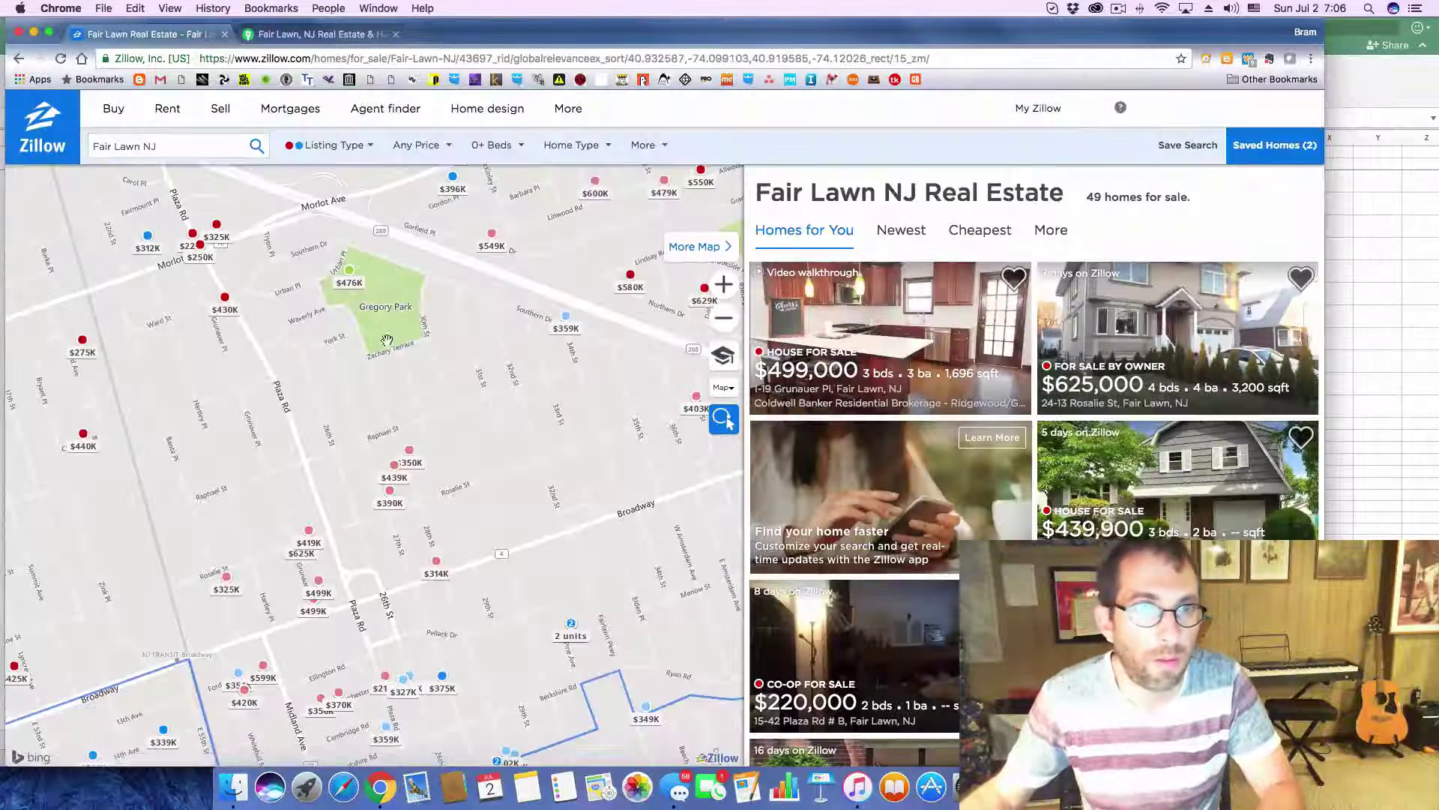
click(227, 303)
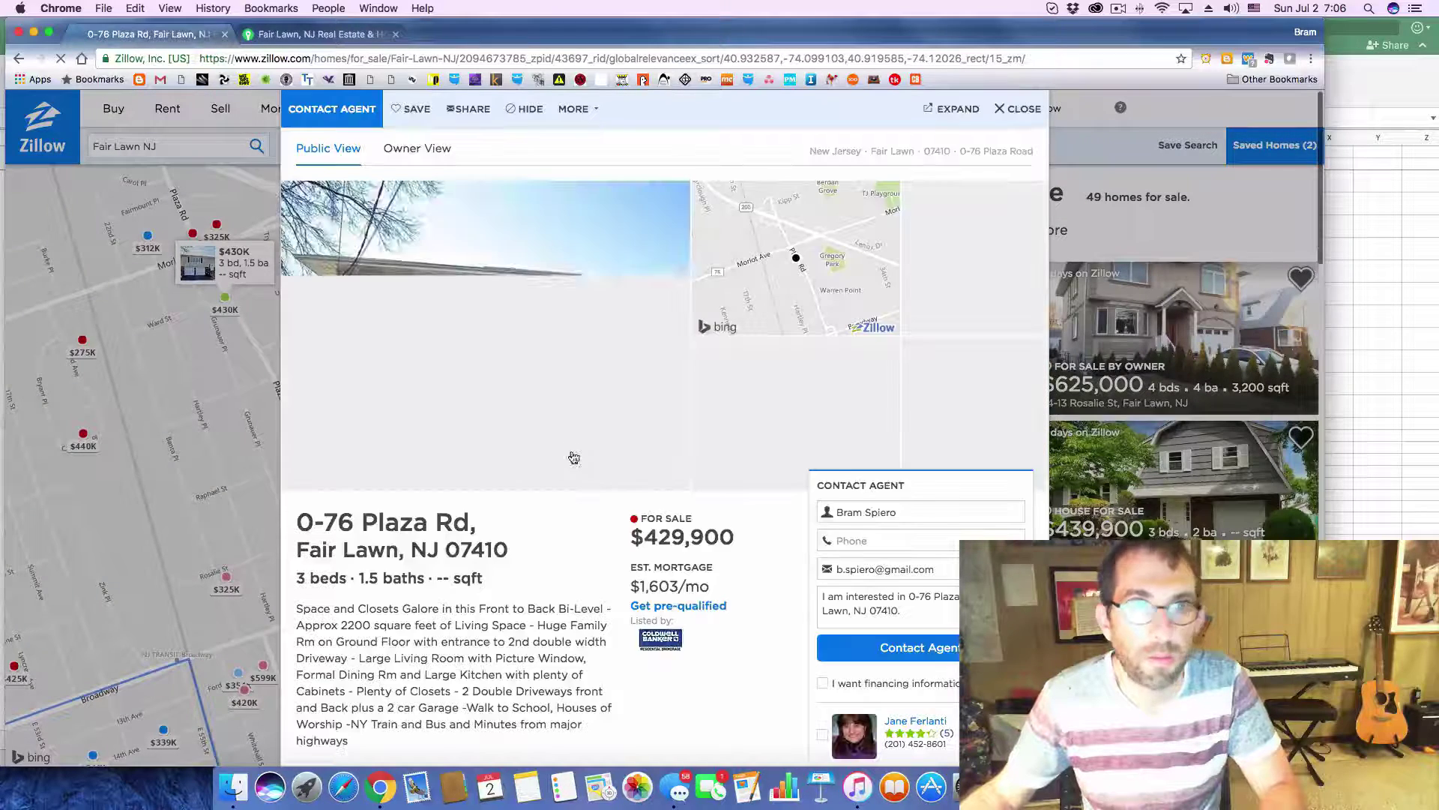
drag(297, 523, 512, 562)
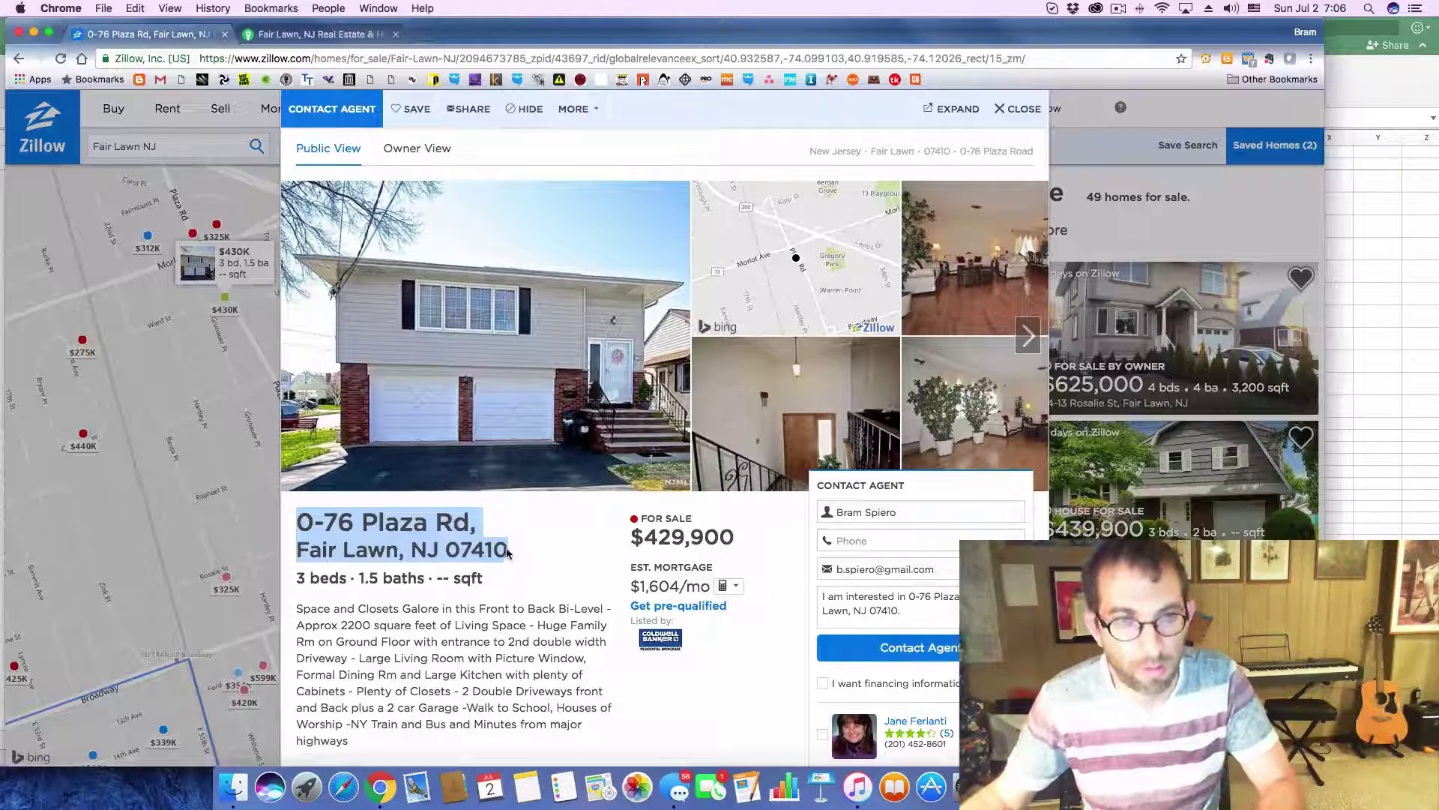
key(super+Tab)
click(216, 422)
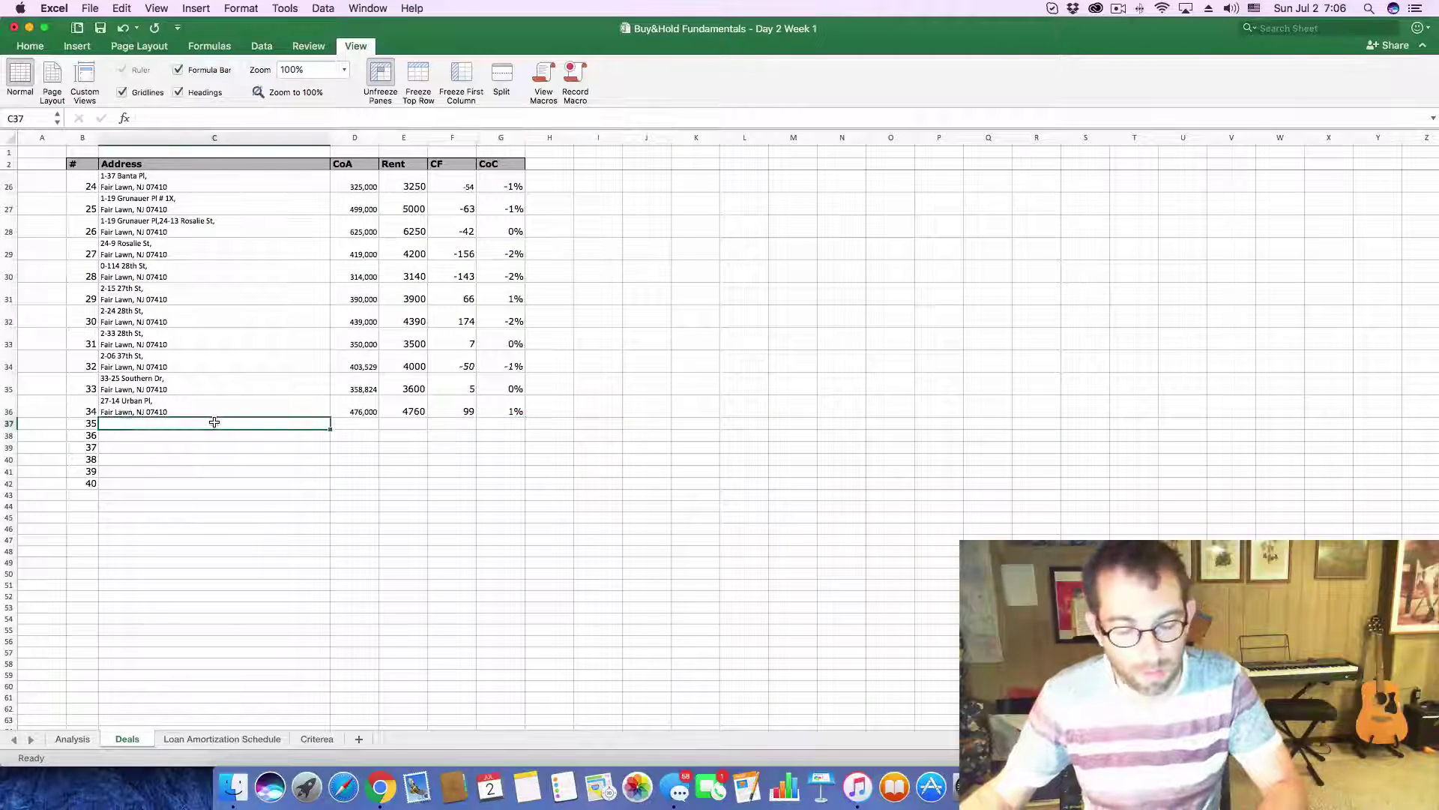
key(super+v)
key(super+z)
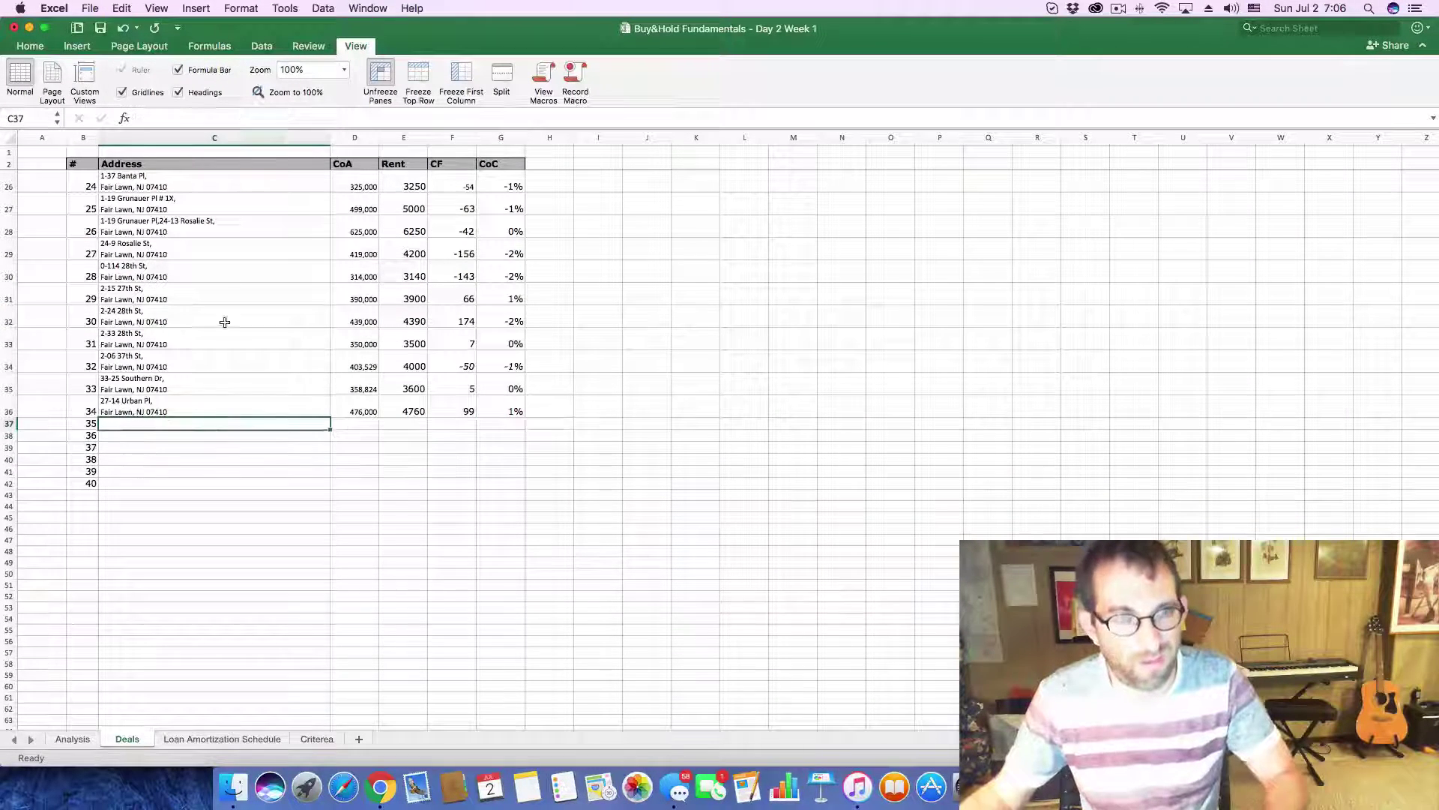
click(202, 118)
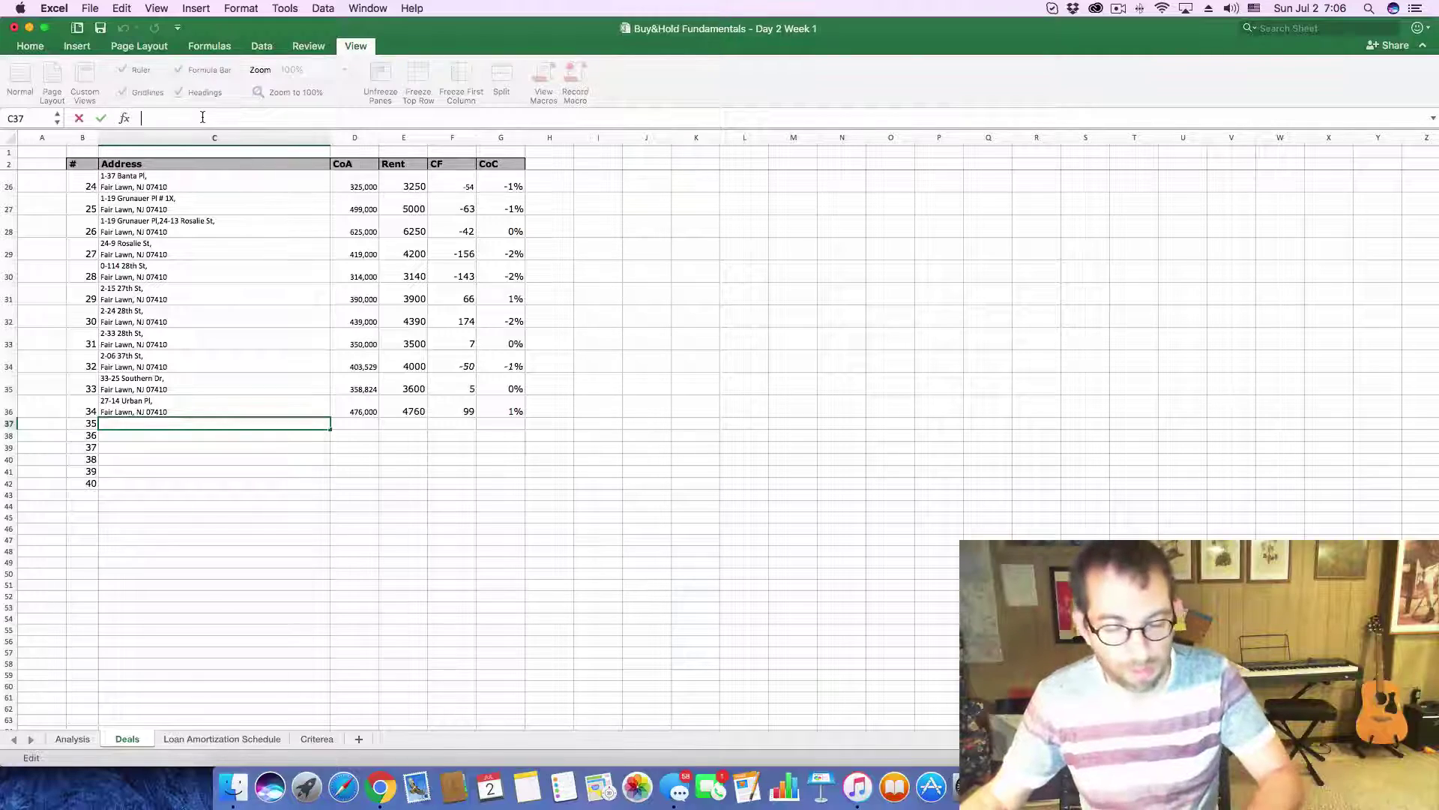
text(Fair Lawn, NJ 07410)
key(Return)
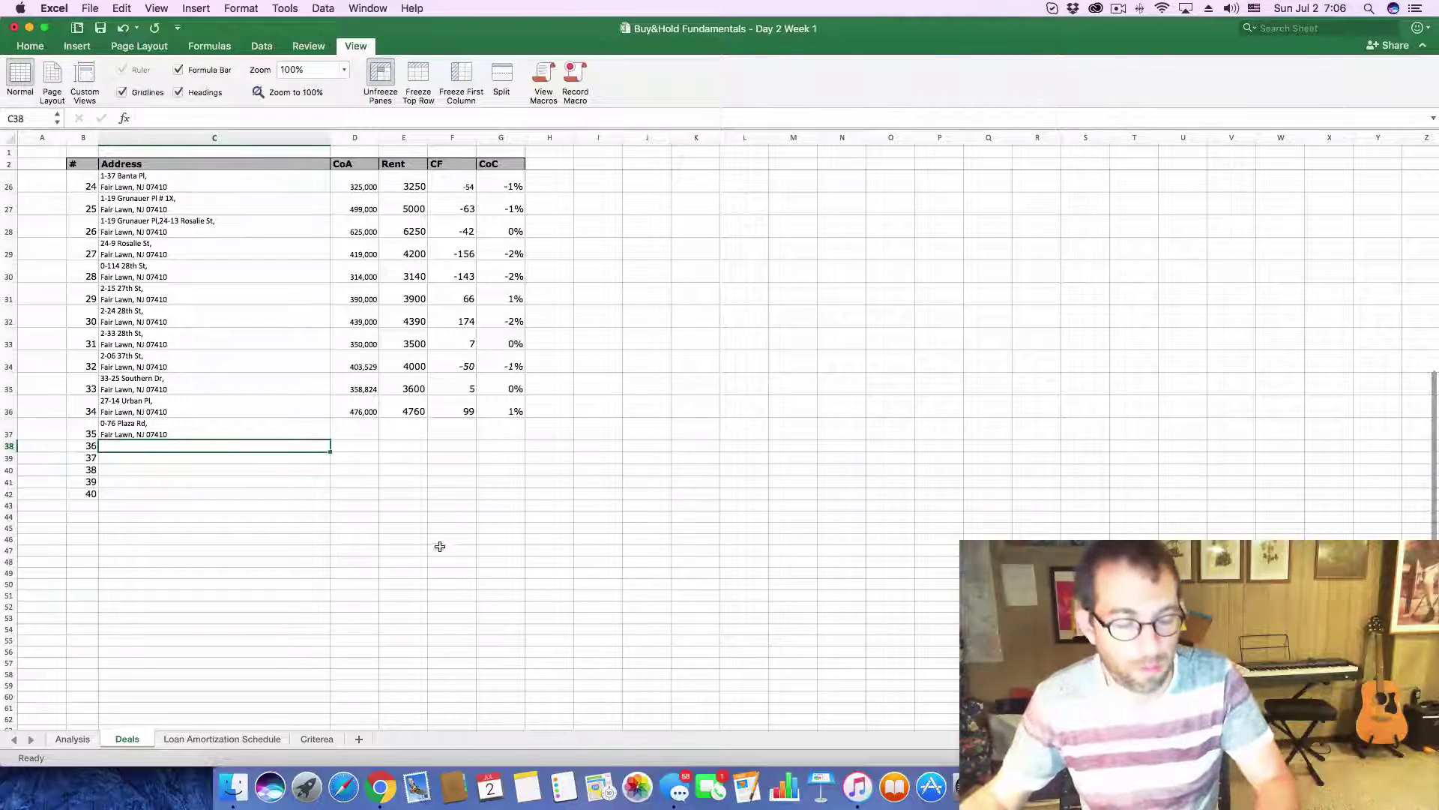
- Copy the 429,900 listing price from Zillow into the D37 cost cell
key(super+Tab)
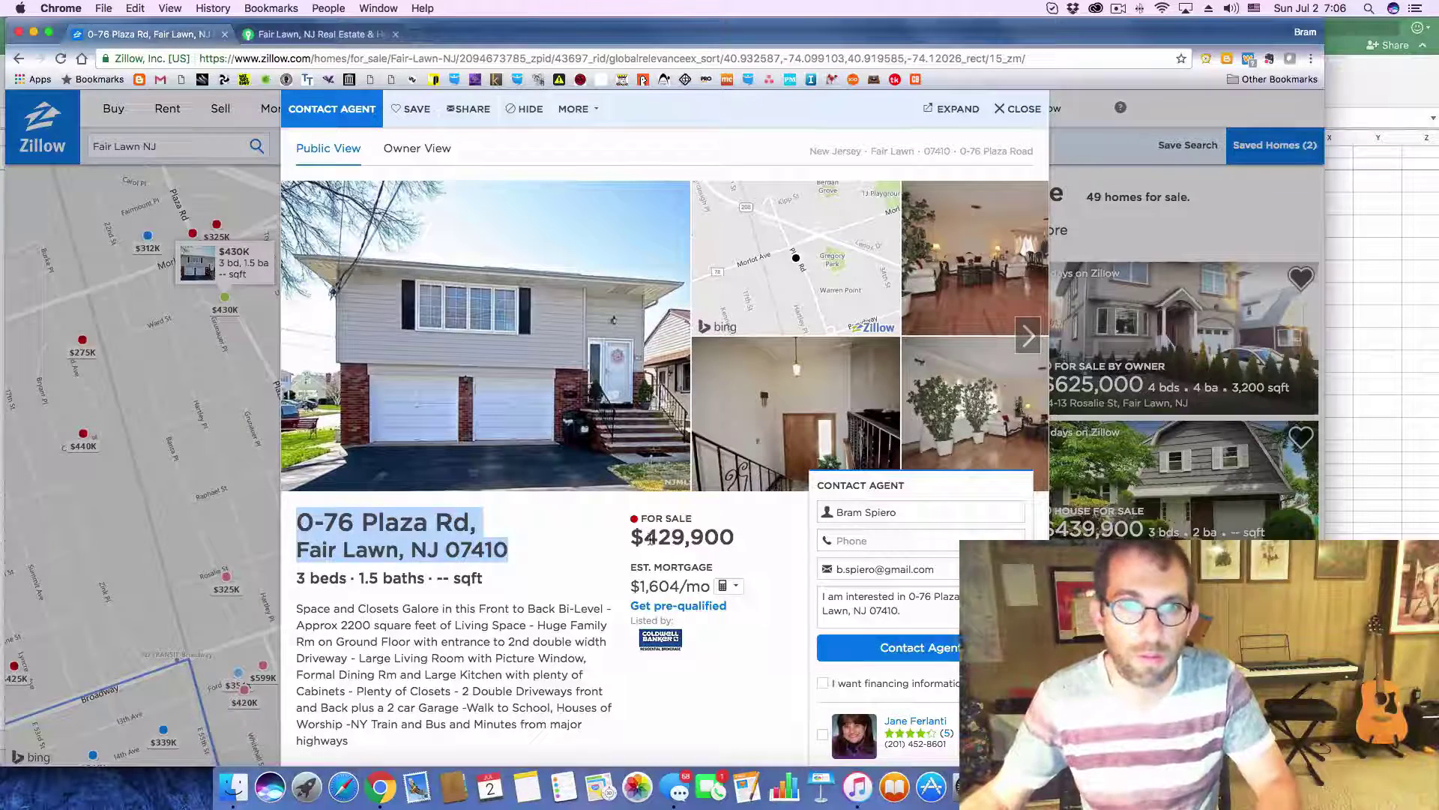
drag(646, 537, 755, 539)
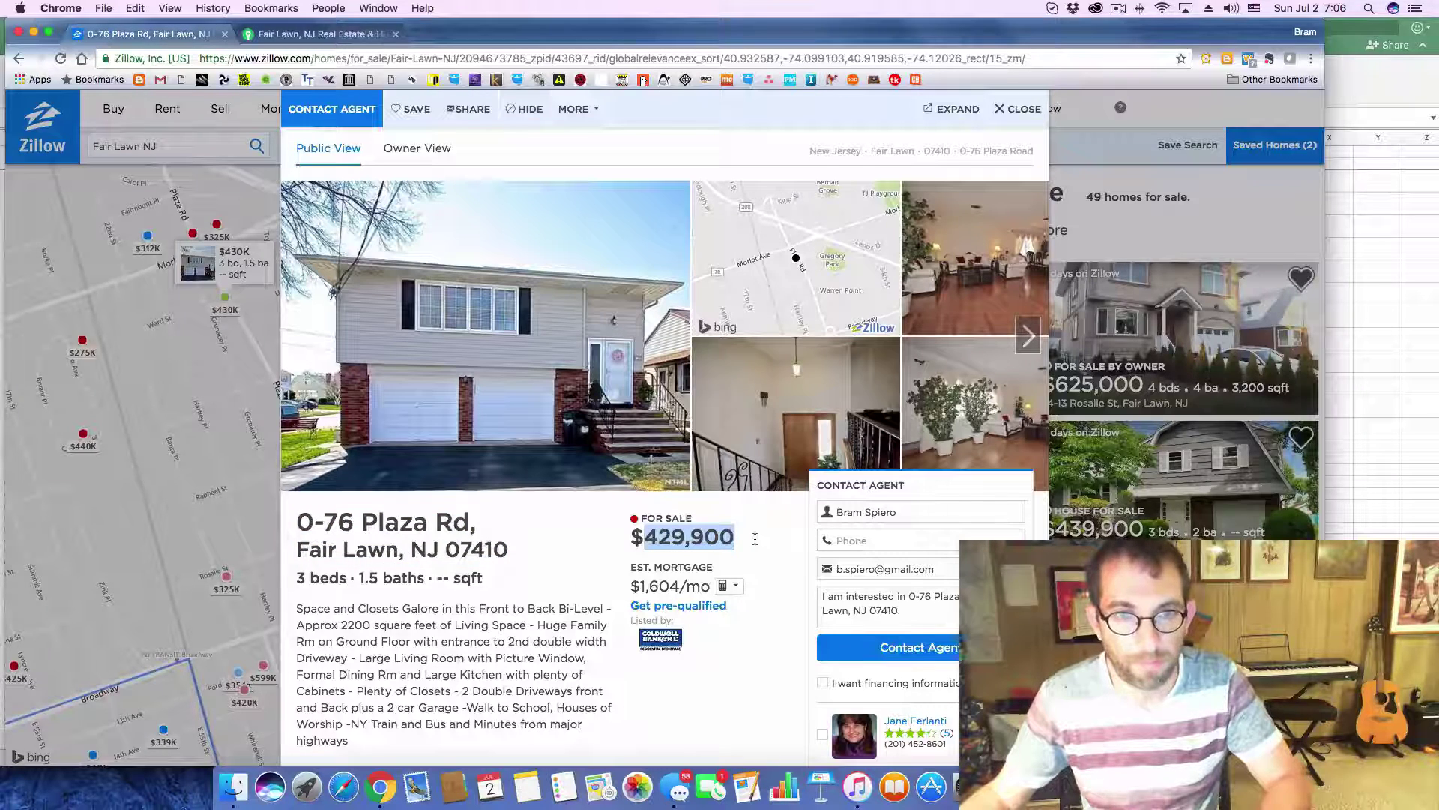
key(super+c)
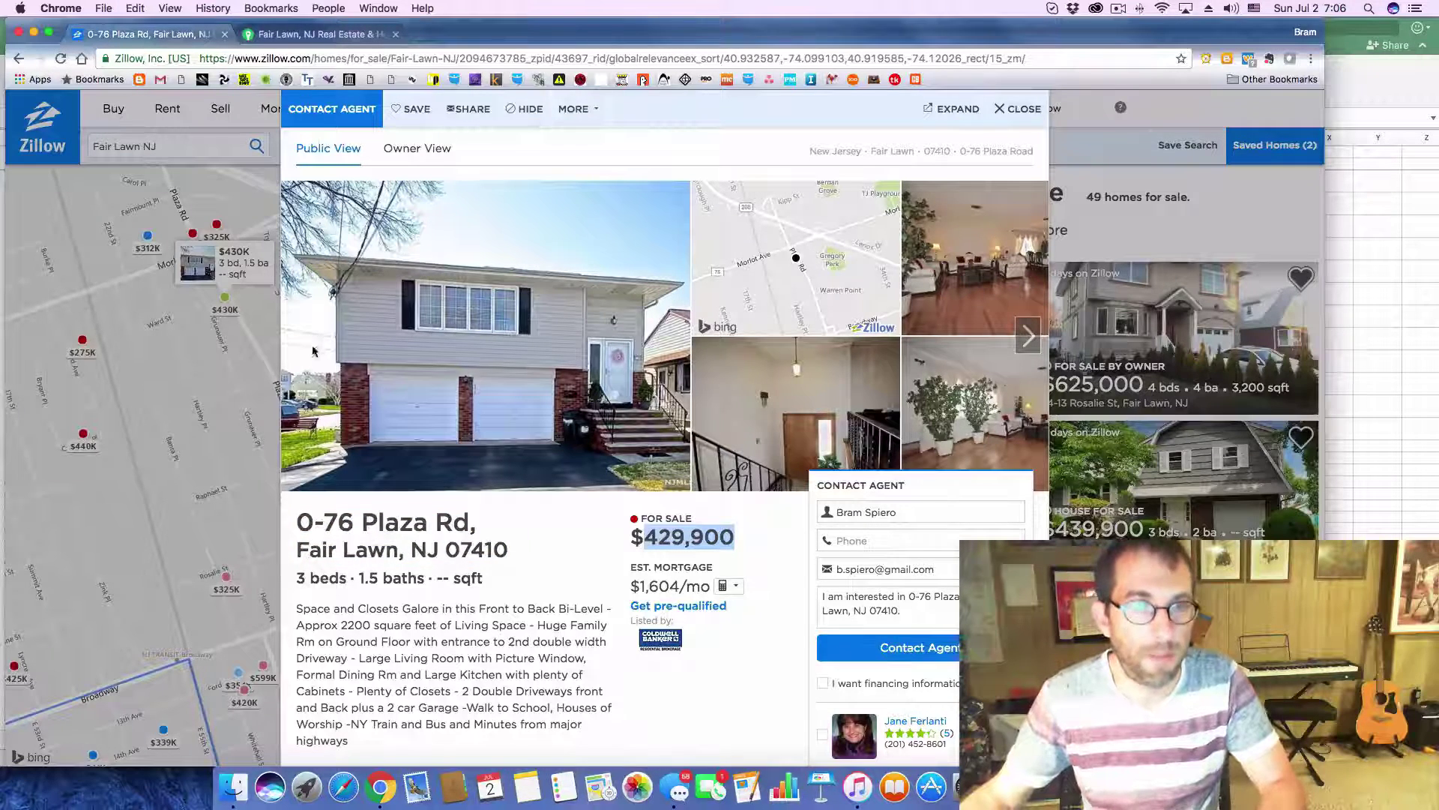
key(super+Tab)
click(358, 425)
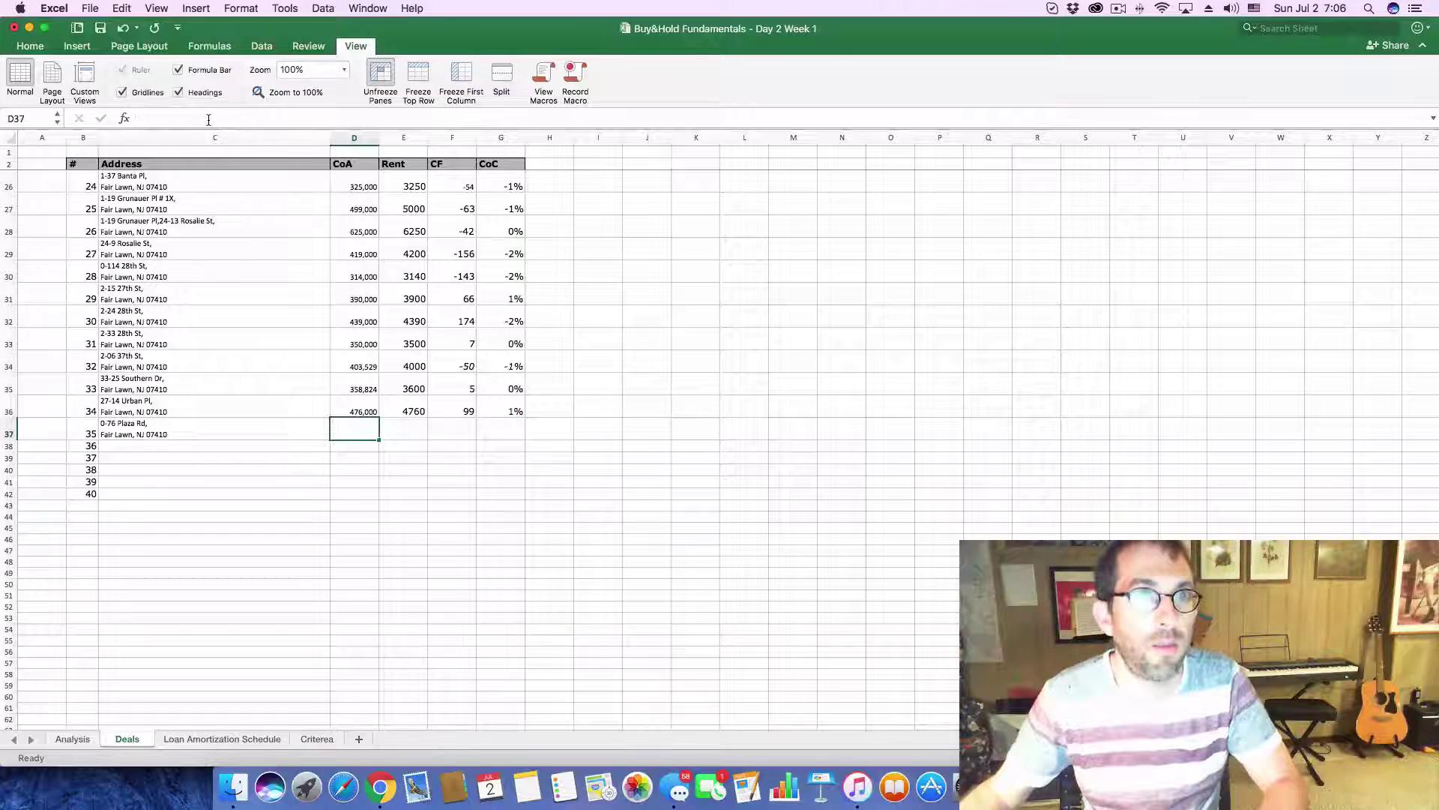
click(208, 119)
key(super+v)
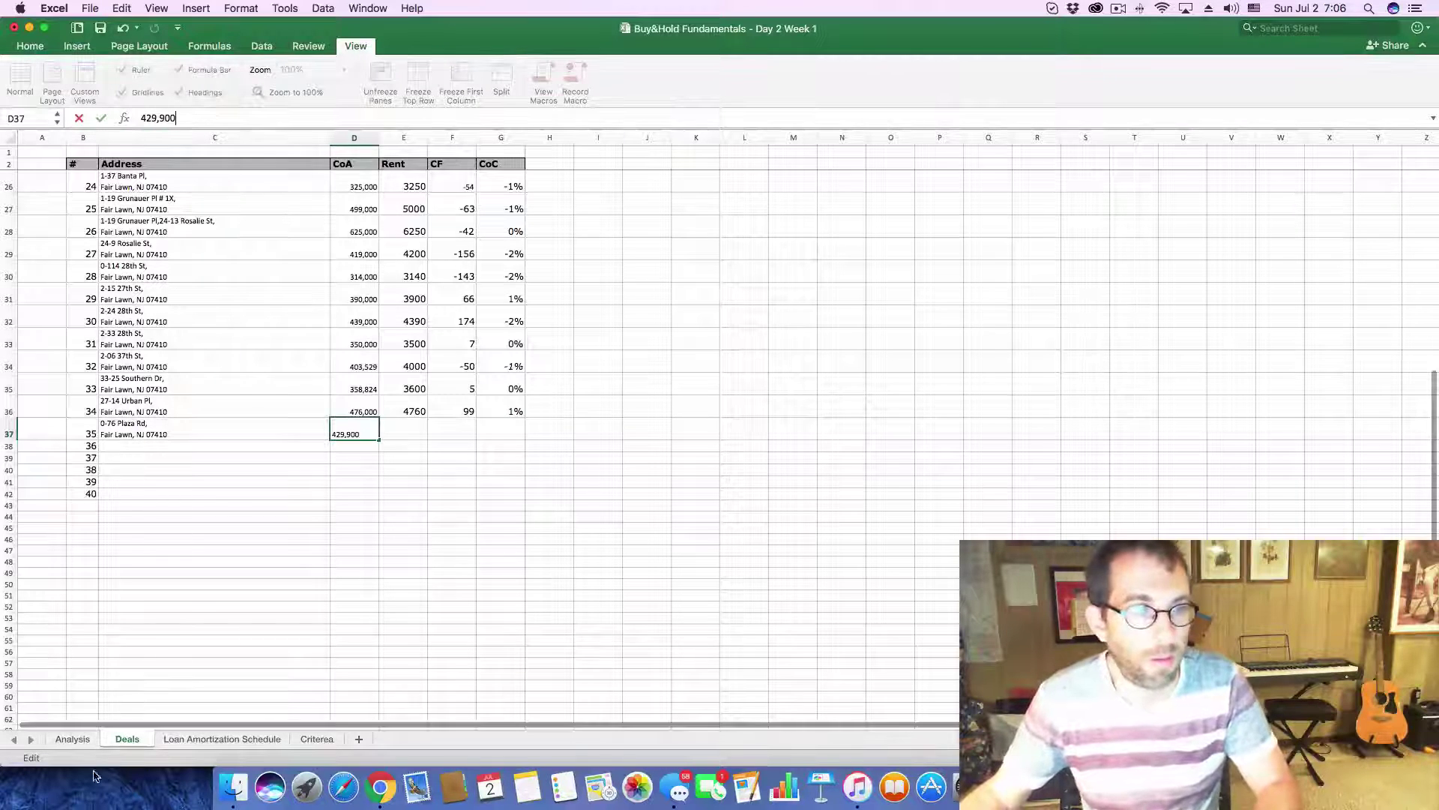
click(73, 739)
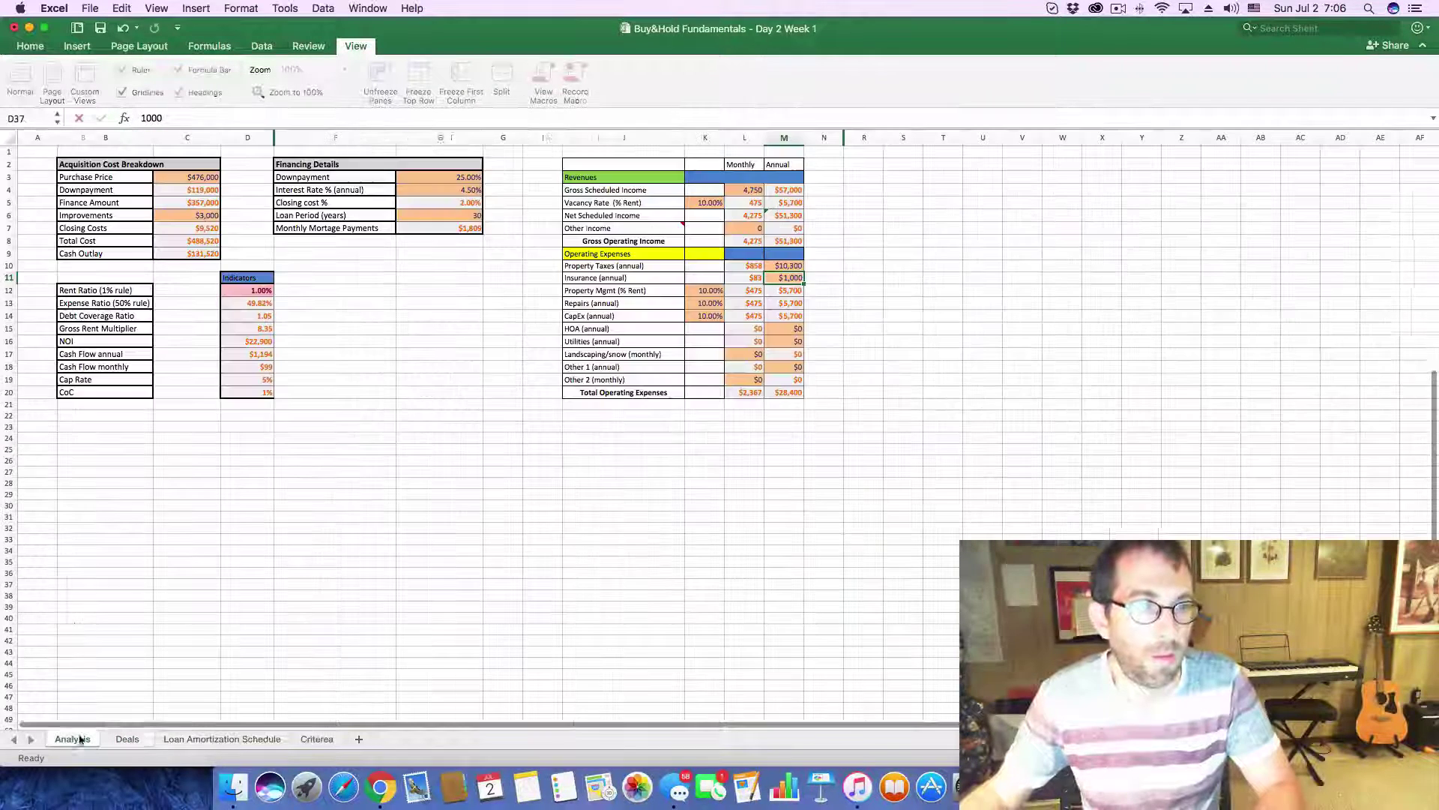
- Set the Analysis purchase price to 429,900 and the monthly rent to 4,300
click(187, 176)
double_click(157, 117)
key(super+v)
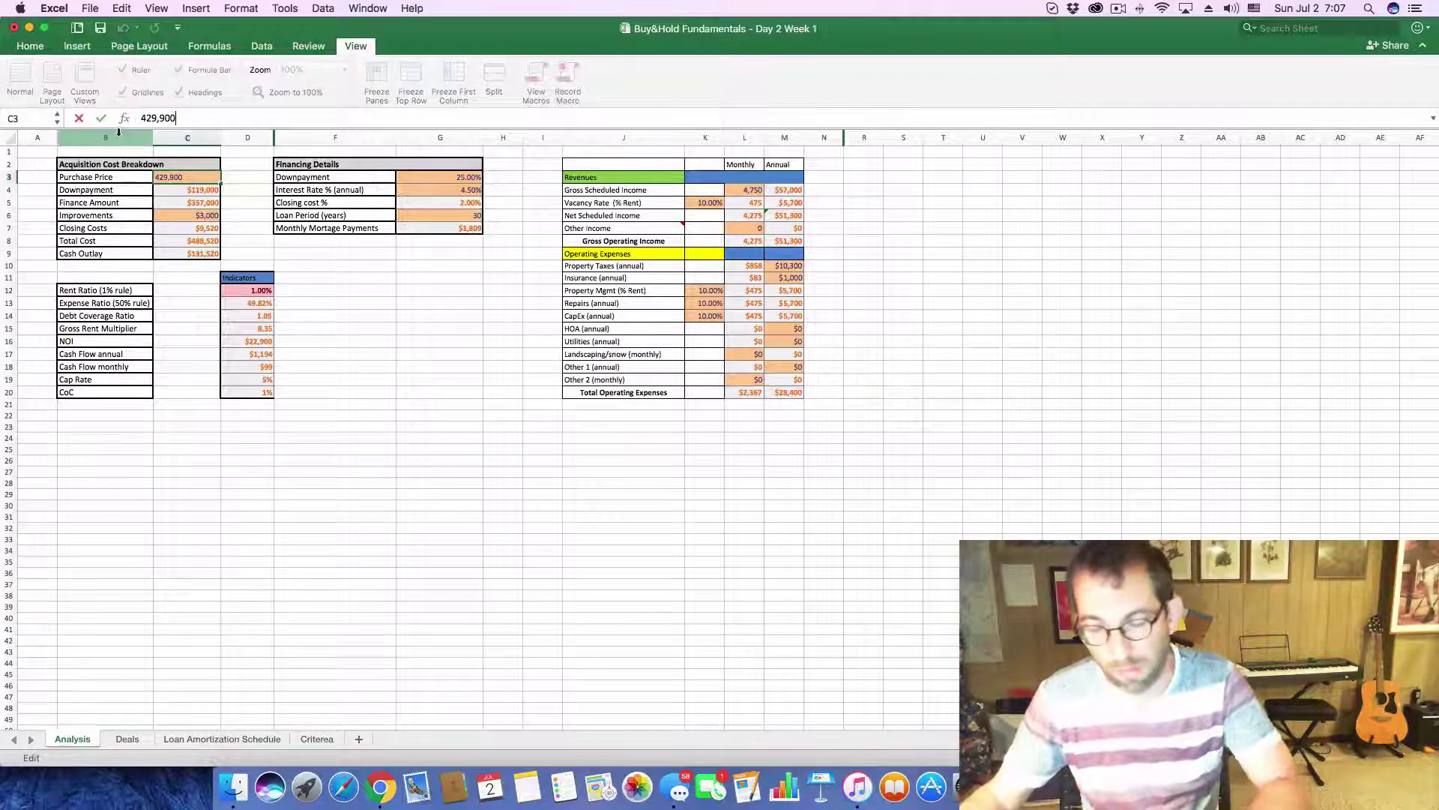
key(Return)
click(750, 190)
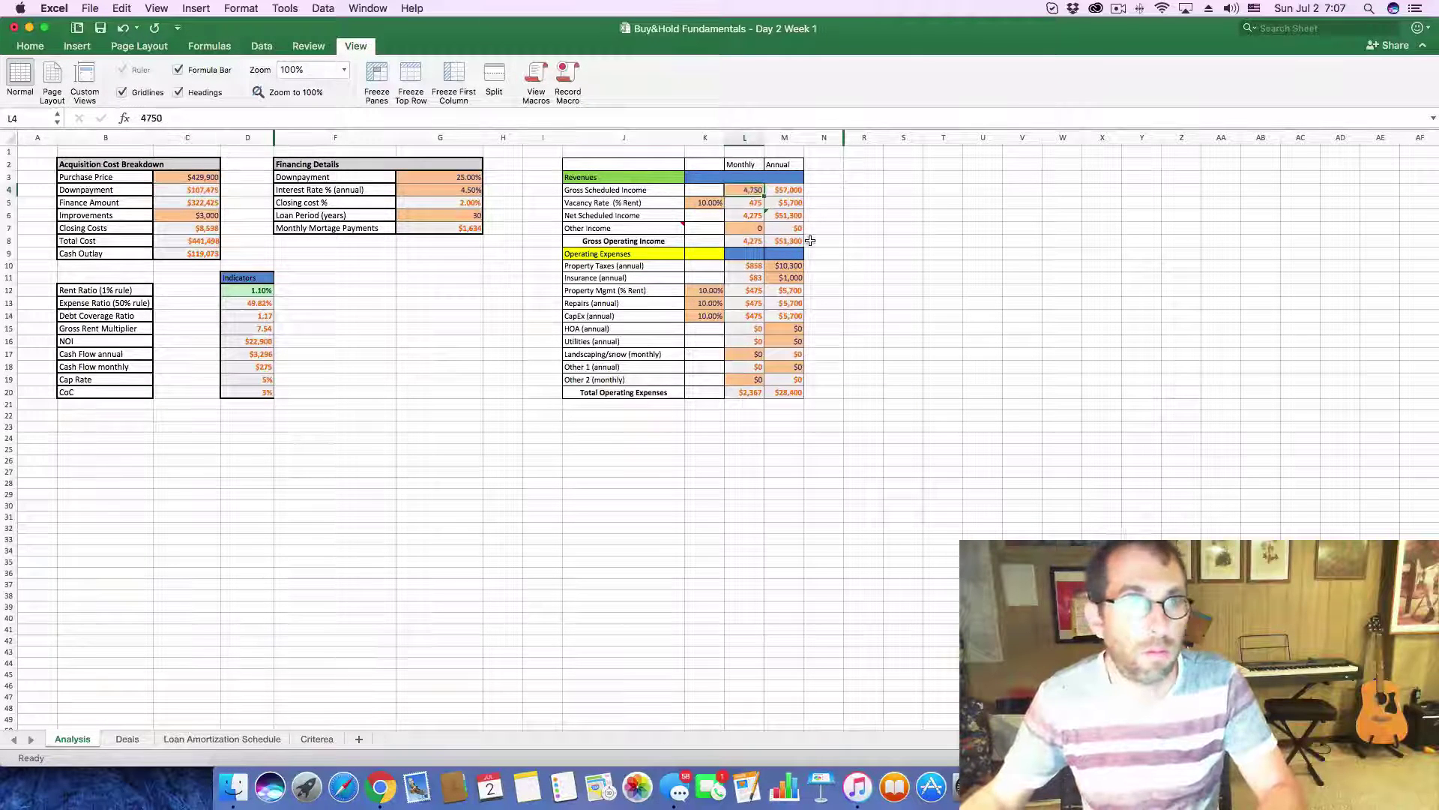
text(4300)
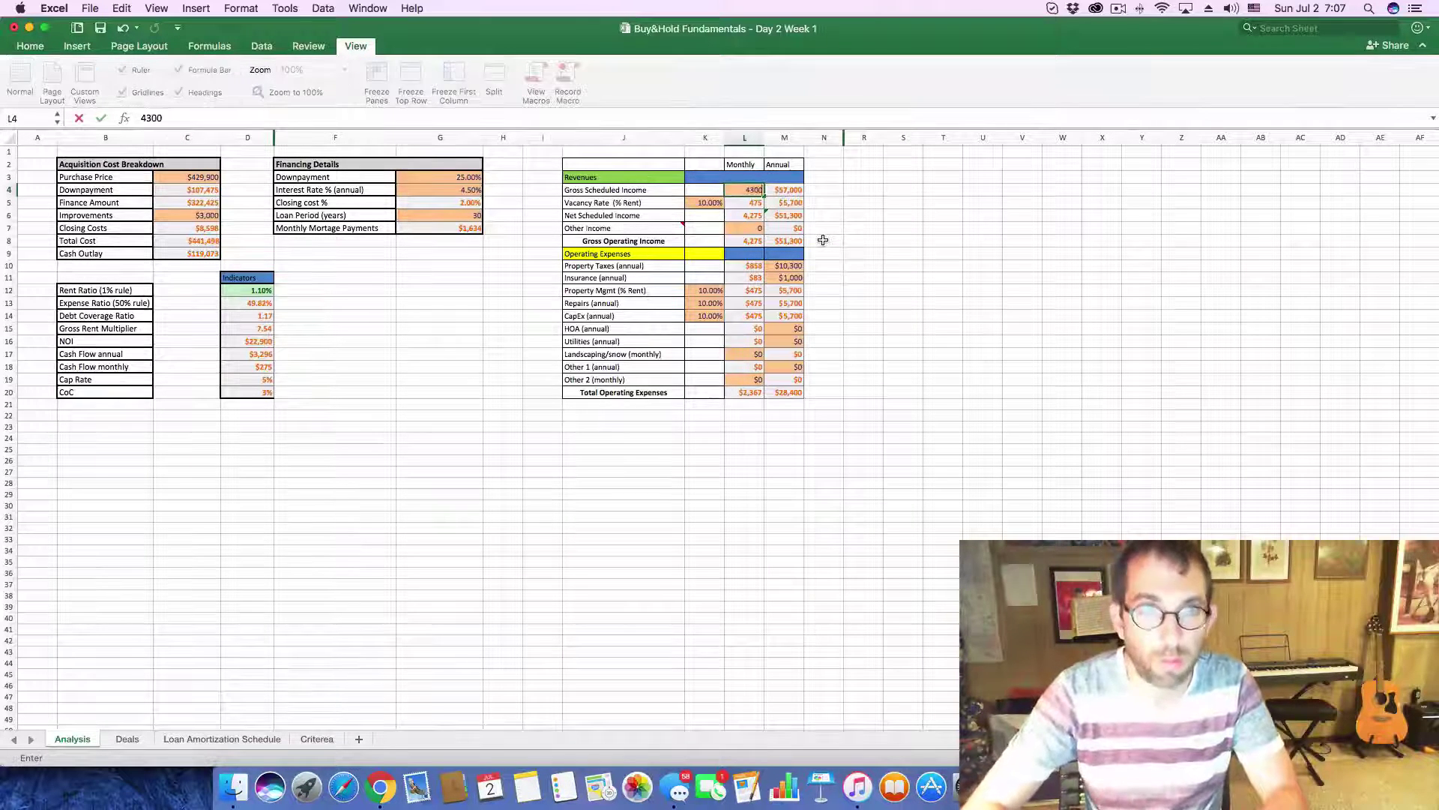
key(Return)
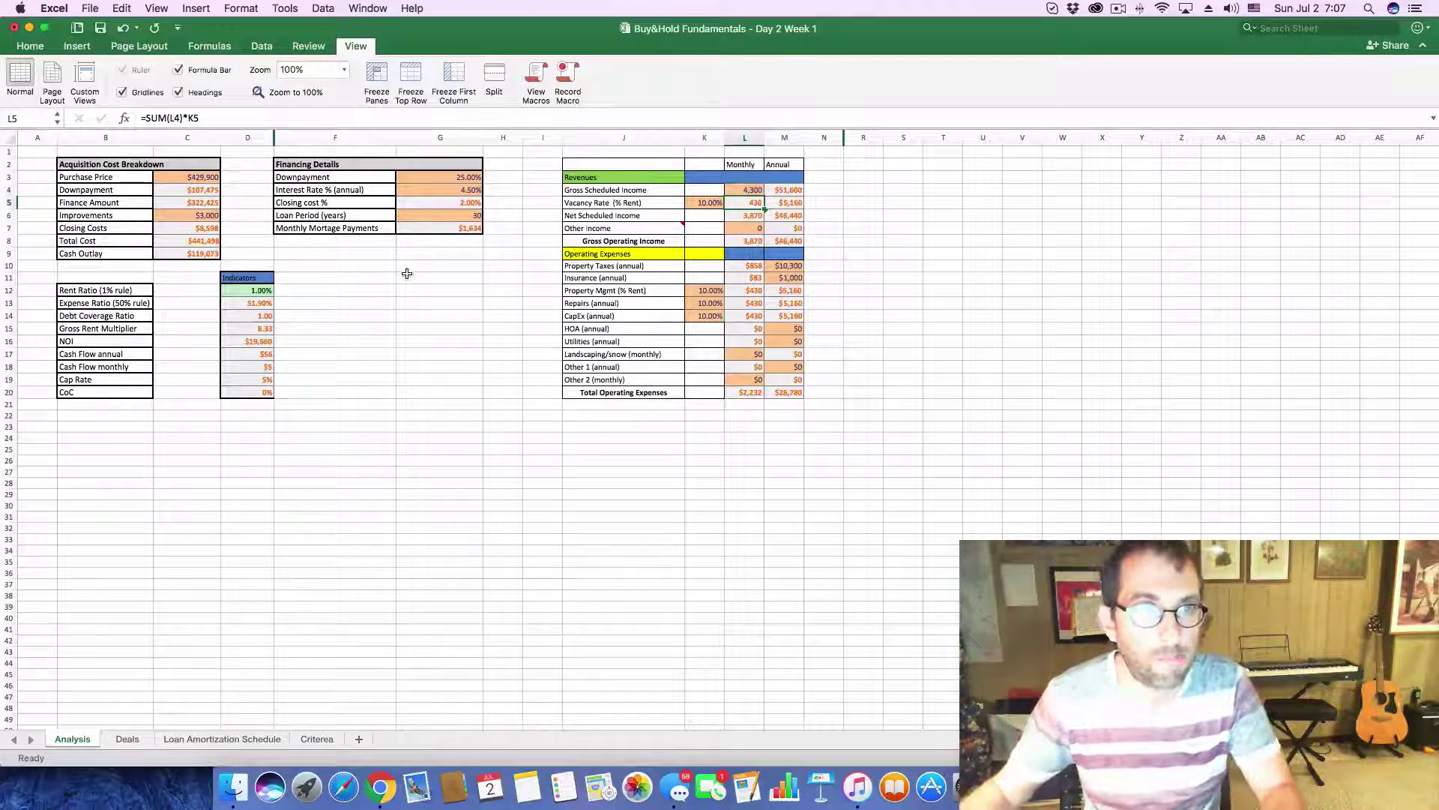
key(super+Tab)
scroll(729, 530, down, 10)
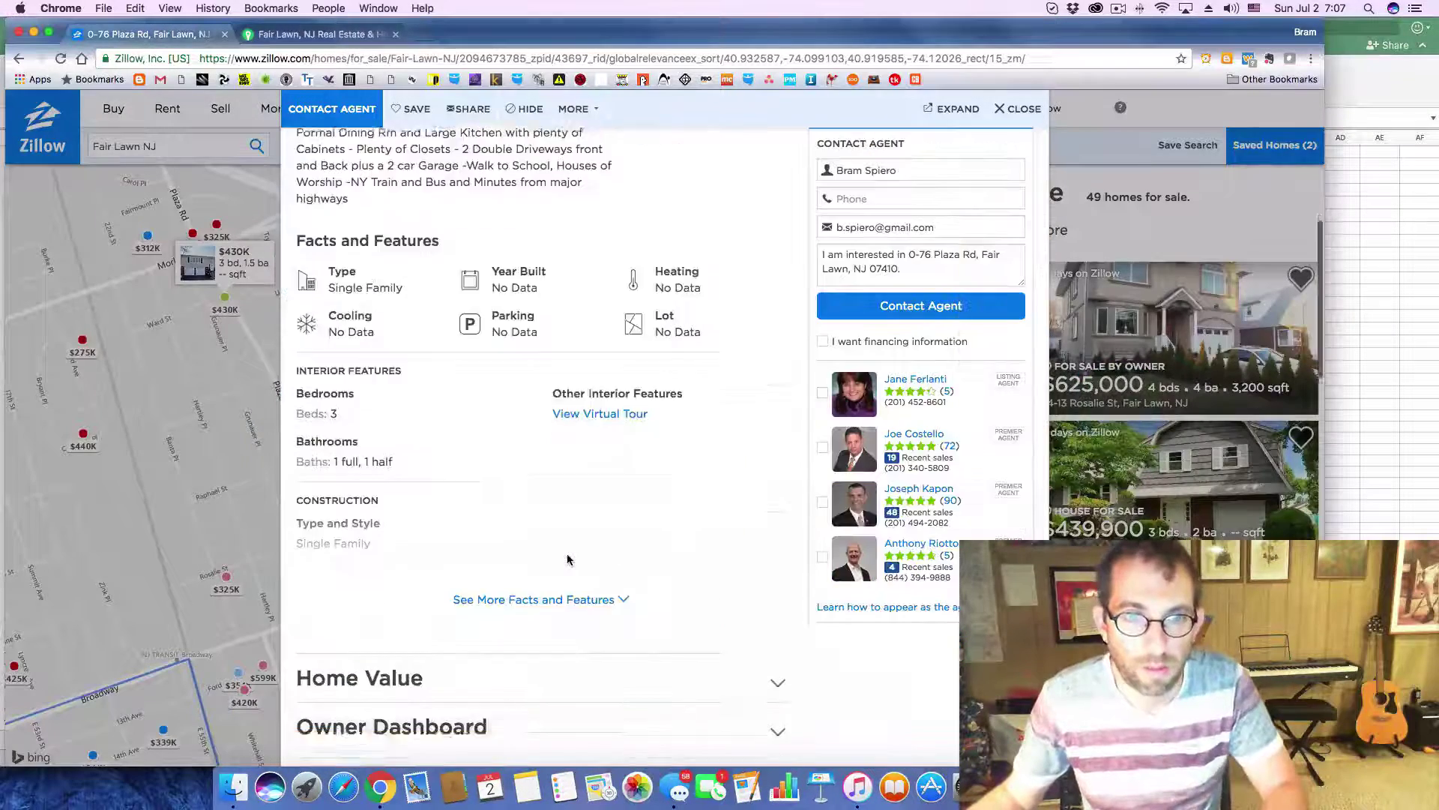
click(775, 493)
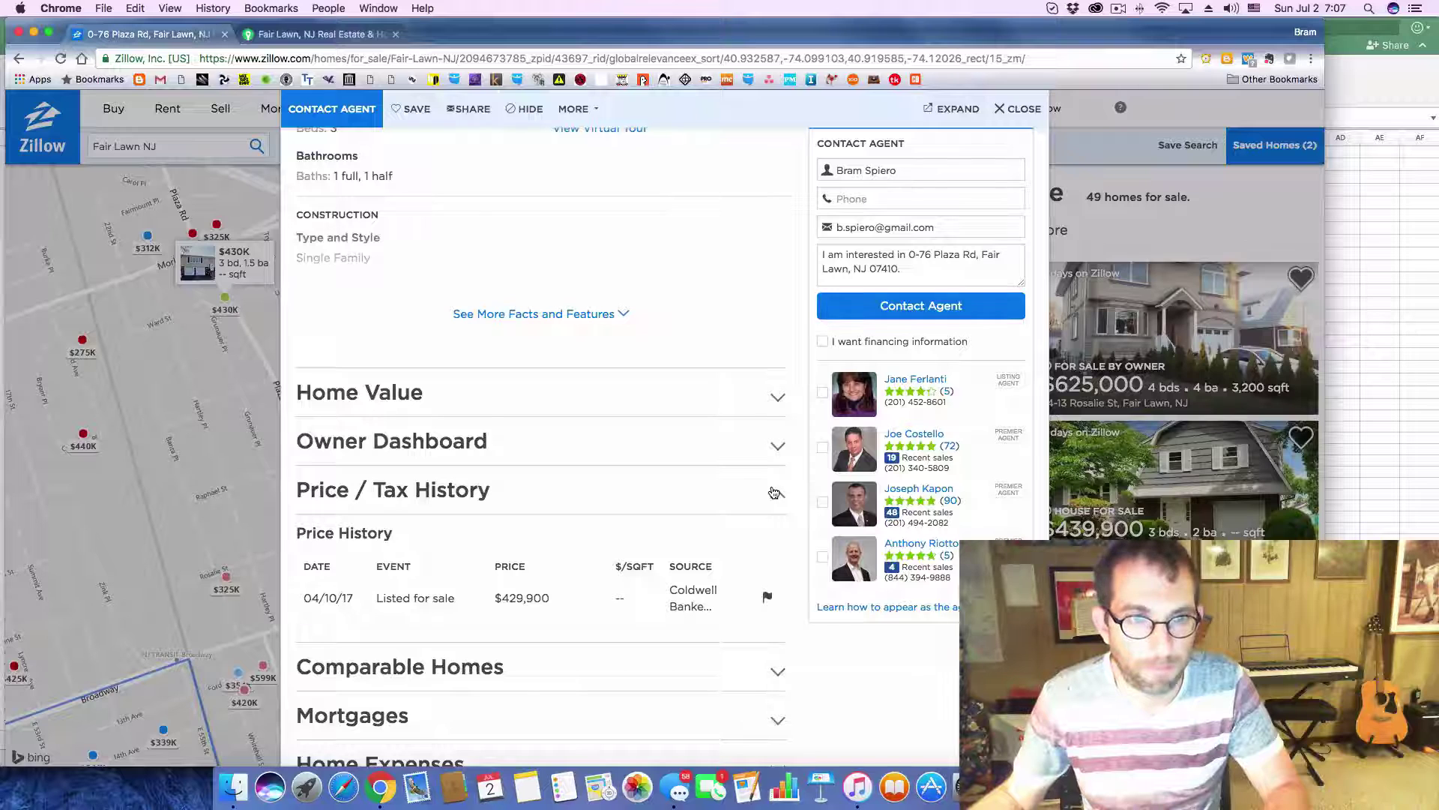
key(super+Tab)
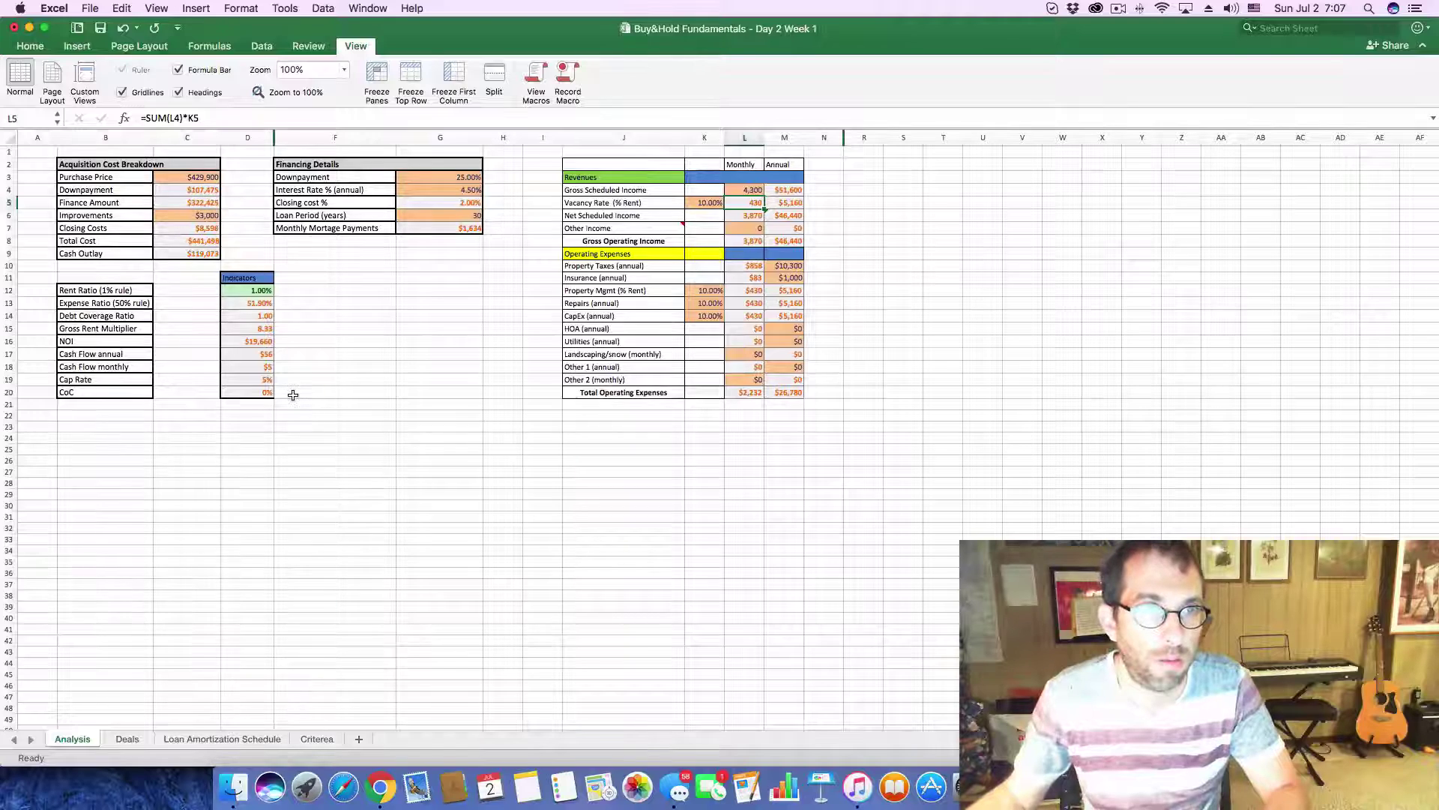
key(super+Tab)
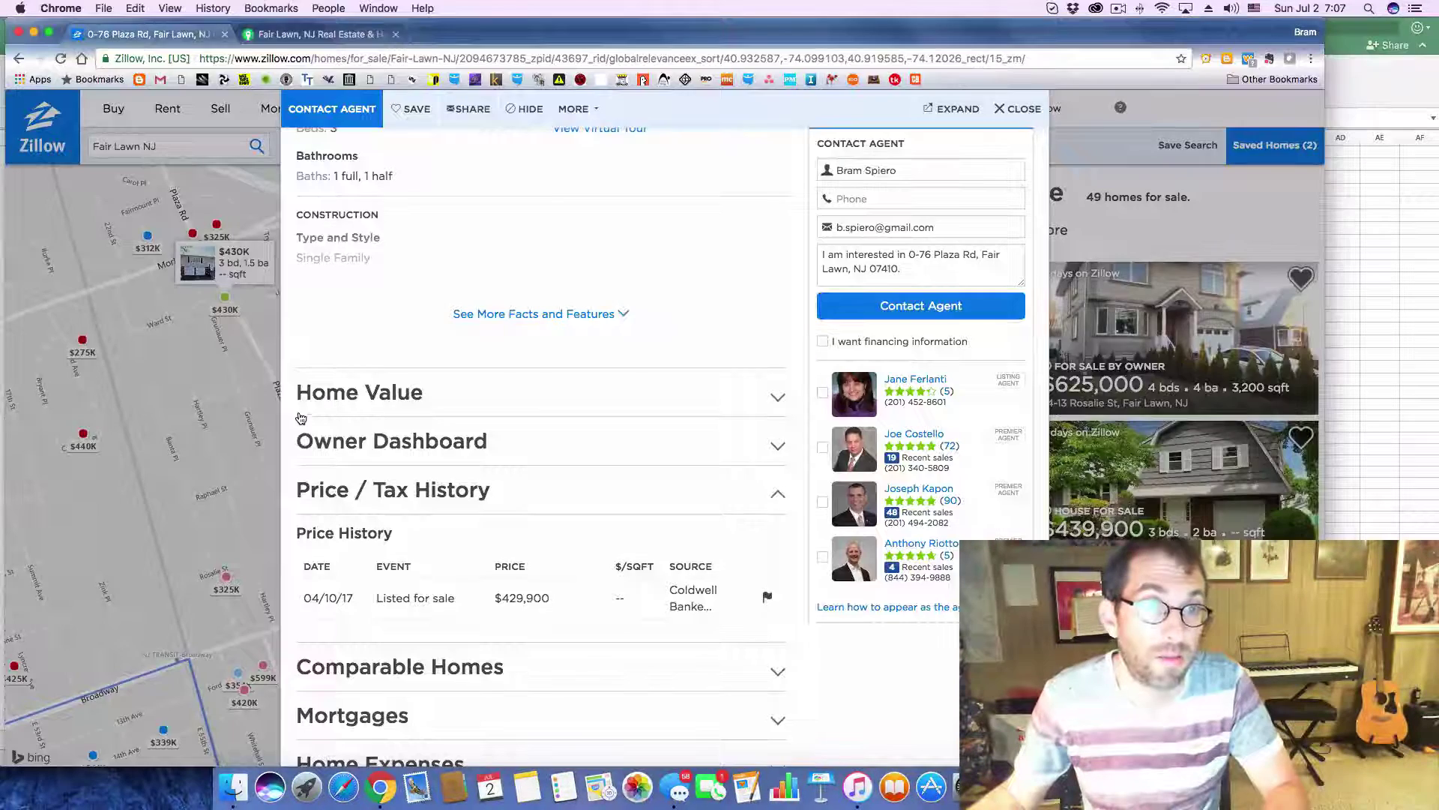
key(super+Tab)
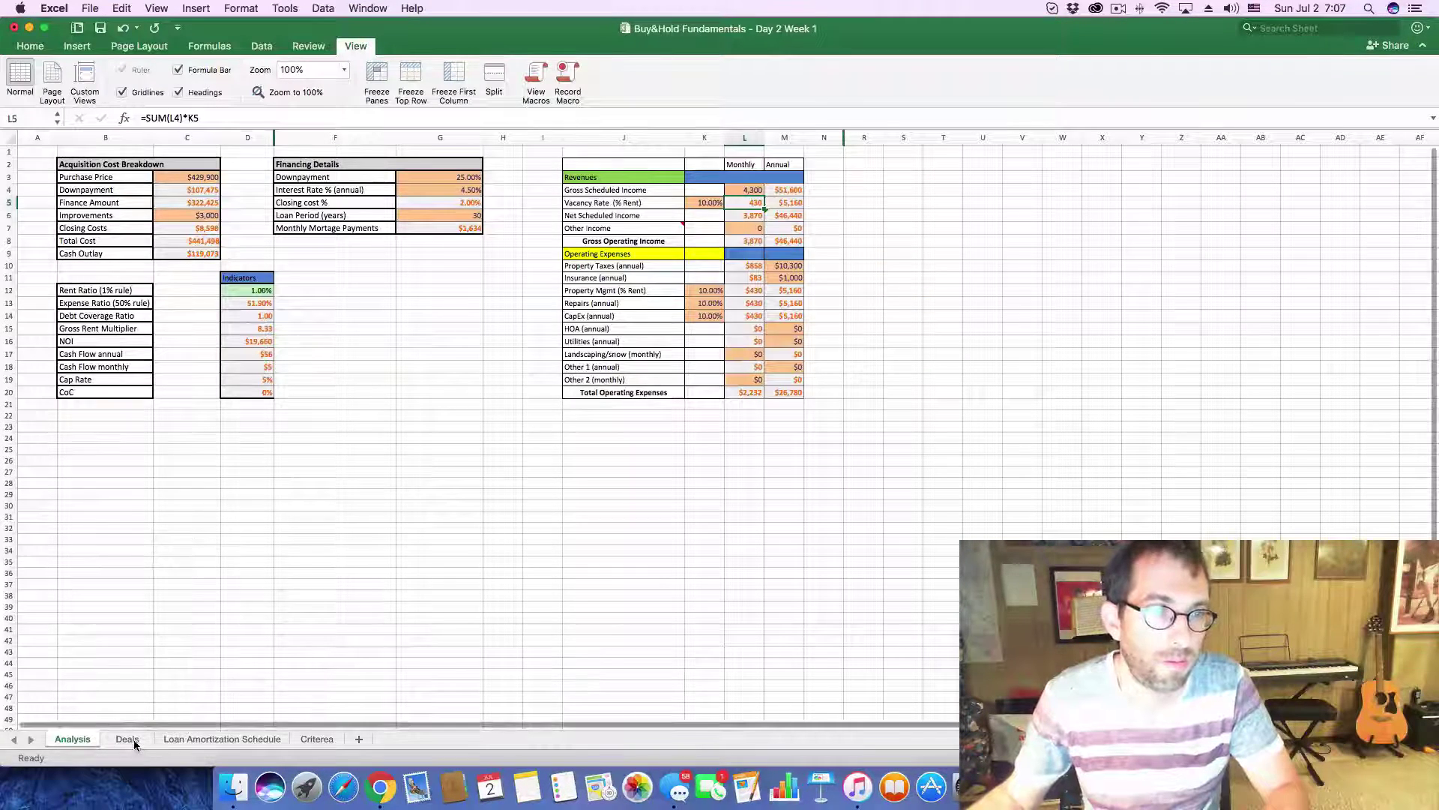
click(127, 739)
click(408, 422)
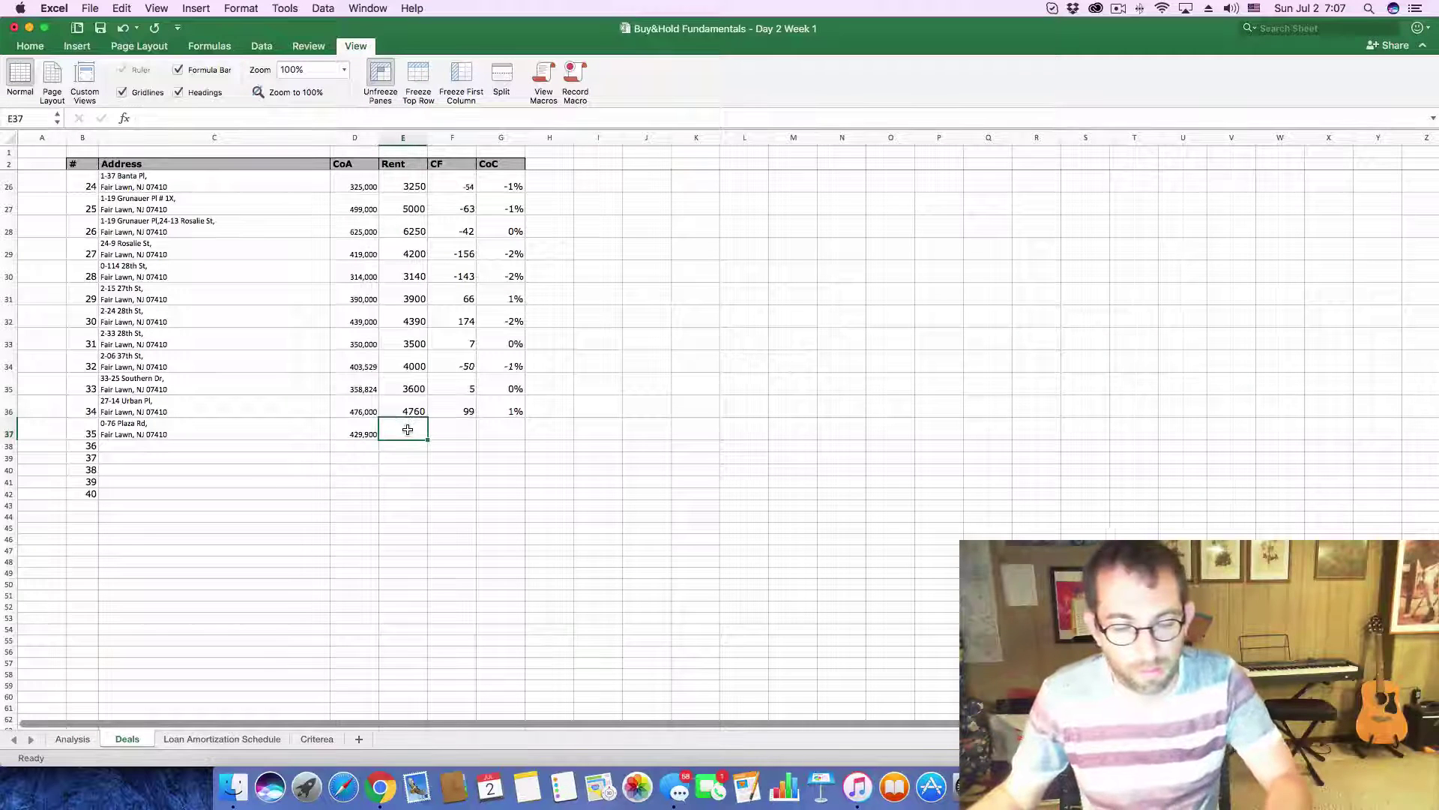
text(42)
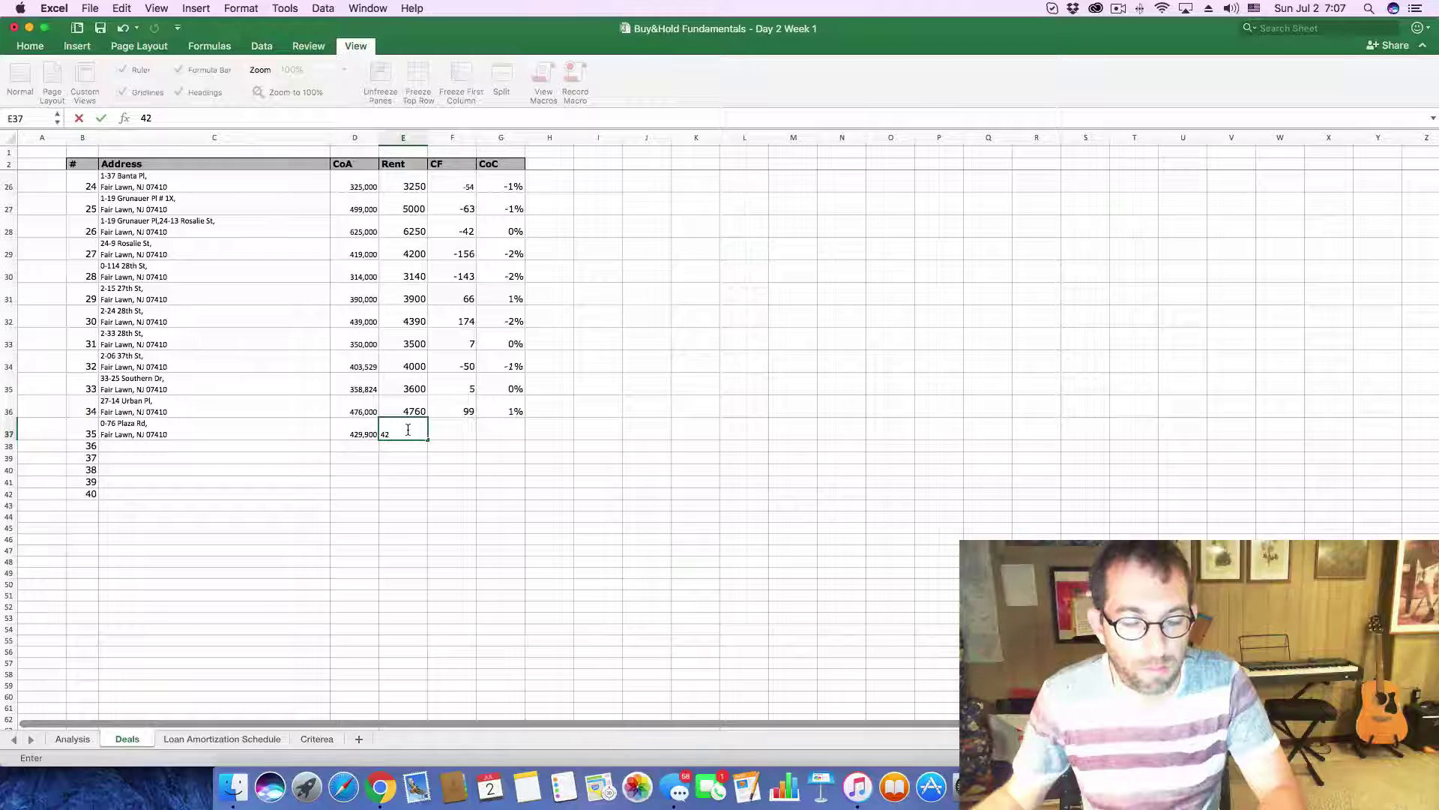
text(90)
click(464, 434)
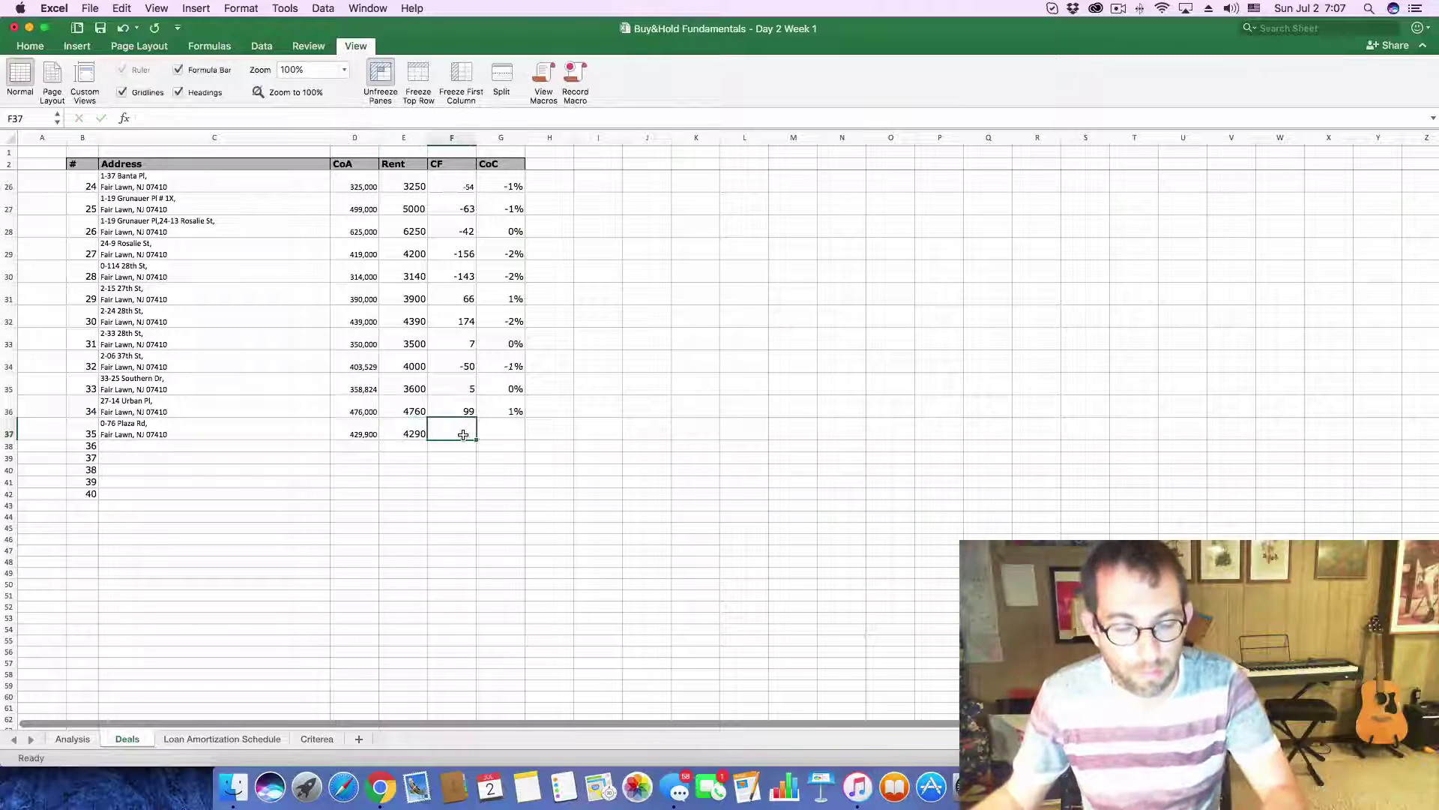
text(5)
click(499, 430)
text(0)
key(Return)
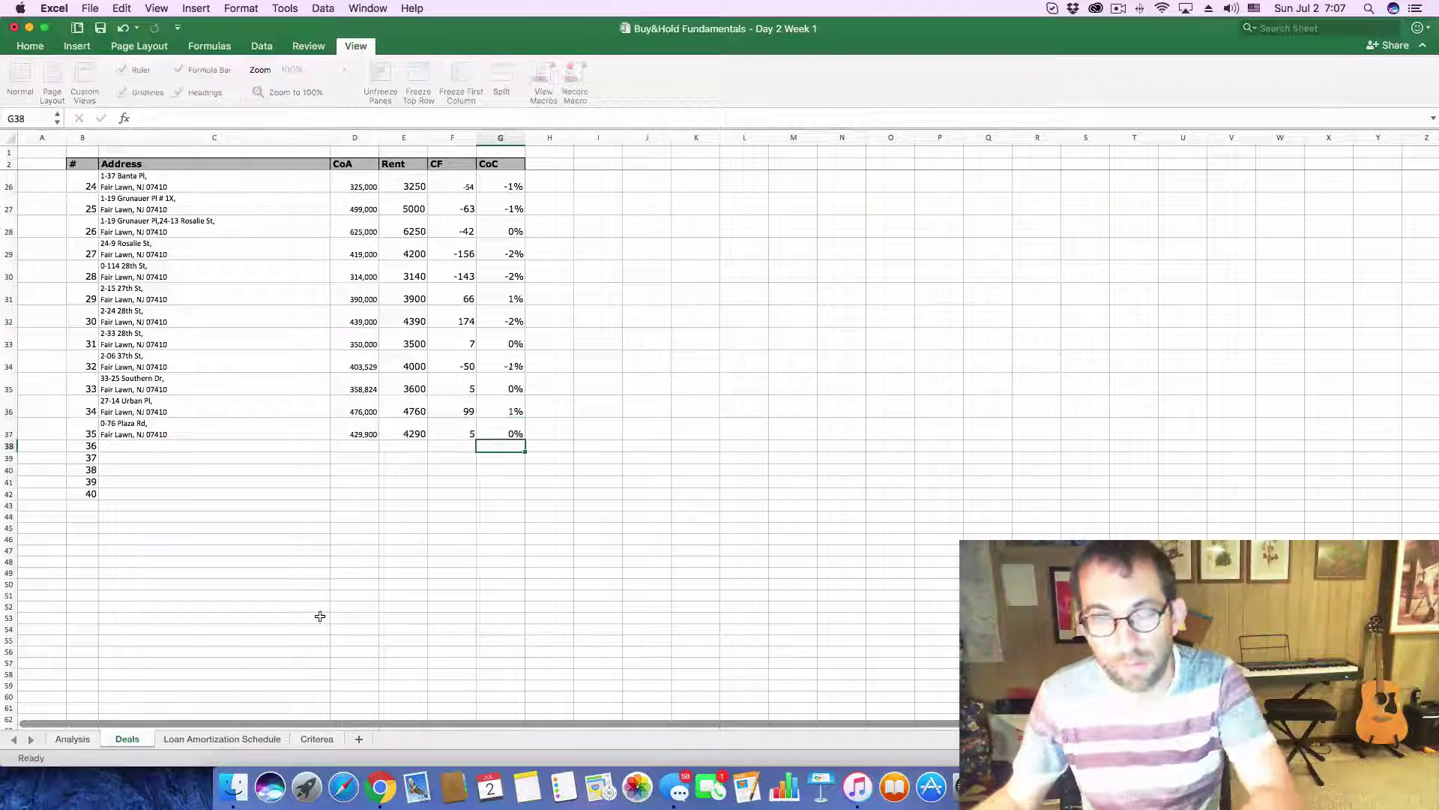
key(super+Tab)
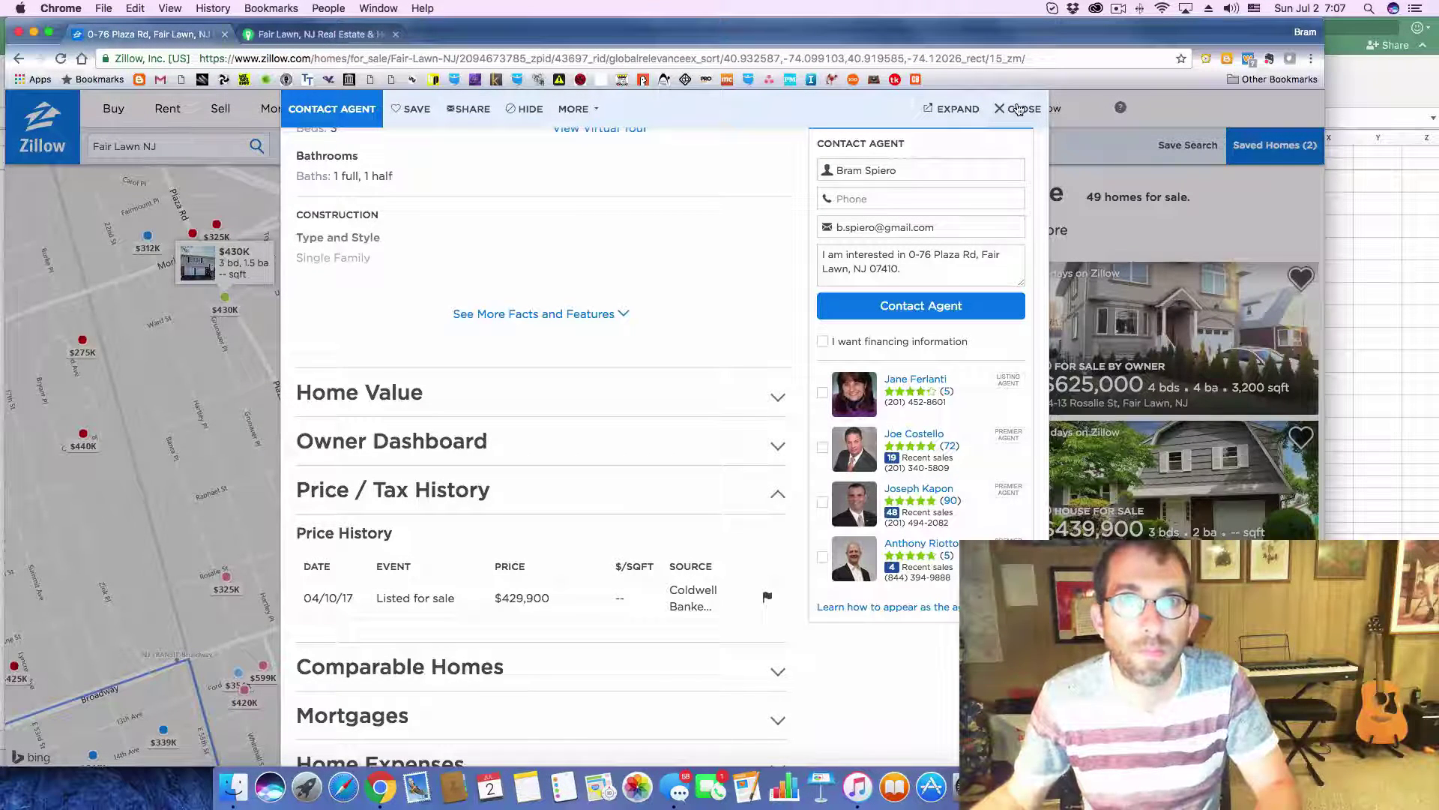
click(1018, 111)
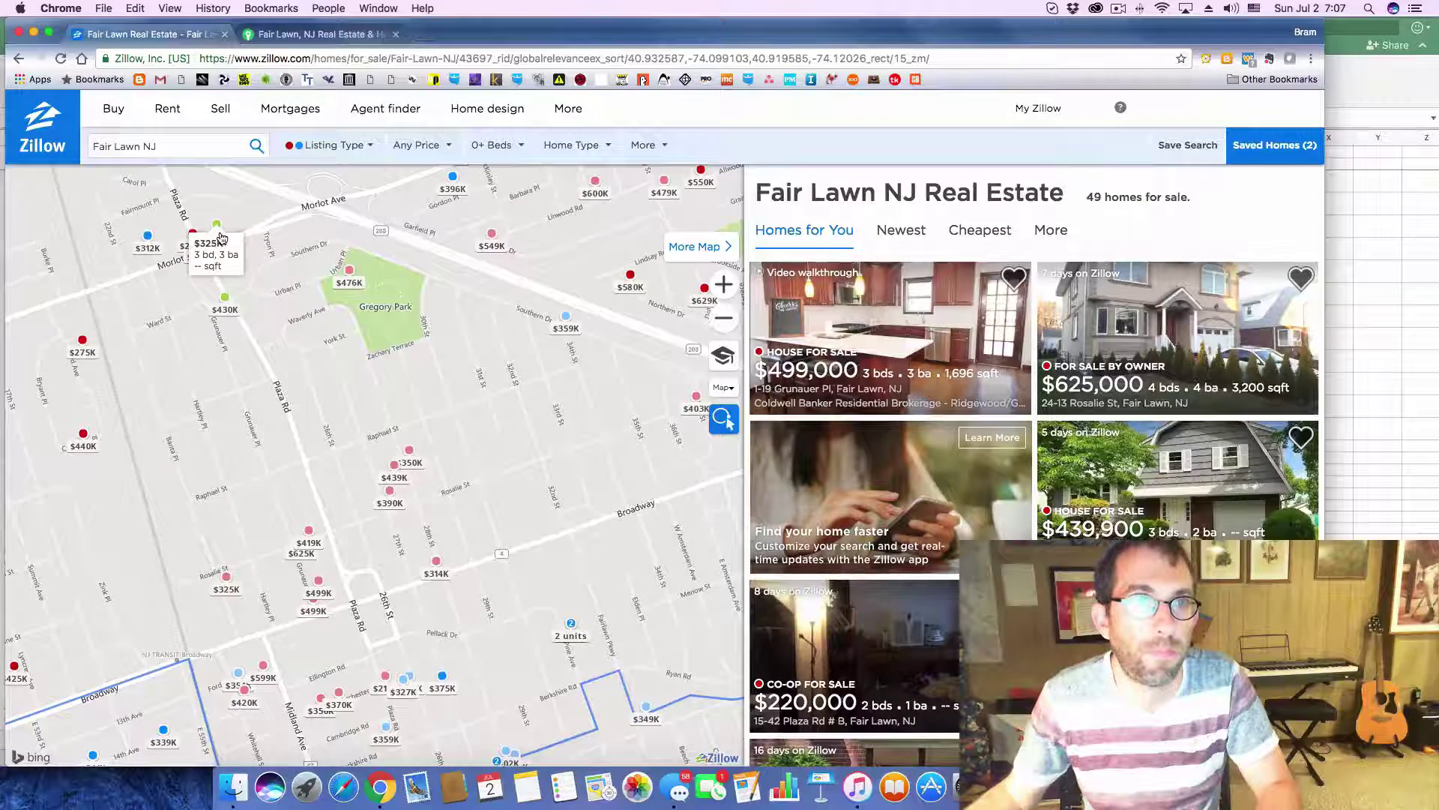
click(221, 237)
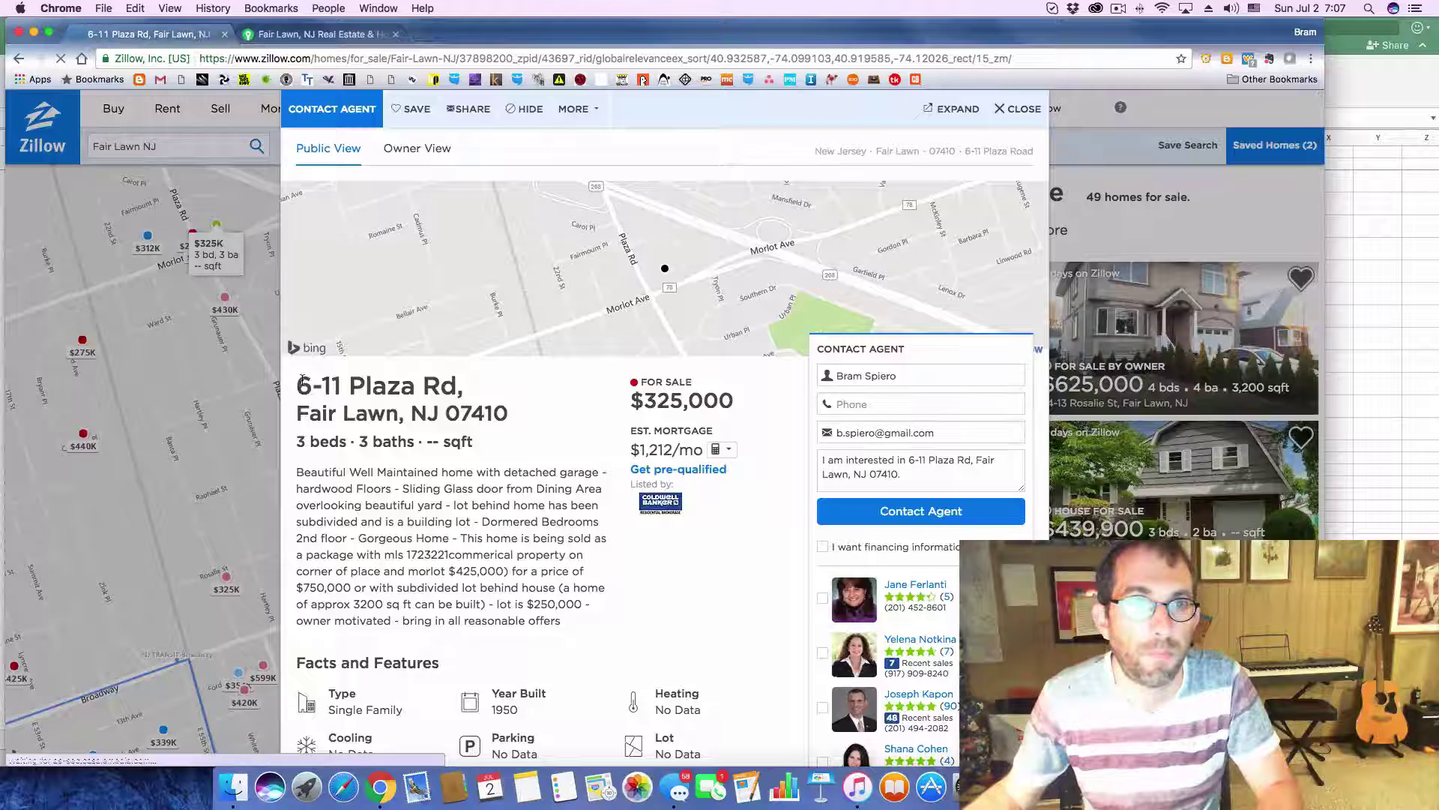
drag(301, 380, 532, 414)
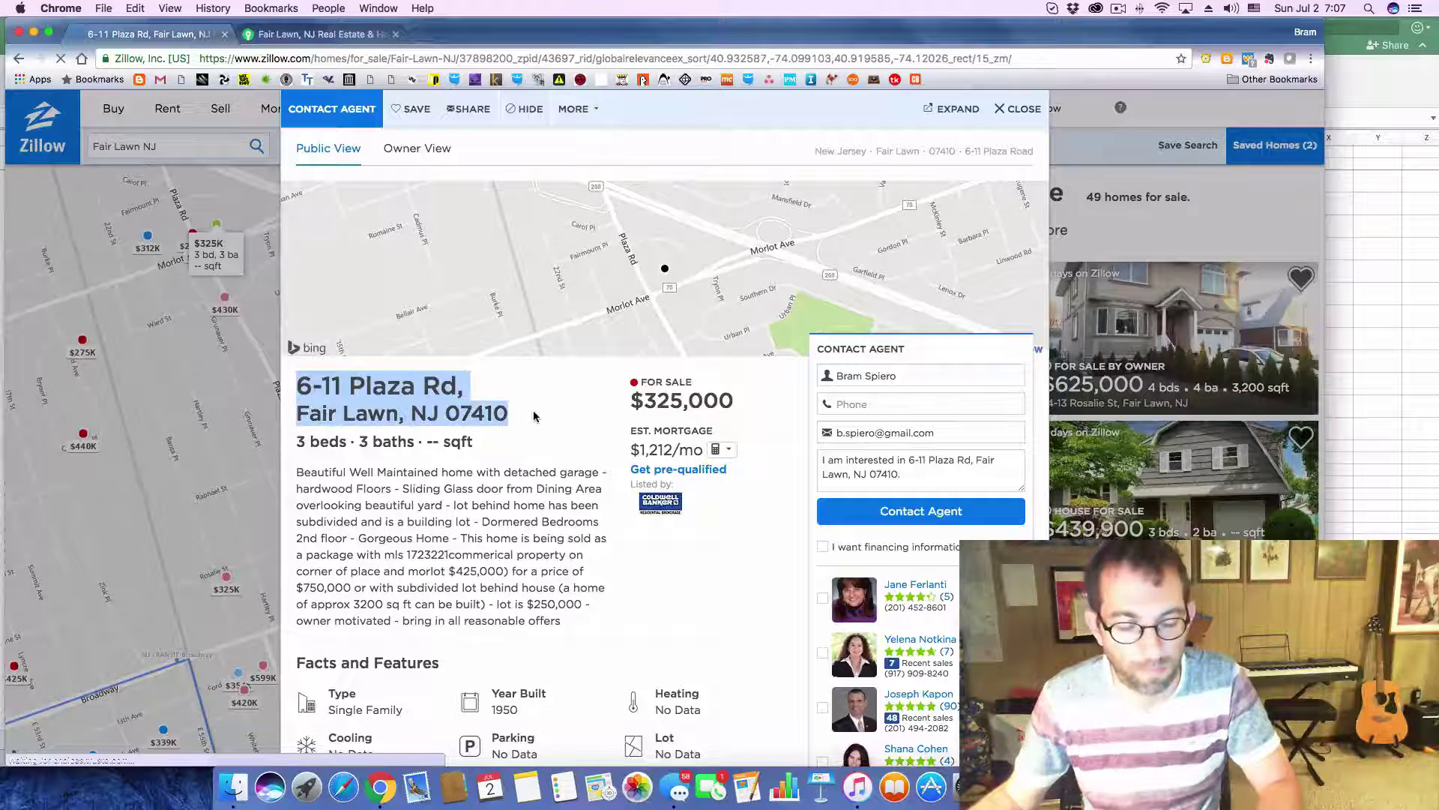
key(super+Tab)
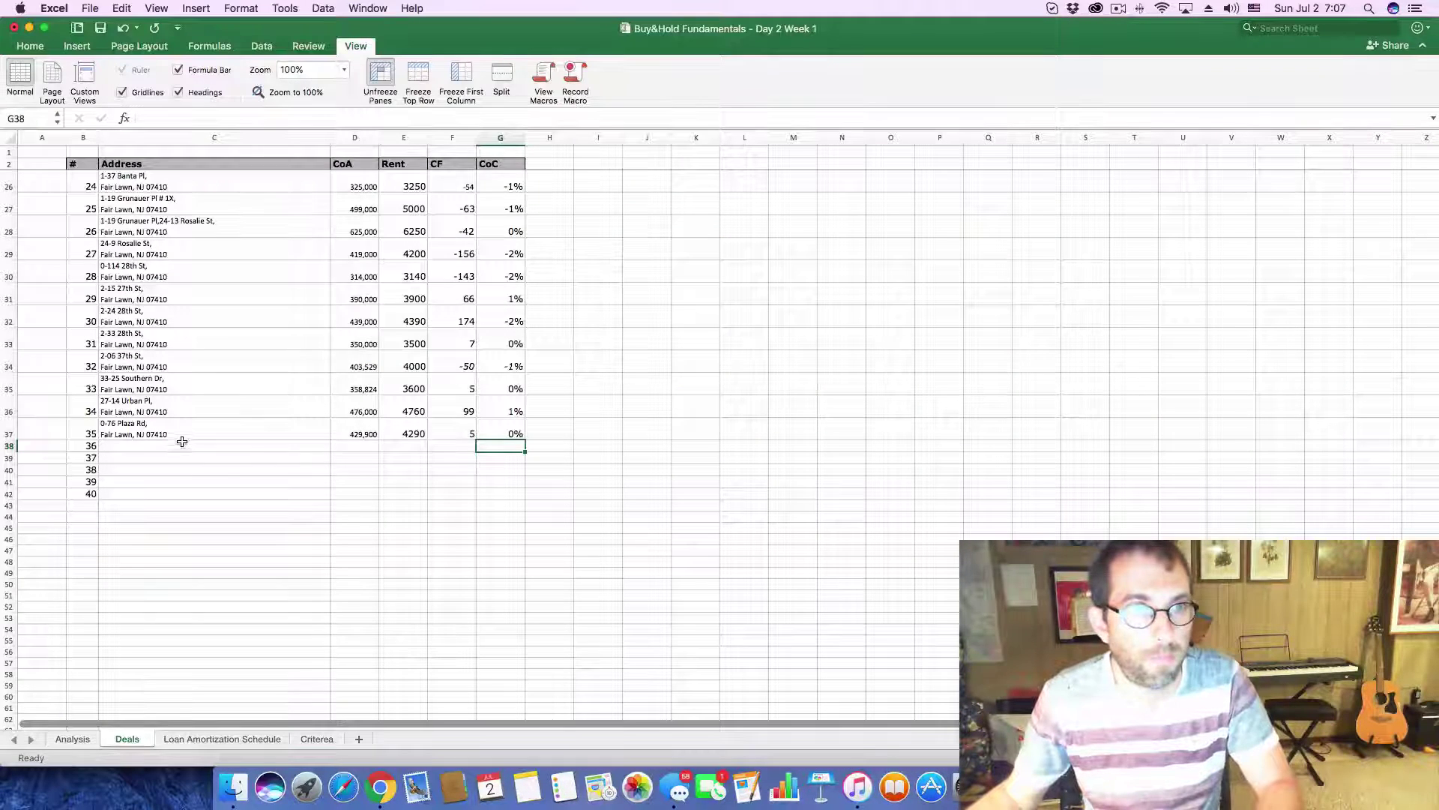
click(172, 442)
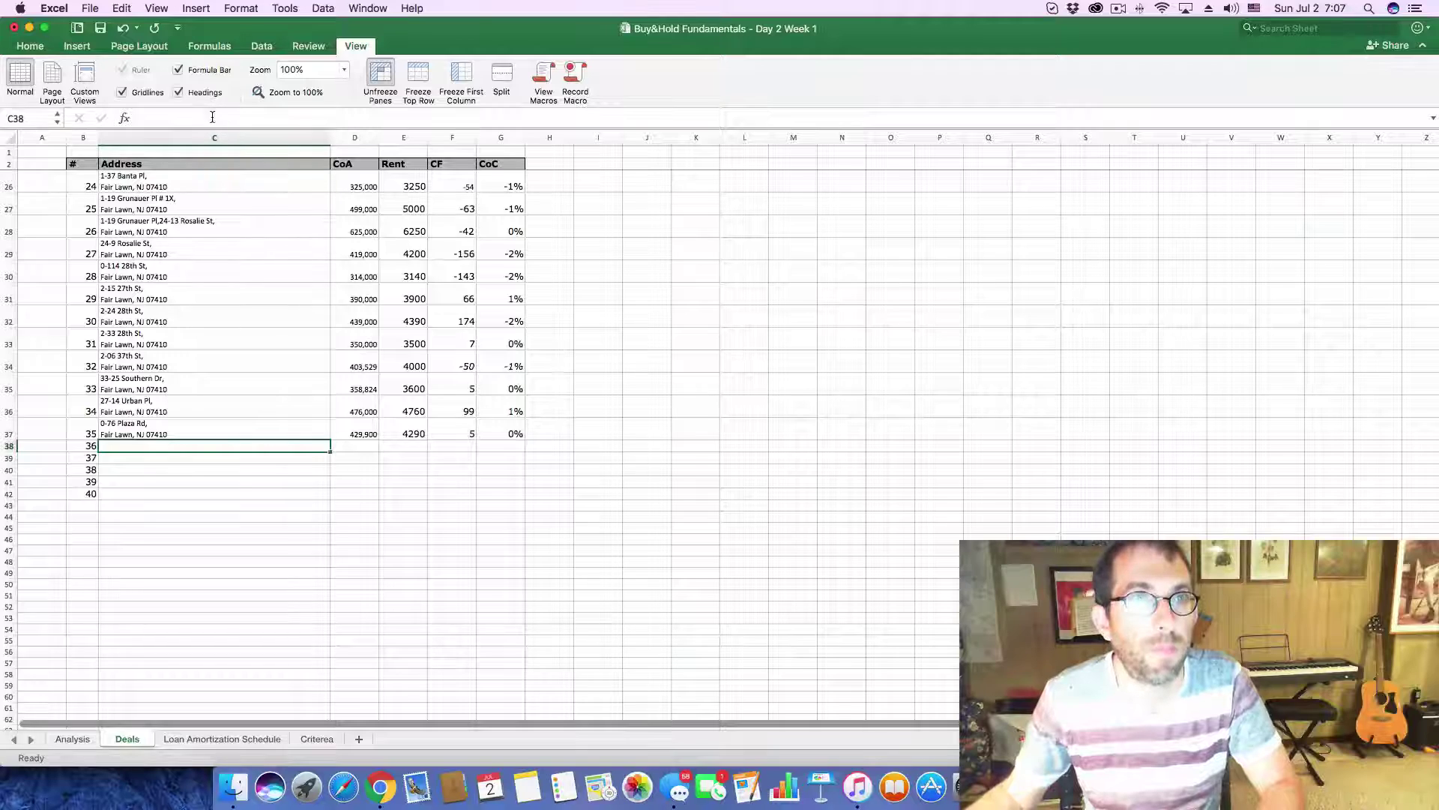
key(super+v)
key(Return)
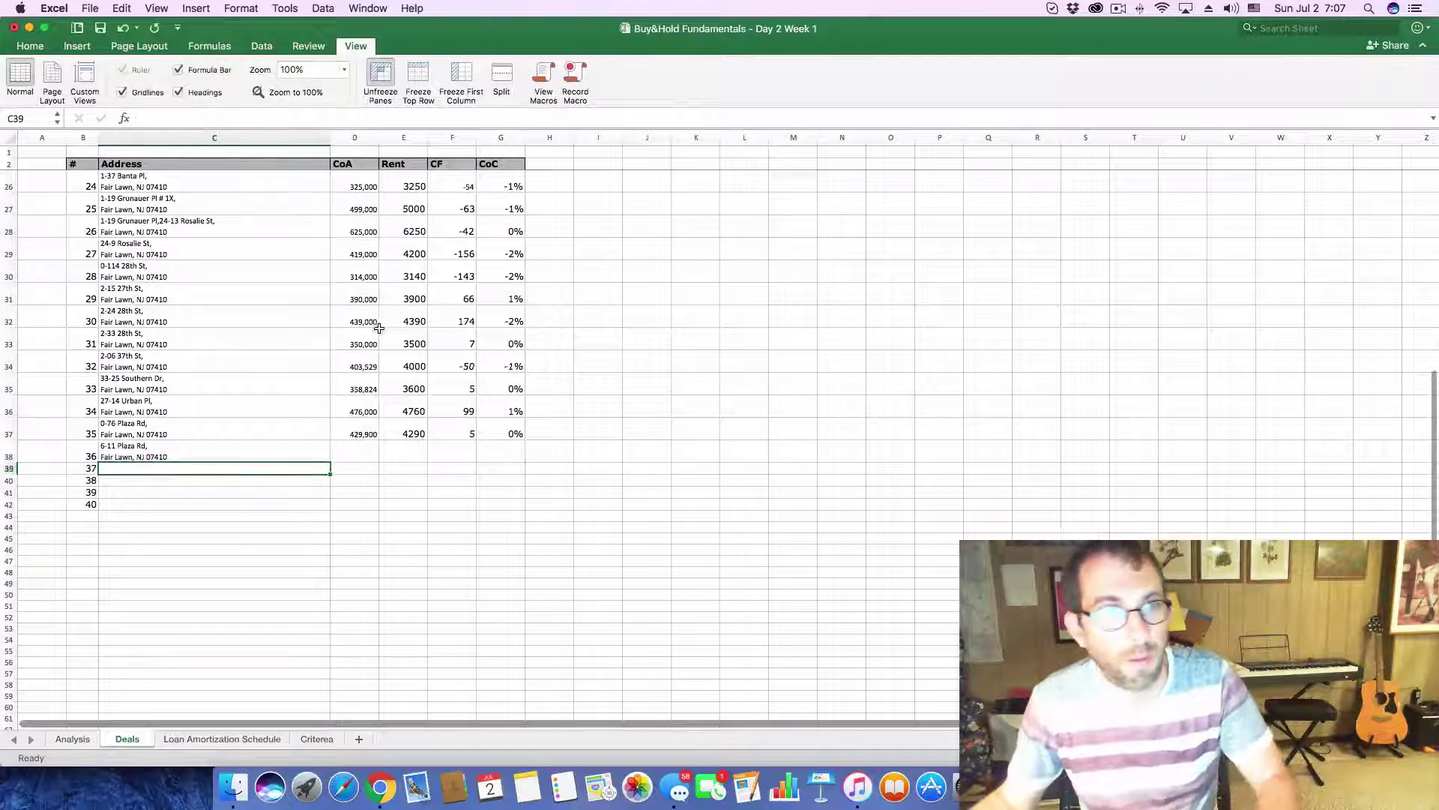
- Copy the $325,000 listing price from Zillow into the D38 CoA cell
key(super+Tab)
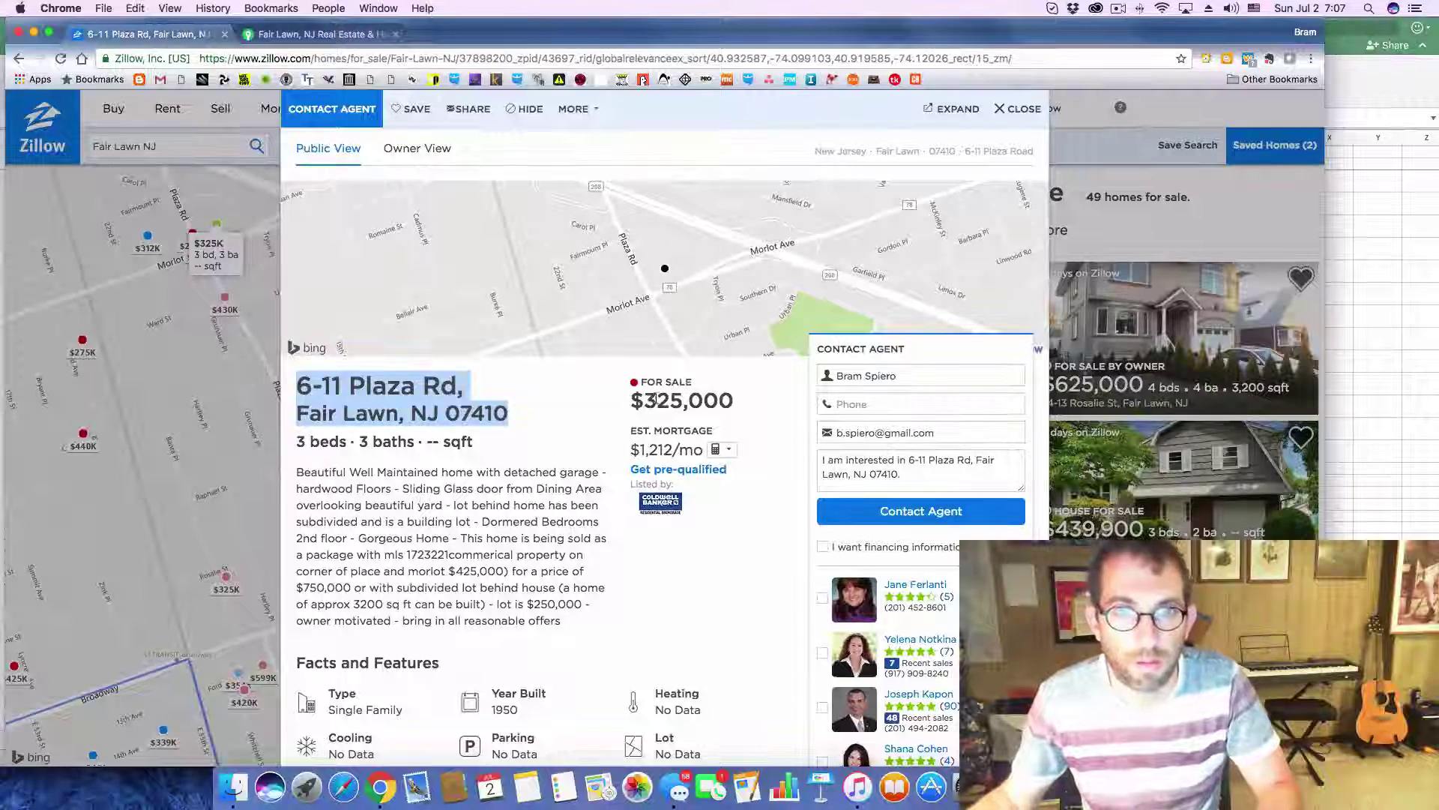
drag(657, 400, 742, 403)
key(super+c)
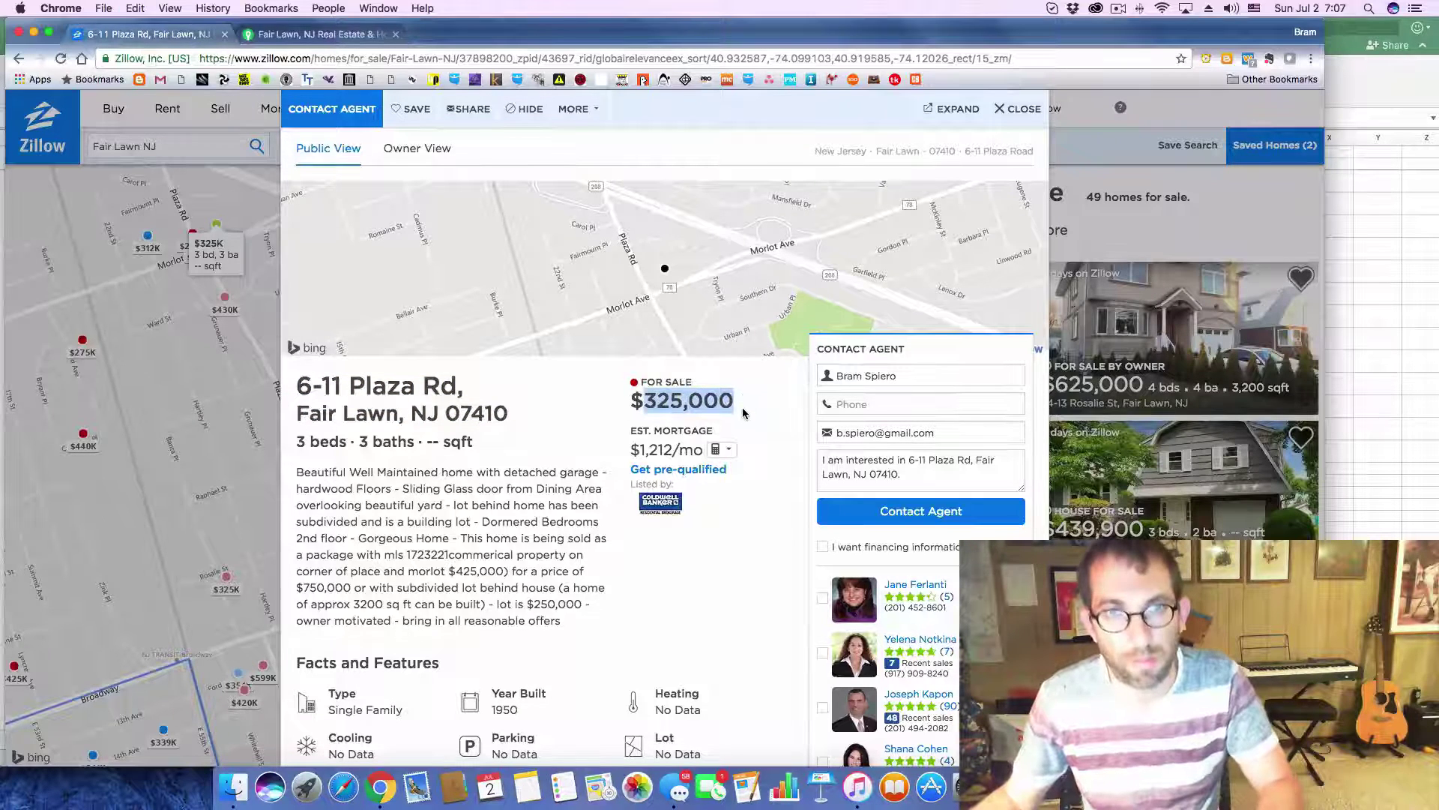
key(super+Tab)
click(345, 452)
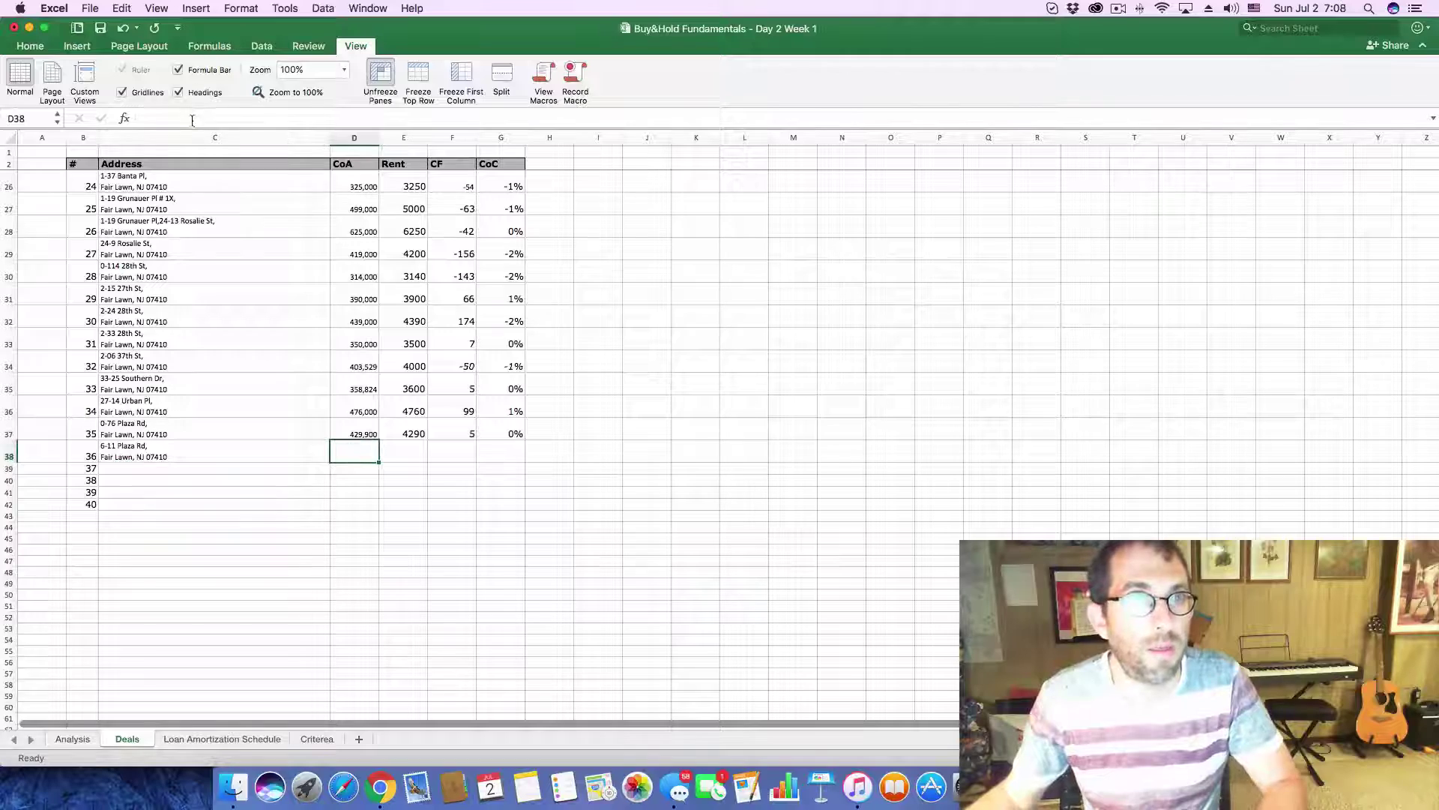
key(super+v)
key(super+Tab)
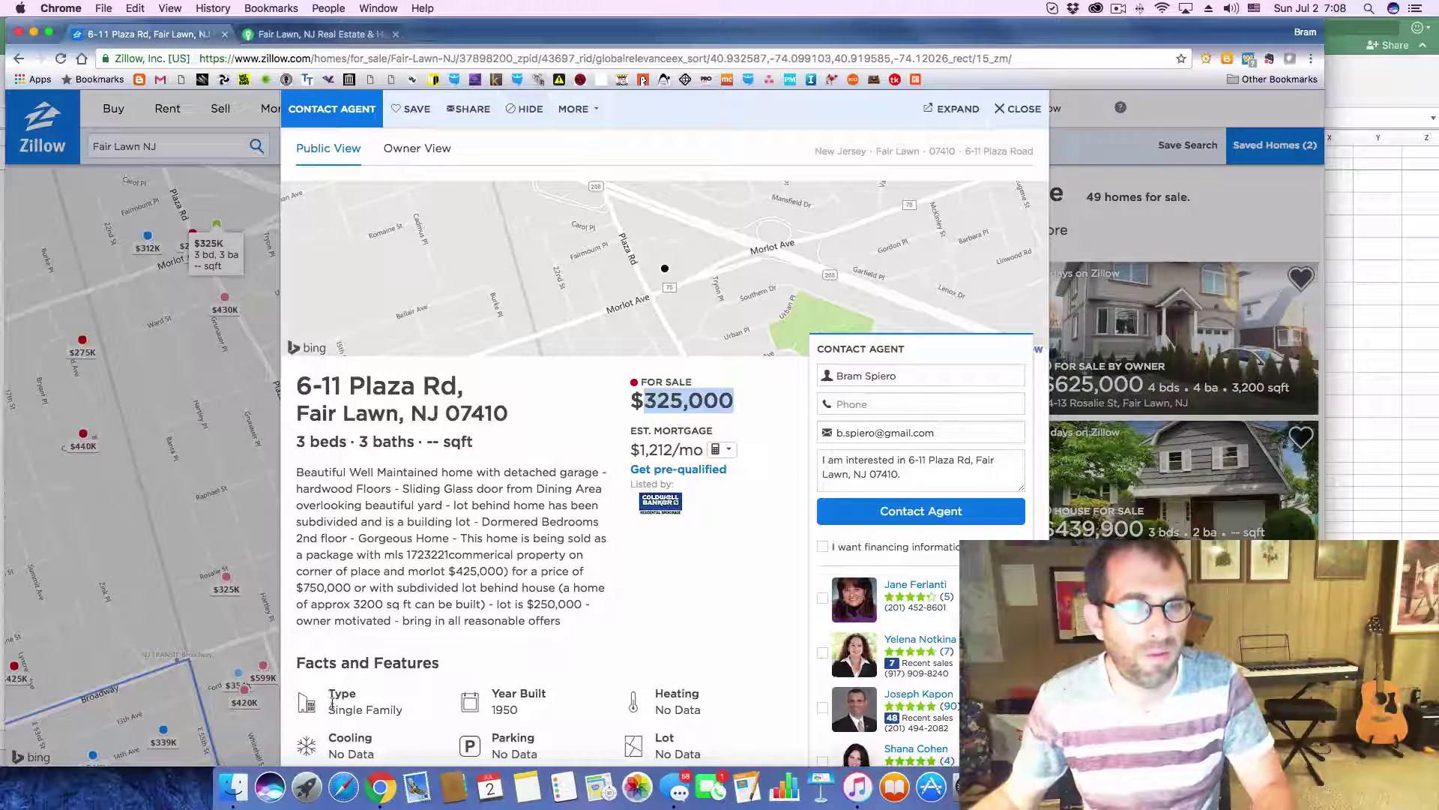
key(super+Tab)
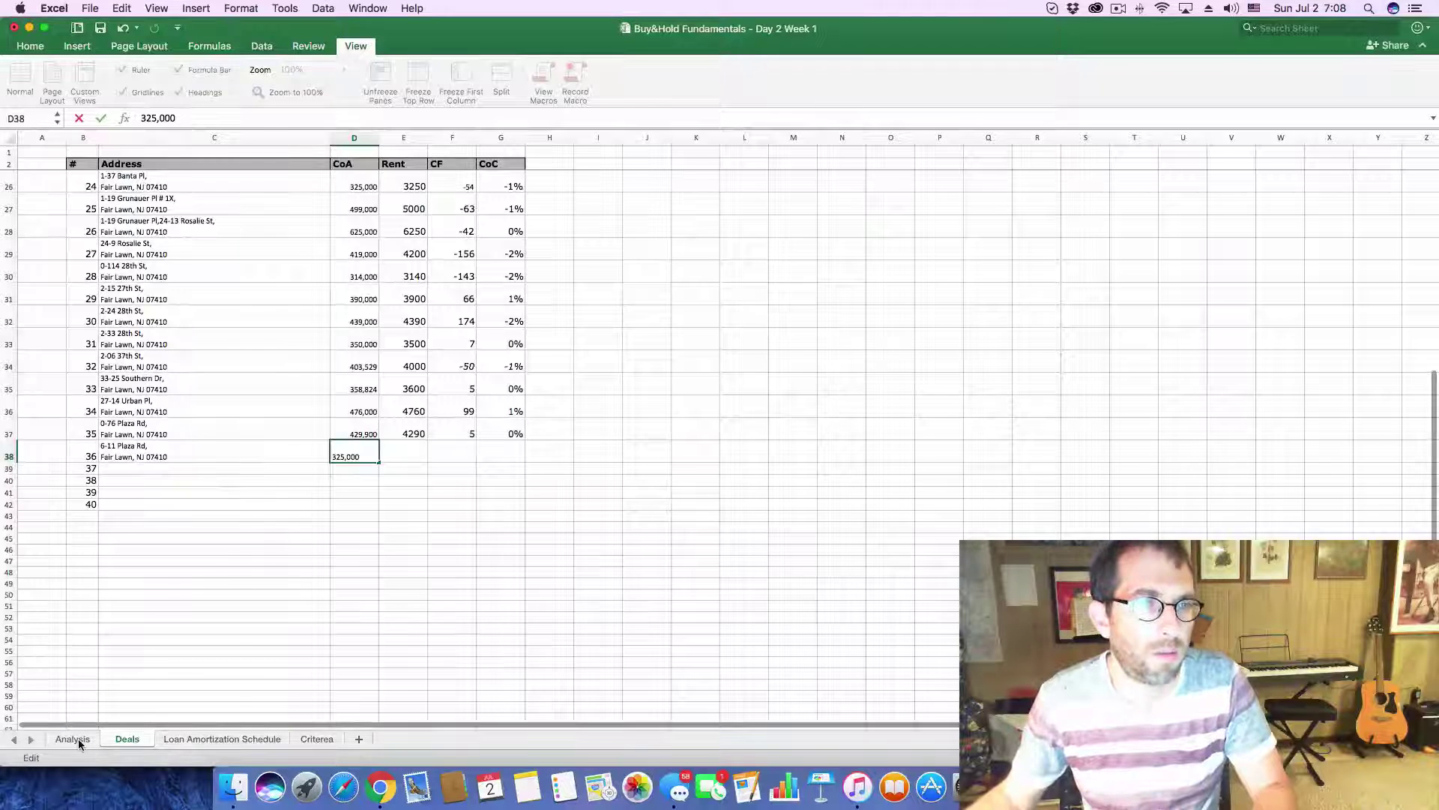
- Replace the Analysis sheet's purchase price in C3 with 325,000
click(72, 738)
click(198, 177)
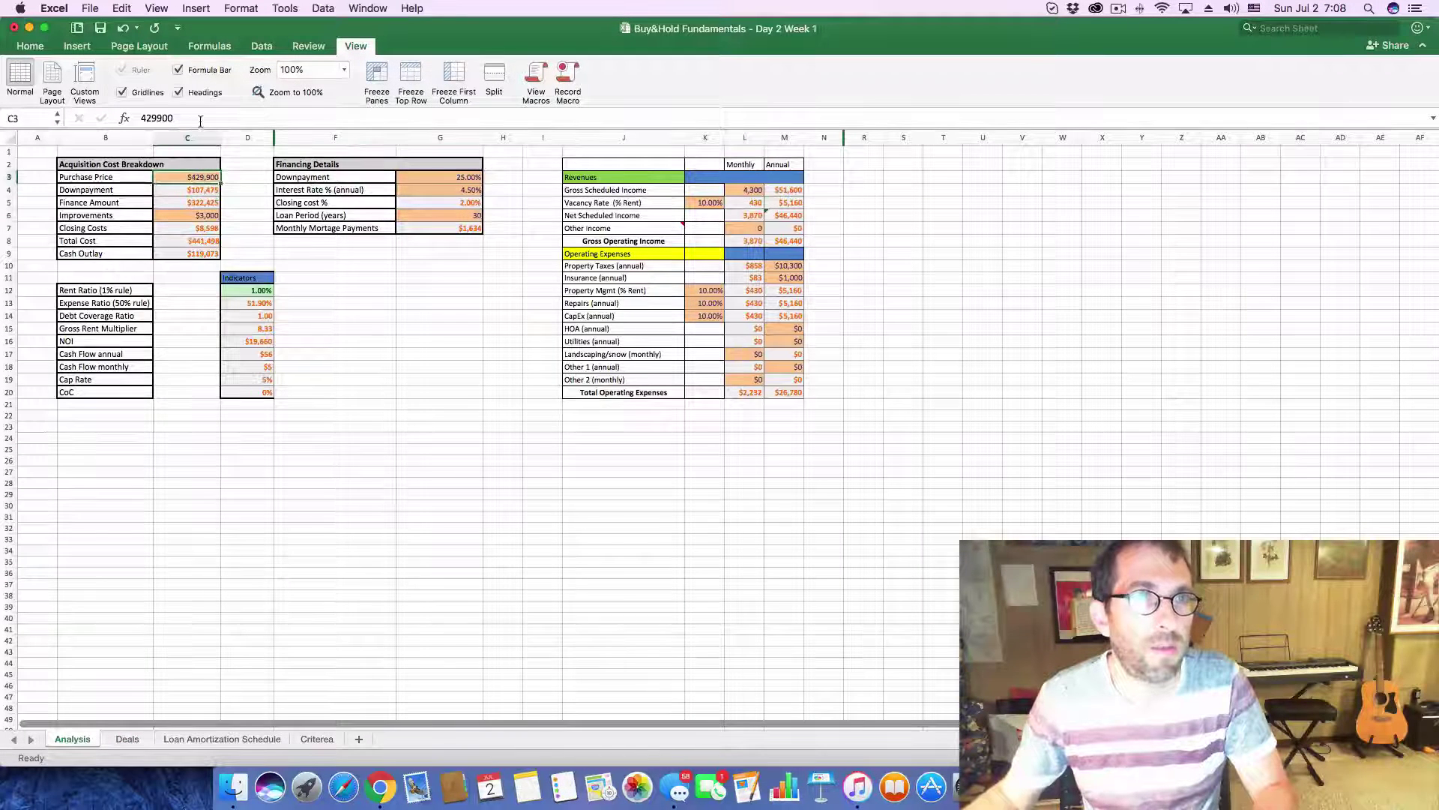
drag(200, 117, 106, 120)
key(super+v)
key(Return)
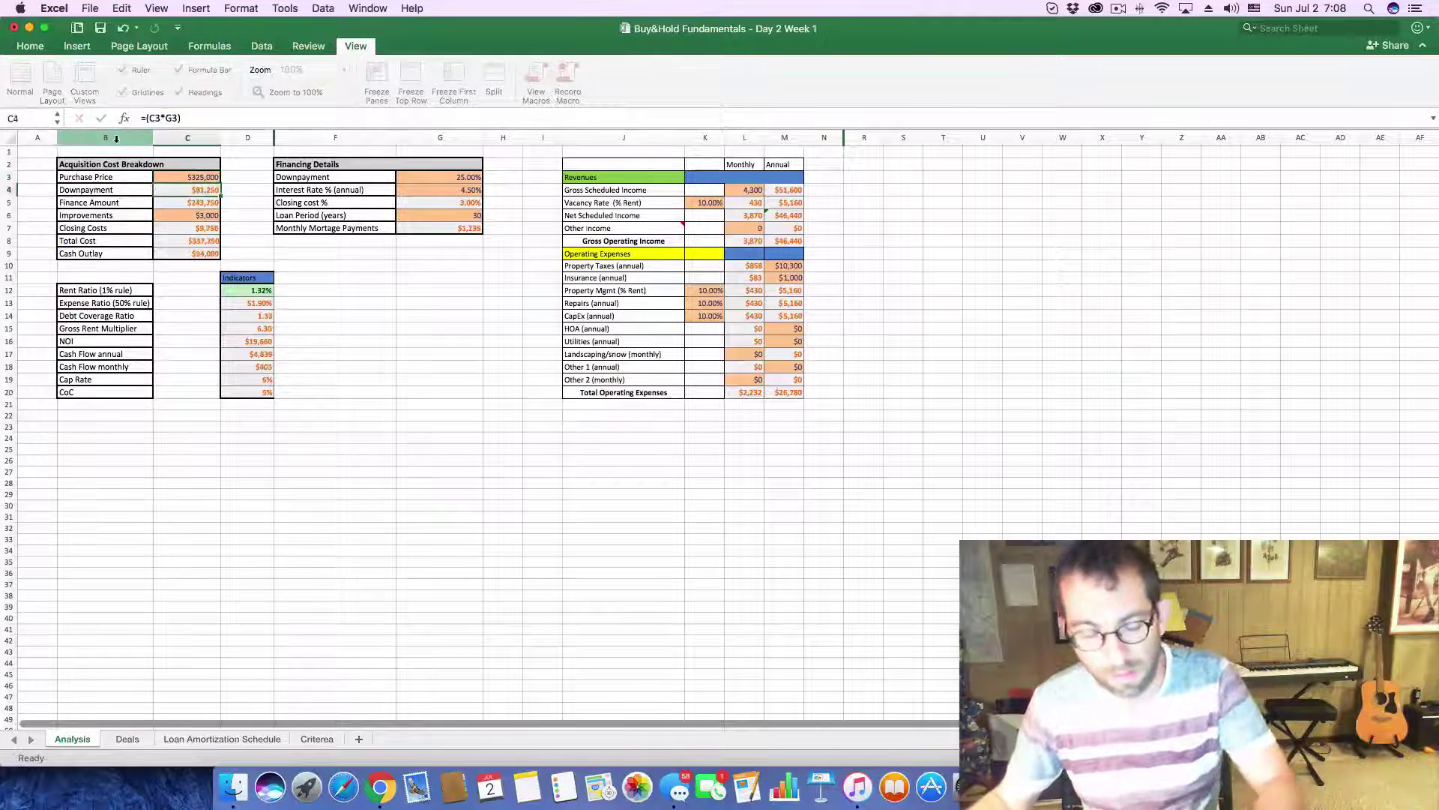
- Check Zillow's tax history, then enter $8,750 annual property taxes and 3,250 monthly rent
key(super+Tab)
scroll(719, 622, down, 8)
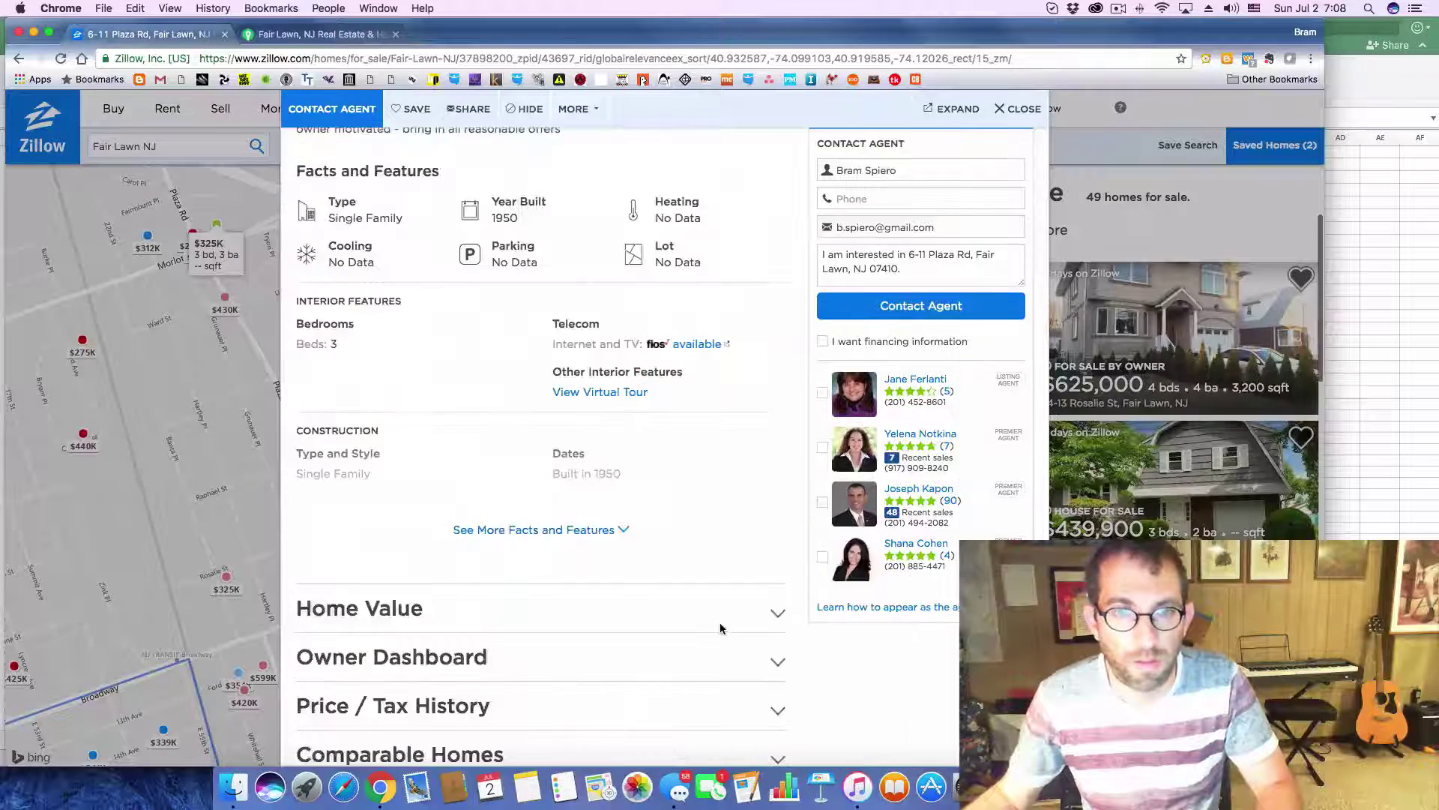
click(780, 587)
scroll(604, 593, down, 7)
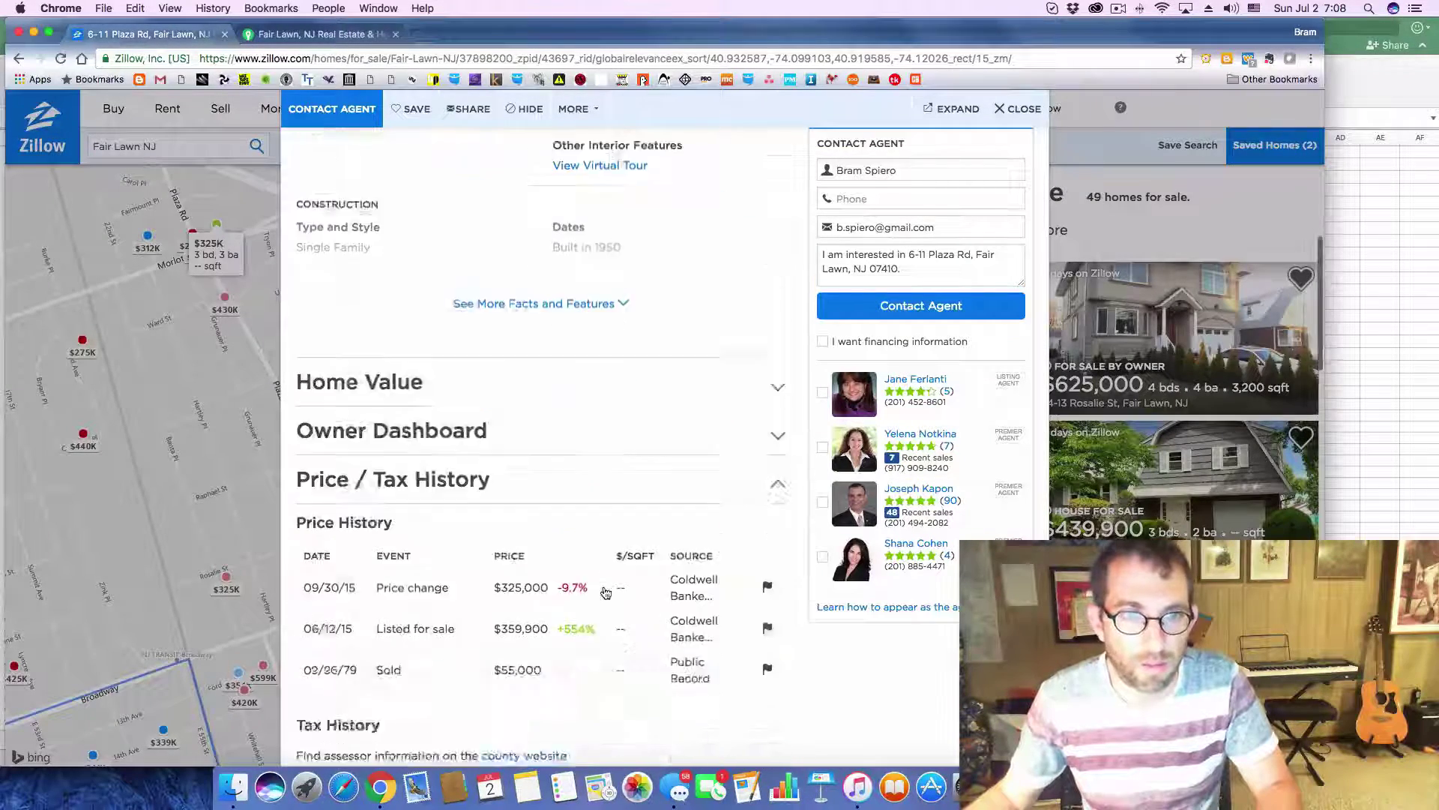
key(super+Tab)
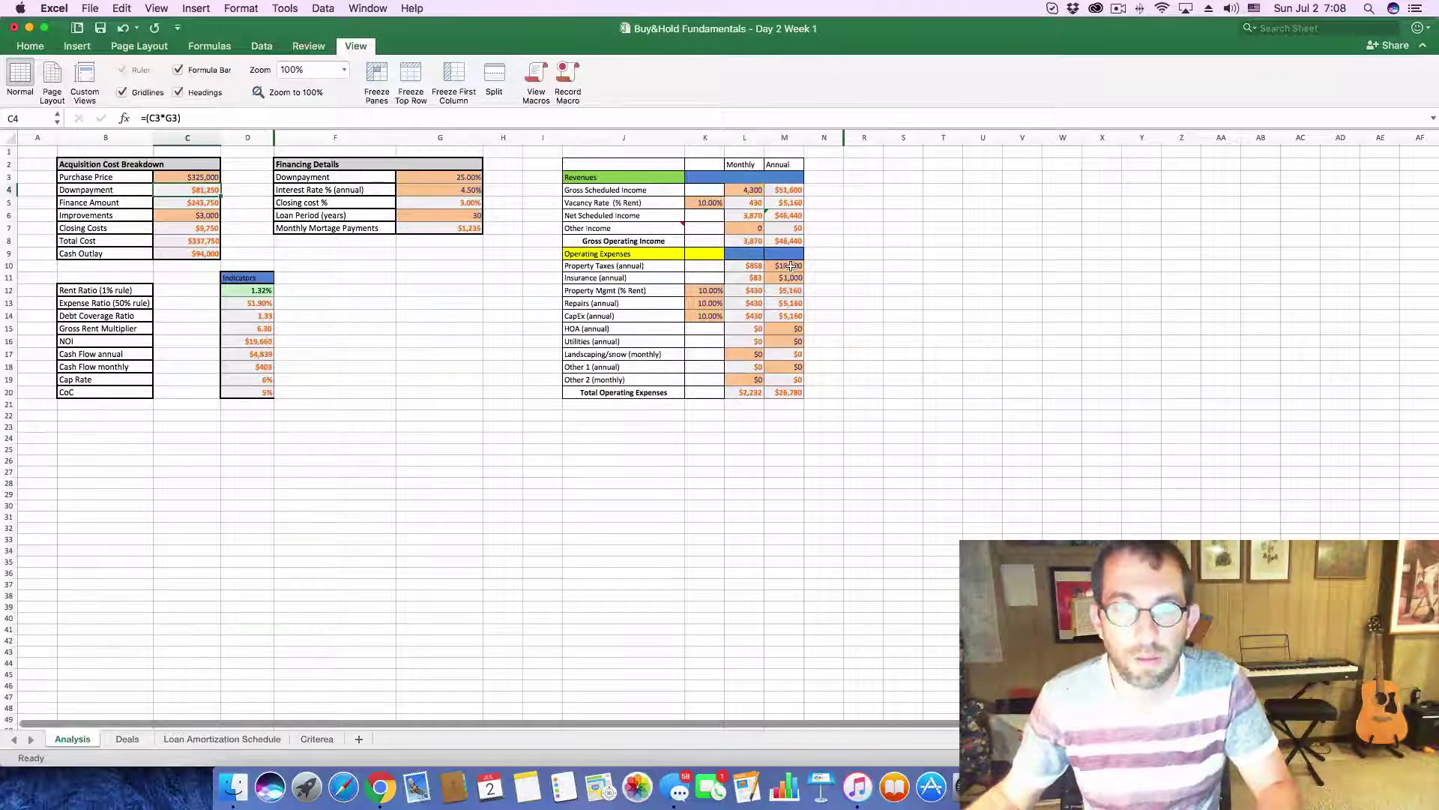
click(791, 266)
text(8750)
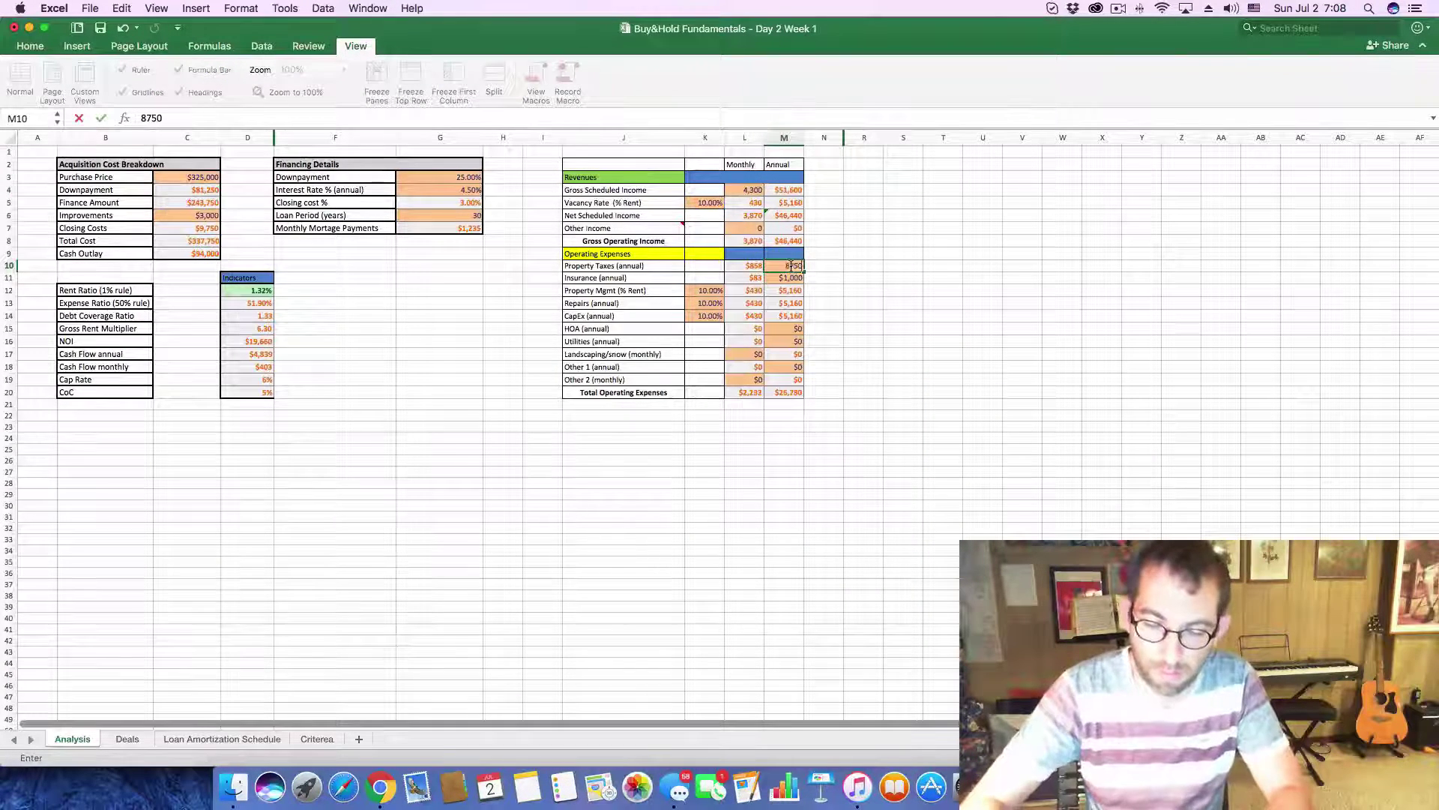
key(Return)
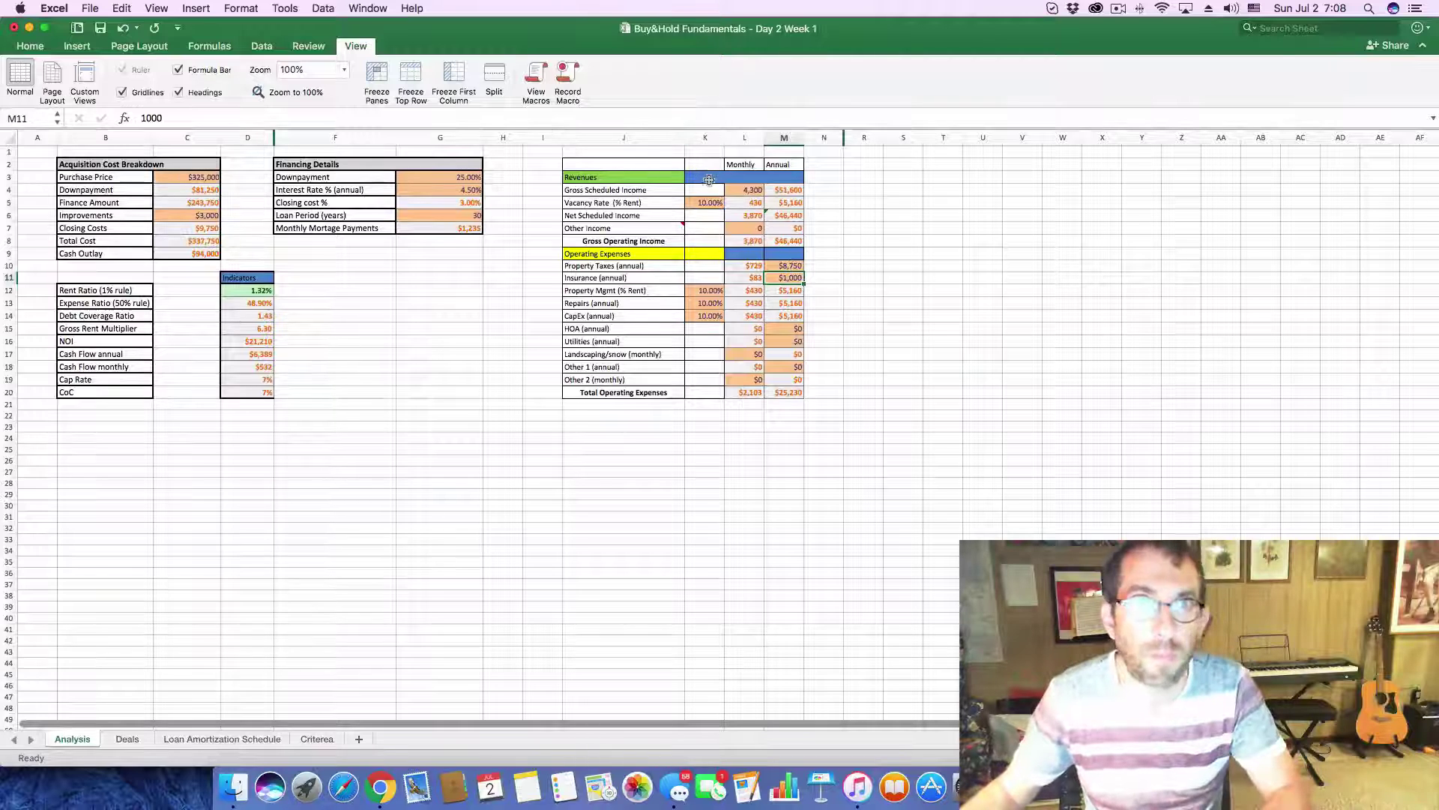
click(746, 192)
text(3,2)
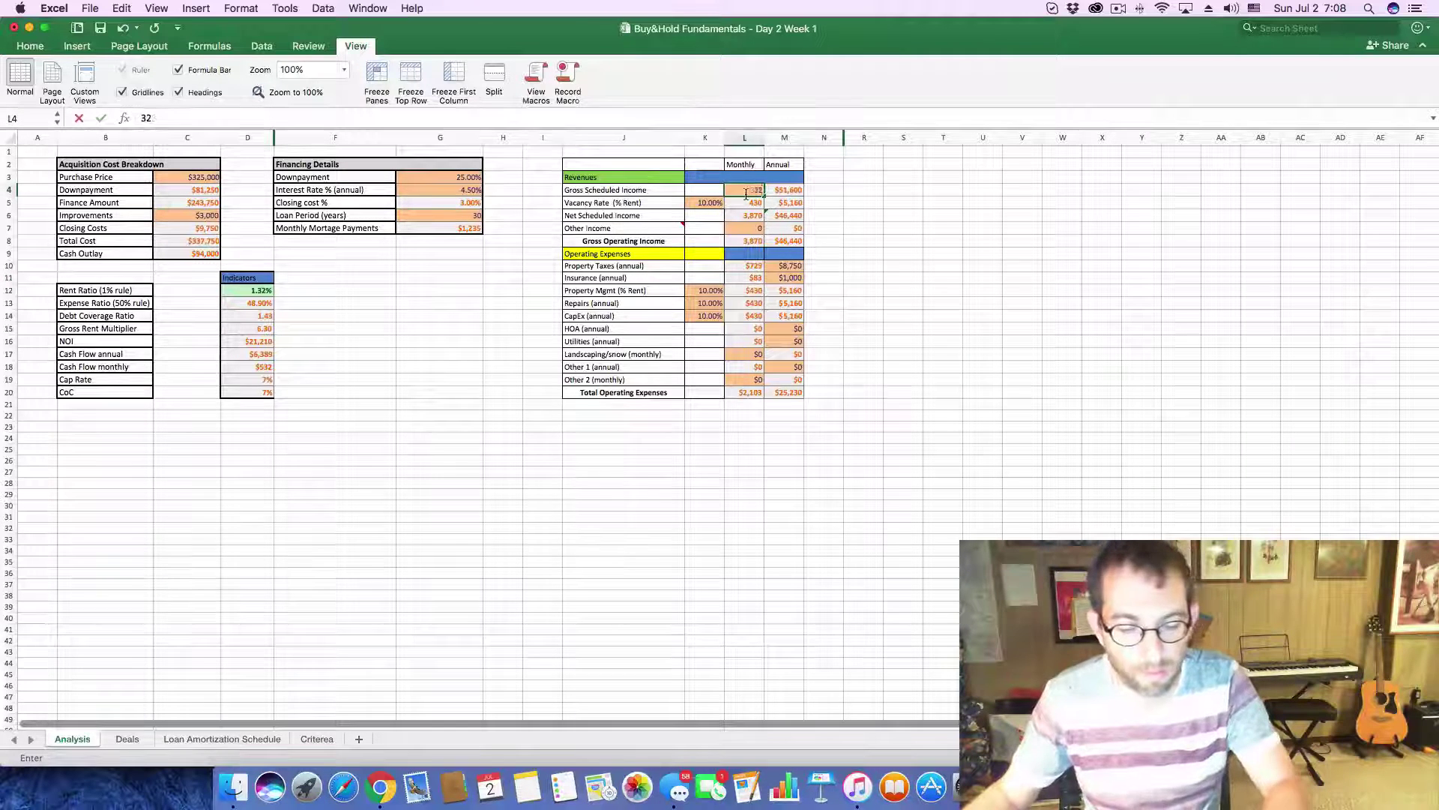
text(50)
key(Return)
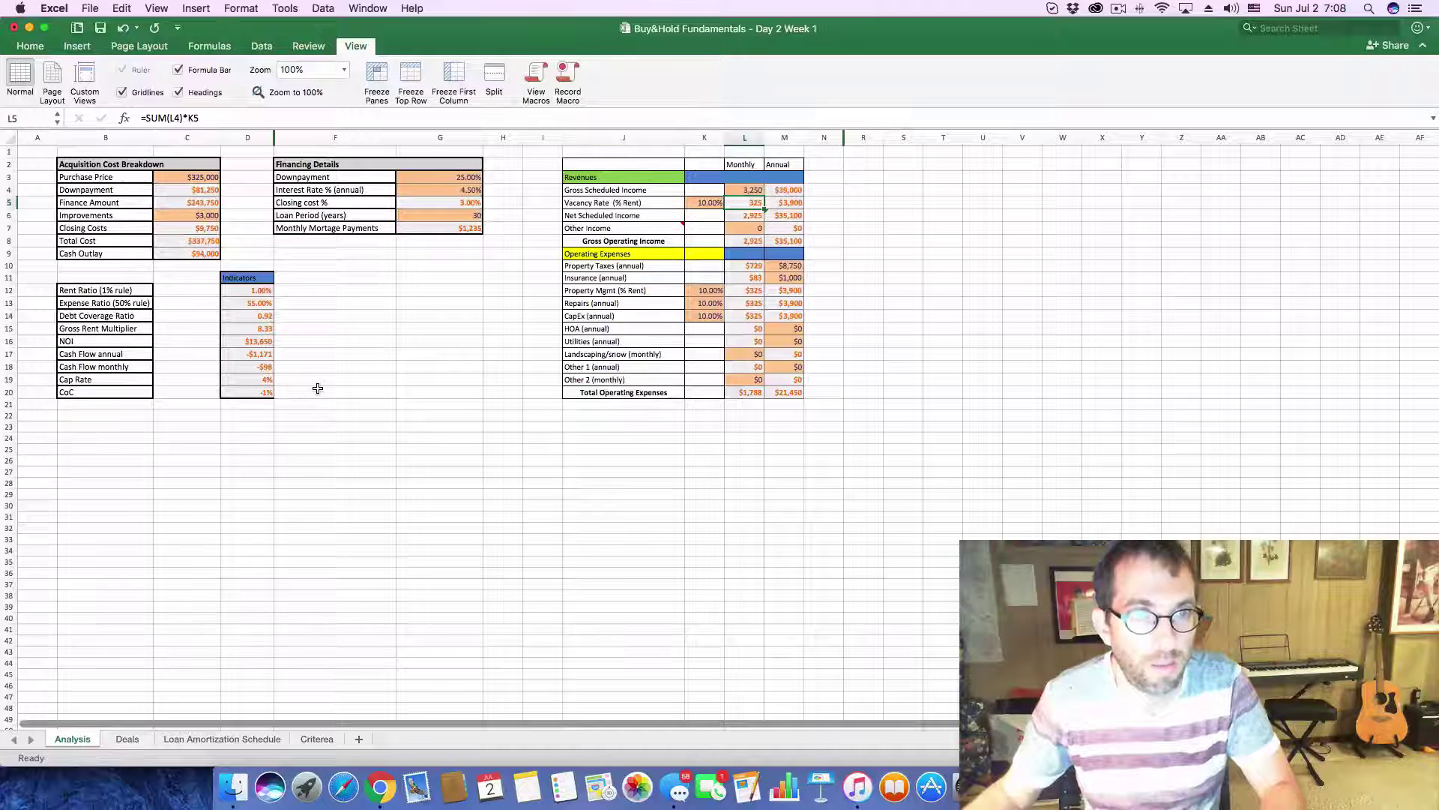
- On the Deals sheet, enter 3250 in E38, -98 in F38 and -.01 in G38
click(129, 740)
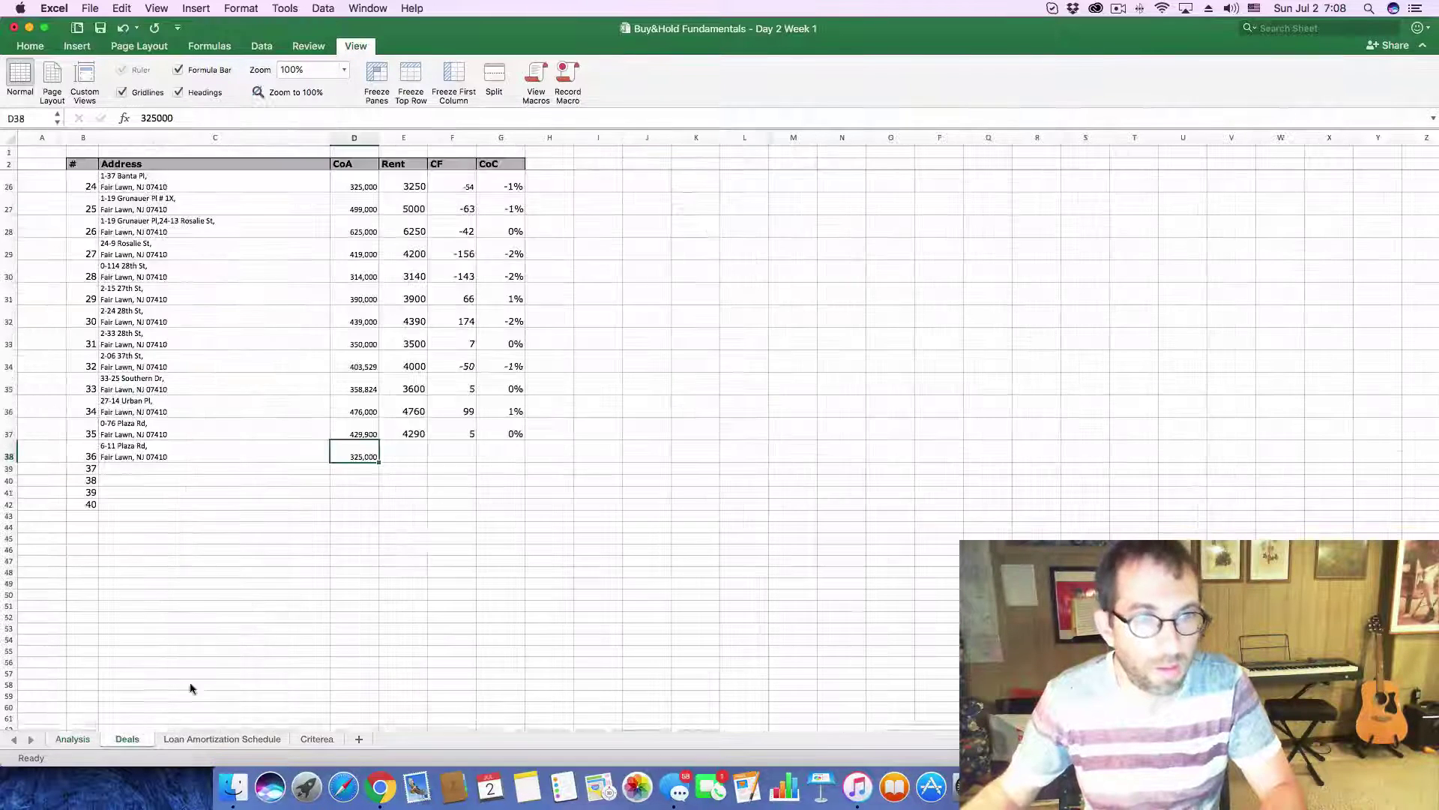
click(415, 459)
text(32)
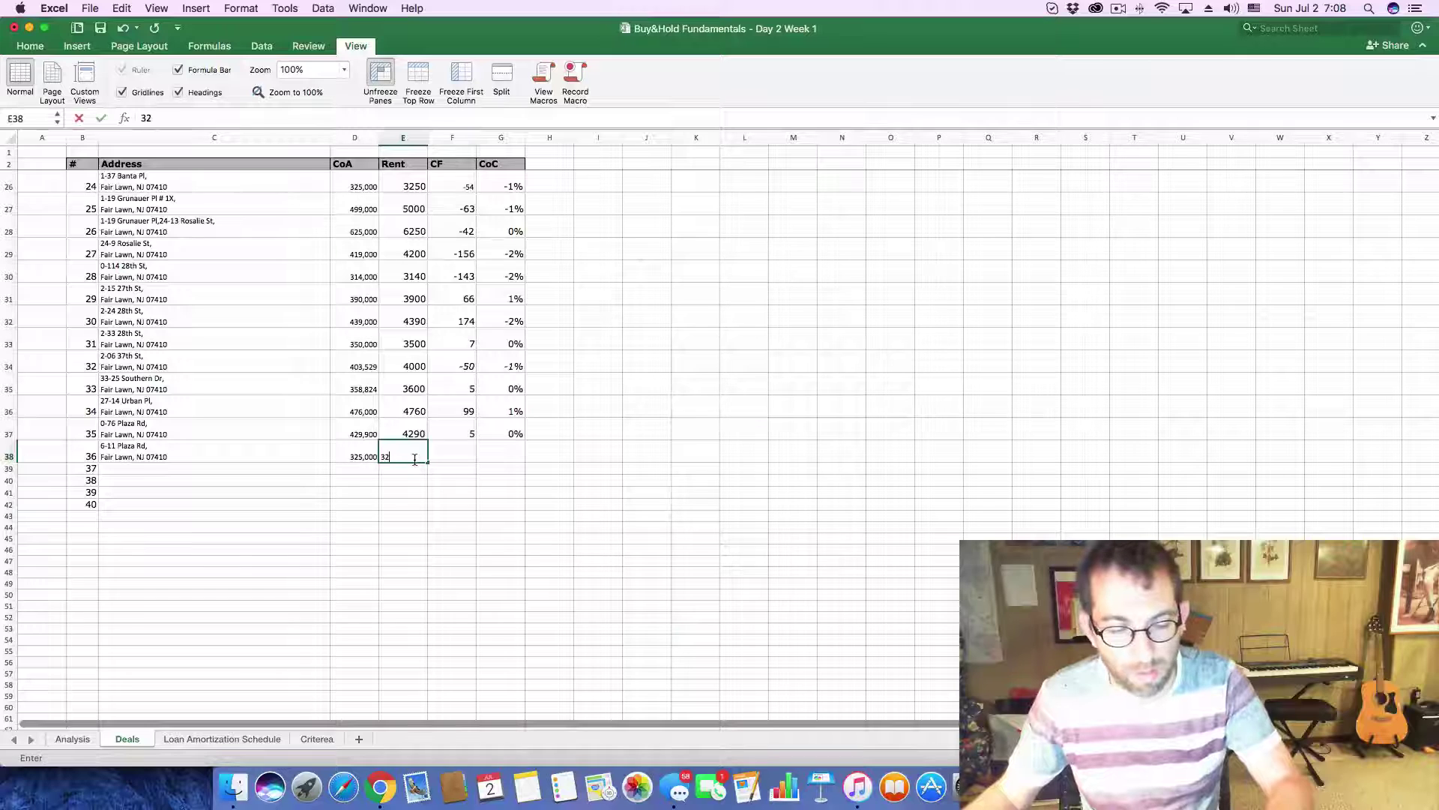
text(50)
click(454, 456)
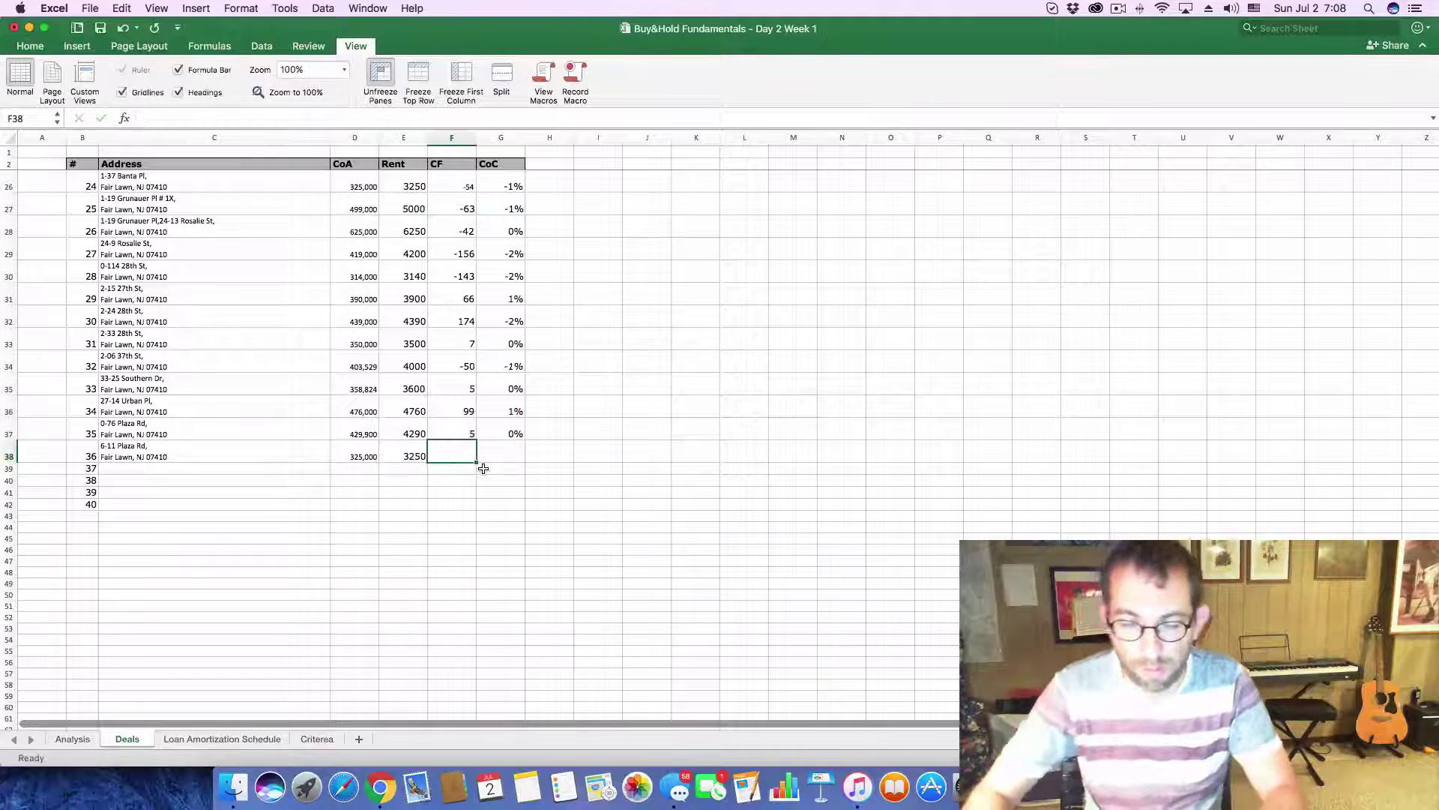
text(-98)
key(Tab)
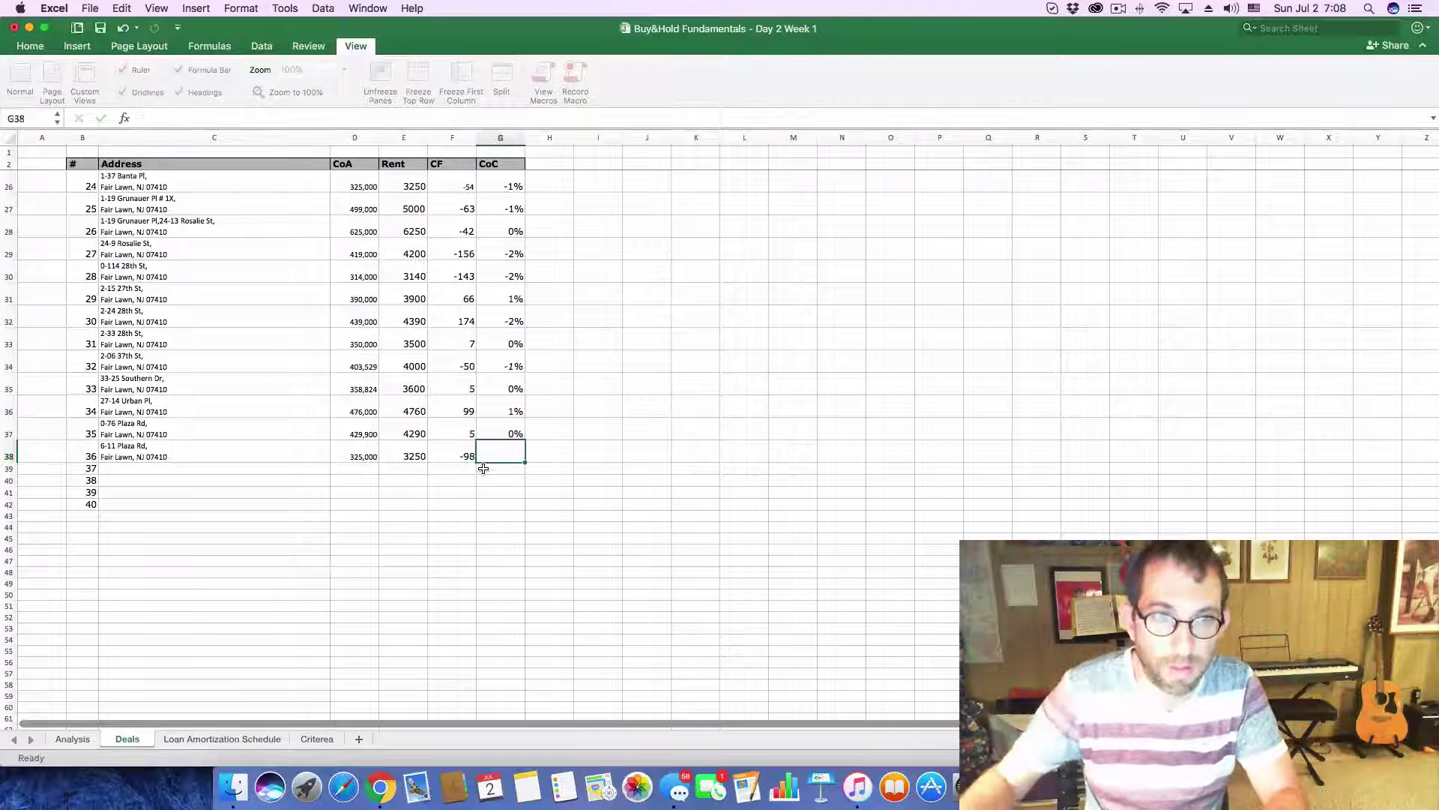
text(-.)
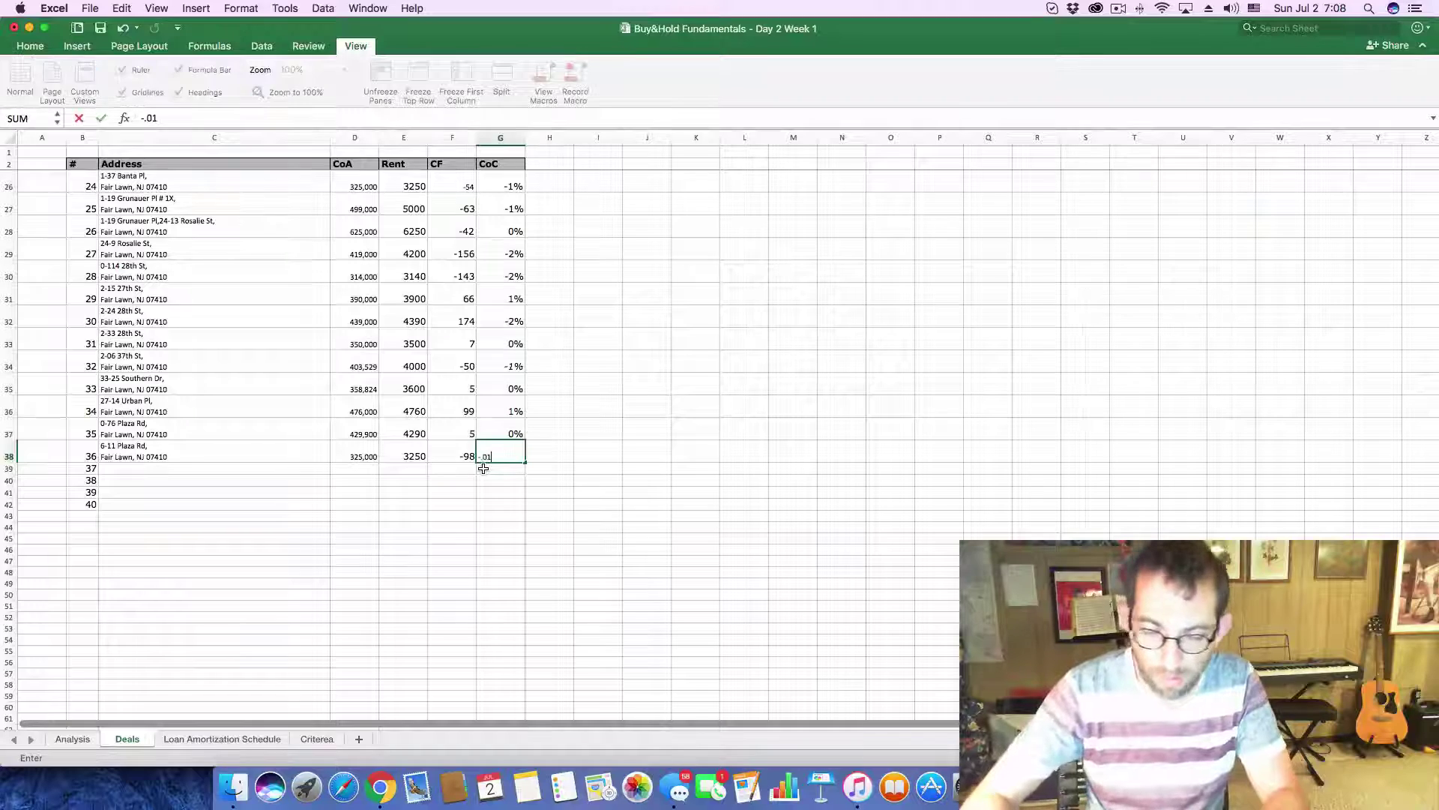
text(01)
key(Return)
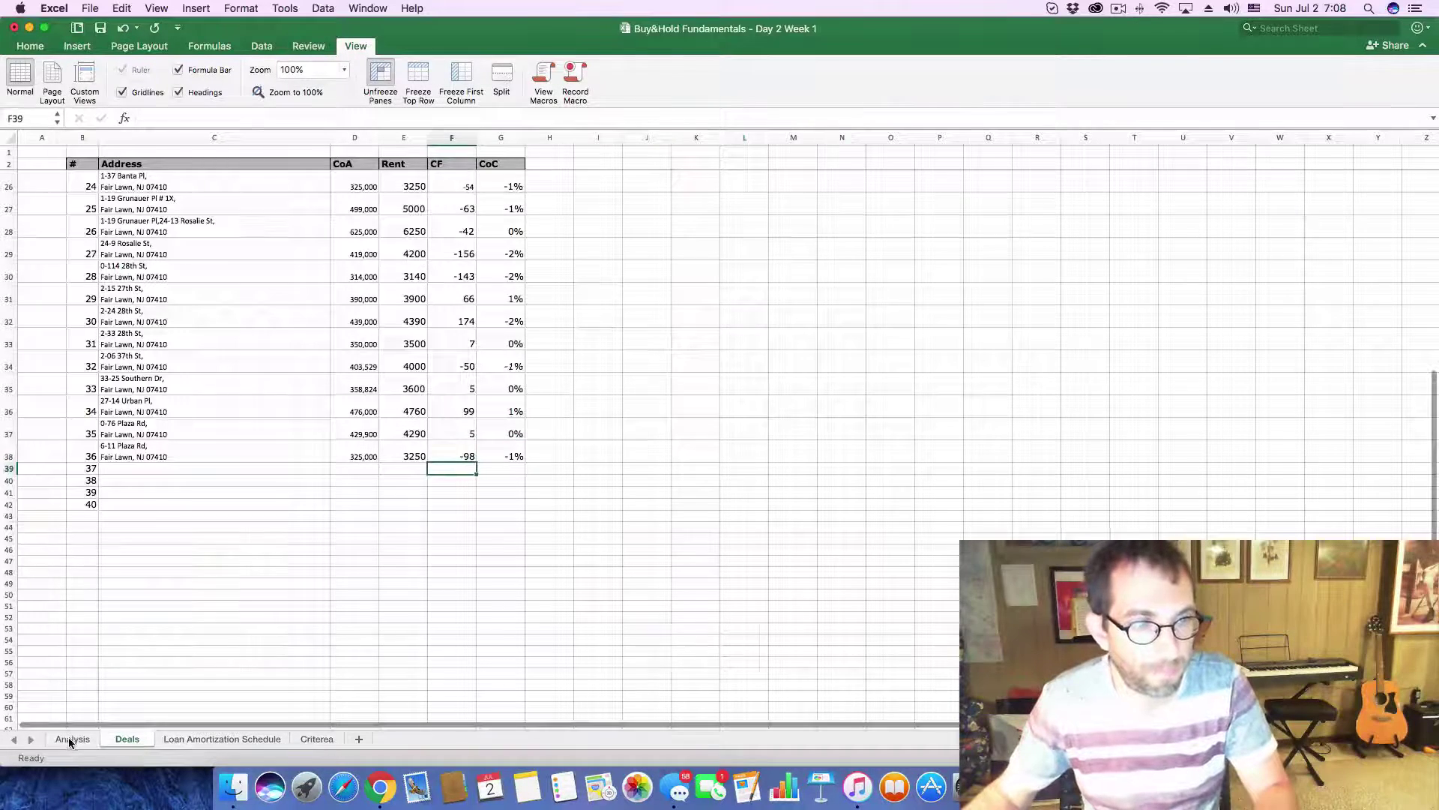
click(71, 740)
key(super+Tab)
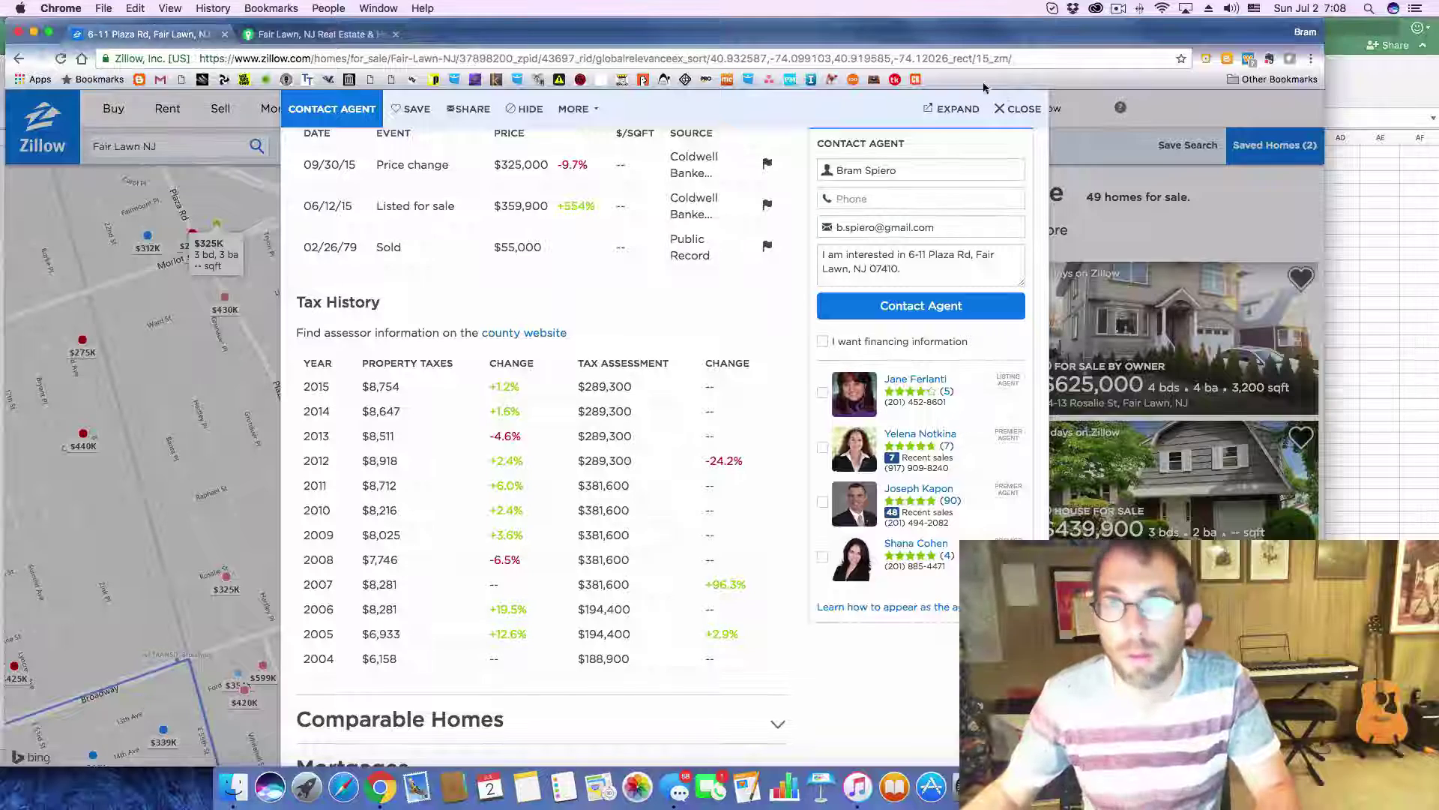
key(Escape)
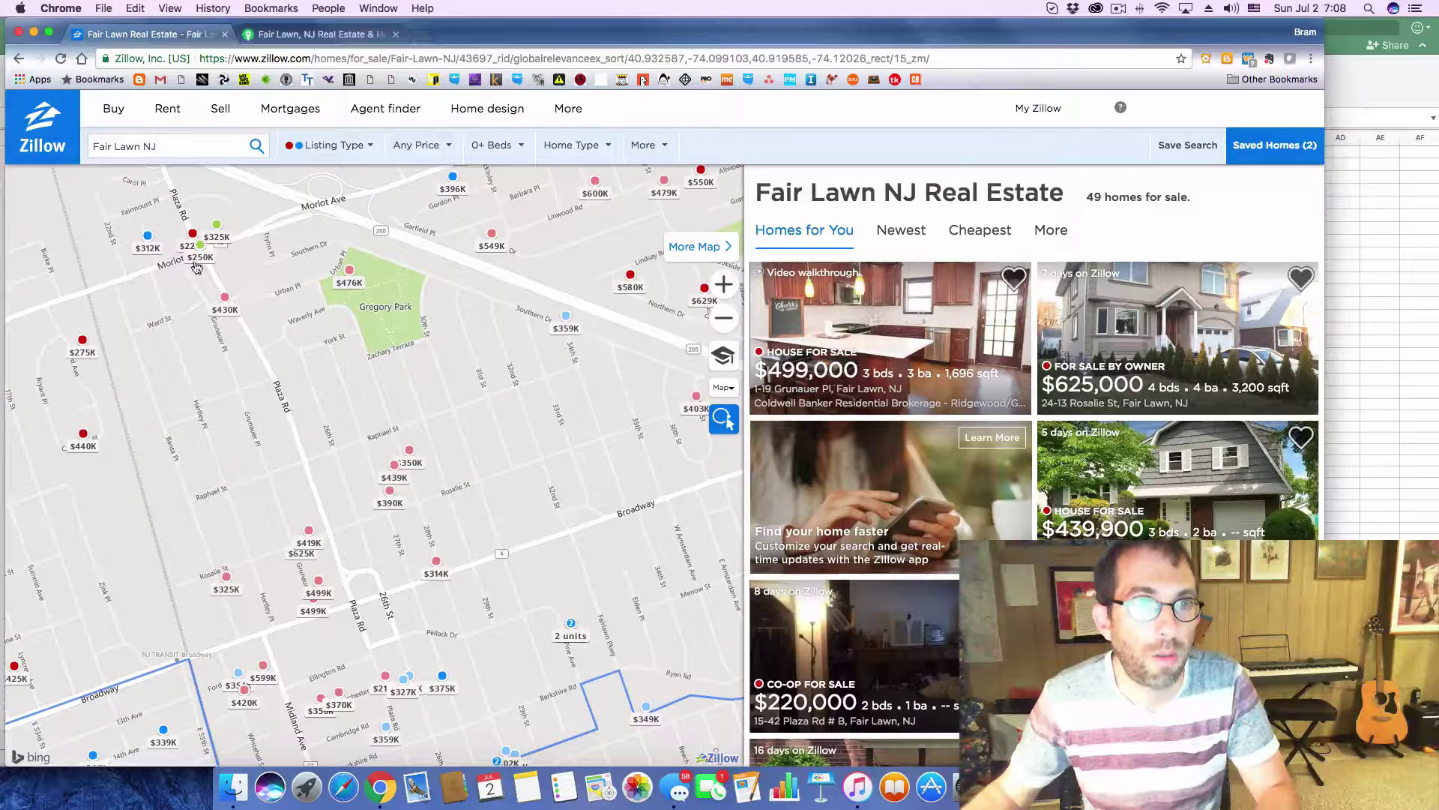
click(199, 258)
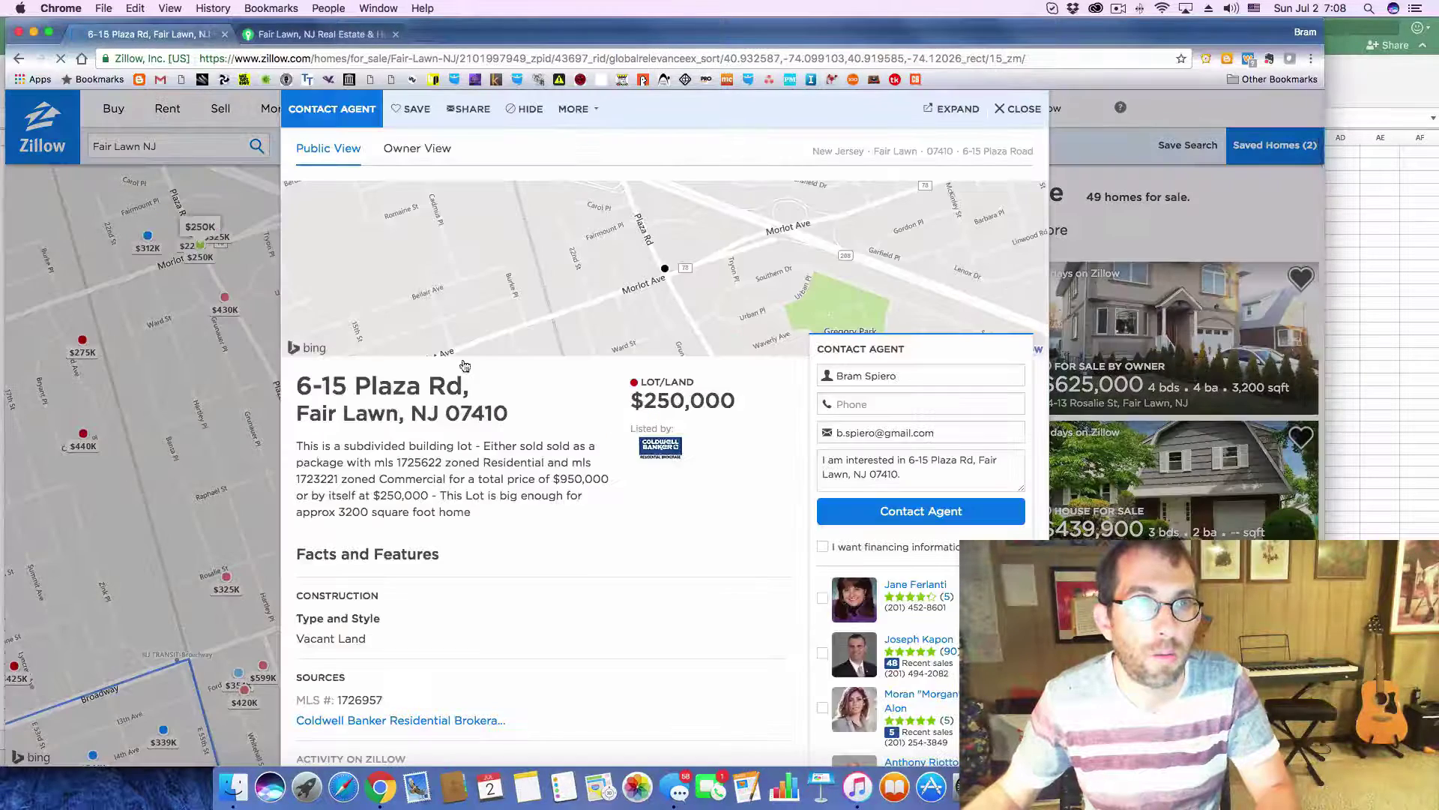
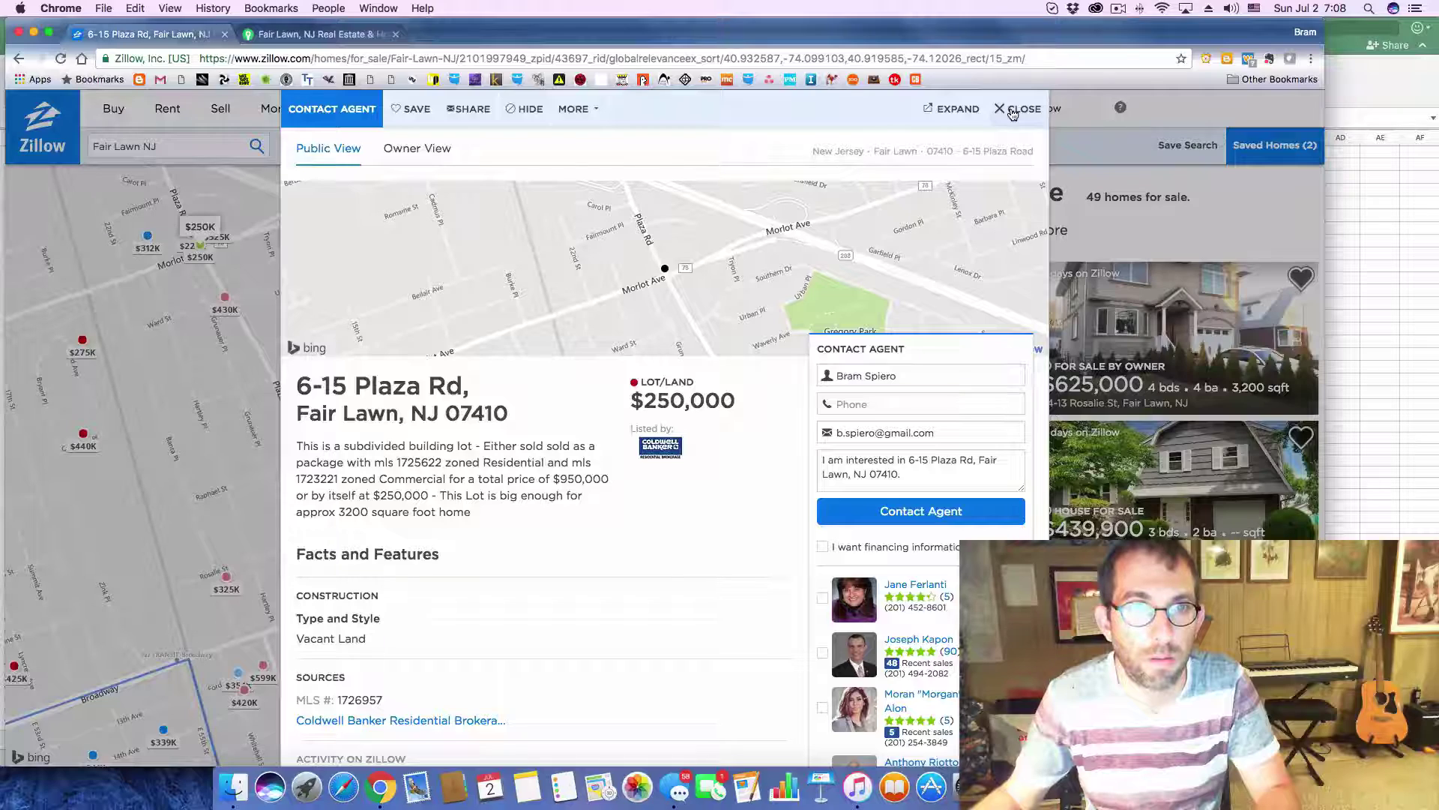
click(1012, 111)
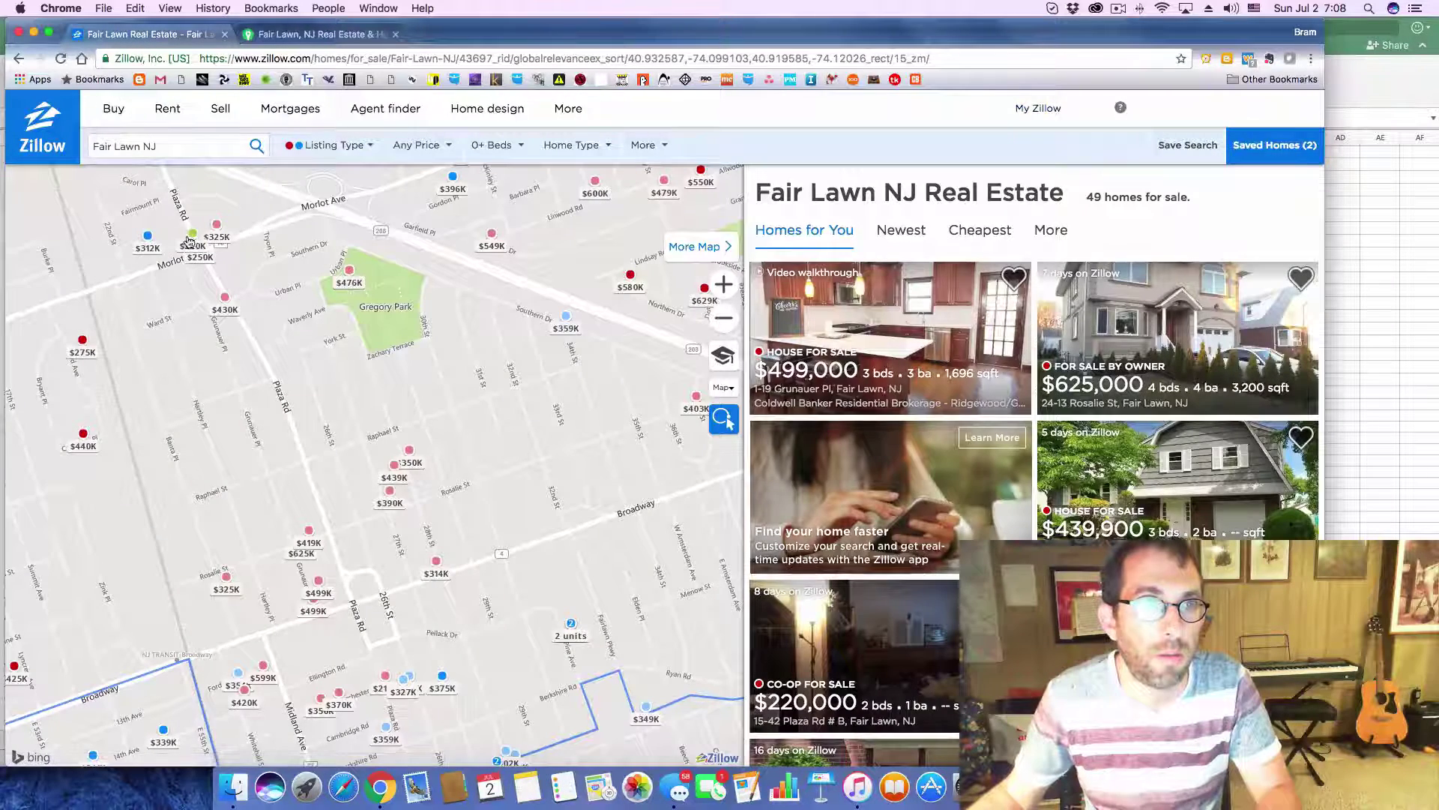
click(189, 239)
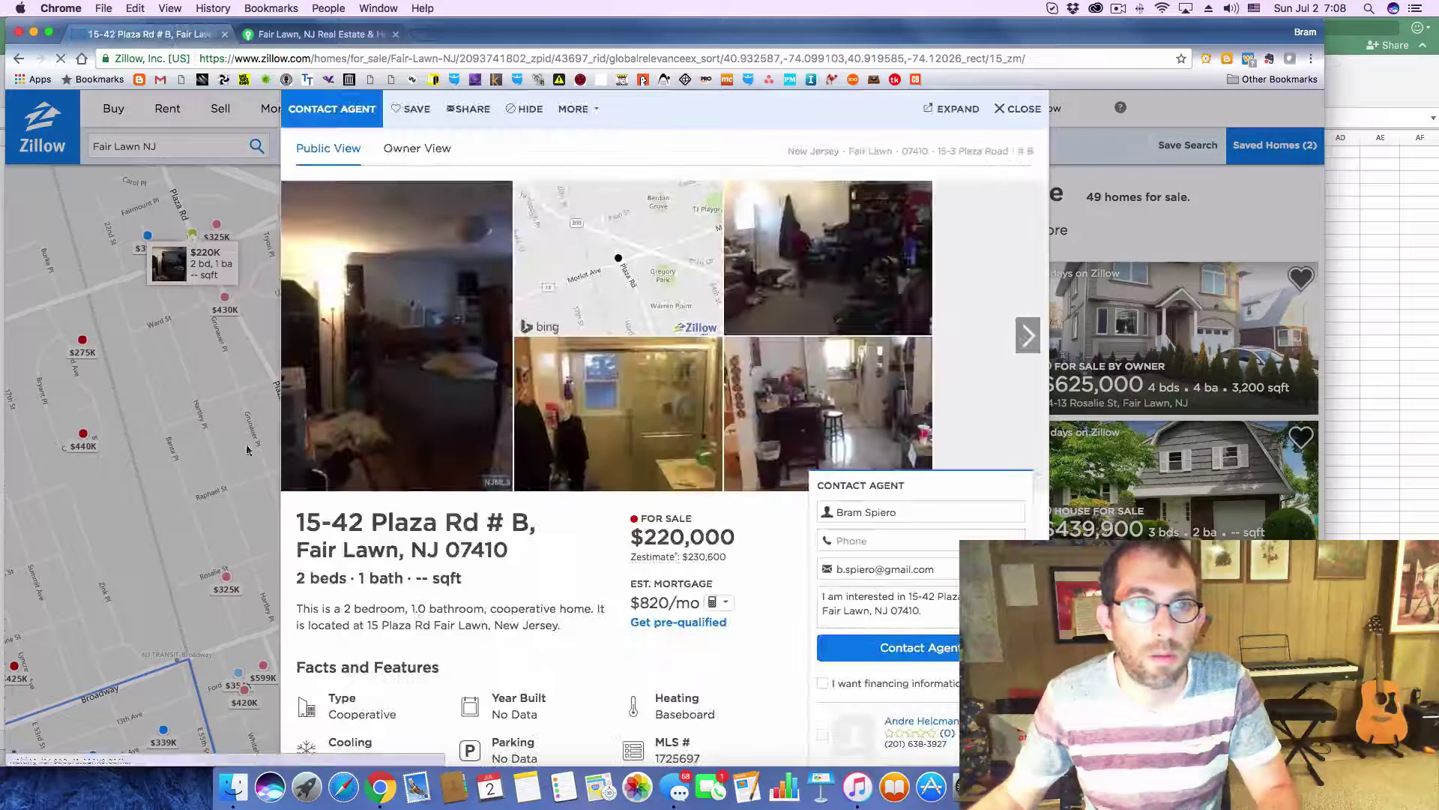
drag(304, 521, 471, 563)
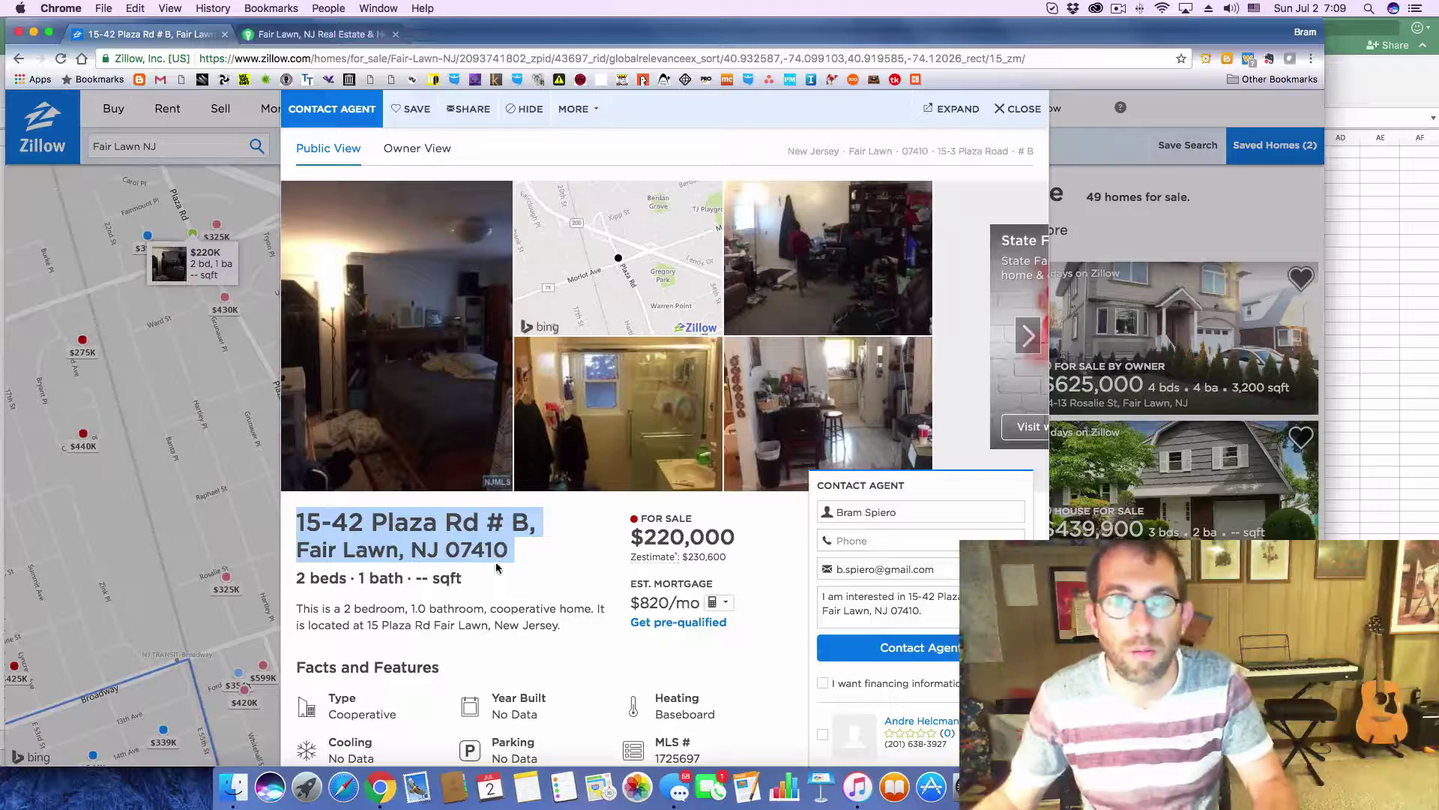
key(super+c)
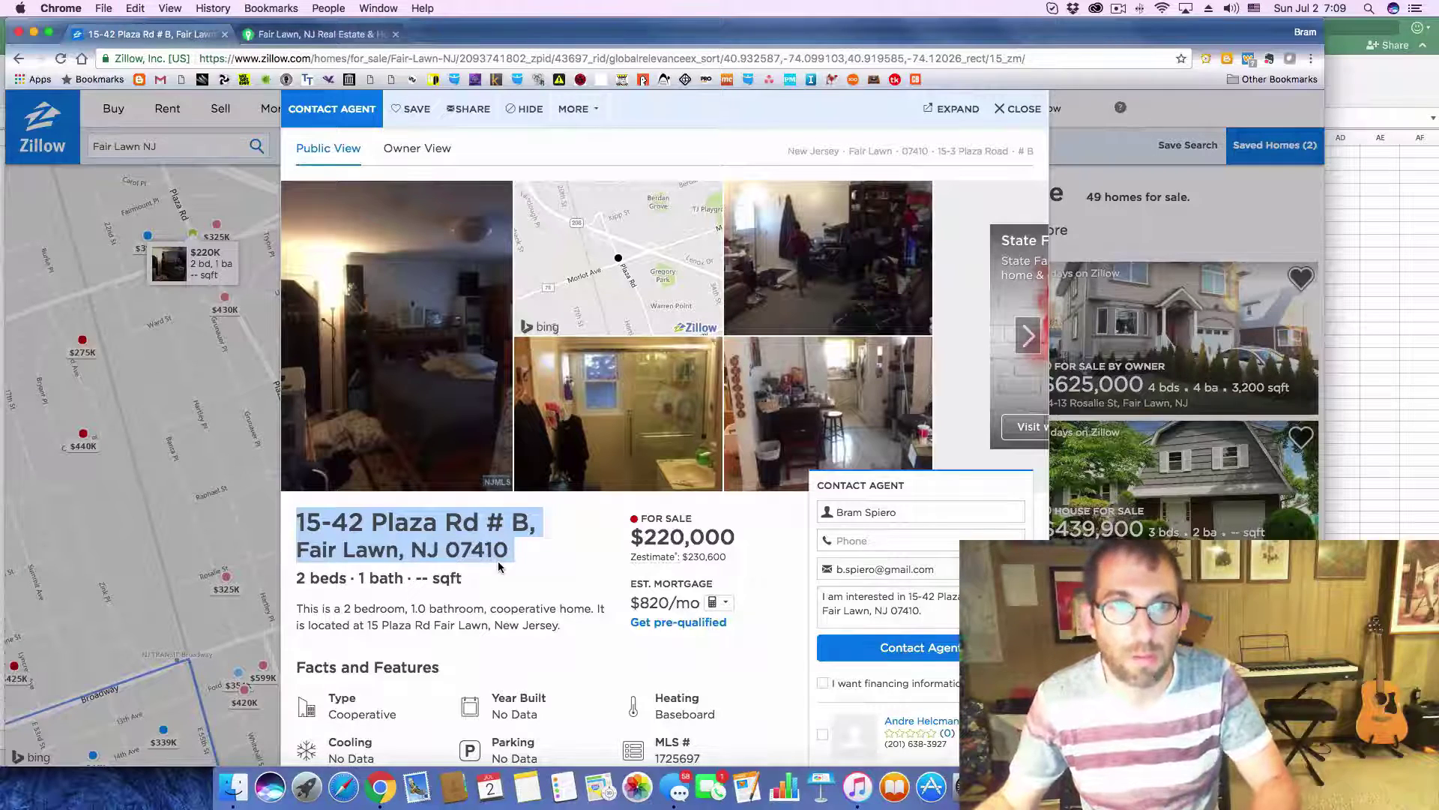
key(super+Tab)
click(127, 739)
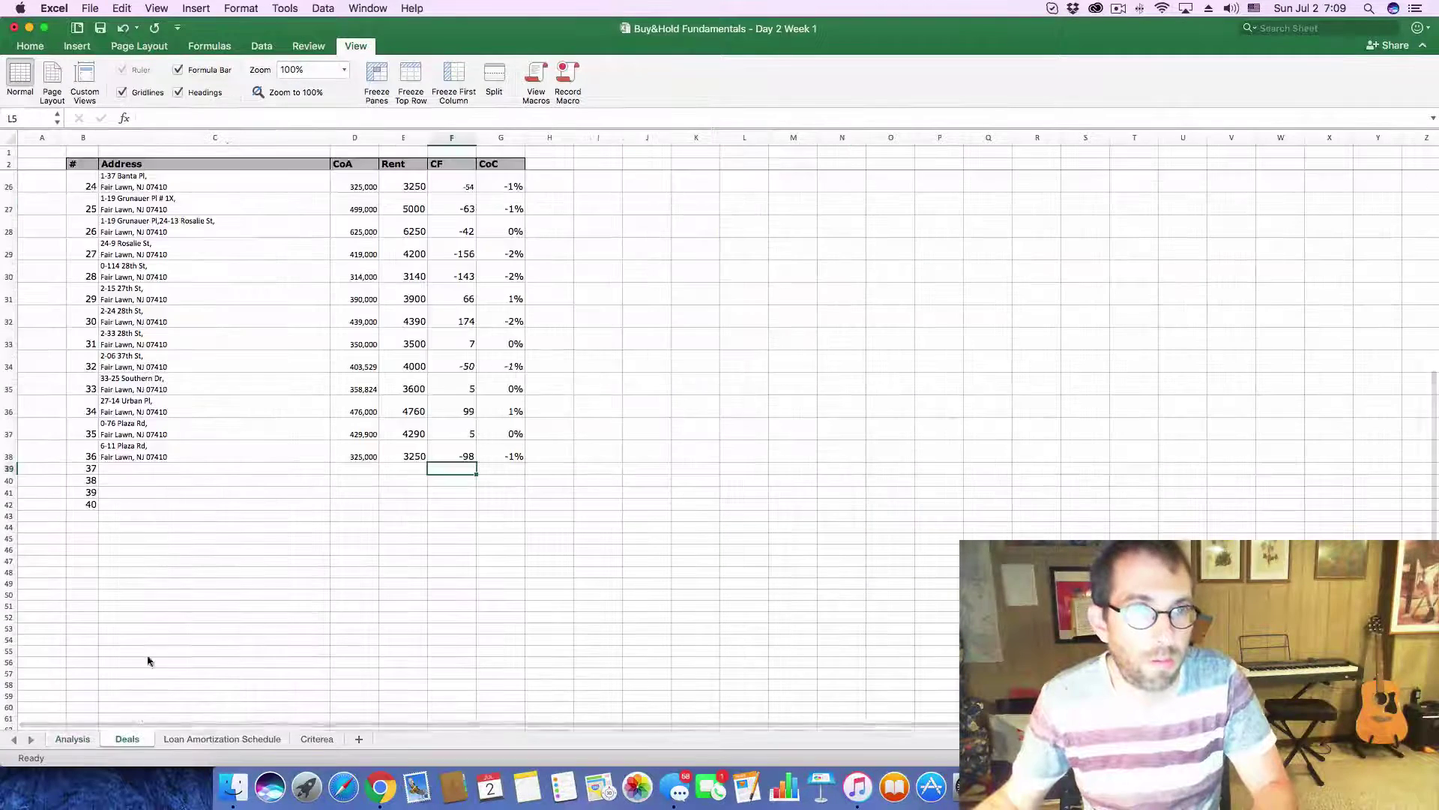
click(141, 468)
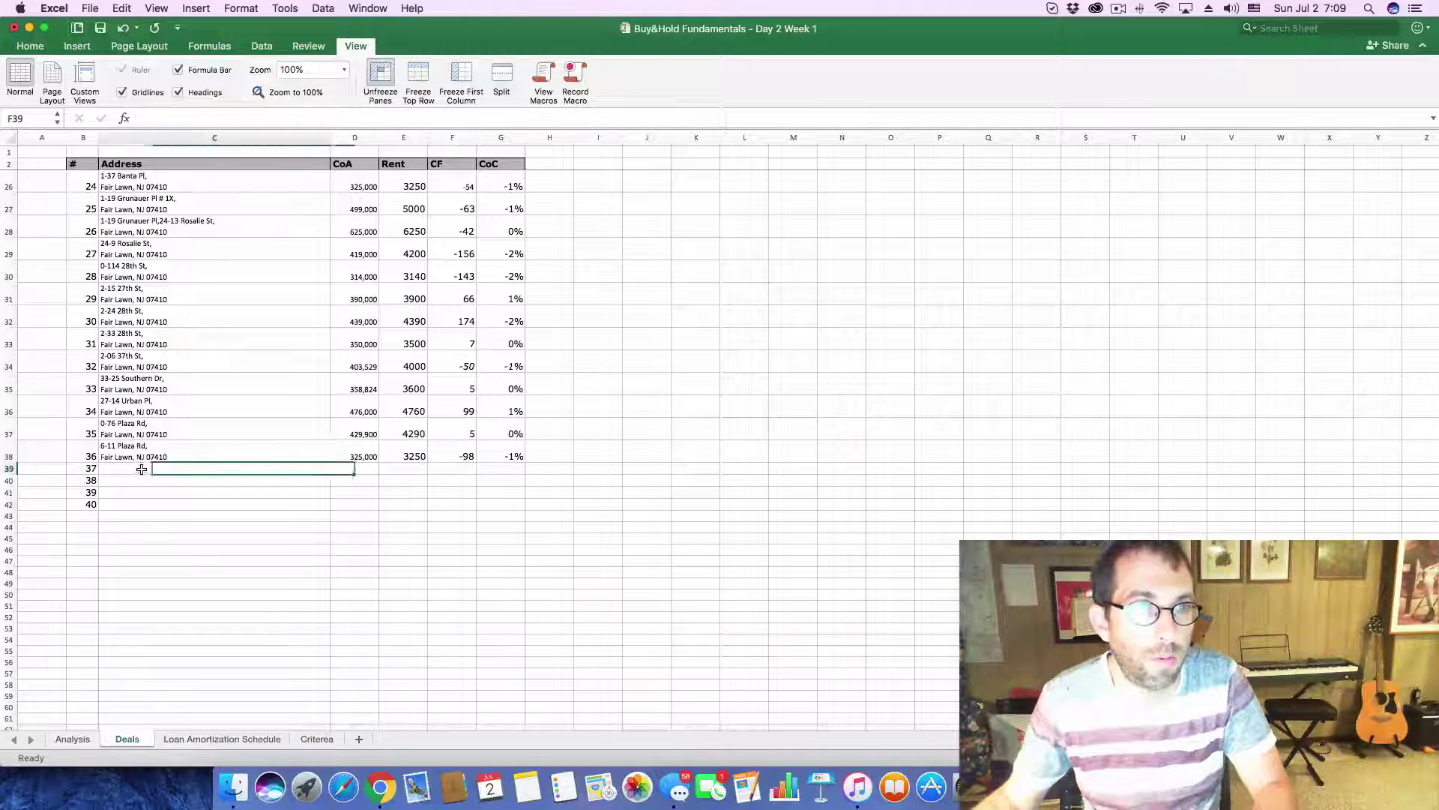
click(224, 117)
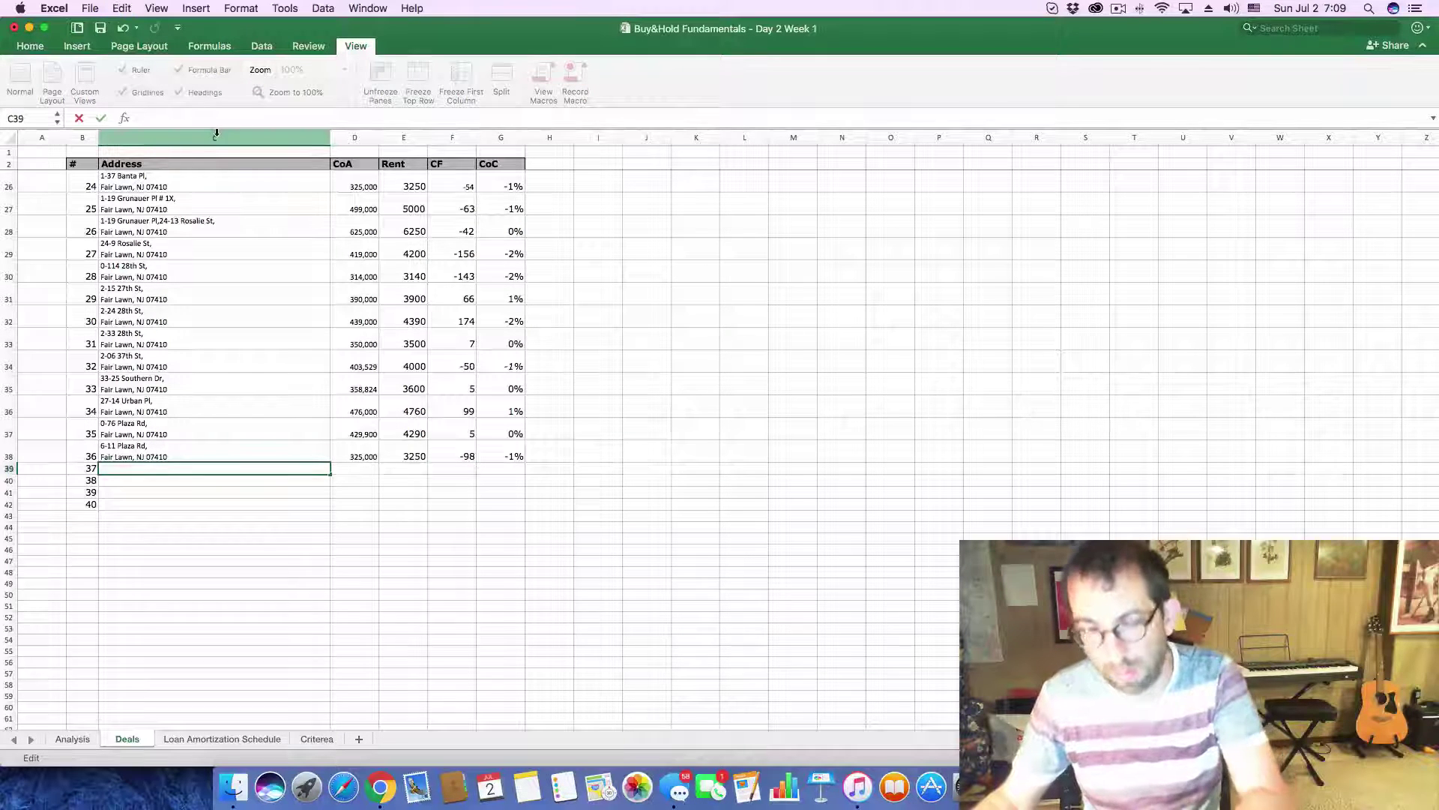
key(super+v)
key(Return)
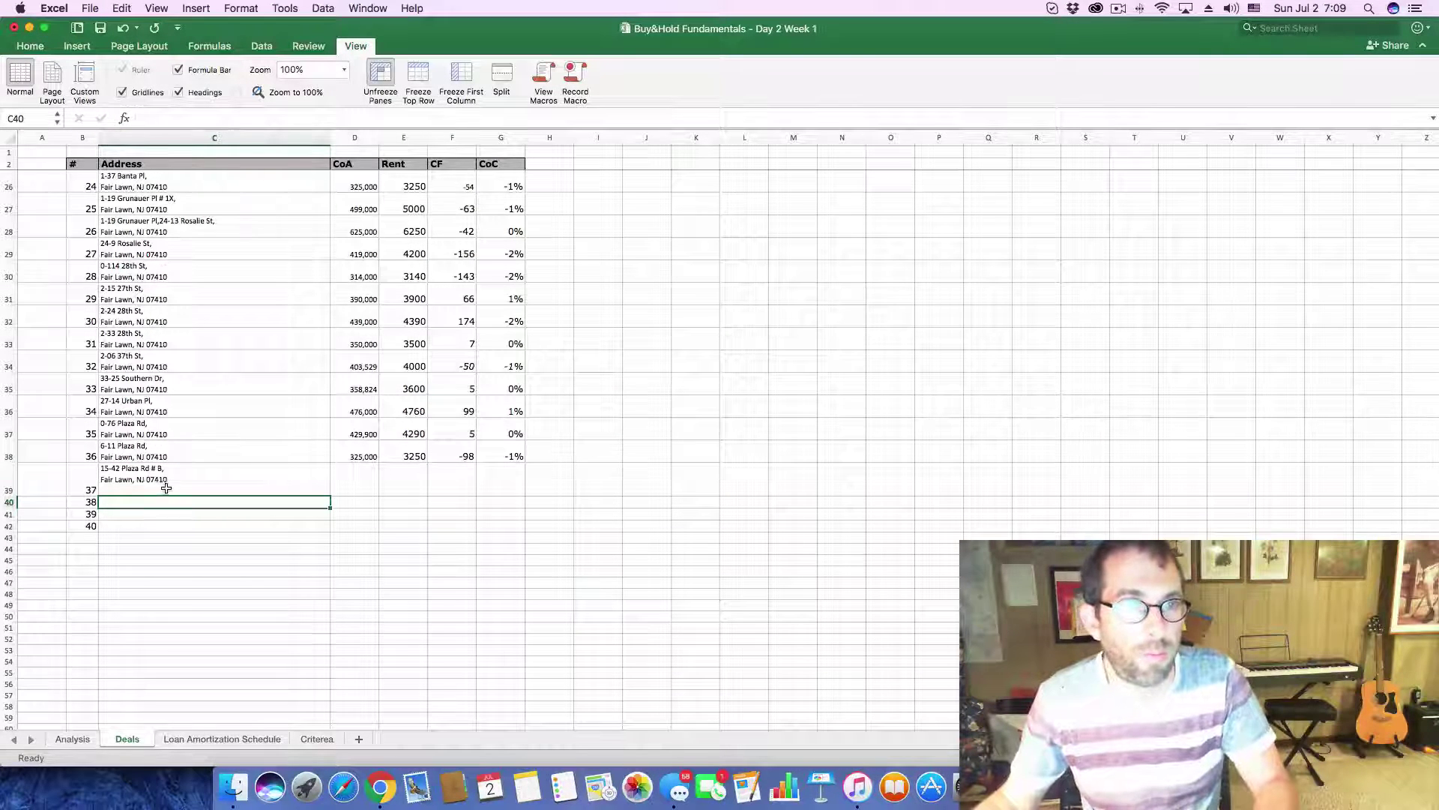
- Copy the $220,000 listing price into D39 as the property's cost
key(super+Tab)
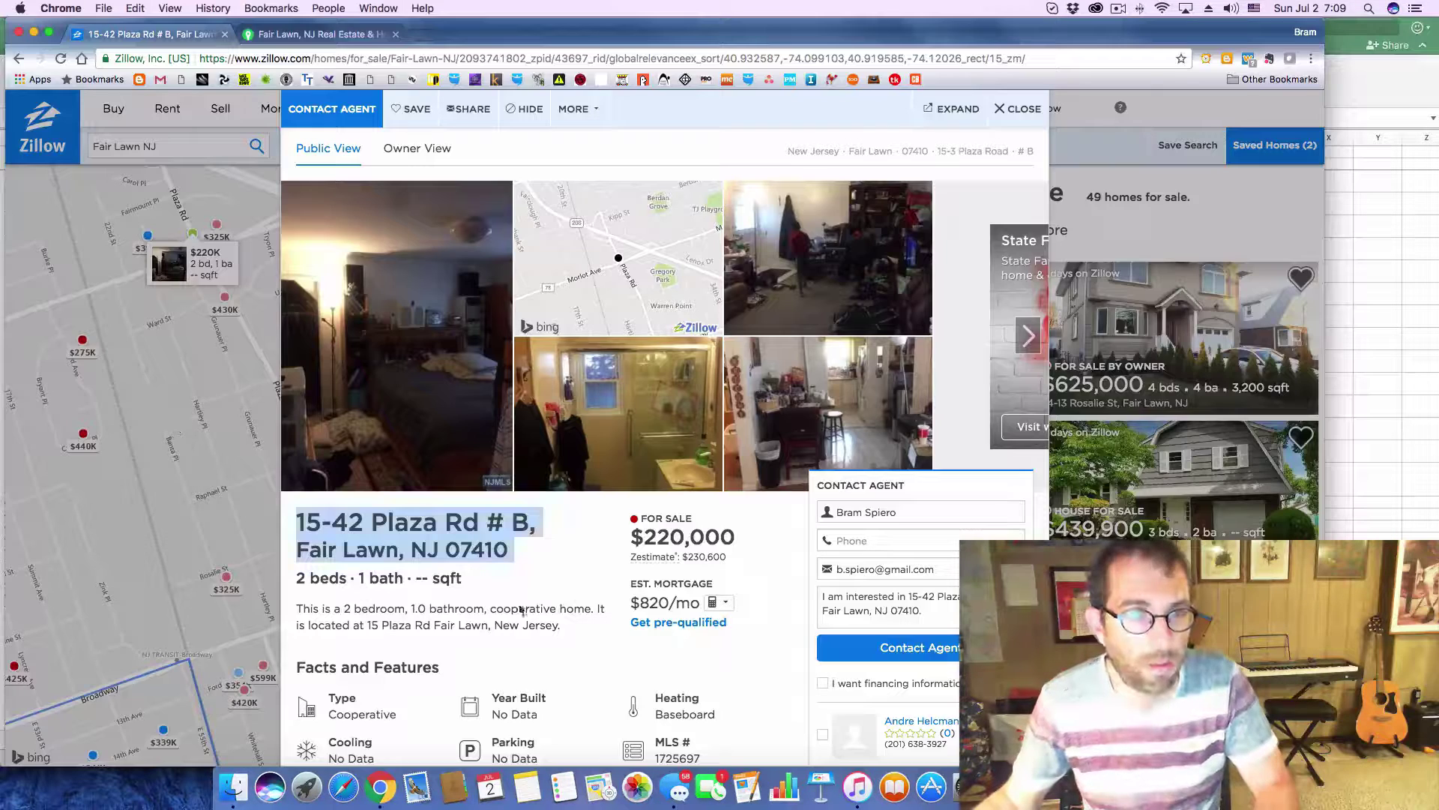
drag(644, 538, 738, 531)
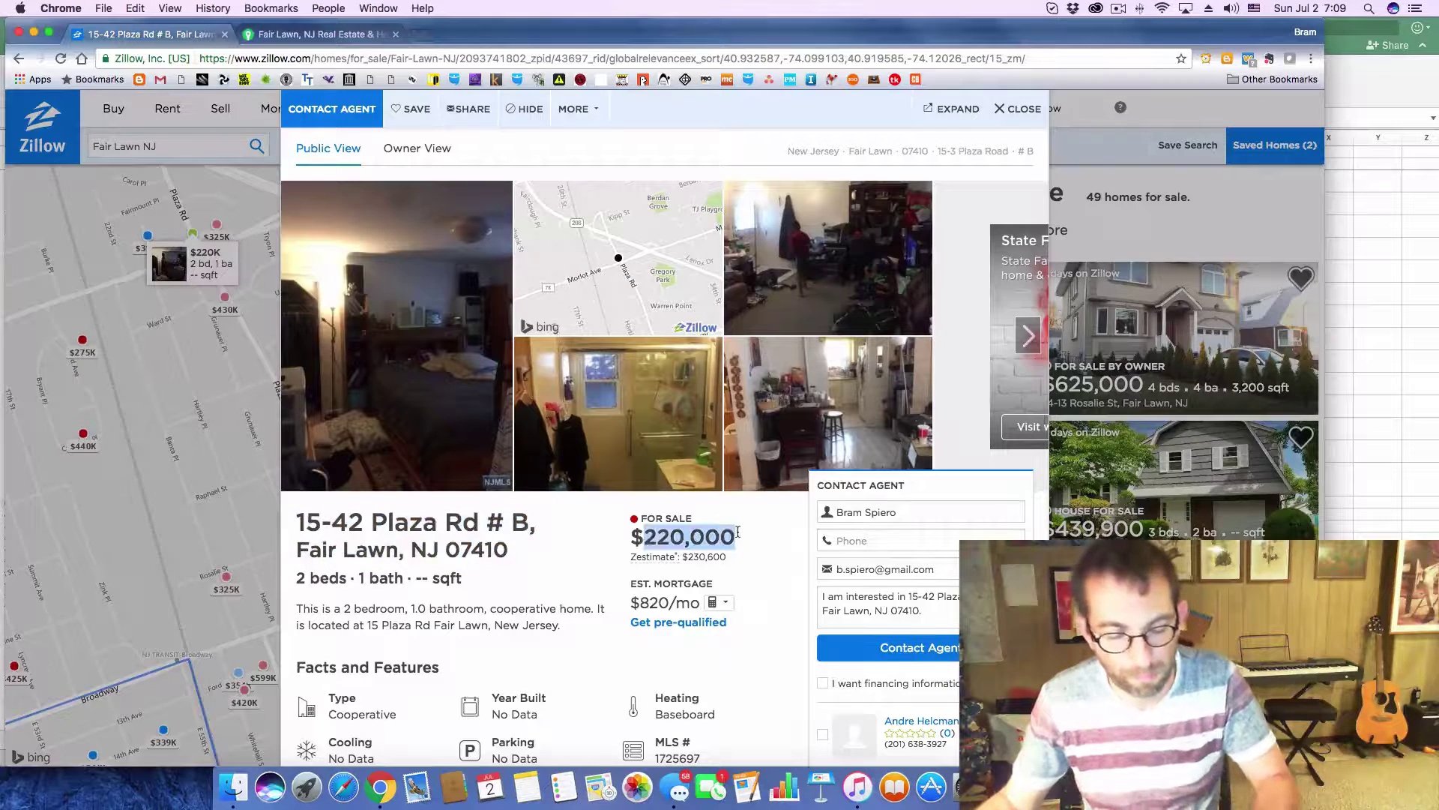
key(super+c)
key(super+Tab)
click(363, 488)
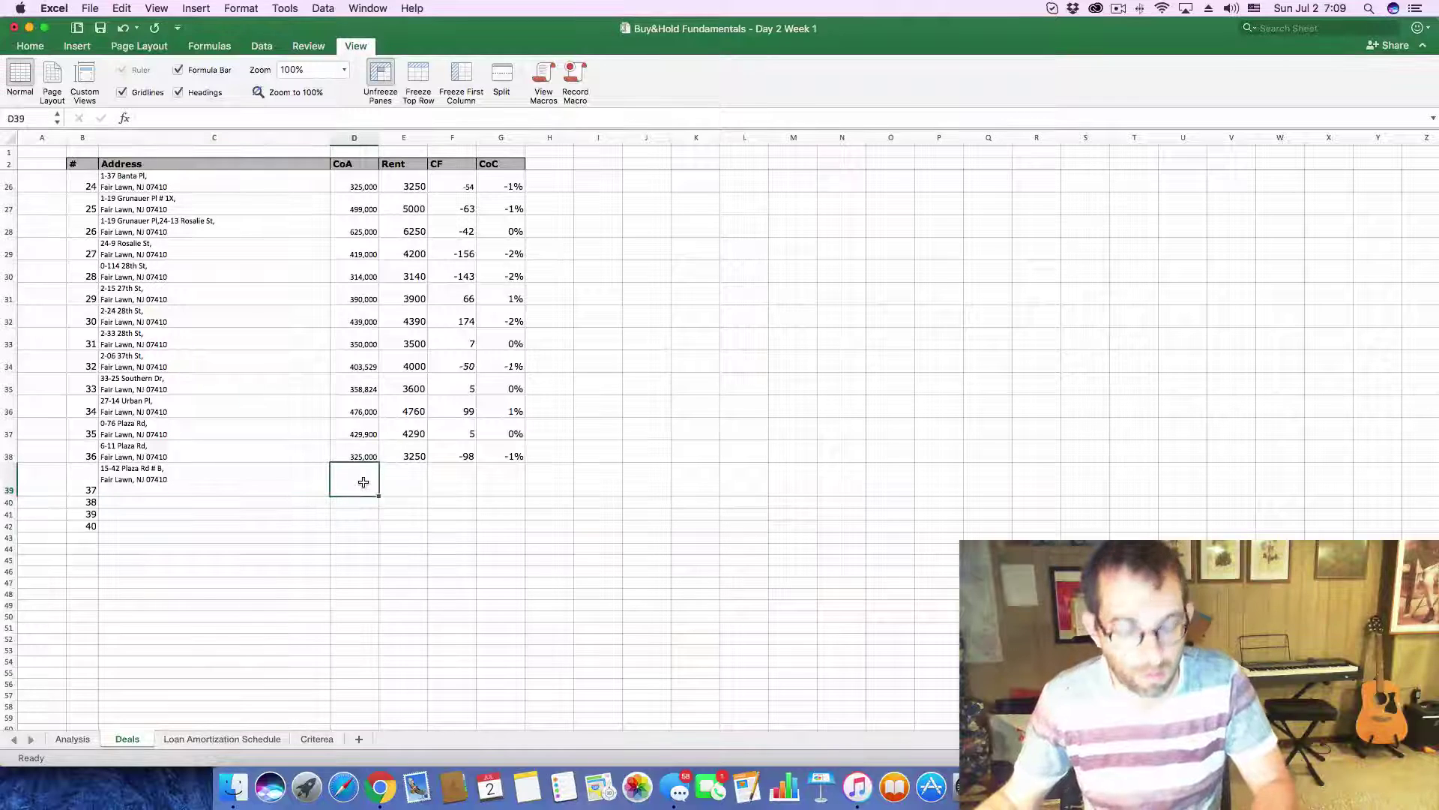
click(215, 113)
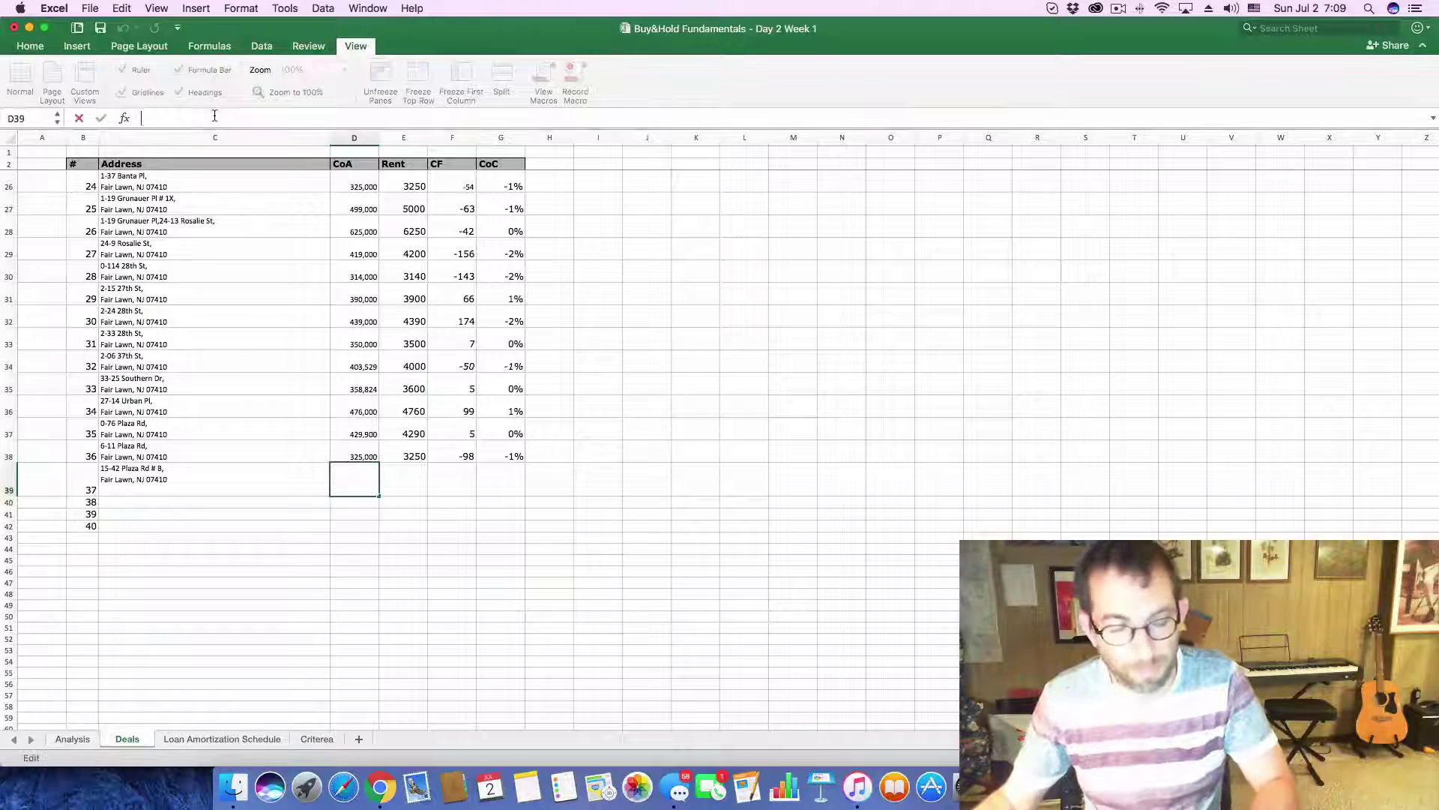
key(super+v)
key(Return)
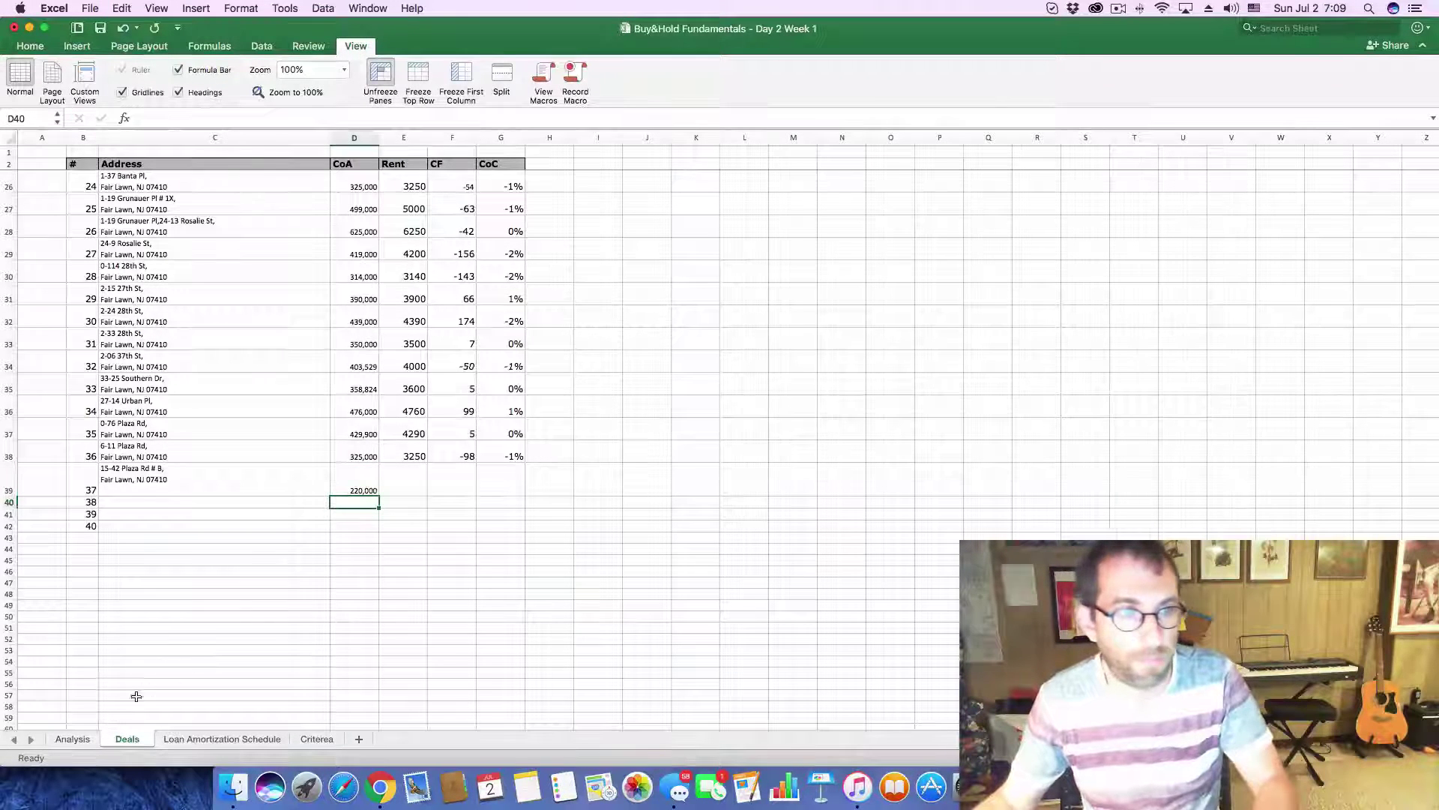
- On the Analysis sheet, set the purchase price in C3 to 220,000 and monthly income in L4 to 2,200
click(77, 740)
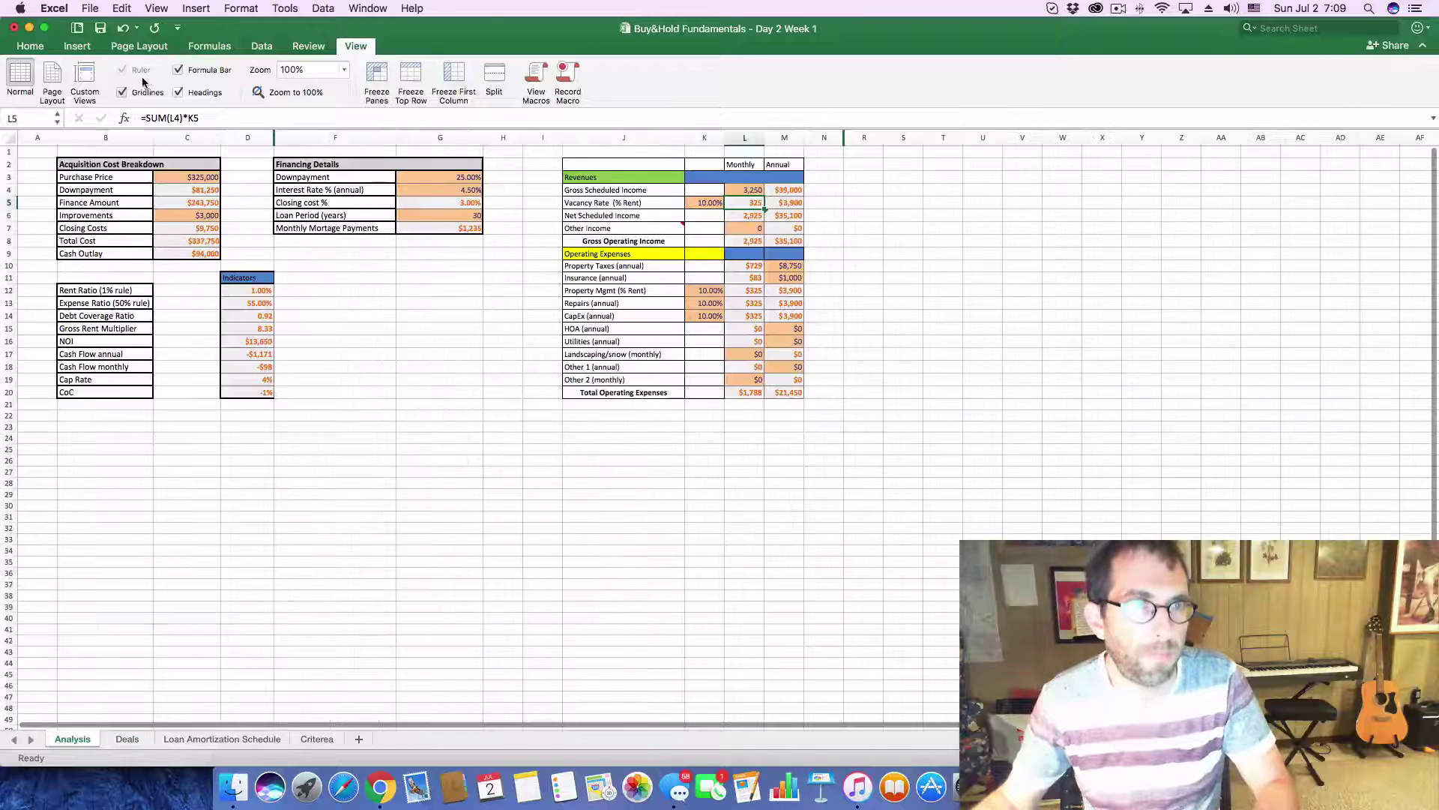
click(201, 178)
double_click(213, 117)
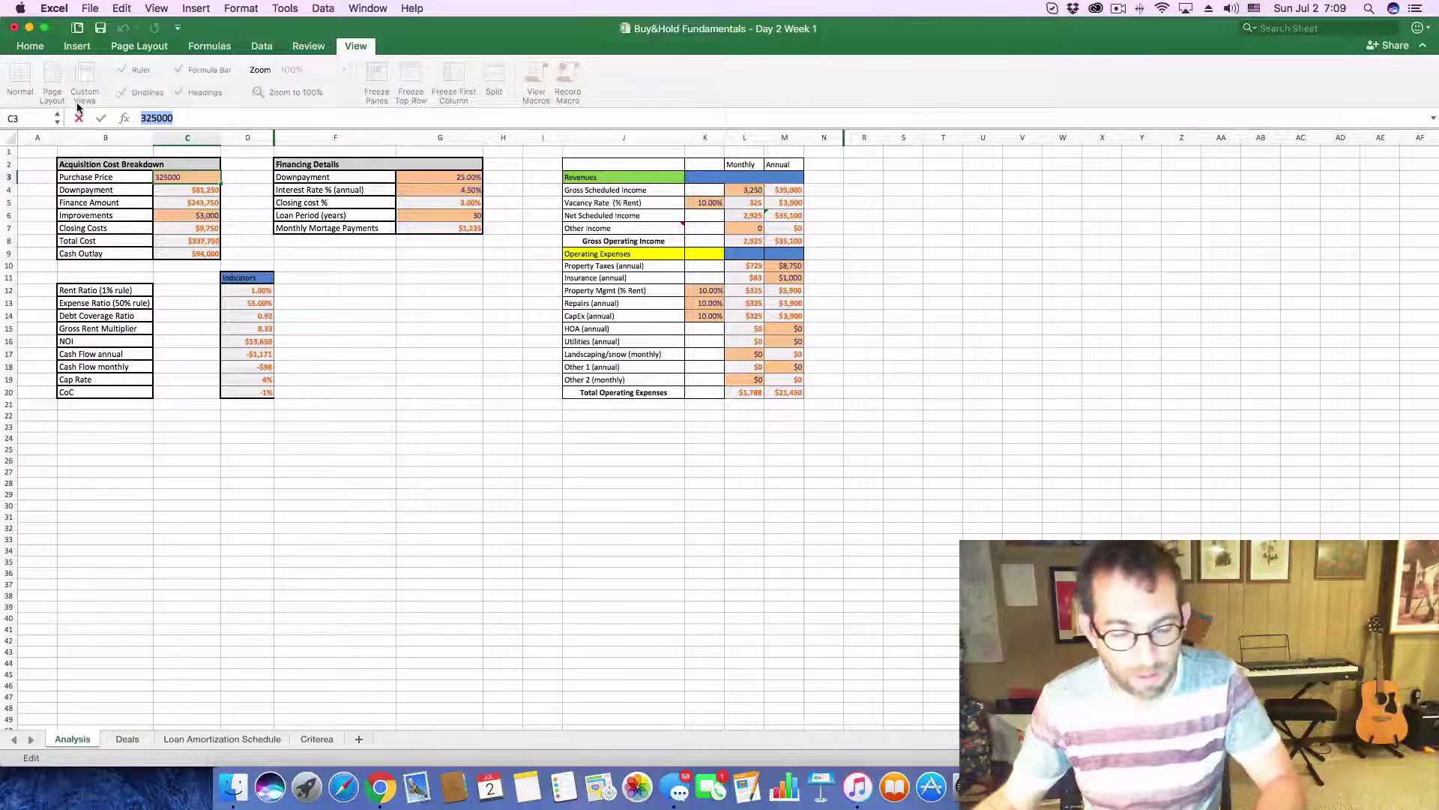
key(super+v)
key(Return)
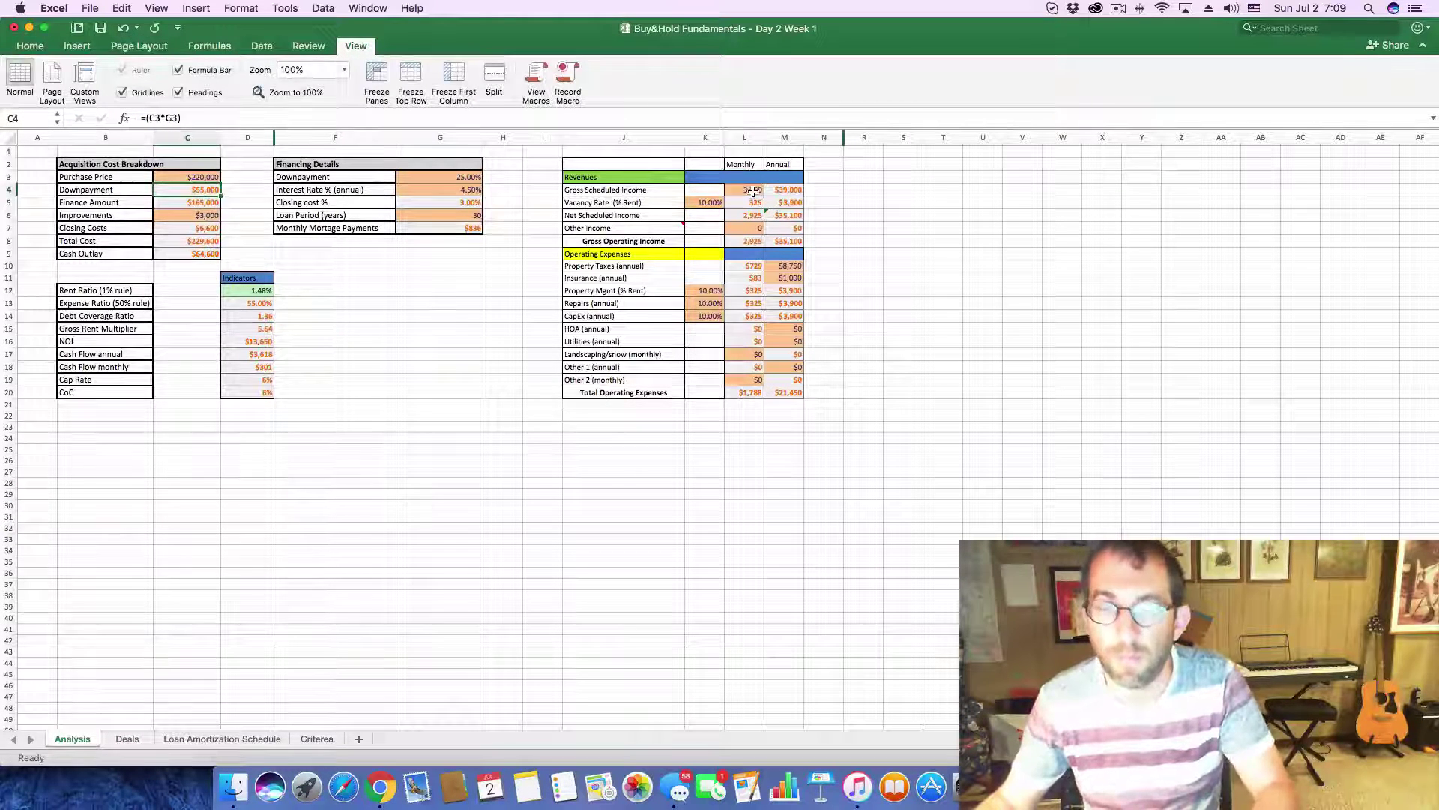
click(751, 190)
text(2200)
key(Return)
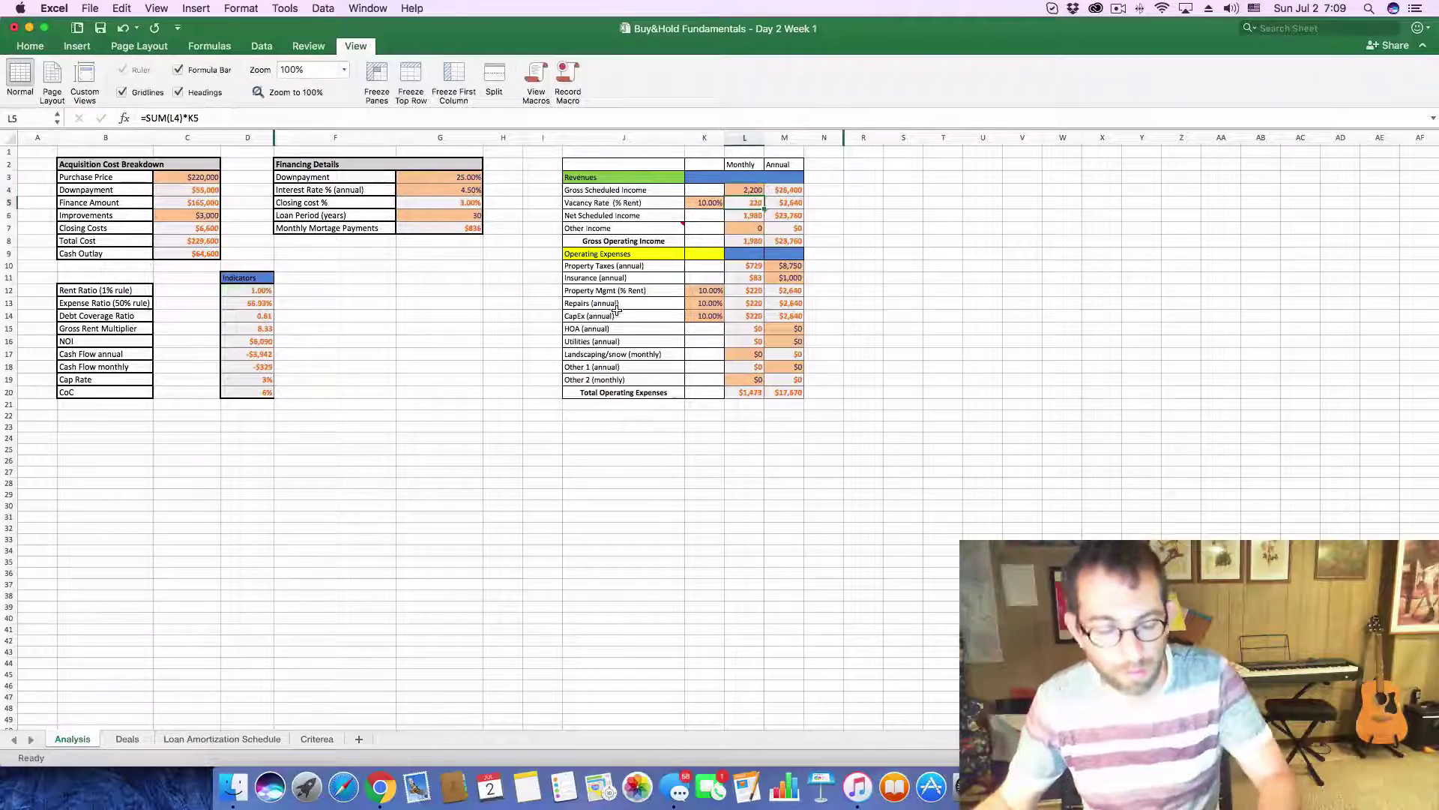
- Check Zillow's price and tax history, enter $6,000 annual property taxes in M10, and return to Deals
key(super+Tab)
scroll(555, 592, down, 5)
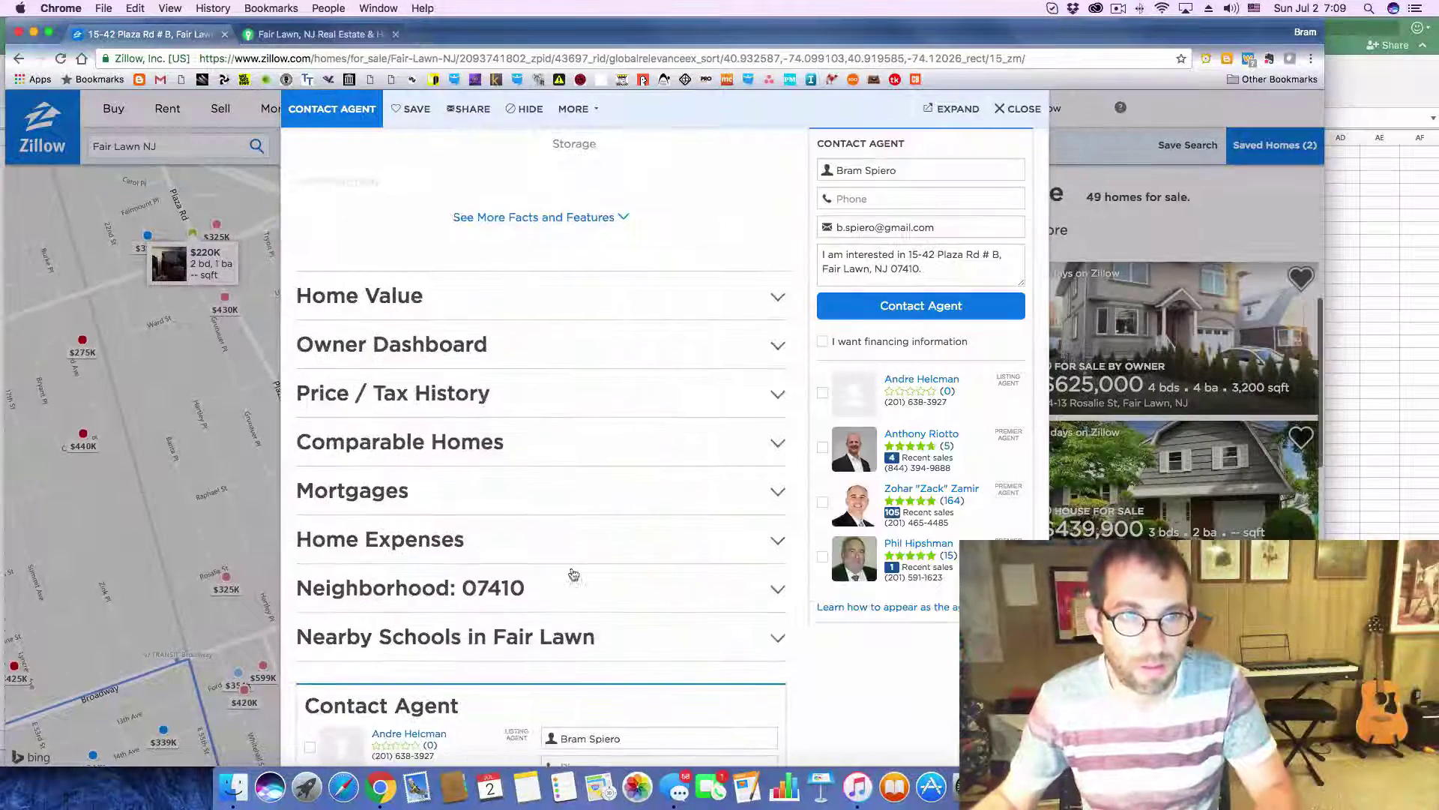
click(774, 393)
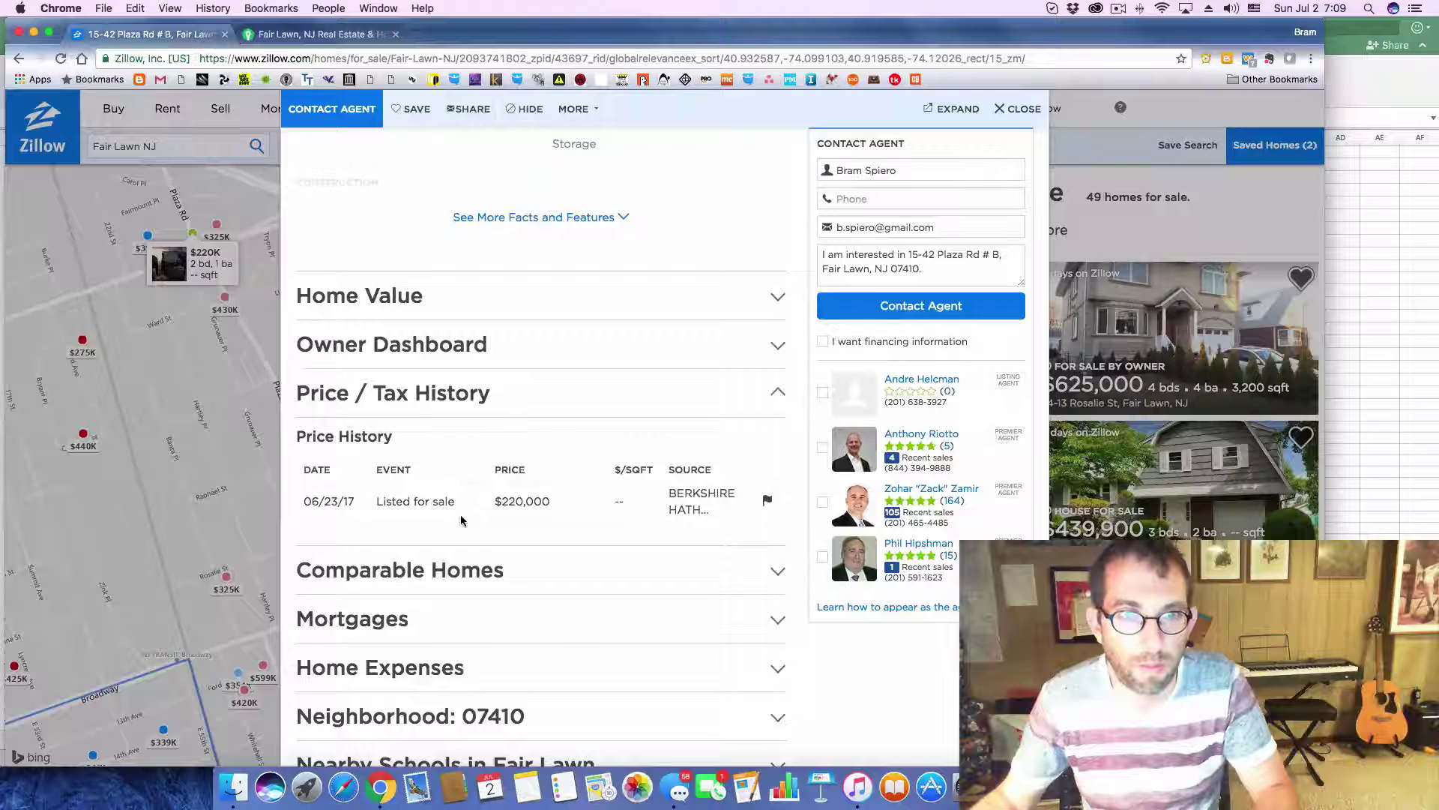
key(super+Tab)
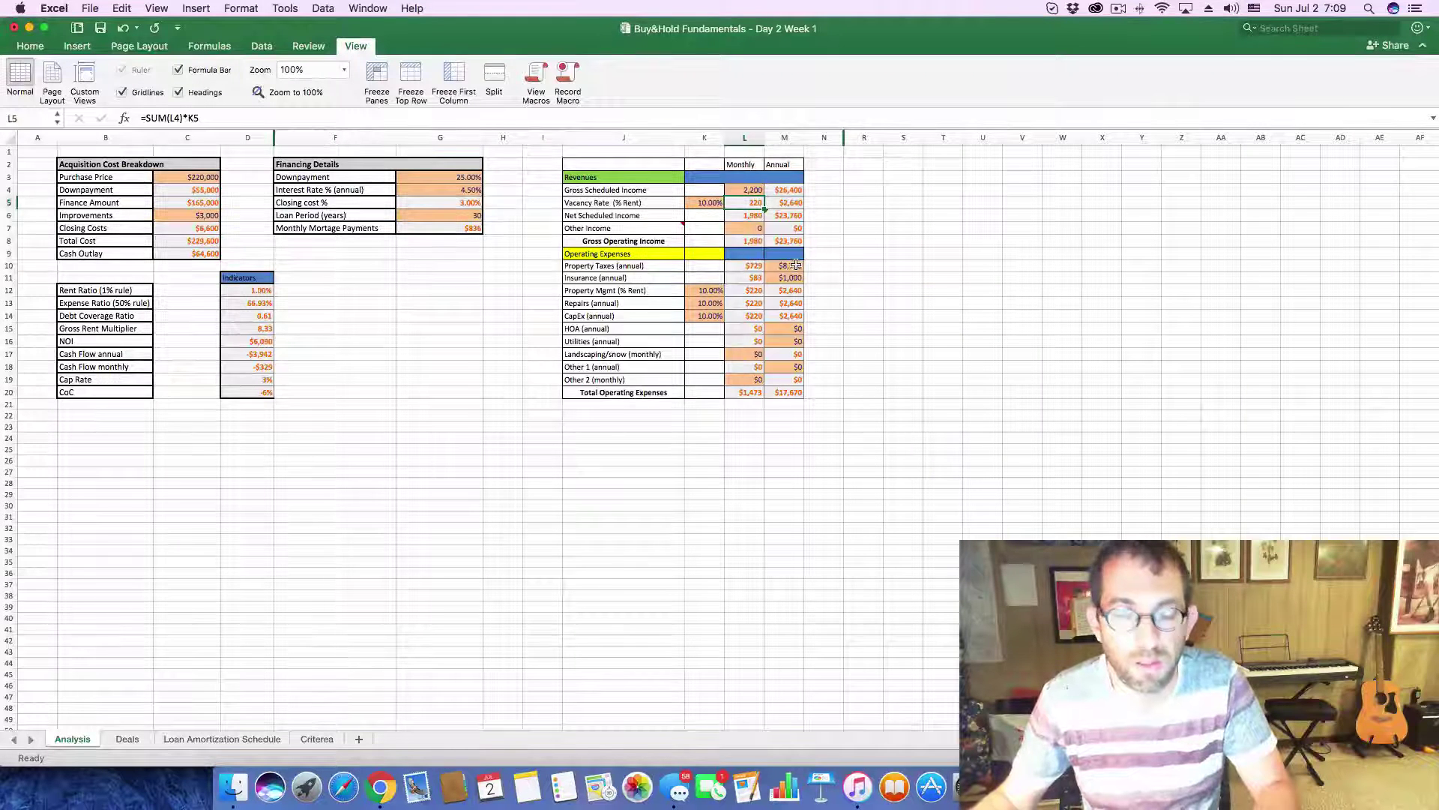
click(796, 265)
text(6000)
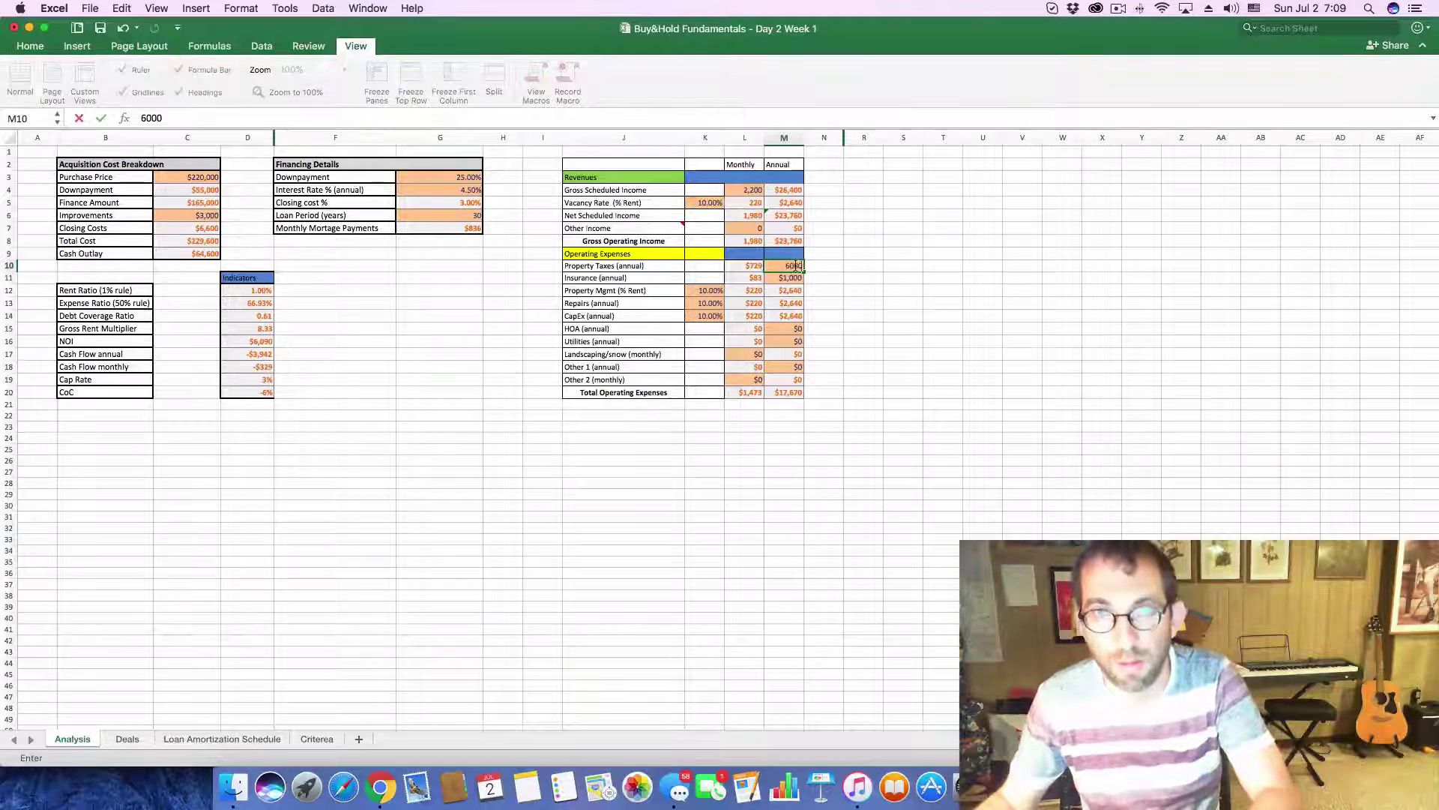
key(Return)
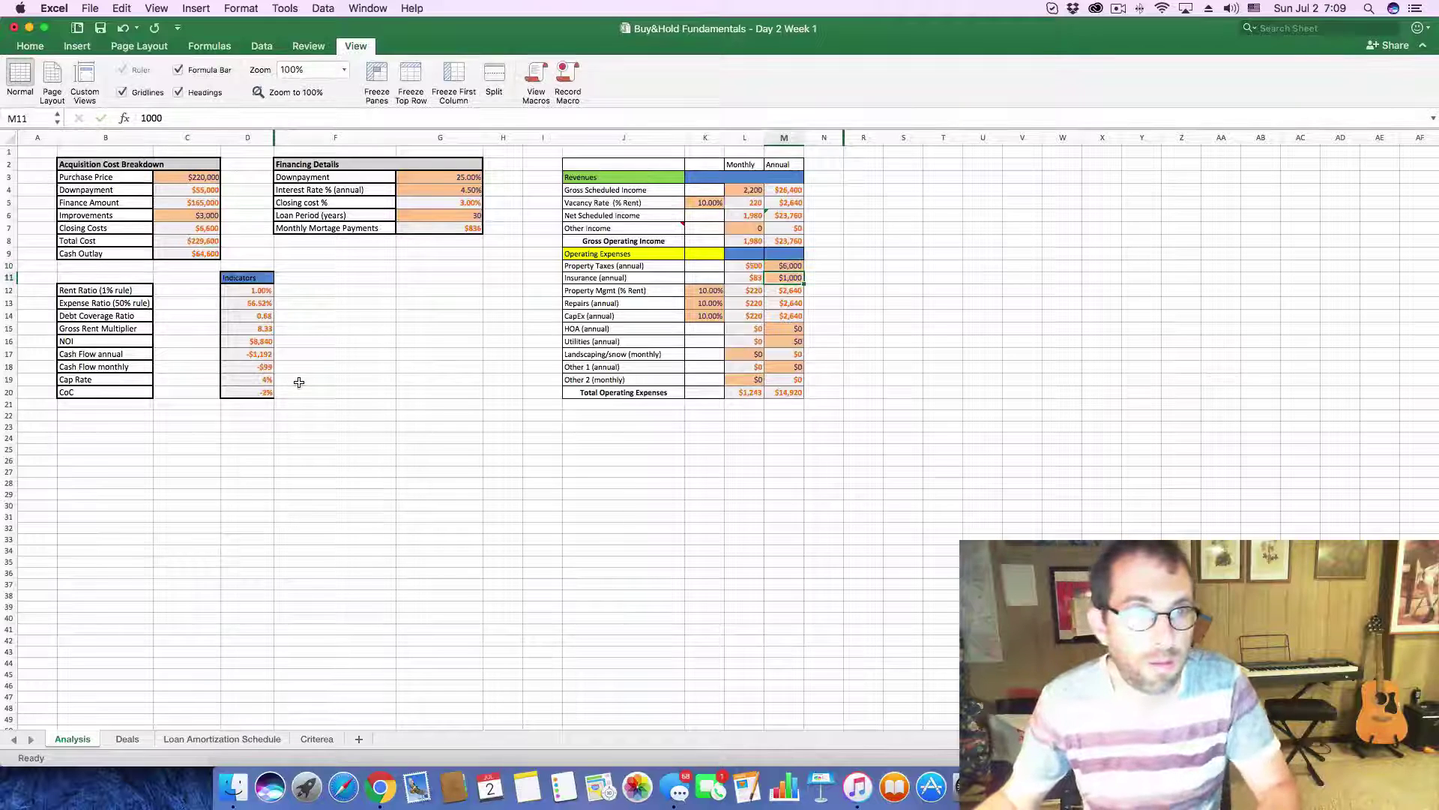
click(371, 383)
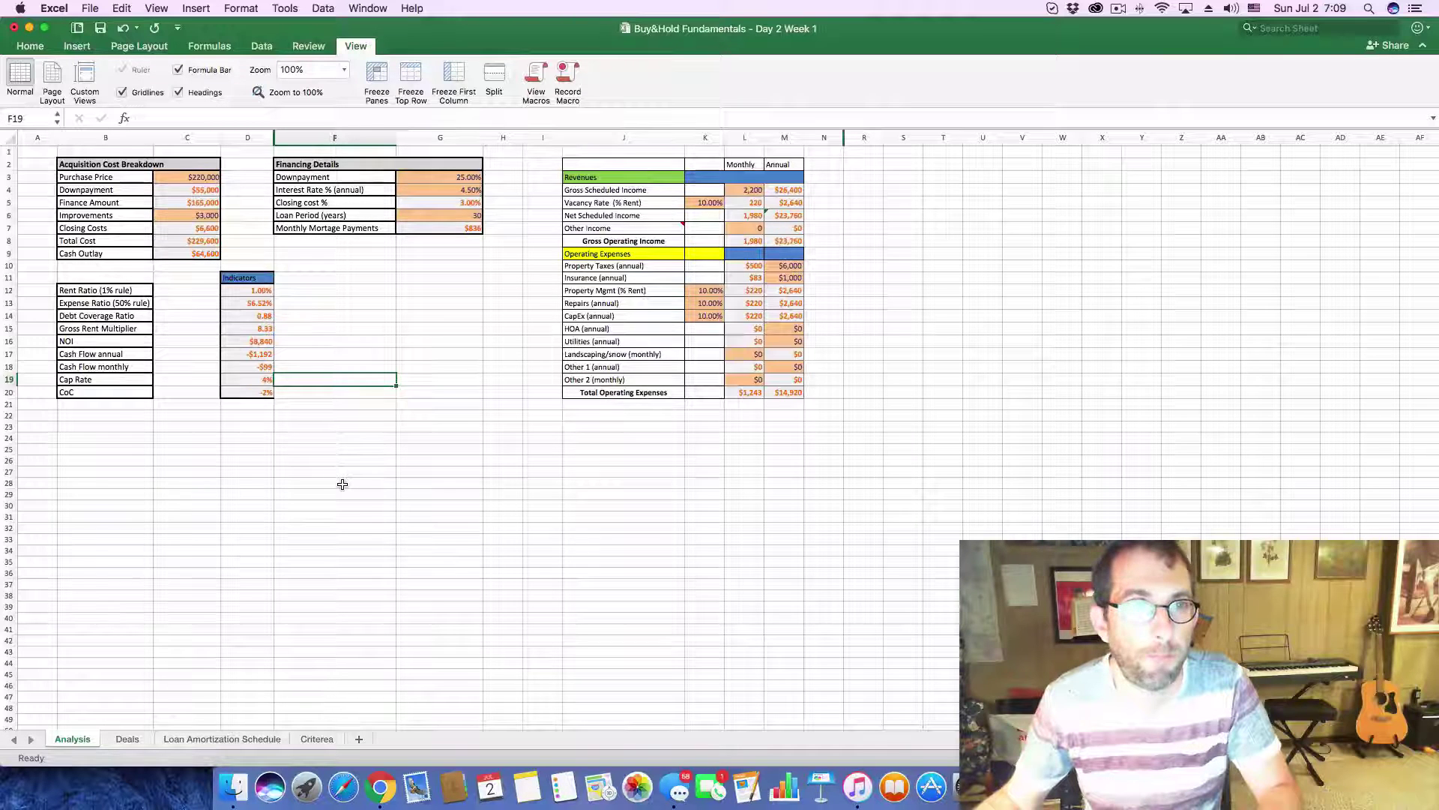
click(126, 739)
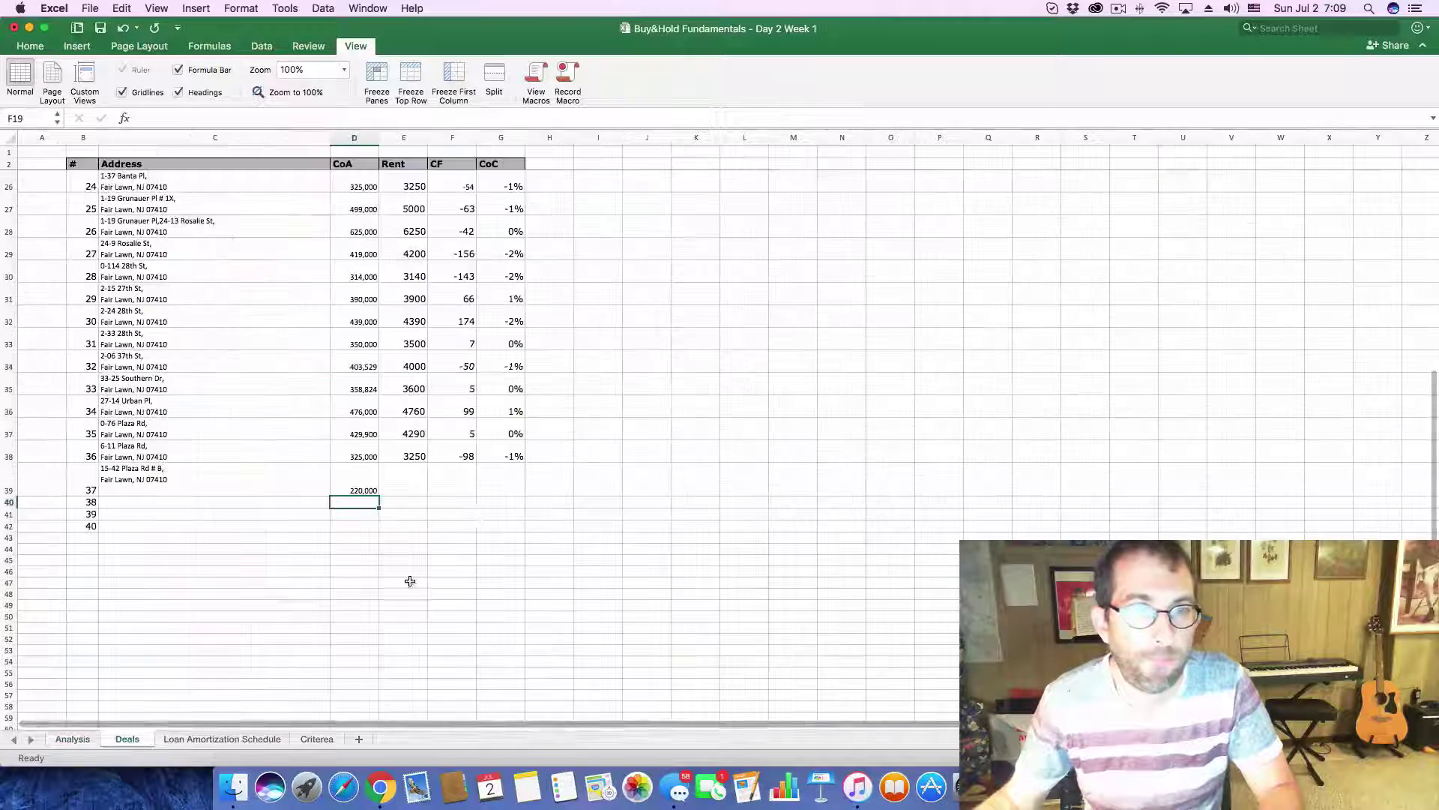
- Enter 2200 rent in E39 and -99 cash flow in F39
click(410, 483)
text(2200)
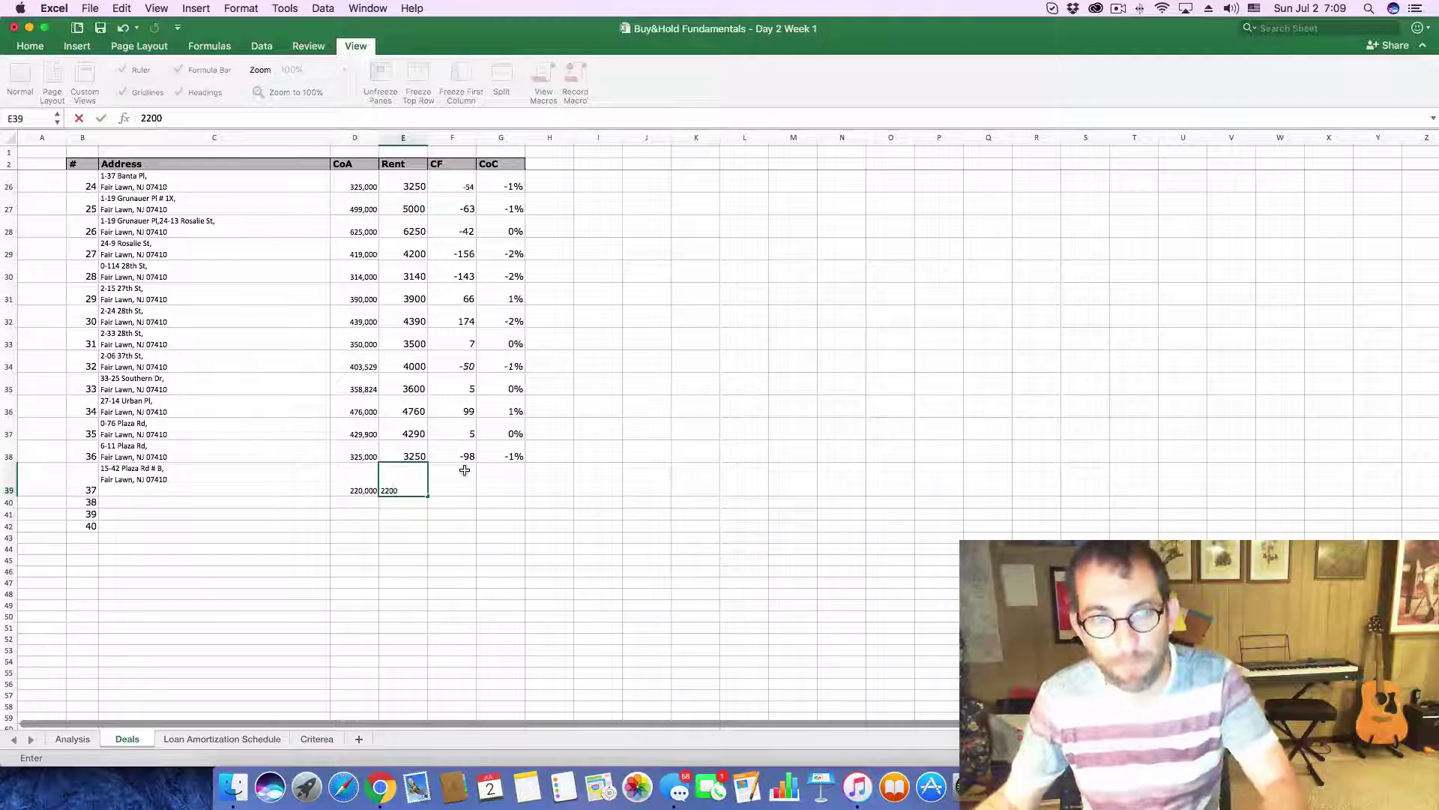
click(464, 470)
text(-99)
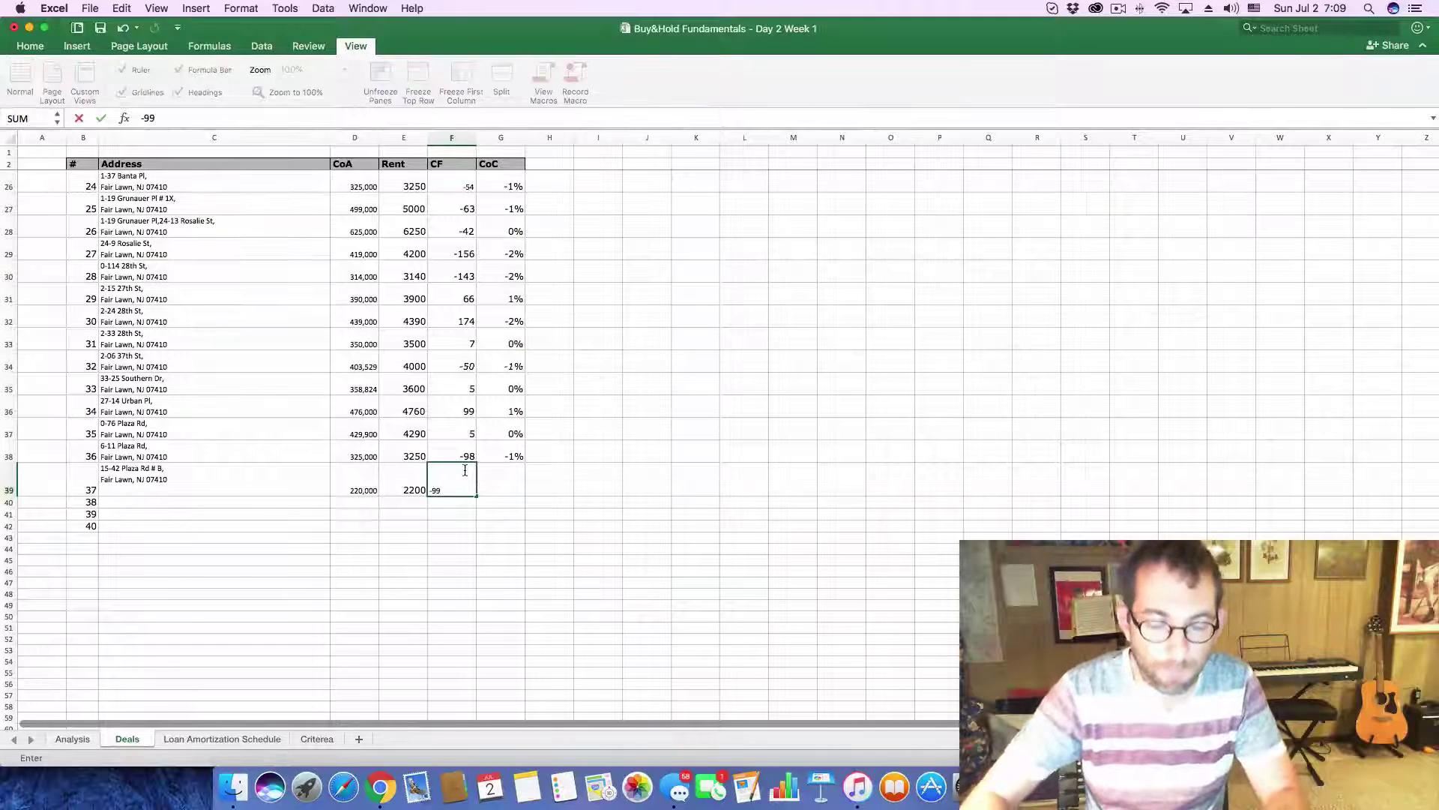
- After checking the Analysis sheet, enter -.02 as the CoC in G39
click(72, 738)
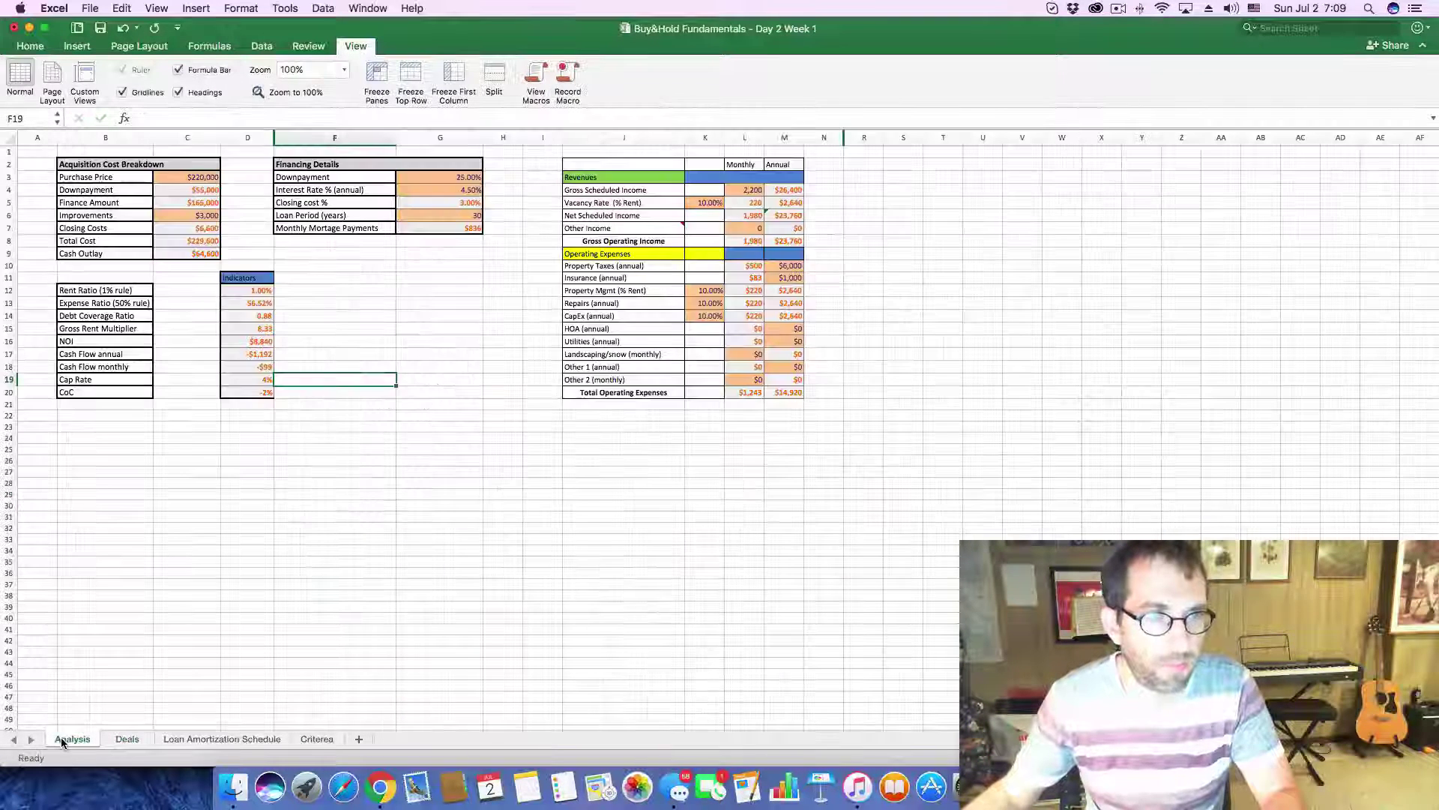
click(127, 739)
click(507, 491)
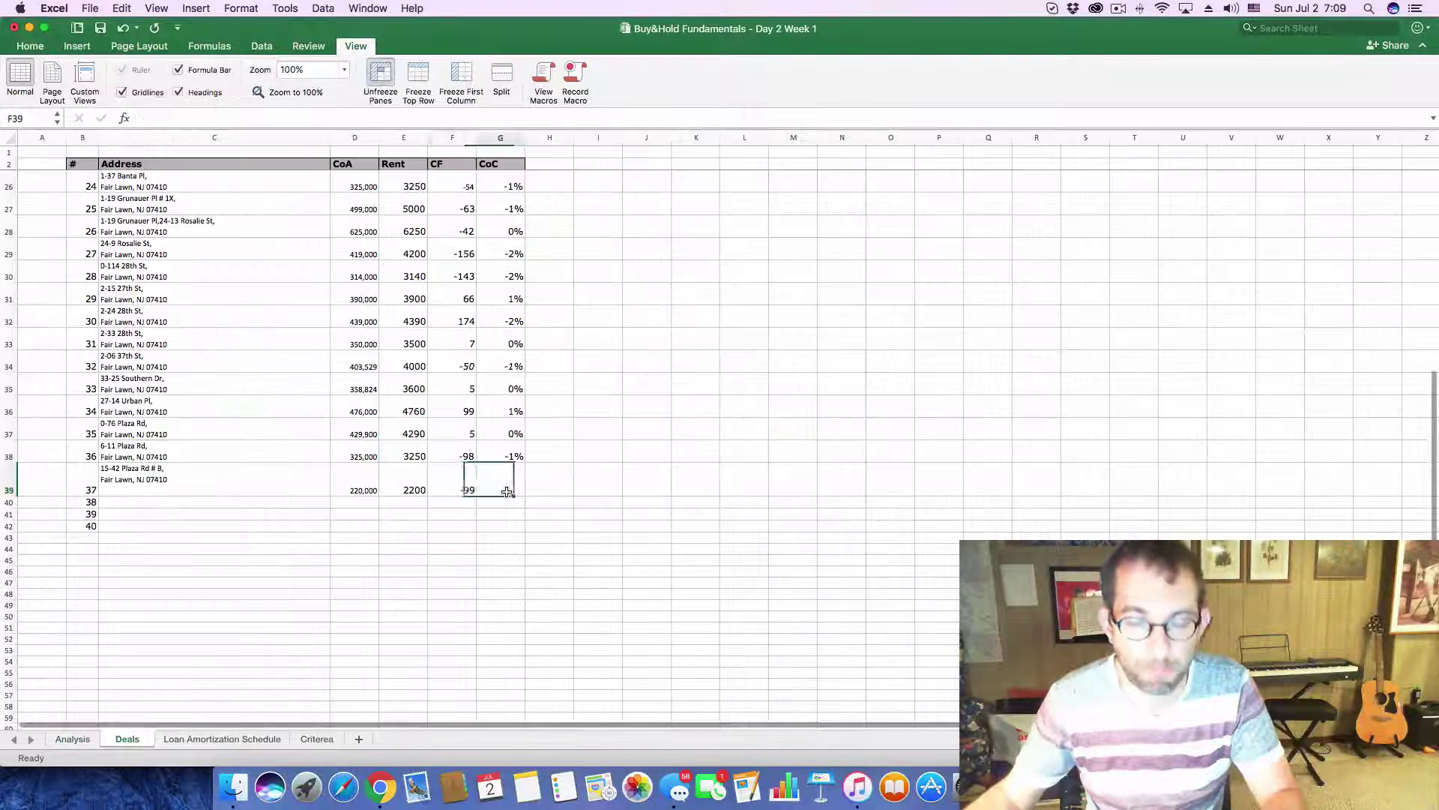
text(-.02)
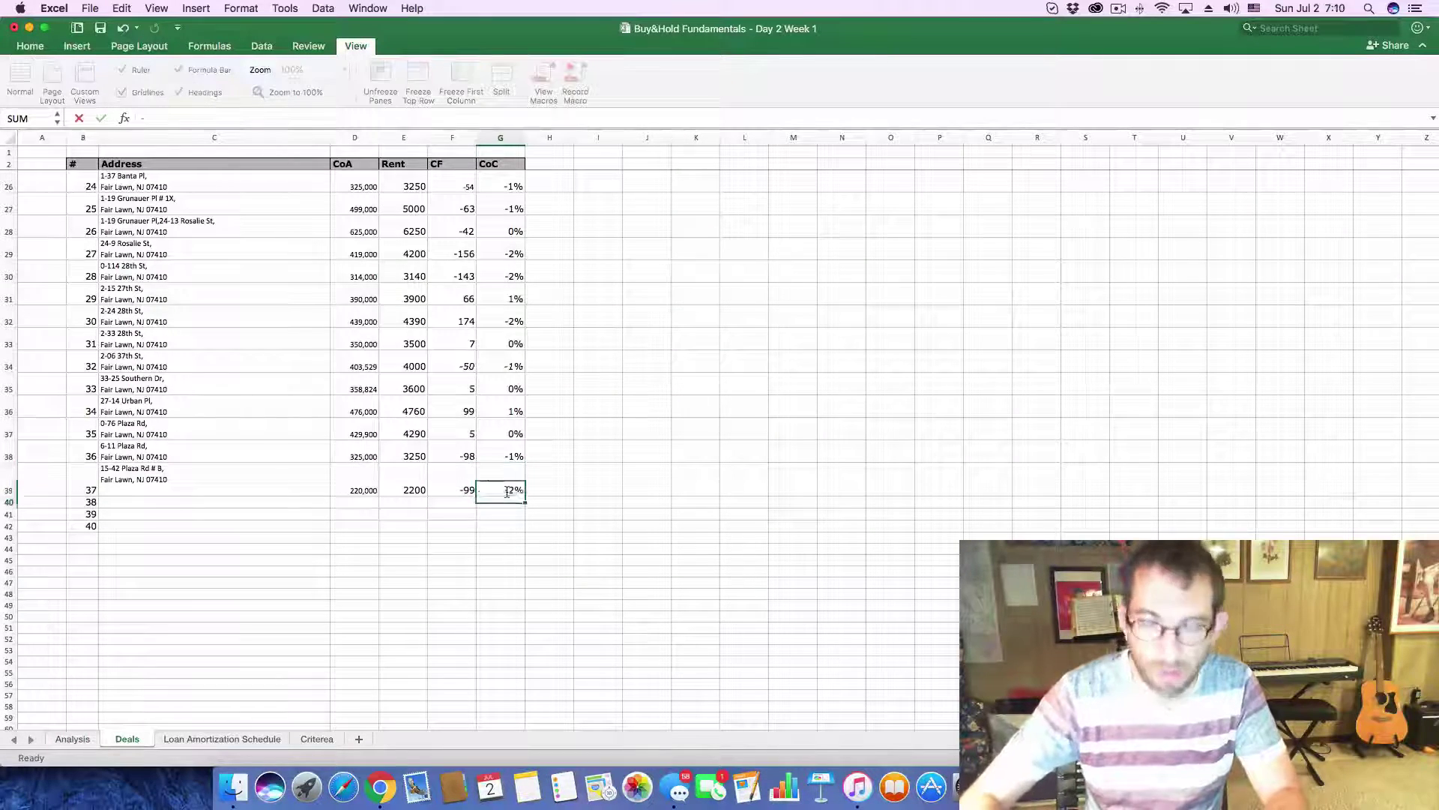
key(Return)
key(super+Tab)
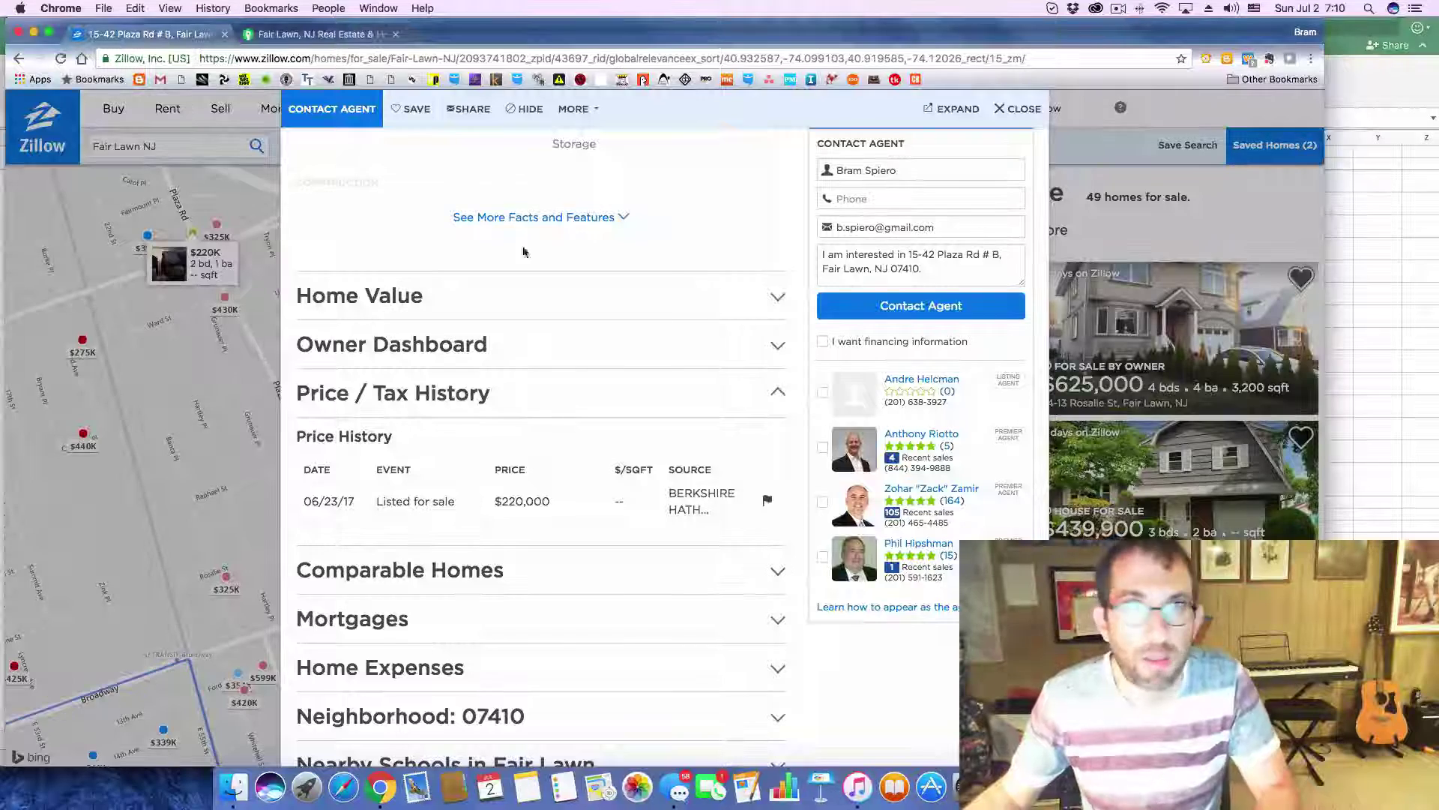
click(194, 291)
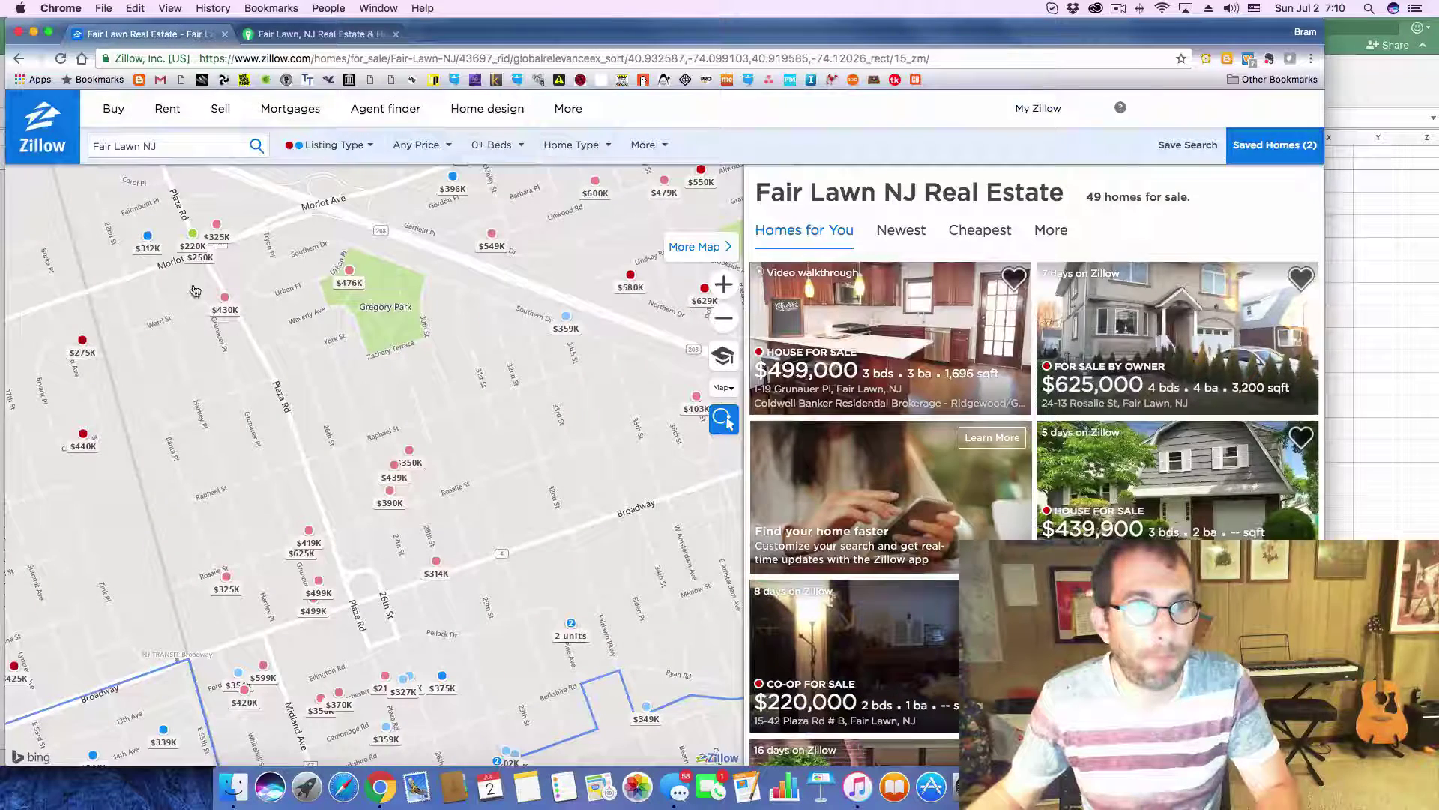
click(144, 241)
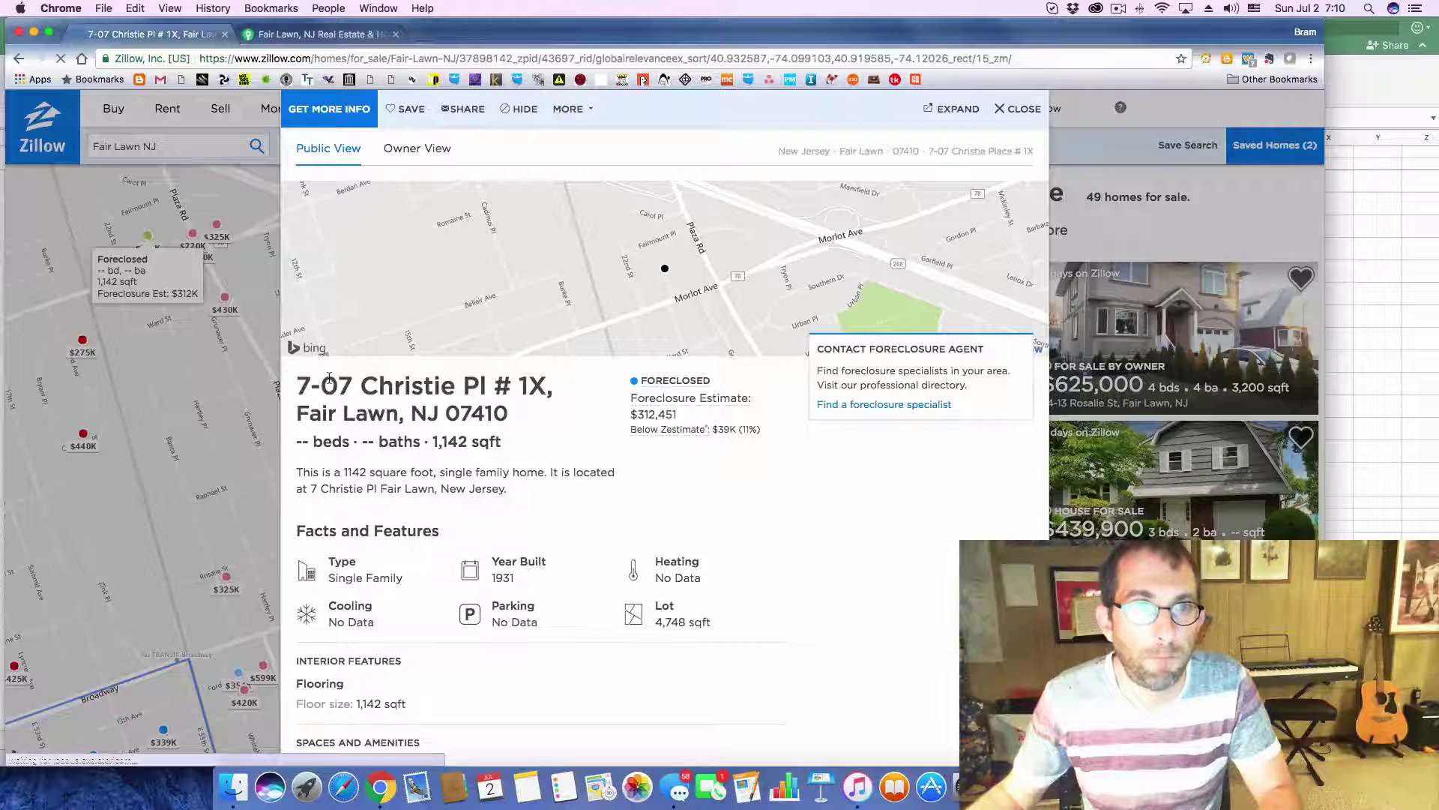
drag(329, 379, 510, 489)
click(297, 390)
drag(300, 385, 510, 409)
key(super+c)
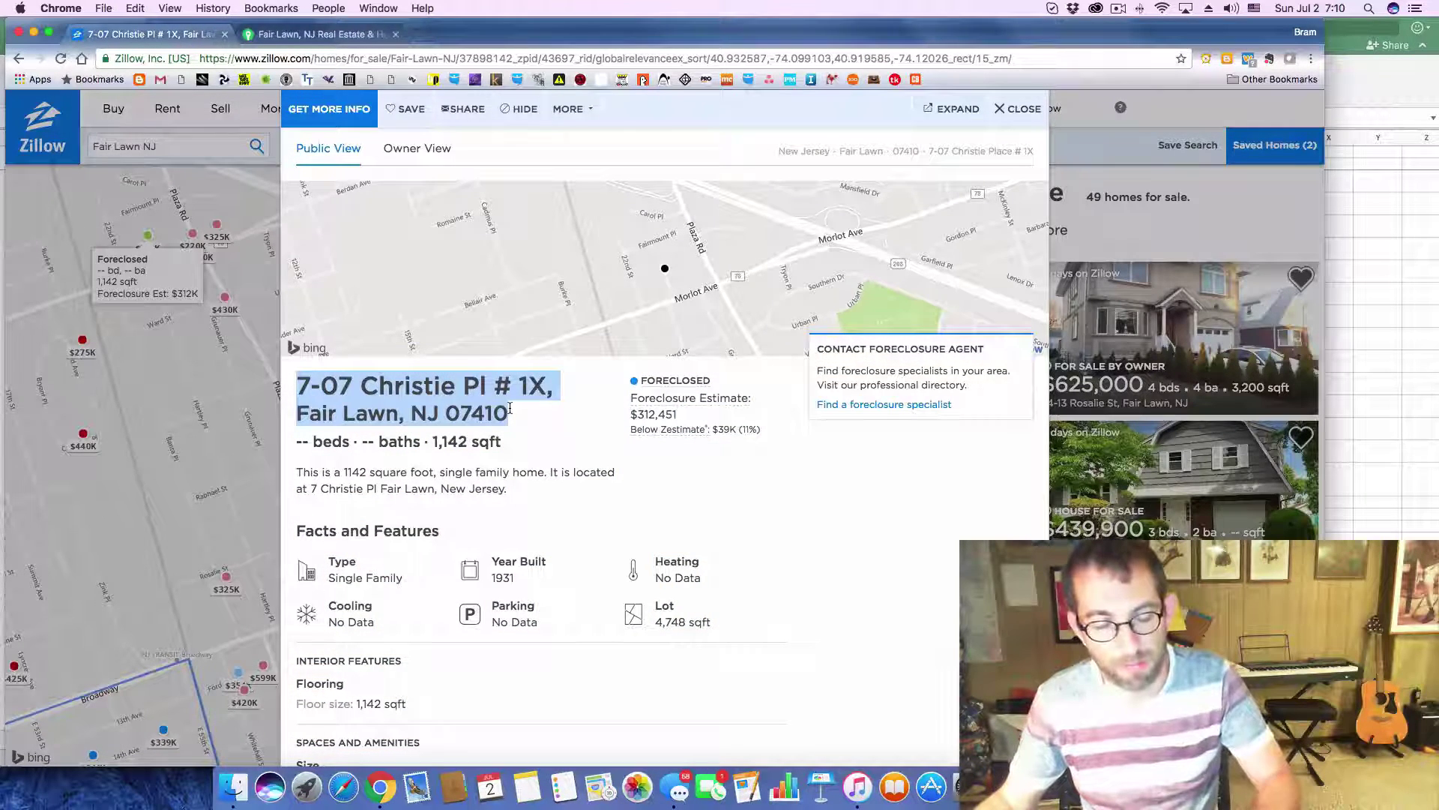
key(super+Tab)
click(201, 500)
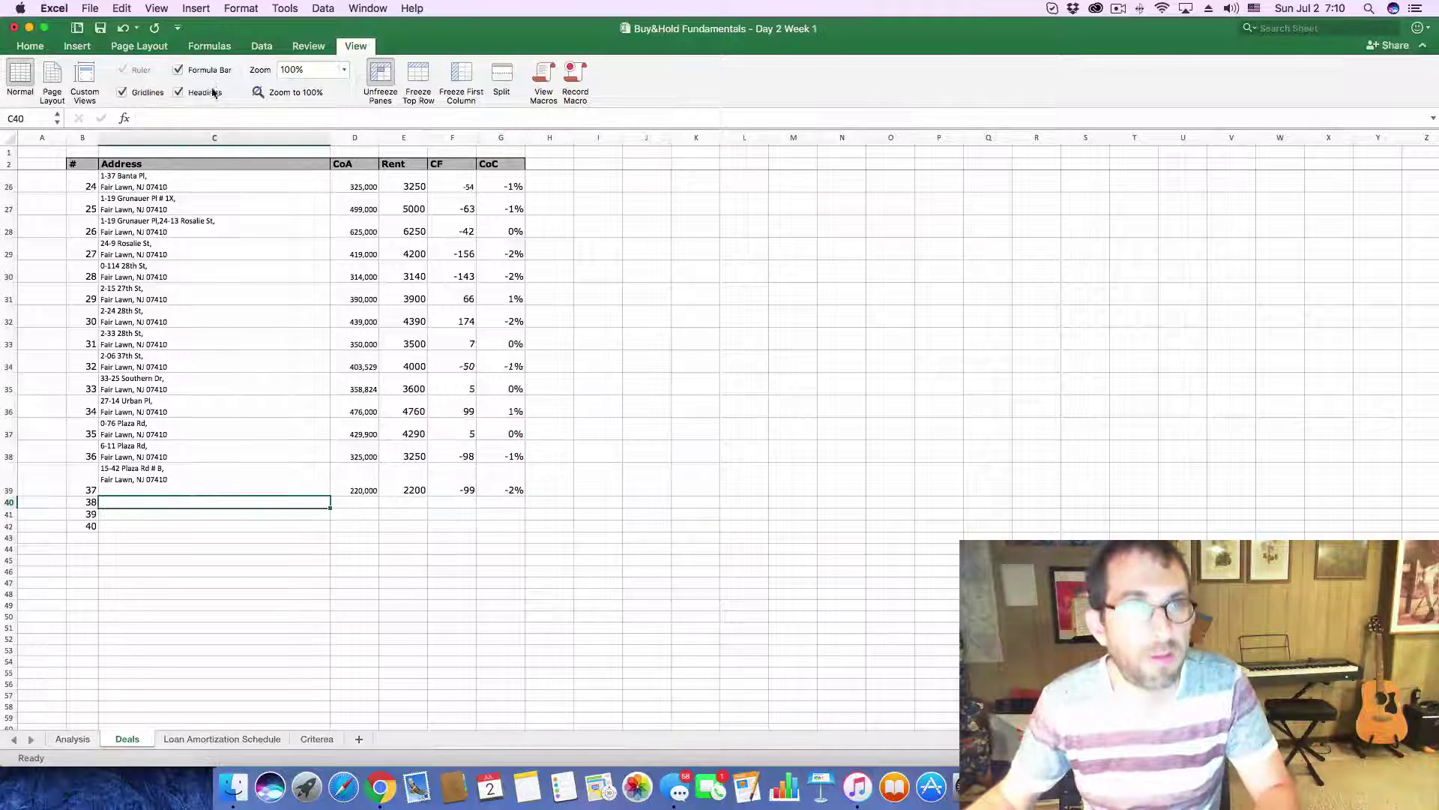
click(209, 116)
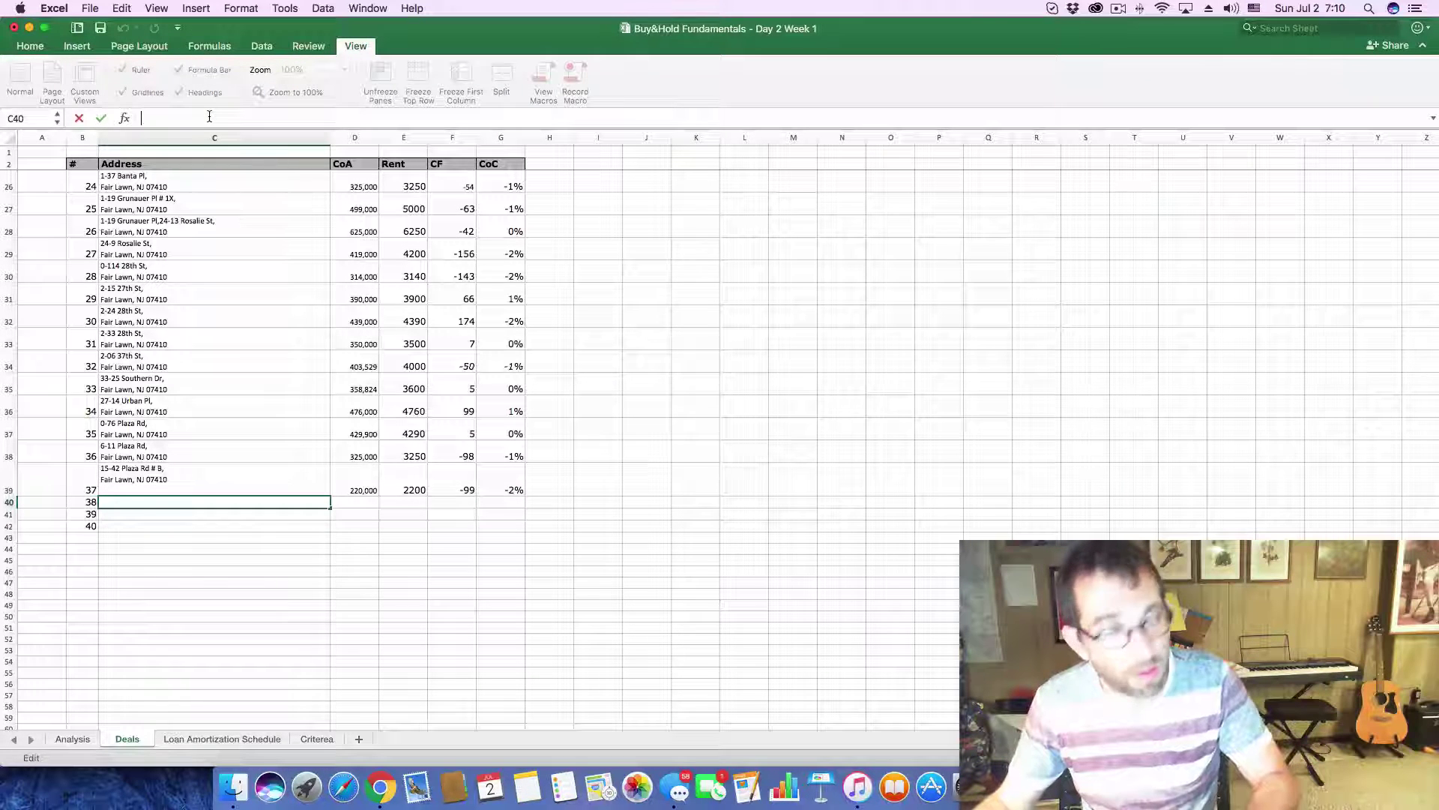
key(super+v)
key(Return)
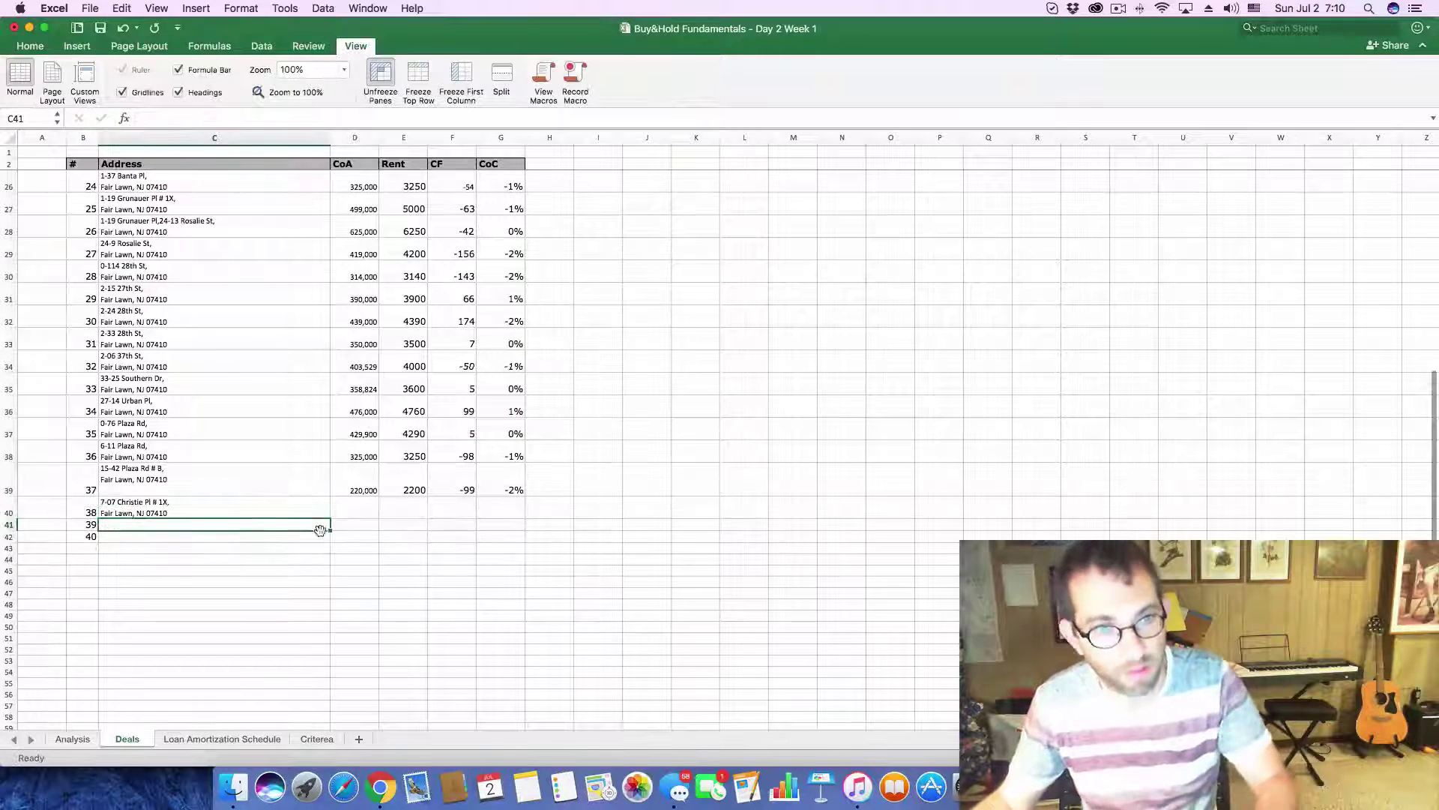
- Enter 312451 as the cost in D40
key(super+Tab)
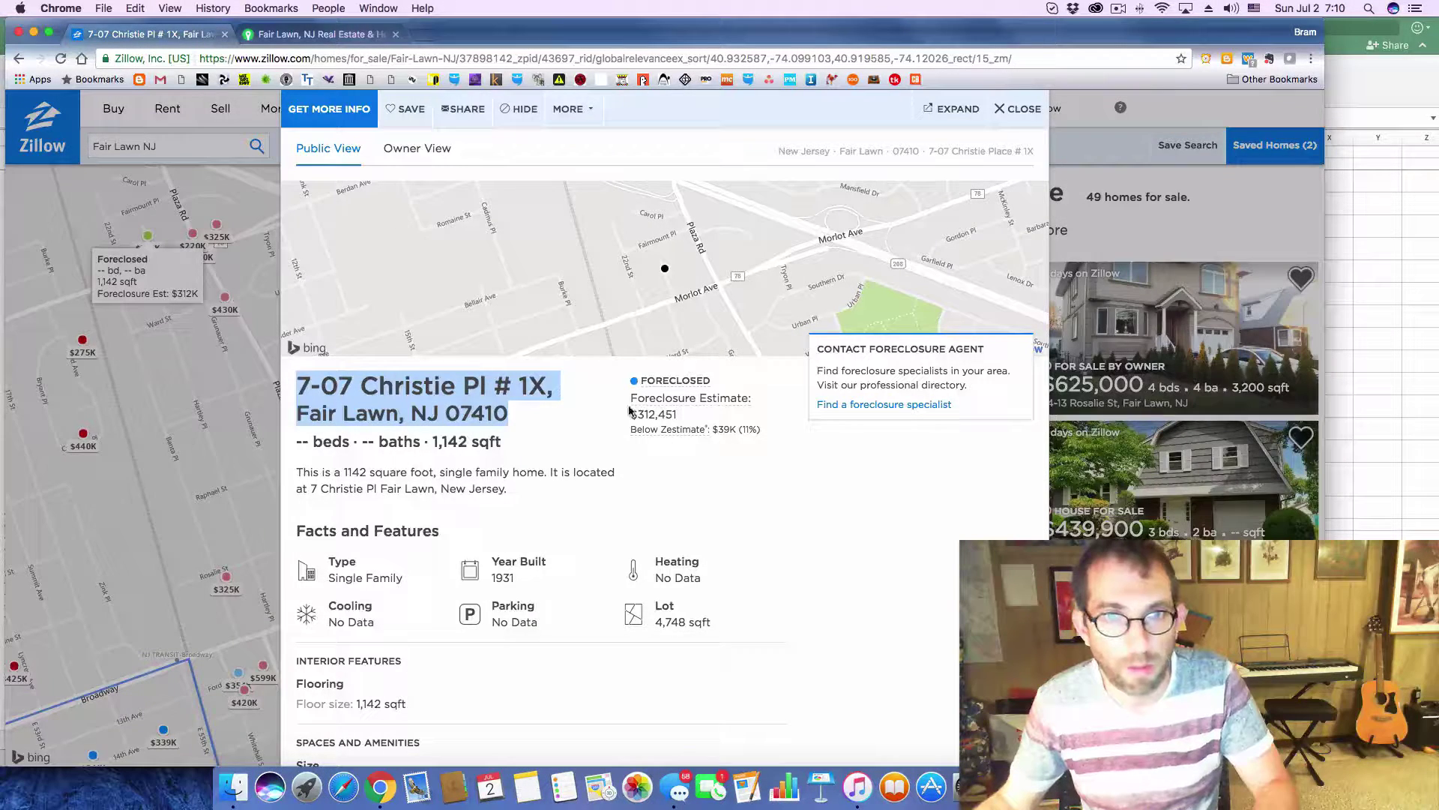
click(638, 412)
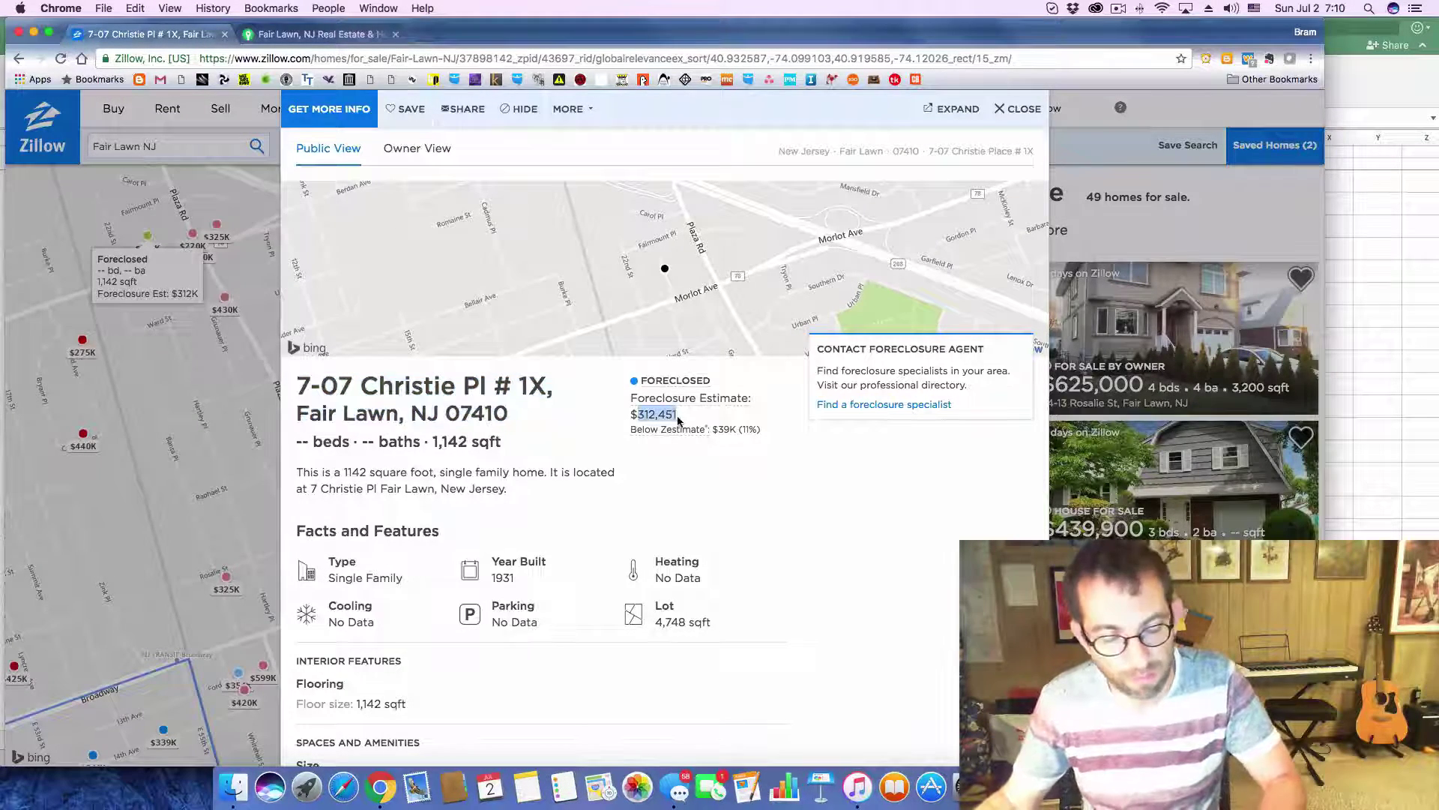
key(super+Tab)
click(348, 512)
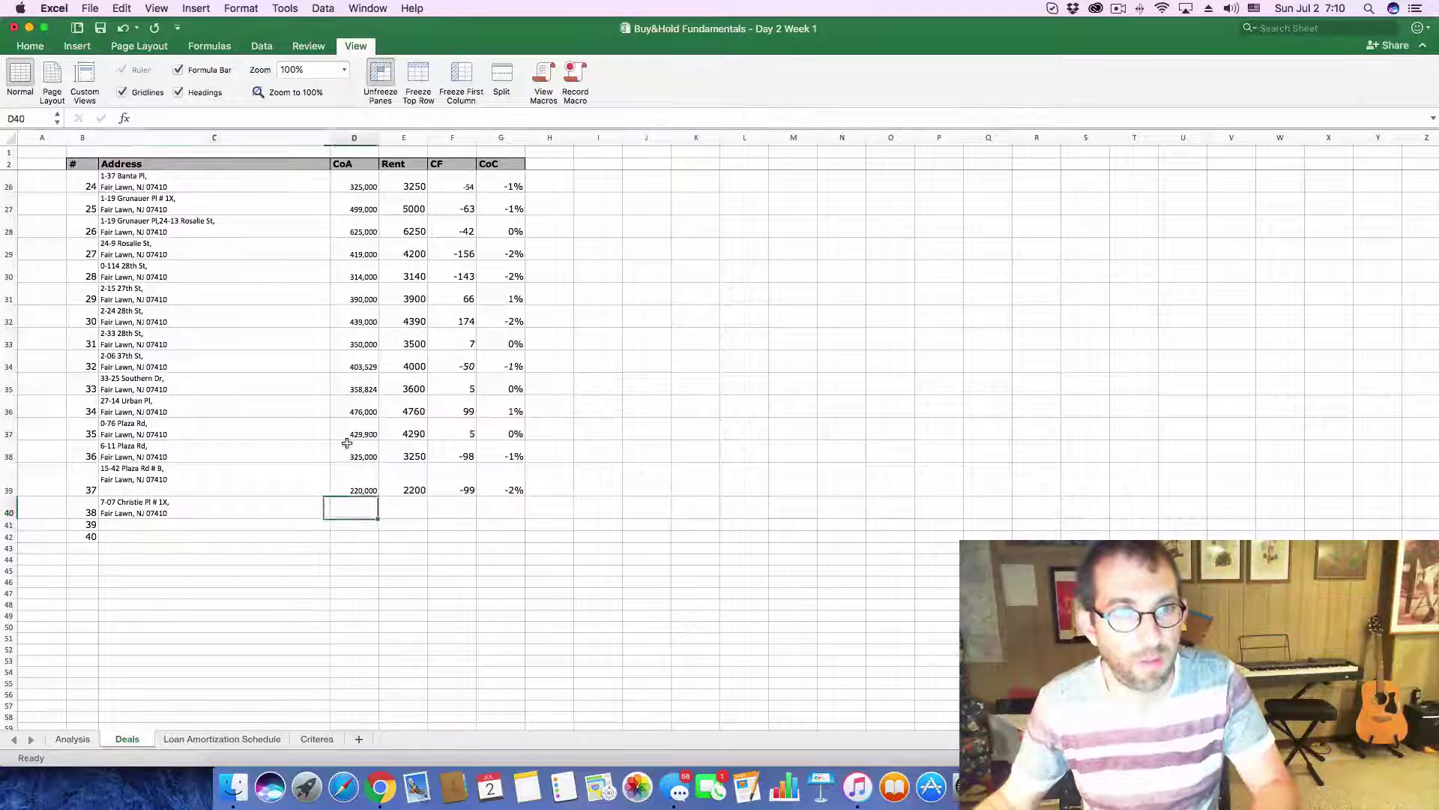
text(312451)
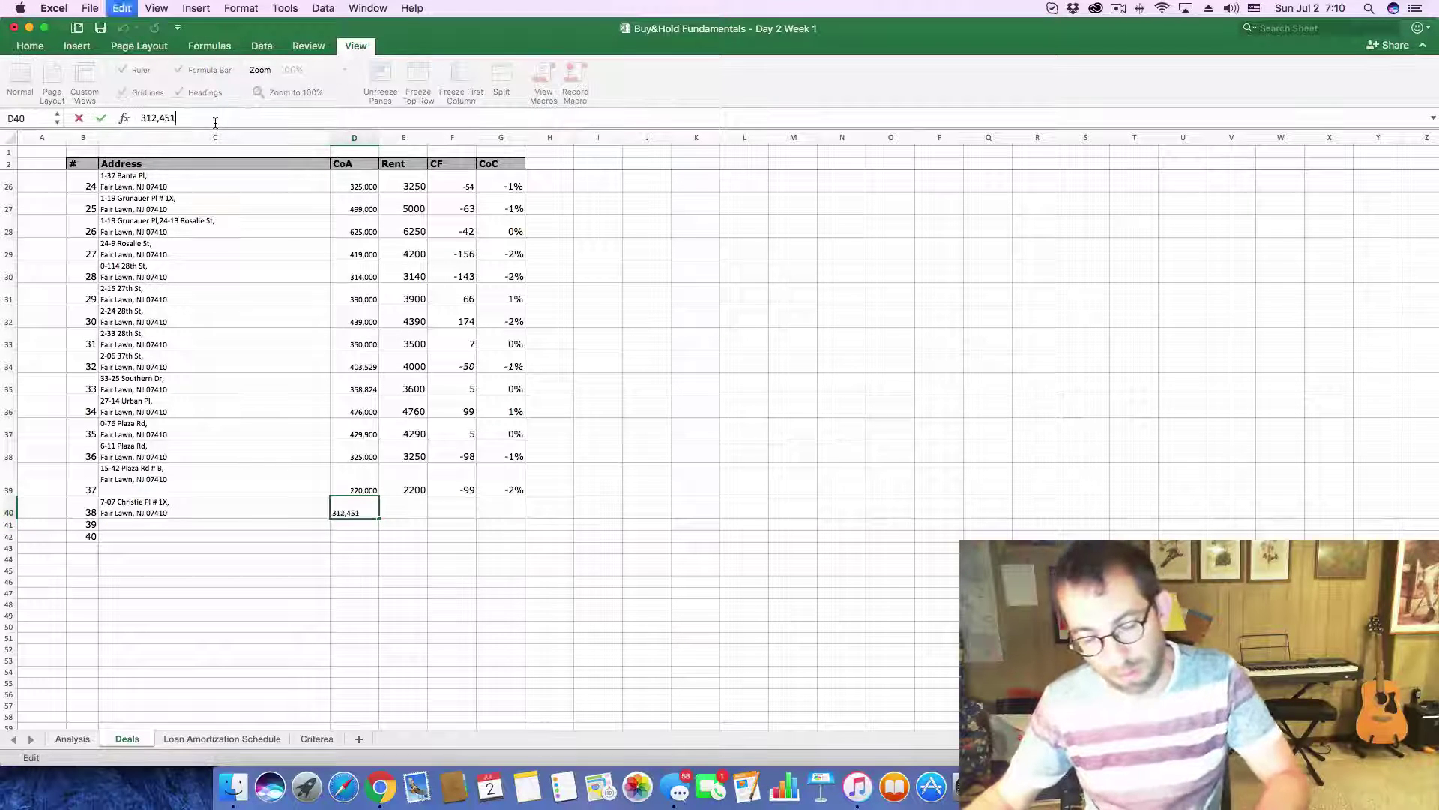
key(Return)
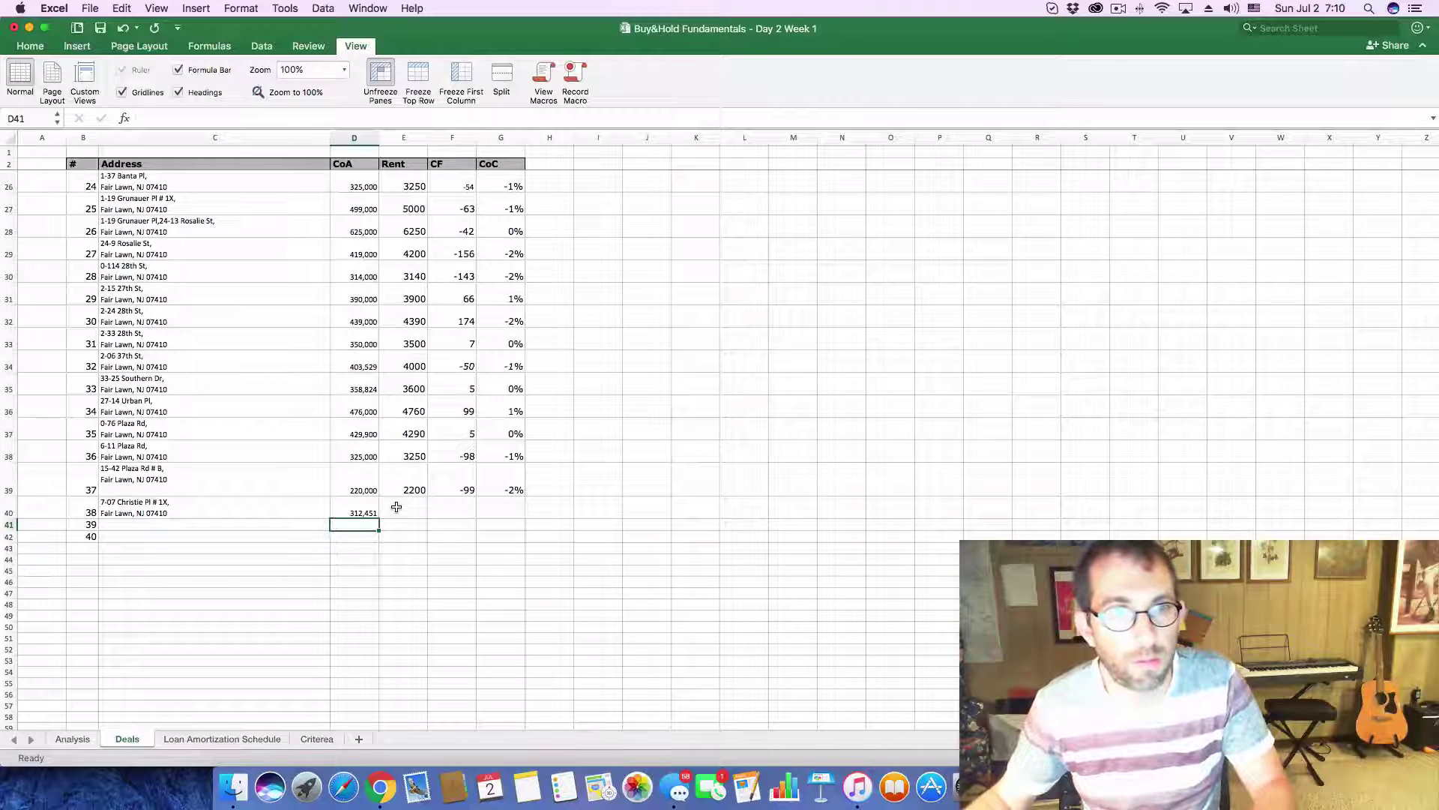
click(72, 738)
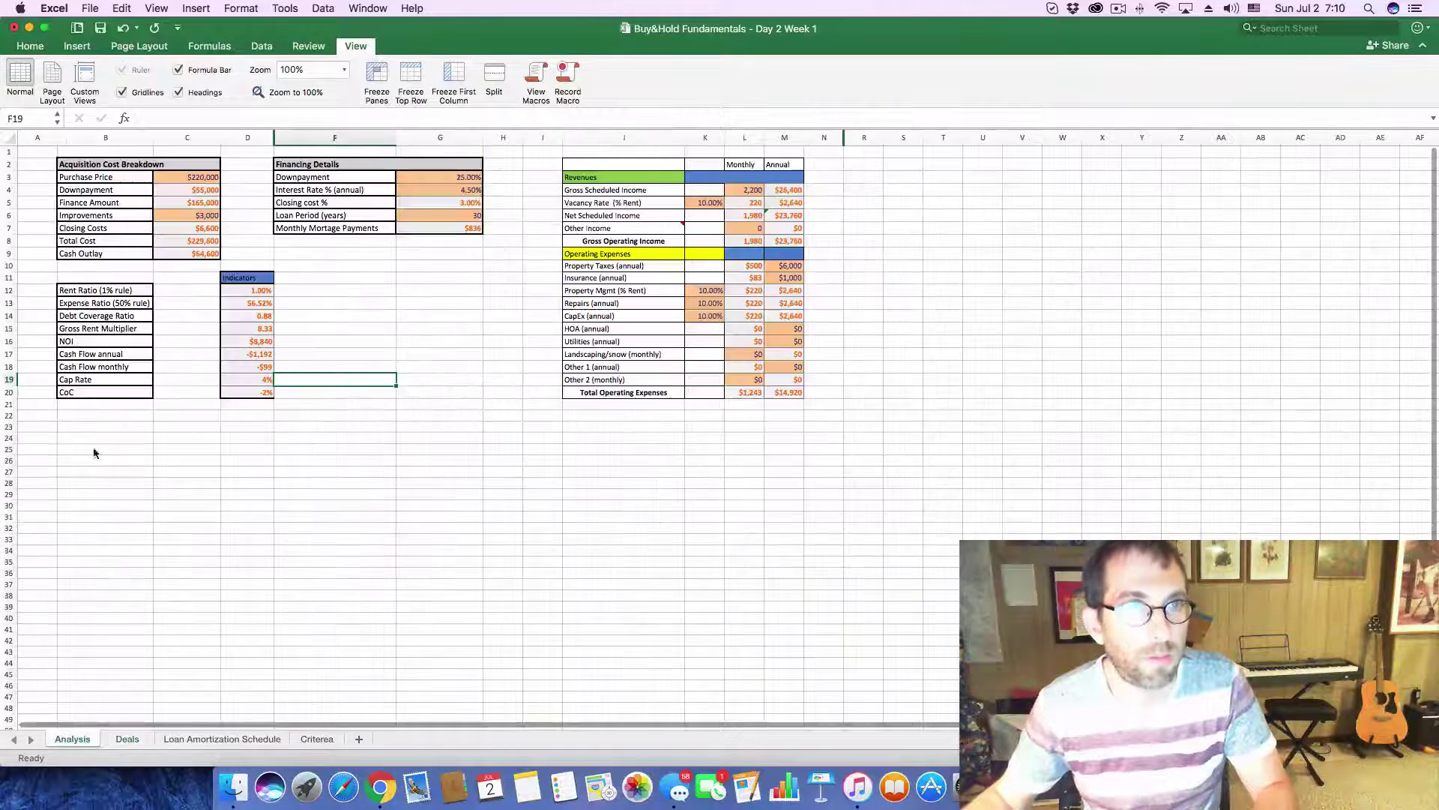
- Set the Analysis purchase price to $312,451 and monthly income in L4 to 3,100
click(194, 182)
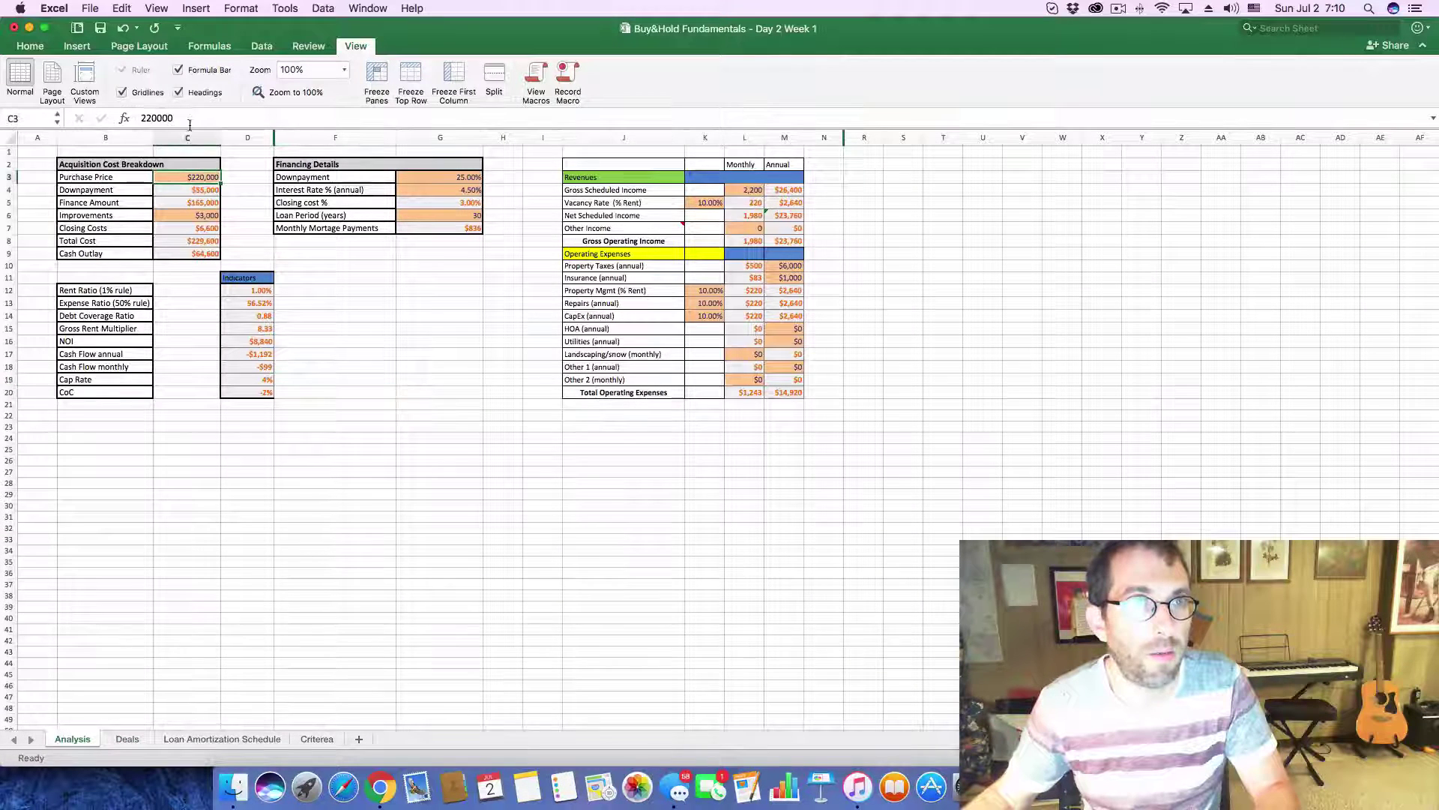
drag(191, 118, 41, 116)
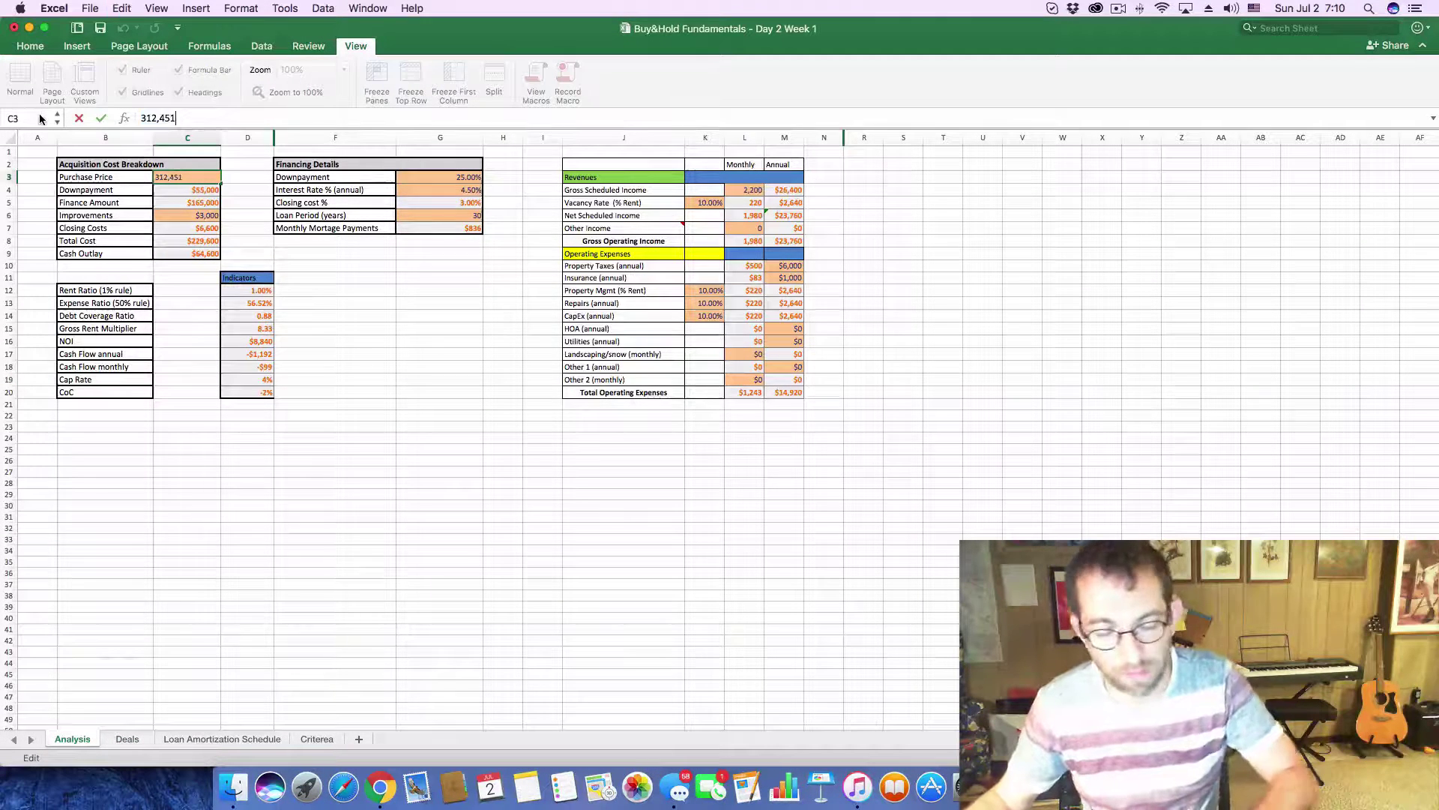
key(Return)
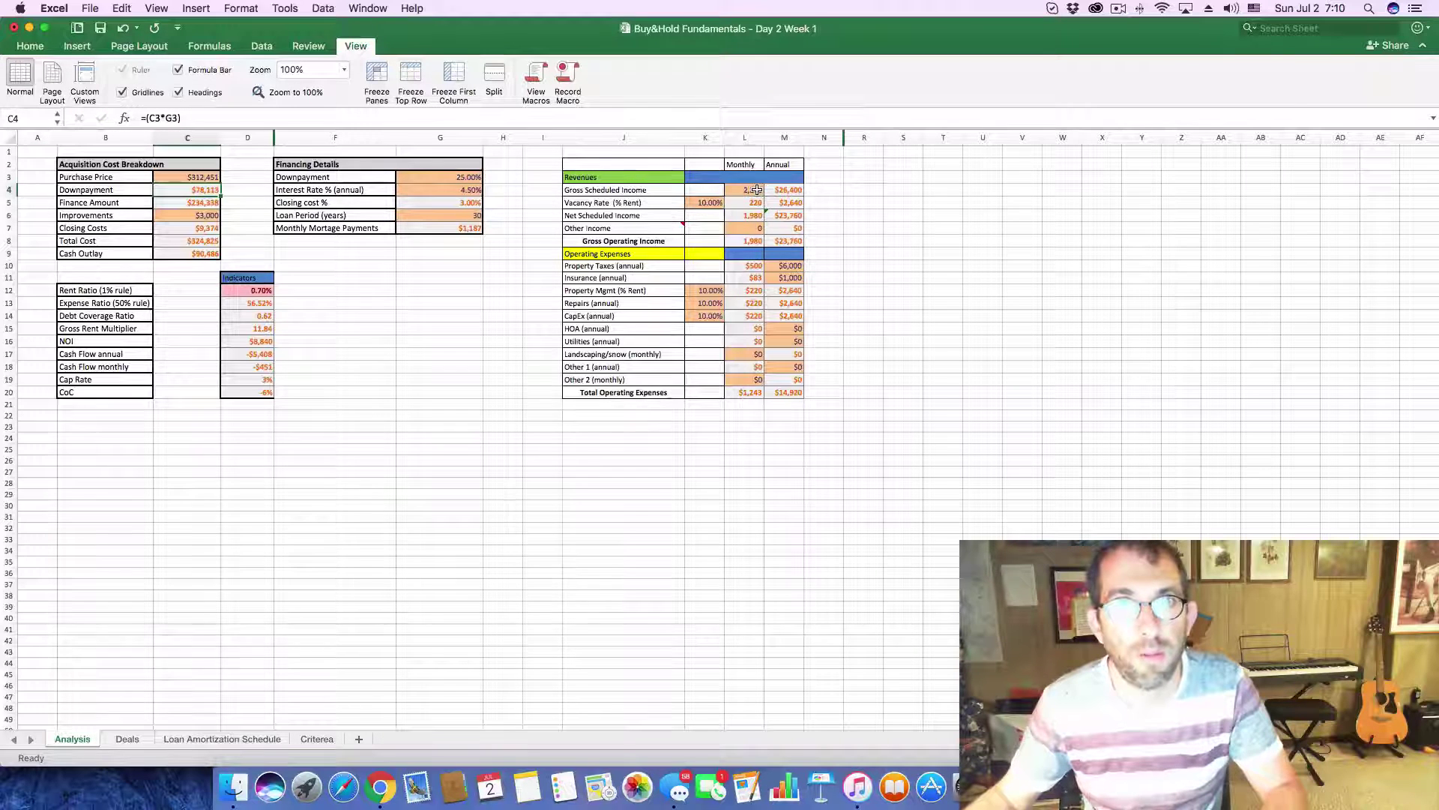
click(757, 189)
text(3,)
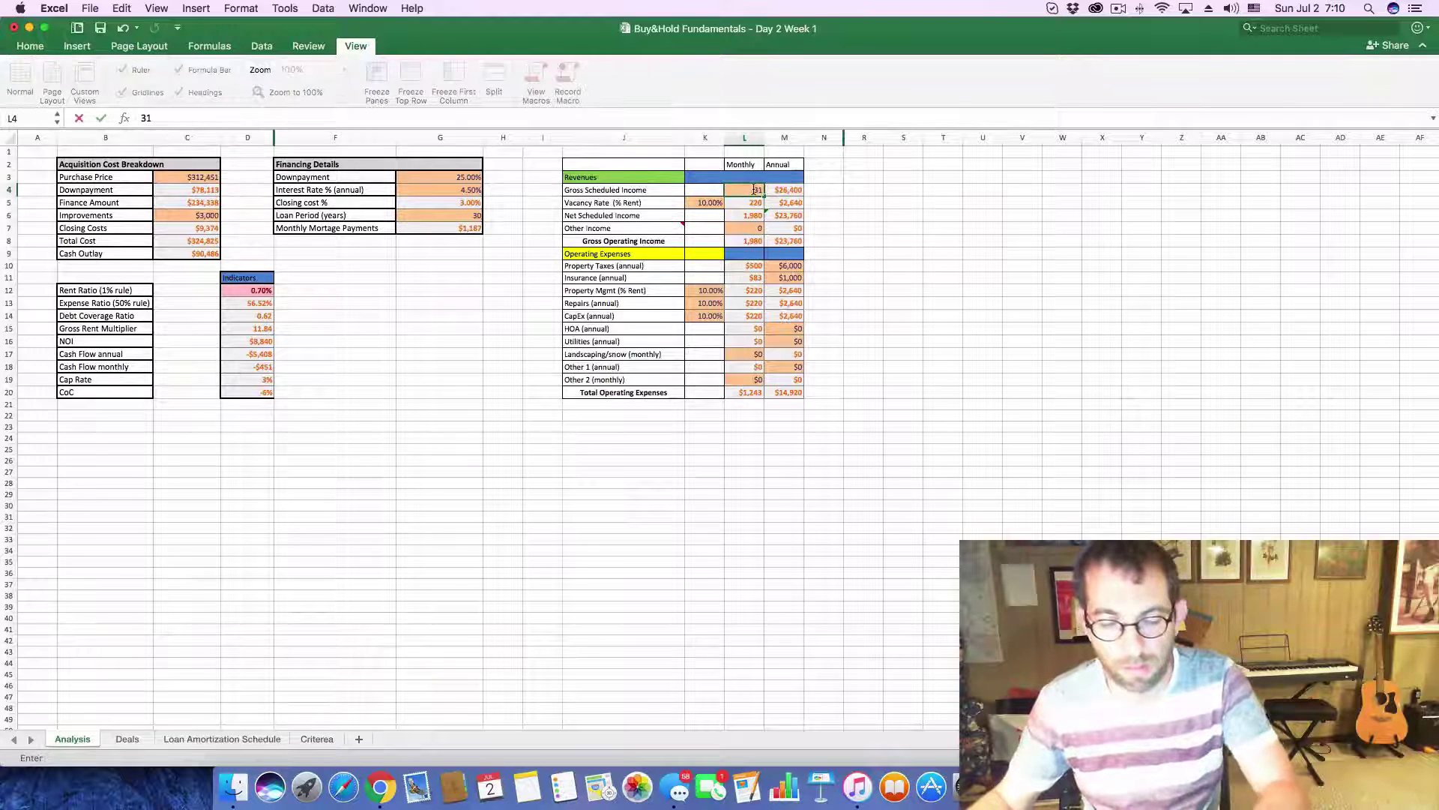
text(100)
key(Return)
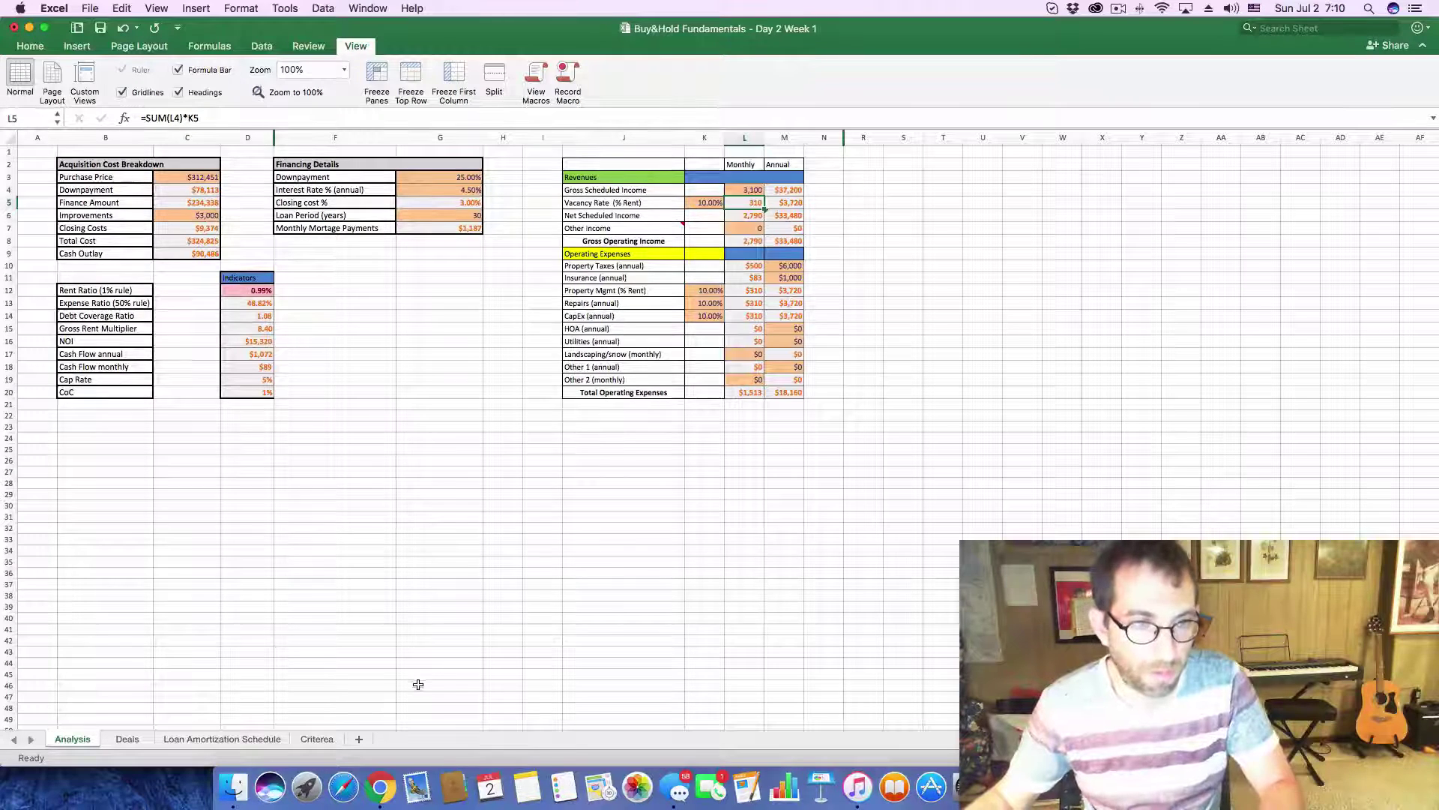
- Check Zillow's Price / Tax History, enter $7,900 annual taxes in M10, and return to Deals
key(super+Tab)
scroll(806, 520, down, 10)
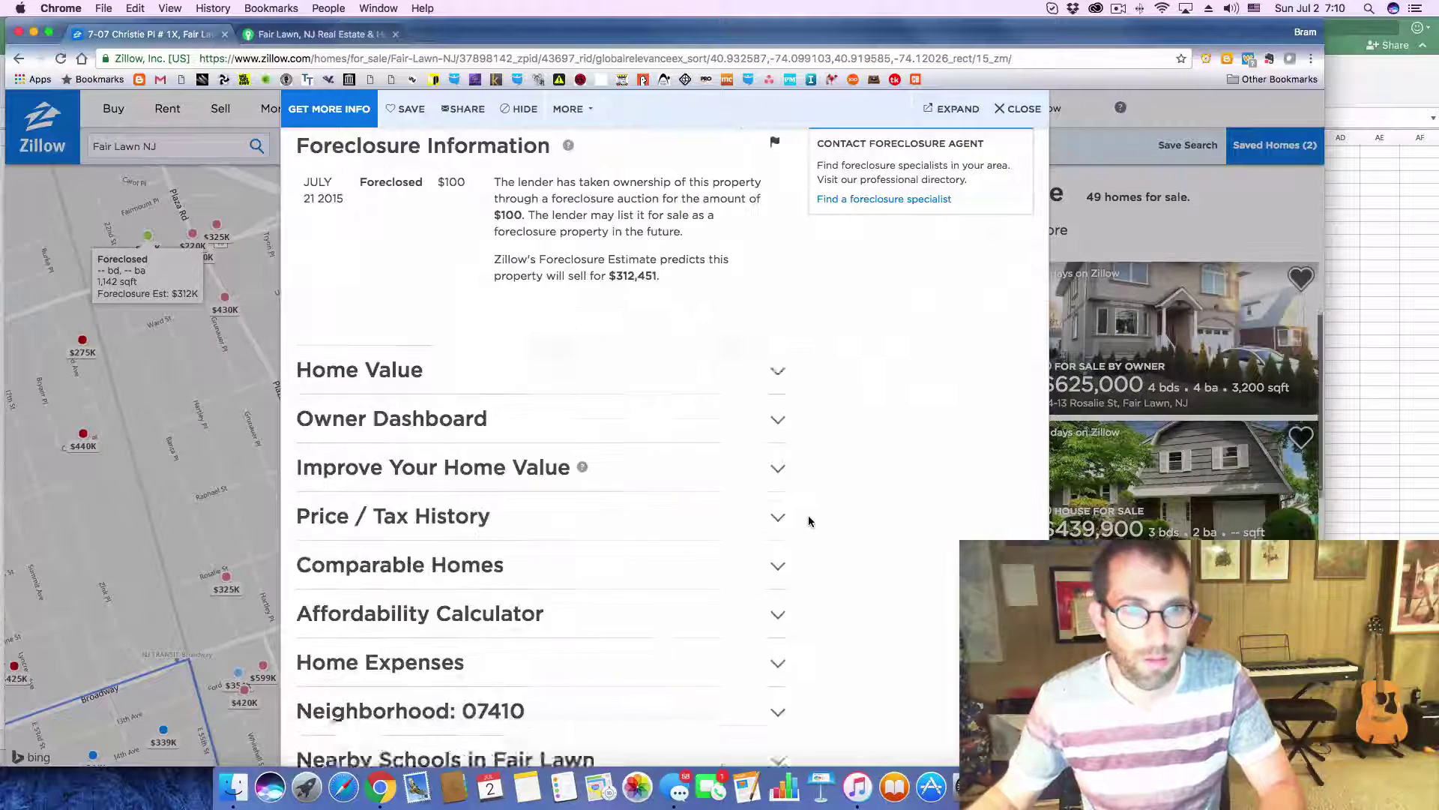
click(788, 557)
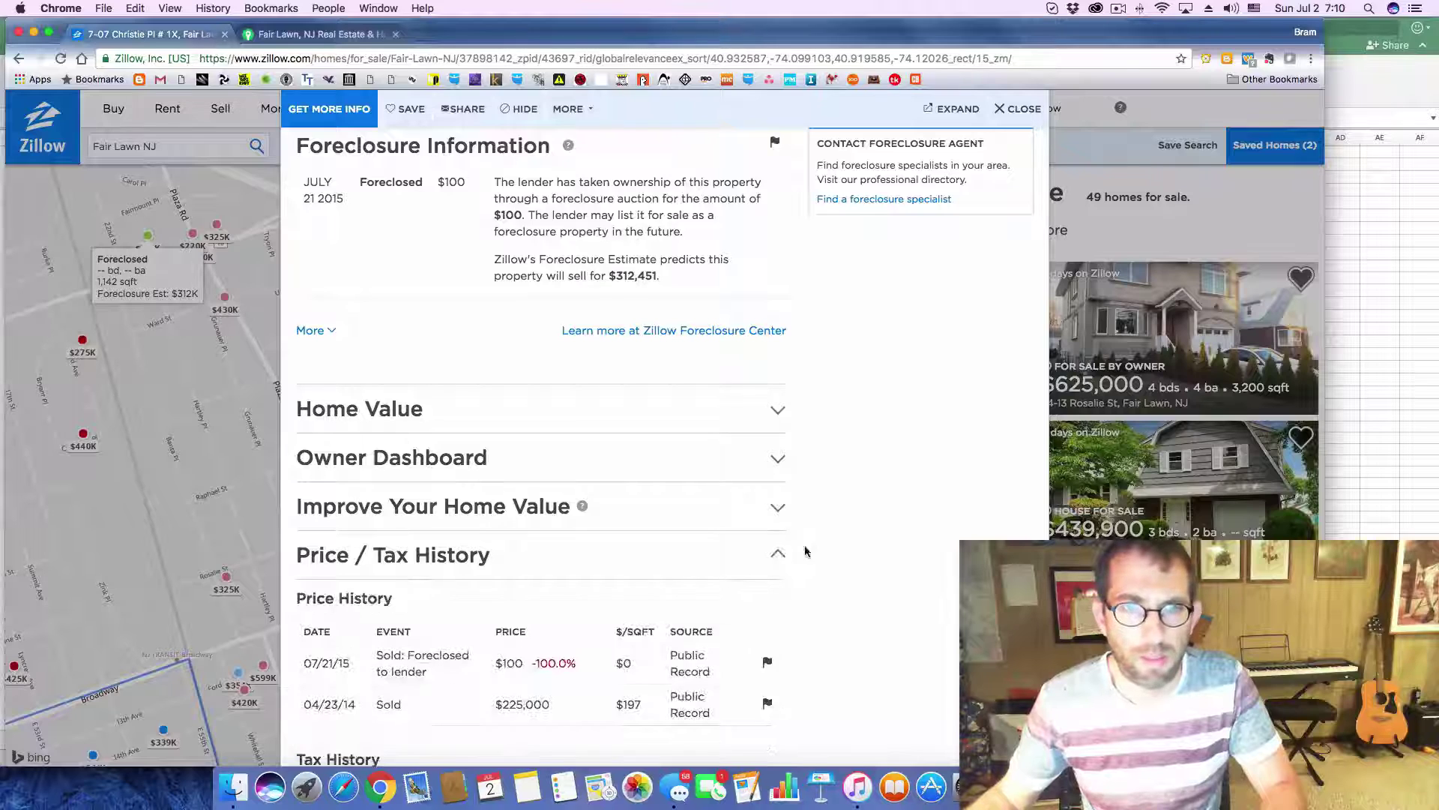
scroll(806, 550, down, 4)
key(super+Tab)
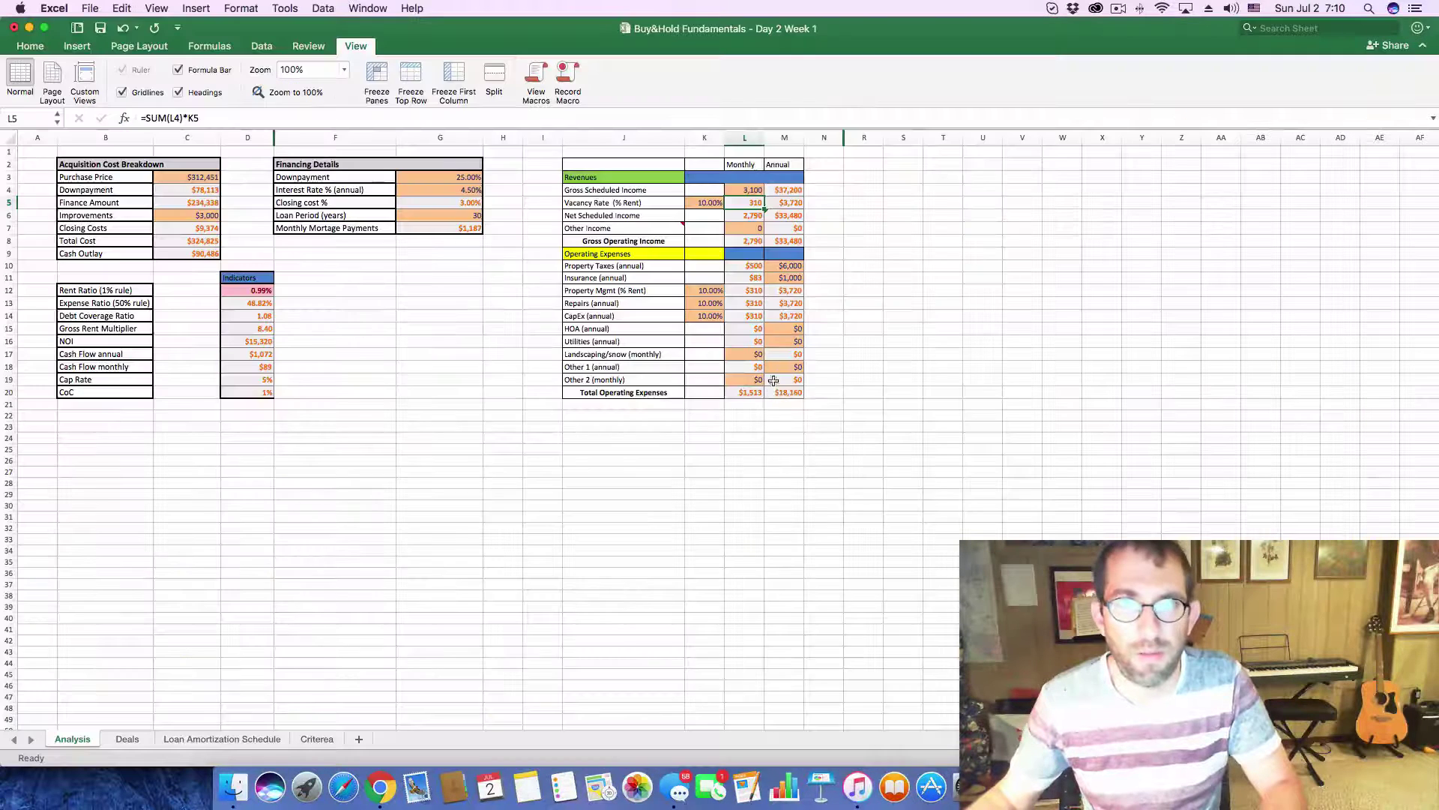
click(791, 266)
text(7900)
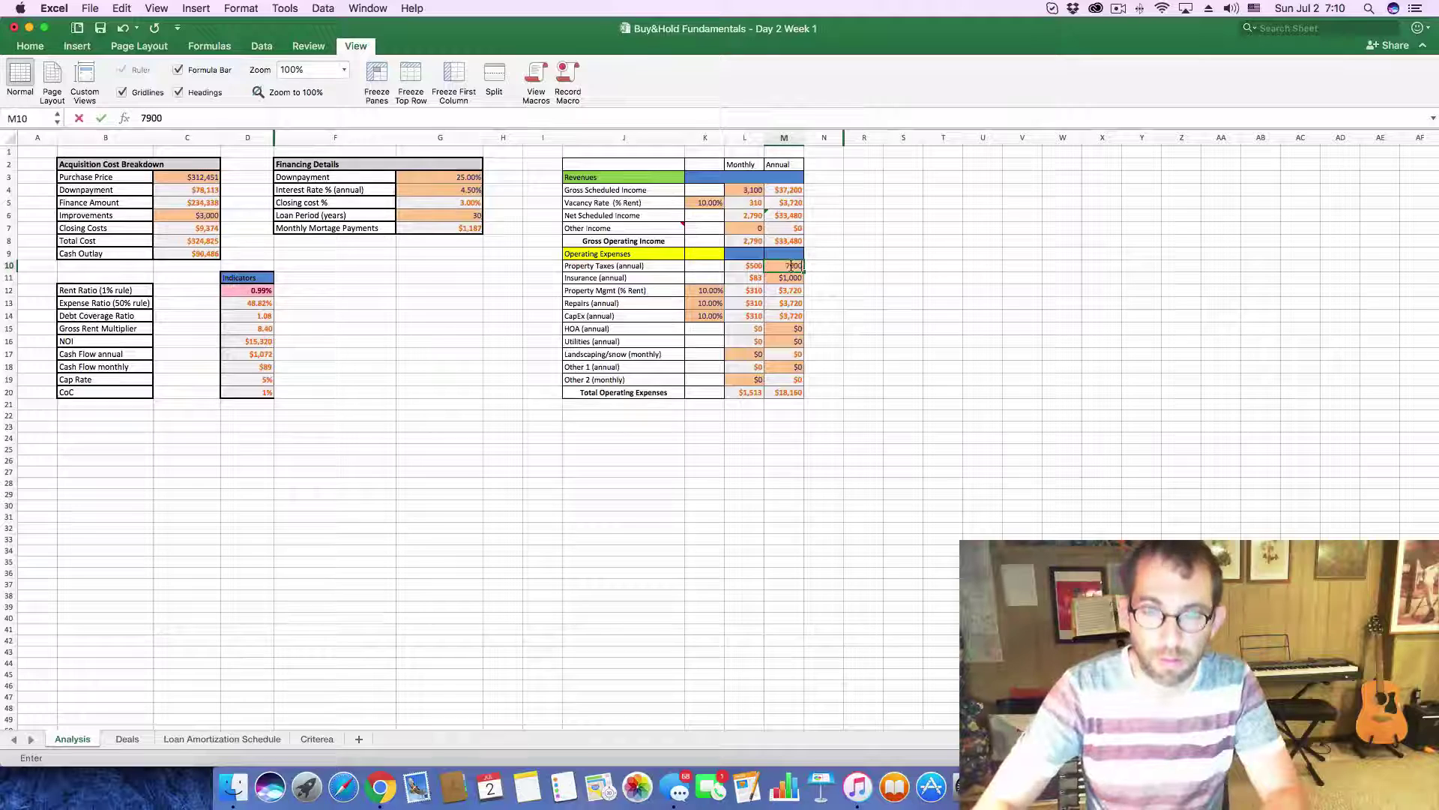
key(Return)
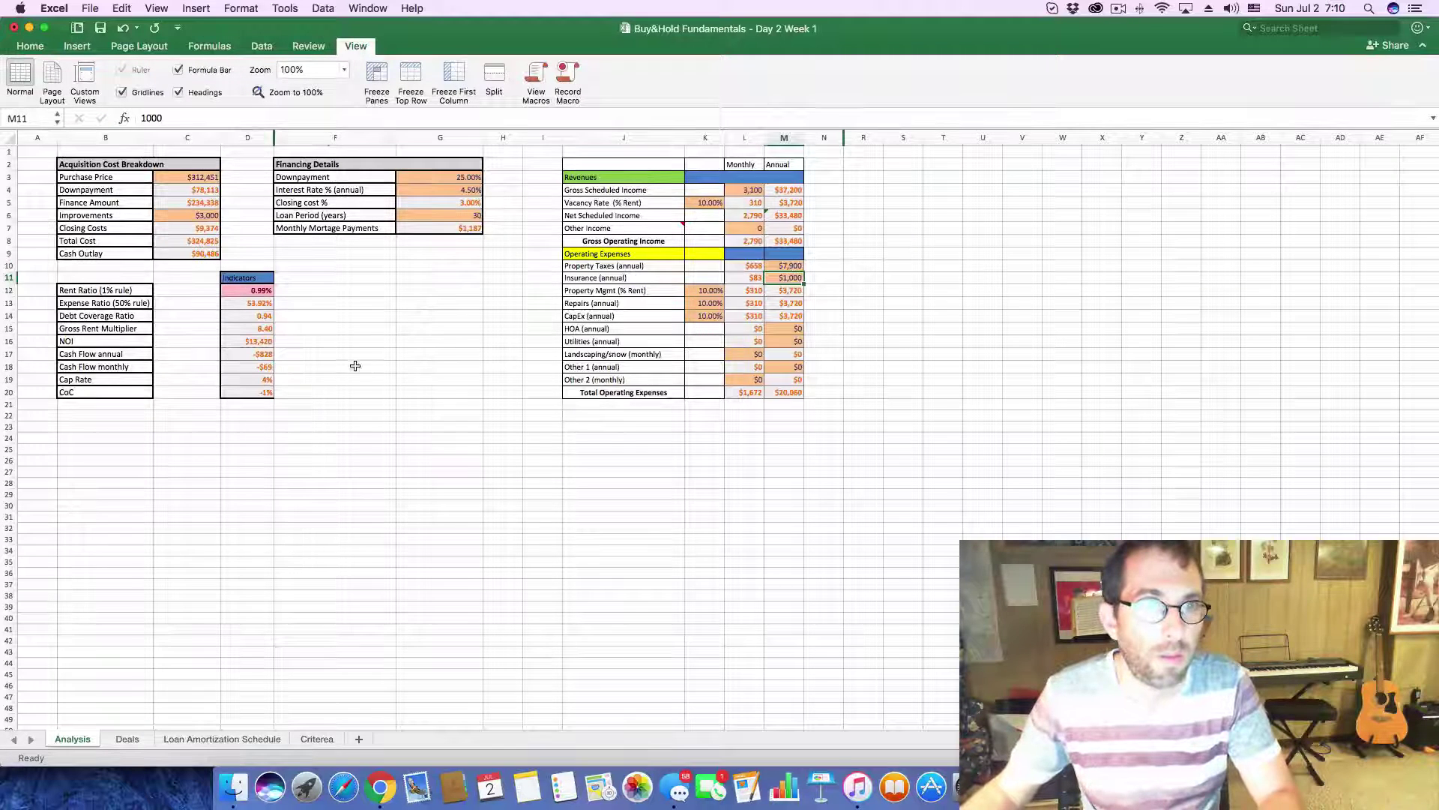
click(355, 366)
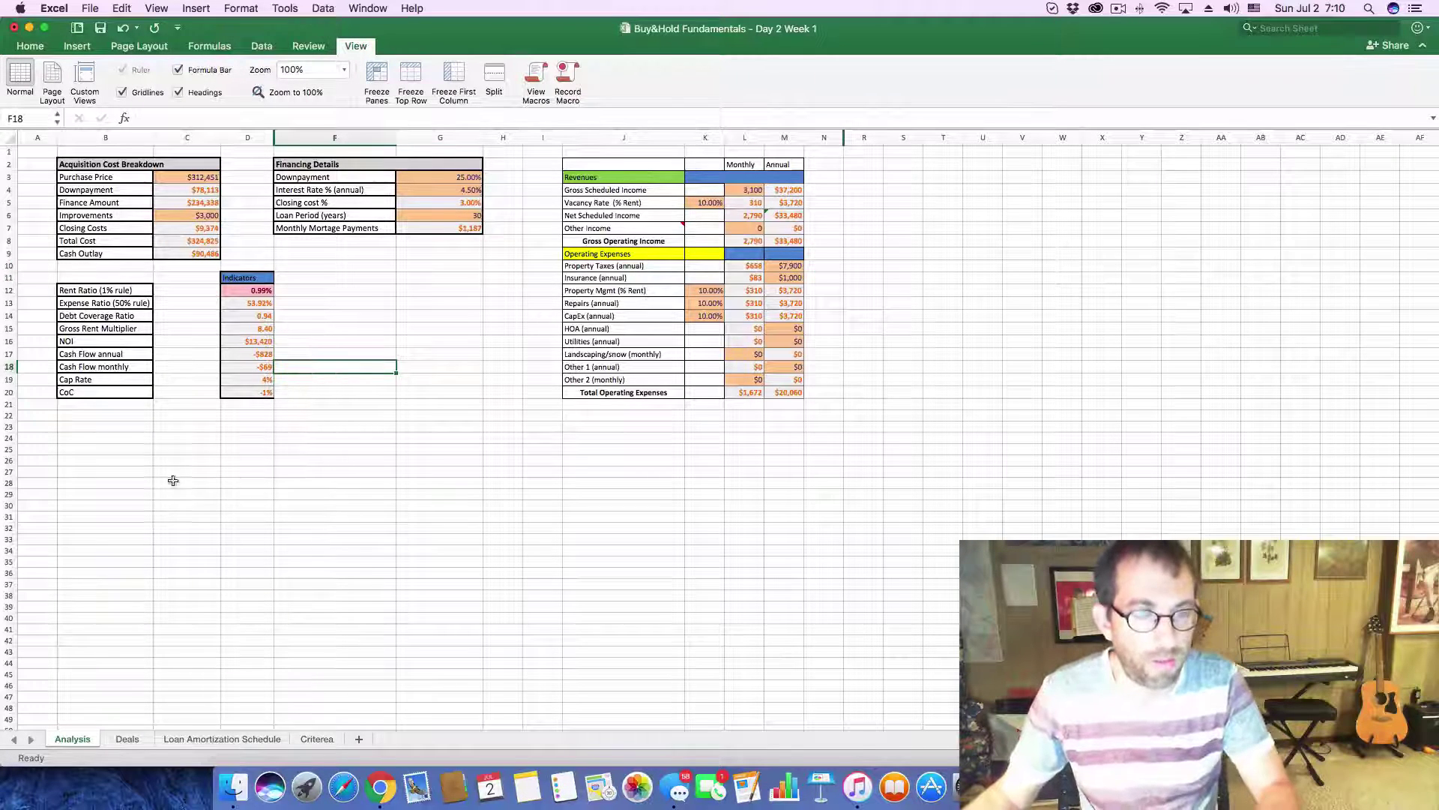
click(124, 739)
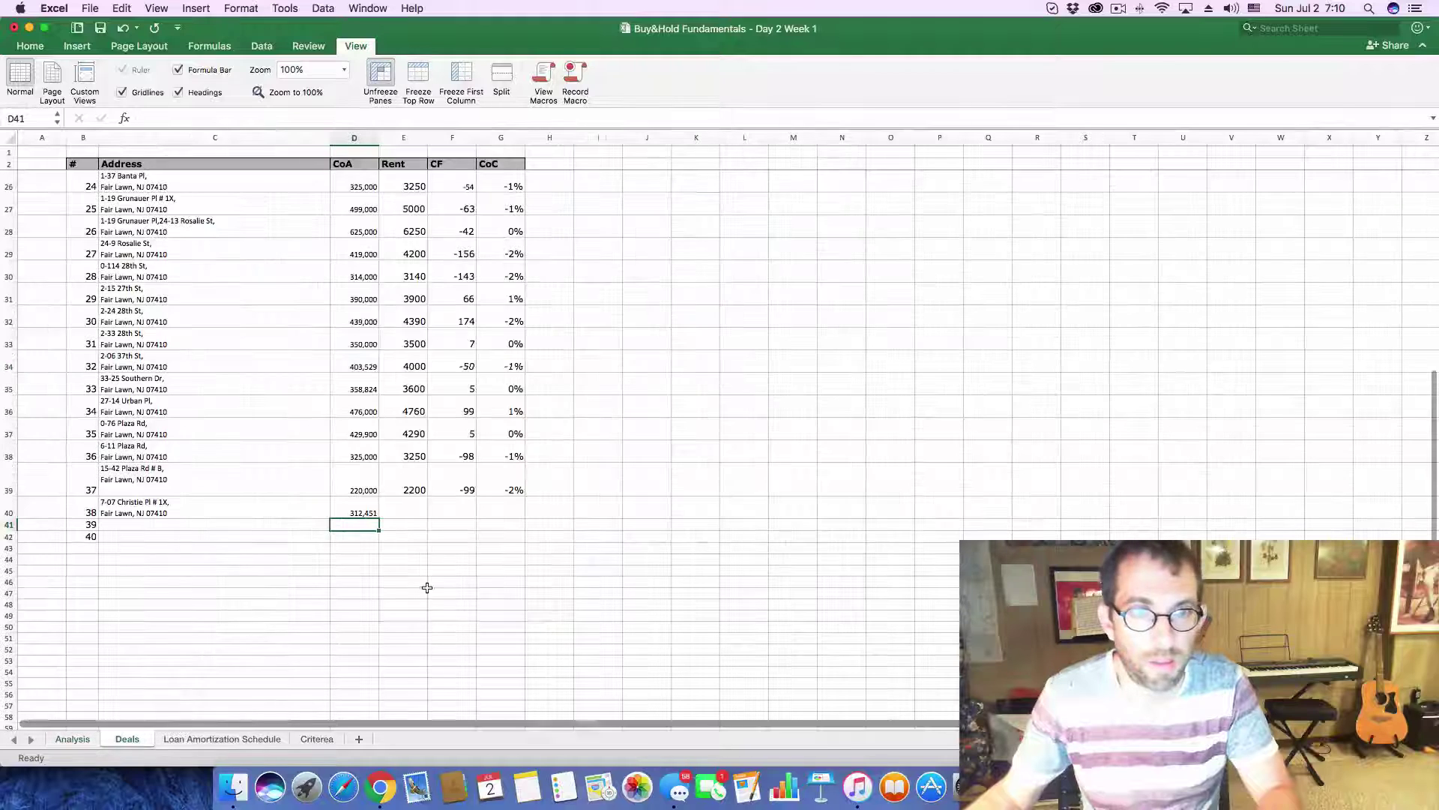
- Fill row 40 with 3200 rent, -69 cash flow and -.01 CoC, then close the Zillow listing
click(416, 510)
text(32)
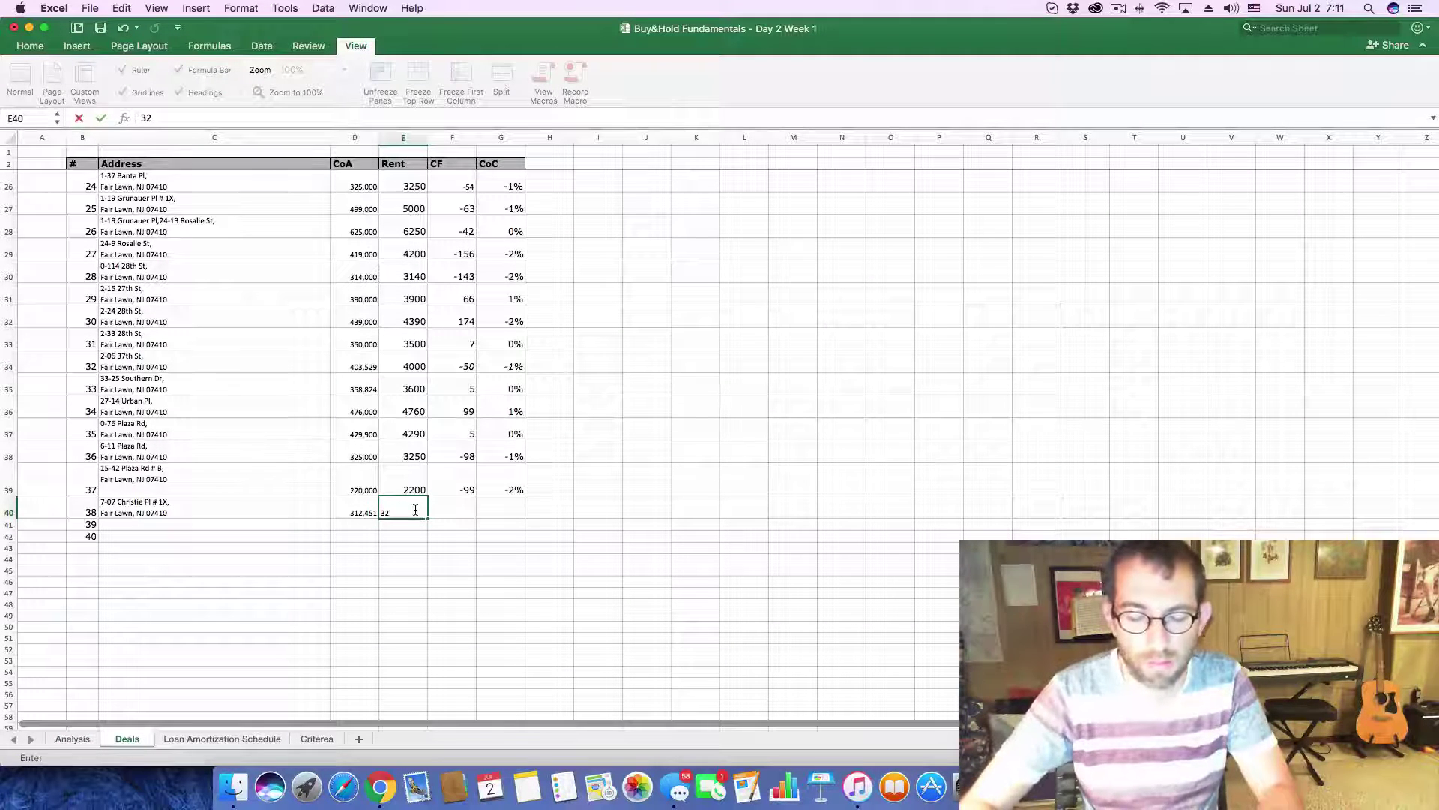
text(00)
key(Tab)
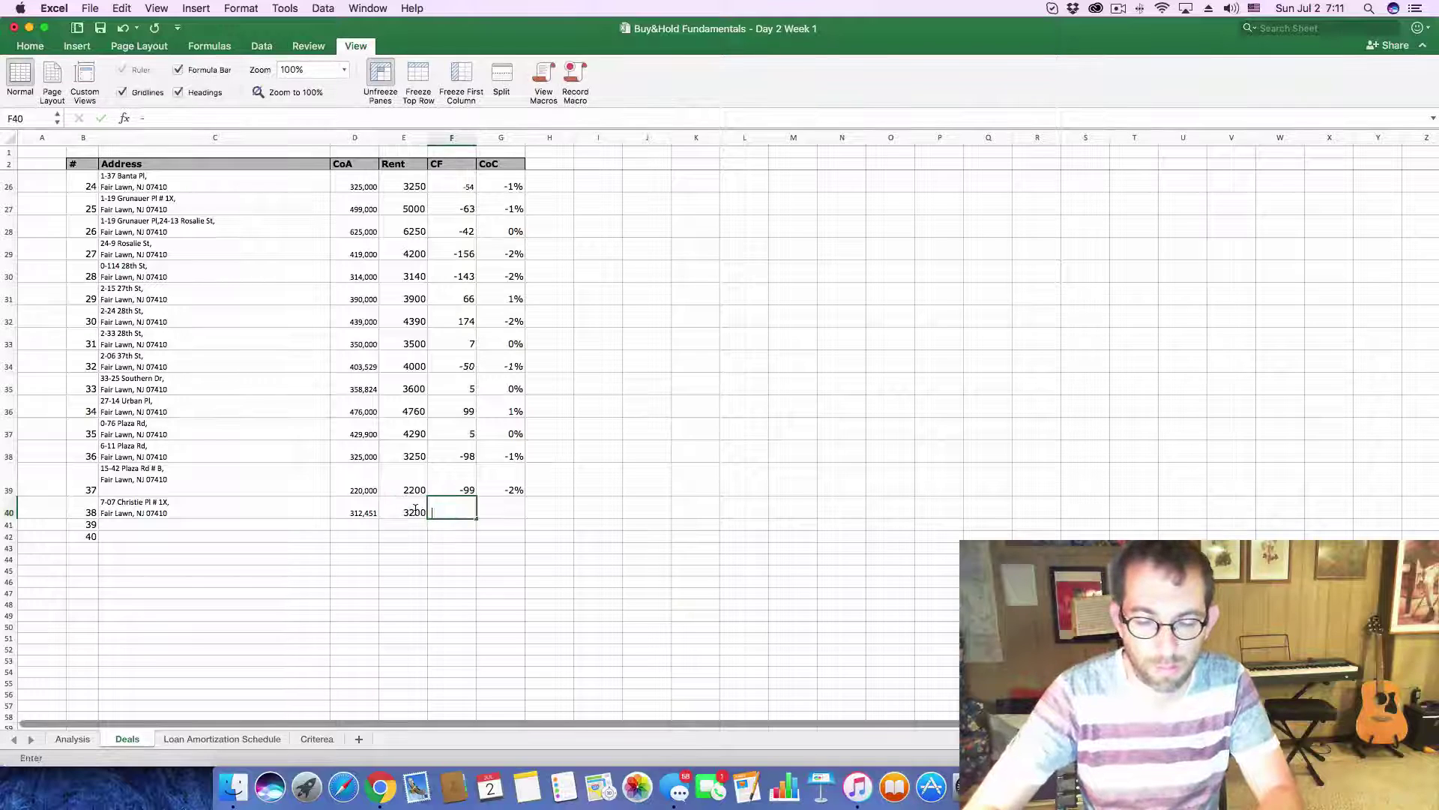
text(-69)
key(Tab)
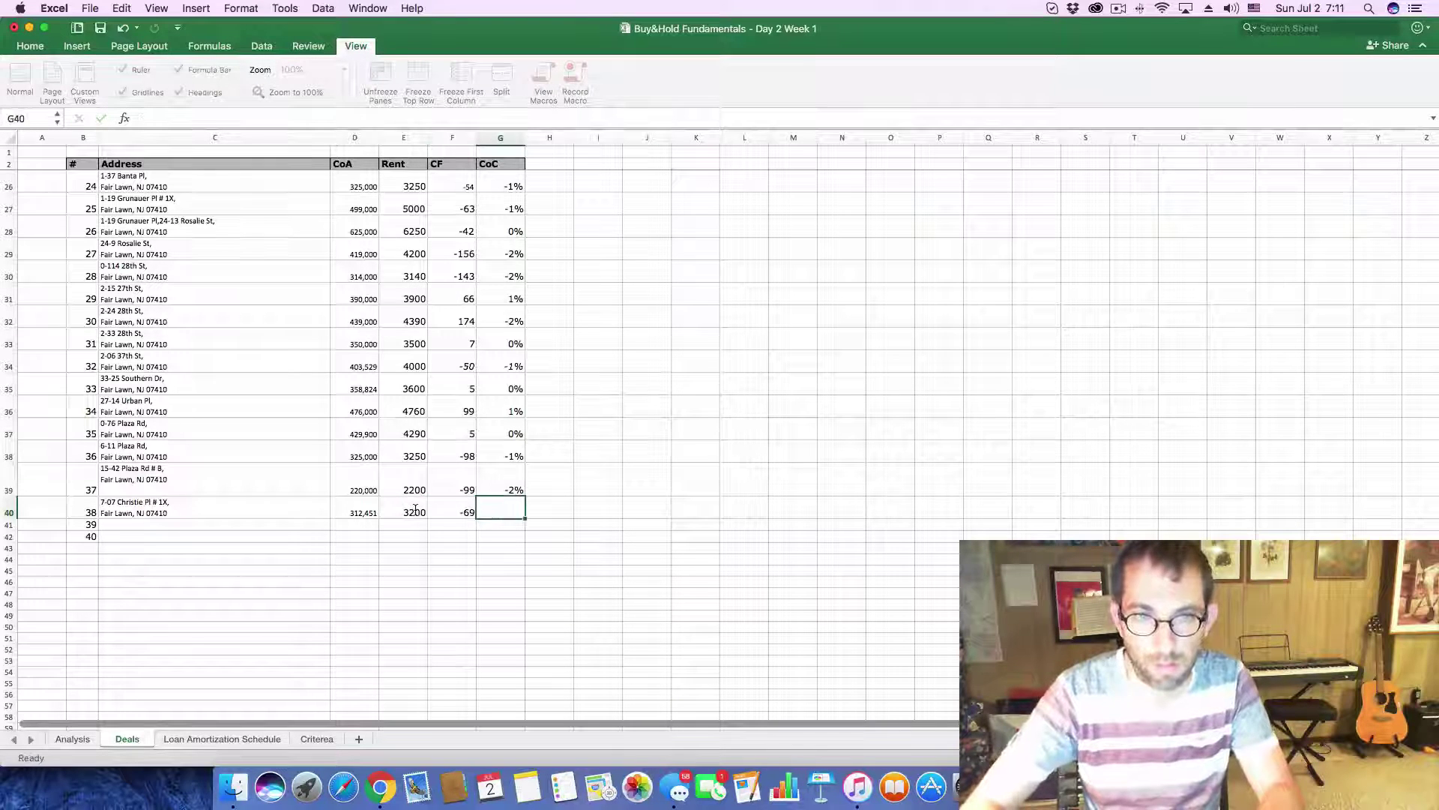
text(-)
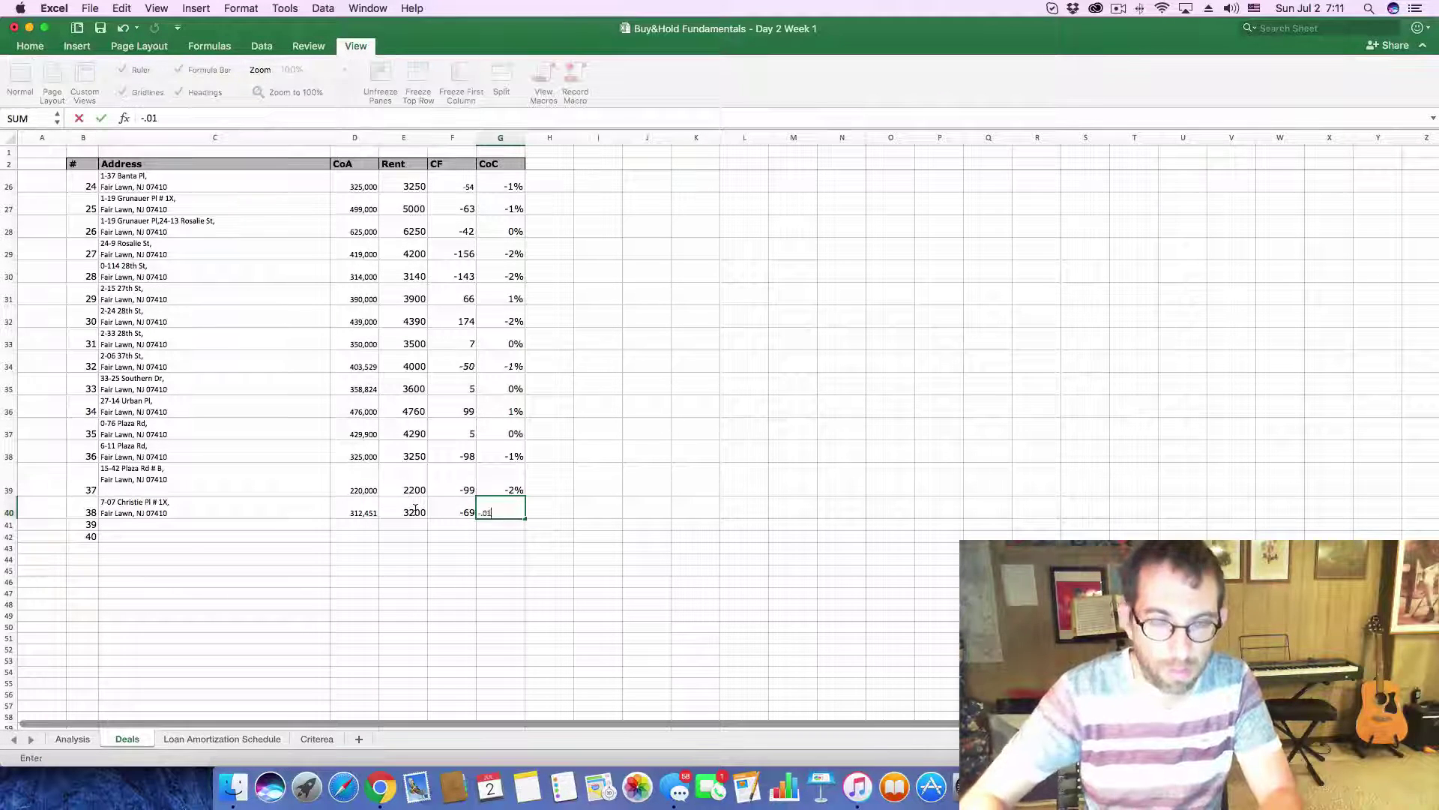
text(.01)
key(Return)
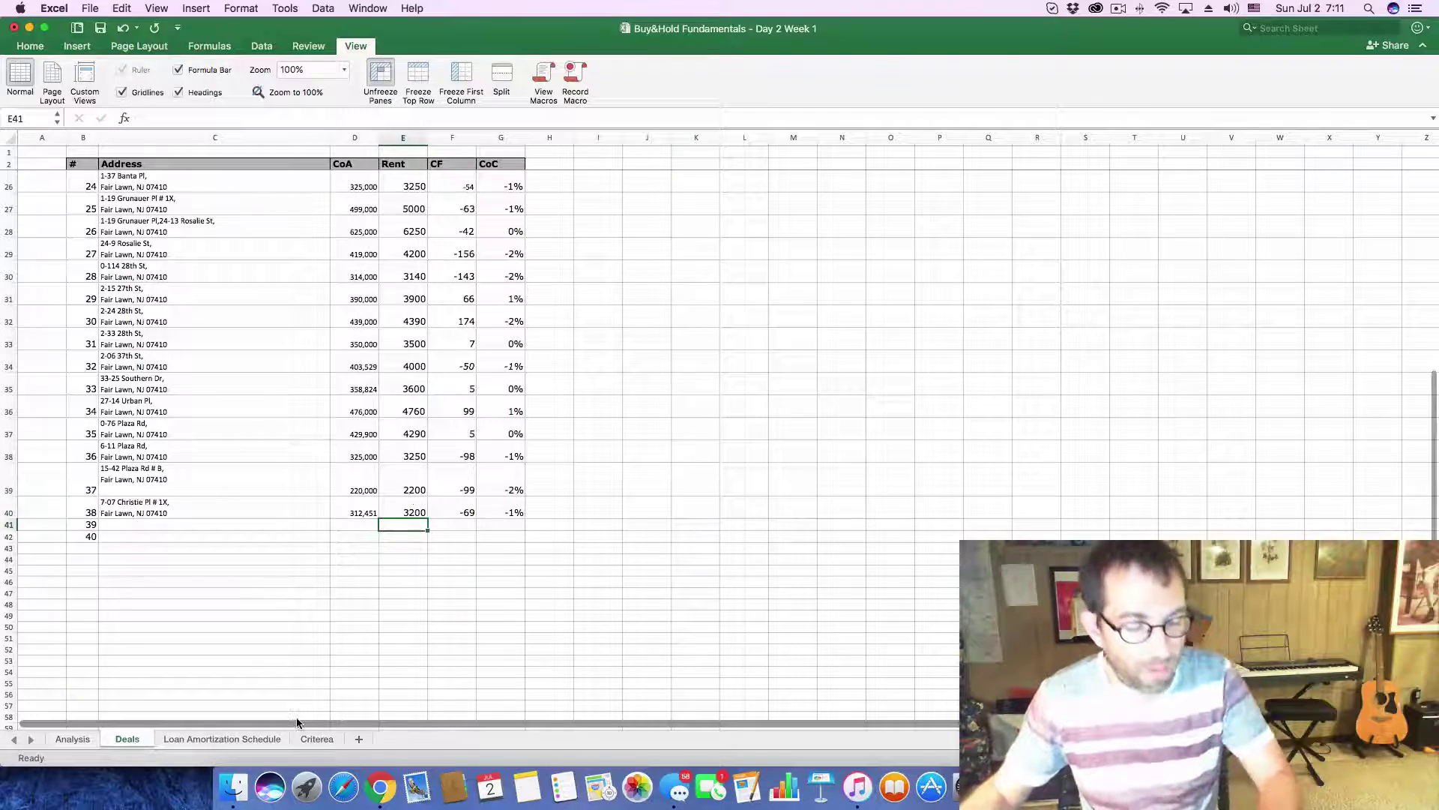
key(super+Tab)
click(1024, 113)
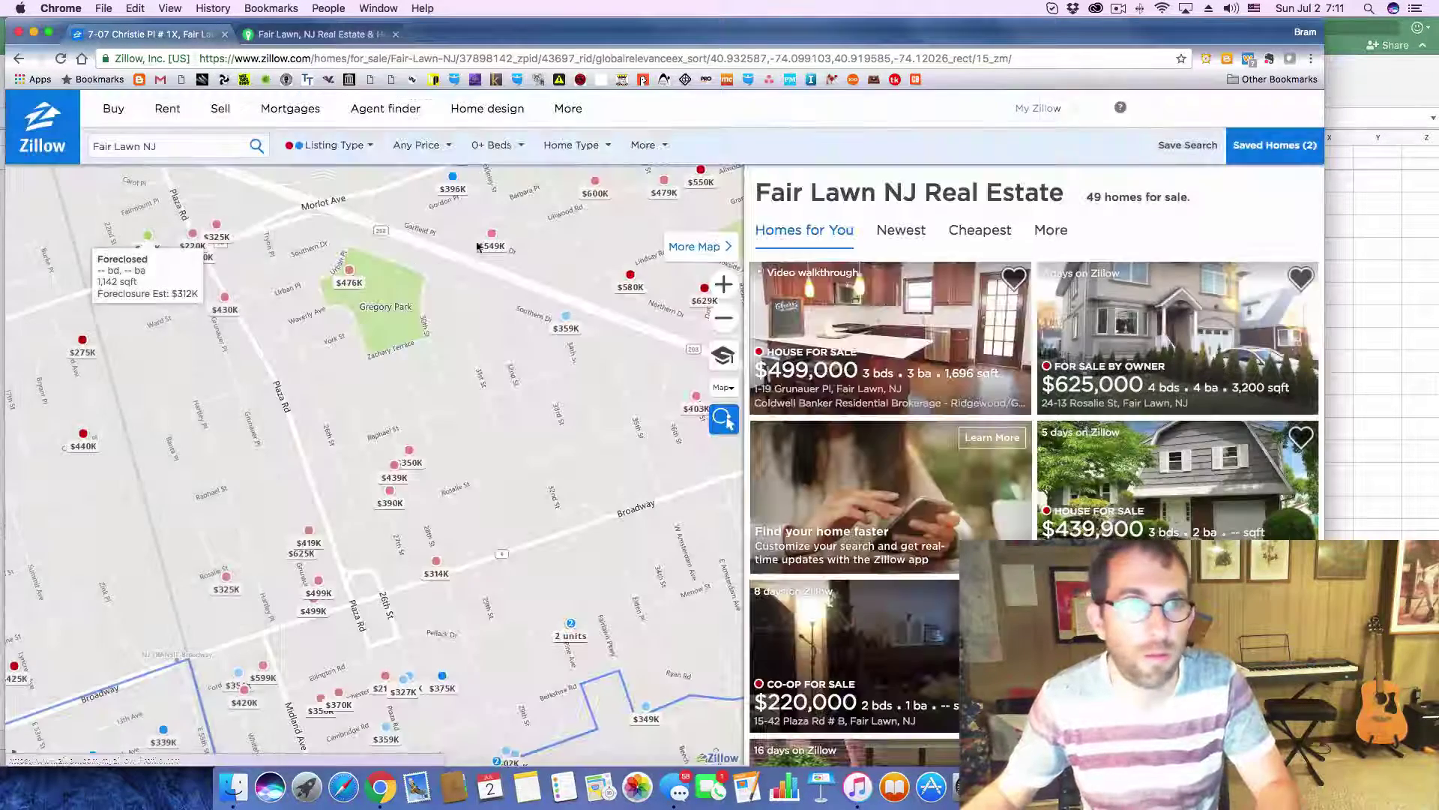
- Pan and zoom the Zillow map around Fair Lawn to look for more listings
scroll(443, 512, up, 3)
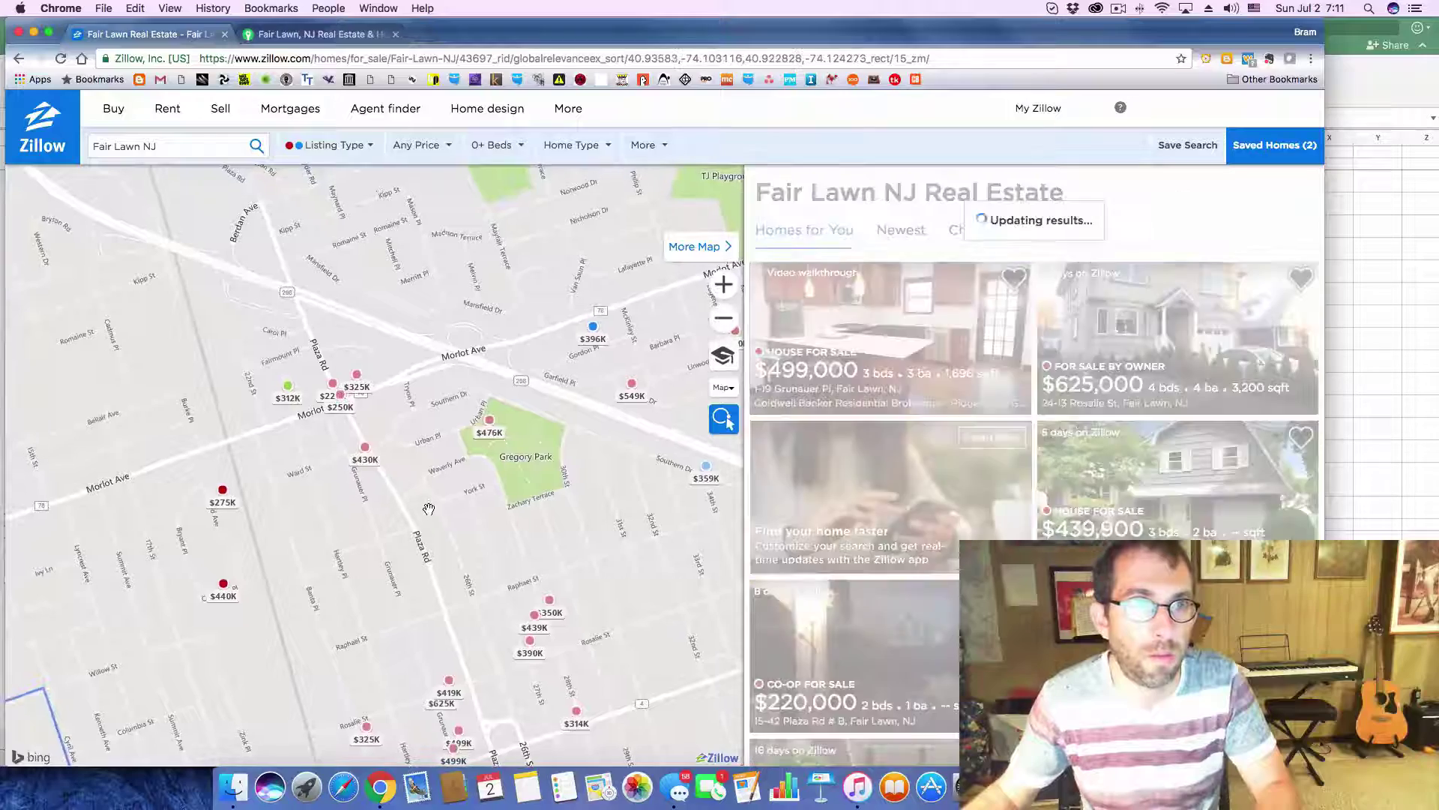
drag(380, 507, 414, 396)
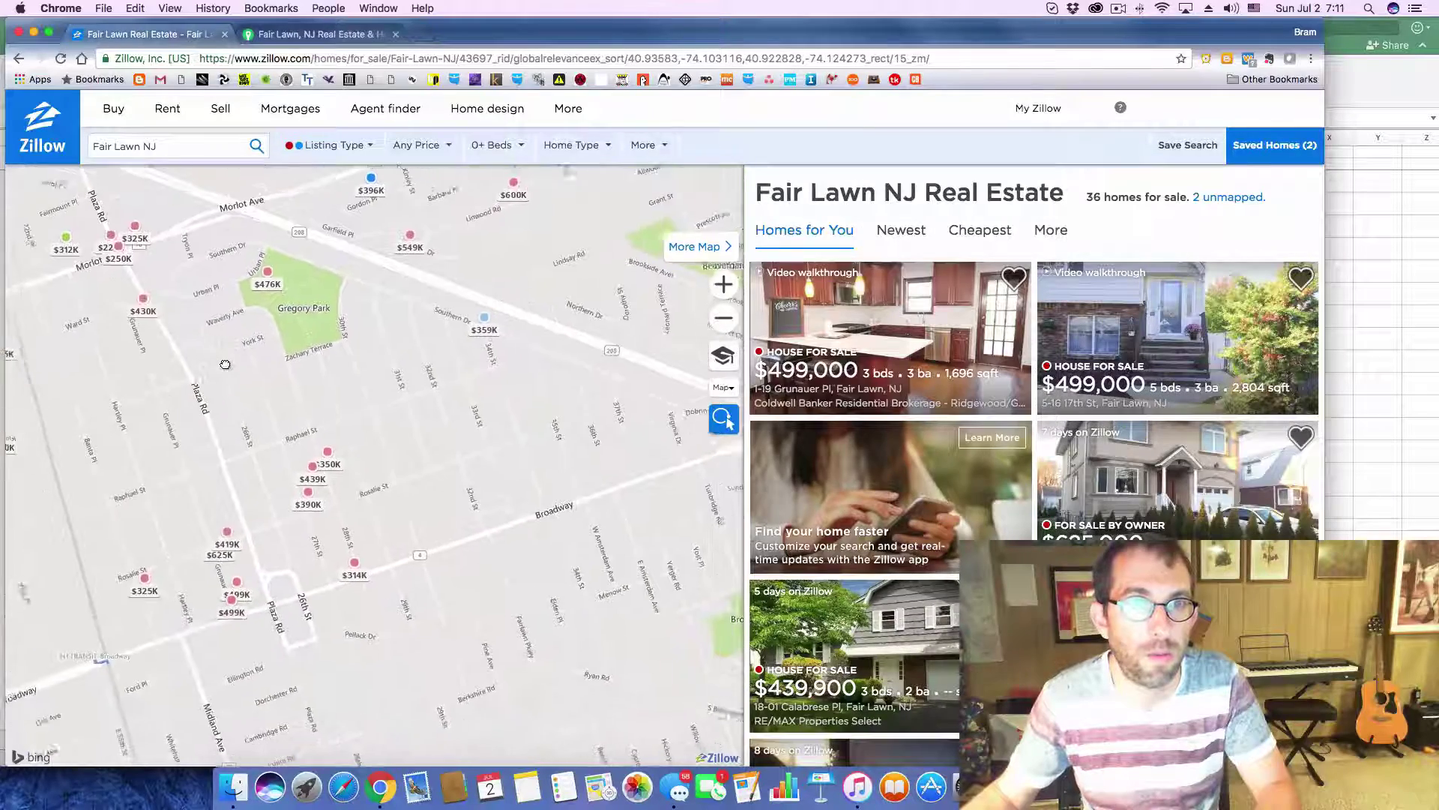
drag(218, 197, 464, 408)
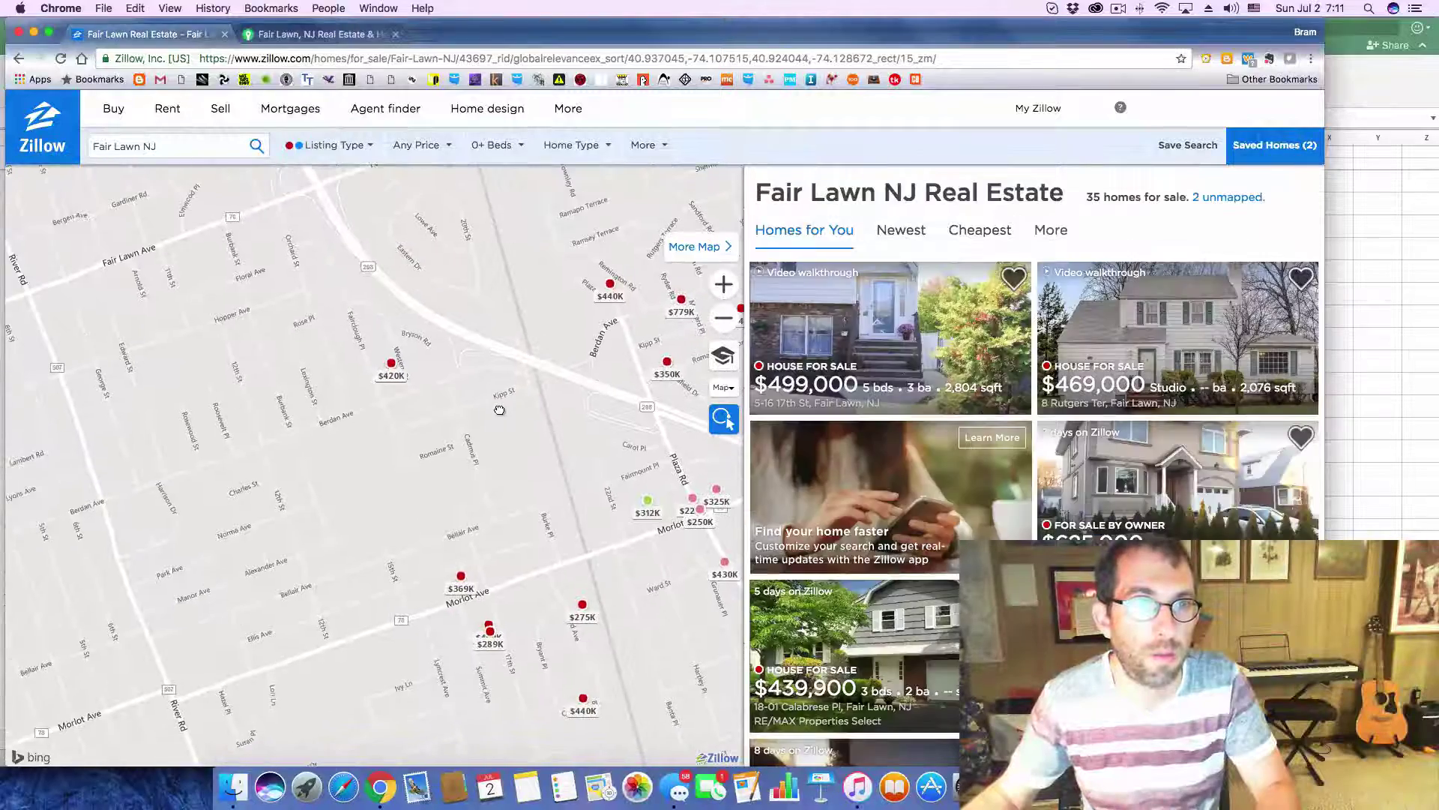
drag(490, 478, 581, 373)
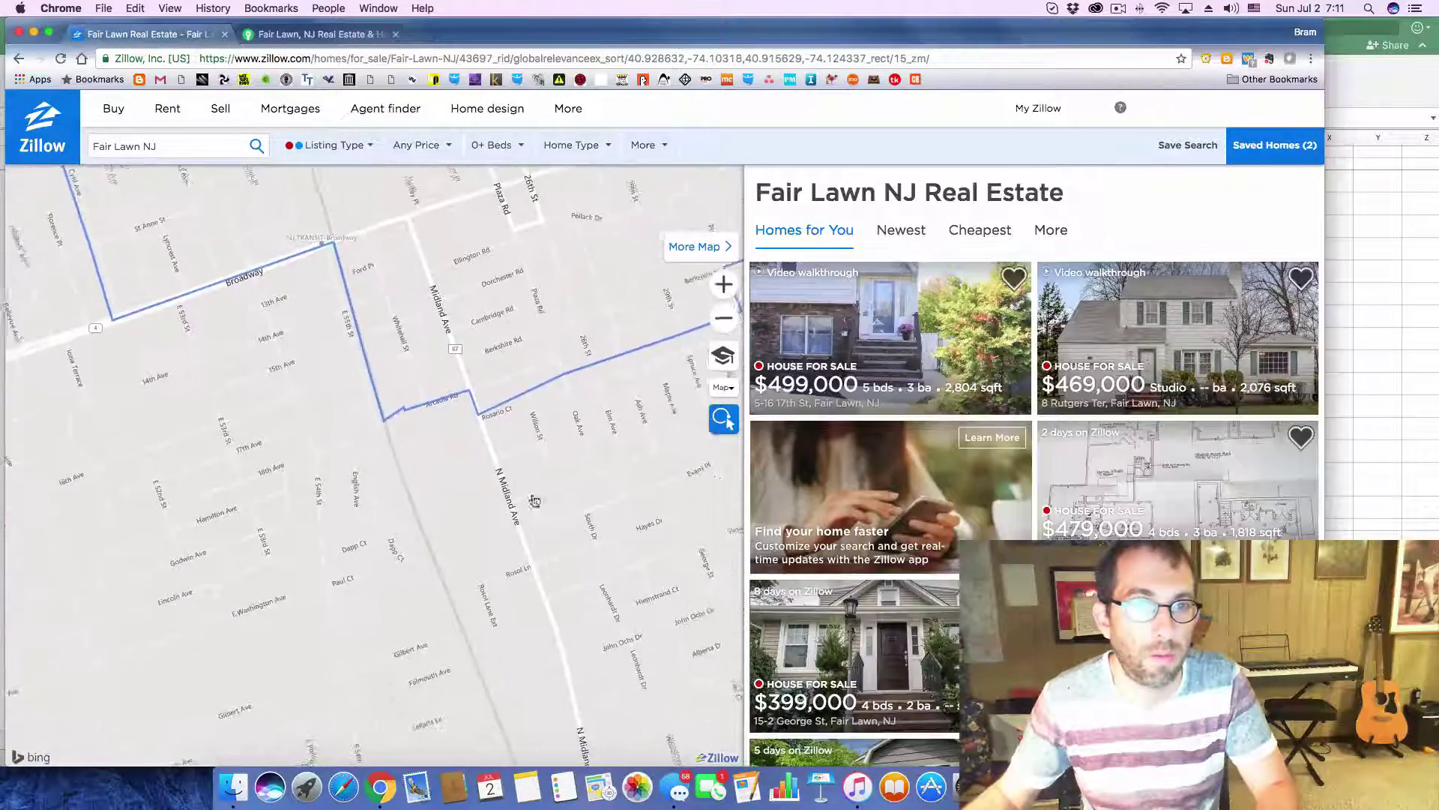
drag(526, 520, 439, 328)
drag(524, 594, 449, 371)
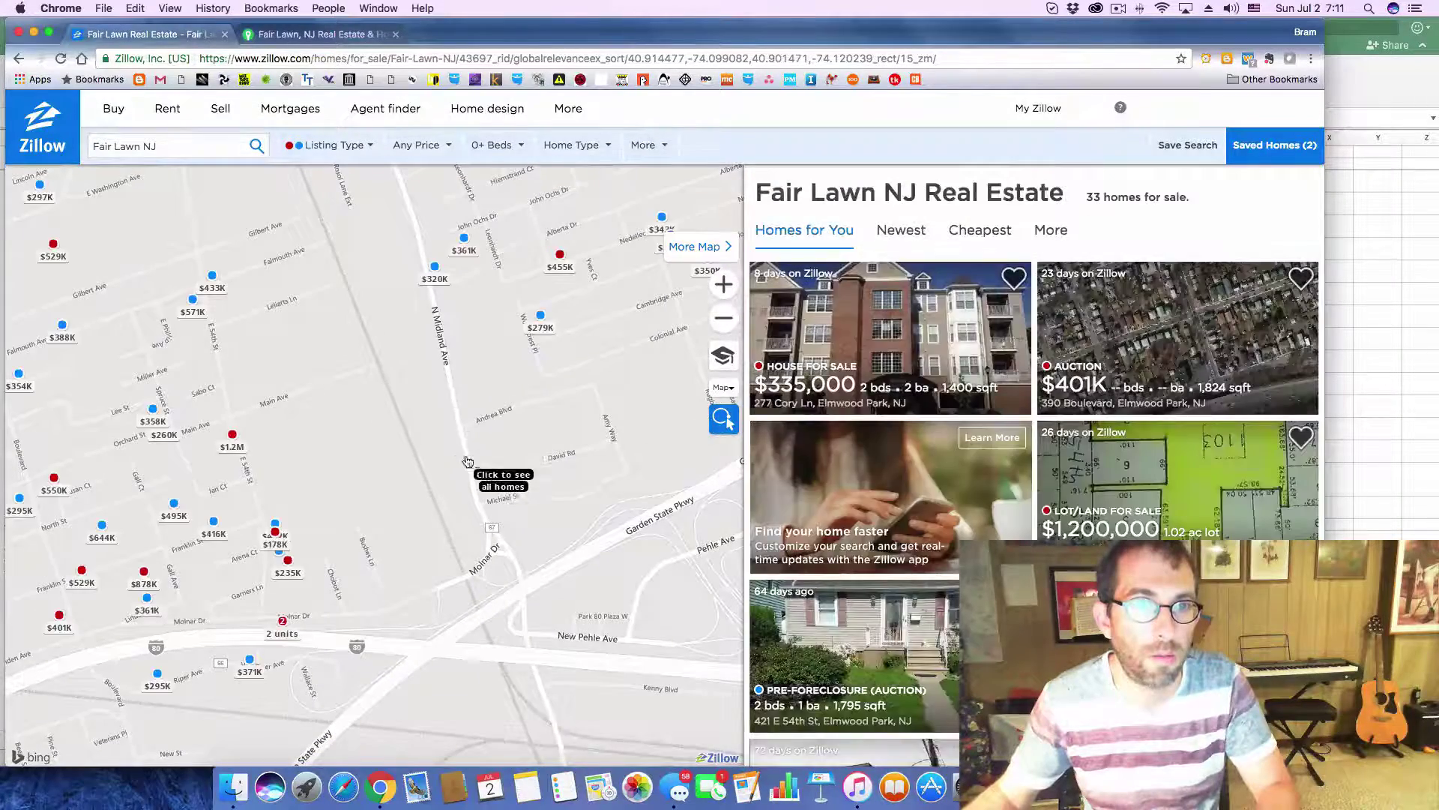
scroll(433, 435, down, 2)
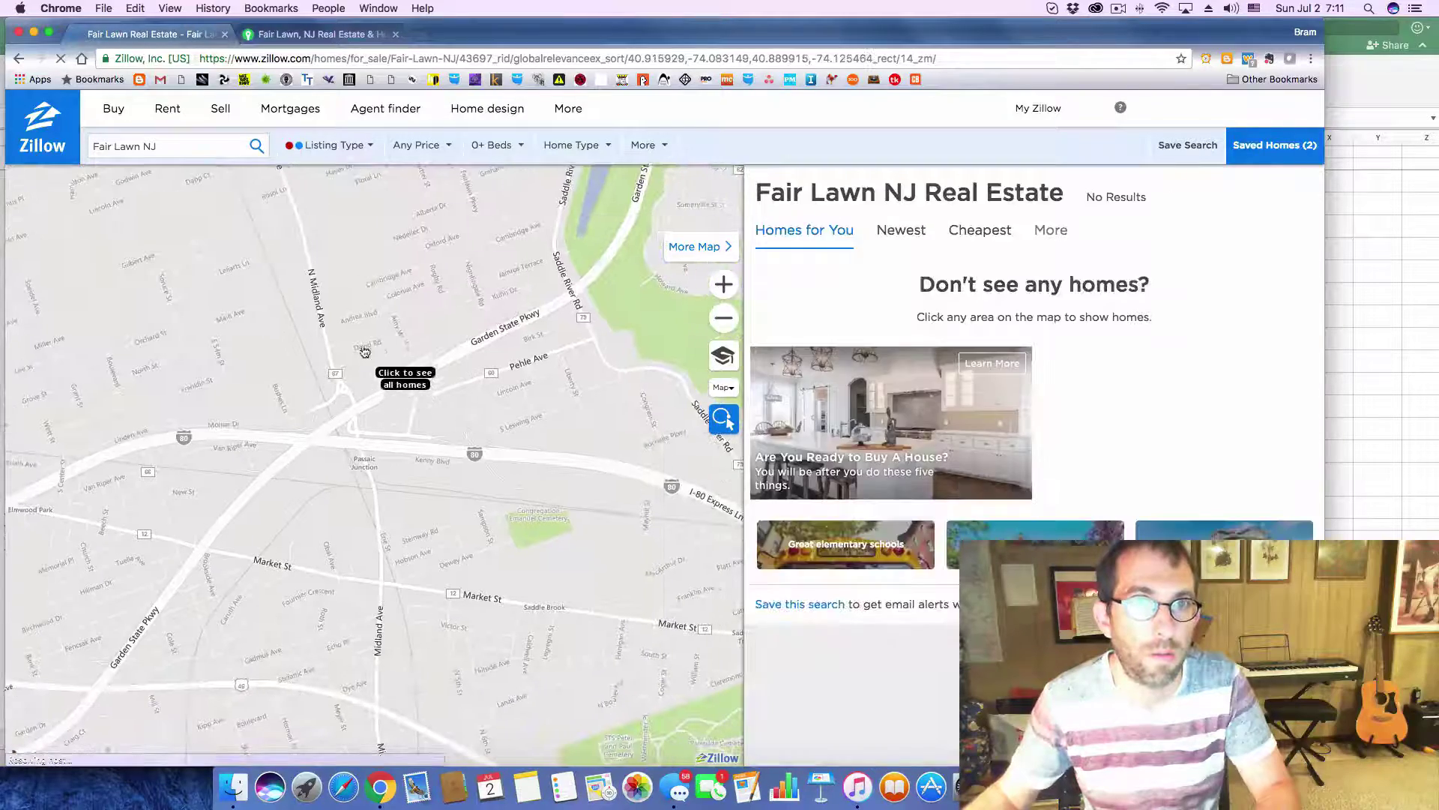
drag(382, 327, 411, 508)
drag(296, 386, 413, 468)
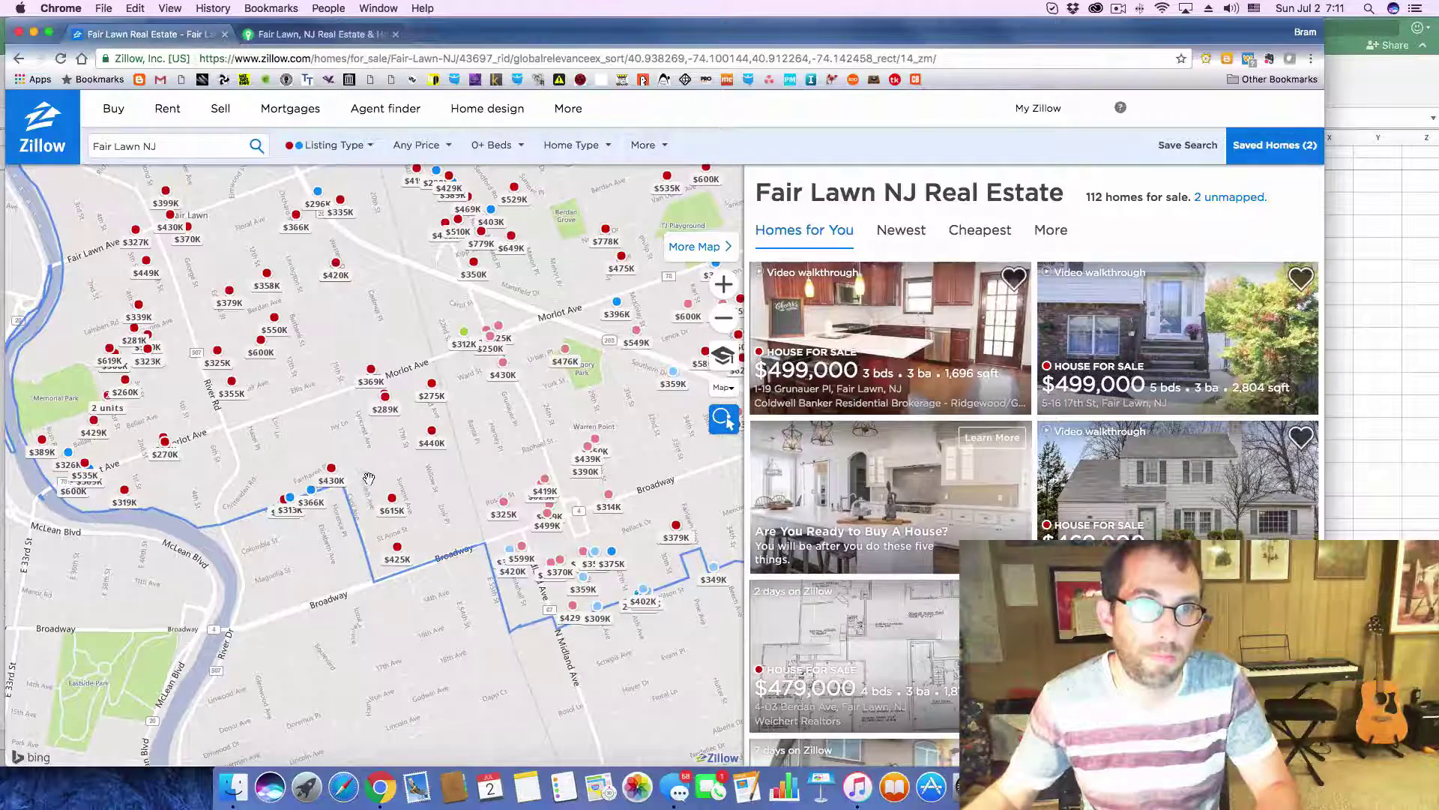
scroll(442, 514, up, 1)
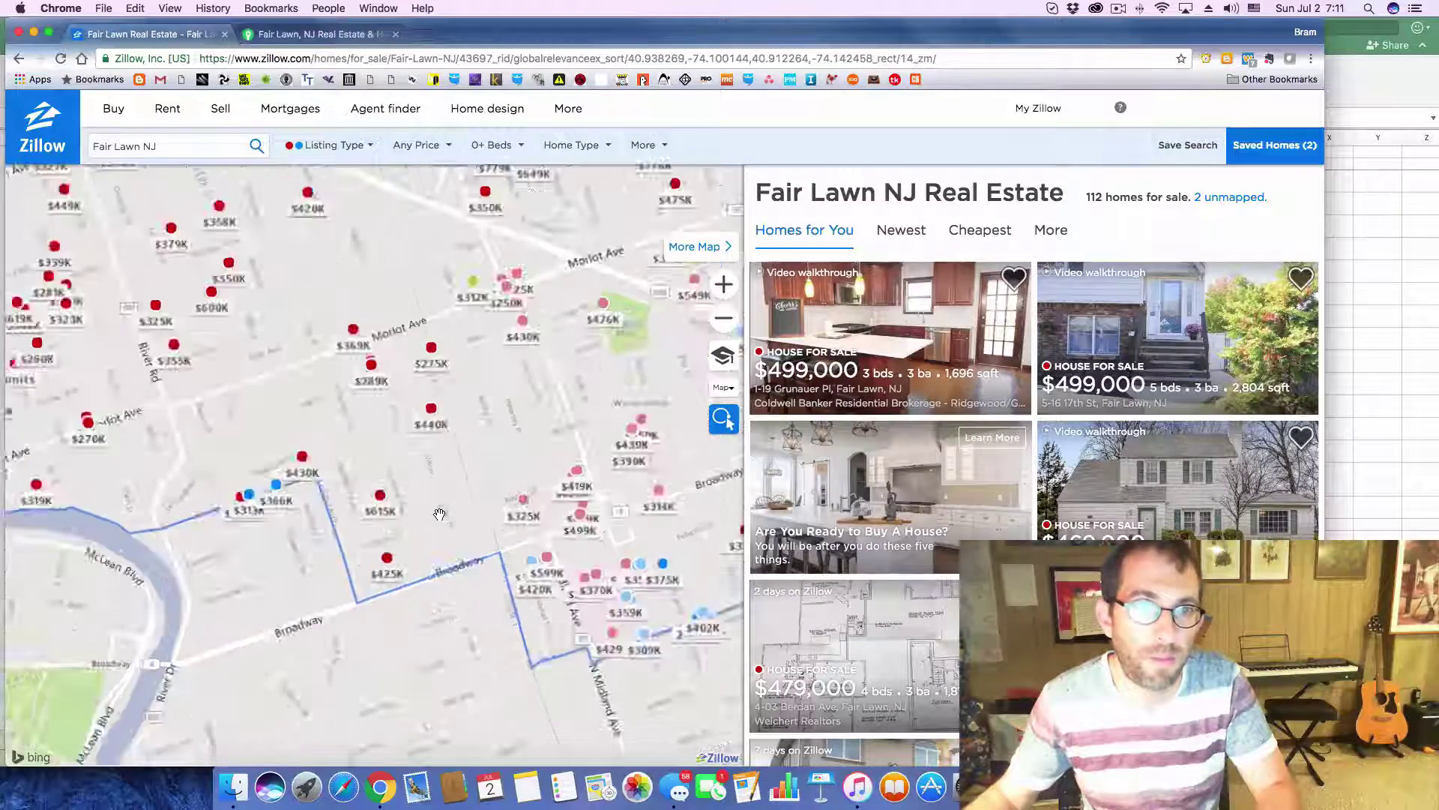
scroll(412, 540, up, 1)
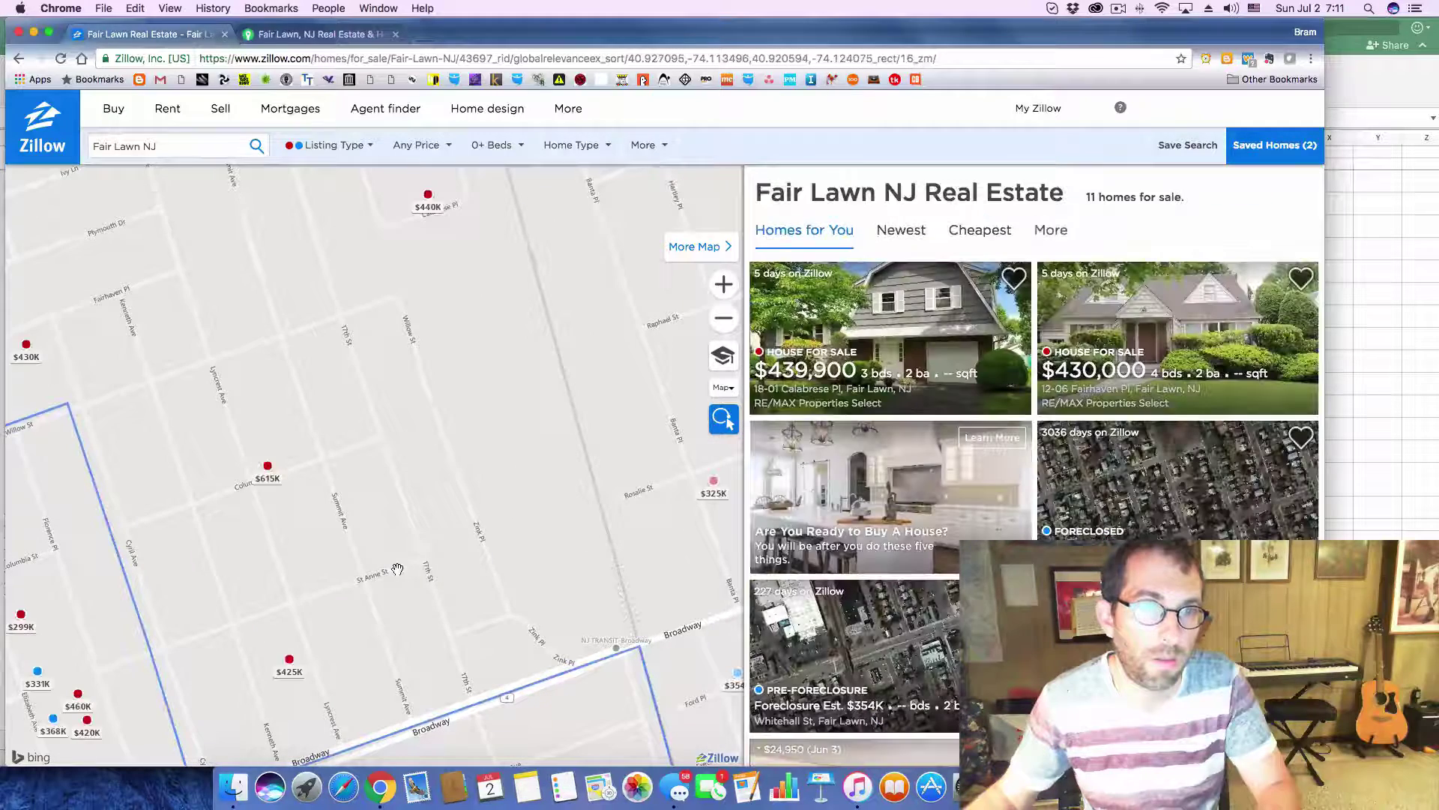
scroll(346, 604, down, 1)
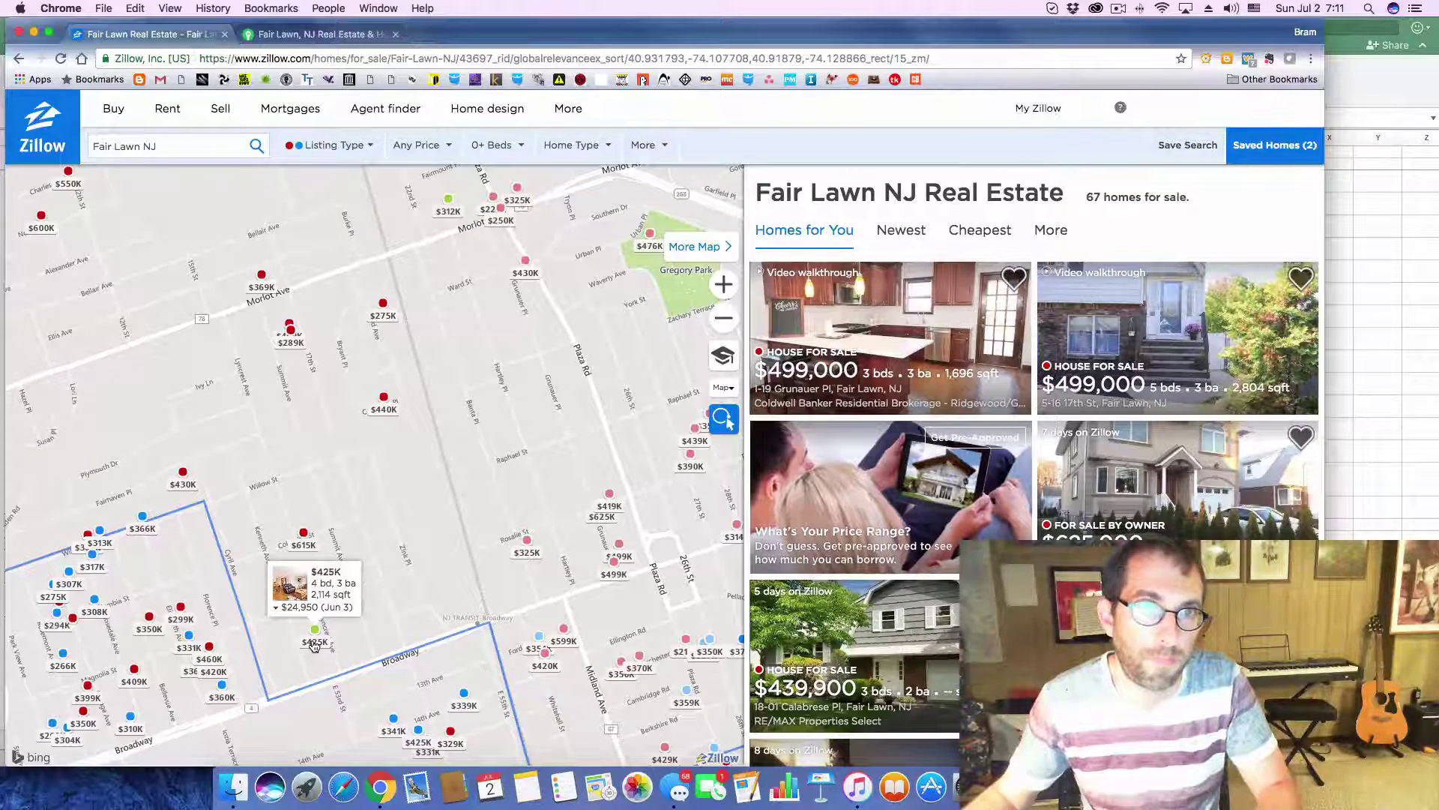
click(314, 643)
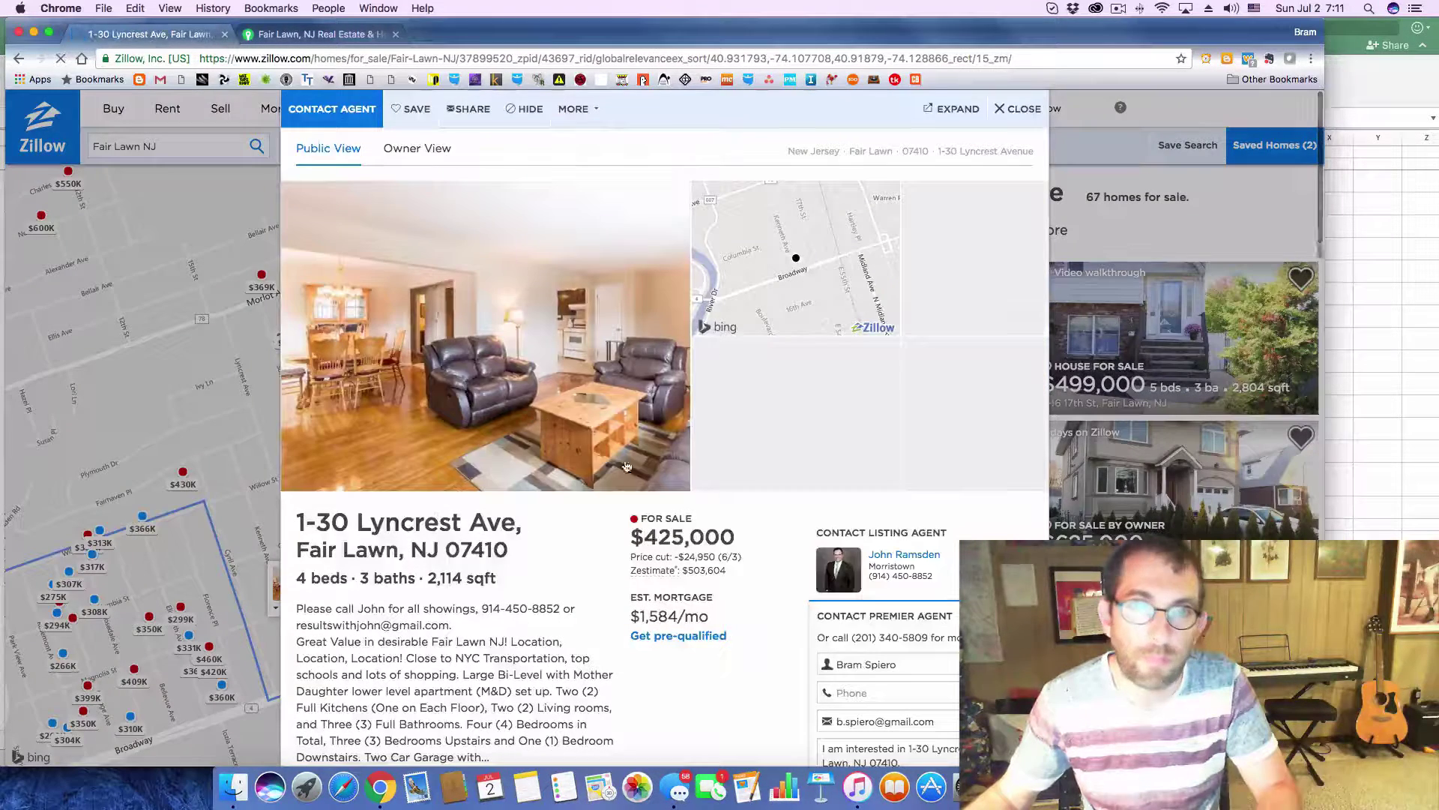
drag(300, 528, 507, 555)
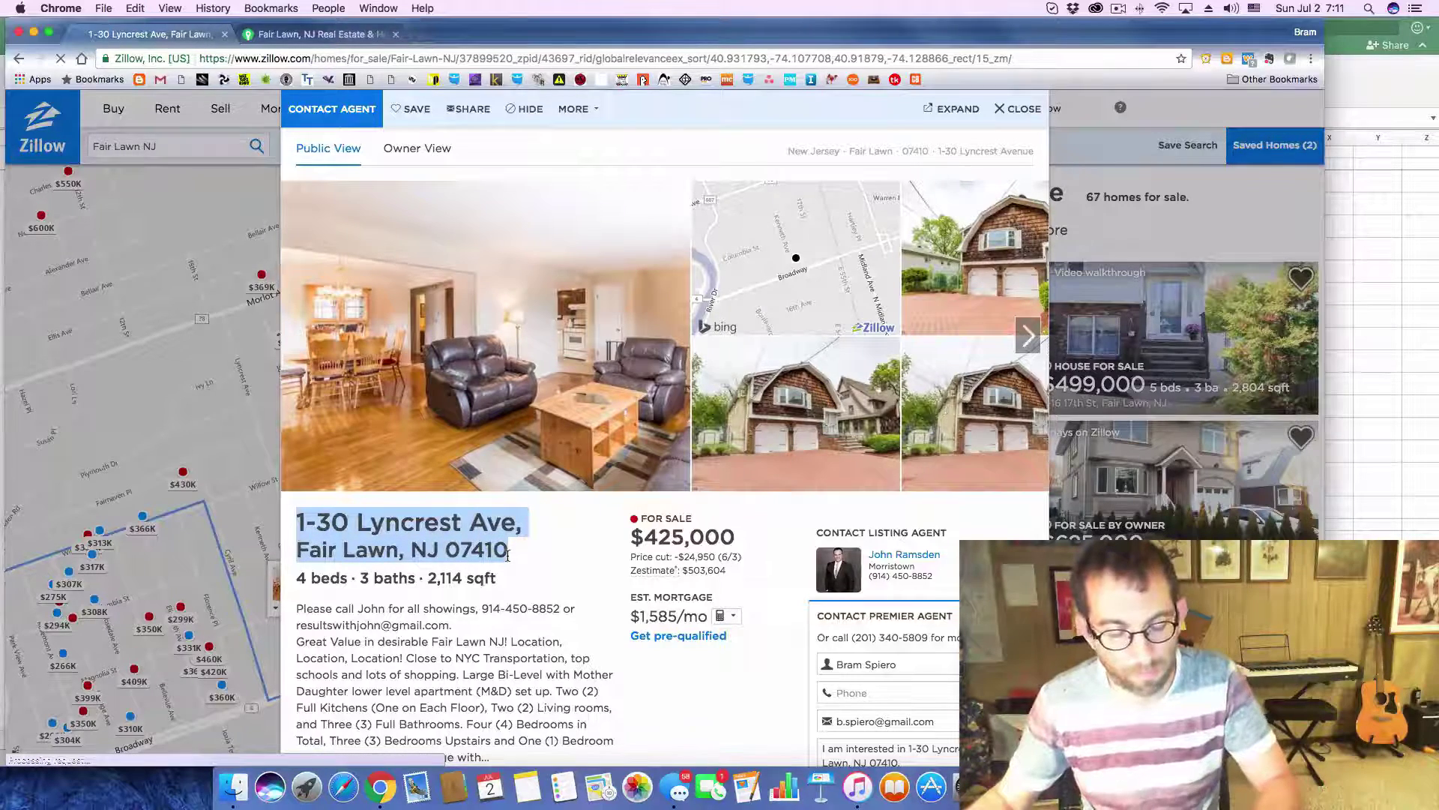
key(super+Tab)
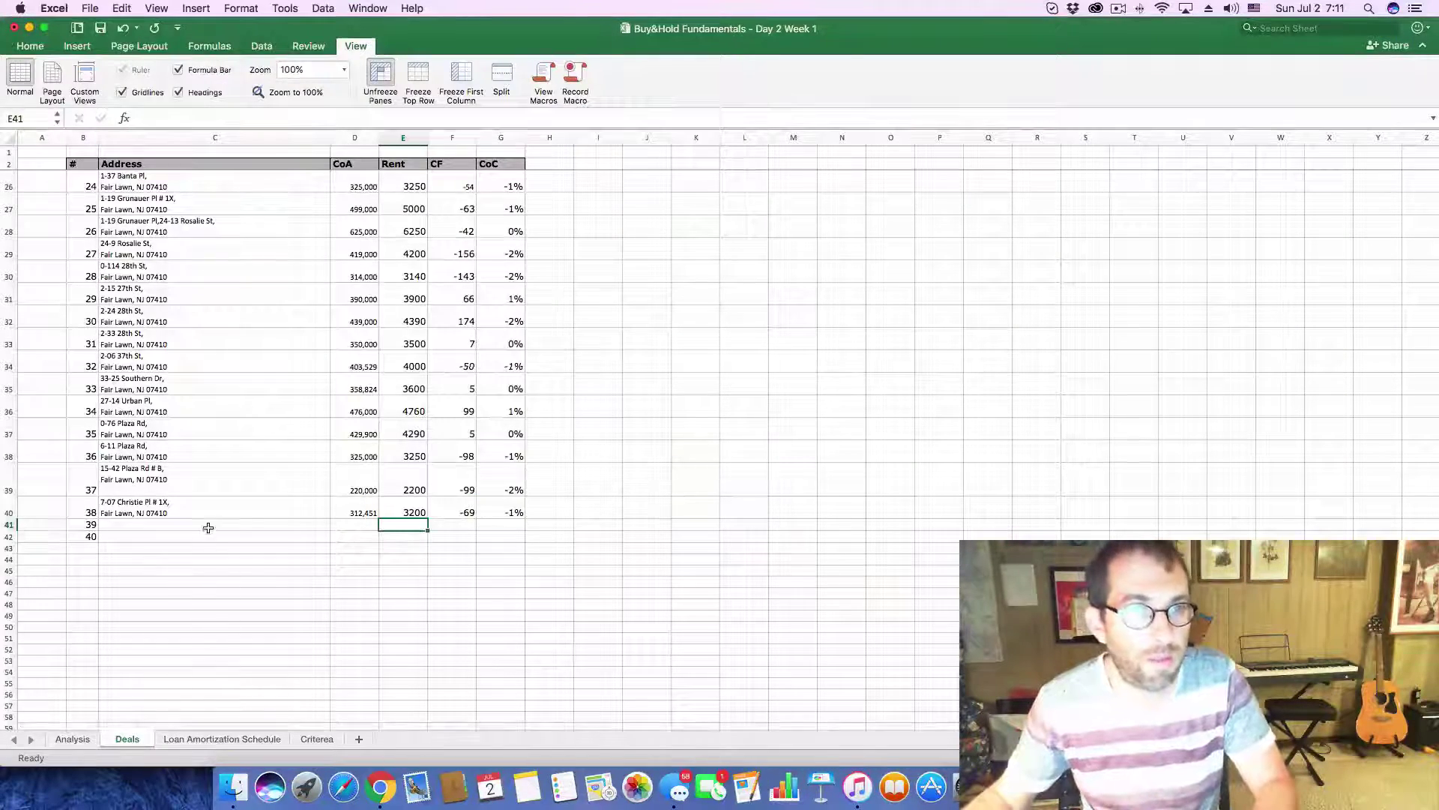
click(209, 530)
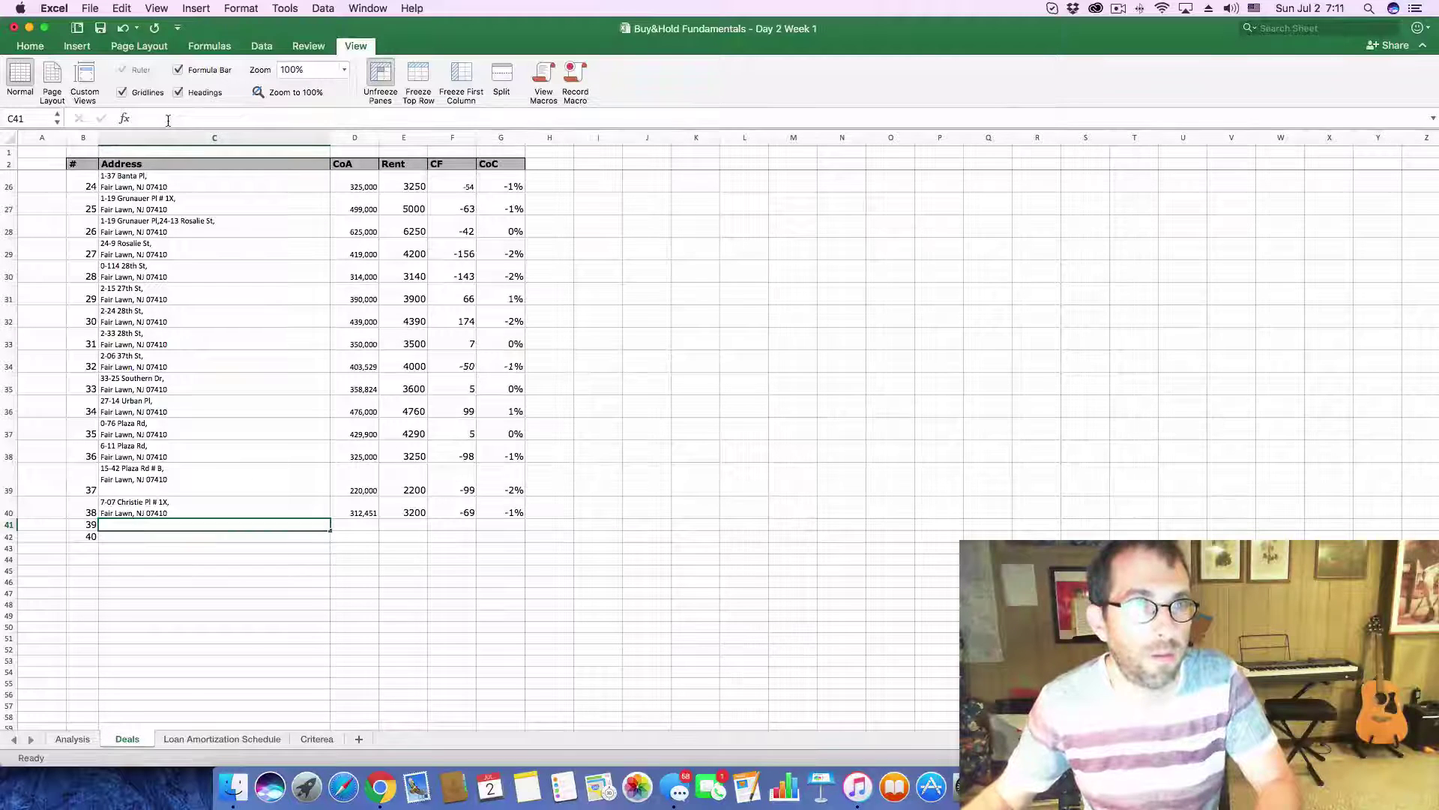
text(Fair Lawn, NJ 07410)
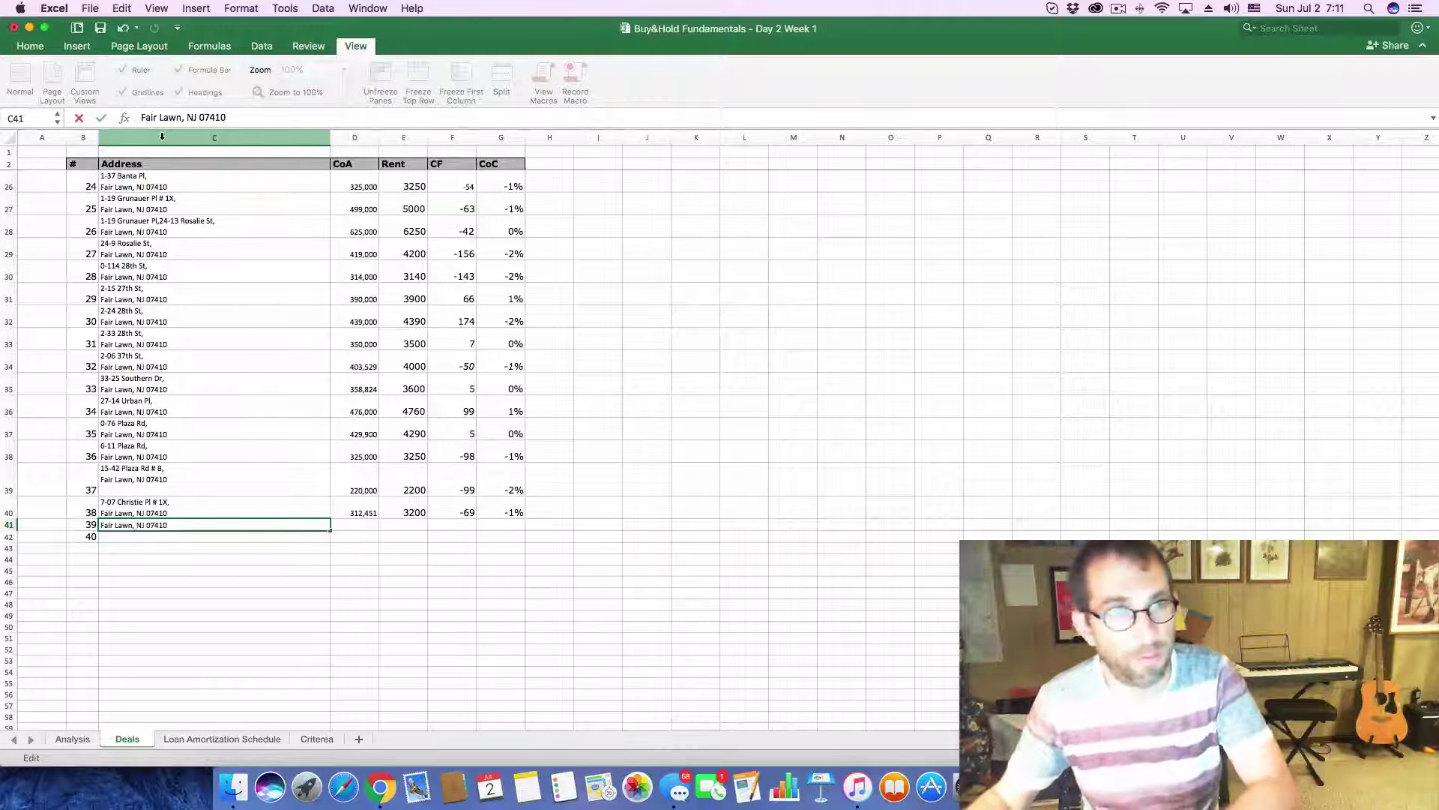
key(Return)
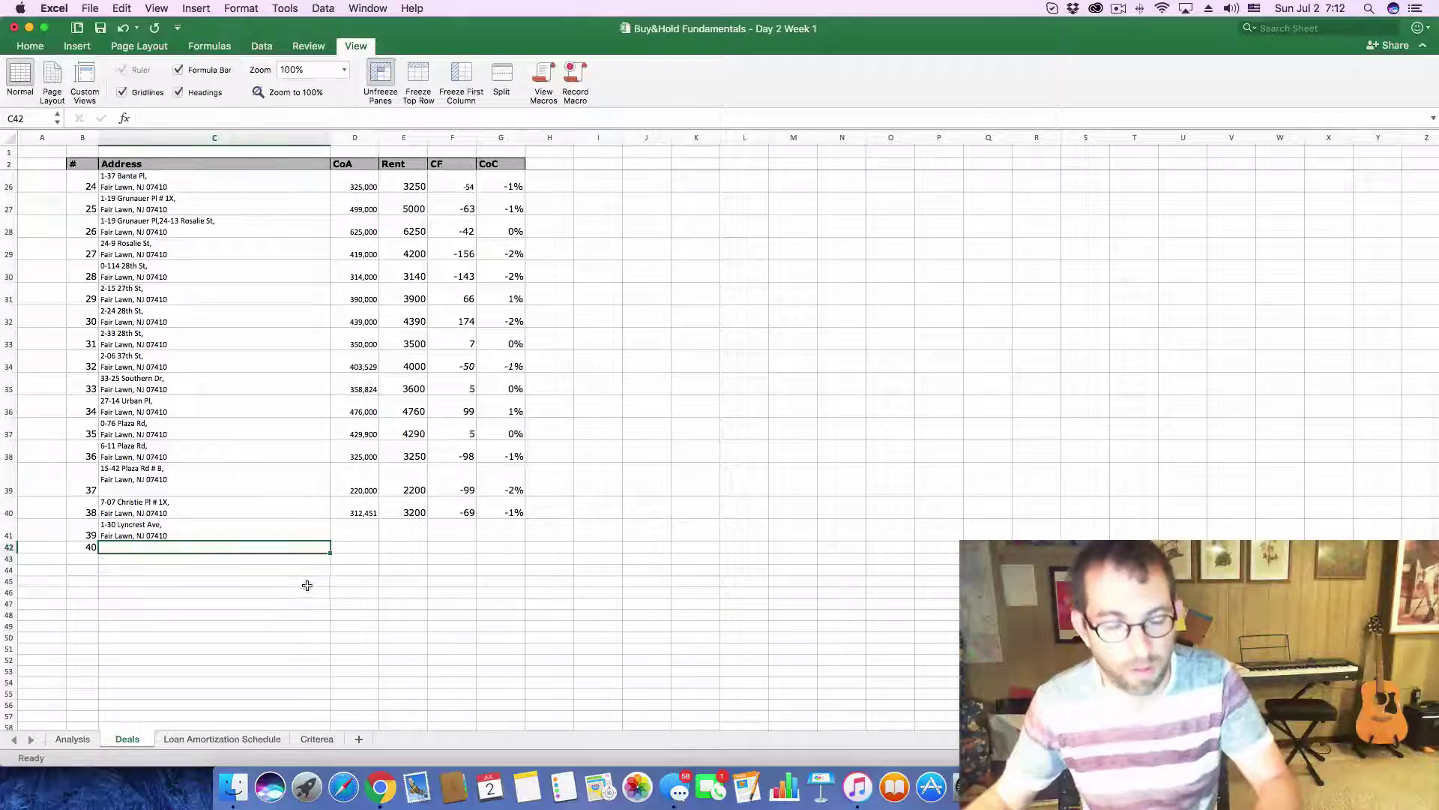
- Copy the 425,000 asking price from Zillow into D41 as the cost
key(super+Tab)
drag(646, 536, 742, 536)
key(super+c)
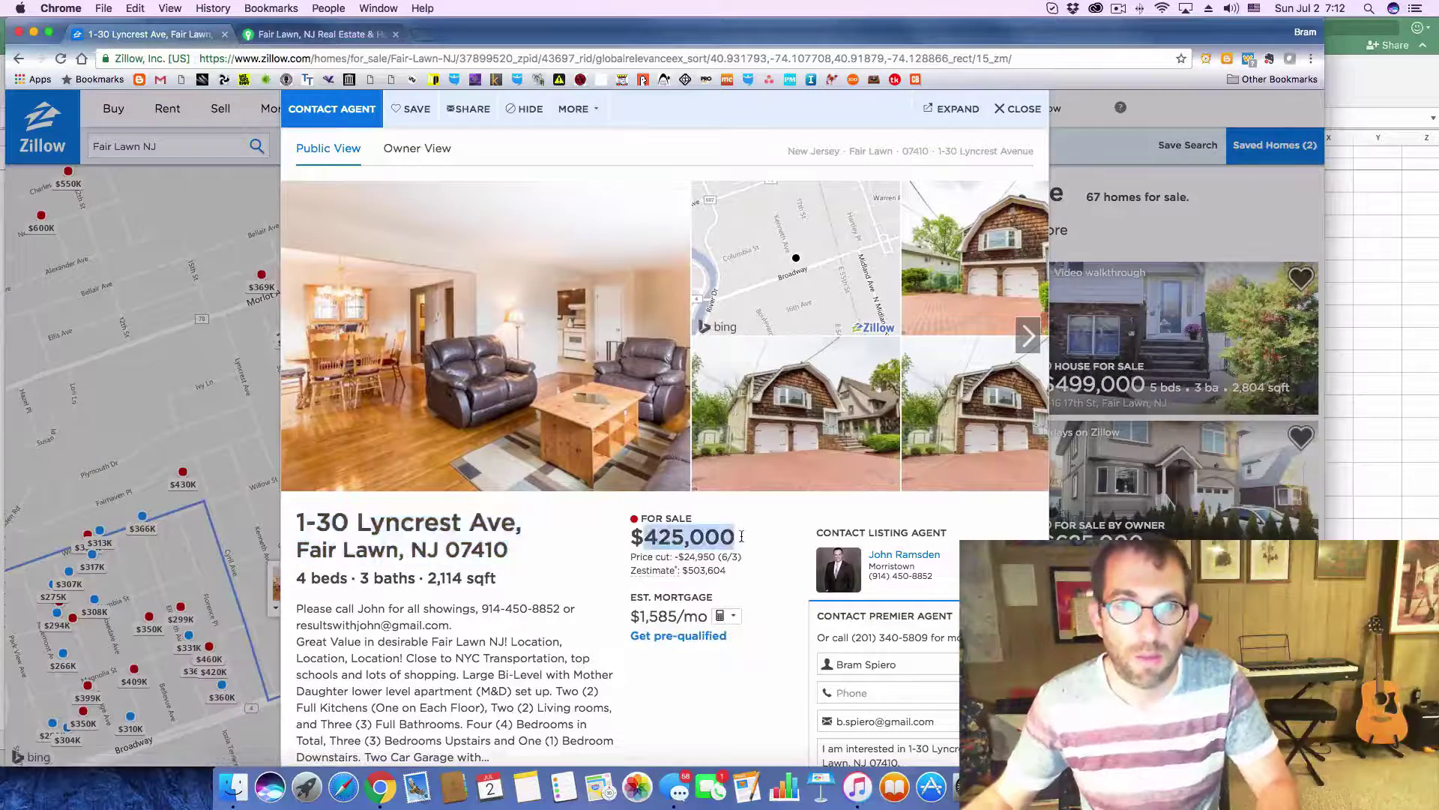
key(super+Tab)
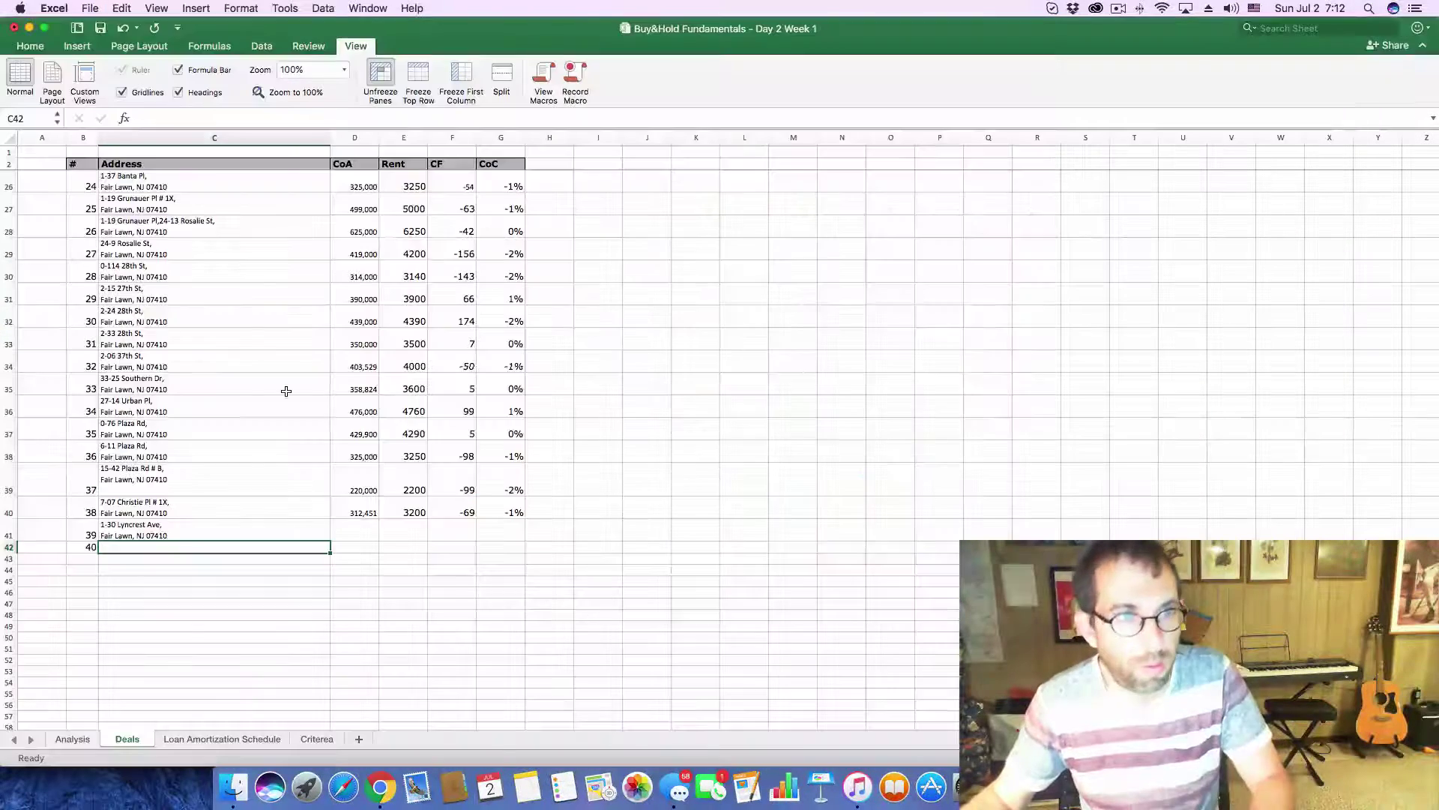
click(342, 528)
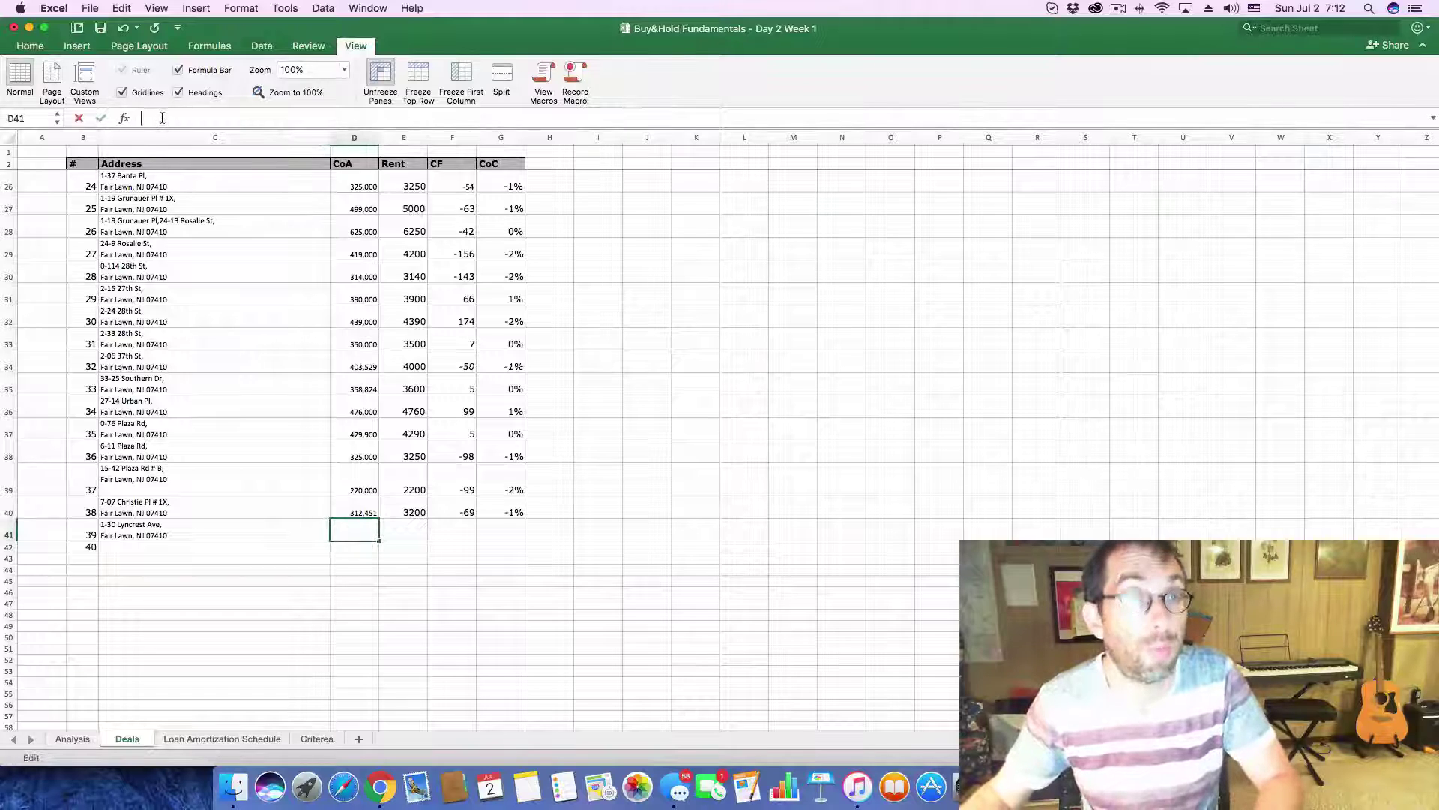
key(super+v)
key(Return)
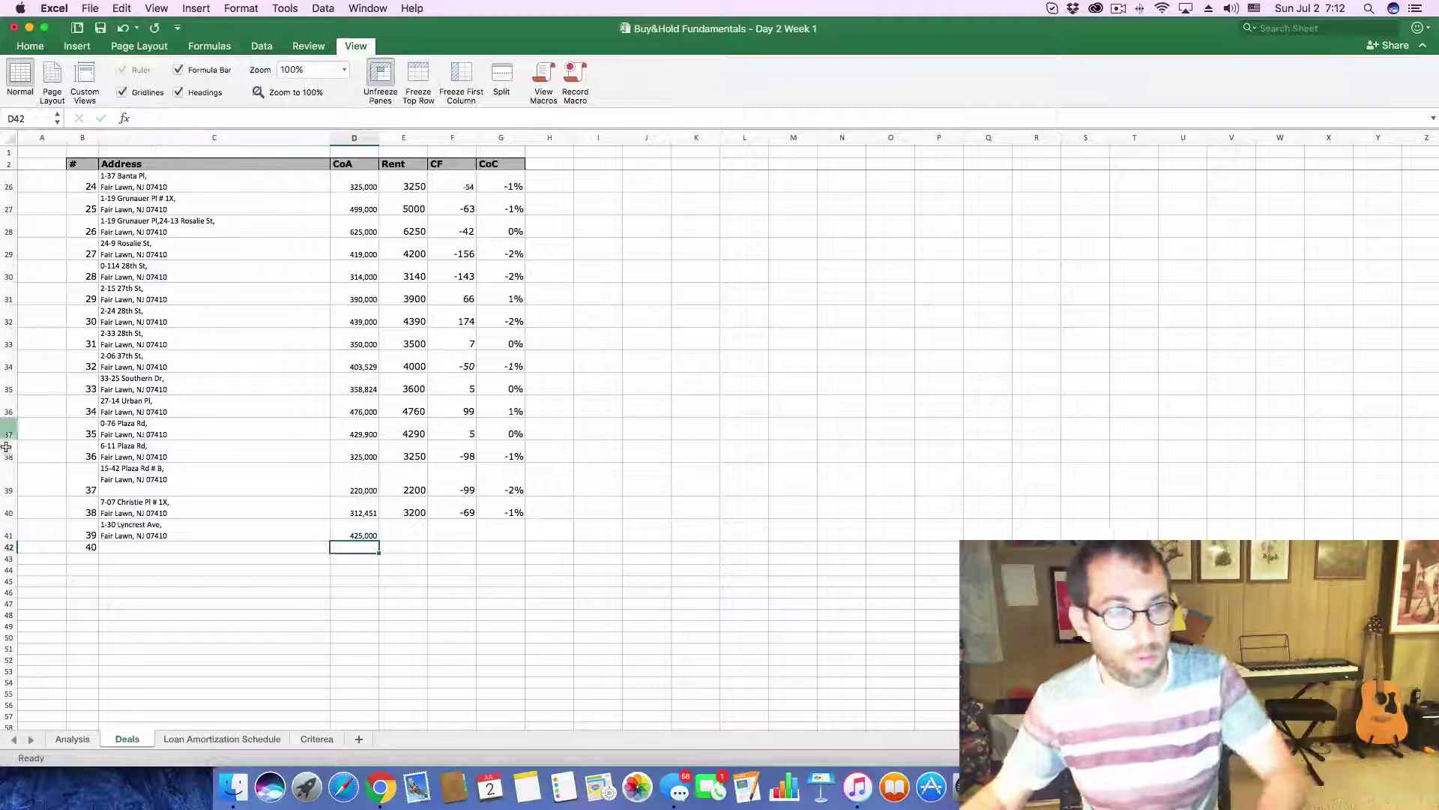
key(ctrl+Page_Up)
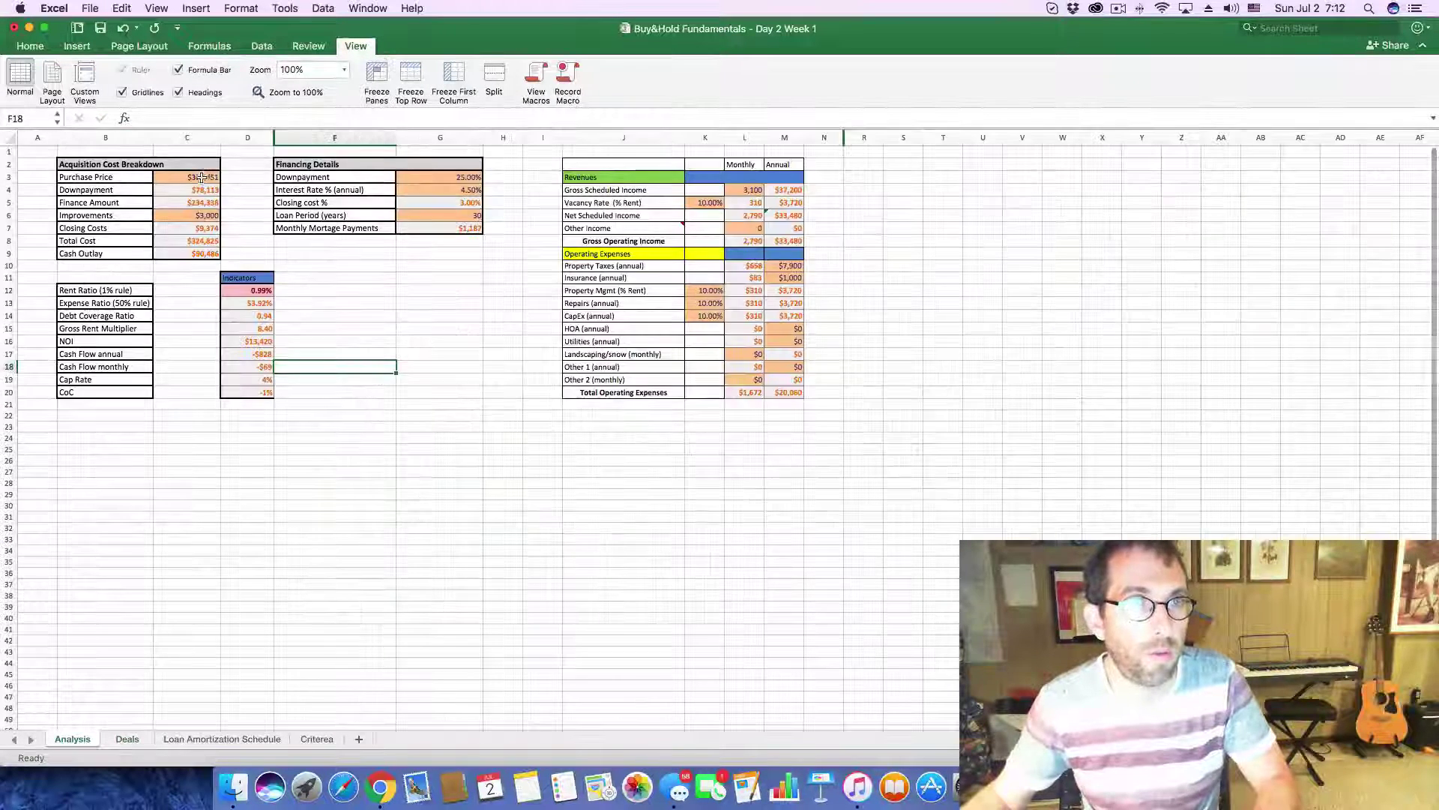
- Set the Analysis purchase price to 425,000 and monthly income in L4 to 4,250
click(201, 177)
double_click(156, 118)
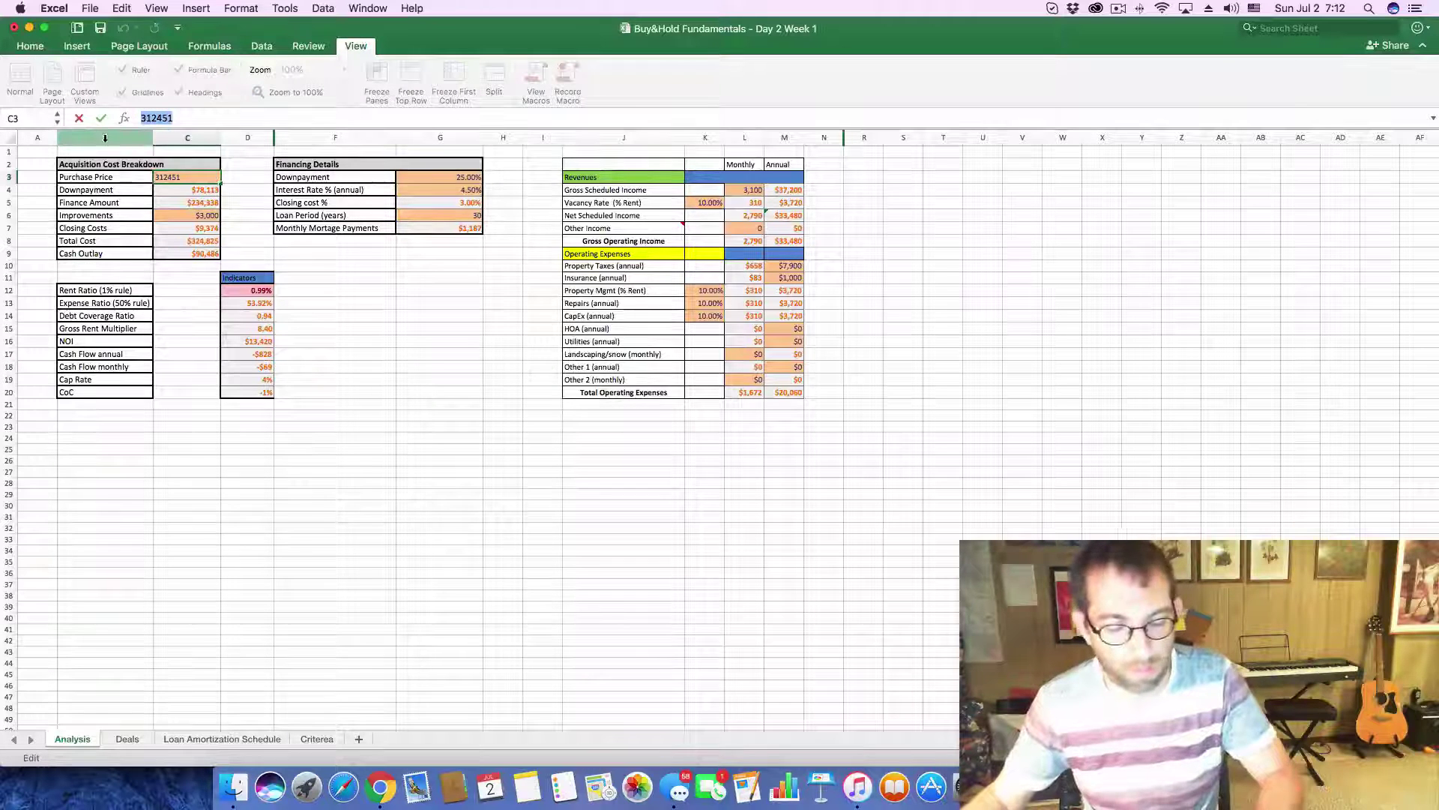
key(super+v)
key(Return)
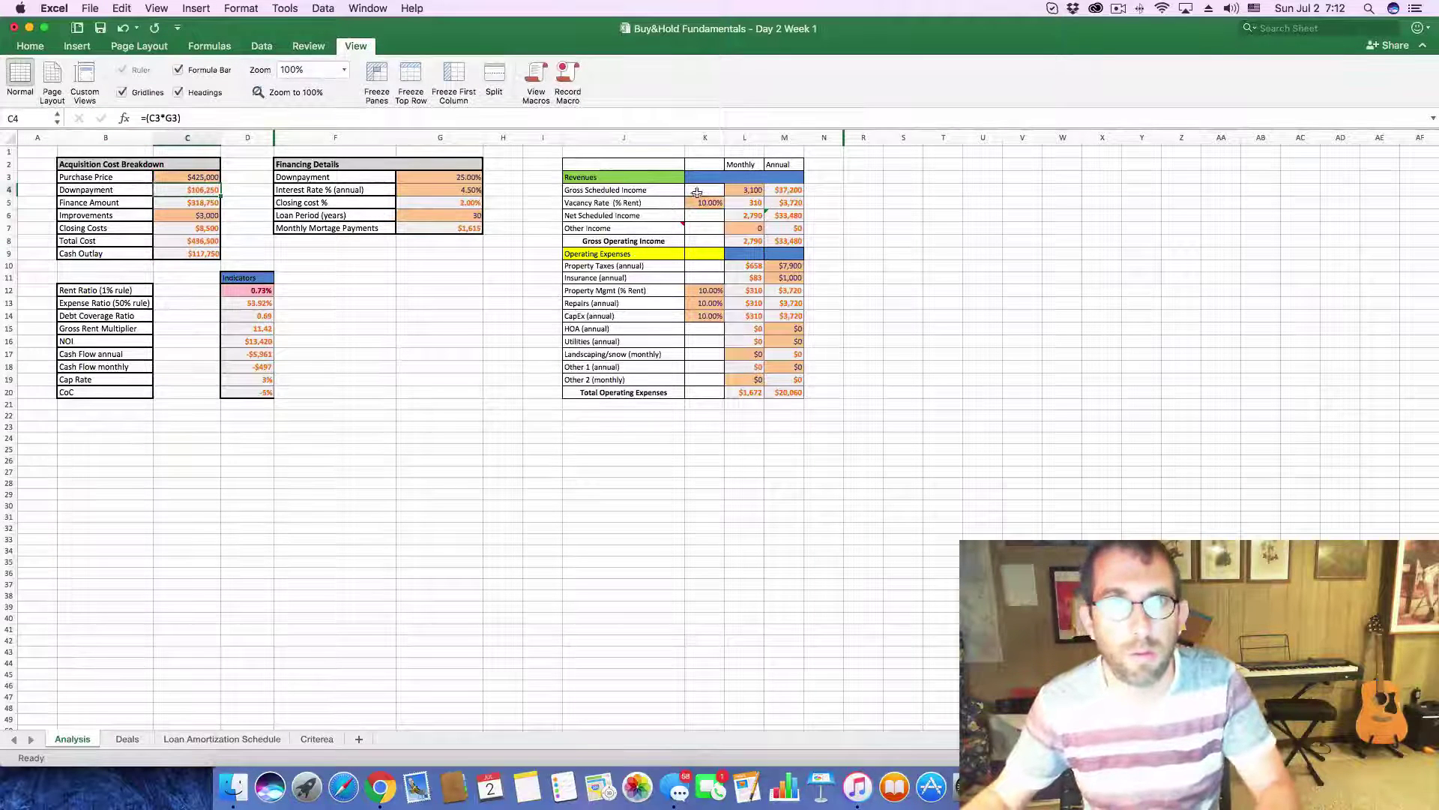
click(741, 190)
text(4)
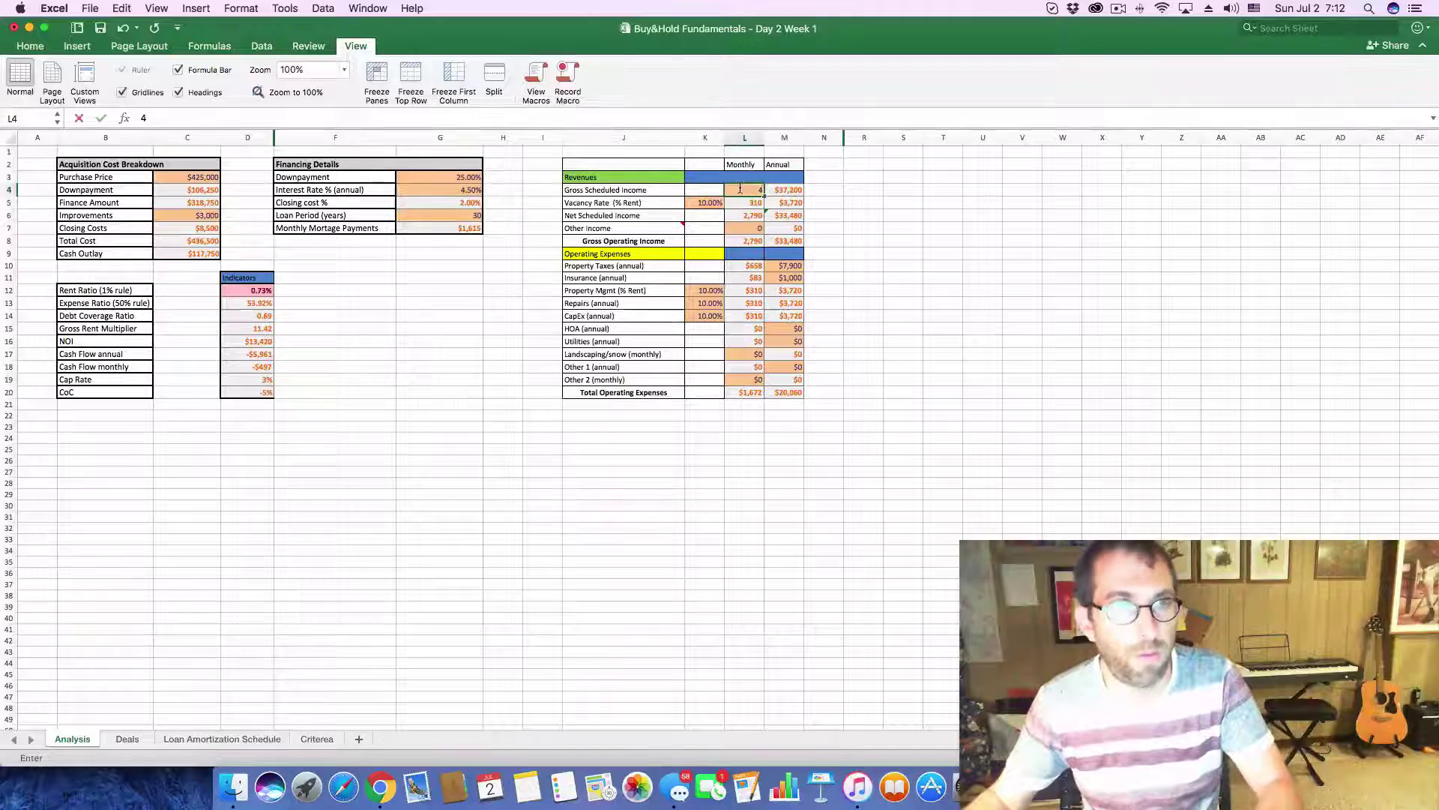
text(250)
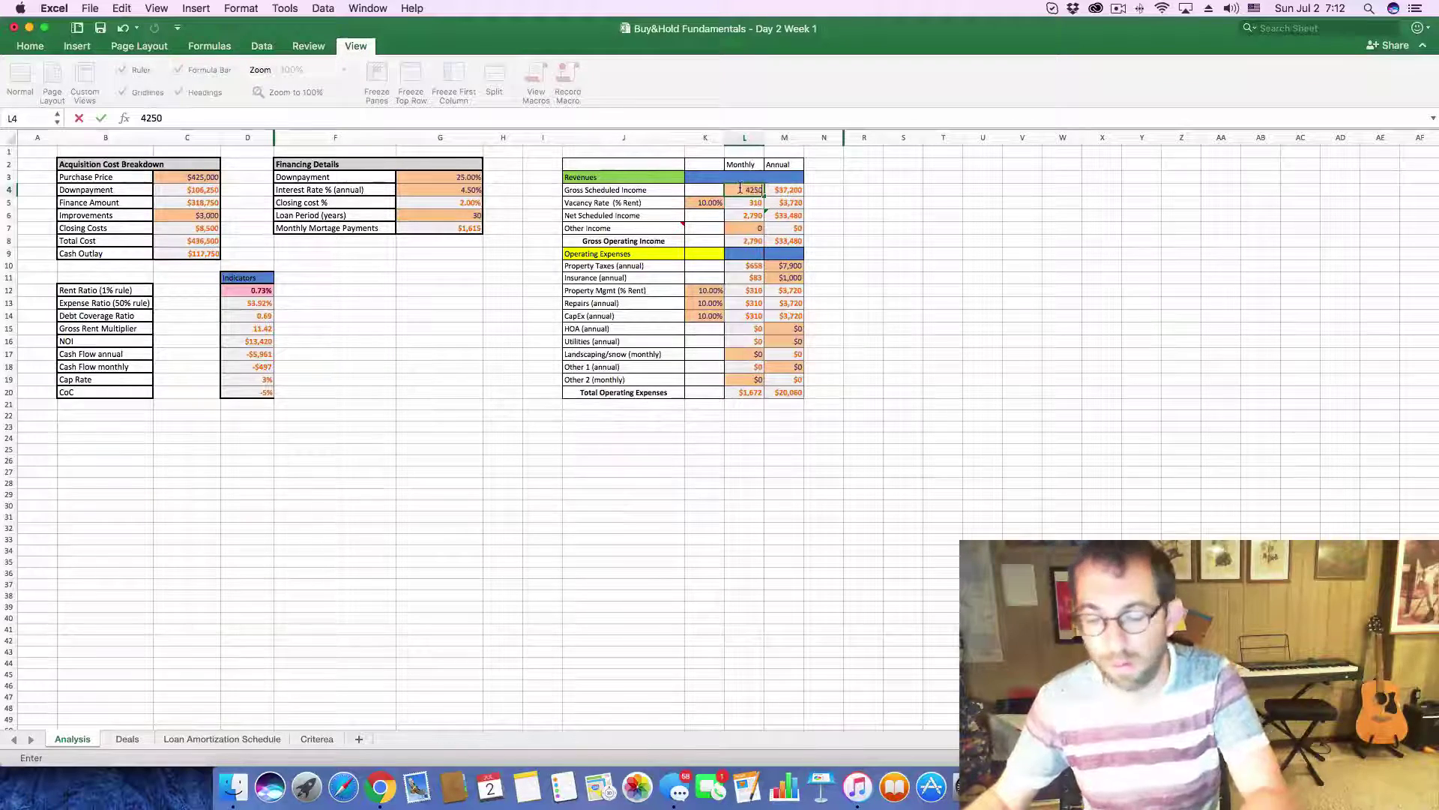
key(Return)
- Check Zillow's price and tax history and start entering 12125 annual taxes in M10
key(super+Tab)
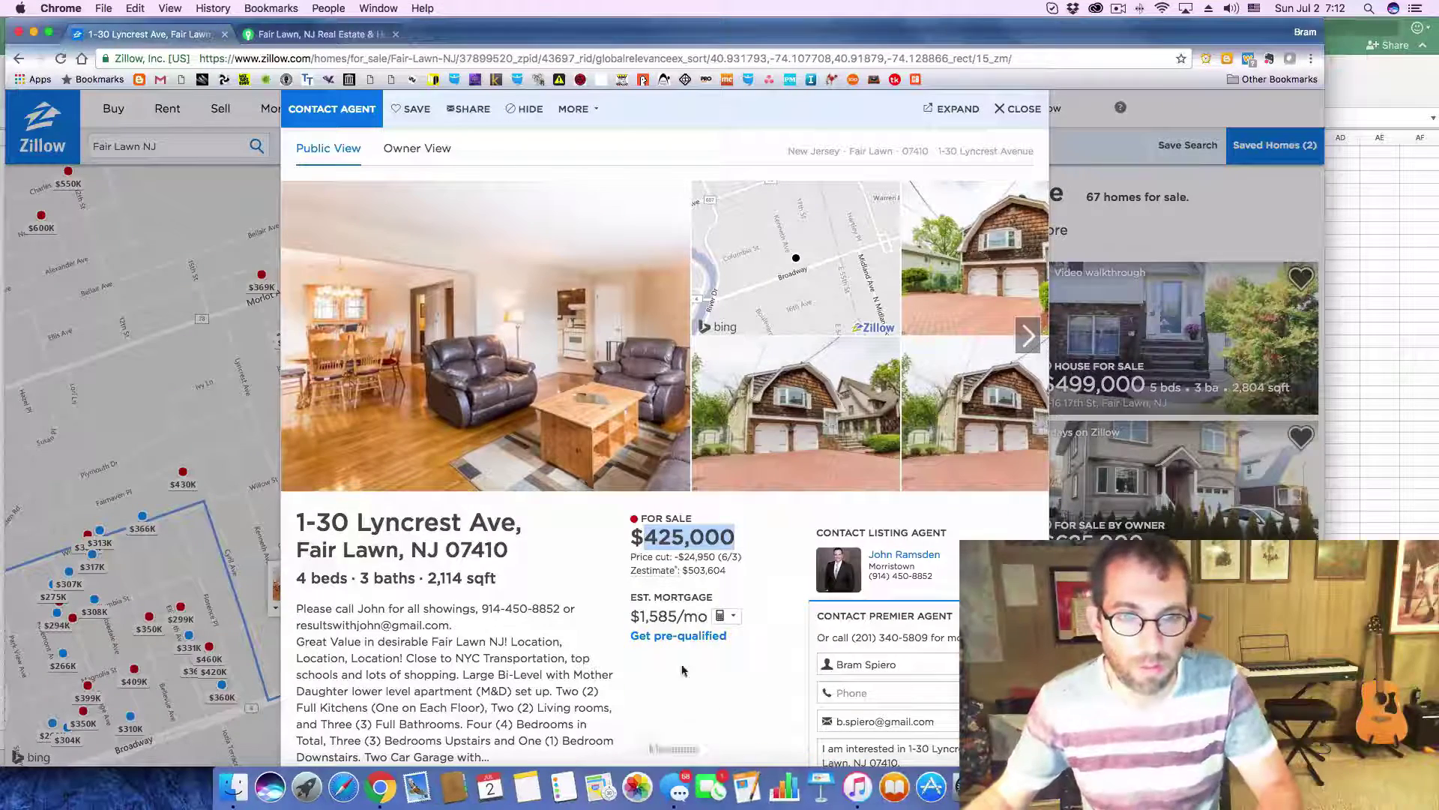
scroll(682, 659, down, 10)
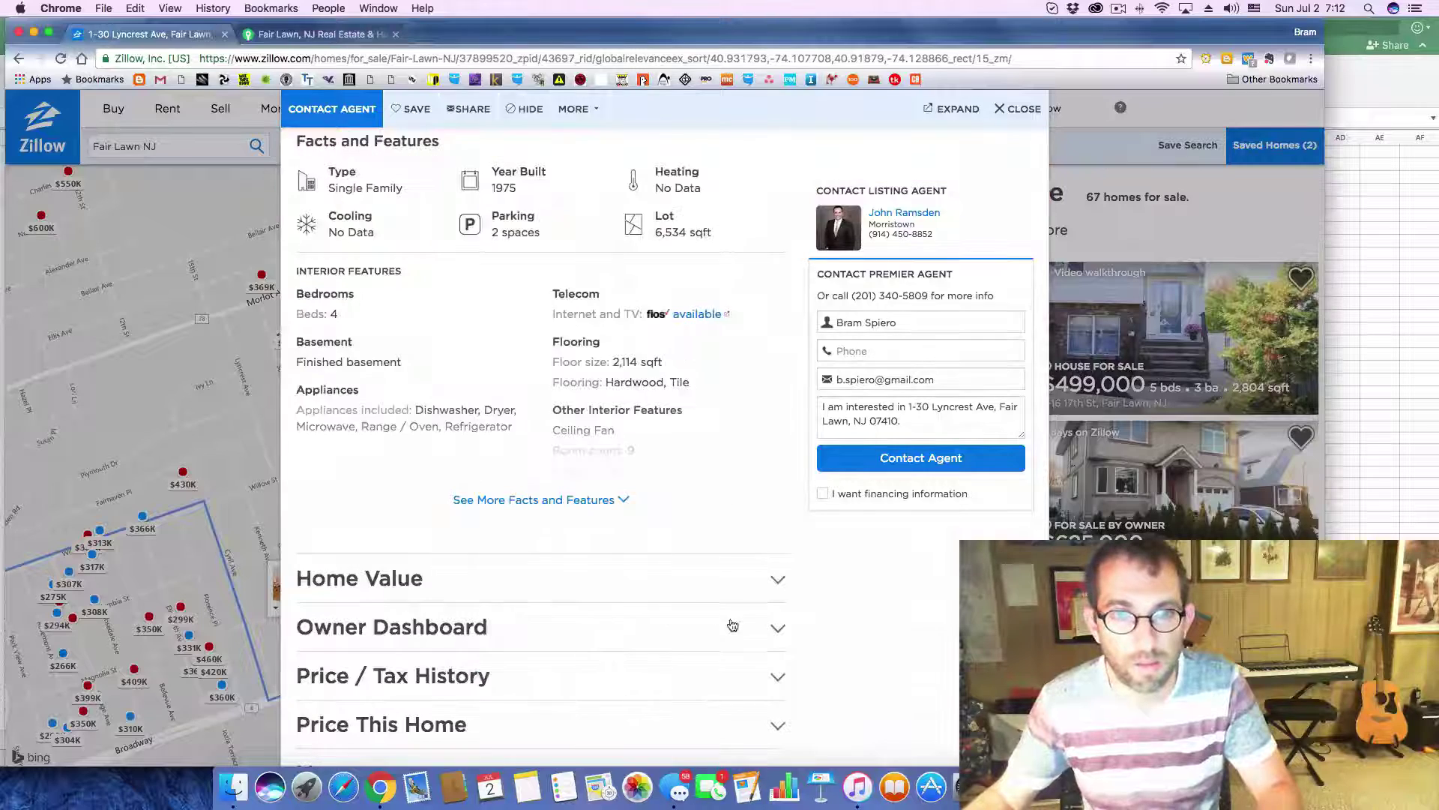
click(774, 678)
scroll(774, 680, down, 4)
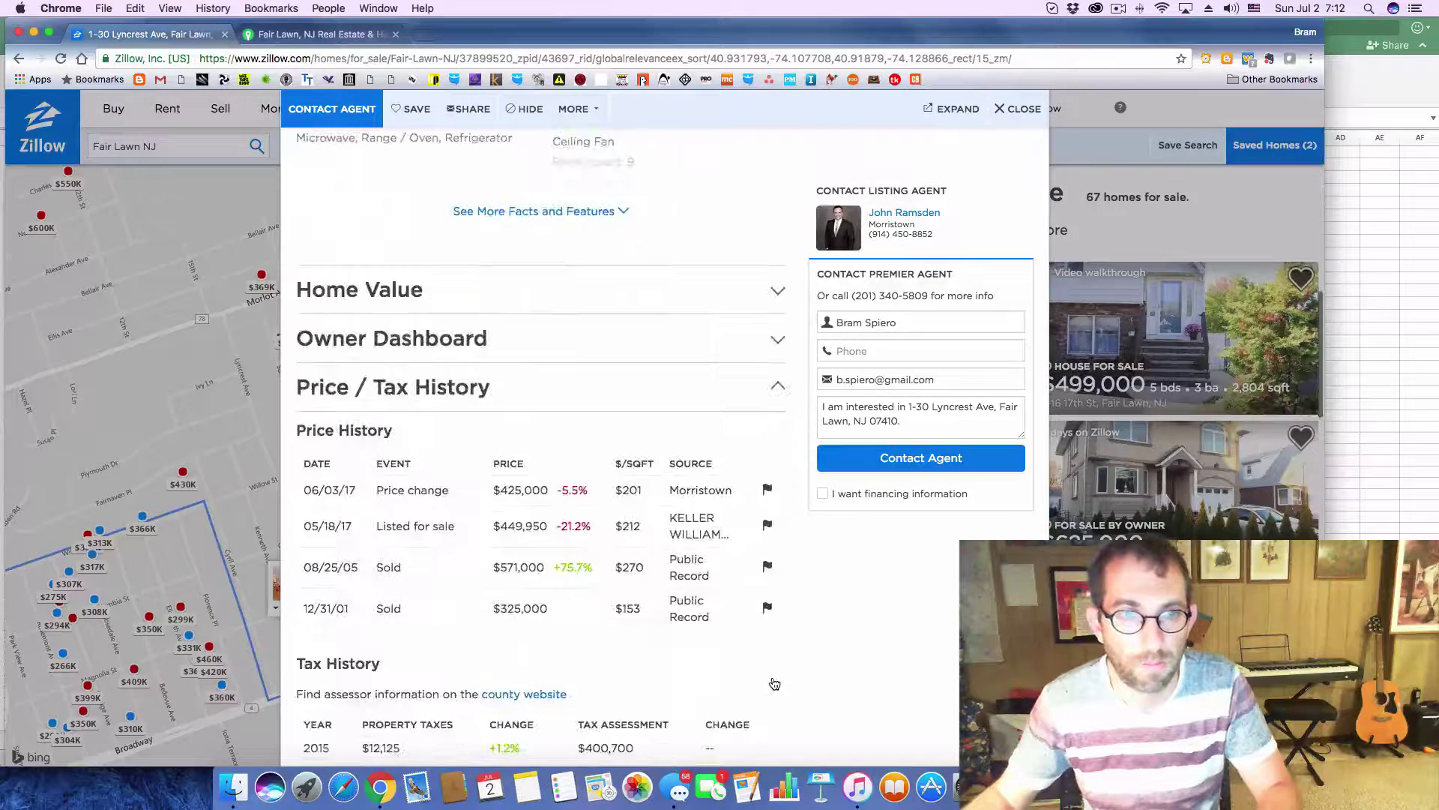
key(super+Tab)
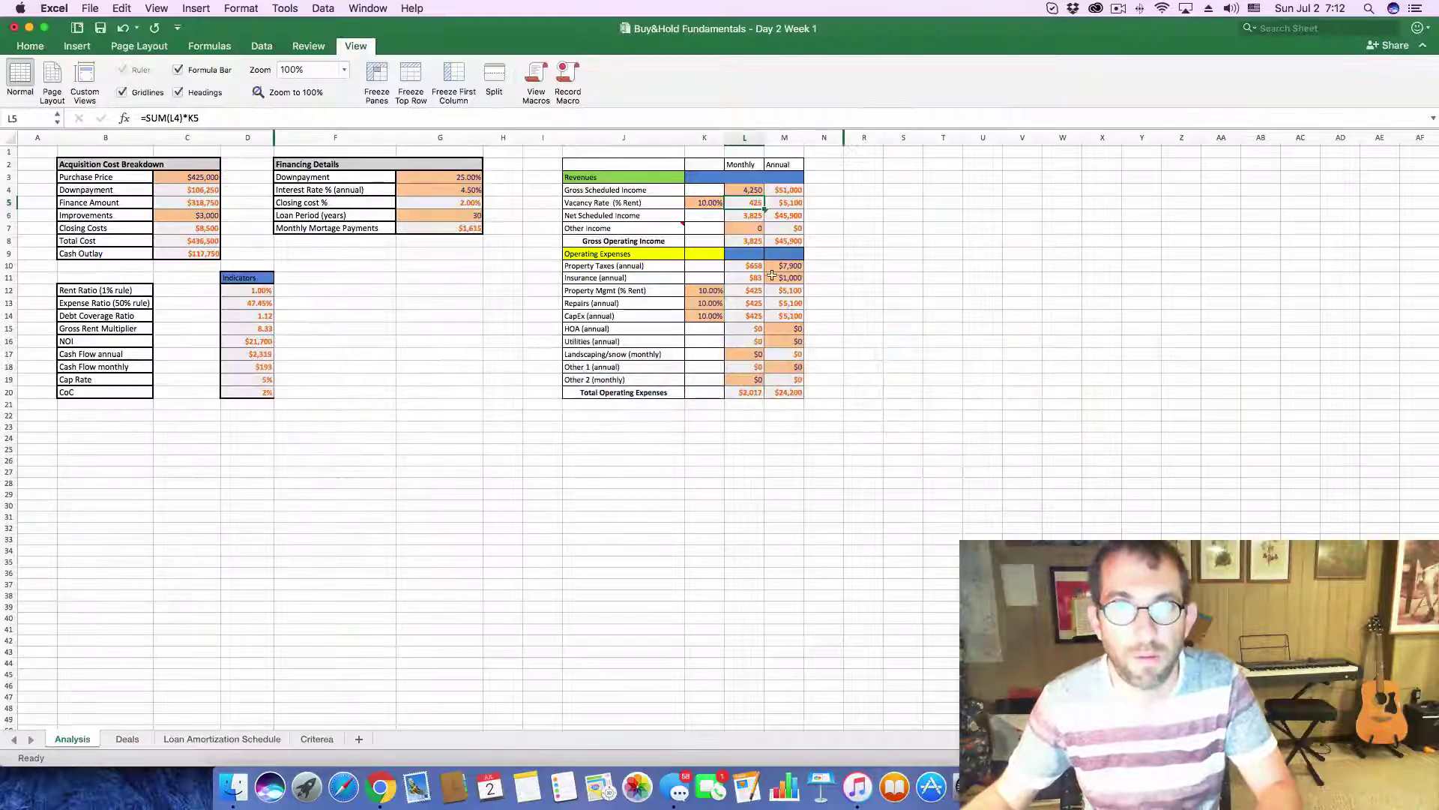
click(785, 266)
text(12125)
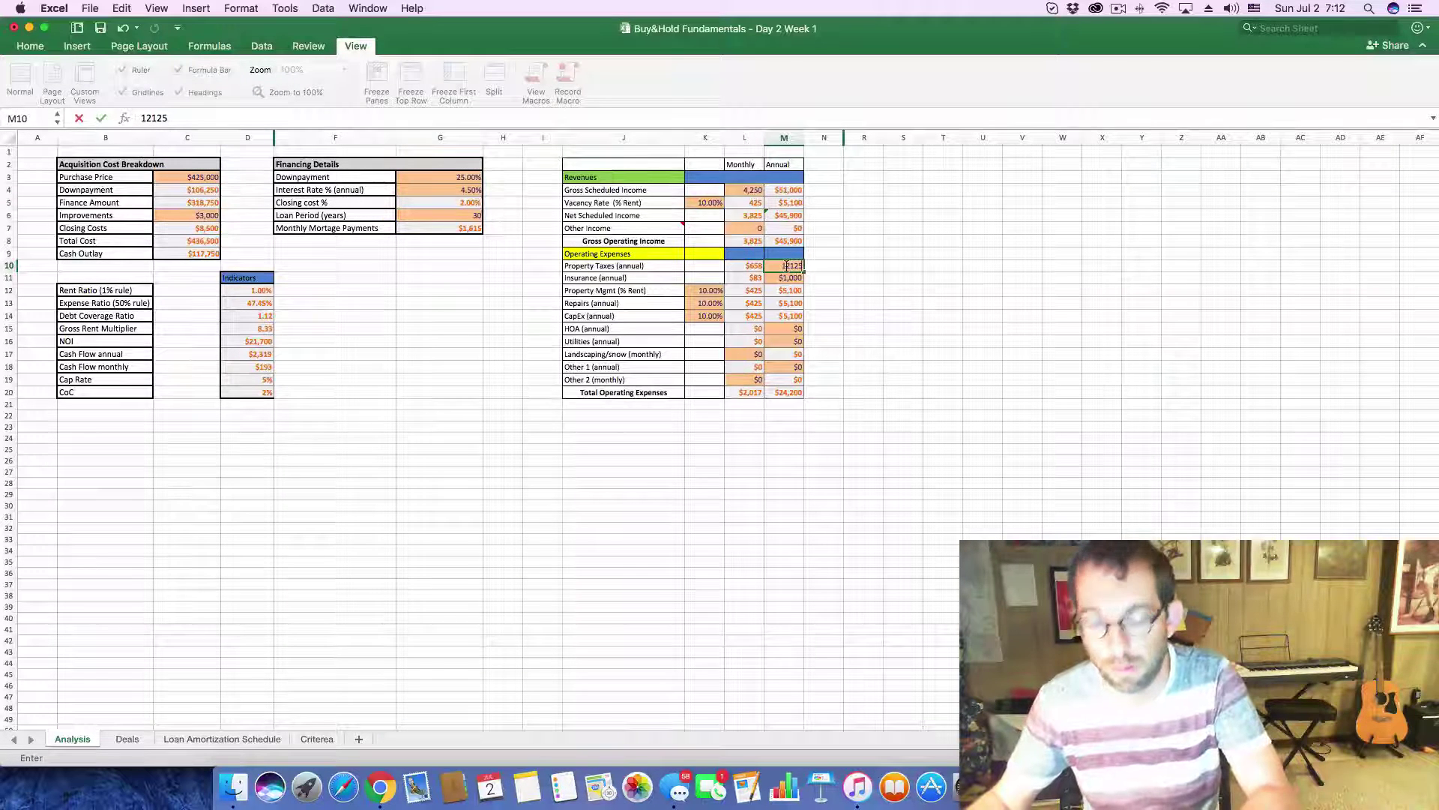
- Commit $12,125 annual property taxes and enter 4250 rent in Deals row 41
key(Return)
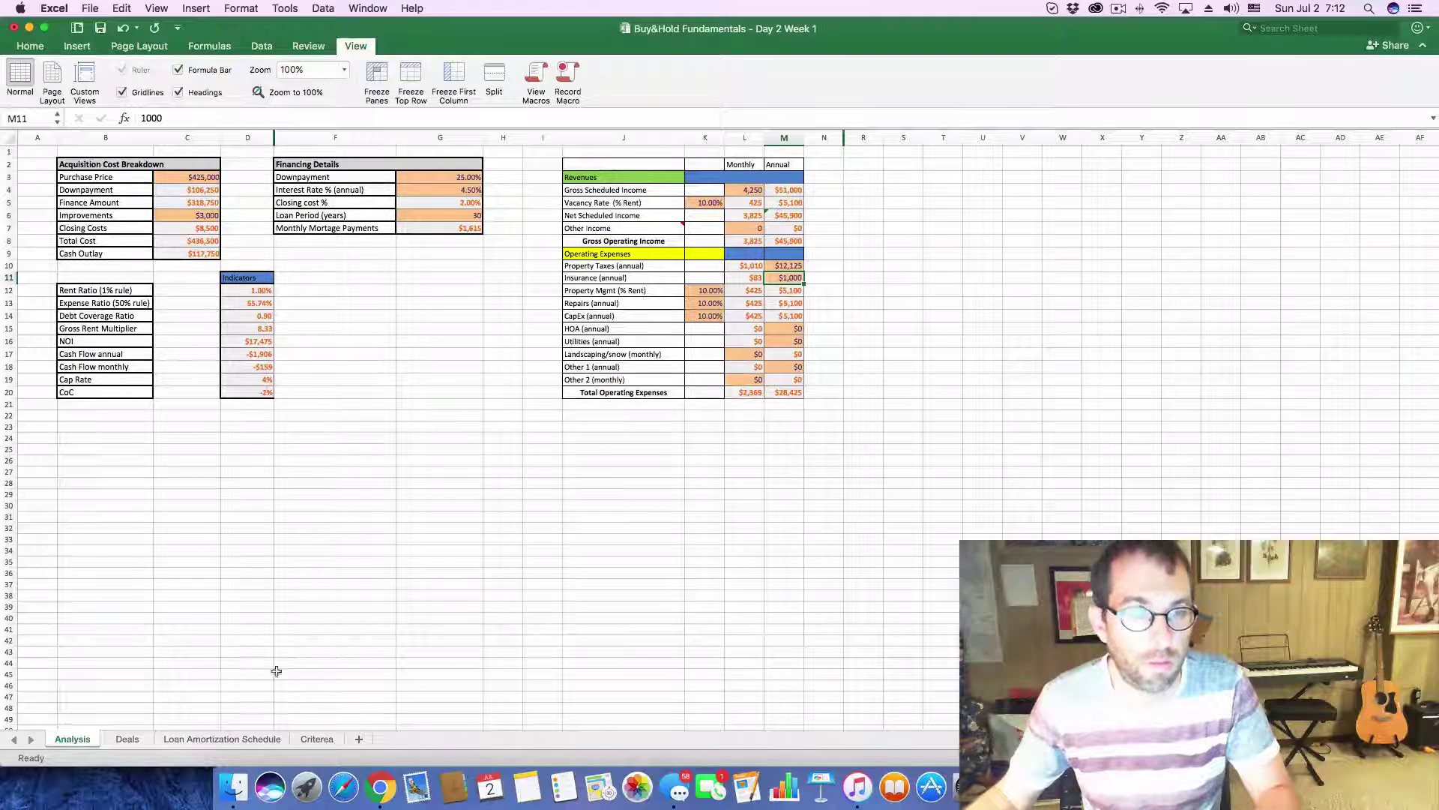
click(116, 737)
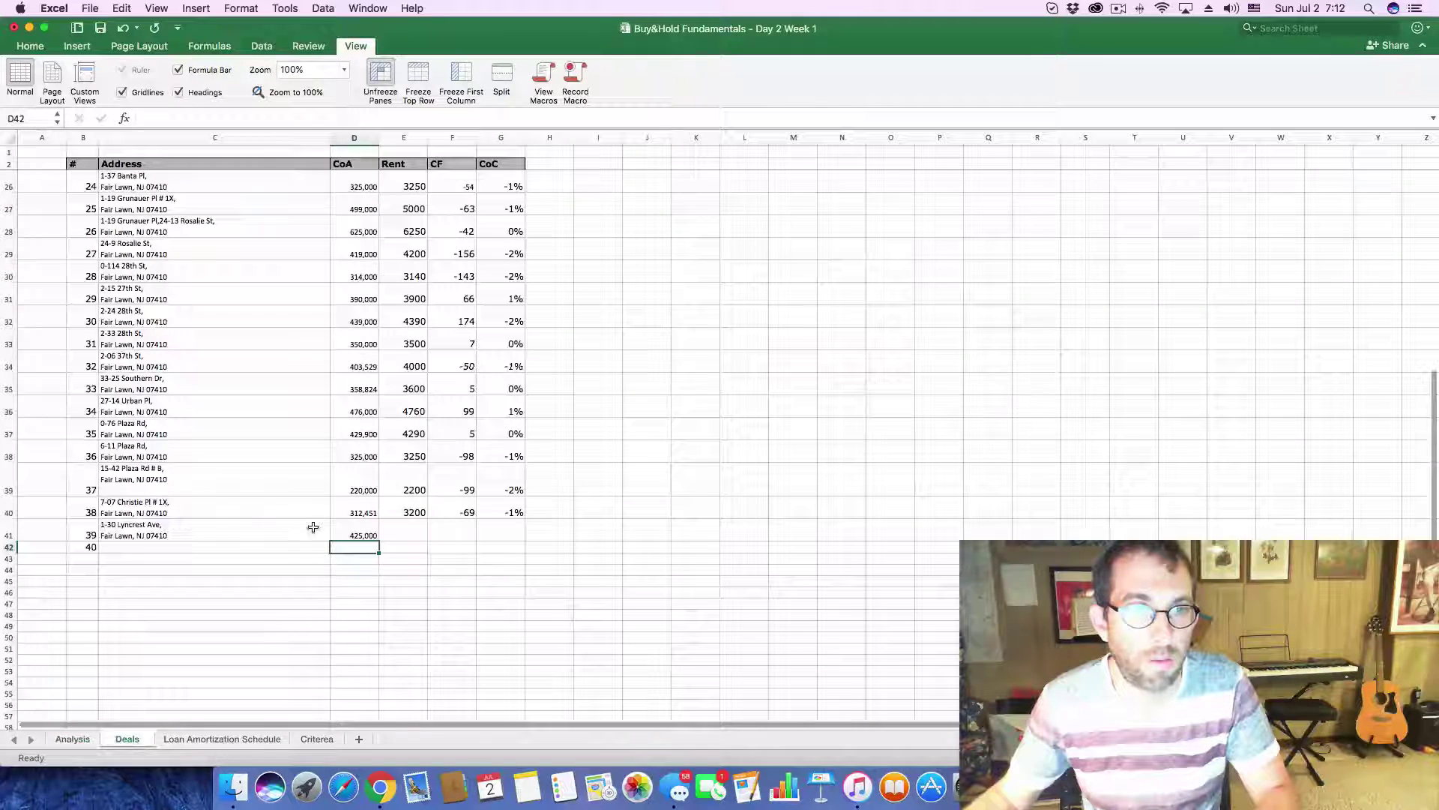
click(414, 537)
text(4,25)
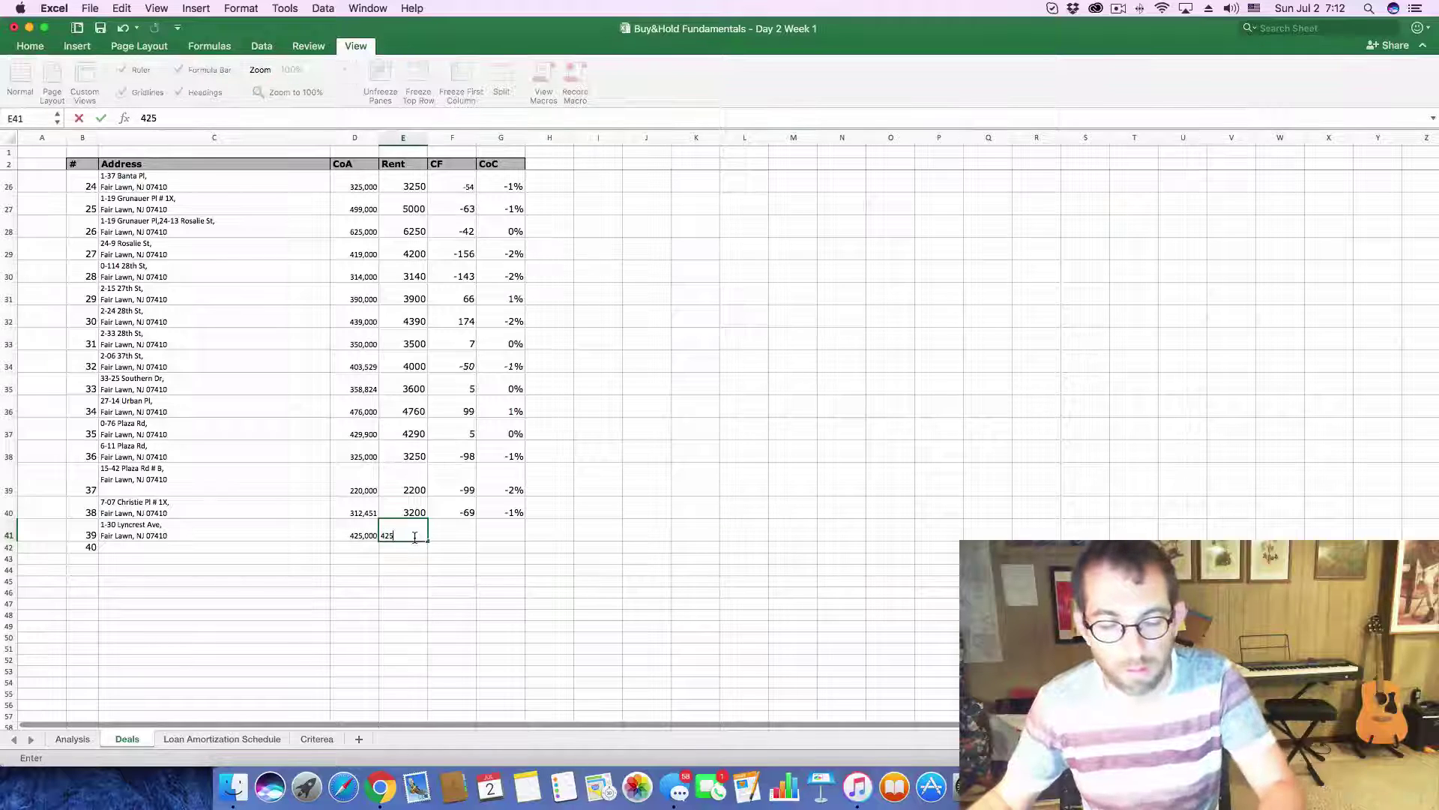
text(0)
- Record the Analysis results in Deals row 41: cash flow -159 and CoC -0.02
click(72, 739)
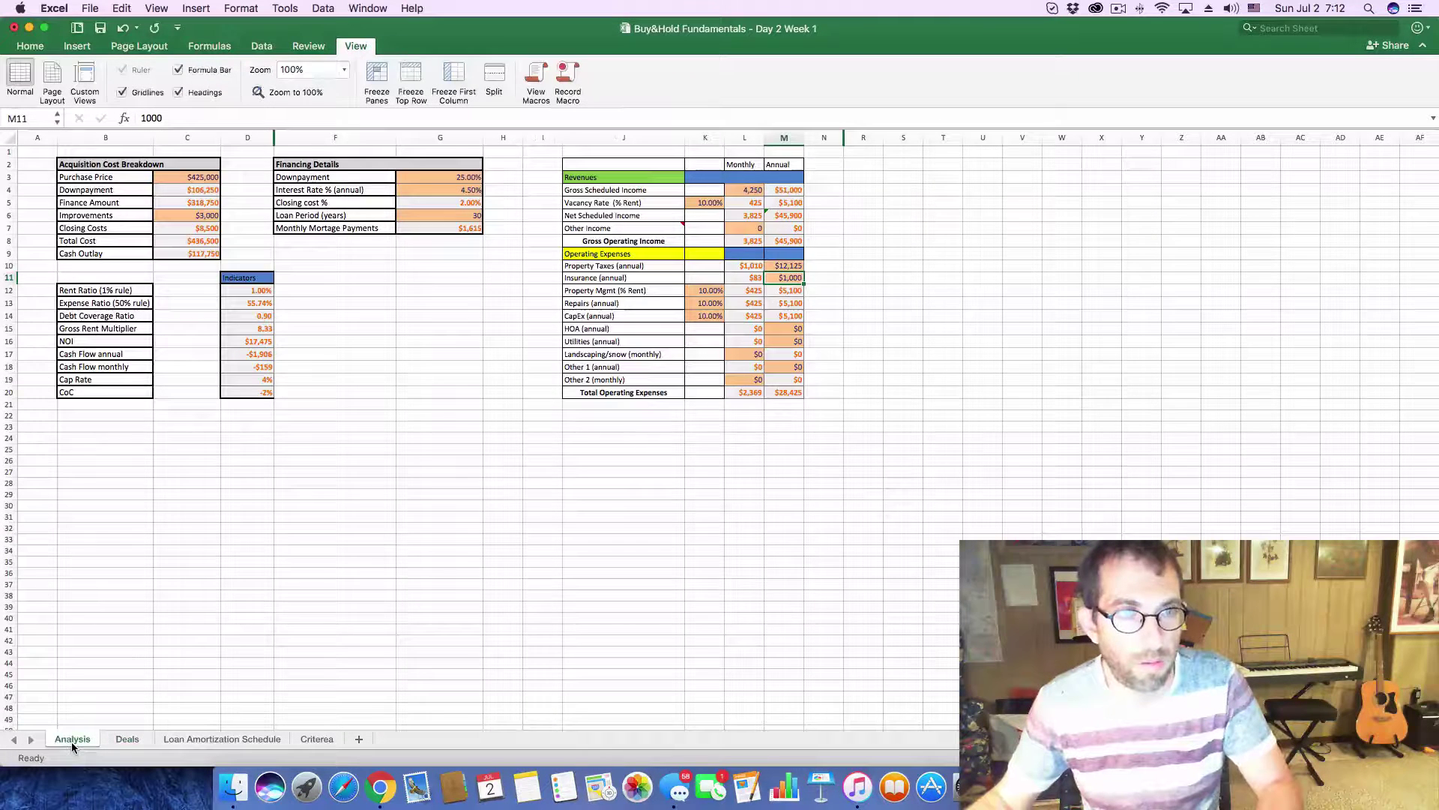
click(137, 739)
click(450, 534)
text(=)
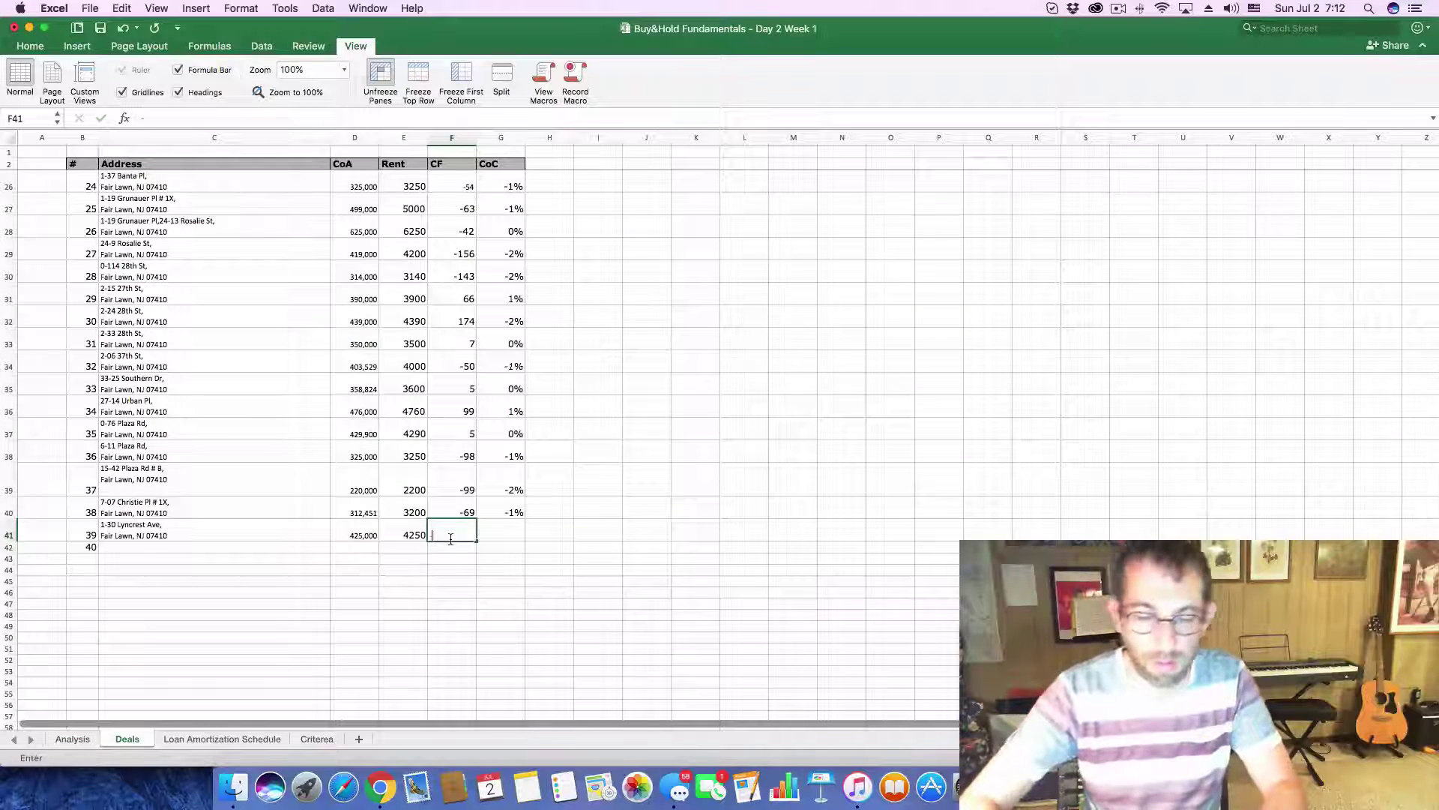
text(159)
key(Tab)
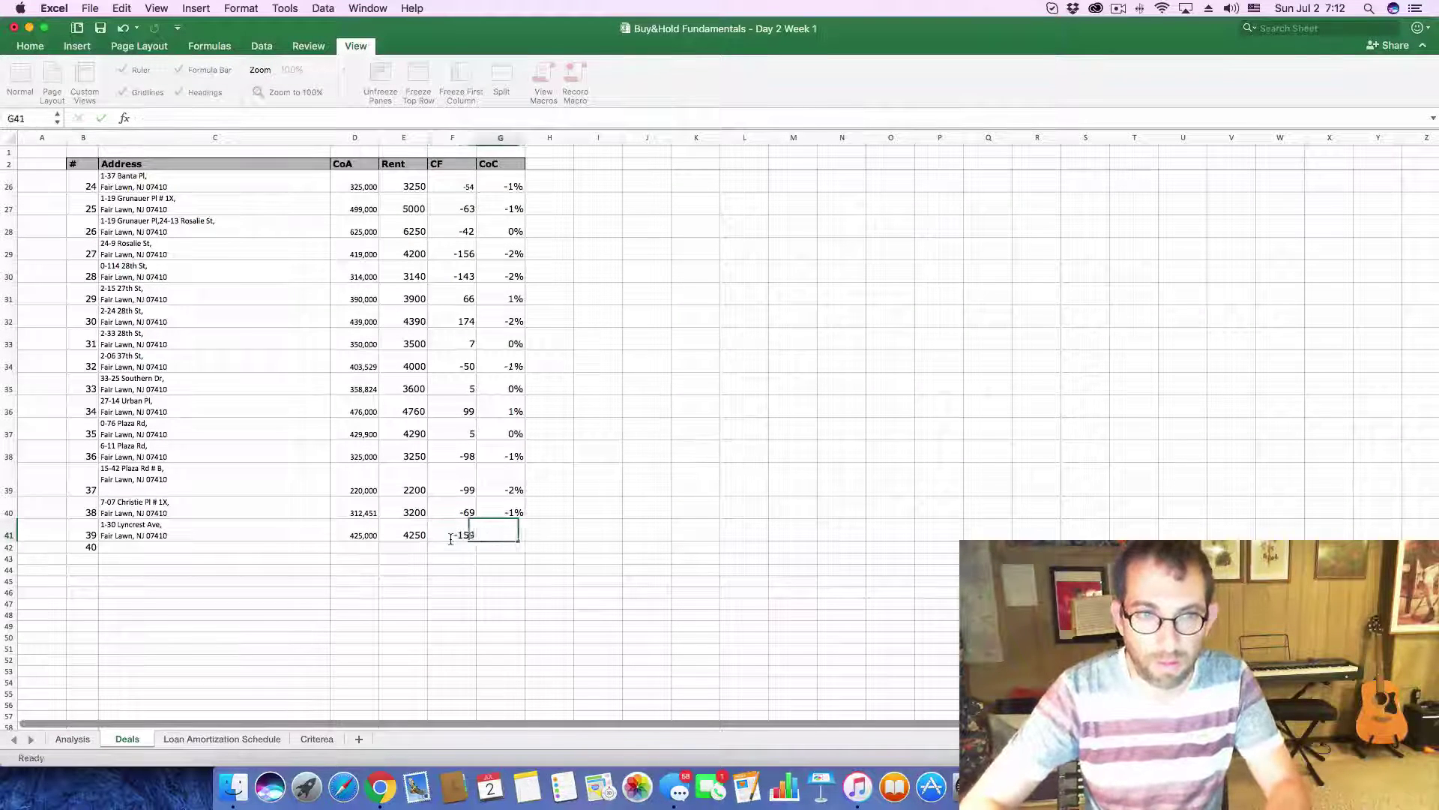
text(-0)
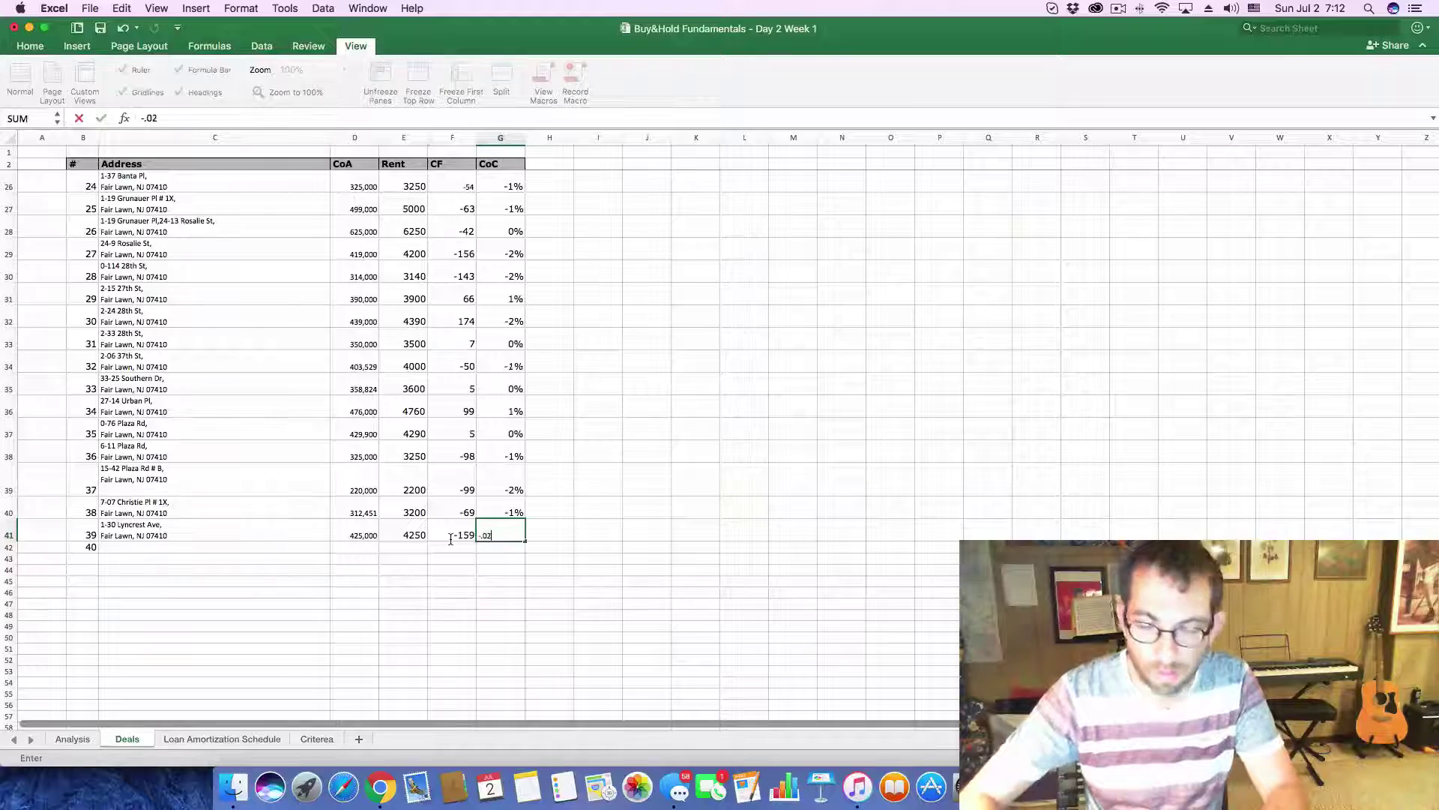
key(Return)
key(super+Tab)
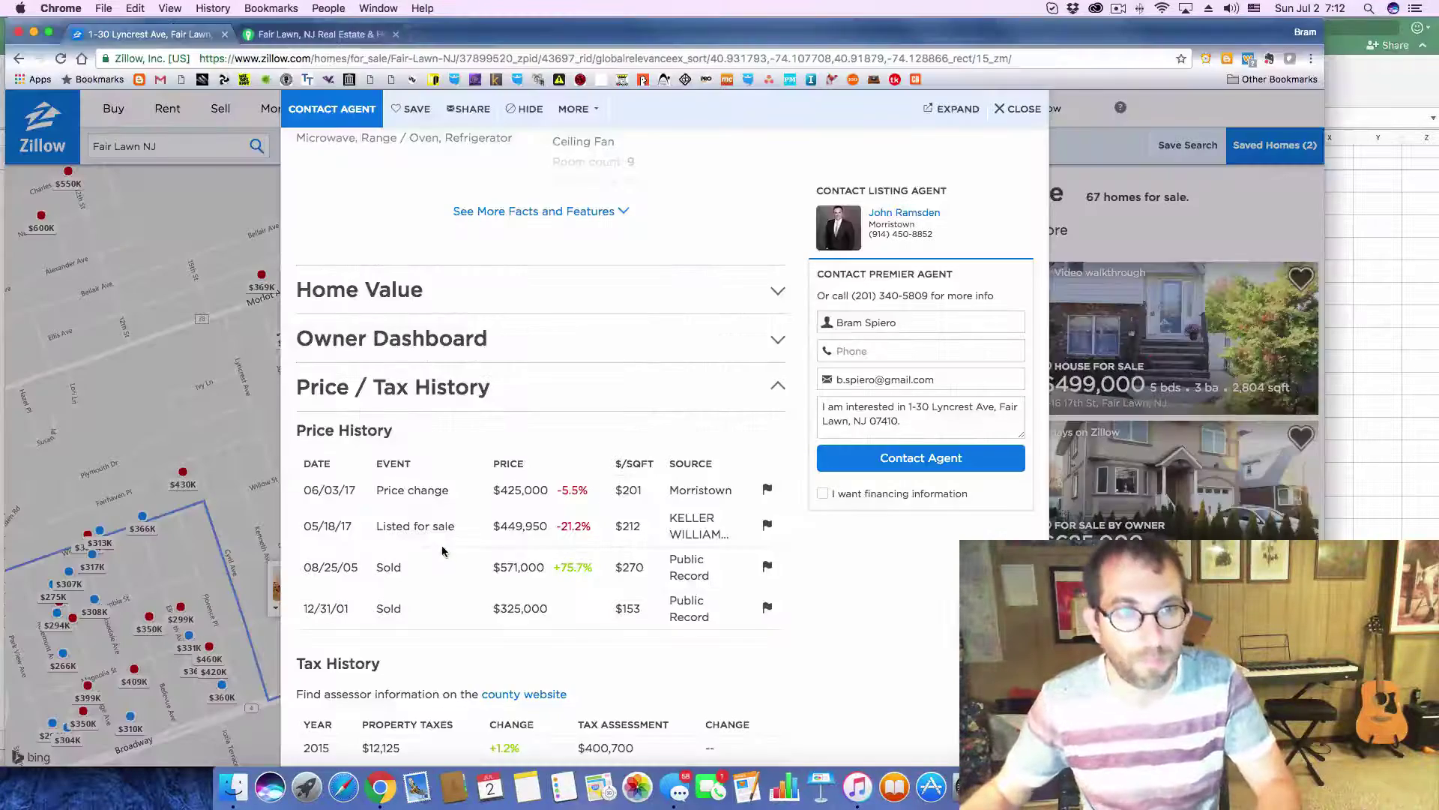
click(1023, 108)
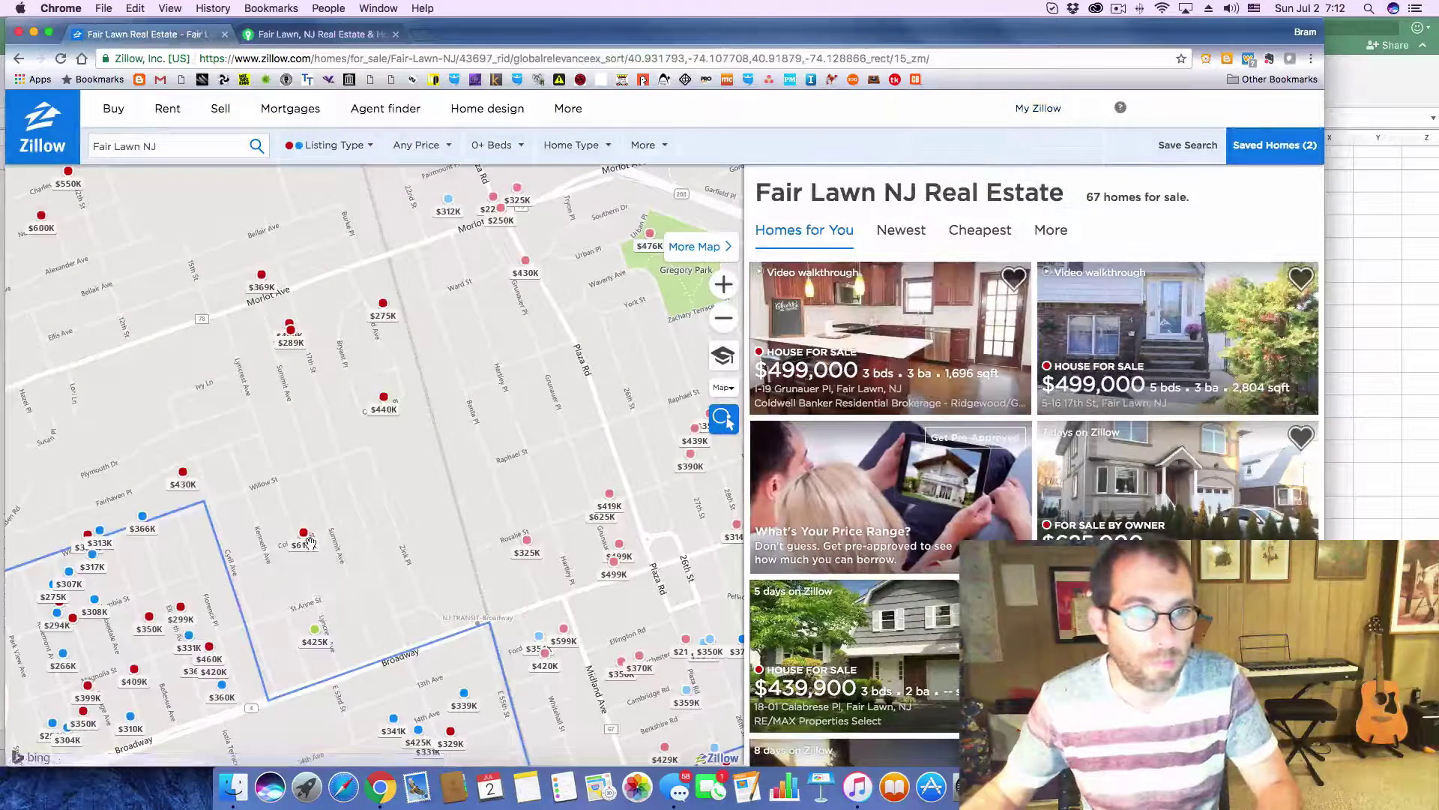
click(301, 536)
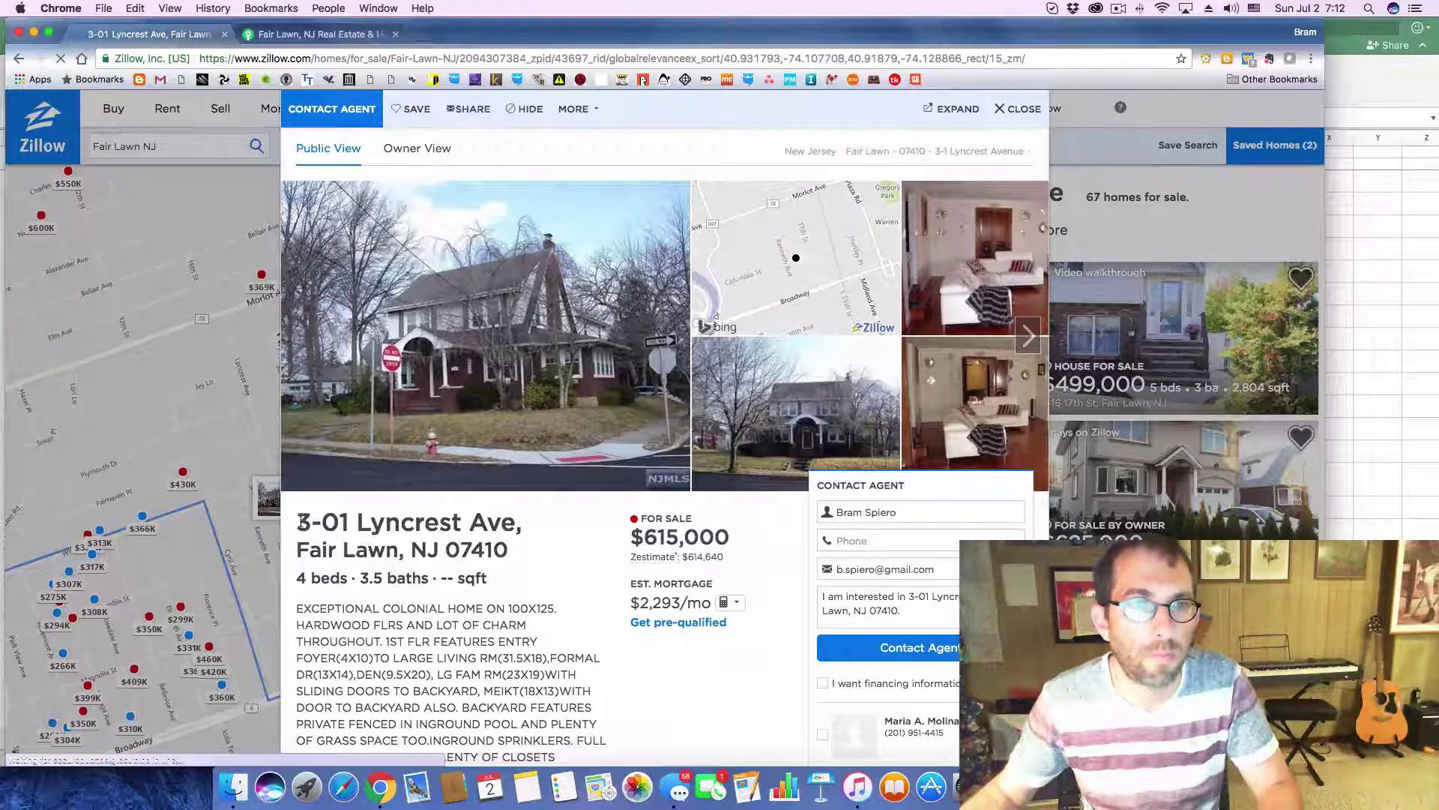
drag(298, 523, 508, 559)
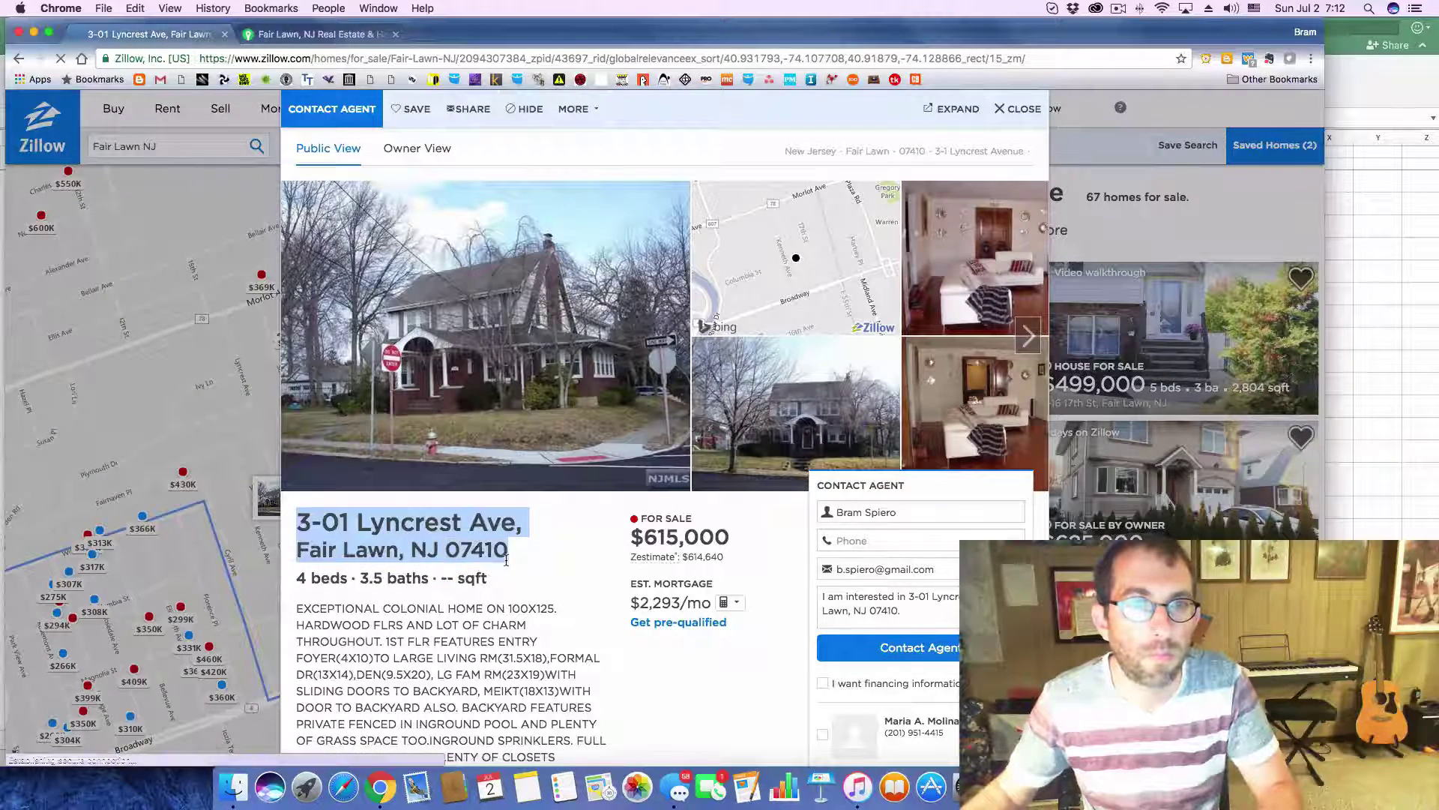
key(super+c)
key(super+Tab)
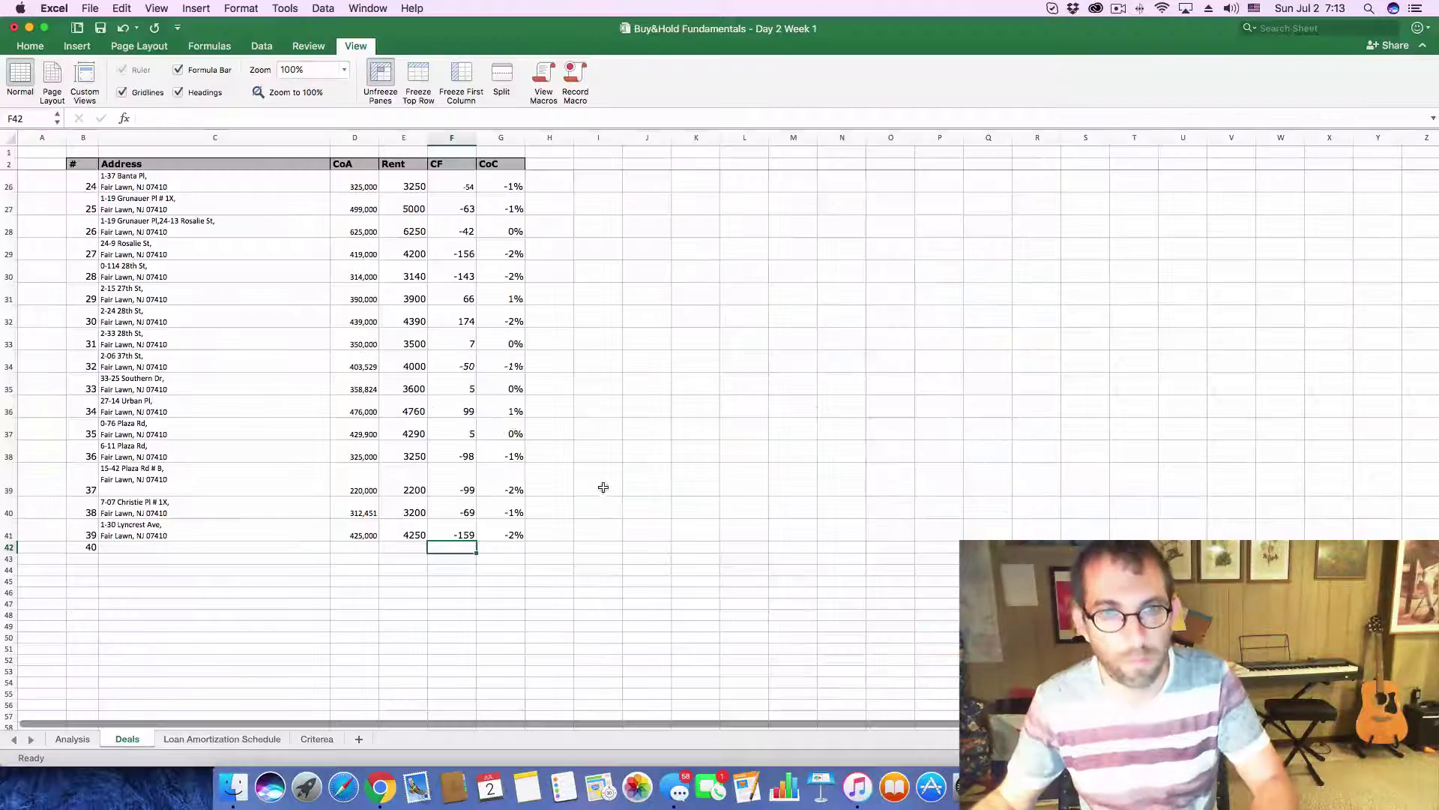
click(120, 546)
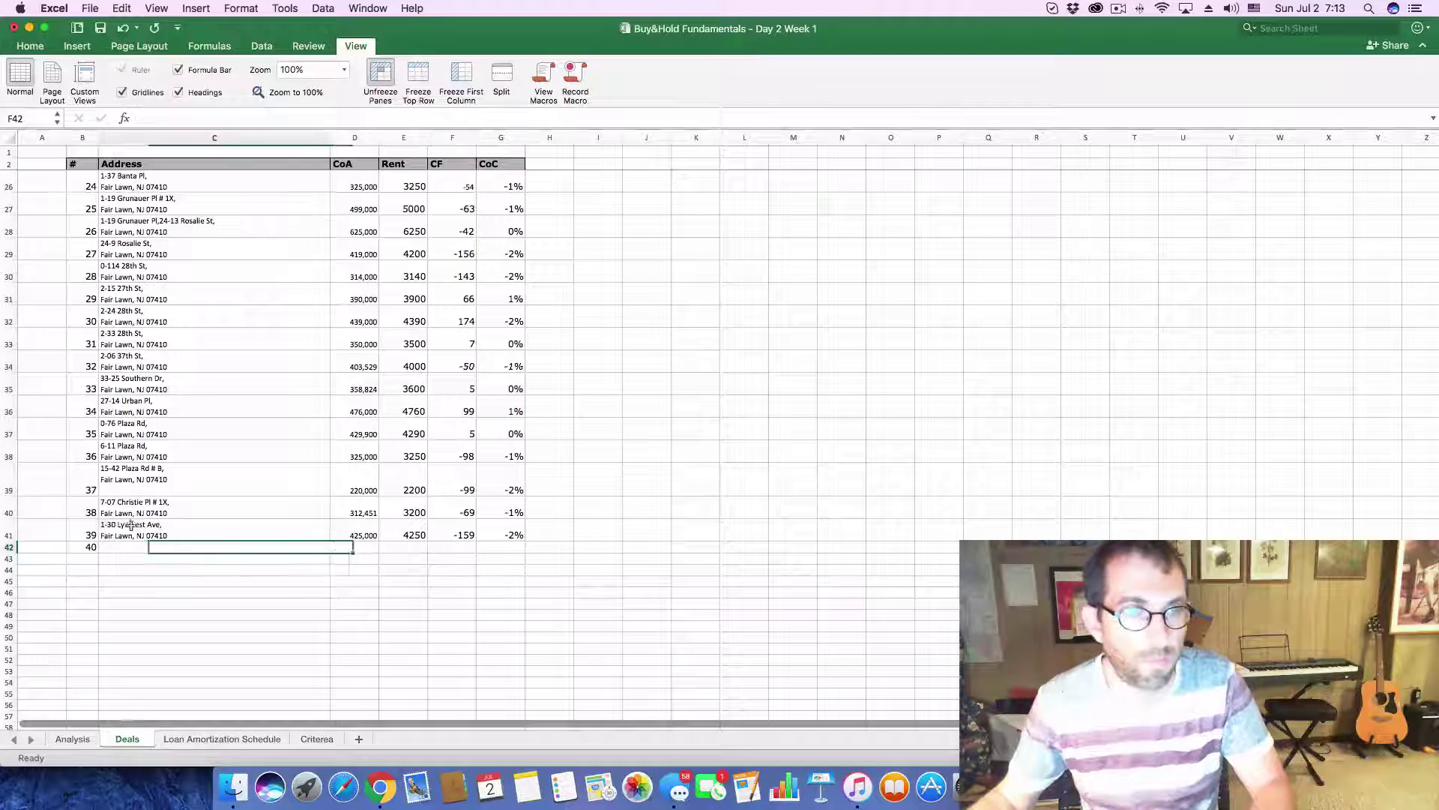
click(200, 118)
key(super+v)
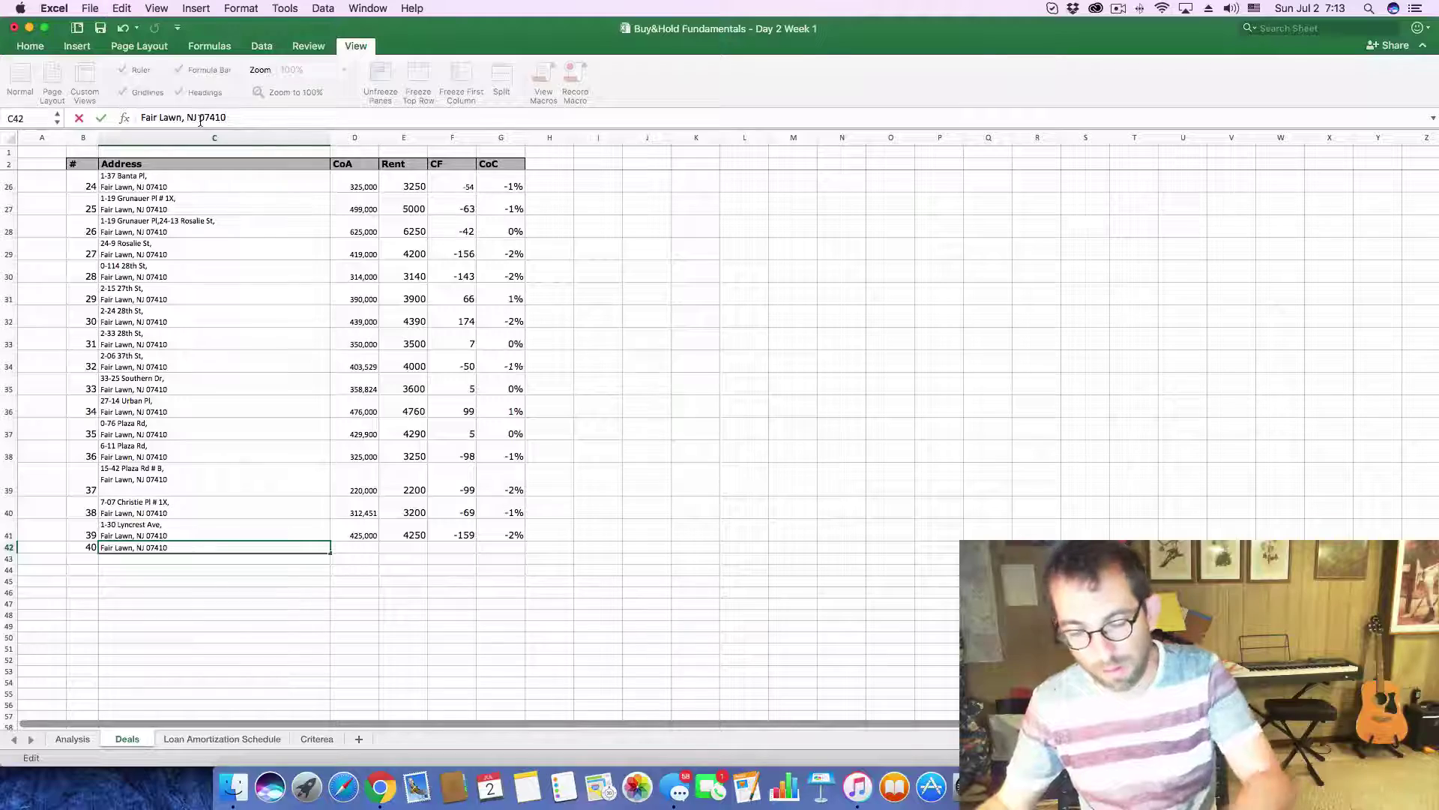
key(Return)
- Paste the listing's 615,000 asking price into the row 42 CoA cell D42
key(super+Tab)
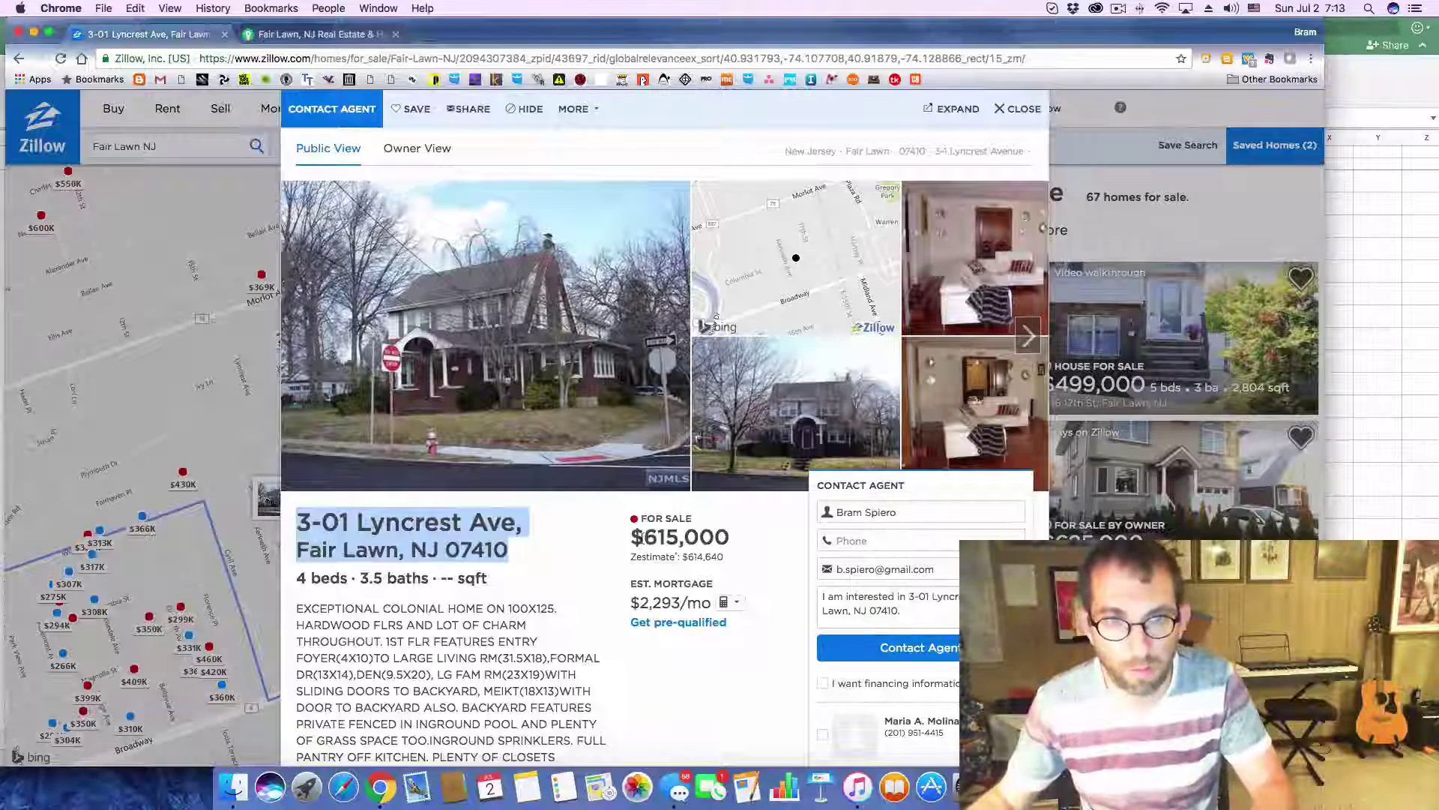
drag(644, 537, 730, 535)
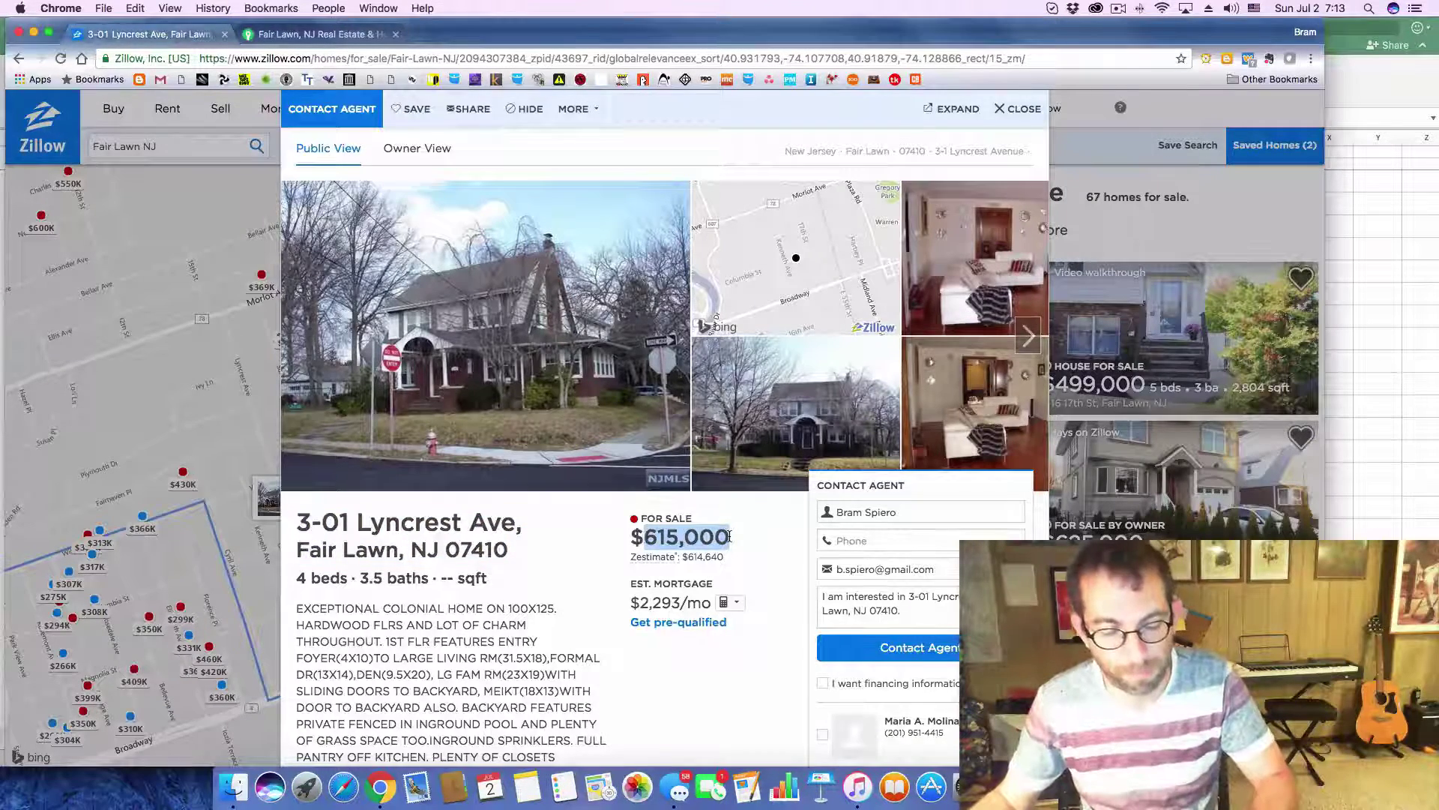
key(super+Tab)
click(358, 550)
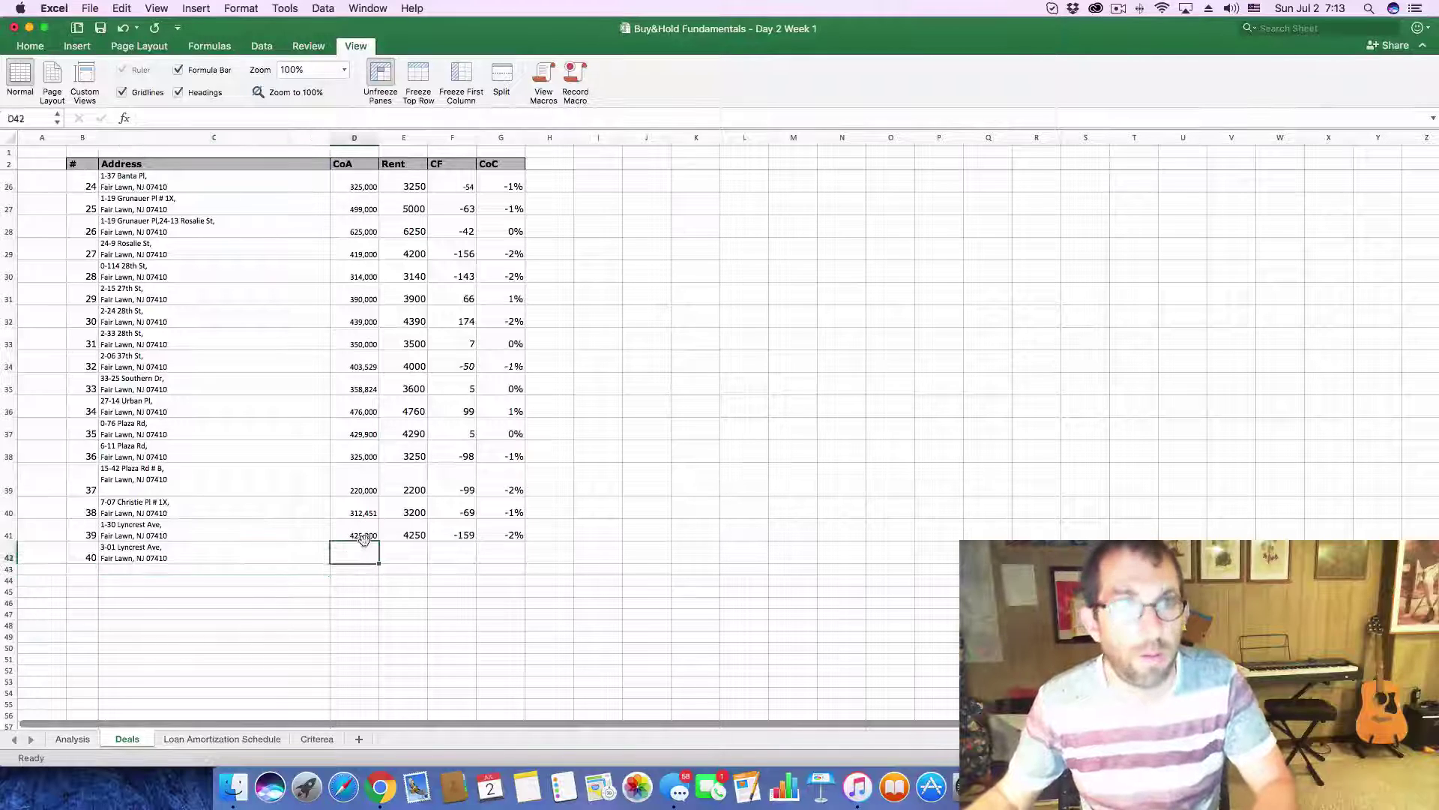
click(189, 116)
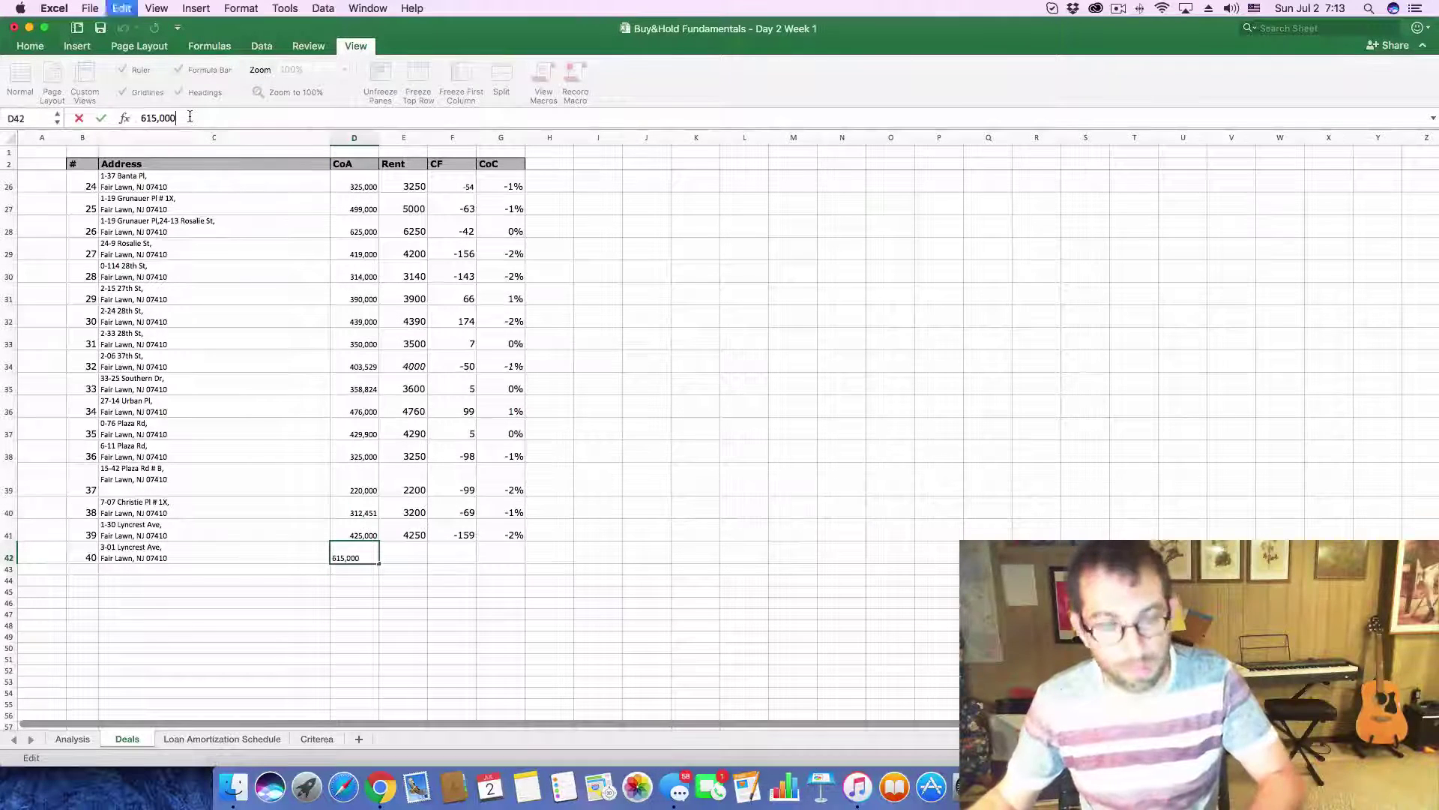
key(super+v)
- Set the Analysis purchase price to 615,000 and monthly gross scheduled income to 6,150
click(72, 738)
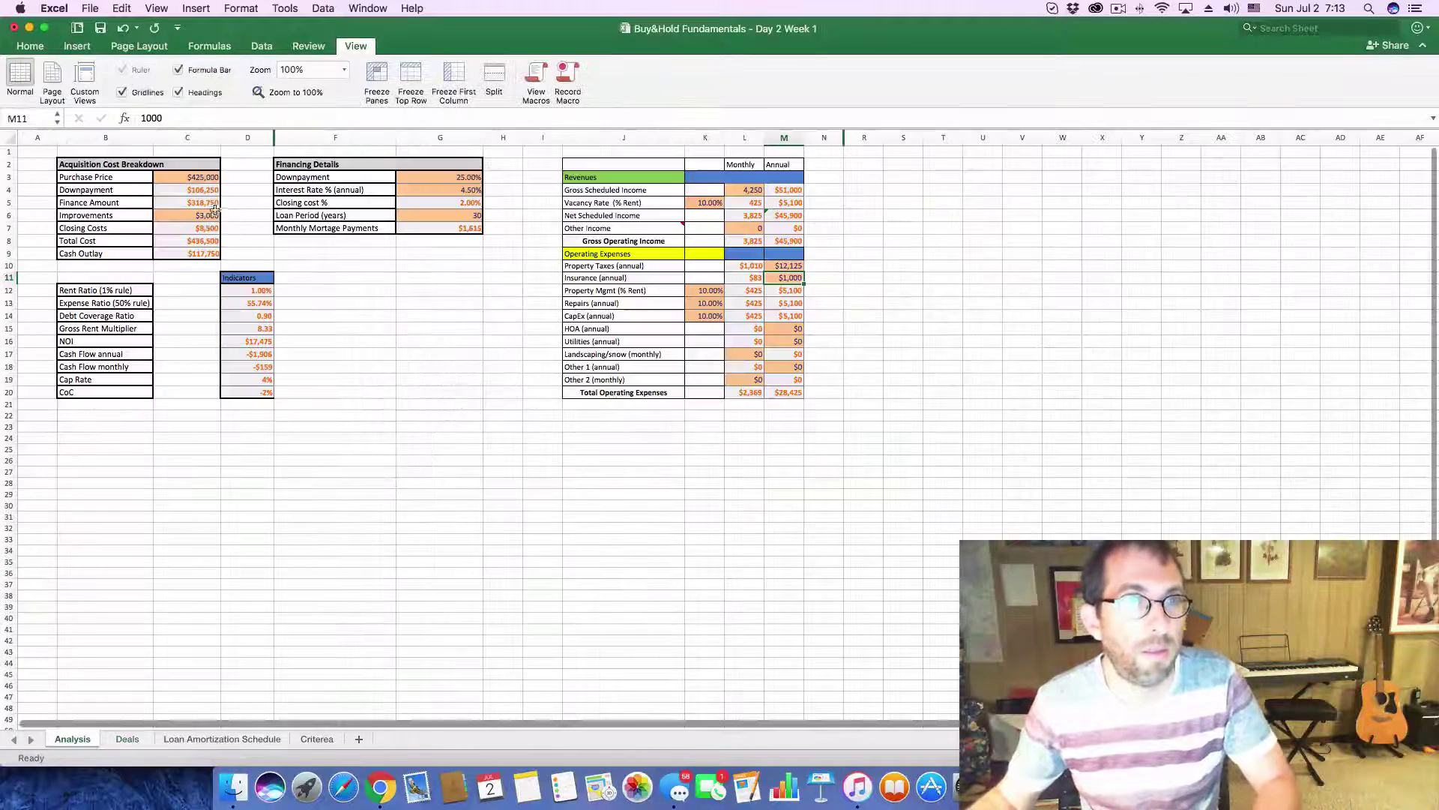
click(186, 177)
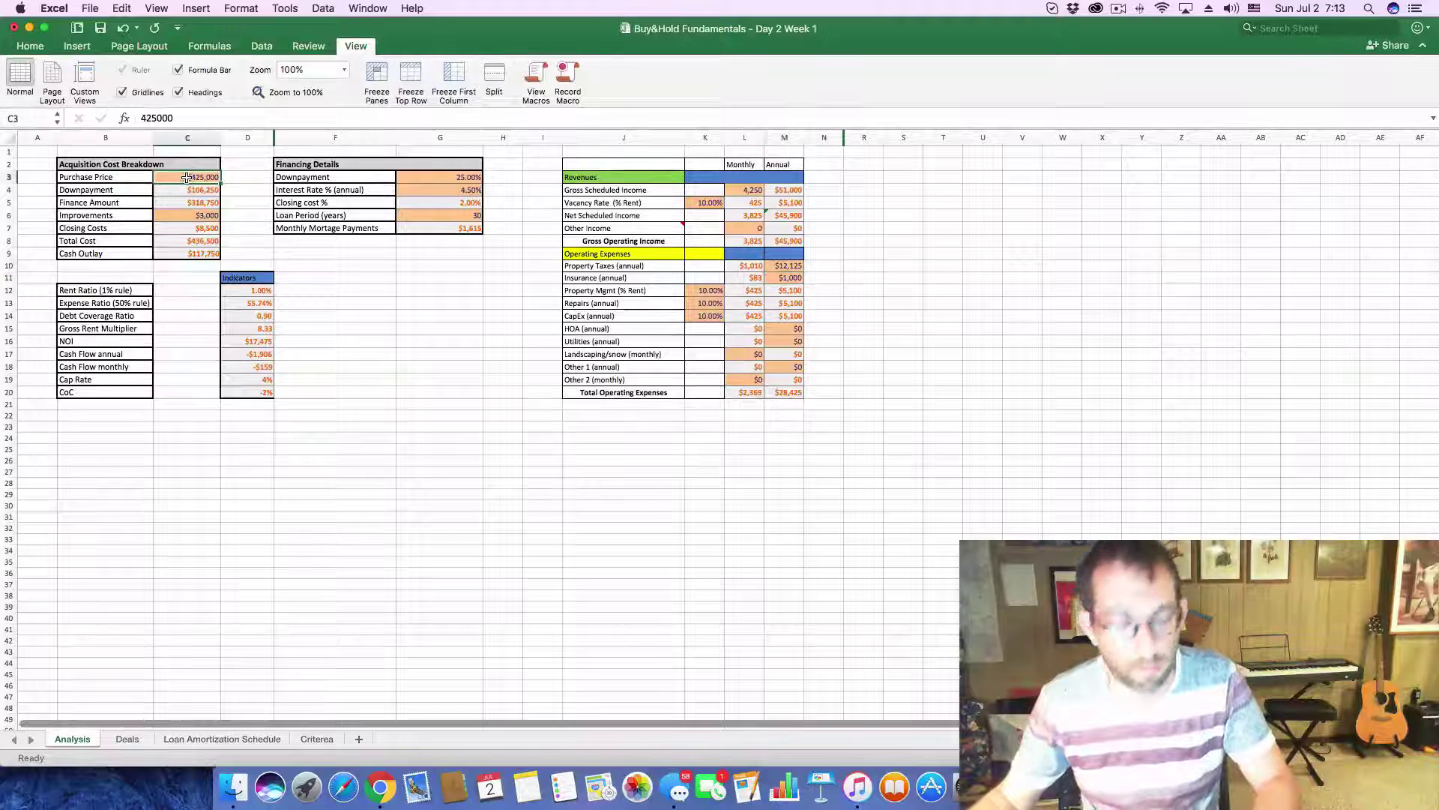
double_click(221, 120)
key(super+v)
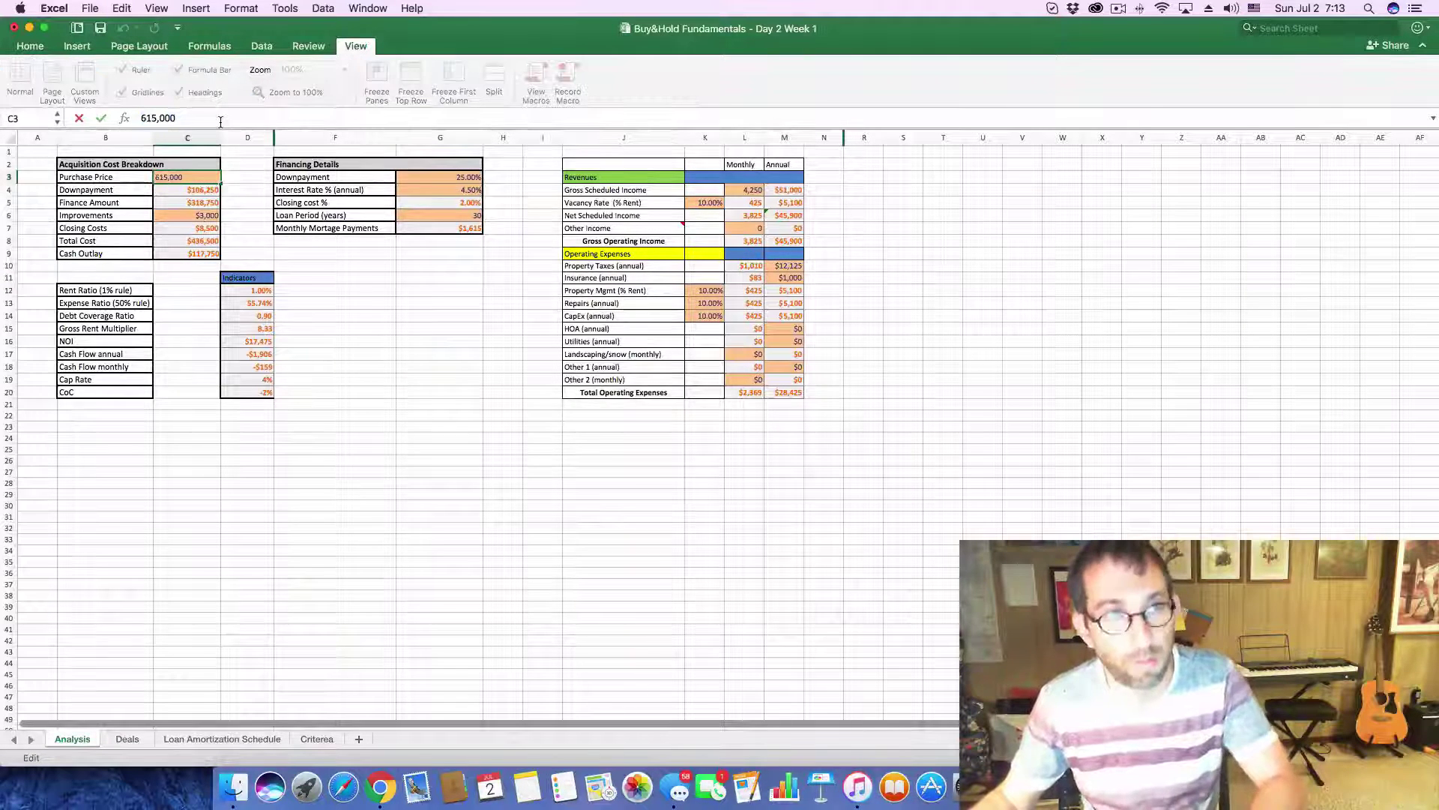
key(Return)
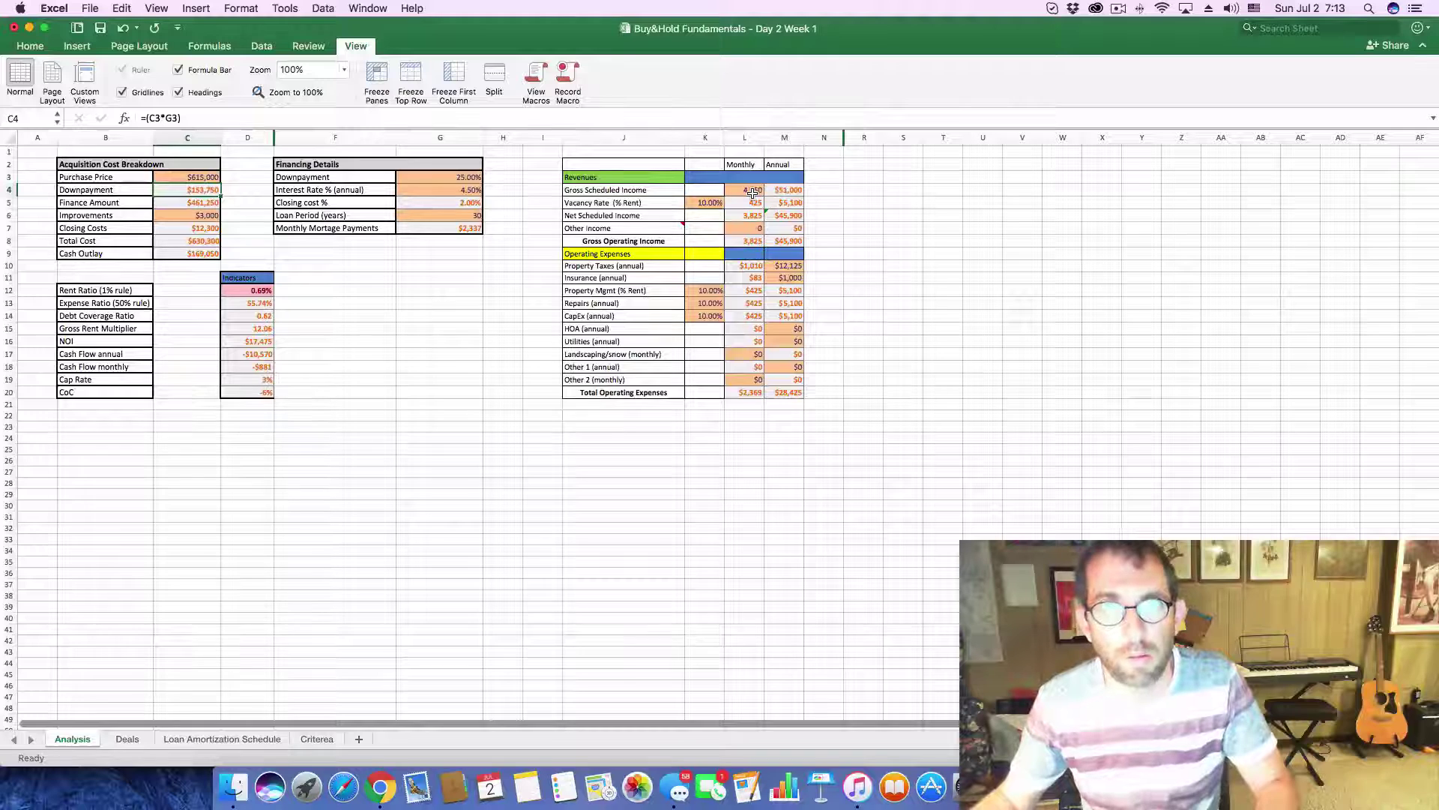
click(752, 193)
text(6)
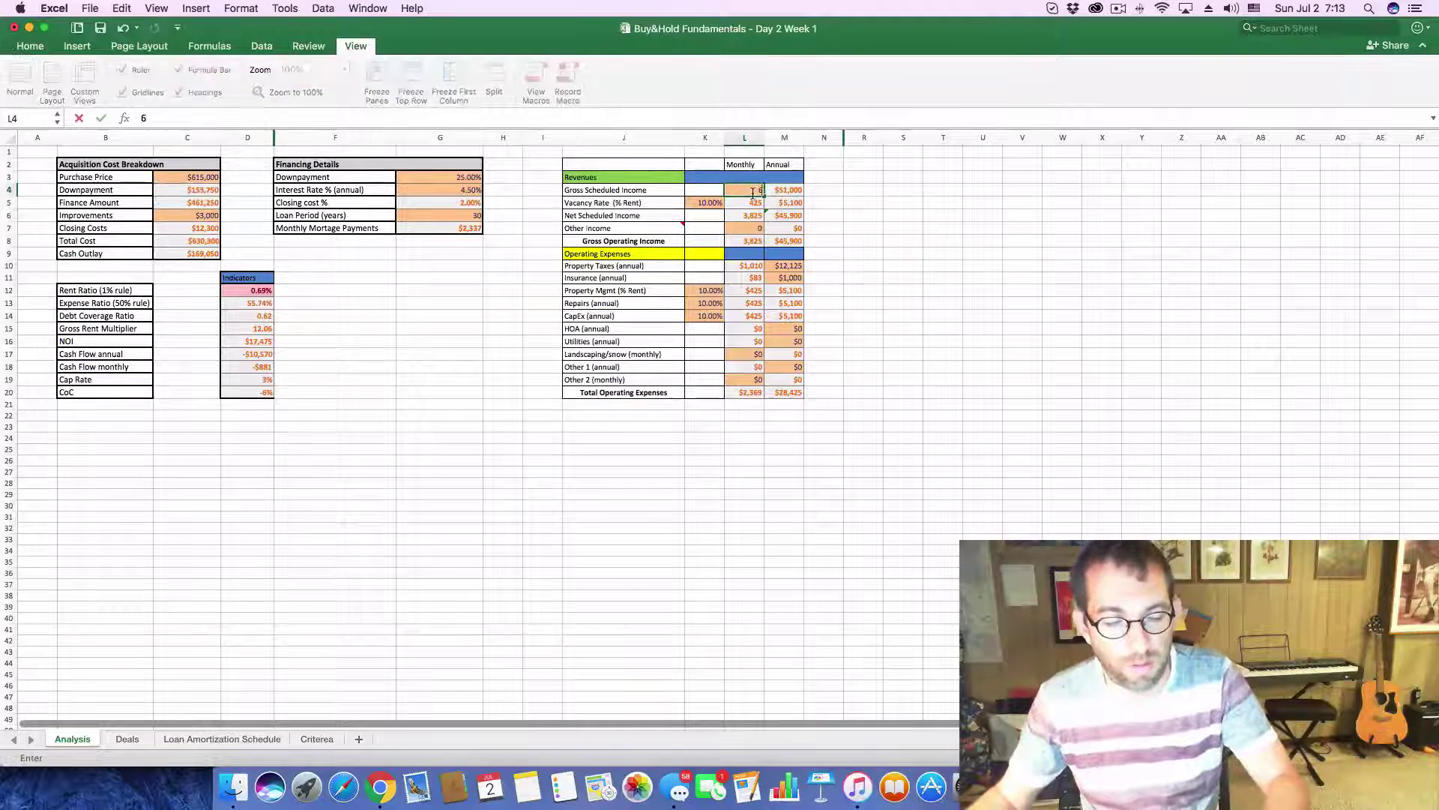
text(,150)
key(Return)
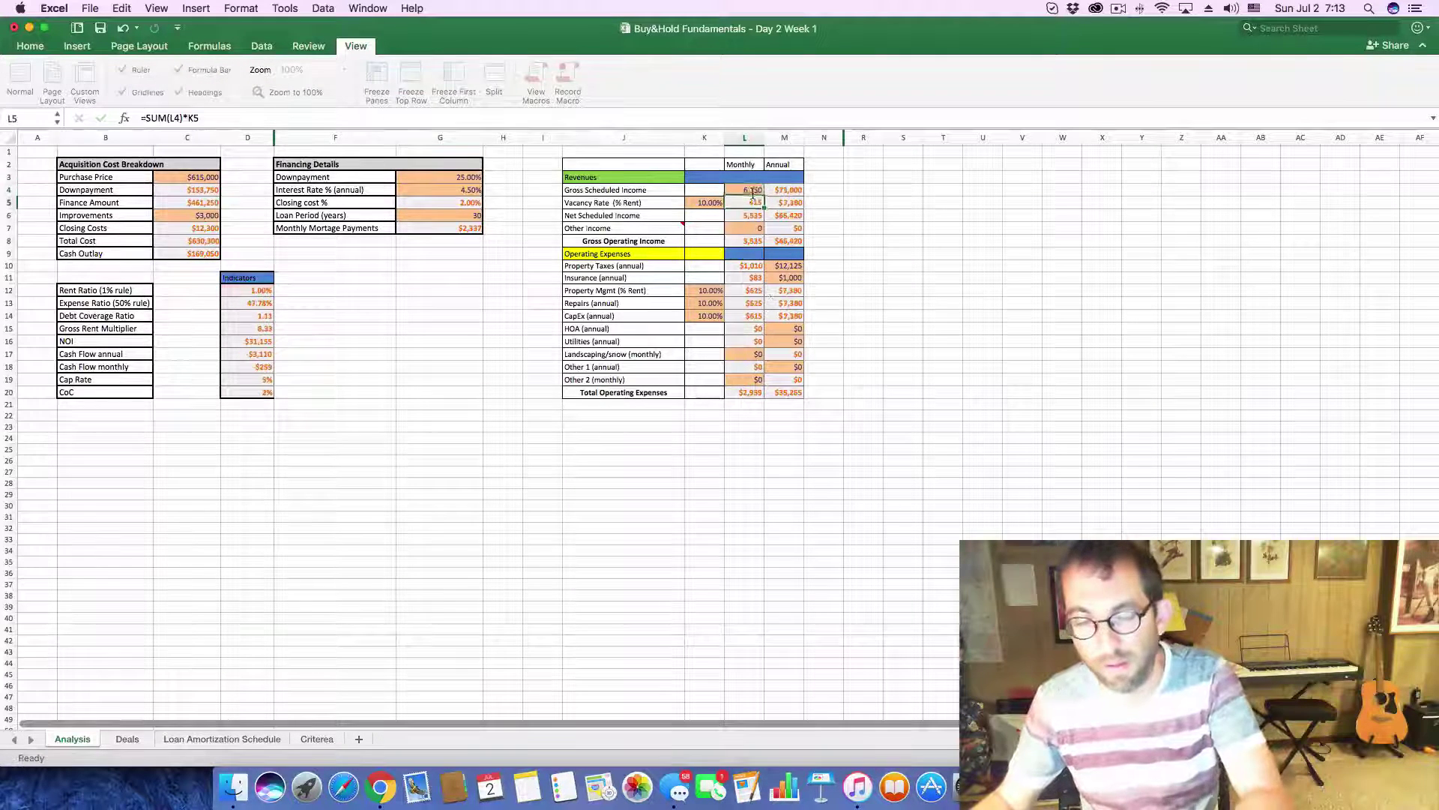
- Review the Lyncrest Ave listing's Price / Tax History on Zillow
key(super+Tab)
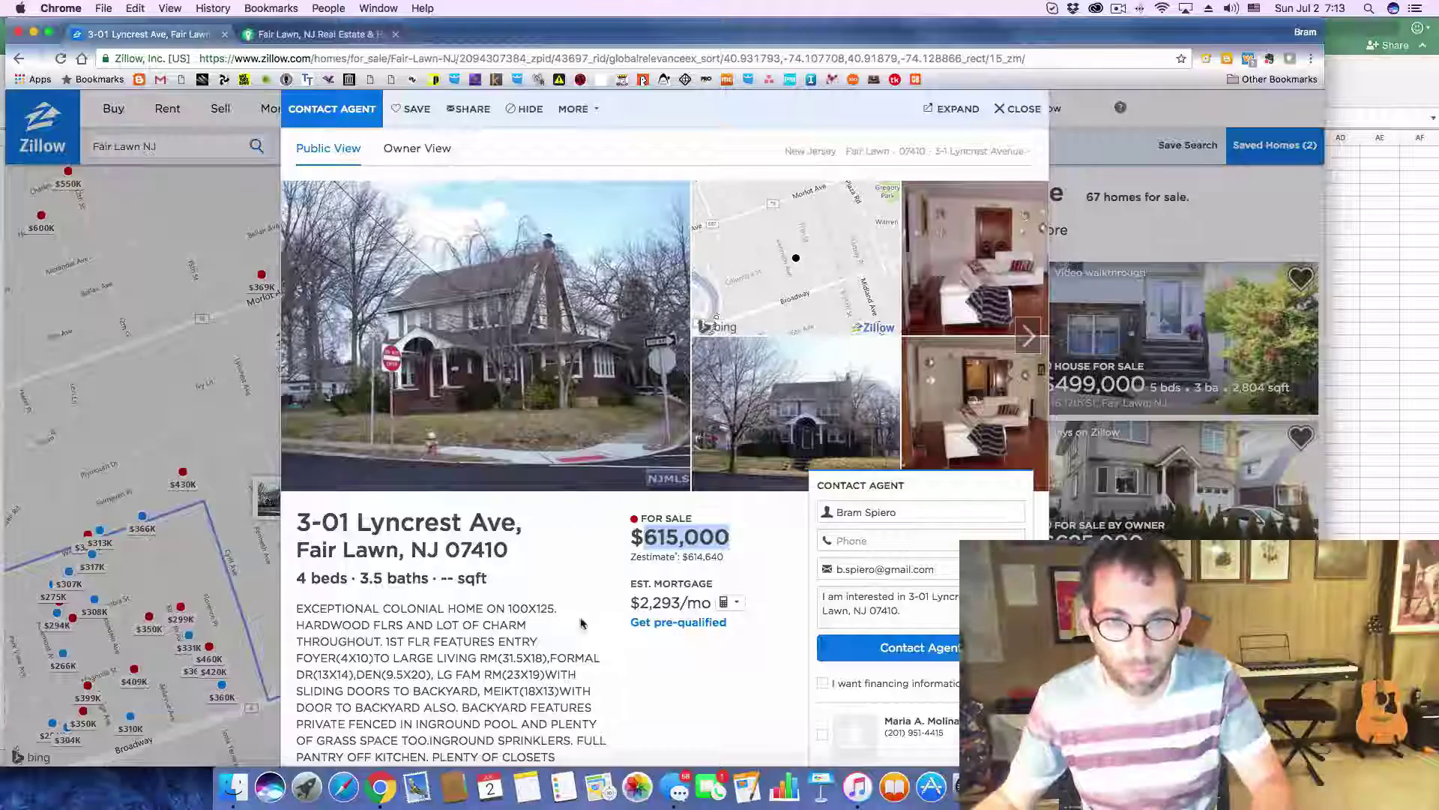
scroll(468, 584, down, 8)
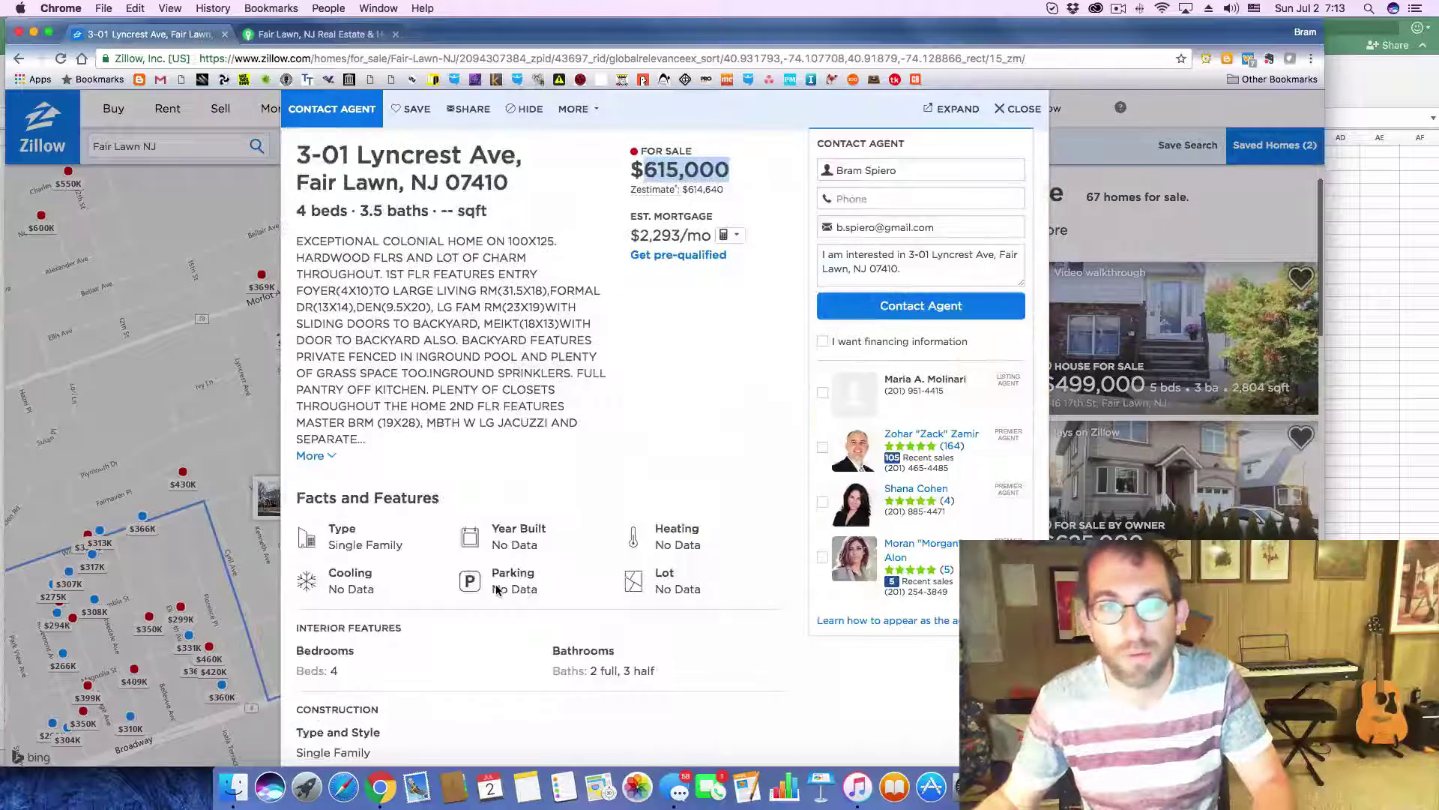
scroll(496, 590, down, 4)
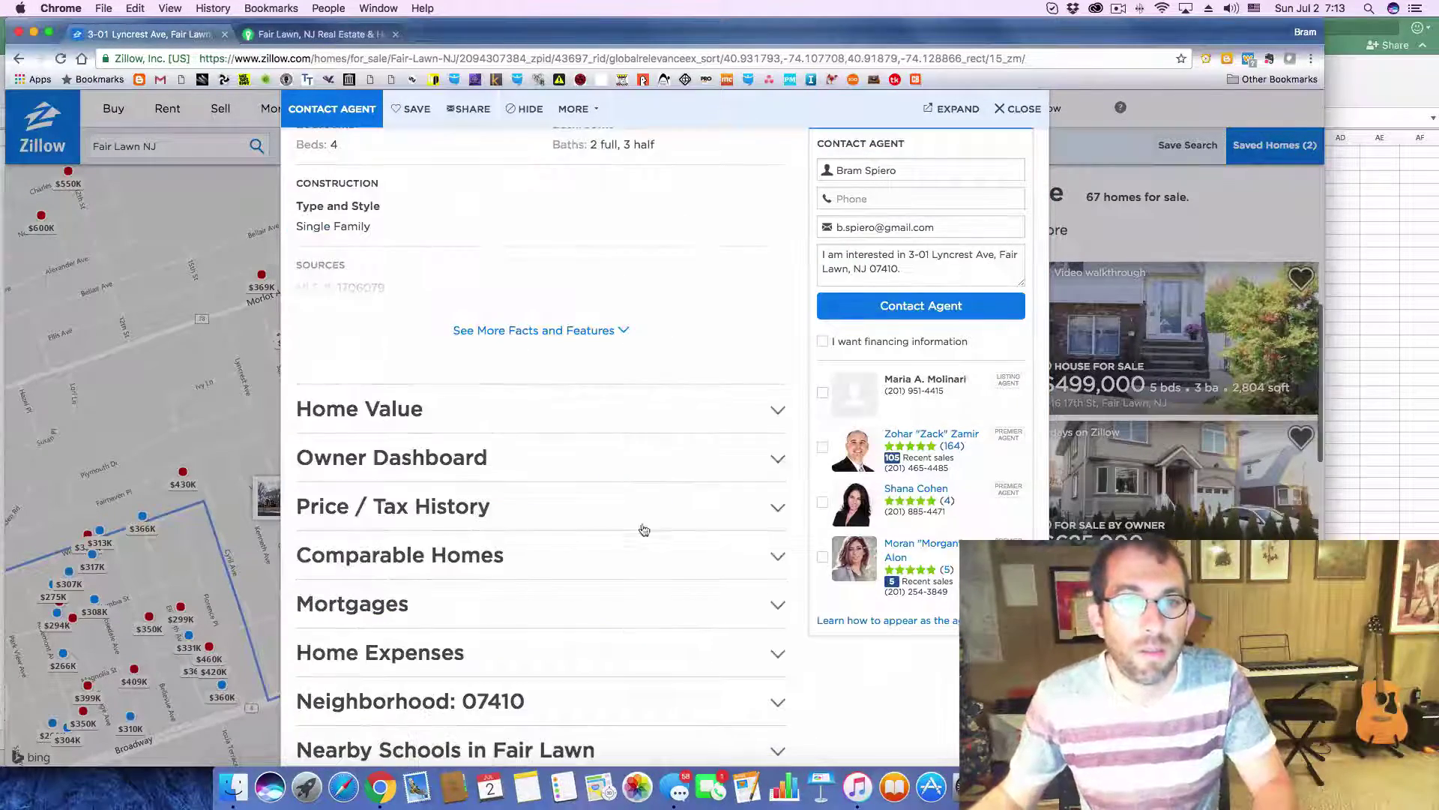
click(780, 508)
scroll(641, 510, down, 2)
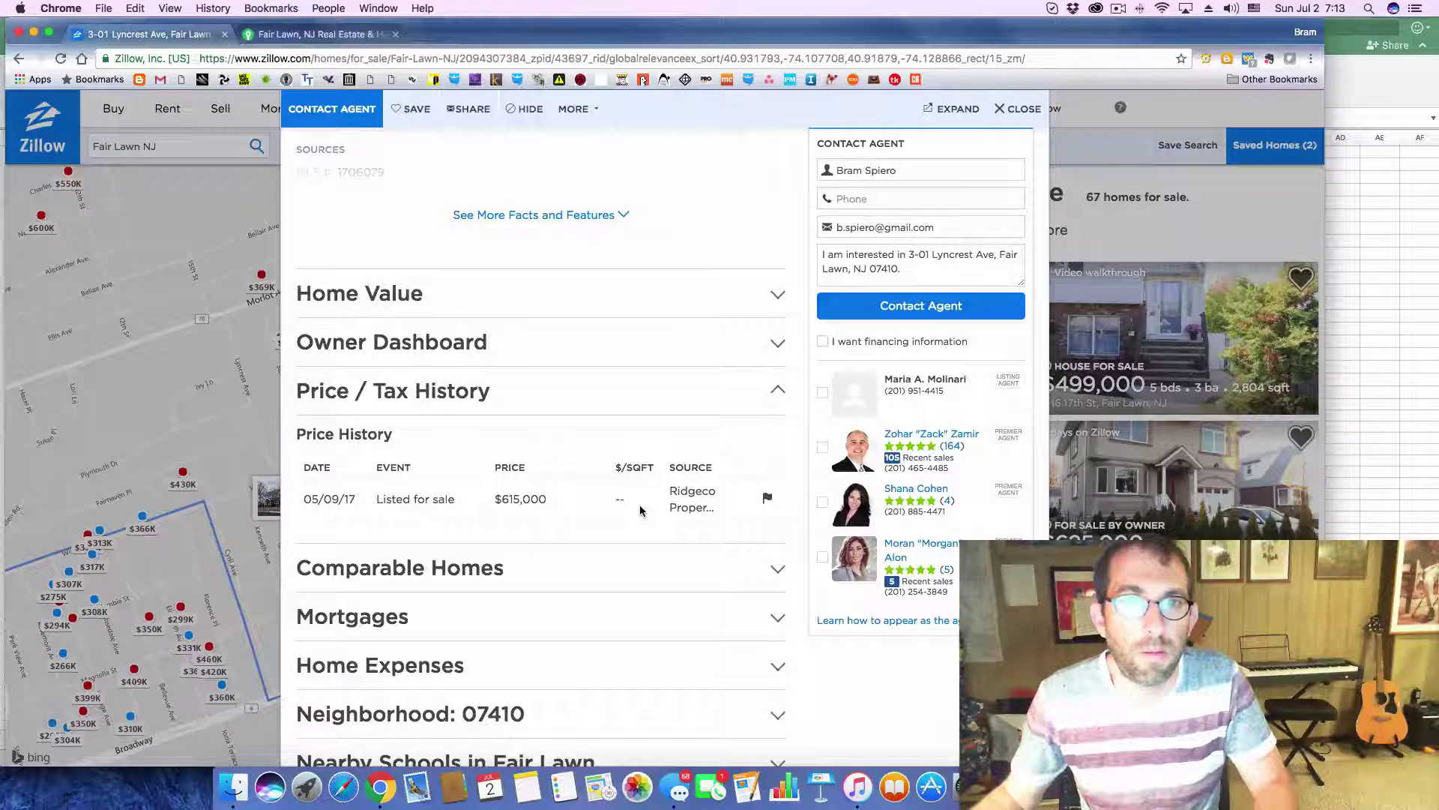
scroll(640, 510, up, 3)
key(super+Tab)
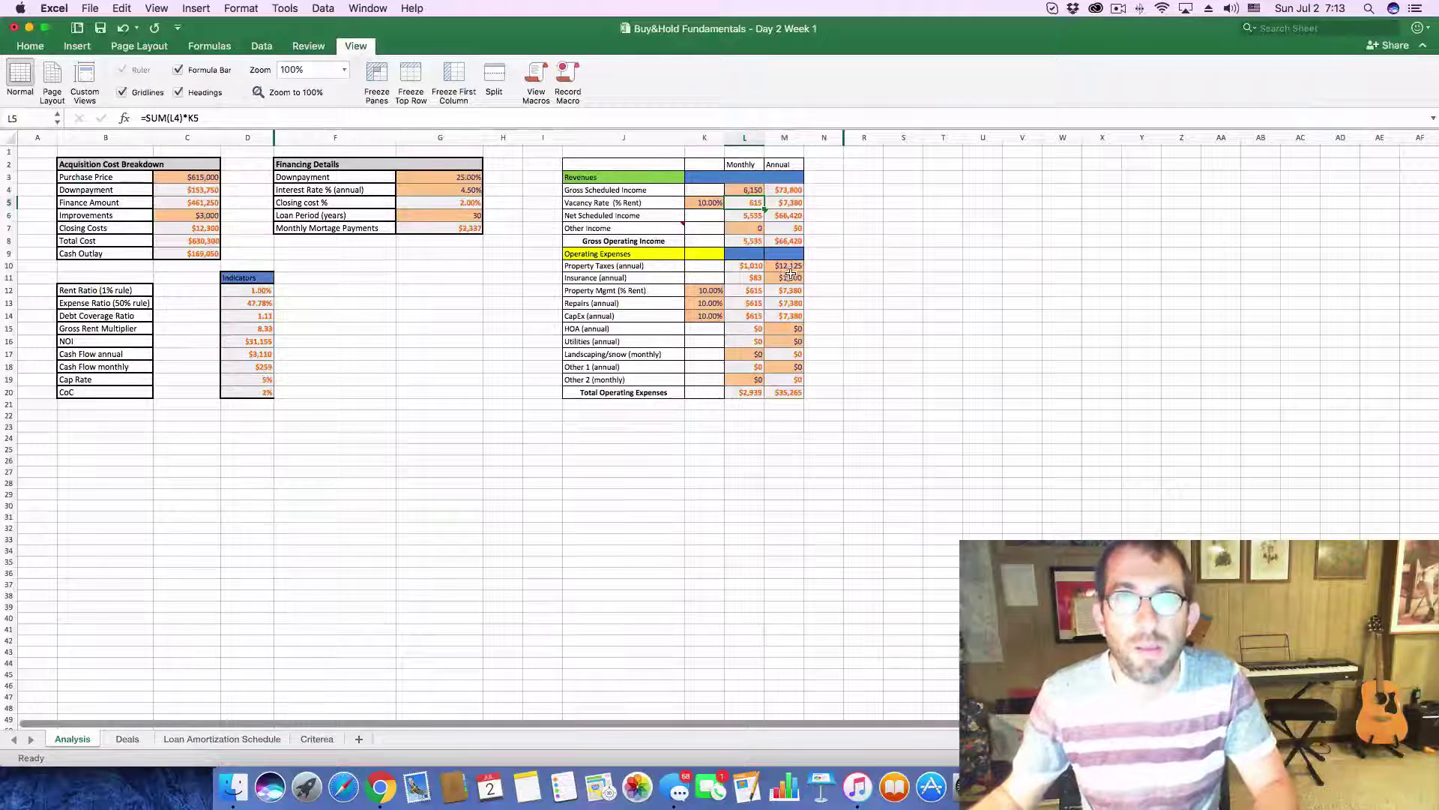
- Set the annual property taxes in M10 to $14,000
click(791, 267)
text(14)
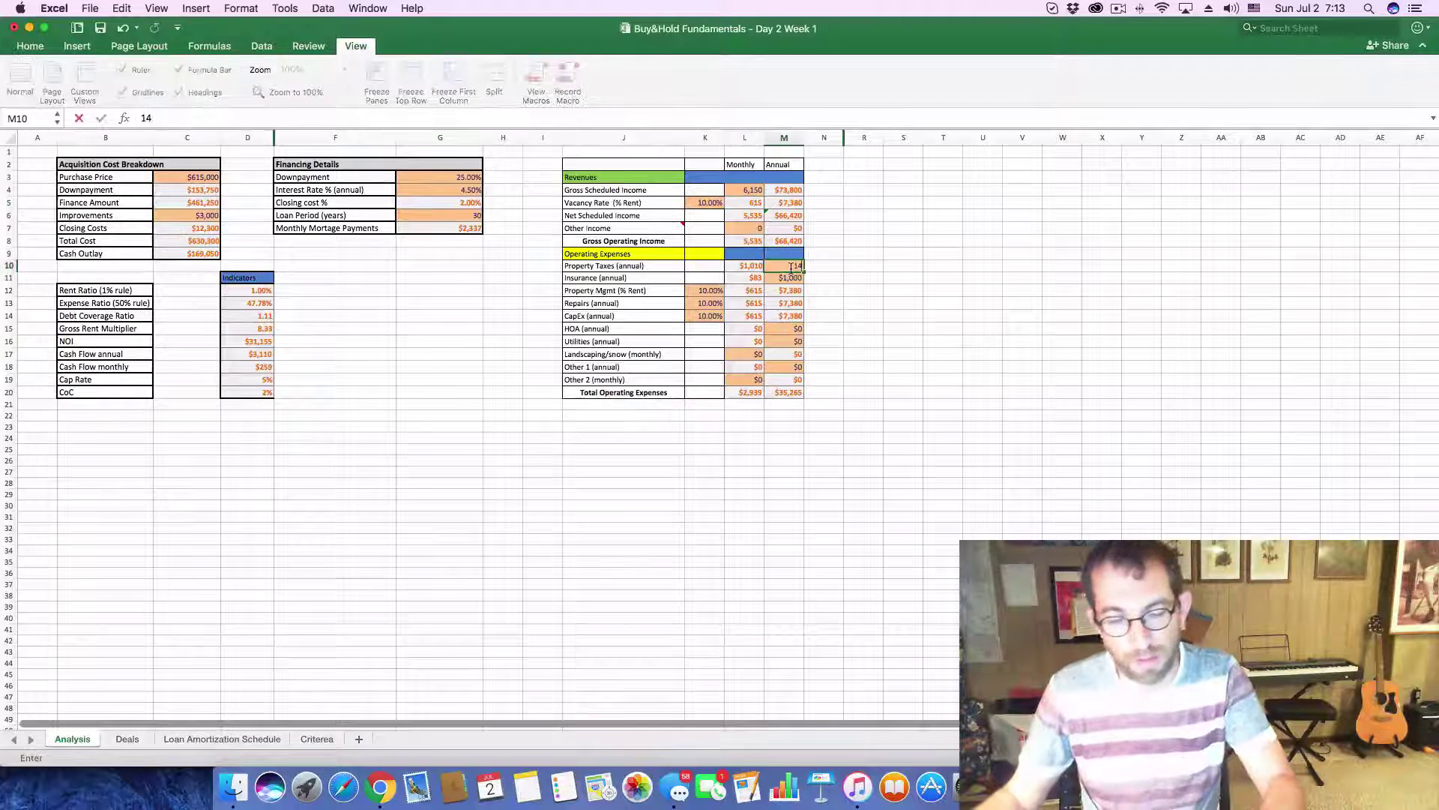
text(000)
click(892, 290)
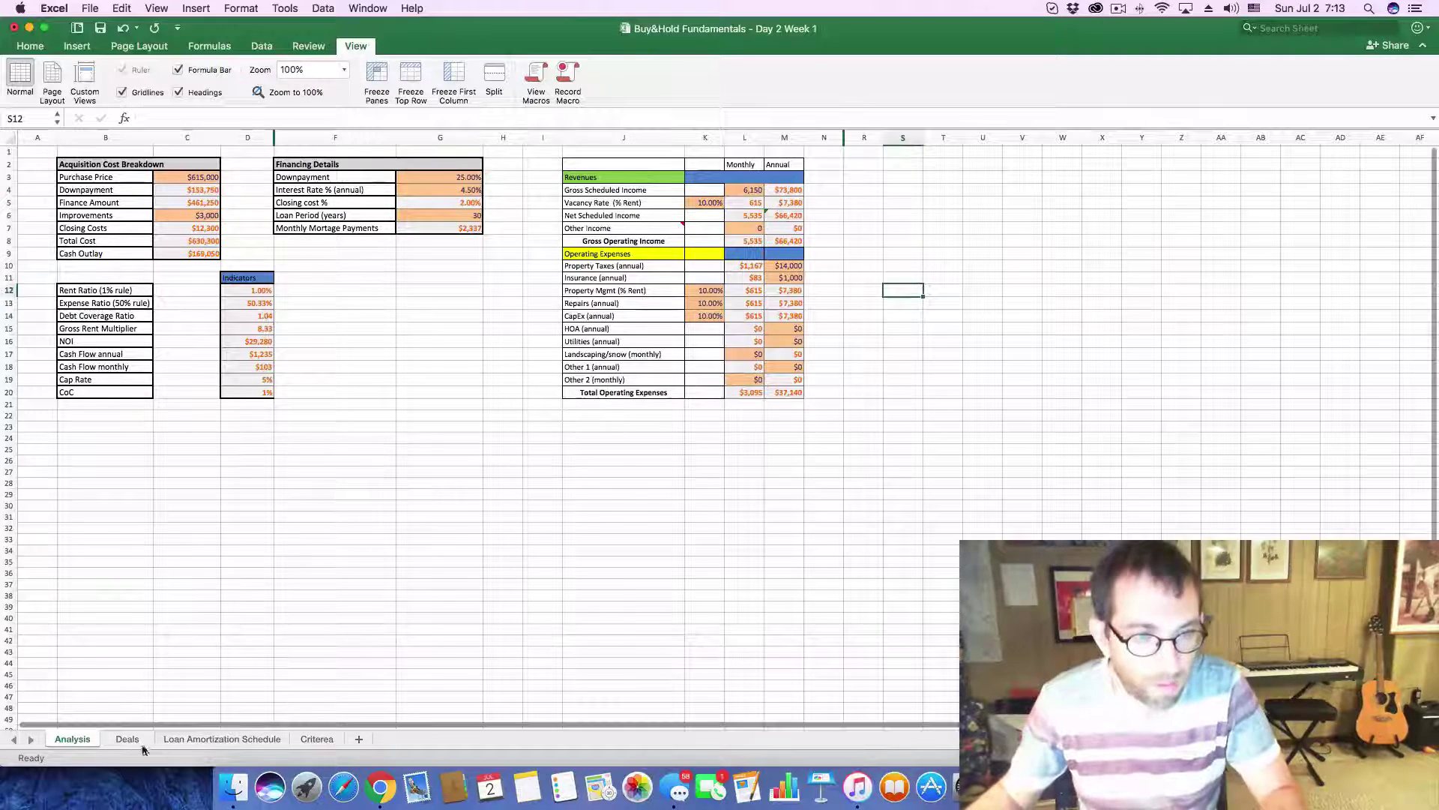
- Record rent 6150, cash flow 103 and CoC 0.01 in Deals row 42
click(120, 739)
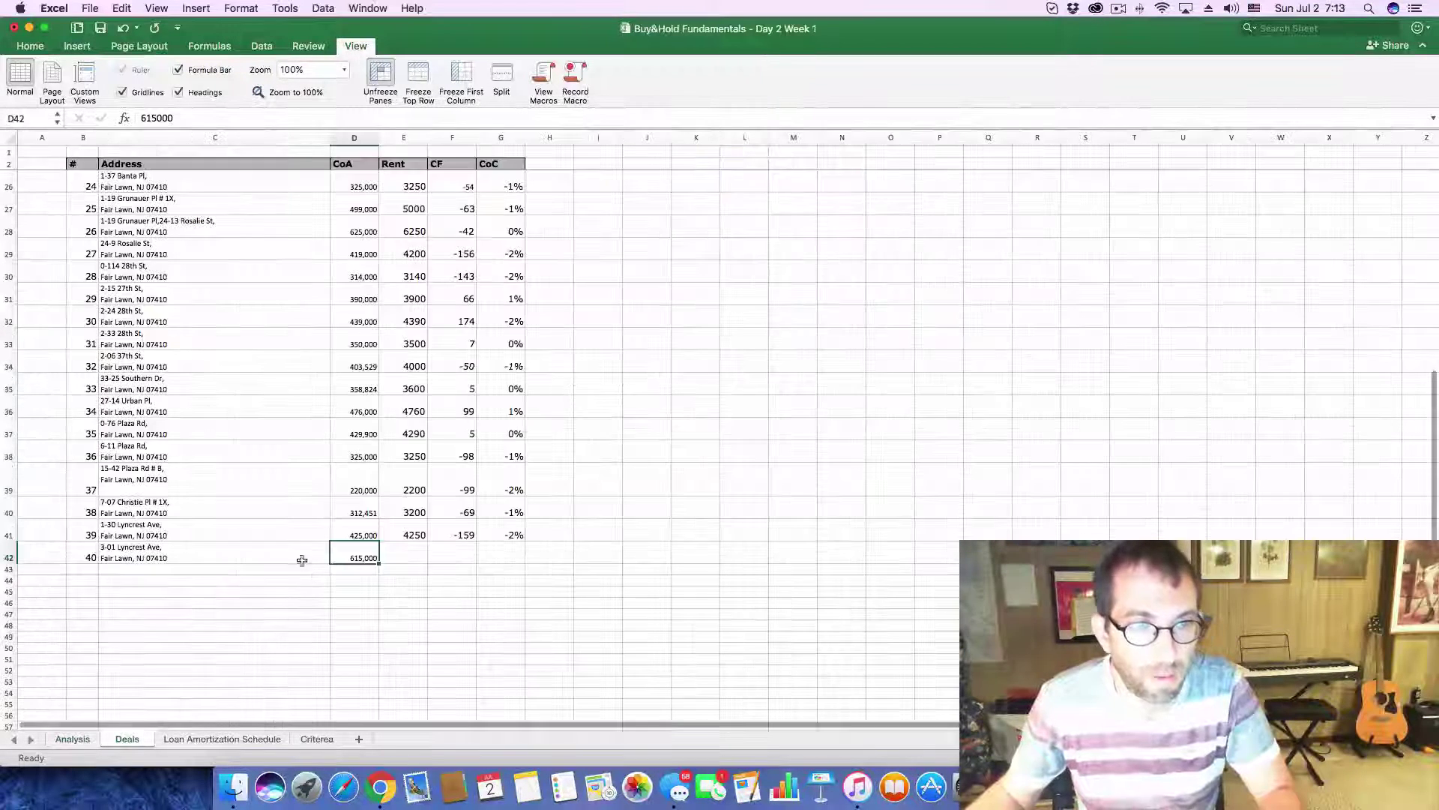
click(422, 561)
text(6150)
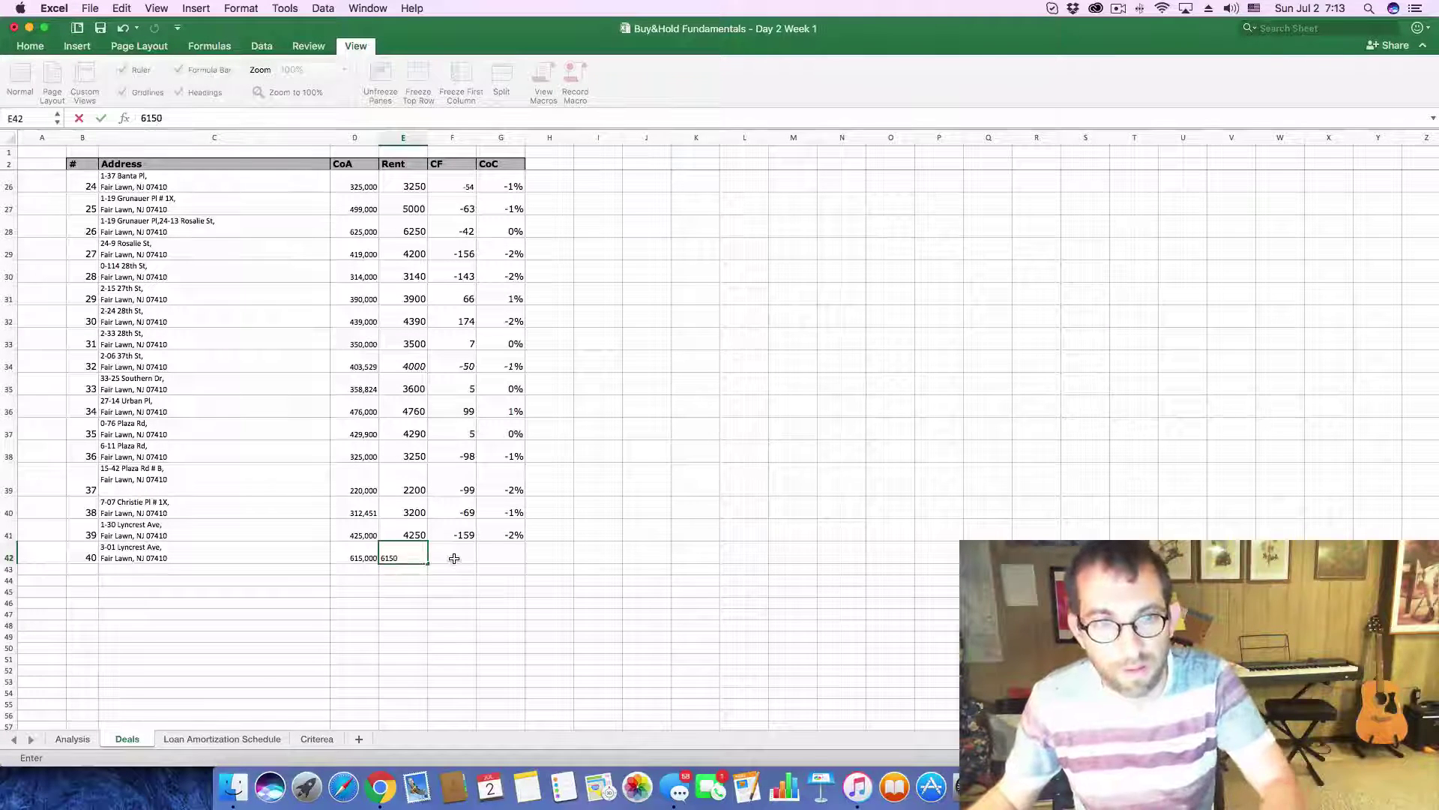
click(454, 558)
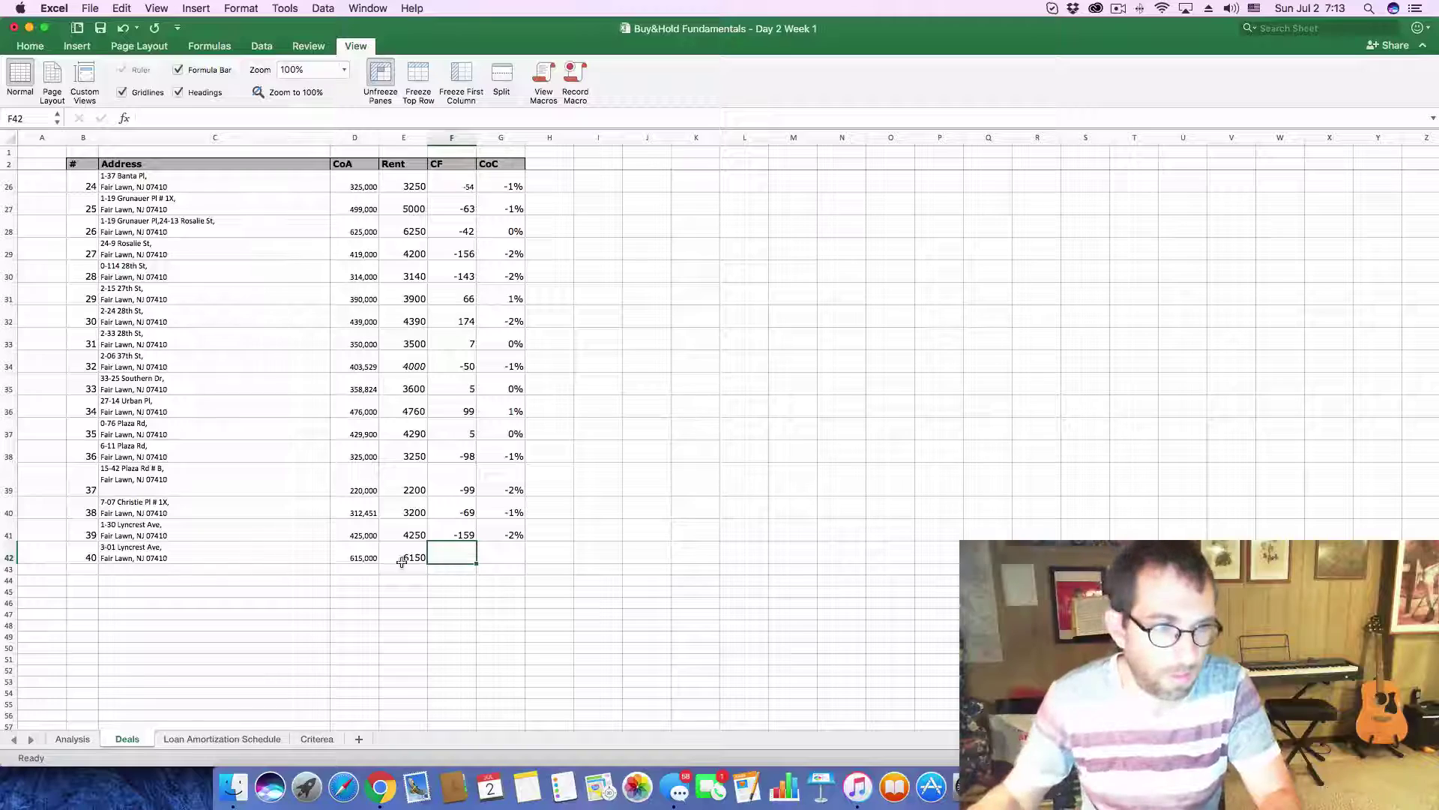
click(75, 739)
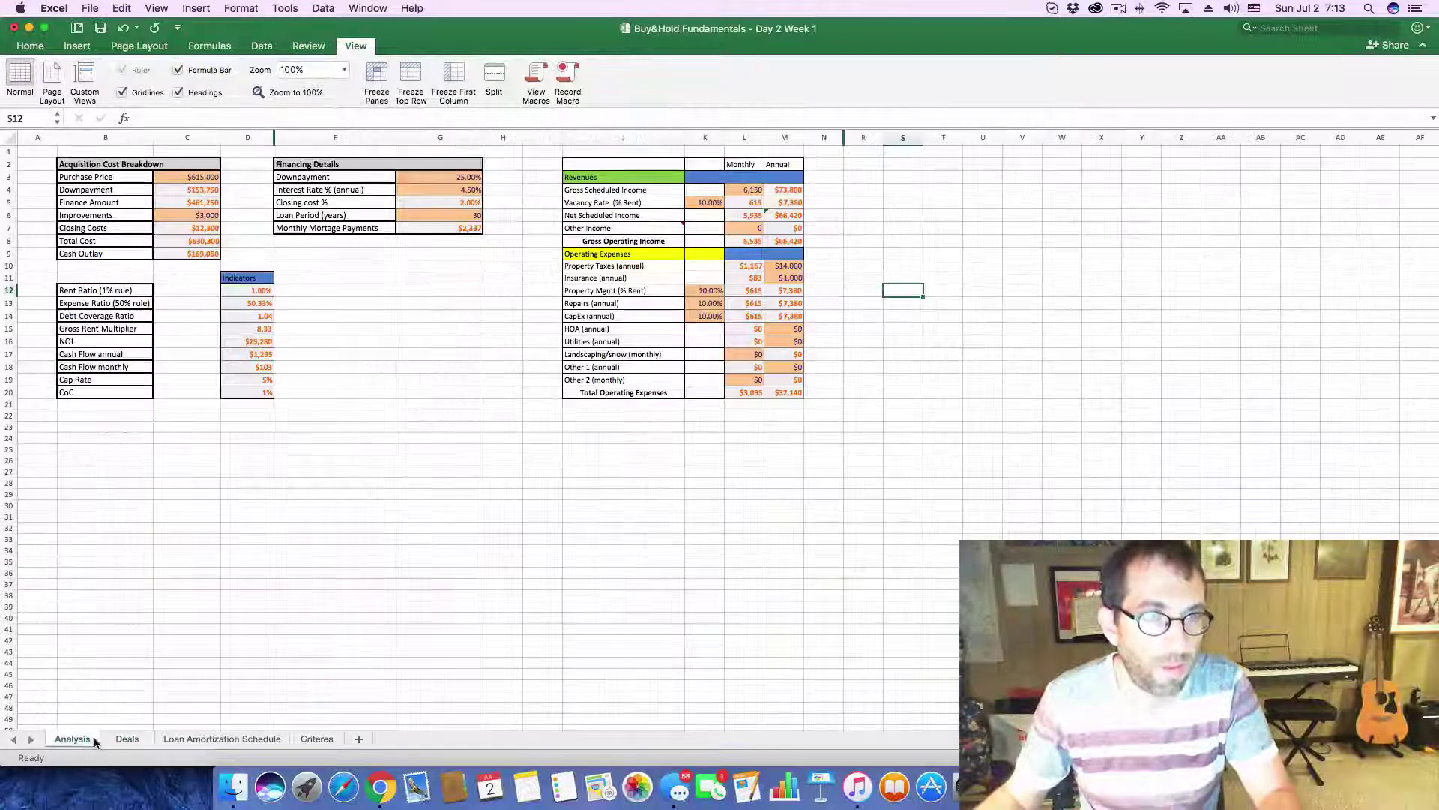
click(127, 739)
text(103)
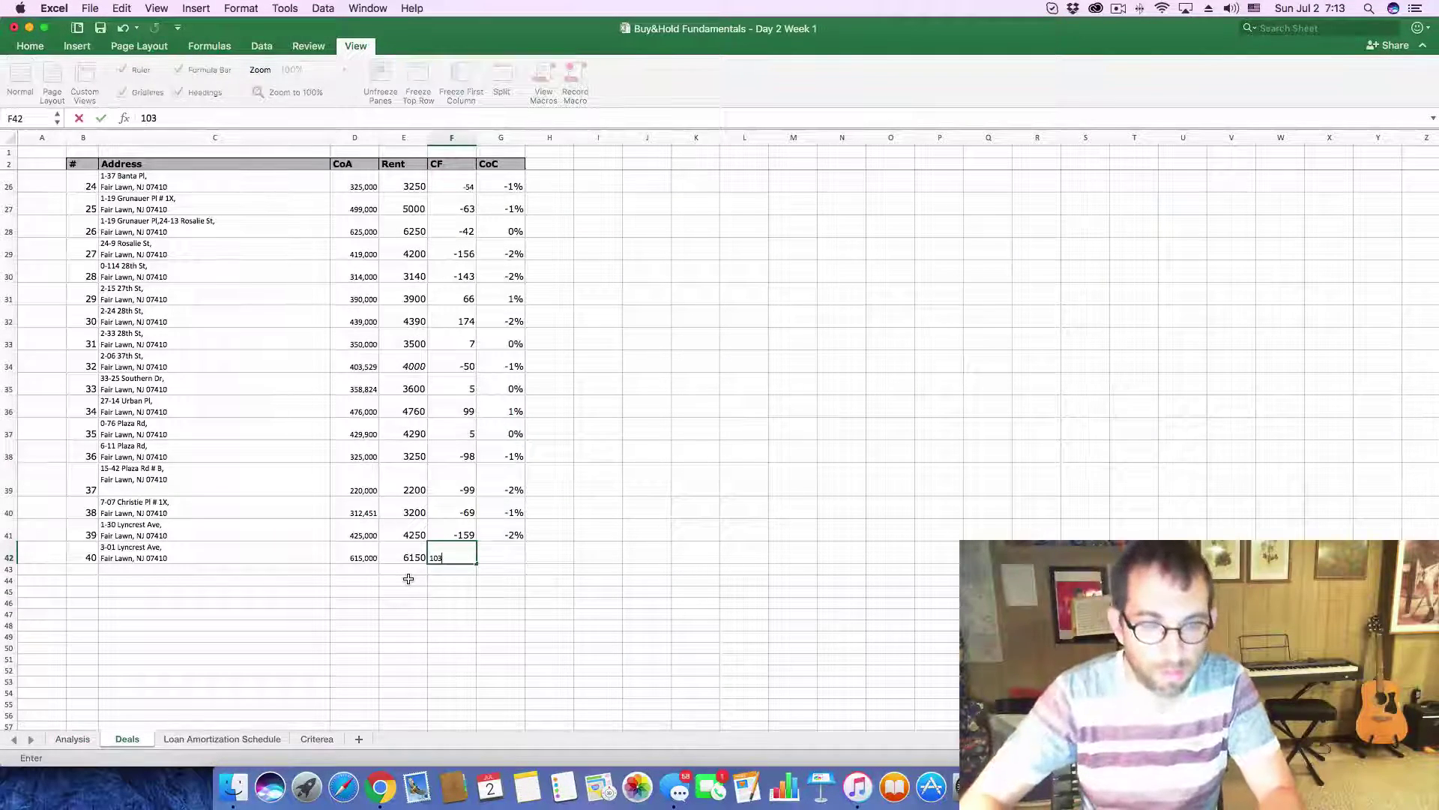
key(Tab)
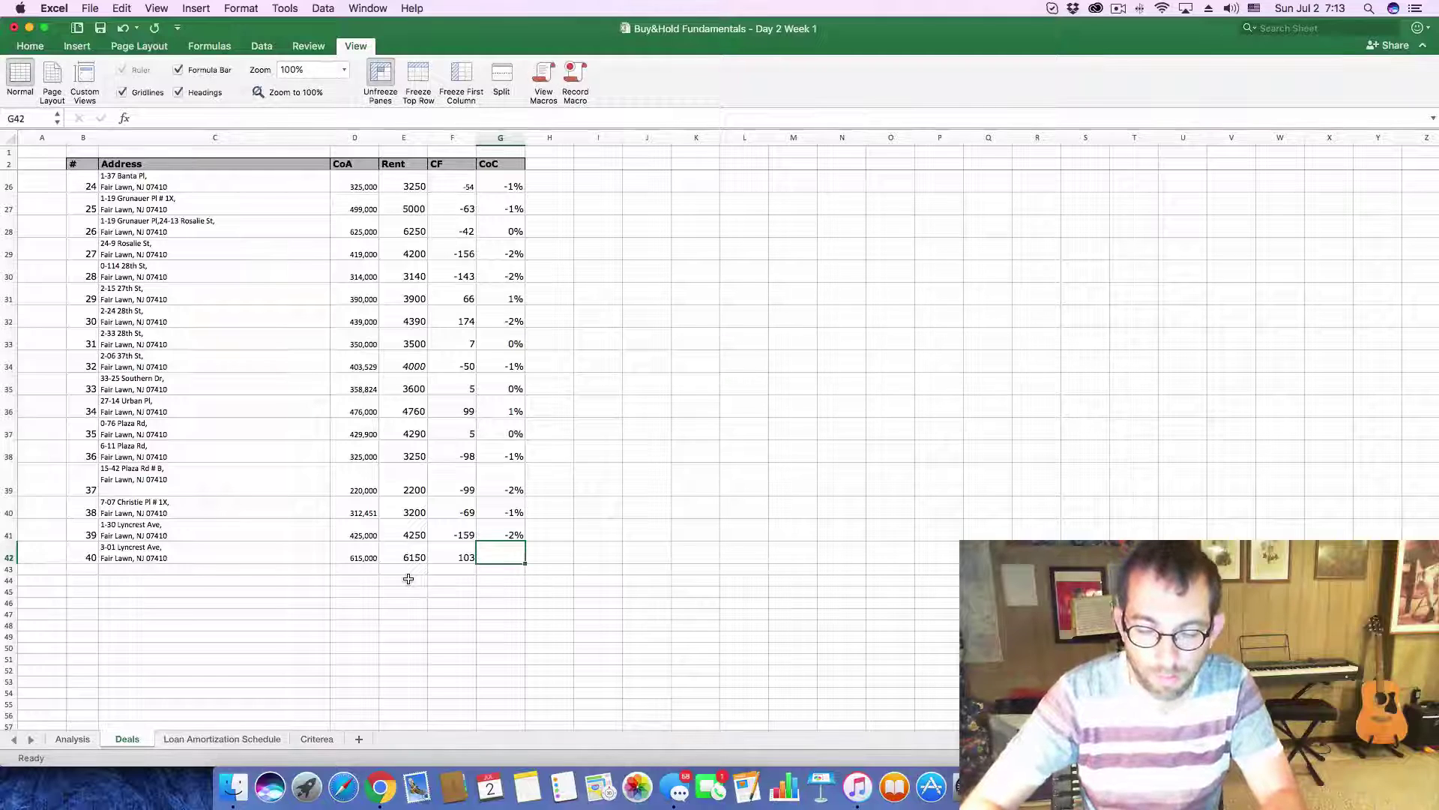
text(0.)
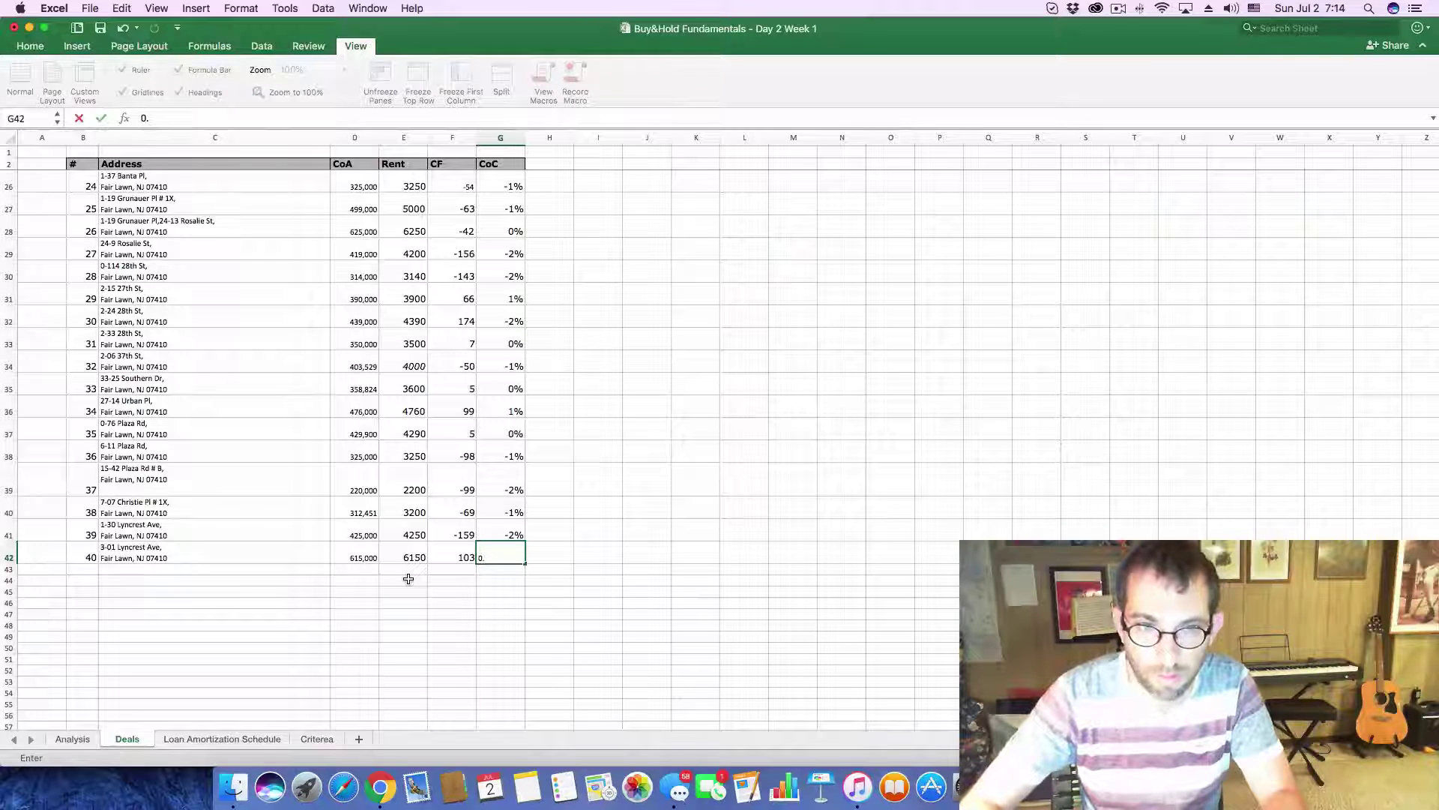
text(01)
key(Return)
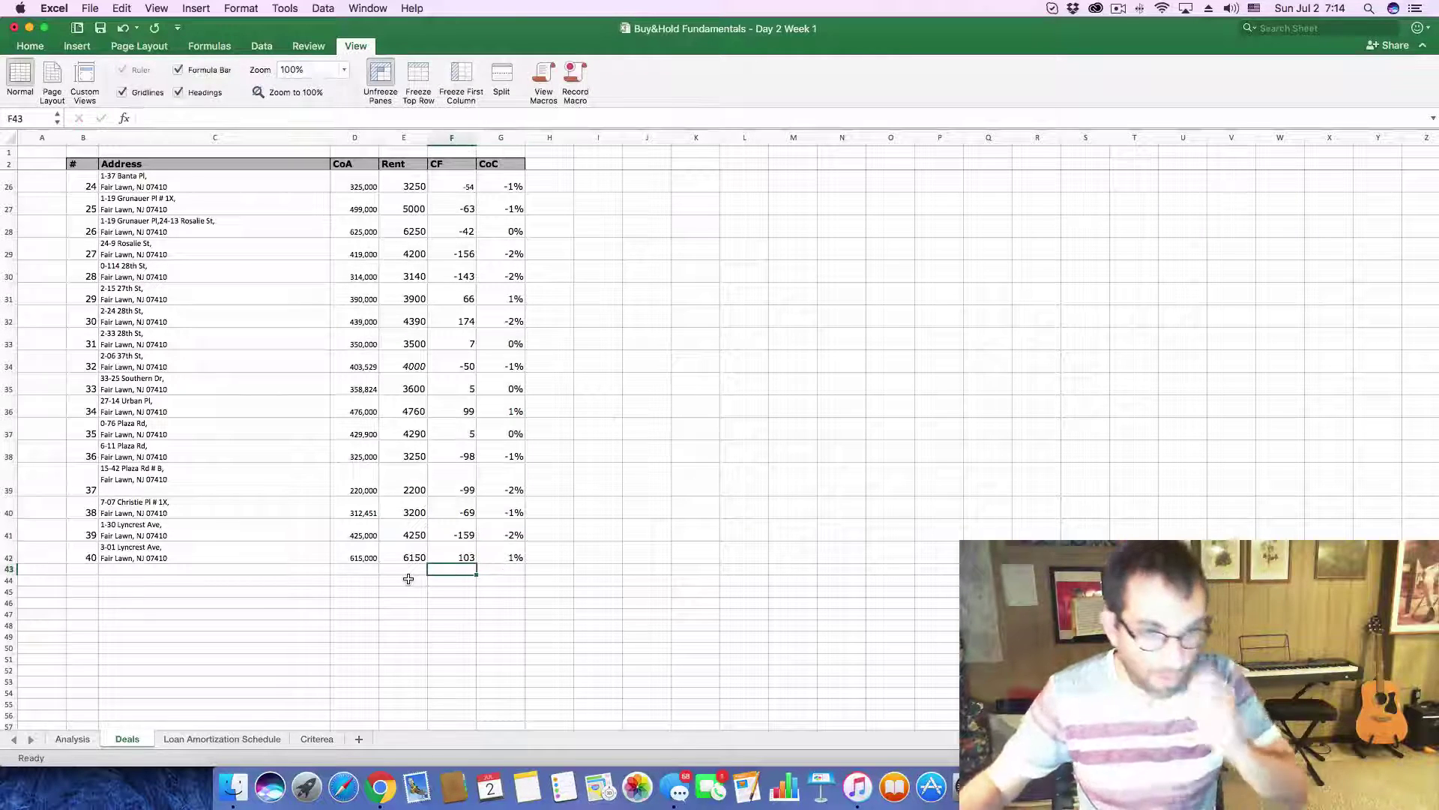
- Close the Zillow listing details to return to the Fair Lawn search results
click(72, 738)
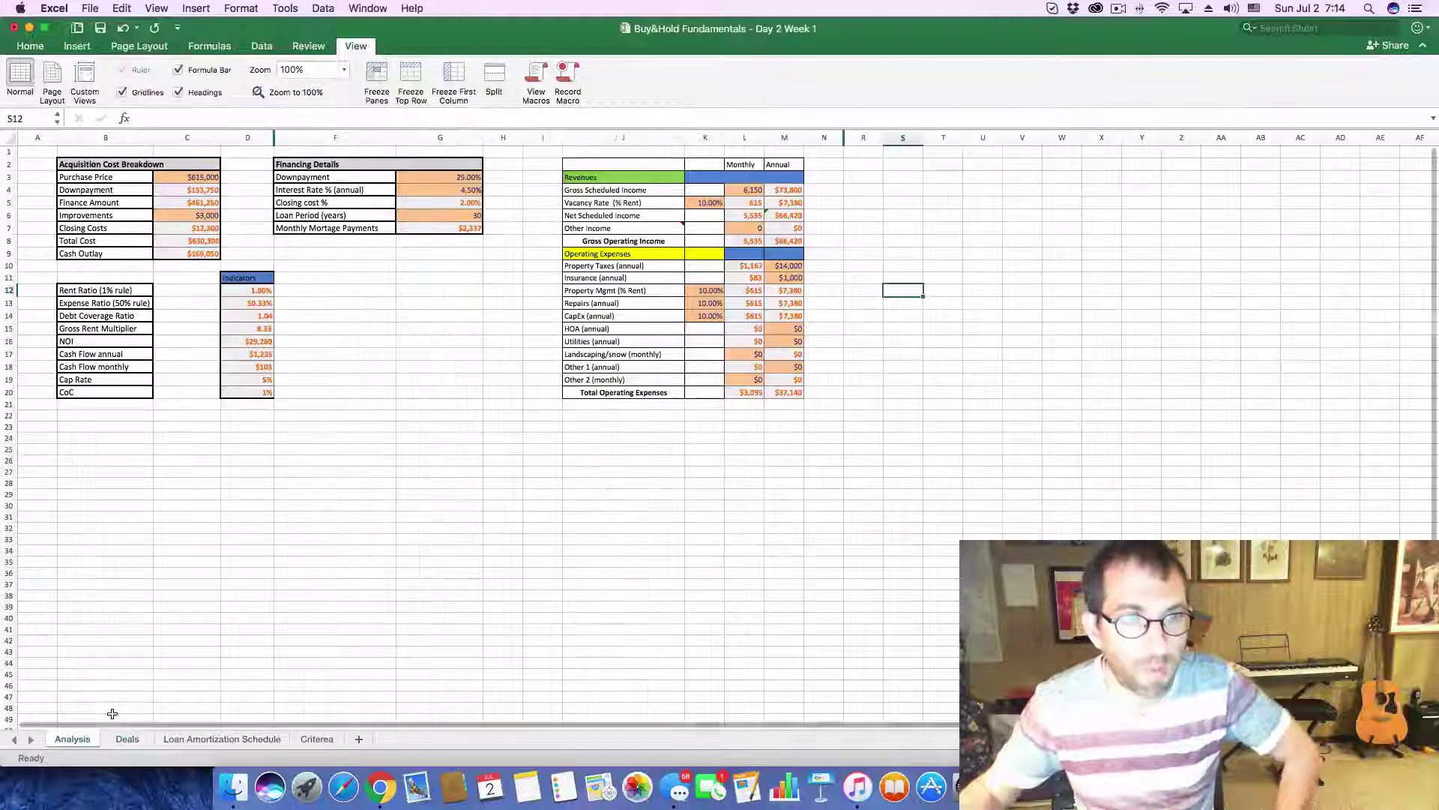
click(380, 787)
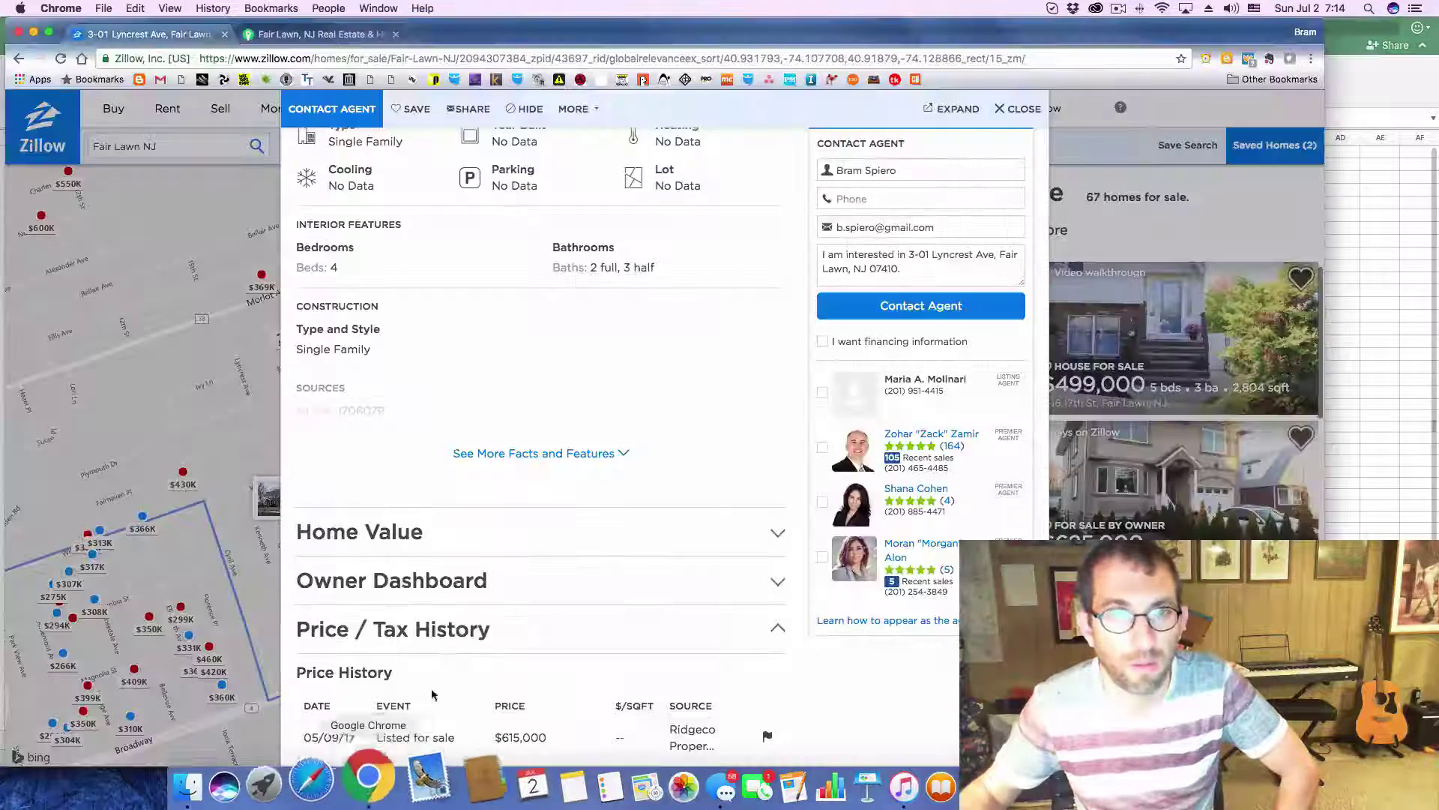
click(1017, 108)
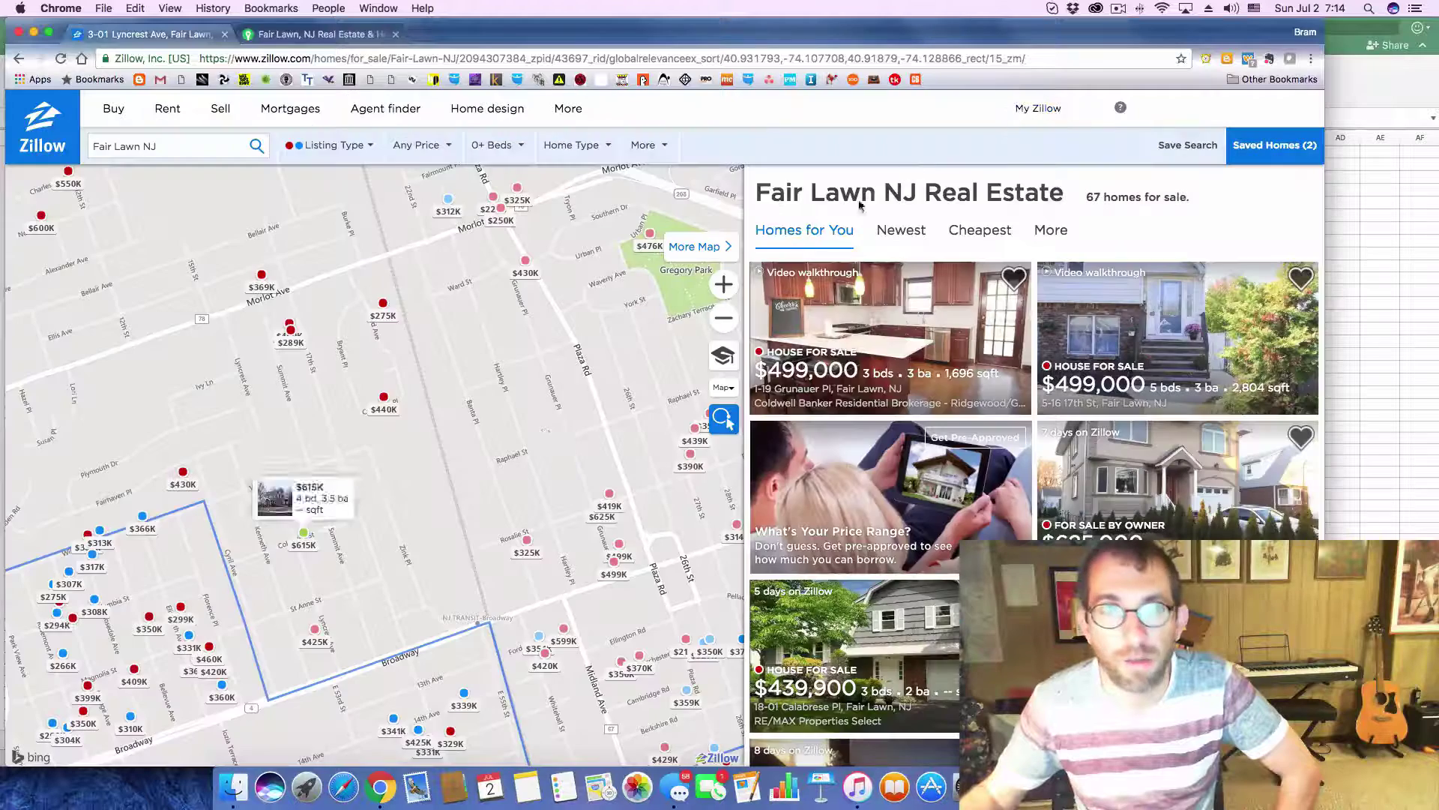